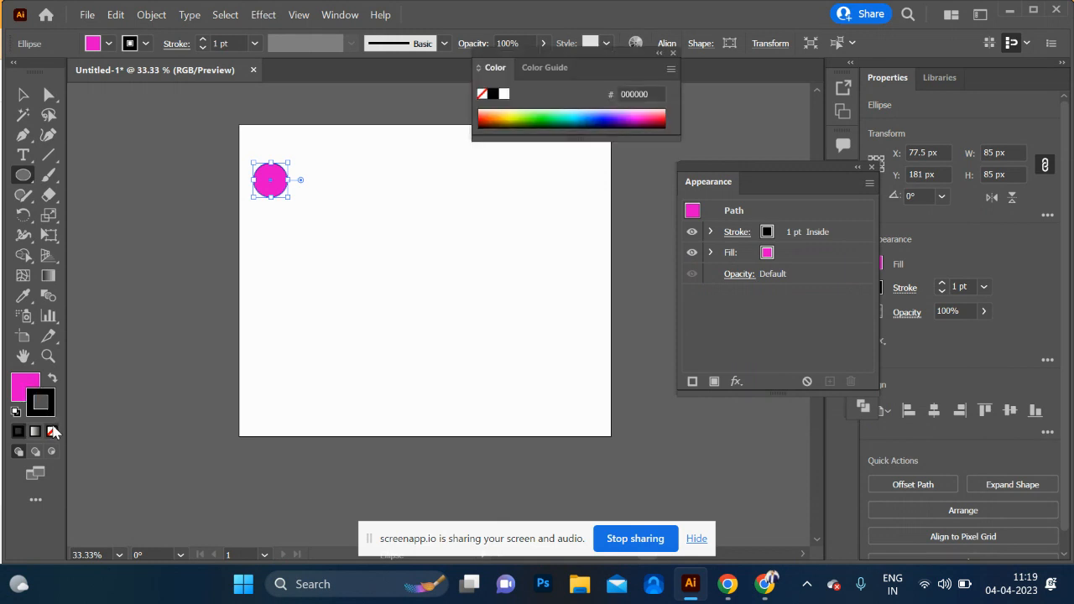
# Remove the magenta circle's stroke and place a copy of it straight below, near the artboard's lower edge
pyautogui.click(52, 431)
pyautogui.click(23, 95)
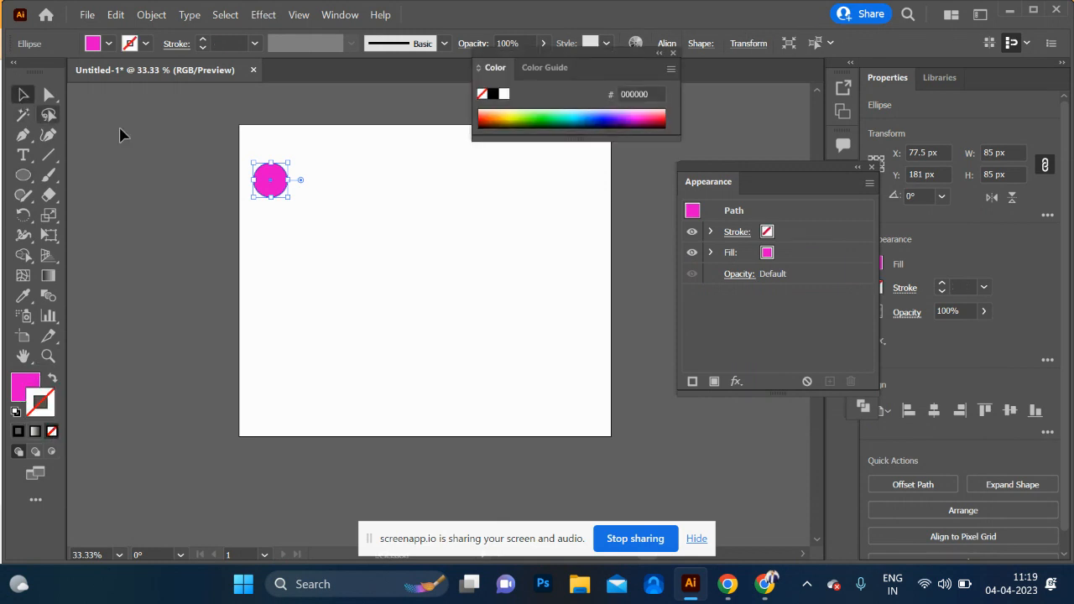
pyautogui.moveTo(269, 185); pyautogui.dragTo(271, 367)
# Recolor the lower circle with a yellow fill and no stroke, and deselect it
pyautogui.click(502, 121)
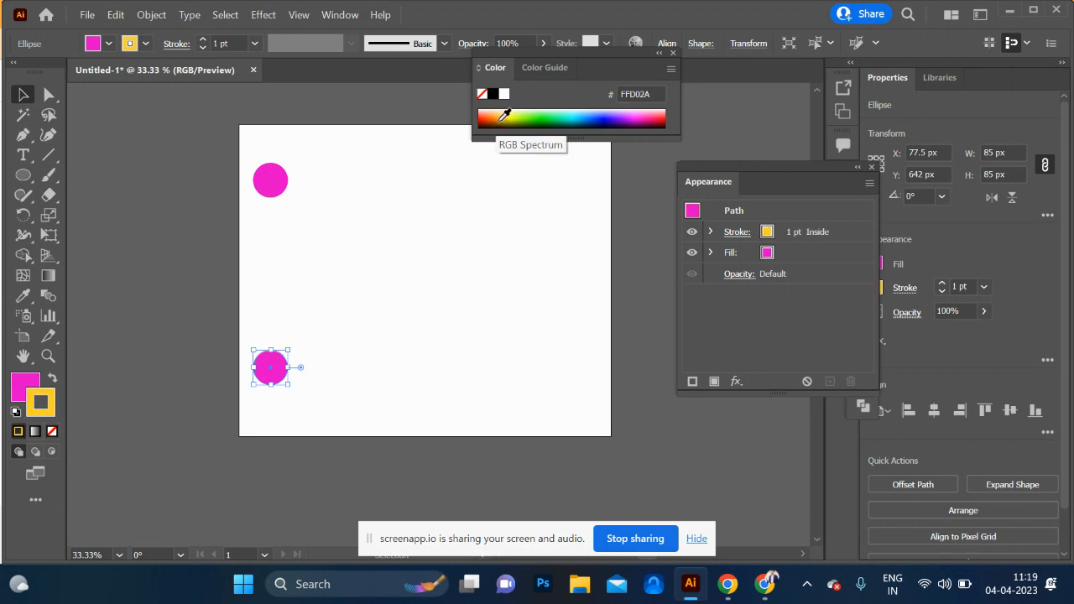
pyautogui.click(52, 381)
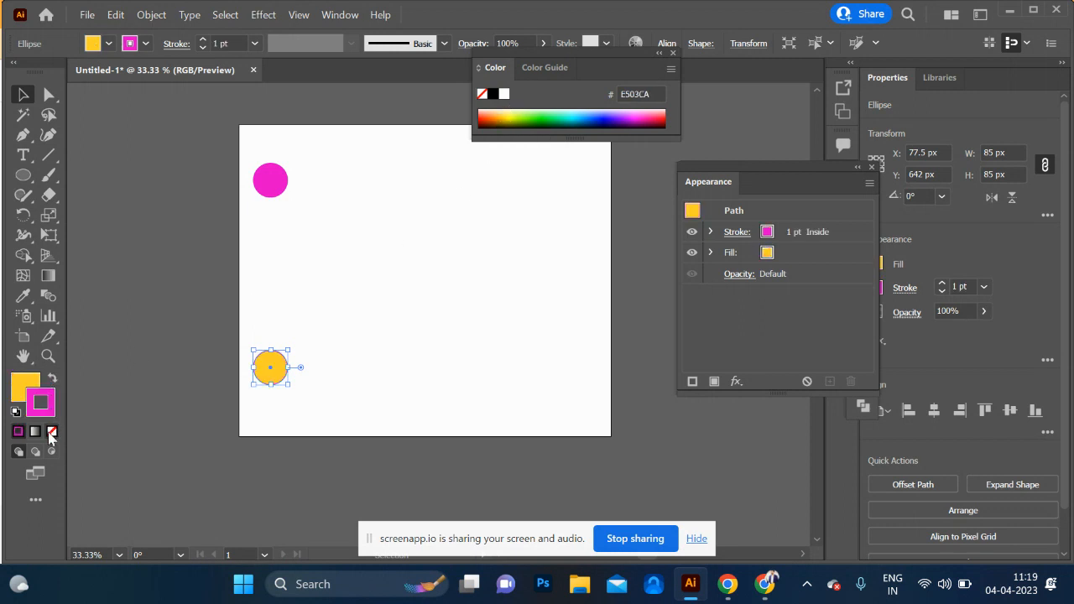
pyautogui.click(51, 431)
pyautogui.click(261, 382)
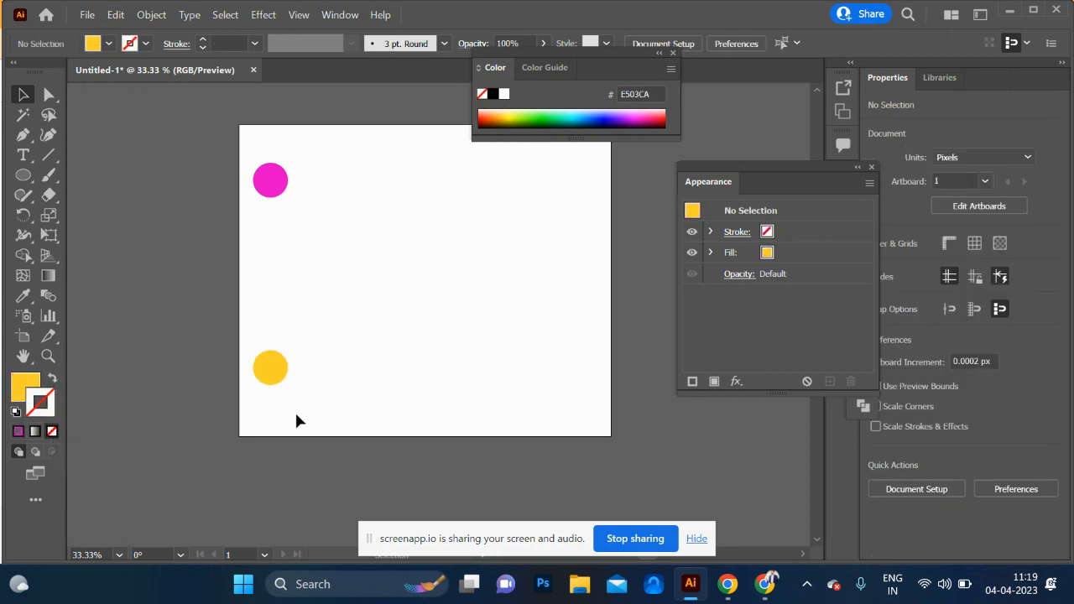
# Blend the magenta and yellow circles into a vertical column of circles
pyautogui.moveTo(290, 146); pyautogui.dragTo(196, 383)
pyautogui.hotkey('ctrl', 'alt', 'b')
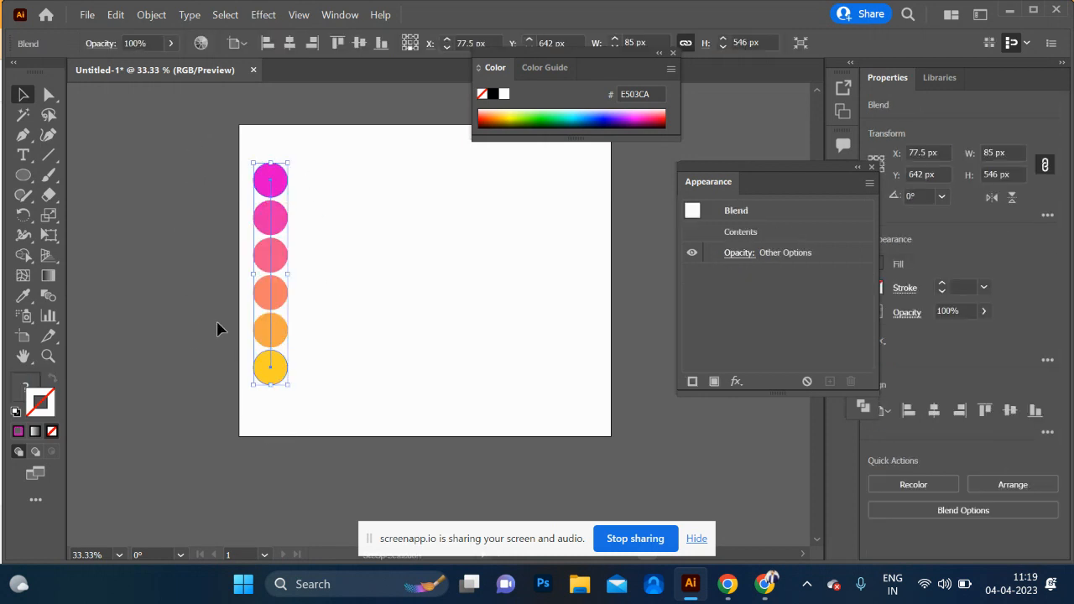
pyautogui.click(418, 359)
# Move the blended column off the artboard, well out into the empty canvas on its left side
pyautogui.moveTo(264, 383); pyautogui.dragTo(178, 386)
pyautogui.click(266, 384)
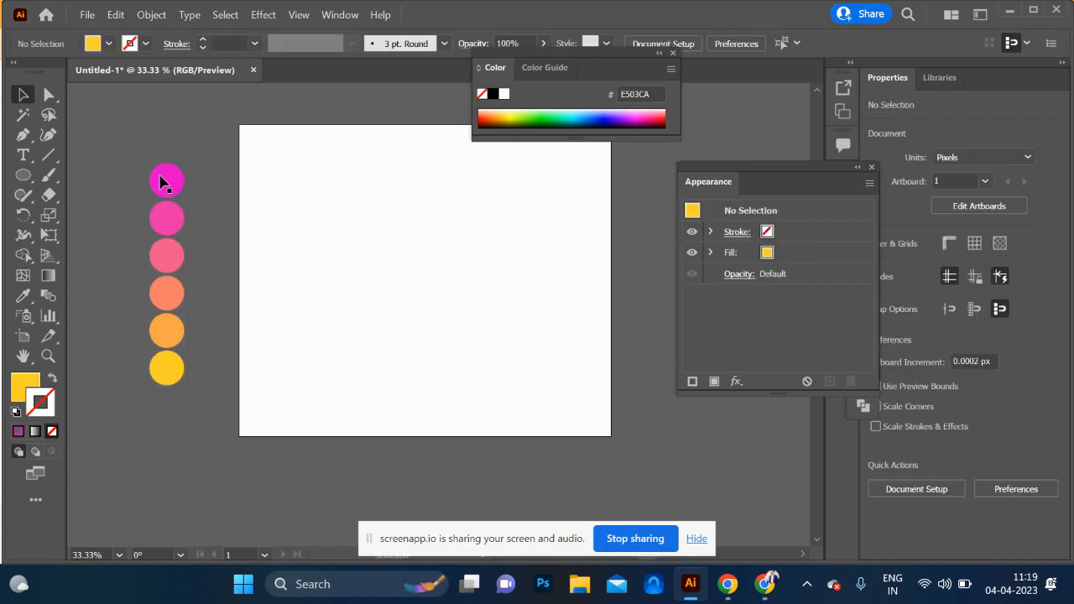
pyautogui.scroll(2, 136, 359)
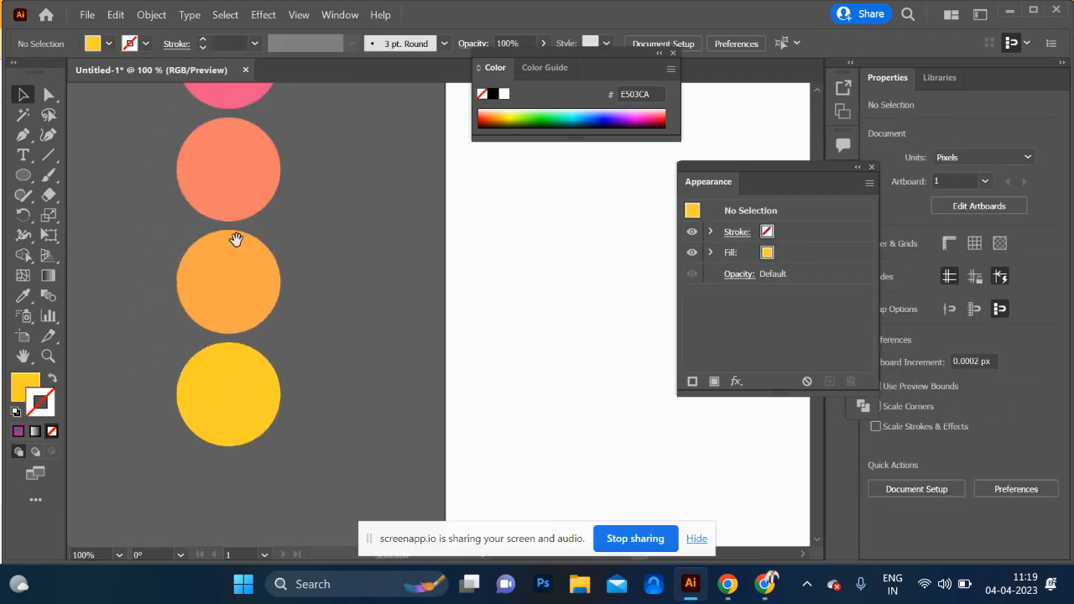
pyautogui.moveTo(259, 127); pyautogui.dragTo(258, 434)
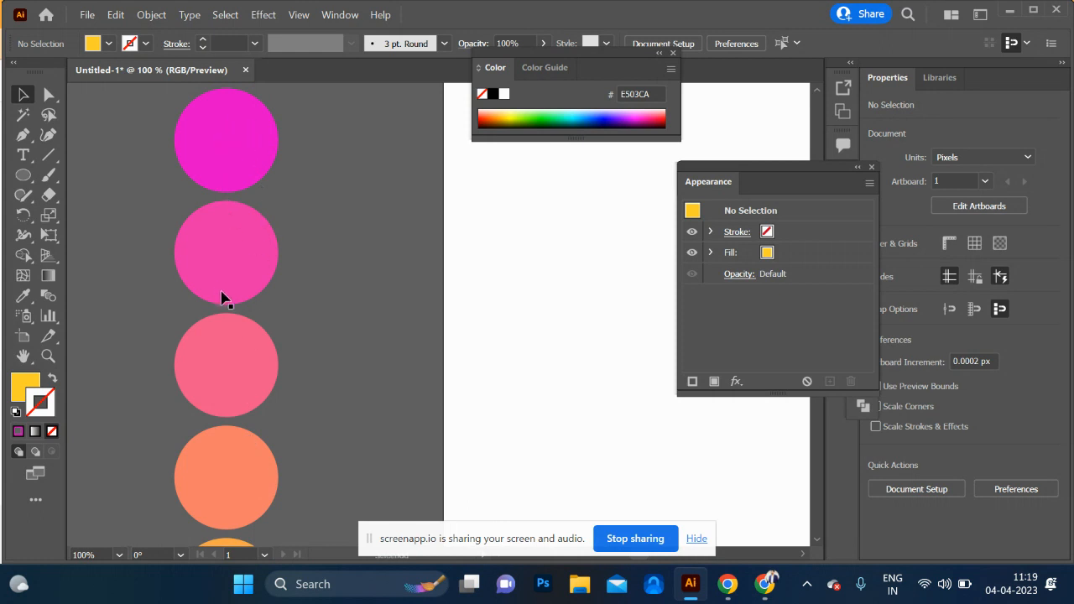
pyautogui.scroll(-4, 235, 193)
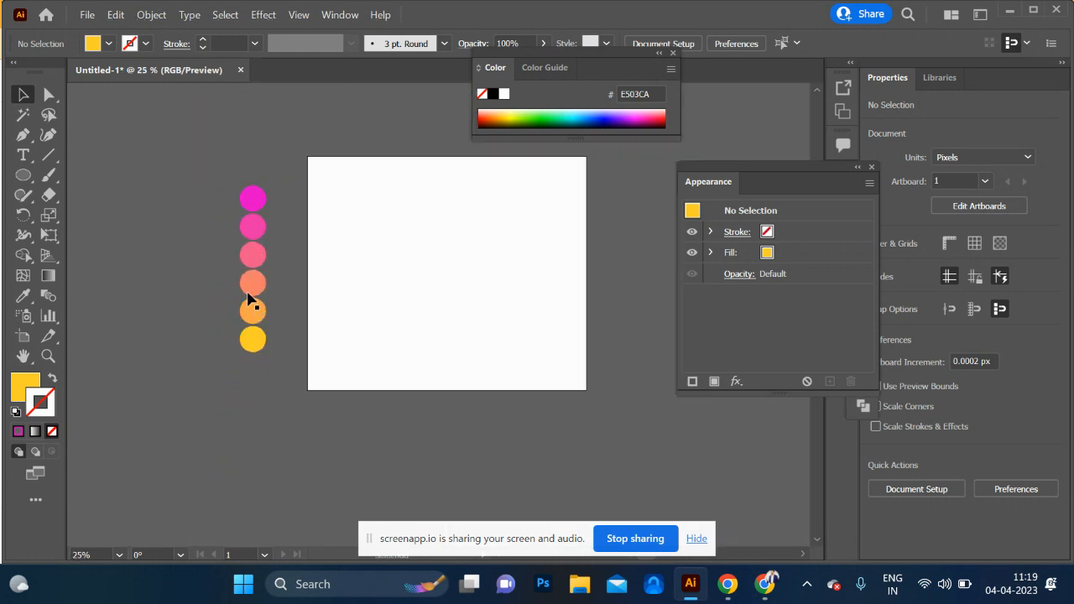
pyautogui.moveTo(249, 287); pyautogui.dragTo(163, 288)
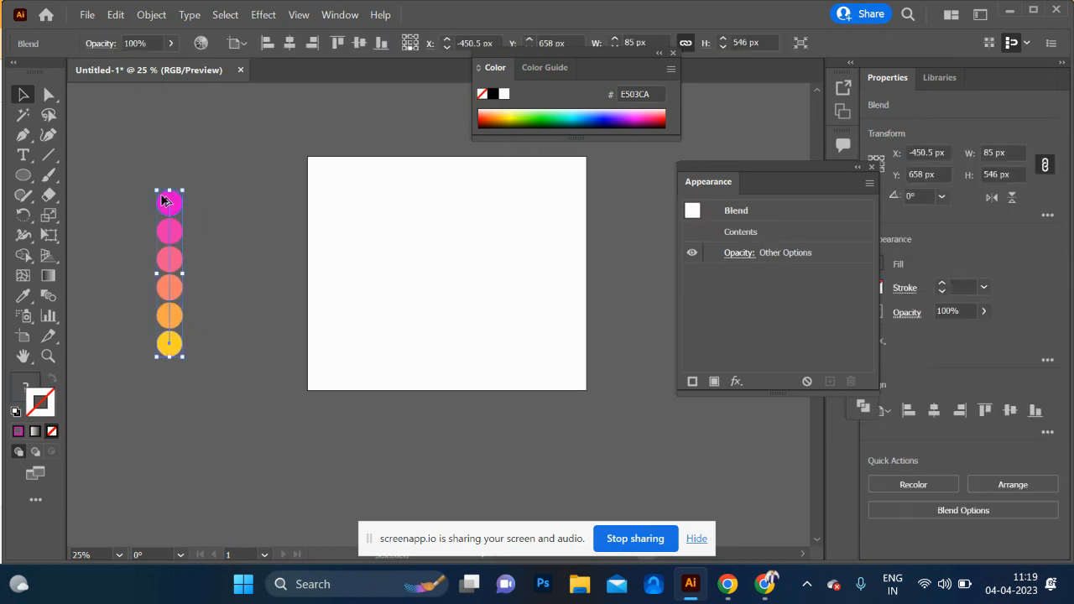
# Isolate the blend, shrink its top magenta circle to about 11 px, and leave isolation mode
pyautogui.scroll(3, 168, 202)
pyautogui.scroll(3, 169, 208)
pyautogui.doubleClick(241, 266)
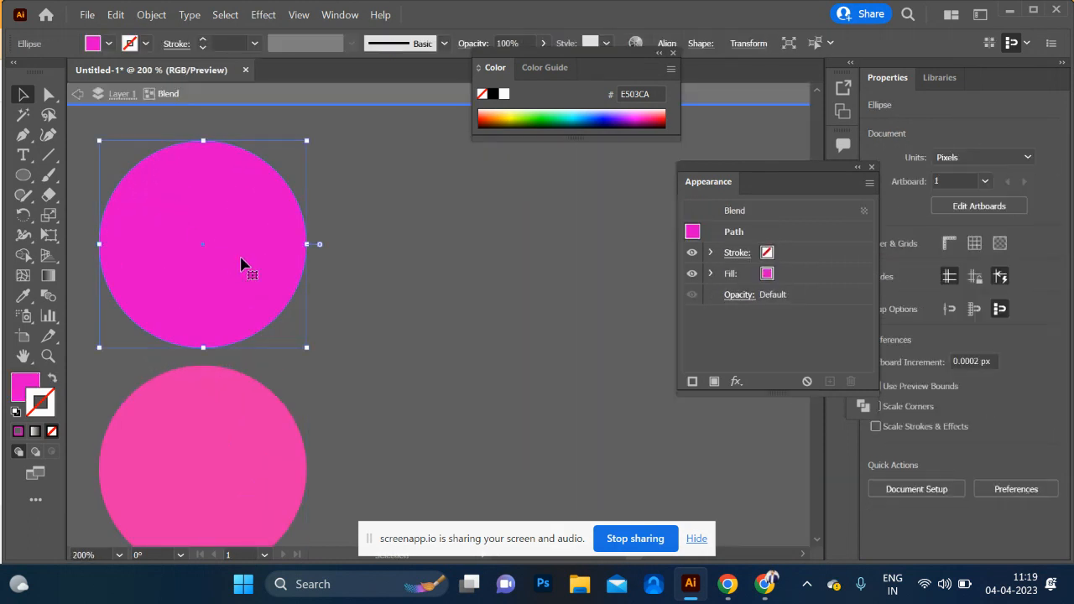
pyautogui.moveTo(310, 140); pyautogui.dragTo(251, 233)
pyautogui.scroll(-5, 246, 245)
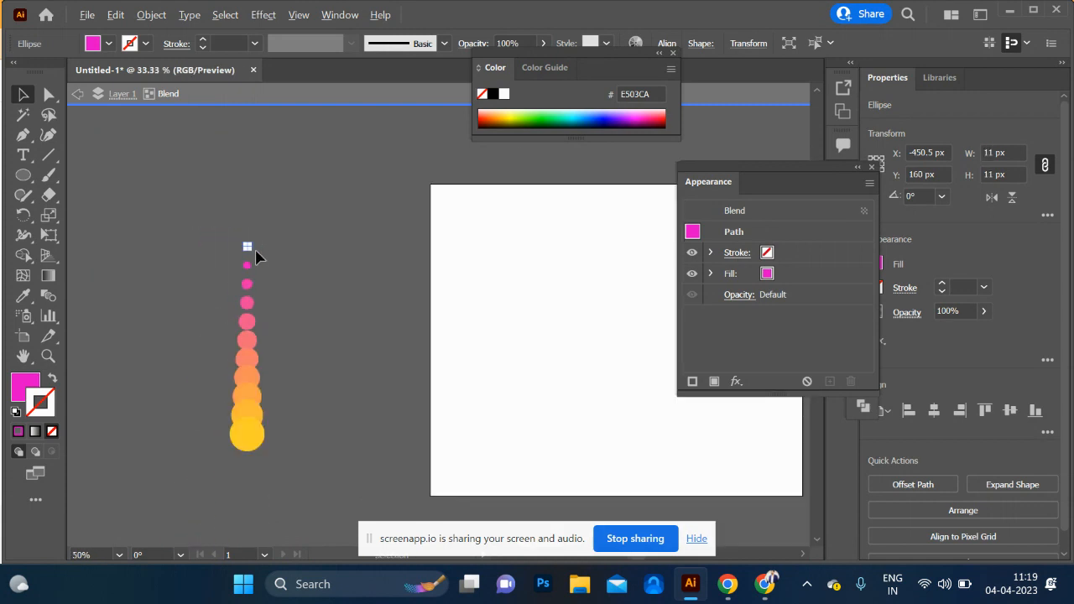
pyautogui.scroll(3, 257, 309)
pyautogui.scroll(-3, 257, 310)
pyautogui.scroll(3, 257, 309)
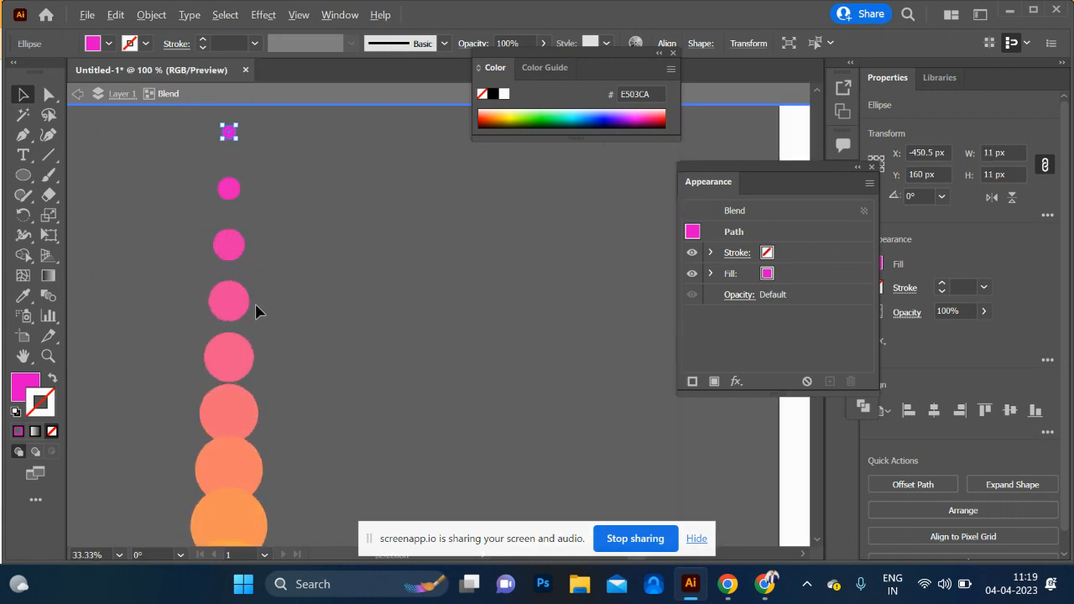
pyautogui.scroll(-3, 256, 309)
pyautogui.doubleClick(326, 311)
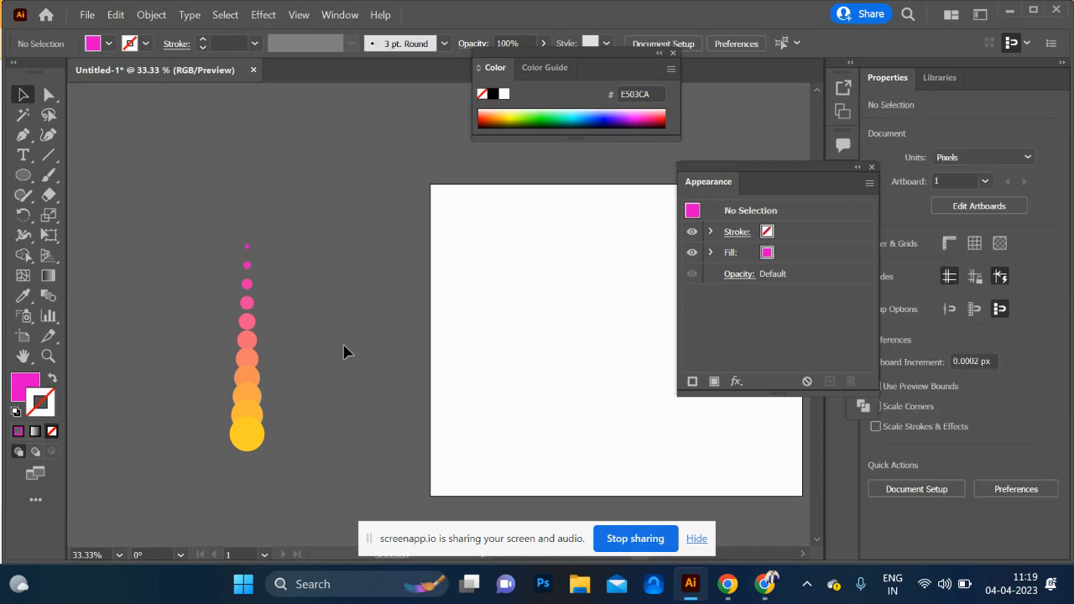
# Inside the blend, shrink the bottom yellow circle to about 25 px and move it farther down to lengthen the column
pyautogui.doubleClick(244, 447)
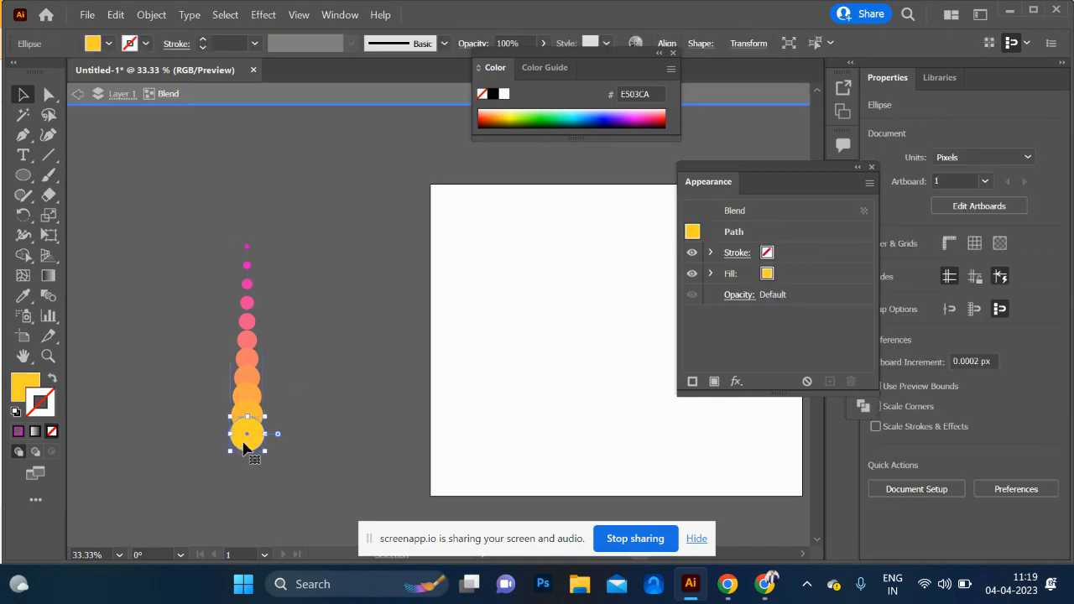
pyautogui.moveTo(266, 417); pyautogui.dragTo(250, 523)
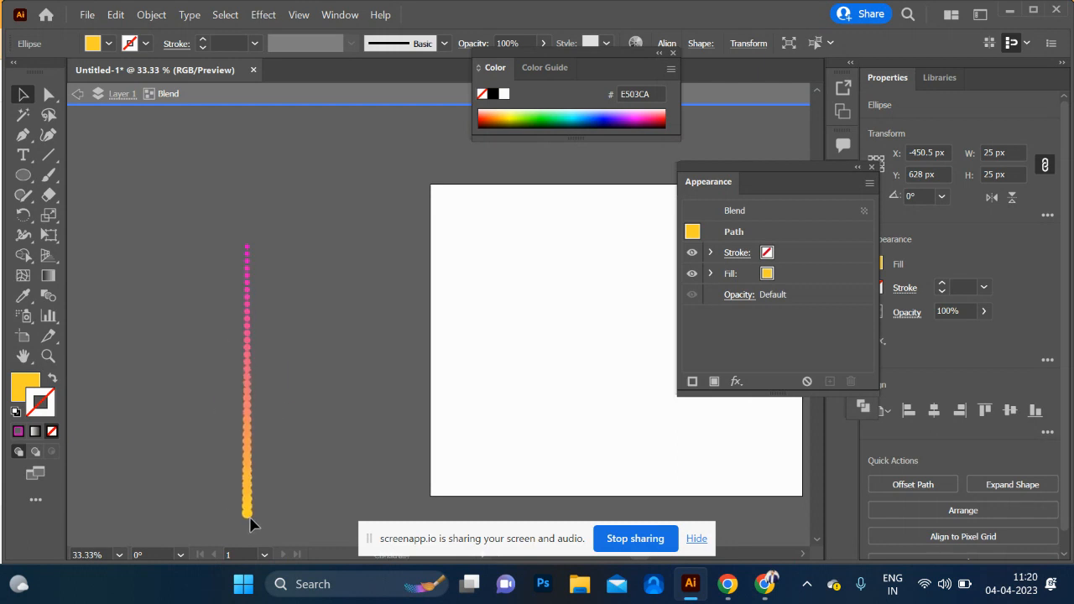
pyautogui.click(292, 442)
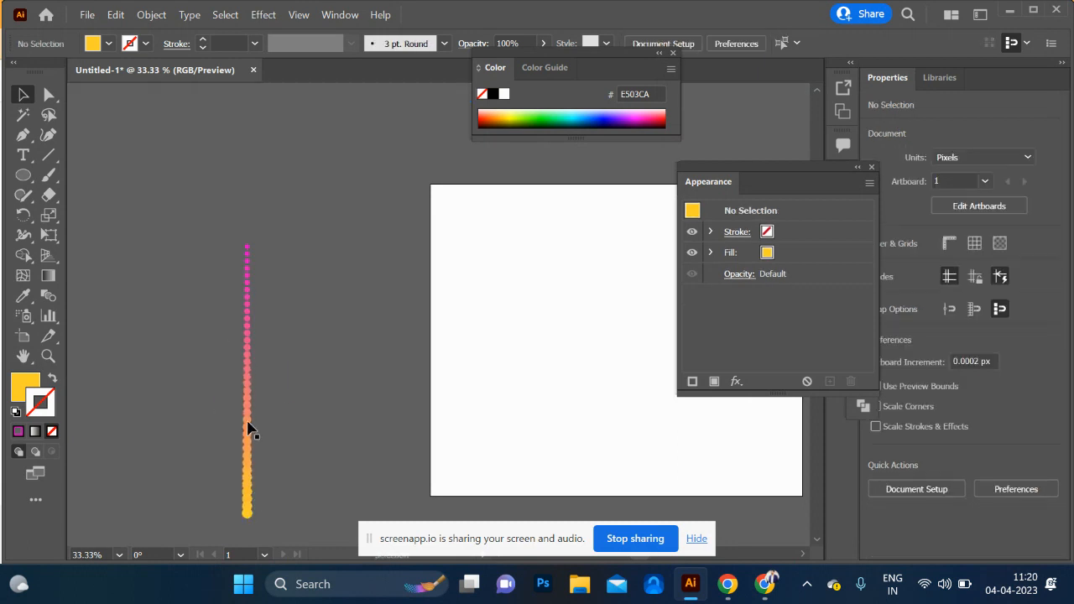
# Set the blend's spacing to Specified Steps with 19 steps
pyautogui.click(247, 433)
pyautogui.scroll(3, 146, 389)
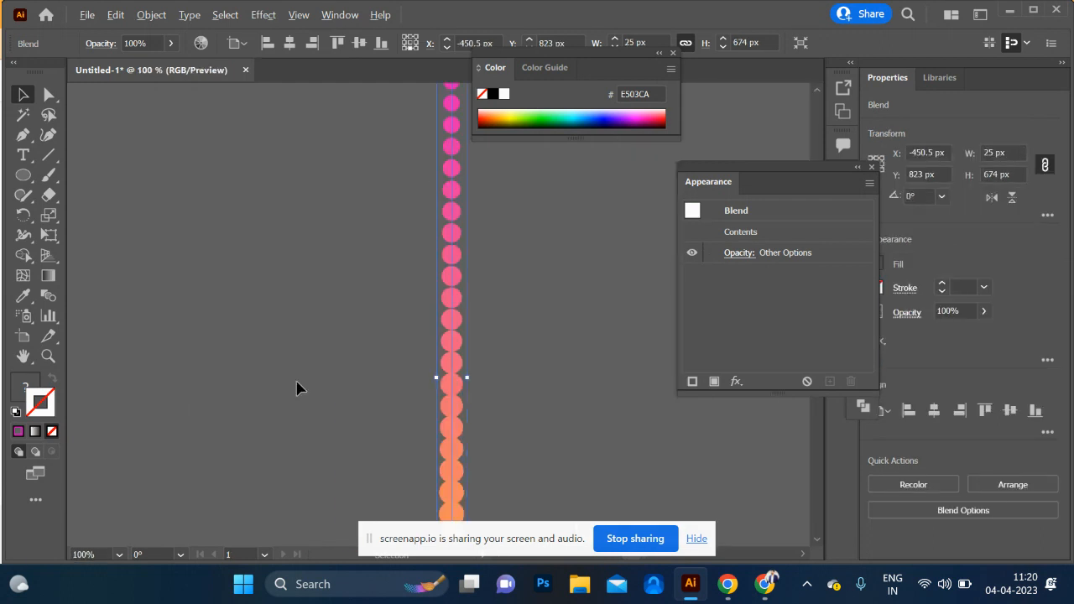
pyautogui.hscroll(3, 317, 362)
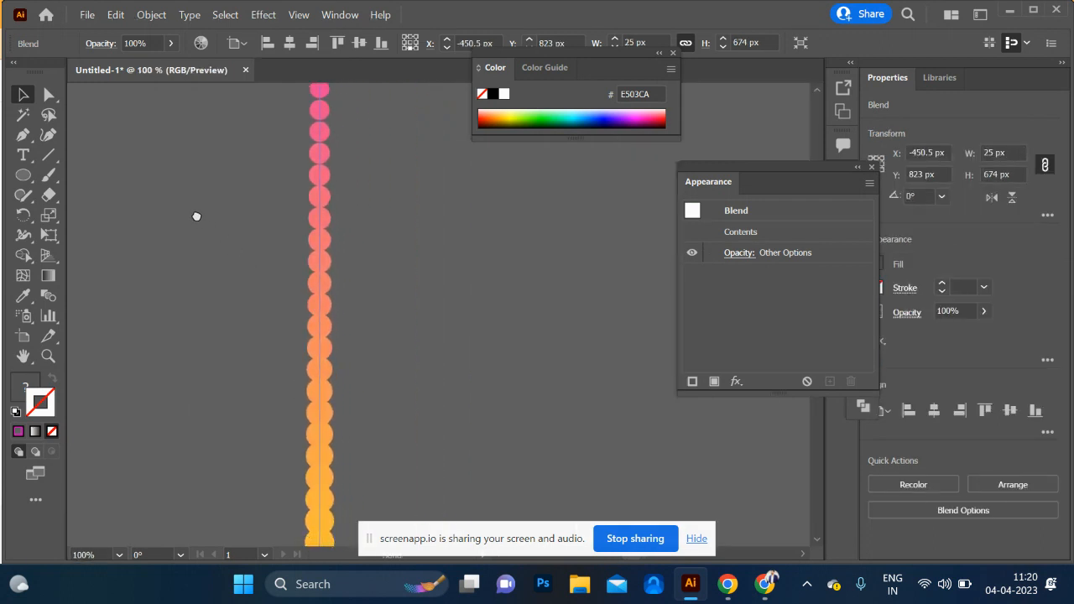
pyautogui.click(47, 298)
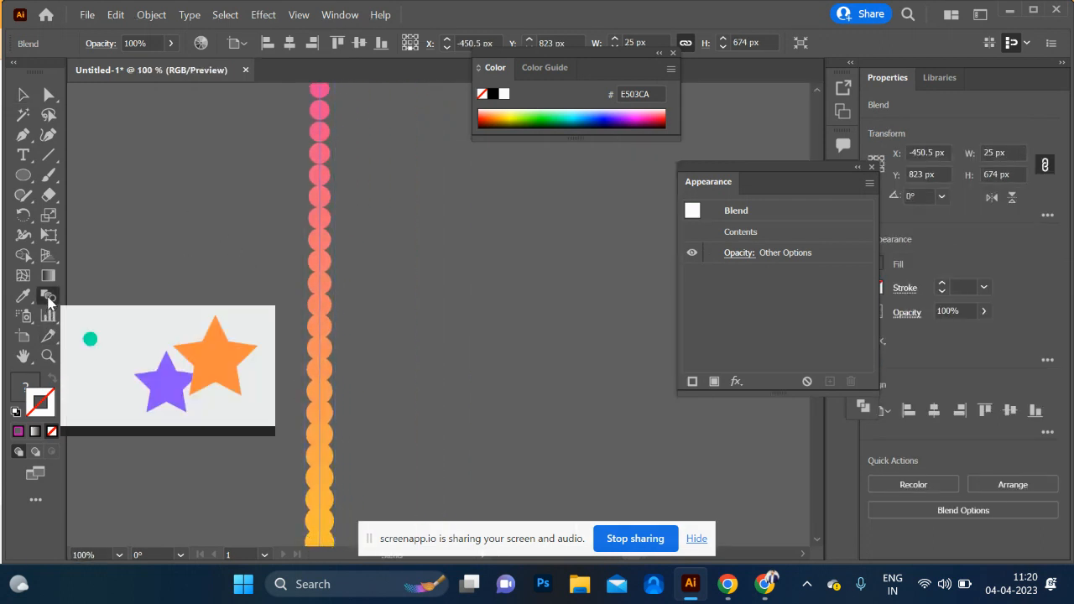
pyautogui.doubleClick(48, 298)
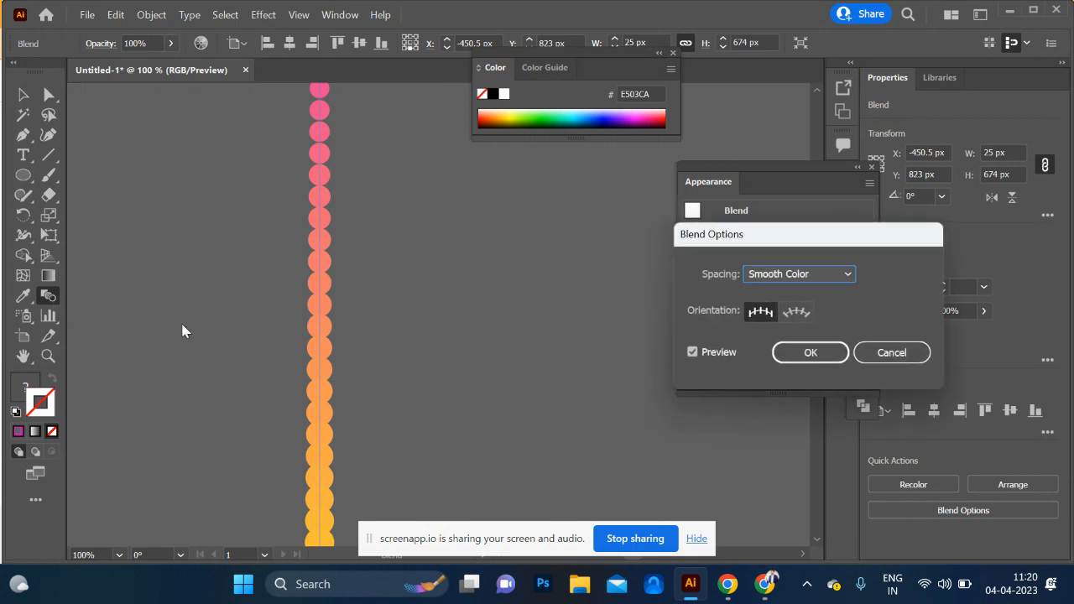
pyautogui.click(834, 275)
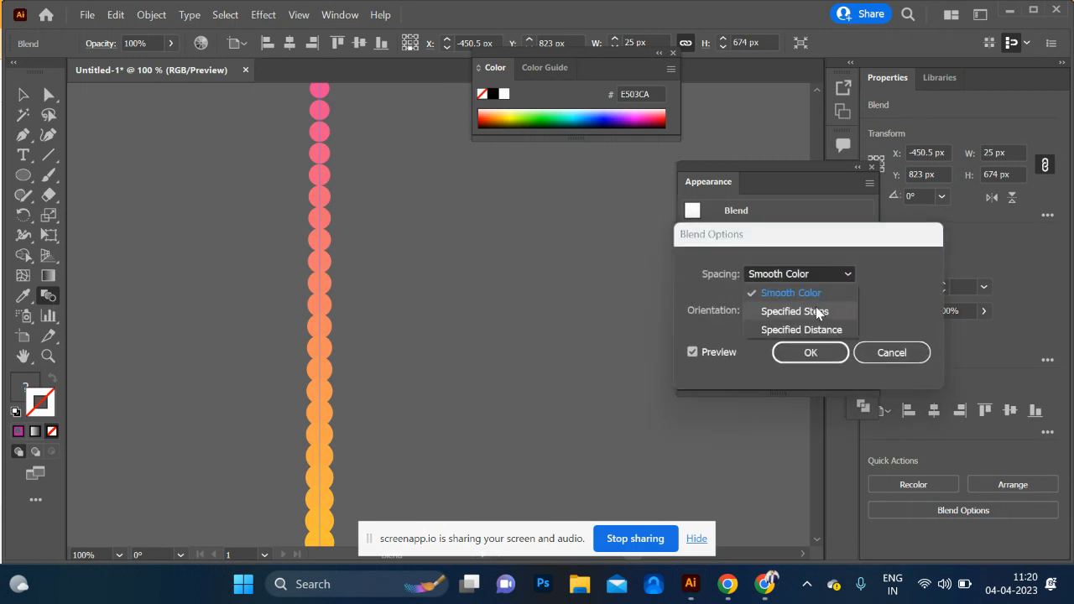
pyautogui.click(814, 308)
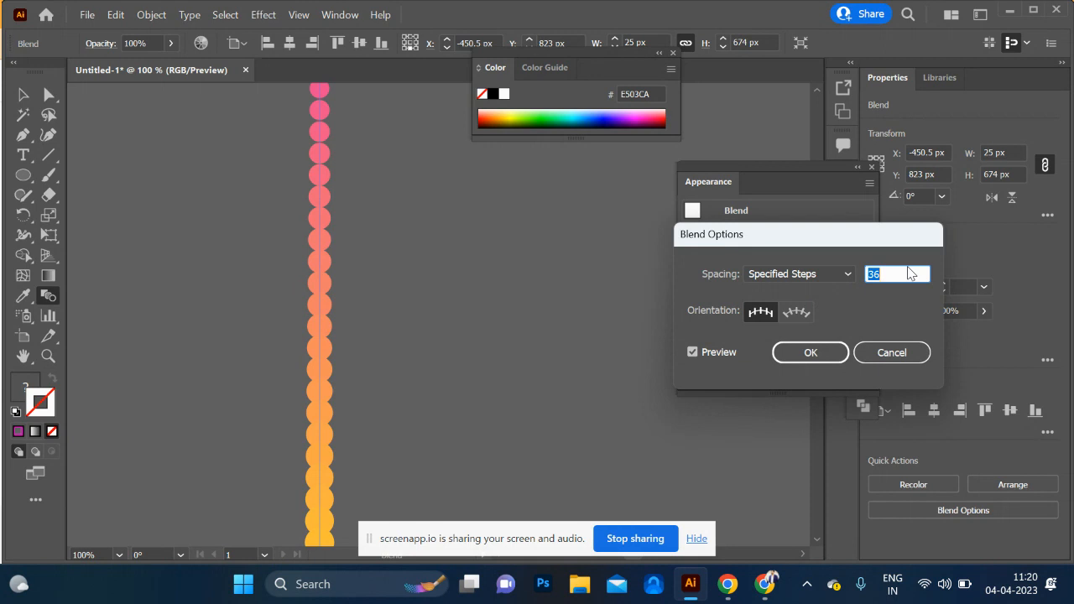
pyautogui.write('20')
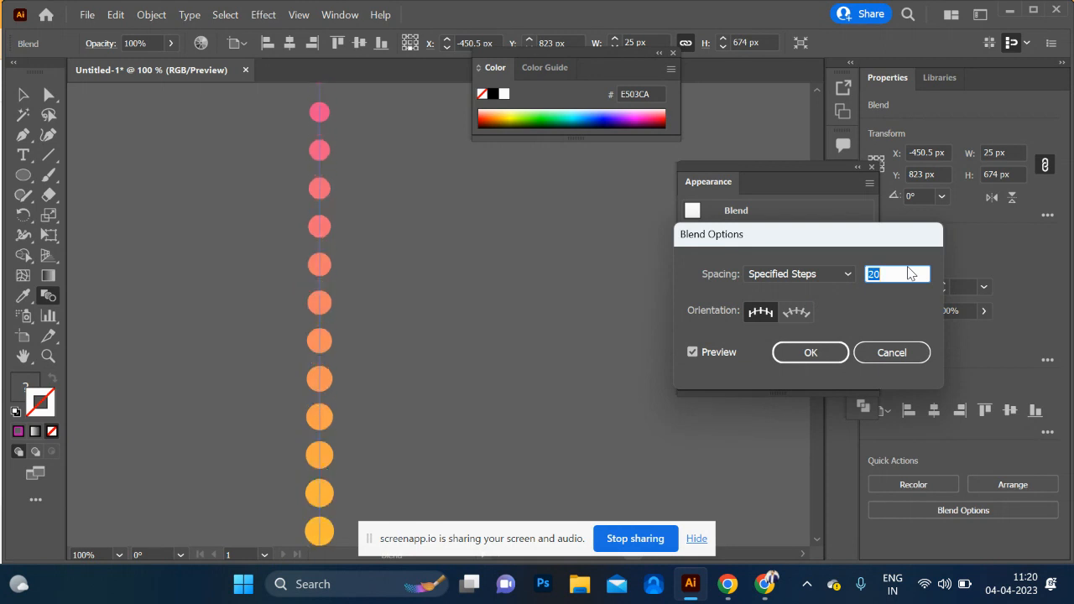
pyautogui.press('Down')
pyautogui.press('Down')
pyautogui.press('Down')
pyautogui.press('Down')
pyautogui.press('Down')
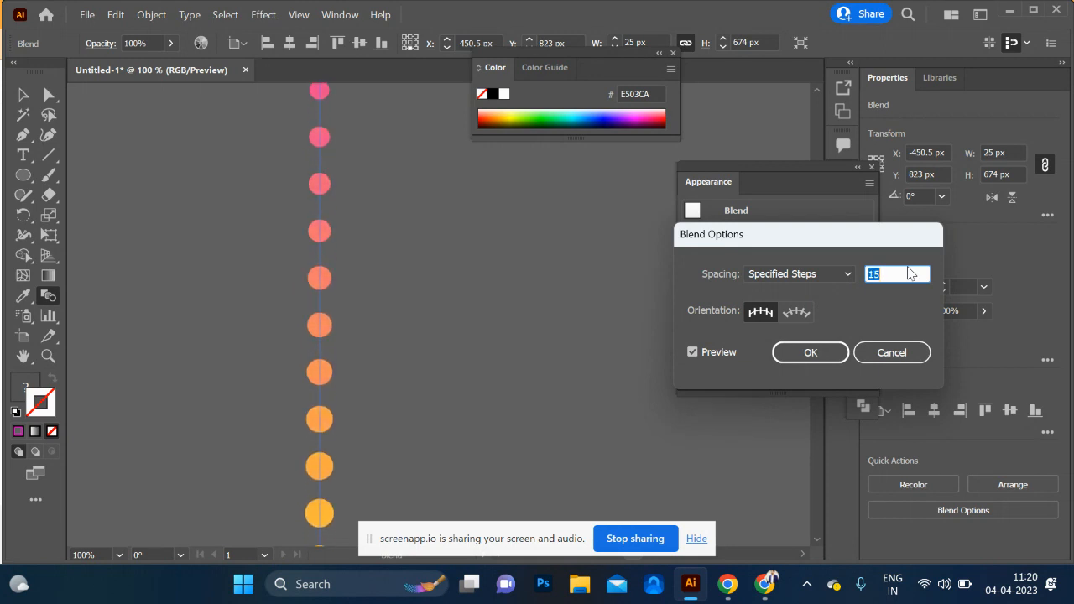
pyautogui.press('Up')
pyautogui.press('Up')
pyautogui.press('Up')
pyautogui.press('Up')
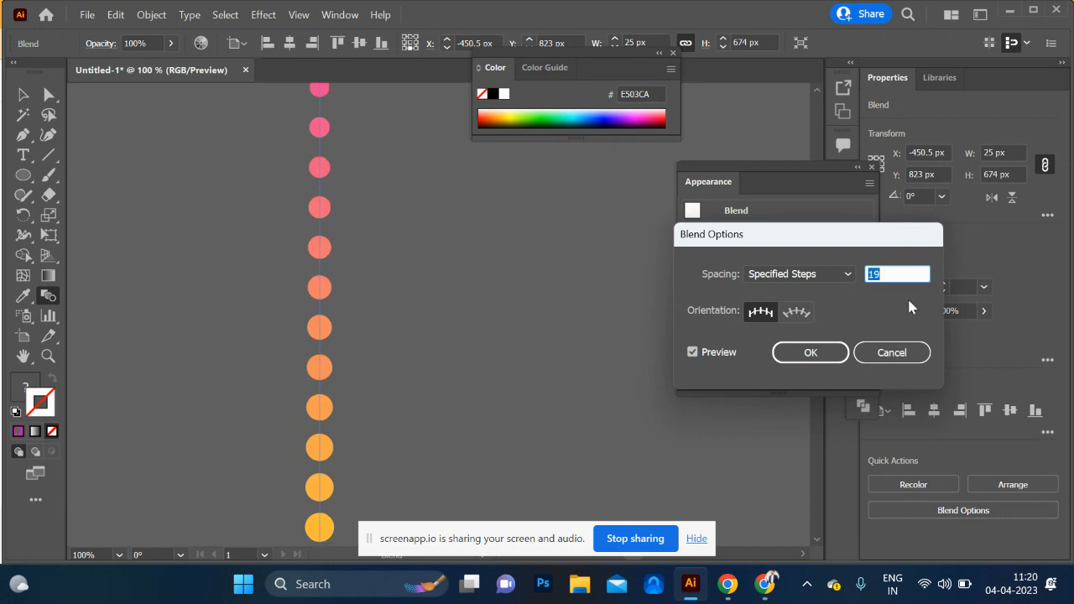
pyautogui.click(812, 354)
pyautogui.scroll(-4, 412, 387)
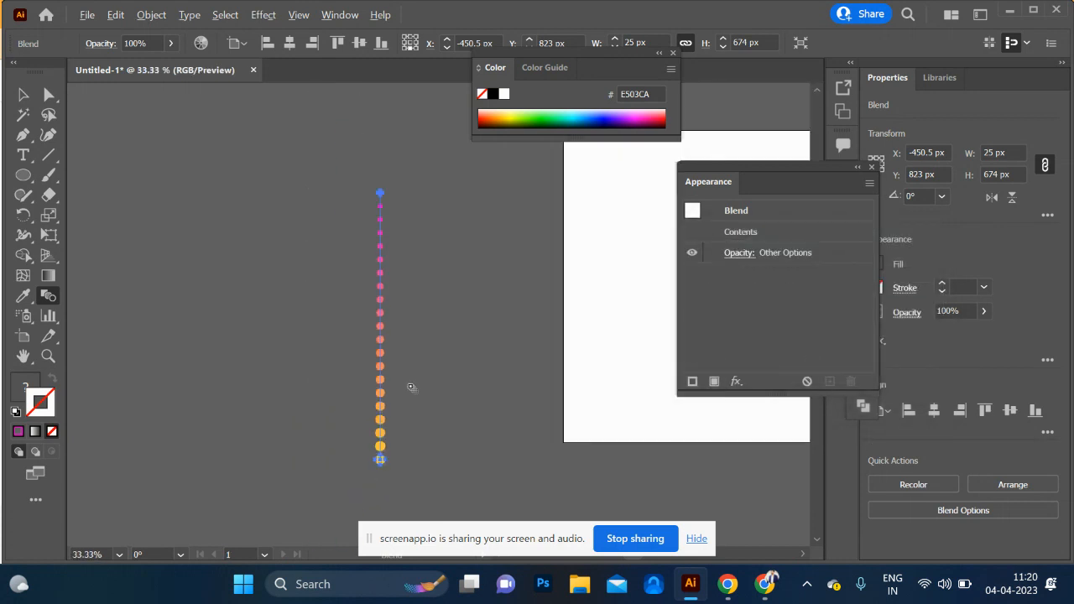
# Move the dotted blend column close beside the artboard's left edge
pyautogui.scroll(2, 411, 387)
pyautogui.click(22, 96)
pyautogui.click(405, 267)
pyautogui.moveTo(533, 317); pyautogui.dragTo(225, 327)
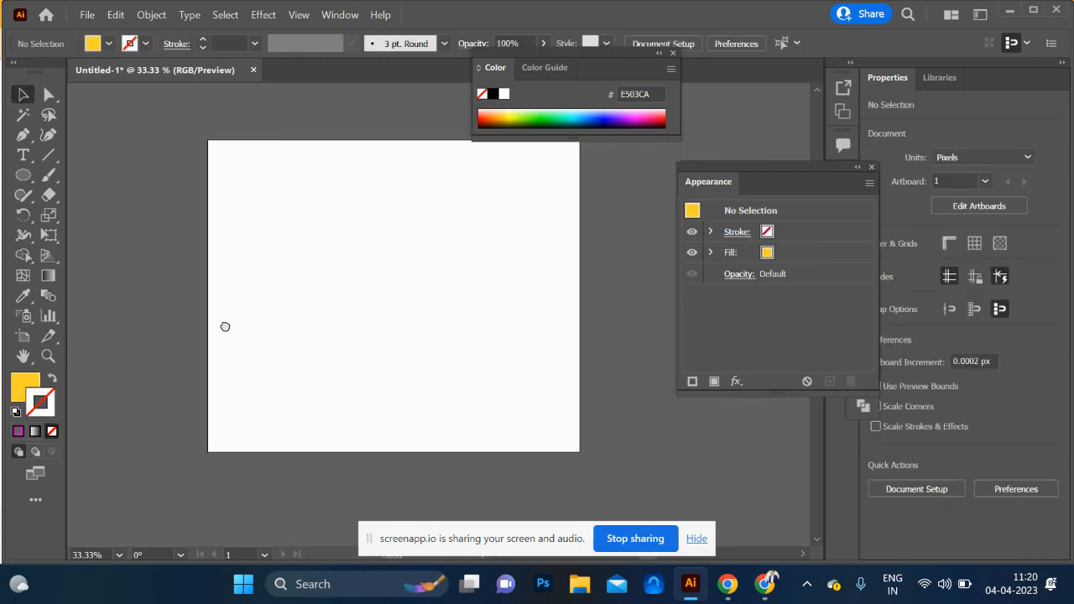
pyautogui.moveTo(215, 290); pyautogui.dragTo(389, 312)
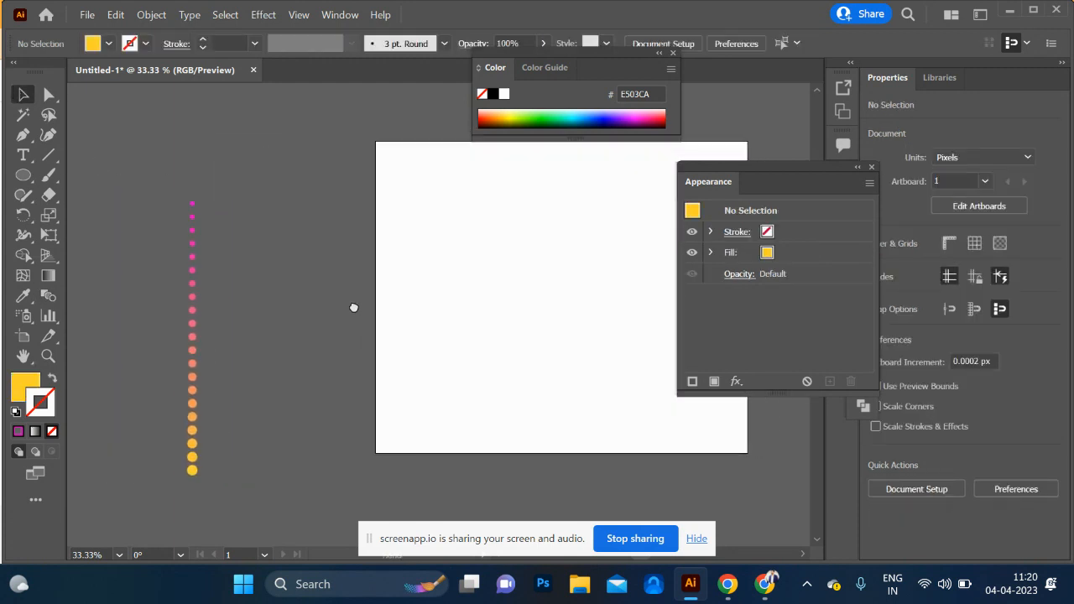
pyautogui.moveTo(188, 404); pyautogui.dragTo(342, 356)
pyautogui.moveTo(433, 363); pyautogui.dragTo(276, 365)
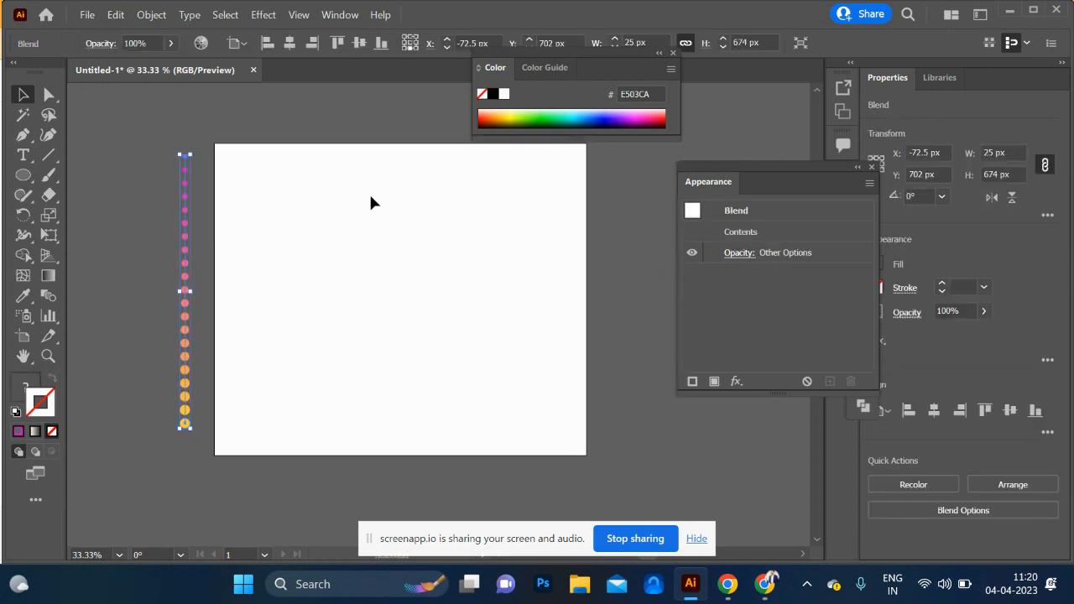
# Draw a circle about 348 px wide near the artboard's center and give it a yellow stroke with no fill
pyautogui.click(23, 175)
pyautogui.moveTo(425, 285); pyautogui.dragTo(472, 358)
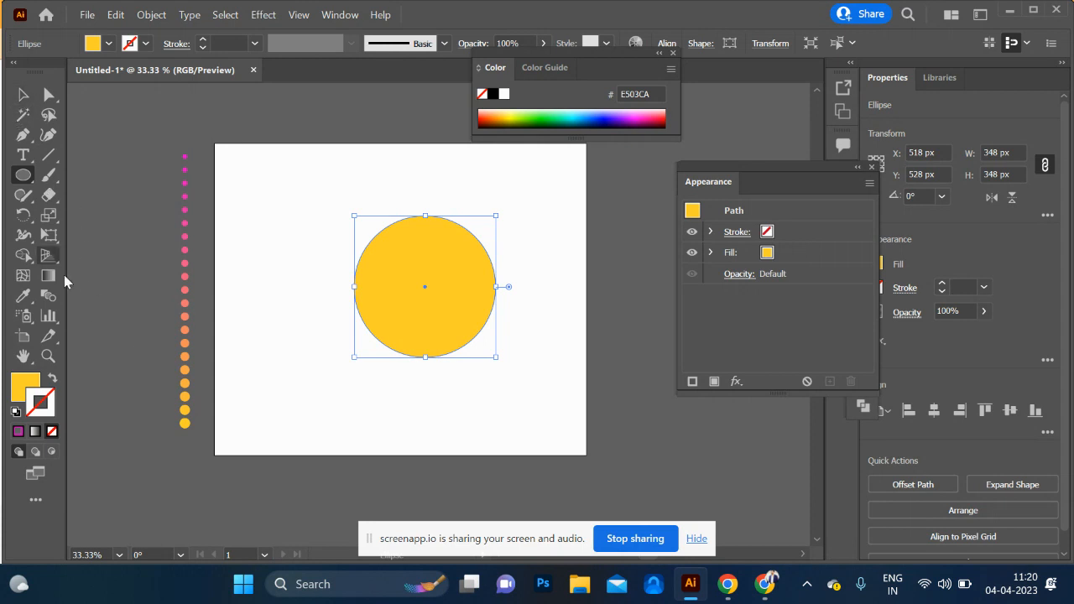
pyautogui.click(52, 380)
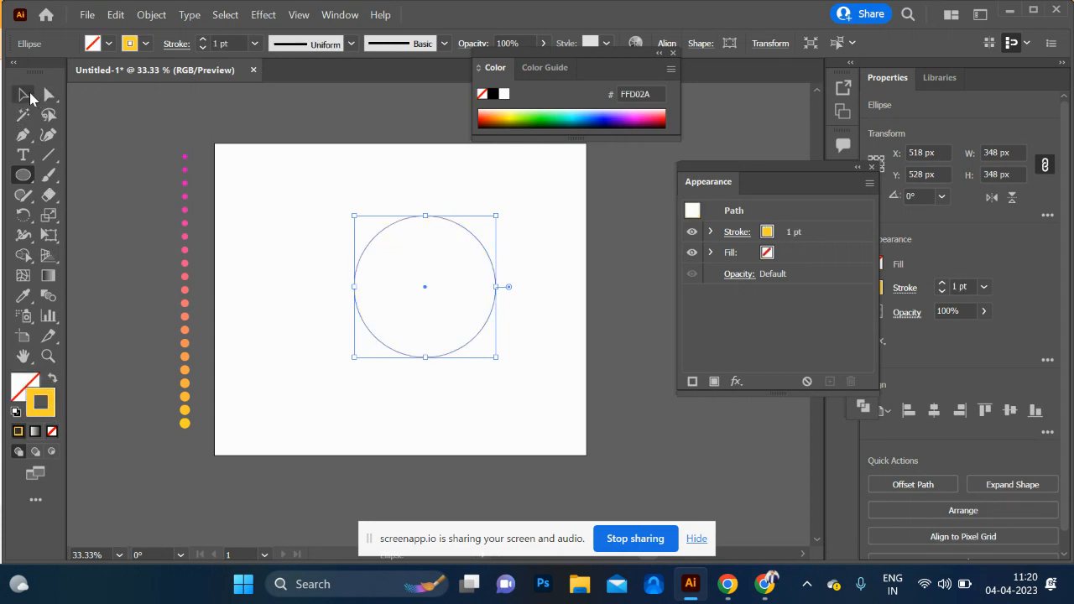
# Replace the dotted blend's spine with the drawn circle, and shift the resulting ring down toward the artboard's lower left
pyautogui.click(24, 95)
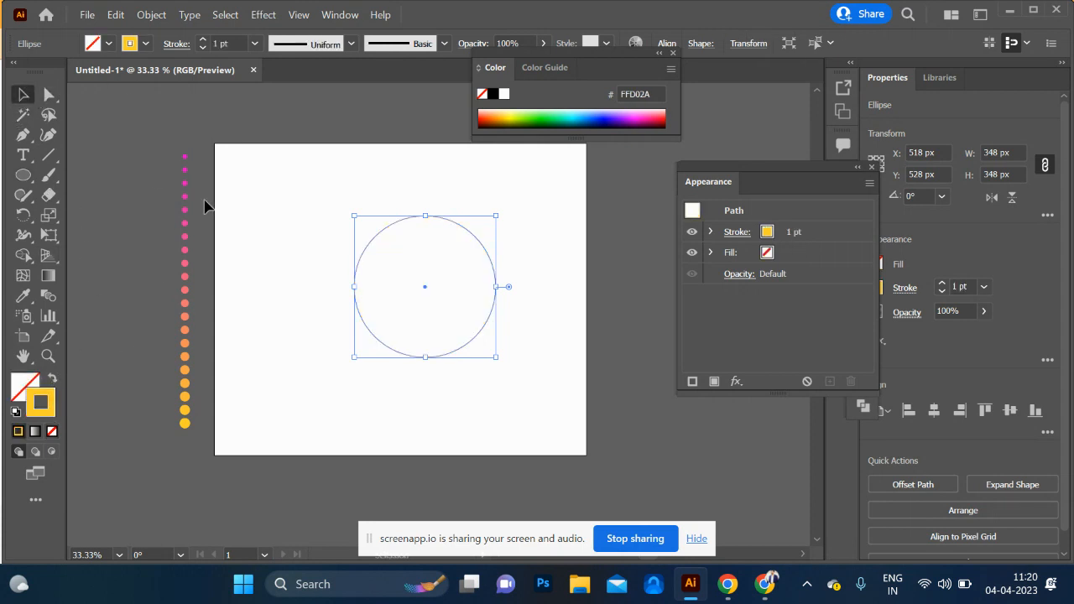
pyautogui.keyDown('shift'); pyautogui.click(186, 241); pyautogui.keyUp('shift')
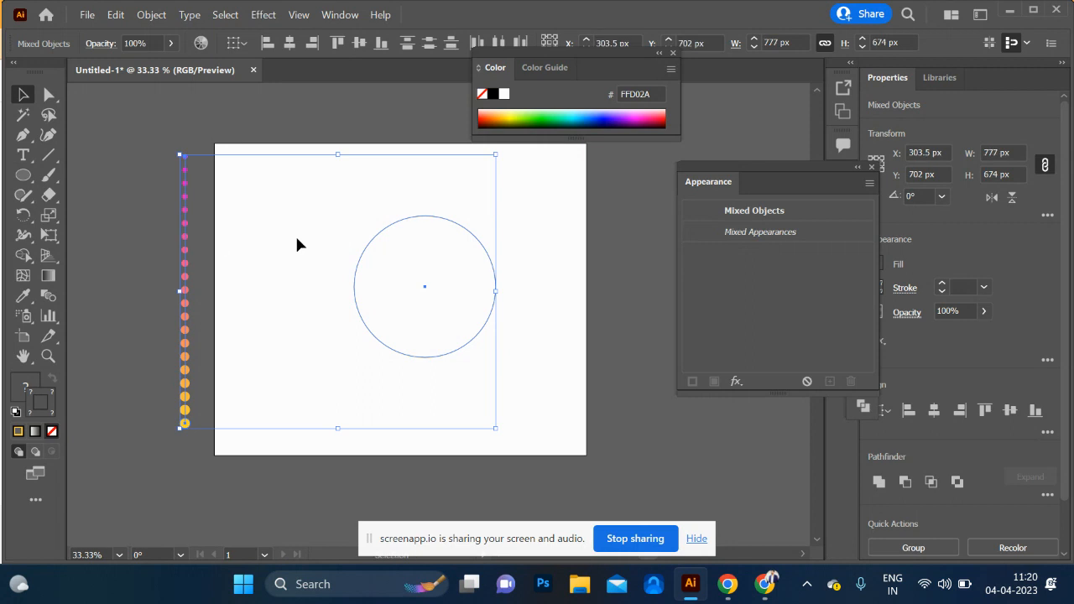
pyautogui.click(152, 15)
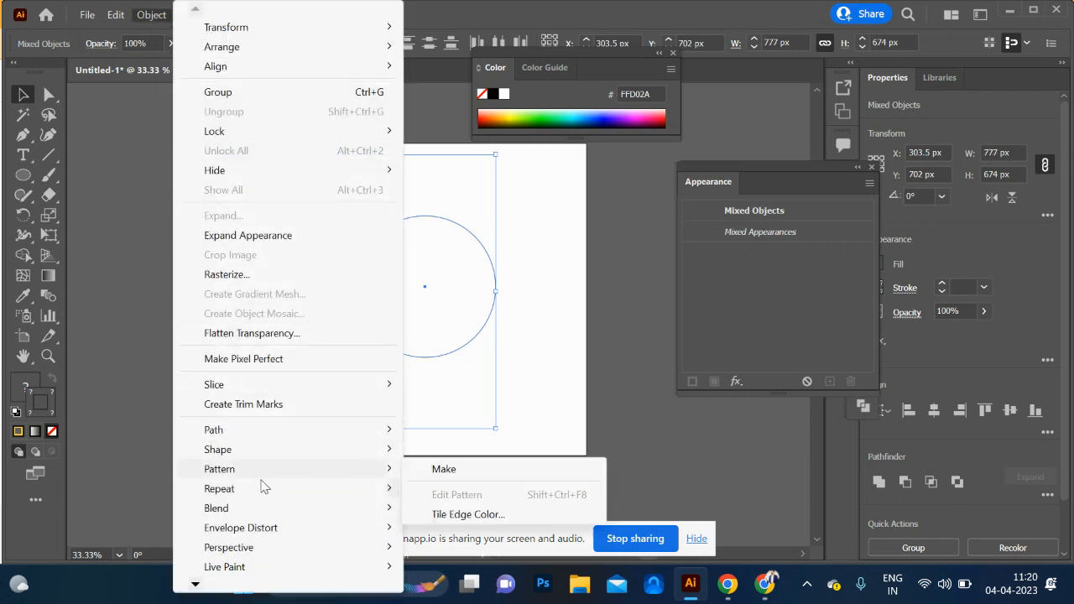
pyautogui.moveTo(313, 512)
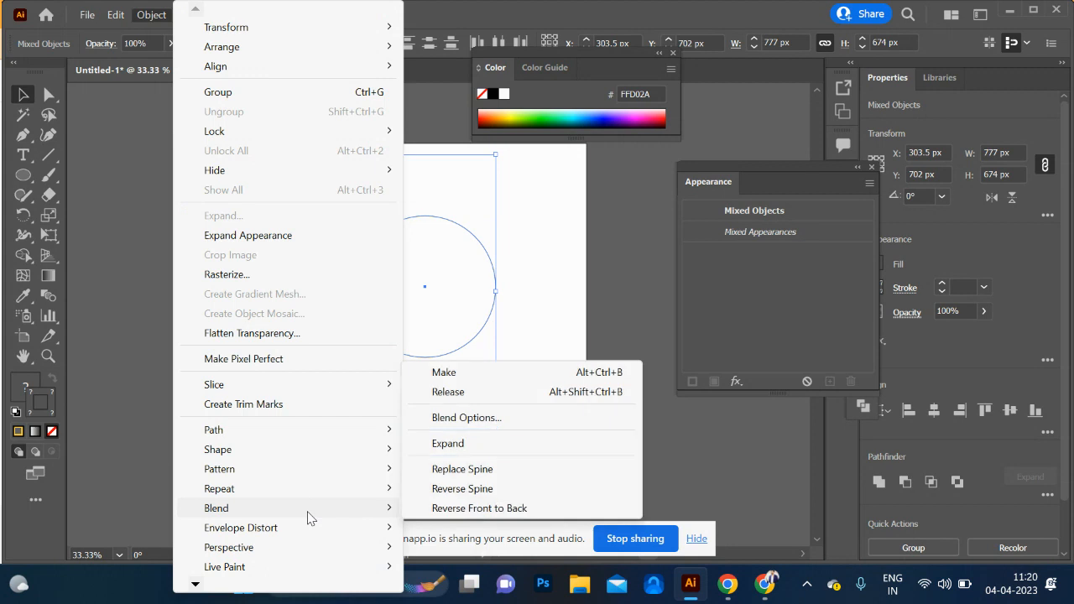
pyautogui.click(466, 470)
pyautogui.click(473, 433)
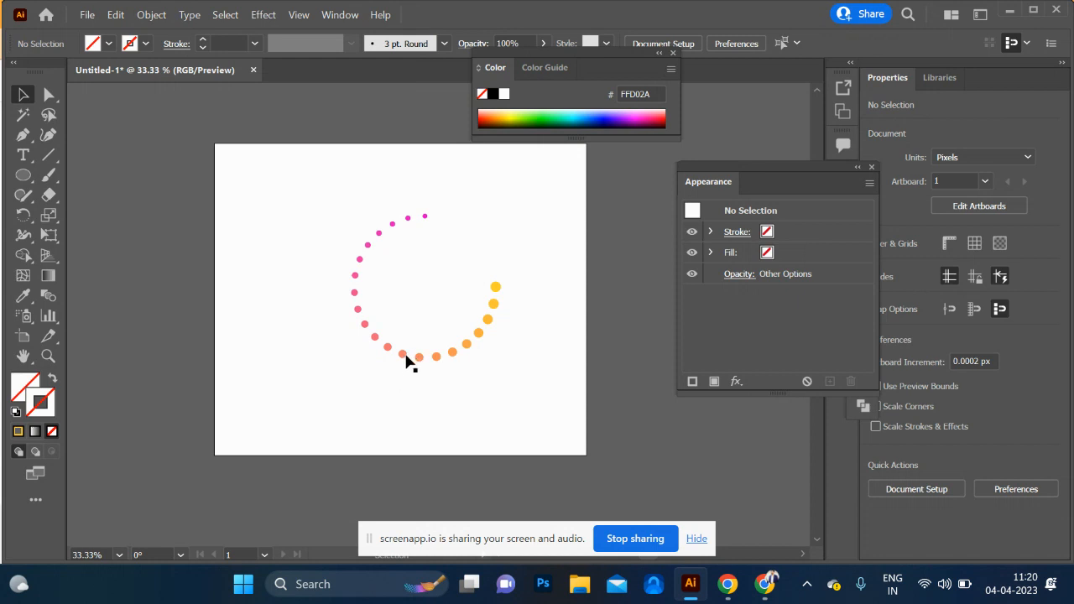
pyautogui.moveTo(409, 355); pyautogui.dragTo(357, 376)
pyautogui.click(356, 377)
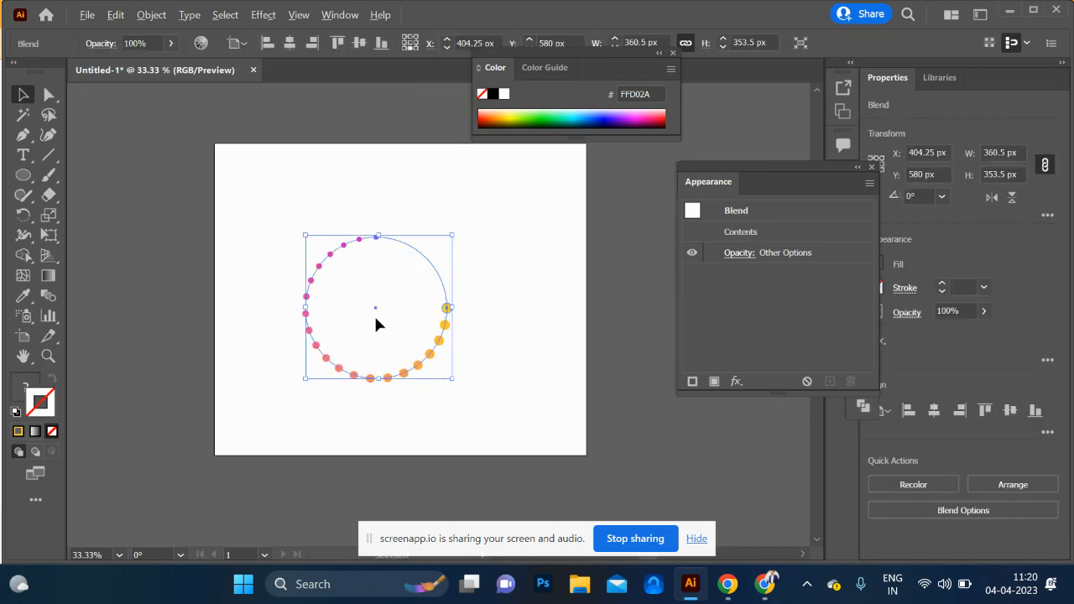
# Inside the blend, enlarge the yellow end circle to 36 px
pyautogui.hotkey('ctrl', '1')
pyautogui.doubleClick(596, 353)
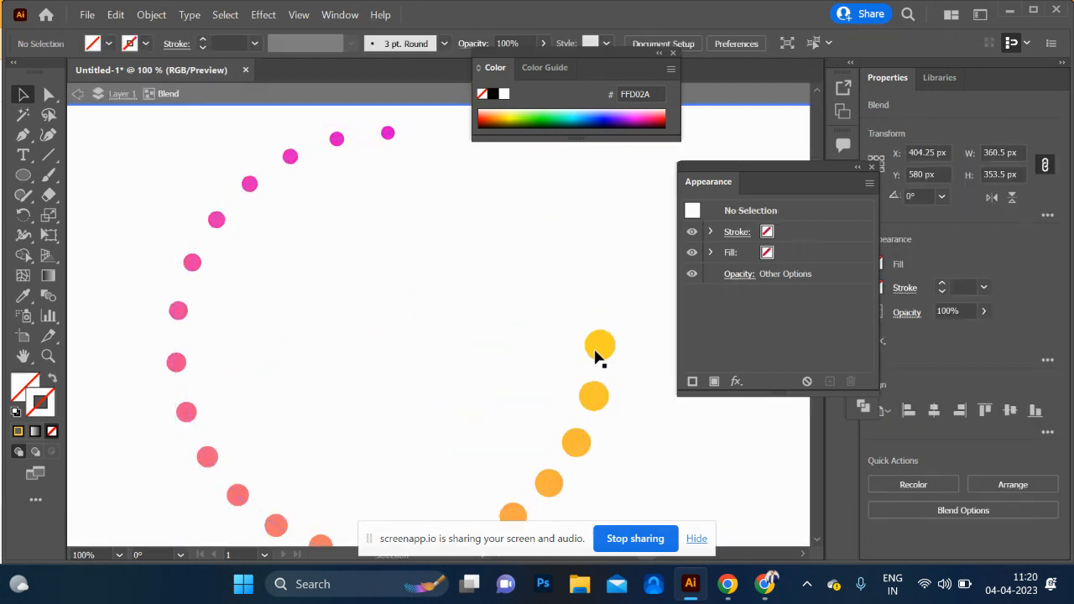
pyautogui.click(597, 351)
pyautogui.moveTo(633, 316); pyautogui.dragTo(600, 344)
pyautogui.hotkey('ctrl', '0')
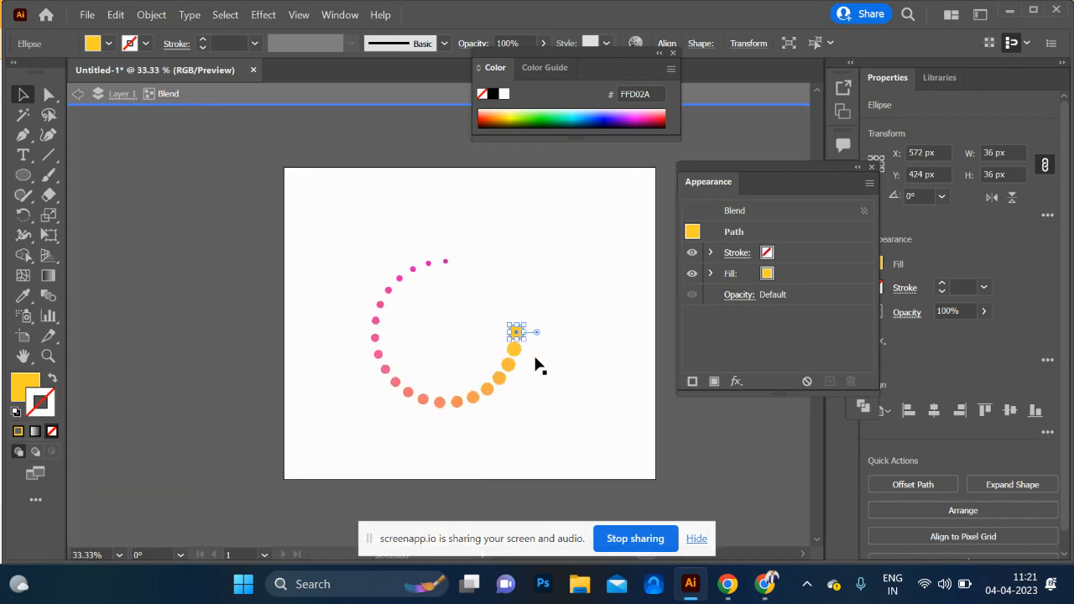
pyautogui.click(558, 371)
# Inside the blend, enlarge the magenta end circle until it is nearly as big as the yellow one
pyautogui.click(430, 266)
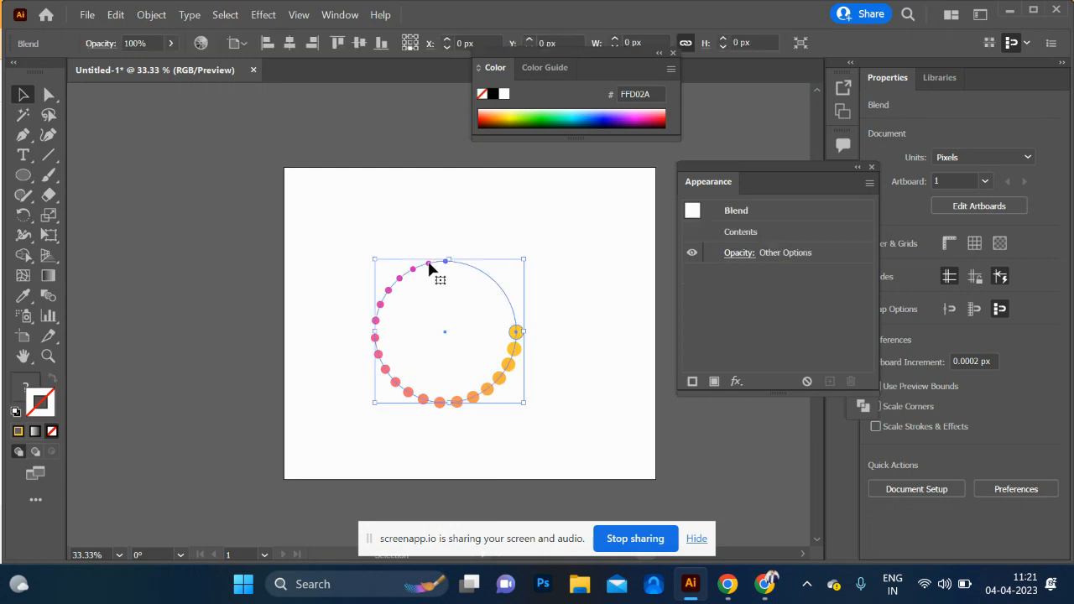
pyautogui.scroll(3, 528, 337)
pyautogui.scroll(-3, 528, 347)
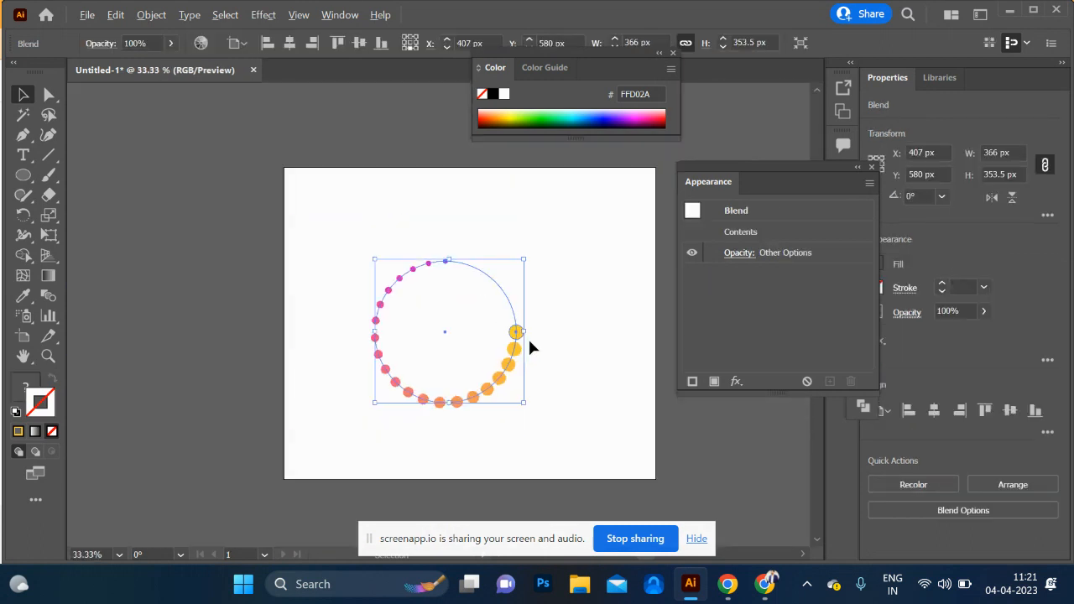
pyautogui.scroll(1, 529, 347)
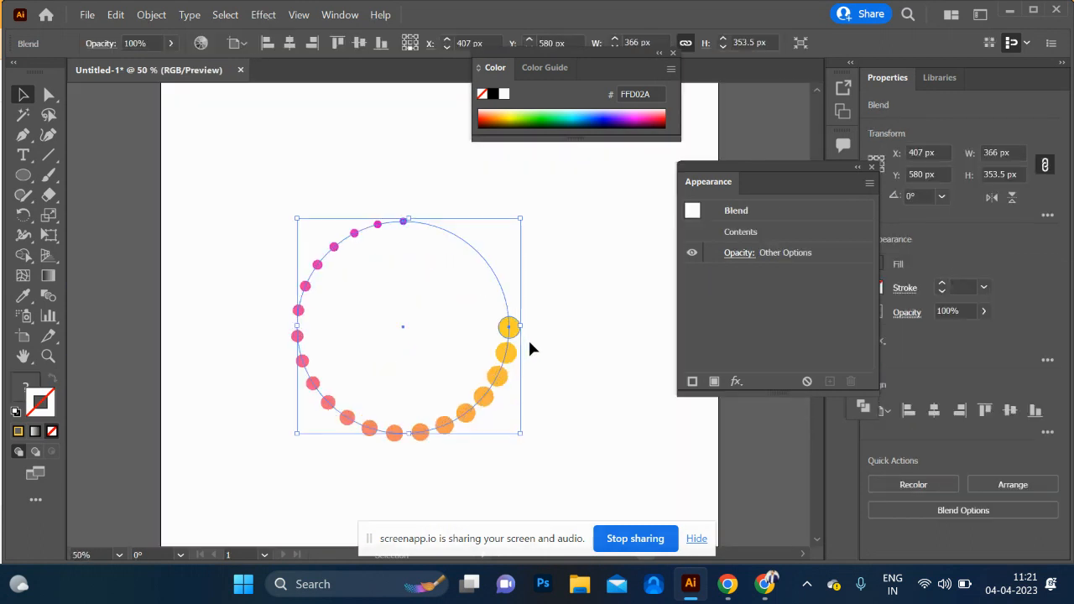
pyautogui.doubleClick(402, 225)
pyautogui.click(402, 225)
pyautogui.scroll(4, 401, 228)
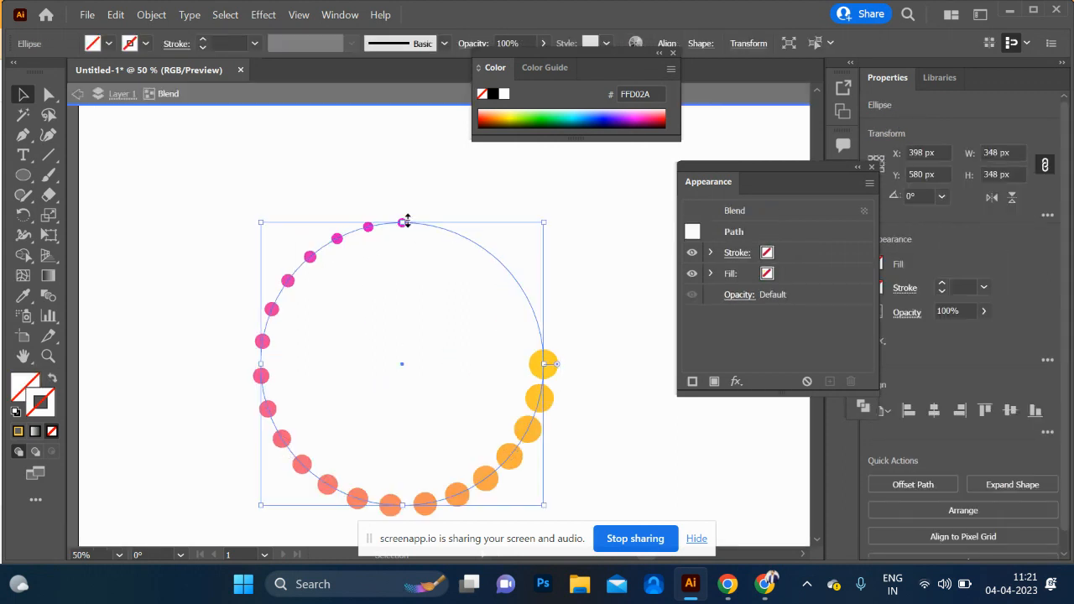
pyautogui.click(401, 241)
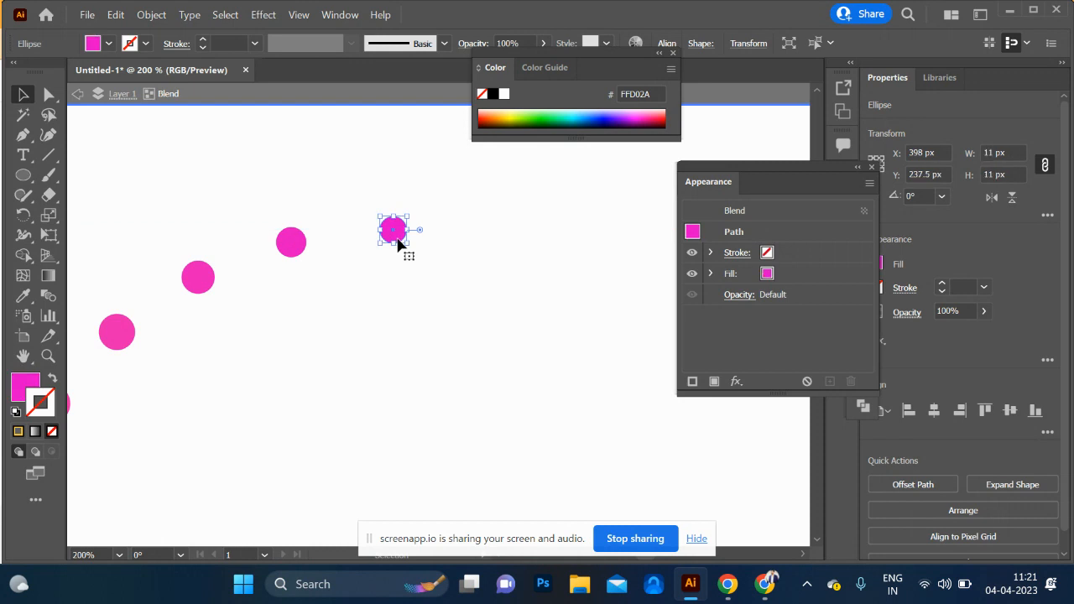
pyautogui.moveTo(408, 247); pyautogui.dragTo(433, 267)
pyautogui.click(501, 199)
pyautogui.scroll(-4, 501, 199)
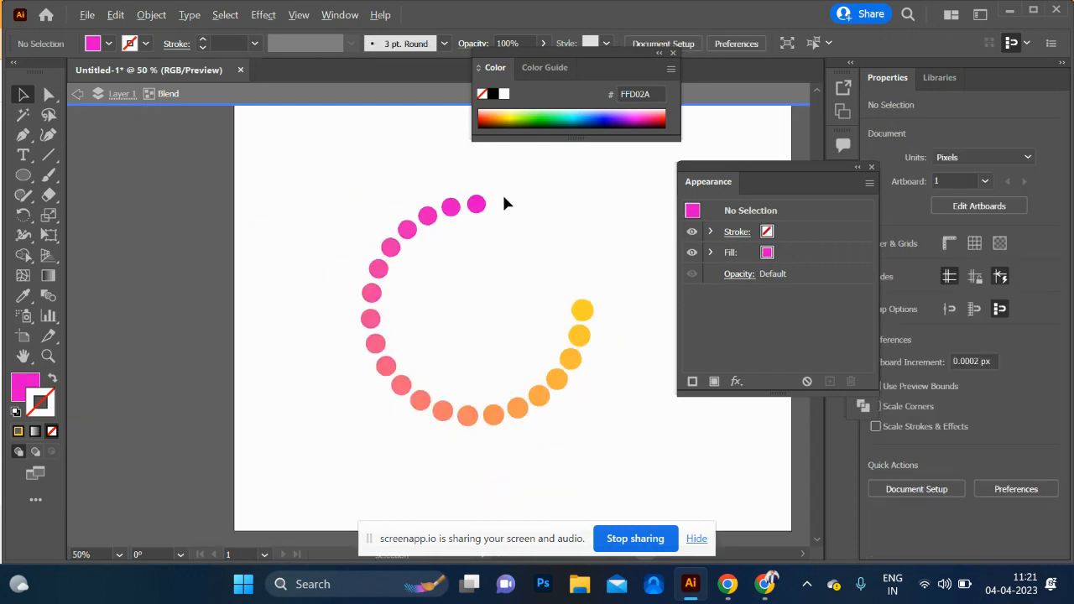
pyautogui.doubleClick(310, 317)
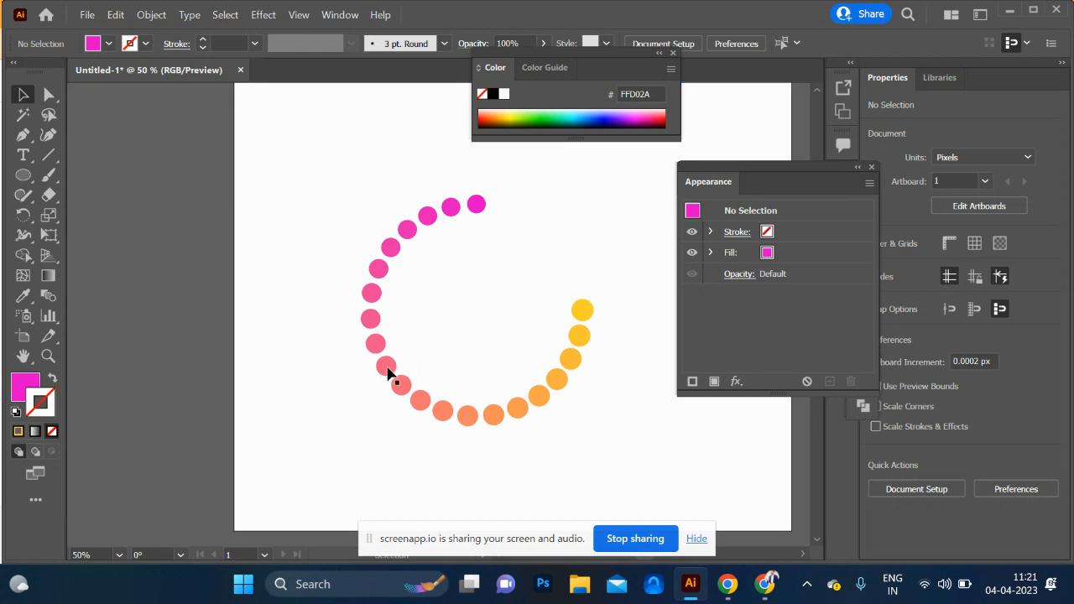
# Move the dotted ring toward the artboard's left side, to about X 368 px and Y 555 px
pyautogui.moveTo(380, 357); pyautogui.dragTo(237, 352)
pyautogui.scroll(-2, 346, 344)
pyautogui.scroll(2, 346, 344)
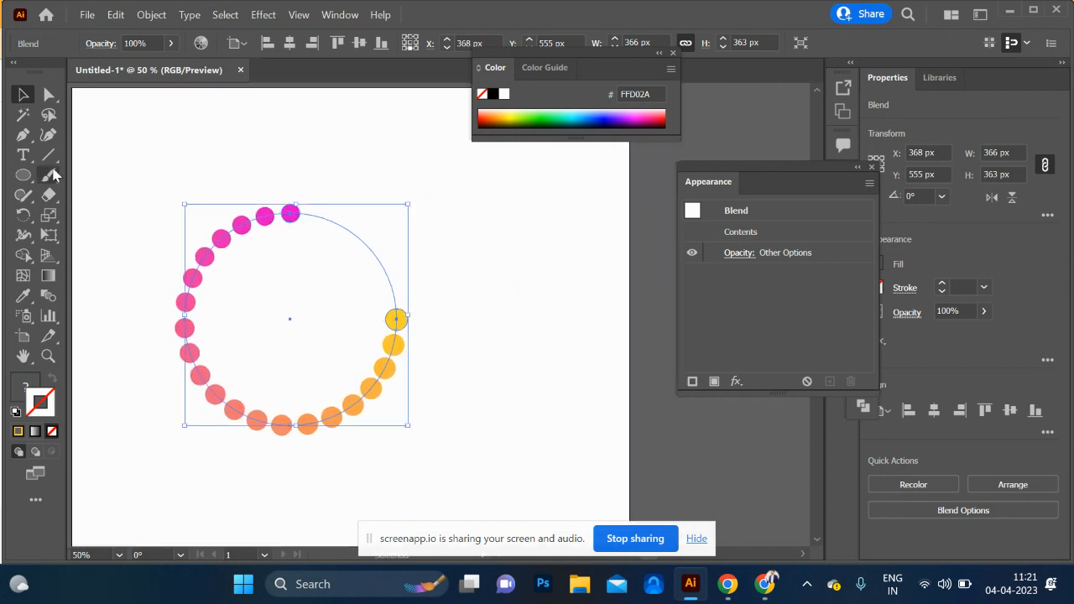
# Try to close the ring's gap by adding three Pen tool anchor points along the spine up to the yellow circle, and undo them
pyautogui.click(24, 95)
pyautogui.scroll(3, 398, 309)
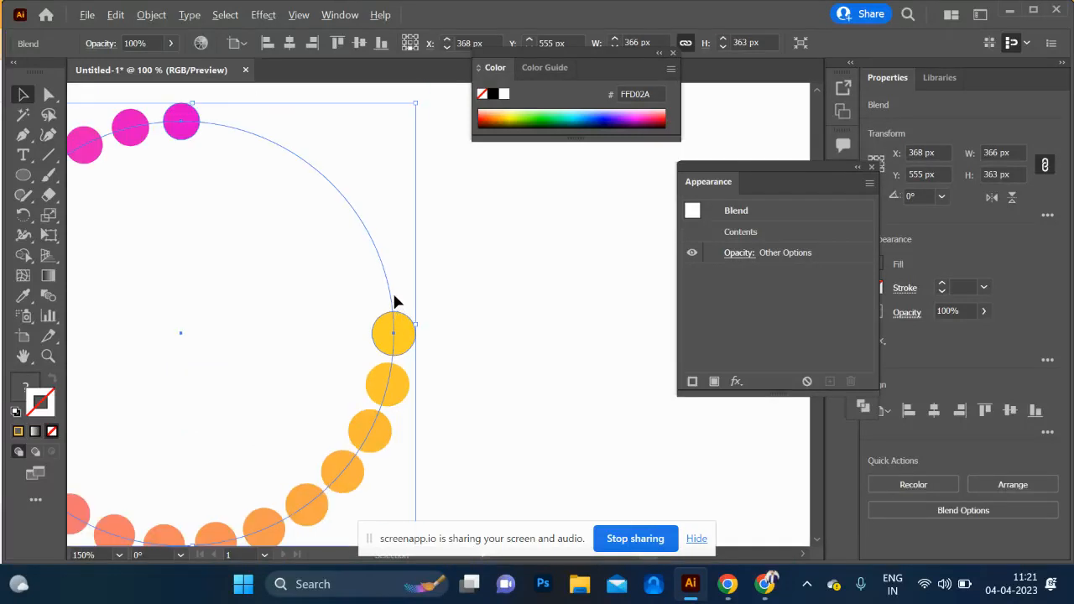
pyautogui.press('p')
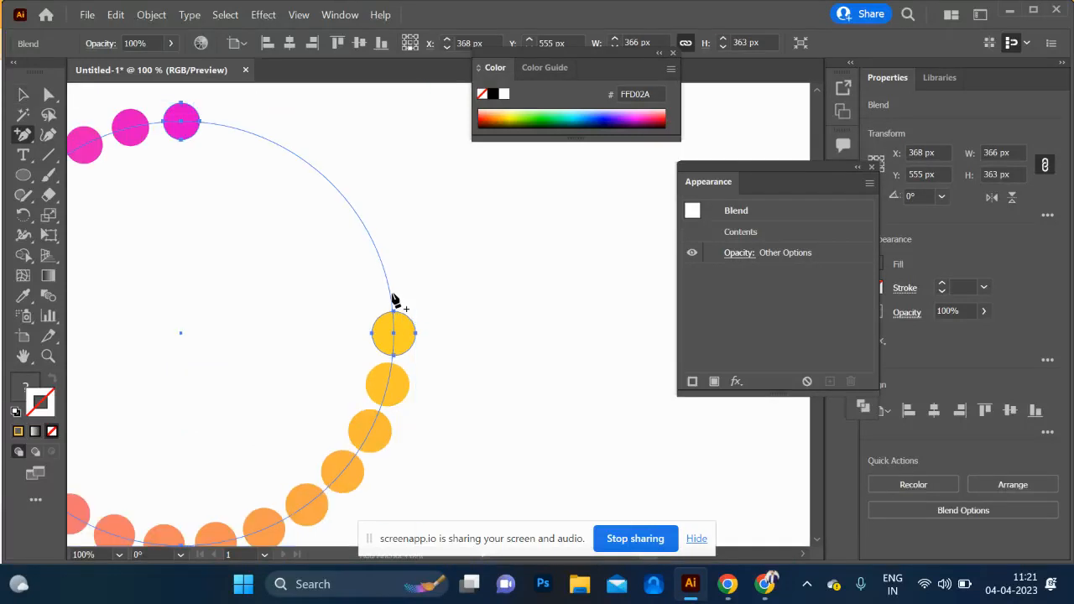
pyautogui.click(335, 188)
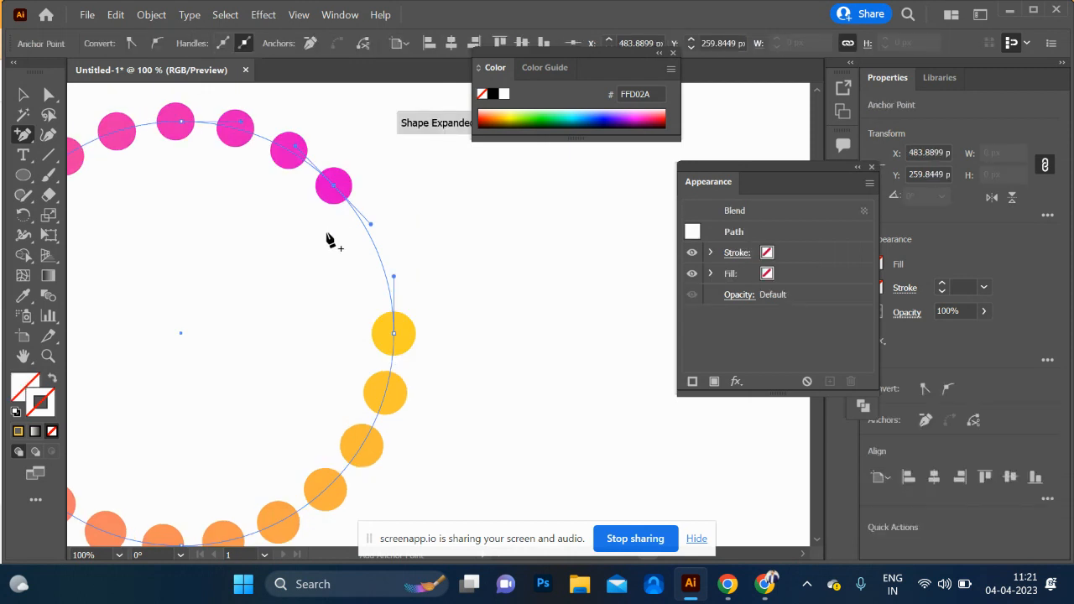
pyautogui.click(381, 262)
pyautogui.scroll(5, 389, 293)
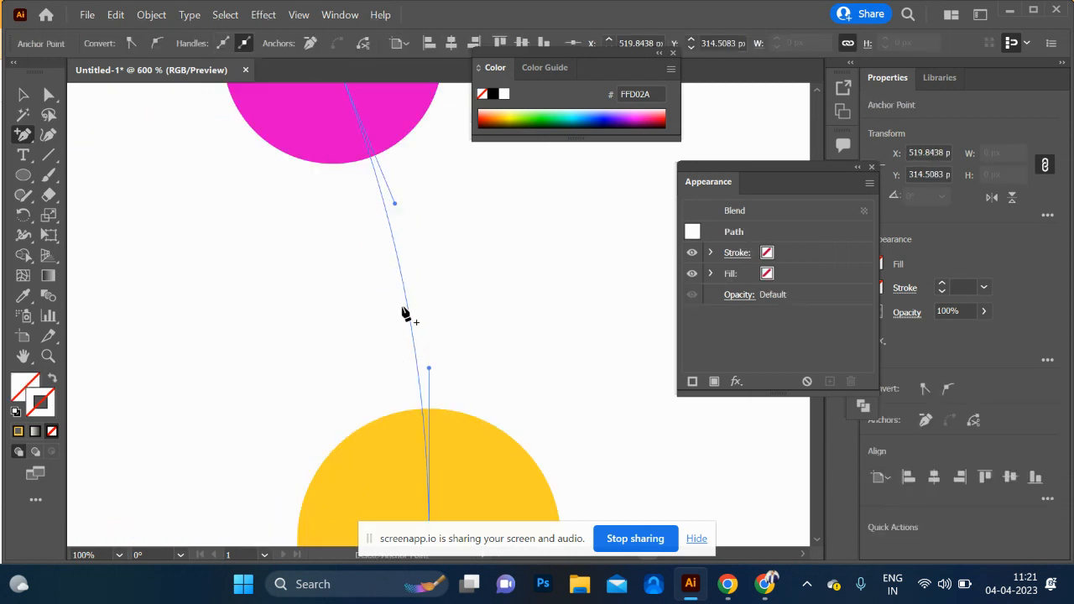
pyautogui.scroll(-3, 408, 304)
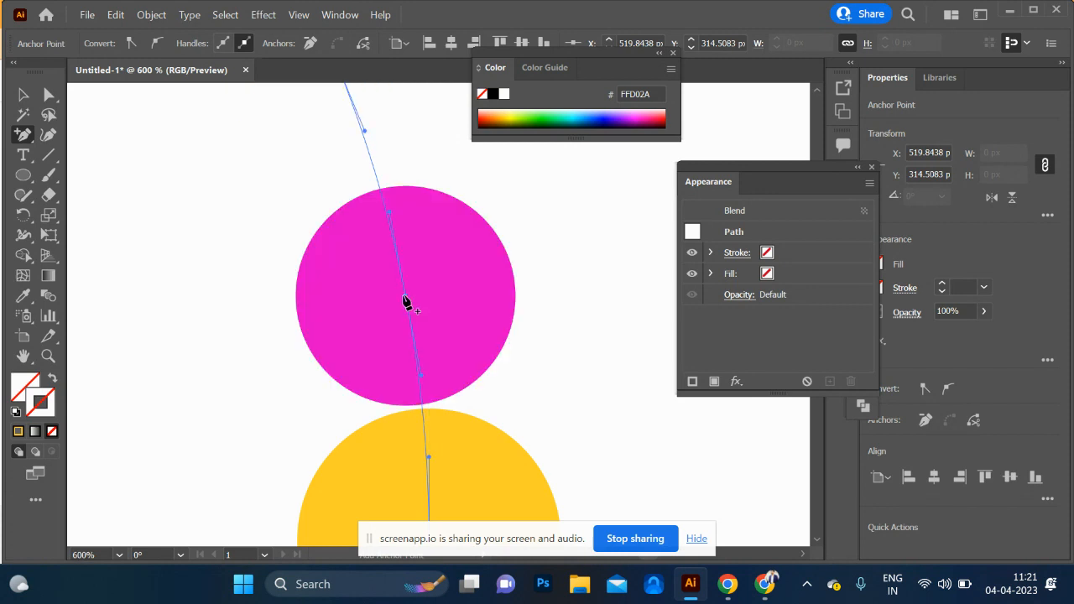
pyautogui.scroll(-3, 384, 262)
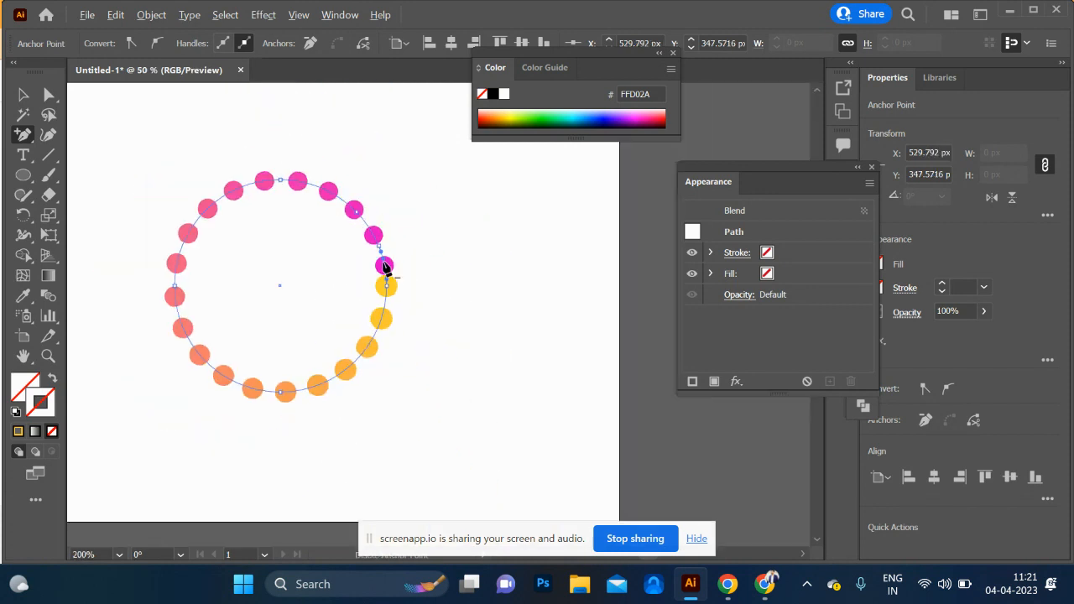
pyautogui.hotkey('ctrl', 'z')
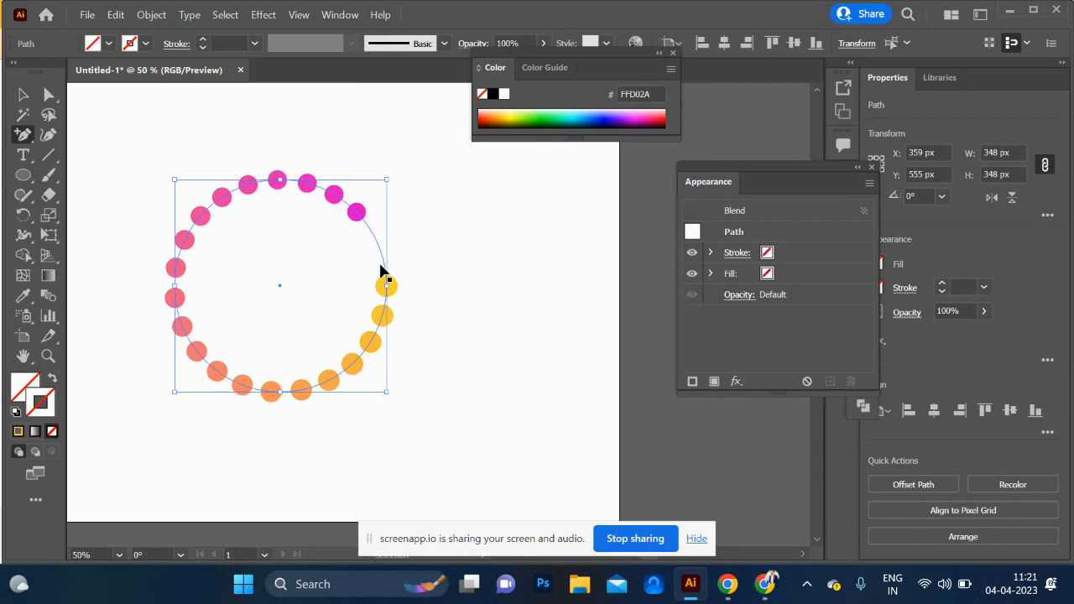
pyautogui.click(383, 265)
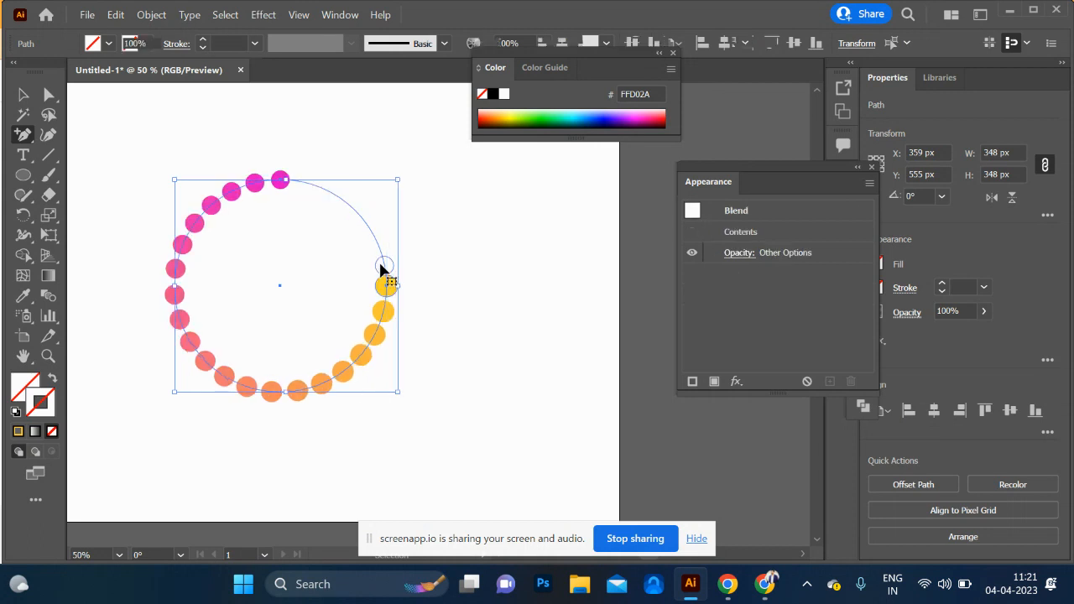
# Try the Add Anchor Points command on the selected blend, and undo it
pyautogui.click(144, 17)
pyautogui.moveTo(300, 430)
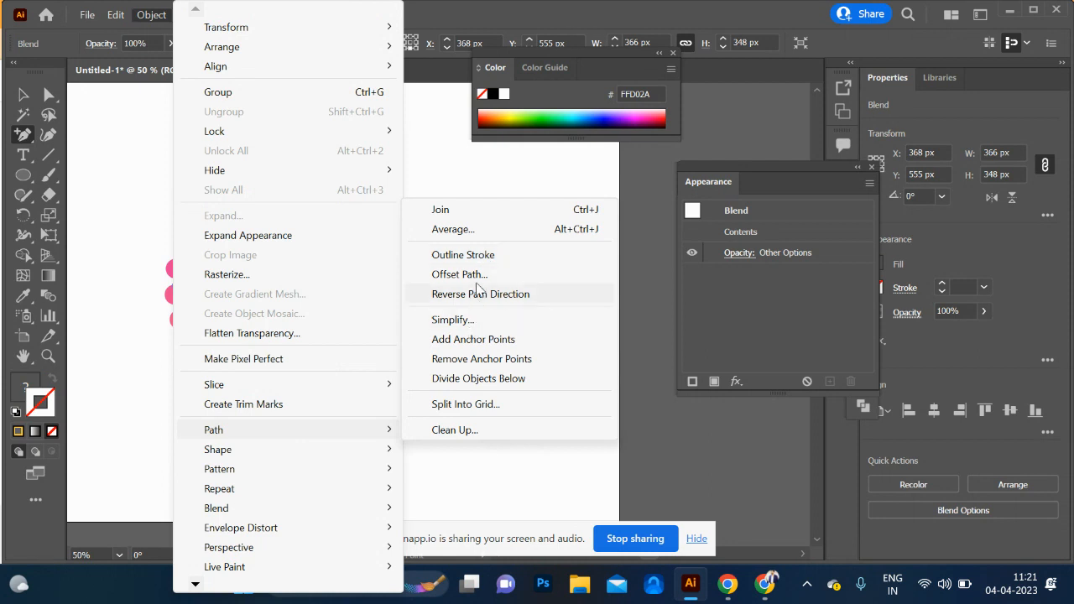
pyautogui.click(474, 340)
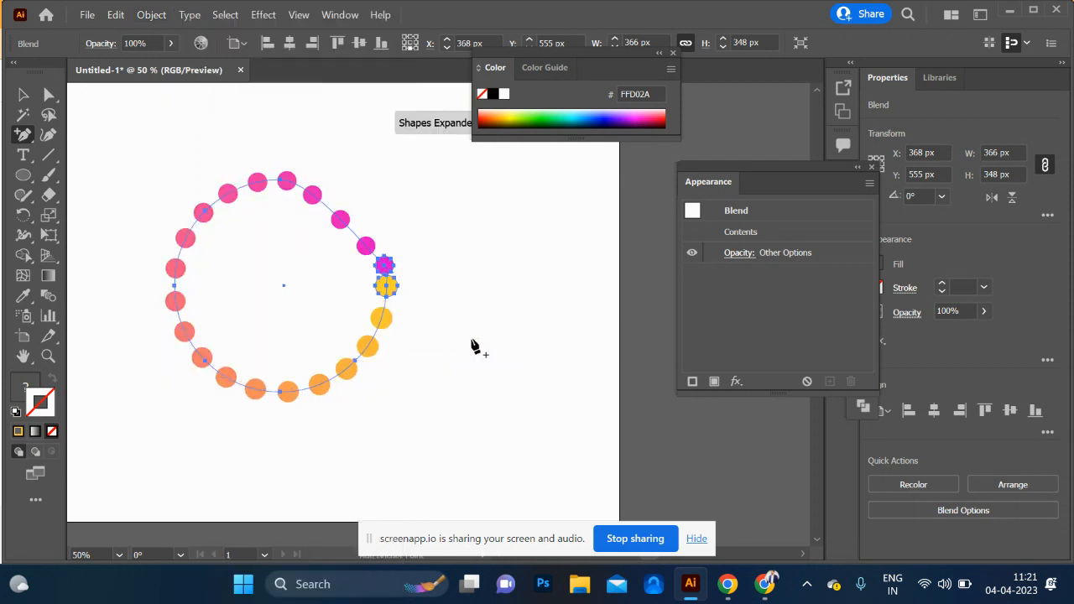
pyautogui.hotkey('ctrl', 'z')
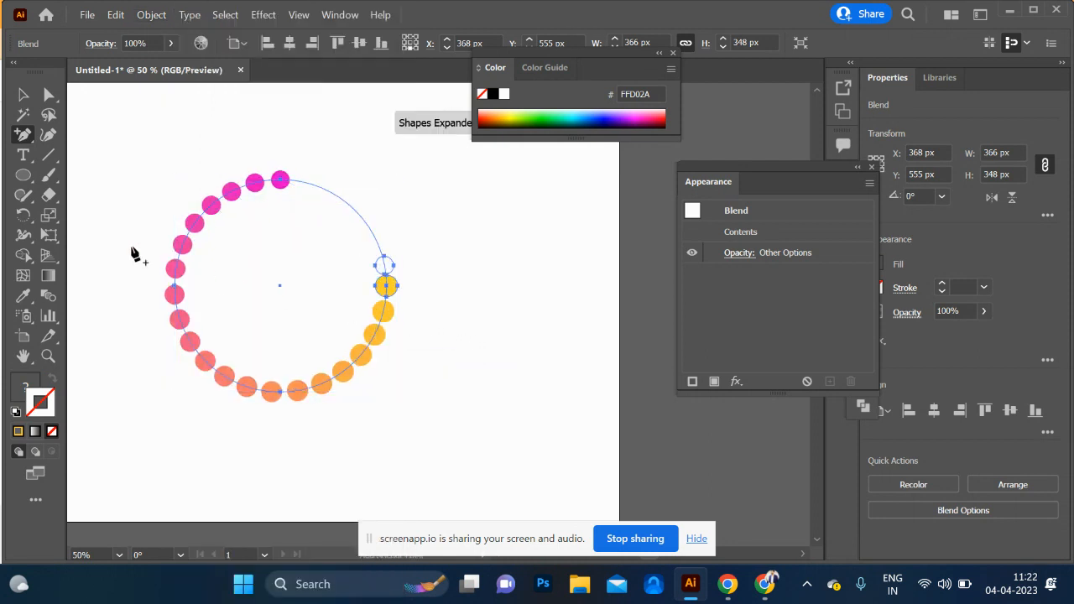
# Reselect the blend, try Add Anchor Points on it once more, and undo back to the open ring
pyautogui.click(25, 95)
pyautogui.click(372, 172)
pyautogui.click(282, 186)
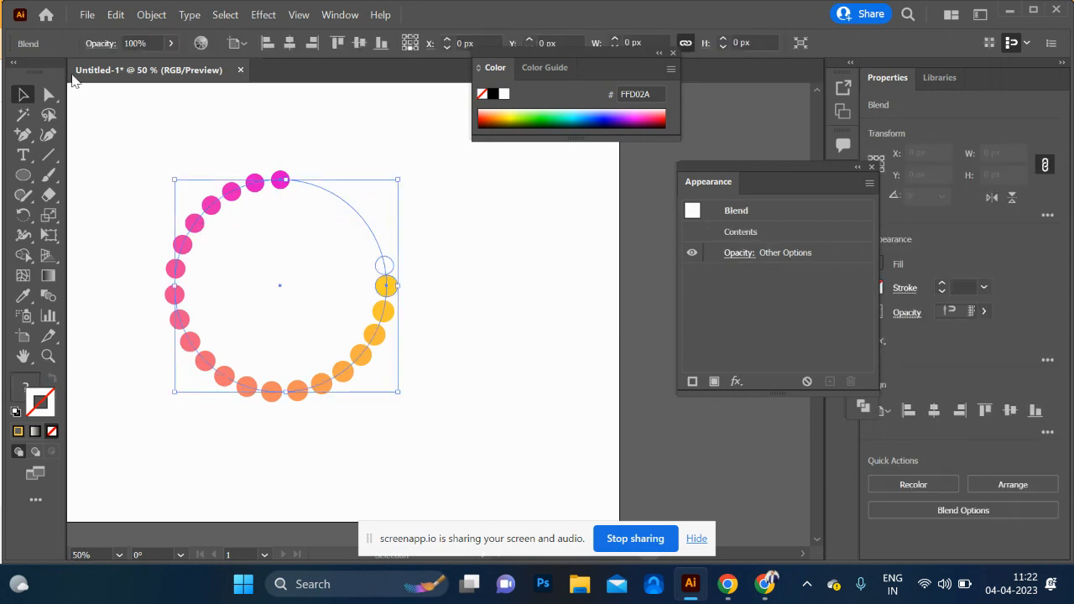
pyautogui.click(147, 15)
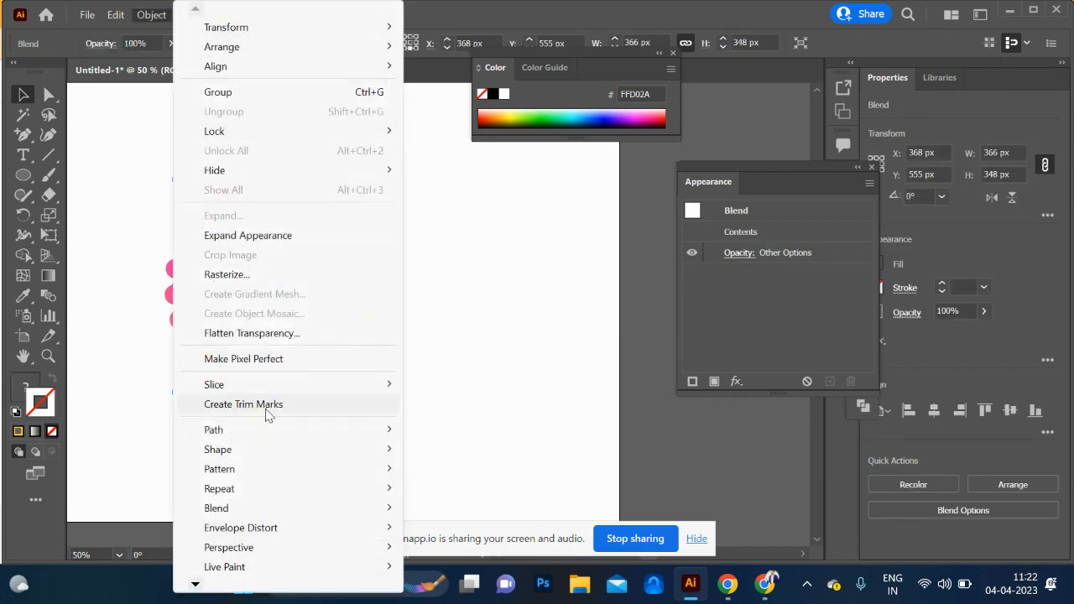
pyautogui.moveTo(270, 431)
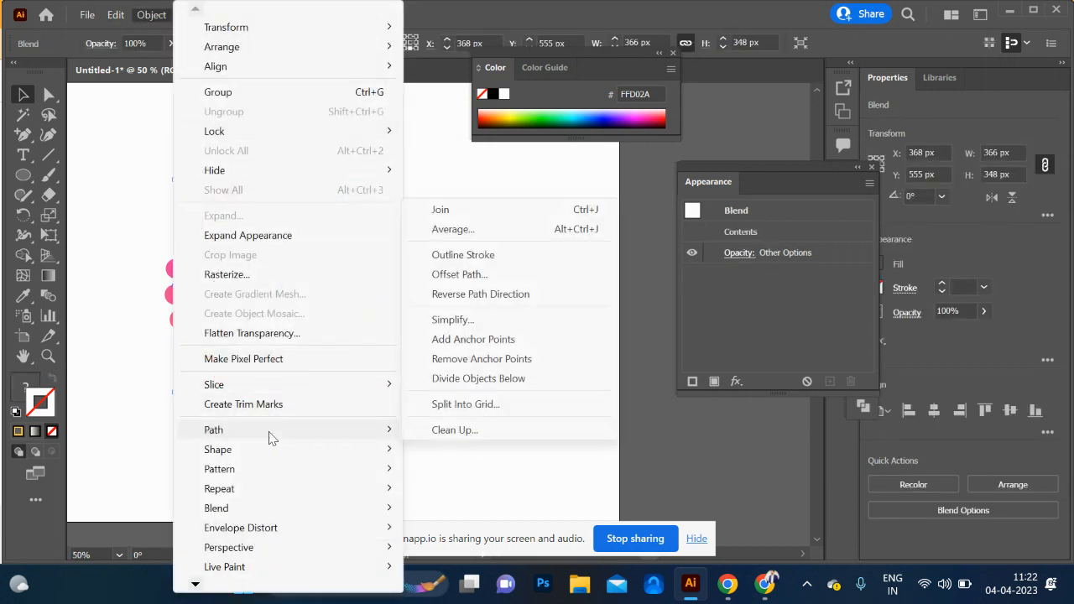
pyautogui.click(475, 340)
pyautogui.click(426, 333)
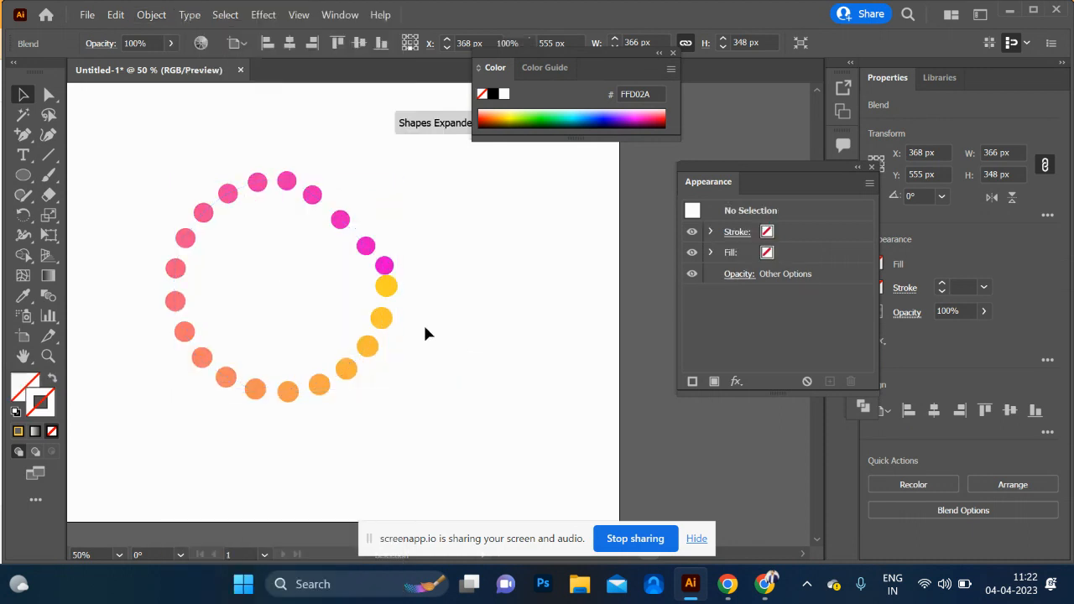
pyautogui.click(324, 387)
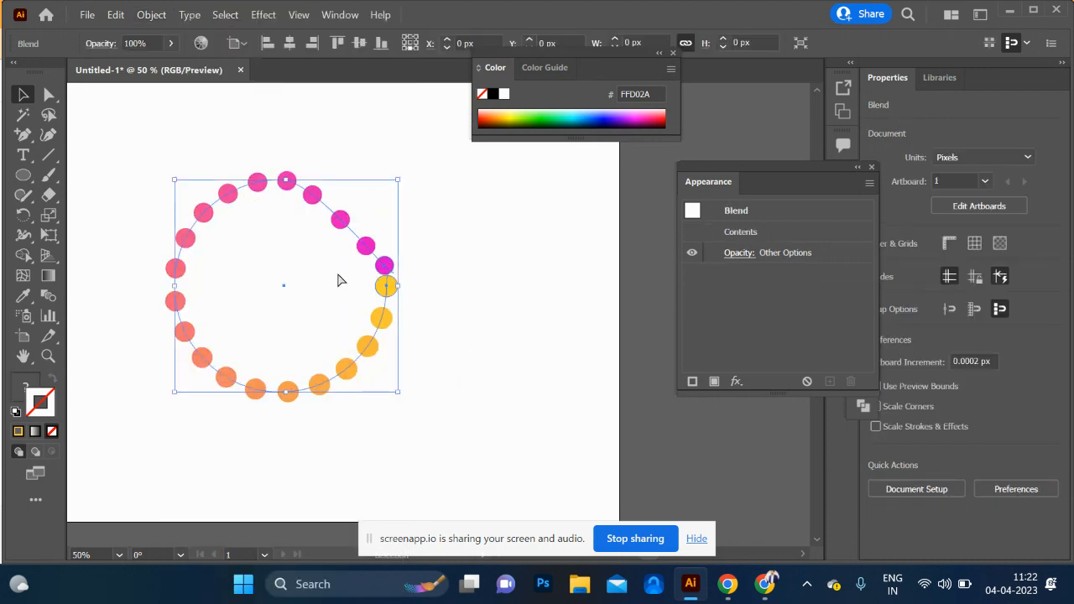
pyautogui.hotkey('ctrl', 'z')
pyautogui.hotkey('ctrl', 'z')
pyautogui.hotkey('ctrl', 'z')
pyautogui.hotkey('ctrl', 'z')
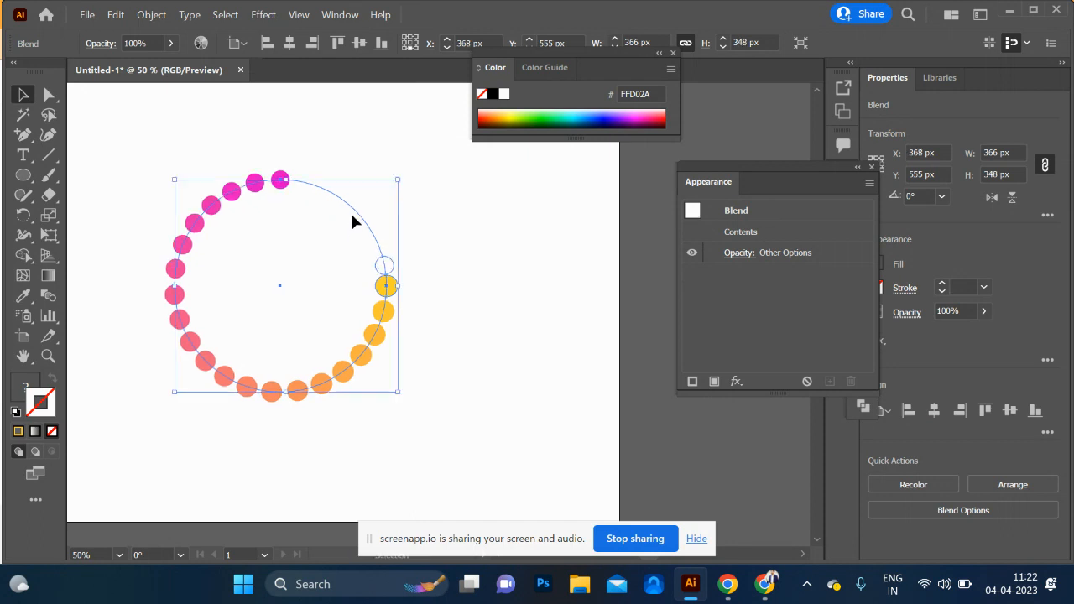
# Close the ring's gap by adding three Pen tool anchor points along the spine between the magenta and yellow circles
pyautogui.press('p')
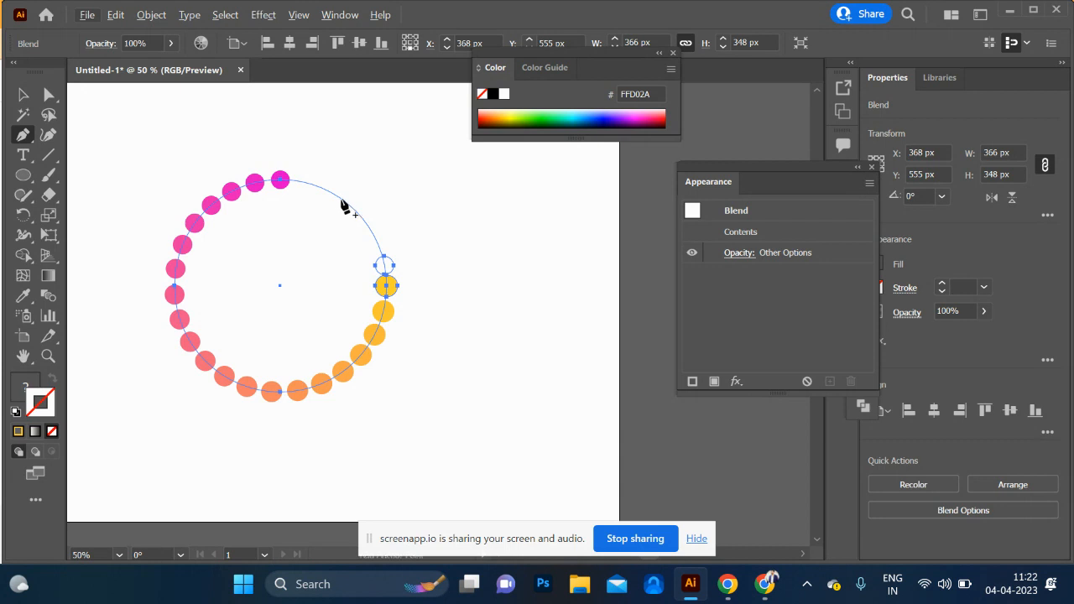
pyautogui.click(341, 202)
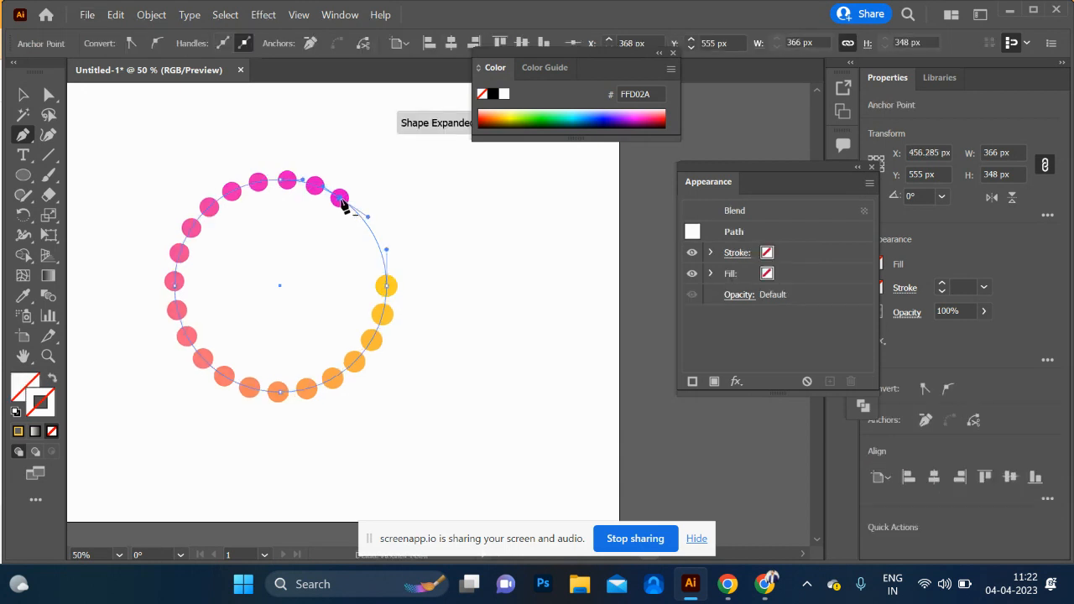
pyautogui.click(373, 235)
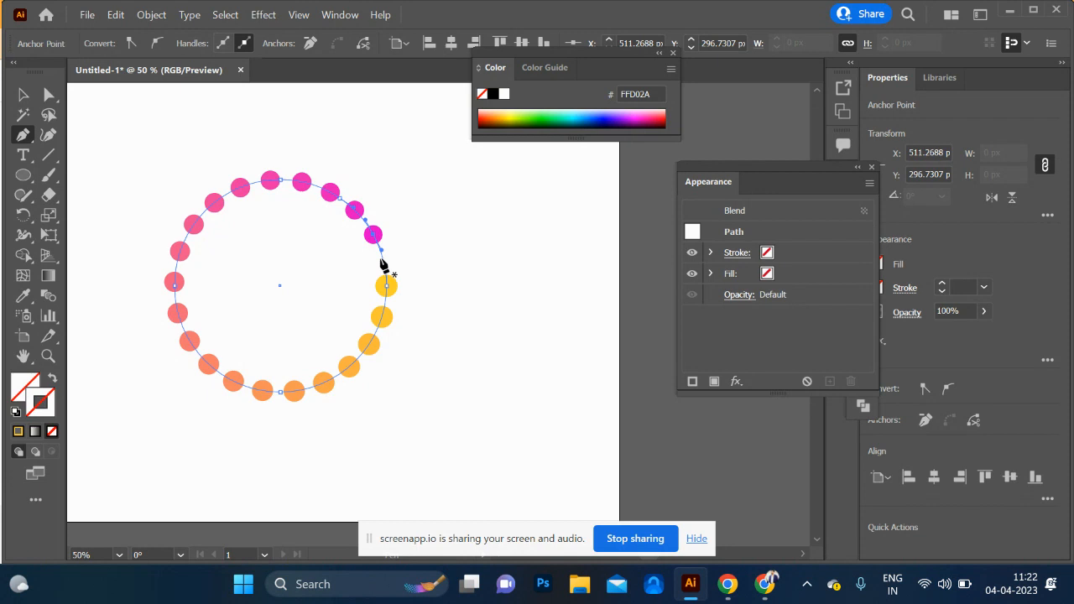
pyautogui.click(382, 257)
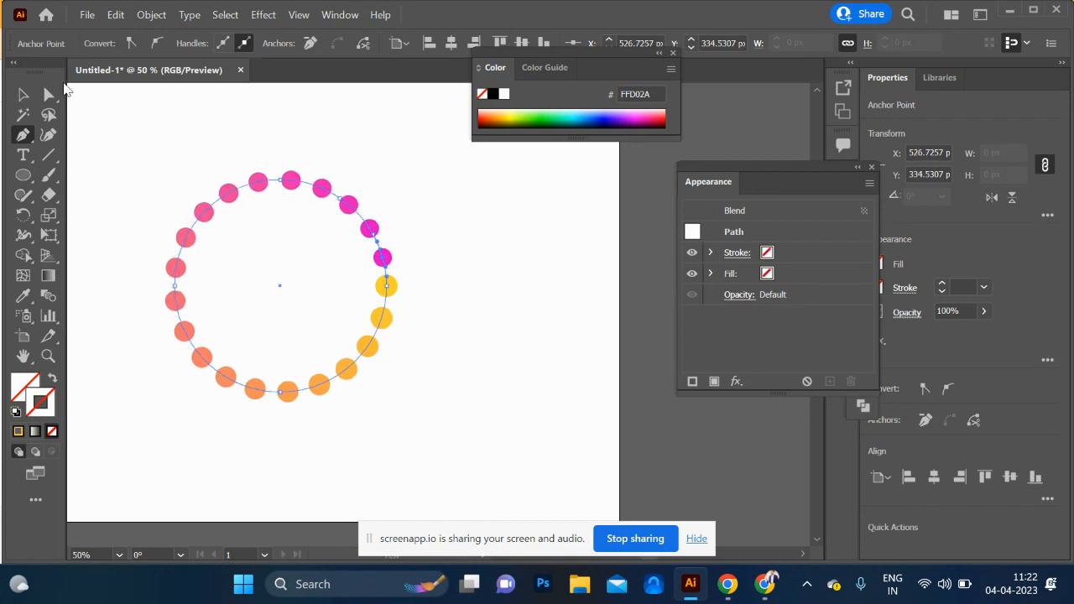
pyautogui.click(24, 95)
pyautogui.click(257, 142)
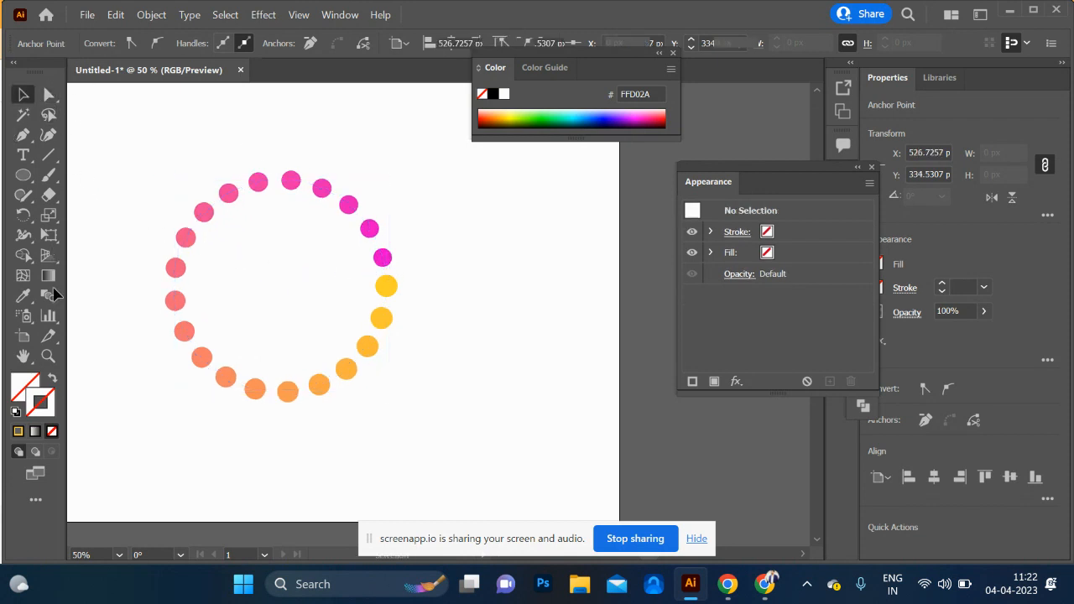
# Recolor the blend's magenta end circle with the dark blue fill 000C7F and no stroke, and leave isolation mode
pyautogui.click(386, 262)
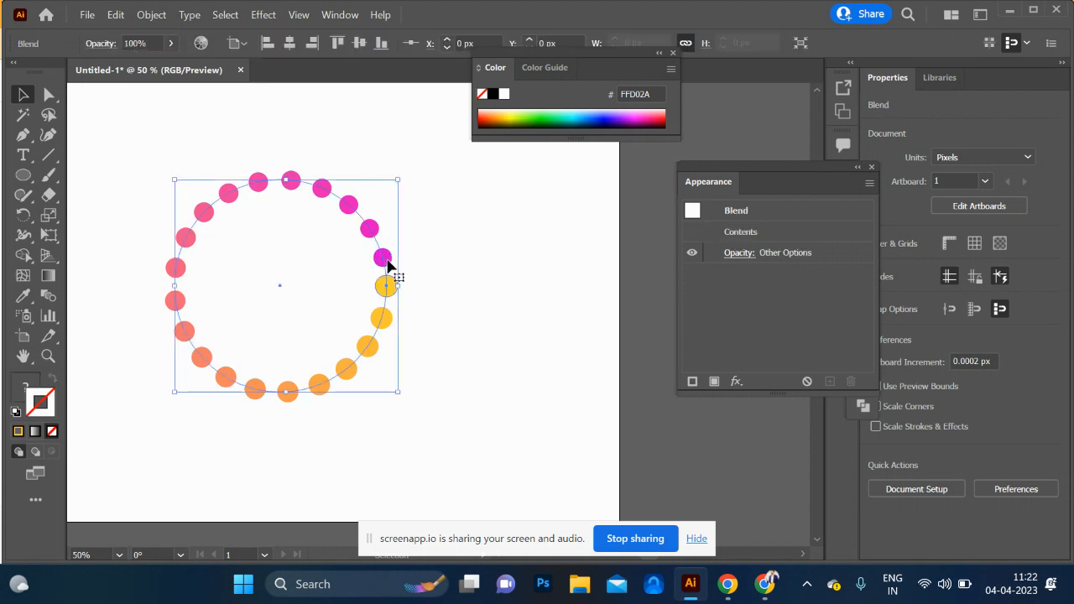
pyautogui.doubleClick(386, 261)
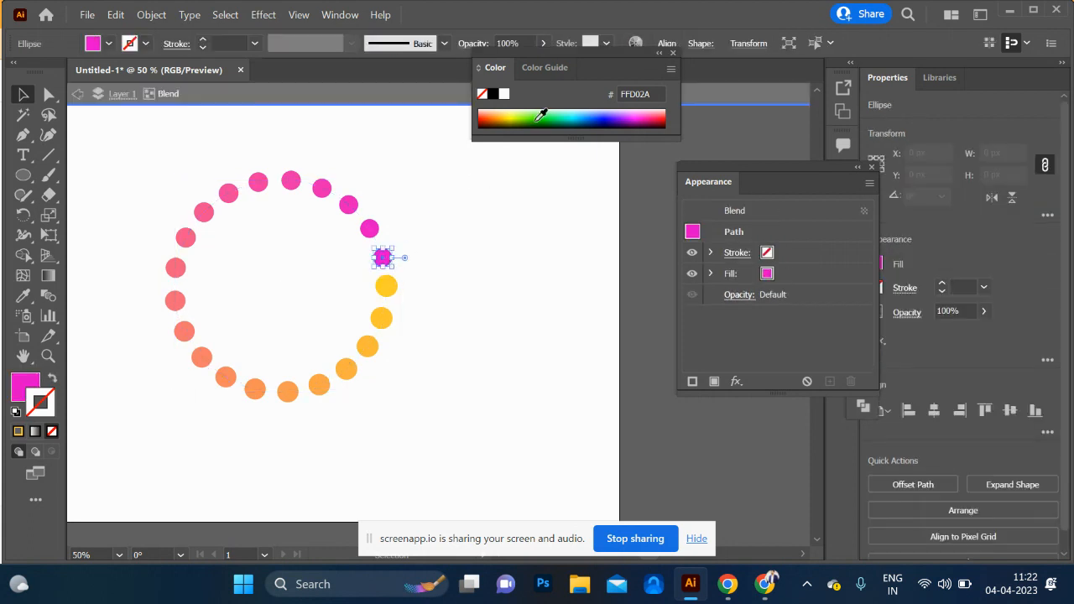
pyautogui.click(612, 122)
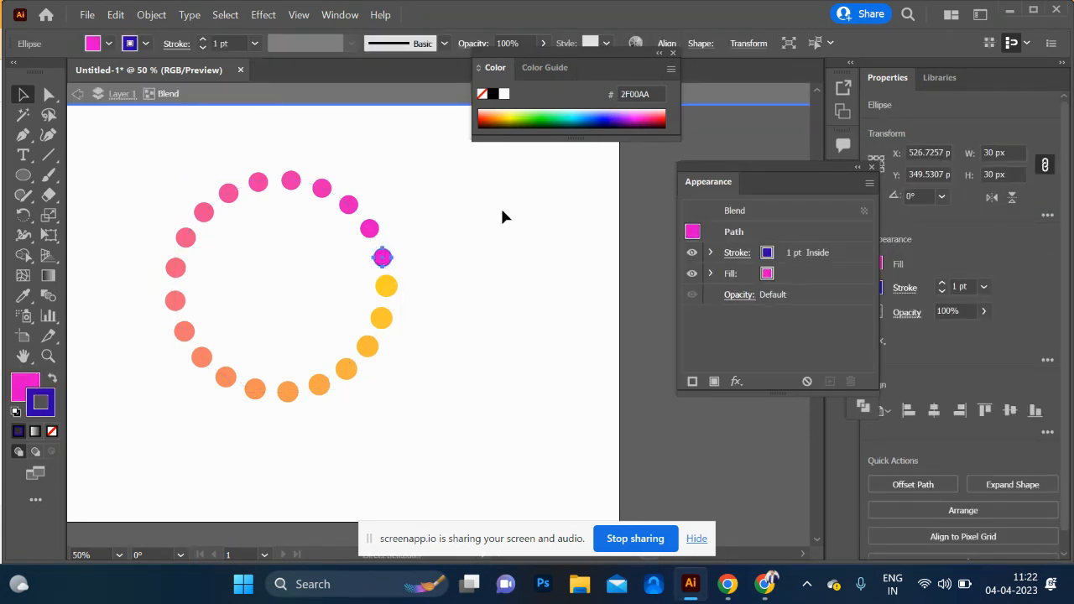
pyautogui.press('/')
pyautogui.press('x')
pyautogui.click(605, 116)
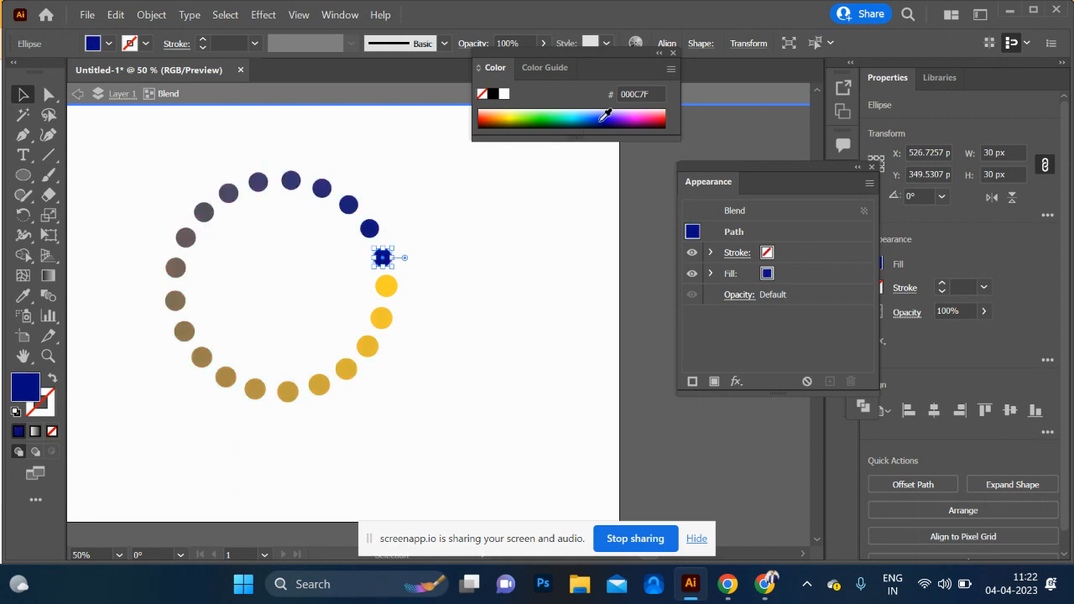
pyautogui.doubleClick(515, 262)
pyautogui.scroll(-3, 484, 241)
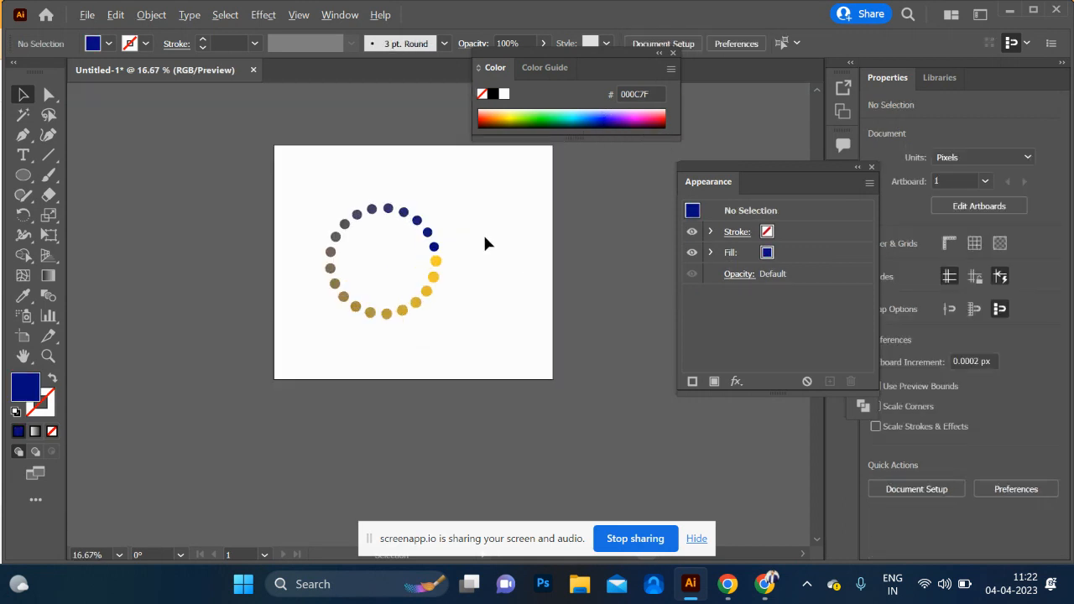
pyautogui.scroll(3, 483, 239)
# Enlarge the dotted ring proportionally about its center to about 509 by 484 px
pyautogui.click(379, 262)
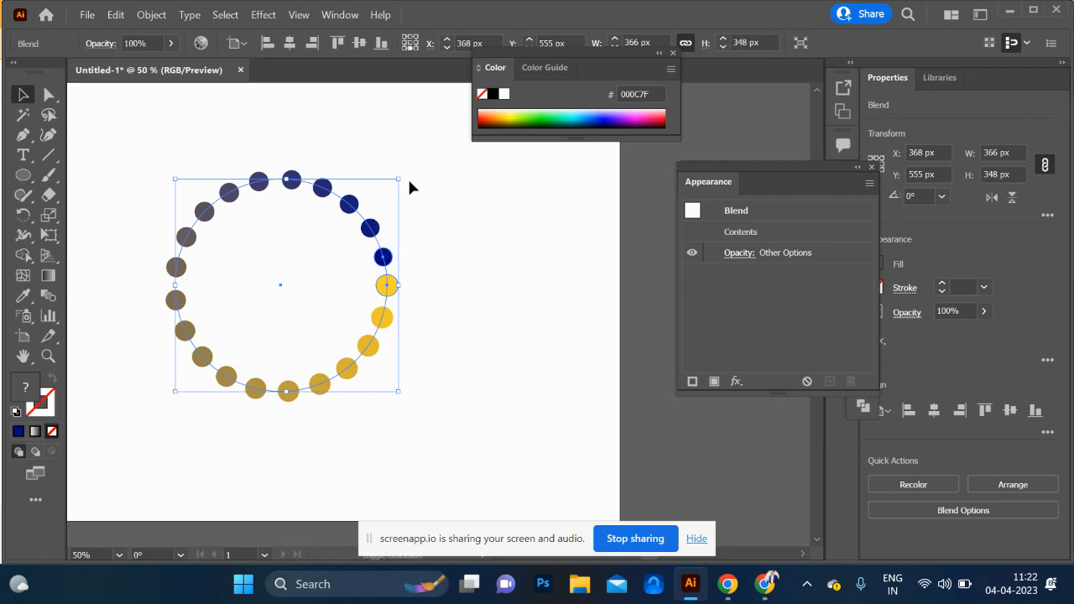
pyautogui.moveTo(398, 180); pyautogui.dragTo(463, 139)
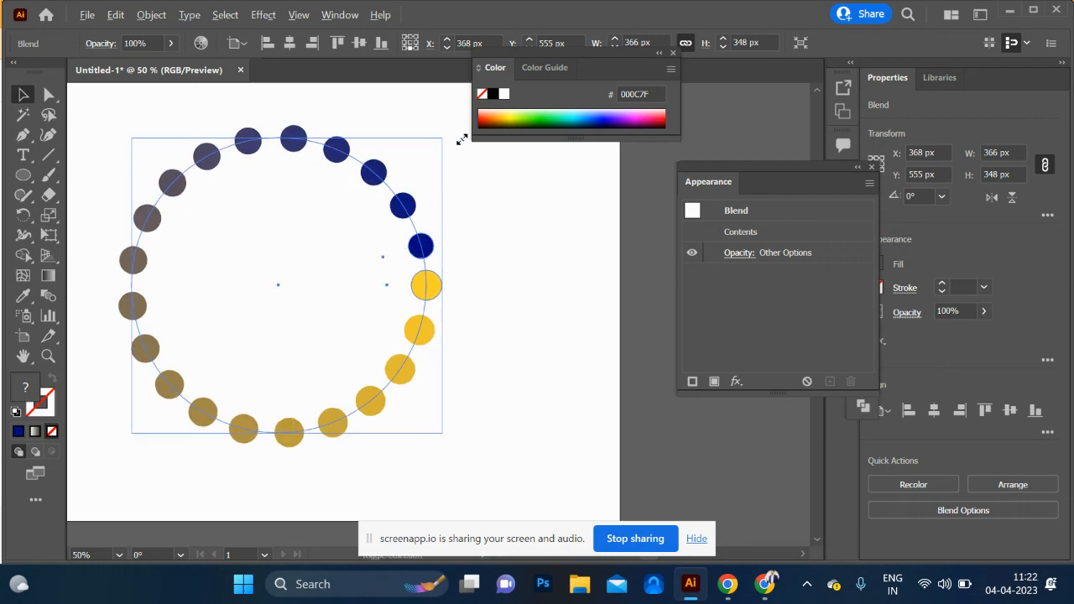
pyautogui.click(402, 198)
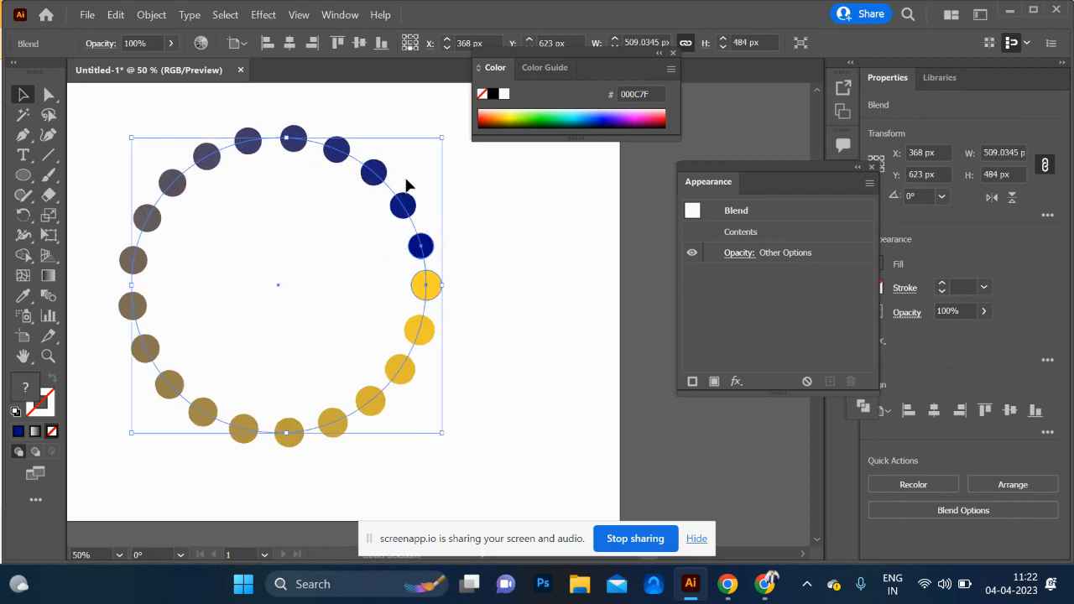
# Make a tiny scaled-down copy at the ring's center, try blending it with the large ring, and undo the blend
pyautogui.moveTo(441, 139); pyautogui.dragTo(302, 268)
pyautogui.keyDown('shift'); pyautogui.click(364, 168); pyautogui.keyUp('shift')
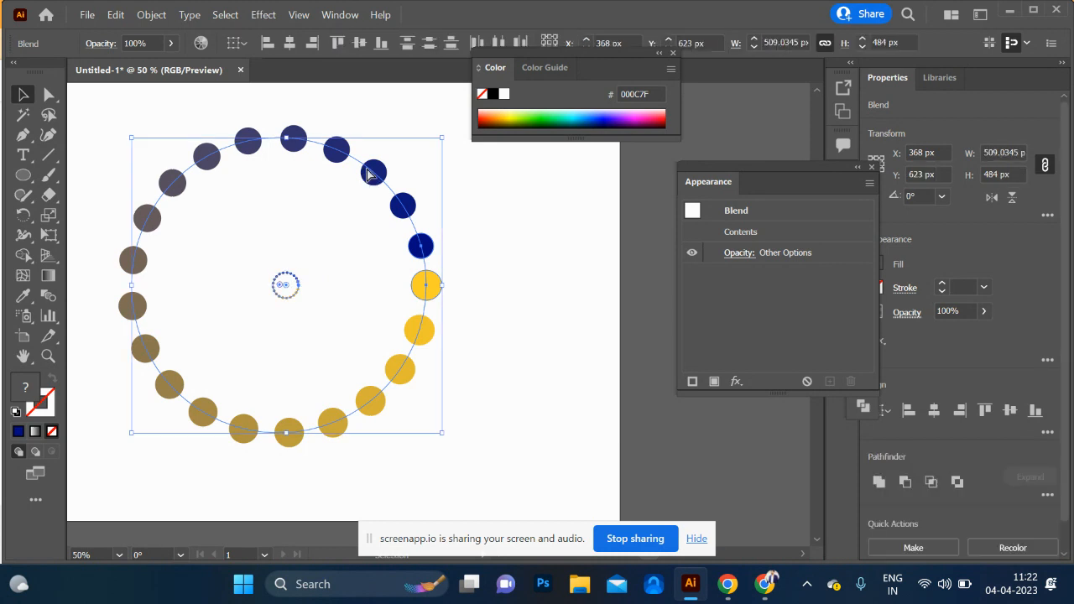
pyautogui.hotkey('ctrl', 'alt', 'b')
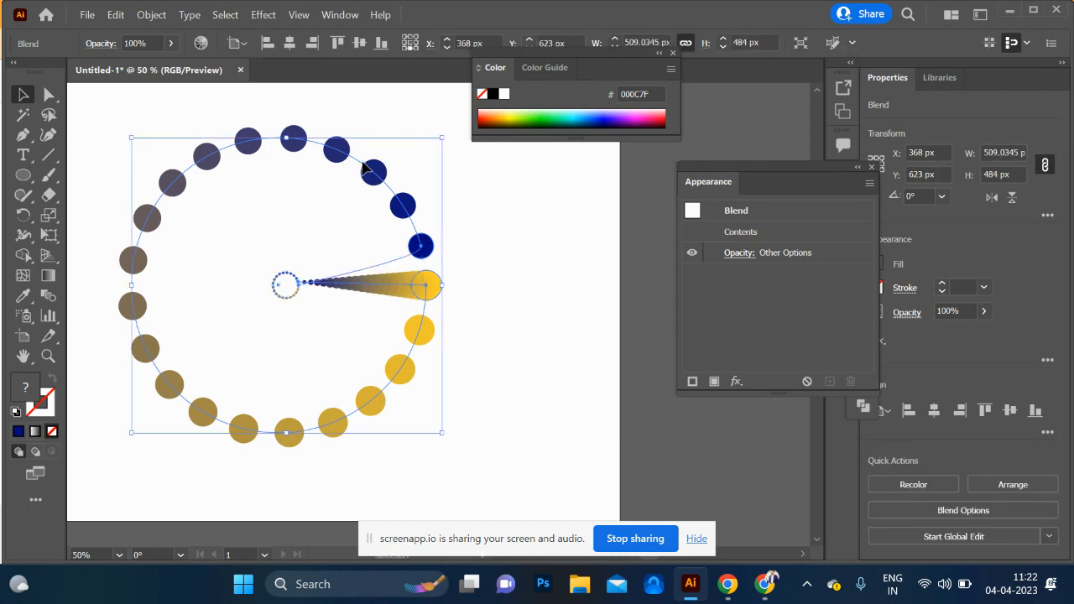
pyautogui.hotkey('ctrl', 'z')
pyautogui.click(406, 264)
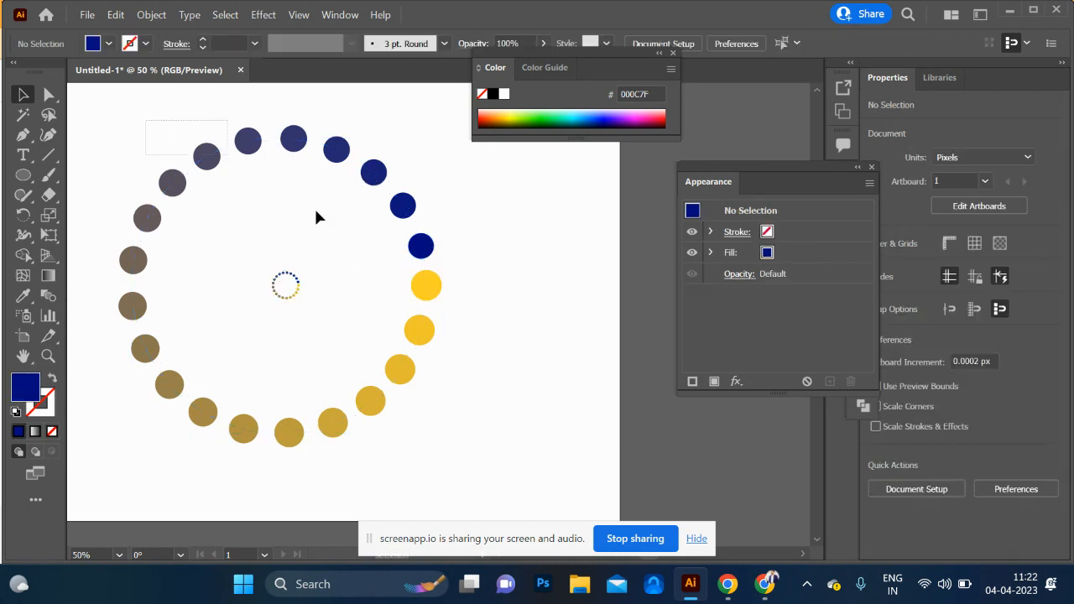
# Try blending the large ring with its small inner copy again, release the blend, and undo back to the single ring
pyautogui.moveTo(316, 209); pyautogui.dragTo(439, 397)
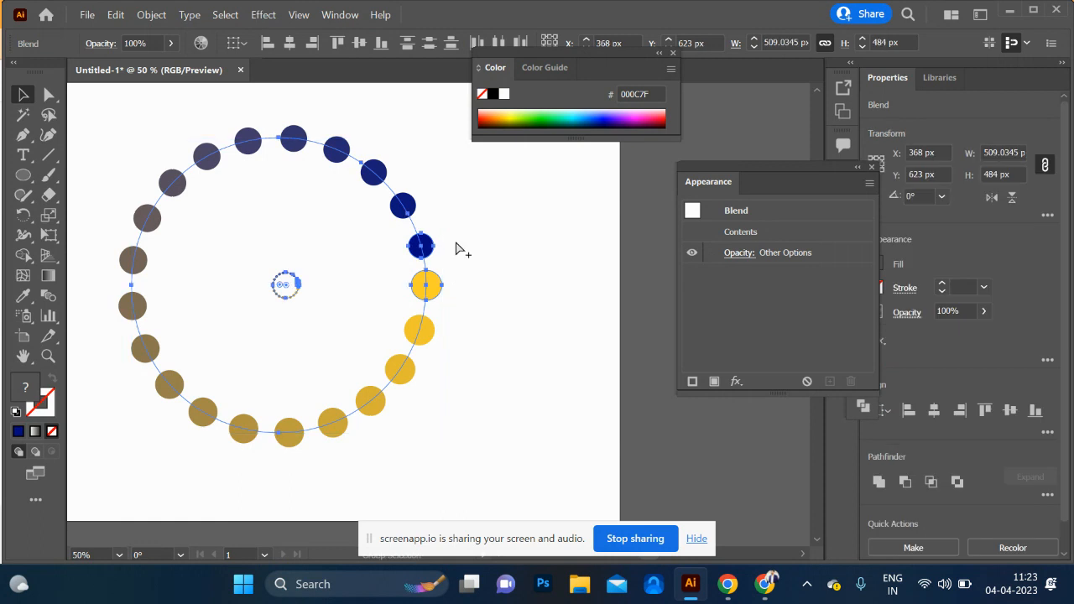
pyautogui.hotkey('ctrl', 'alt', 'b')
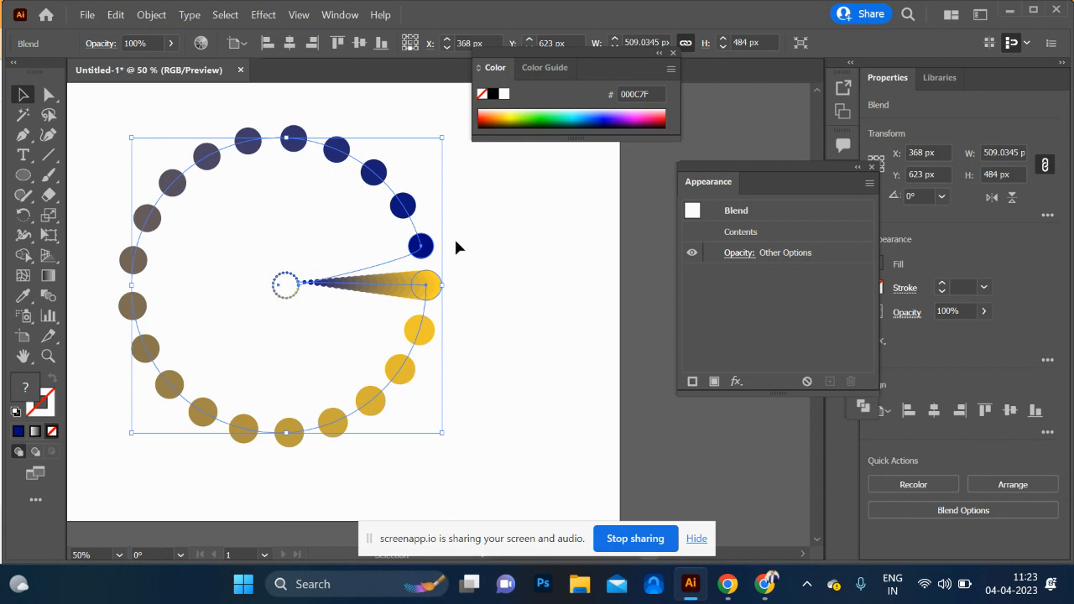
pyautogui.click(482, 289)
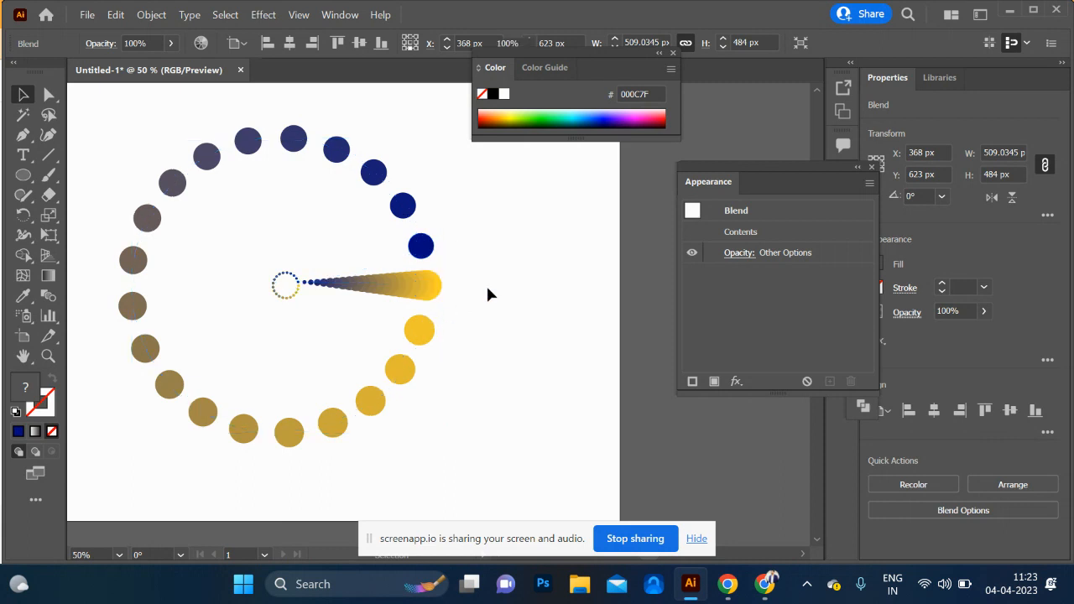
pyautogui.click(428, 255)
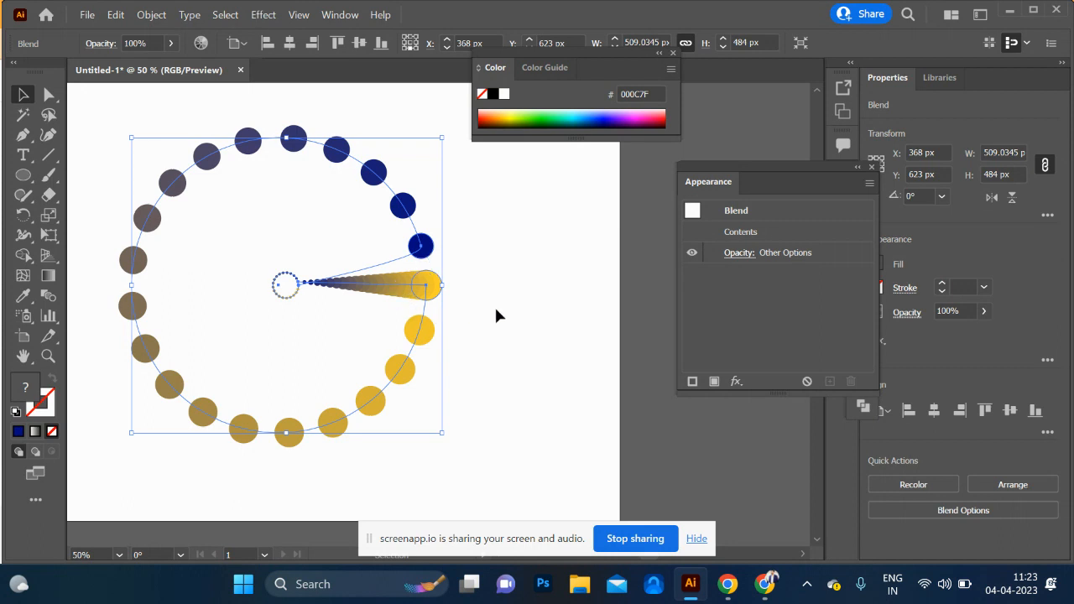
pyautogui.hotkey('ctrl', 'alt', 'shift', 'b')
pyautogui.hotkey('ctrl', 'z')
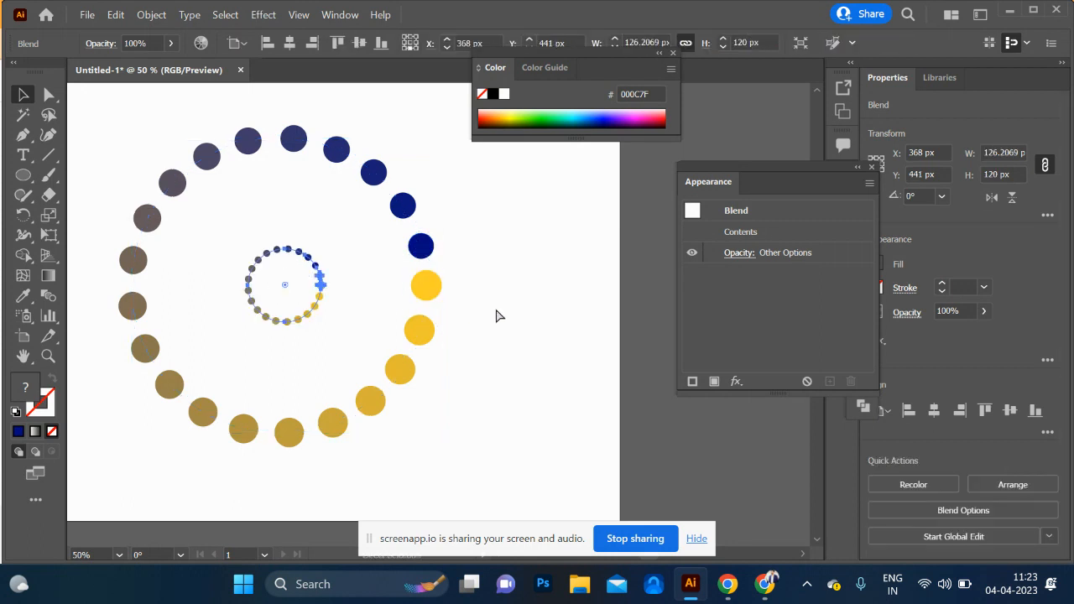
pyautogui.hotkey('ctrl', 'z')
# Paste a copy of the ring in front, try scaling it to about 360 by 342 px, and undo the scaling
pyautogui.click(481, 350)
pyautogui.click(417, 334)
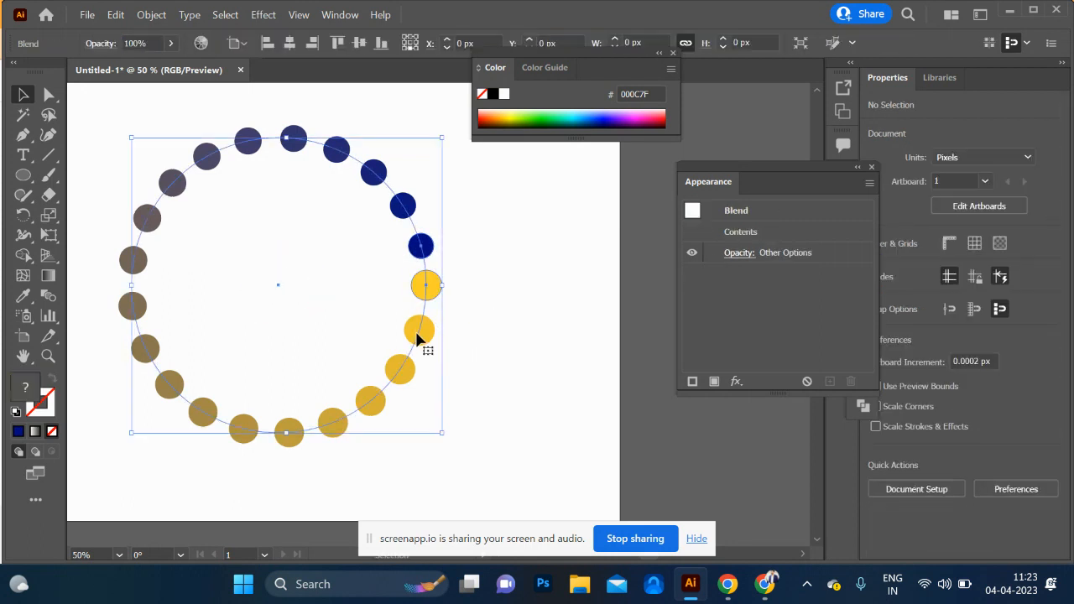
pyautogui.hotkey('ctrl', 'c')
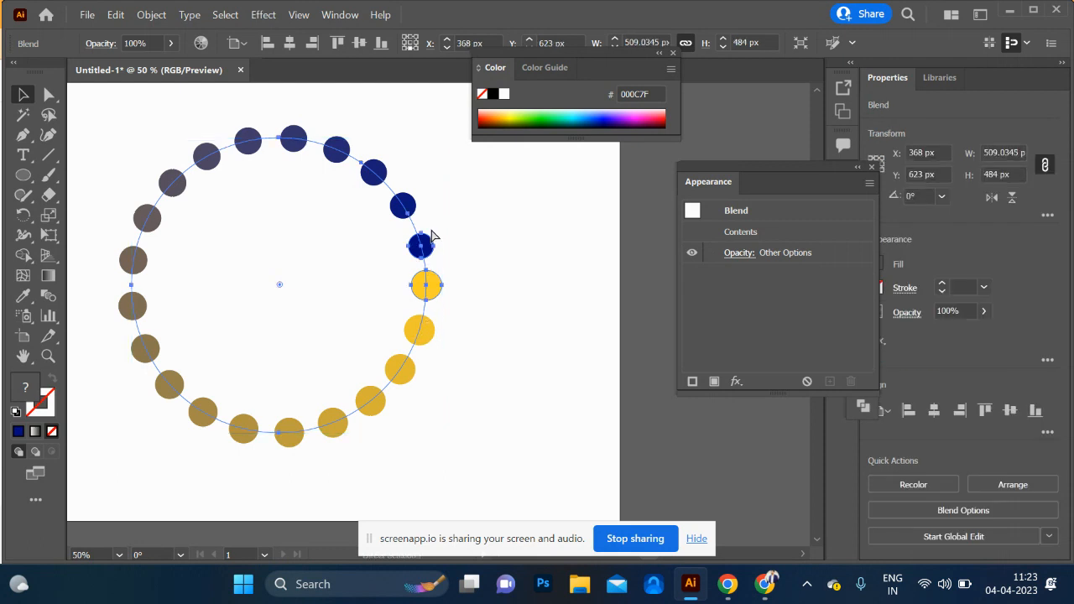
pyautogui.hotkey('ctrl', 'f')
pyautogui.moveTo(444, 138); pyautogui.dragTo(412, 187)
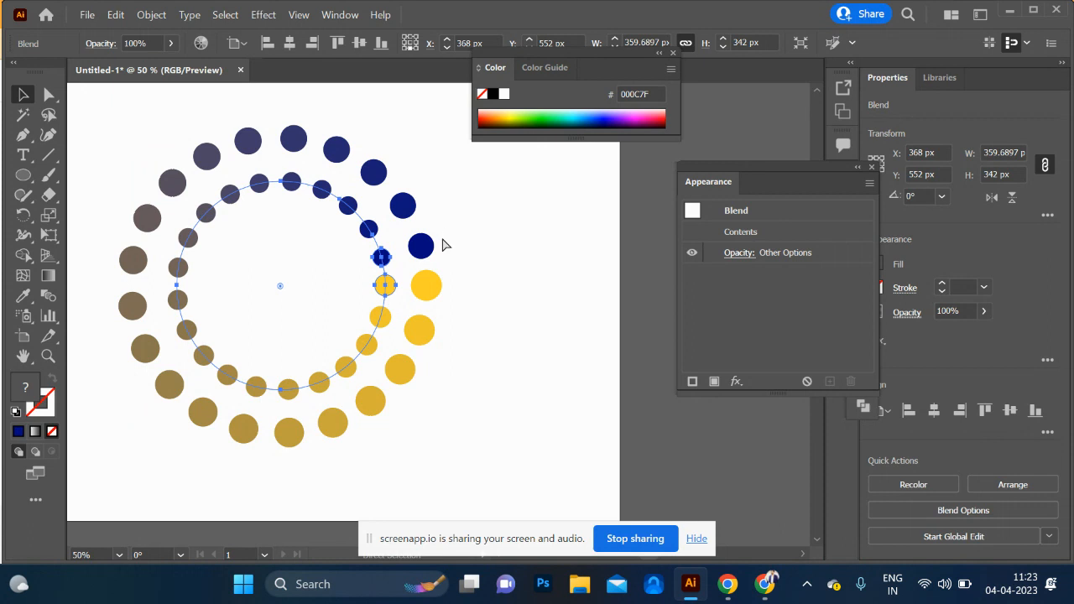
pyautogui.hotkey('ctrl', 'z')
# Try moving the ring aside, and undo back to the original 366 by 348 px ring
pyautogui.click(502, 340)
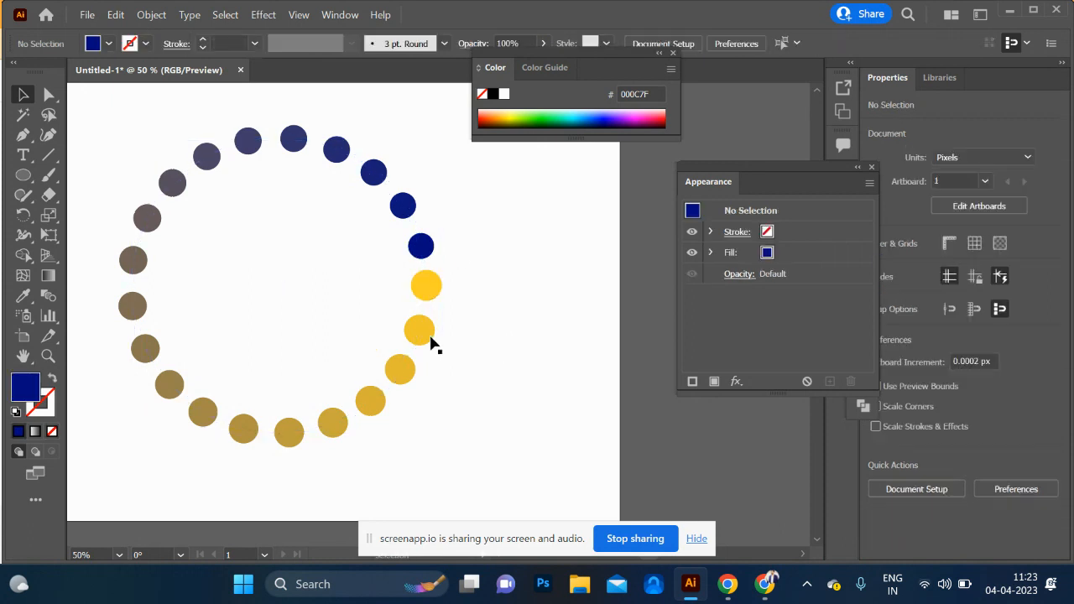
pyautogui.moveTo(427, 300); pyautogui.dragTo(573, 360)
pyautogui.hotkey('ctrl', 'z')
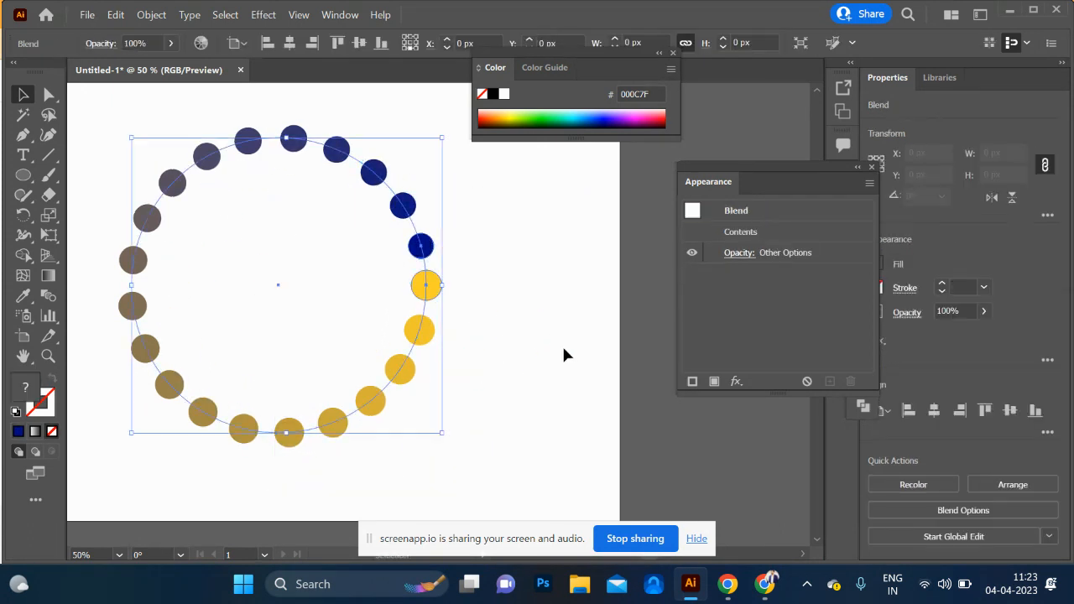
pyautogui.hotkey('ctrl', 'z')
pyautogui.hotkey('ctrl', 'z')
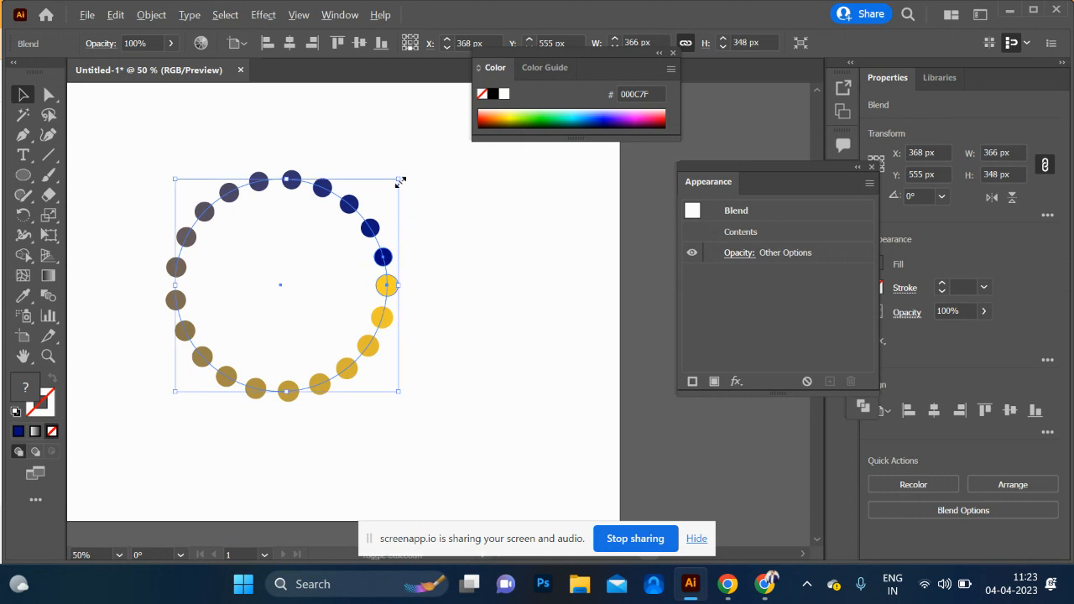
# Enlarge the ring to about 484 by 460 px and place a copy scaled to about 36 by 34 px at its center
pyautogui.moveTo(399, 179); pyautogui.dragTo(435, 133)
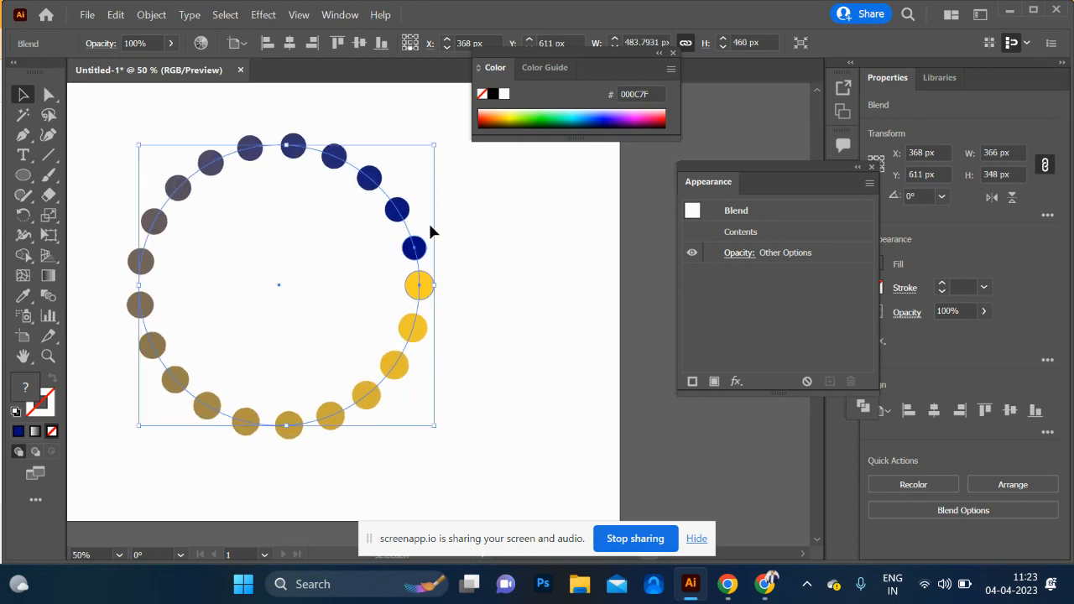
pyautogui.click(423, 278)
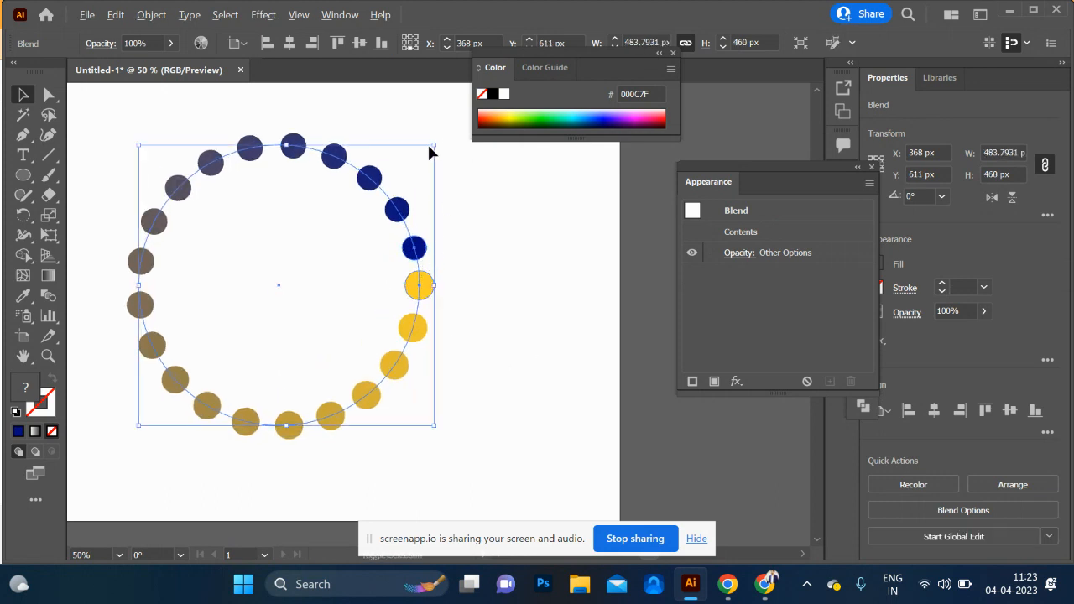
pyautogui.moveTo(434, 146); pyautogui.dragTo(324, 285)
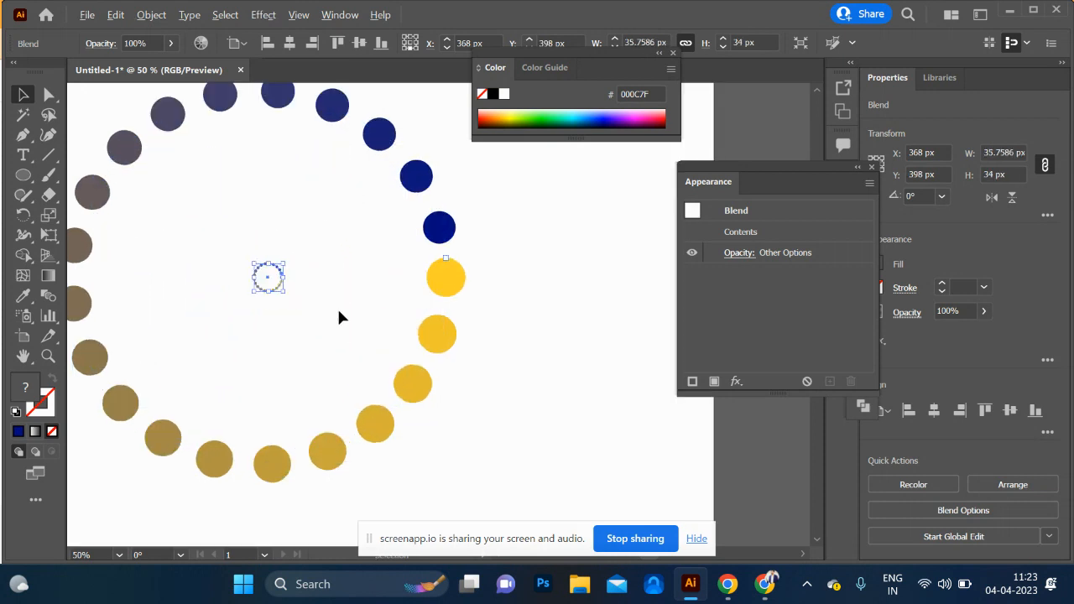
pyautogui.scroll(1, 338, 310)
pyautogui.scroll(-3, 338, 310)
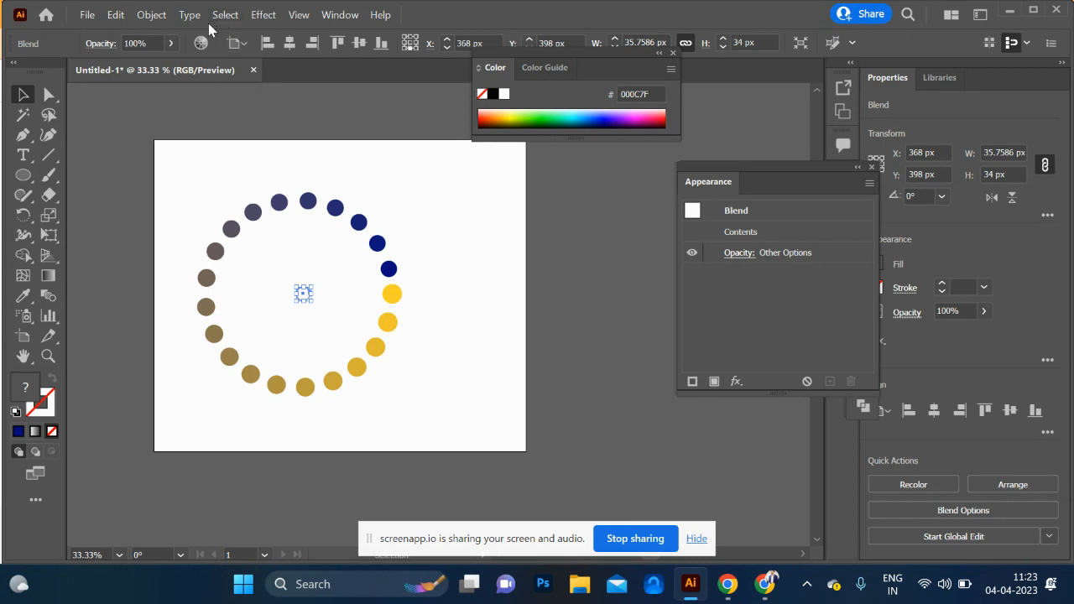
# Expand the appearance of the small center ring and of the large dotted ring
pyautogui.click(147, 16)
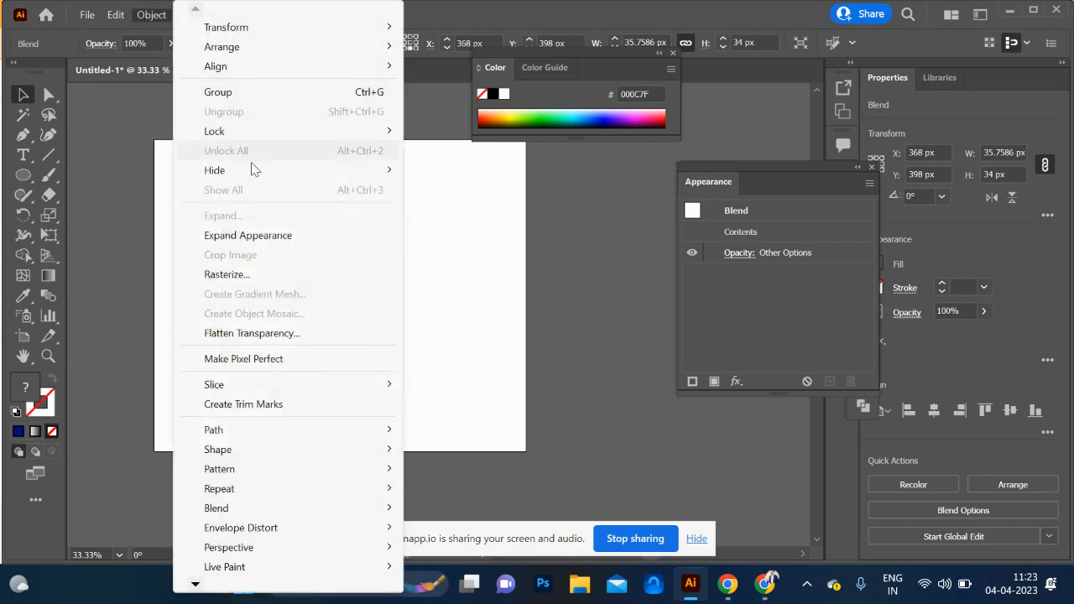
pyautogui.click(282, 238)
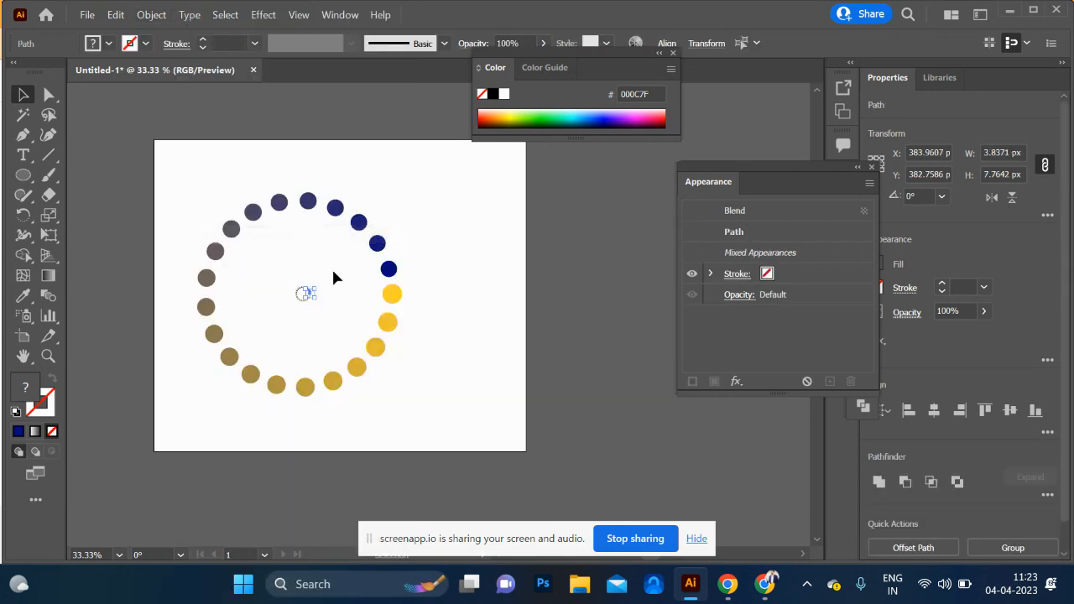
pyautogui.click(394, 311)
pyautogui.click(390, 329)
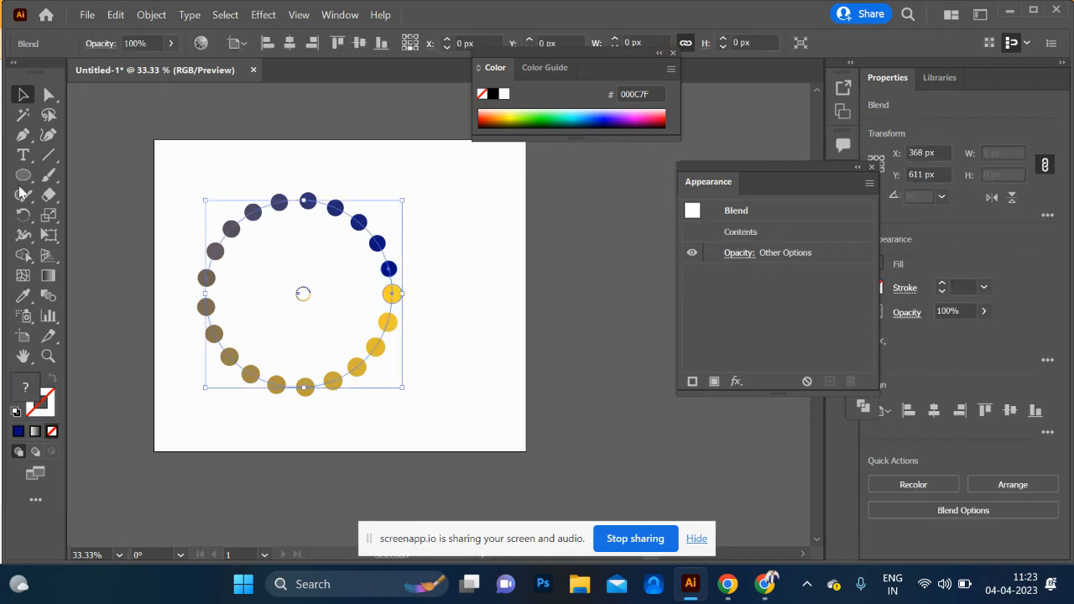
pyautogui.click(149, 13)
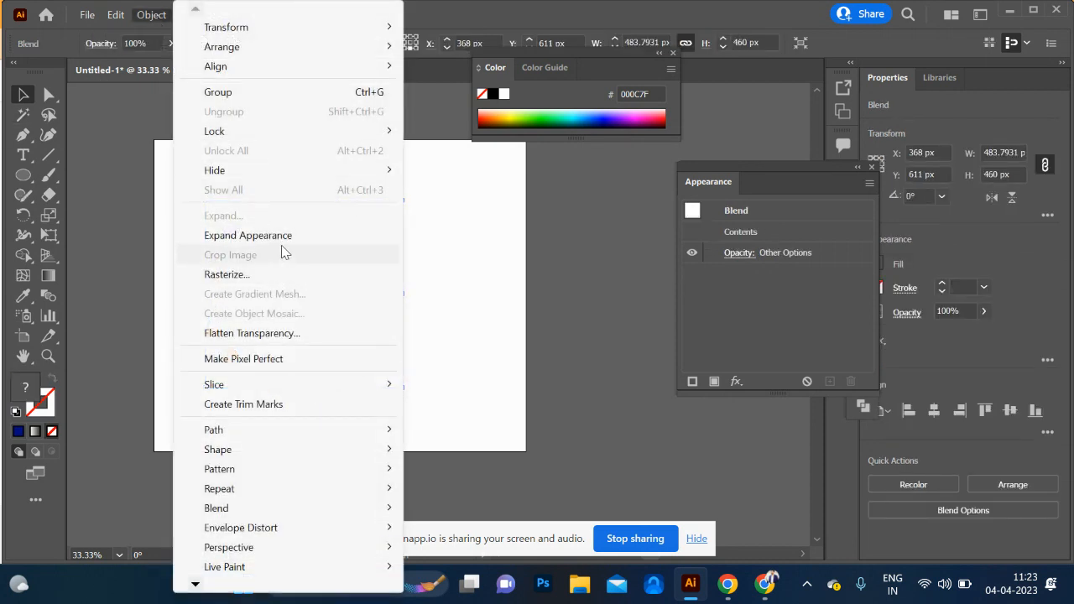
pyautogui.click(282, 239)
# Expand the large dotted ring with the Object and Fill options
pyautogui.click(403, 335)
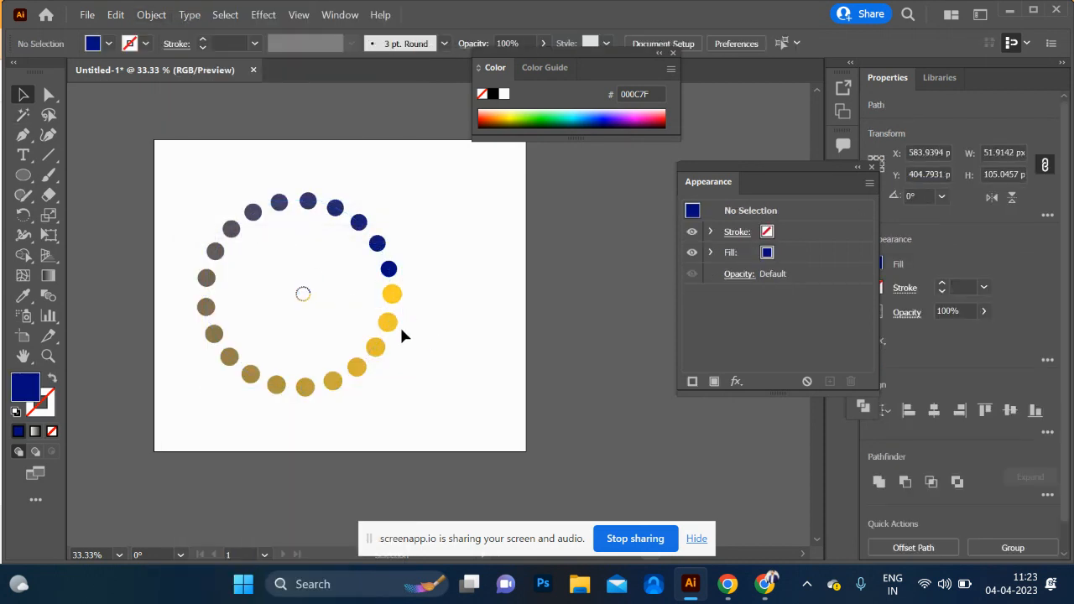
pyautogui.click(395, 329)
pyautogui.rightClick(394, 324)
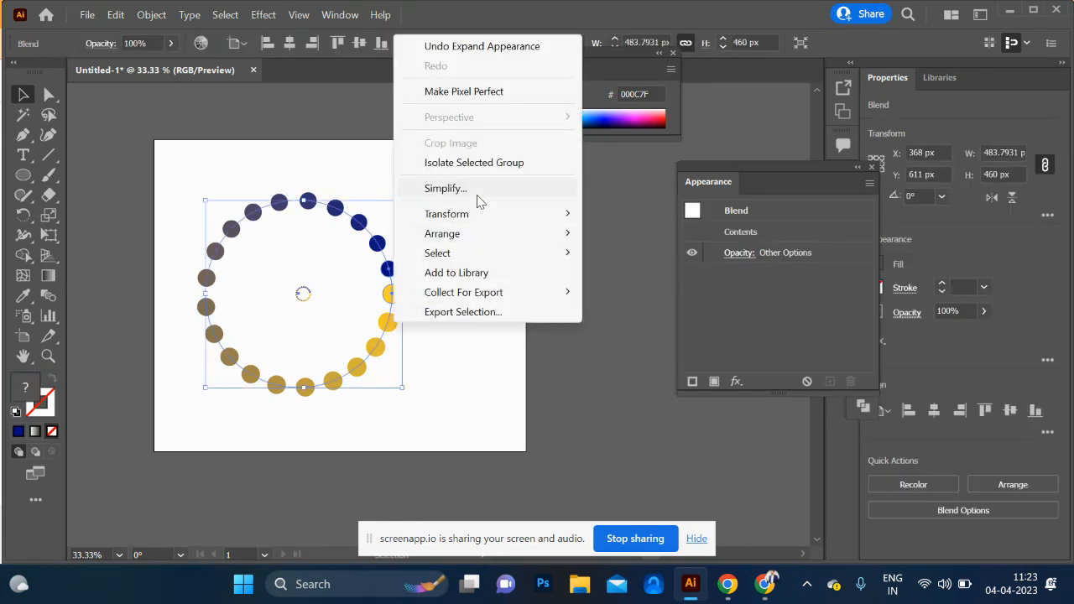
pyautogui.click(150, 15)
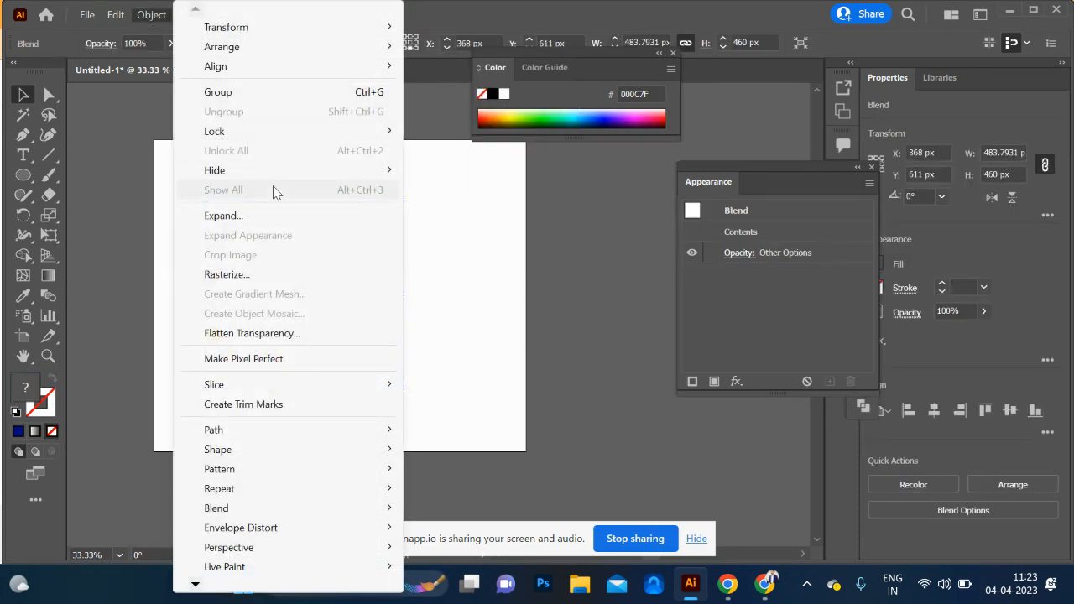
pyautogui.click(277, 217)
pyautogui.click(472, 394)
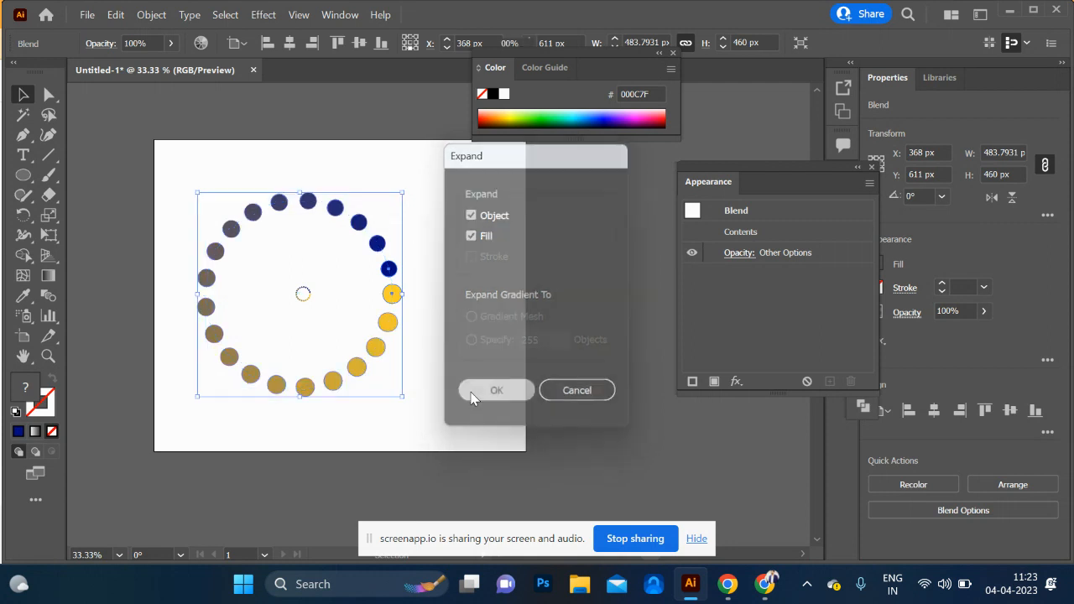
# Expand the small center ring with the Object and Fill options
pyautogui.click(301, 295)
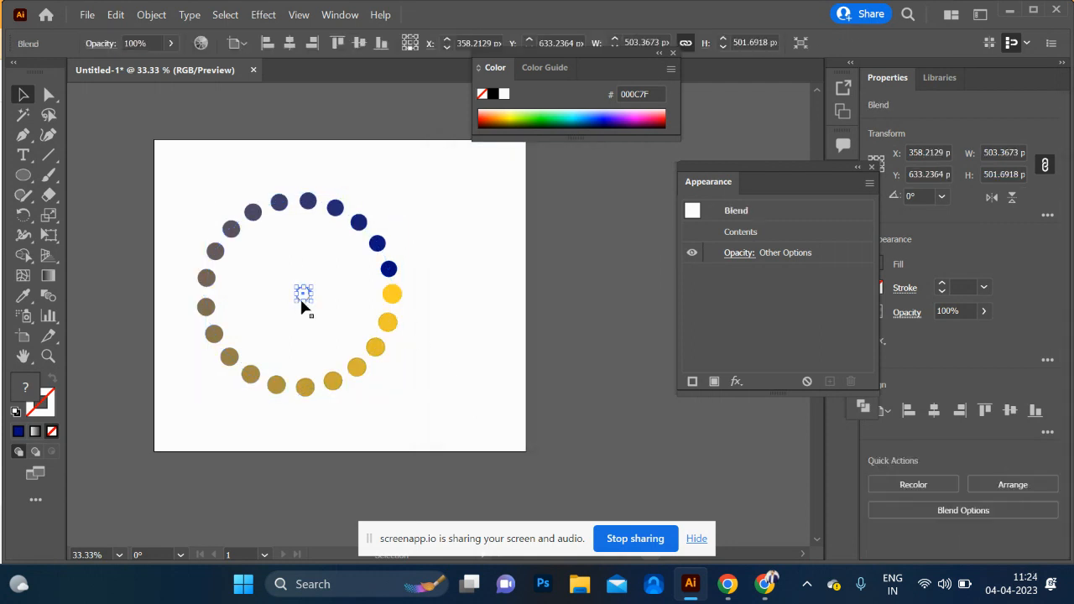
pyautogui.click(164, 20)
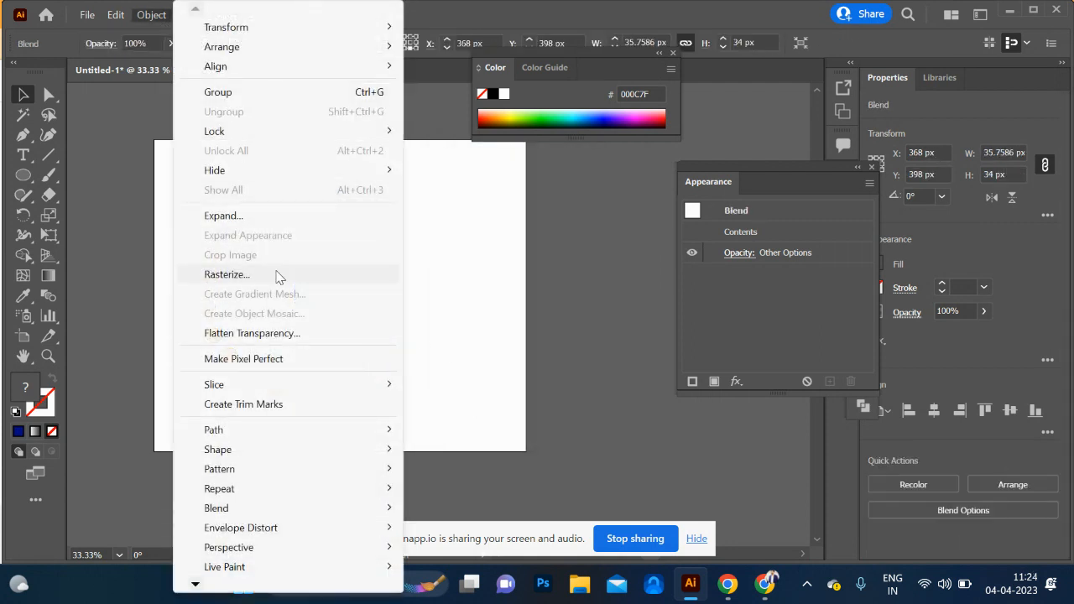
pyautogui.click(282, 216)
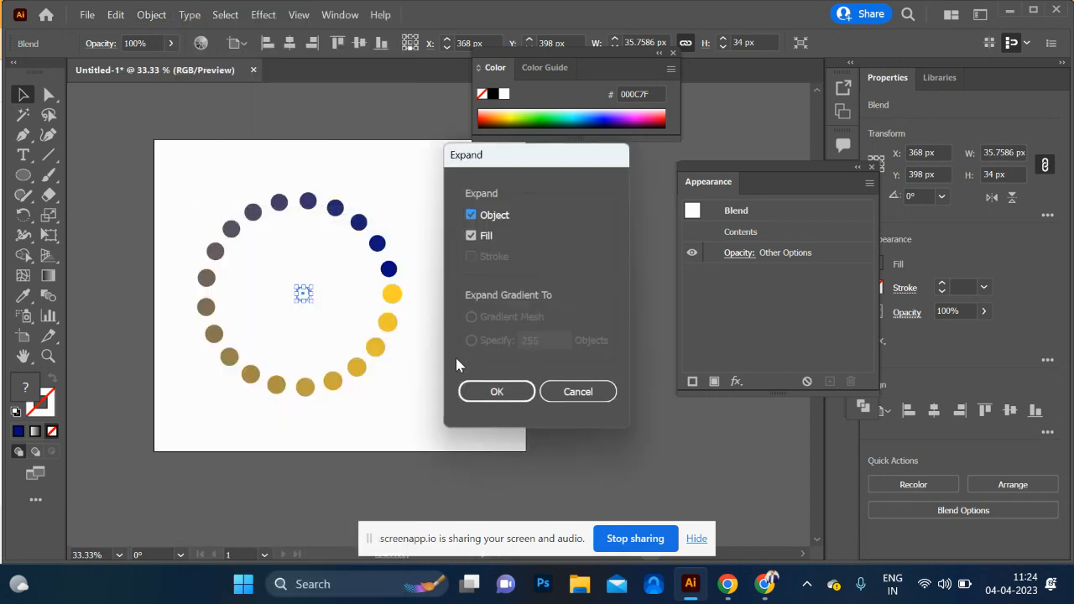
pyautogui.click(472, 392)
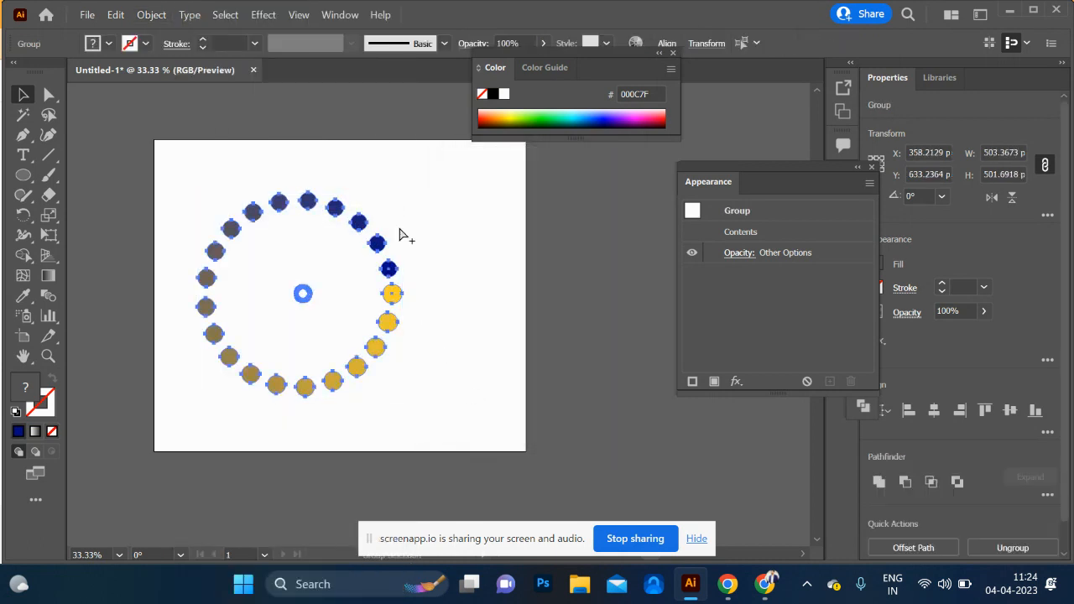
# Blend the expanded large ring with the small center ring
pyautogui.hotkey('ctrl', 'z')
pyautogui.scroll(1, 340, 310)
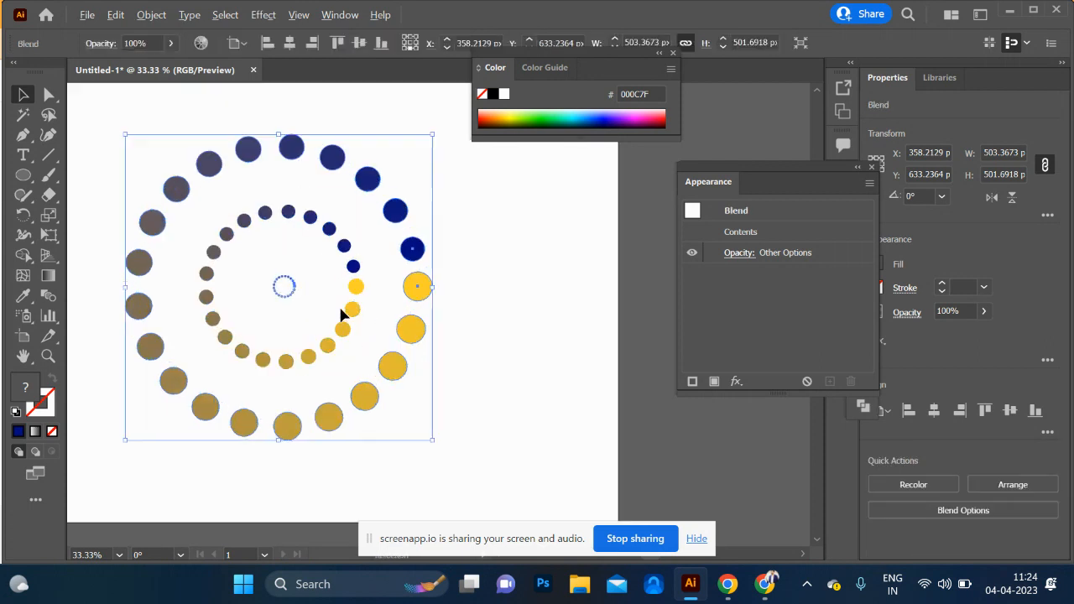
pyautogui.scroll(1, 341, 314)
pyautogui.scroll(-1, 343, 309)
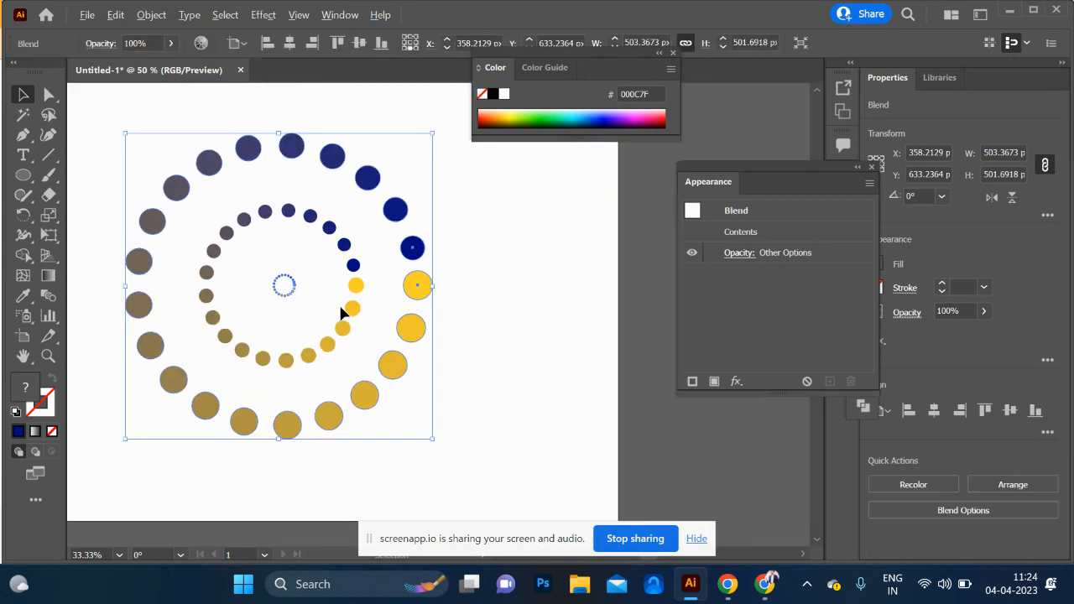
# Set the spacing of the ring blend to 4 specified steps and deselect the pattern
pyautogui.doubleClick(49, 299)
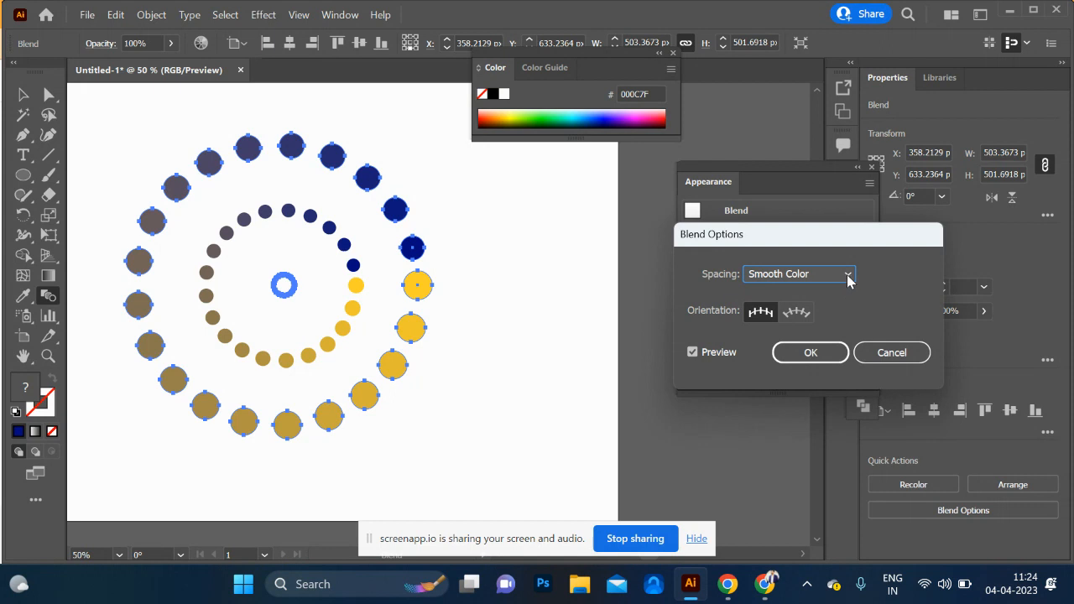
pyautogui.click(848, 275)
pyautogui.click(839, 315)
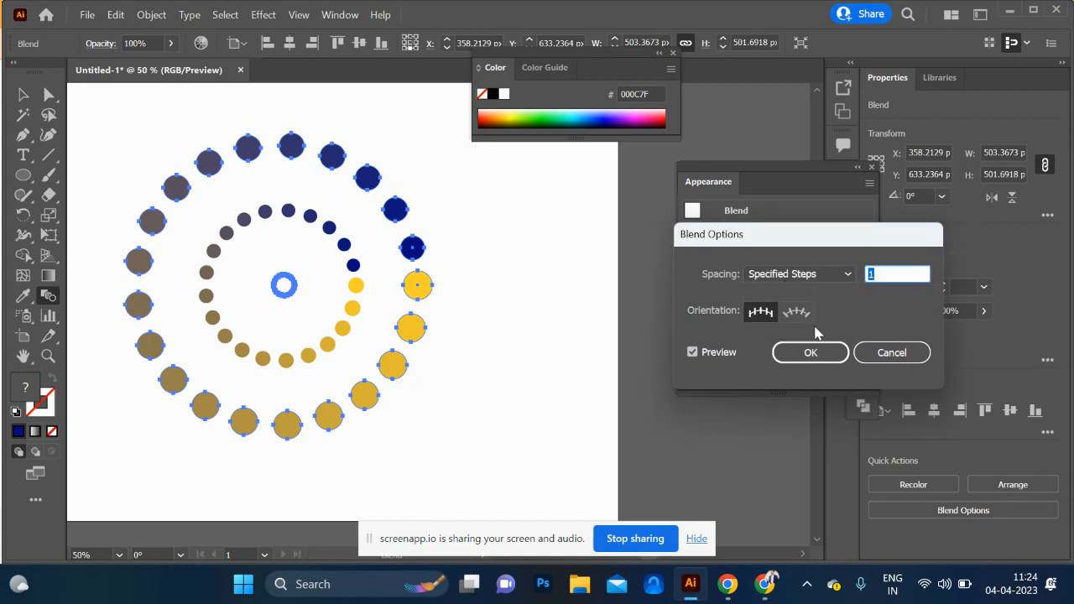
pyautogui.press('Up')
pyautogui.press('Up')
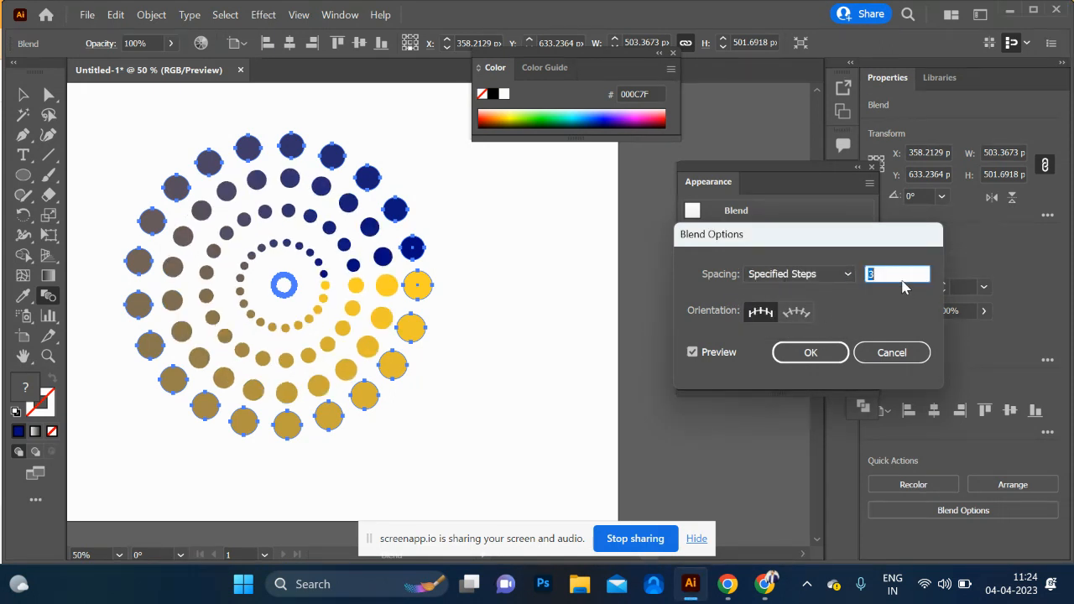
pyautogui.press('Up')
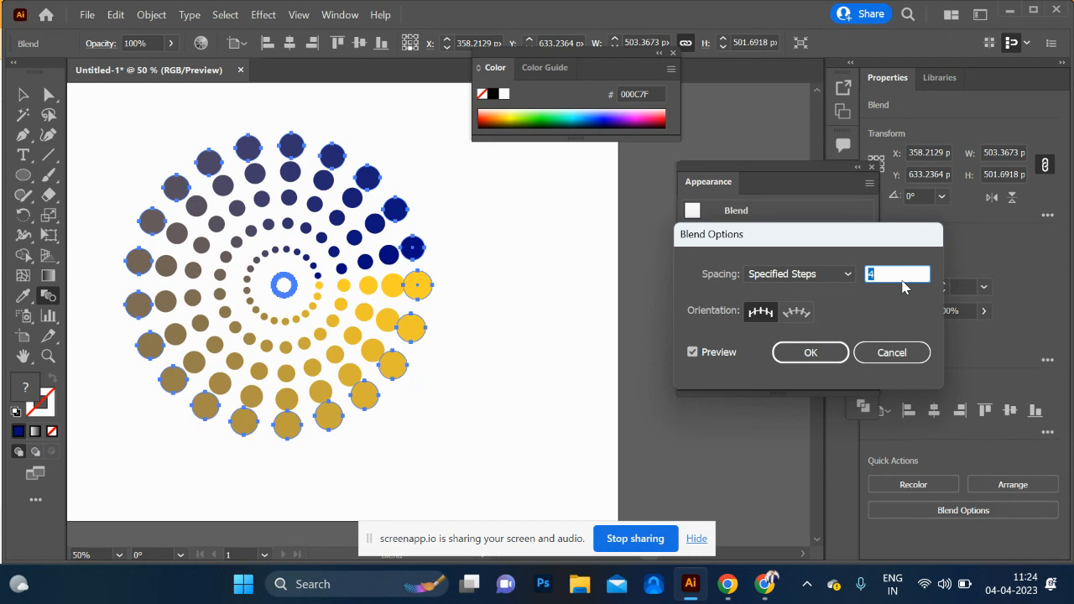
pyautogui.click(811, 354)
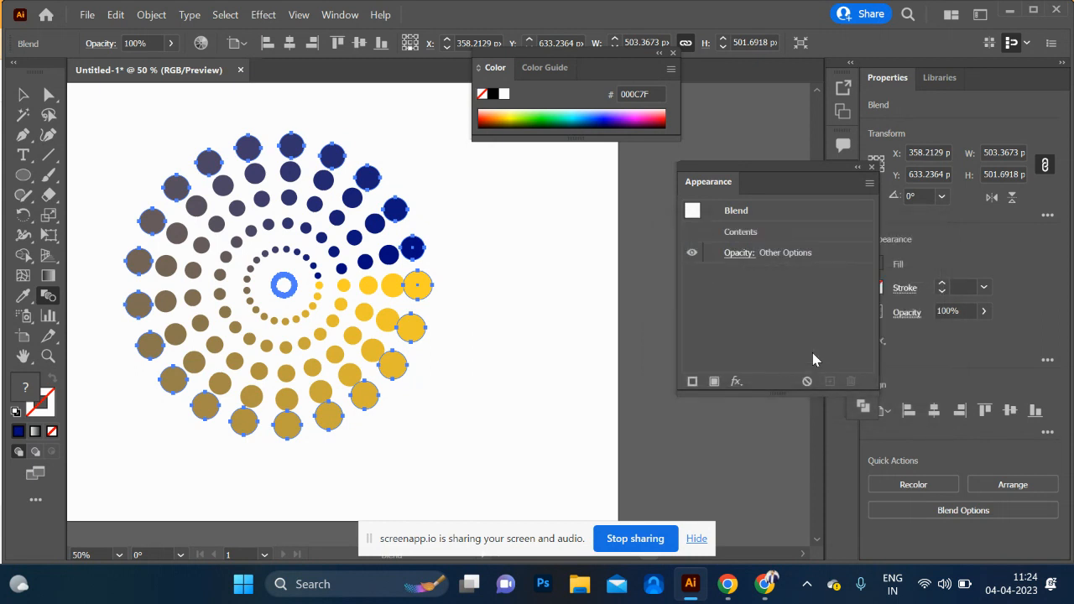
pyautogui.click(22, 95)
pyautogui.click(512, 293)
pyautogui.scroll(-3, 505, 320)
pyautogui.scroll(3, 505, 320)
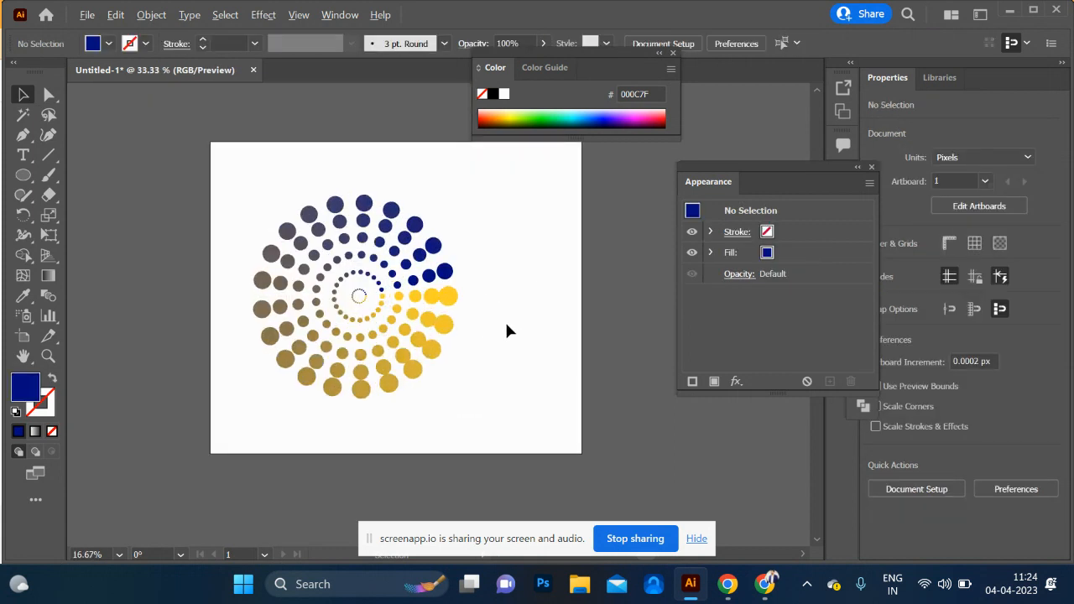
# Enlarge the radiating dotted pattern about its center to about 726 by 723 px
pyautogui.click(415, 336)
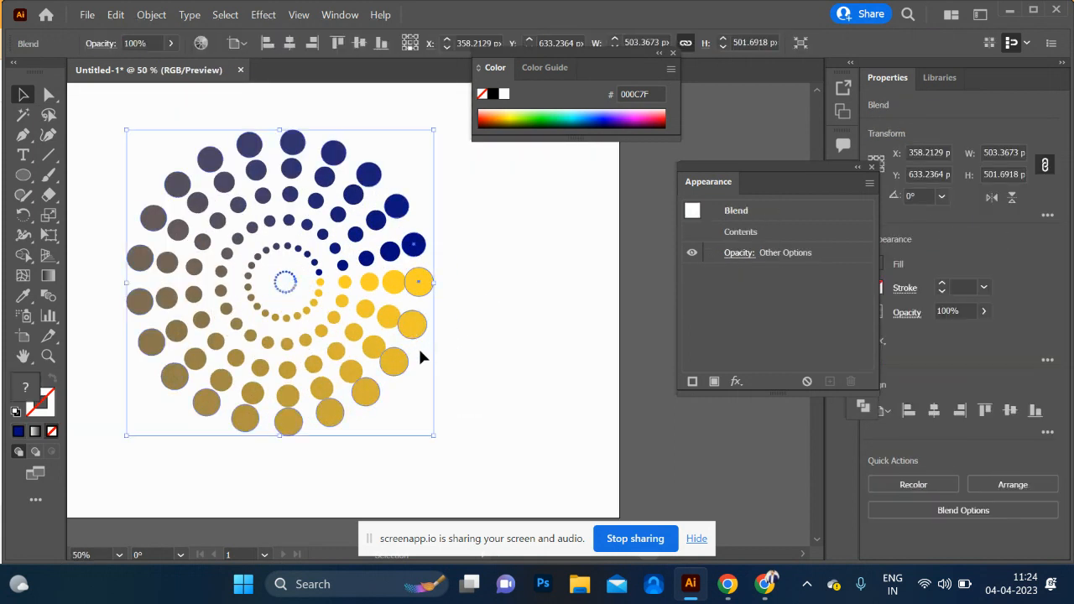
pyautogui.moveTo(432, 437); pyautogui.dragTo(589, 504)
pyautogui.click(587, 387)
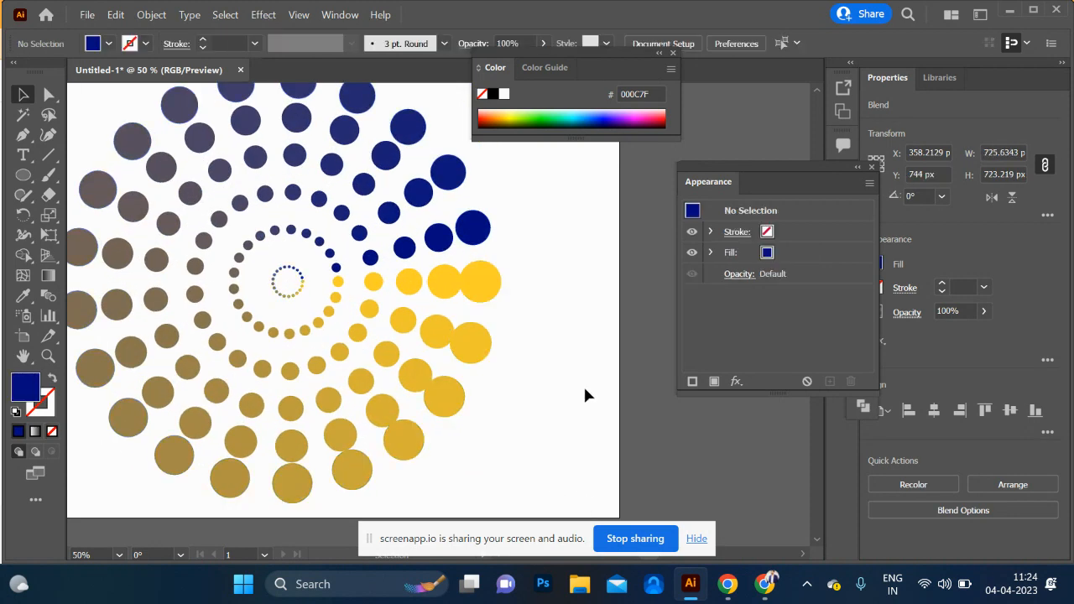
# Undo the pattern changes back to the two separate rings and delete both rings from the artboard
pyautogui.scroll(-4, 585, 389)
pyautogui.scroll(3, 586, 395)
pyautogui.hotkey('ctrl', 'a')
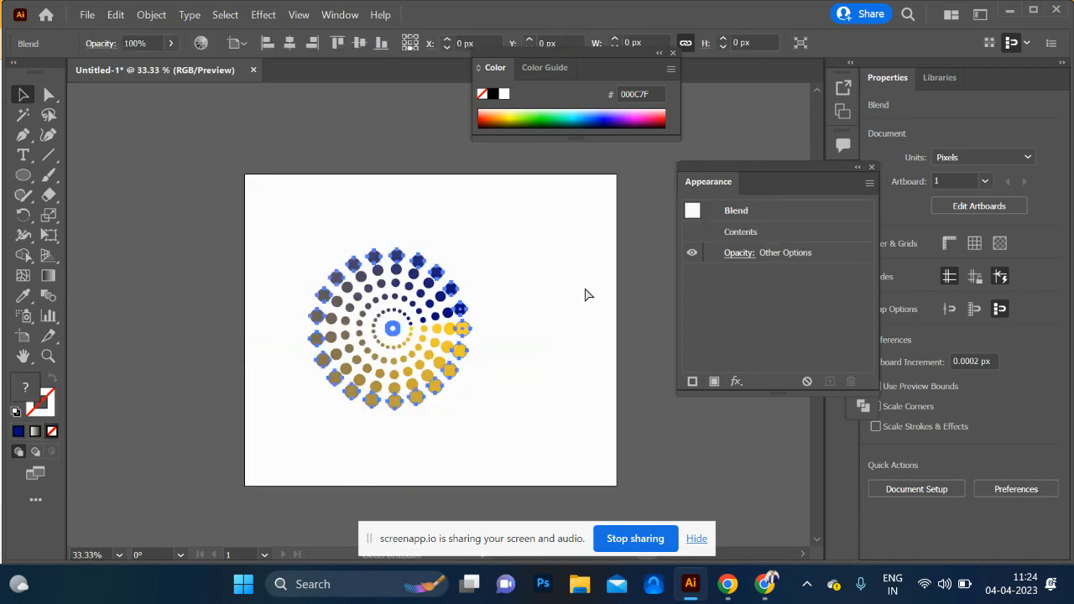
pyautogui.hotkey('ctrl', 'z')
pyautogui.hotkey('ctrl', 'z')
pyautogui.hotkey('ctrl', 'z')
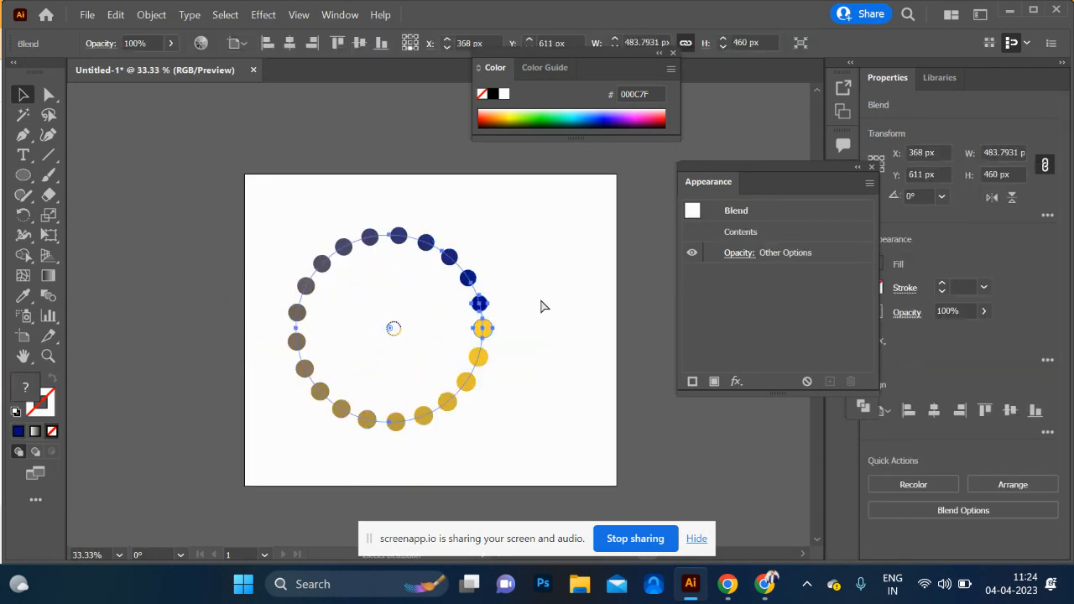
pyautogui.moveTo(192, 168); pyautogui.dragTo(521, 449)
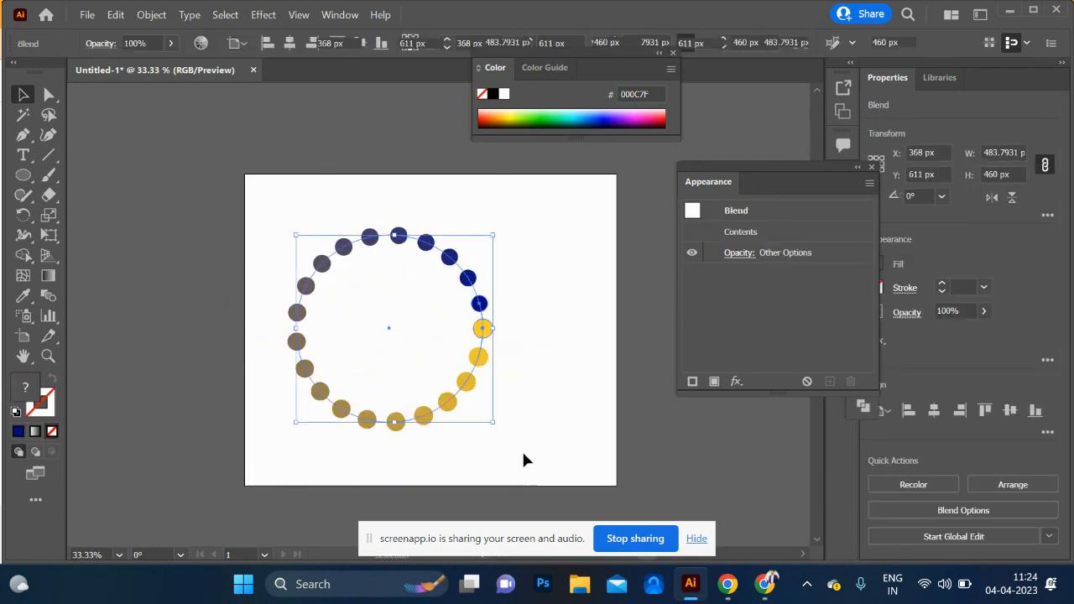
pyautogui.press('Delete')
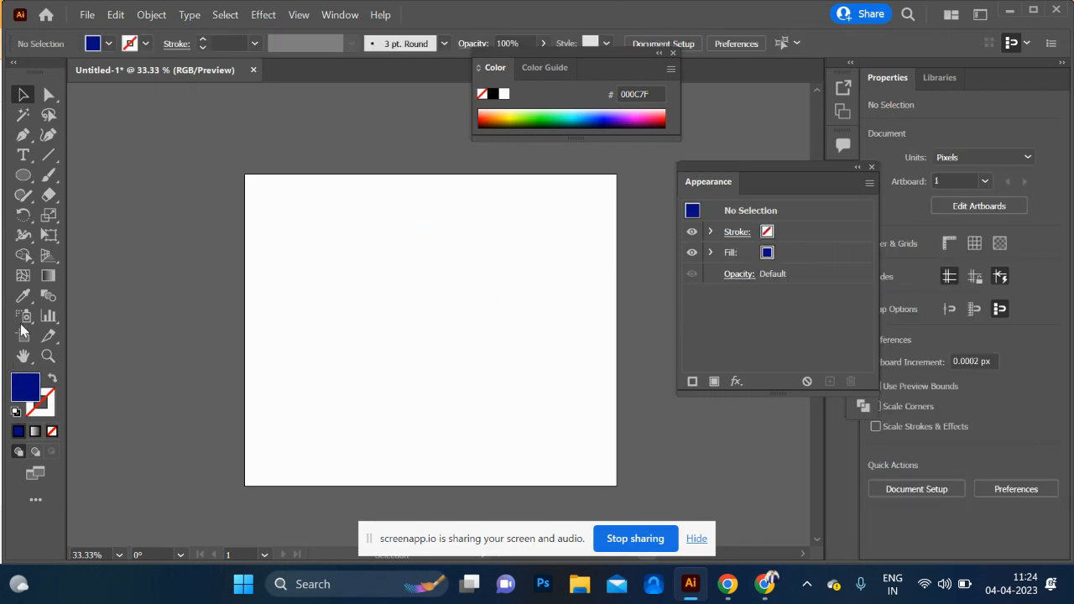
# Draw a dark blue vertical bar about 30 by 768 px along the artboard's left edge, spanning its full height
pyautogui.press('m')
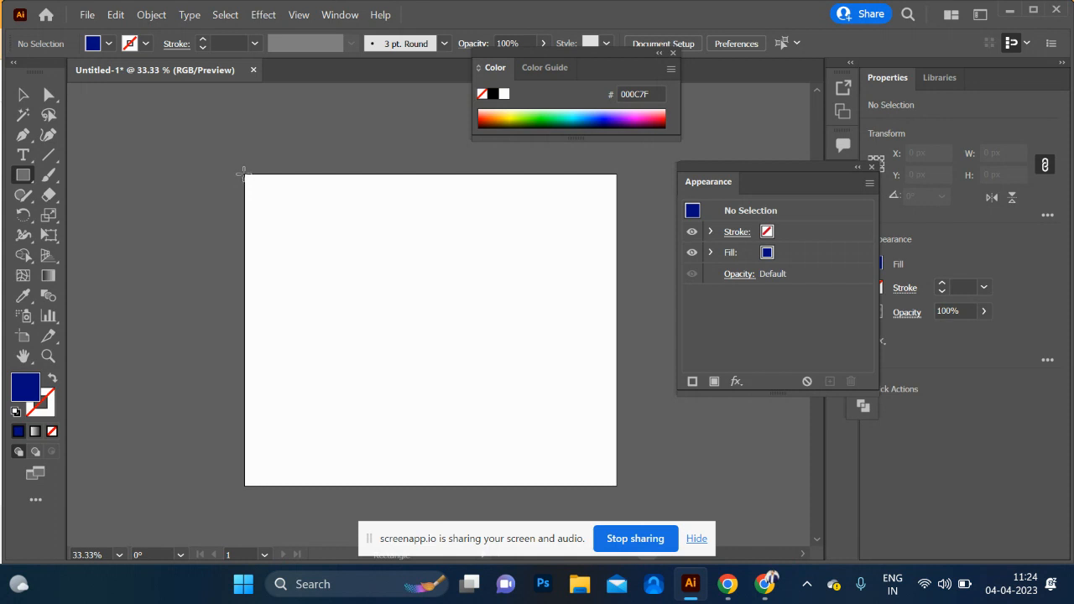
pyautogui.moveTo(246, 175); pyautogui.dragTo(257, 485)
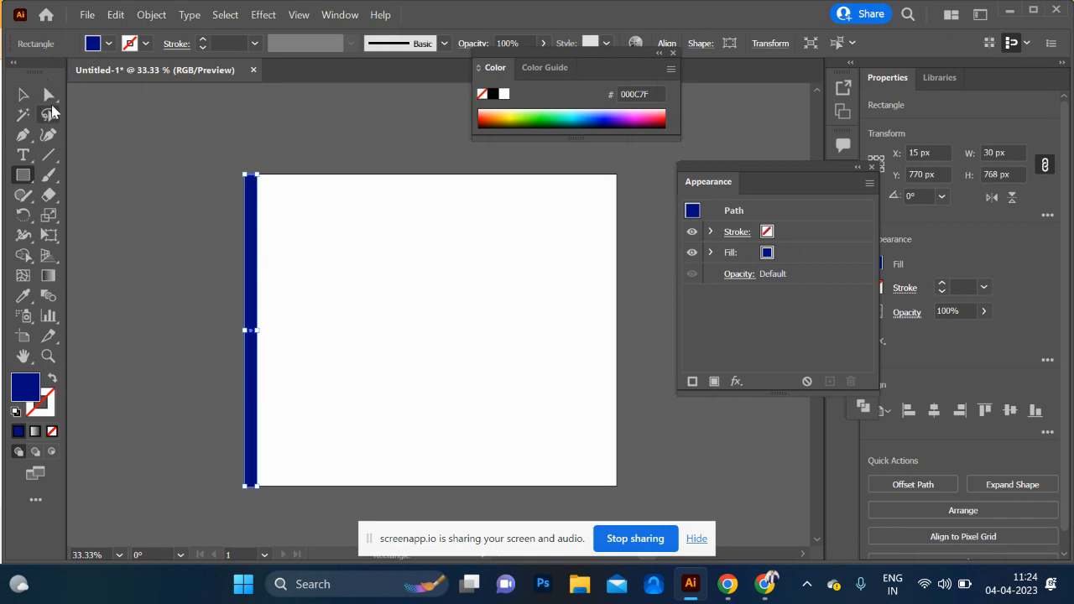
# Copy the blue bar to the artboard's right edge and fill the copy with magenta #D400CD
pyautogui.click(22, 95)
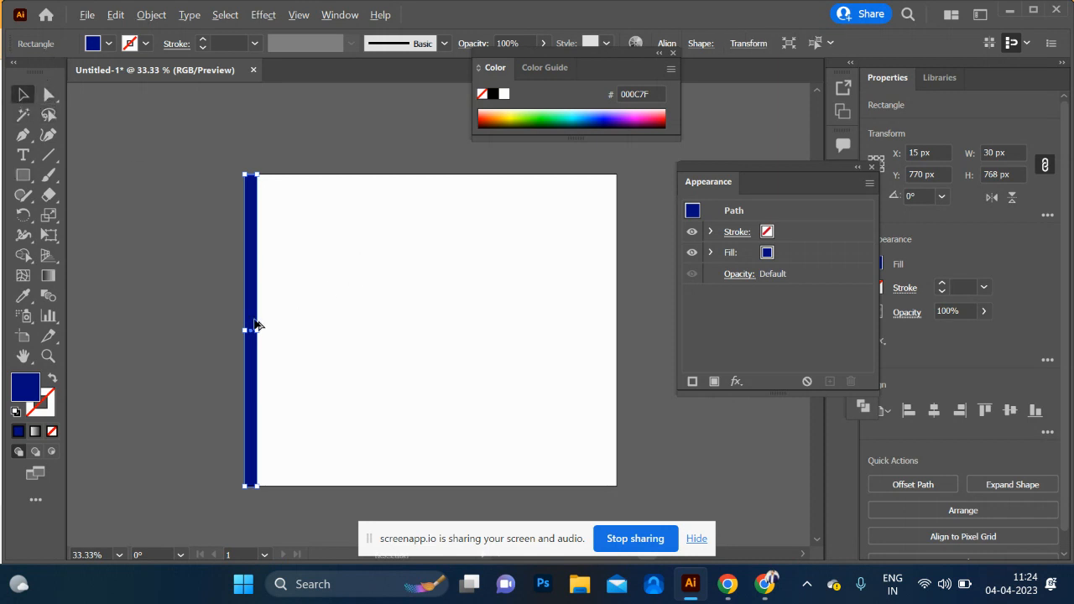
pyautogui.moveTo(255, 326); pyautogui.dragTo(613, 344)
pyautogui.click(637, 116)
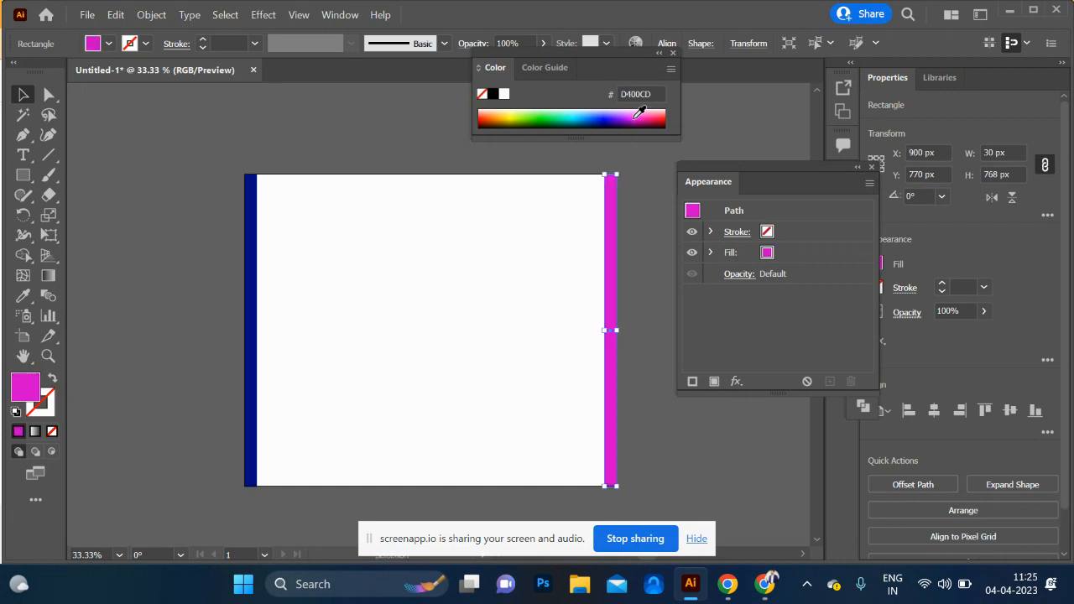
# Blend the magenta bar with the blue bar across the artboard and deselect the result
pyautogui.keyDown('shift'); pyautogui.click(256, 340); pyautogui.keyUp('shift')
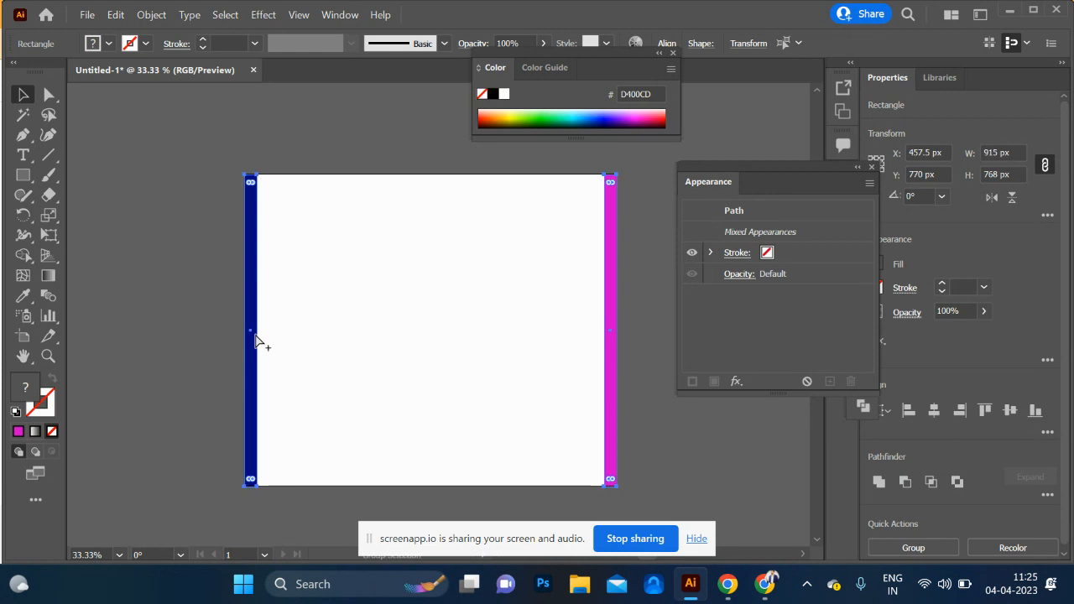
pyautogui.hotkey('ctrl', 'alt', 'b')
pyautogui.click(122, 460)
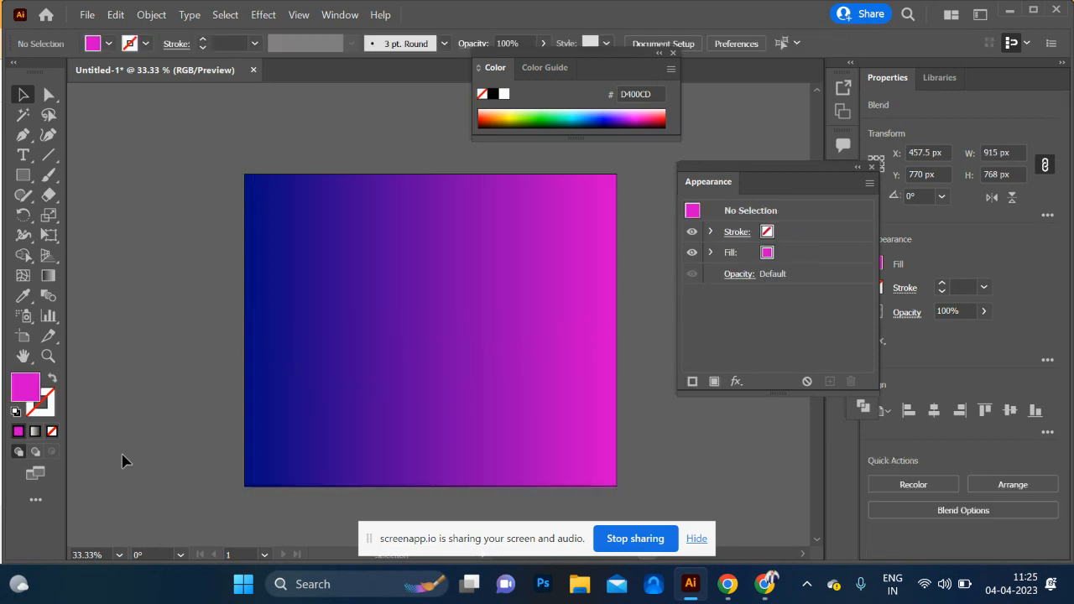
# Set the blue-to-magenta blend's spacing to Specified Steps, trying 1 step and settling on 19 steps
pyautogui.click(483, 270)
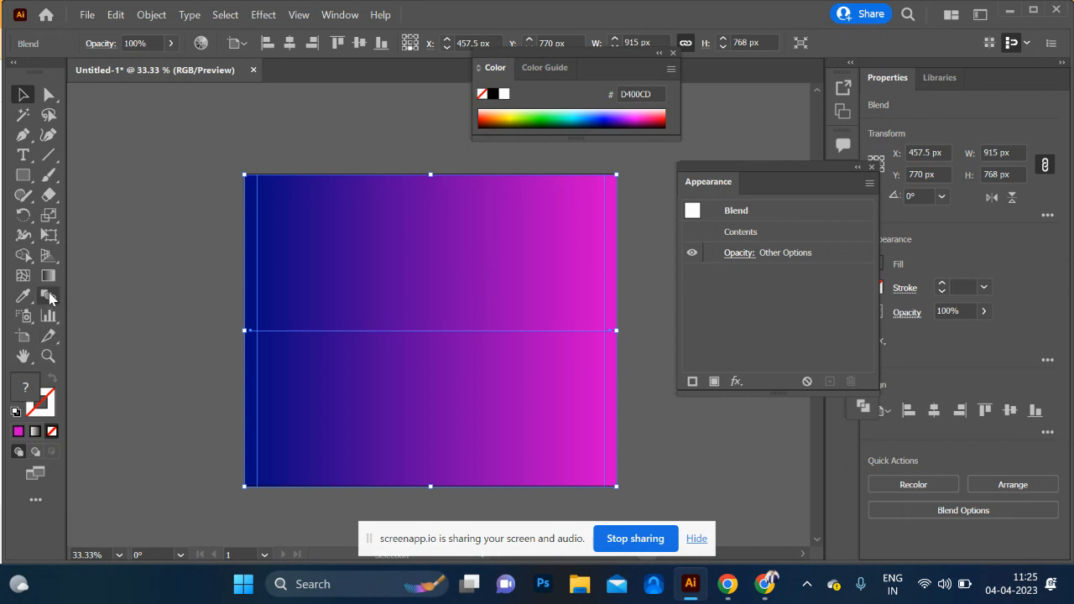
pyautogui.doubleClick(49, 293)
pyautogui.click(826, 276)
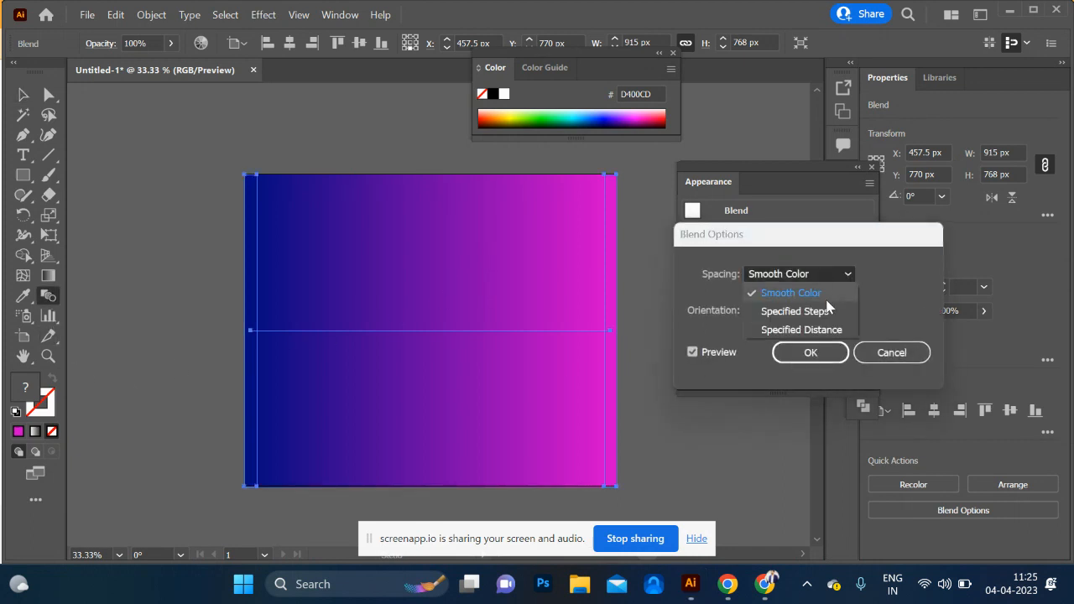
pyautogui.click(827, 312)
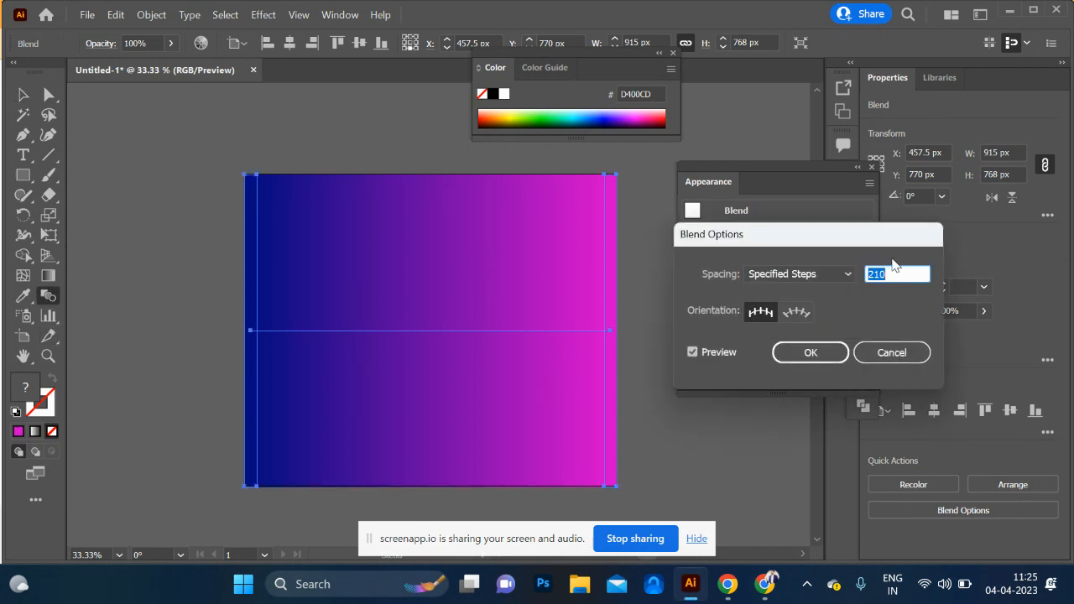
pyautogui.hotkey('shift', 'Down')
pyautogui.hotkey('shift', 'Down')
pyautogui.hotkey('shift', 'Down')
pyautogui.hotkey('shift', 'Down')
pyautogui.hotkey('shift', 'Down')
pyautogui.hotkey('shift', 'Down')
pyautogui.hotkey('shift', 'Down')
pyautogui.hotkey('shift', 'Down')
pyautogui.hotkey('shift', 'Down')
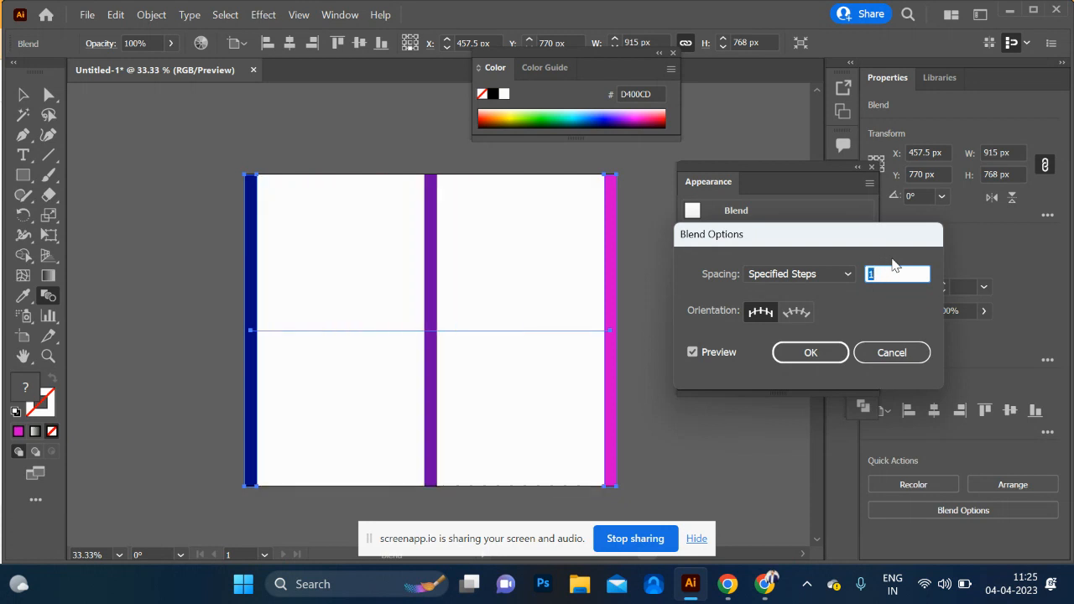
pyautogui.hotkey('shift', 'Up')
pyautogui.hotkey('shift', 'Up')
pyautogui.press('Down')
pyautogui.press('Down')
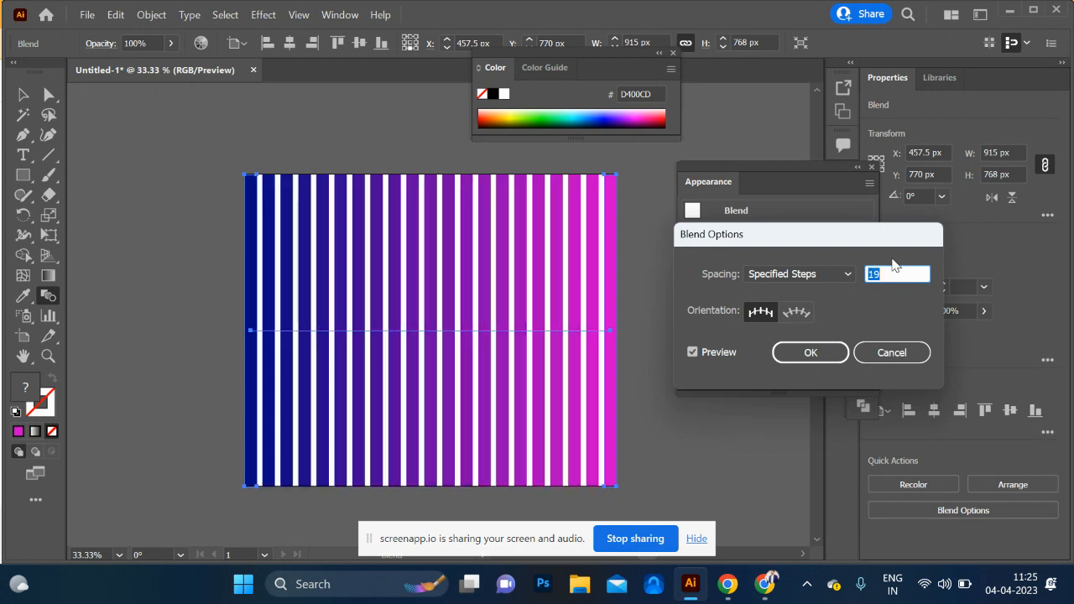
pyautogui.press('Up')
# Switch the blend's spacing to Specified Distance and set the distance to 170 px
pyautogui.click(798, 275)
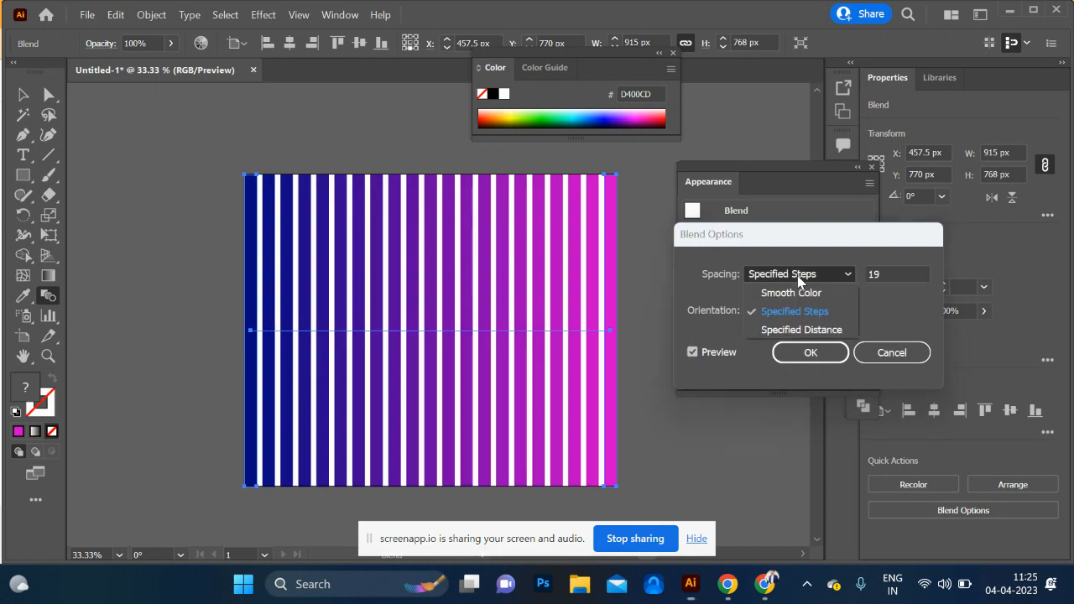
pyautogui.click(796, 330)
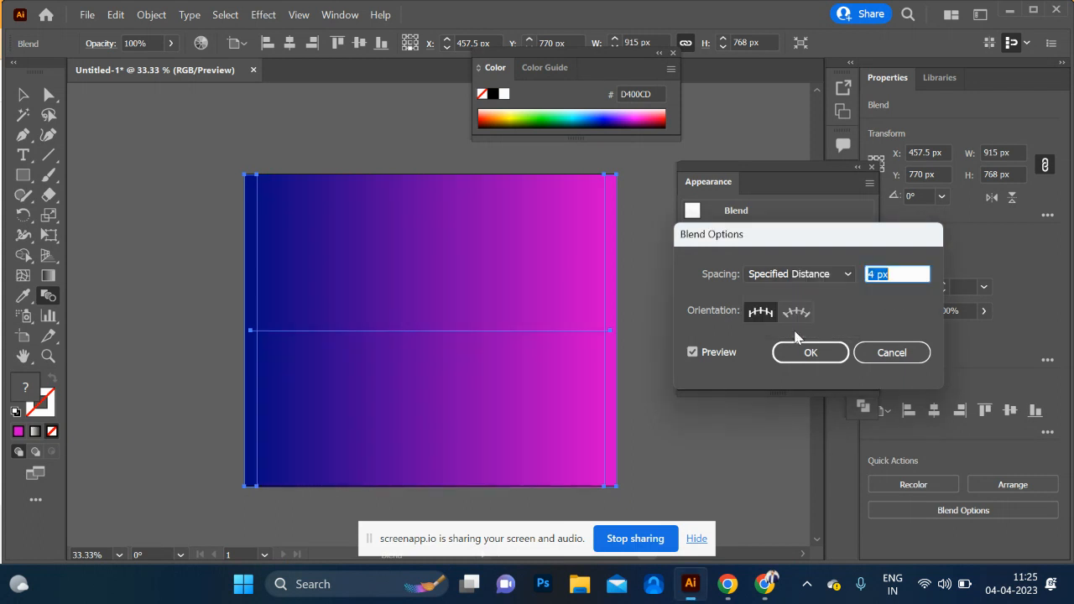
pyautogui.moveTo(873, 274); pyautogui.dragTo(840, 276)
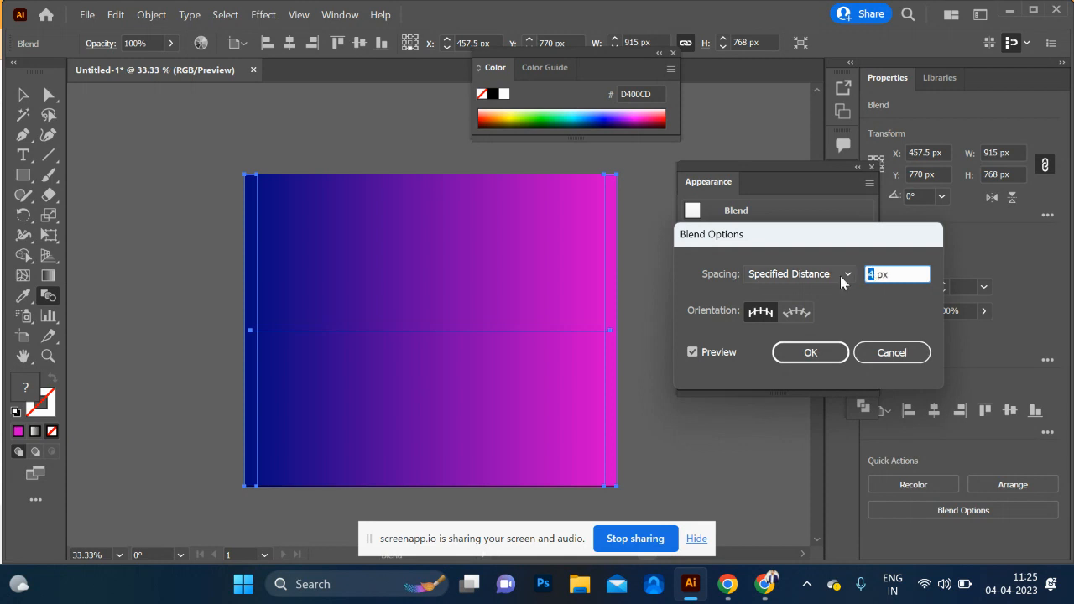
pyautogui.write('170')
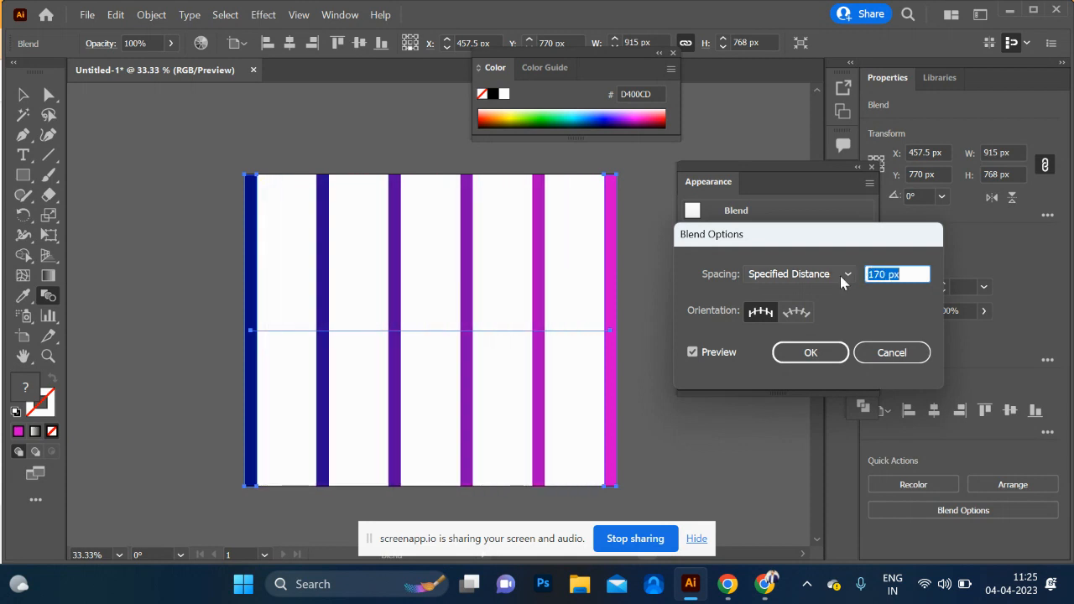
# Decrease the blend's spacing distance to 60 px
pyautogui.hotkey('shift', 'Down')
pyautogui.hotkey('shift', 'Down')
pyautogui.hotkey('shift', 'Down')
pyautogui.hotkey('shift', 'Down')
pyautogui.hotkey('shift', 'Down')
pyautogui.hotkey('shift', 'Down')
pyautogui.hotkey('shift', 'Down')
pyautogui.hotkey('shift', 'Down')
pyautogui.hotkey('shift', 'Down')
pyautogui.hotkey('shift', 'Down')
pyautogui.hotkey('shift', 'Down')
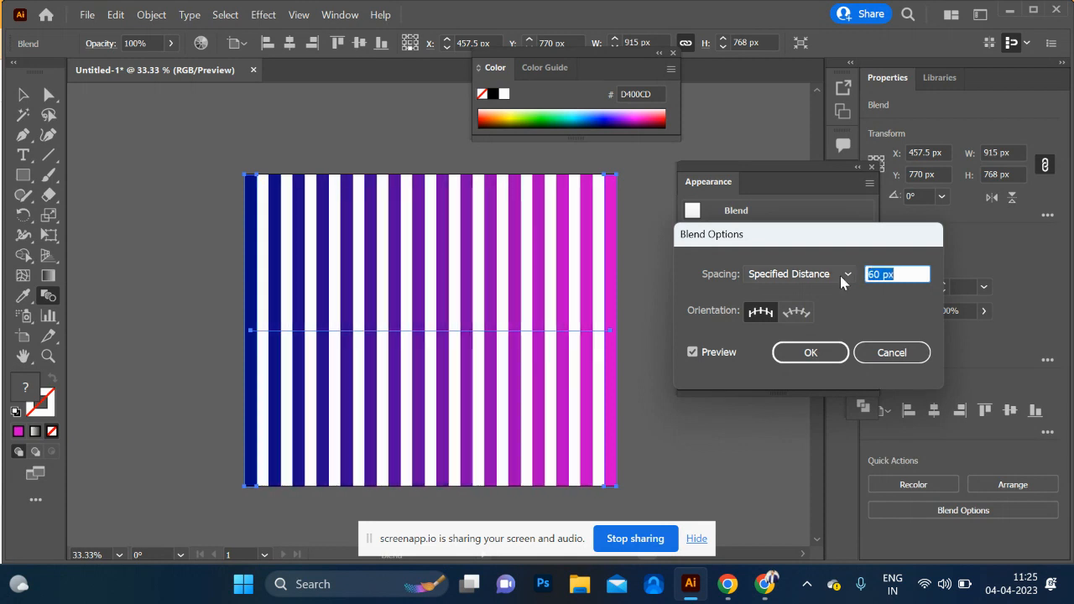
# Increase the blend's spacing distance to 270 px
pyautogui.hotkey('shift', 'Up')
pyautogui.hotkey('shift', 'Up')
pyautogui.hotkey('shift', 'Up')
pyautogui.hotkey('shift', 'Up')
pyautogui.hotkey('shift', 'Up')
pyautogui.hotkey('shift', 'Up')
pyautogui.hotkey('shift', 'Up')
pyautogui.hotkey('shift', 'Up')
pyautogui.hotkey('shift', 'Up')
pyautogui.hotkey('shift', 'Up')
pyautogui.hotkey('shift', 'Up')
pyautogui.hotkey('shift', 'Up')
pyautogui.hotkey('shift', 'Up')
pyautogui.hotkey('shift', 'Up')
pyautogui.hotkey('shift', 'Up')
pyautogui.hotkey('shift', 'Up')
pyautogui.hotkey('shift', 'Up')
pyautogui.hotkey('shift', 'Up')
pyautogui.hotkey('shift', 'Up')
pyautogui.hotkey('shift', 'Up')
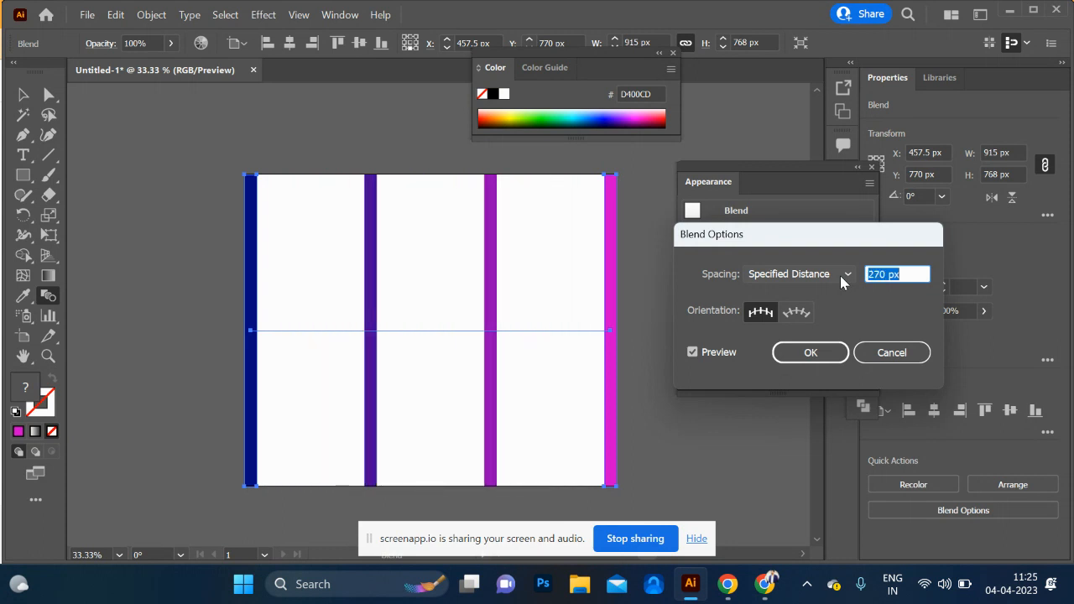
# Reduce the blend's spacing distance to 10 px
pyautogui.hotkey('shift', 'Down')
pyautogui.hotkey('shift', 'Down')
pyautogui.hotkey('shift', 'Down')
pyautogui.hotkey('shift', 'Down')
pyautogui.hotkey('shift', 'Down')
pyautogui.hotkey('shift', 'Down')
pyautogui.hotkey('shift', 'Down')
pyautogui.hotkey('shift', 'Down')
pyautogui.hotkey('shift', 'Down')
pyautogui.hotkey('shift', 'Down')
pyautogui.hotkey('shift', 'Down')
pyautogui.hotkey('shift', 'Down')
pyautogui.hotkey('shift', 'Down')
pyautogui.hotkey('shift', 'Down')
pyautogui.hotkey('shift', 'Down')
pyautogui.hotkey('shift', 'Down')
pyautogui.hotkey('shift', 'Down')
pyautogui.hotkey('shift', 'Down')
pyautogui.hotkey('shift', 'Down')
pyautogui.hotkey('shift', 'Down')
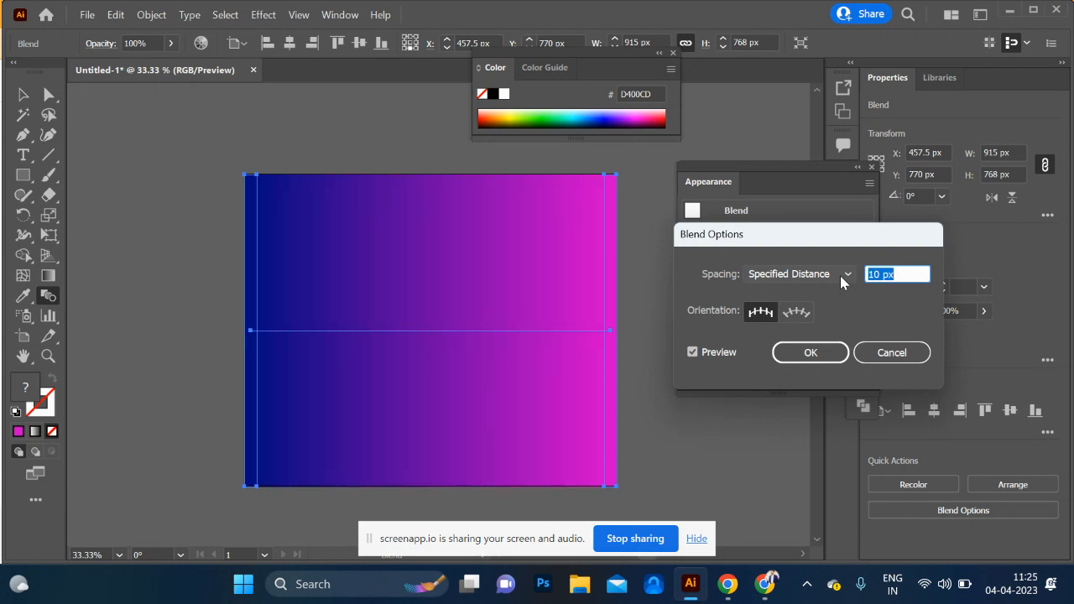
# Try the Smooth Color spacing on the blend, then apply Specified Steps with 19 steps
pyautogui.click(840, 275)
pyautogui.click(830, 311)
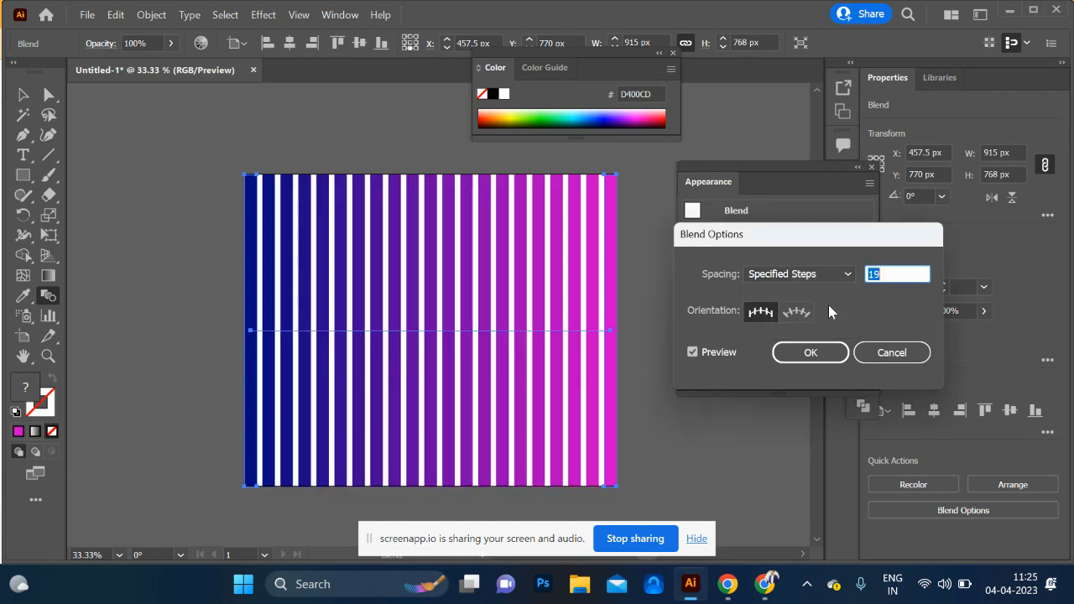
pyautogui.click(833, 278)
pyautogui.click(825, 289)
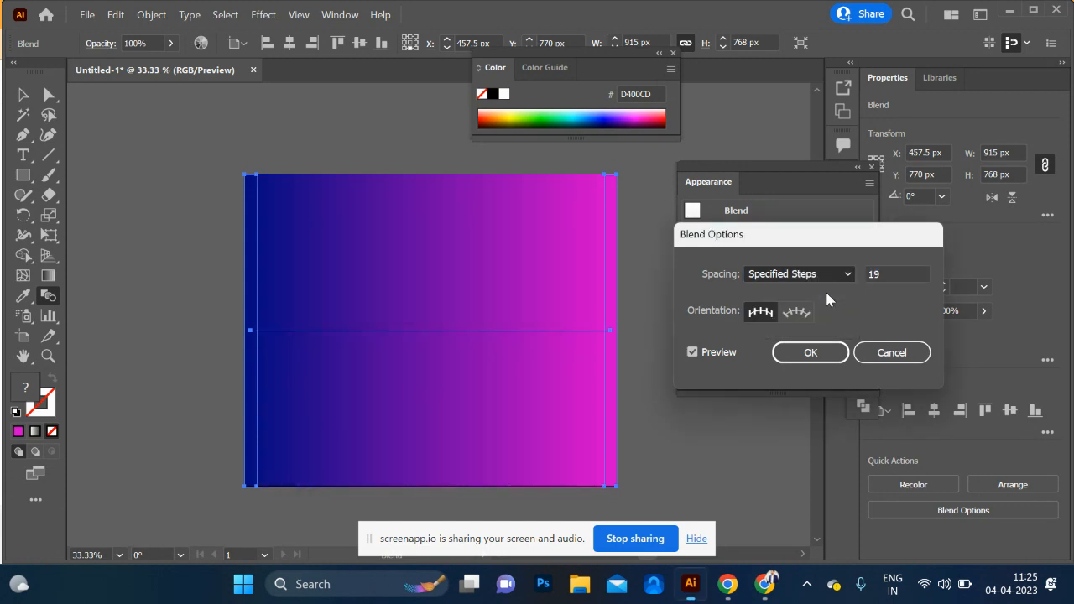
pyautogui.click(837, 276)
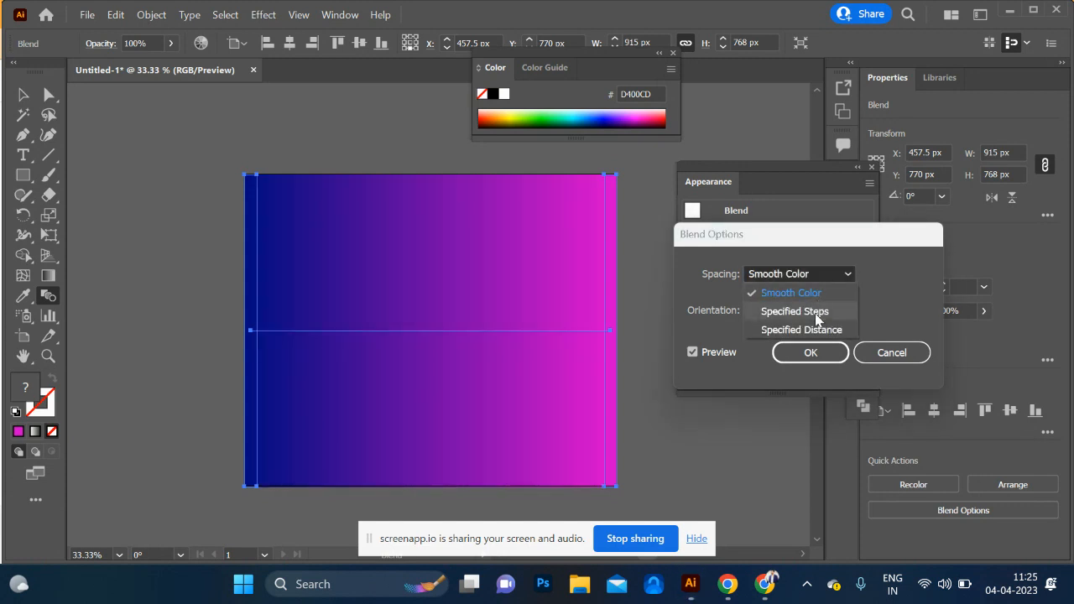
pyautogui.click(821, 309)
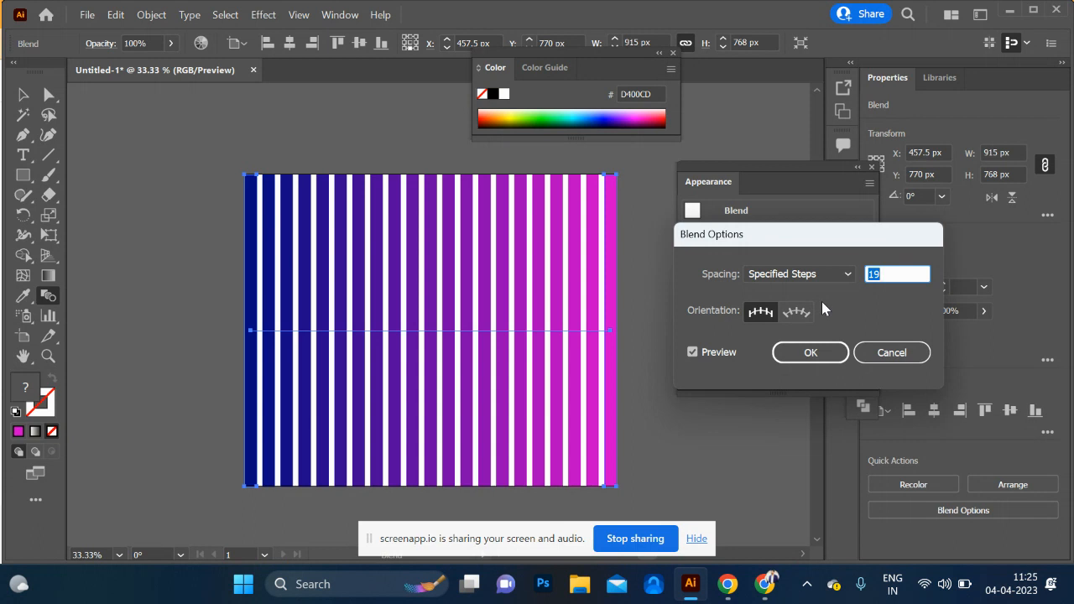
pyautogui.click(837, 366)
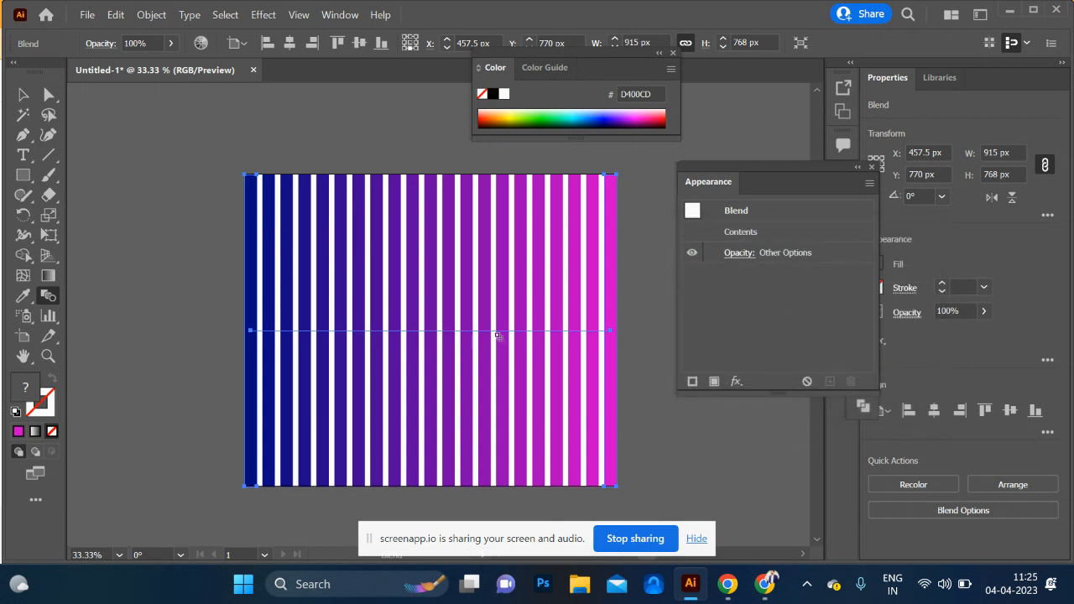
# Undo the stepped spacing and the blend of the two bars, then redo the smooth blend
pyautogui.hotkey('ctrl', 'z')
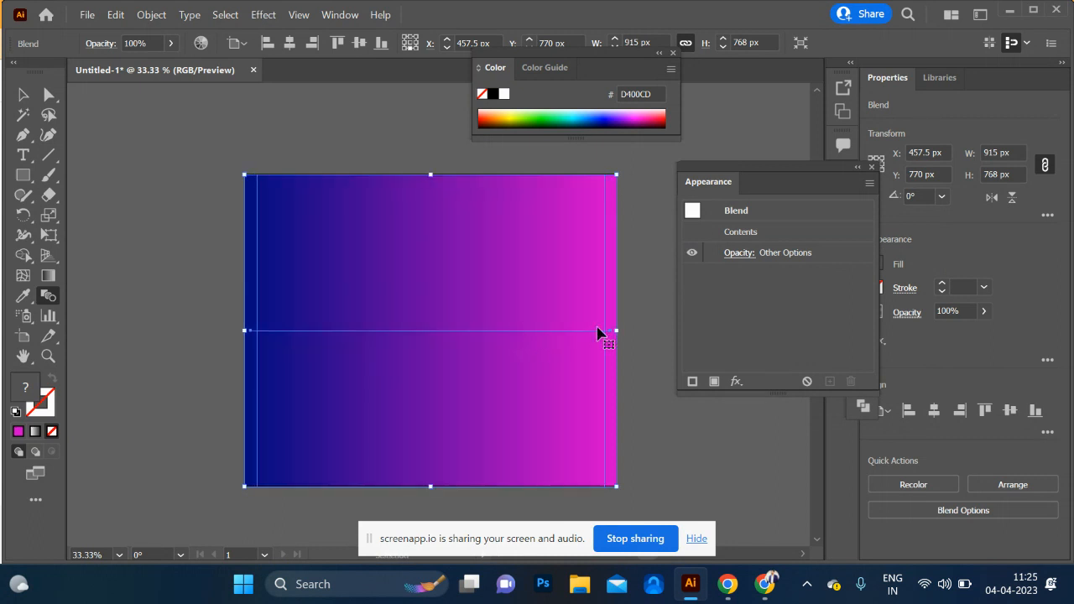
pyautogui.hotkey('ctrl', 'z')
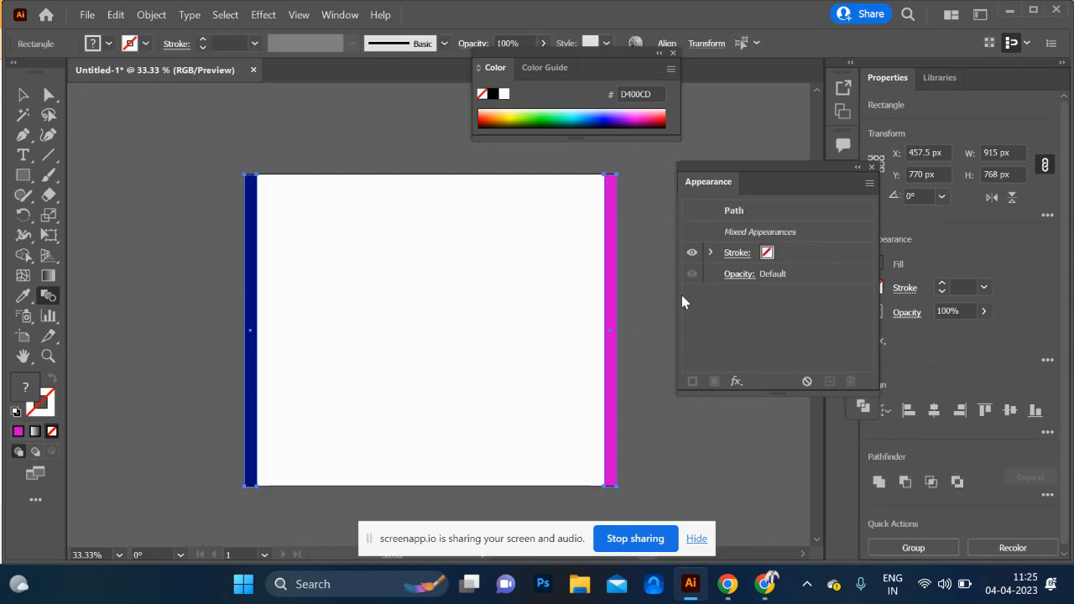
pyautogui.hotkey('ctrl', 'shift', 'z')
# Set the blend's orientation to Align to Path and its spacing to 19 Specified Steps
pyautogui.click(154, 14)
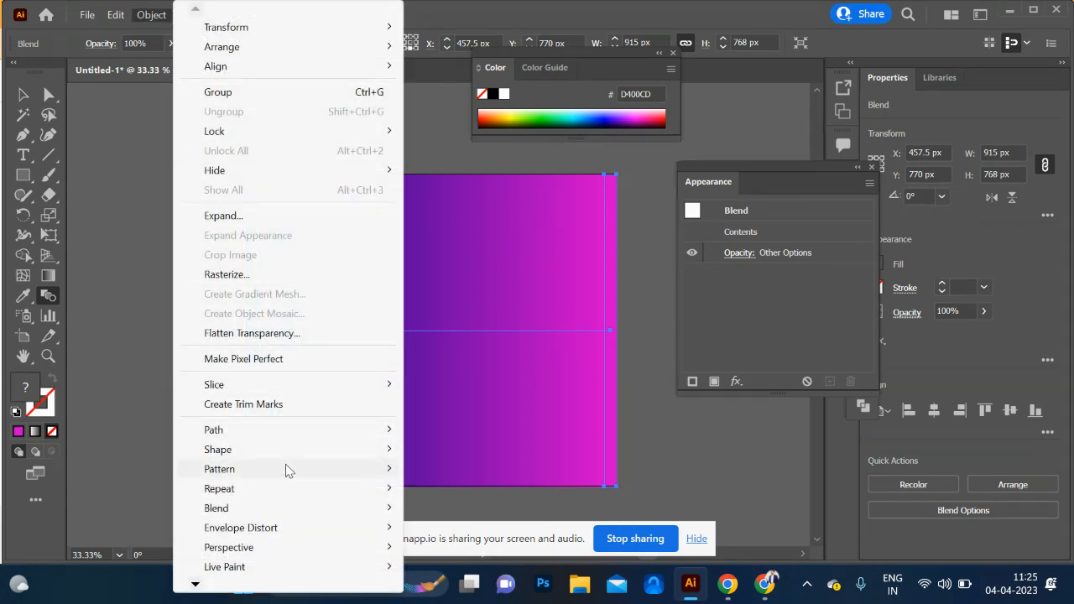
pyautogui.moveTo(310, 507)
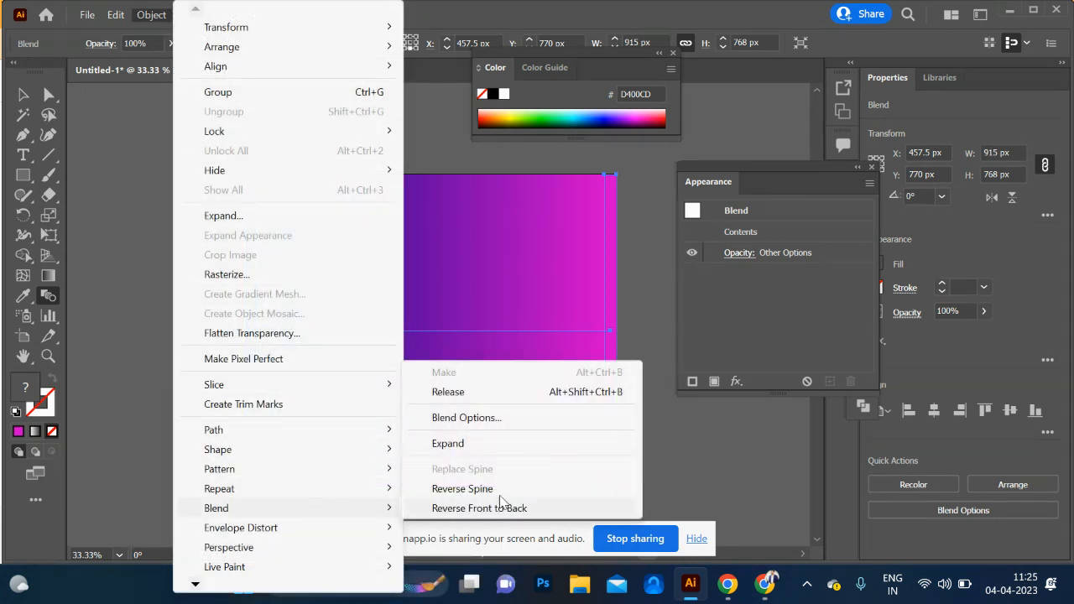
pyautogui.click(496, 419)
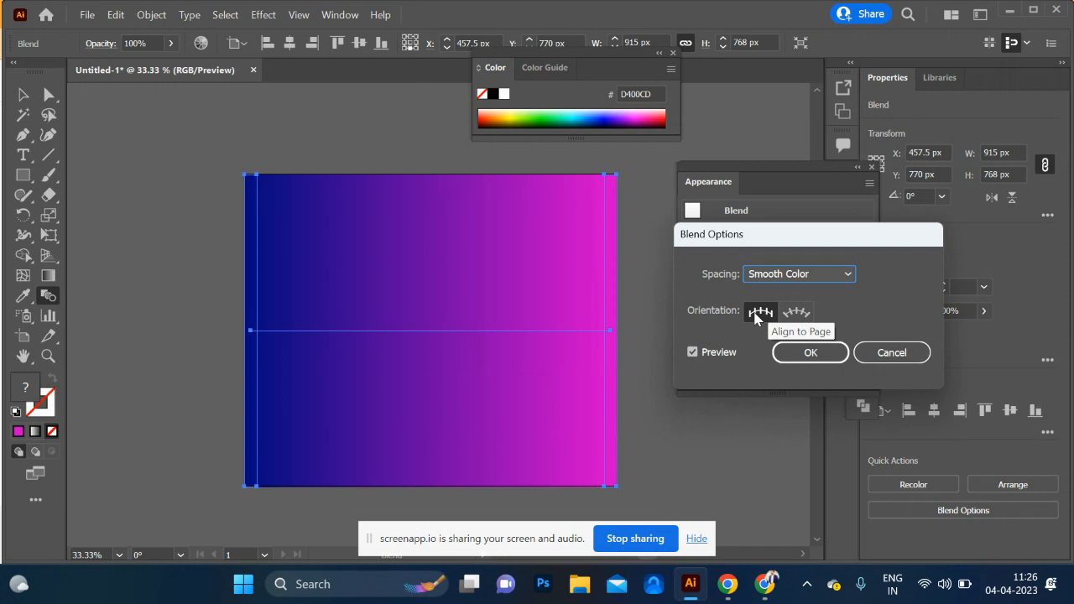
pyautogui.click(792, 316)
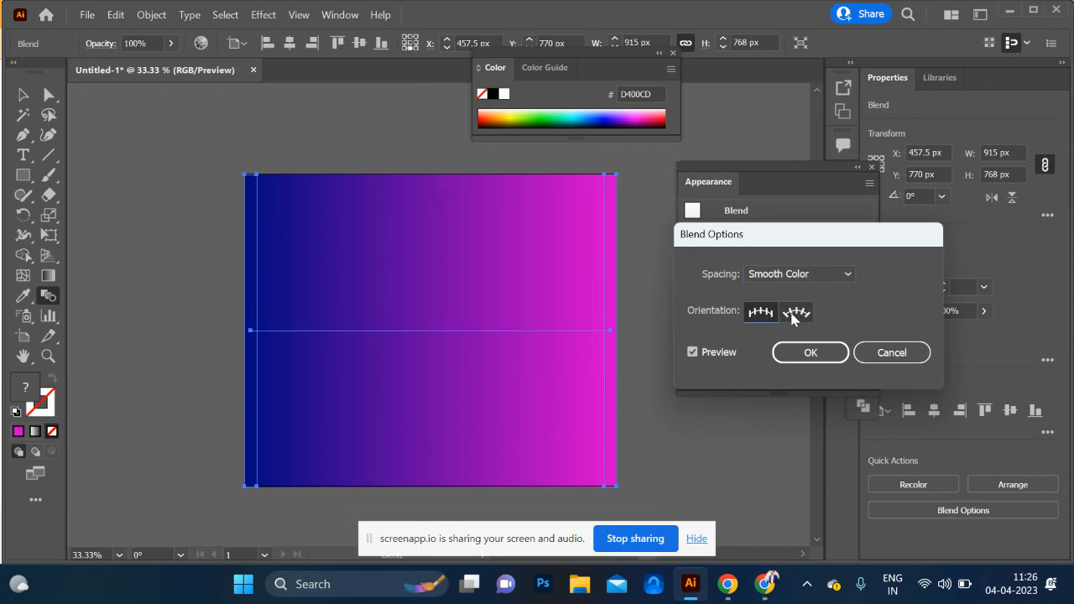
pyautogui.click(832, 272)
pyautogui.click(823, 312)
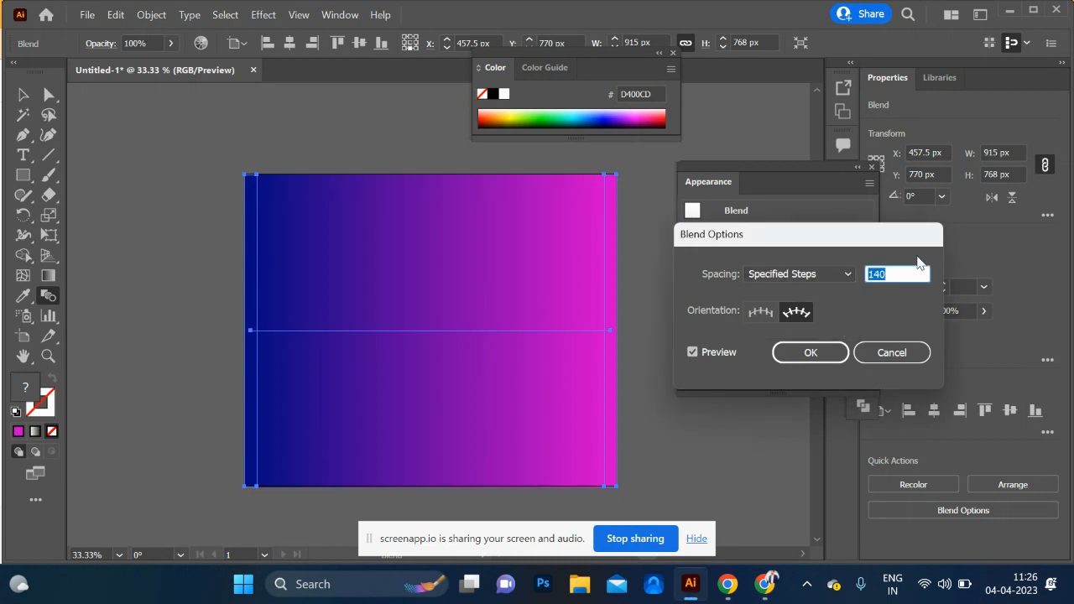
pyautogui.write('19')
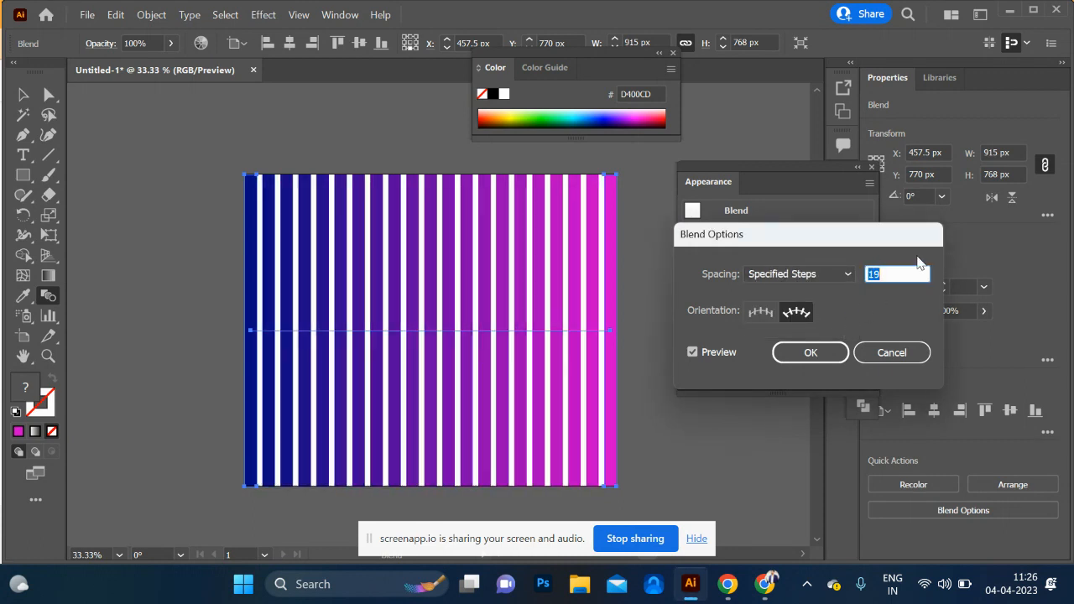
# Reduce the number of specified steps in the blend to 12 and apply the options
pyautogui.press('Down')
pyautogui.press('Down')
pyautogui.press('Down')
pyautogui.press('Down')
pyautogui.press('Down')
pyautogui.press('Down')
pyautogui.press('Down')
pyautogui.press('Down')
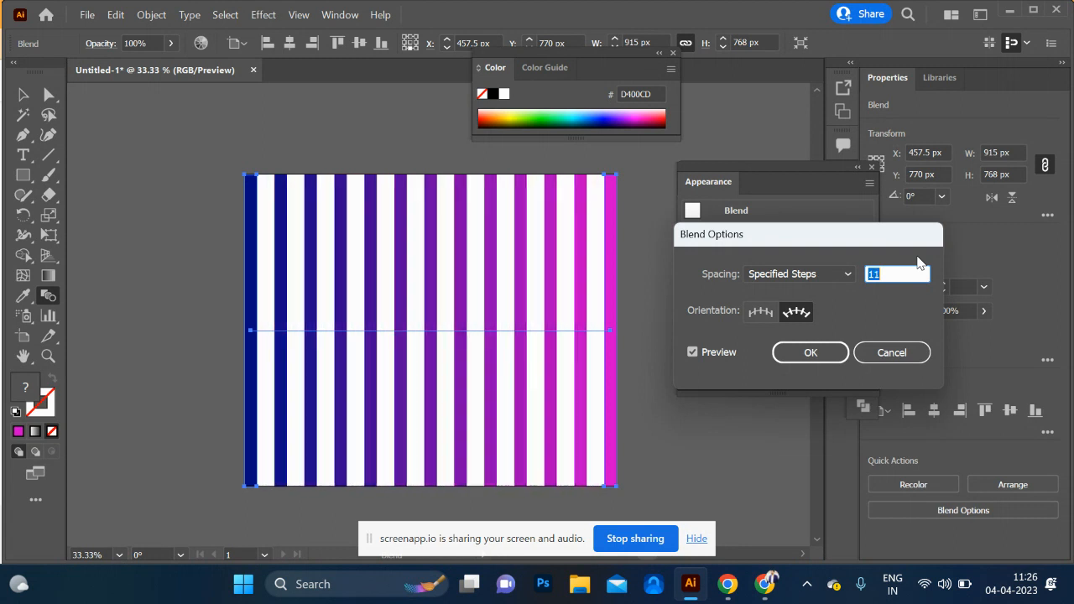
pyautogui.press('Up')
pyautogui.click(845, 351)
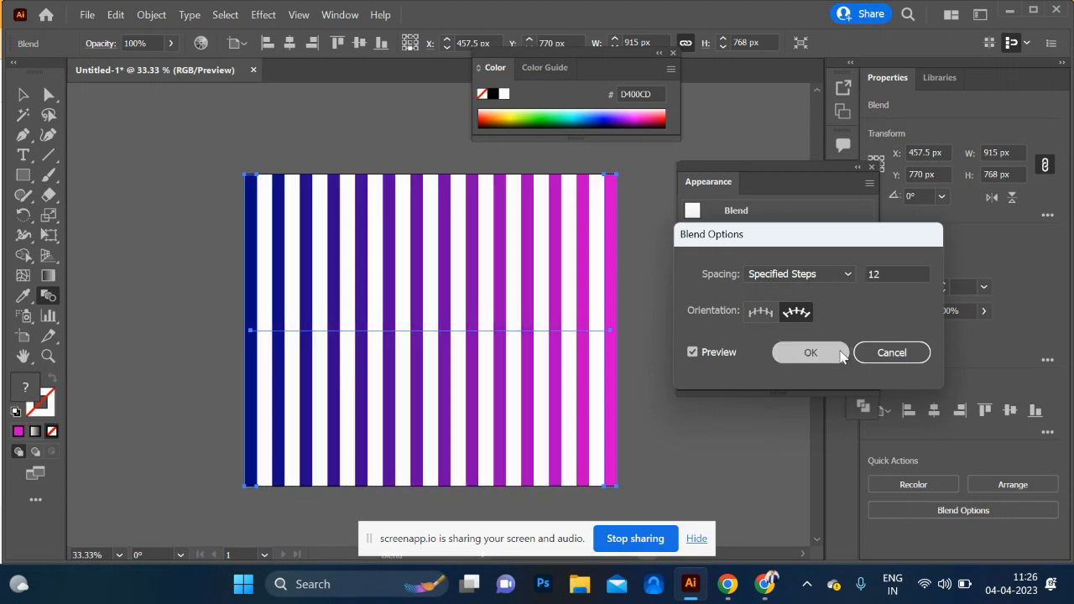
# Move the striped bar blend off the artboard into the empty area on its right
pyautogui.click(22, 95)
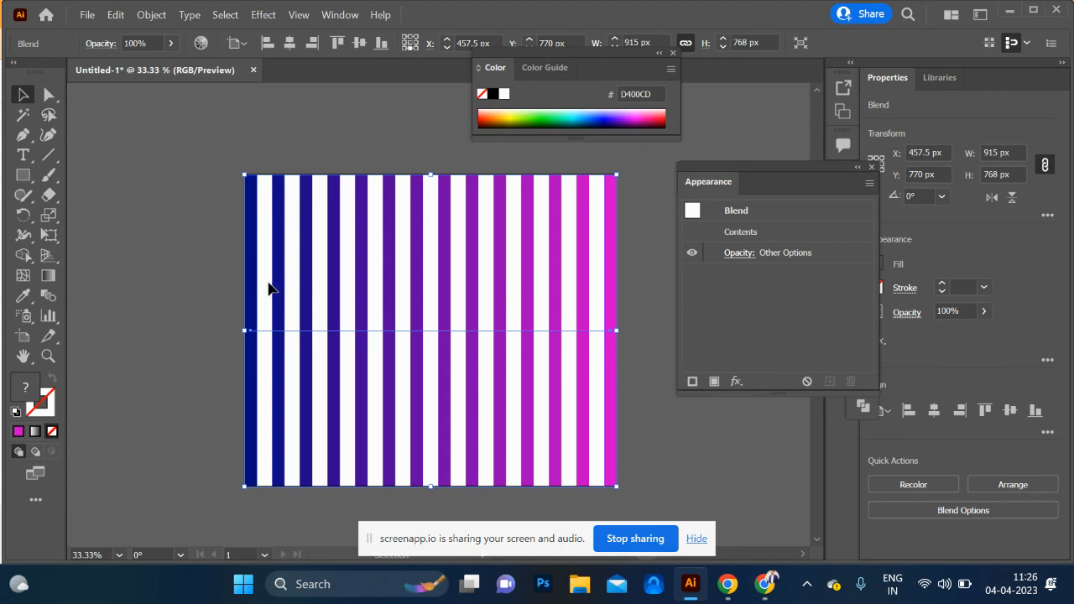
pyautogui.moveTo(283, 295); pyautogui.dragTo(650, 348)
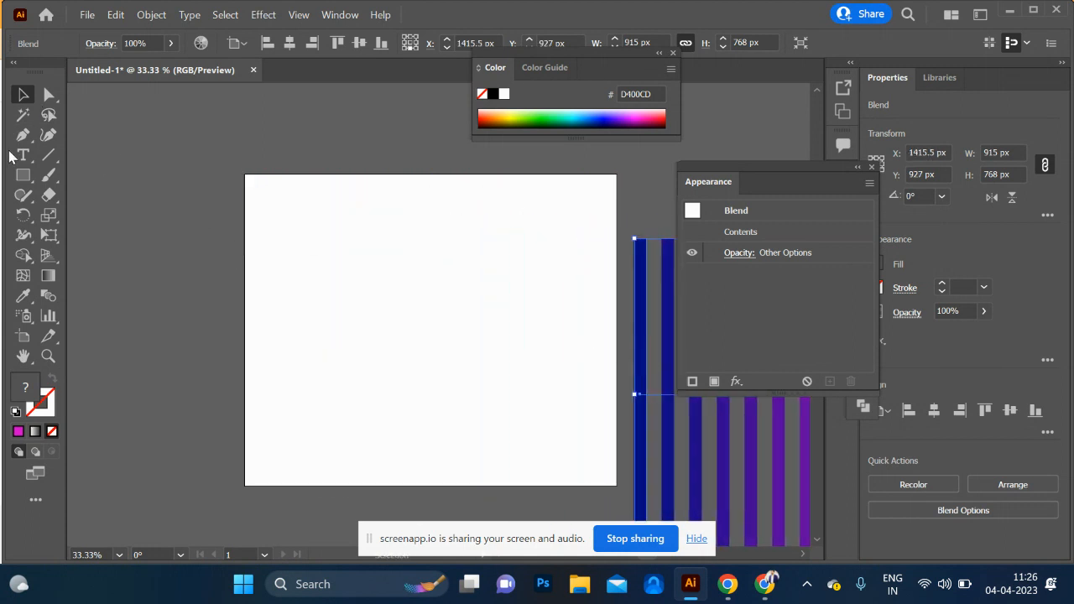
# Draw a small magenta circle about 82 px wide left of the artboard and a large magenta circle over the artboard's right half
pyautogui.click(24, 176)
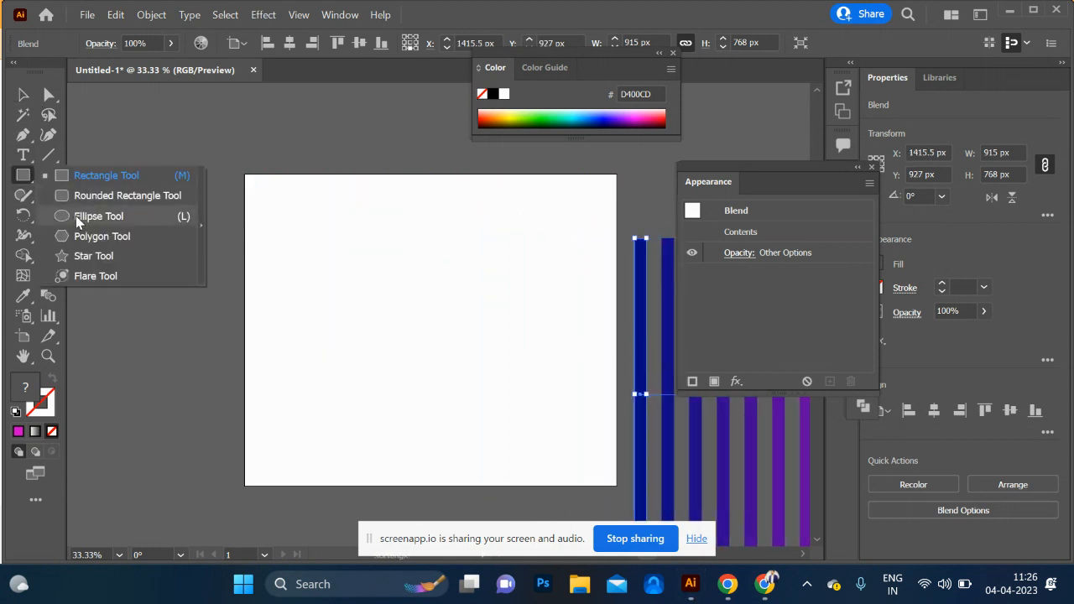
pyautogui.click(77, 221)
pyautogui.moveTo(153, 226); pyautogui.dragTo(186, 256)
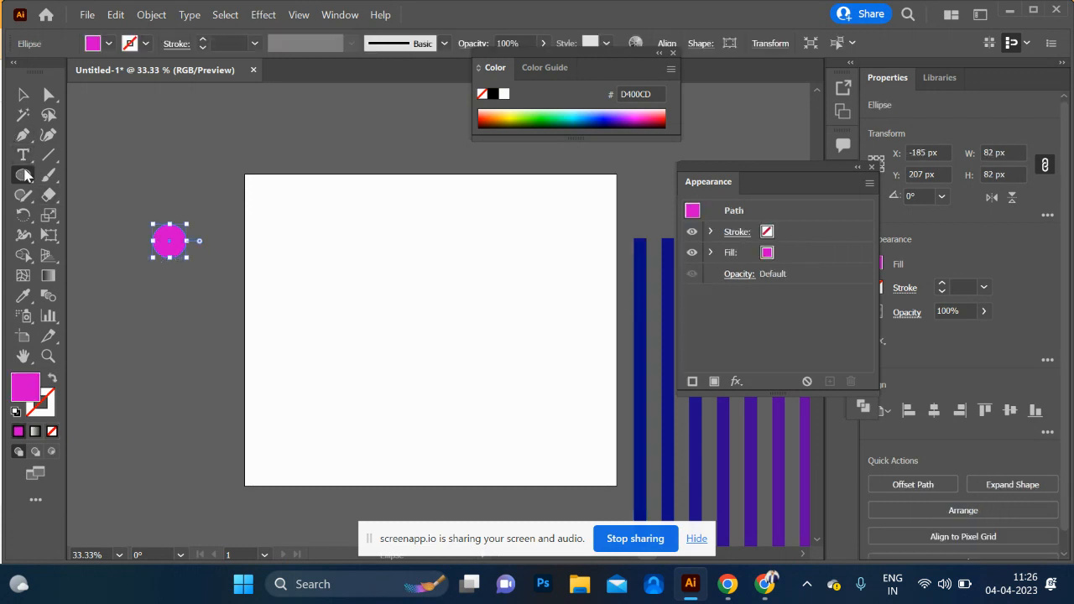
pyautogui.moveTo(379, 228); pyautogui.dragTo(621, 472)
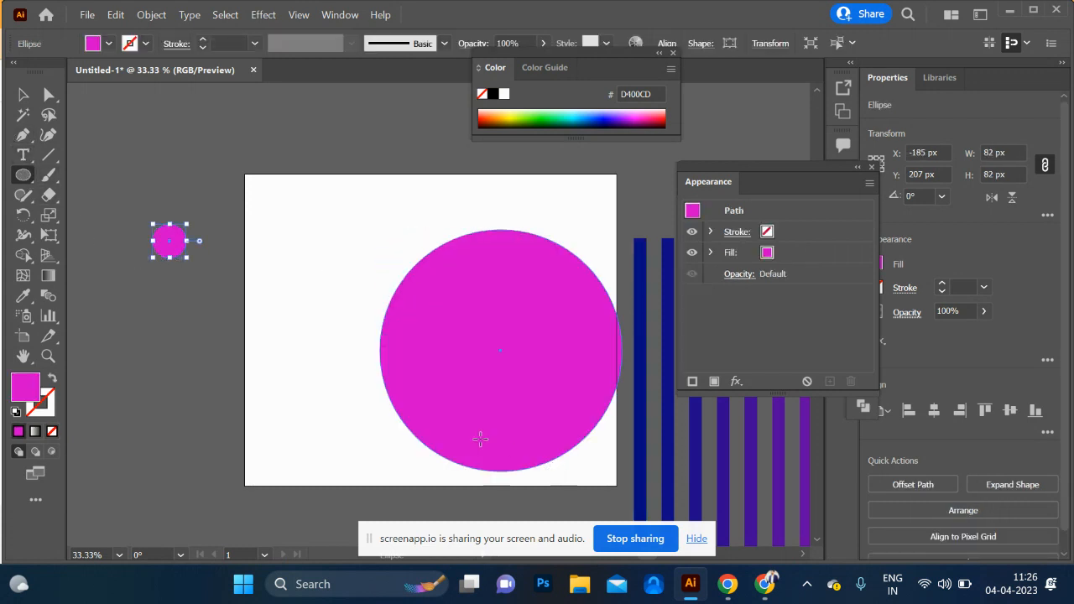
# Copy the small magenta circle straight down beside the artboard and fill the copy with pale yellow #FFE27F
pyautogui.click(23, 95)
pyautogui.moveTo(169, 241); pyautogui.dragTo(162, 453)
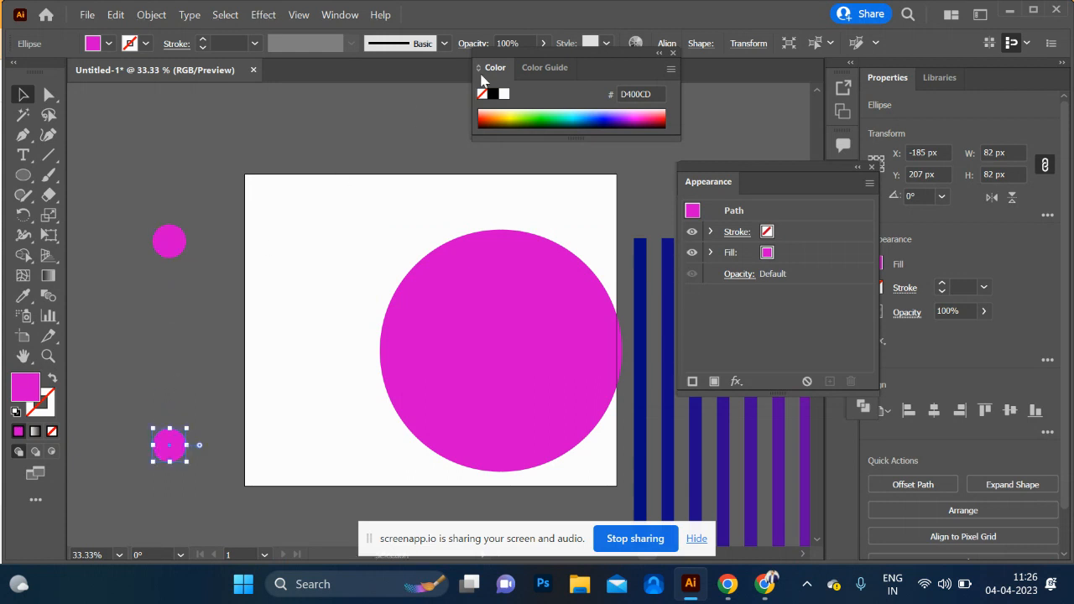
pyautogui.click(507, 109)
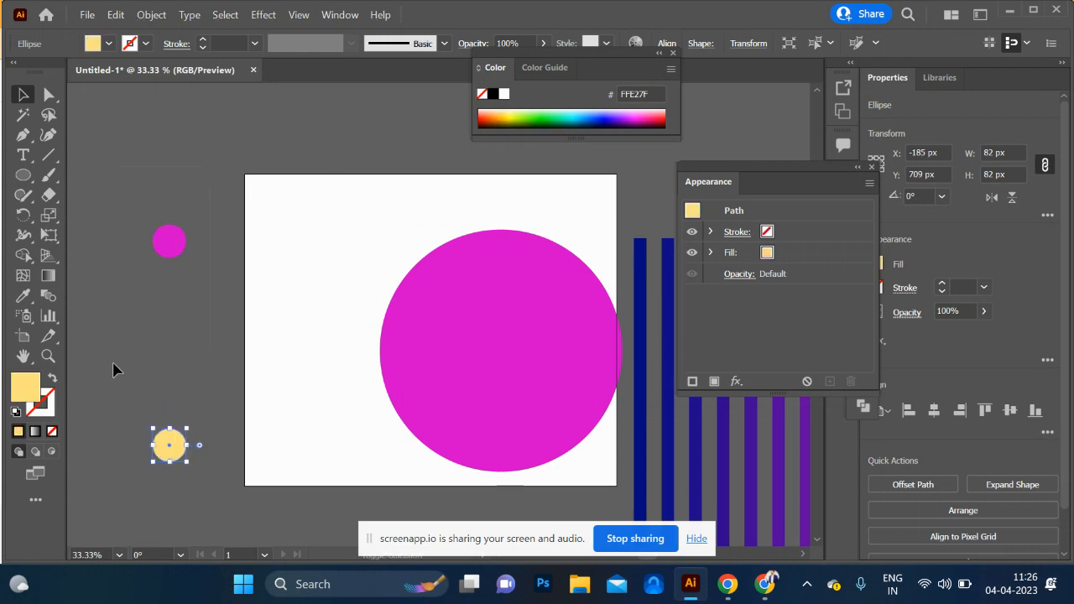
# Blend the small magenta circle with the pale yellow circle below it
pyautogui.moveTo(114, 363); pyautogui.dragTo(138, 353)
pyautogui.hotkey('ctrl', 'alt', 'b')
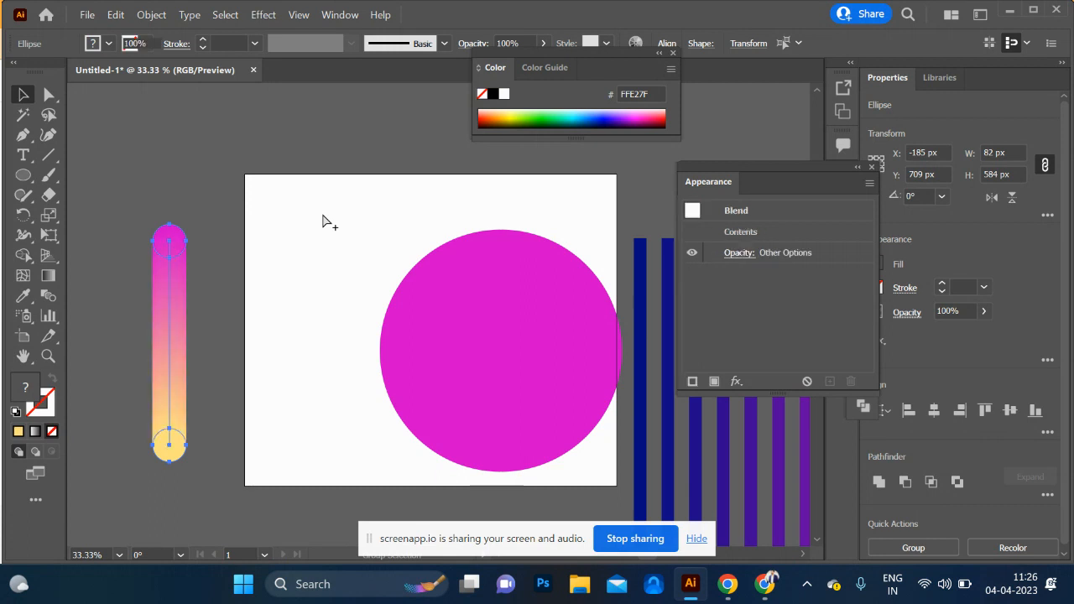
# Move the large circle to the artboard's centre, swap its fill and stroke, and make it the spine of the magenta-to-yellow blend
pyautogui.moveTo(470, 319); pyautogui.dragTo(411, 304)
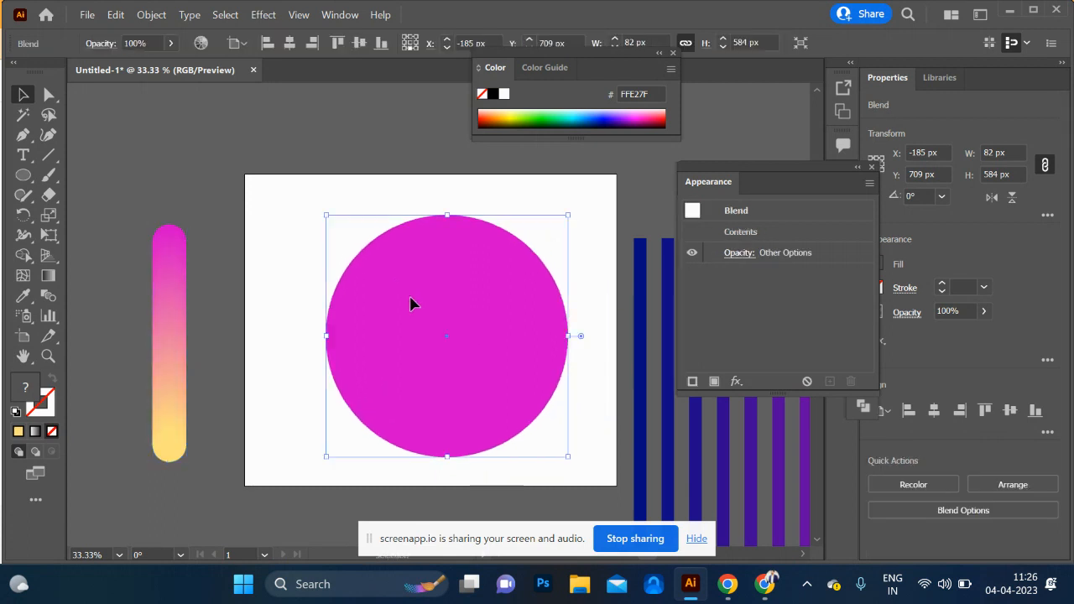
pyautogui.click(53, 379)
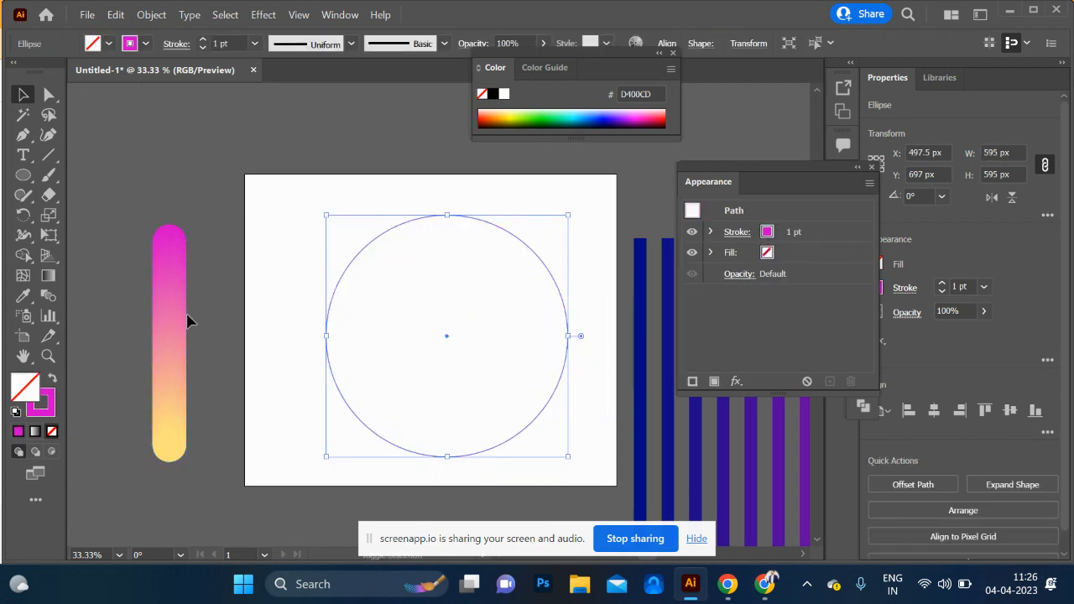
pyautogui.keyDown('shift'); pyautogui.click(183, 324); pyautogui.keyUp('shift')
pyautogui.click(151, 15)
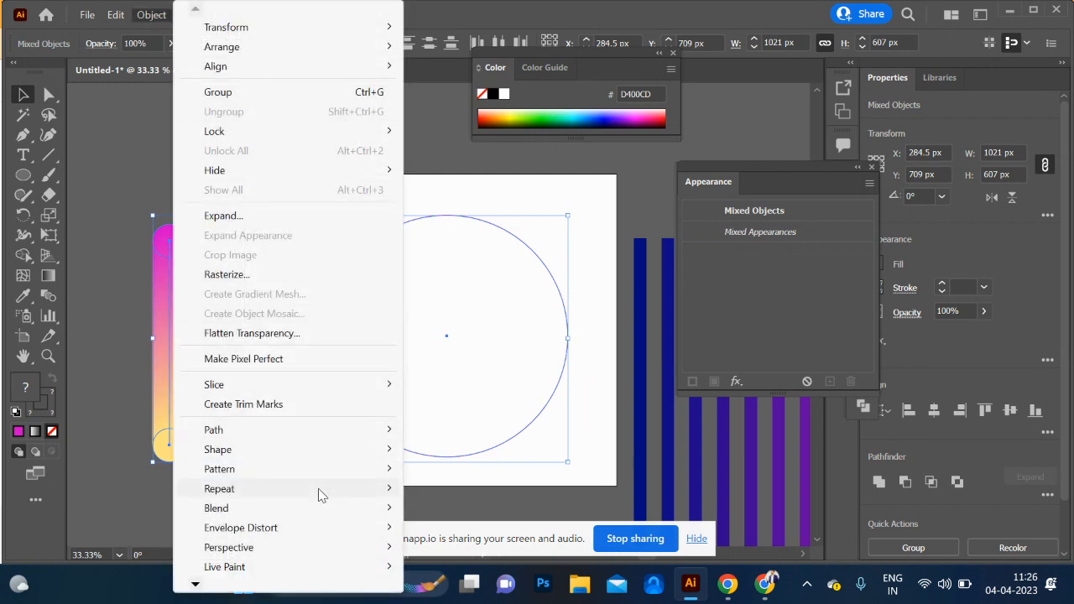
pyautogui.moveTo(327, 515)
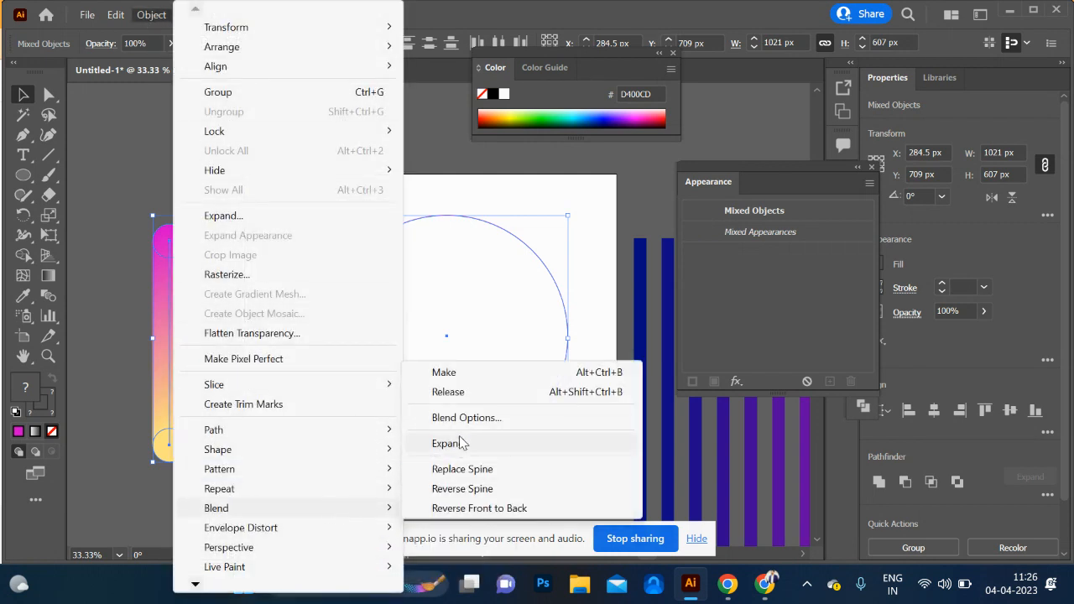
pyautogui.click(472, 474)
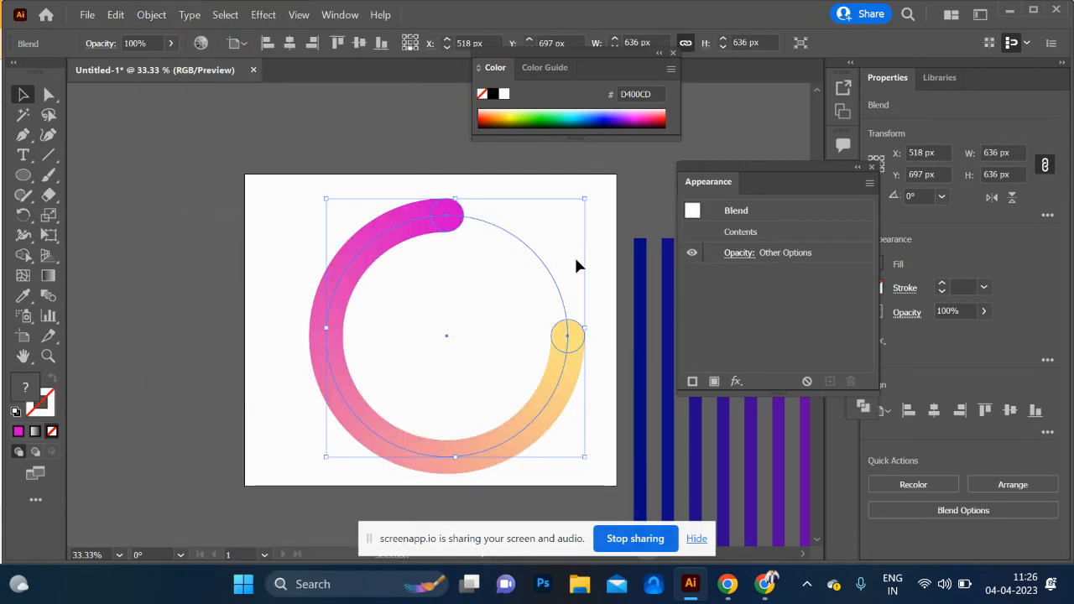
pyautogui.click(857, 168)
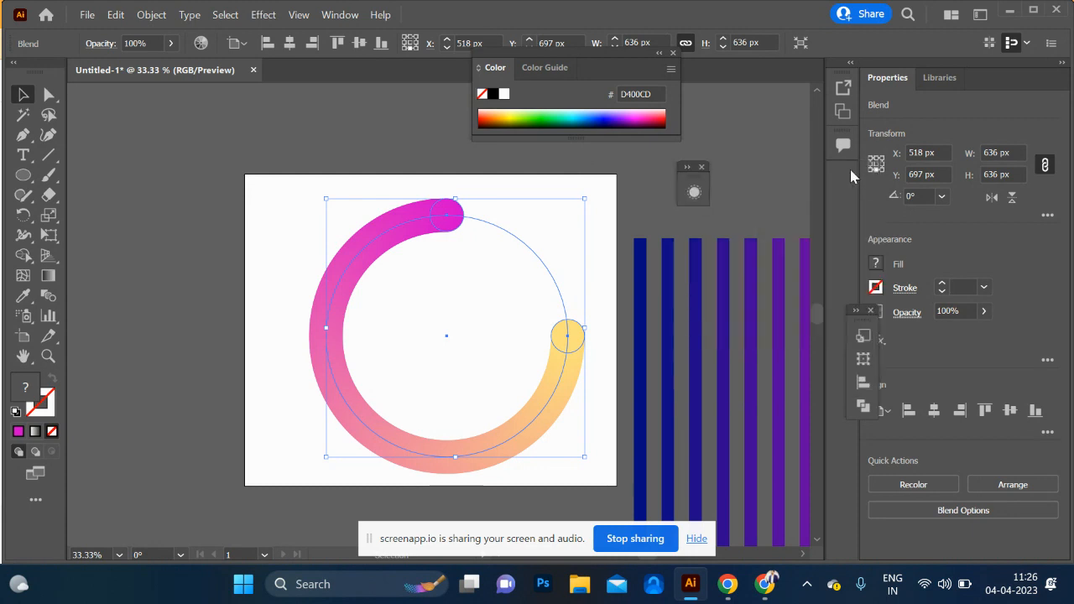
# Try the other blend orientation and Specified Steps spacing on the ring blend, and discard the changes
pyautogui.click(152, 15)
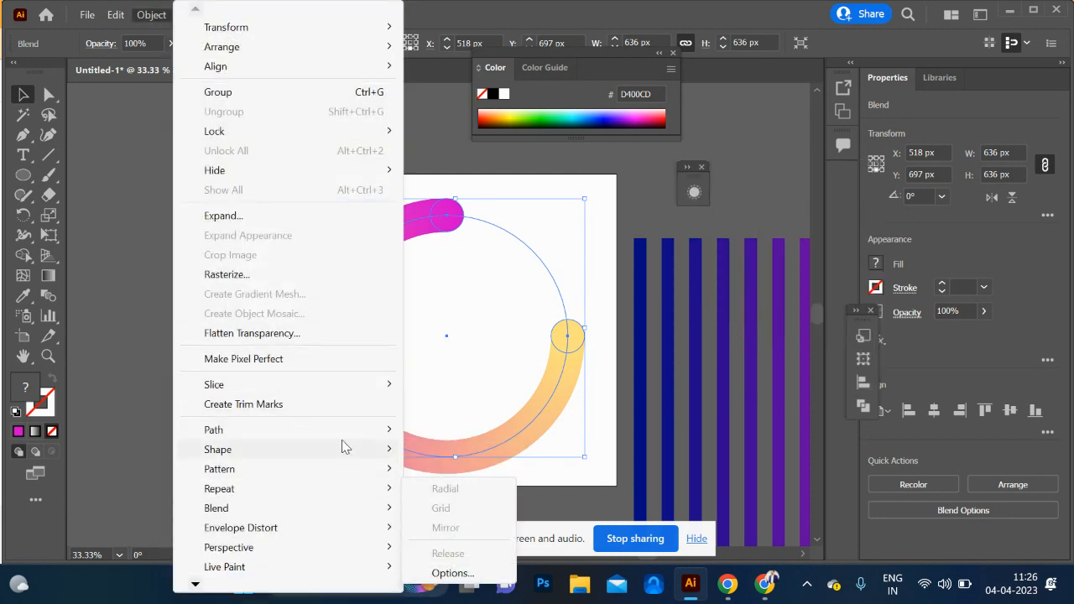
pyautogui.moveTo(344, 490)
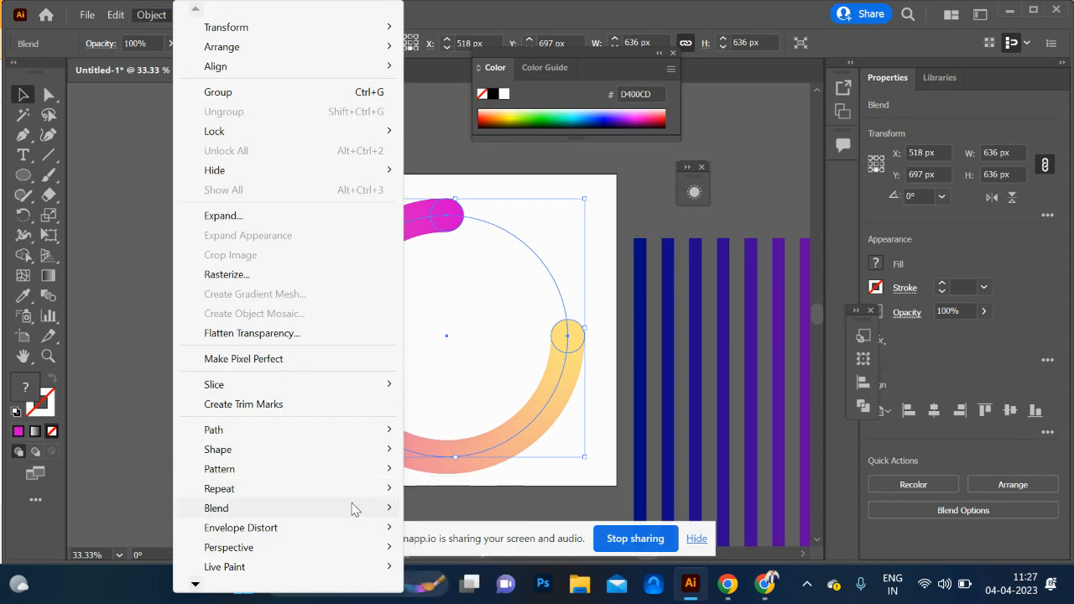
pyautogui.moveTo(355, 508)
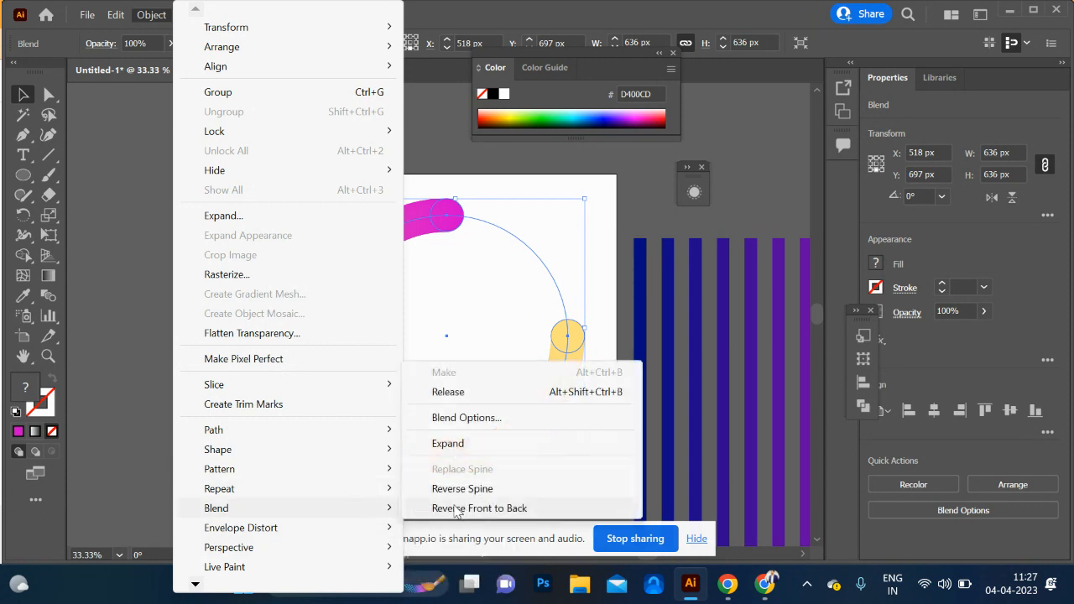
pyautogui.click(476, 418)
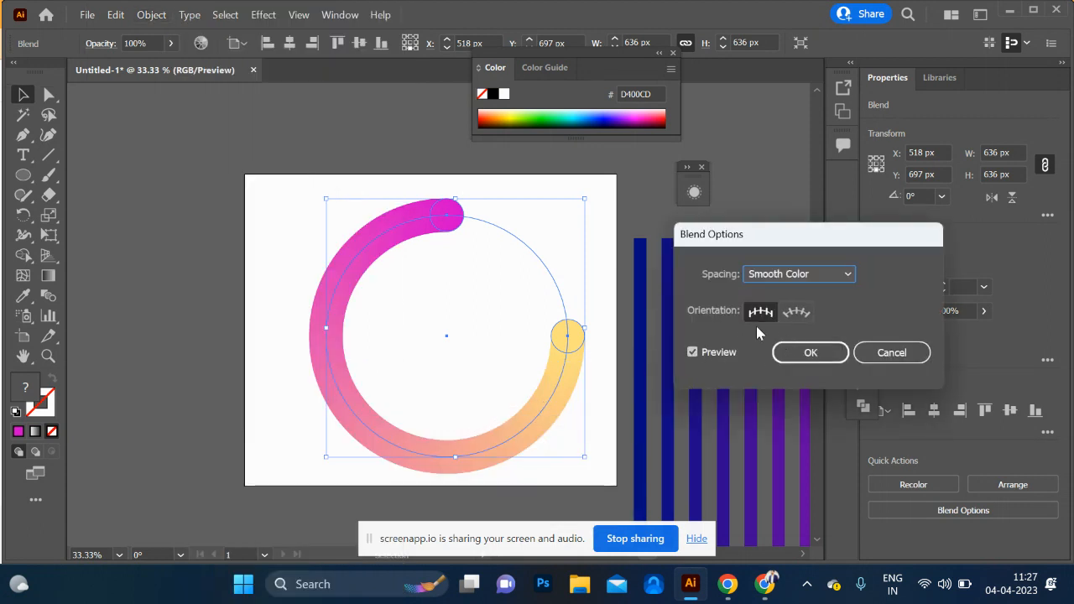
pyautogui.click(792, 323)
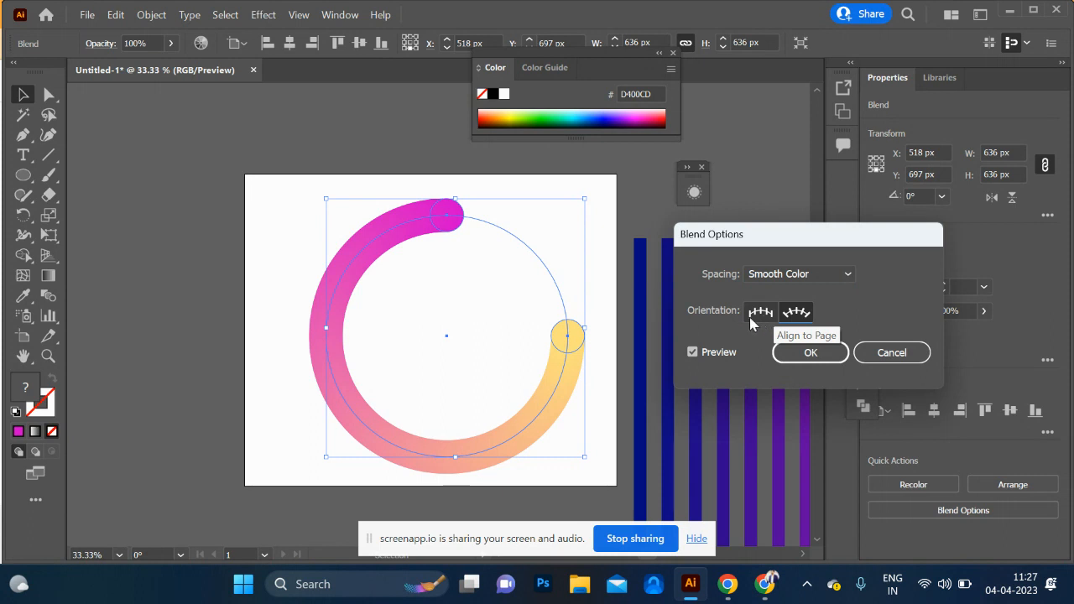
pyautogui.click(765, 317)
pyautogui.click(765, 318)
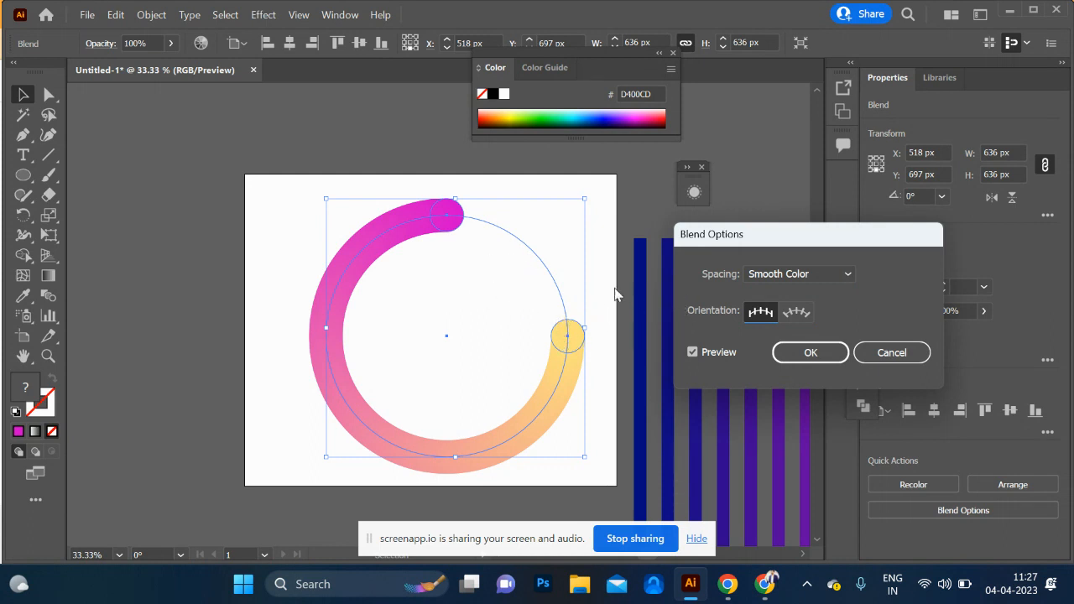
pyautogui.click(799, 318)
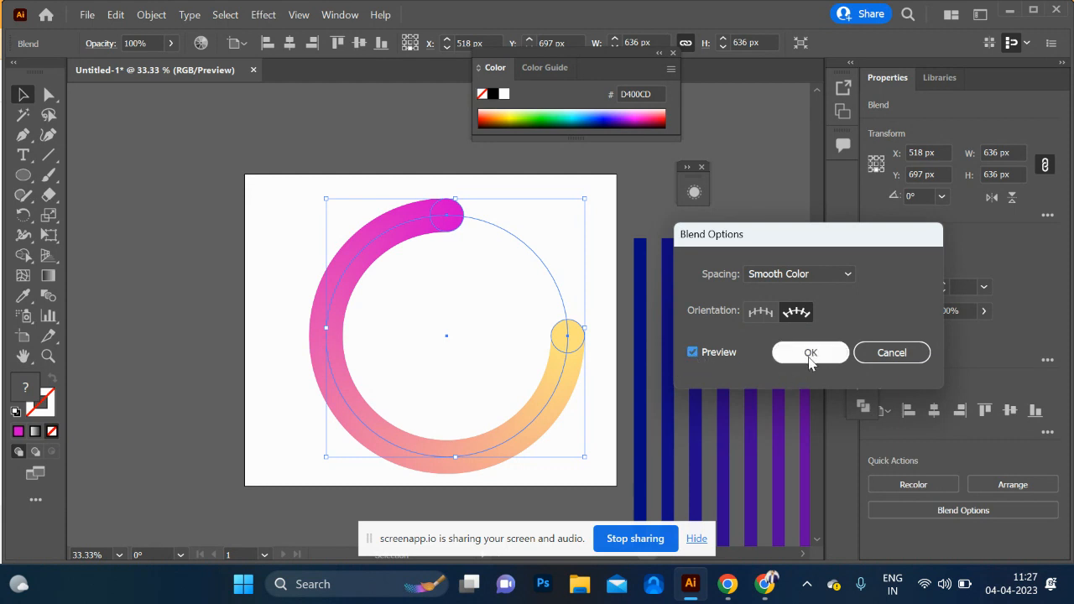
pyautogui.click(837, 273)
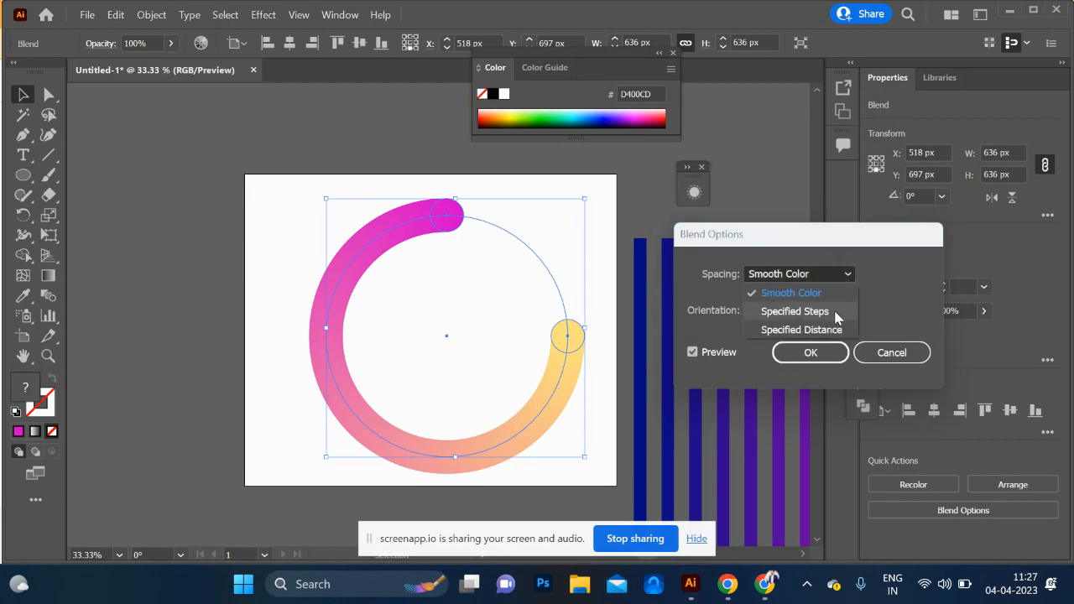
pyautogui.click(833, 309)
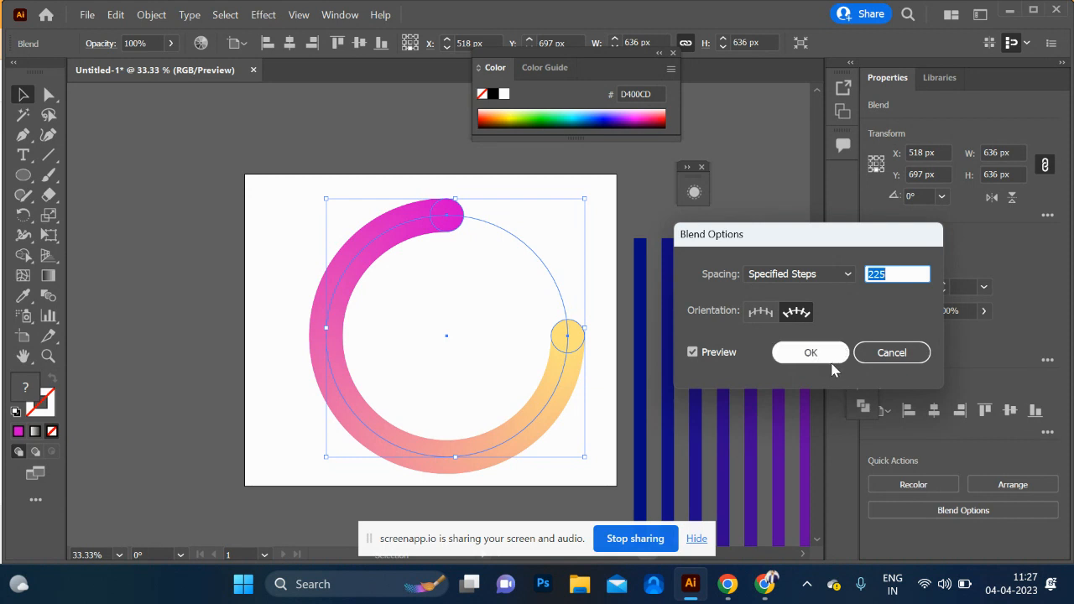
pyautogui.click(905, 356)
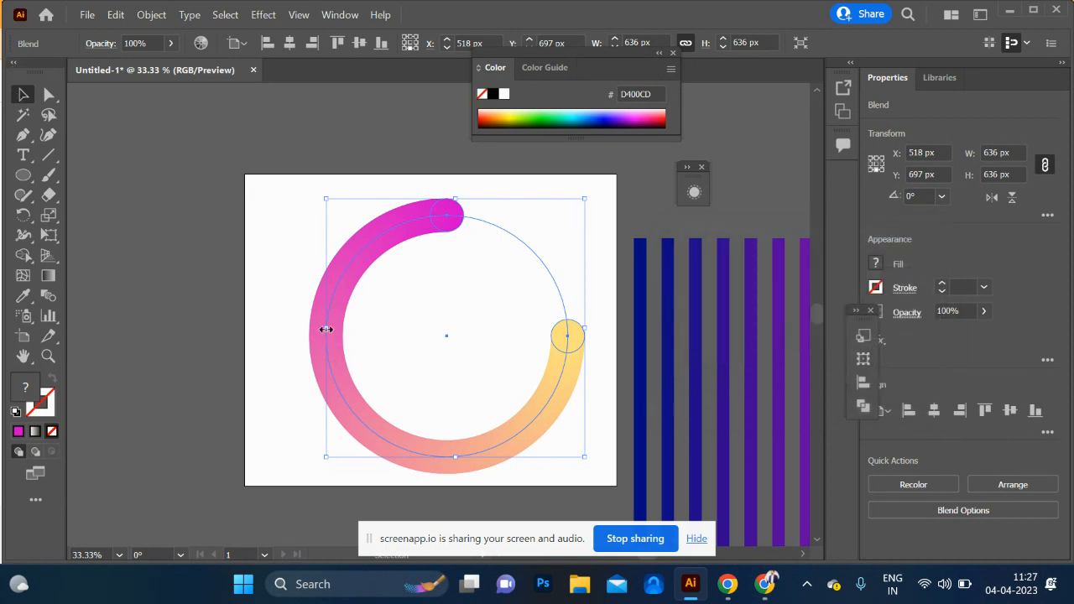
# Delete the ring blend and draw a quarter arc about 386 px wide and high with a magenta stroke and no fill
pyautogui.press('Delete')
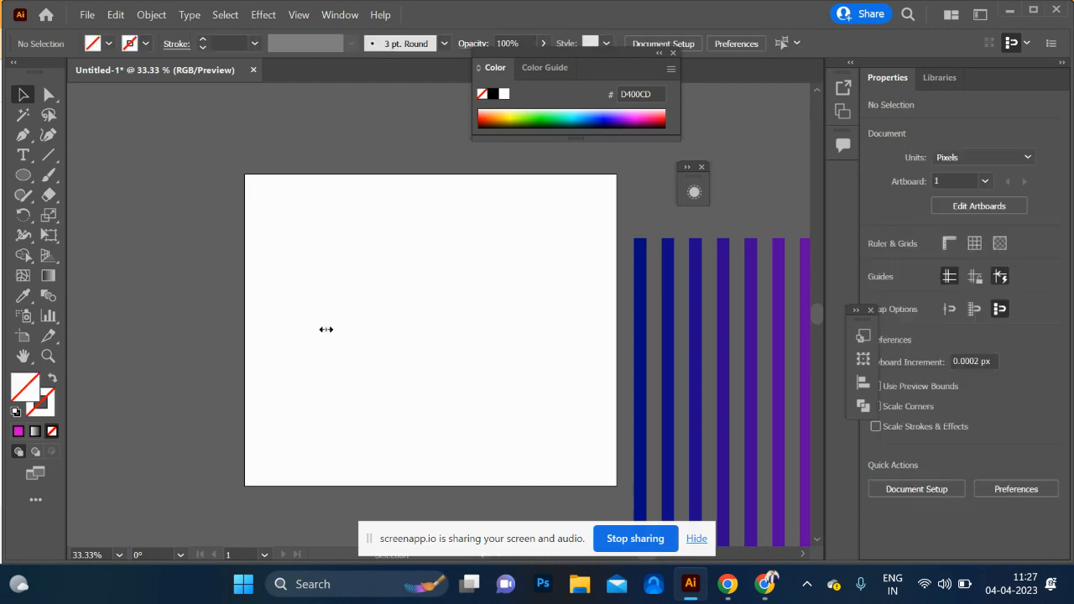
pyautogui.click(48, 154)
pyautogui.rightClick(52, 160)
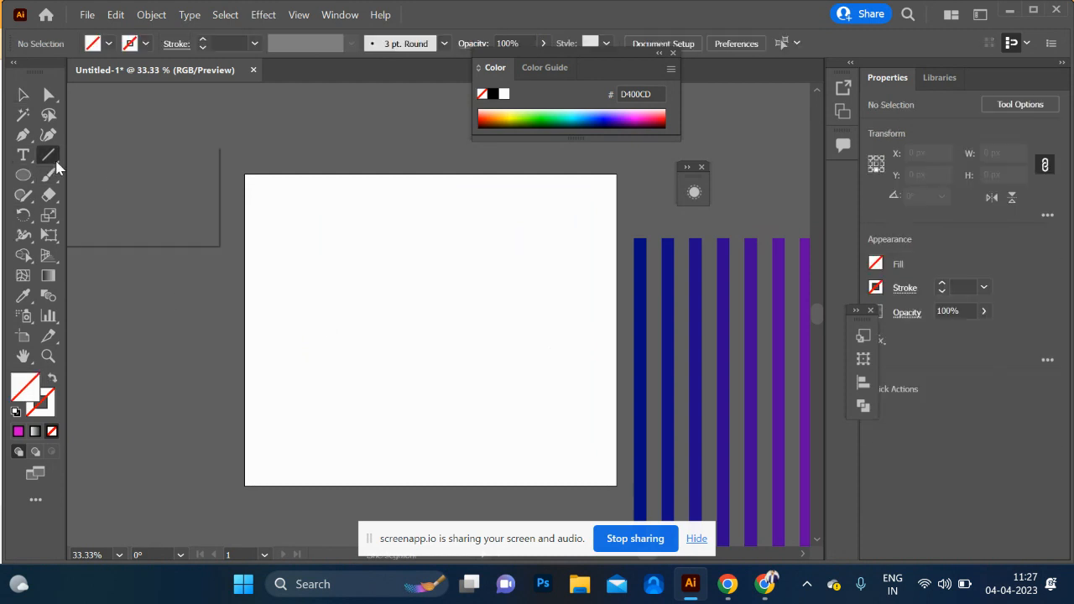
pyautogui.click(111, 183)
pyautogui.moveTo(307, 391); pyautogui.dragTo(151, 237)
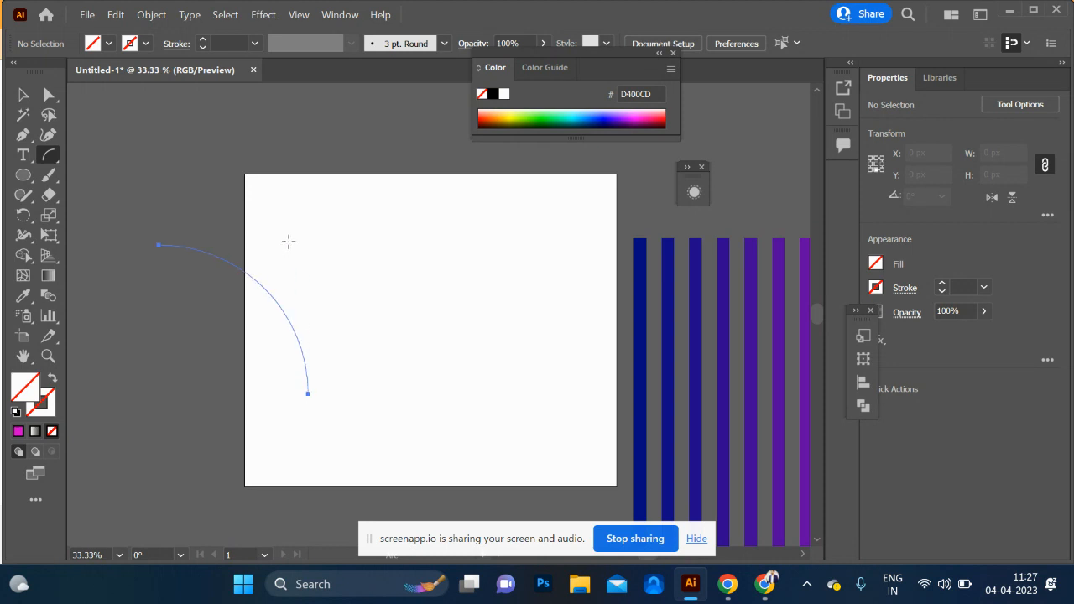
pyautogui.click(47, 415)
pyautogui.click(18, 432)
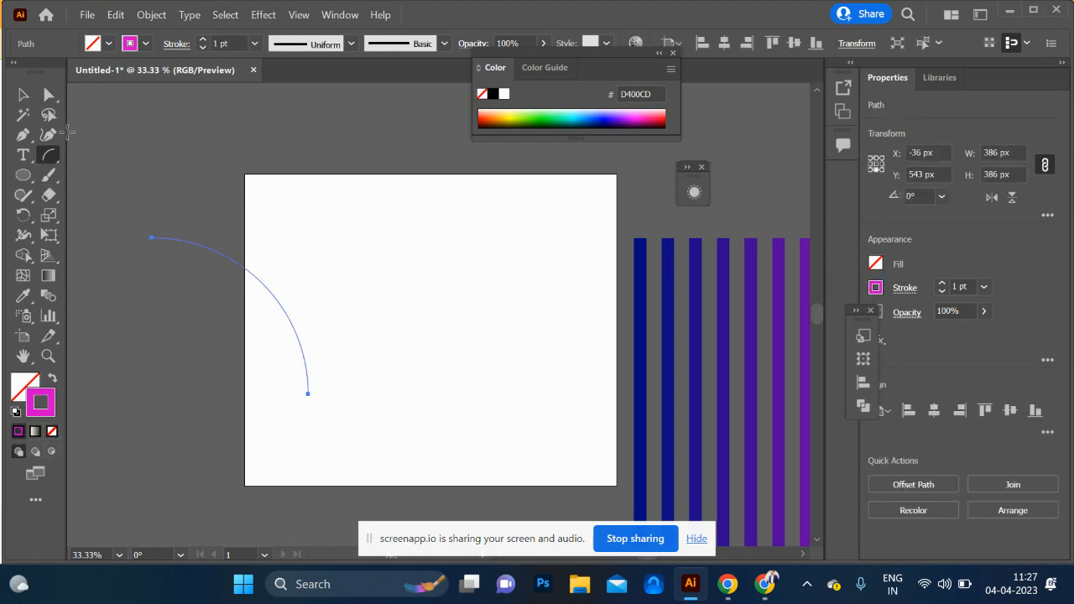
# Rotate the arc 45° clockwise so it bulges to the right, and move it to the middle of the artboard
pyautogui.click(23, 95)
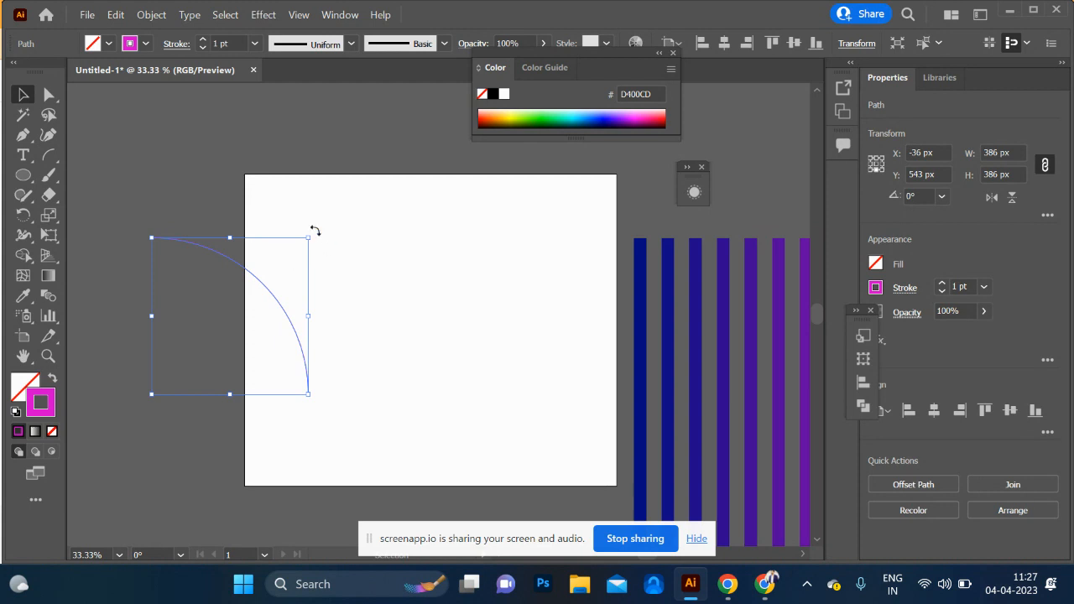
pyautogui.moveTo(314, 231); pyautogui.dragTo(350, 296)
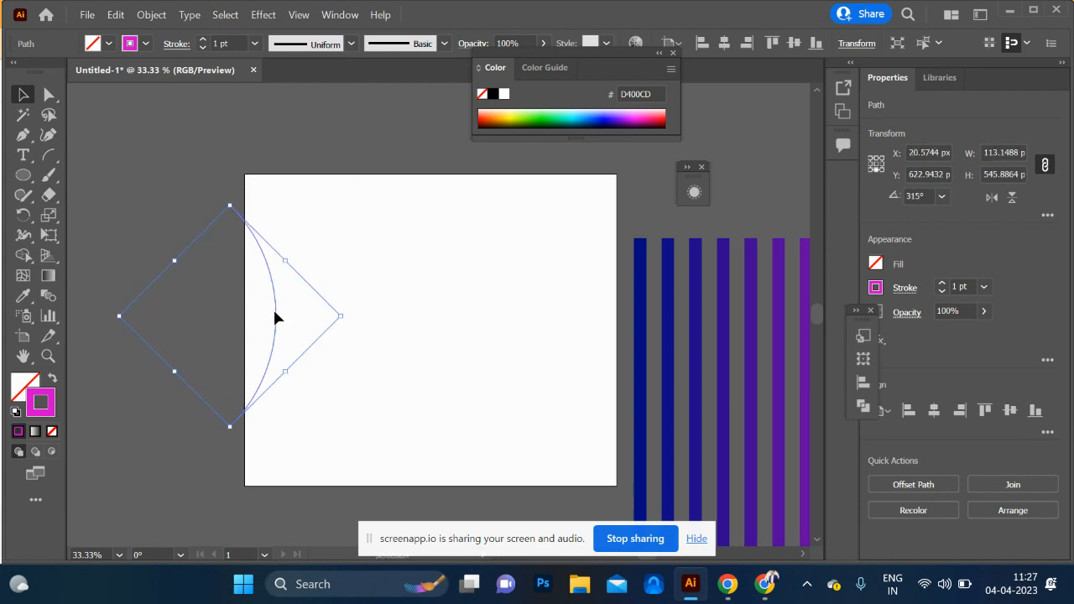
pyautogui.moveTo(278, 312); pyautogui.dragTo(486, 323)
# Reflect a copy of the arc left to right and shift it left until both arcs' ends meet in a leaf shape
pyautogui.rightClick(486, 325)
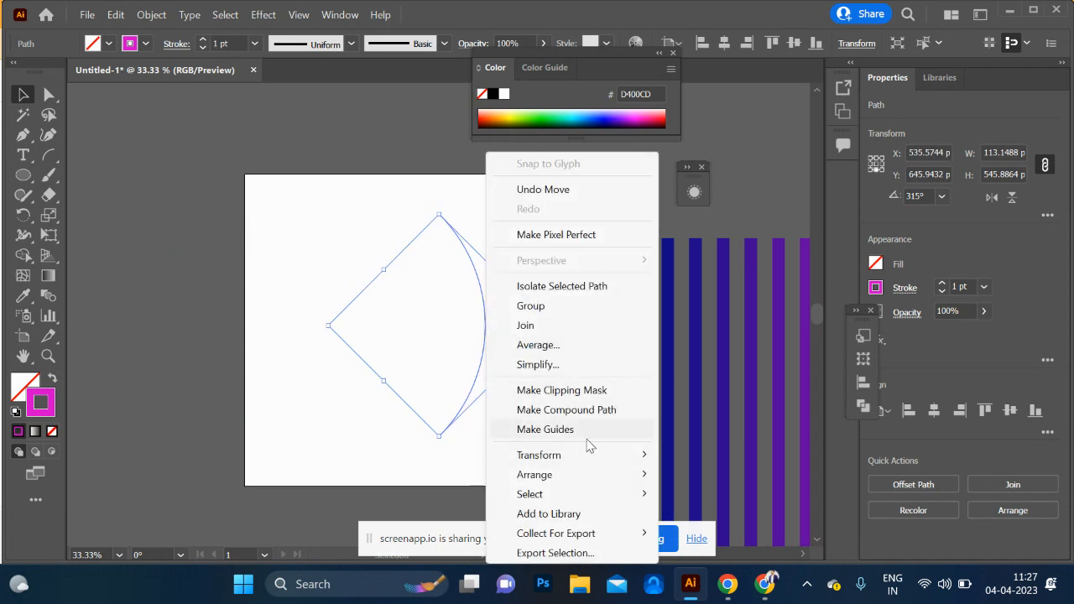
pyautogui.moveTo(618, 453)
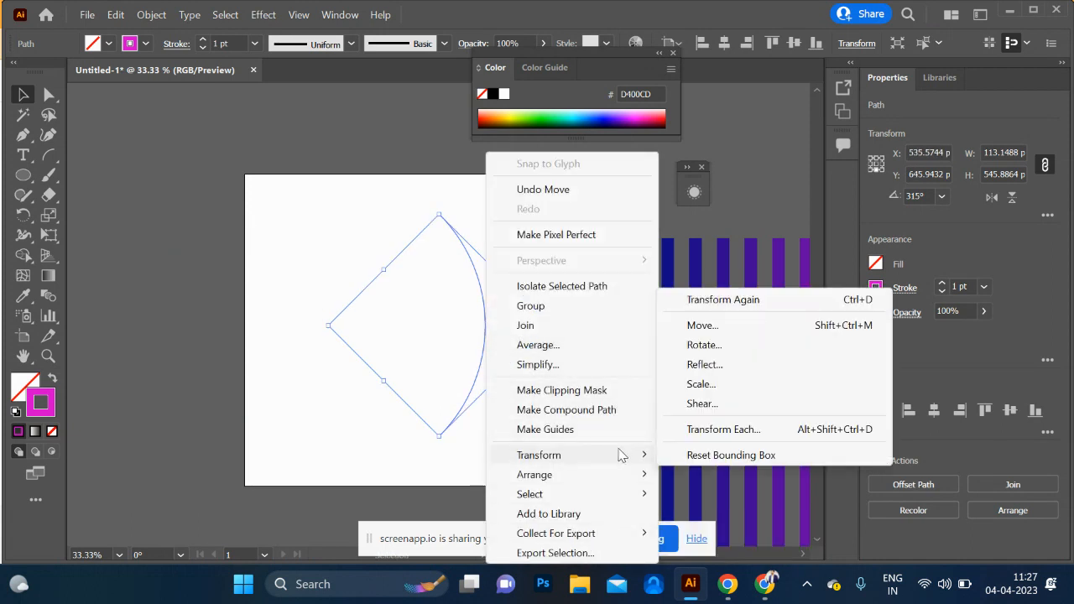
pyautogui.click(752, 369)
pyautogui.click(861, 408)
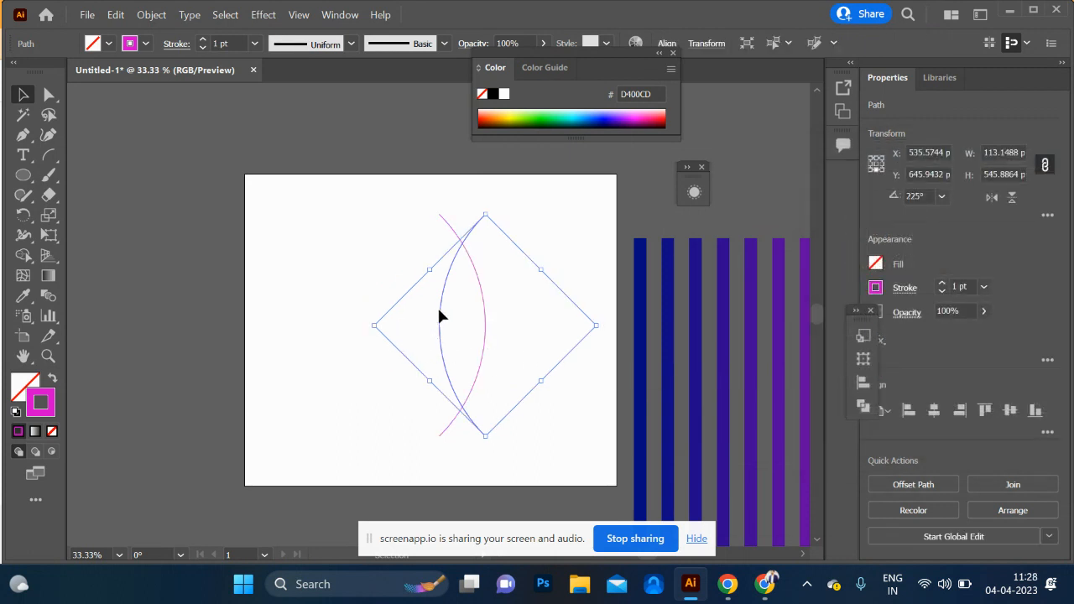
pyautogui.moveTo(442, 317); pyautogui.dragTo(394, 312)
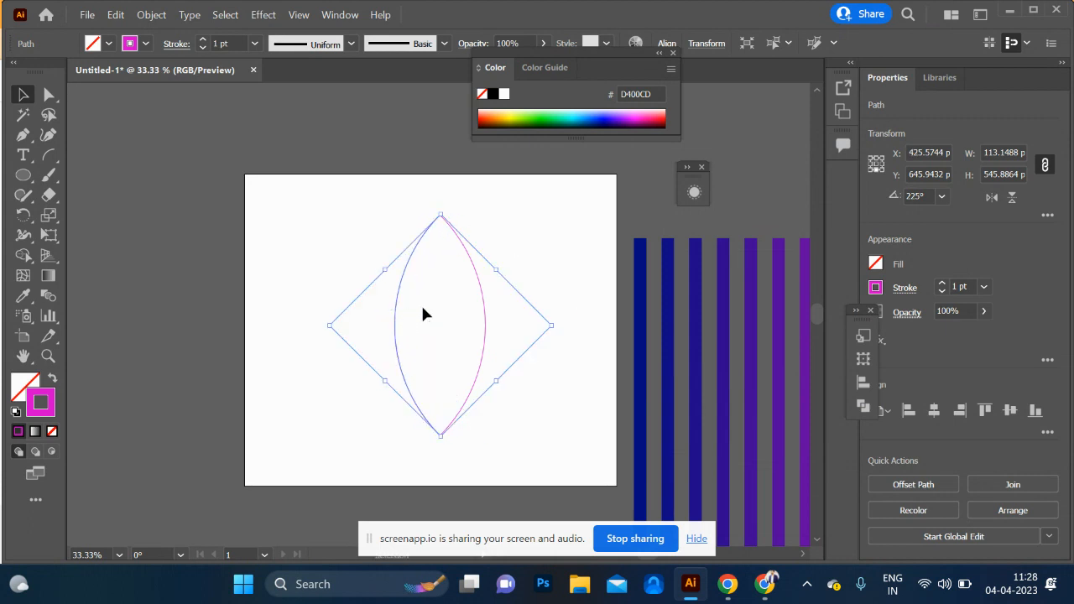
# Set the left arc's stroke to blue #0200FF and blend it with the magenta arc
pyautogui.click(493, 313)
pyautogui.moveTo(359, 272); pyautogui.dragTo(439, 314)
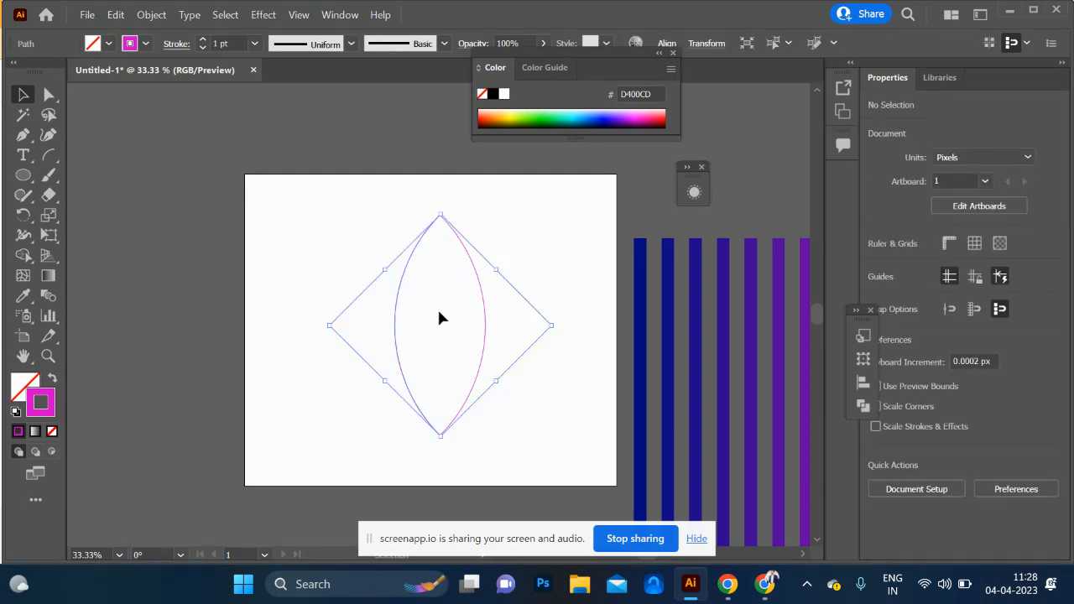
pyautogui.click(608, 114)
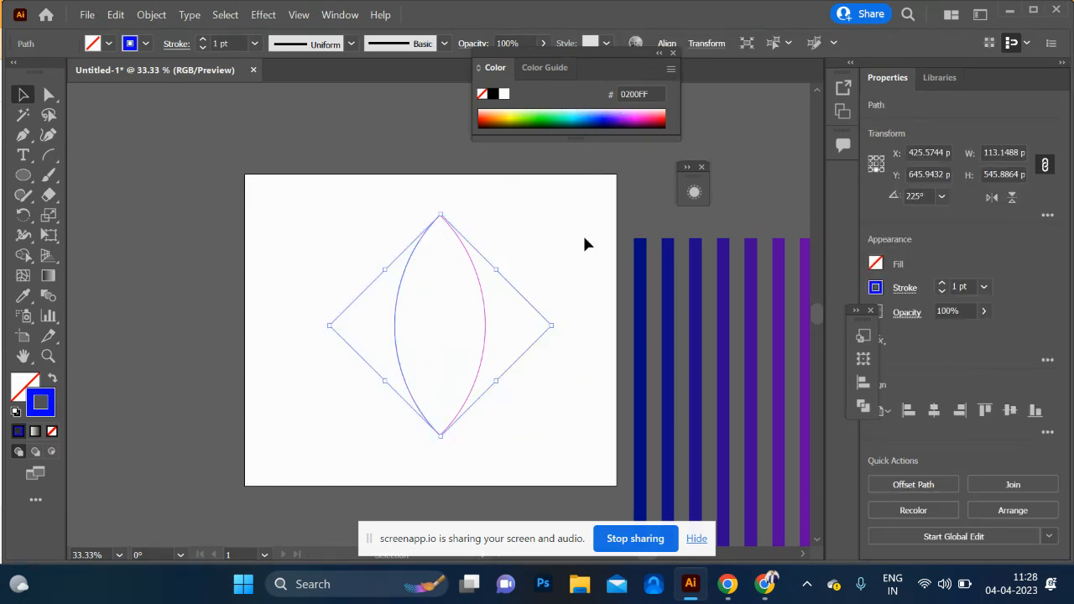
pyautogui.moveTo(540, 202)
pyautogui.mouseDown()
pyautogui.moveTo(542, 233)
pyautogui.moveTo(388, 394)
pyautogui.mouseUp()
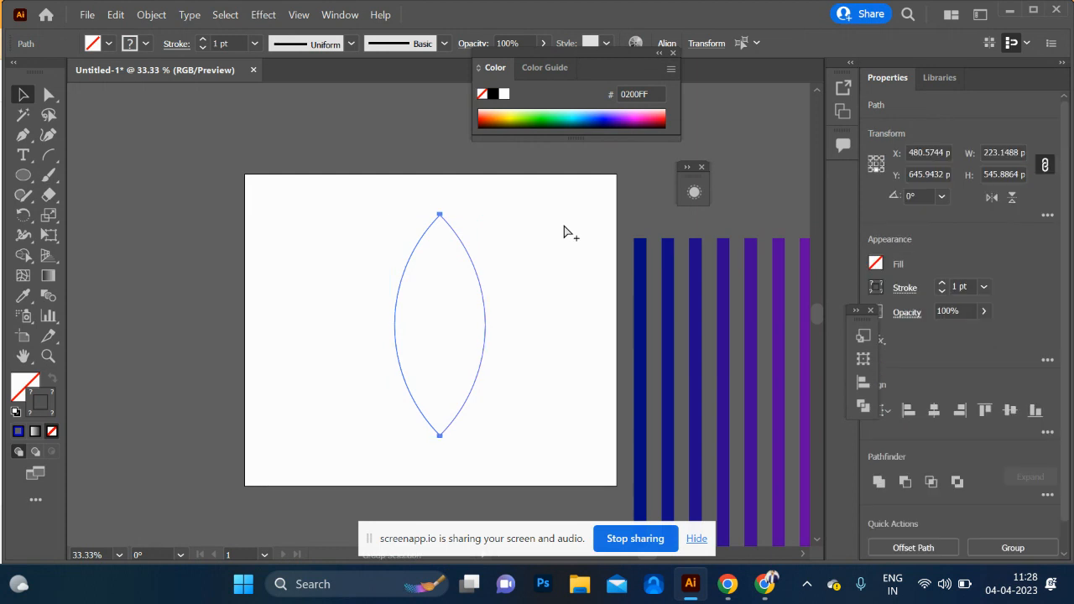
pyautogui.hotkey('ctrl', 'alt', 'b')
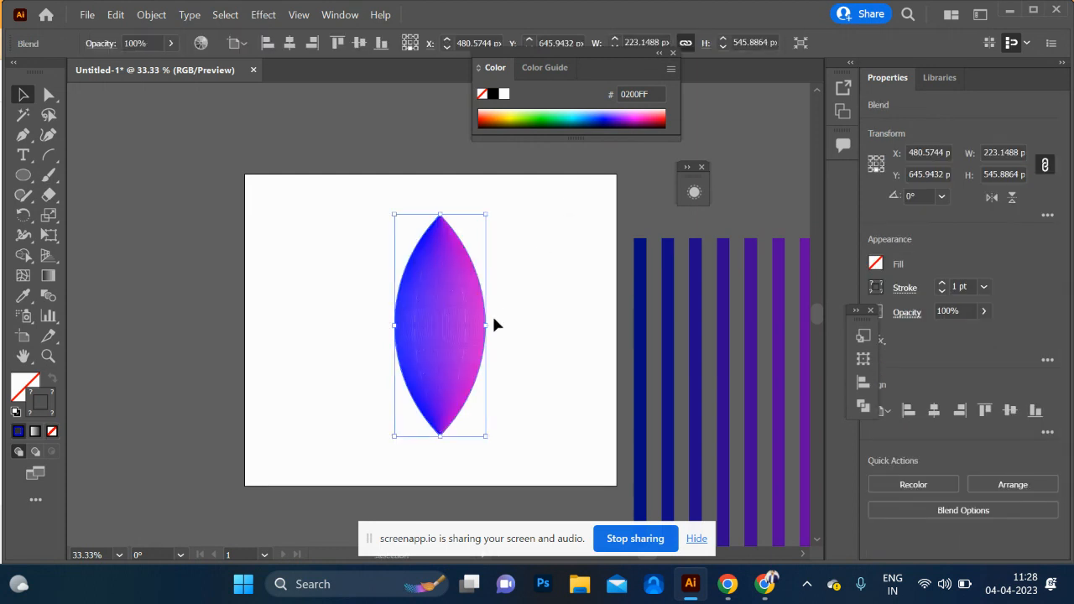
# Move the leaf-shaped blend up and slightly left to the artboard's upper edge, undoing the last move
pyautogui.moveTo(403, 303); pyautogui.dragTo(278, 226)
pyautogui.click(439, 295)
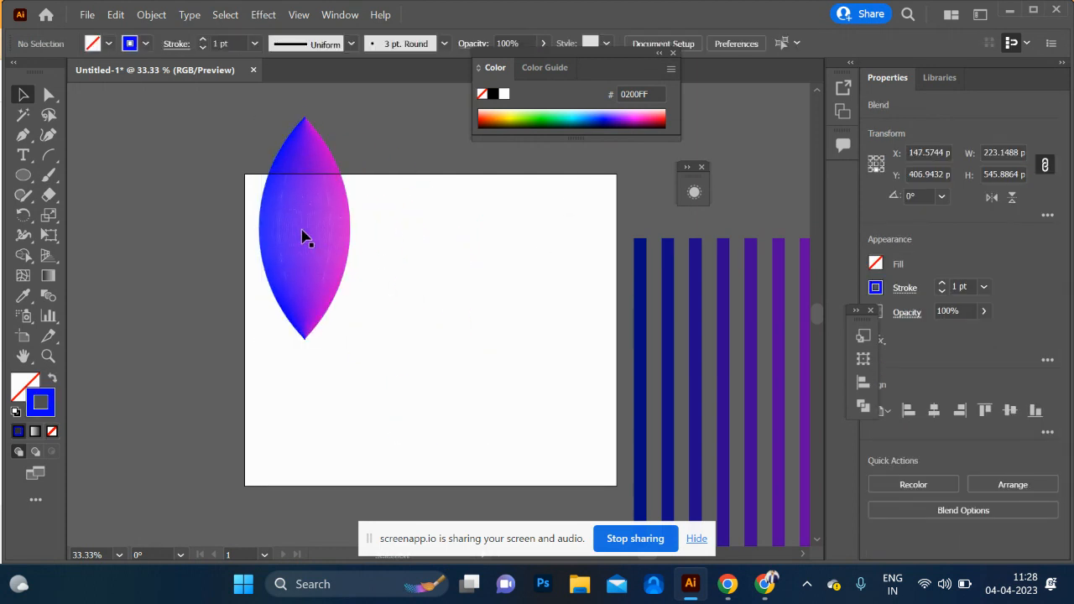
pyautogui.hotkey('ctrl', 'z')
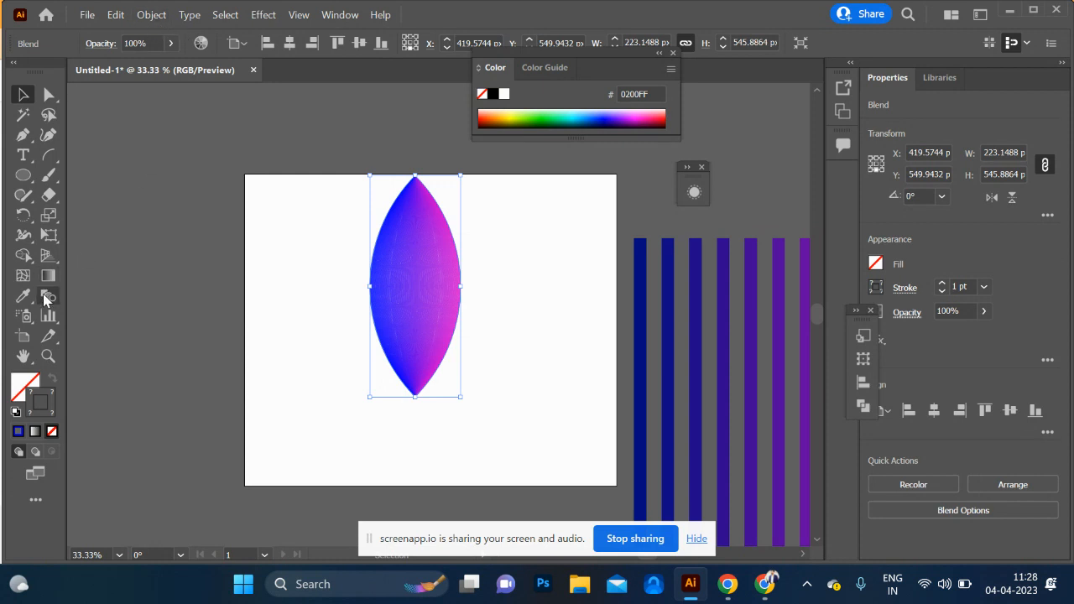
# Set the leaf-shaped blend's spacing to Specified Steps with 20 steps
pyautogui.doubleClick(47, 297)
pyautogui.click(848, 276)
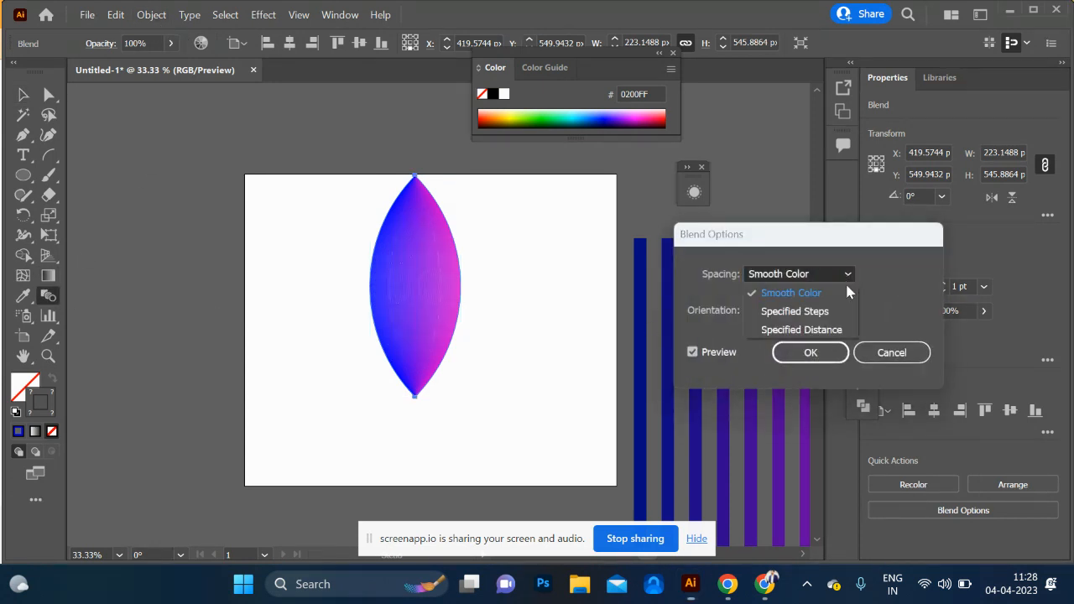
pyautogui.click(844, 283)
pyautogui.click(829, 280)
pyautogui.click(795, 311)
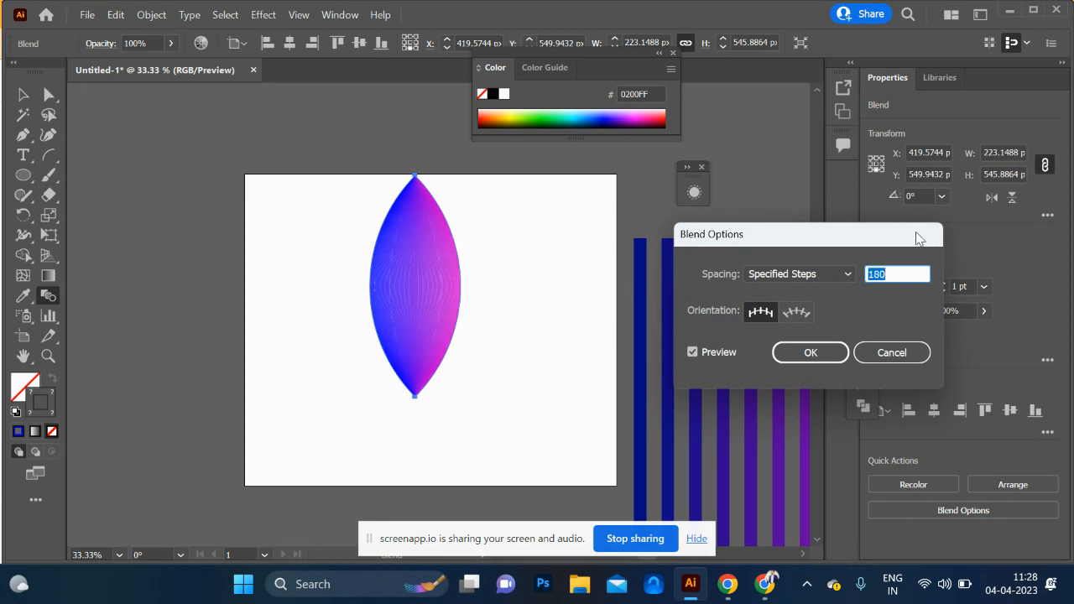
pyautogui.hotkey('shift', 'Down')
pyautogui.hotkey('shift', 'Down')
pyautogui.hotkey('shift', 'Down')
pyautogui.hotkey('shift', 'Down')
pyautogui.hotkey('shift', 'Down')
pyautogui.hotkey('shift', 'Down')
pyautogui.hotkey('shift', 'Down')
pyautogui.hotkey('shift', 'Down')
pyautogui.hotkey('shift', 'Down')
pyautogui.hotkey('shift', 'Down')
pyautogui.hotkey('shift', 'Down')
pyautogui.hotkey('shift', 'Down')
pyautogui.hotkey('shift', 'Down')
pyautogui.hotkey('shift', 'Down')
pyautogui.hotkey('shift', 'Down')
pyautogui.hotkey('shift', 'Down')
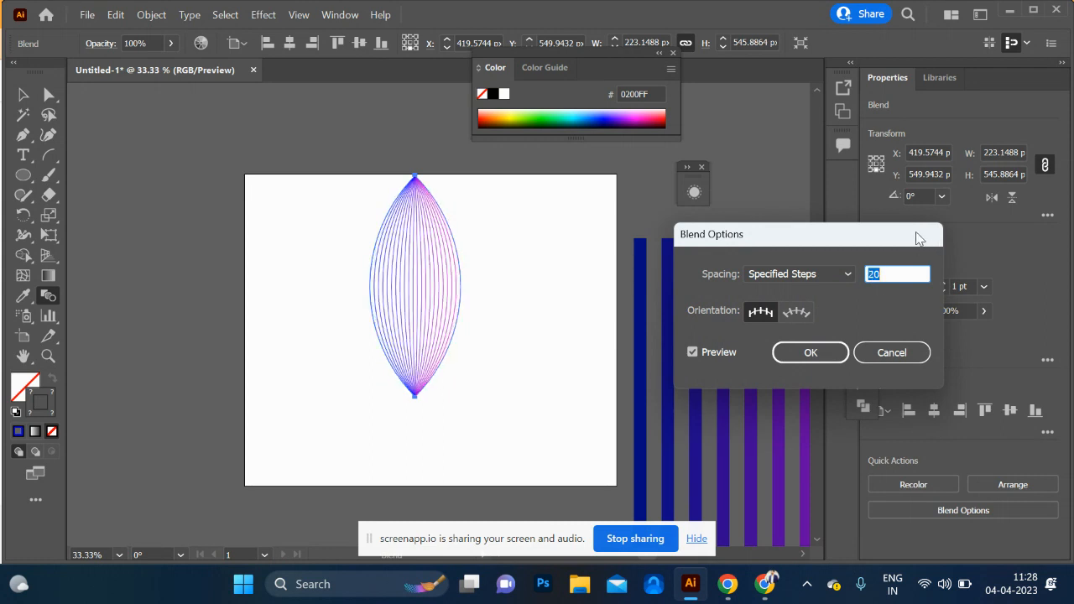
pyautogui.hotkey('shift', 'Down')
pyautogui.hotkey('shift', 'Up')
pyautogui.click(815, 359)
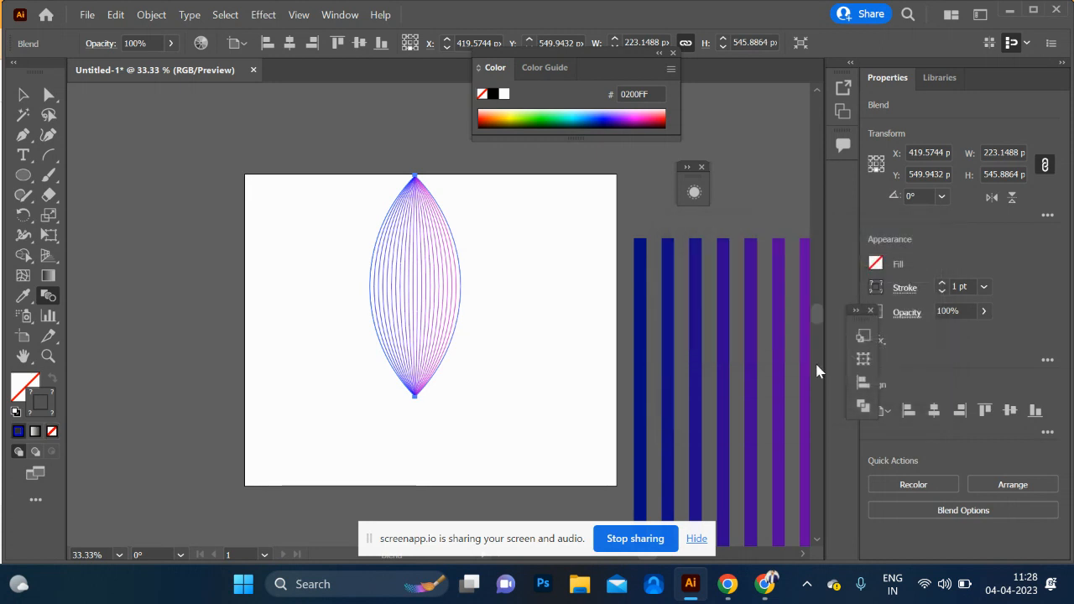
# Rotate a copy of the leaf-shaped blend by 20° around its bottom tip
pyautogui.click(24, 95)
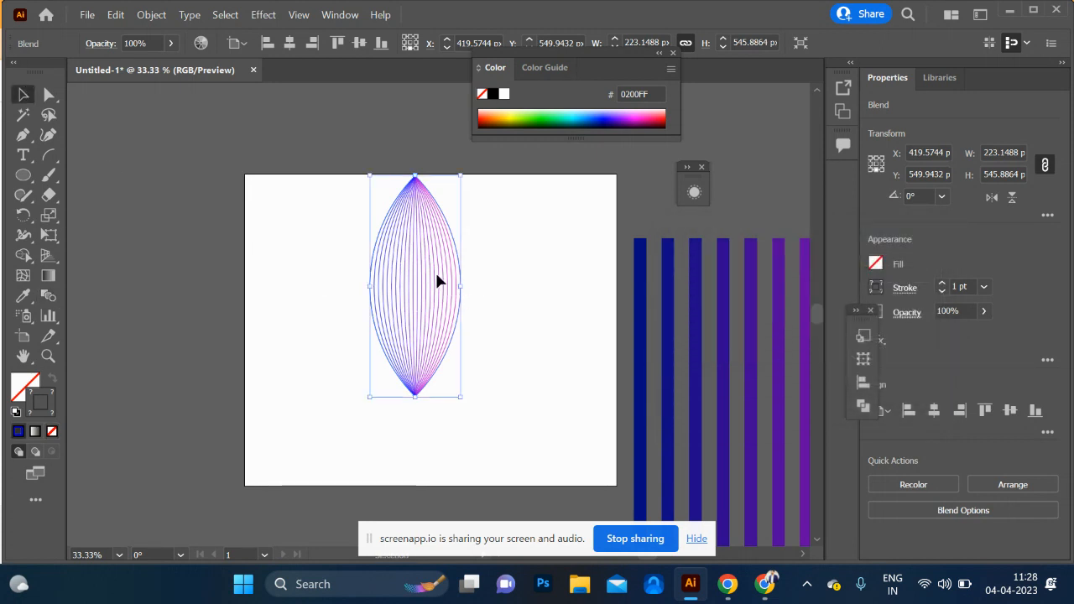
pyautogui.press('r')
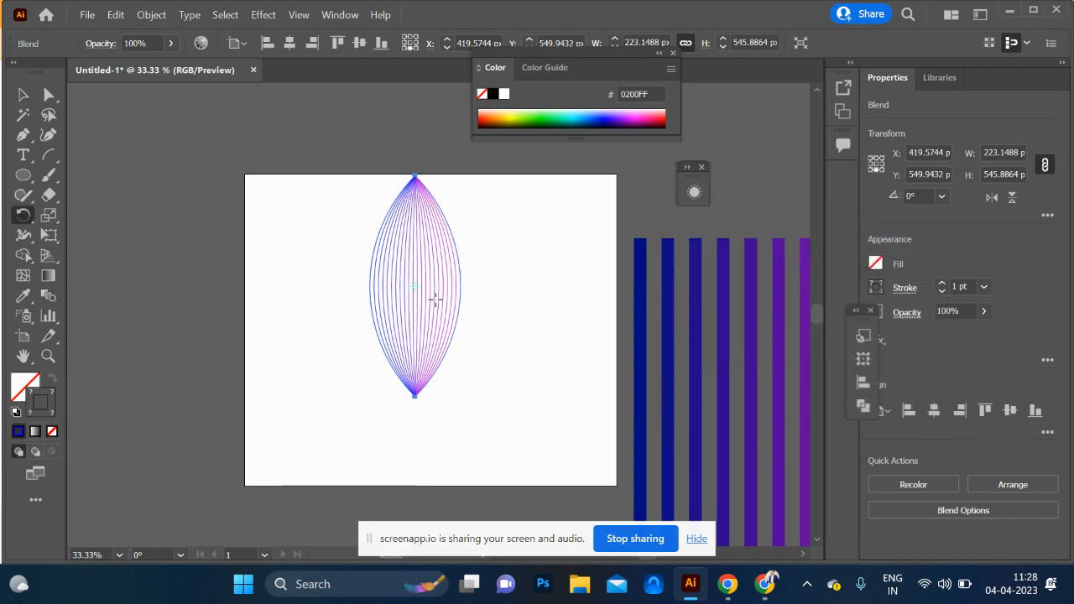
pyautogui.keyDown('alt'); pyautogui.click(413, 401); pyautogui.keyUp('alt')
pyautogui.write('20')
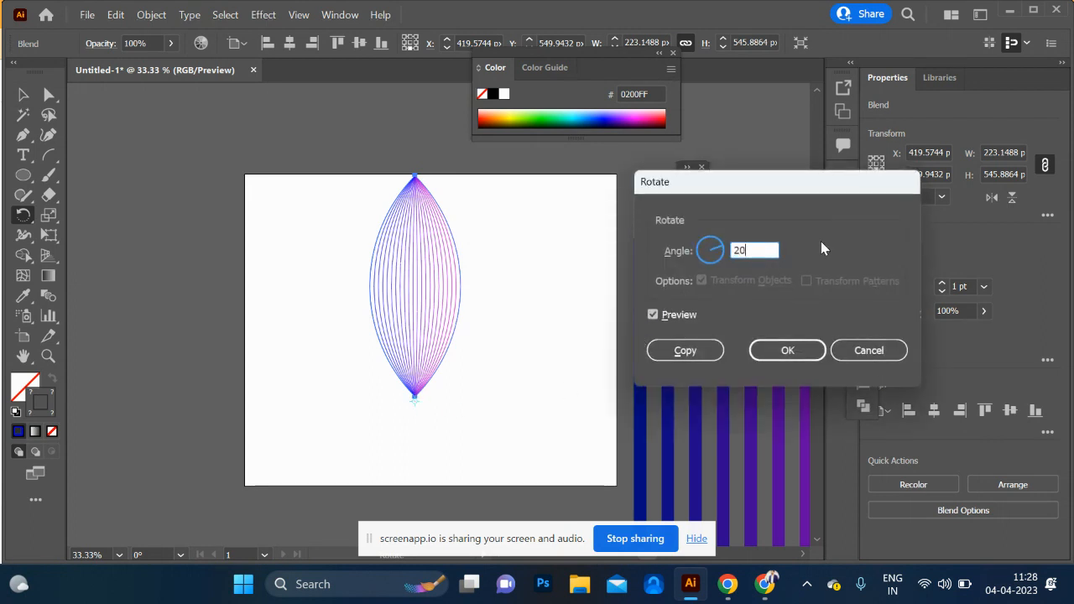
pyautogui.click(686, 350)
# Repeat the rotated copy around the shared tip until the petals form a full flower
pyautogui.hotkey('ctrl', 'd')
pyautogui.hotkey('ctrl', 'd')
pyautogui.hotkey('ctrl', 'd')
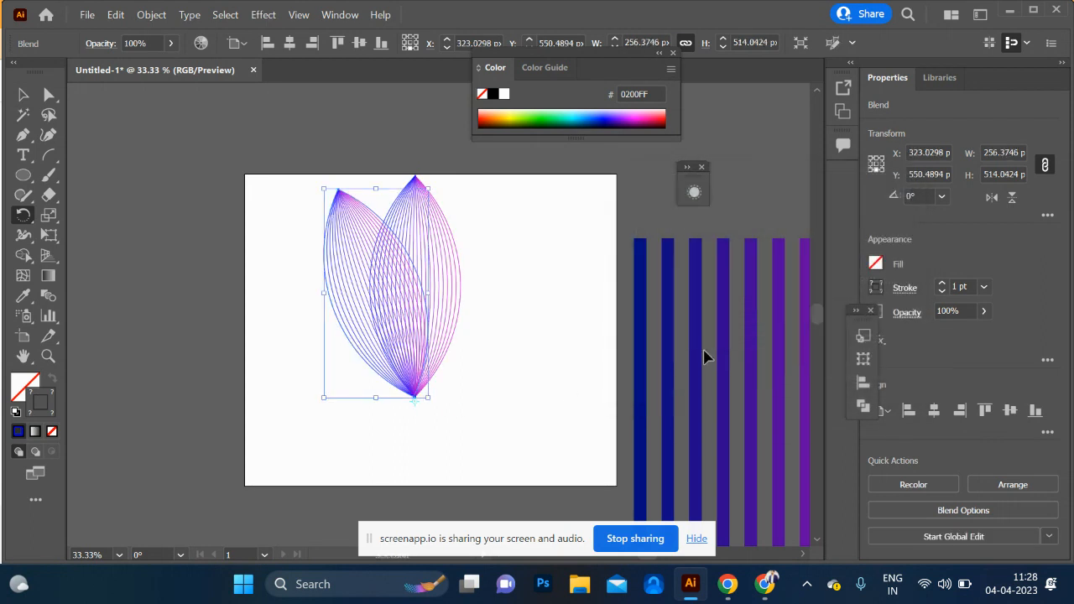
pyautogui.hotkey('ctrl', 'd')
pyautogui.hotkey('ctrl', 'd')
pyautogui.hotkey('ctrl', 'd')
pyautogui.hotkey('ctrl', 'd')
pyautogui.hotkey('ctrl', 'd')
pyautogui.hotkey('ctrl', 'd')
pyautogui.hotkey('ctrl', 'd')
pyautogui.hotkey('ctrl', 'd')
pyautogui.hotkey('ctrl', 'd')
pyautogui.hotkey('ctrl', 'd')
pyautogui.hotkey('ctrl', 'd')
pyautogui.hotkey('ctrl', 'd')
pyautogui.hotkey('ctrl', 'd')
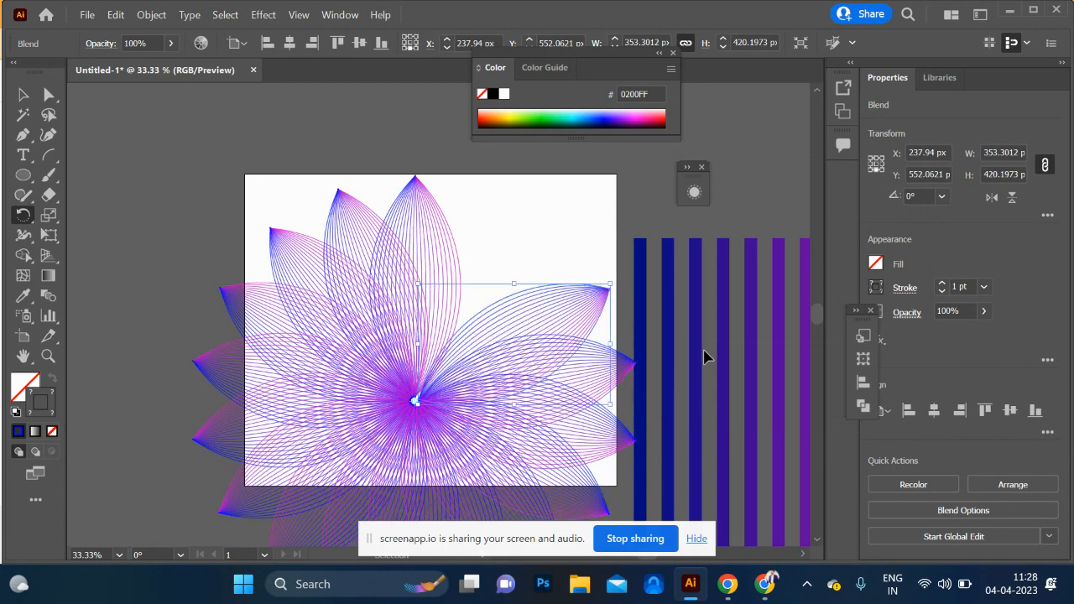
# Select all the petals and move the flower up so it sits around the middle of the artboard
pyautogui.click(22, 95)
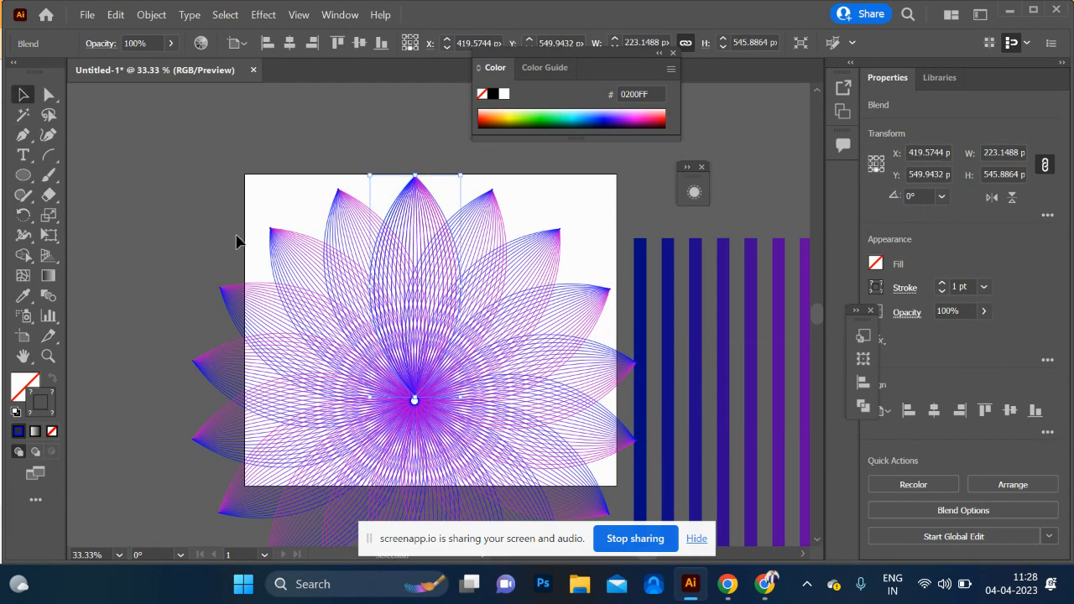
pyautogui.click(173, 187)
pyautogui.click(498, 485)
pyautogui.moveTo(464, 403); pyautogui.dragTo(446, 318)
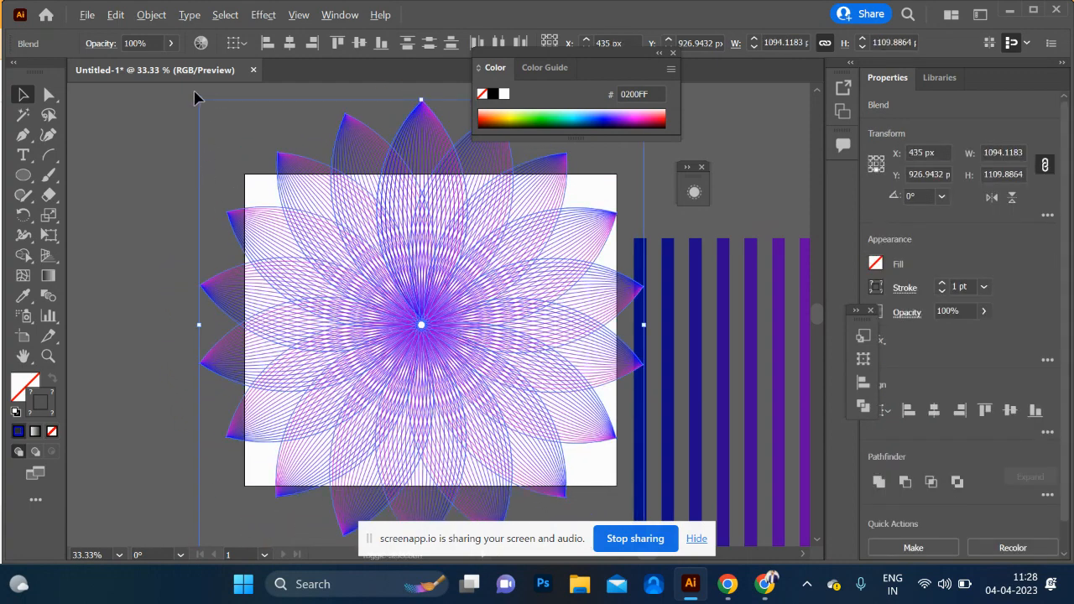
# Scale the whole flower down to about a third around its centre and move it off the artboard to the left
pyautogui.moveTo(196, 100); pyautogui.dragTo(542, 498)
pyautogui.click(409, 462)
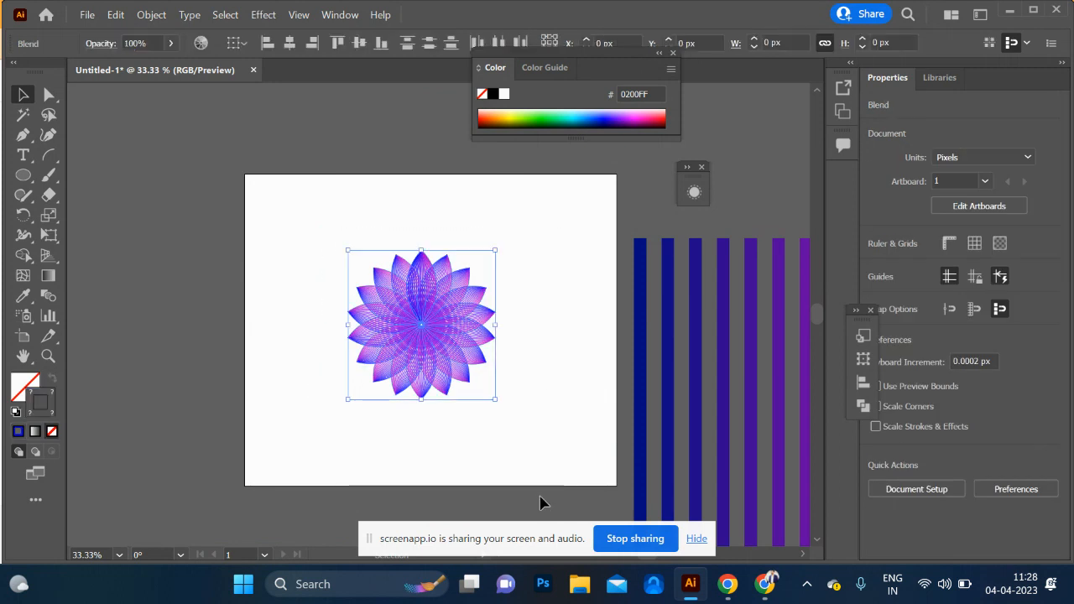
pyautogui.moveTo(446, 303); pyautogui.dragTo(140, 230)
pyautogui.click(268, 377)
pyautogui.moveTo(444, 348); pyautogui.dragTo(348, 364)
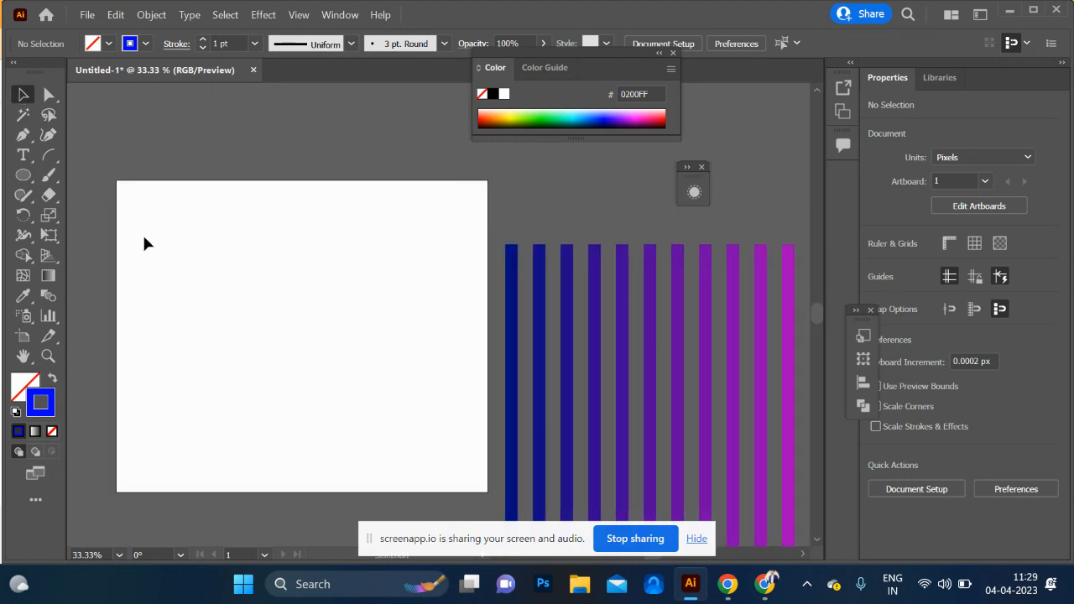
# Draw a circle about 445 px wide and raise its top anchor point to make an egg about 581 px tall
pyautogui.click(25, 178)
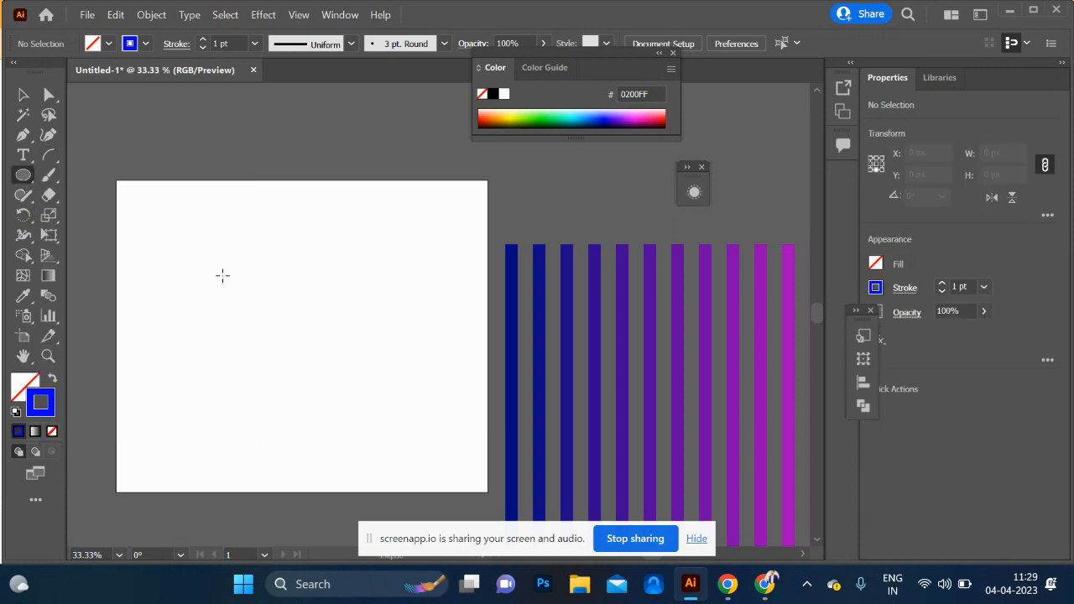
pyautogui.moveTo(223, 275); pyautogui.dragTo(372, 456)
pyautogui.press('a')
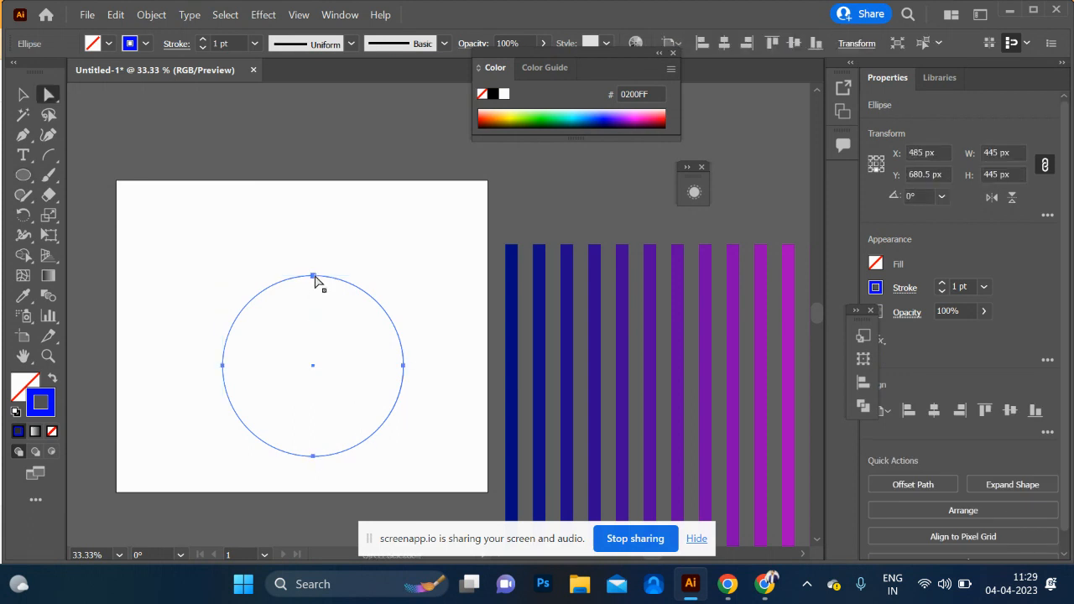
pyautogui.moveTo(314, 277); pyautogui.dragTo(313, 210)
pyautogui.moveTo(315, 221); pyautogui.dragTo(313, 221)
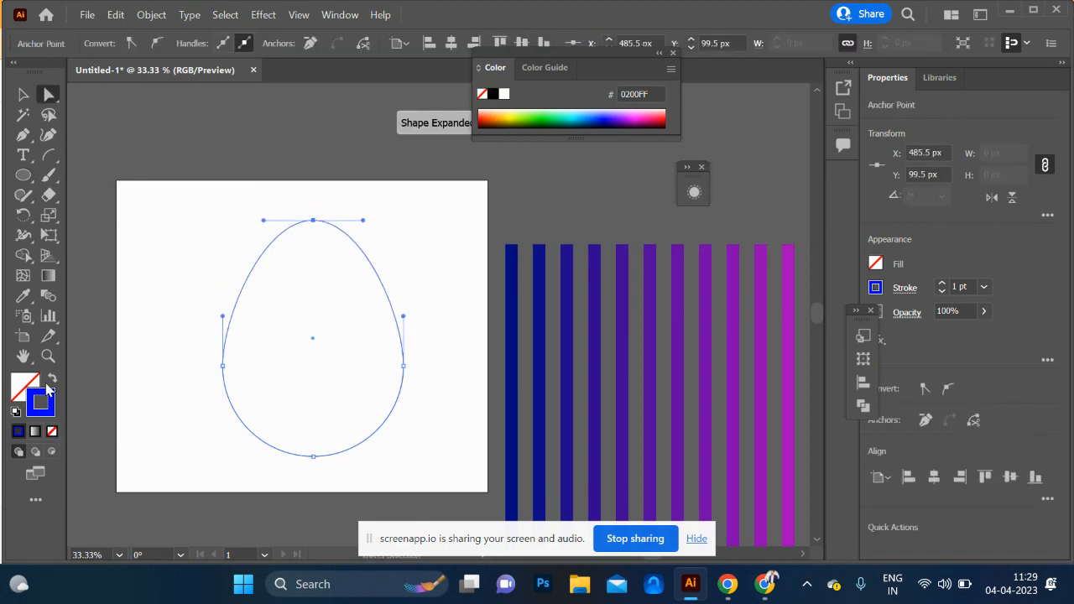
# Fill the egg with a white-to-black linear gradient and remove its stroke
pyautogui.click(35, 431)
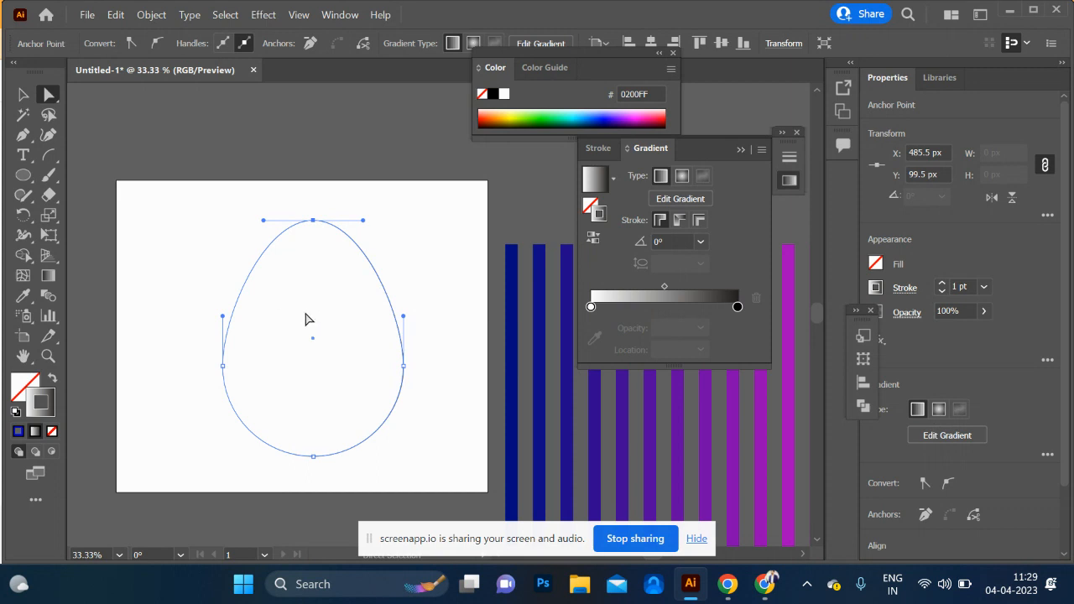
pyautogui.click(51, 378)
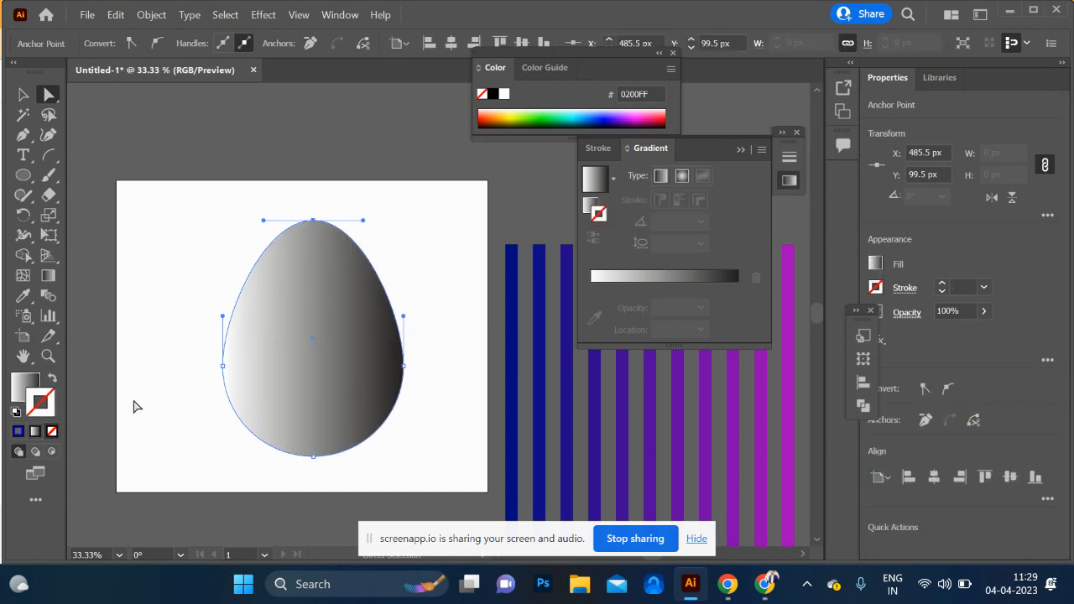
pyautogui.click(30, 388)
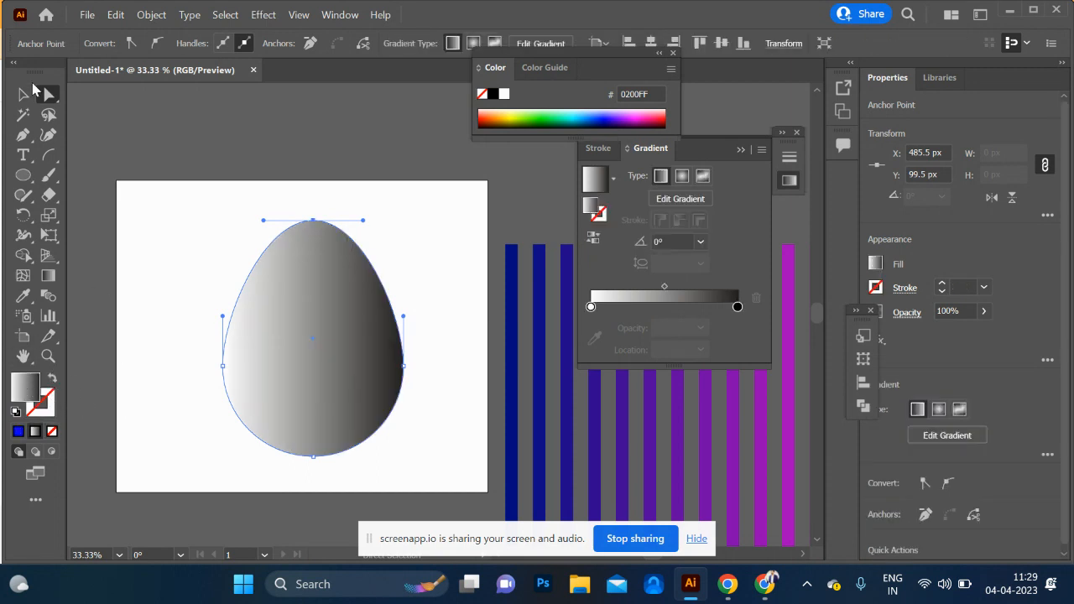
# Create a copy of the egg scaled down around its centre to about 123 × 160 px
pyautogui.click(24, 94)
pyautogui.click(389, 300)
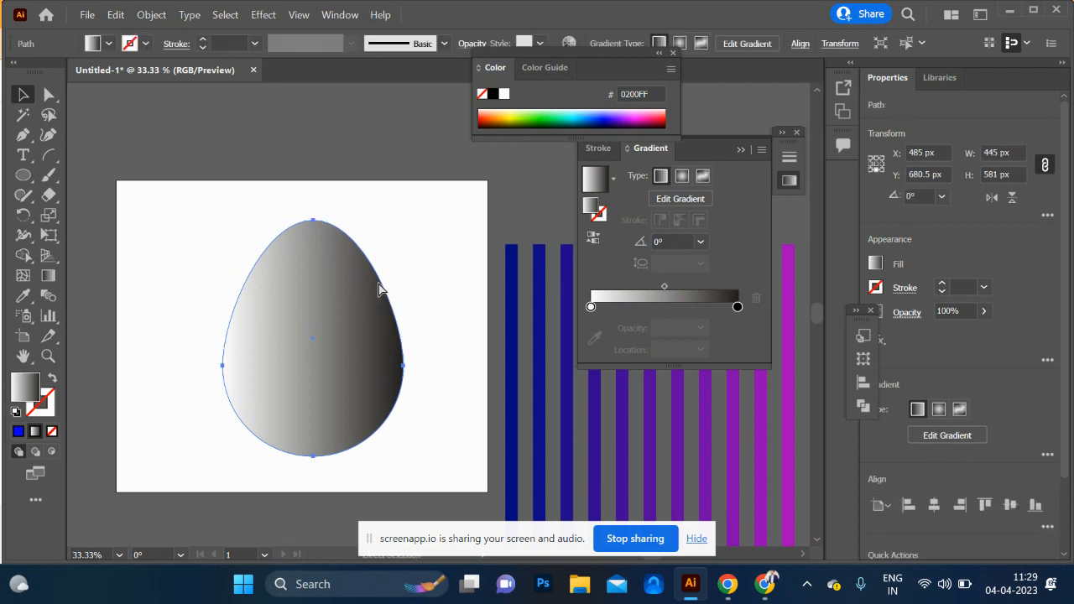
pyautogui.click(381, 275)
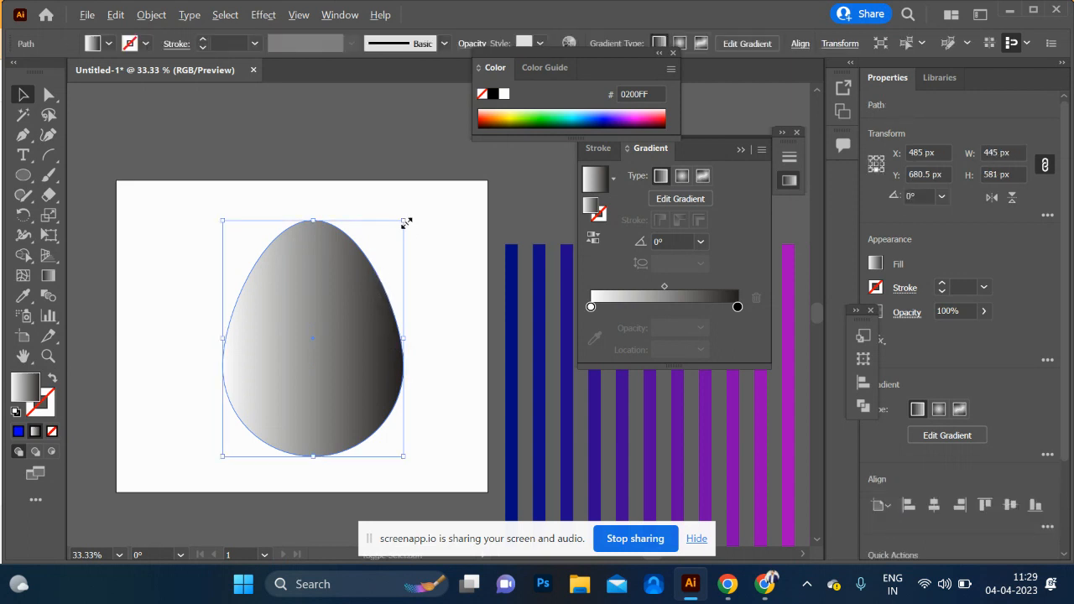
pyautogui.moveTo(406, 222); pyautogui.dragTo(326, 324)
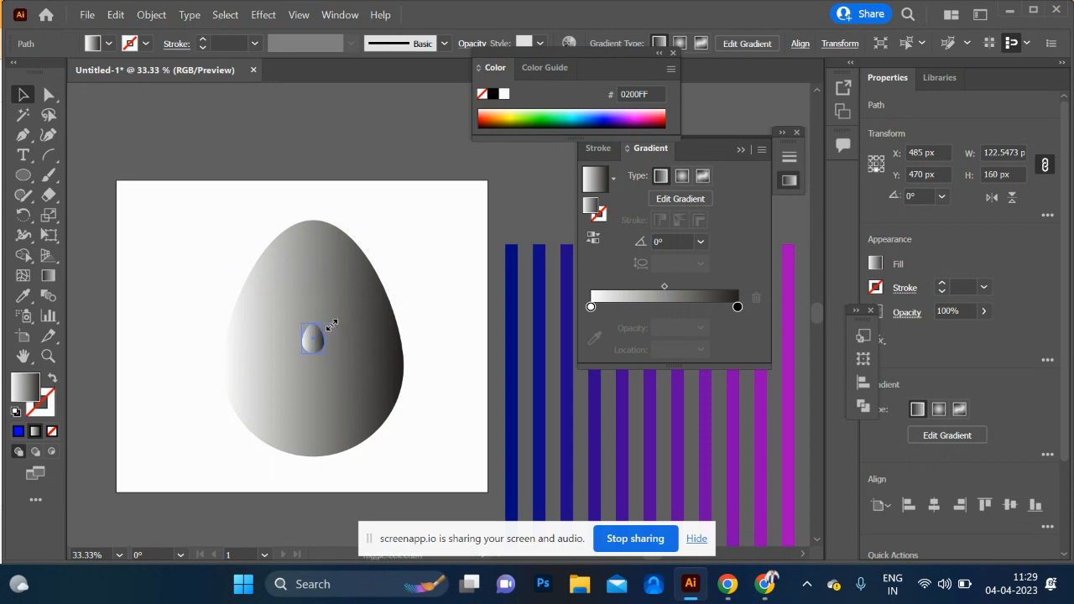
# Blend the large and small eggs together, with spacing set to 50 specified steps
pyautogui.keyDown('shift'); pyautogui.click(366, 368); pyautogui.keyUp('shift')
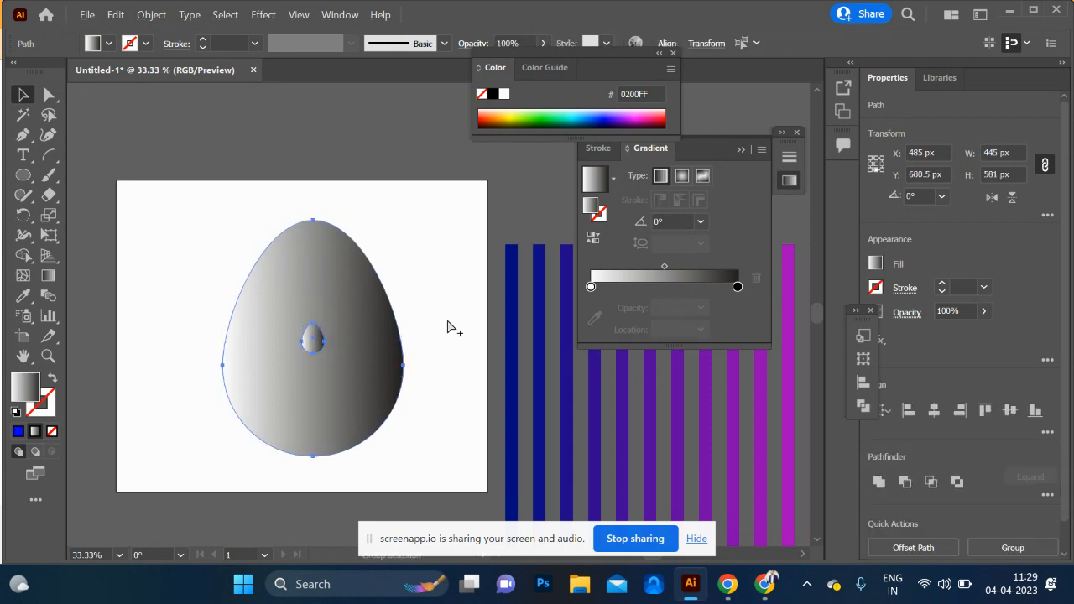
pyautogui.hotkey('ctrl', 'alt', 'b')
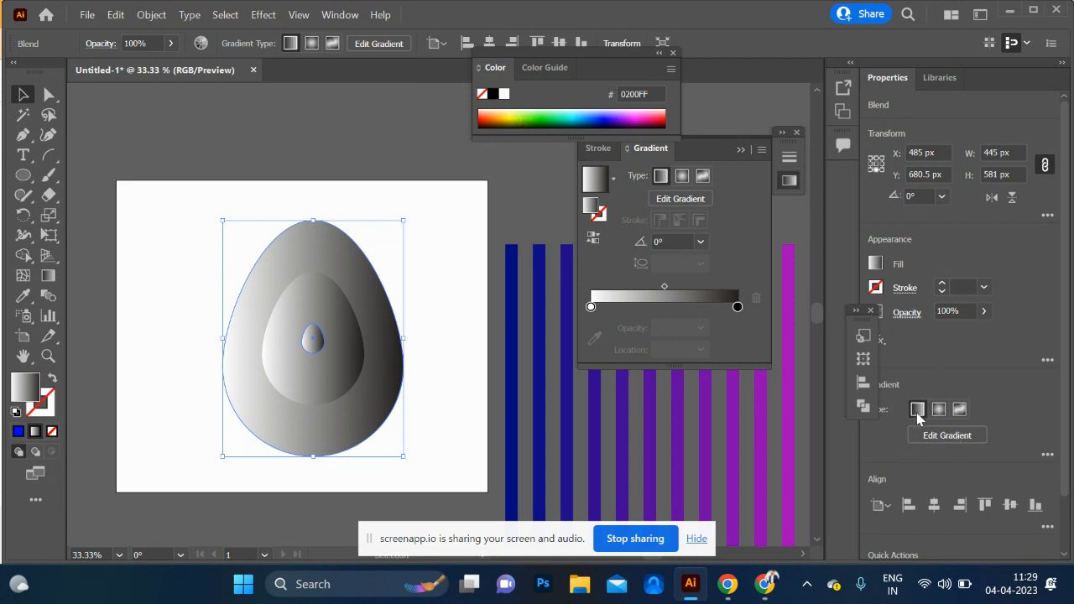
pyautogui.doubleClick(47, 299)
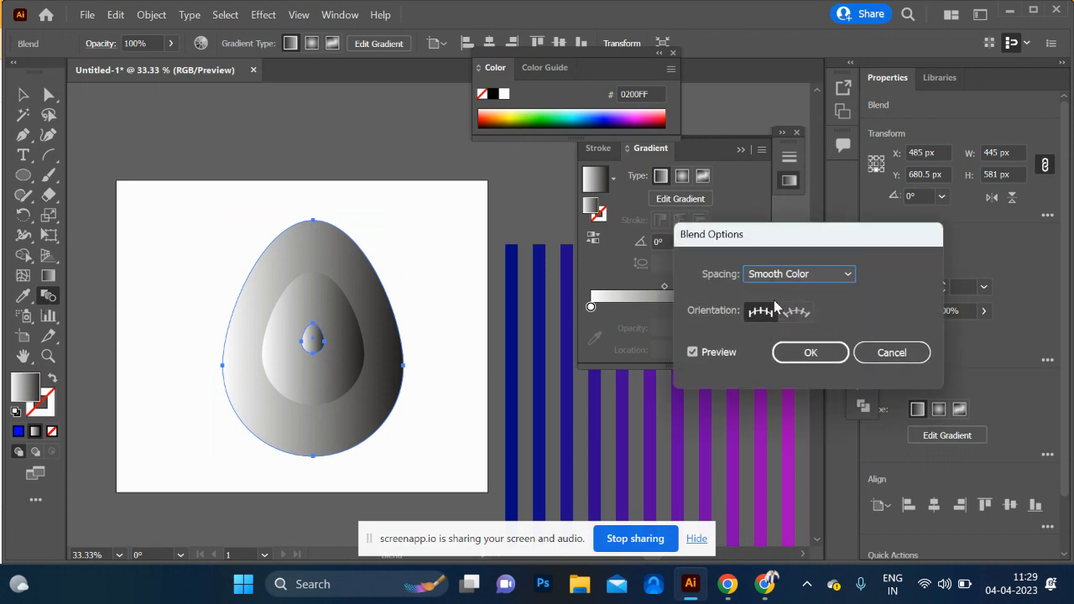
pyautogui.click(789, 277)
pyautogui.click(786, 309)
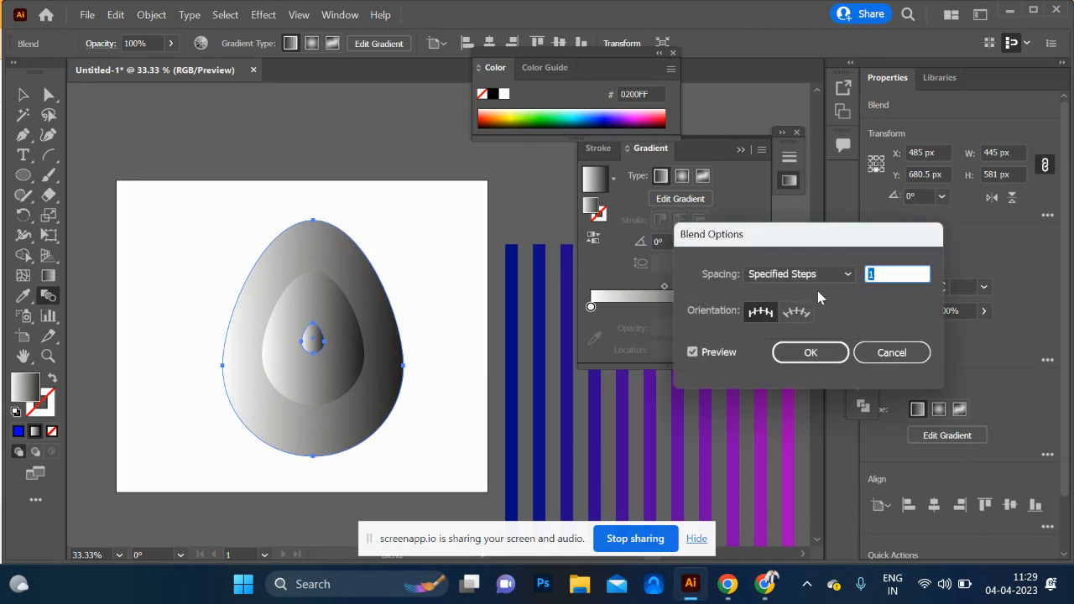
pyautogui.write('20')
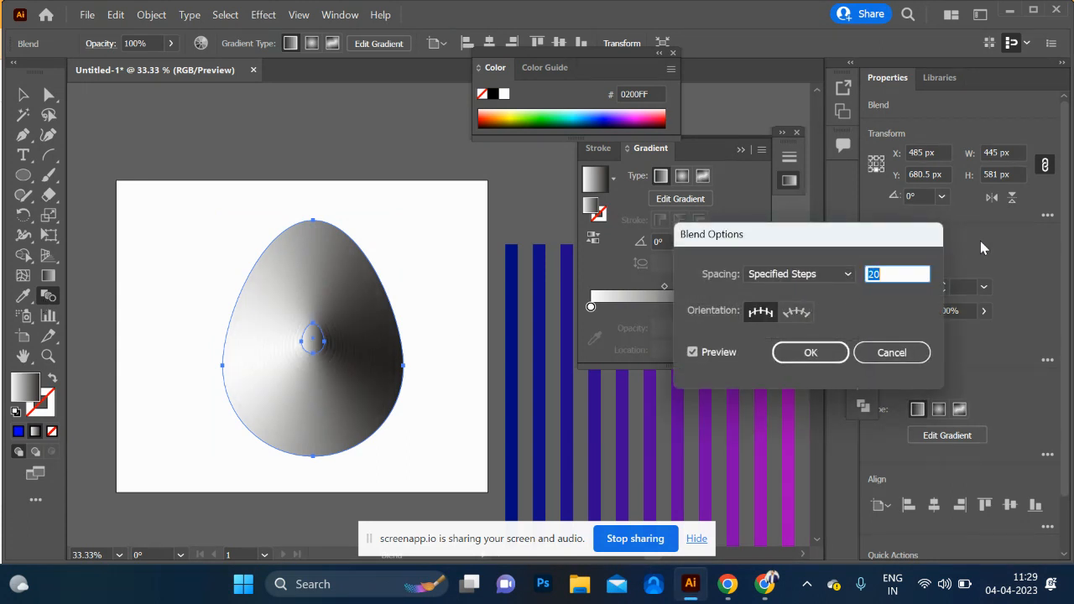
pyautogui.hotkey('shift', 'Down')
pyautogui.hotkey('shift', 'Down')
pyautogui.hotkey('shift', 'Up')
pyautogui.click(810, 353)
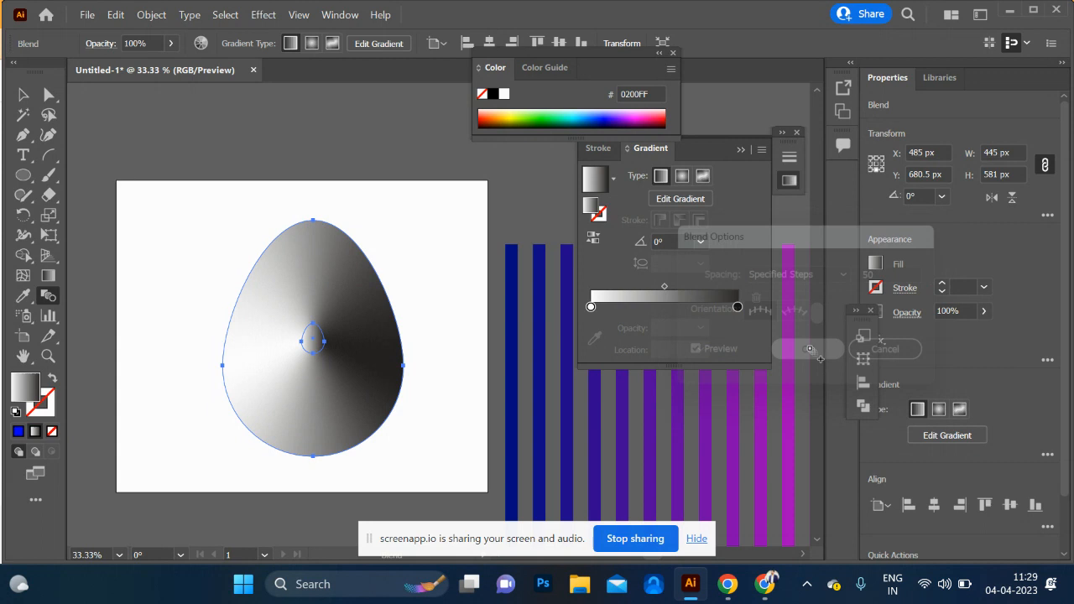
# Reverse the egg blend's gradient and move the blend up and left on the artboard
pyautogui.click(594, 240)
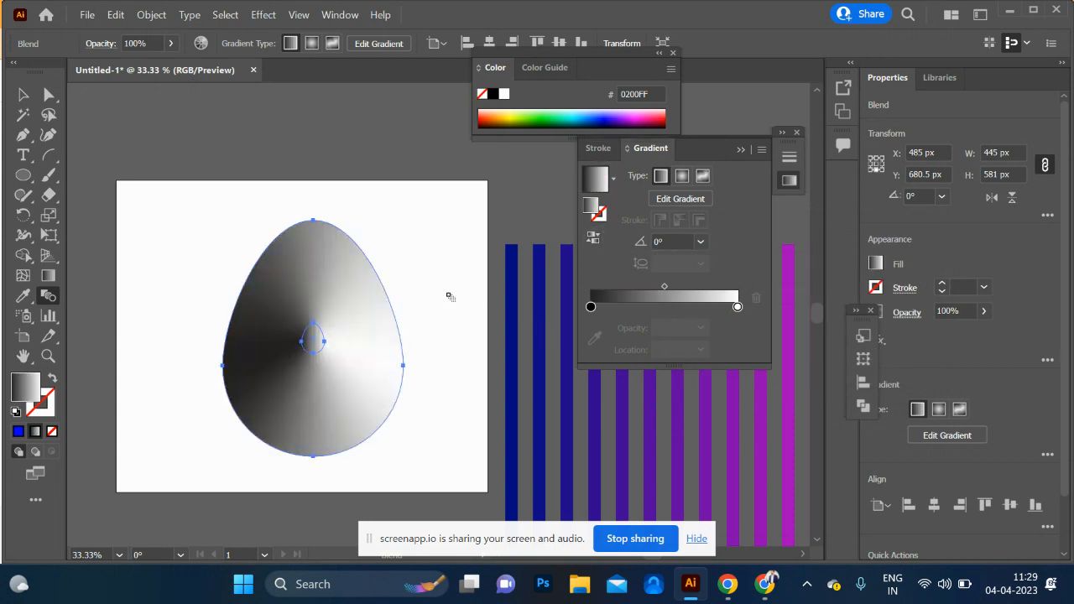
pyautogui.click(23, 95)
pyautogui.click(221, 226)
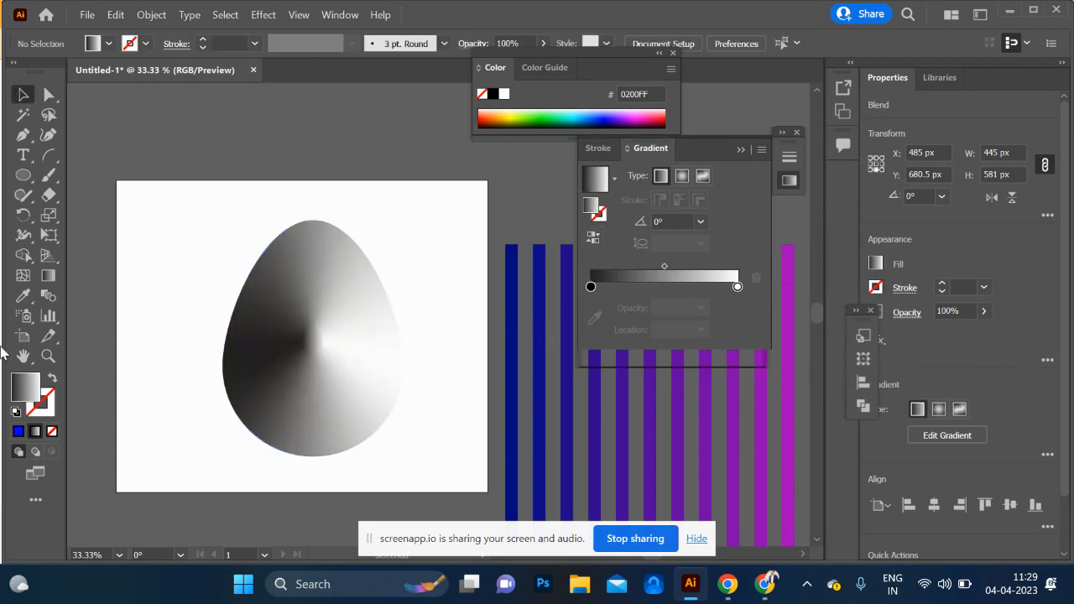
pyautogui.moveTo(302, 374); pyautogui.dragTo(252, 357)
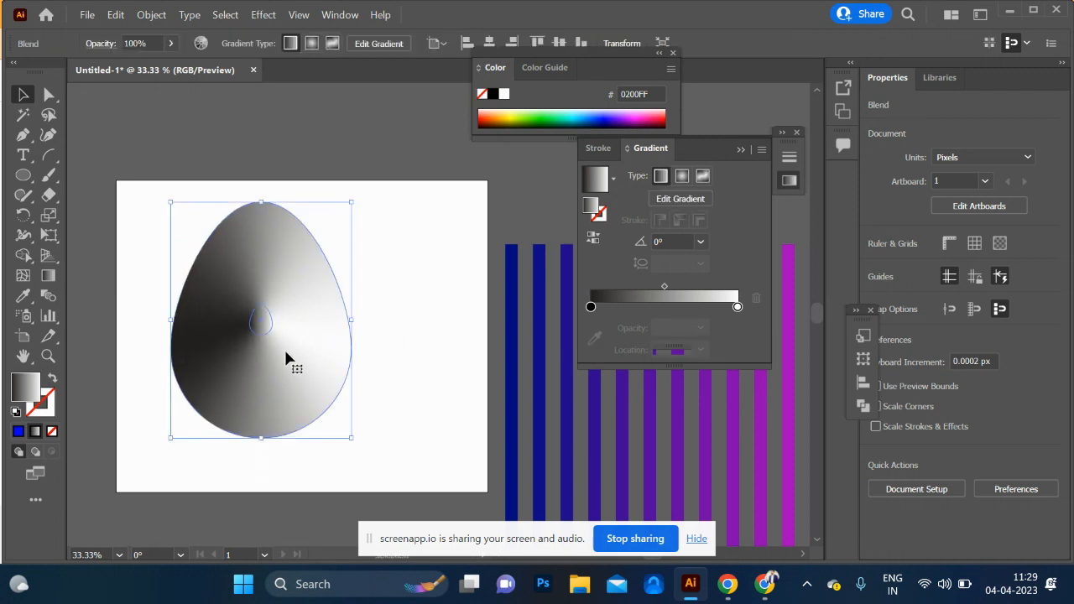
# Isolate the egg blend, select the outer egg and try to set its fill colour to red F40F0F
pyautogui.doubleClick(264, 386)
pyautogui.click(248, 398)
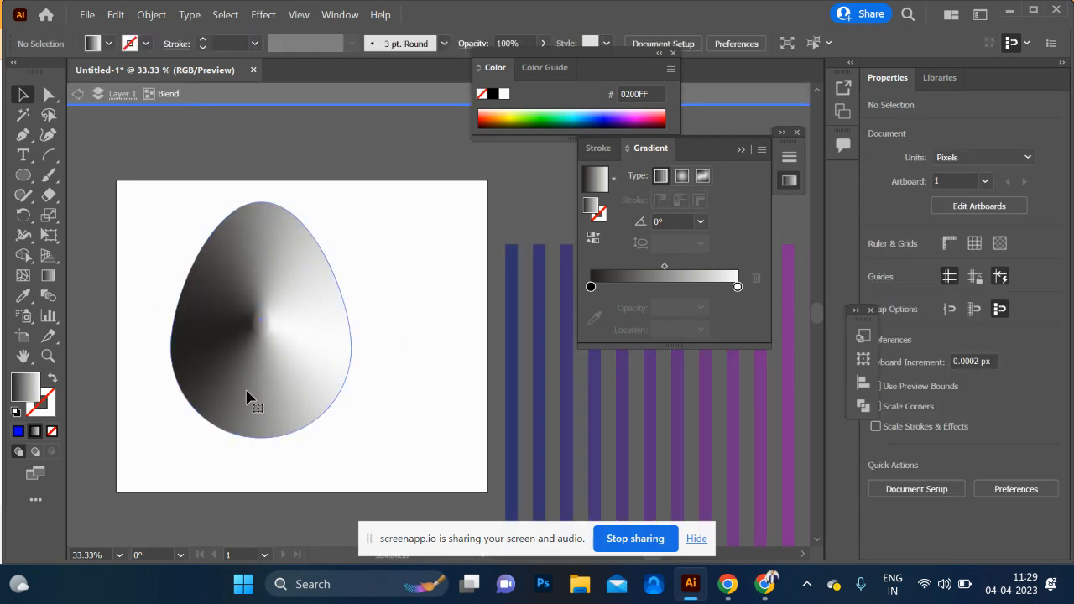
pyautogui.doubleClick(27, 401)
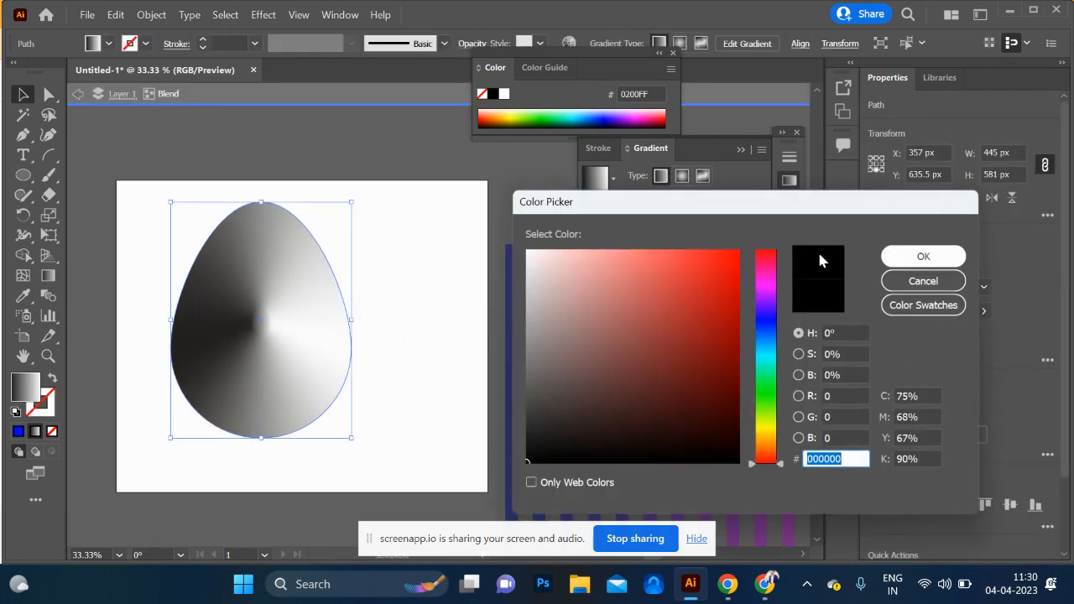
pyautogui.click(715, 267)
pyautogui.click(727, 256)
pyautogui.click(924, 256)
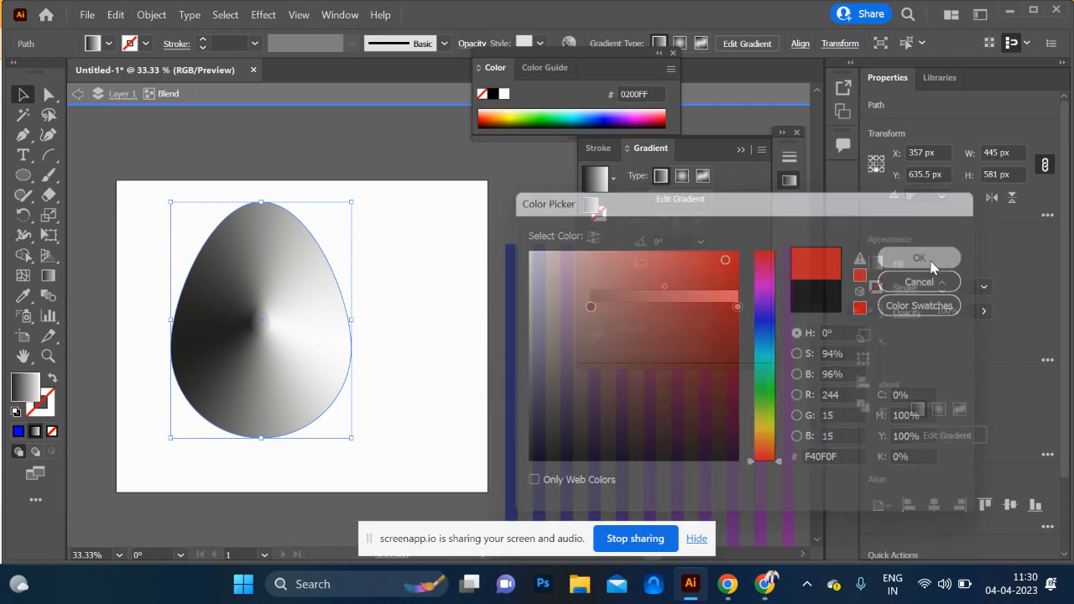
pyautogui.click(637, 282)
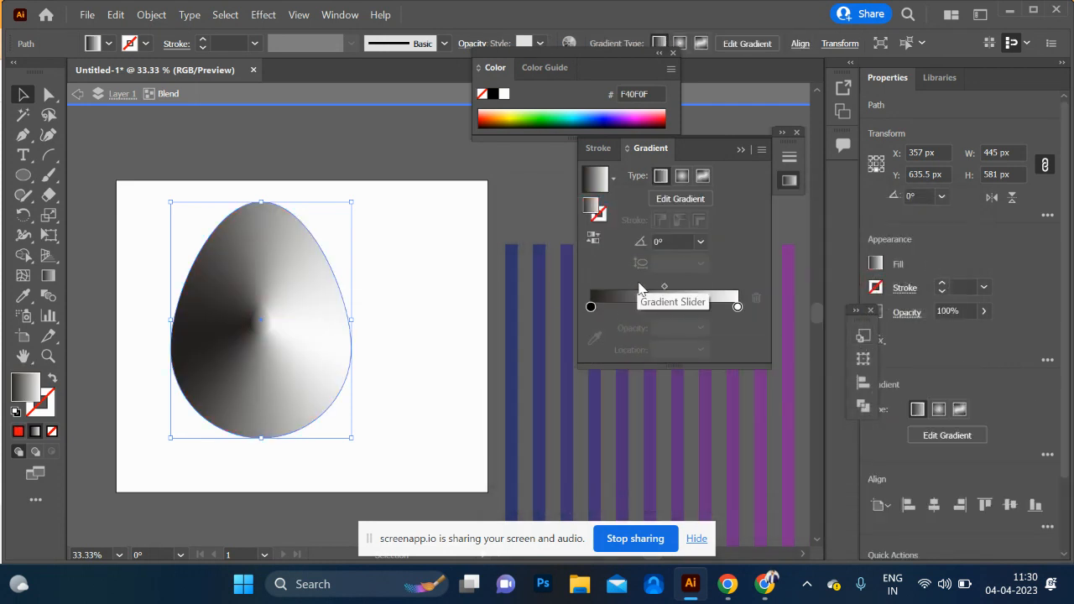
# Switch the outer egg's black gradient stop to CMYK and set it to orange, about C 6, M 58, Y 100, K 0
pyautogui.click(591, 307)
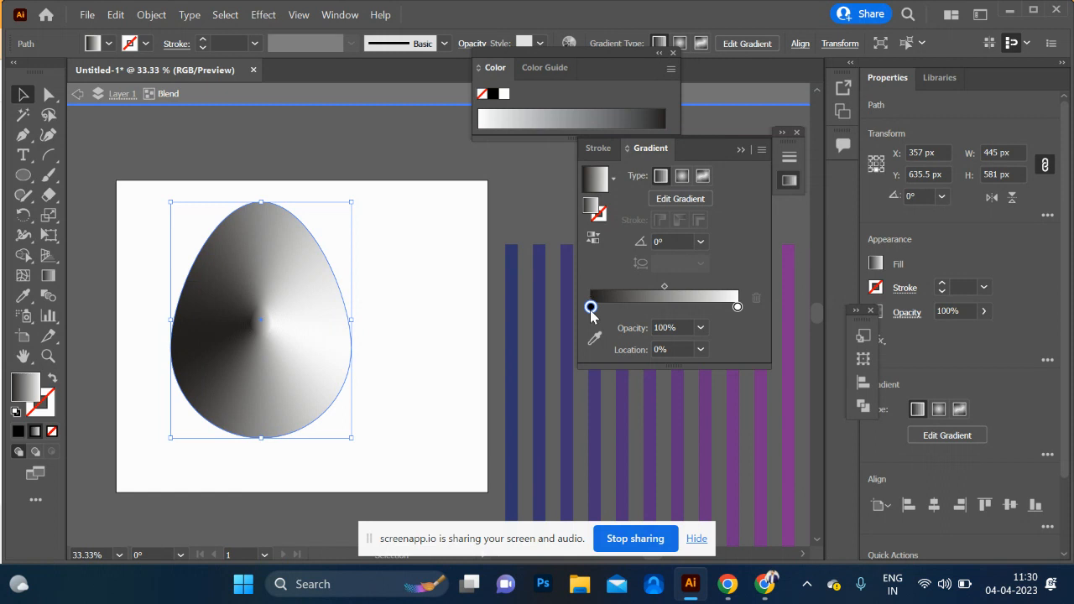
pyautogui.doubleClick(591, 308)
pyautogui.click(737, 325)
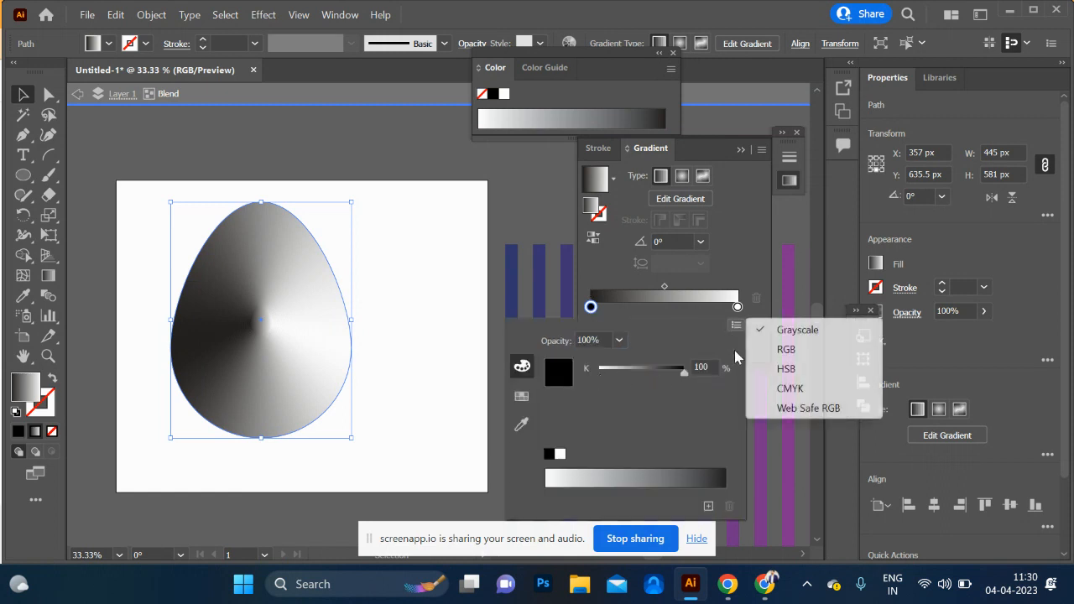
pyautogui.click(790, 389)
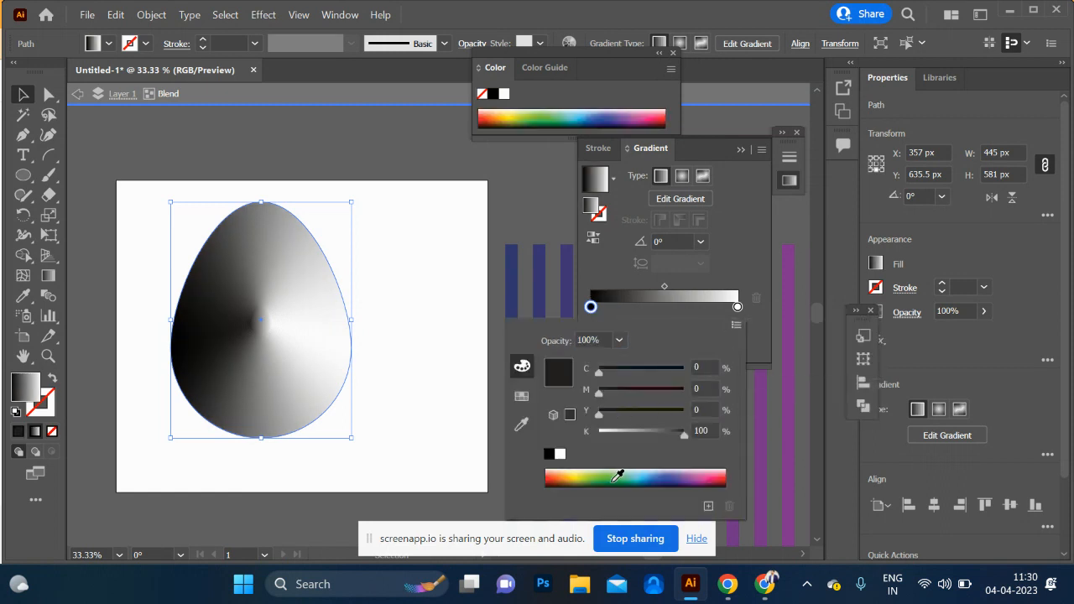
pyautogui.click(568, 472)
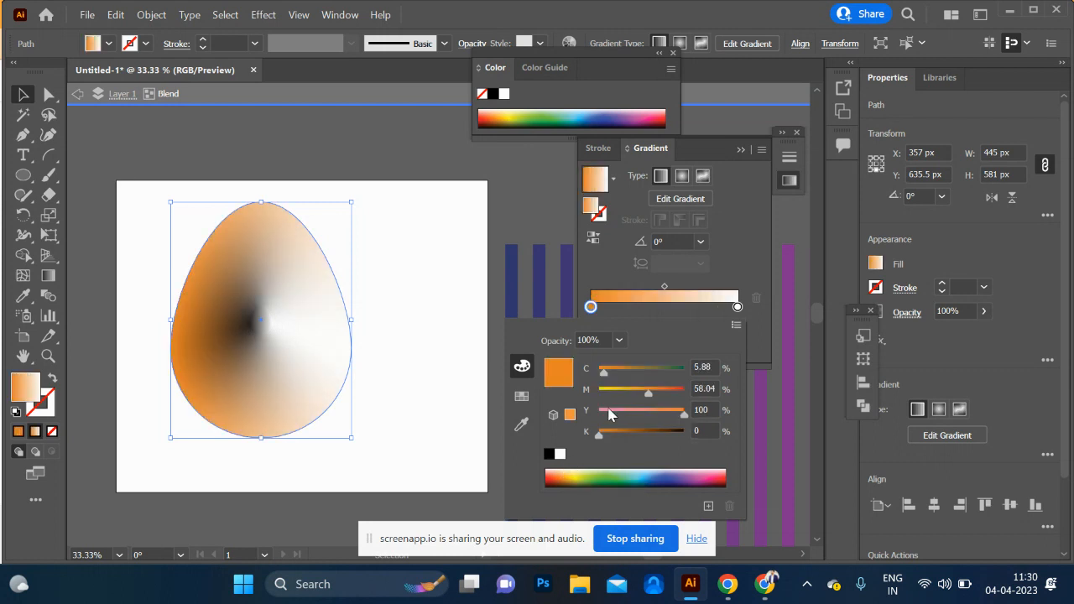
# Switch the outer egg's white gradient stop to CMYK and set it to red, about C 11, M 100, Y 78, K 2
pyautogui.doubleClick(738, 307)
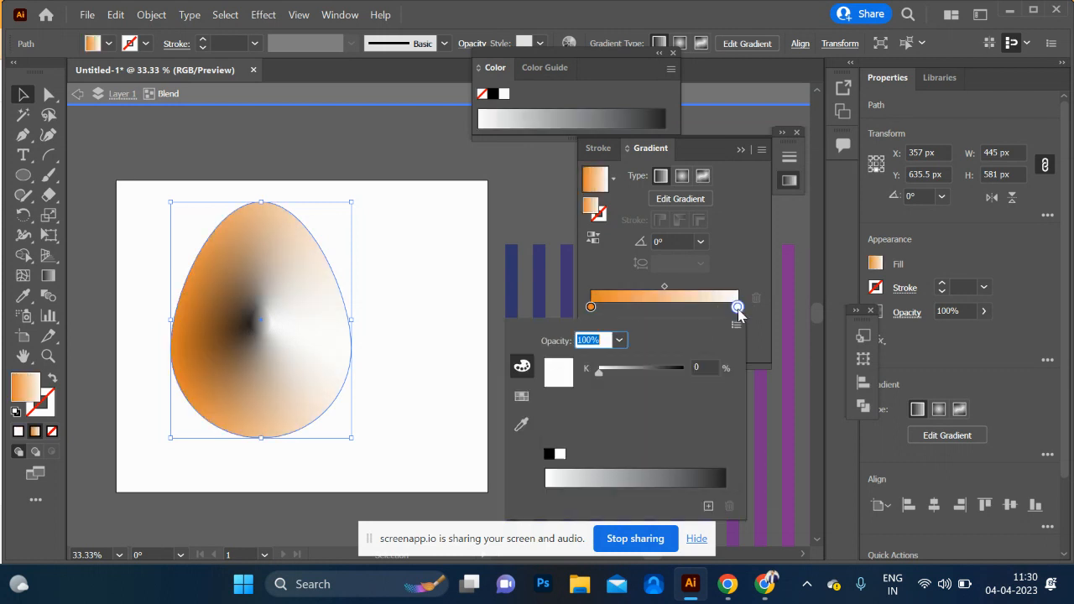
pyautogui.click(736, 324)
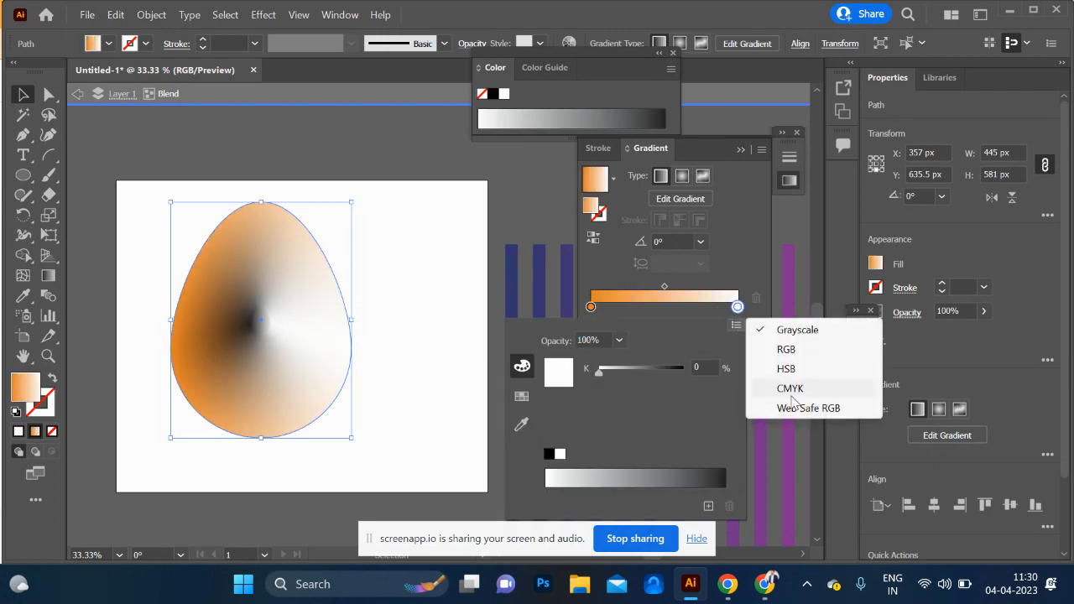
pyautogui.click(790, 394)
pyautogui.click(711, 476)
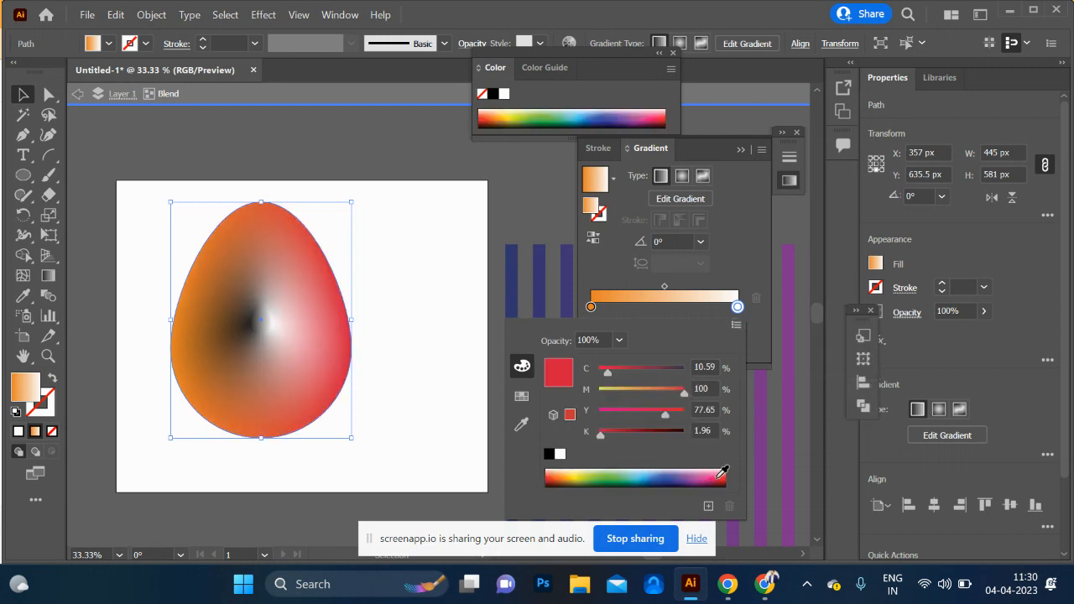
pyautogui.click(712, 268)
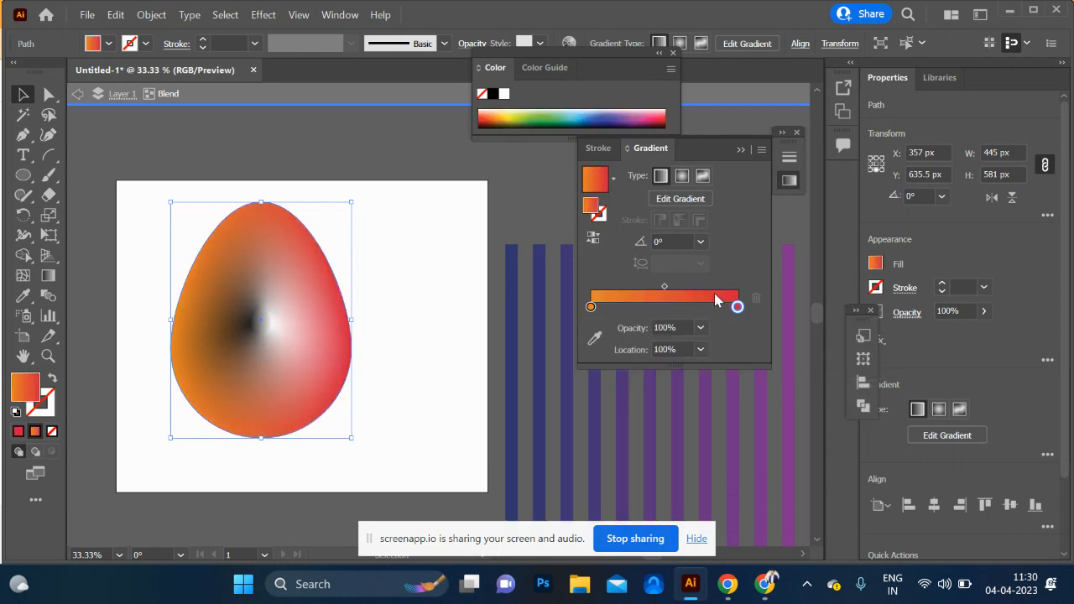
# Set the small inner egg's black gradient stop to a CMYK red-orange, about C 18, M 91, Y 100, K 9
pyautogui.click(258, 335)
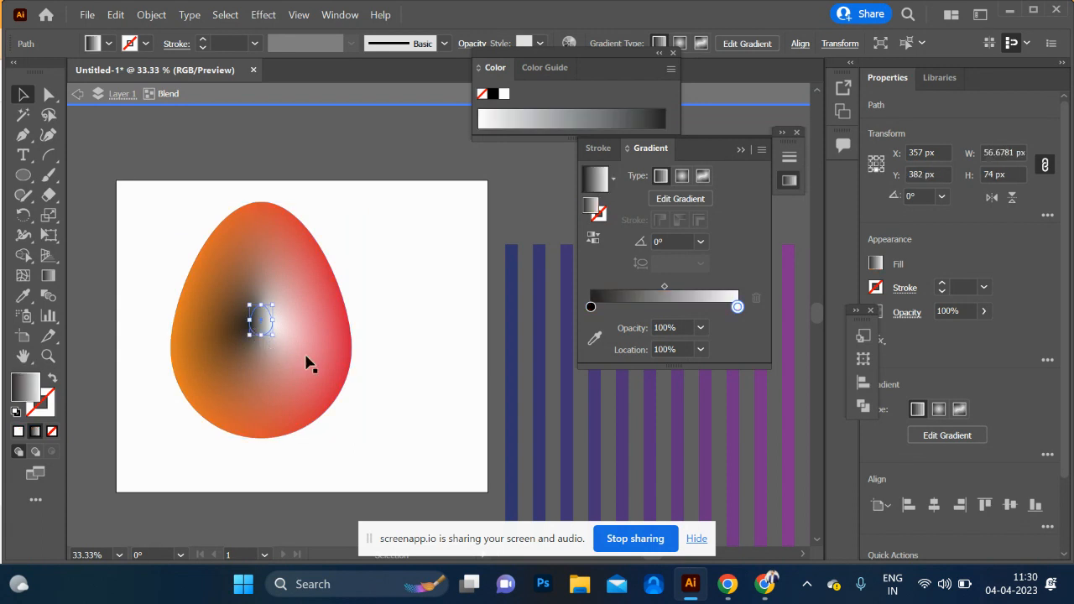
pyautogui.click(591, 307)
pyautogui.doubleClick(591, 307)
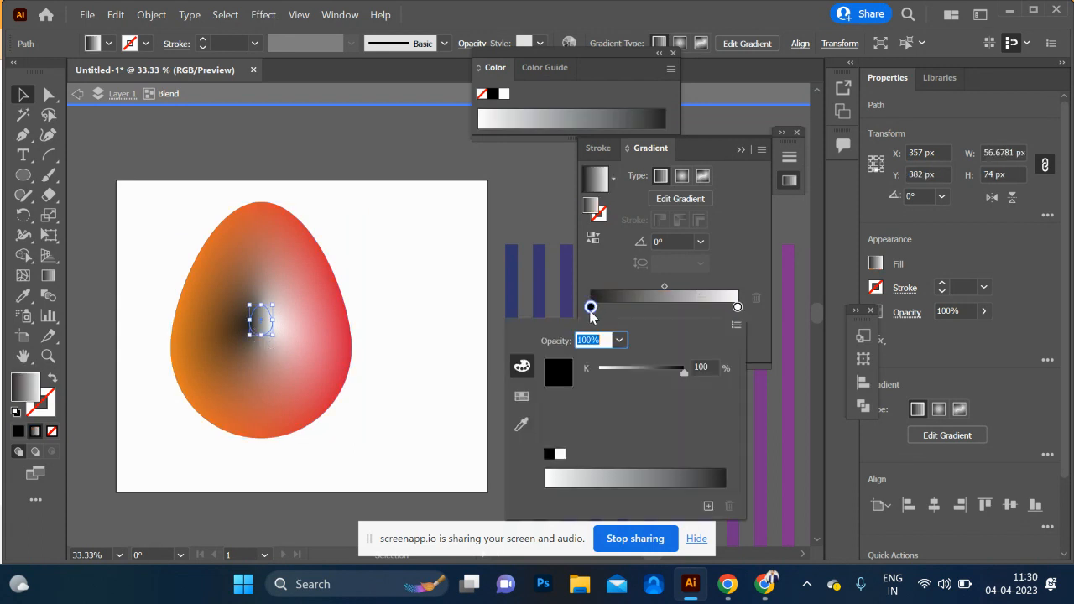
pyautogui.click(736, 325)
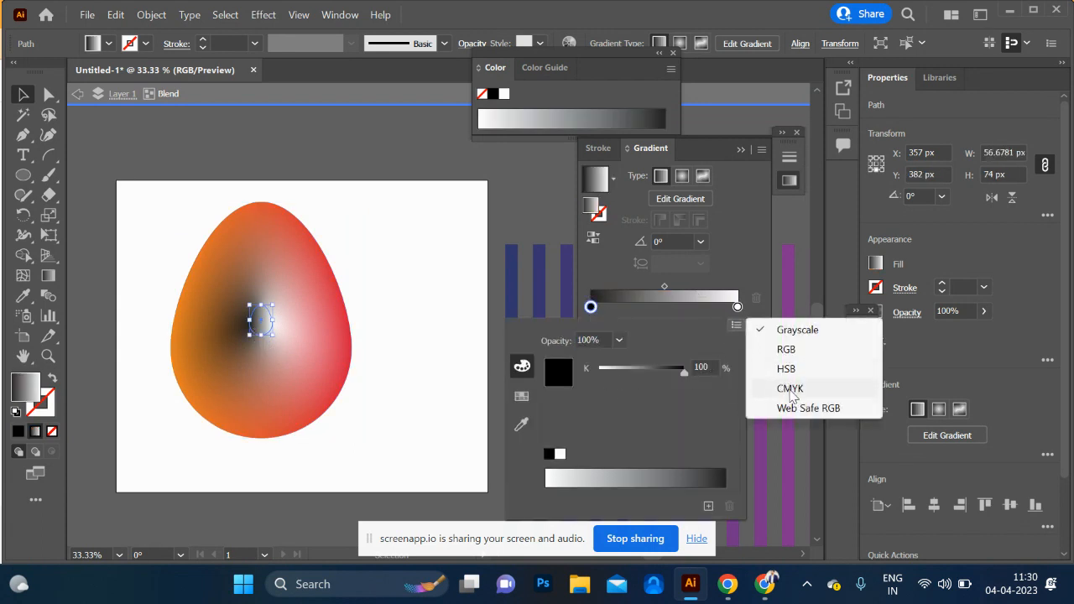
pyautogui.click(791, 392)
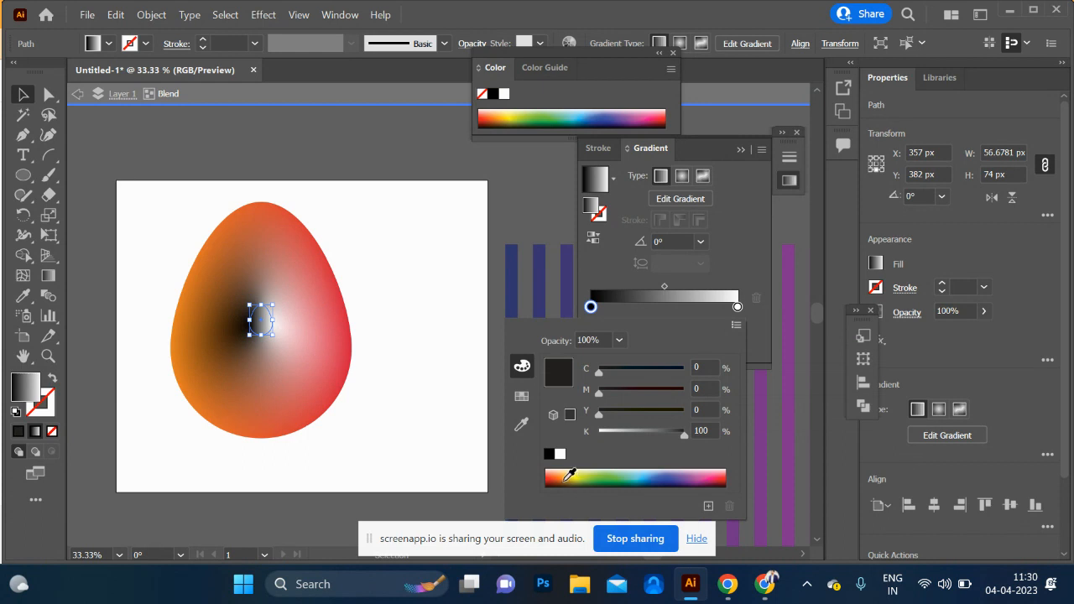
pyautogui.moveTo(569, 475)
pyautogui.mouseDown()
pyautogui.moveTo(612, 476)
pyautogui.moveTo(554, 474)
pyautogui.mouseUp()
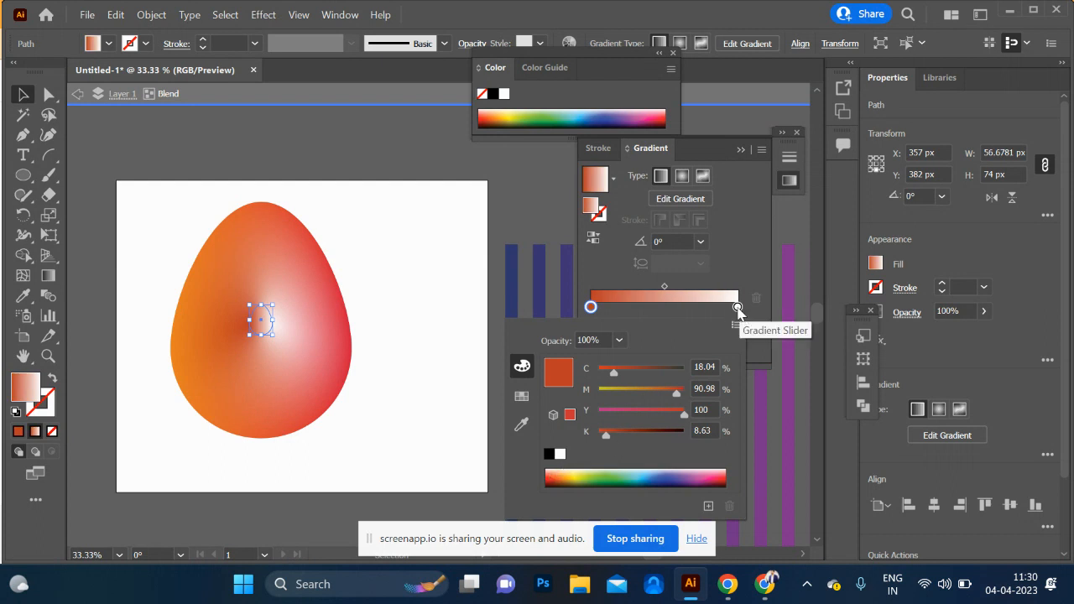
# Set the inner egg's white gradient stop to a CMYK yellow, about C 21, M 12, Y 100, K 0
pyautogui.click(737, 307)
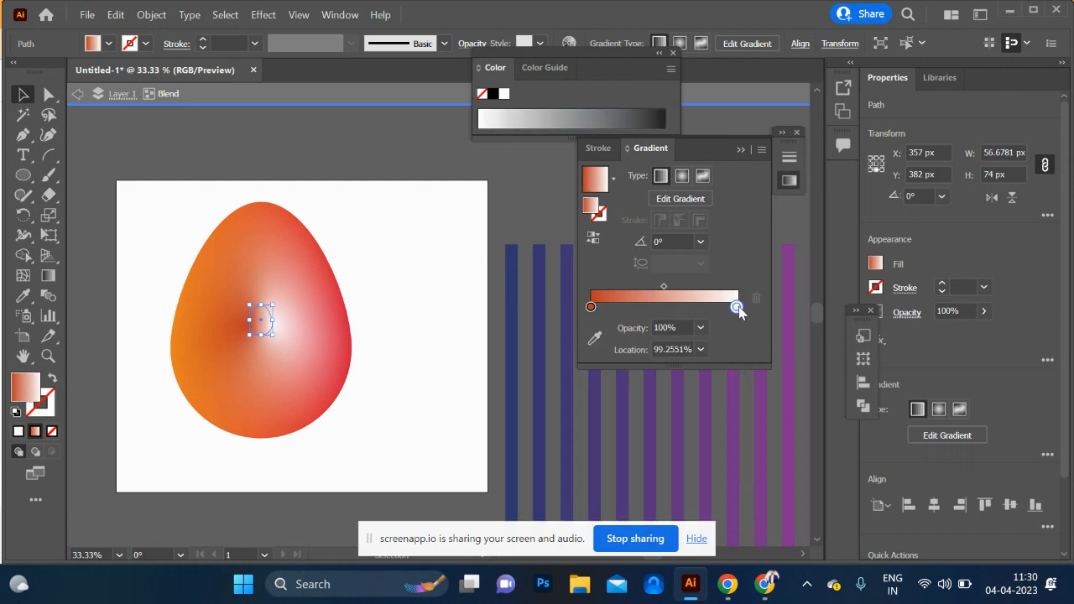
pyautogui.doubleClick(737, 308)
pyautogui.click(736, 326)
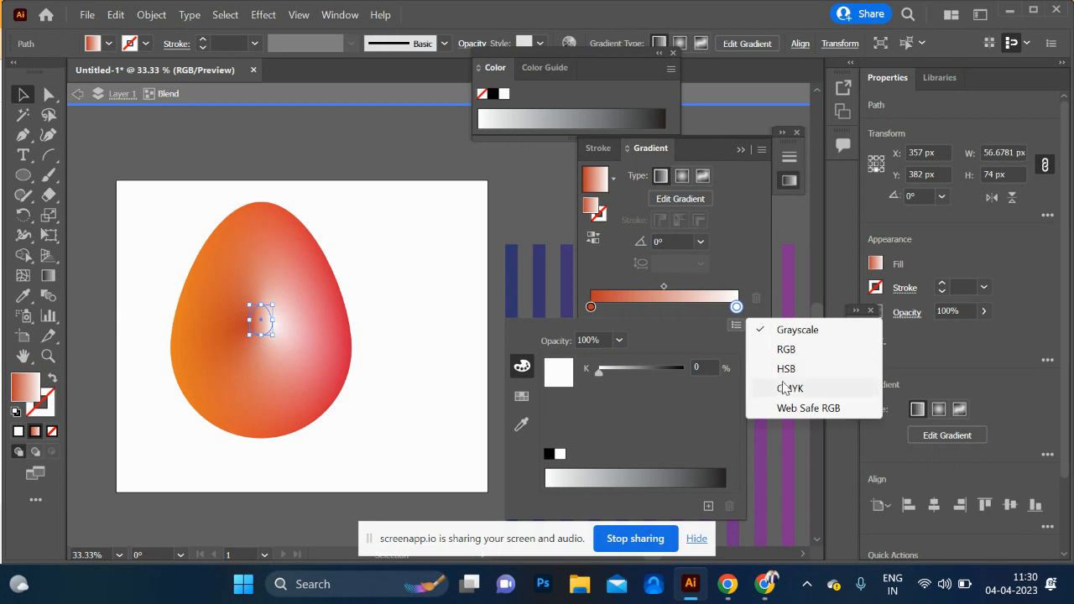
pyautogui.click(853, 387)
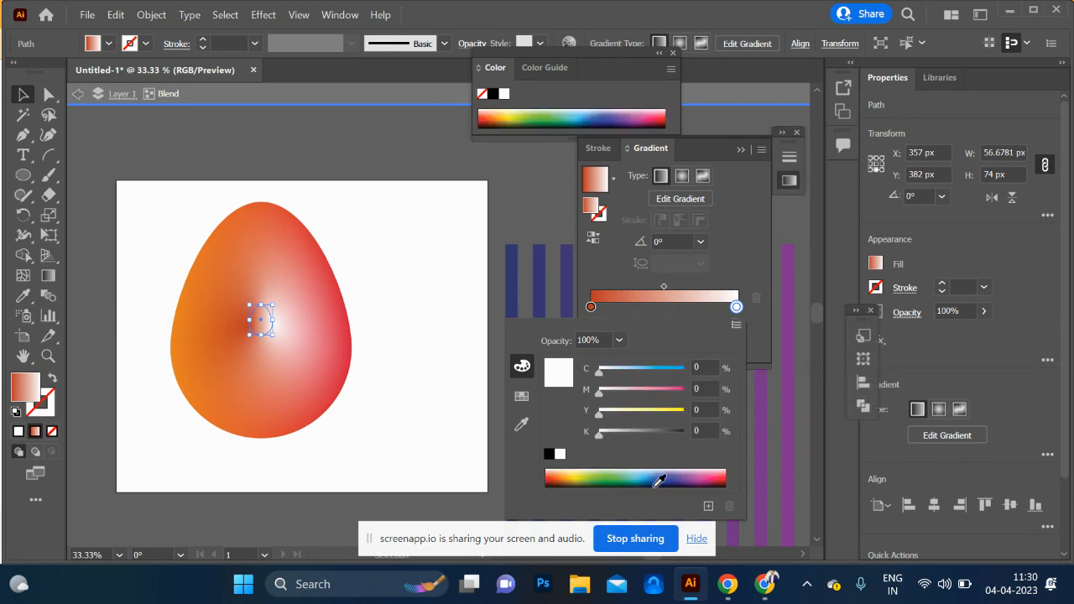
pyautogui.click(579, 474)
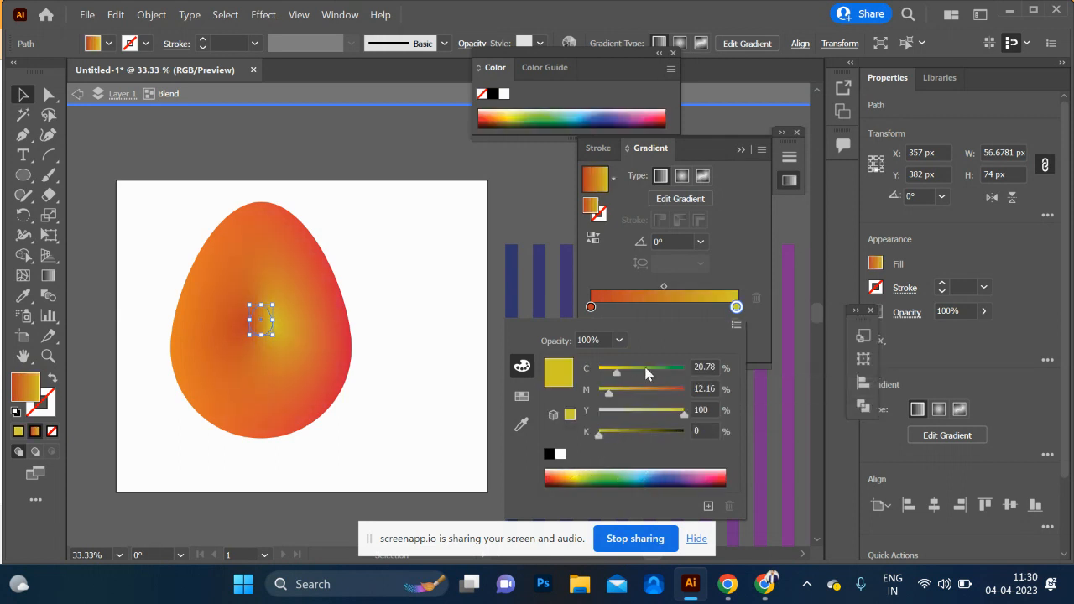
pyautogui.click(742, 157)
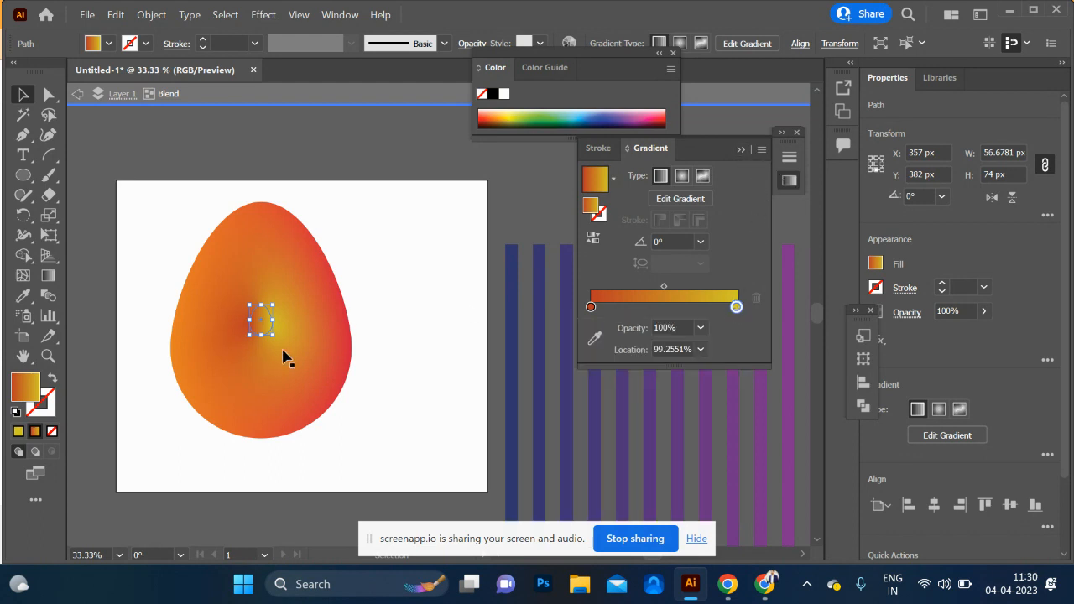
# Enlarge the inner egg around its centre to about 194 × 253 px and leave the blend's isolation mode
pyautogui.moveTo(271, 336); pyautogui.dragTo(300, 376)
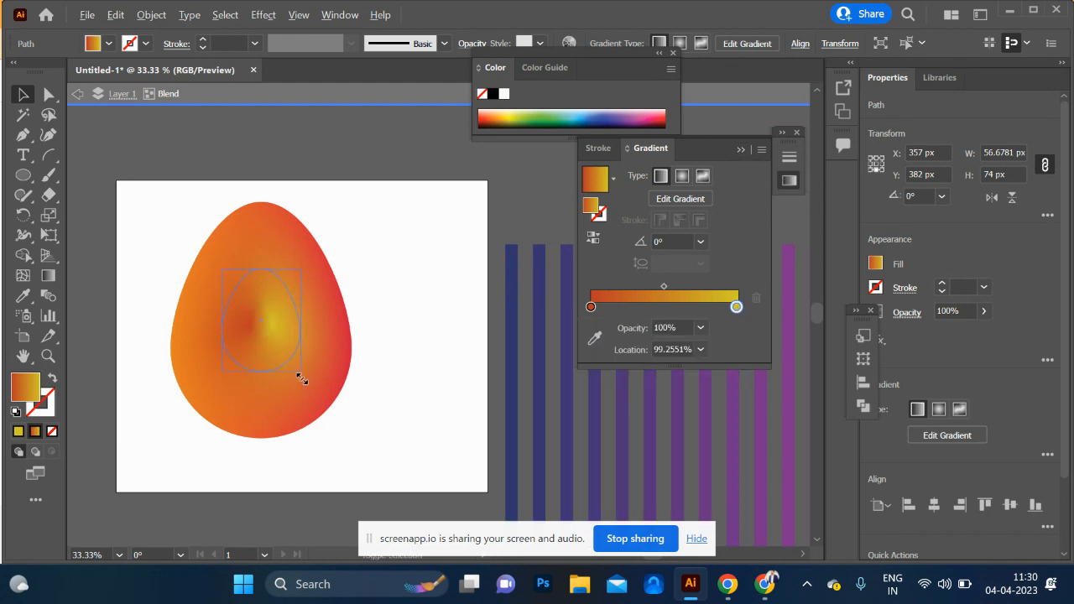
pyautogui.click(395, 372)
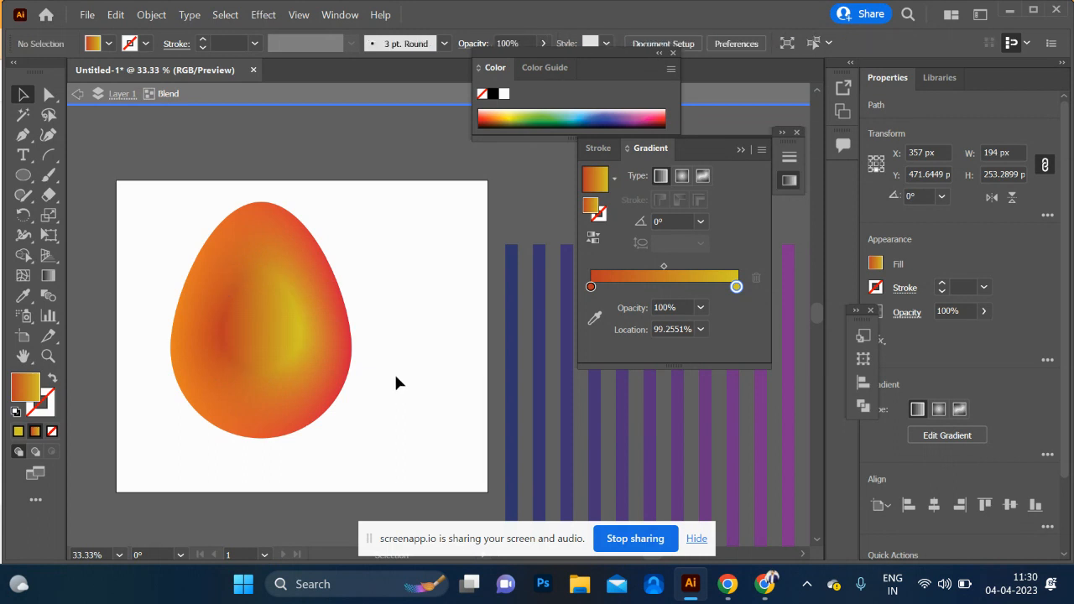
pyautogui.click(307, 371)
pyautogui.hotkey('ctrl', 'z')
pyautogui.click(414, 200)
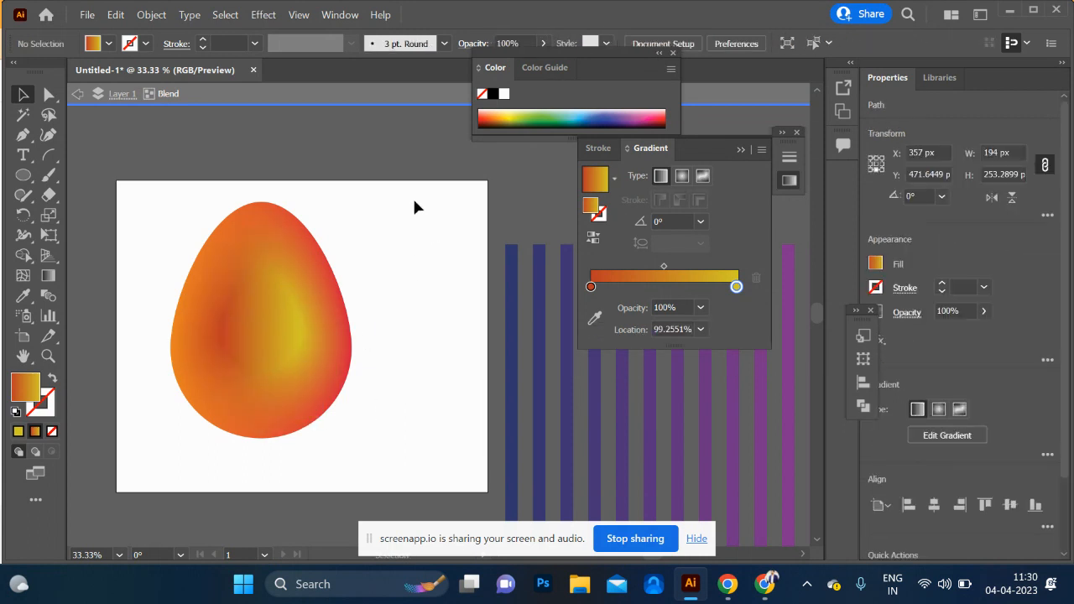
pyautogui.moveTo(409, 206); pyautogui.dragTo(232, 448)
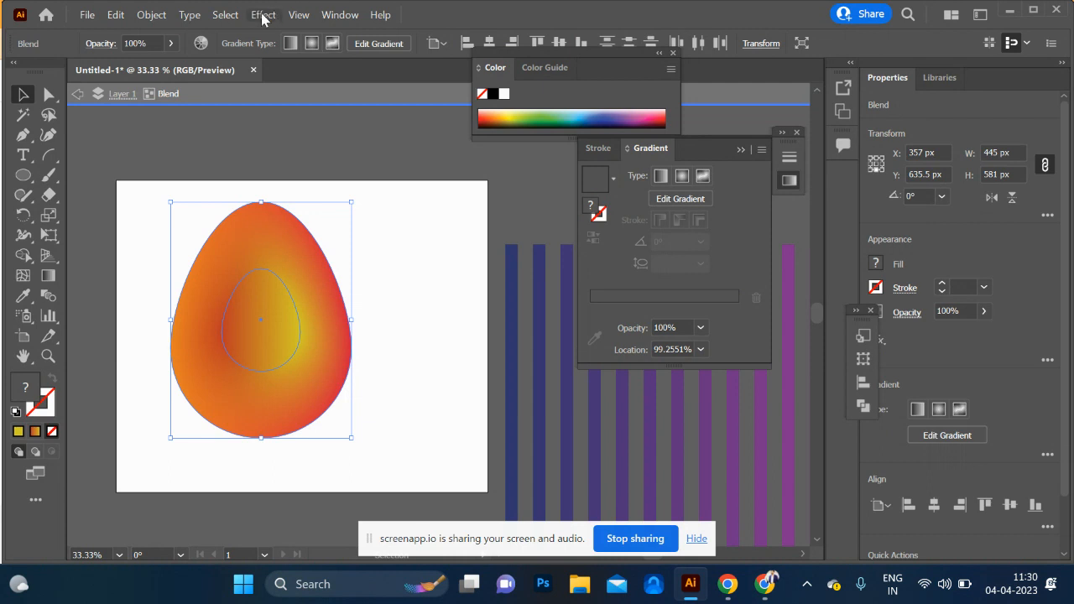
pyautogui.doubleClick(206, 159)
# Preview a Roughen effect on the whole egg blend with corner points, 34% relative size and detail of 54/in
pyautogui.moveTo(182, 208); pyautogui.dragTo(339, 451)
pyautogui.click(263, 15)
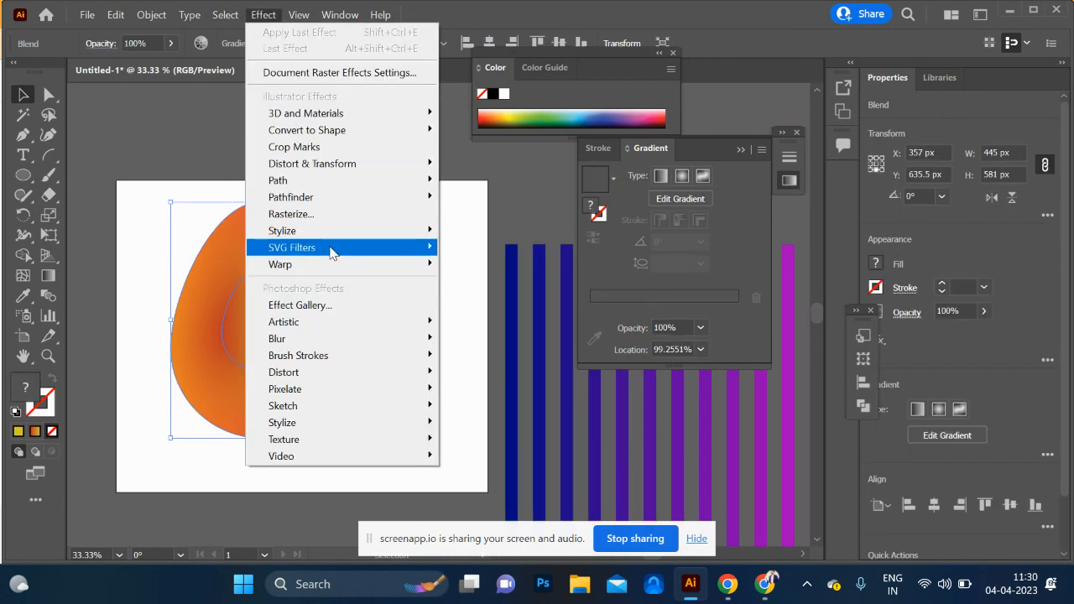
pyautogui.moveTo(332, 247)
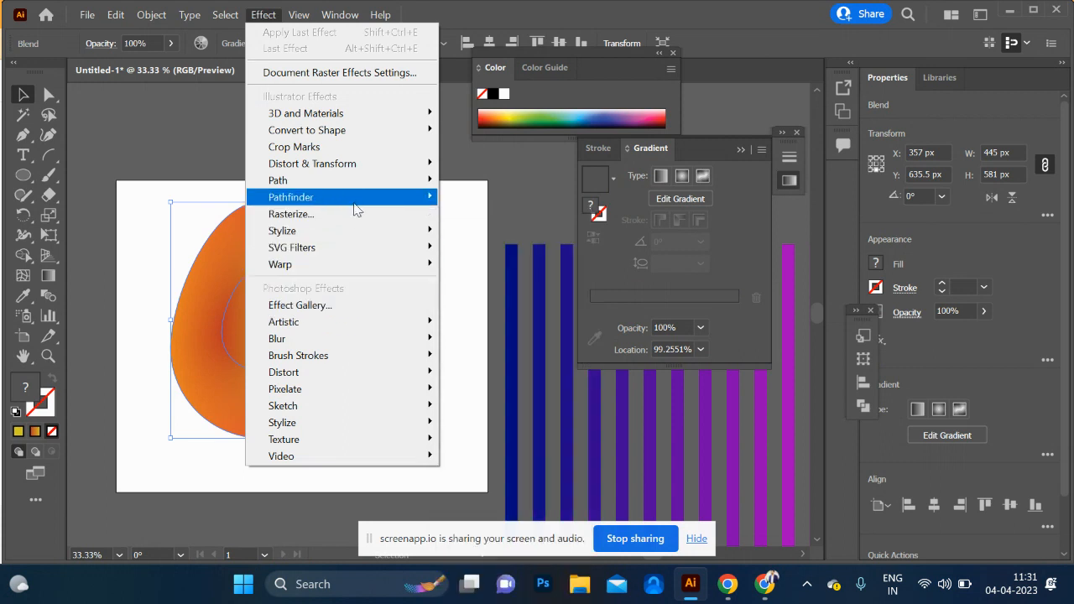
pyautogui.moveTo(357, 201)
pyautogui.moveTo(382, 165)
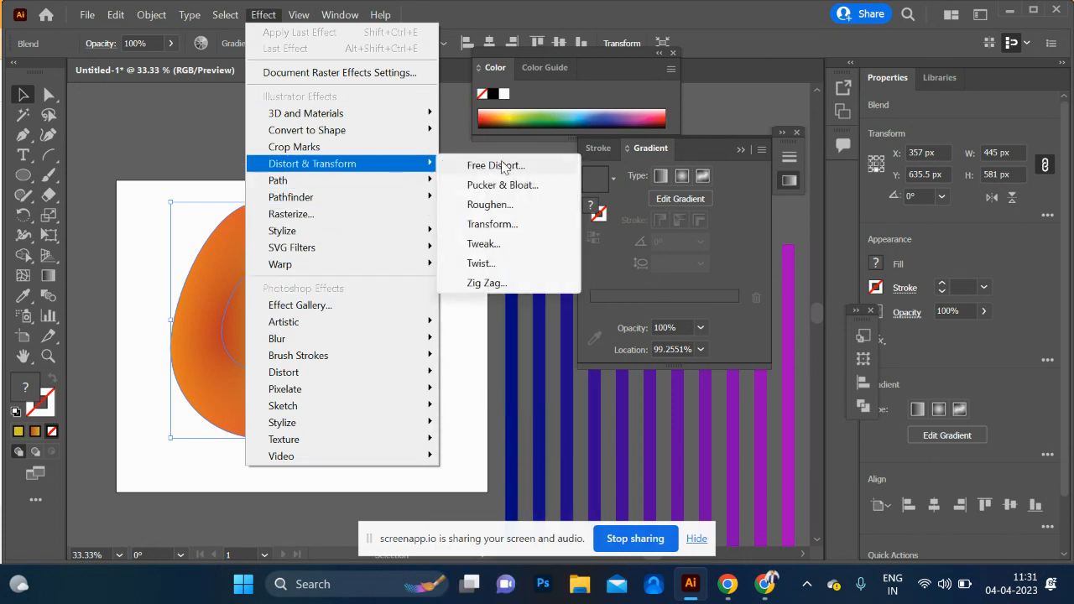
pyautogui.click(504, 206)
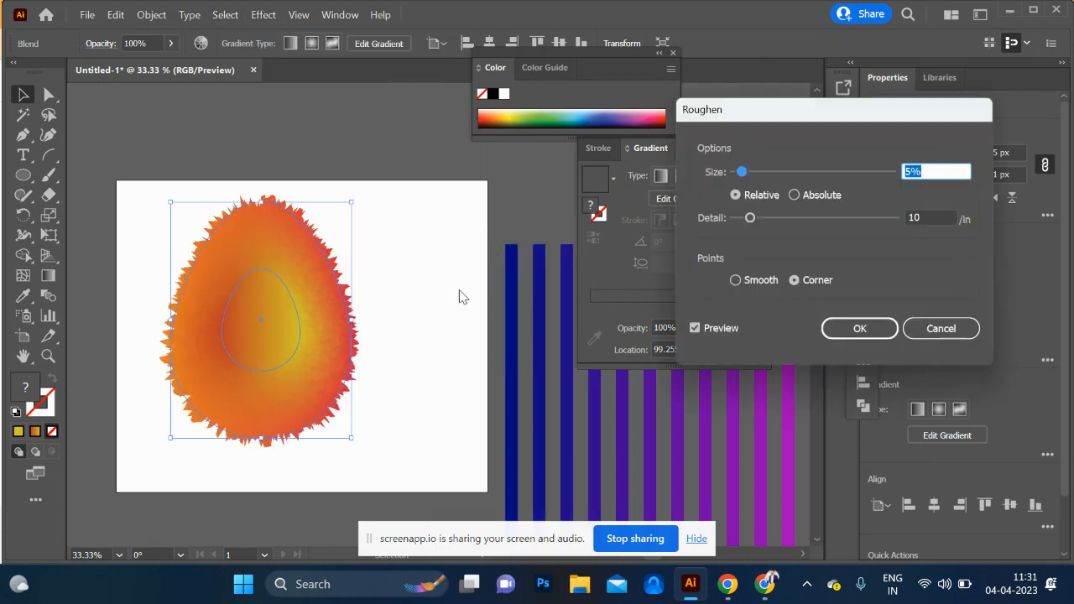
pyautogui.click(753, 172)
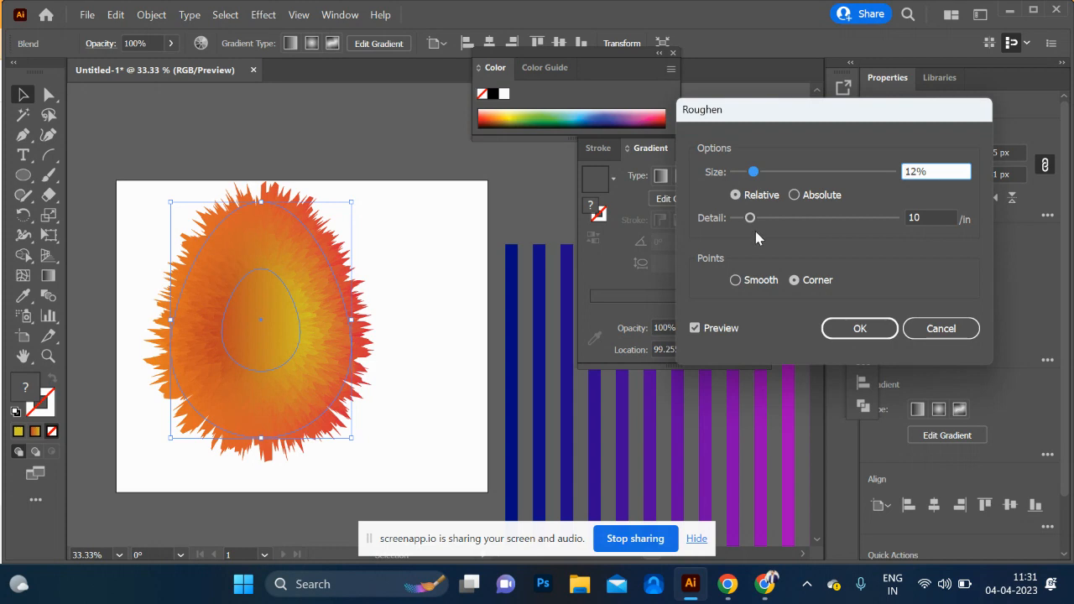
pyautogui.moveTo(767, 220); pyautogui.dragTo(823, 223)
pyautogui.moveTo(760, 172); pyautogui.dragTo(793, 186)
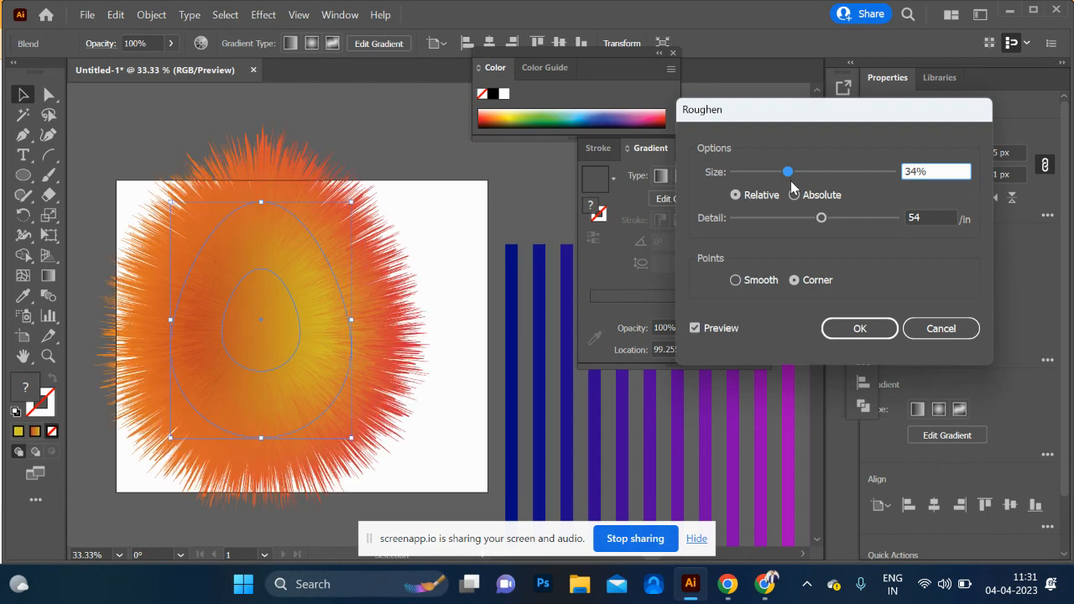
# Reduce the Roughen effect's relative size to below 12% for shorter fur and apply it to the egg blend
pyautogui.click(738, 173)
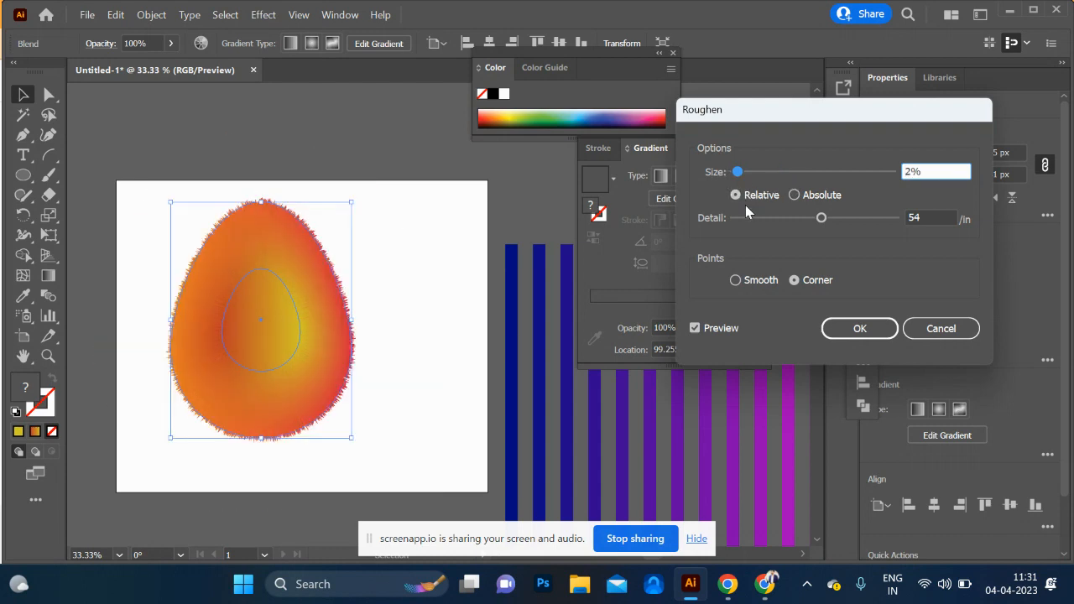
pyautogui.click(754, 172)
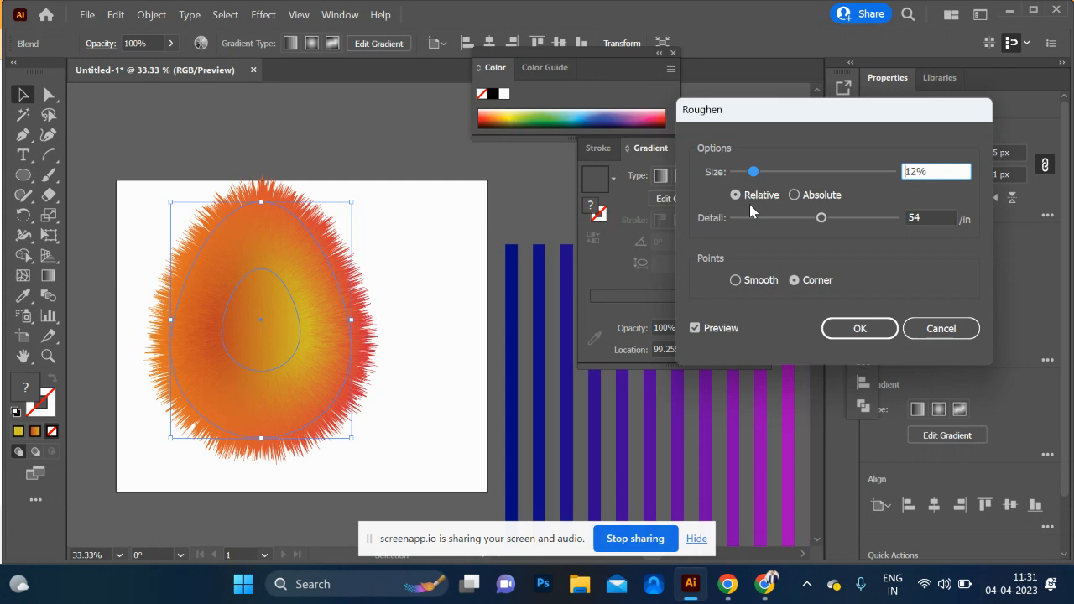
pyautogui.click(746, 174)
pyautogui.click(881, 328)
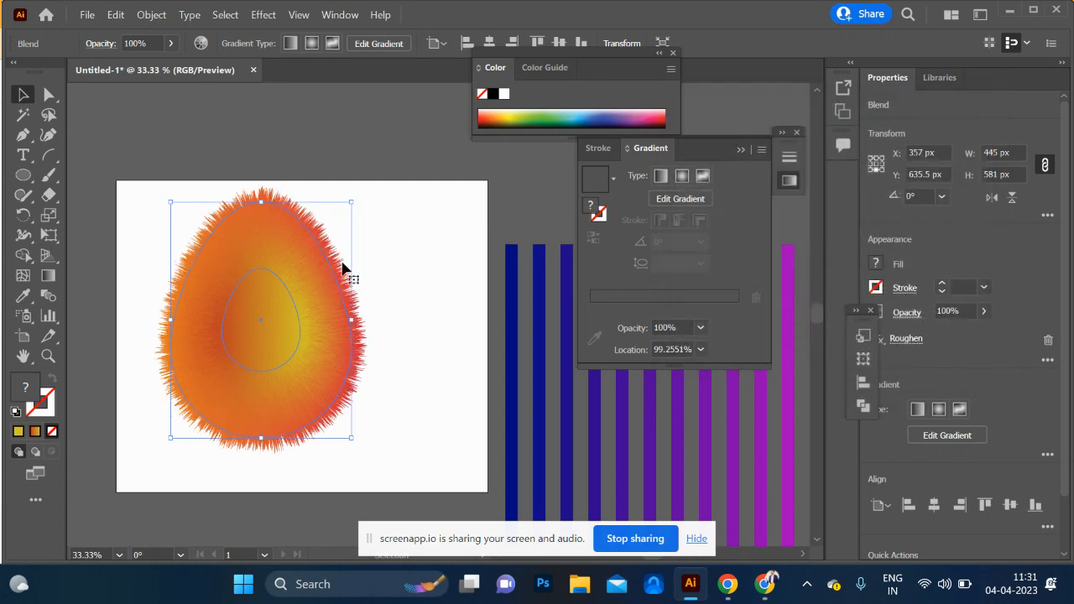
# Isolate the furry egg blend and reverse the direction of the inner egg's gradient
pyautogui.click(451, 242)
pyautogui.moveTo(151, 324); pyautogui.dragTo(281, 297)
pyautogui.click(402, 326)
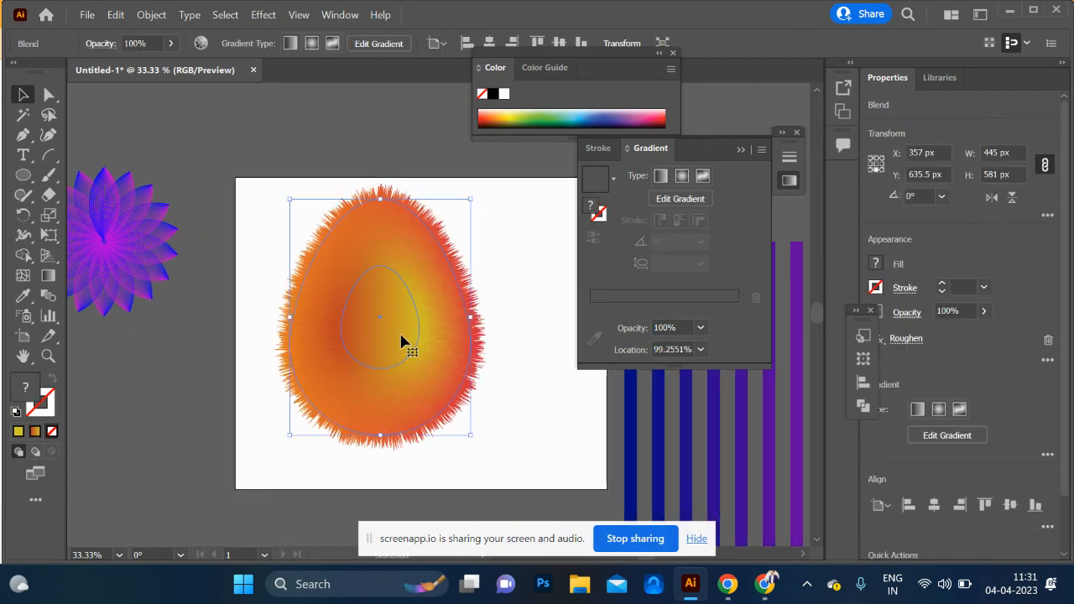
pyautogui.doubleClick(401, 339)
pyautogui.click(412, 335)
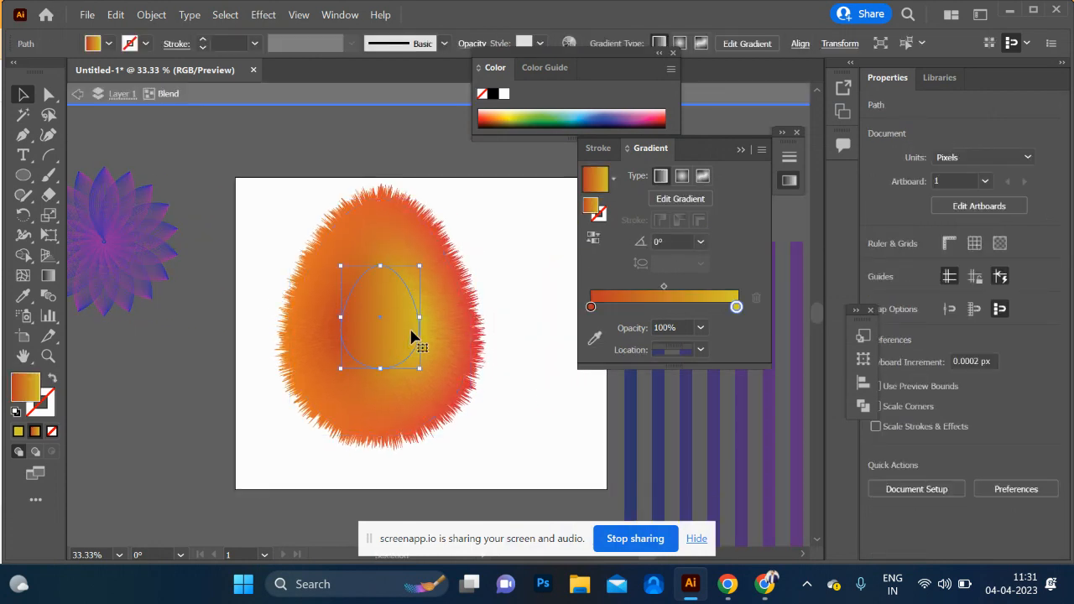
pyautogui.click(592, 240)
pyautogui.click(532, 296)
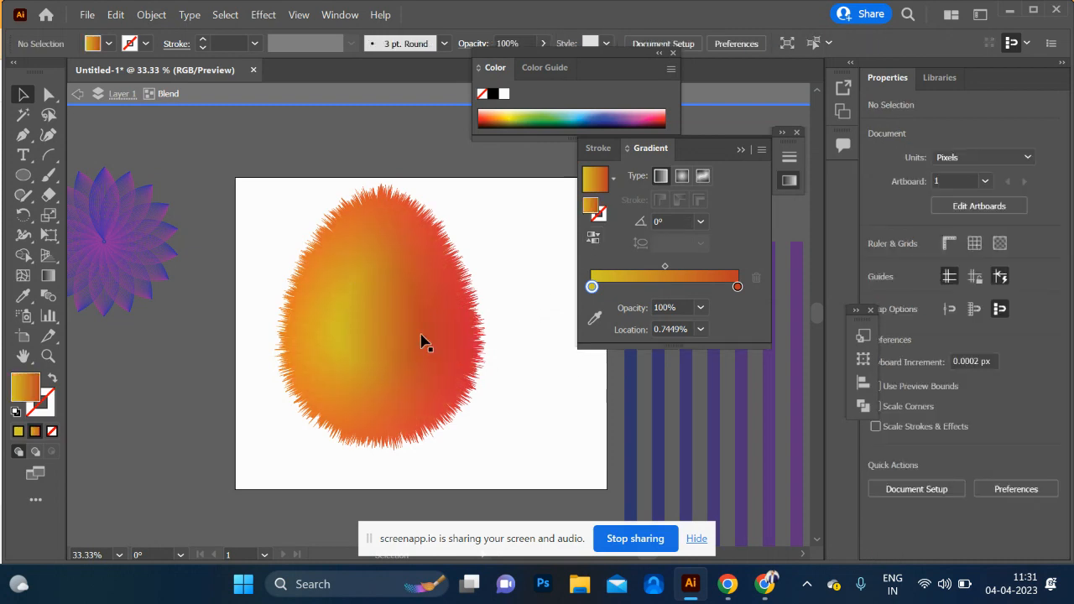
# Recolour the inner egg's yellow gradient stop to dark brown, C 21.1, M 79, Y 100, K 60, and leave the blend's isolation mode
pyautogui.click(336, 346)
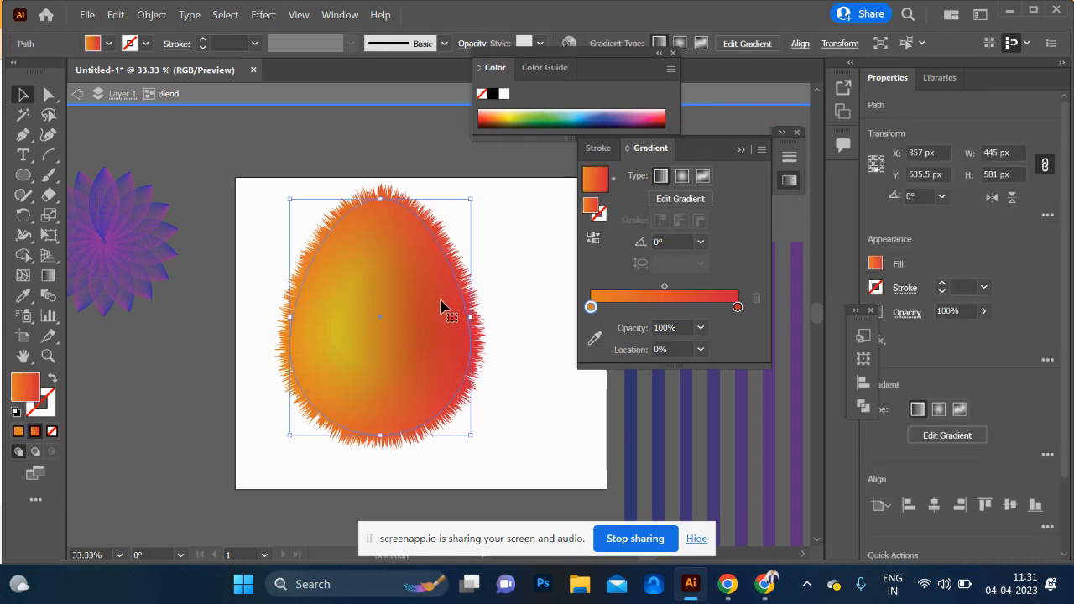
pyautogui.click(372, 336)
pyautogui.moveTo(591, 307); pyautogui.dragTo(593, 309)
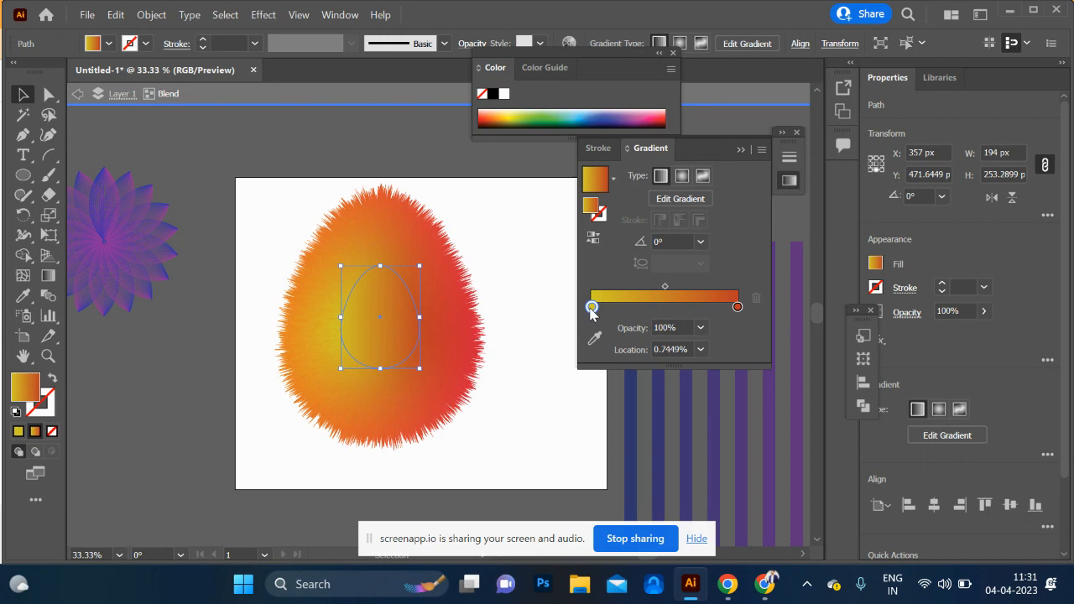
pyautogui.doubleClick(591, 307)
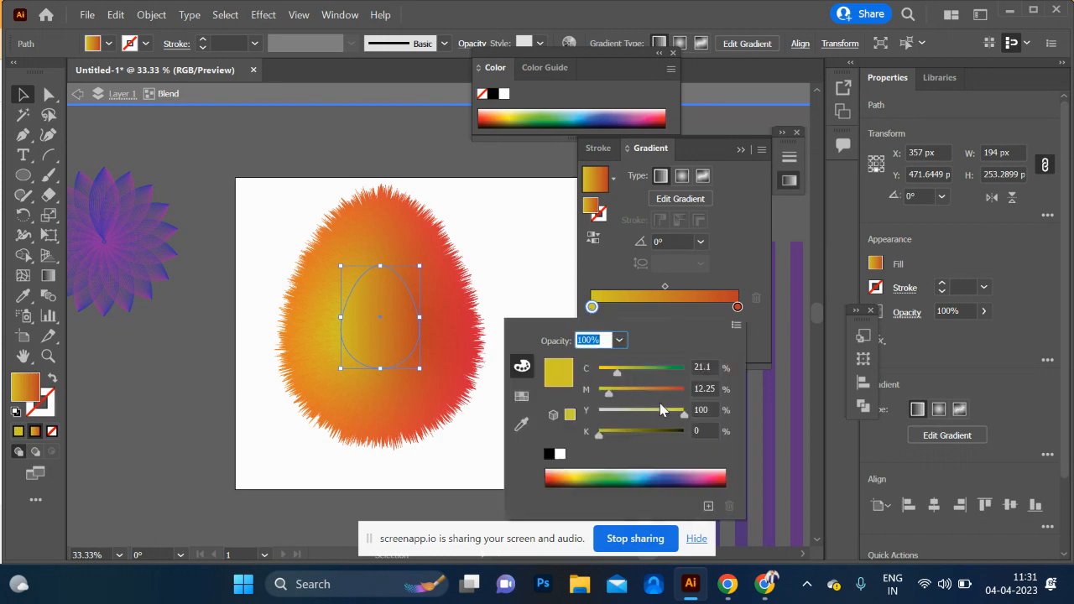
pyautogui.click(667, 390)
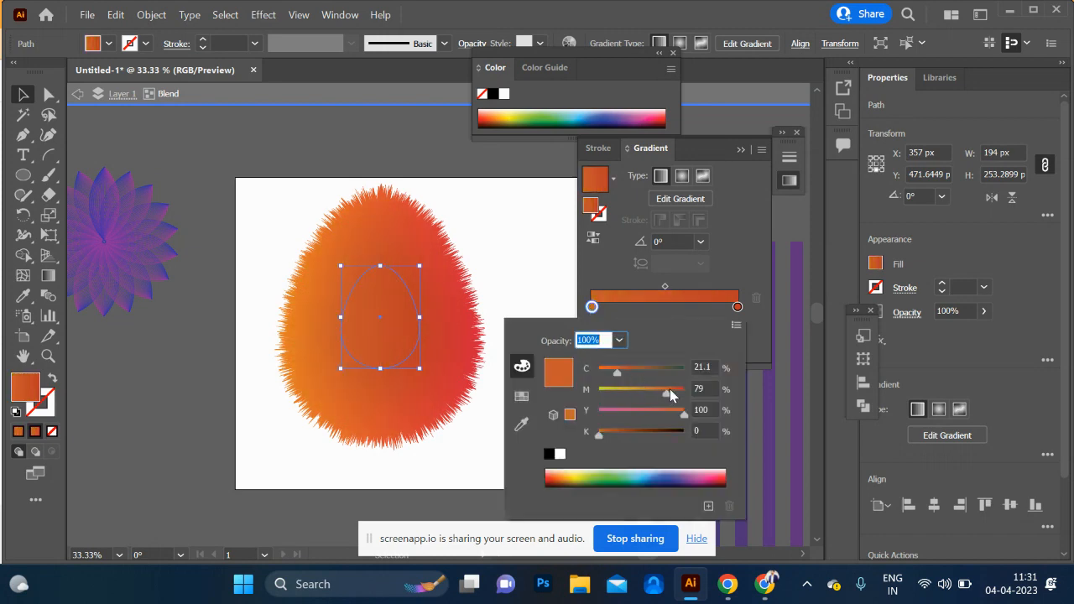
pyautogui.click(660, 431)
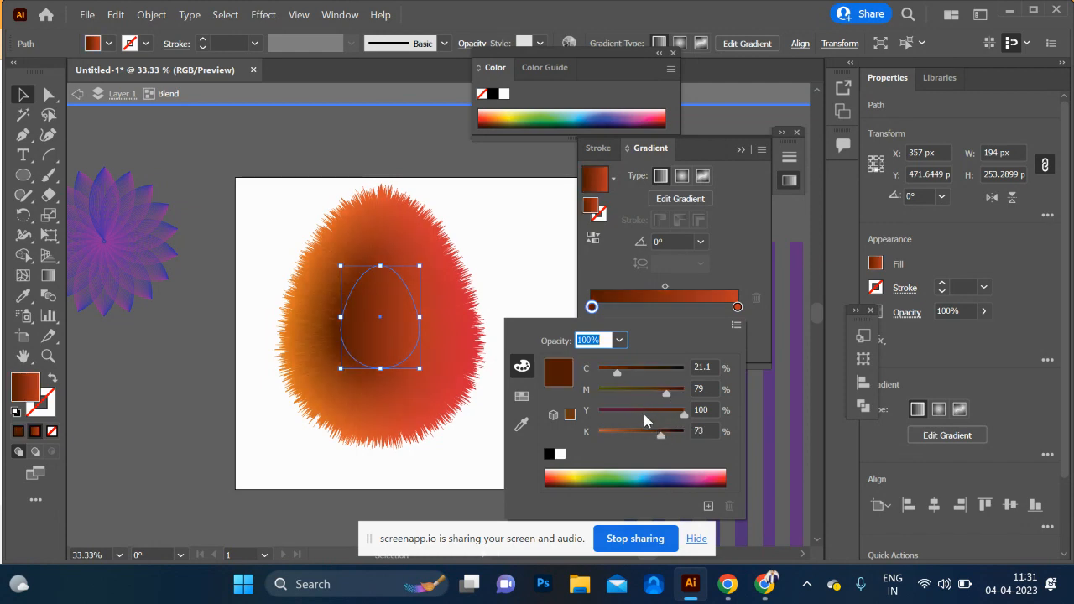
pyautogui.click(644, 433)
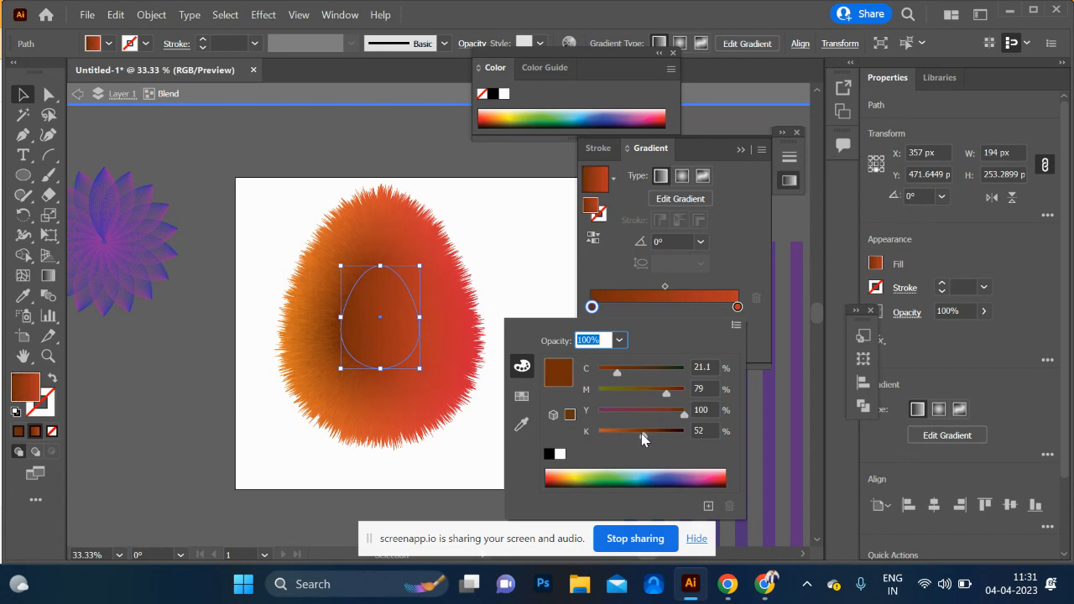
pyautogui.click(650, 431)
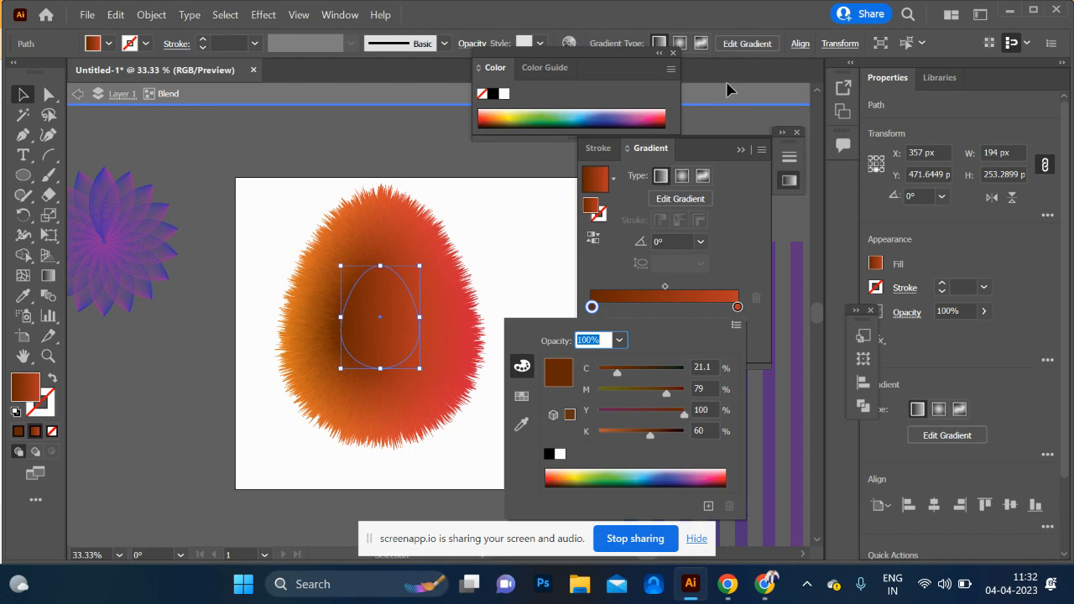
pyautogui.click(539, 259)
pyautogui.click(535, 247)
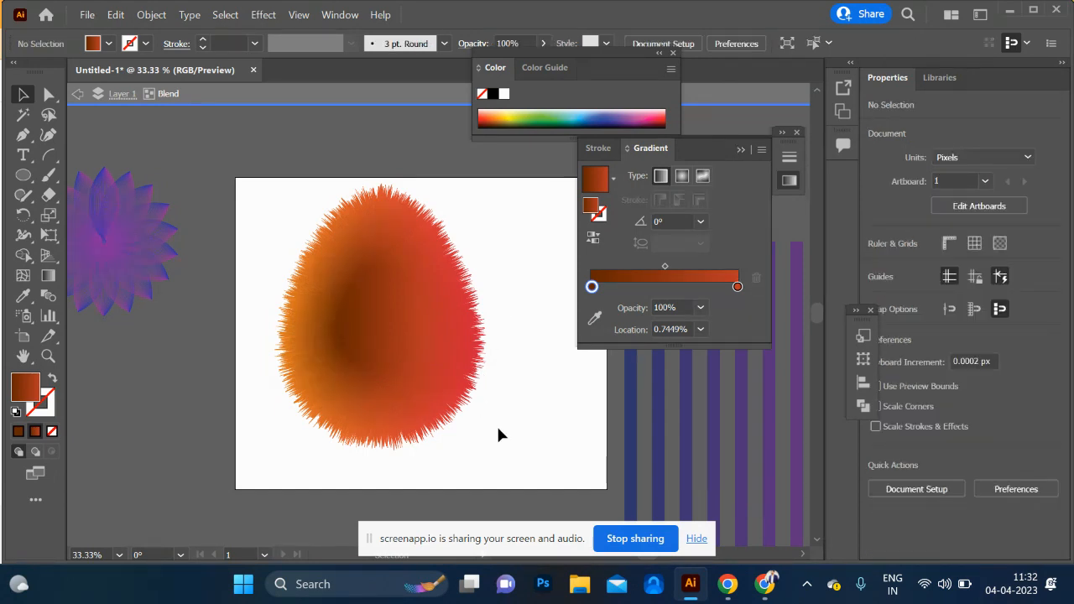
pyautogui.moveTo(377, 361); pyautogui.dragTo(378, 369)
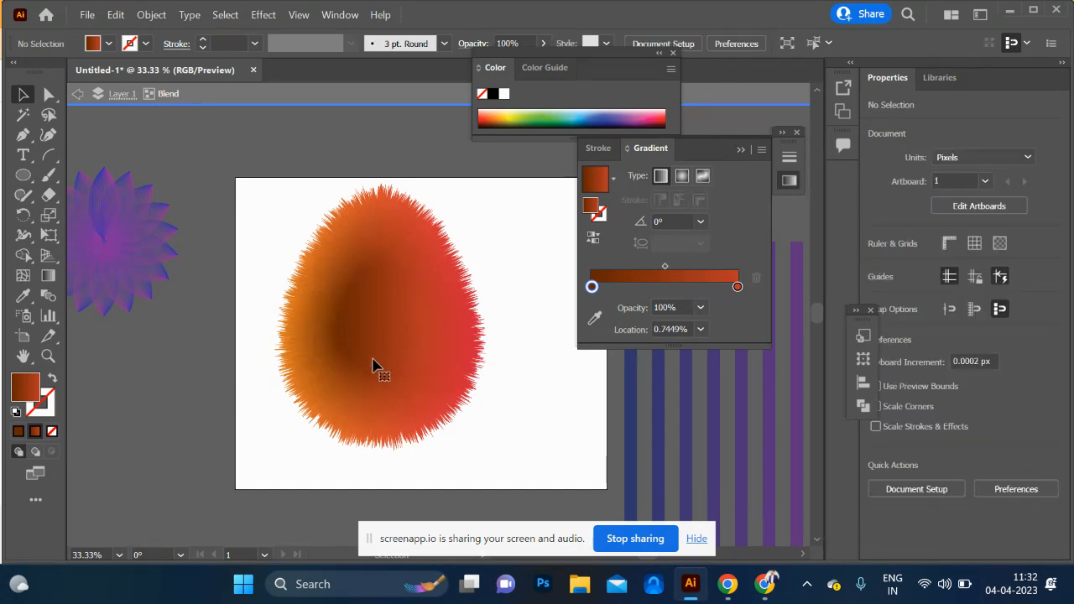
pyautogui.click(517, 278)
pyautogui.doubleClick(517, 279)
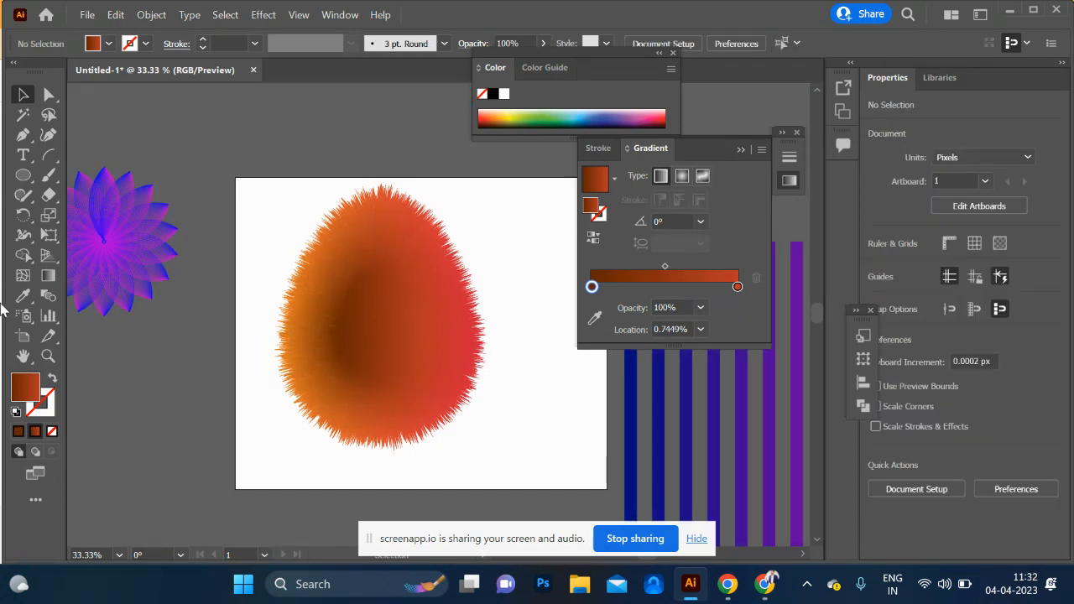
# Draw an upright ellipse of about 124 × 191 px on the egg's upper left as an eye and fill it with off-white F4EDED
pyautogui.click(24, 175)
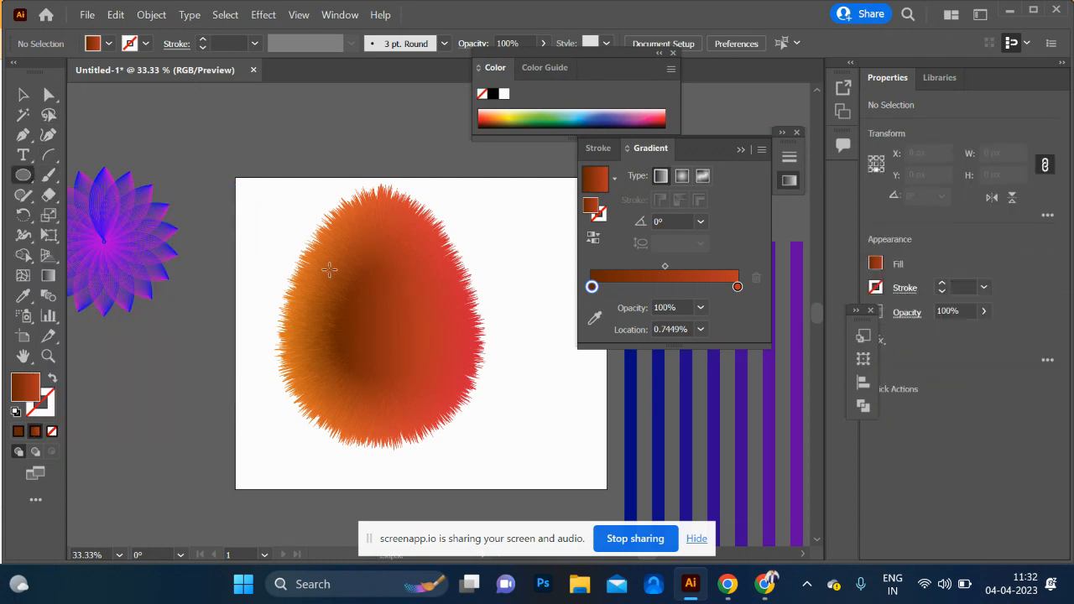
pyautogui.moveTo(366, 321); pyautogui.dragTo(375, 337)
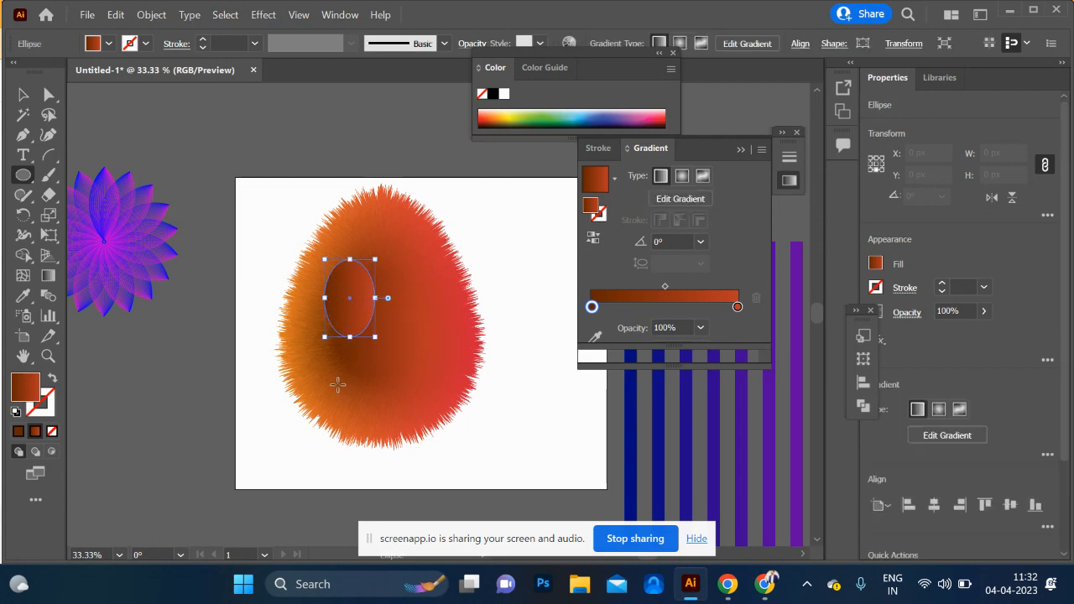
pyautogui.doubleClick(30, 392)
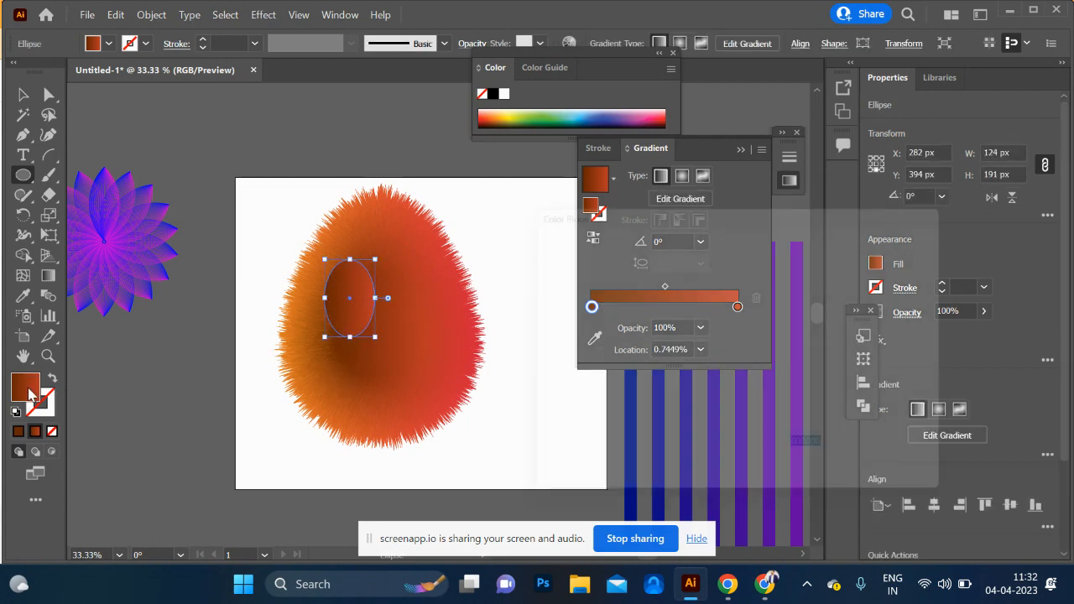
pyautogui.moveTo(535, 303); pyautogui.dragTo(531, 258)
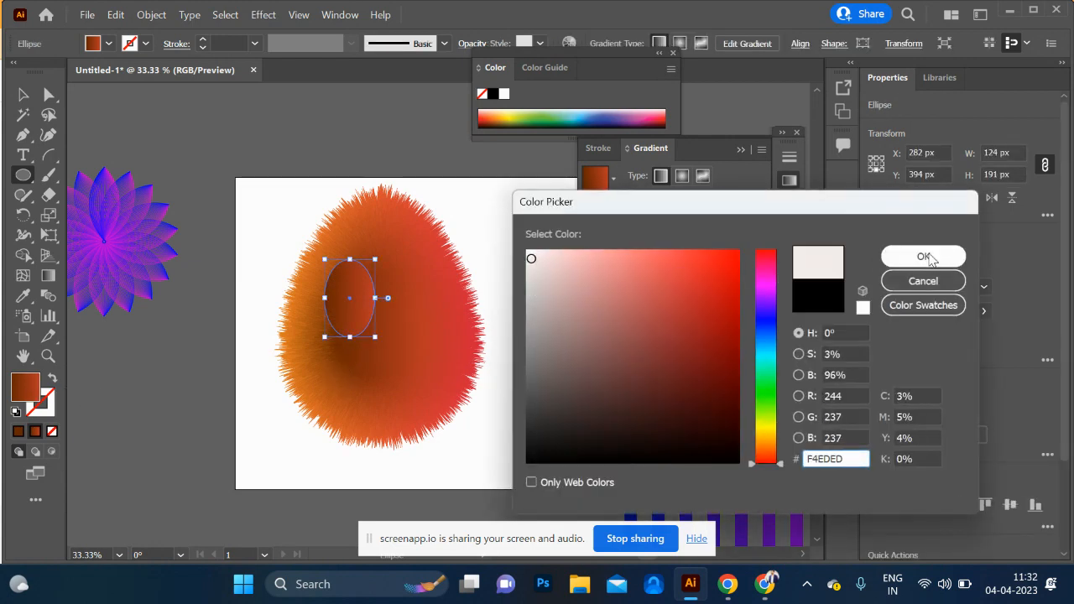
pyautogui.click(923, 256)
# Make a concentric copy of the eye ellipse scaled down to about 62 × 95 px and fill it with light grey D8D8D8
pyautogui.scroll(3, 454, 298)
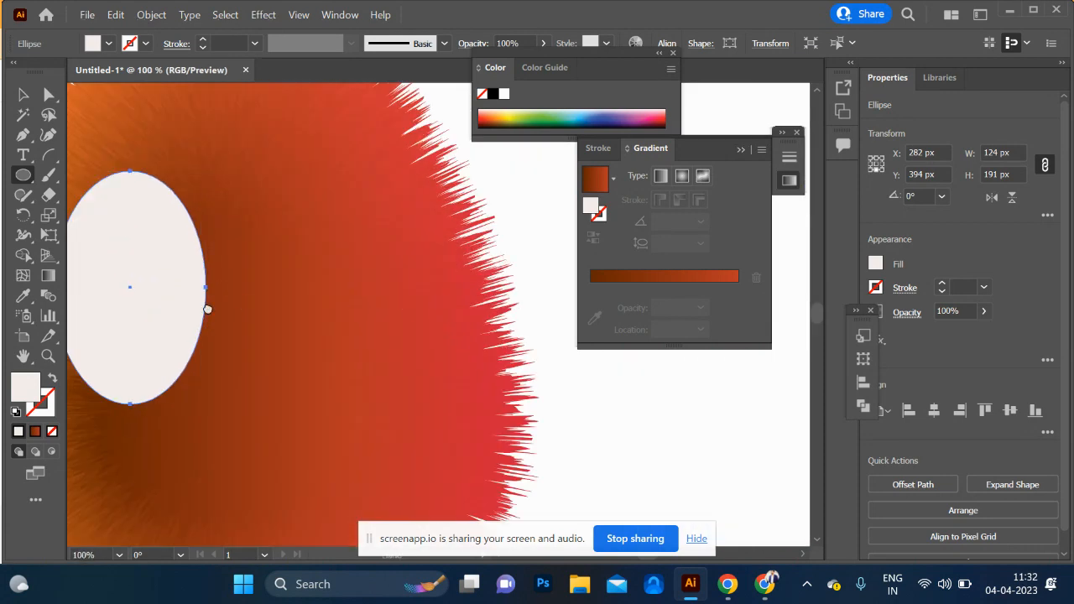
pyautogui.moveTo(210, 309); pyautogui.dragTo(521, 356)
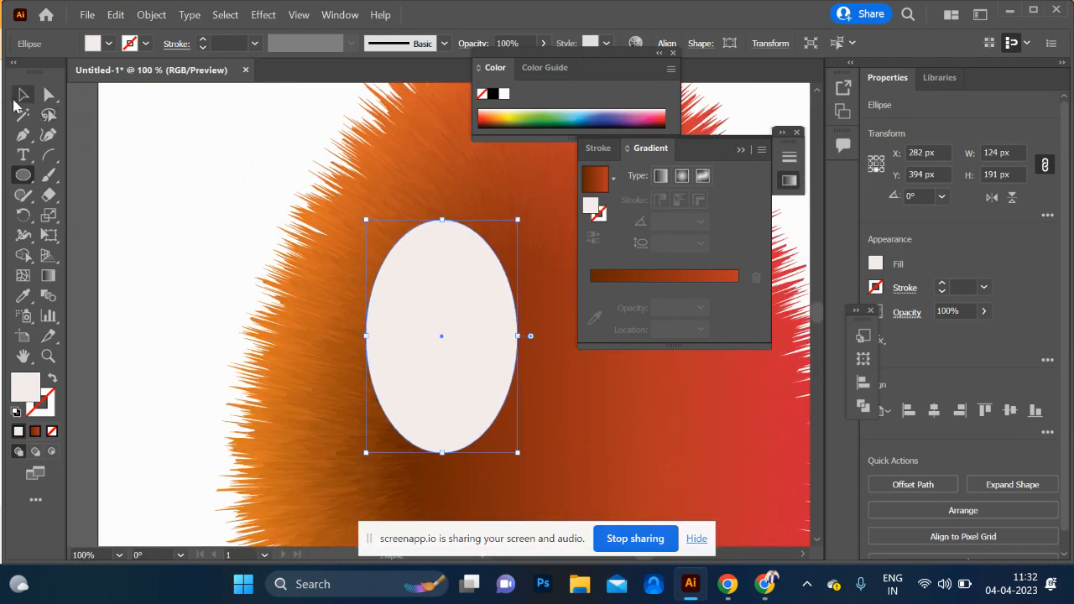
pyautogui.click(23, 95)
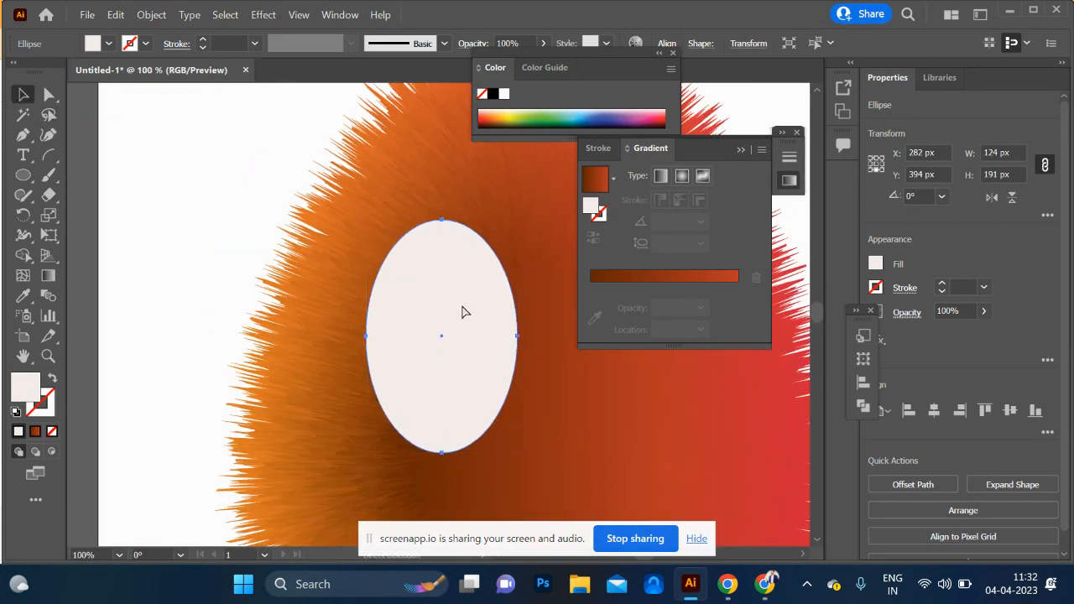
pyautogui.click(464, 312)
pyautogui.moveTo(445, 221); pyautogui.dragTo(451, 279)
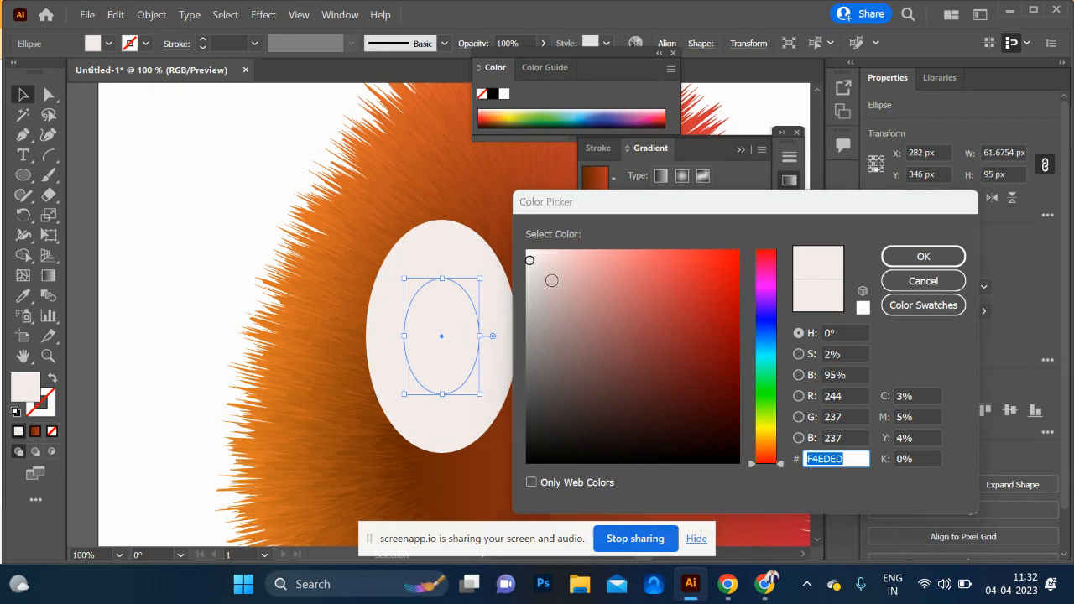
pyautogui.moveTo(530, 277)
pyautogui.mouseDown()
pyautogui.moveTo(530, 298)
pyautogui.moveTo(529, 286)
pyautogui.mouseUp()
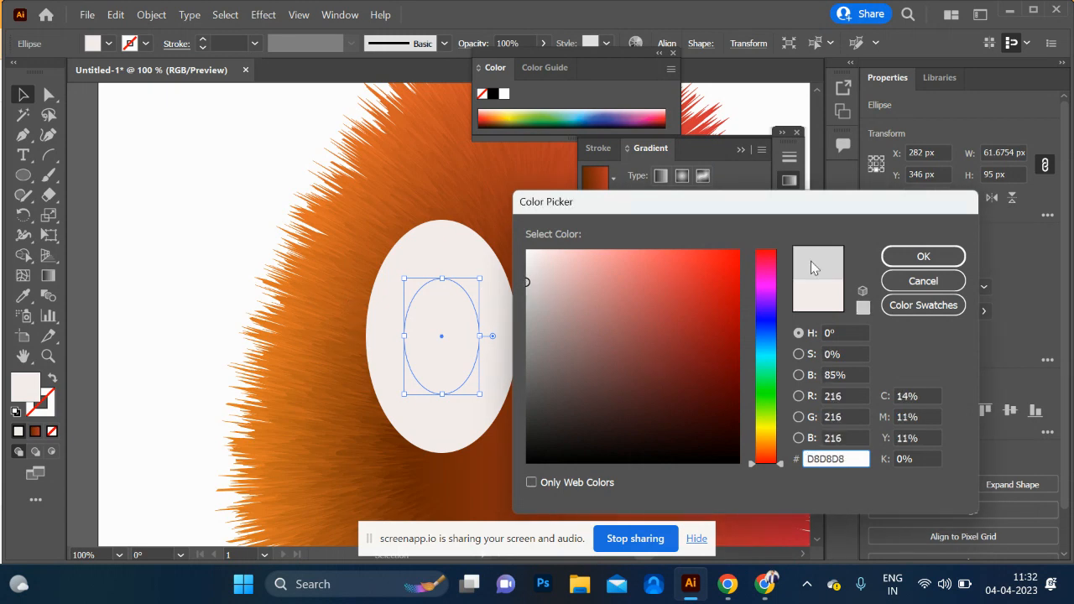
pyautogui.click(899, 260)
# Blend the off-white eye ellipse with the grey ellipse inside it
pyautogui.keyDown('shift'); pyautogui.click(494, 269); pyautogui.keyUp('shift')
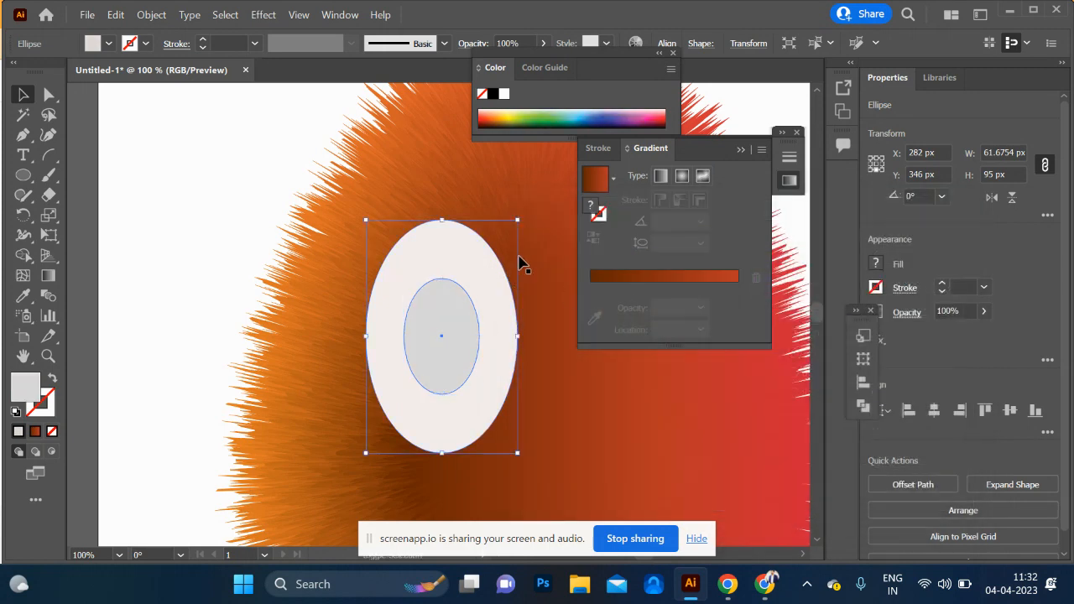
pyautogui.hotkey('ctrl', 'alt', 'b')
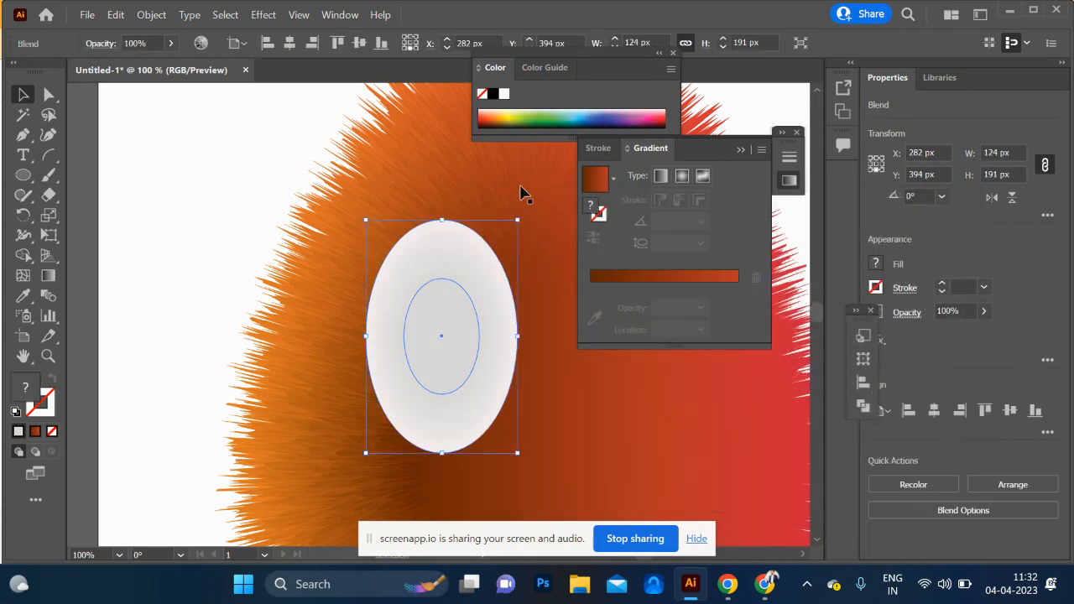
pyautogui.click(250, 182)
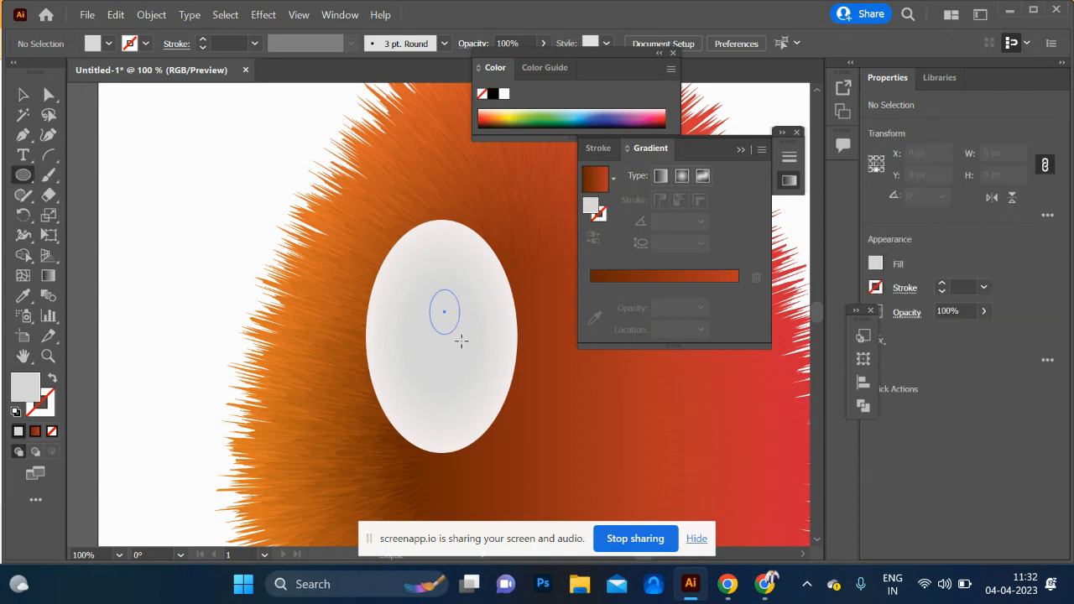
# Draw a pupil ellipse of about 50 × 69 px inside the eye, fill it black and nudge it slightly upward
pyautogui.moveTo(461, 341); pyautogui.dragTo(491, 374)
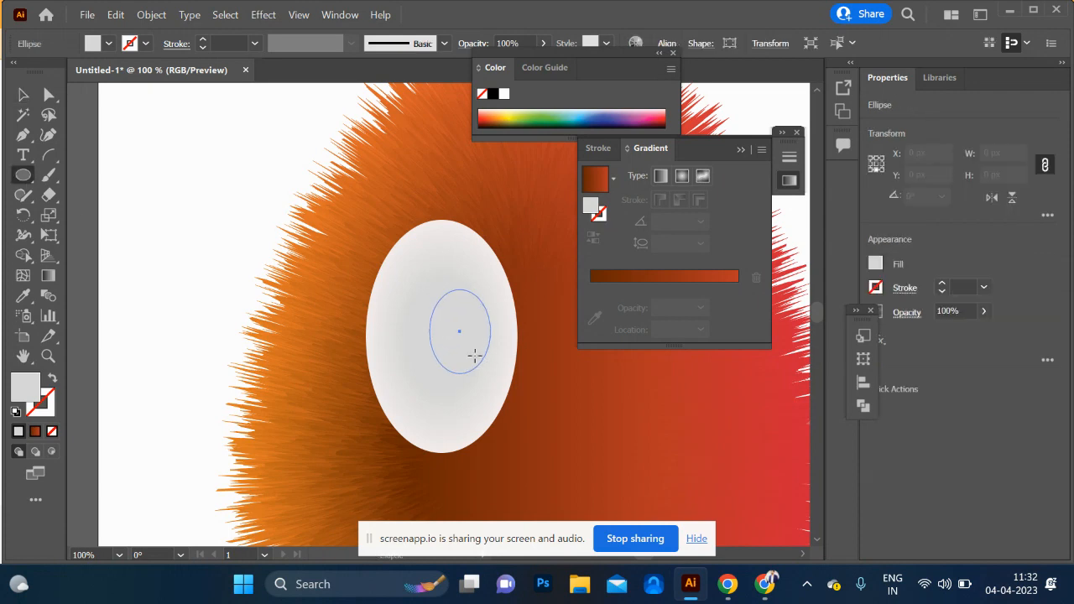
pyautogui.moveTo(460, 336); pyautogui.dragTo(442, 349)
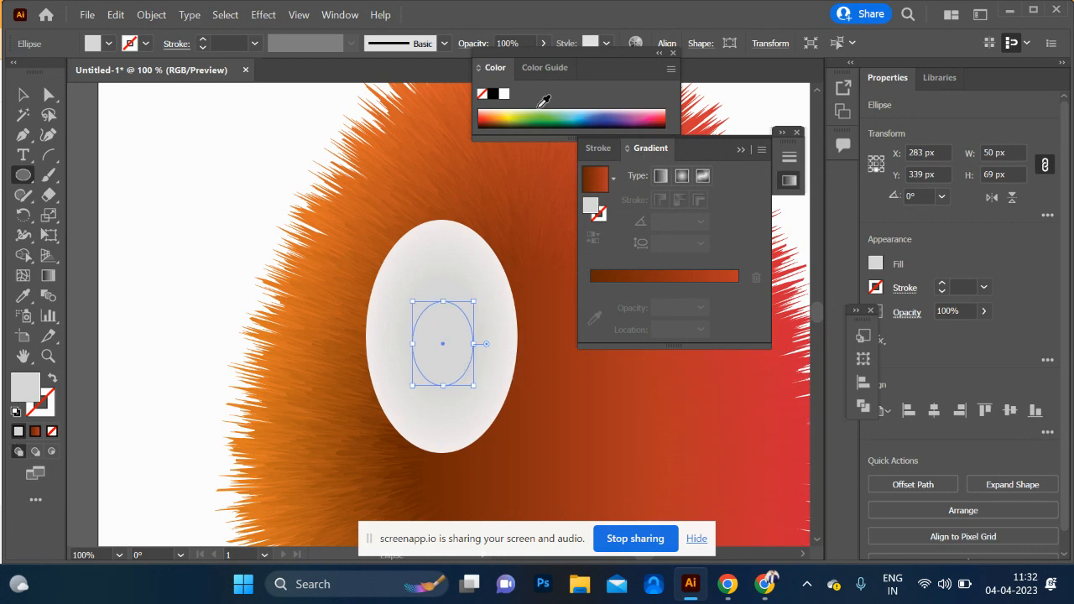
pyautogui.click(492, 94)
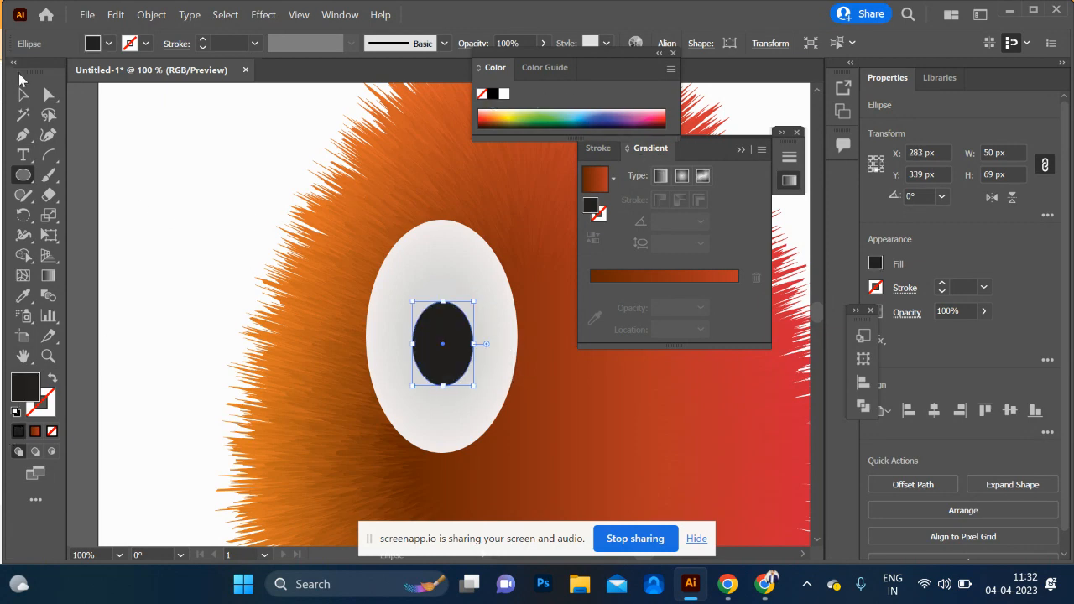
pyautogui.click(24, 95)
pyautogui.click(113, 177)
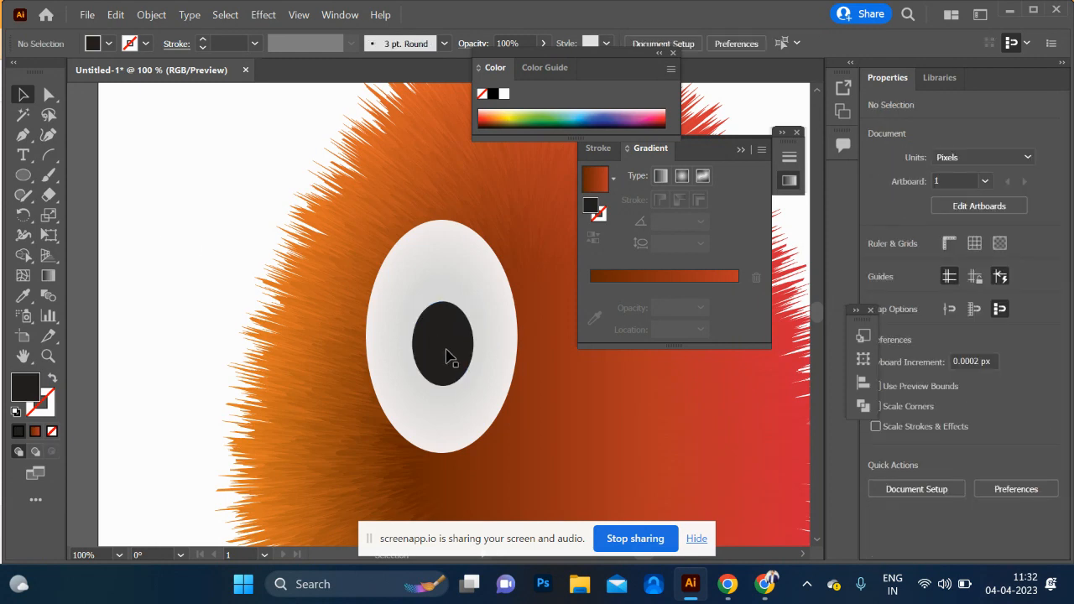
pyautogui.moveTo(446, 349); pyautogui.dragTo(449, 337)
# Duplicate the eye blend together with its pupil horizontally onto the right half of the egg
pyautogui.click(449, 343)
pyautogui.keyDown('shift'); pyautogui.click(437, 279); pyautogui.keyUp('shift')
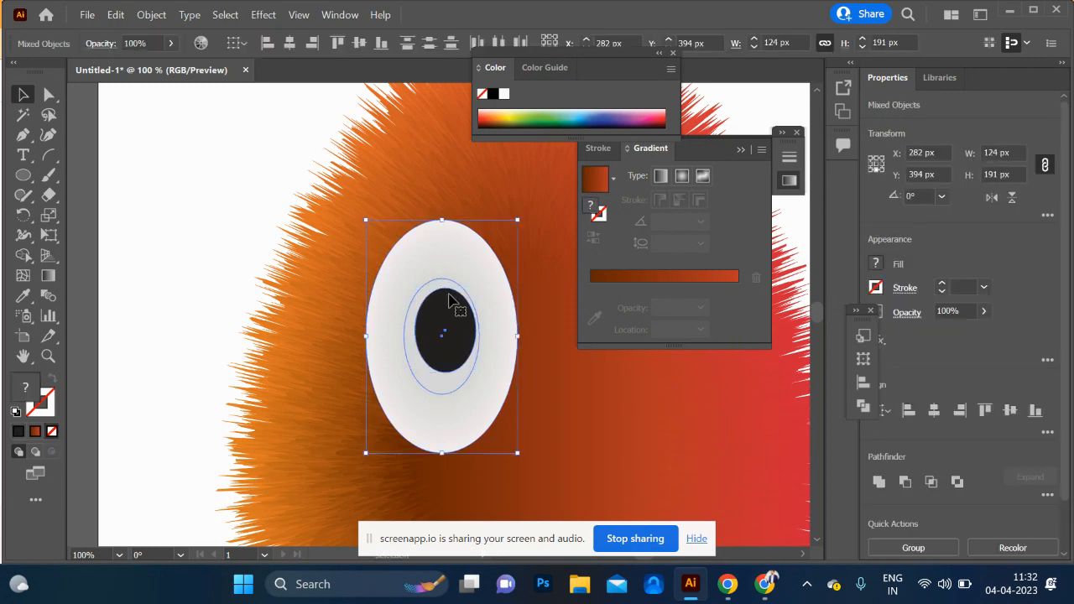
pyautogui.moveTo(459, 287); pyautogui.dragTo(111, 238)
pyautogui.moveTo(120, 280); pyautogui.dragTo(331, 285)
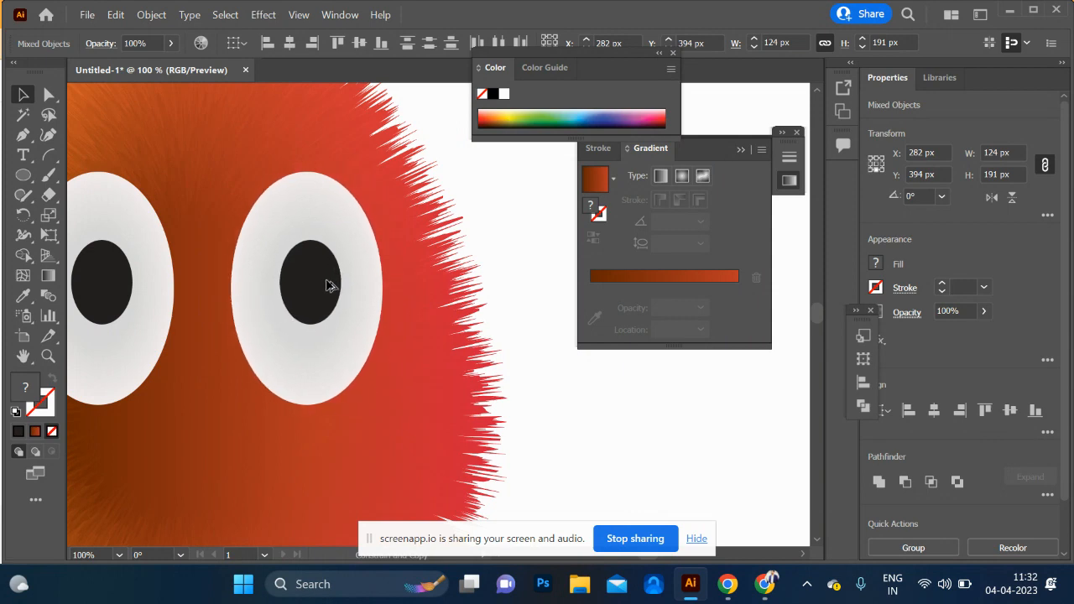
pyautogui.click(530, 297)
# Copy the right eye's pupil at about 15 × 21 px, place the copy in the pupil's upper part and fill it with the eye's light grey
pyautogui.click(341, 295)
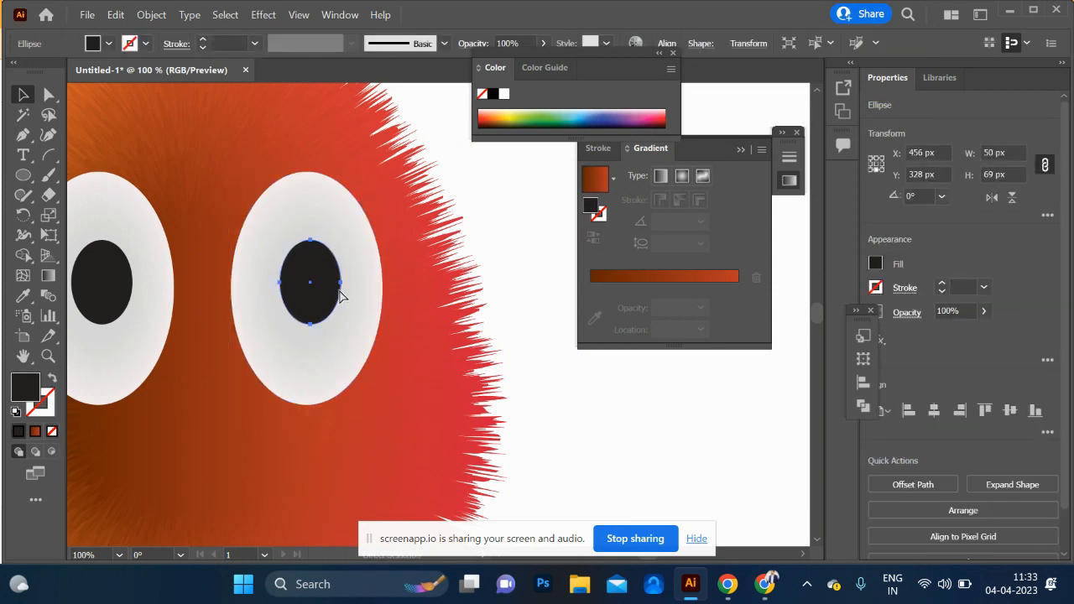
pyautogui.moveTo(314, 328); pyautogui.dragTo(315, 295)
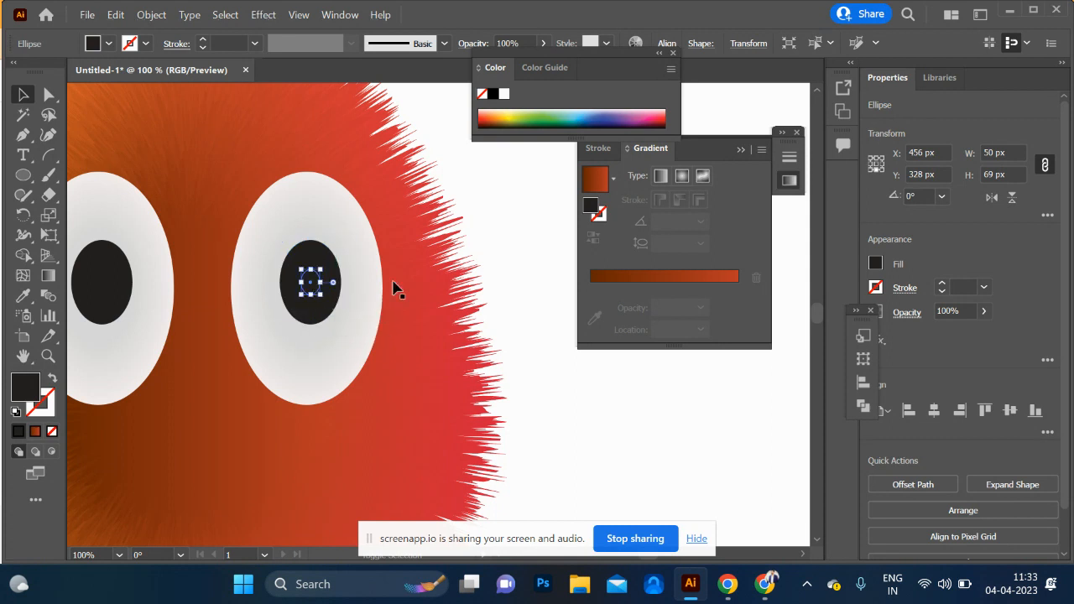
pyautogui.click(528, 252)
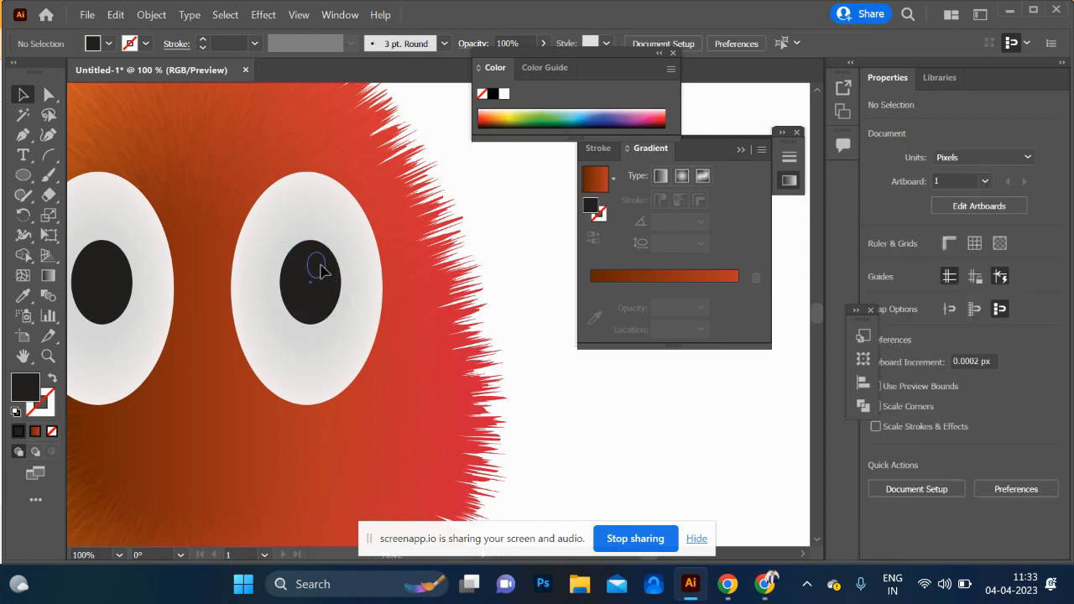
pyautogui.click(319, 268)
pyautogui.press('i')
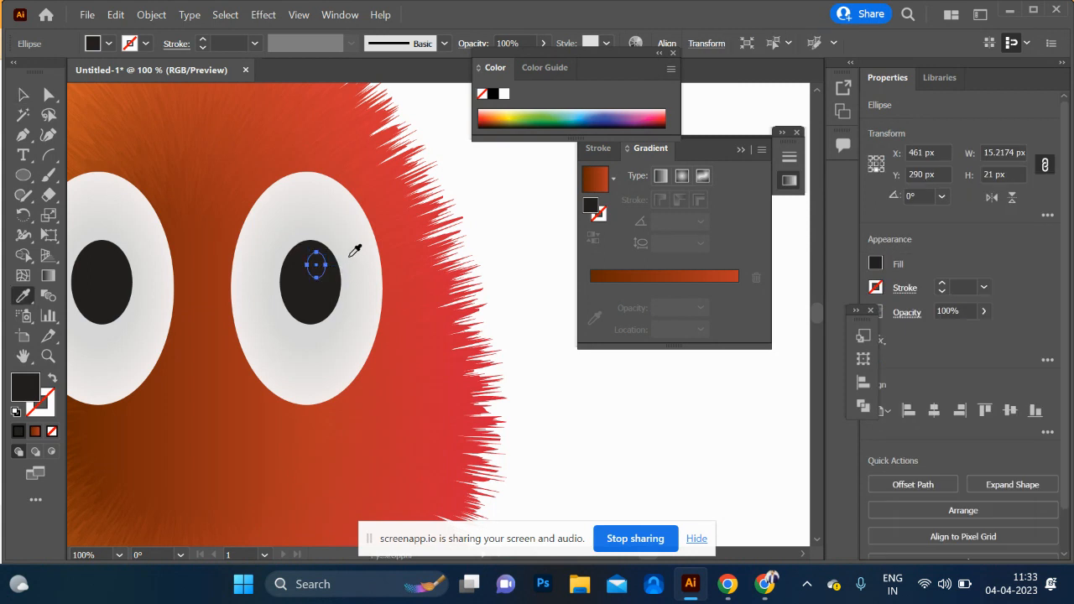
pyautogui.click(357, 251)
pyautogui.click(23, 96)
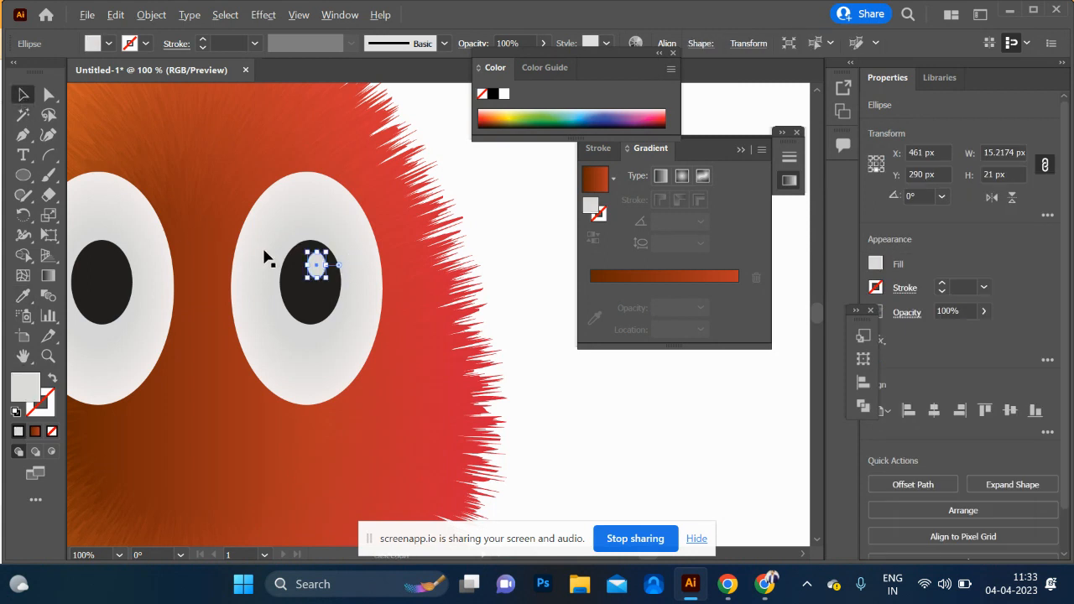
# Duplicate the light grey highlight horizontally onto the left eye's pupil
pyautogui.moveTo(320, 269); pyautogui.dragTo(115, 279)
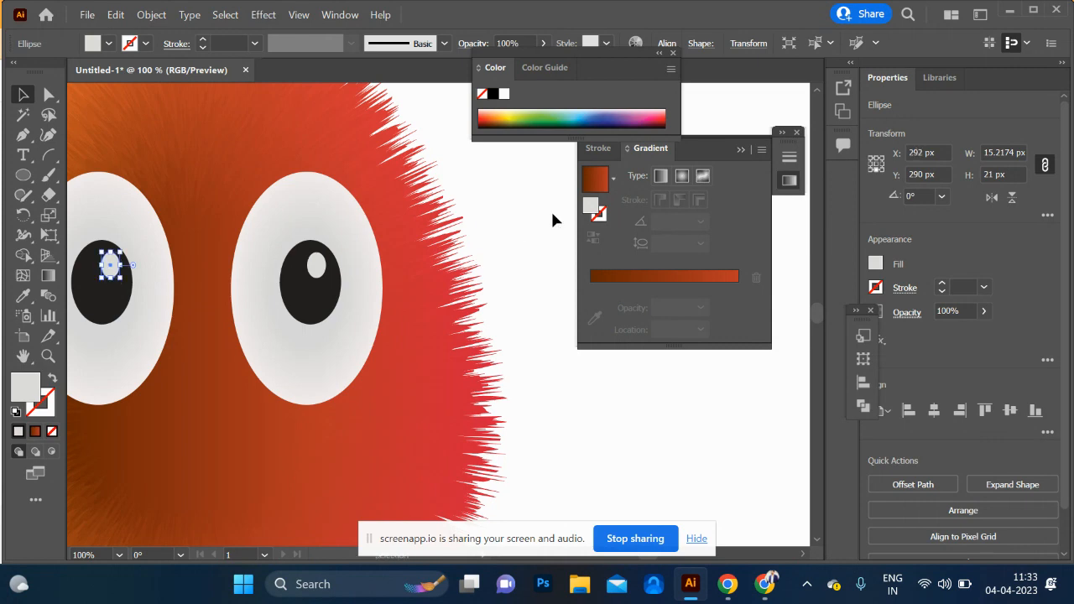
pyautogui.click(502, 213)
pyautogui.scroll(-4, 502, 213)
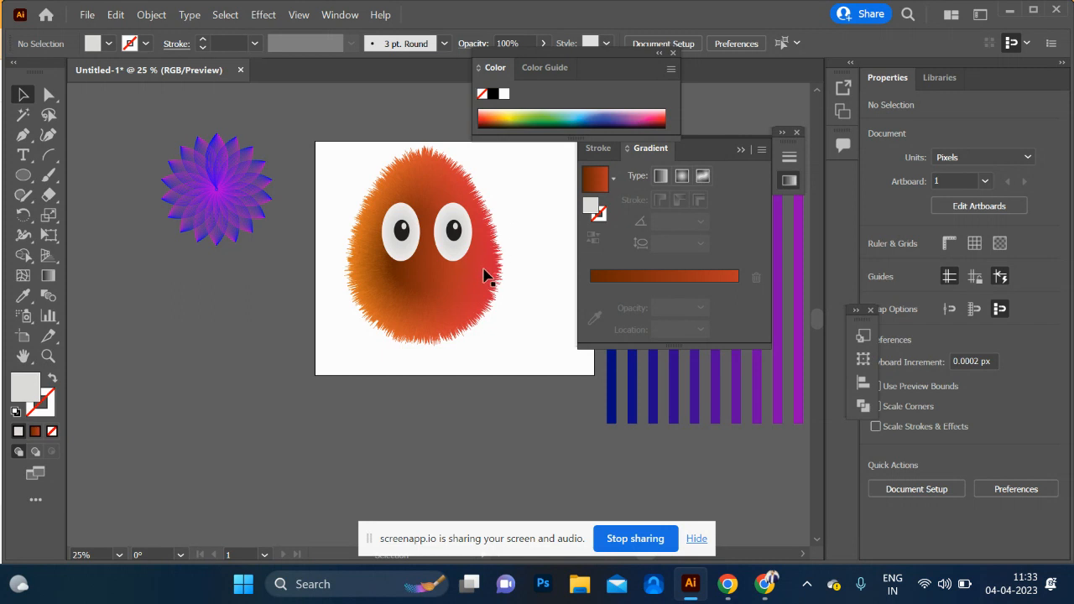
# Duplicate the furry egg blend and shrink the copy to about 188 × 246 px as an ear at the head's upper left
pyautogui.scroll(3, 487, 269)
pyautogui.scroll(-1, 455, 268)
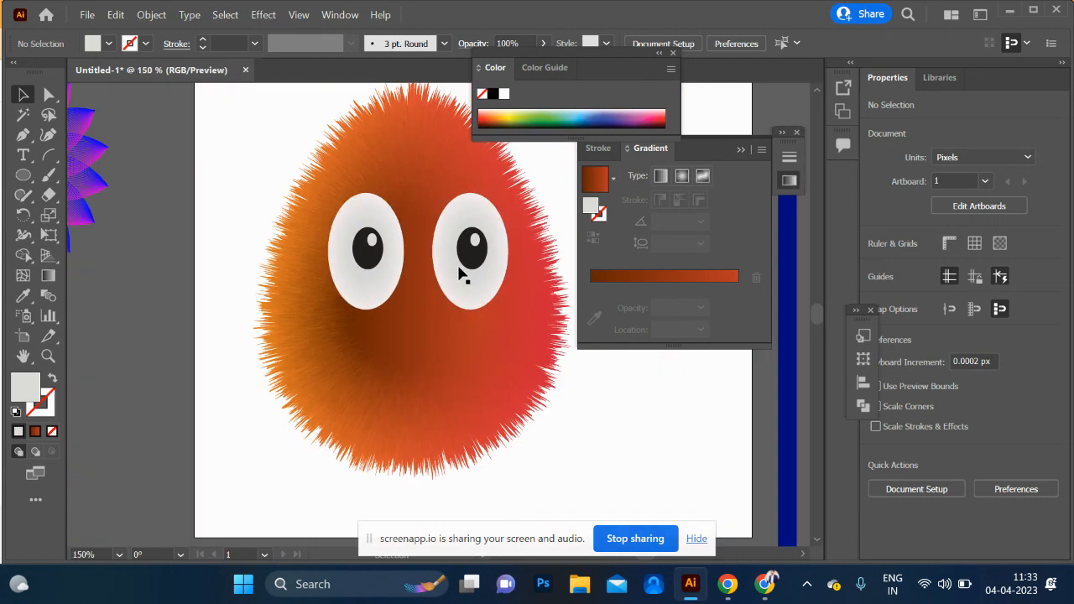
pyautogui.click(384, 439)
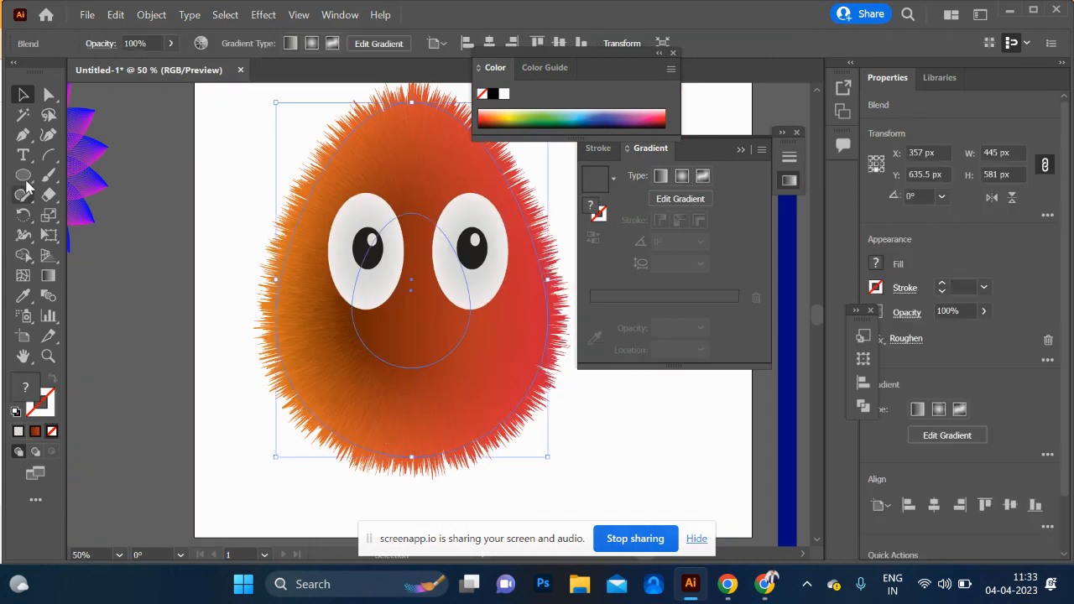
pyautogui.moveTo(366, 396); pyautogui.dragTo(290, 364)
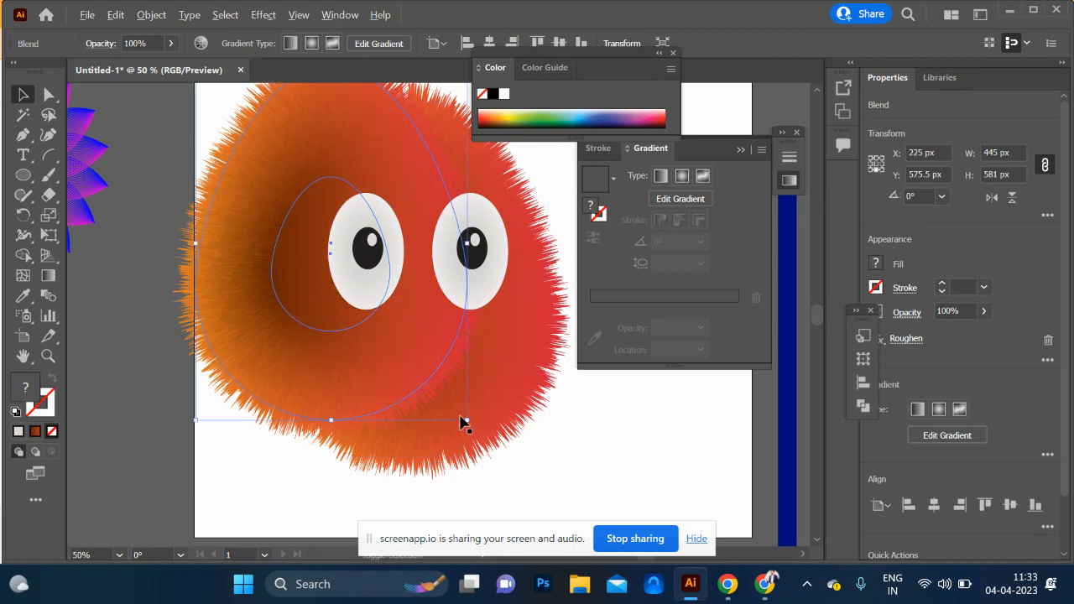
pyautogui.moveTo(403, 321)
pyautogui.mouseDown()
pyautogui.moveTo(396, 307)
pyautogui.moveTo(401, 325)
pyautogui.mouseUp()
# Duplicate the furry ear horizontally to the opposite side of the head and send both ears behind the body
pyautogui.moveTo(300, 286); pyautogui.dragTo(501, 278)
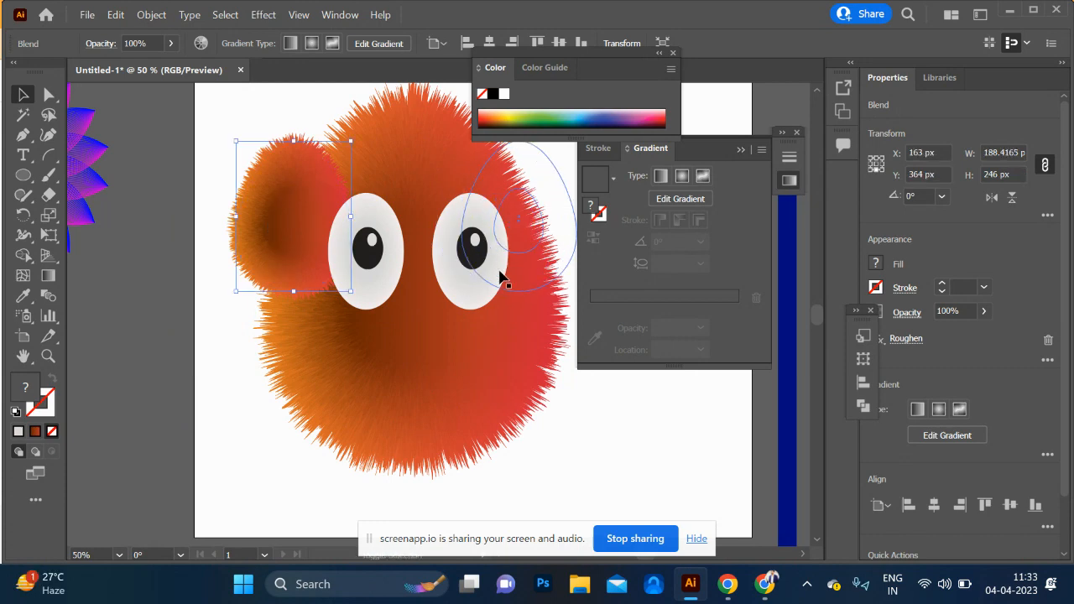
pyautogui.keyDown('shift'); pyautogui.click(260, 260); pyautogui.keyUp('shift')
pyautogui.hotkey('ctrl', 'shift', '[')
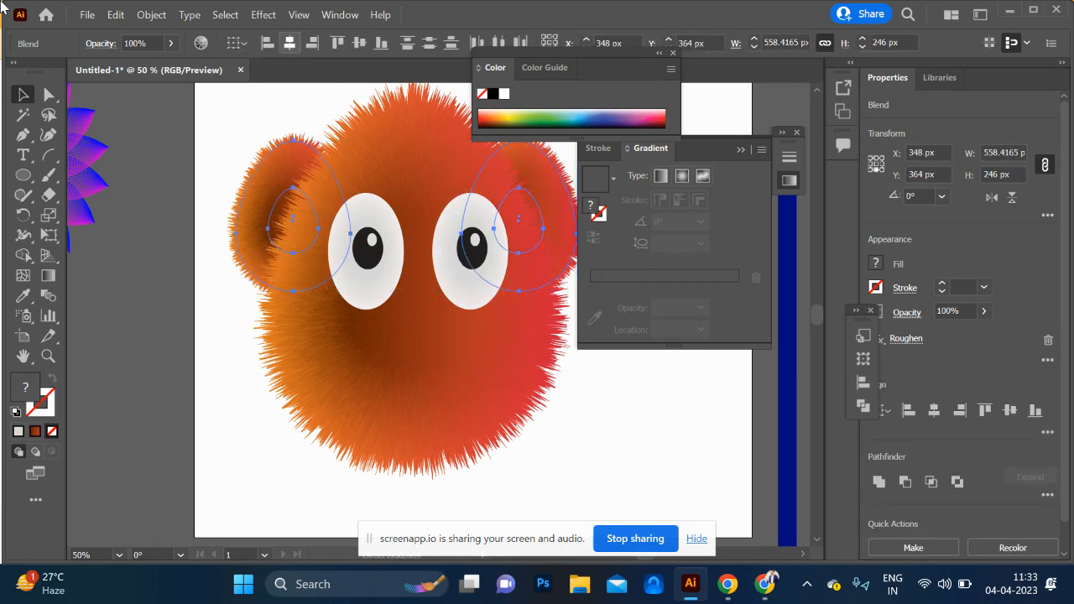
pyautogui.click(148, 495)
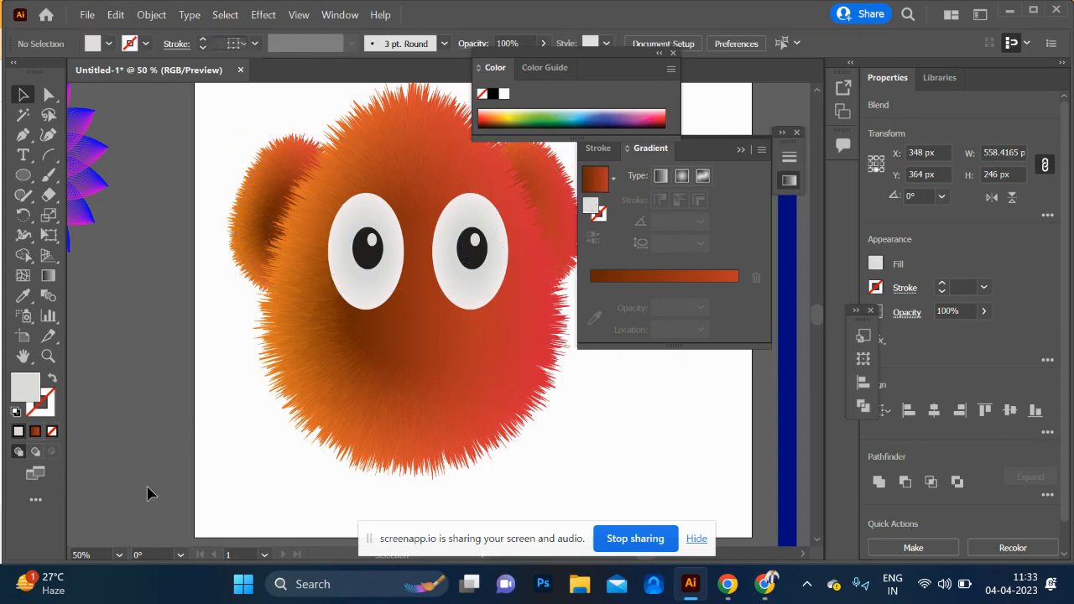
pyautogui.press('space')
pyautogui.moveTo(275, 412); pyautogui.dragTo(120, 420)
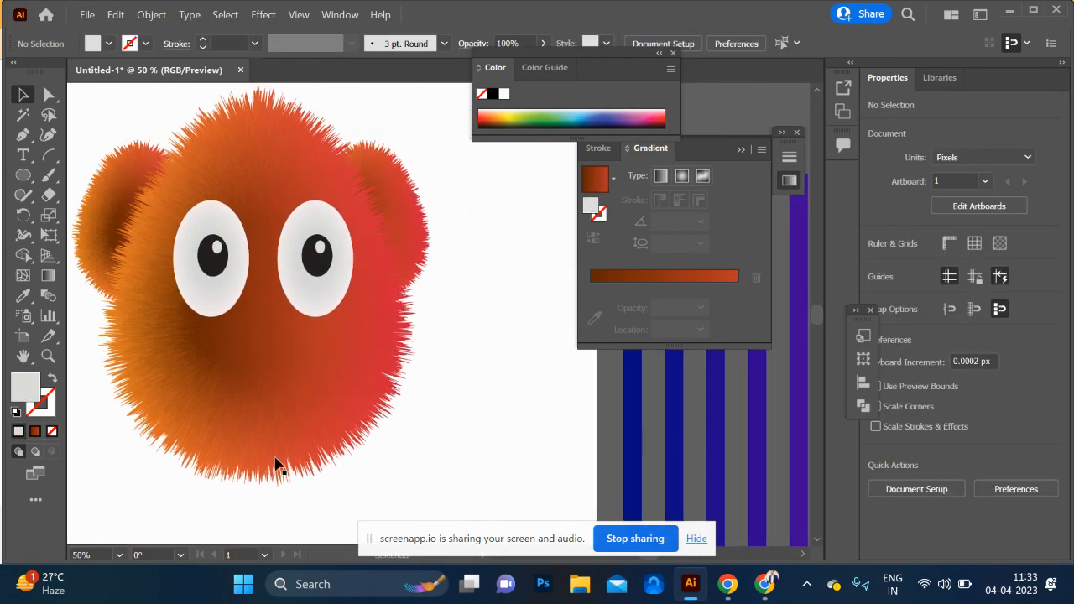
pyautogui.click(311, 373)
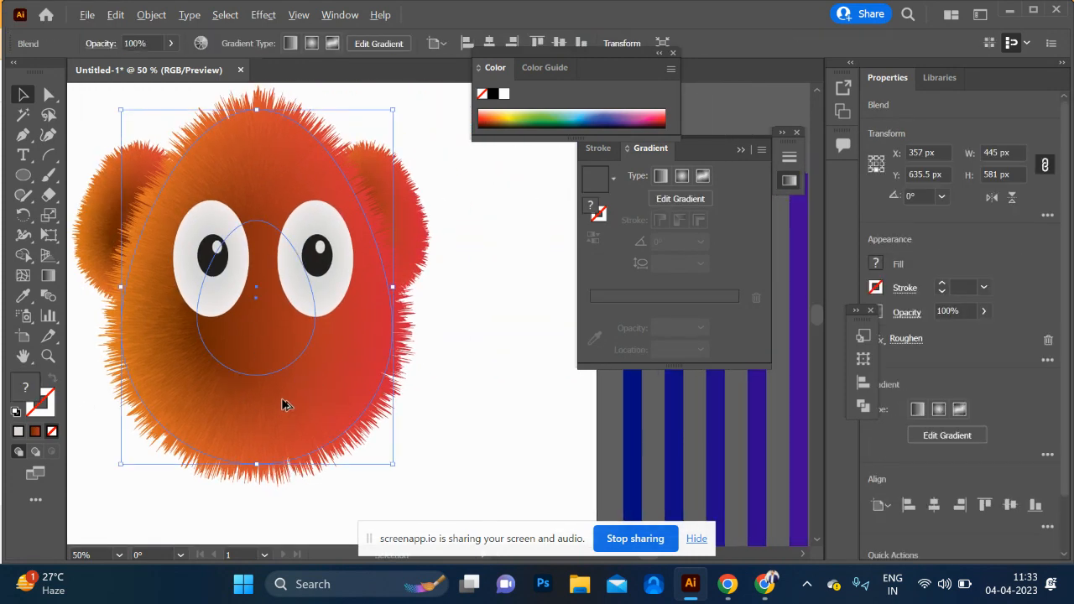
pyautogui.scroll(-4, 285, 406)
pyautogui.scroll(4, 285, 409)
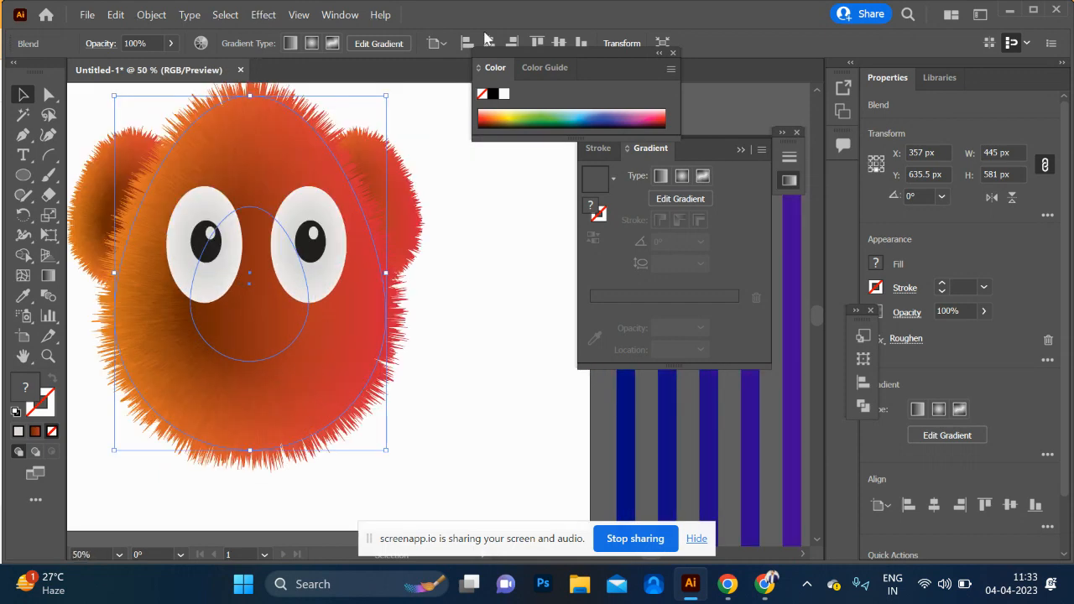
# Switch to Chrome and search Google Images for "blend tool illustrator" in a new tab
pyautogui.hotkey('alt', 'Tab')
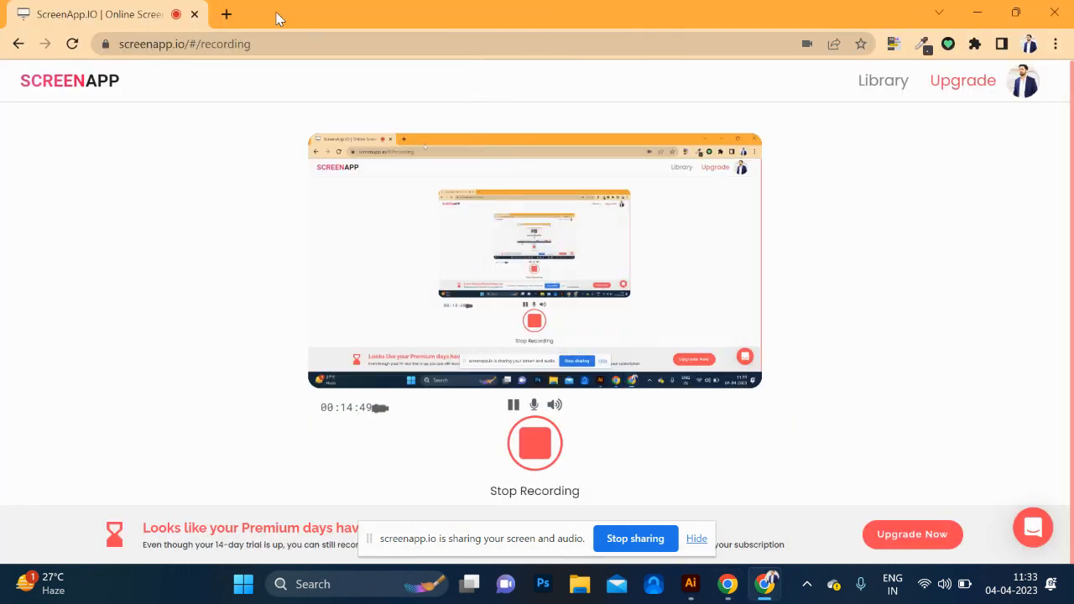
pyautogui.click(226, 14)
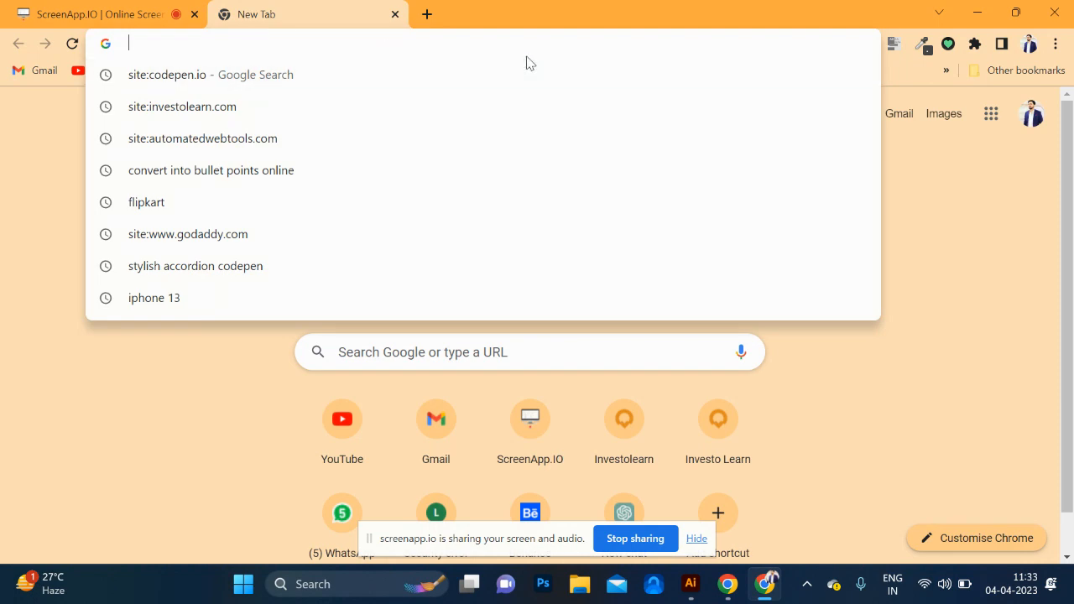
pyautogui.write('blend to')
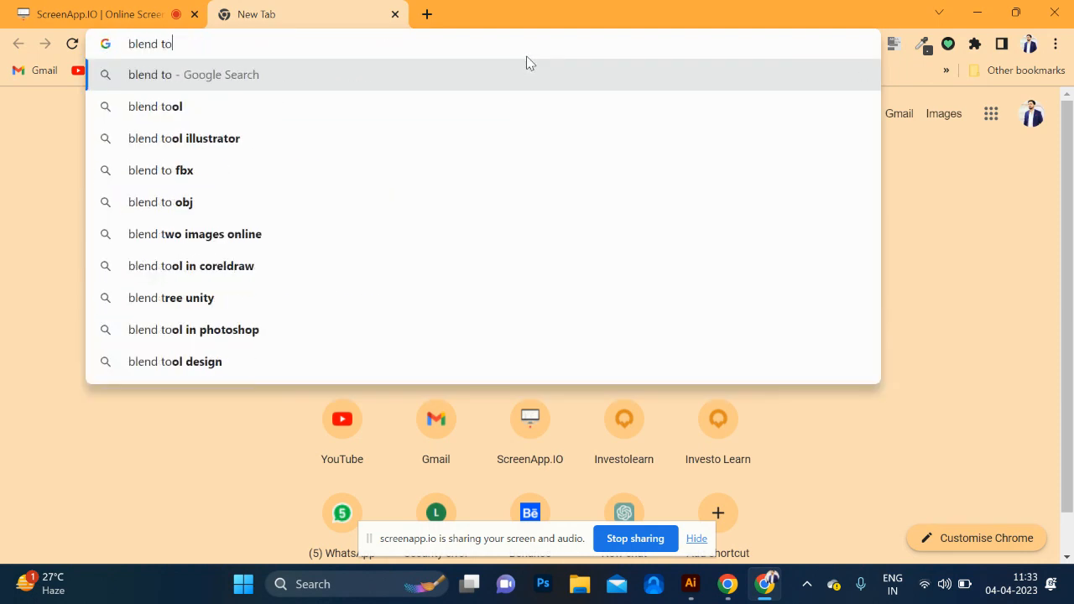
pyautogui.write('ol illustrator')
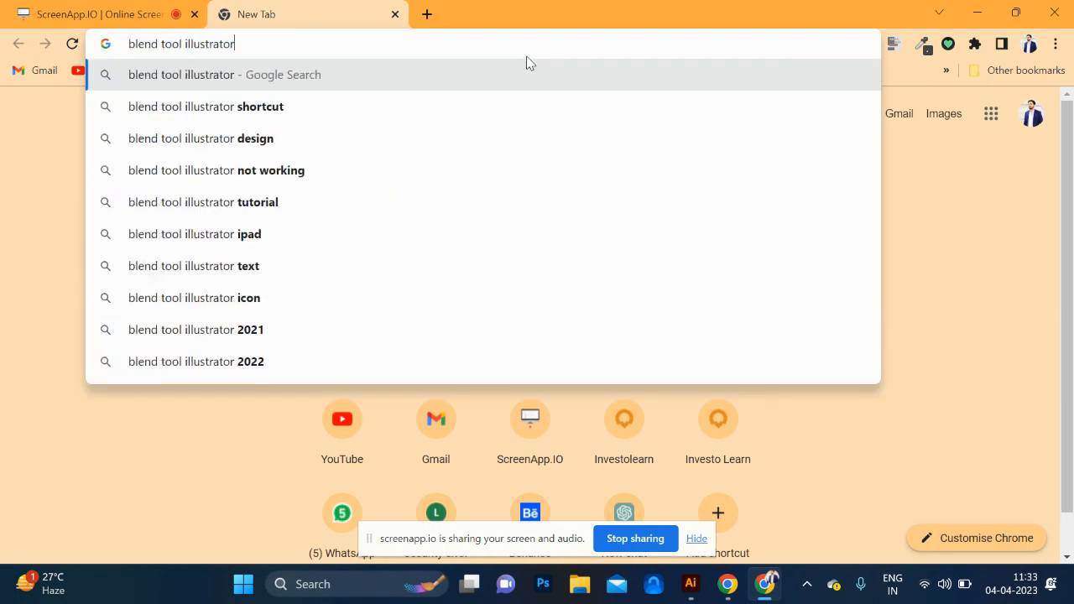
pyautogui.press('Return')
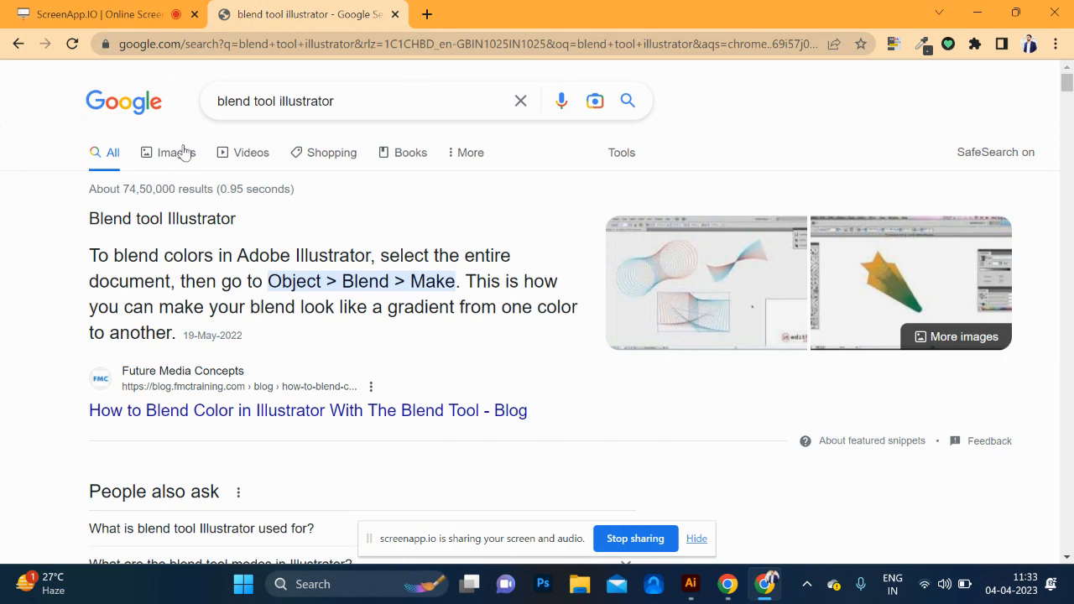
pyautogui.click(183, 152)
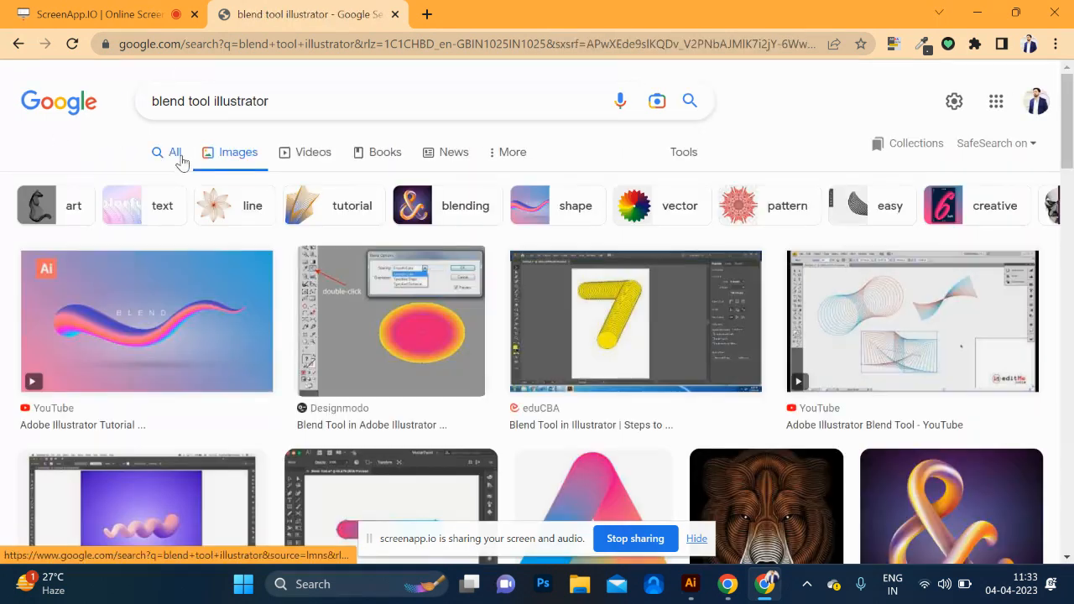
# Preview the Digital Synopsis bear line art and the YouTube "Blend" wave image among the results, and close the preview
pyautogui.scroll(-2, 250, 337)
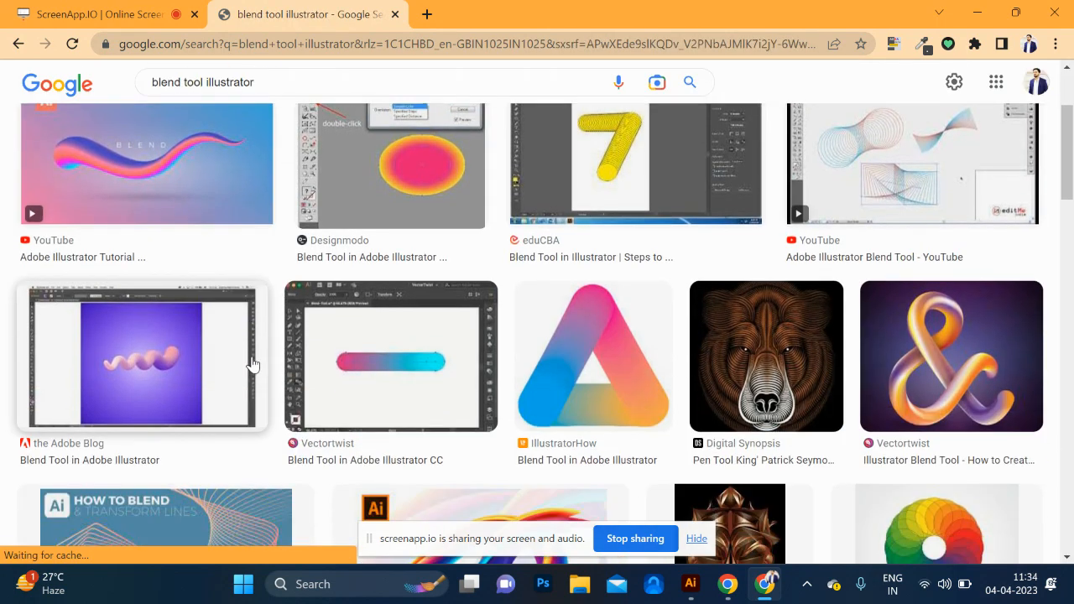
pyautogui.click(762, 384)
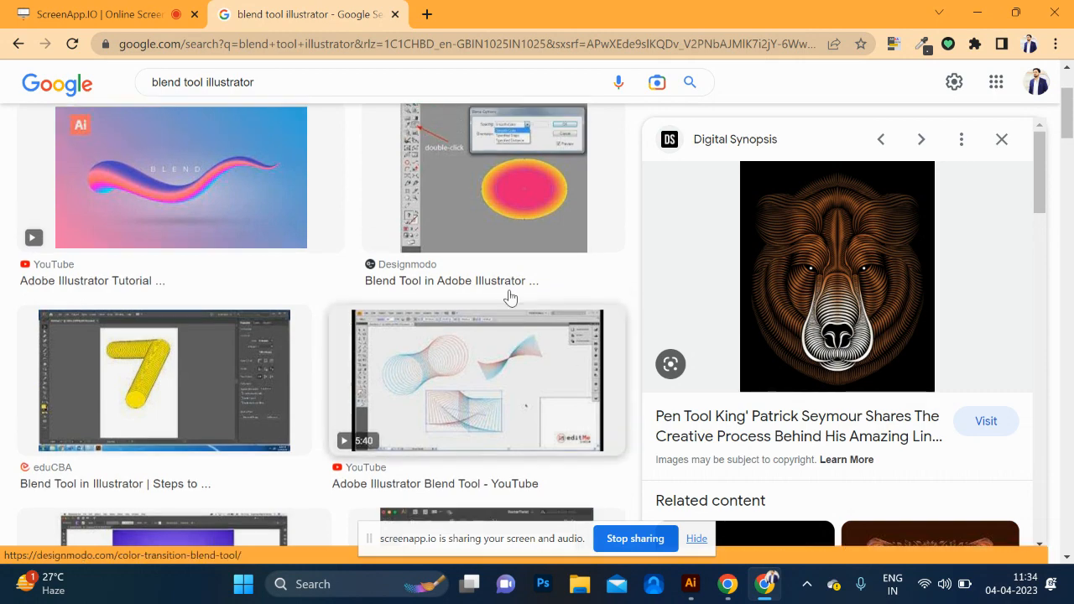
pyautogui.scroll(3, 509, 298)
pyautogui.click(138, 337)
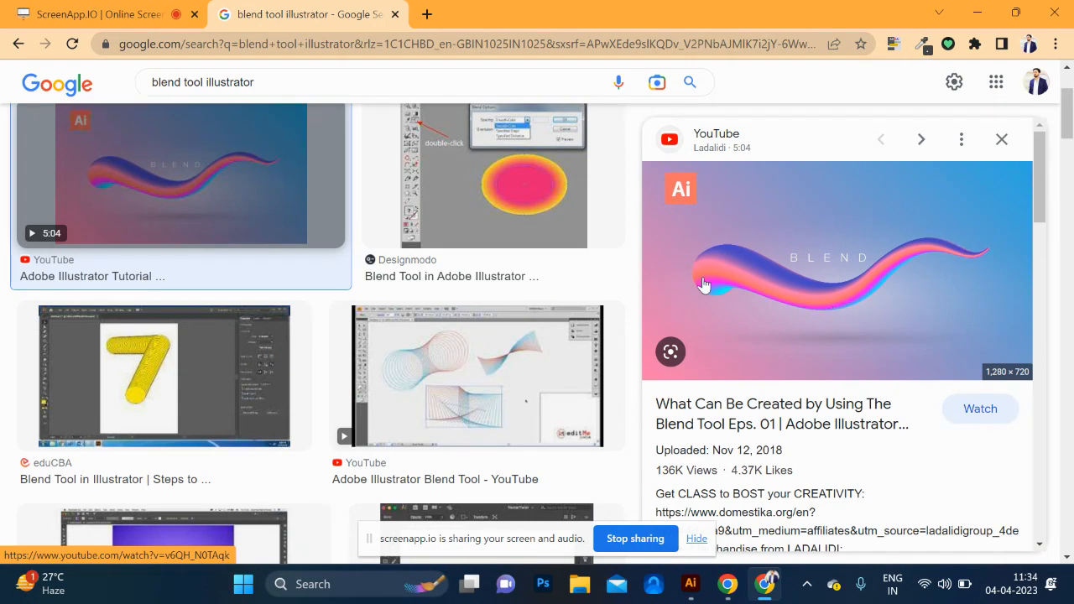
pyautogui.click(1001, 139)
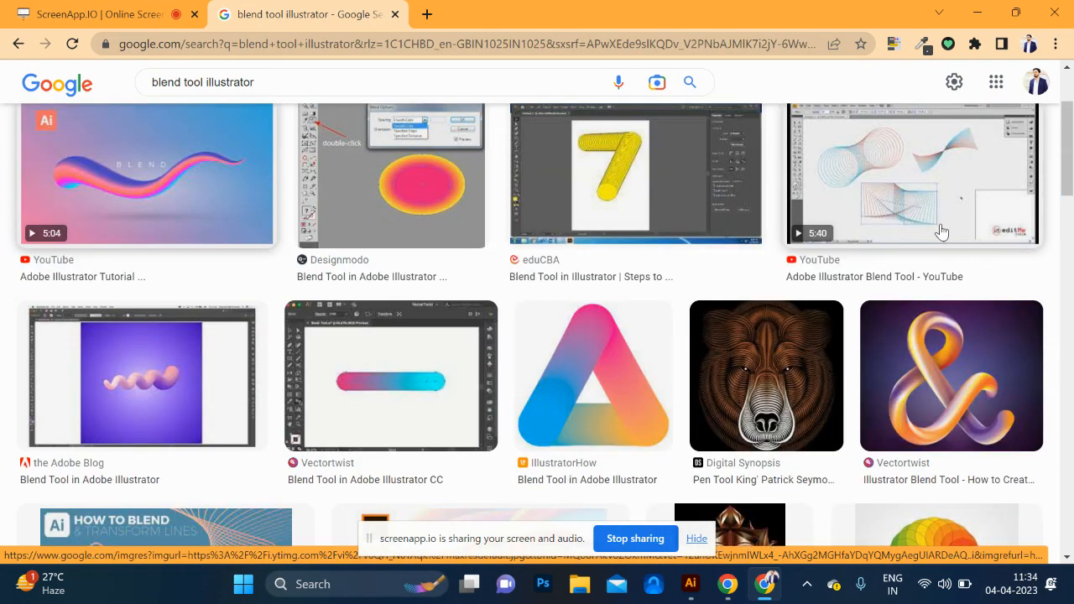
# Examine further blend tool image results for design examples, including a preview of the ArtStation Blend Tool Artwork
pyautogui.scroll(-5, 942, 232)
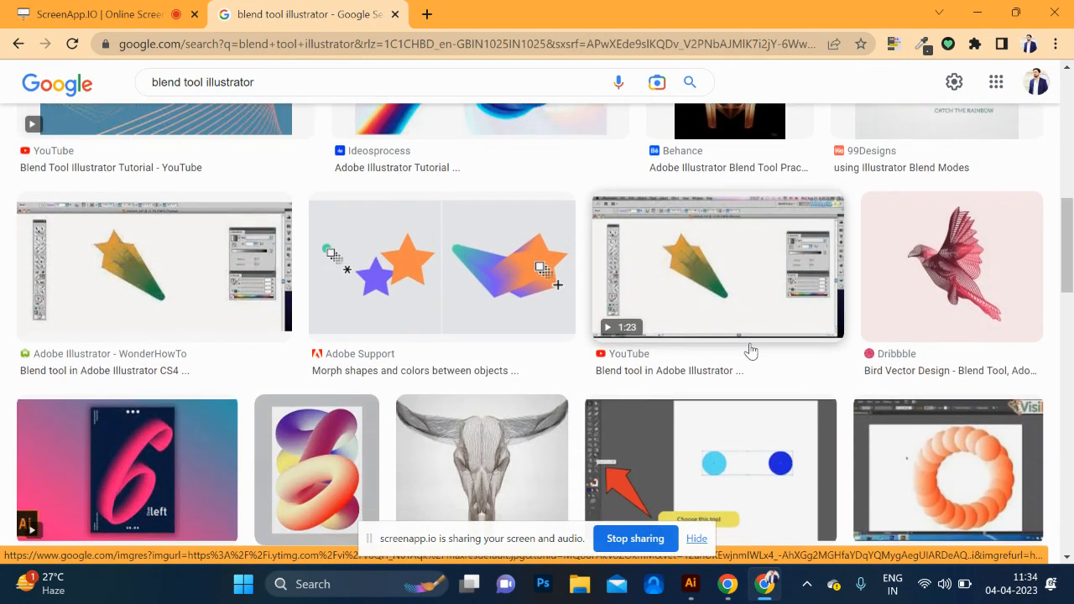
pyautogui.scroll(-3, 751, 352)
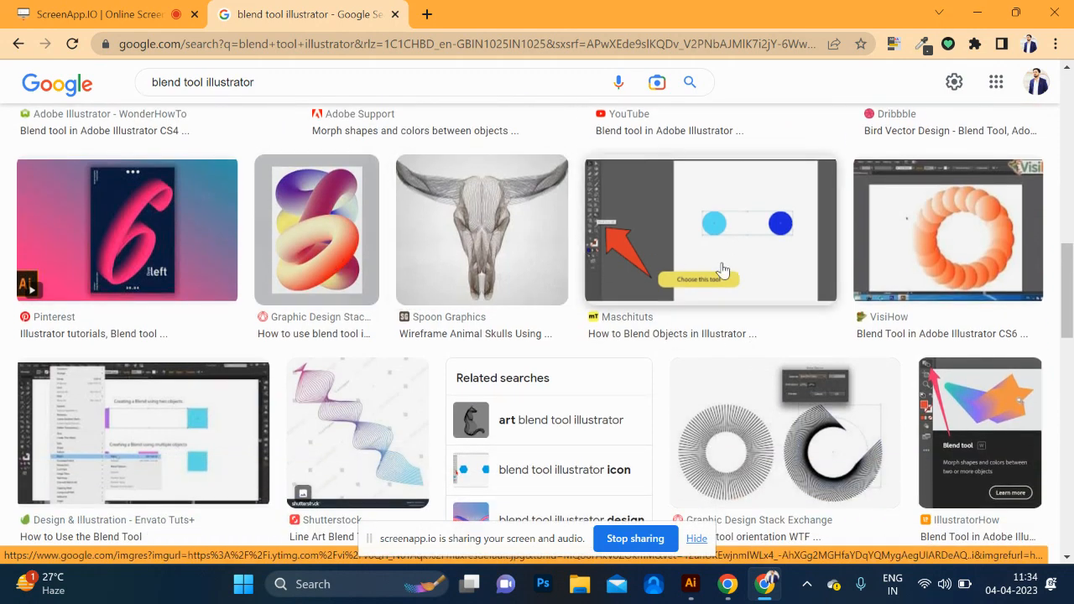
pyautogui.scroll(-8, 490, 309)
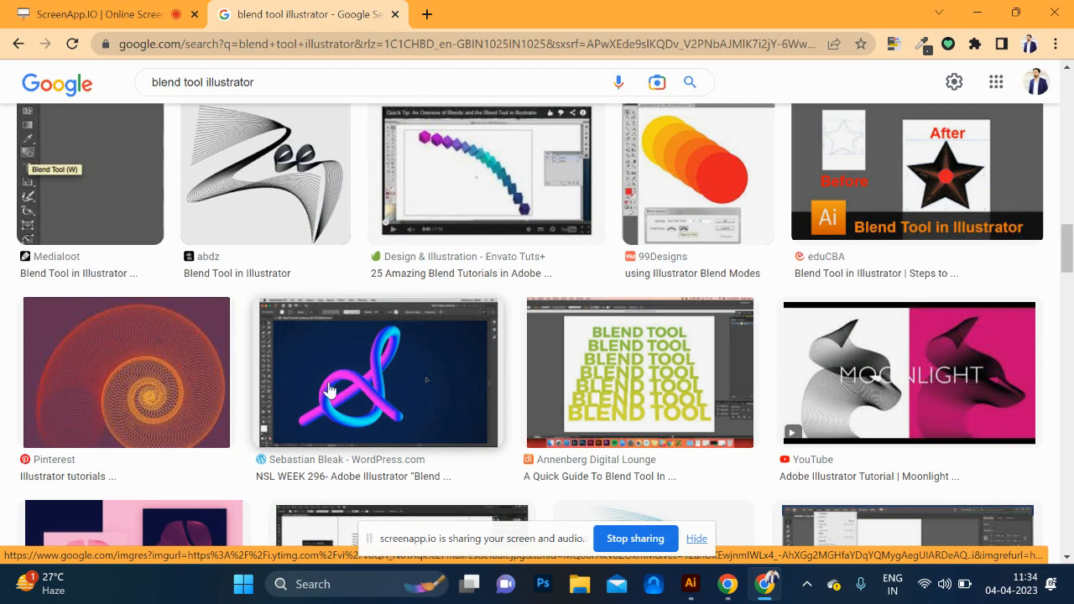
pyautogui.scroll(-10, 359, 358)
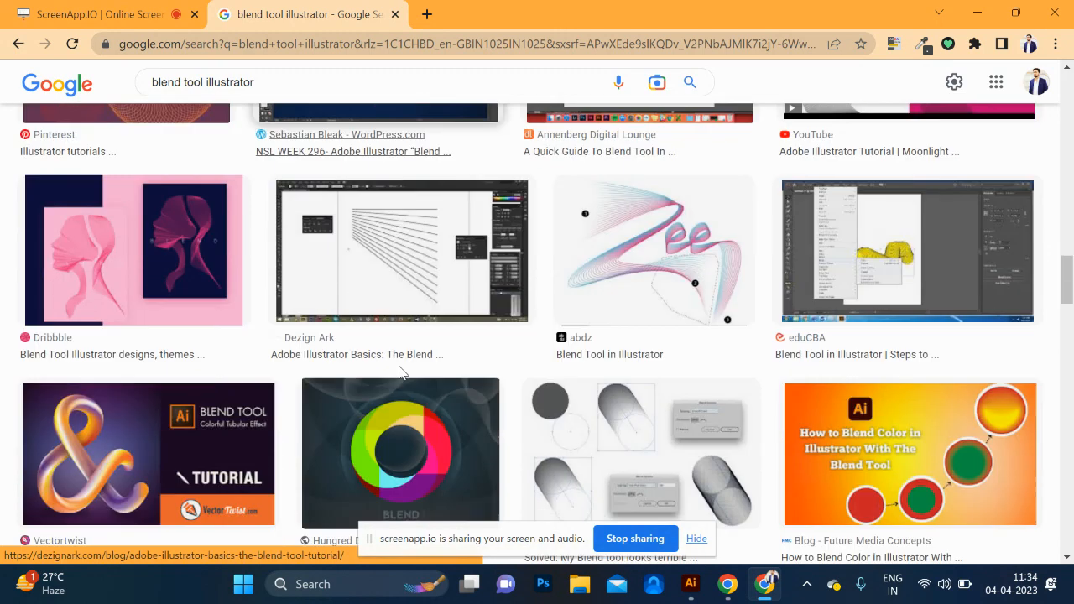
pyautogui.scroll(-1, 400, 376)
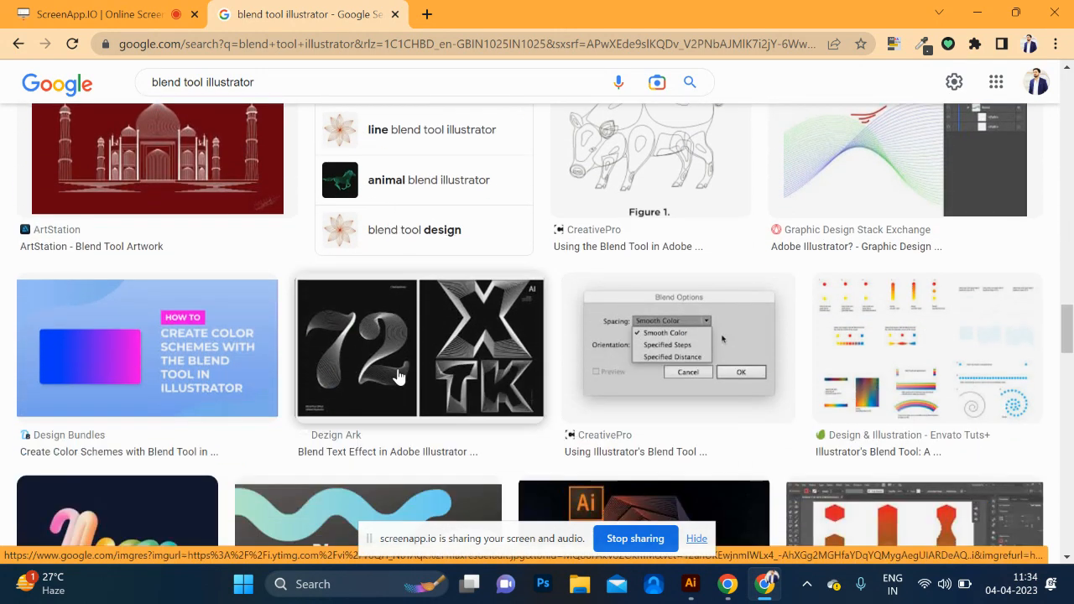
pyautogui.scroll(2, 398, 377)
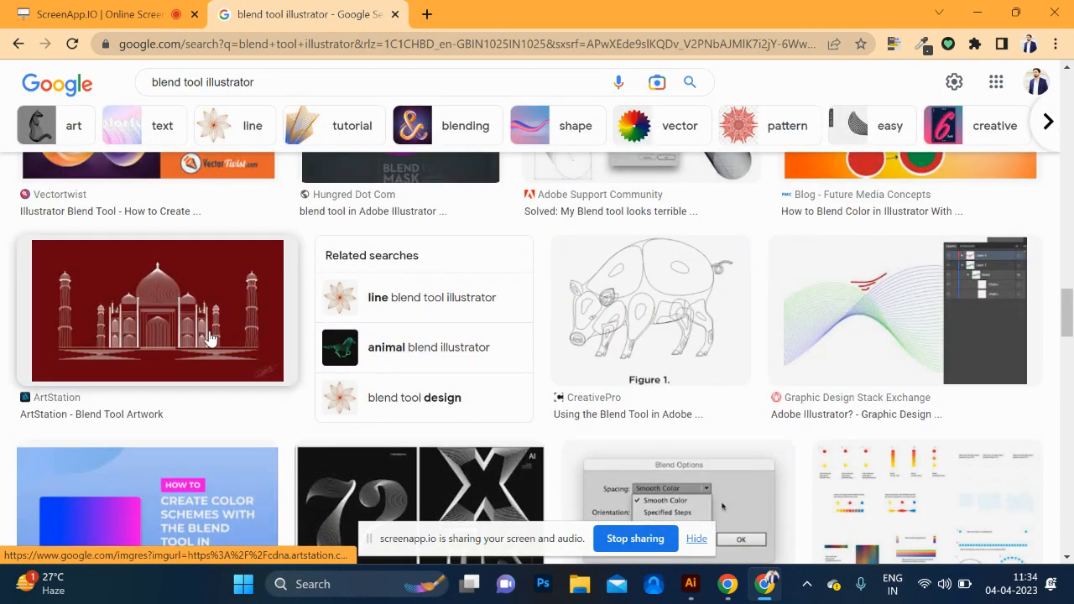
pyautogui.click(211, 341)
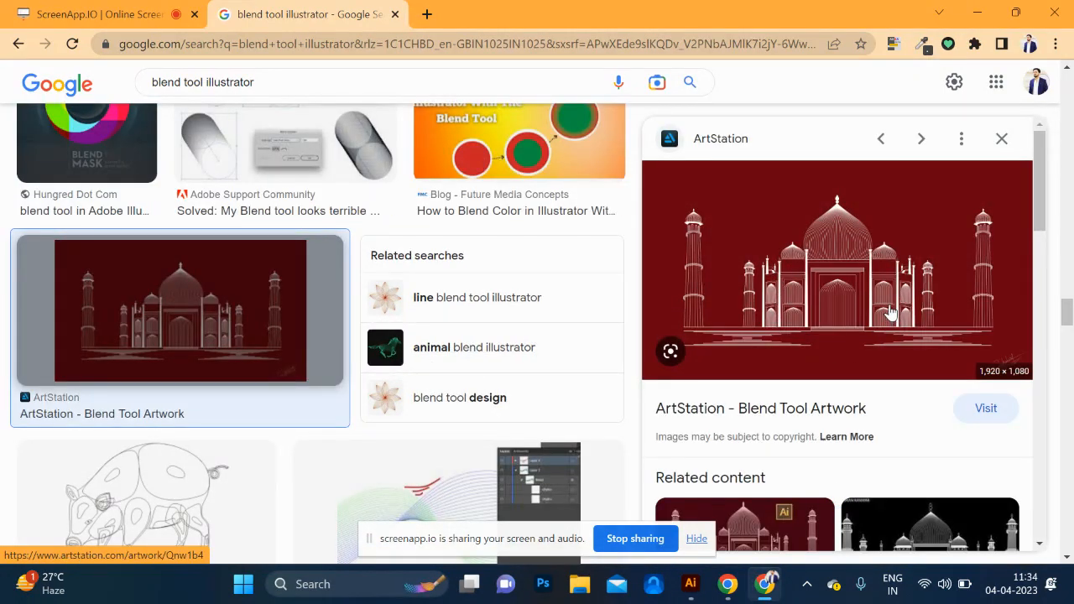
pyautogui.click(1002, 138)
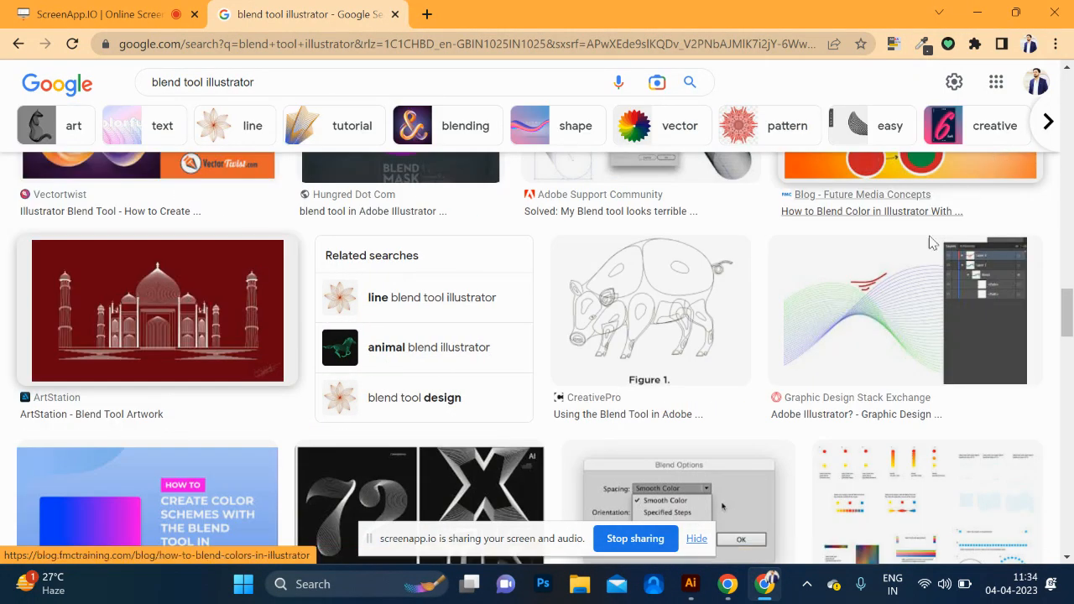
pyautogui.scroll(-1, 803, 338)
pyautogui.scroll(-9, 802, 337)
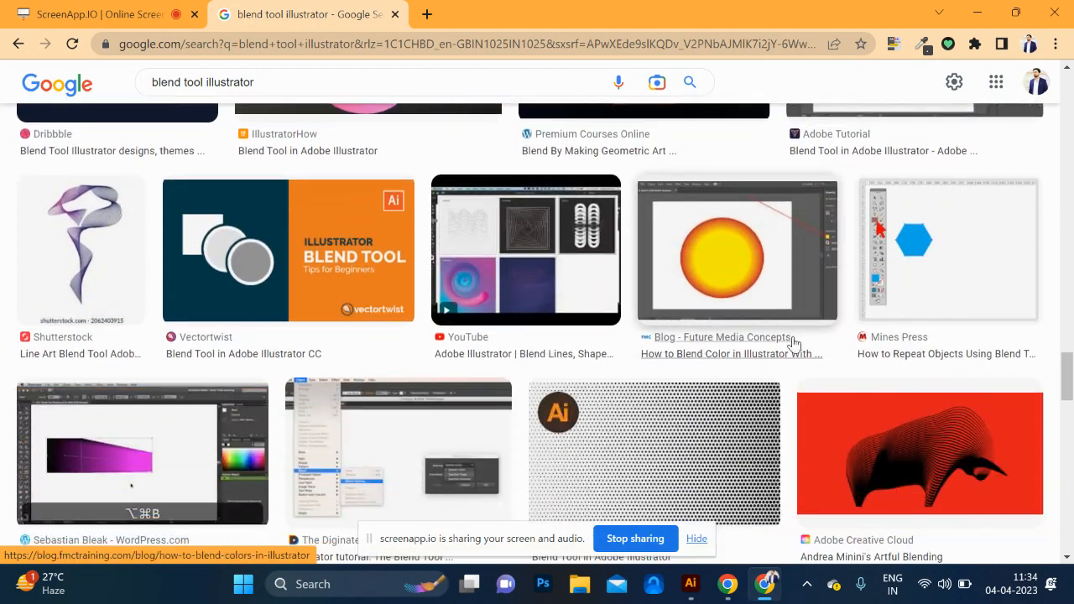
# Examine the remaining "blend tool illustrator" image results for line art, lettering and shape blend examples
pyautogui.scroll(-7, 796, 342)
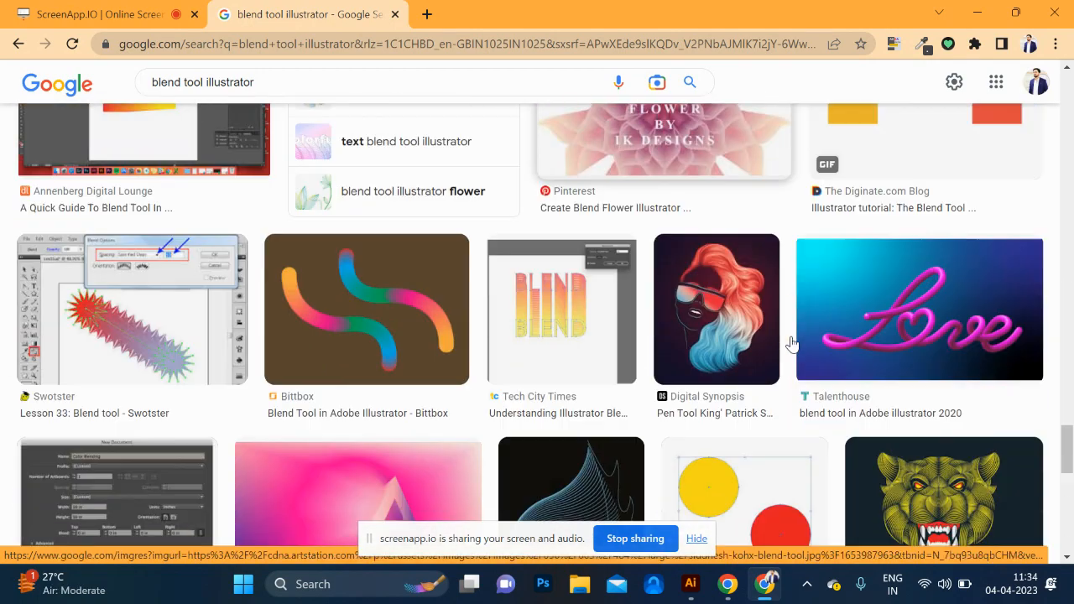
pyautogui.scroll(1, 793, 343)
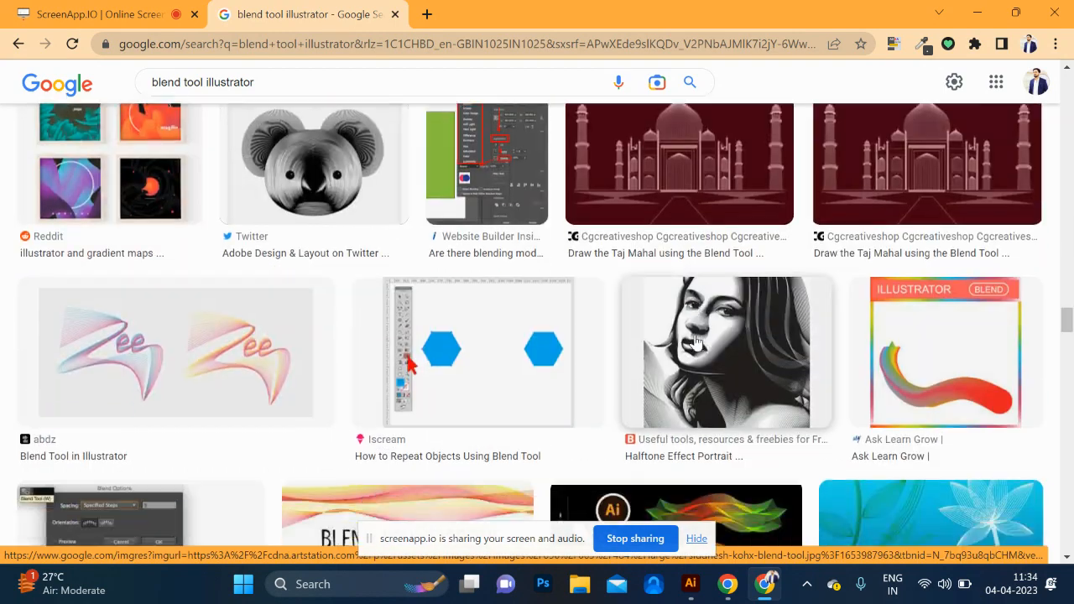
pyautogui.scroll(-3, 695, 342)
pyautogui.scroll(3, 690, 339)
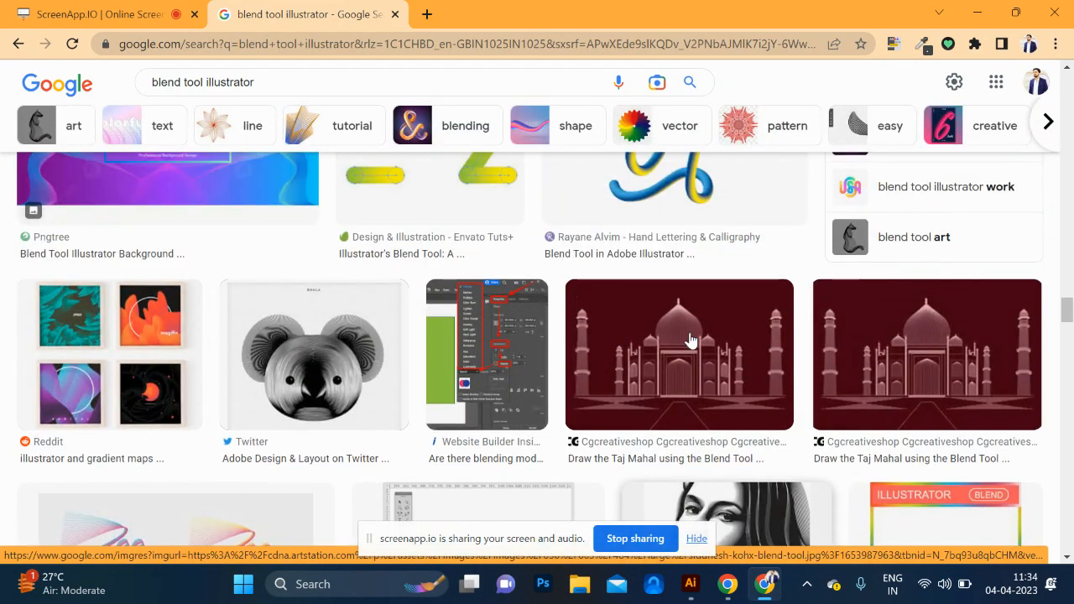
pyautogui.scroll(-8, 693, 343)
pyautogui.scroll(-8, 688, 331)
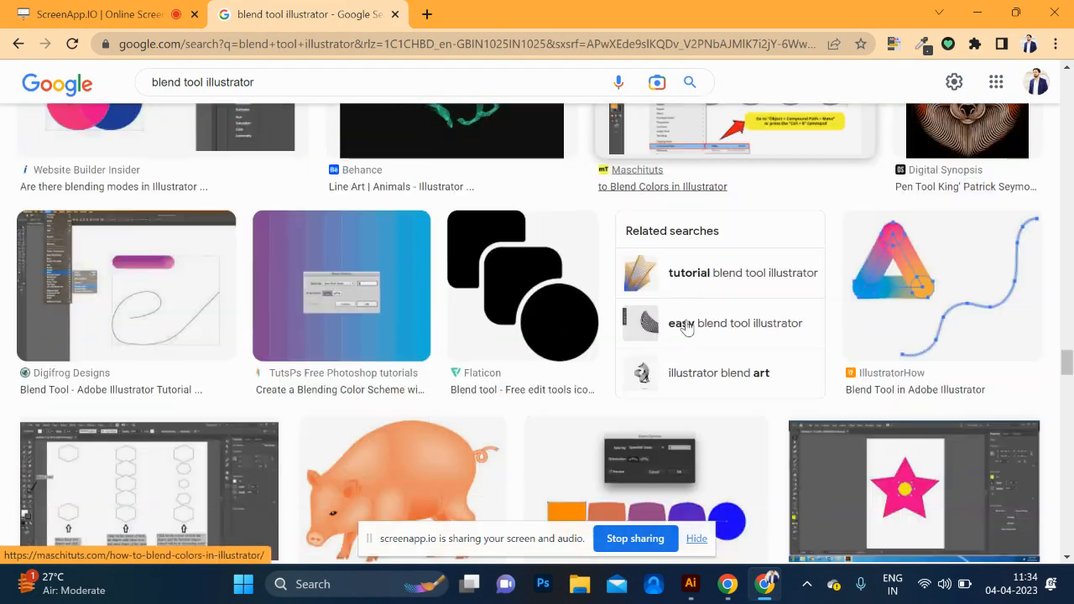
pyautogui.scroll(-2, 688, 327)
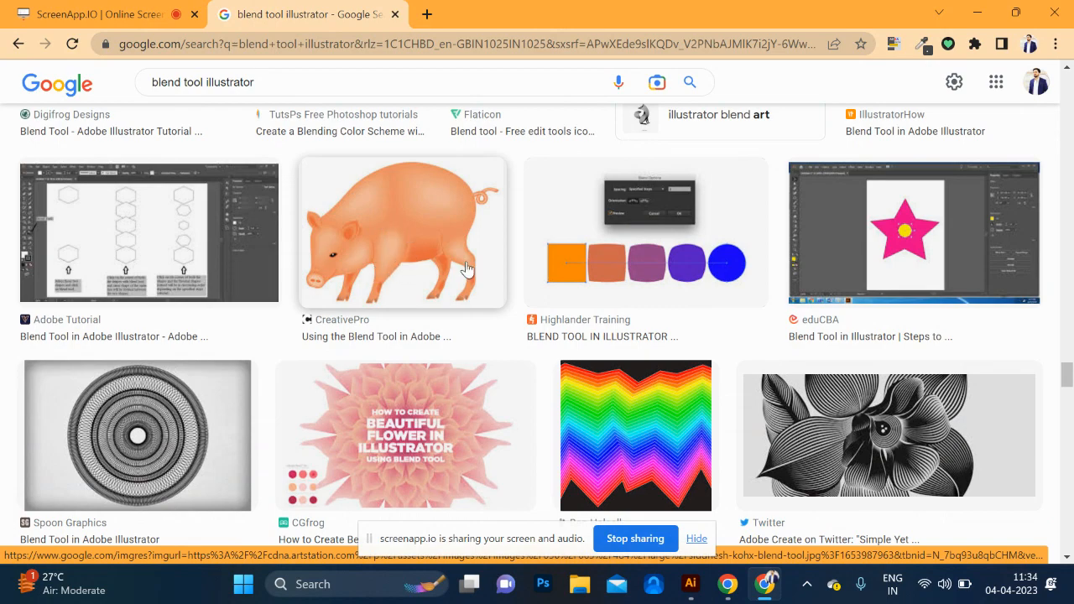
pyautogui.scroll(-15, 468, 268)
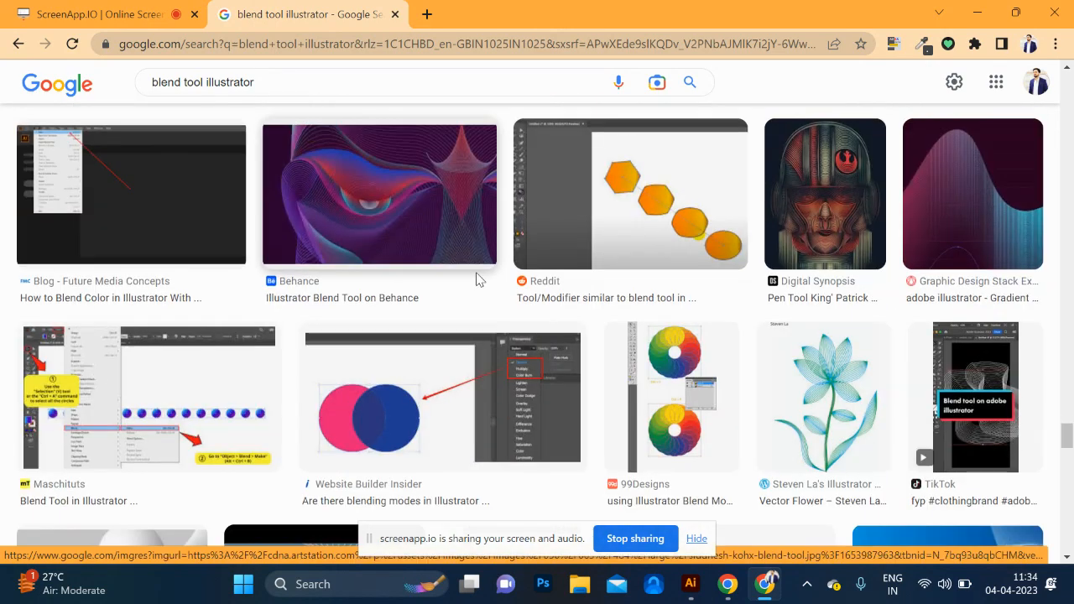
pyautogui.scroll(-20, 476, 280)
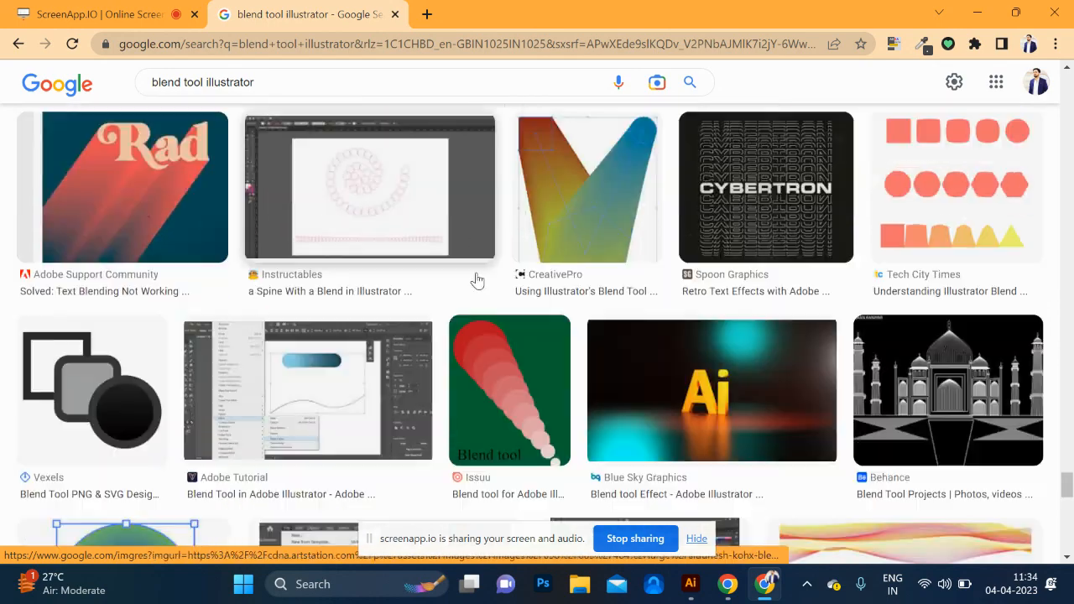
pyautogui.scroll(-9, 476, 280)
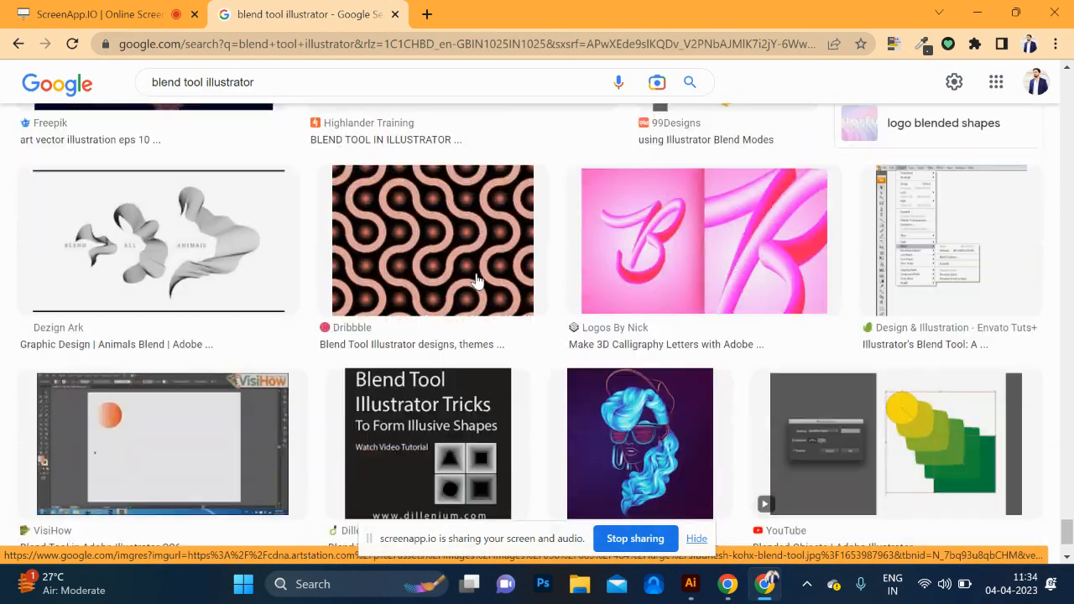
pyautogui.scroll(-5, 476, 280)
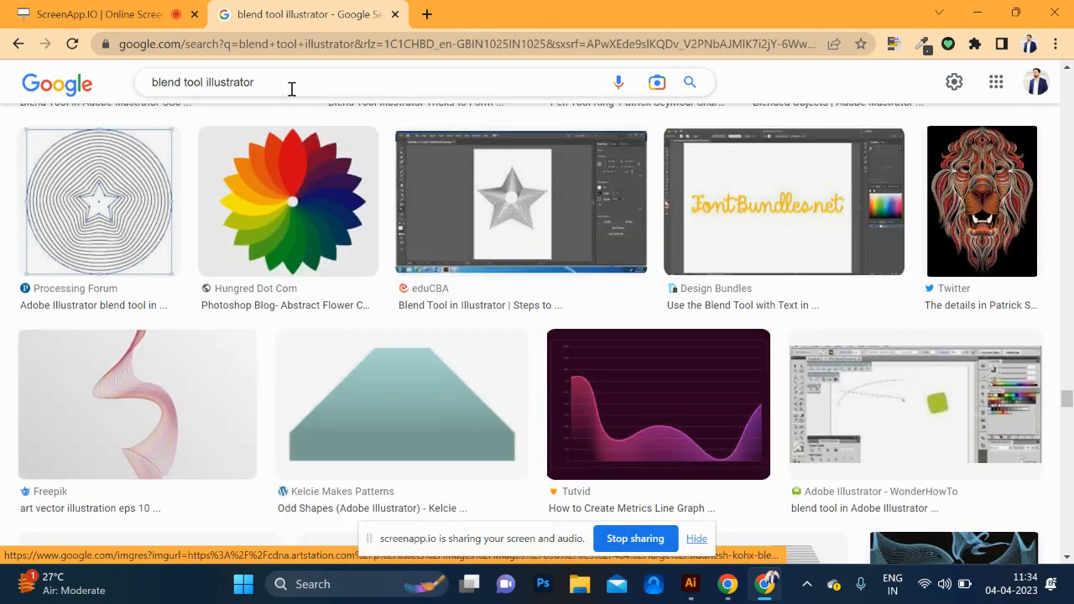
# Refine the image search to "blend tool illustrator character"
pyautogui.click(295, 84)
pyautogui.write('charact')
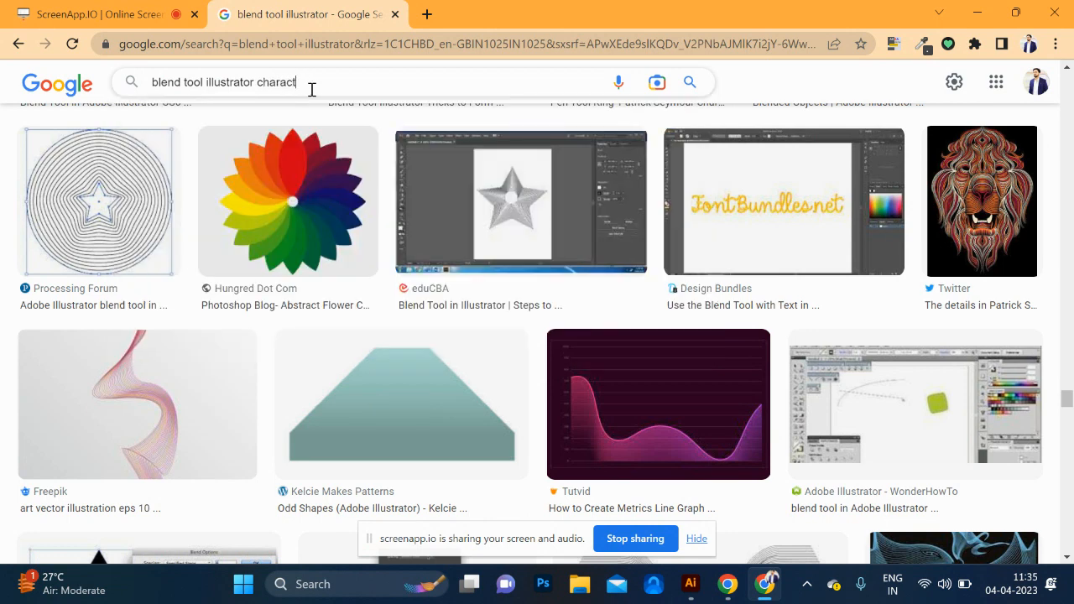
pyautogui.write('ter')
pyautogui.press('Return')
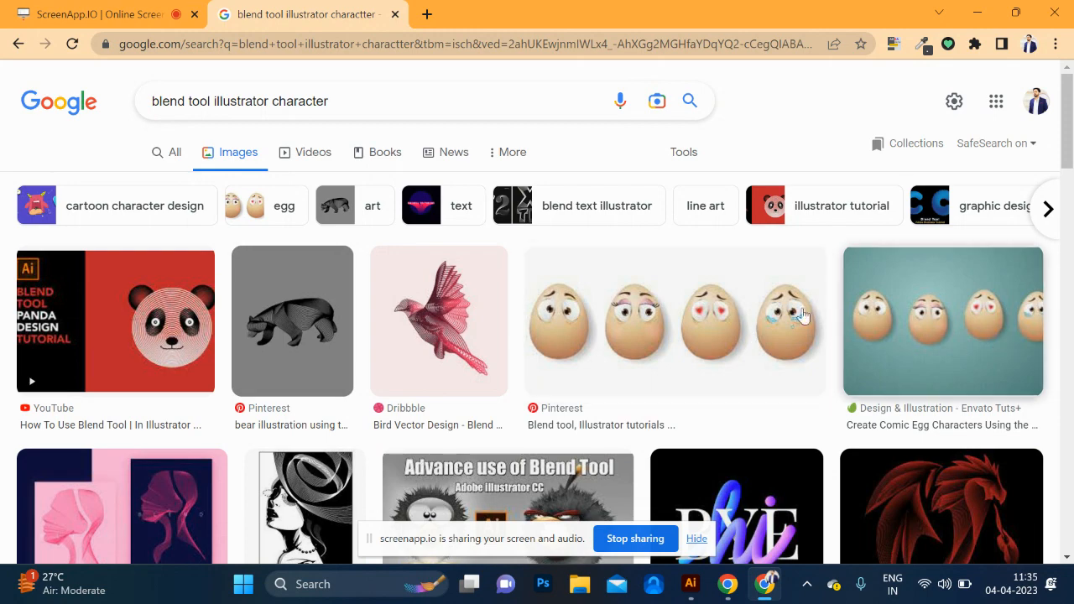
# Preview the YouTube image "How to make 3D cartoon characters in Adobe Illustrator" with the pink and yellow furry creatures
pyautogui.scroll(-5, 749, 334)
pyautogui.scroll(-3, 647, 319)
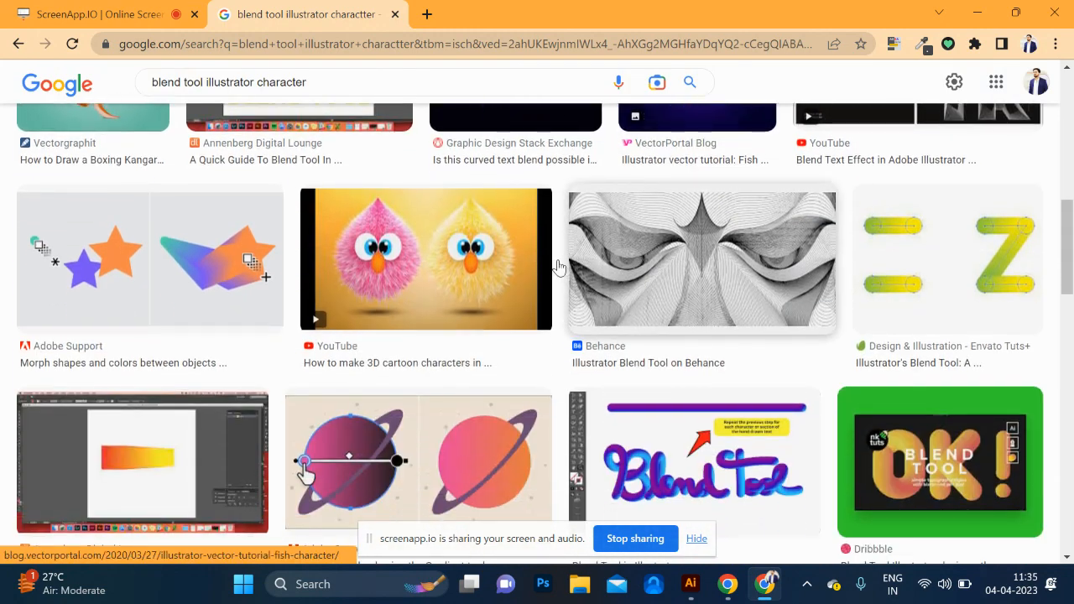
pyautogui.click(455, 267)
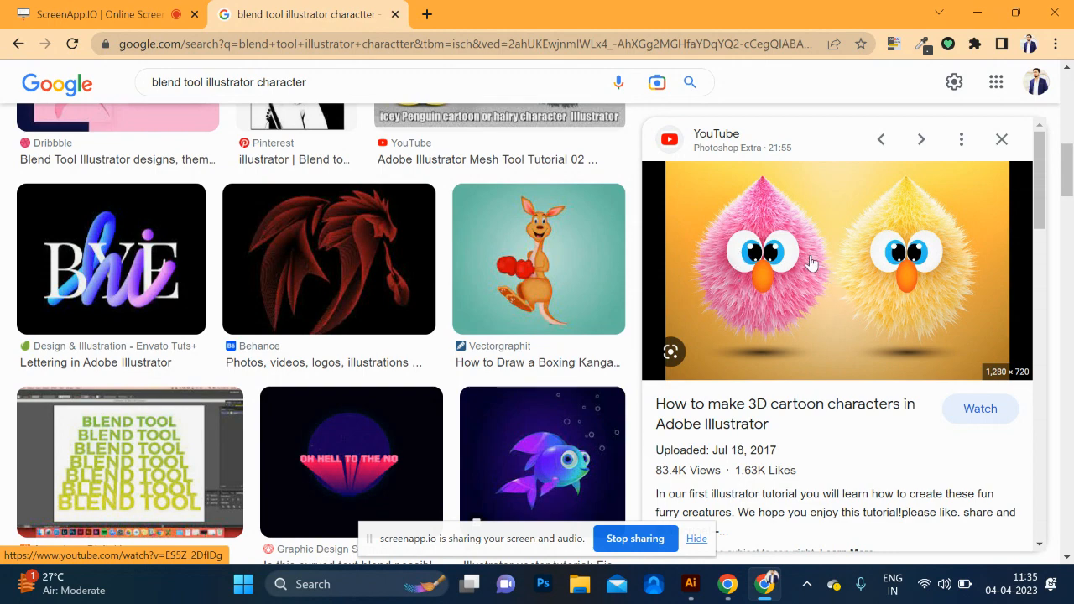
pyautogui.hotkey('alt', 'Tab')
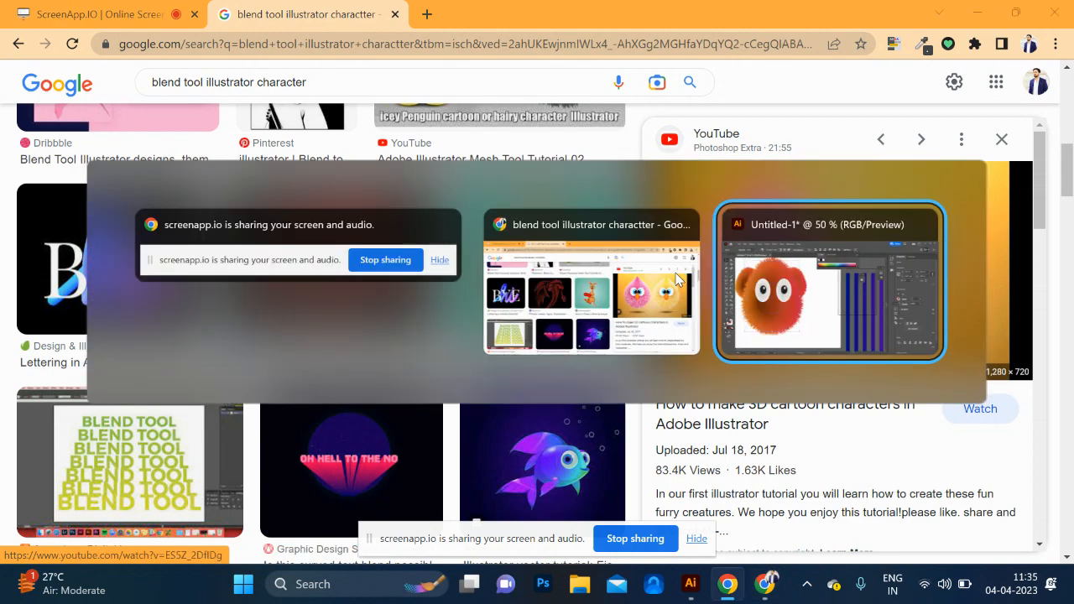
pyautogui.hotkey('alt', 'Tab')
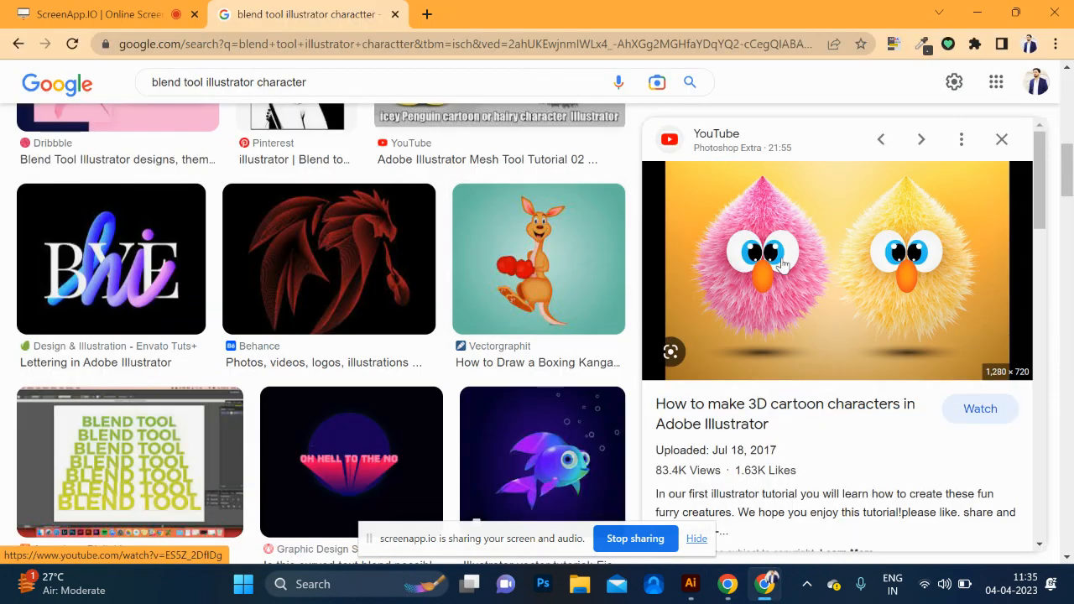
# Preview the Dribbble furball design and the YouTube "Advance use of Blend Tool" image from the related content
pyautogui.scroll(-5, 457, 308)
pyautogui.scroll(-4, 808, 439)
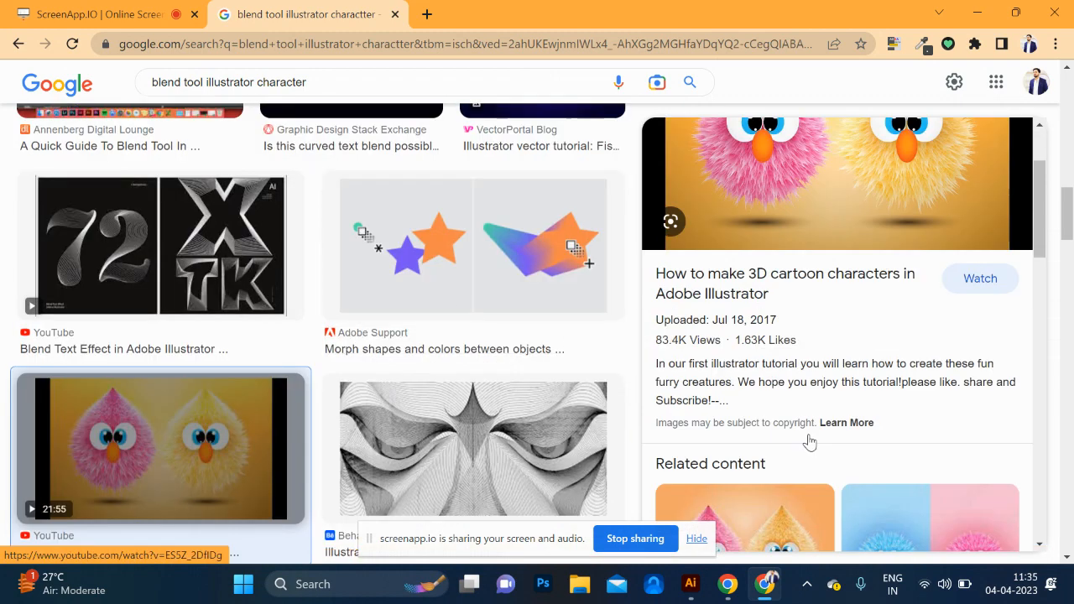
pyautogui.scroll(-4, 829, 394)
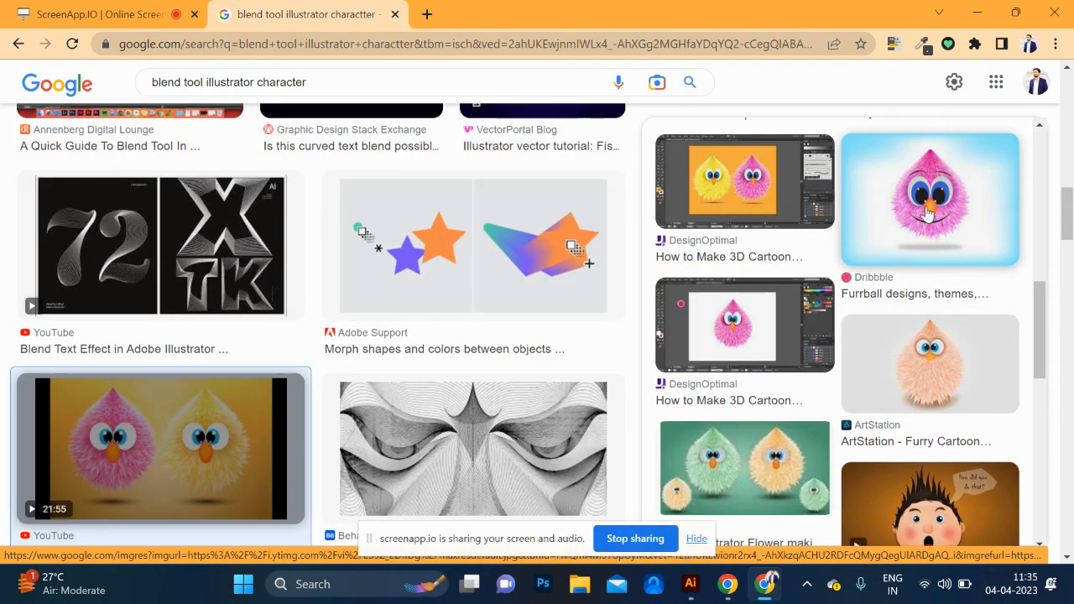
pyautogui.click(935, 237)
pyautogui.scroll(-7, 844, 331)
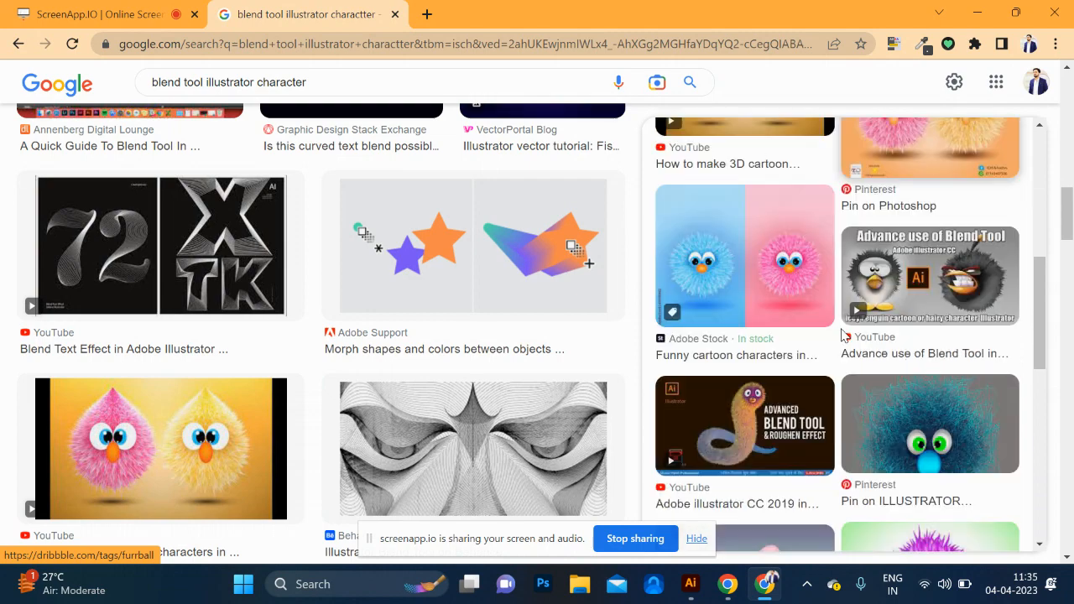
pyautogui.scroll(3, 844, 334)
pyautogui.click(905, 346)
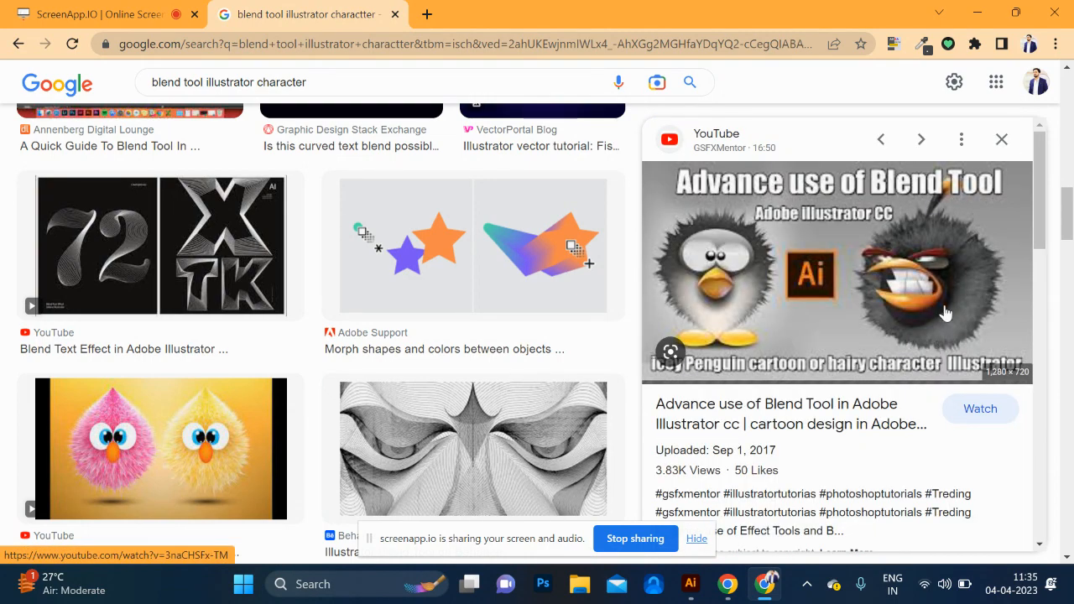
# Look through more related character images and preview the Pinterest modern letter logo with the furry blue letter C
pyautogui.scroll(-10, 869, 302)
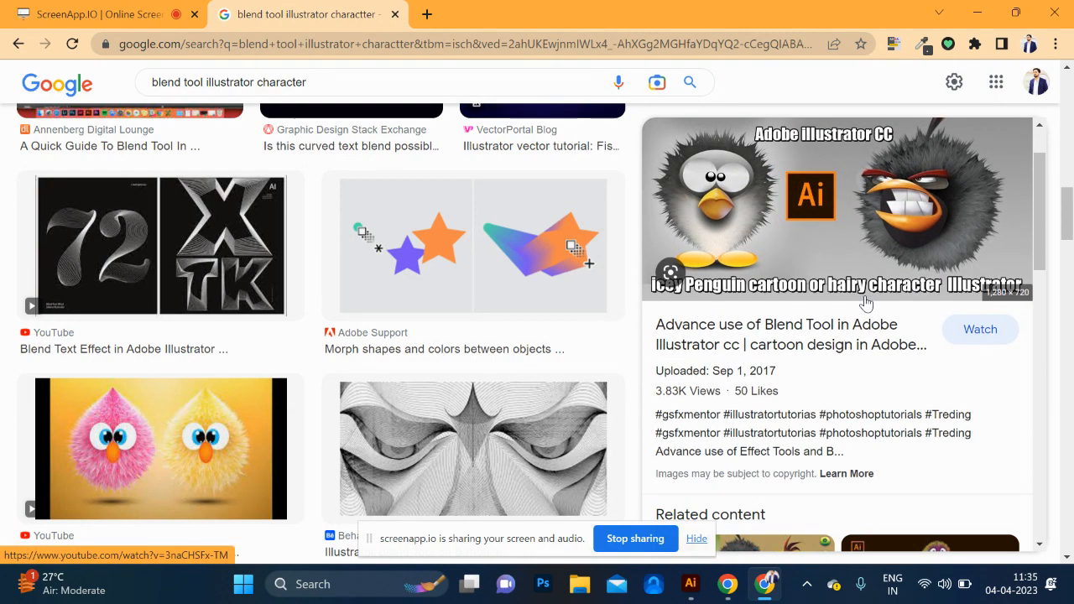
pyautogui.scroll(-3, 806, 340)
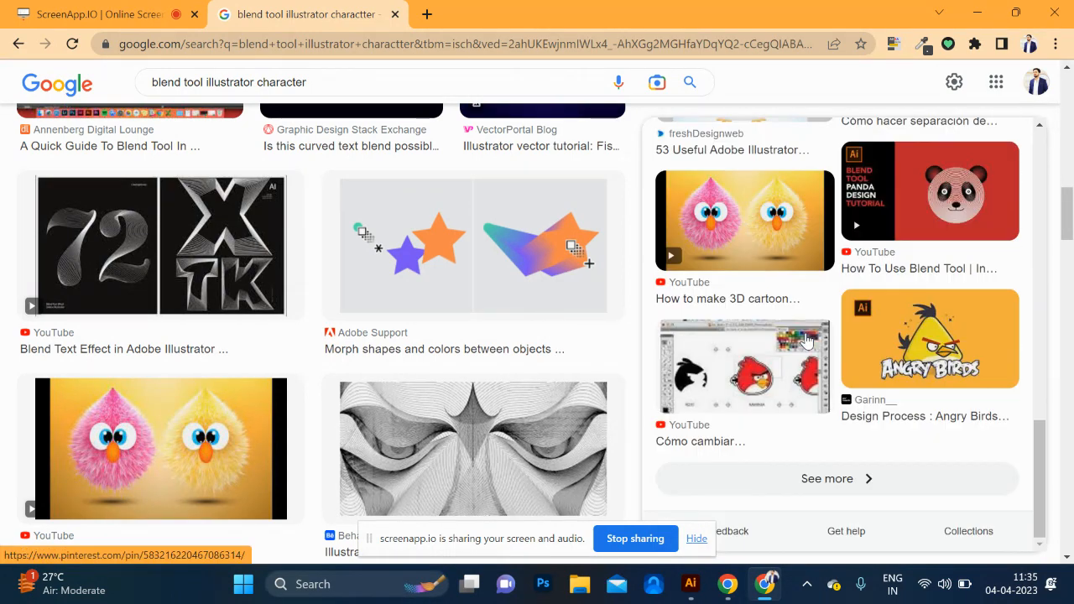
pyautogui.scroll(-12, 348, 336)
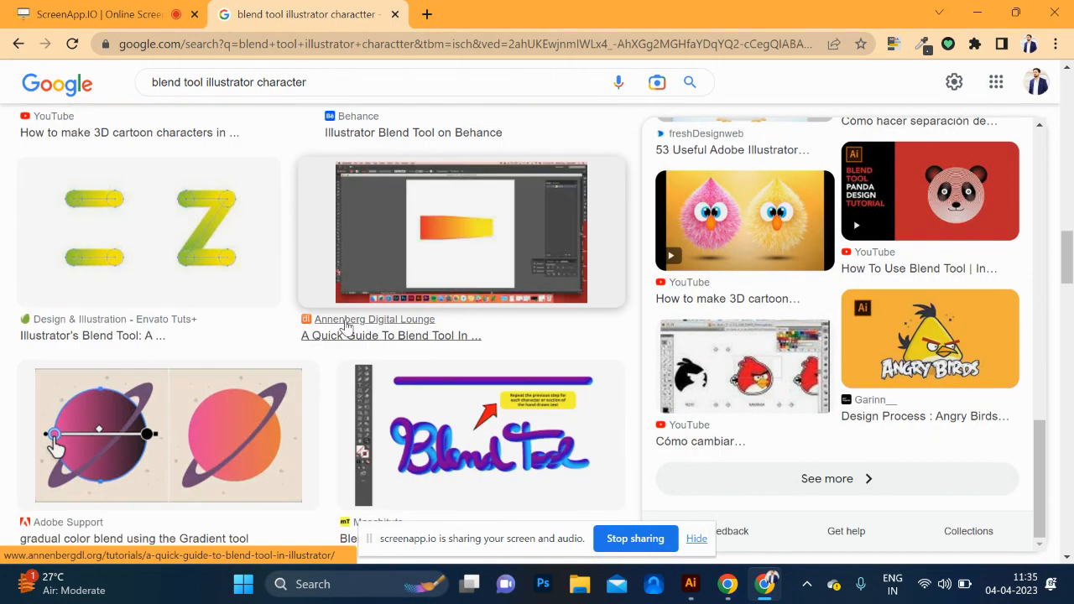
pyautogui.scroll(2, 346, 324)
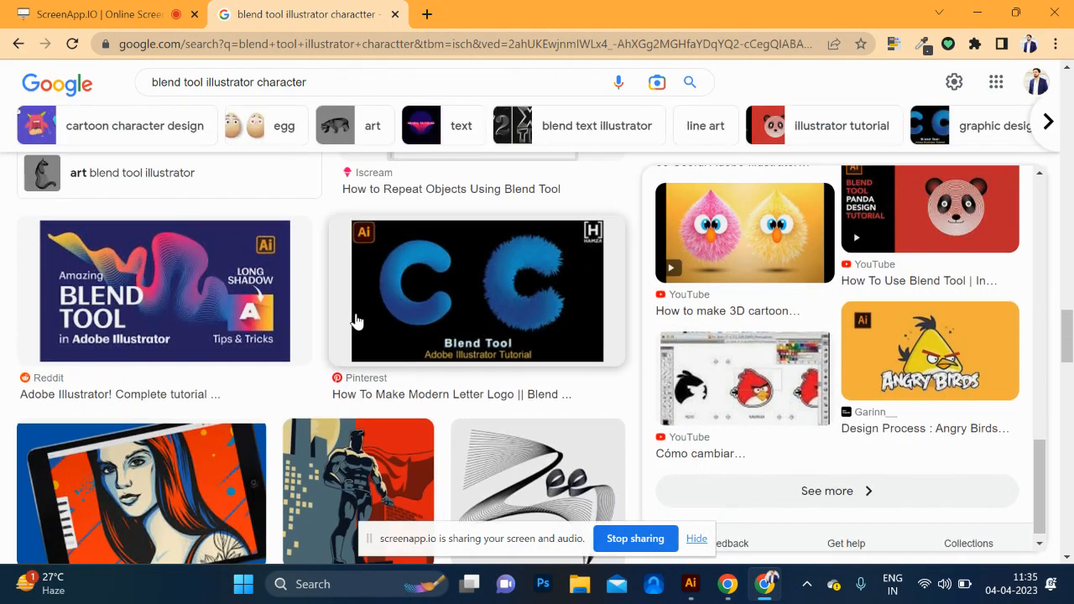
pyautogui.click(552, 340)
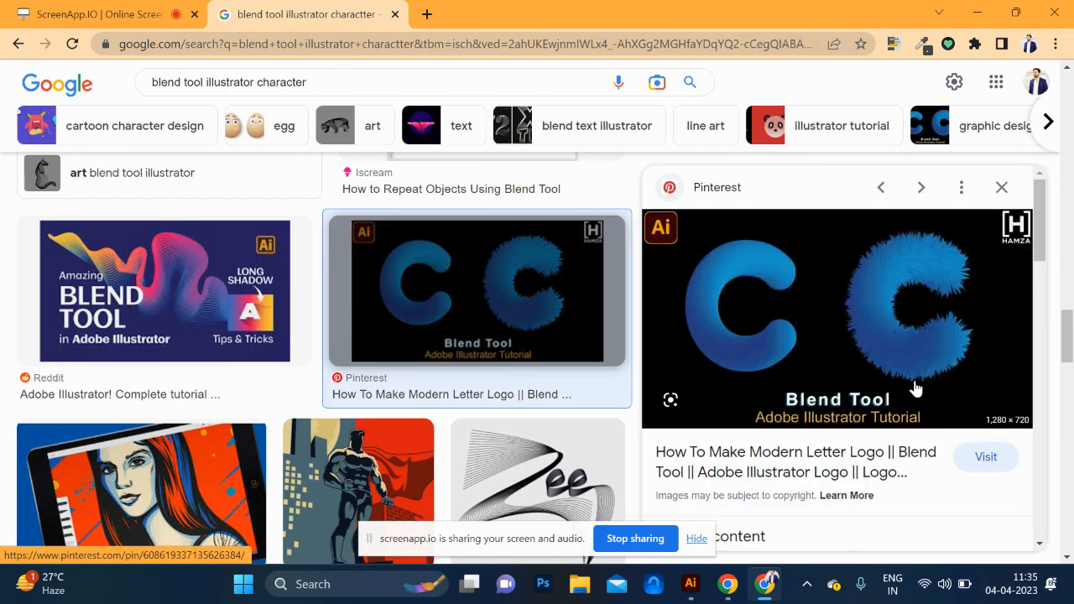
# Switch to Illustrator and delete the whole furry character from the artboard
pyautogui.hotkey('alt', 'Tab')
pyautogui.scroll(-3, 372, 316)
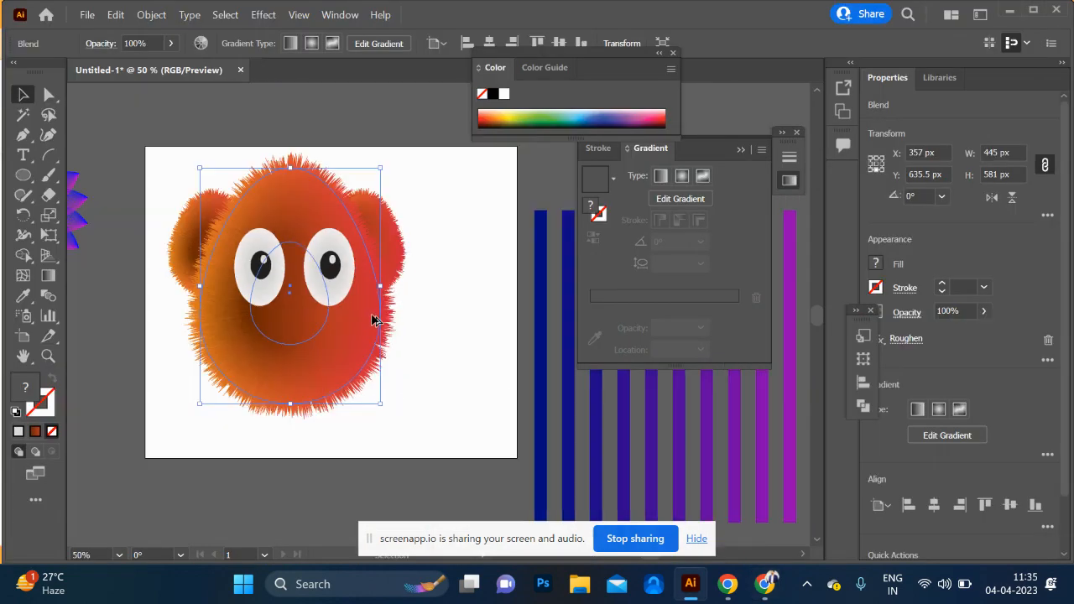
pyautogui.moveTo(407, 226); pyautogui.dragTo(290, 411)
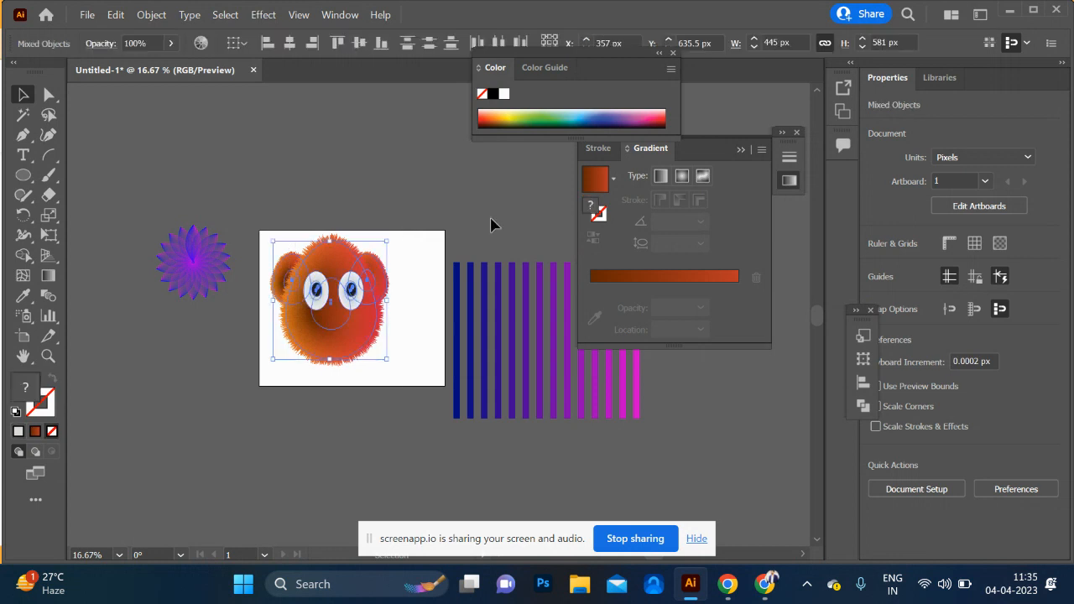
pyautogui.press('Delete')
pyautogui.hotkey('ctrl', '+')
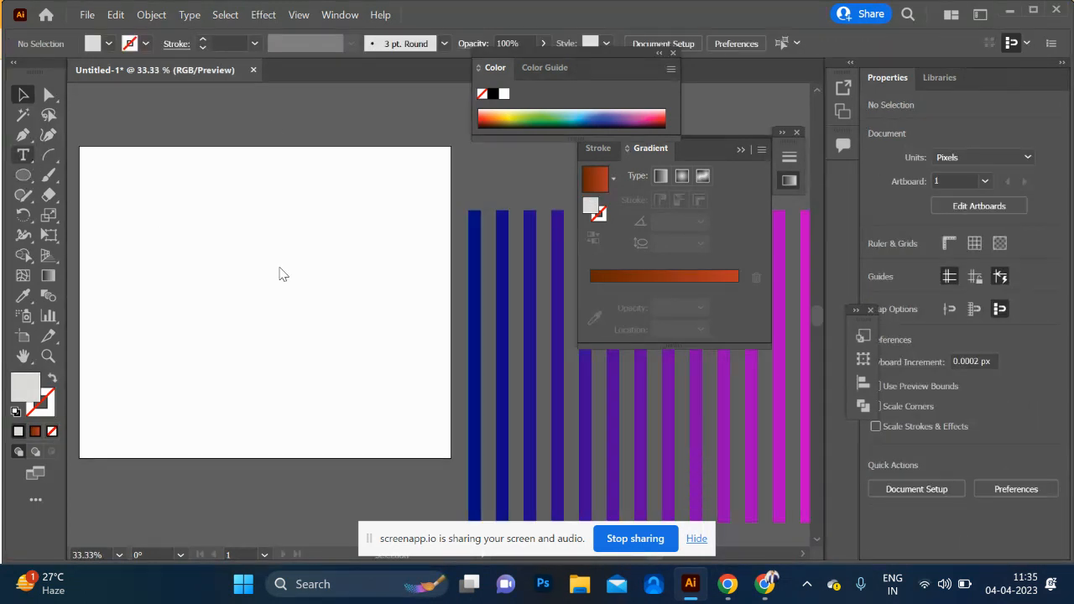
# Add an area text box of placeholder text, about 347 by 72 px, on the upper part of the artboard
pyautogui.moveTo(139, 240); pyautogui.dragTo(278, 267)
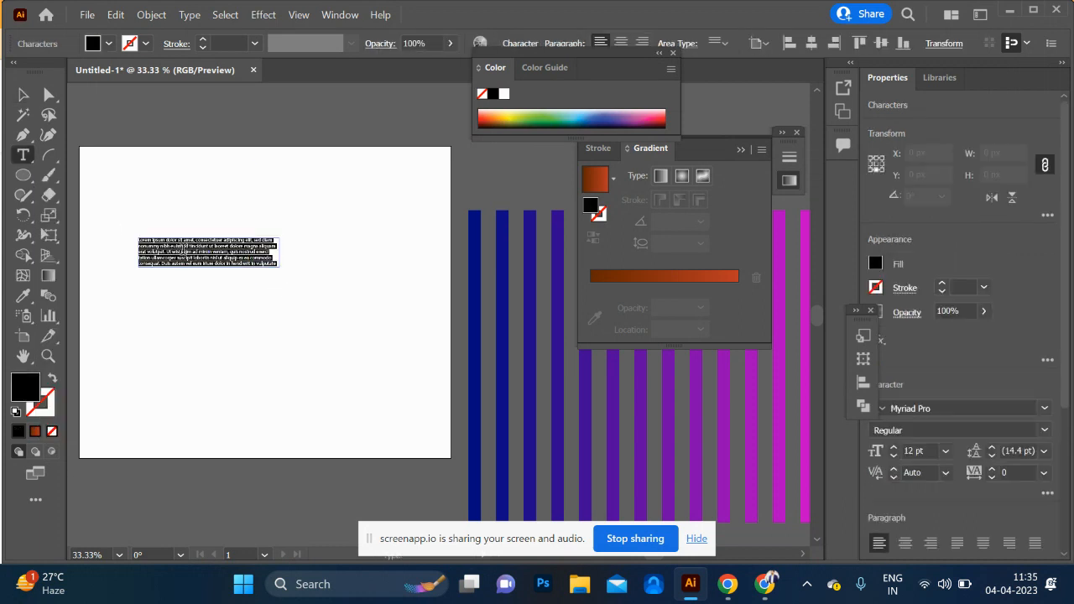
pyautogui.click(24, 94)
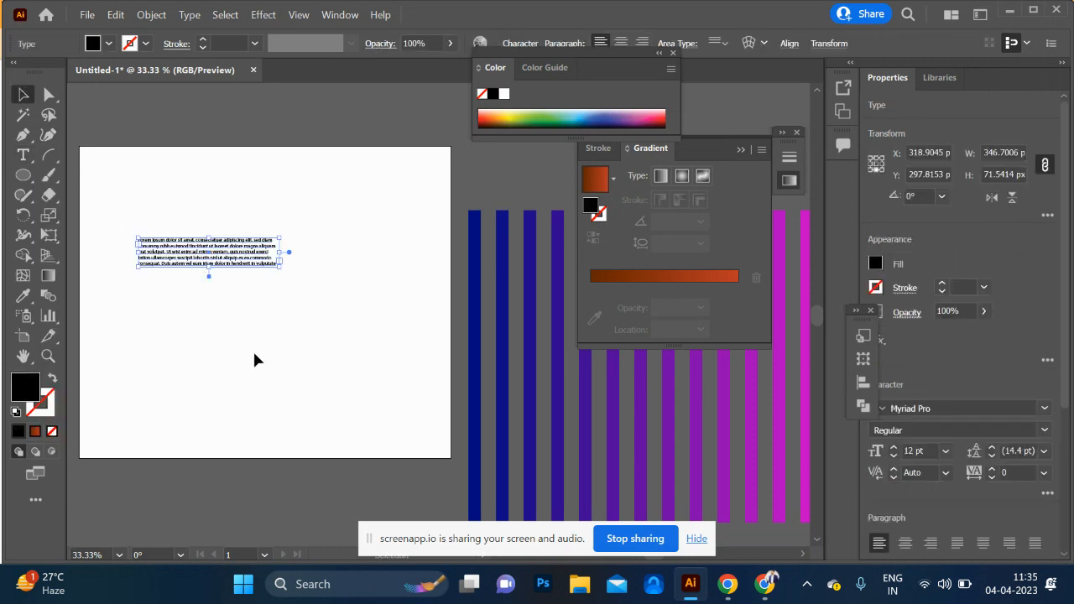
pyautogui.click(253, 349)
# Create the point text "H", enlarge it to about 624 pt and place it on the right half of the artboard
pyautogui.click(24, 155)
pyautogui.click(231, 373)
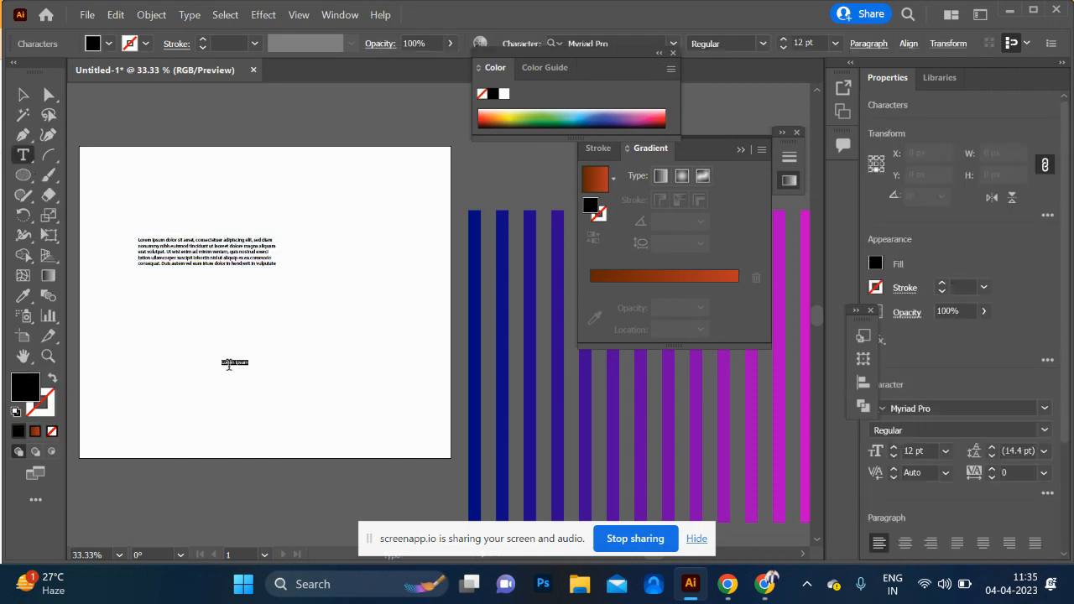
pyautogui.press('BackSpace')
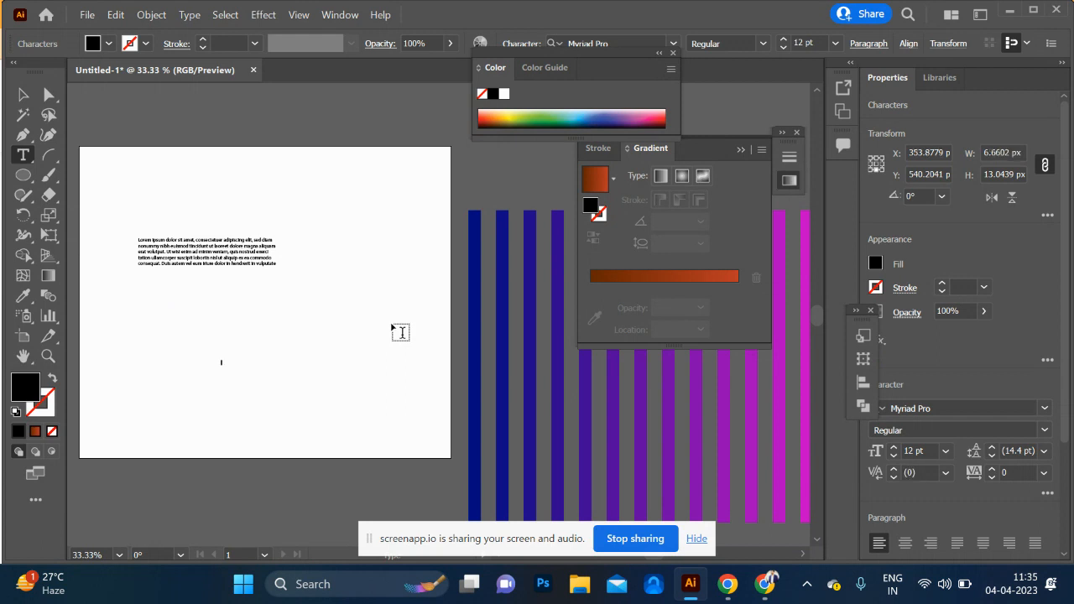
pyautogui.press('Escape')
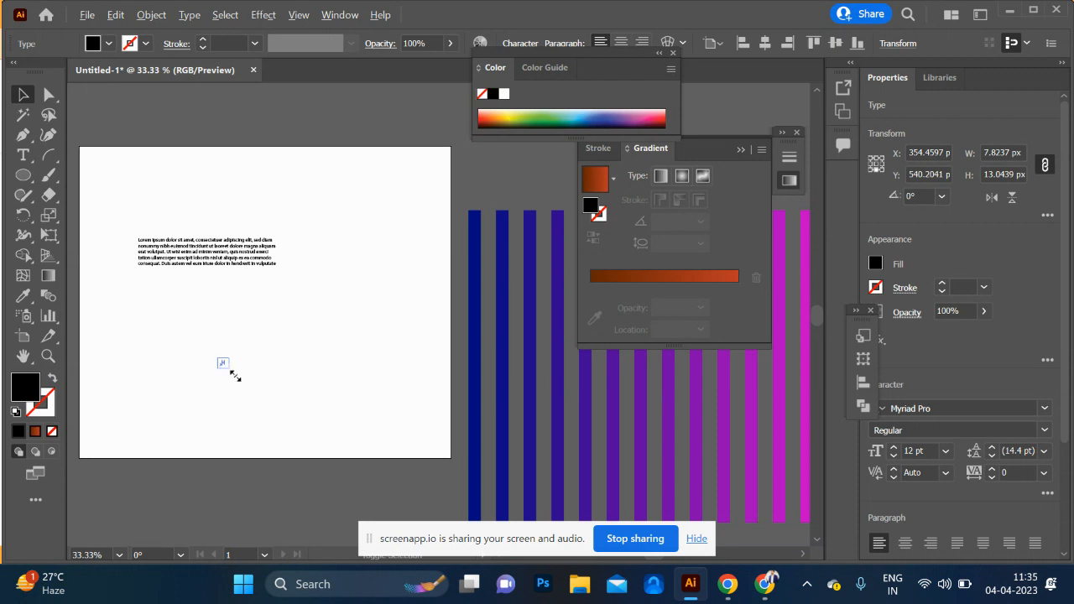
pyautogui.moveTo(230, 371); pyautogui.dragTo(300, 504)
pyautogui.moveTo(272, 367); pyautogui.dragTo(400, 336)
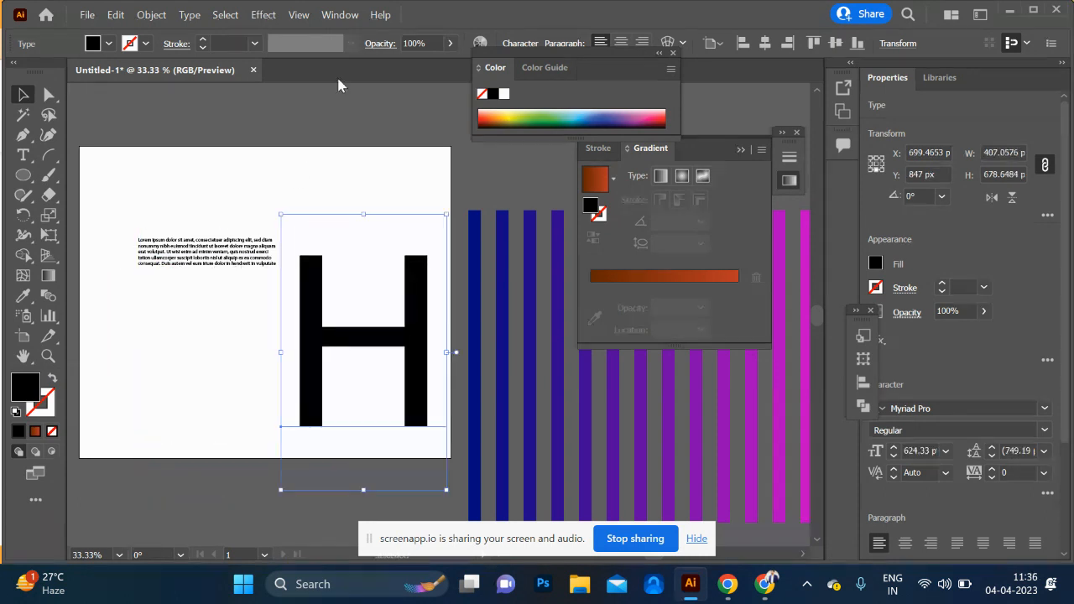
# Move the floating Color panel out of the way and set the letter H's font to Impact
pyautogui.moveTo(544, 60); pyautogui.dragTo(844, 126)
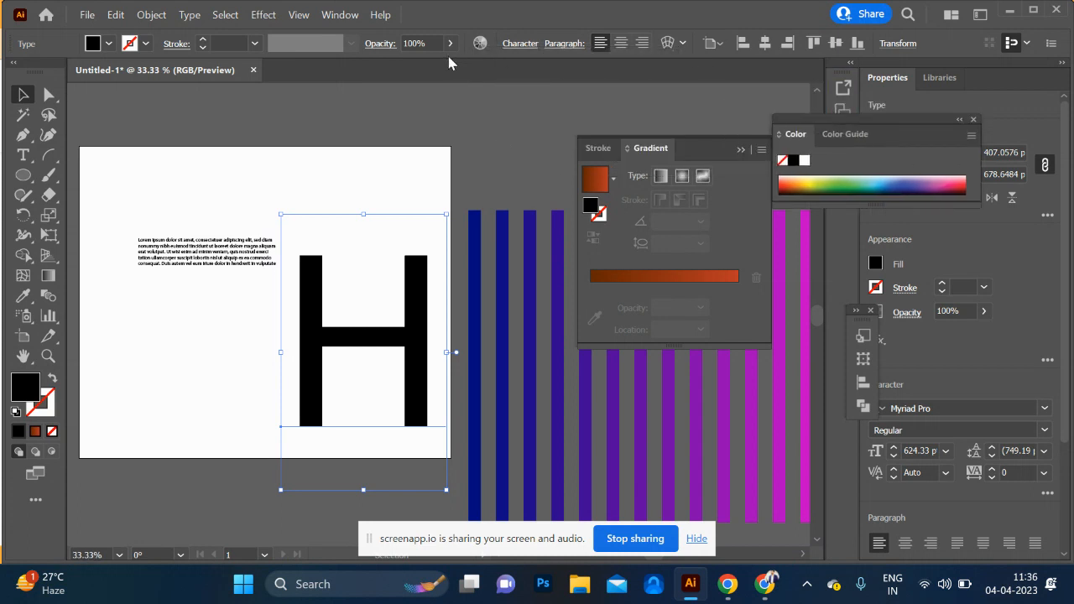
pyautogui.click(951, 408)
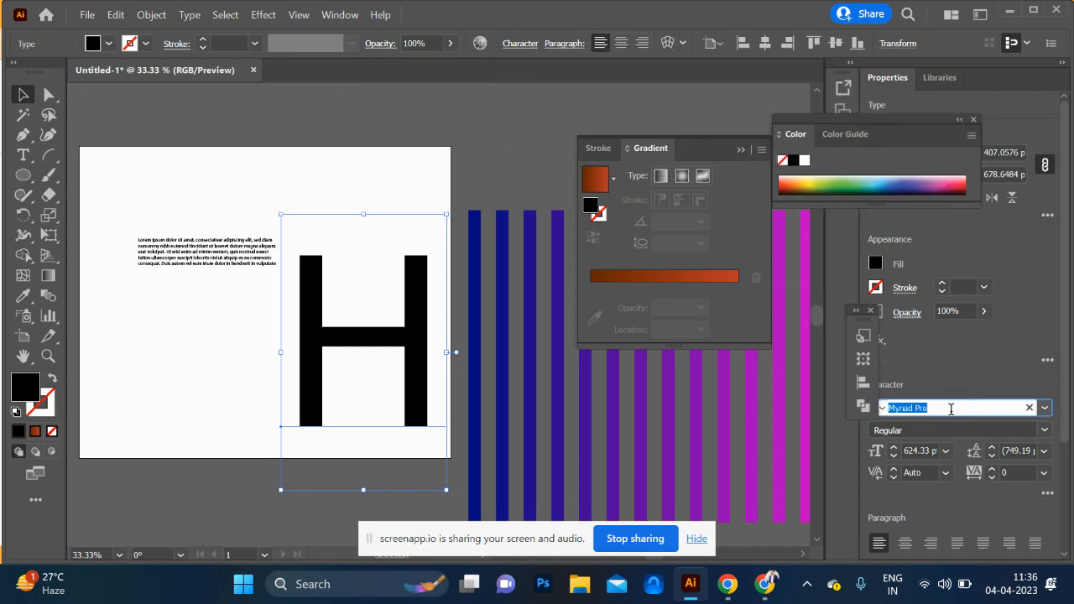
pyautogui.write('impa')
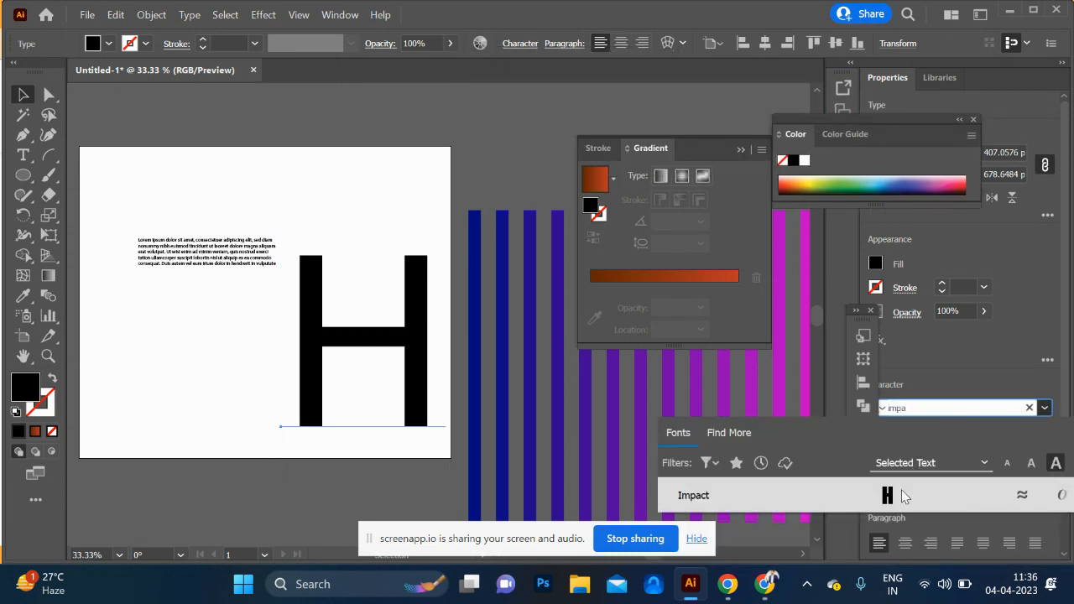
pyautogui.click(903, 493)
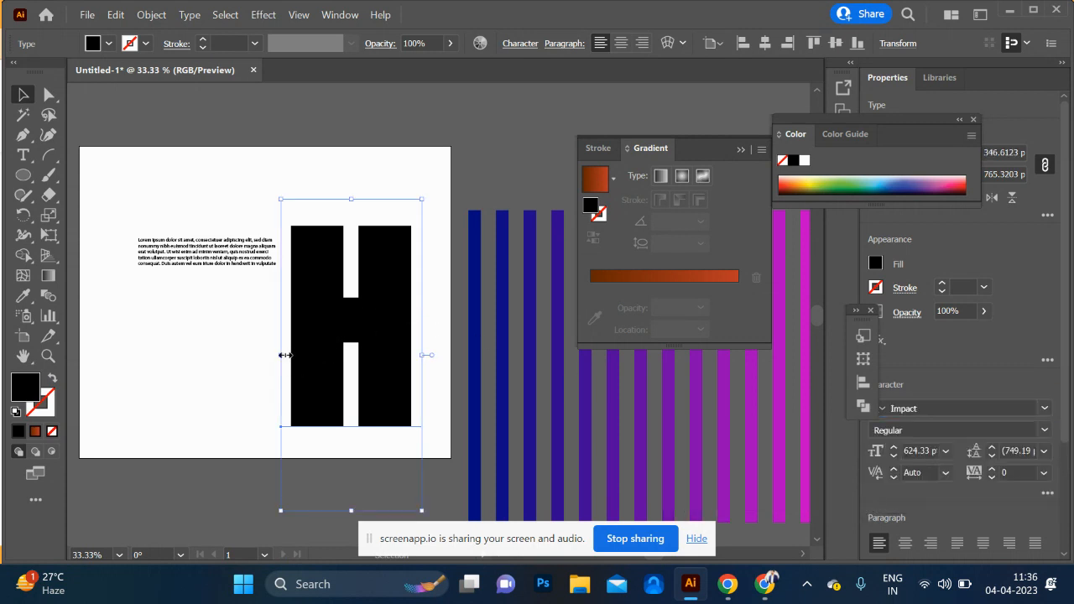
# Stretch the H to about 707 px wide, shift it clear of the placeholder text block, and delete that text
pyautogui.moveTo(286, 355); pyautogui.dragTo(135, 357)
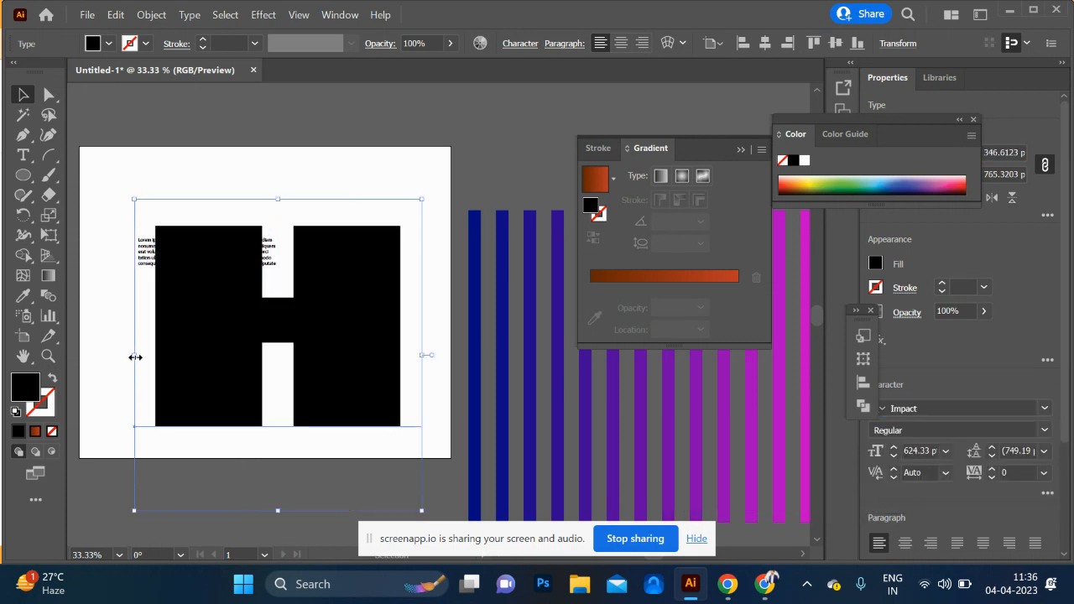
pyautogui.moveTo(216, 360); pyautogui.dragTo(293, 403)
pyautogui.click(179, 260)
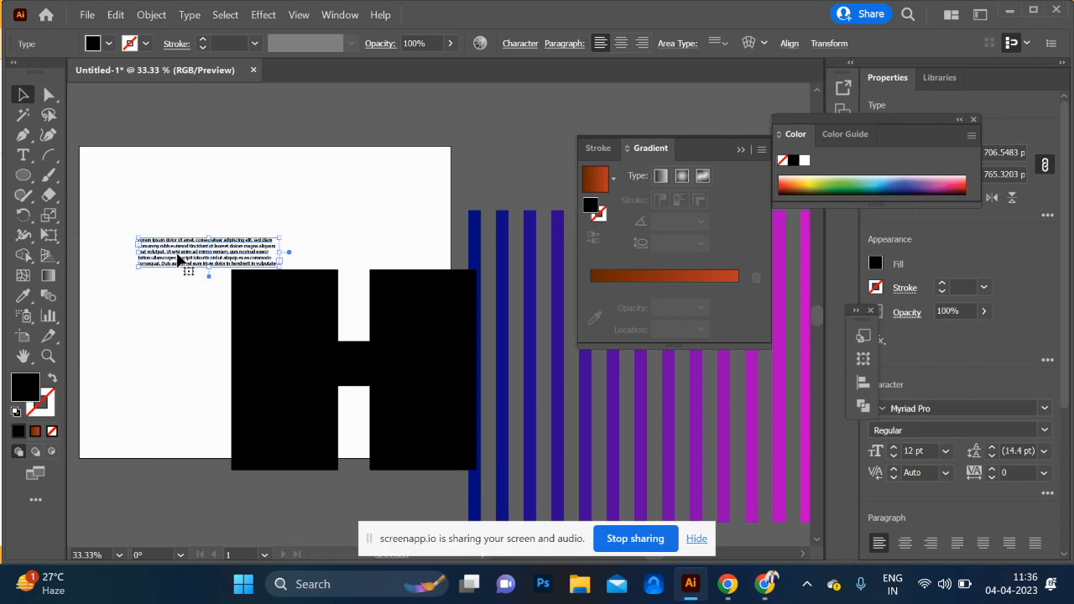
pyautogui.press('Delete')
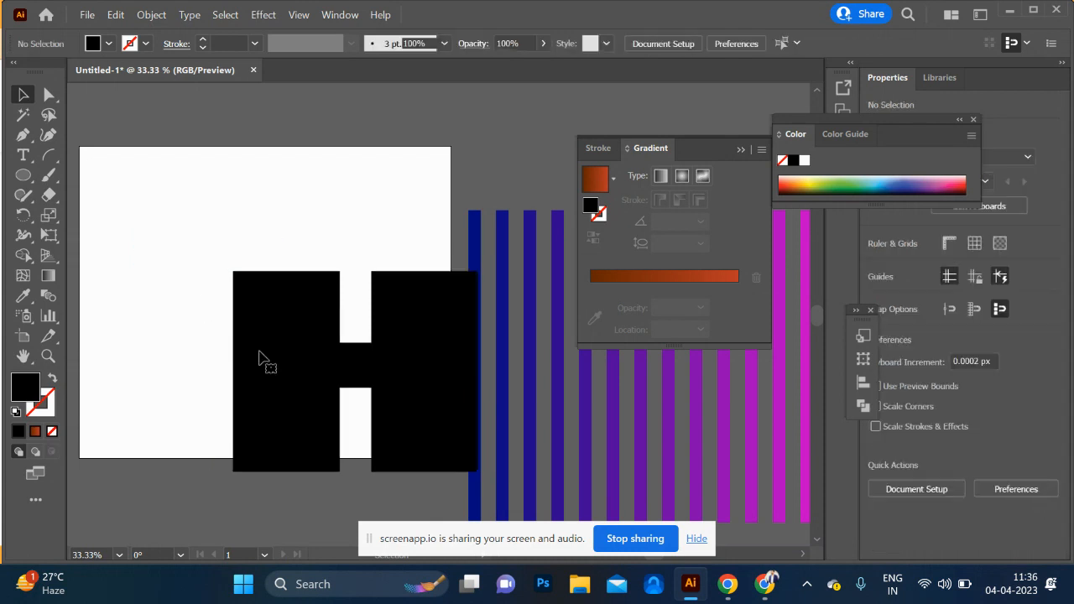
# Try successive fonts from the font list on the letter H, going past Informal Roman as far as Kaufmann BT
pyautogui.click(260, 360)
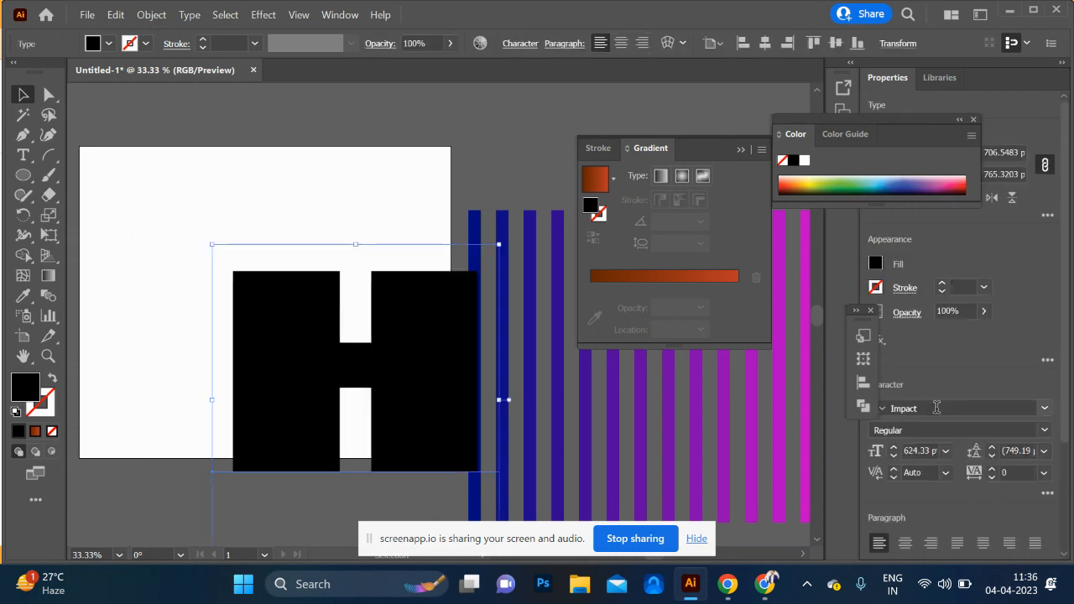
pyautogui.click(937, 408)
pyautogui.press('Down')
pyautogui.press('Down')
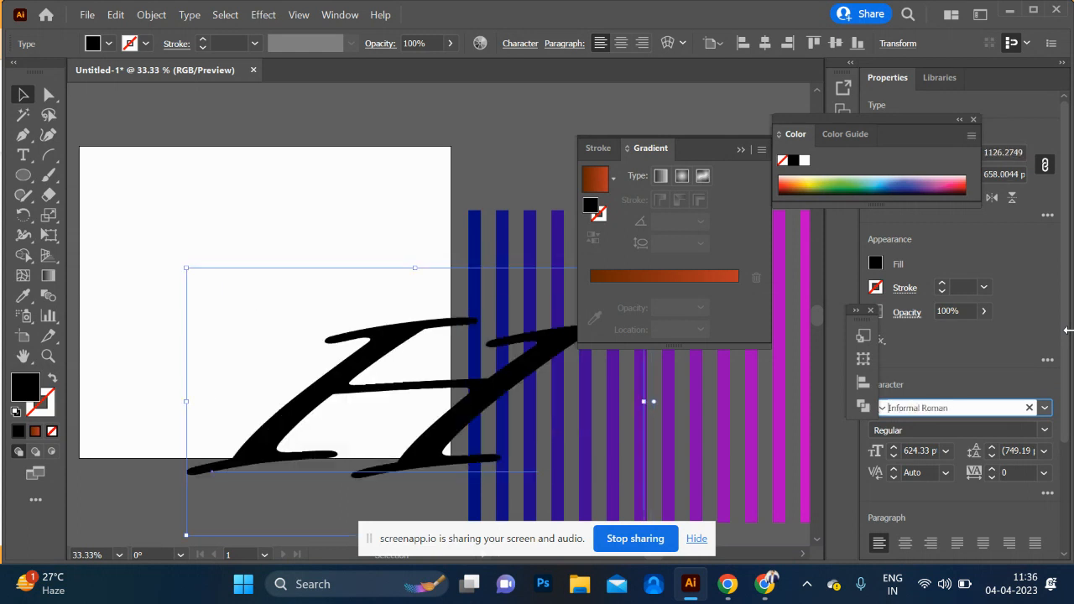
pyautogui.press('Down')
pyautogui.press('Down')
pyautogui.press('Down')
pyautogui.press('Down')
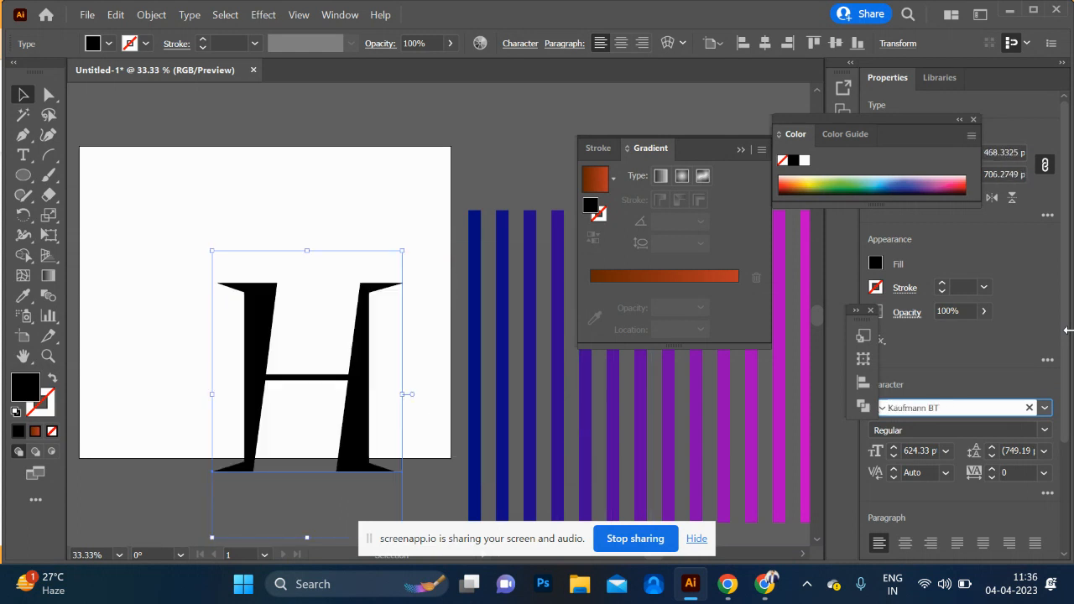
# Set the letter H's font to Lucida Console
pyautogui.press('Down')
pyautogui.press('Down')
pyautogui.press('Down')
pyautogui.press('Down')
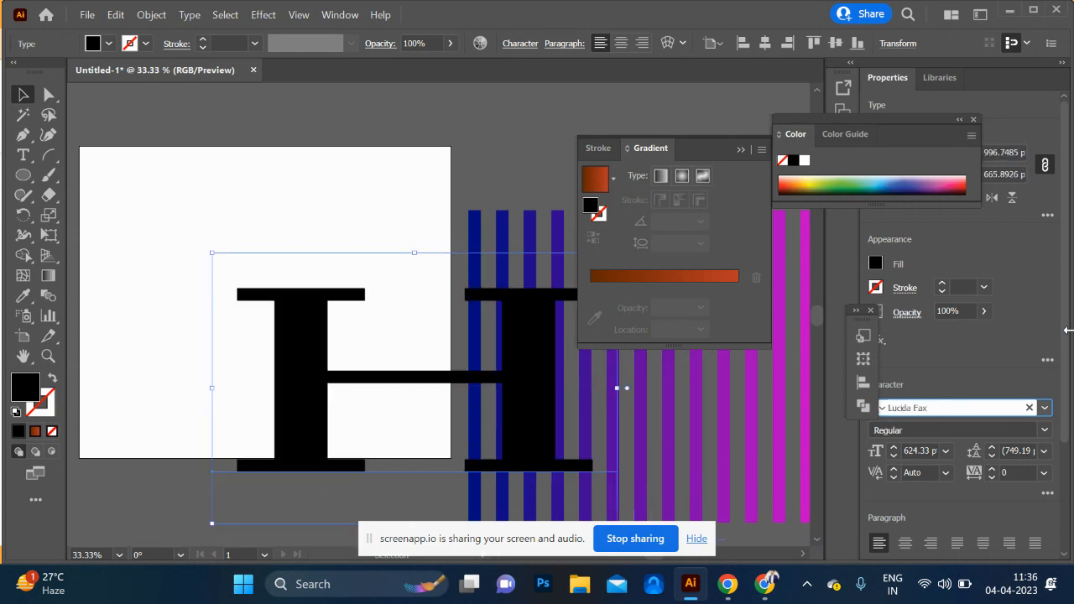
pyautogui.press('Up')
pyautogui.press('Down')
pyautogui.press('Up')
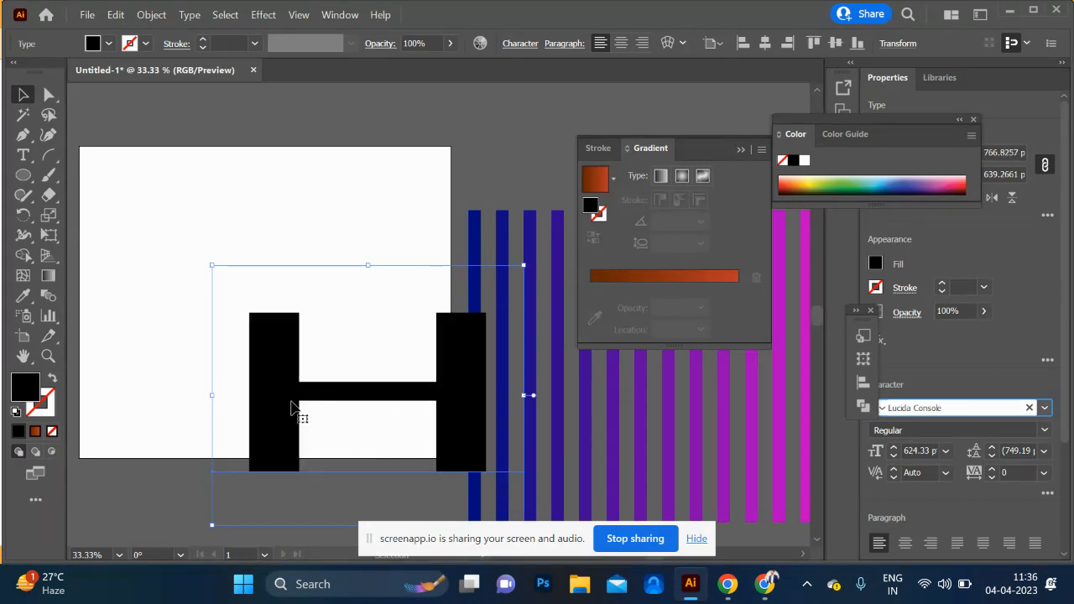
# Place the H on the artboard enlarged to about 797 pt and convert it to outlines
pyautogui.moveTo(217, 394); pyautogui.dragTo(259, 330)
pyautogui.press('space')
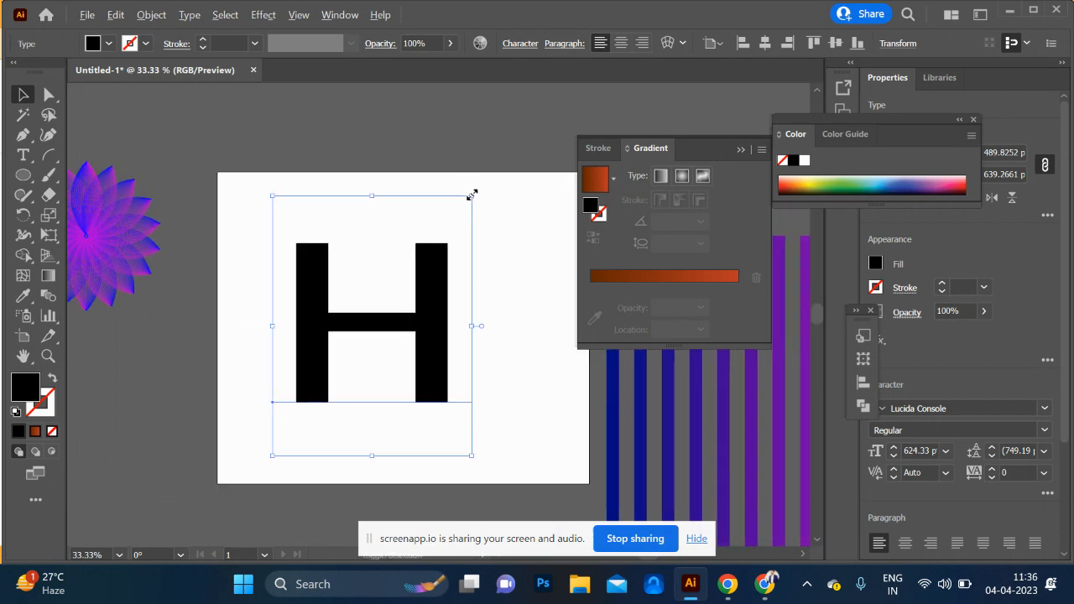
pyautogui.moveTo(471, 195); pyautogui.dragTo(499, 167)
pyautogui.hotkey('shift', 'ctrl', 'o')
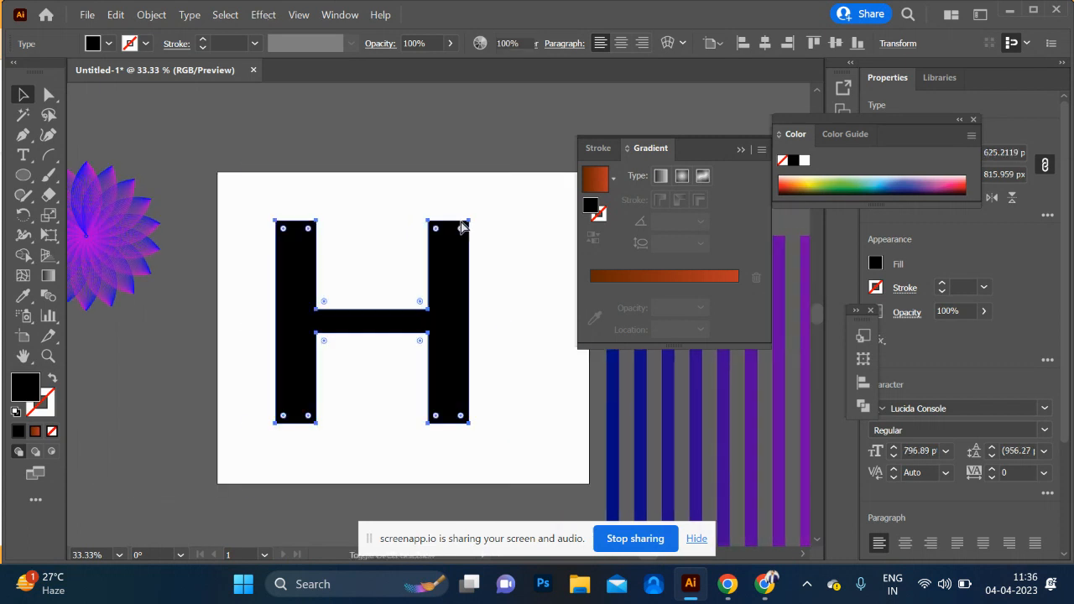
# Draw a circle about 54 px wide above the H and fill it with the brown-to-orange linear gradient
pyautogui.press('space')
pyautogui.moveTo(199, 173); pyautogui.dragTo(194, 232)
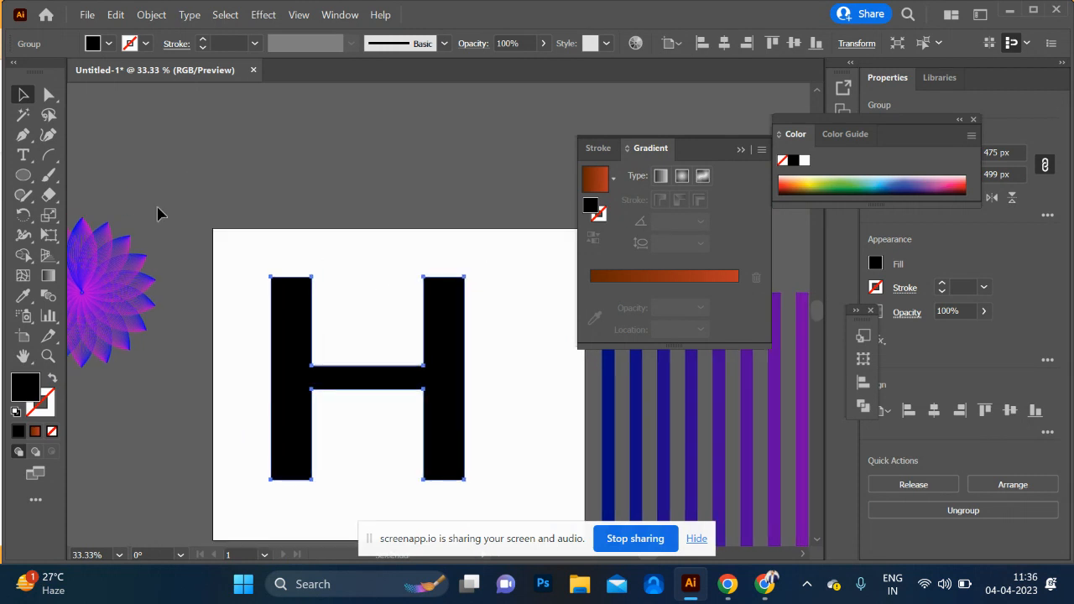
pyautogui.click(29, 178)
pyautogui.moveTo(270, 220); pyautogui.dragTo(281, 232)
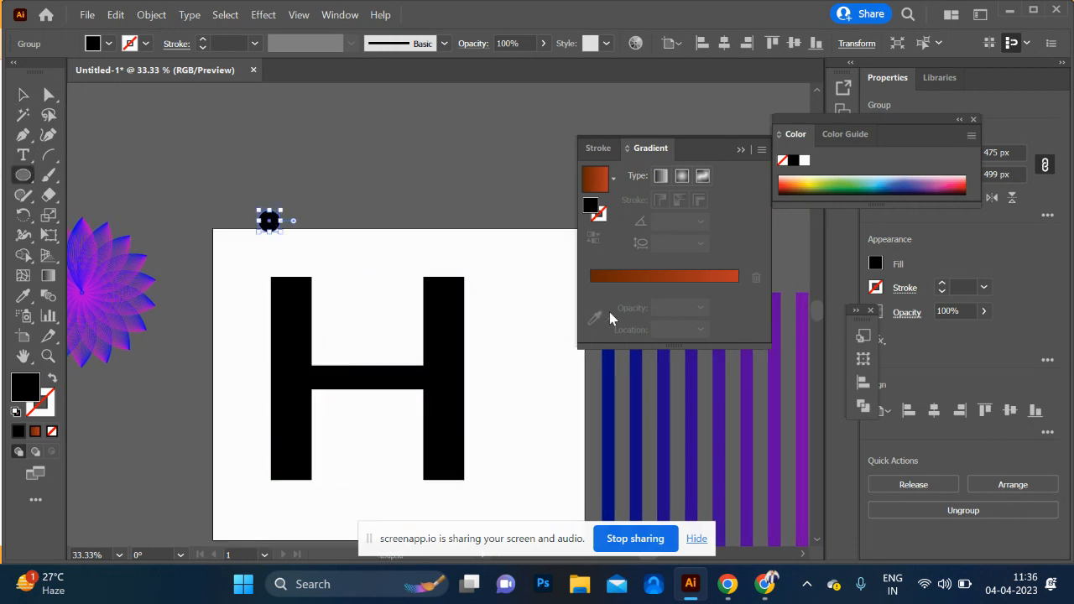
pyautogui.click(655, 276)
# Duplicate the gradient circle horizontally above the H's other stem and make a blend between the two circles
pyautogui.click(24, 99)
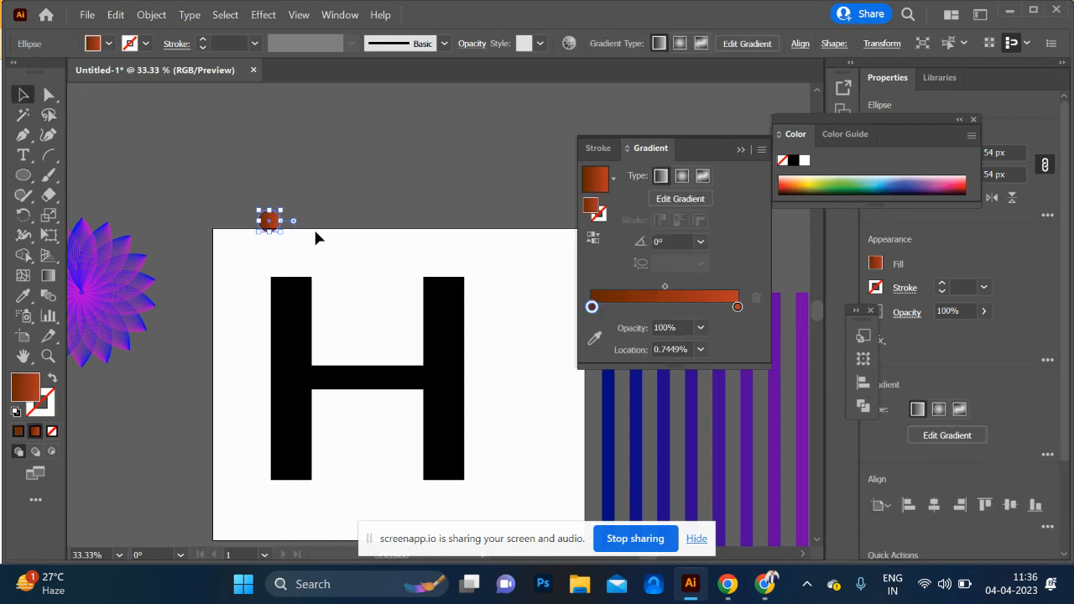
pyautogui.moveTo(273, 224); pyautogui.dragTo(456, 246)
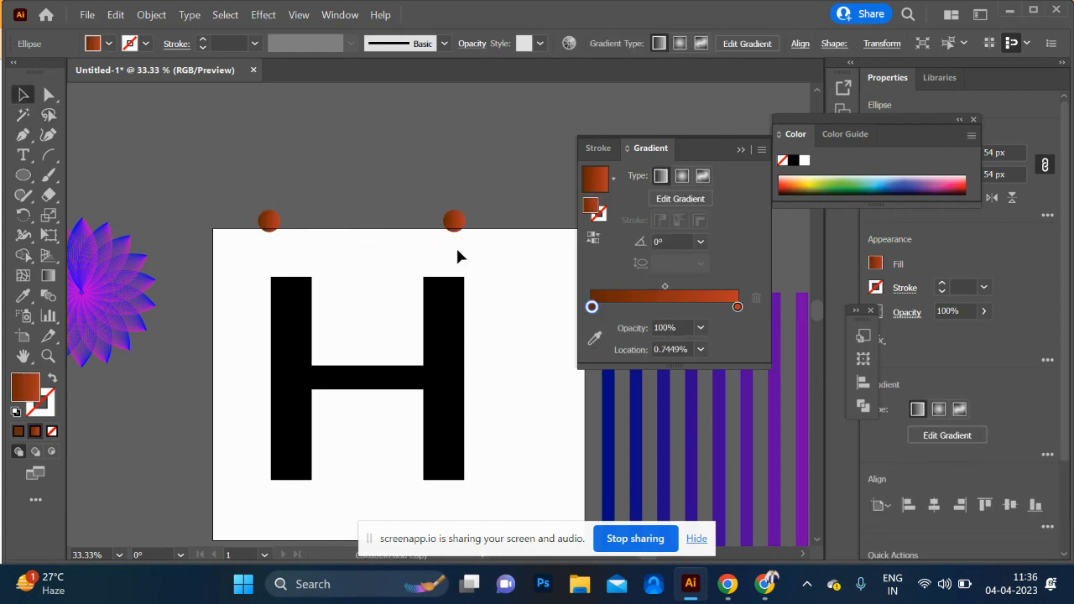
pyautogui.keyDown('shift'); pyautogui.click(271, 222); pyautogui.keyUp('shift')
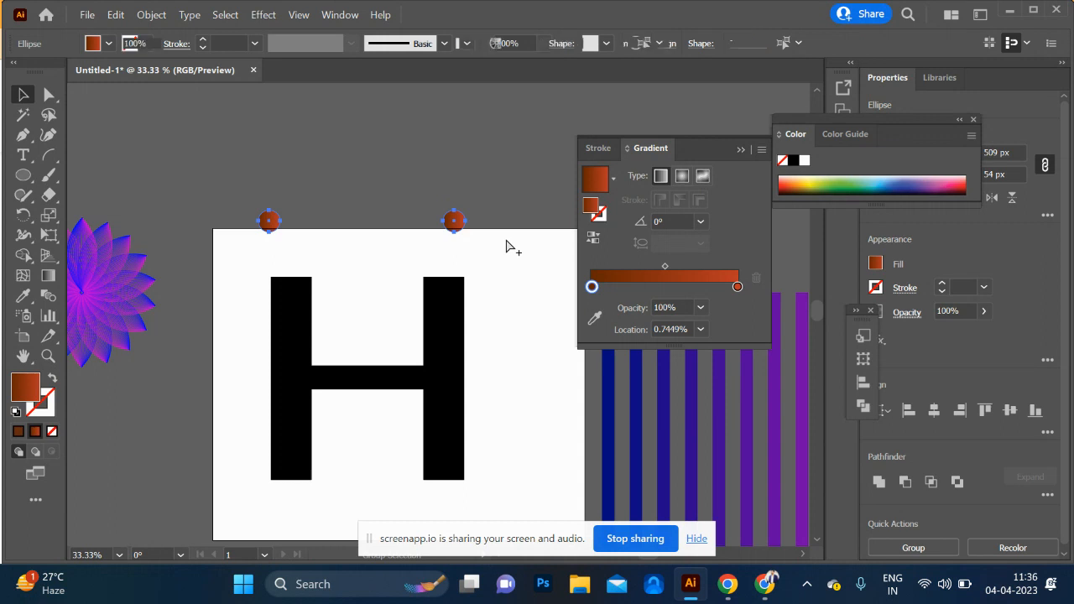
pyautogui.hotkey('ctrl', 'alt', 'b')
pyautogui.keyDown('shift'); pyautogui.click(305, 313); pyautogui.keyUp('shift')
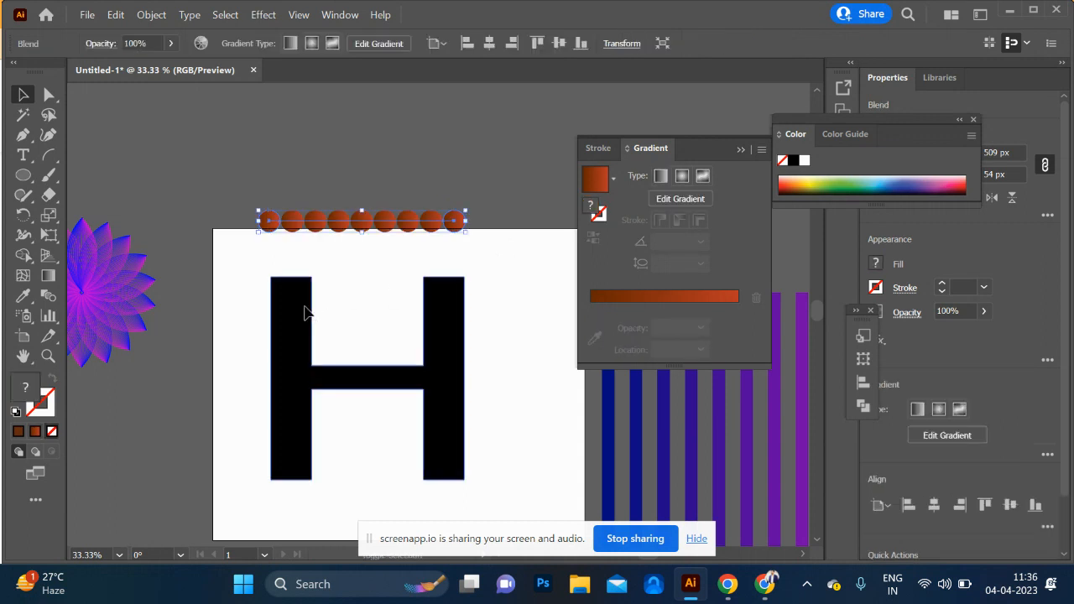
pyautogui.click(152, 14)
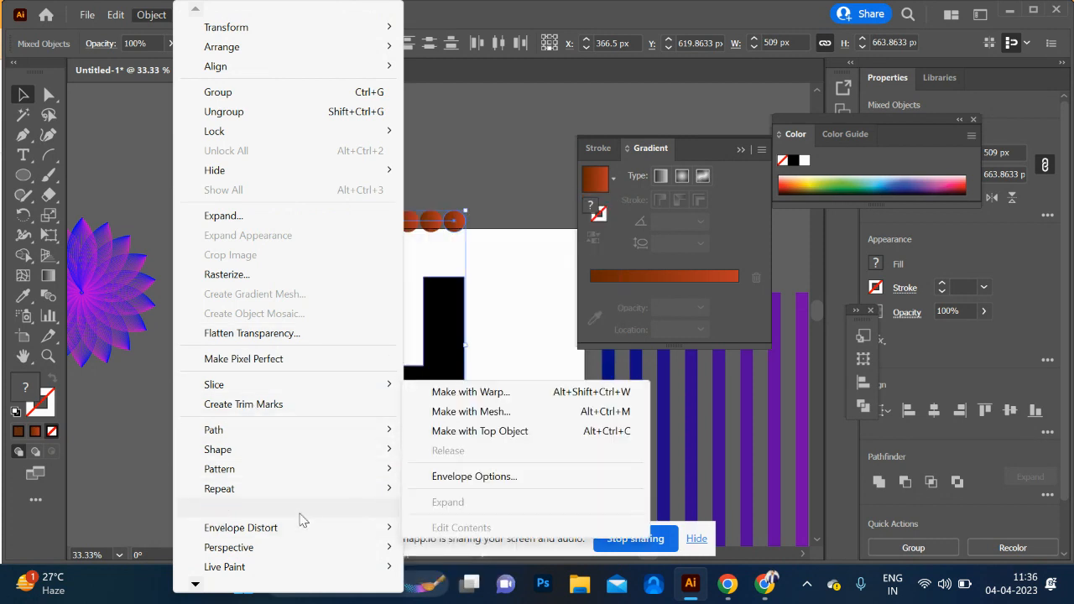
pyautogui.moveTo(302, 509)
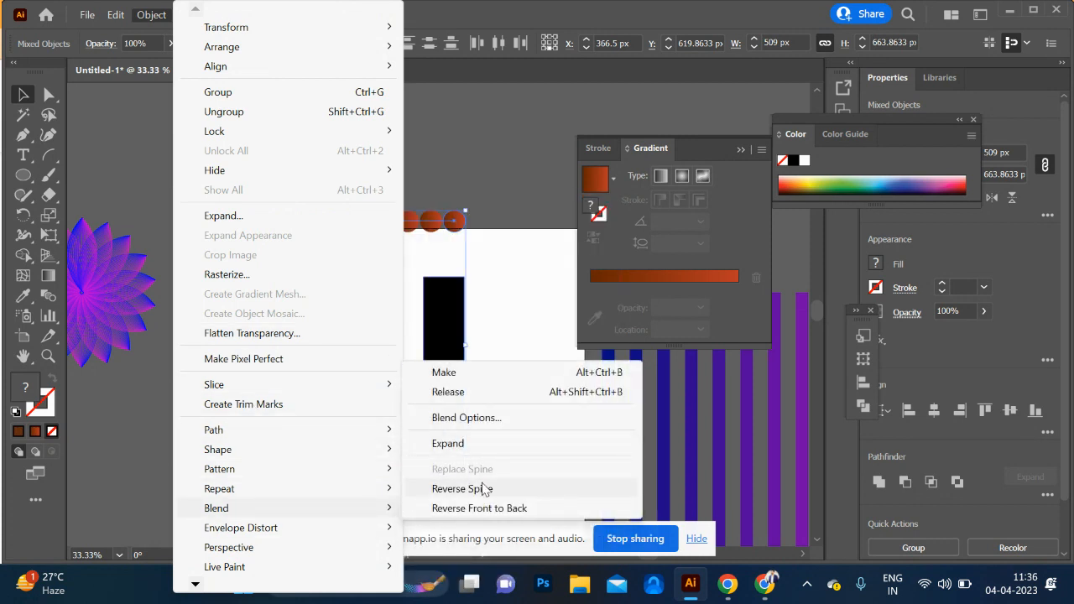
pyautogui.click(521, 315)
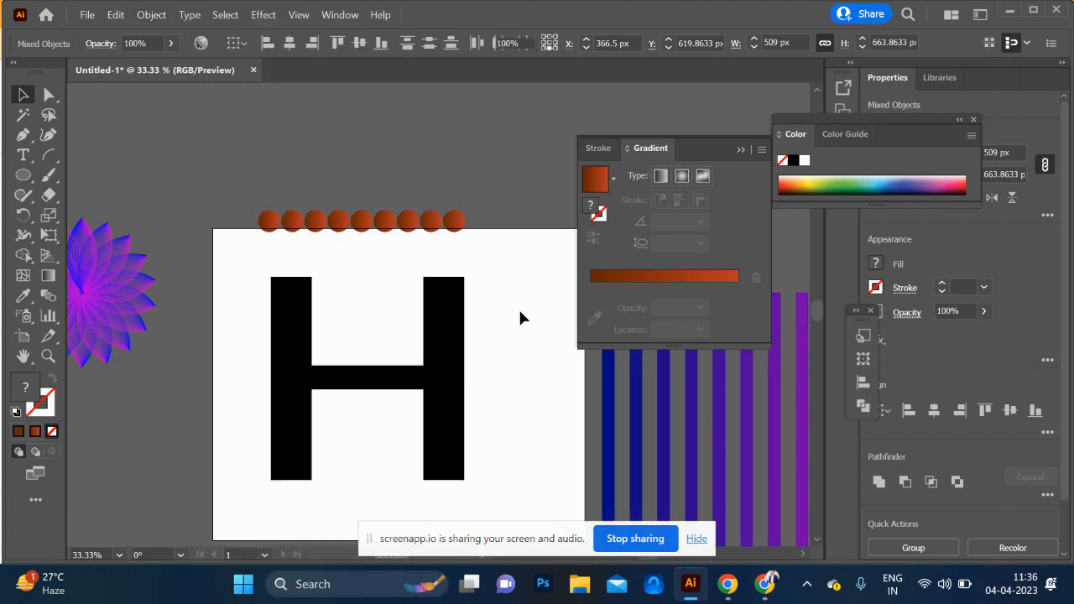
# Ungroup the outlined H and release its compound path
pyautogui.click(463, 355)
pyautogui.rightClick(465, 356)
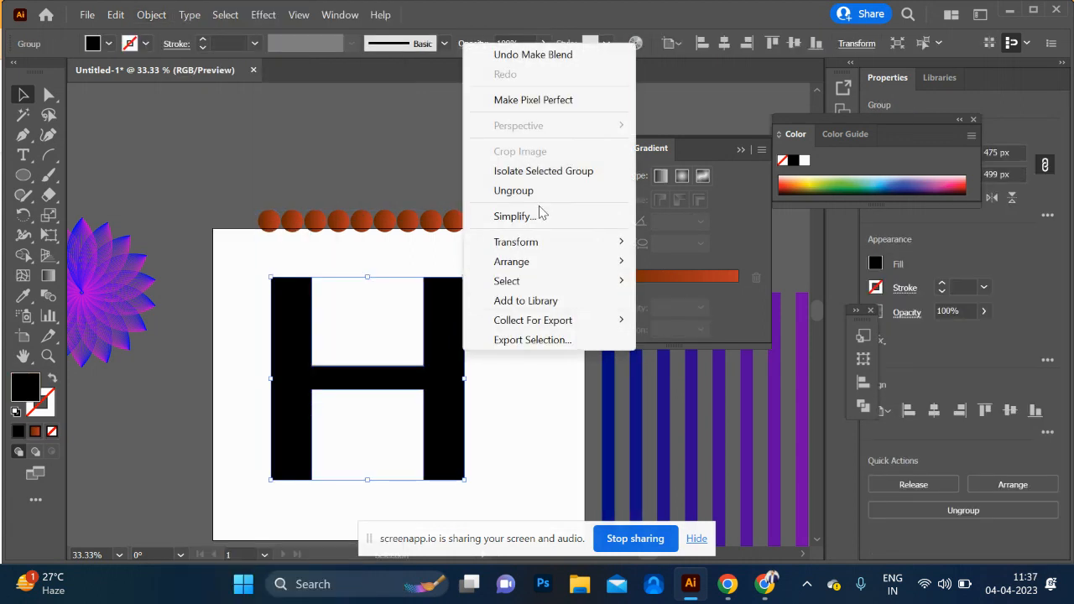
pyautogui.click(541, 193)
pyautogui.moveTo(434, 372)
pyautogui.mouseDown()
pyautogui.moveTo(423, 372)
pyautogui.moveTo(451, 370)
pyautogui.mouseUp()
pyautogui.rightClick(451, 366)
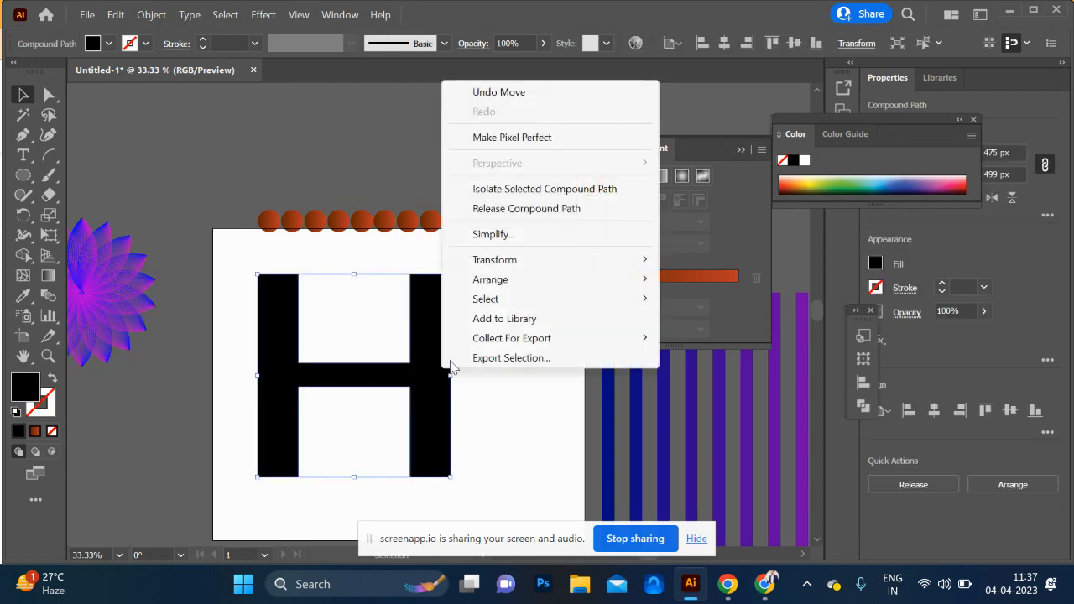
pyautogui.click(571, 209)
pyautogui.click(497, 389)
# Replace the circle blend's spine with the H path and move the resulting blend closer to the artboard's centre
pyautogui.click(390, 220)
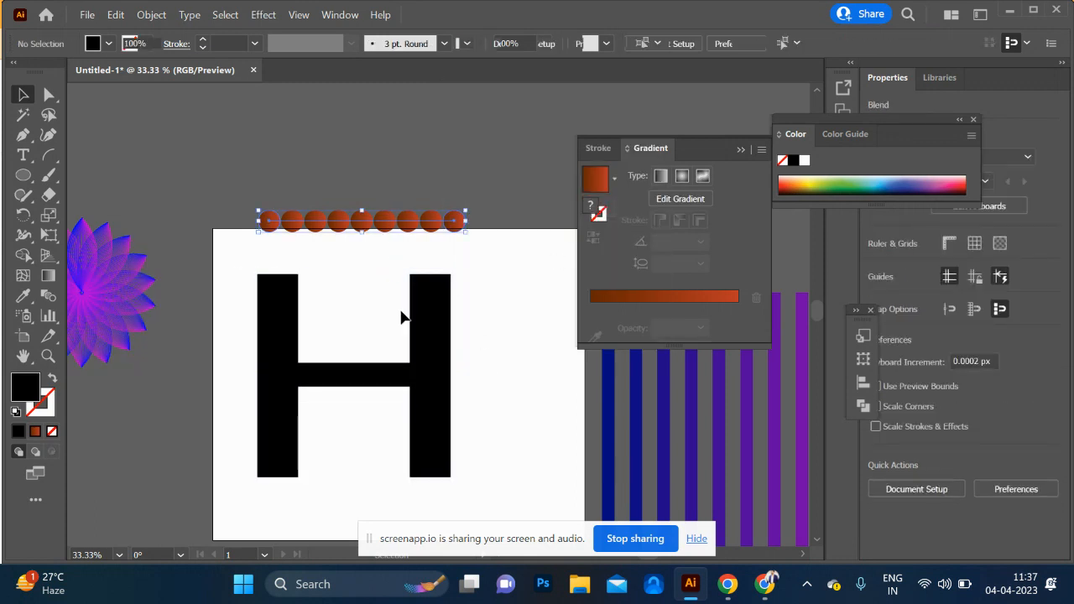
pyautogui.keyDown('shift'); pyautogui.click(419, 356); pyautogui.keyUp('shift')
pyautogui.click(154, 14)
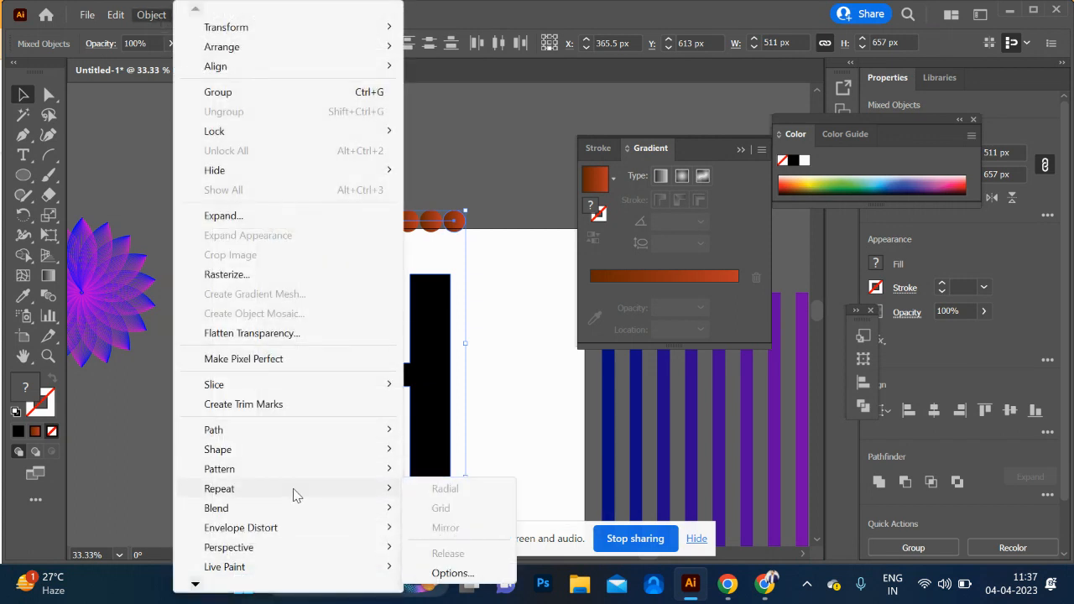
pyautogui.moveTo(349, 513)
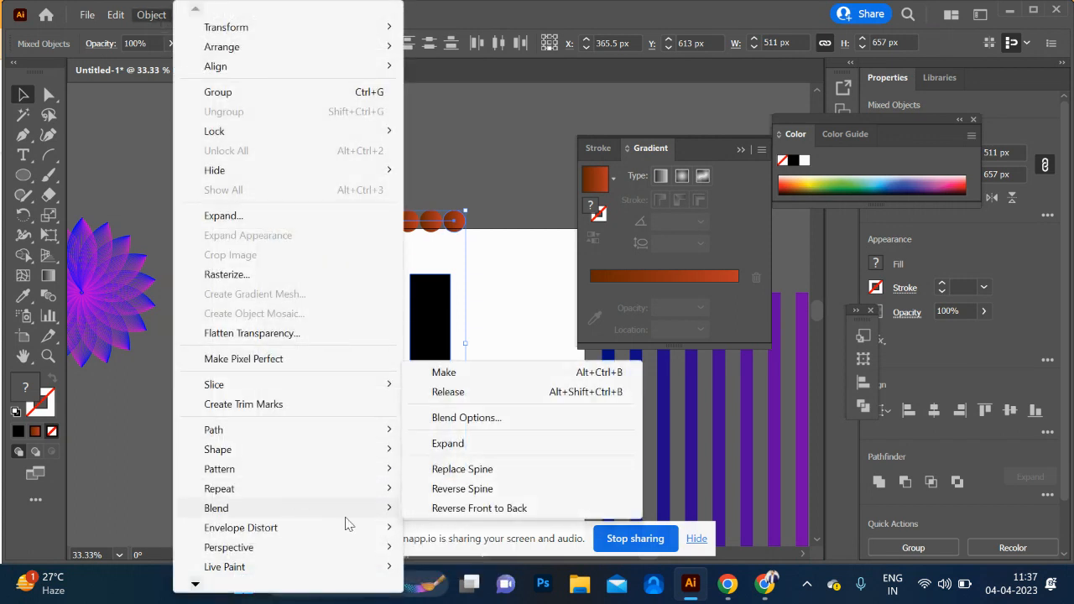
pyautogui.click(475, 474)
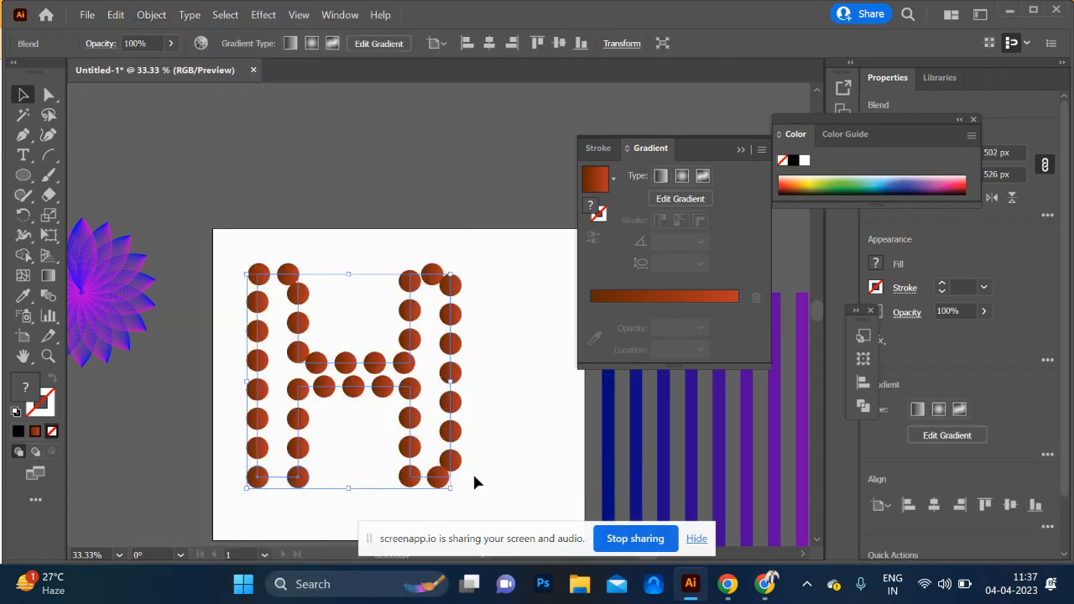
pyautogui.click(456, 486)
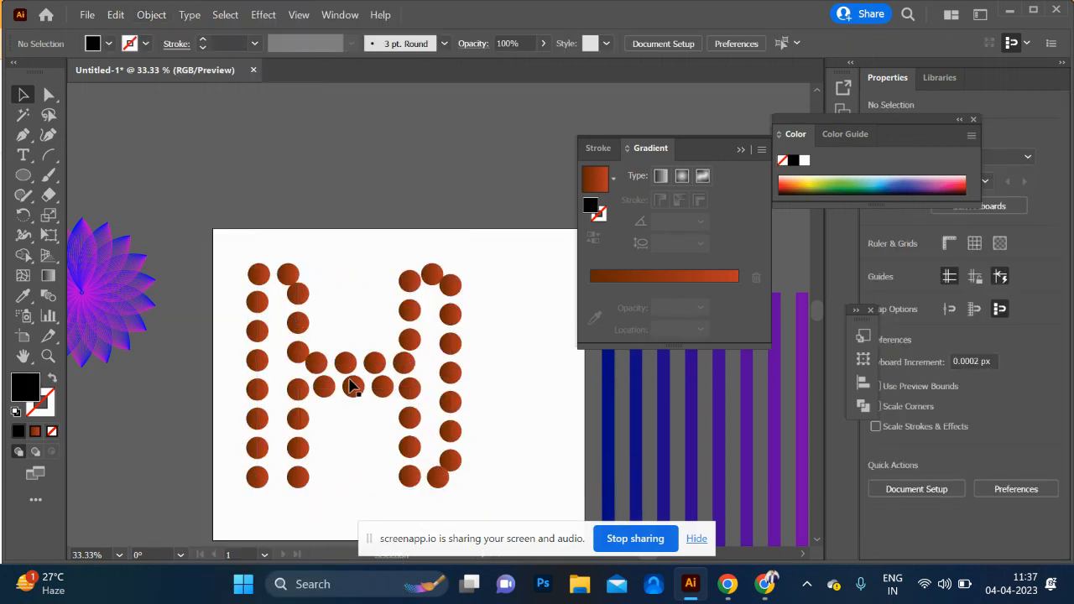
pyautogui.moveTo(350, 383); pyautogui.dragTo(402, 395)
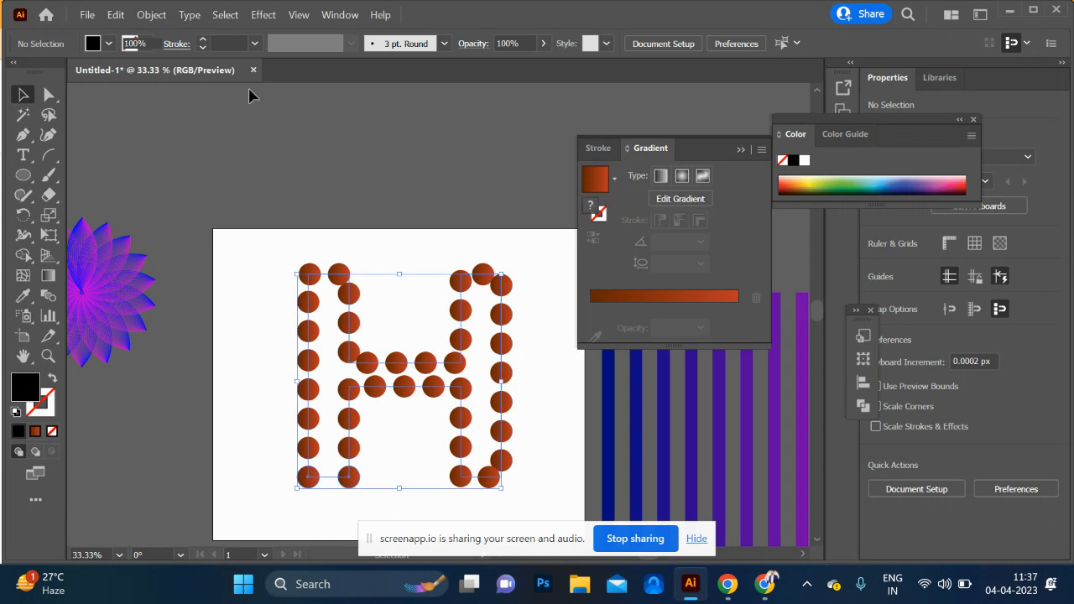
# Set the H blend's spacing to Specified Steps with 560 steps
pyautogui.click(49, 296)
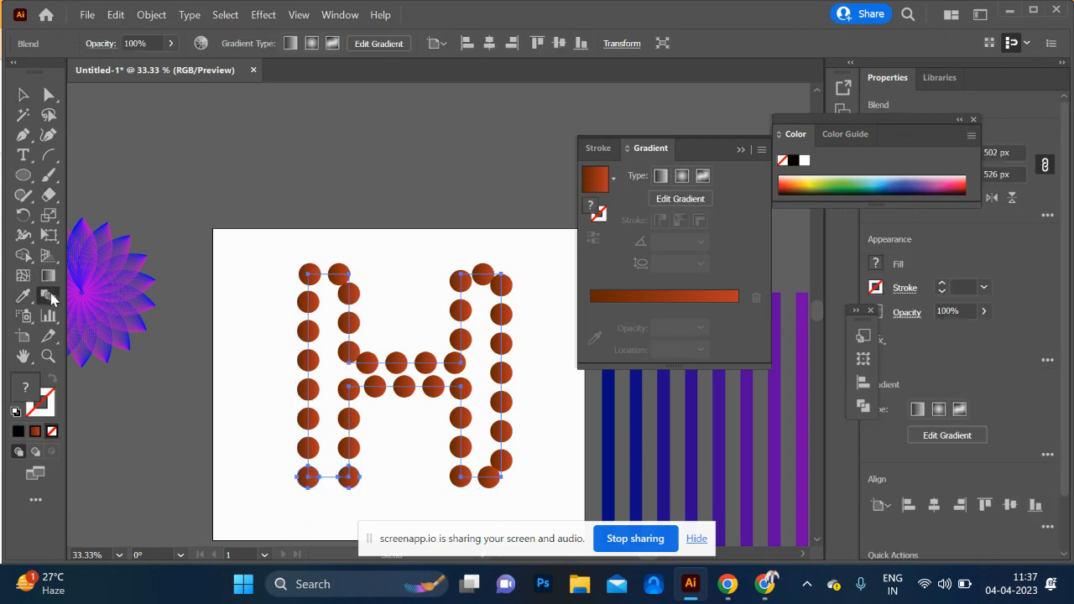
pyautogui.doubleClick(49, 296)
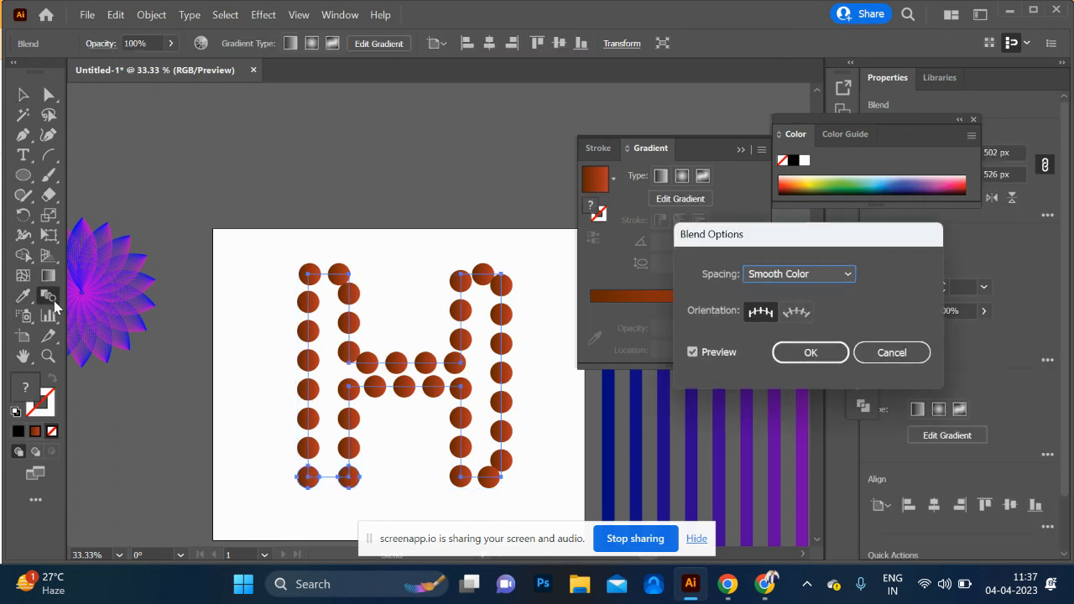
pyautogui.click(811, 277)
pyautogui.click(808, 312)
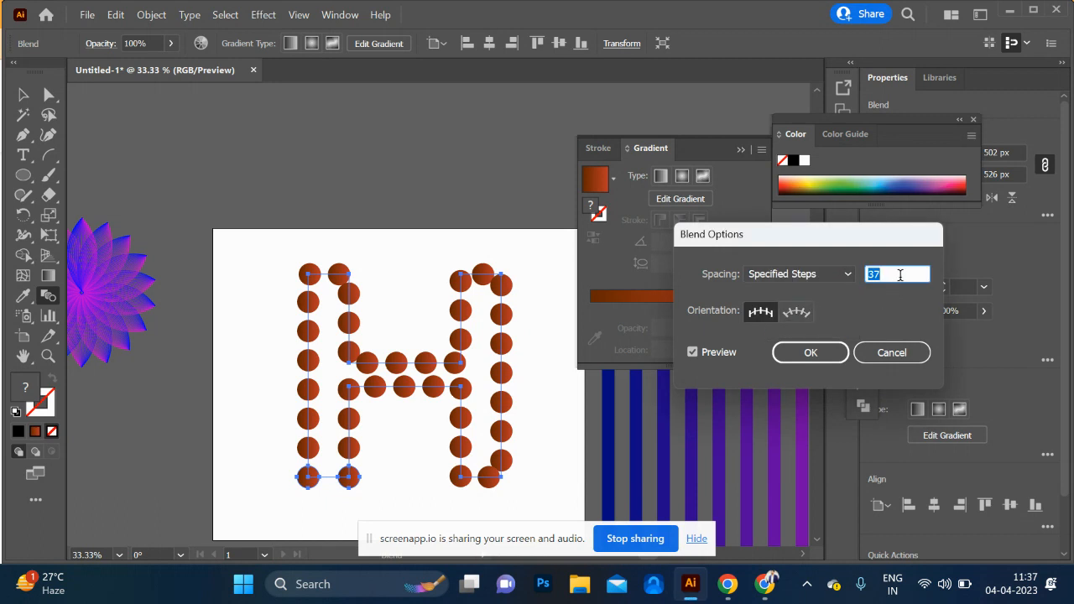
pyautogui.write('320')
pyautogui.press('Tab')
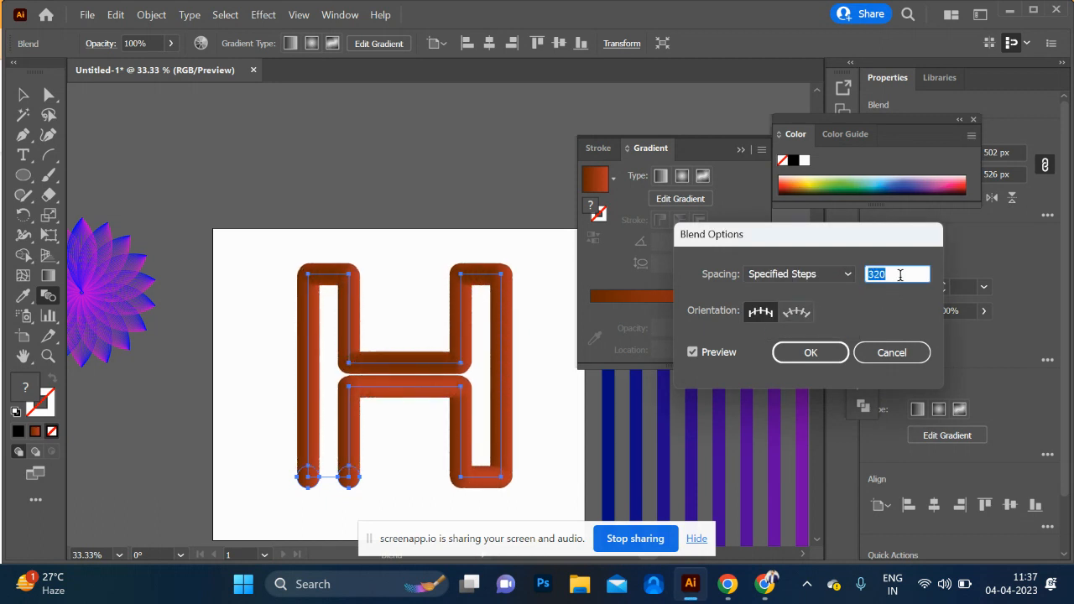
pyautogui.write('410')
pyautogui.press('Tab')
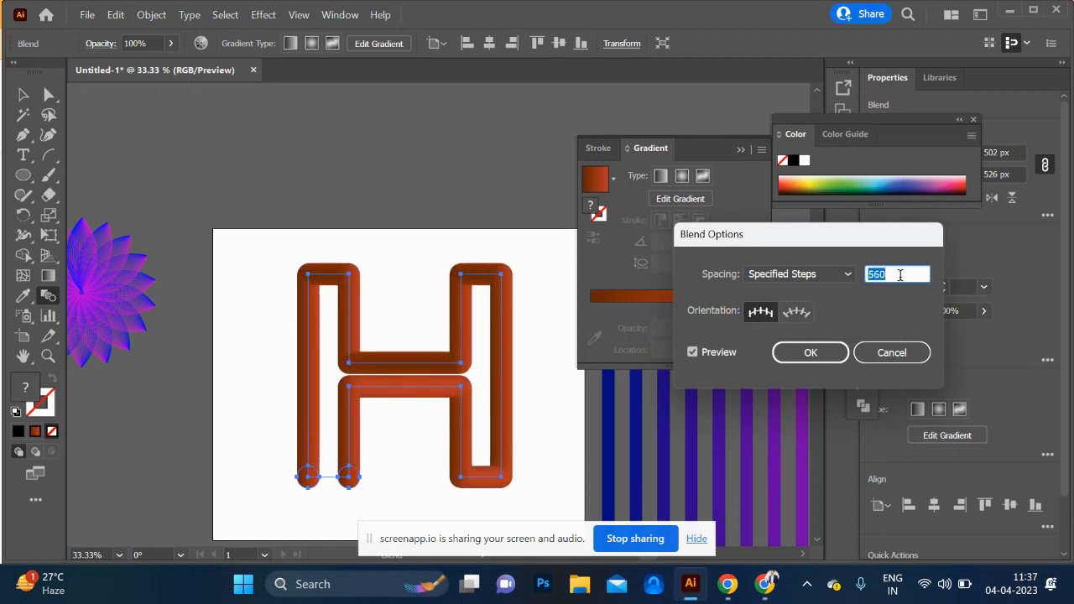
pyautogui.write('550')
pyautogui.press('Tab')
pyautogui.click(812, 352)
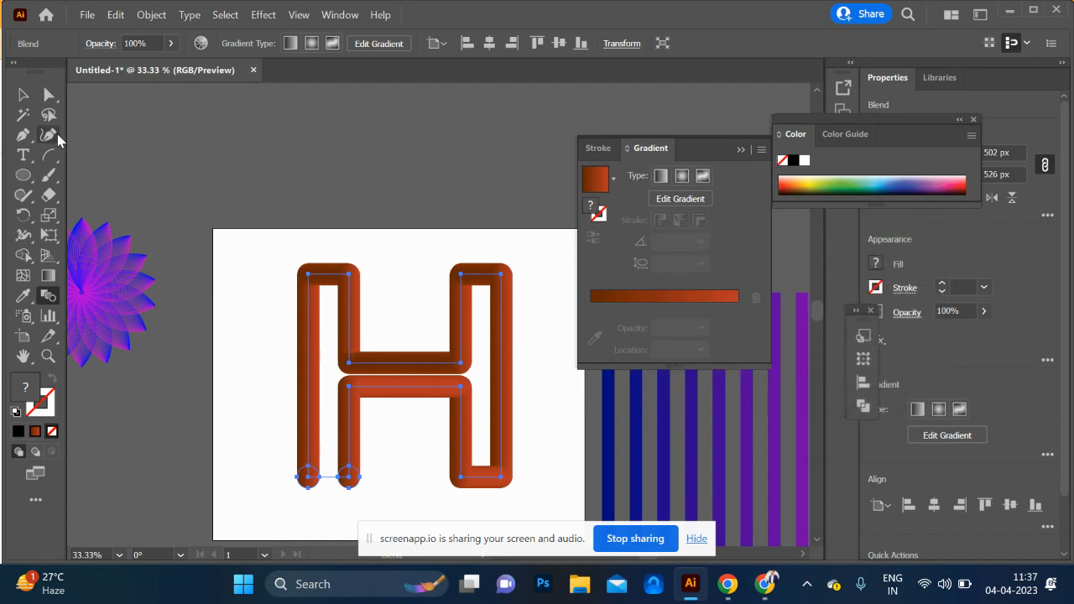
# Raise the two anchor points at the upper edge of the H's crossbar to widen the gap between its tubes
pyautogui.click(49, 95)
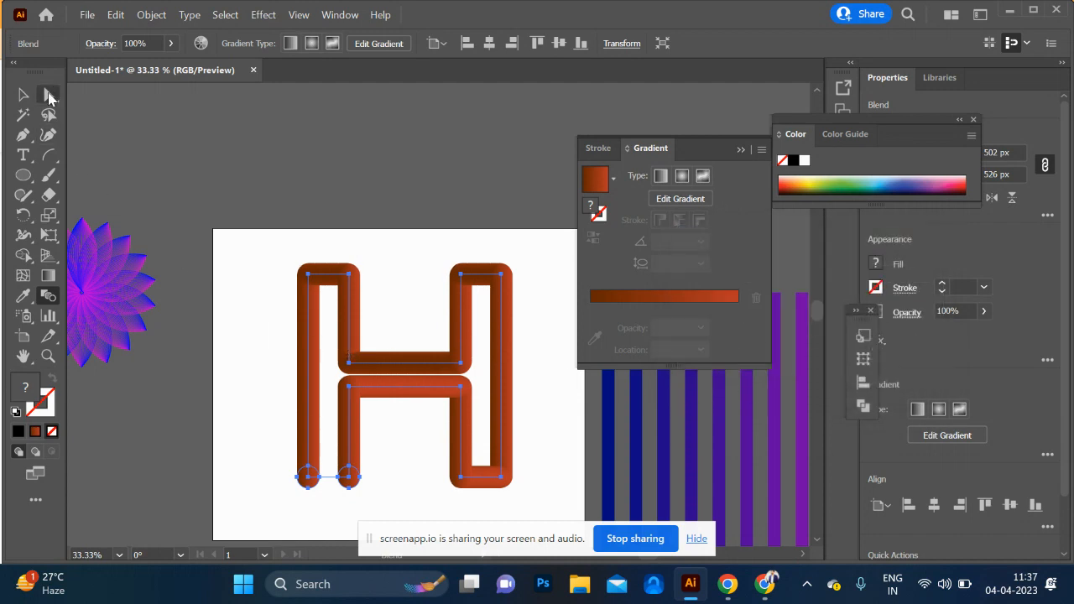
pyautogui.click(351, 370)
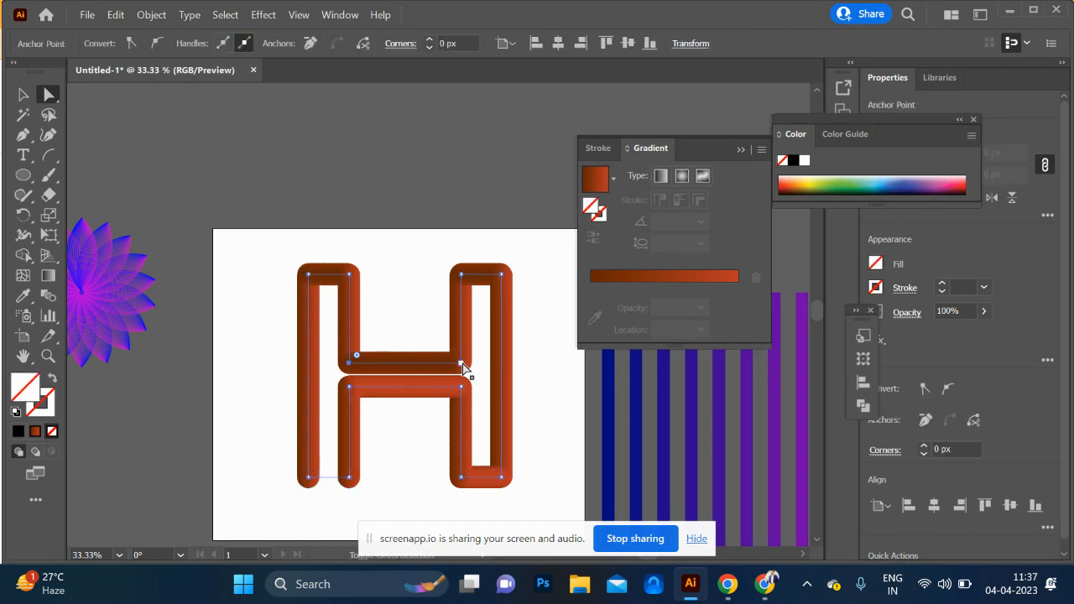
pyautogui.keyDown('shift'); pyautogui.click(462, 364); pyautogui.keyUp('shift')
pyautogui.press('Up')
pyautogui.press('Up')
pyautogui.press('Up')
pyautogui.press('Up')
pyautogui.press('Up')
pyautogui.press('Up')
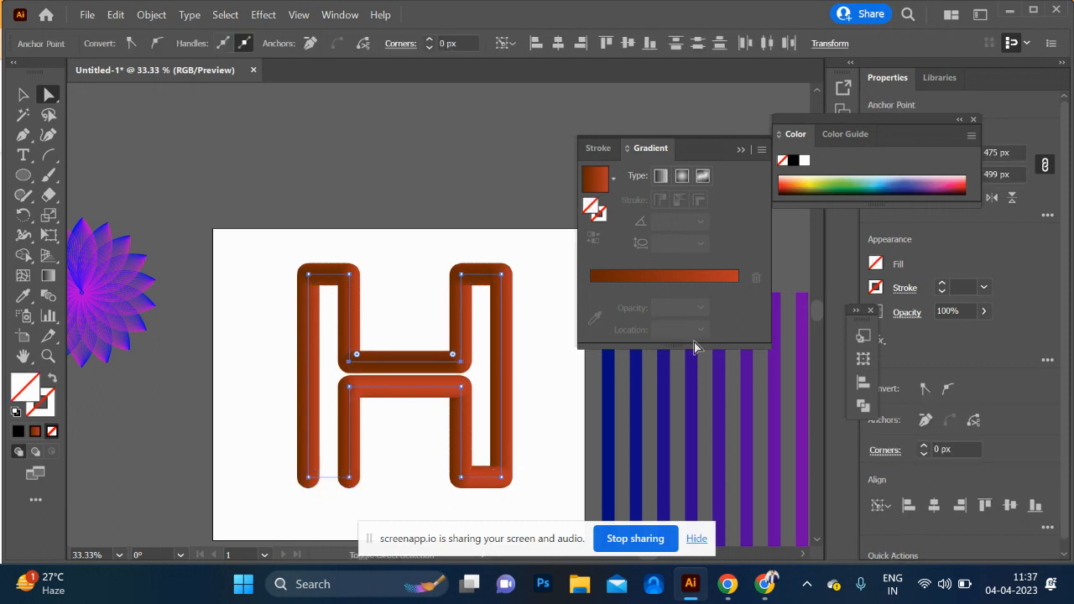
pyautogui.press('Up')
pyautogui.press('Up')
pyautogui.press('Up')
pyautogui.press('Up')
pyautogui.press('Up')
pyautogui.press('Up')
pyautogui.press('Up')
pyautogui.press('Up')
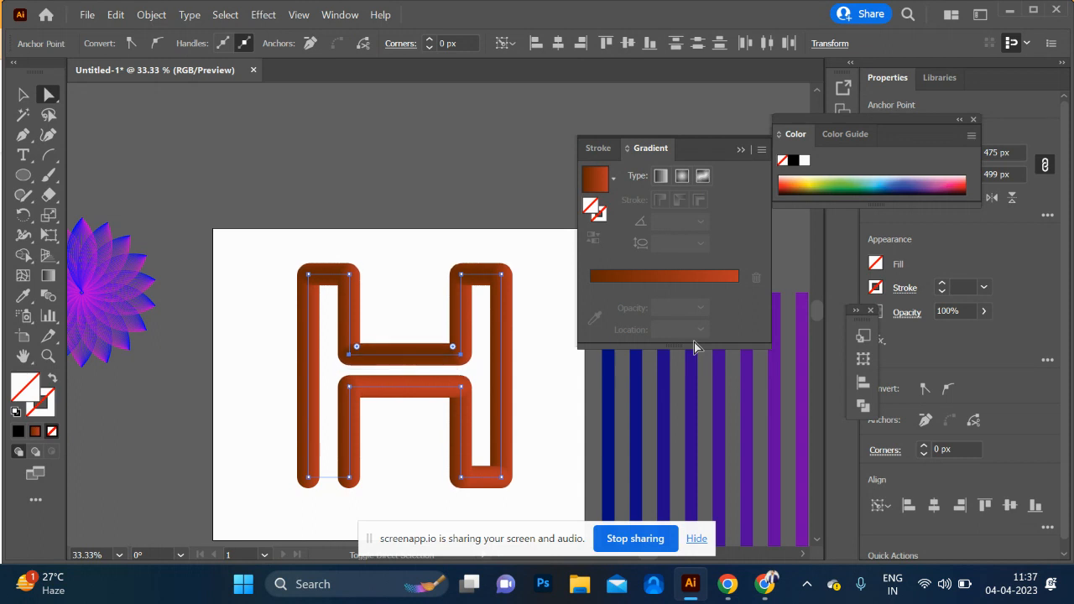
pyautogui.press('Up')
pyautogui.press('Up')
pyautogui.press('Up')
pyautogui.press('Up')
pyautogui.press('Up')
pyautogui.press('Up')
pyautogui.press('Up')
pyautogui.press('Up')
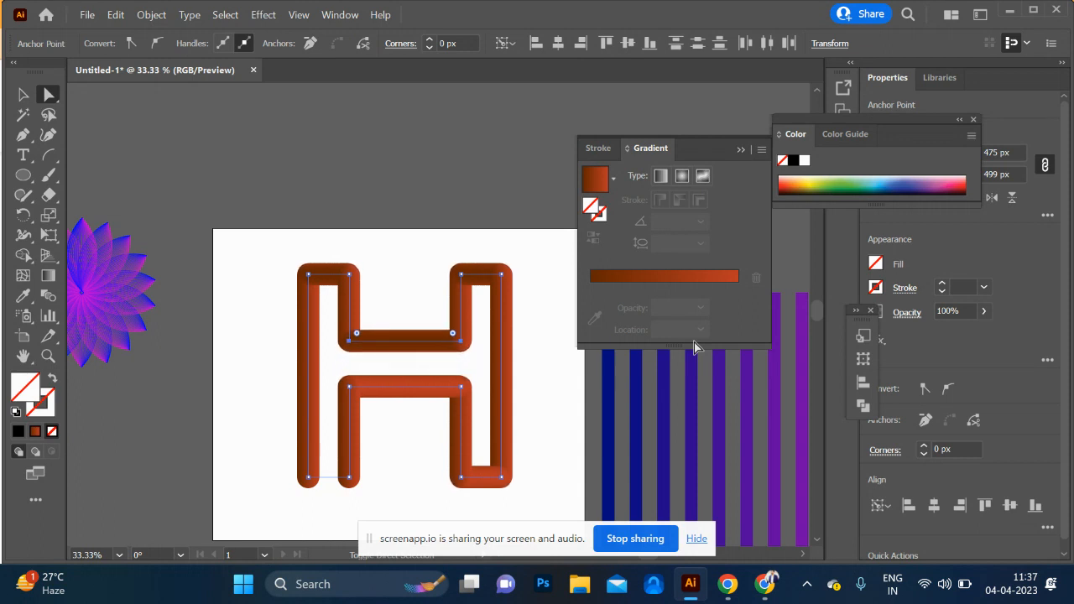
# Lower the two anchor points at the lower edge of the H's crossbar
pyautogui.click(350, 388)
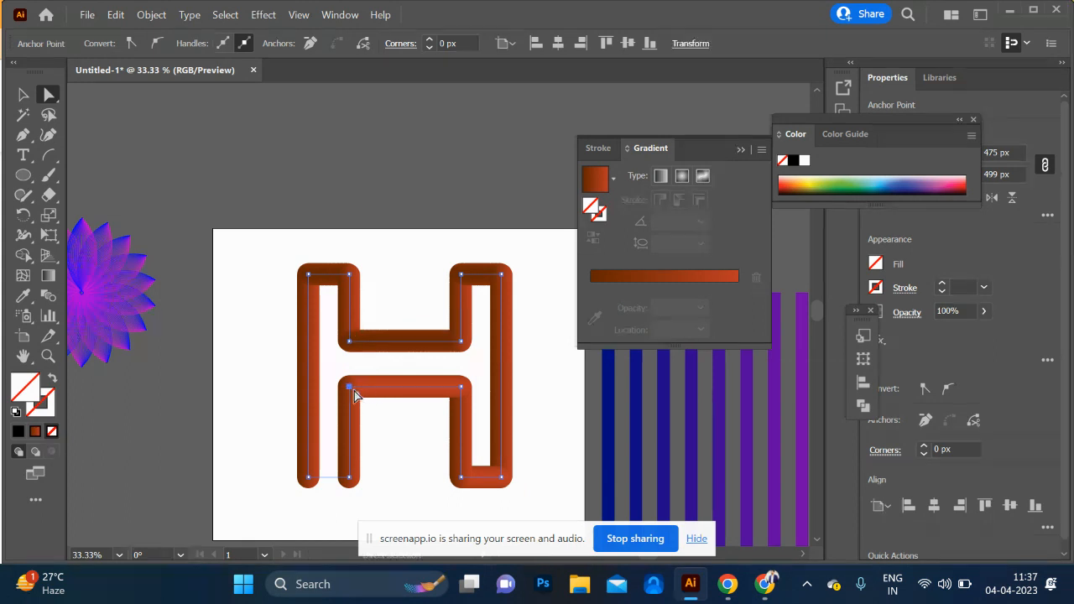
pyautogui.keyDown('shift'); pyautogui.click(461, 388); pyautogui.keyUp('shift')
pyautogui.press('Down')
pyautogui.press('Down')
pyautogui.press('Down')
pyautogui.press('Down')
pyautogui.press('Down')
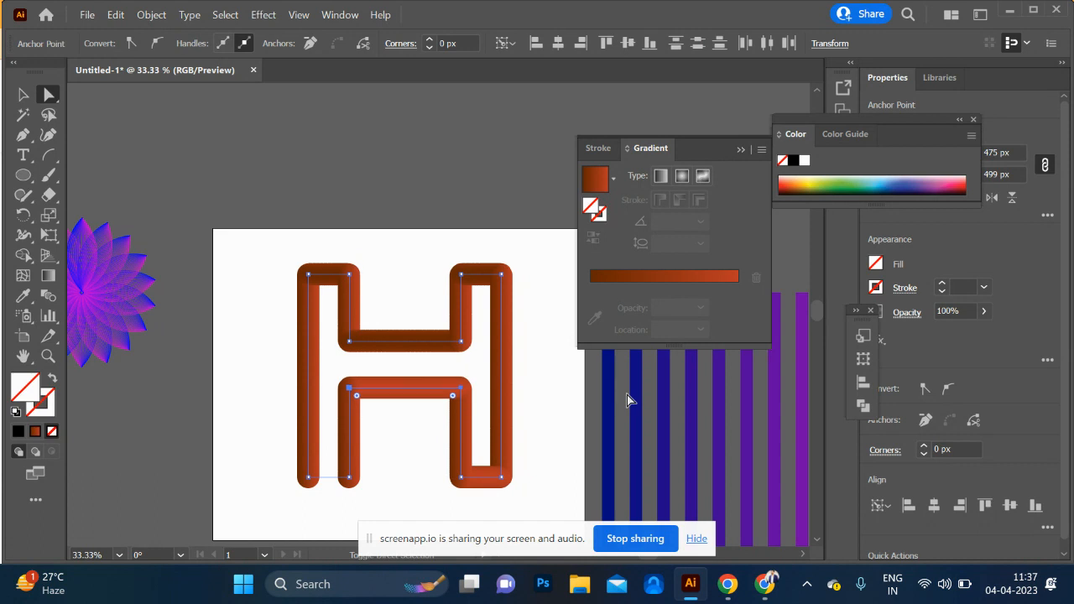
pyautogui.press('Down')
pyautogui.press('Down')
pyautogui.press('Down')
pyautogui.press('Down')
pyautogui.press('Down')
pyautogui.press('Down')
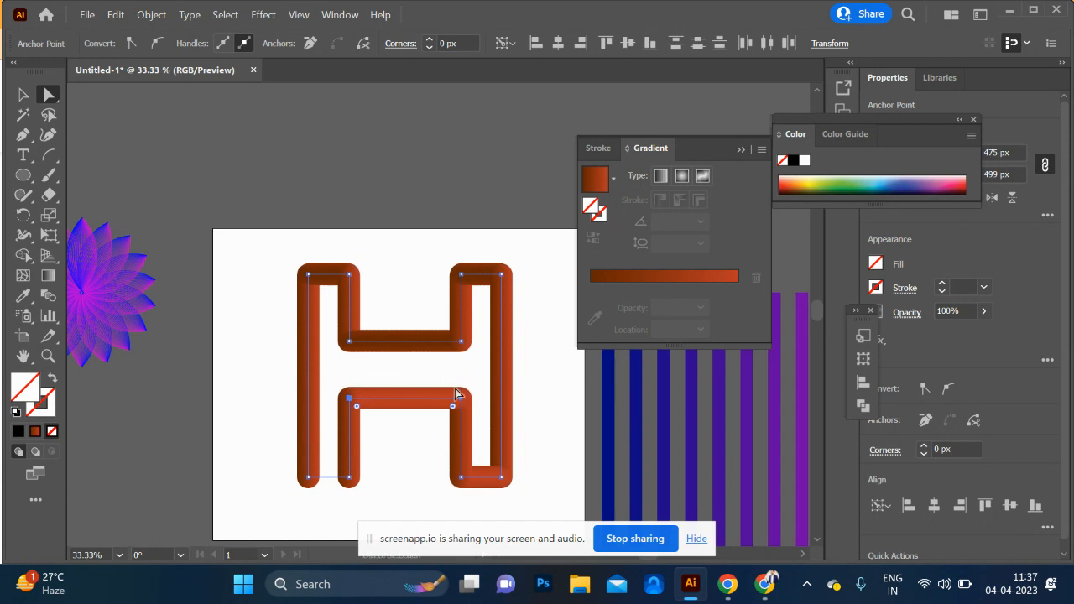
# Round the two corners at the lower edge of the H's crossbar to radii of about 71 px and 68 px
pyautogui.moveTo(453, 409); pyautogui.dragTo(431, 431)
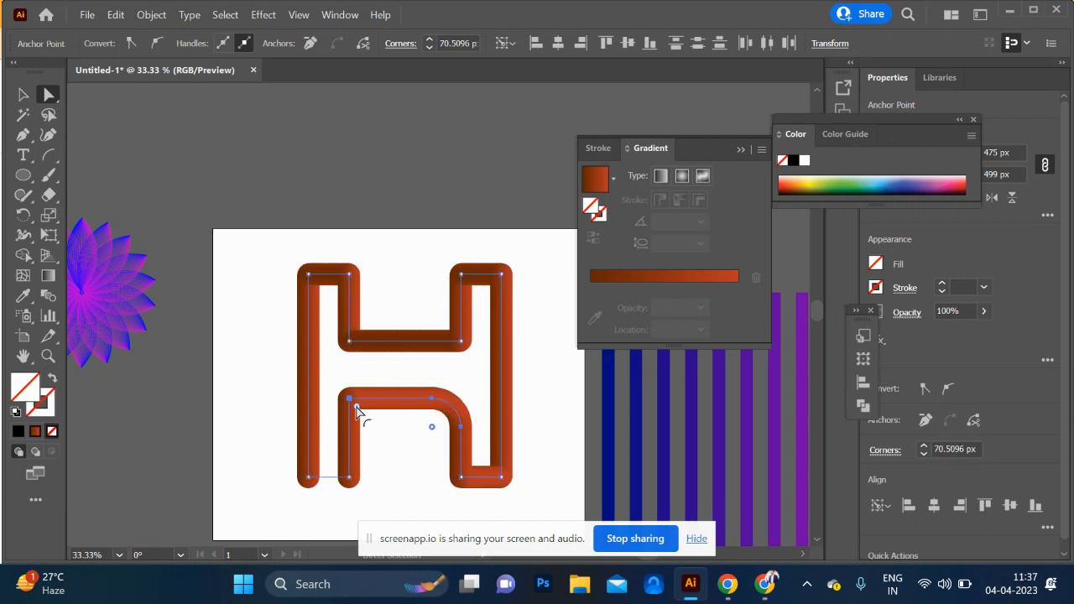
pyautogui.moveTo(357, 409); pyautogui.dragTo(378, 429)
pyautogui.click(22, 94)
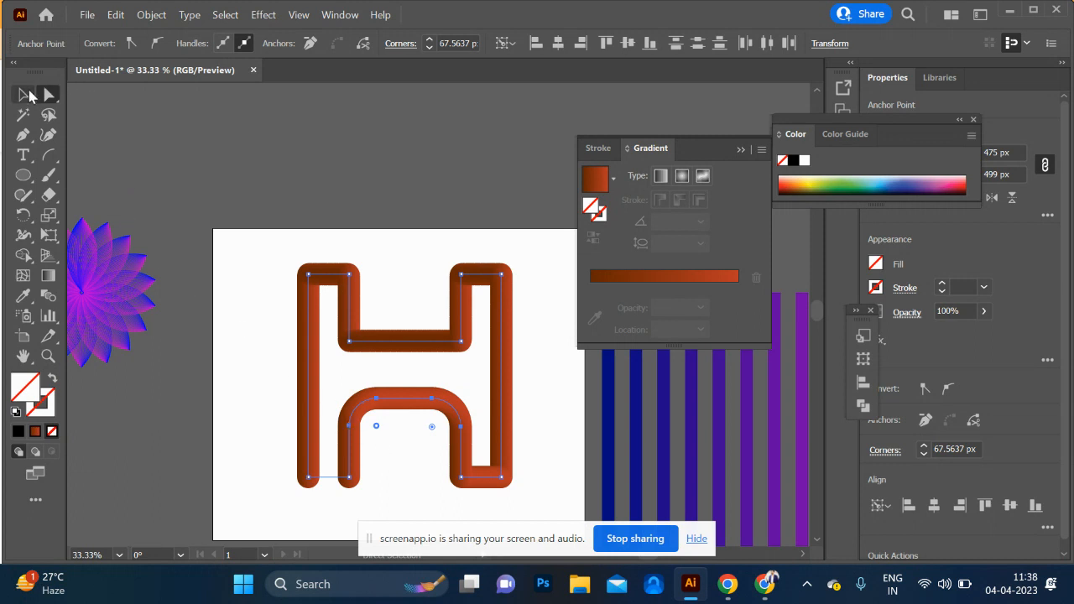
pyautogui.click(153, 186)
pyautogui.scroll(-1, 182, 273)
pyautogui.moveTo(182, 273); pyautogui.dragTo(124, 259)
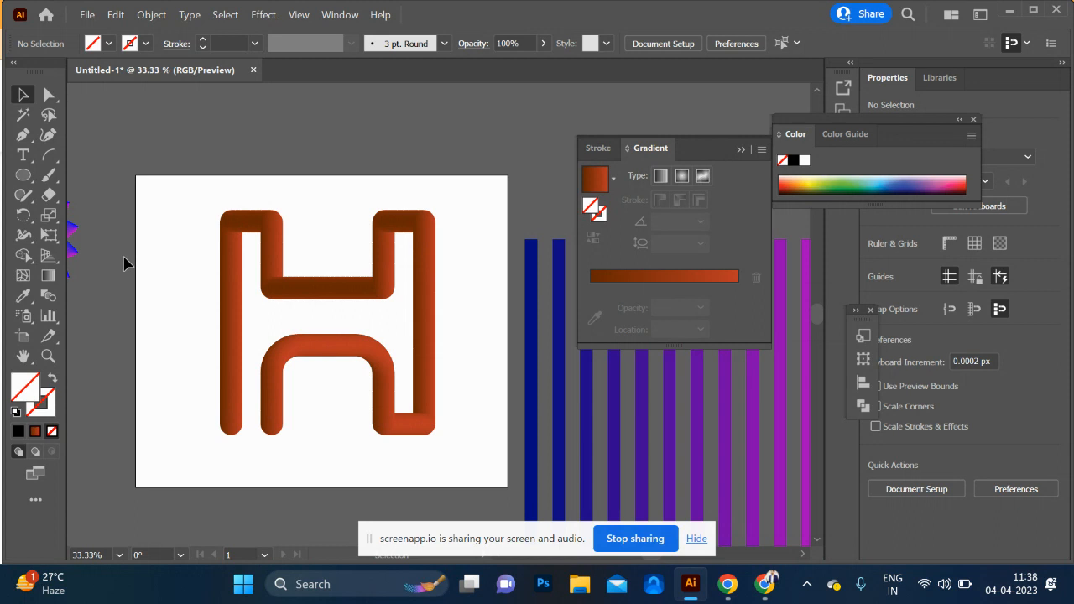
# Apply a Roughen effect to the H blend with 58% relative size, detail 10/in and corner points
pyautogui.click(269, 291)
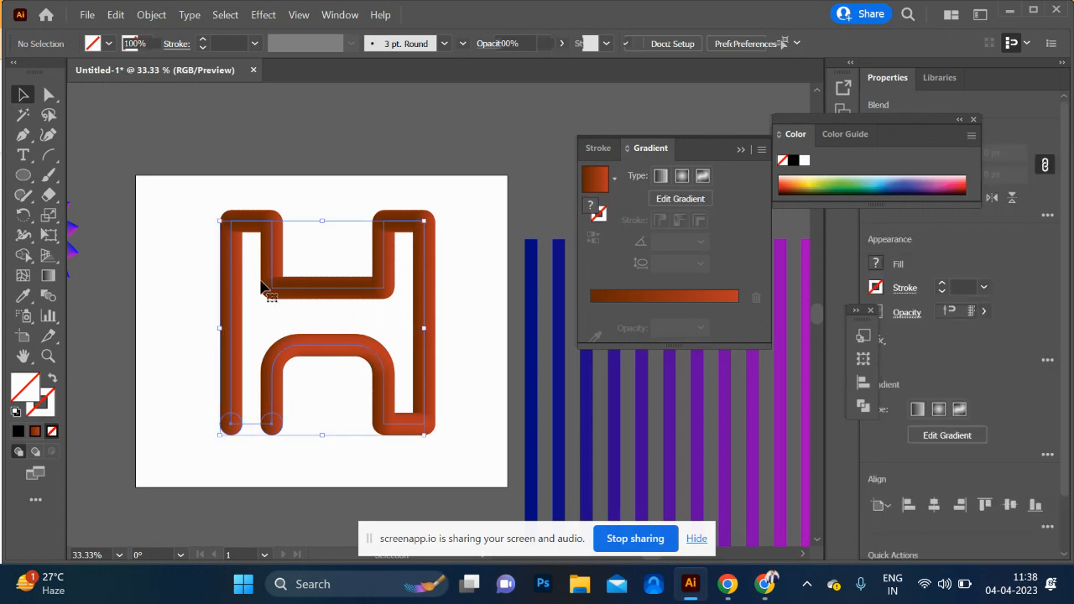
pyautogui.click(274, 17)
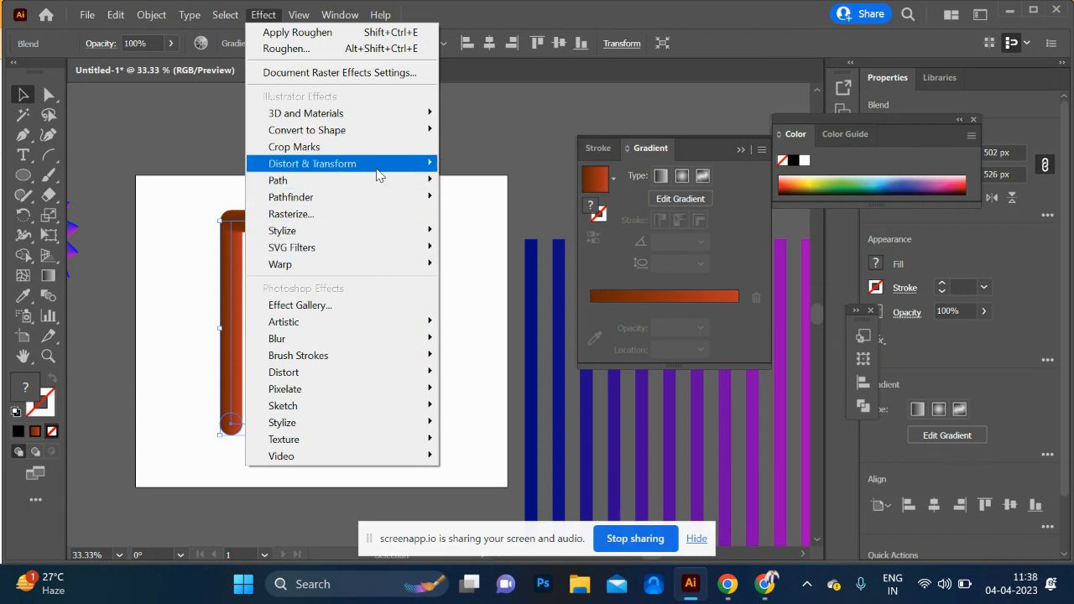
pyautogui.moveTo(369, 164)
pyautogui.click(490, 205)
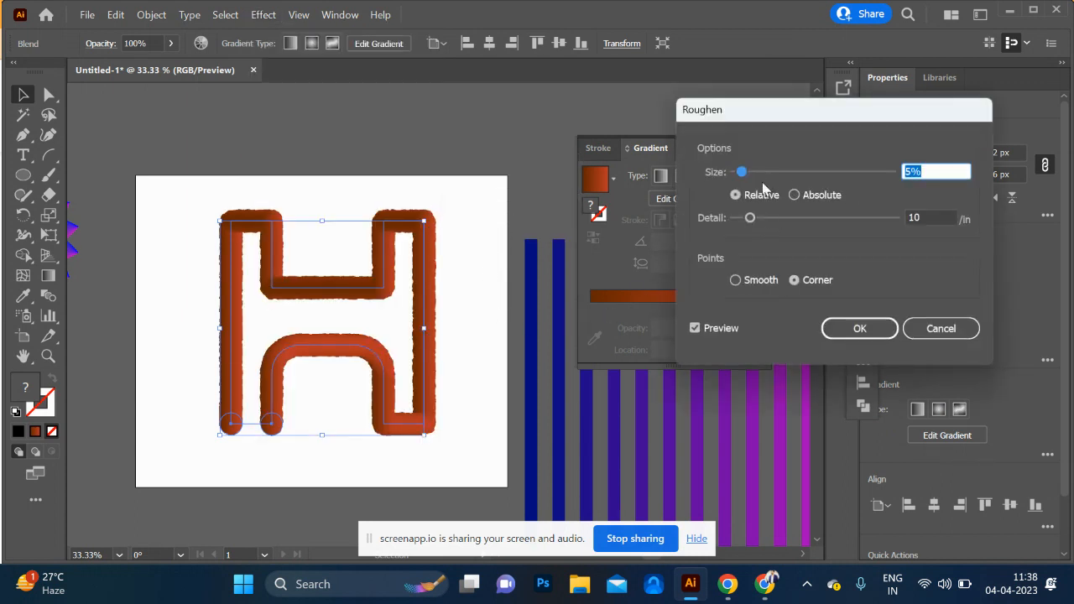
pyautogui.click(761, 172)
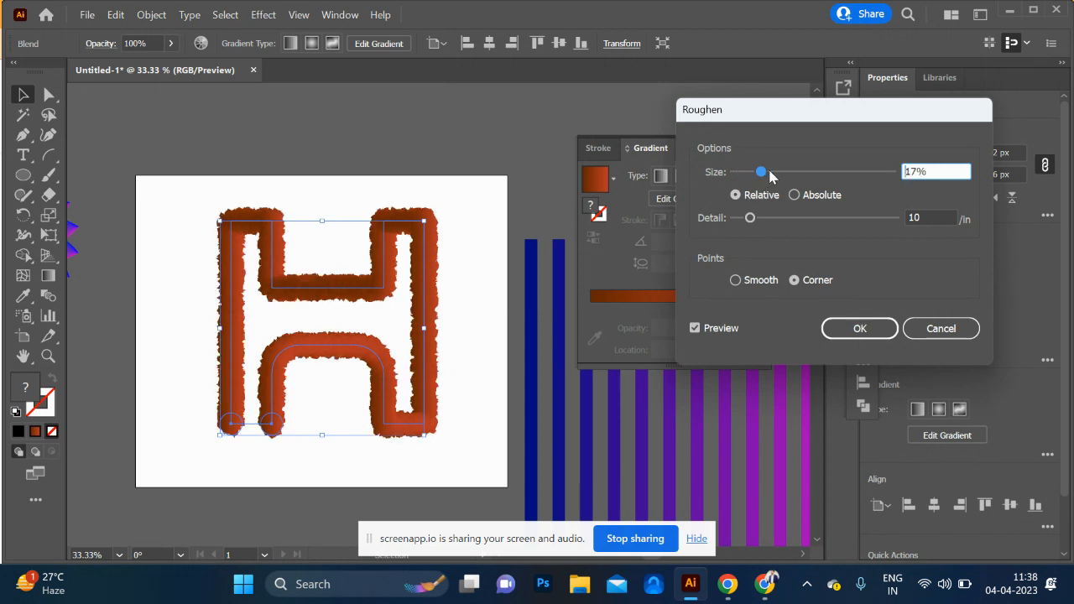
pyautogui.moveTo(775, 167); pyautogui.dragTo(827, 174)
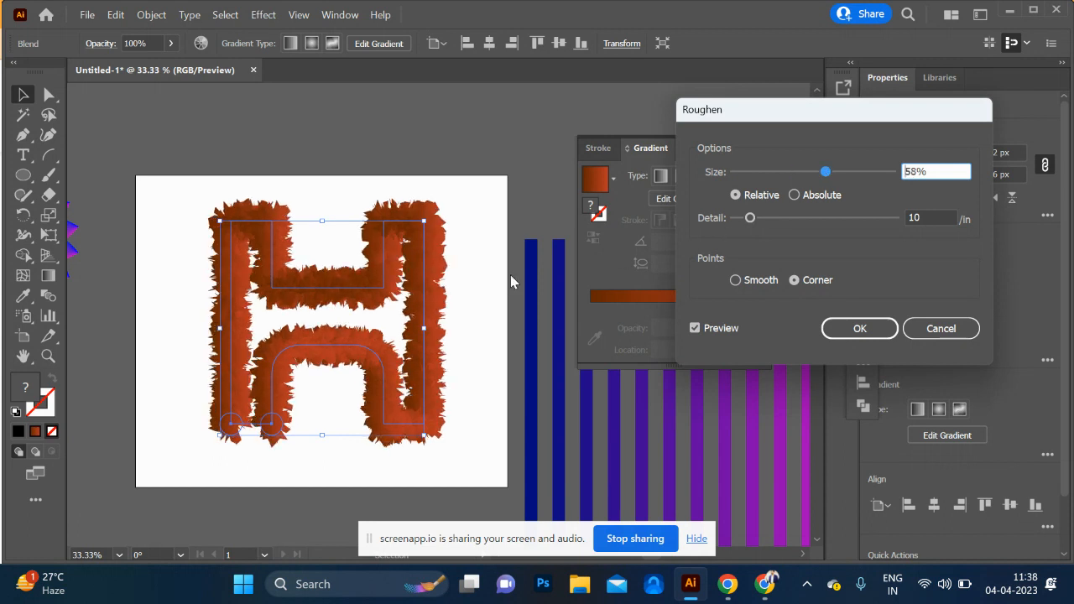
pyautogui.click(881, 336)
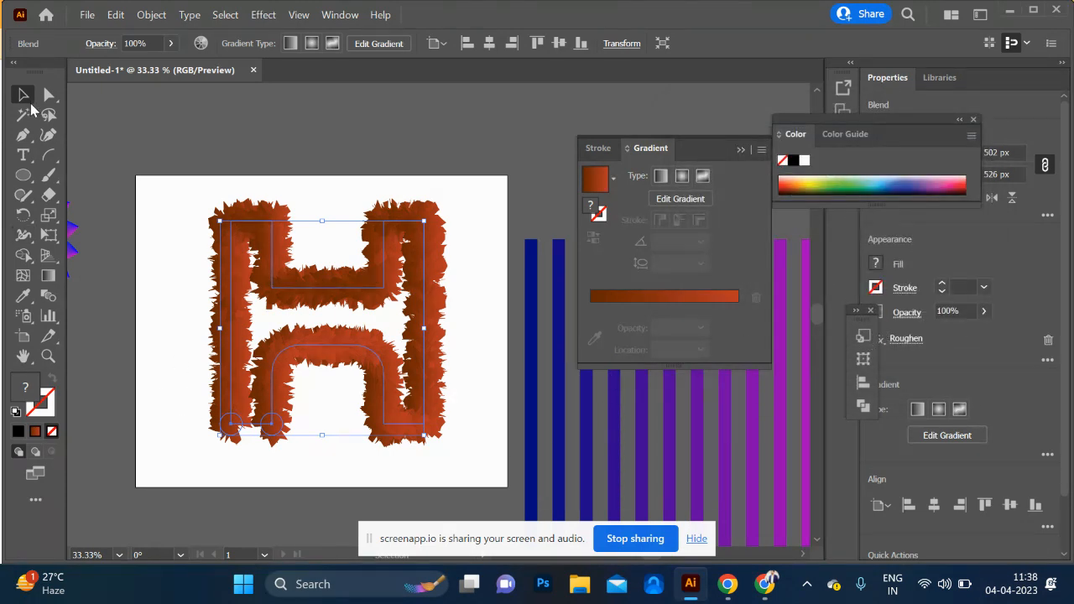
pyautogui.click(89, 234)
pyautogui.scroll(3, 370, 326)
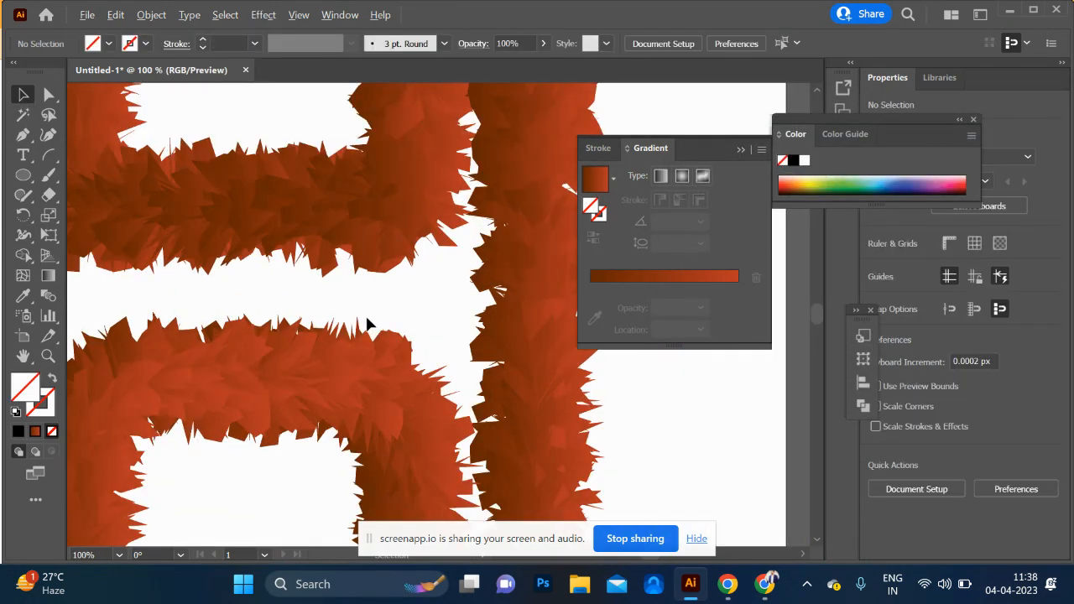
pyautogui.scroll(-2, 367, 326)
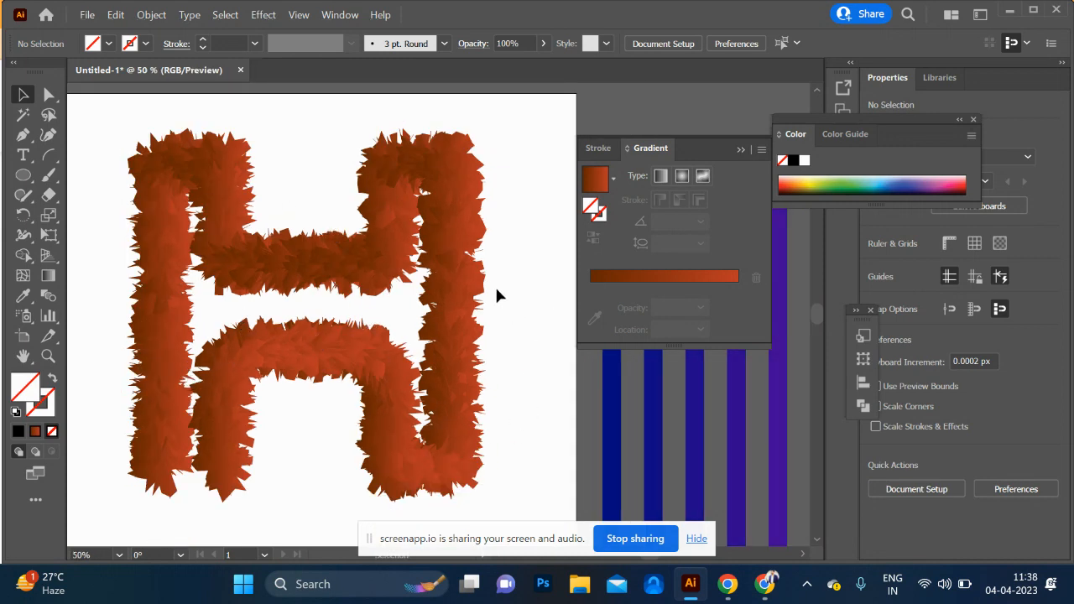
# Inside the H blend, recolour both gradient stops of the circle ending the outer leg yellow, and exit isolation mode
pyautogui.click(159, 477)
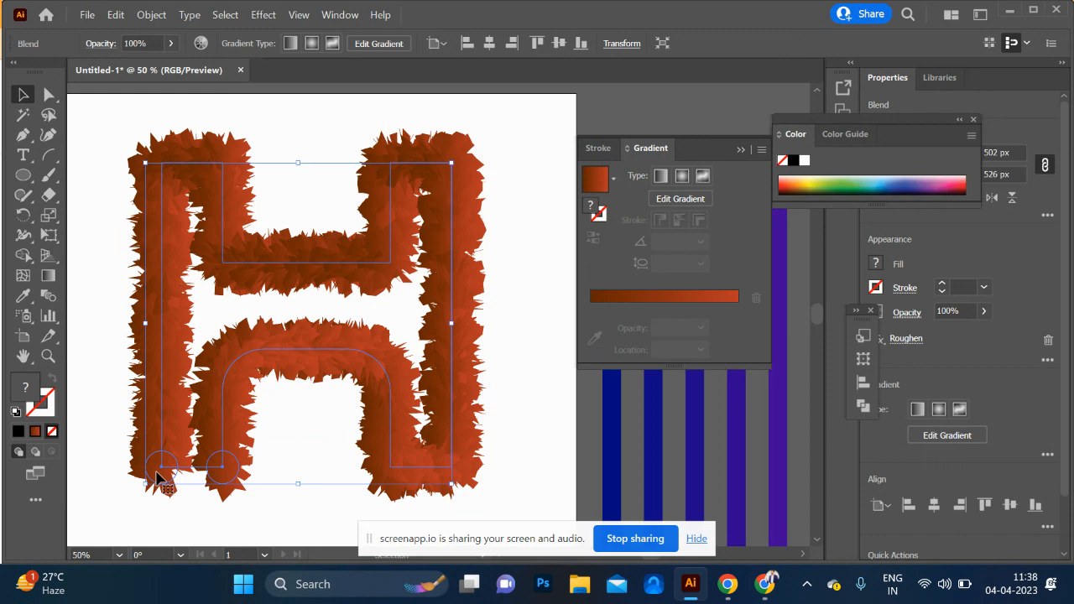
pyautogui.doubleClick(160, 477)
pyautogui.click(161, 475)
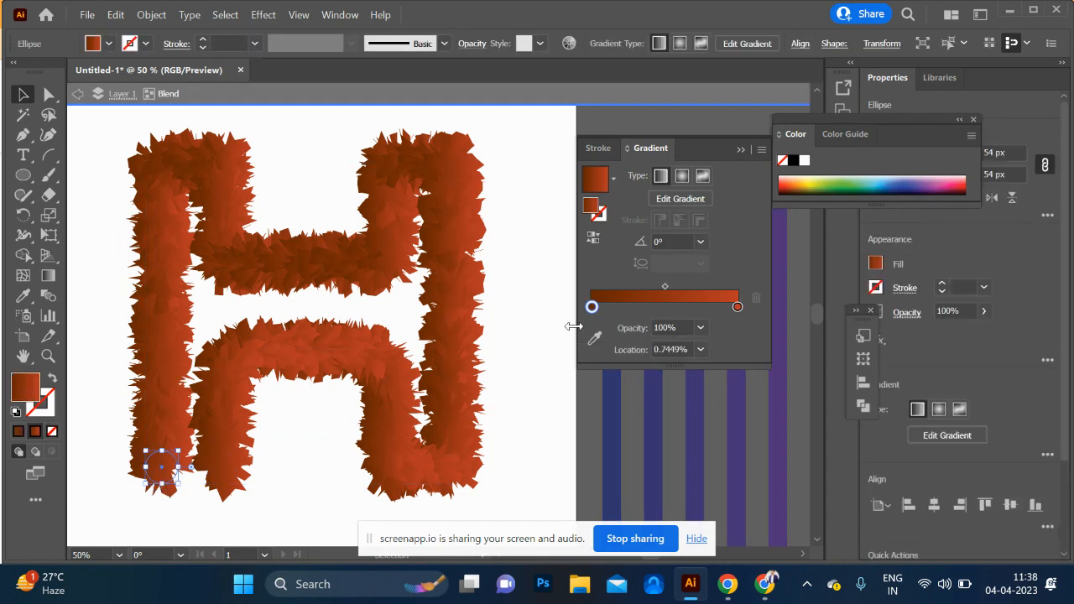
pyautogui.click(814, 183)
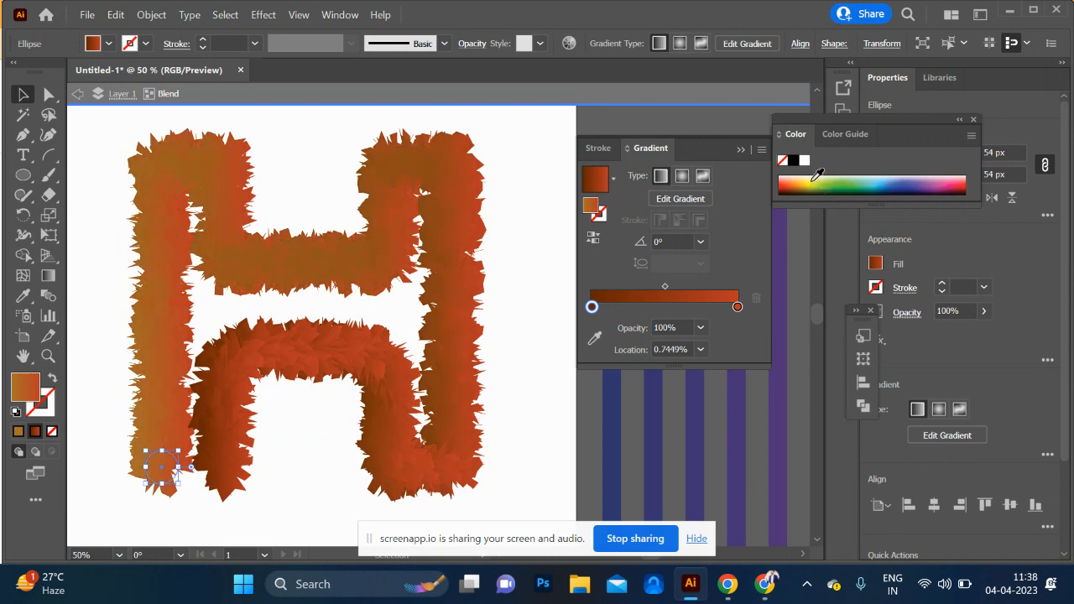
pyautogui.click(812, 184)
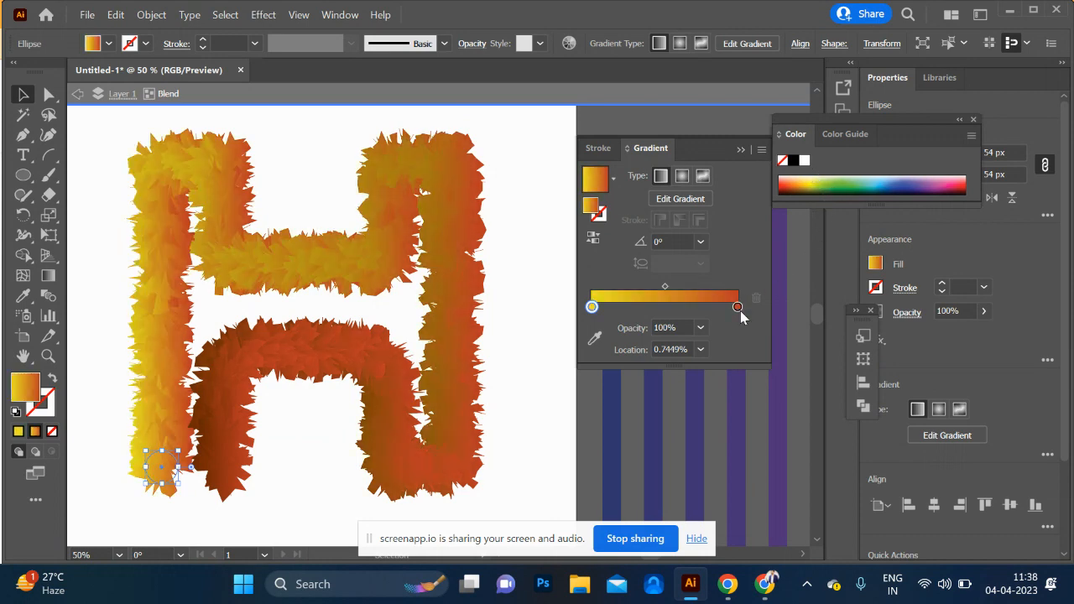
pyautogui.click(737, 307)
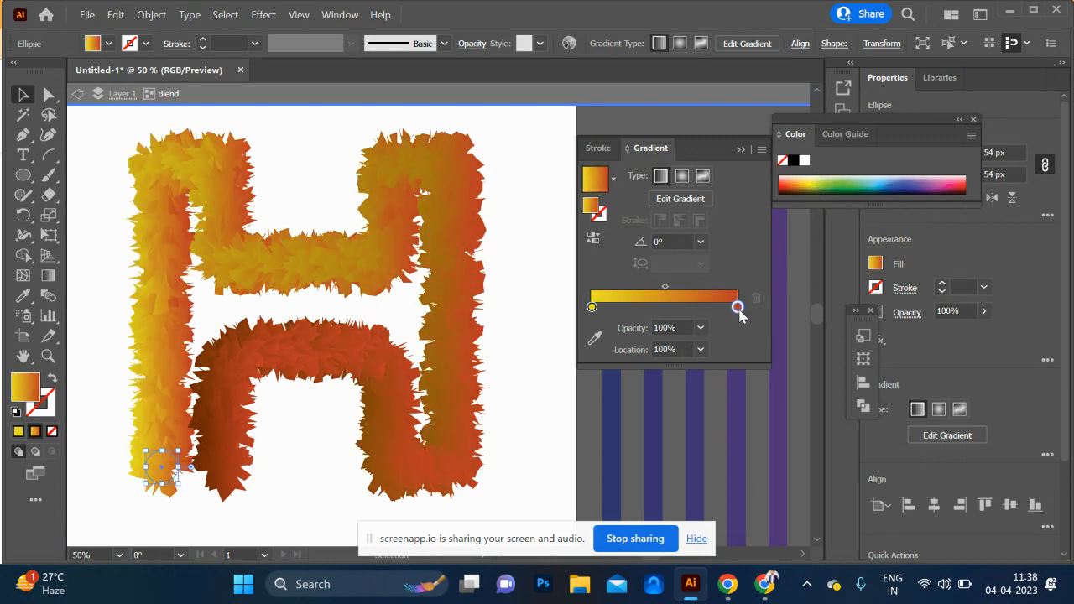
pyautogui.click(812, 179)
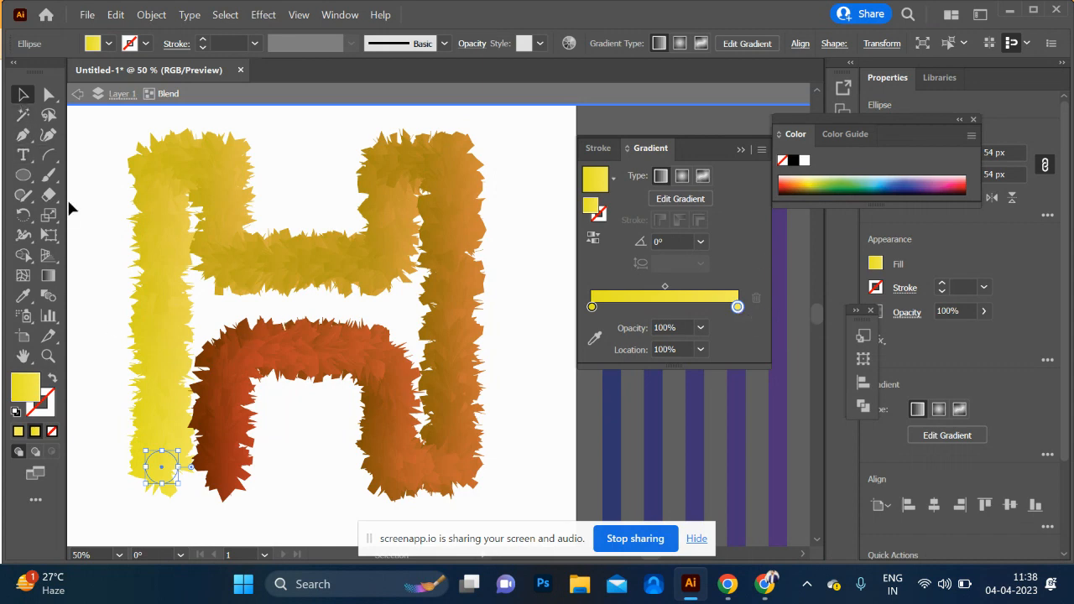
pyautogui.click(78, 96)
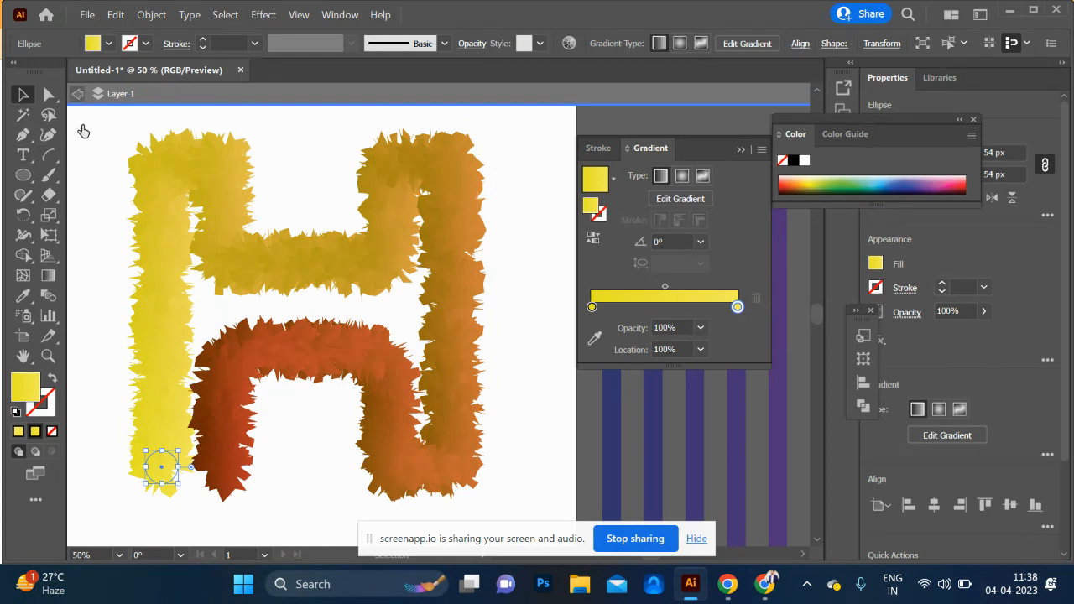
pyautogui.click(77, 97)
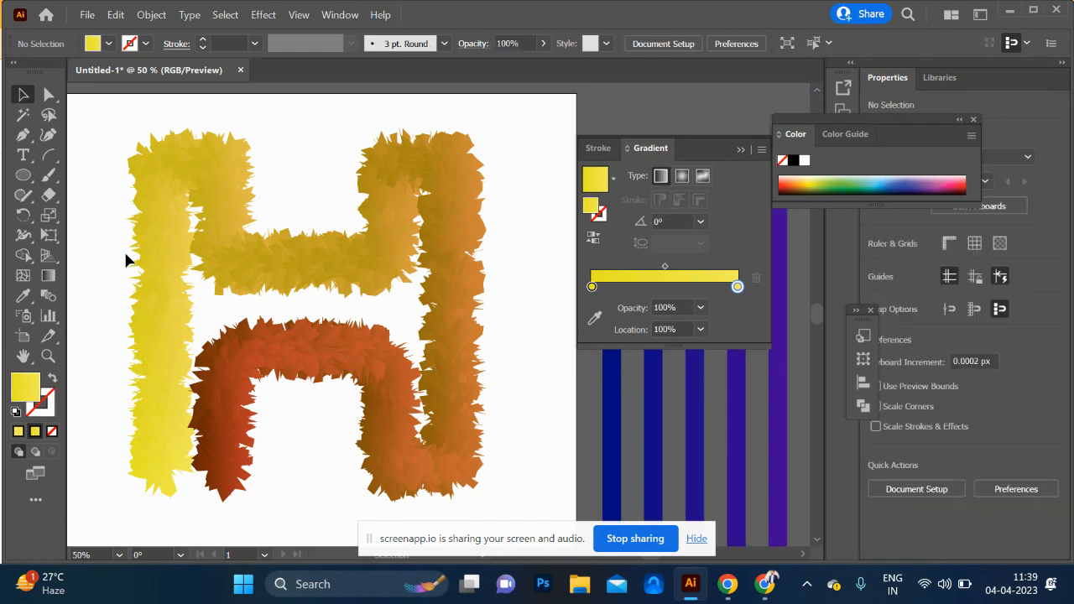
# Delete the furry H and the blue-to-pink stripe blend beside the artboard
pyautogui.scroll(-1, 317, 372)
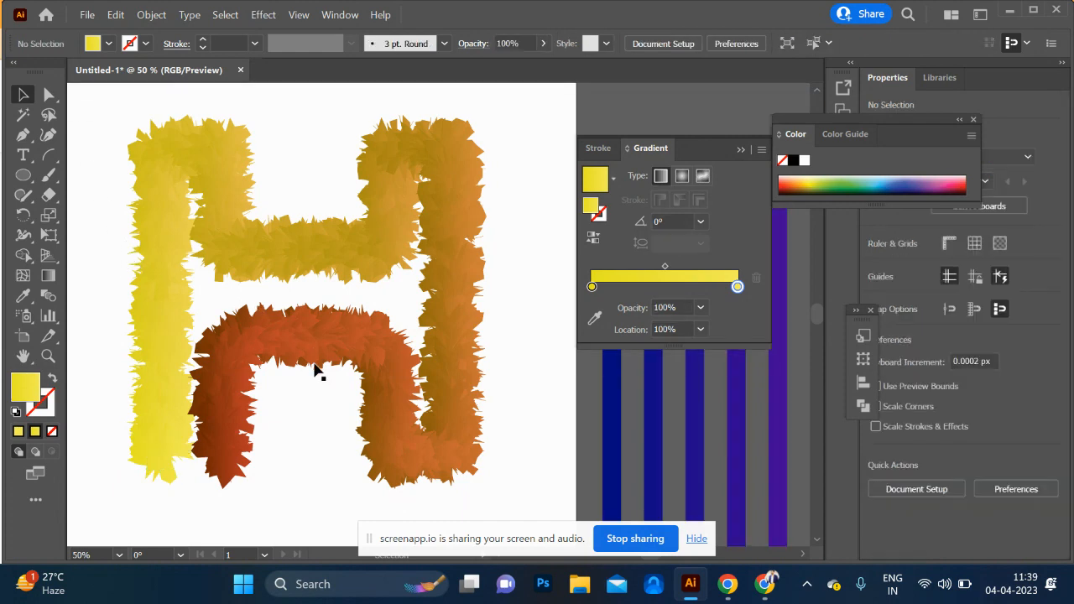
pyautogui.scroll(-3, 277, 290)
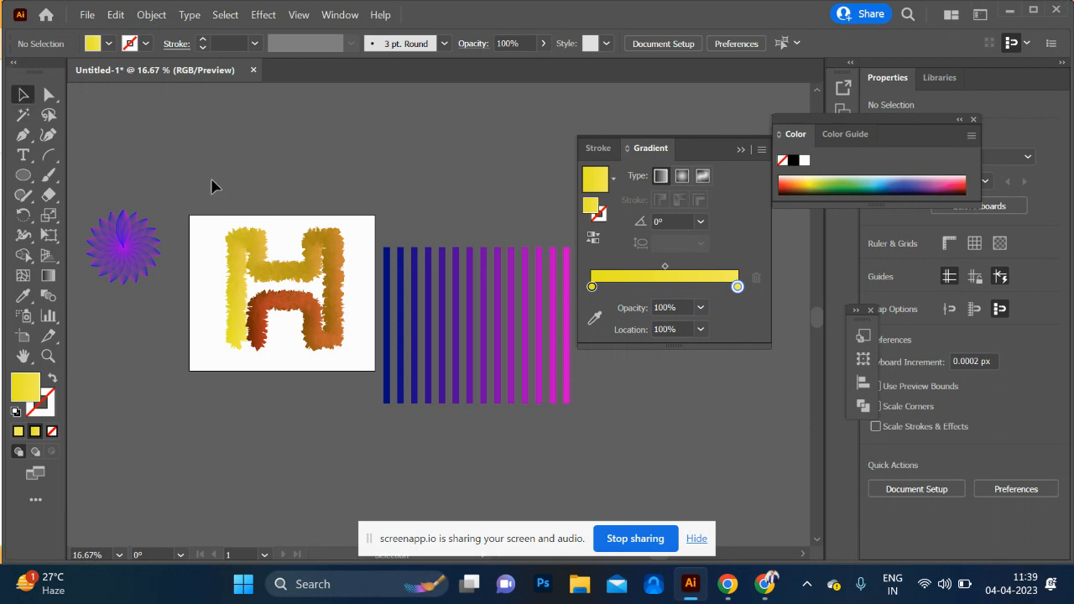
pyautogui.moveTo(212, 185); pyautogui.dragTo(603, 475)
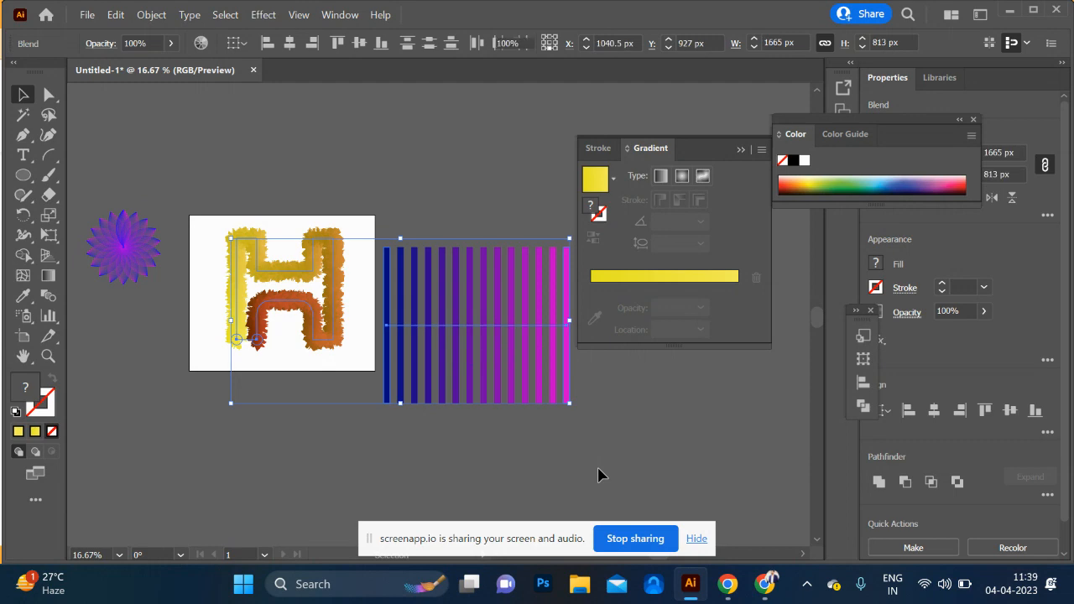
pyautogui.press('Delete')
# Switch to Chrome, search for the designer's blog and open its "Graphic Designer | Web Designer | Flash Animator" page
pyautogui.hotkey('alt', 'Tab')
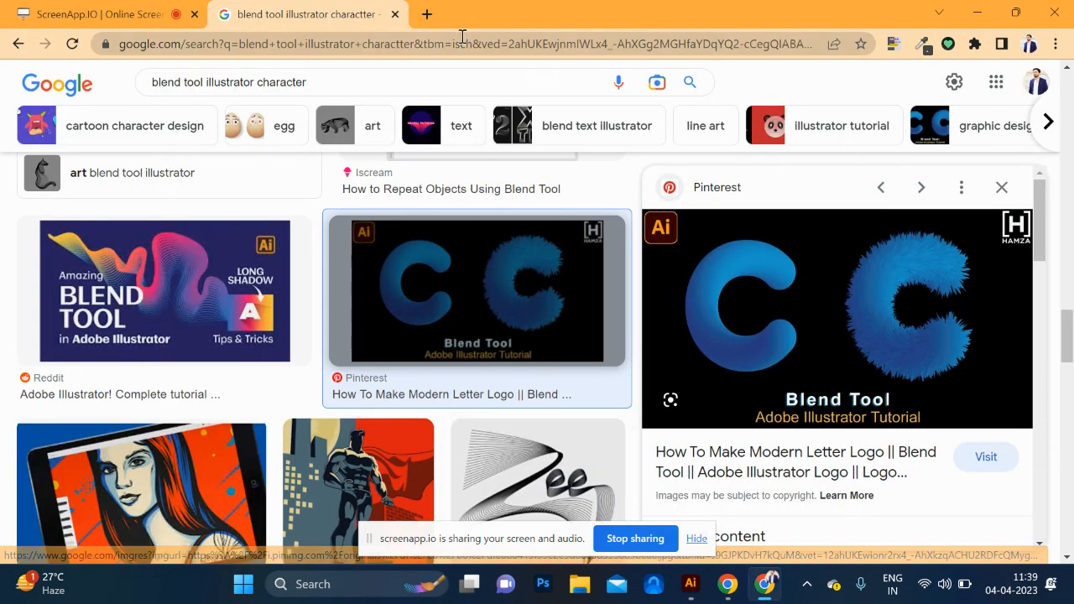
pyautogui.click(503, 51)
pyautogui.write('rahul')
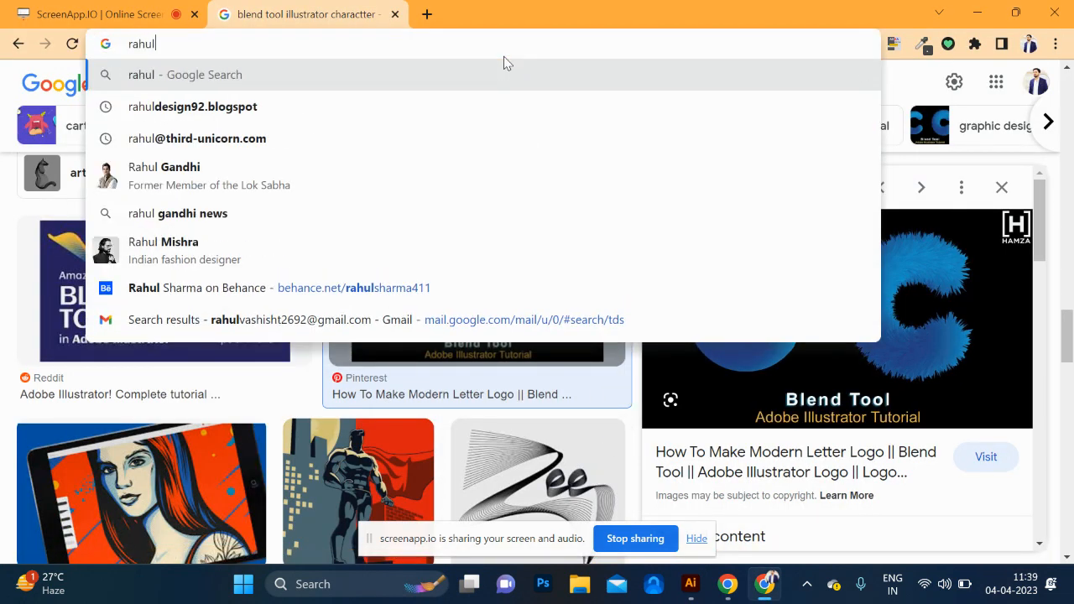
pyautogui.press('Down')
pyautogui.press('Return')
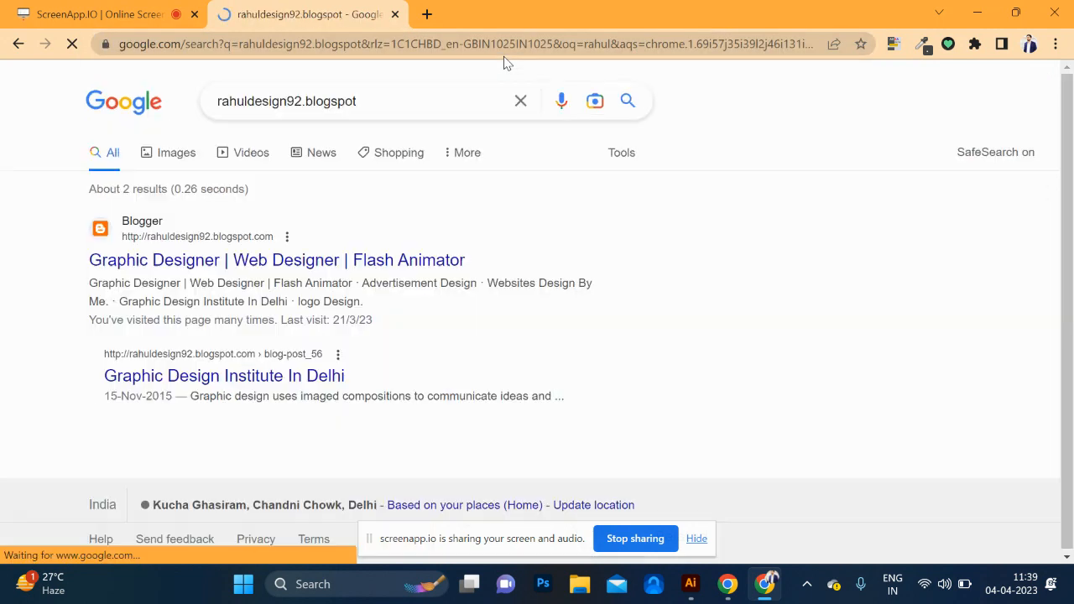
pyautogui.click(224, 262)
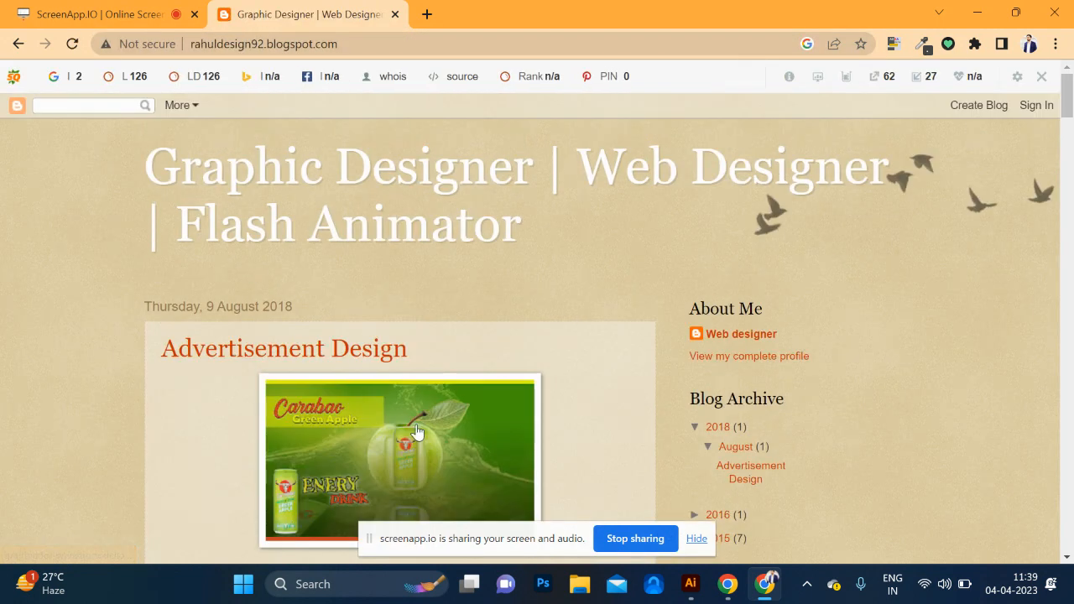
# Open the blog's Colgate packaging image in a new tab and examine its raised lettering up close
pyautogui.scroll(-12, 508, 382)
pyautogui.rightClick(518, 323)
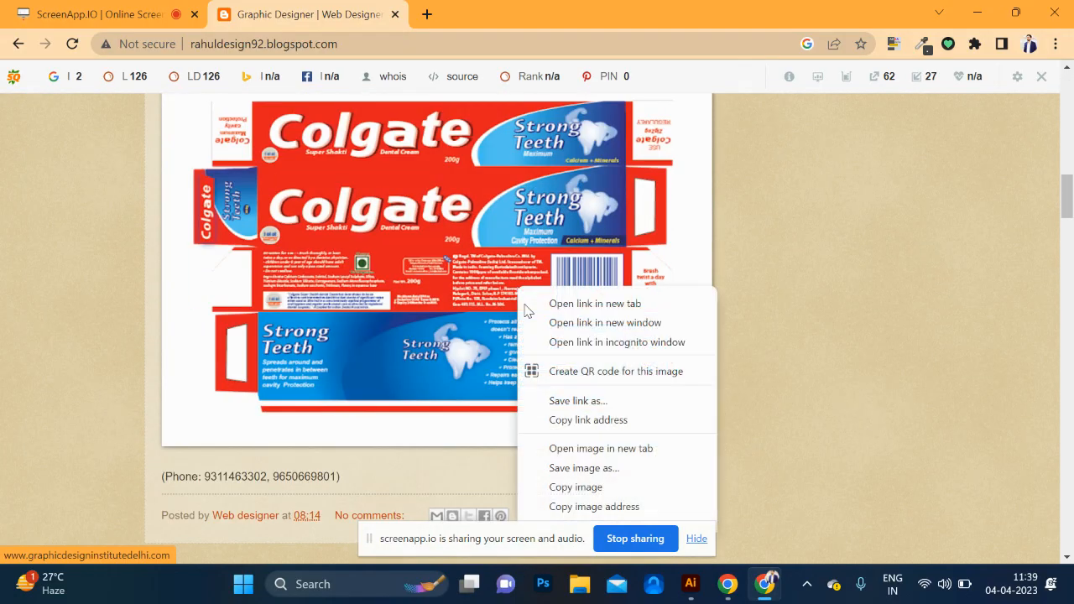
pyautogui.click(612, 448)
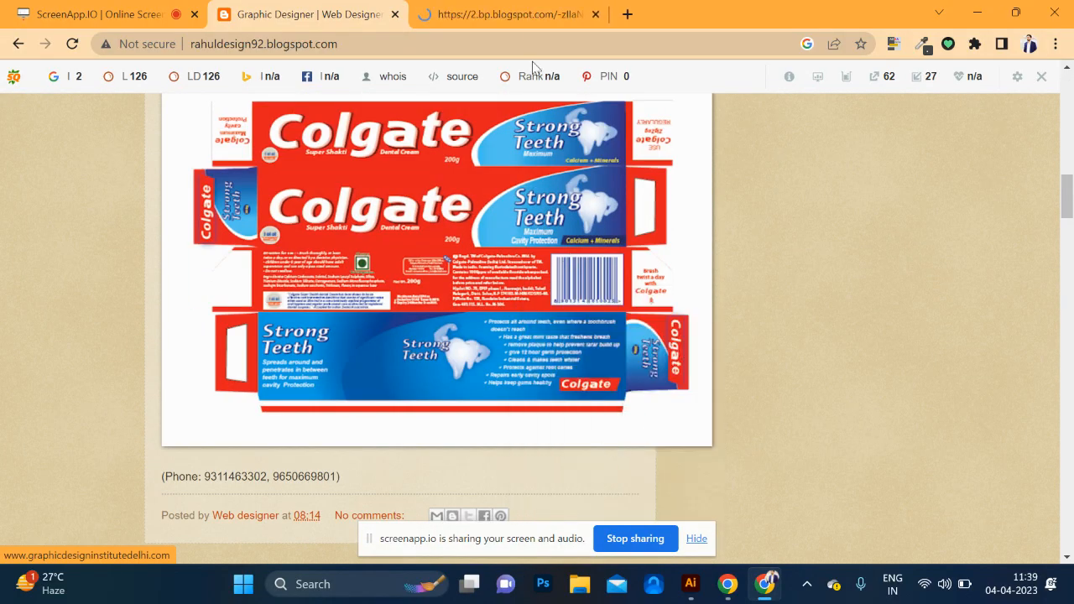
pyautogui.click(537, 18)
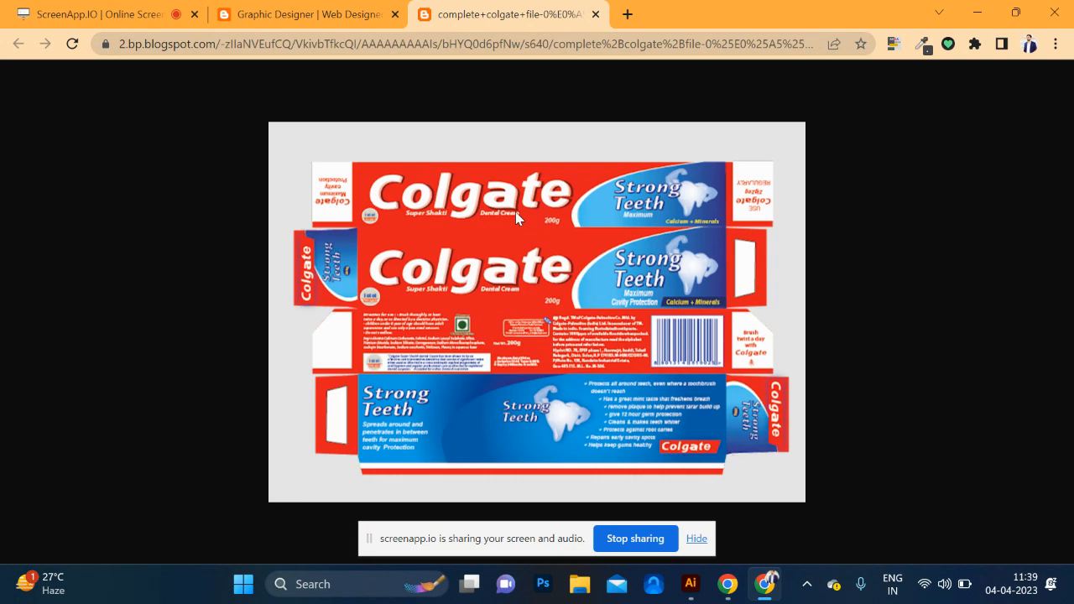
pyautogui.scroll(6, 515, 212)
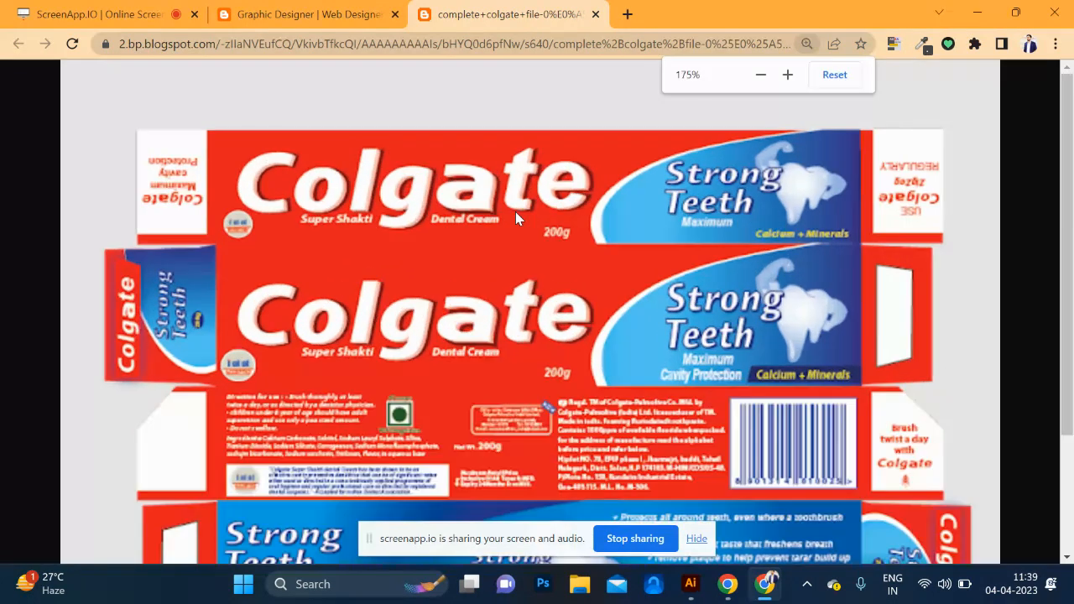
pyautogui.scroll(1, 515, 217)
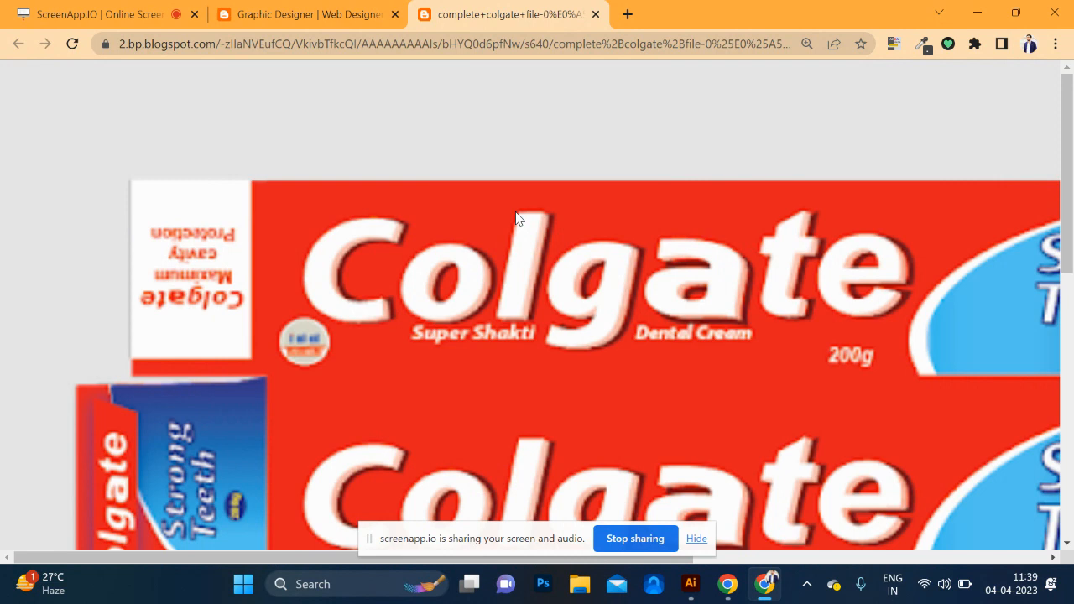
# Back in Illustrator, draw a rectangle about 835 by 200 px across the artboard's upper part and recolour its gradient's end stop reddish-orange
pyautogui.hotkey('alt', 'Tab')
pyautogui.scroll(4, 235, 299)
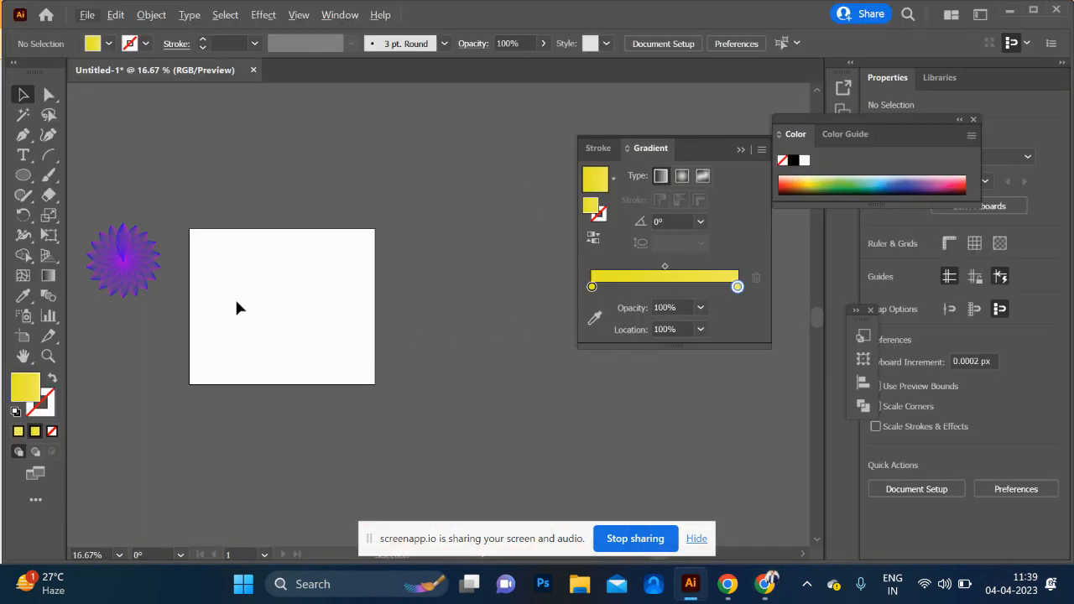
pyautogui.scroll(-2, 235, 298)
pyautogui.click(23, 174)
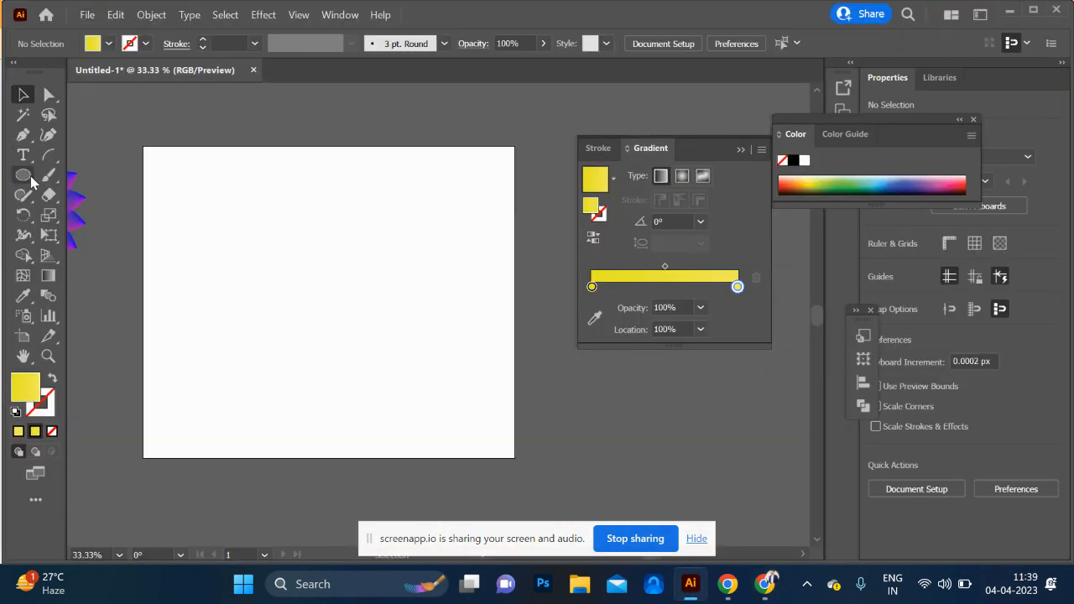
pyautogui.moveTo(169, 184); pyautogui.dragTo(509, 265)
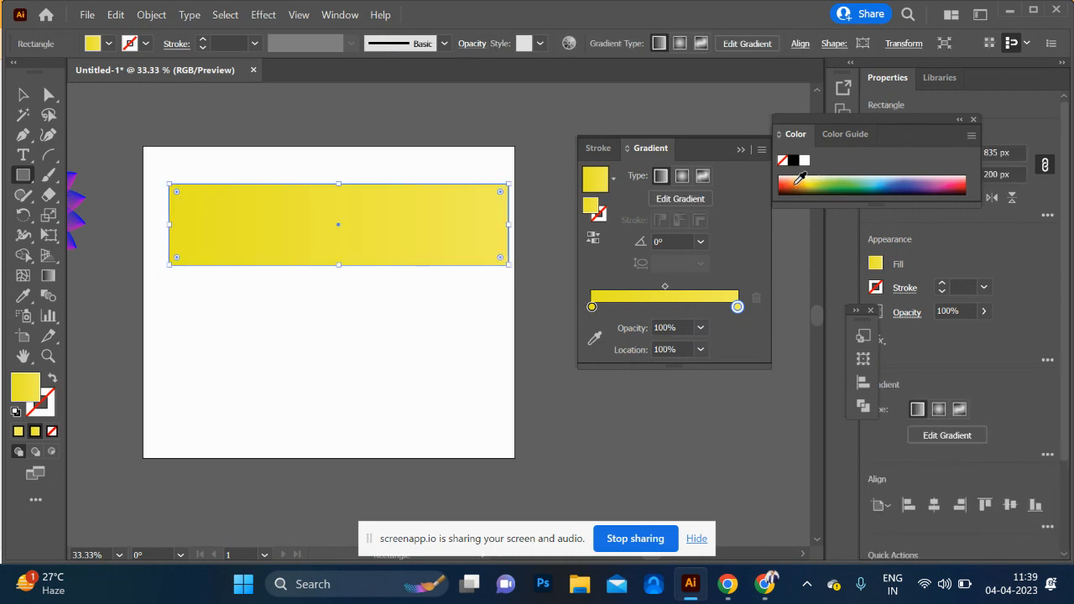
pyautogui.moveTo(799, 179); pyautogui.dragTo(794, 182)
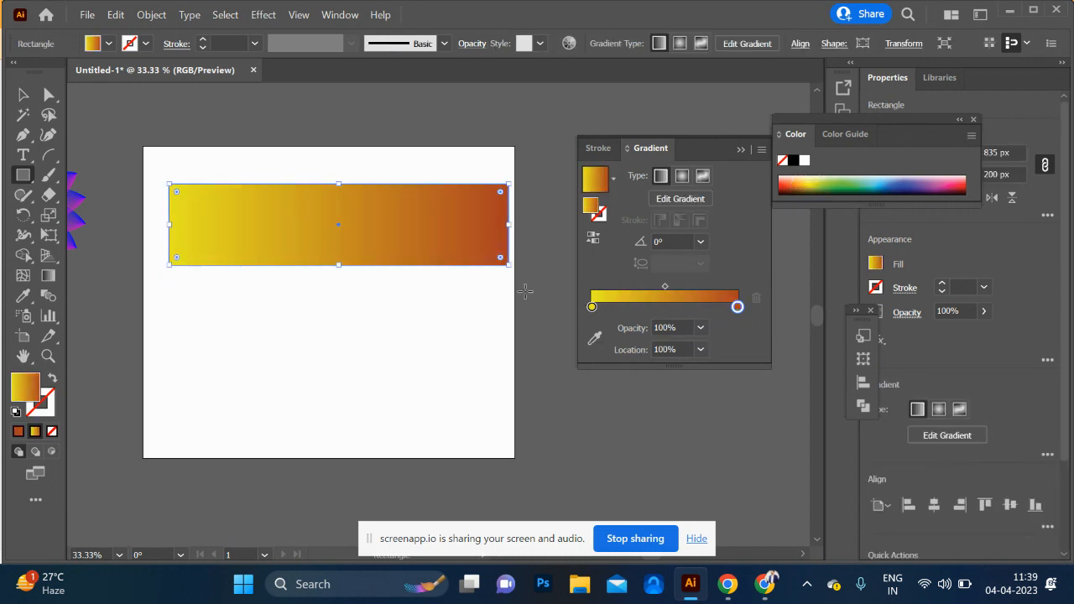
# Recolour the start stop of the rectangle's gradient dark red and deselect the rectangle
pyautogui.click(592, 307)
pyautogui.click(795, 182)
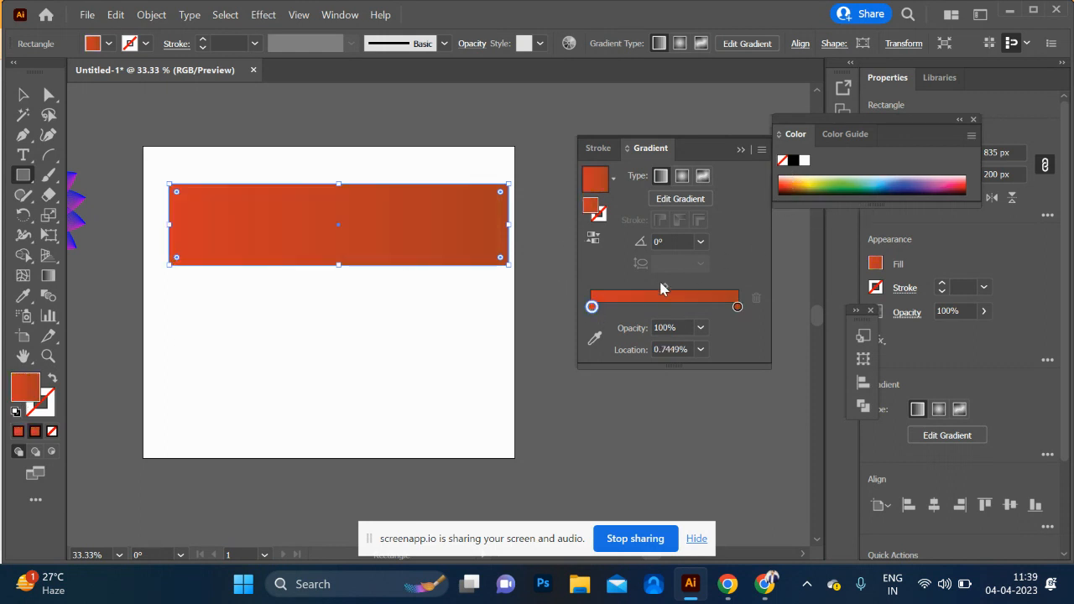
pyautogui.moveTo(796, 178); pyautogui.dragTo(800, 165)
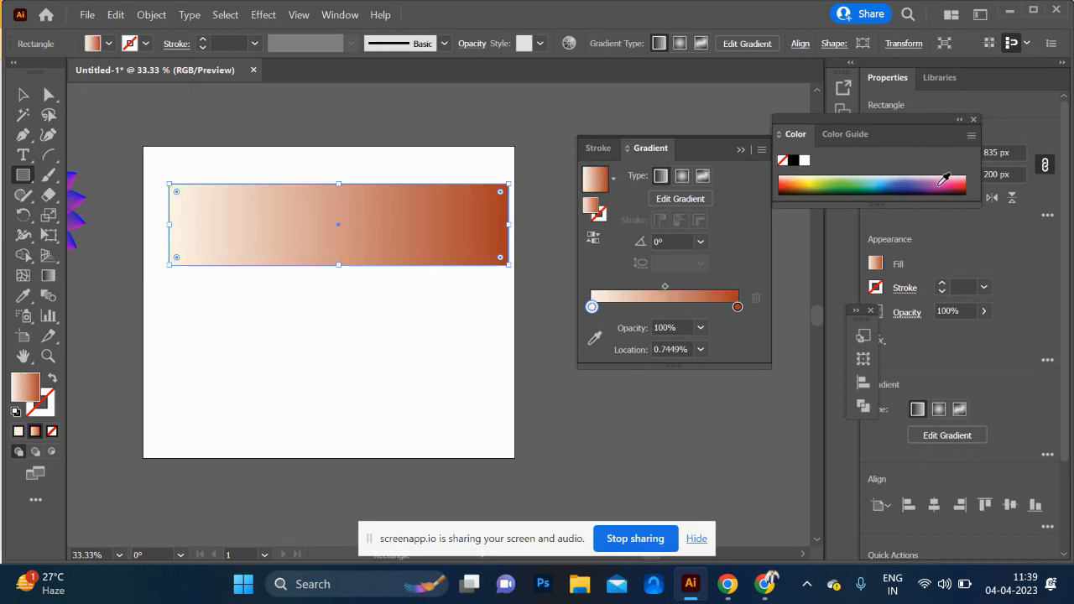
pyautogui.click(966, 178)
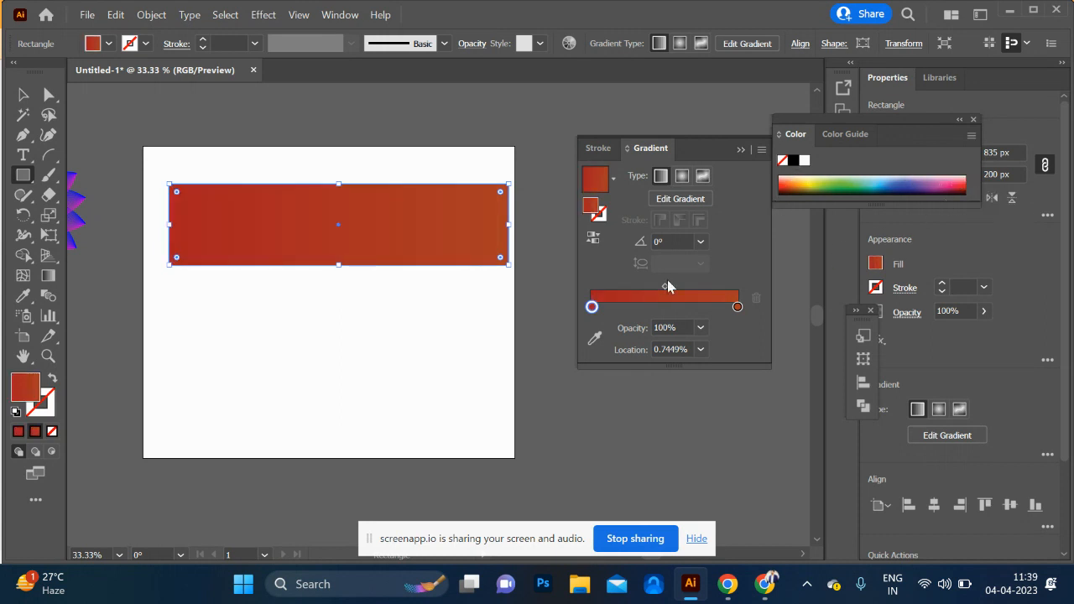
pyautogui.click(24, 95)
pyautogui.click(197, 160)
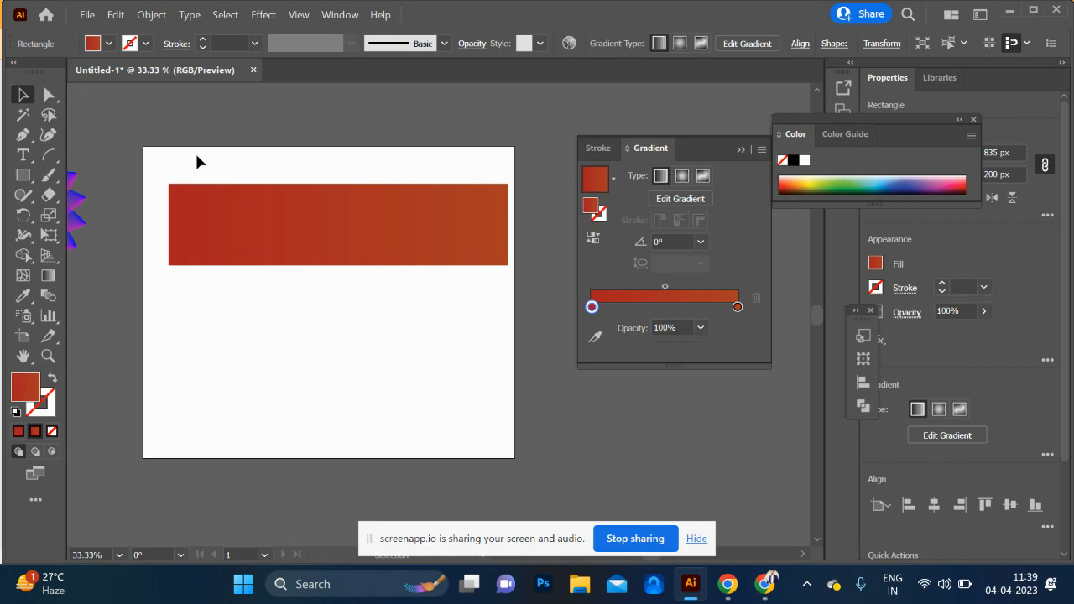
# Add the point text "Colgate" beside the artboard and scale it to about 684 px wide
pyautogui.click(23, 156)
pyautogui.moveTo(429, 394); pyautogui.dragTo(187, 412)
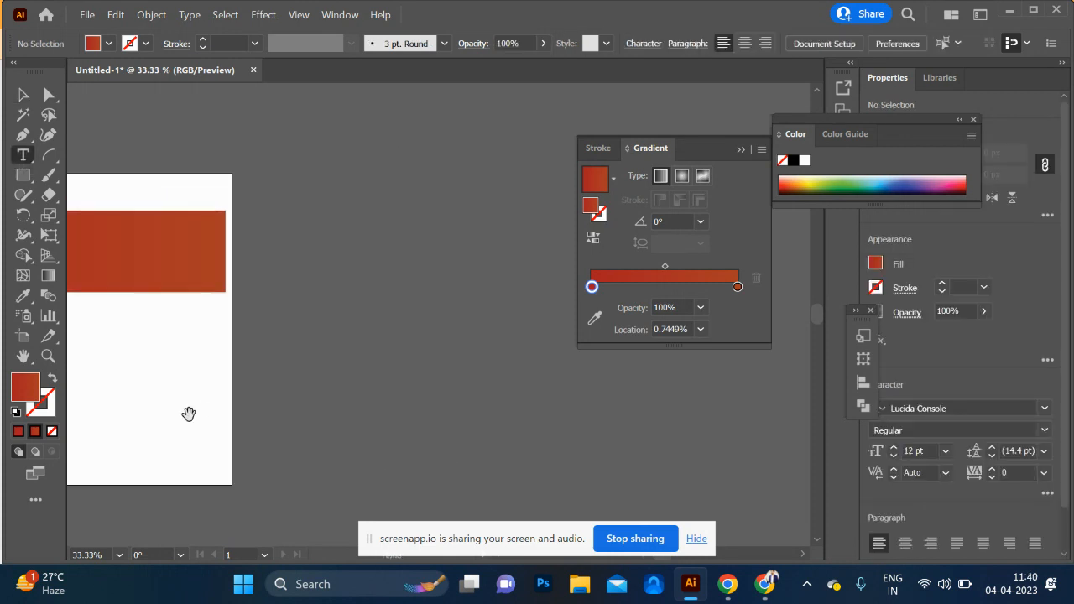
pyautogui.click(379, 335)
pyautogui.press('capslock')
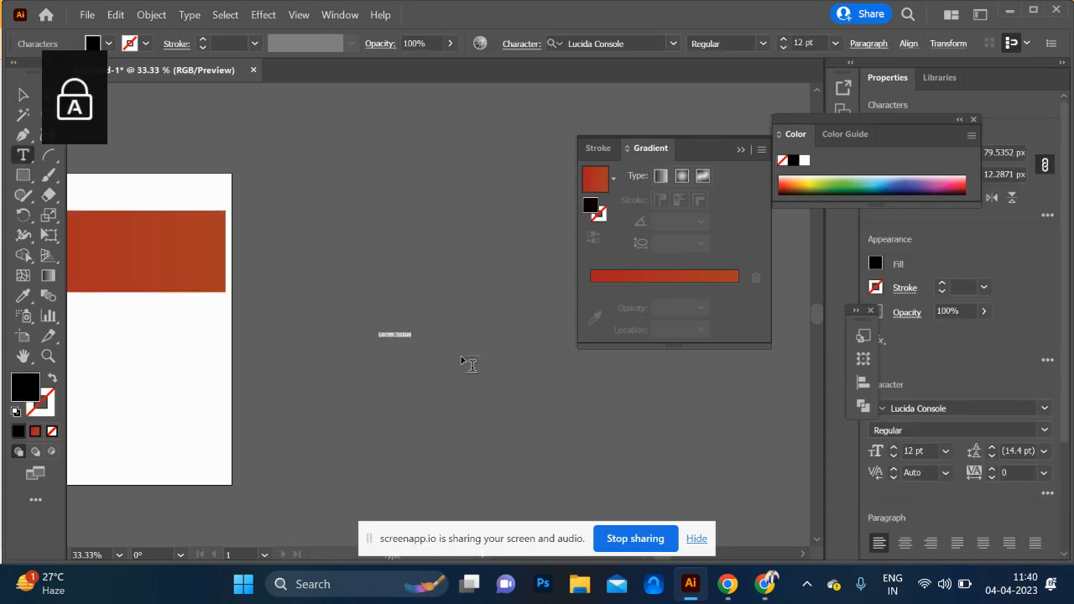
pyautogui.write('T')
pyautogui.press('capslock')
pyautogui.write('olgate')
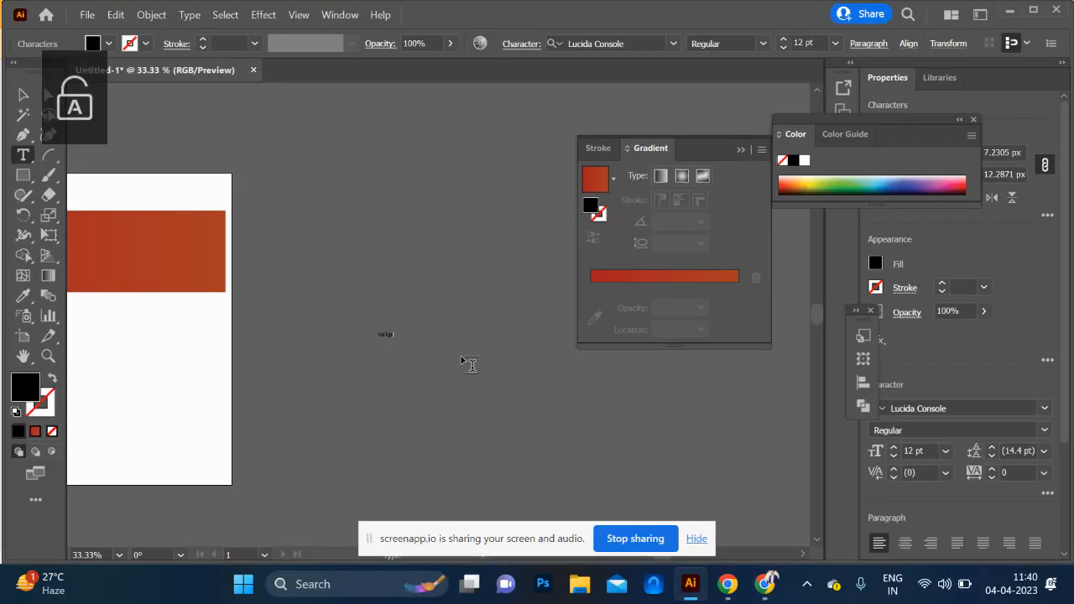
pyautogui.click(24, 94)
pyautogui.moveTo(404, 333); pyautogui.dragTo(534, 239)
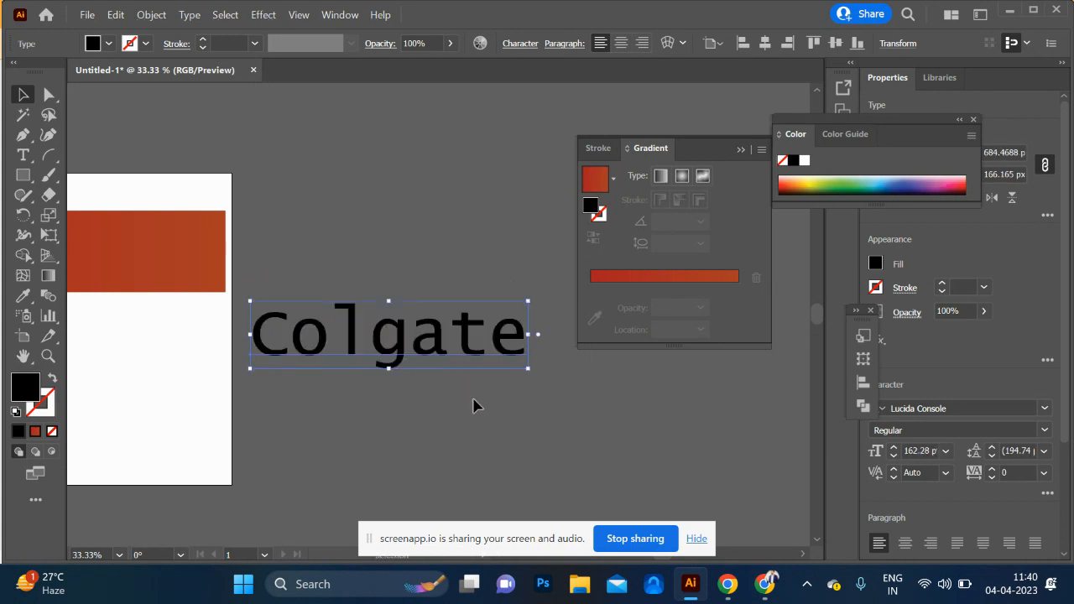
# Set the Colgate text in Roboto Bold and fill it with white
pyautogui.click(912, 409)
pyautogui.write('robot')
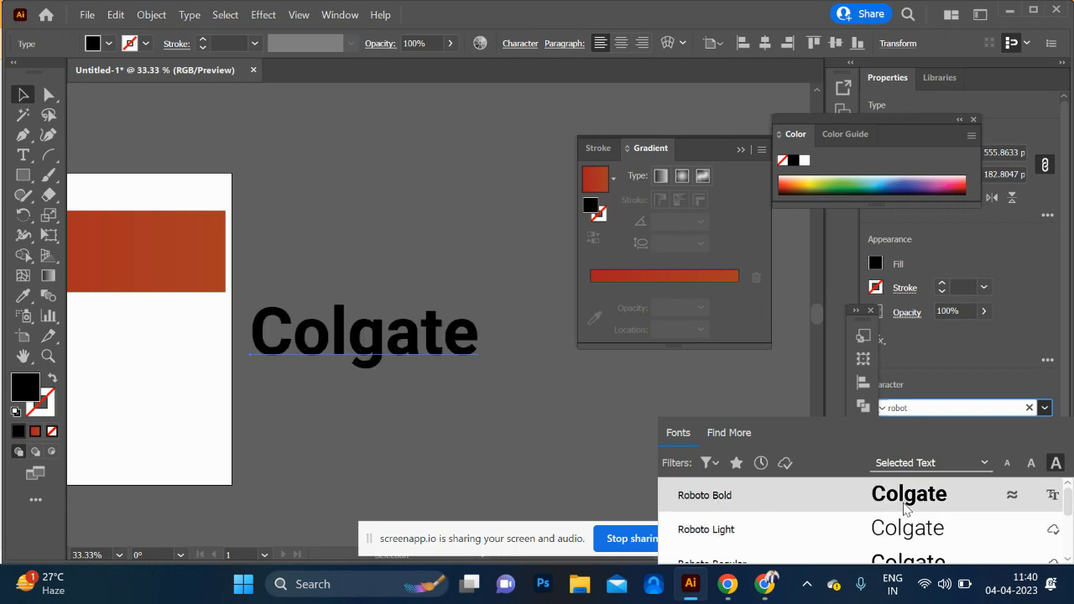
pyautogui.click(765, 494)
pyautogui.scroll(4, 417, 415)
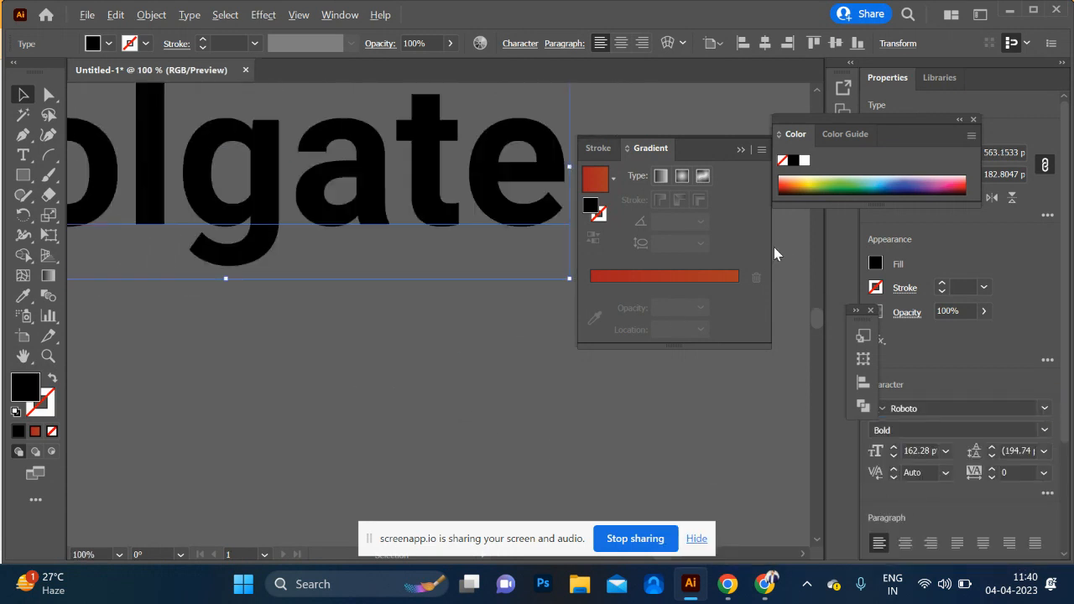
pyautogui.click(805, 163)
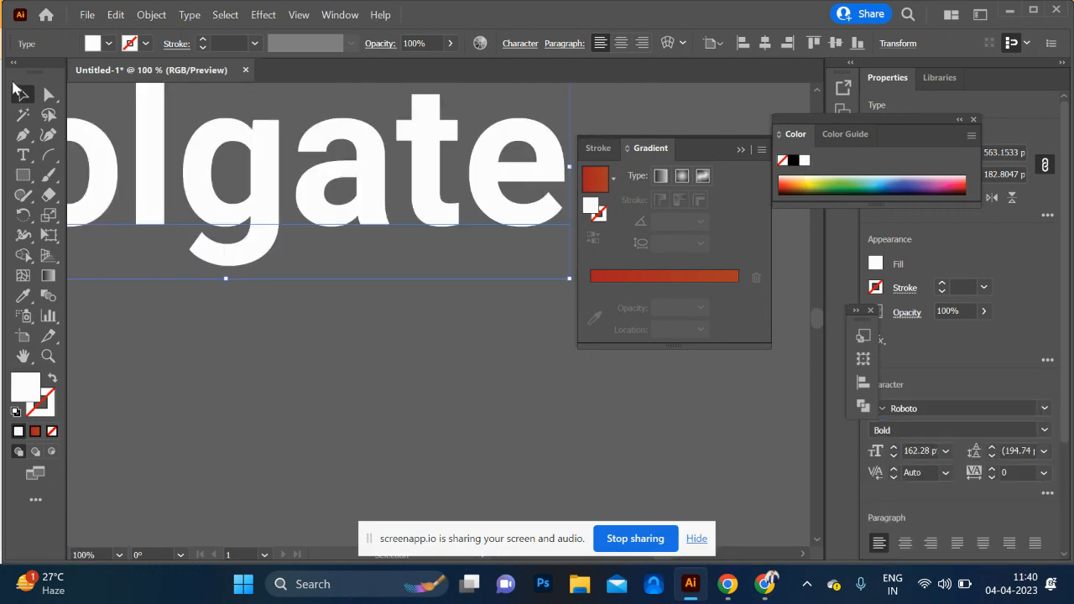
# Duplicate the text about 11 px left and 13 px down, fill the copy light grey (C1BFBF) and arrange it behind the white text
pyautogui.moveTo(200, 464); pyautogui.dragTo(455, 495)
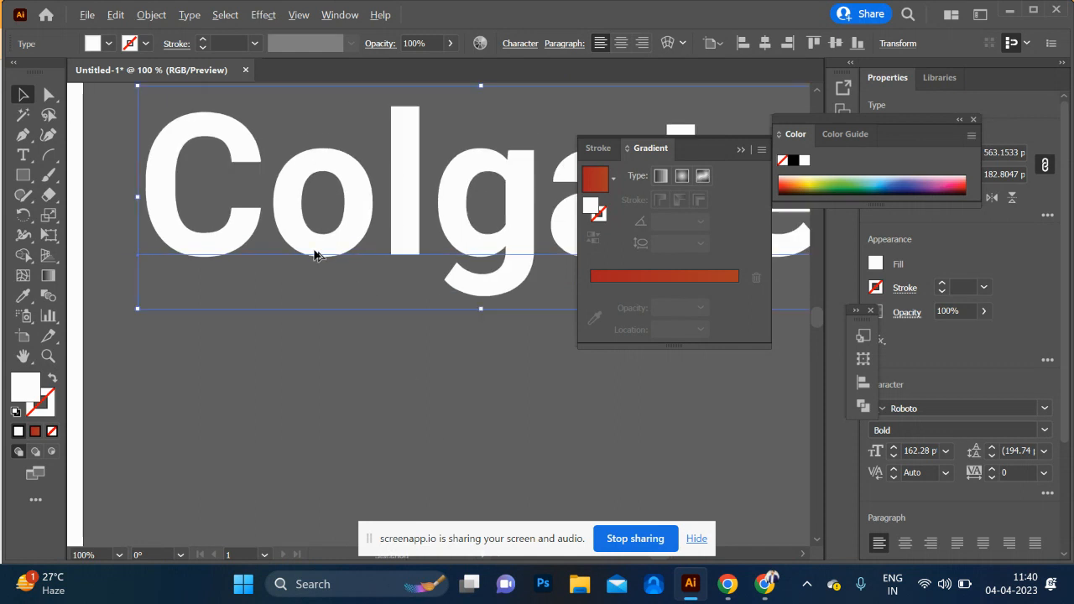
pyautogui.moveTo(316, 255); pyautogui.dragTo(302, 271)
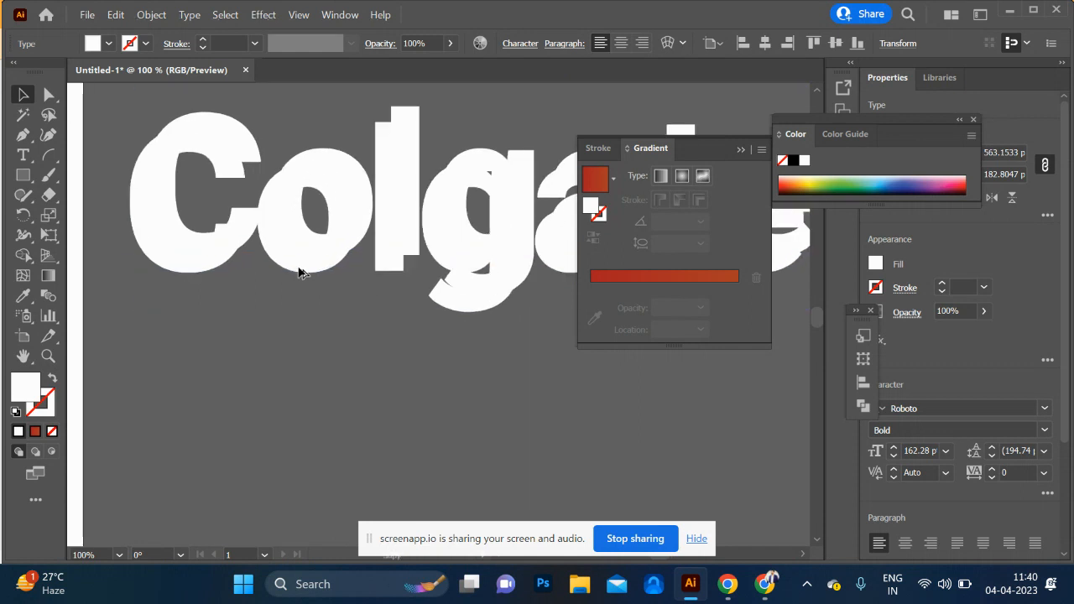
pyautogui.doubleClick(23, 387)
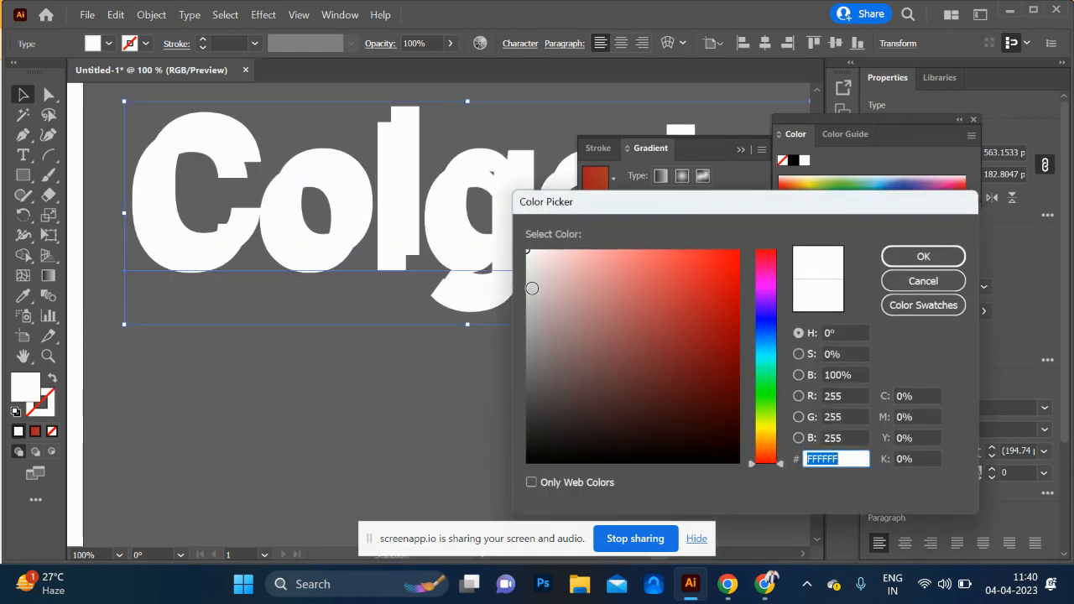
pyautogui.moveTo(532, 288); pyautogui.dragTo(530, 300)
pyautogui.click(922, 256)
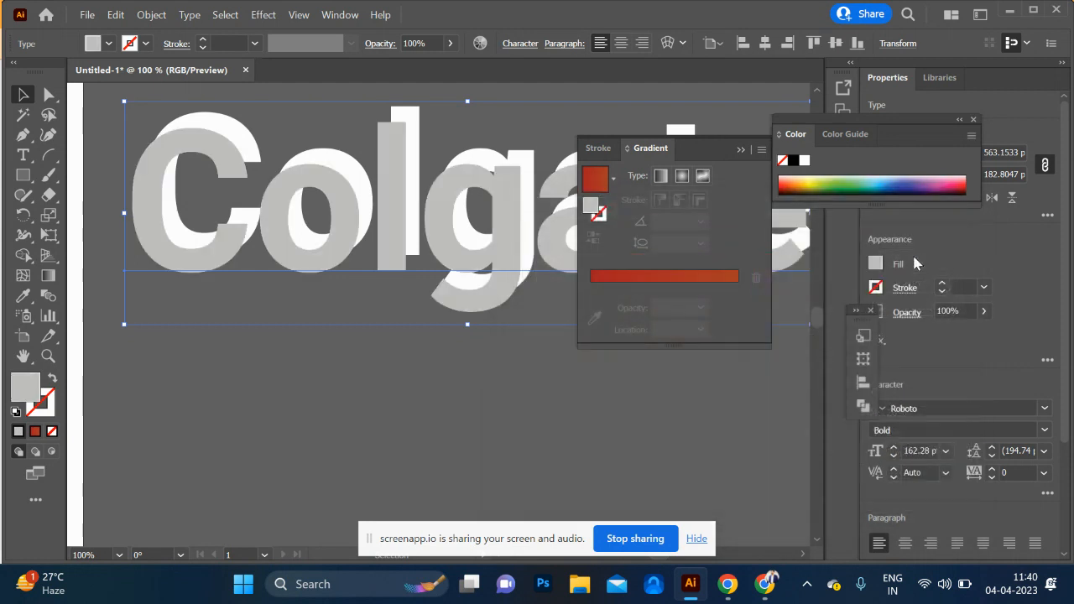
pyautogui.hotkey('ctrl', '[')
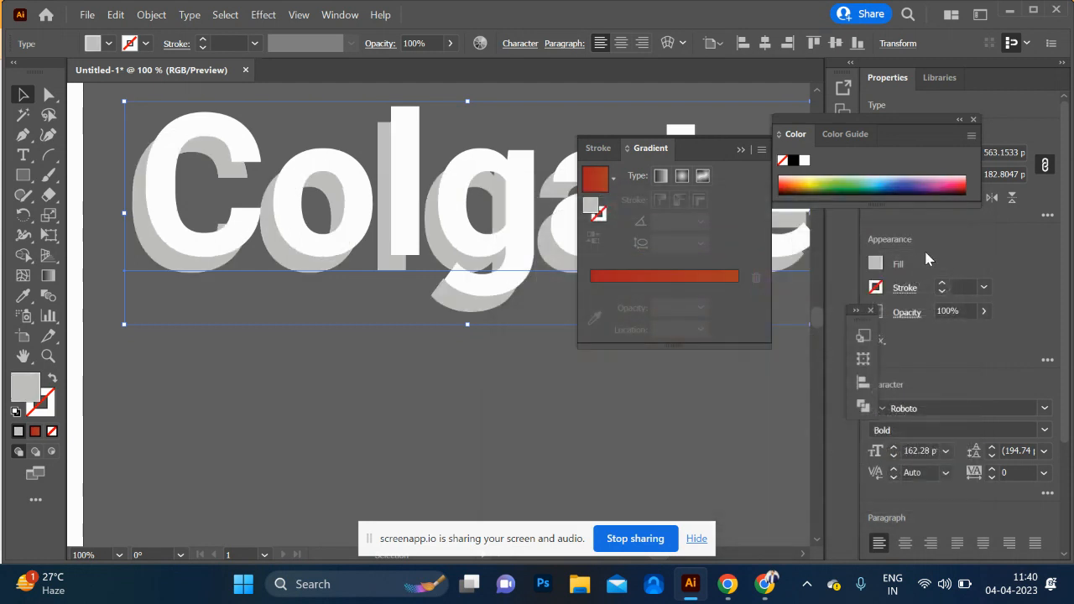
pyautogui.click(558, 457)
# Blend the white Colgate text with its grey copy
pyautogui.scroll(2, 554, 448)
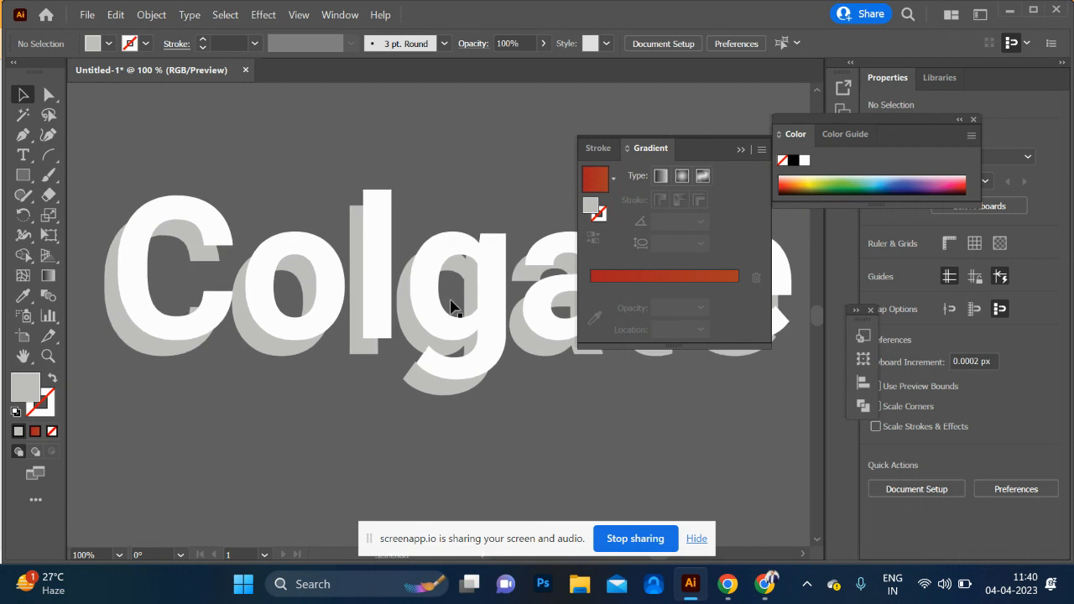
pyautogui.hotkey('ctrl', 'a')
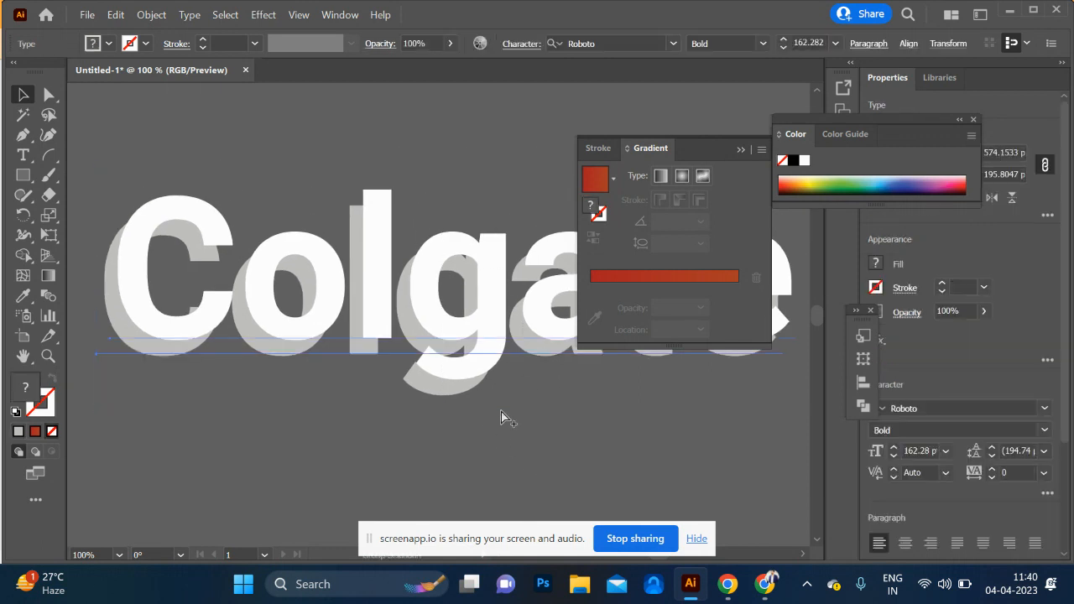
pyautogui.hotkey('ctrl', 'alt', 'b')
pyautogui.click(435, 432)
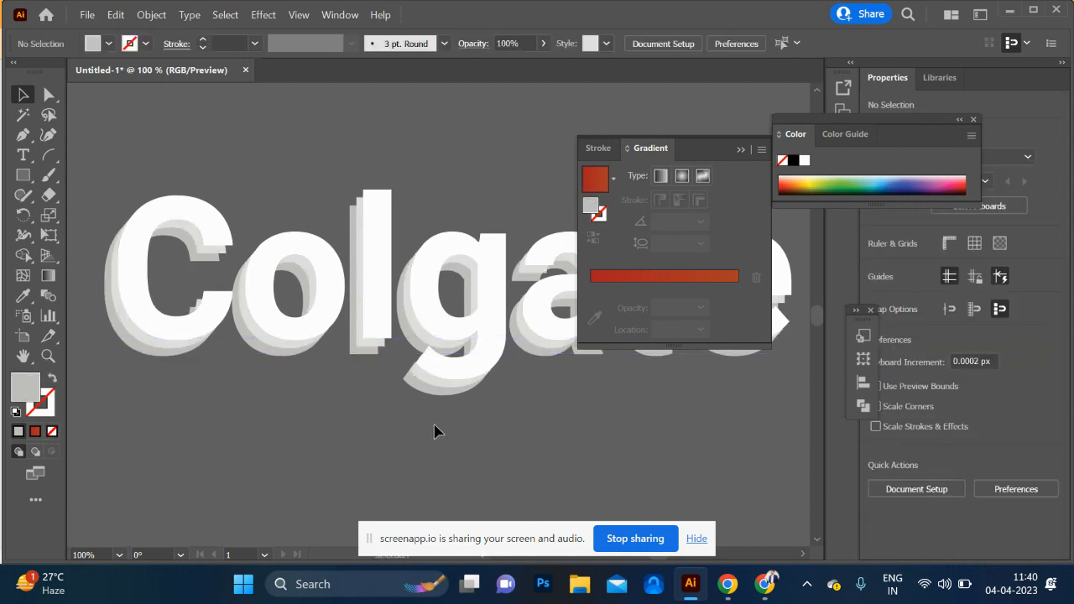
pyautogui.moveTo(490, 432); pyautogui.dragTo(462, 472)
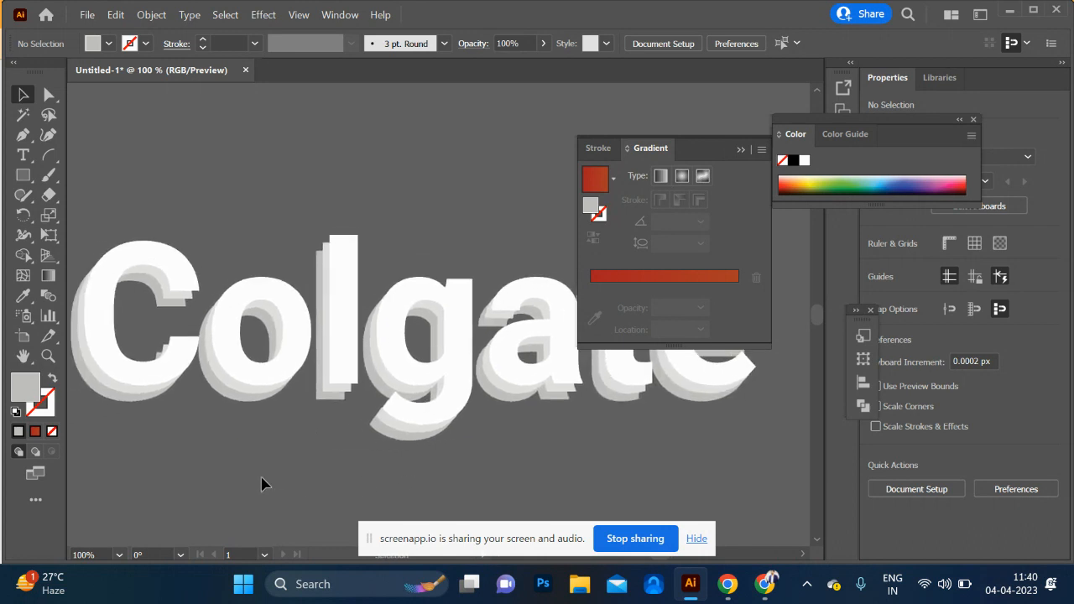
# Set the Colgate blend's spacing to Specified Steps with 120 steps and deselect it
pyautogui.click(259, 369)
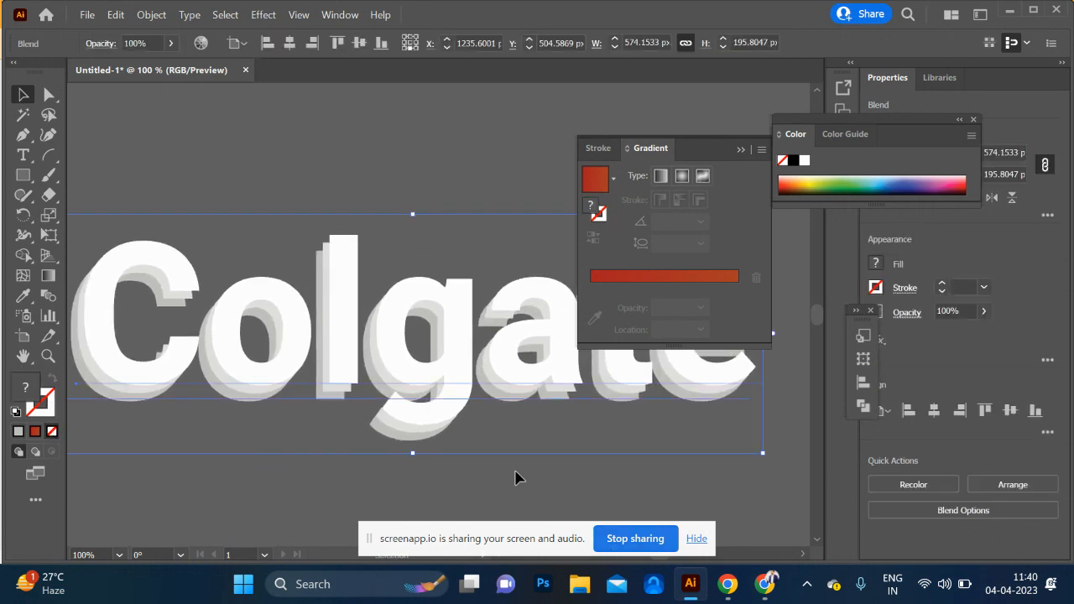
pyautogui.doubleClick(48, 297)
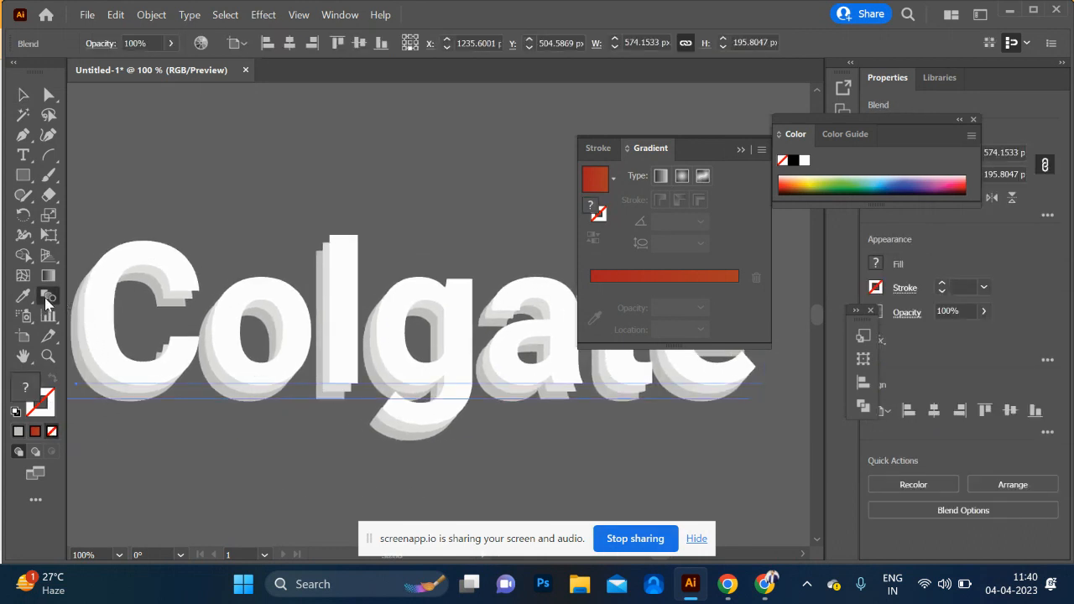
pyautogui.click(818, 274)
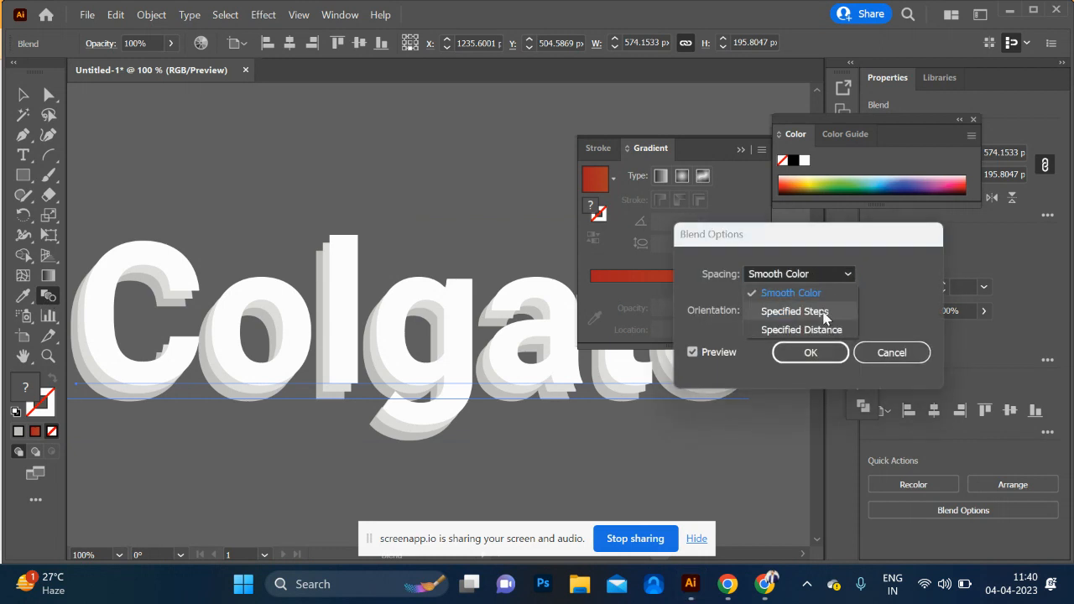
pyautogui.click(822, 311)
pyautogui.write('10')
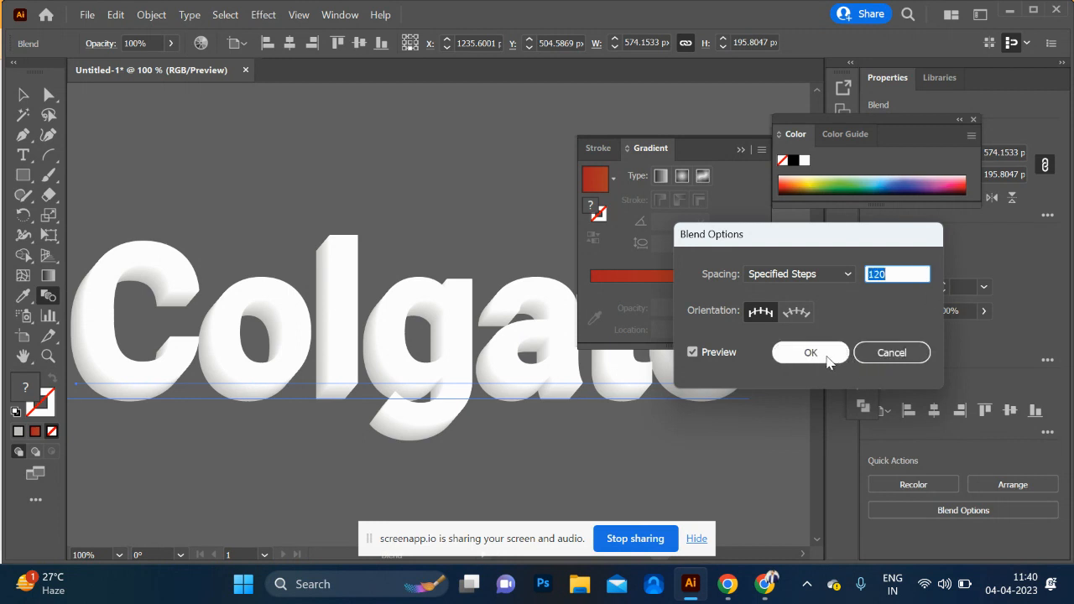
pyautogui.click(810, 352)
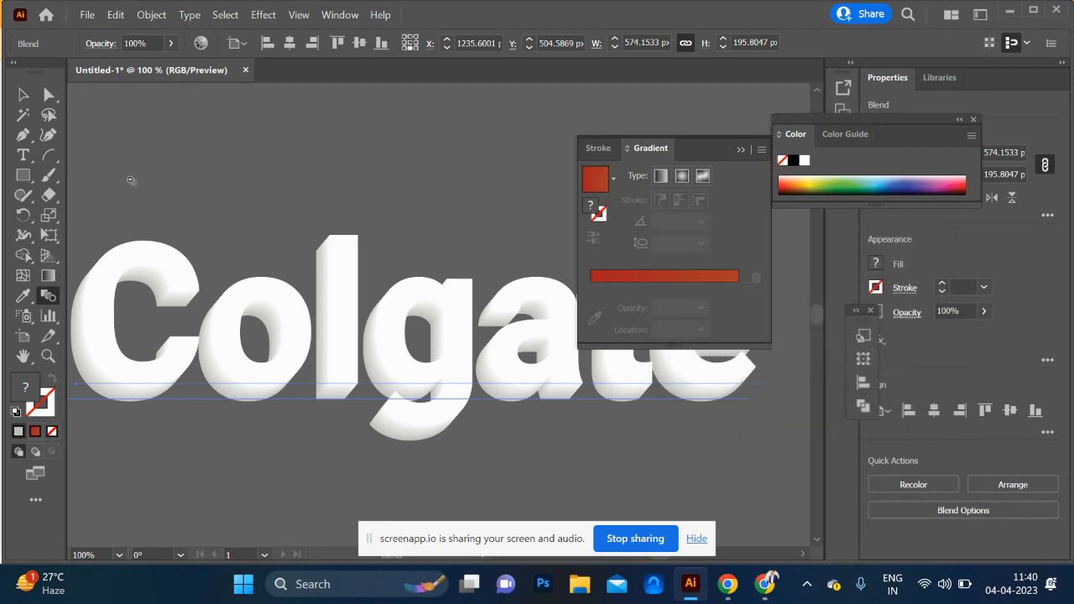
pyautogui.click(23, 94)
pyautogui.click(237, 171)
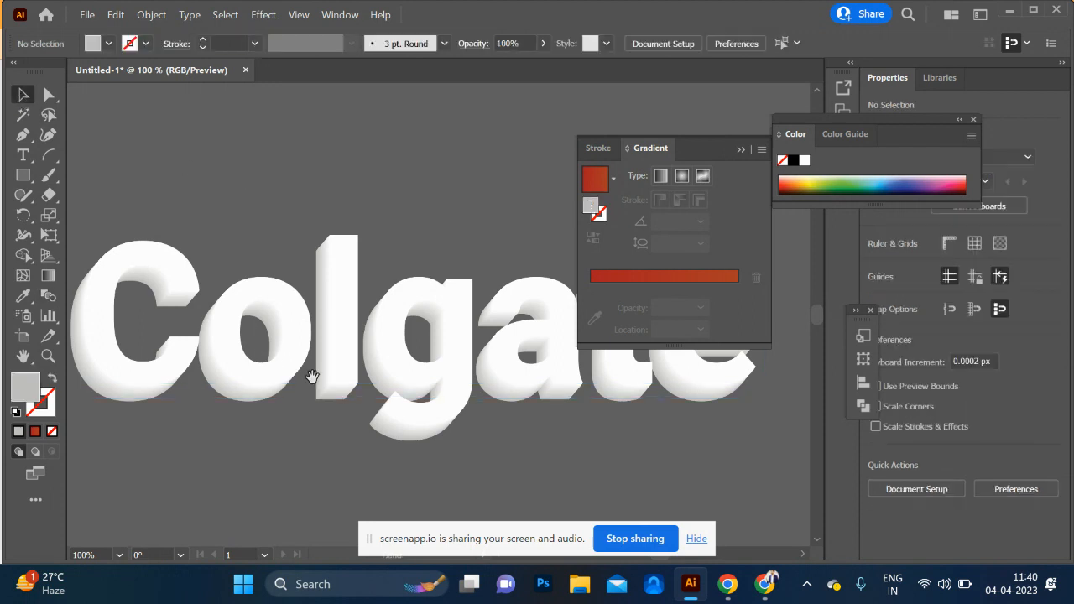
# Move the blended Colgate lettering about 141 px right and 100 px up, and deselect it
pyautogui.moveTo(404, 398); pyautogui.dragTo(366, 285)
pyautogui.scroll(-3, 366, 285)
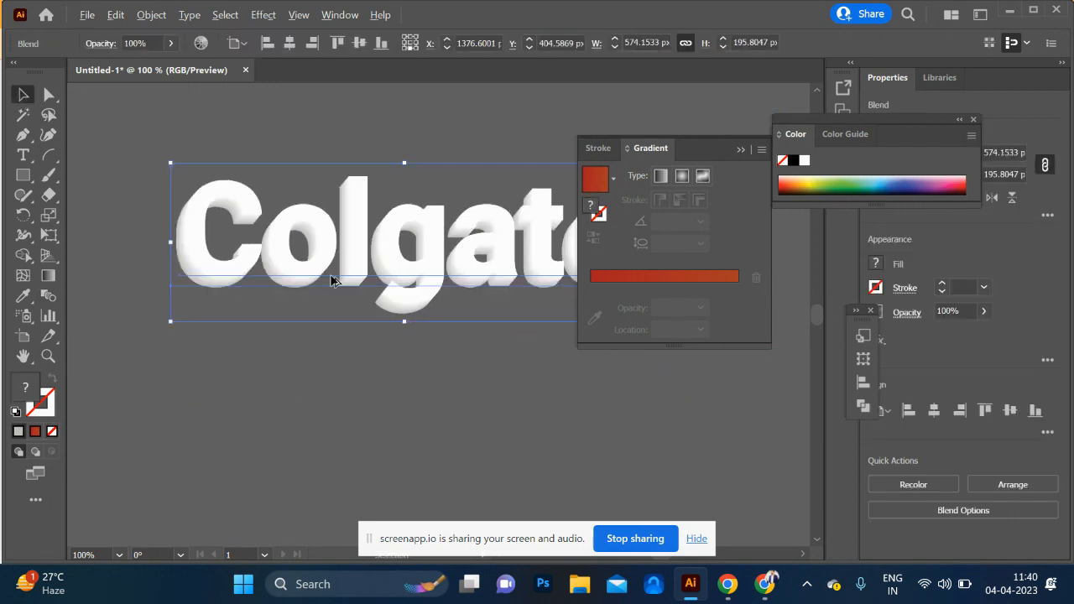
pyautogui.click(353, 367)
pyautogui.scroll(3, 353, 281)
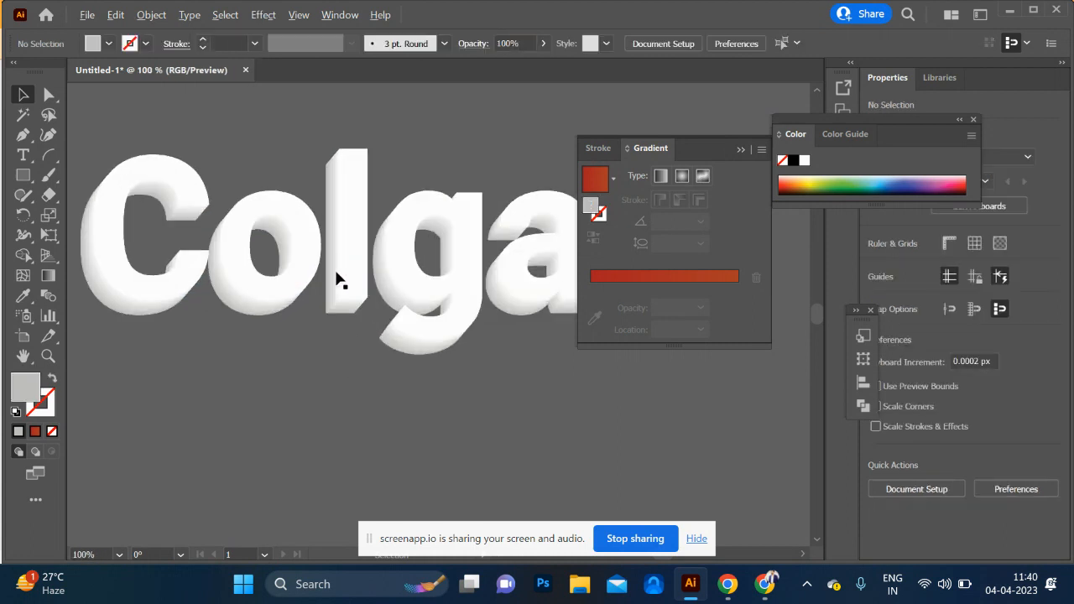
# Isolate the blend and shift its white front text down and left towards the grey copy to make the depth shallower
pyautogui.doubleClick(350, 280)
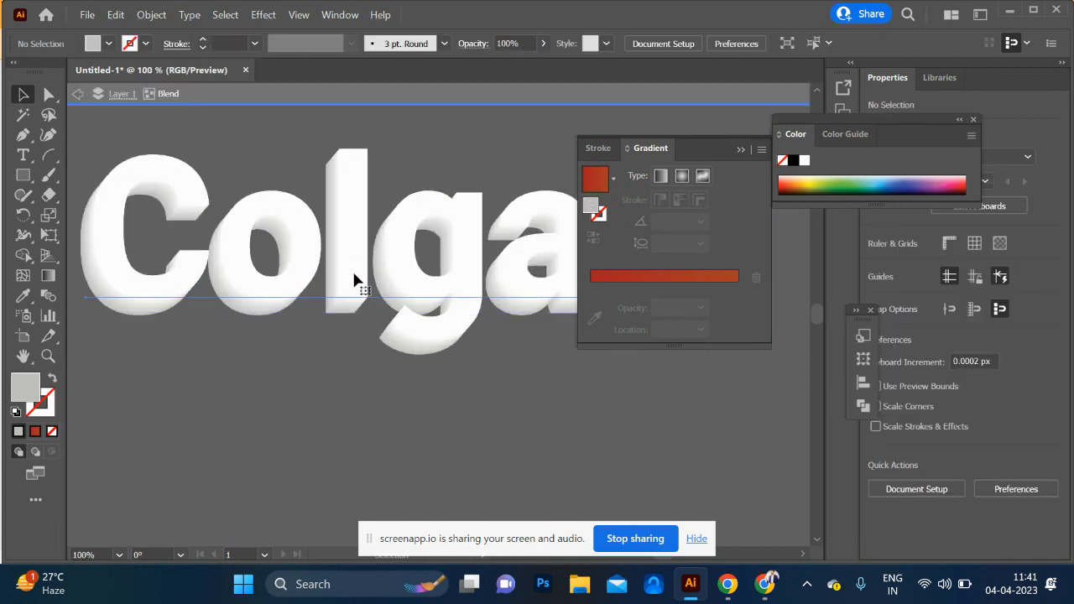
pyautogui.moveTo(351, 274)
pyautogui.mouseDown()
pyautogui.moveTo(337, 273)
pyautogui.moveTo(337, 286)
pyautogui.mouseUp()
pyautogui.doubleClick(346, 425)
pyautogui.scroll(-4, 346, 424)
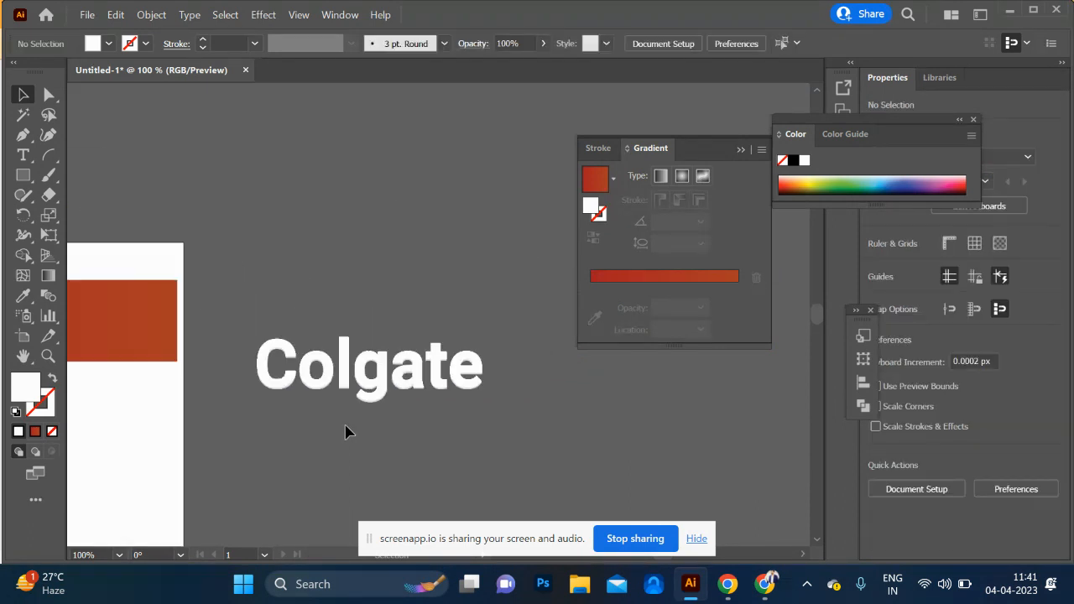
# Isolate the blend again and move the white front text well up and slightly left to deepen the extrusion
pyautogui.scroll(4, 345, 423)
pyautogui.click(386, 306)
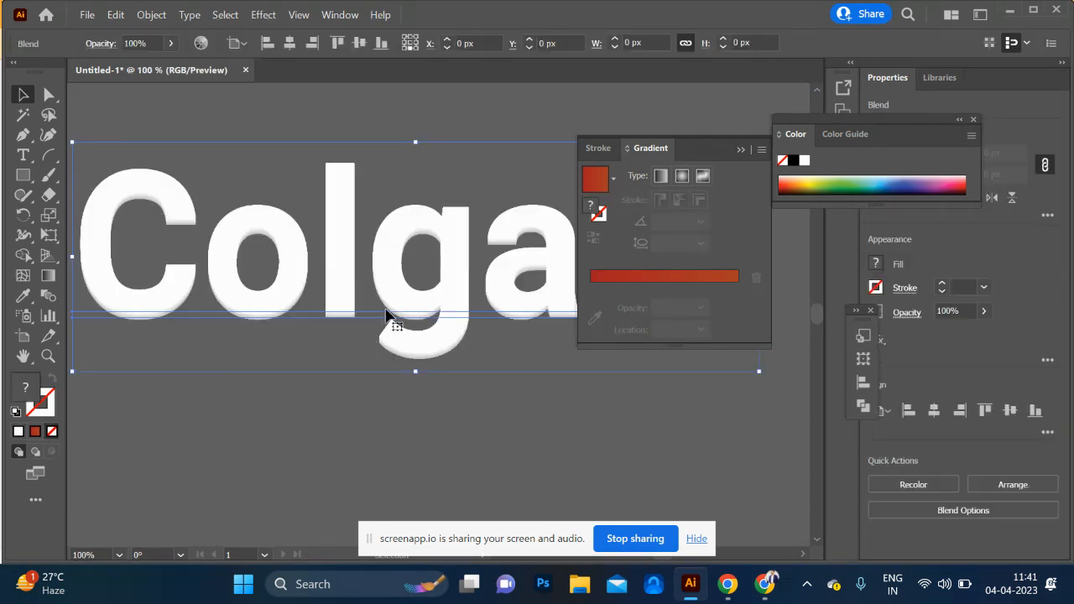
pyautogui.doubleClick(394, 300)
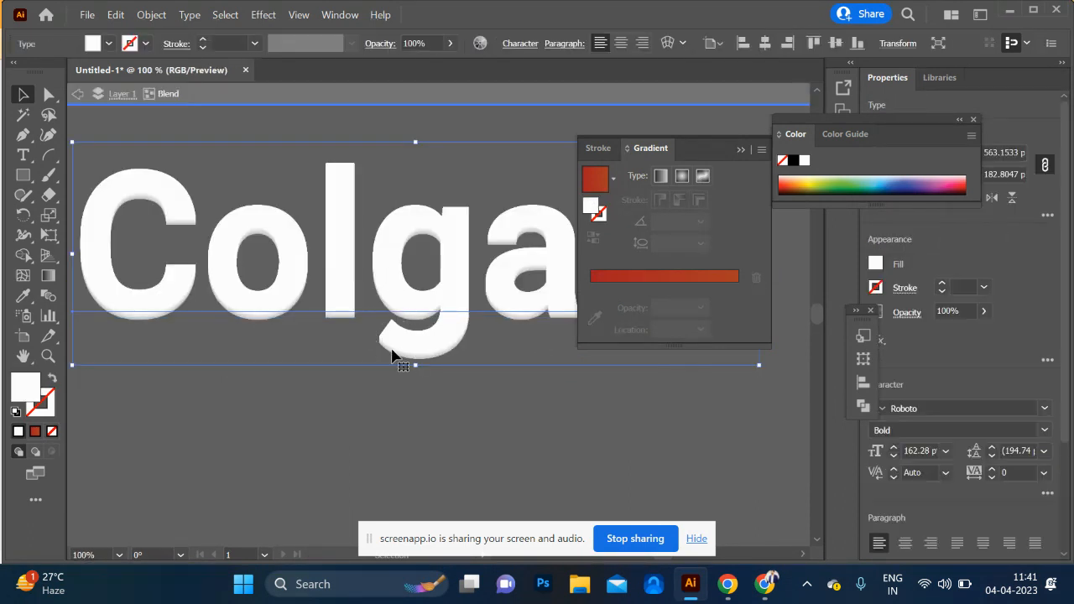
pyautogui.moveTo(407, 299); pyautogui.dragTo(395, 262)
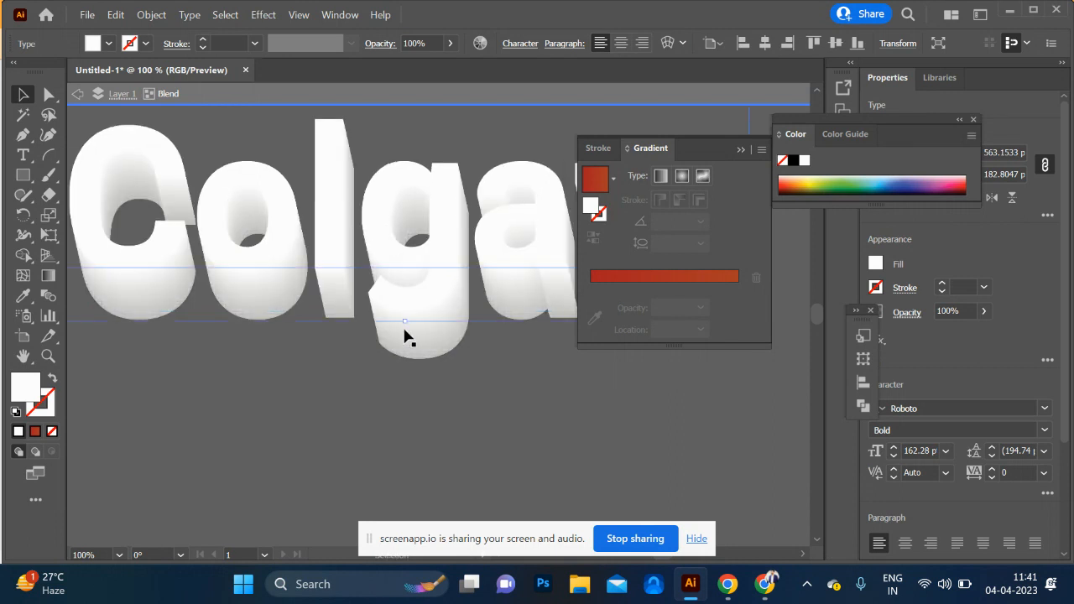
# Change the rear text copy's fill to a darker grey and deselect it
pyautogui.click(412, 359)
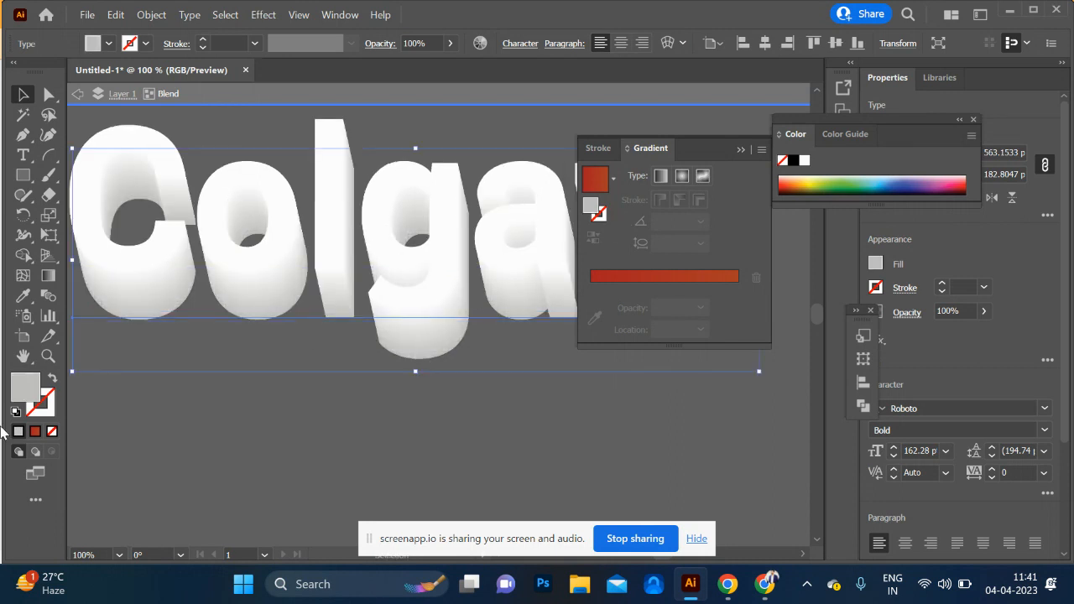
pyautogui.doubleClick(22, 392)
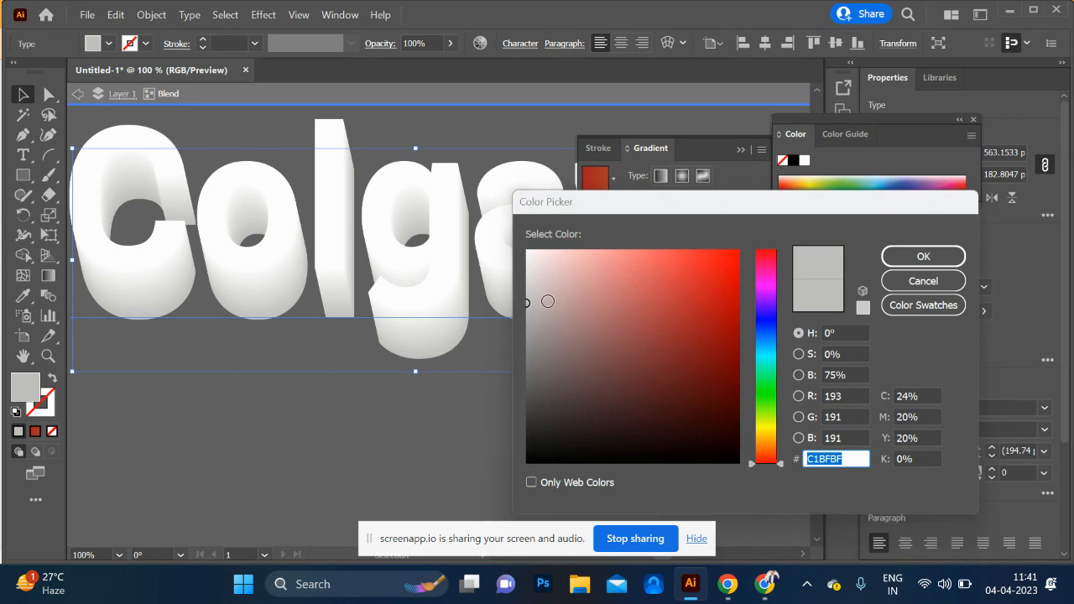
pyautogui.moveTo(547, 299); pyautogui.dragTo(538, 371)
pyautogui.click(917, 256)
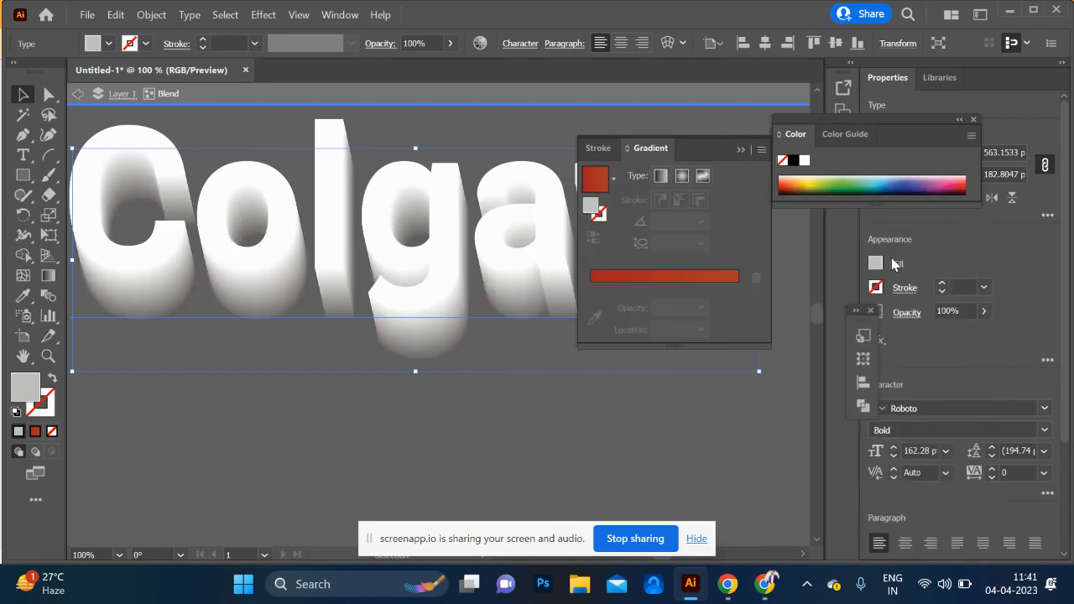
pyautogui.click(529, 404)
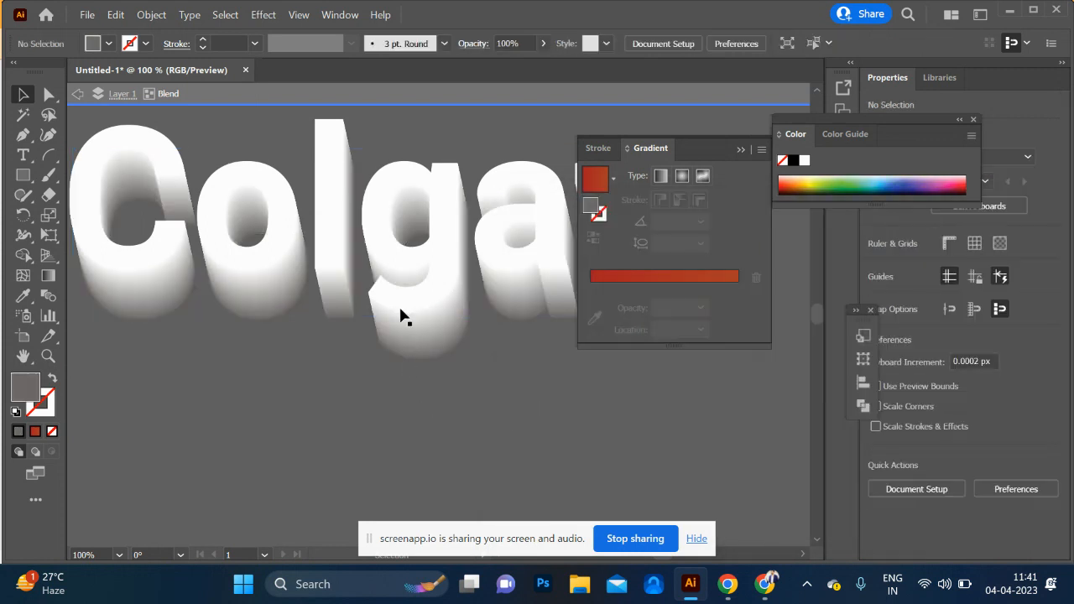
# Move the white front text down and slightly right to make the extrusion shallow, and deselect it
pyautogui.click(406, 256)
pyautogui.moveTo(403, 257); pyautogui.dragTo(413, 309)
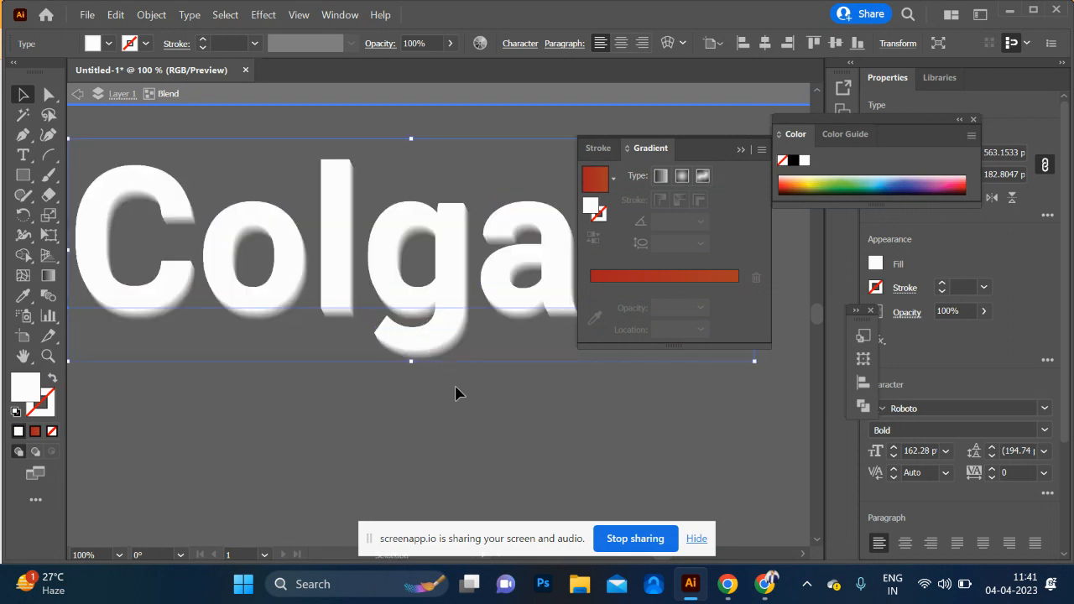
pyautogui.click(462, 414)
# Place the blended Colgate lettering on the red banner and scale it down proportionally about its centre to about 286 × 96 px
pyautogui.scroll(-2, 460, 417)
pyautogui.scroll(-2, 460, 417)
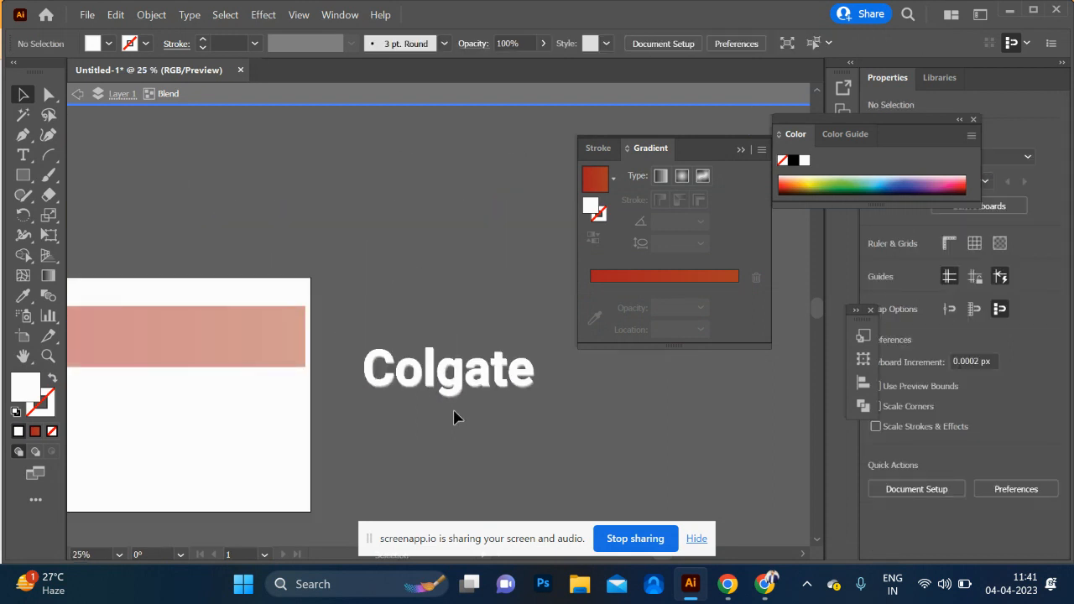
pyautogui.moveTo(451, 384); pyautogui.dragTo(151, 350)
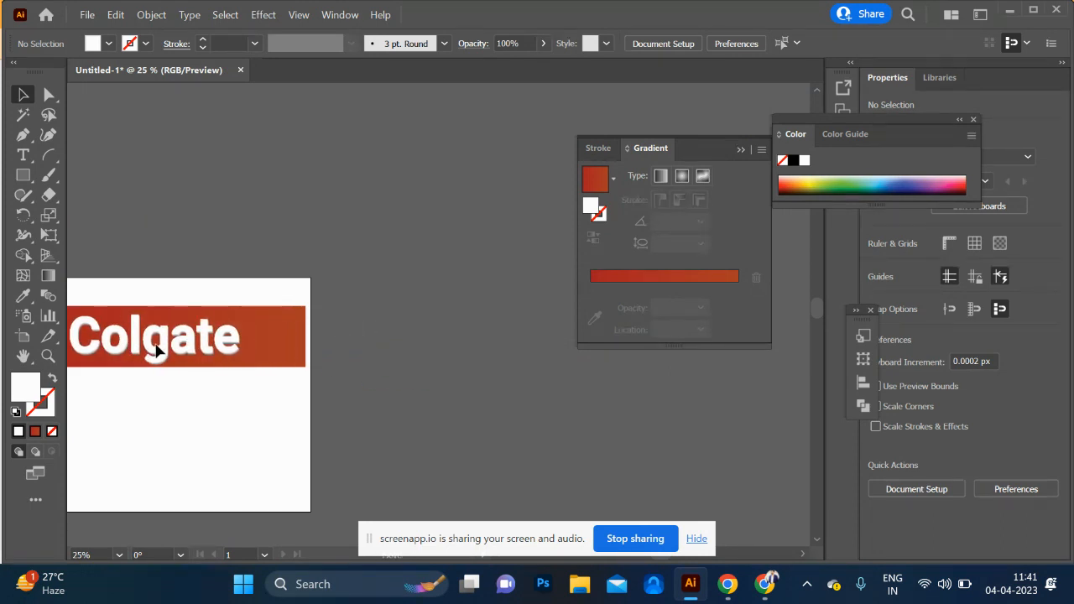
pyautogui.scroll(4, 96, 372)
pyautogui.scroll(-3, 207, 354)
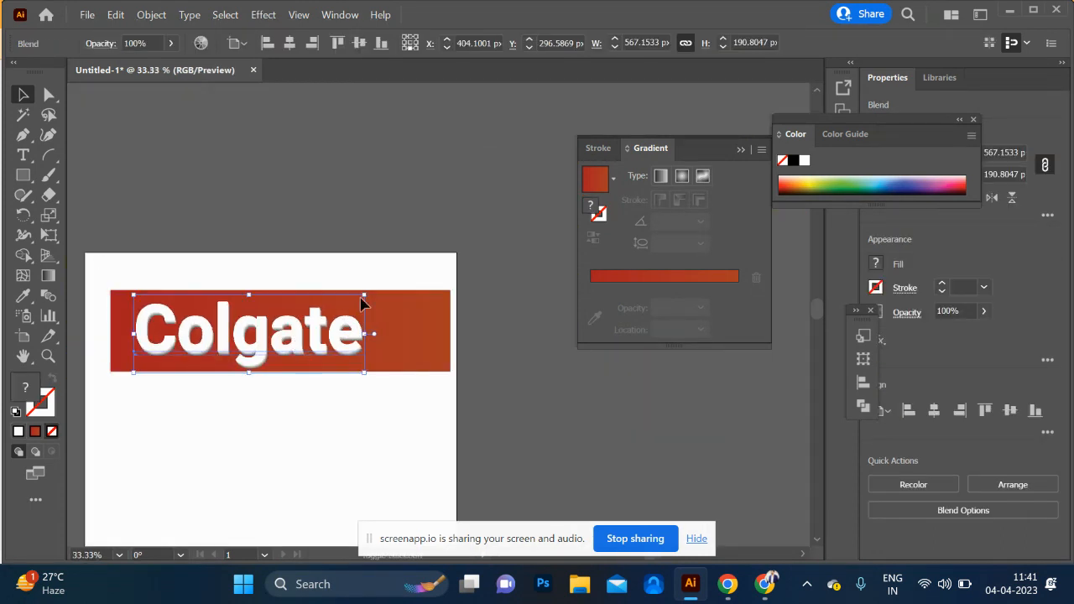
pyautogui.moveTo(365, 295); pyautogui.dragTo(345, 316)
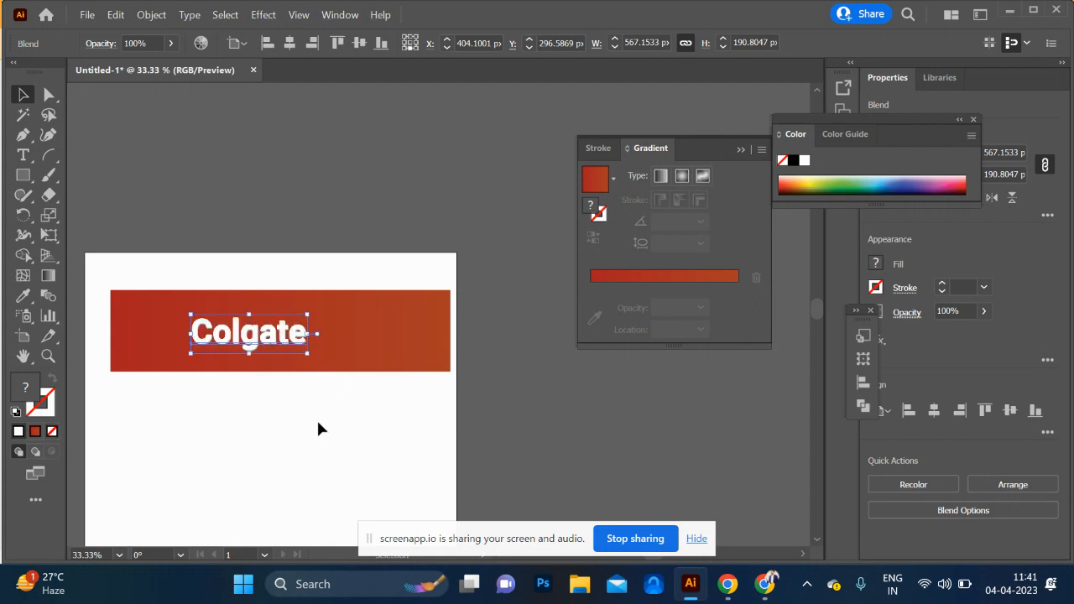
pyautogui.click(316, 419)
pyautogui.scroll(4, 191, 336)
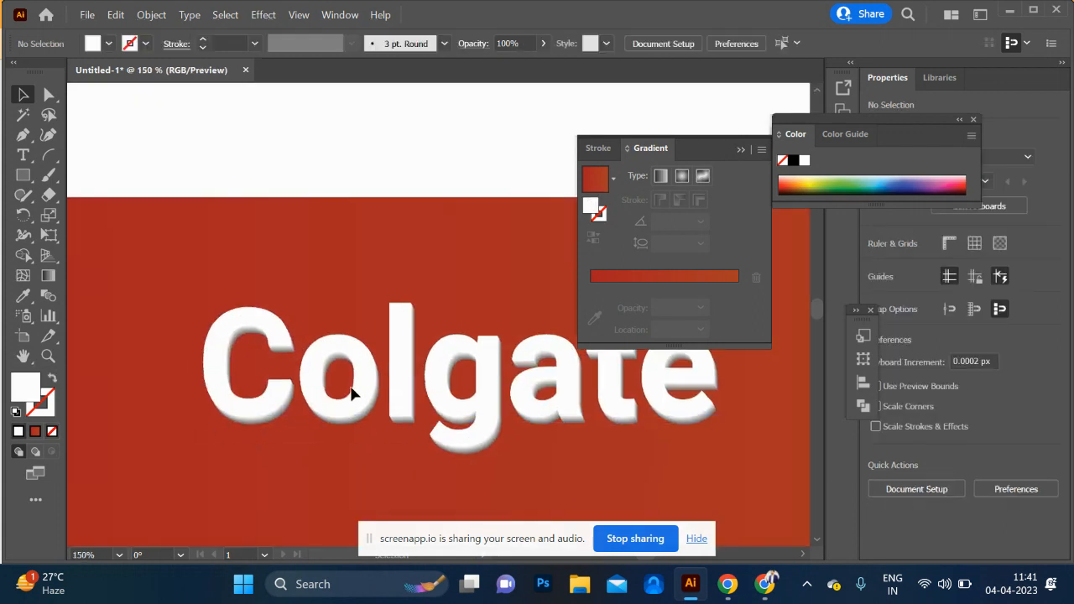
pyautogui.scroll(-3, 352, 390)
pyautogui.click(415, 393)
pyautogui.hscroll(3, 238, 466)
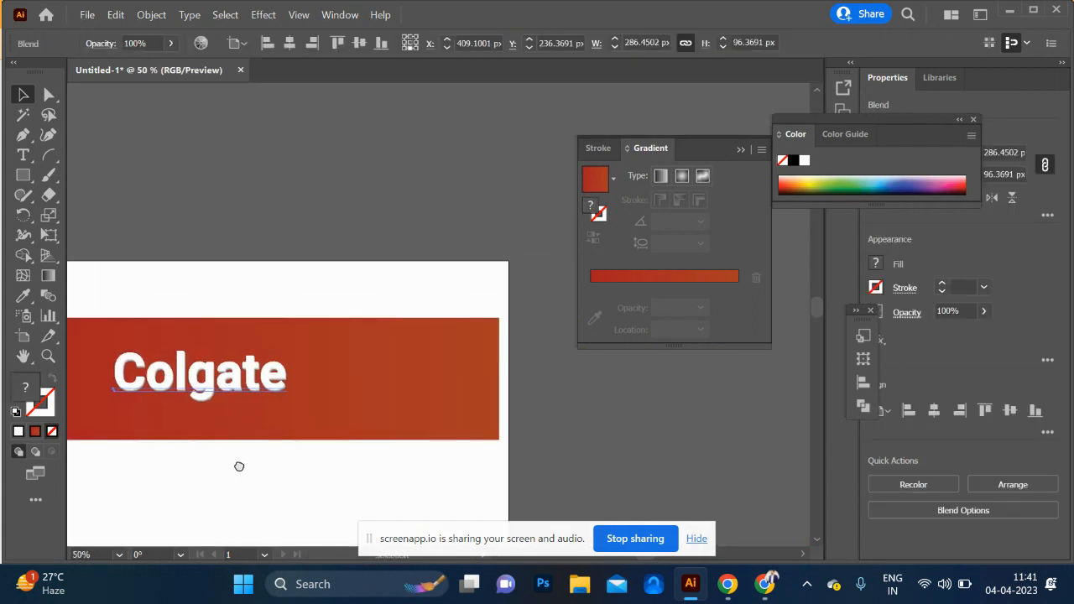
# Draw an ellipse of about 543 × 397 px overlapping the red banner's right end, with the banner's red gradient fill
pyautogui.click(356, 403)
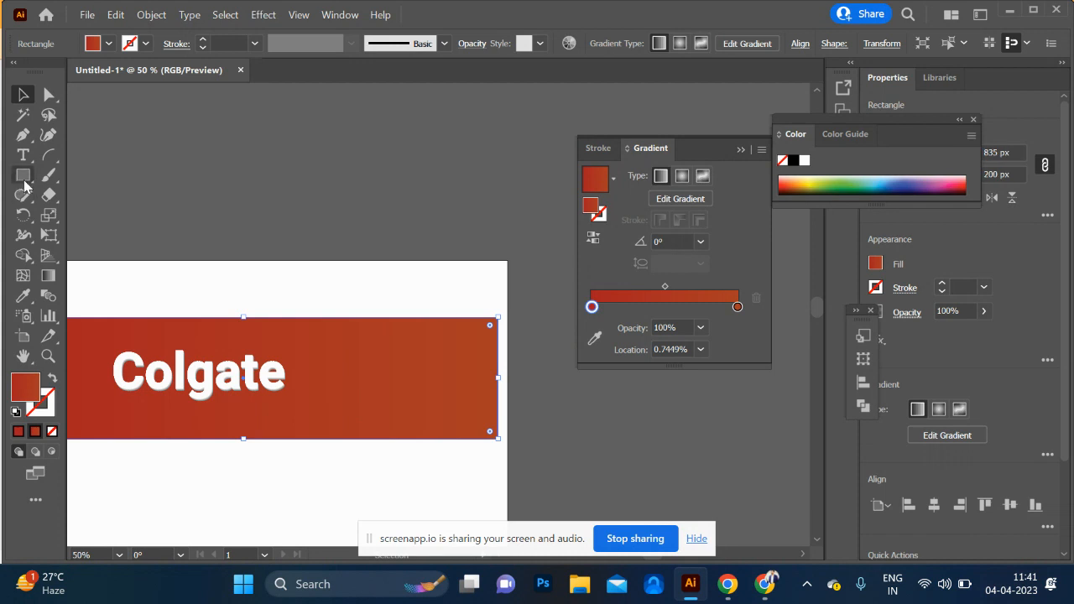
pyautogui.press('l')
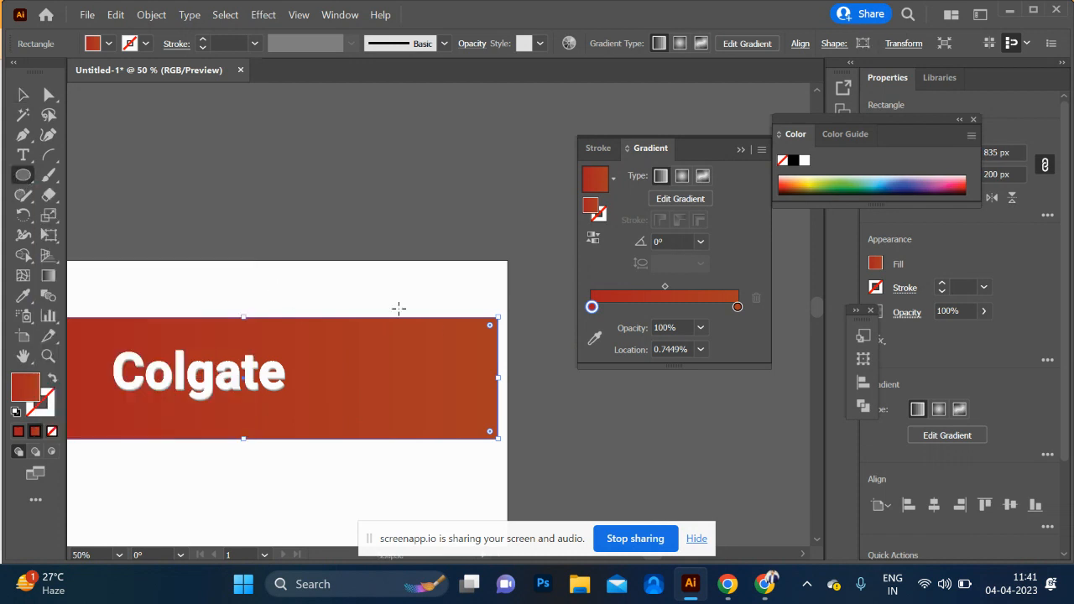
pyautogui.moveTo(332, 265)
pyautogui.mouseDown()
pyautogui.moveTo(492, 437)
pyautogui.moveTo(576, 503)
pyautogui.moveTo(664, 507)
pyautogui.mouseUp()
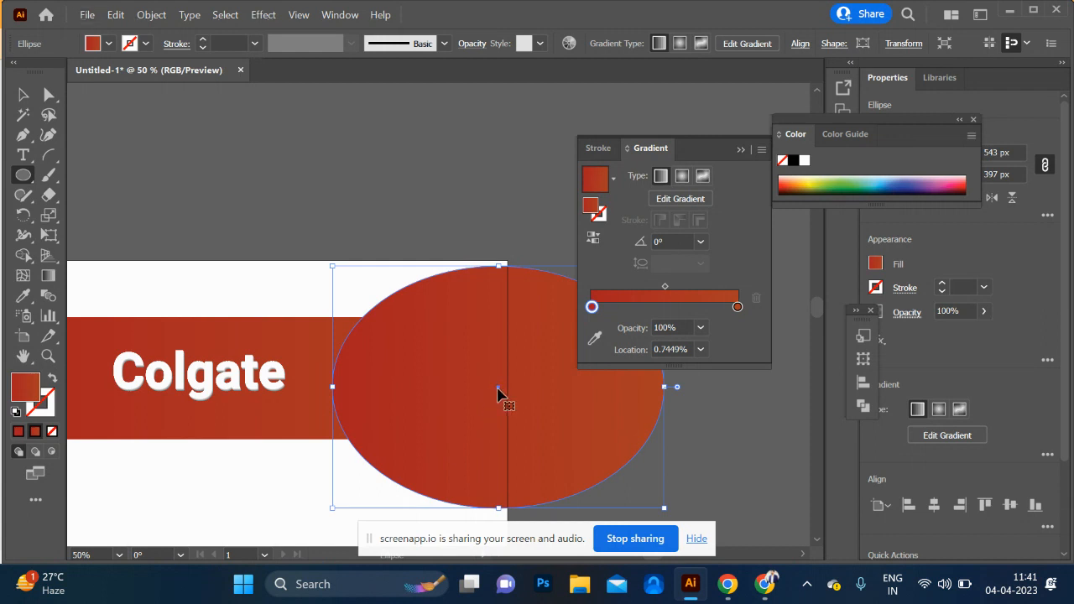
# Duplicate the ellipse slightly to the left and delete the original
pyautogui.moveTo(500, 392); pyautogui.dragTo(458, 396)
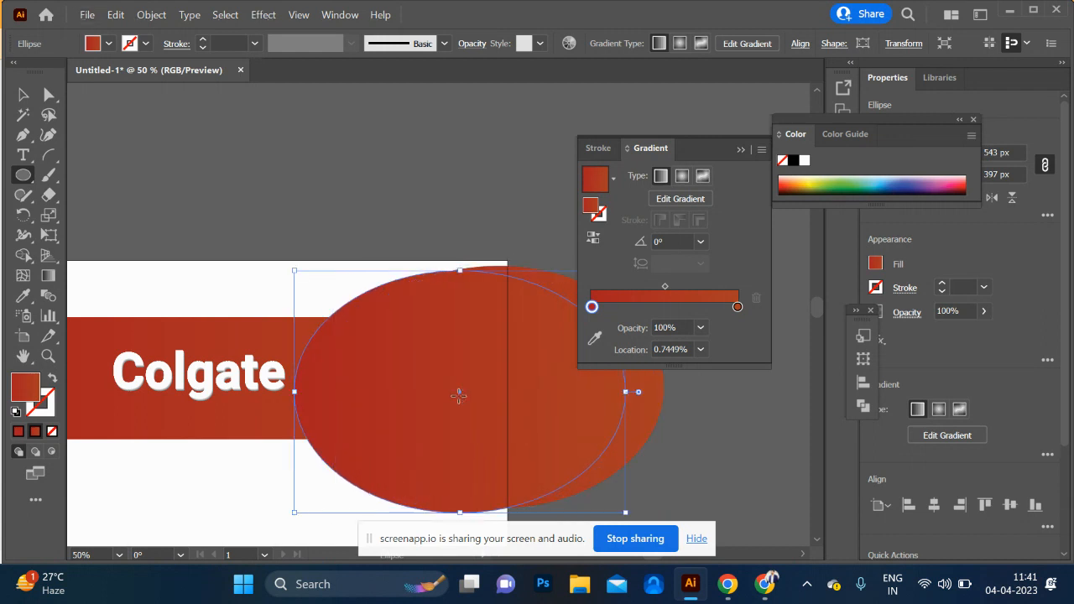
pyautogui.click(554, 282)
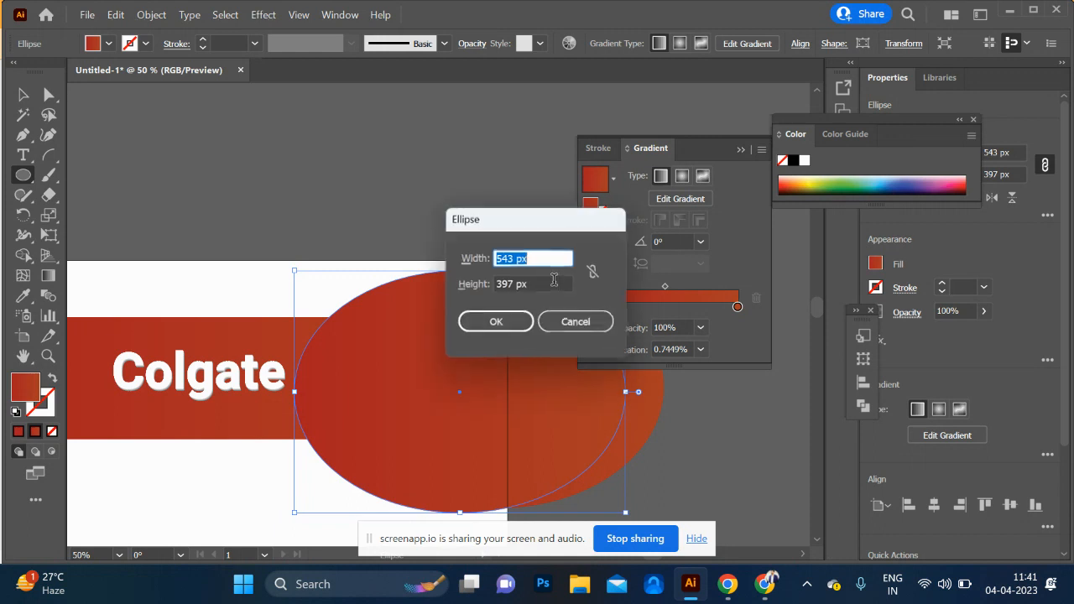
pyautogui.click(574, 319)
pyautogui.press('v')
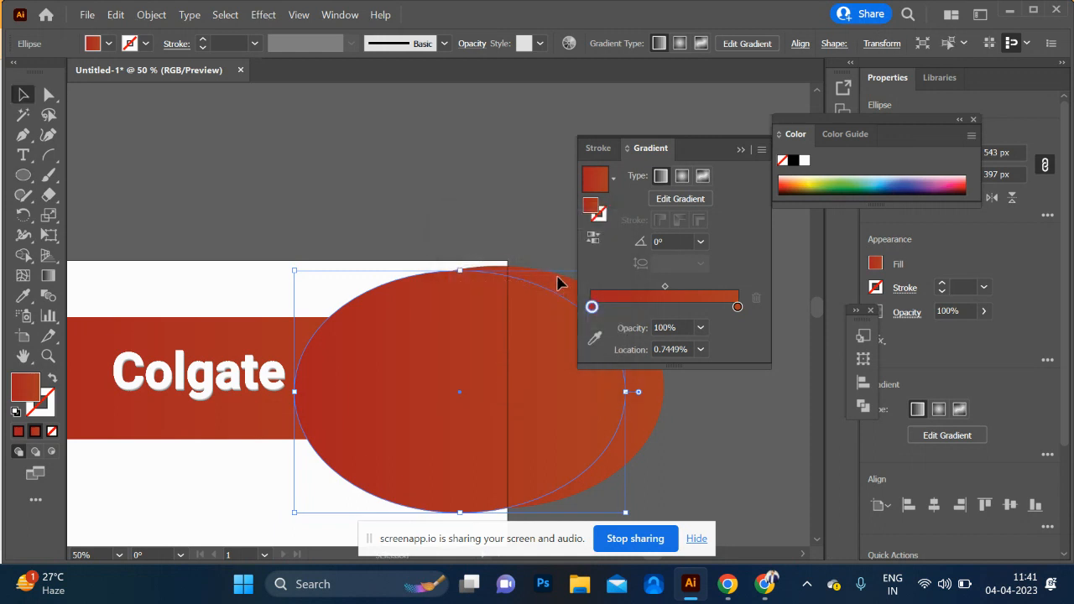
pyautogui.click(561, 284)
pyautogui.press('Delete')
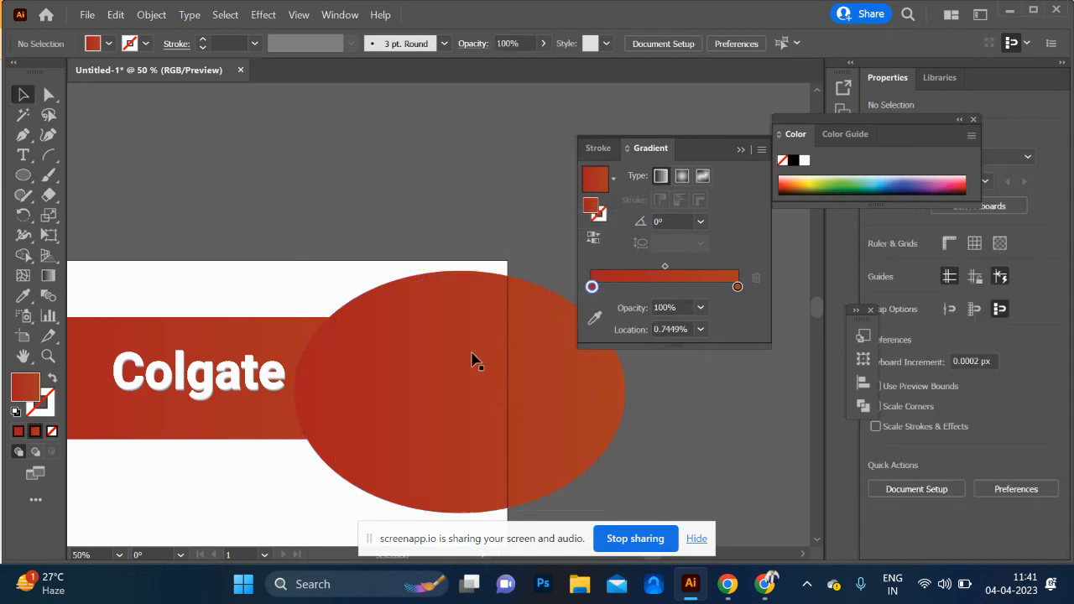
# Shift the ellipse slightly down and use Shape Builder on it and the banner to remove the ellipse area outside the banner
pyautogui.click(474, 377)
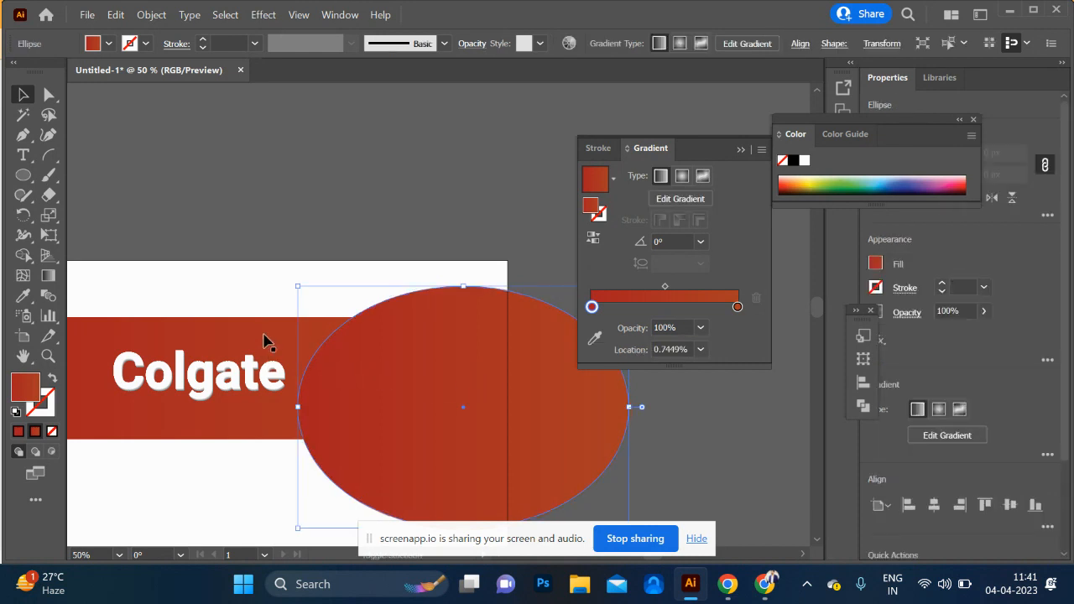
pyautogui.keyDown('shift'); pyautogui.click(263, 341); pyautogui.keyUp('shift')
pyautogui.hotkey('shift', 'm')
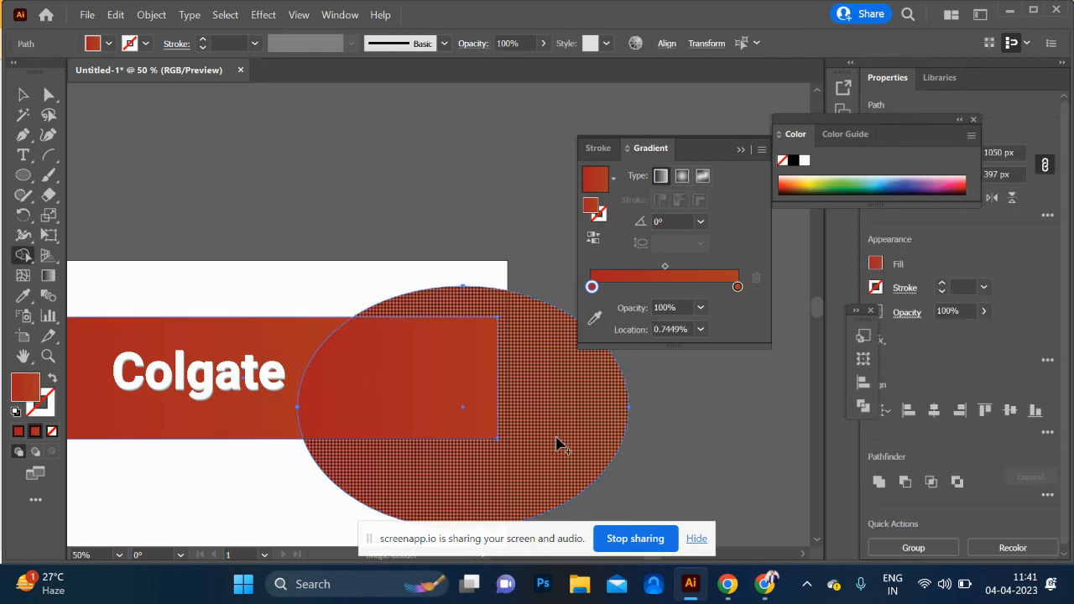
pyautogui.keyDown('alt'); pyautogui.click(567, 437); pyautogui.keyUp('alt')
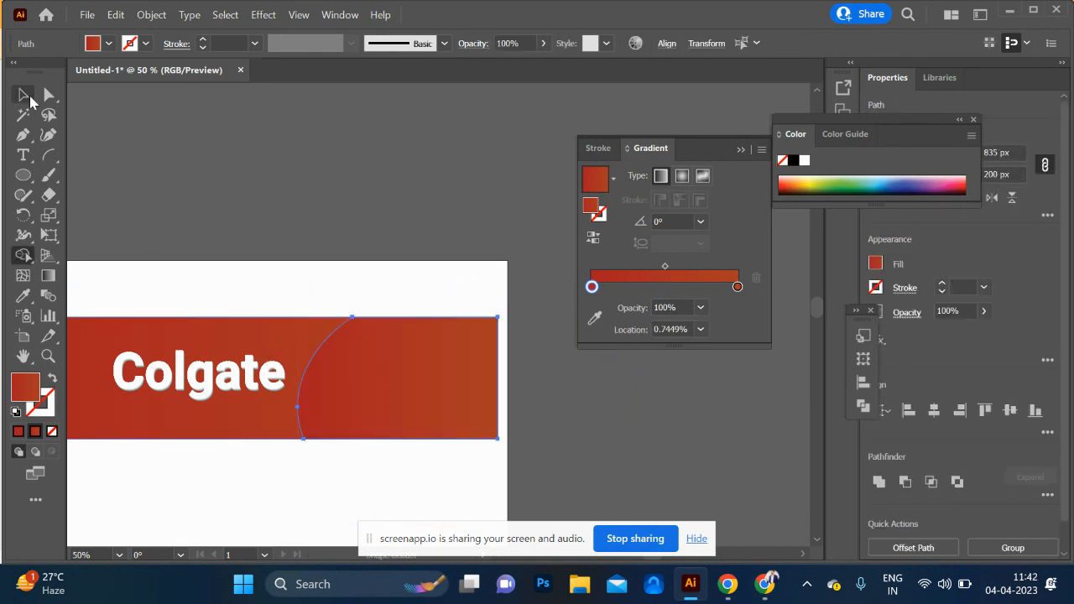
pyautogui.press('v')
pyautogui.click(186, 206)
# Fill the banner's curved right section with solid blue (#37499F) and deselect it
pyautogui.click(395, 378)
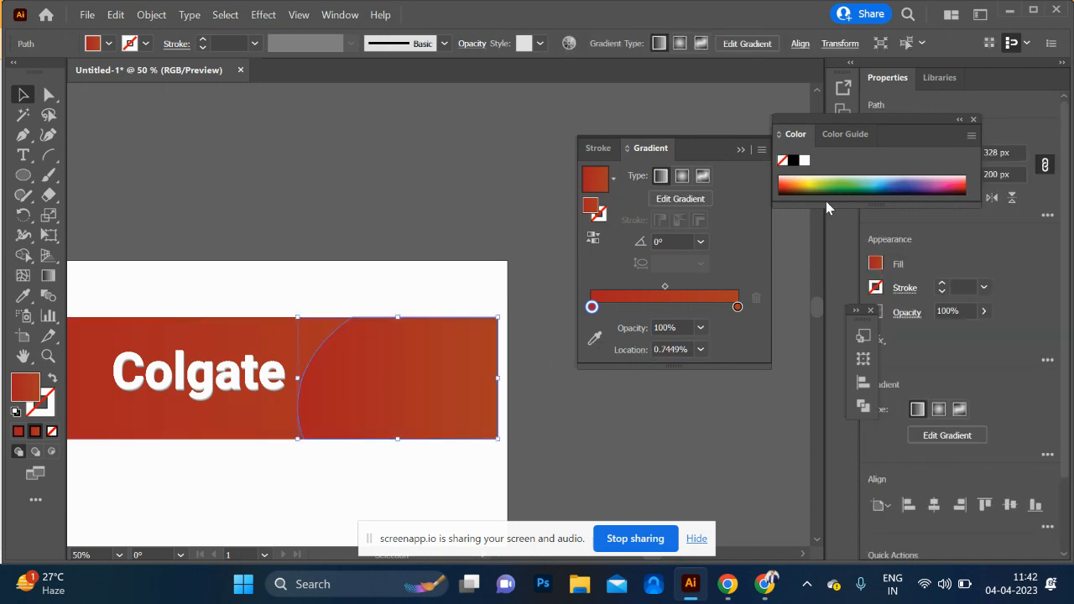
pyautogui.click(899, 184)
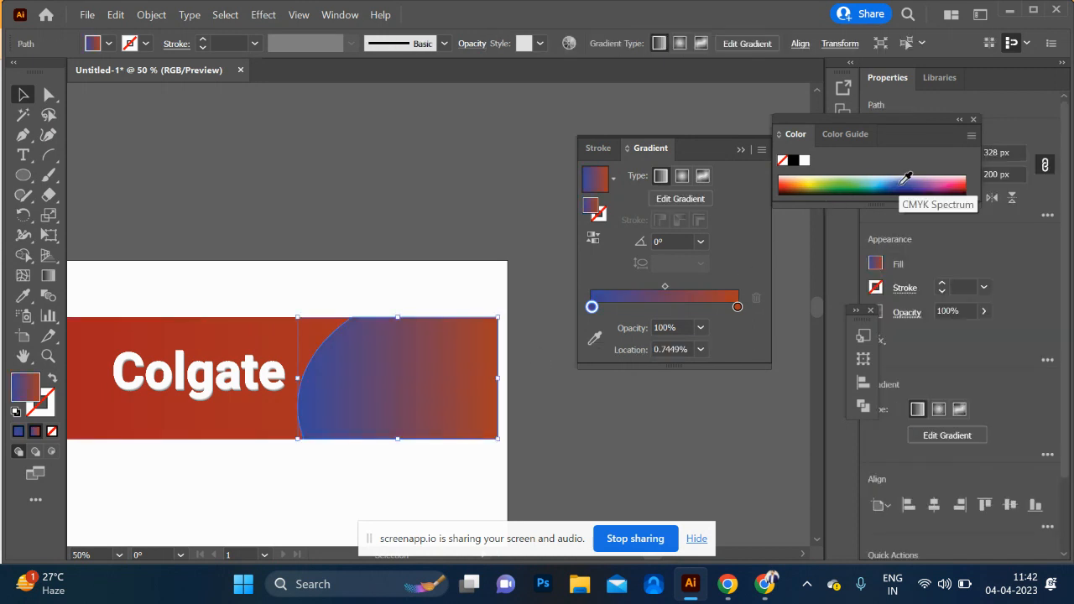
pyautogui.click(18, 432)
pyautogui.click(457, 444)
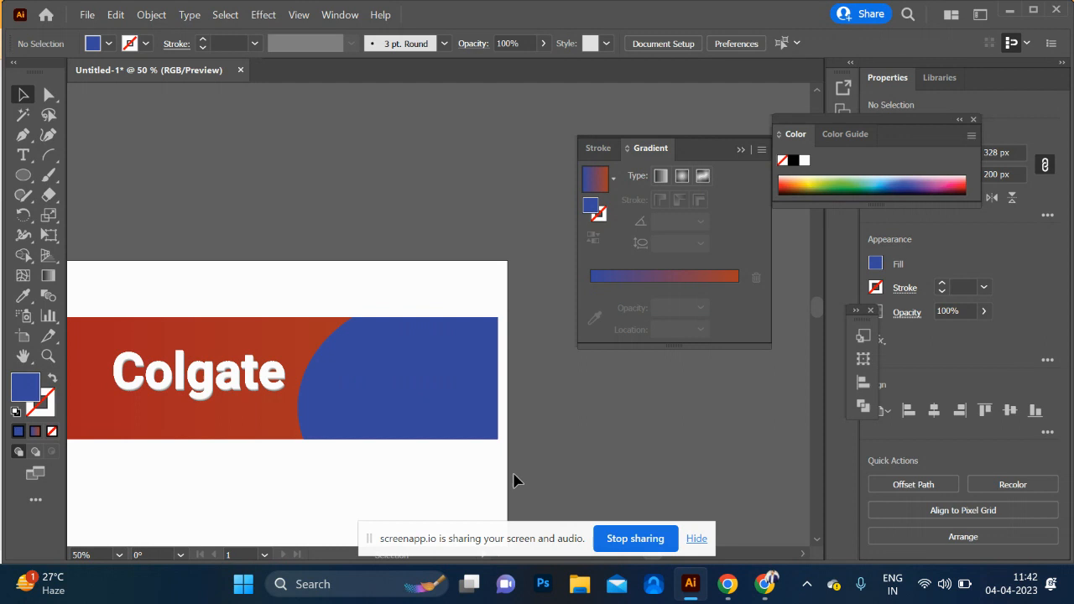
# Duplicate the blue section in place and resize the copy to 213 × 200 px, keeping it against the banner's right edge
pyautogui.click(395, 408)
pyautogui.hotkey('ctrl', 'c')
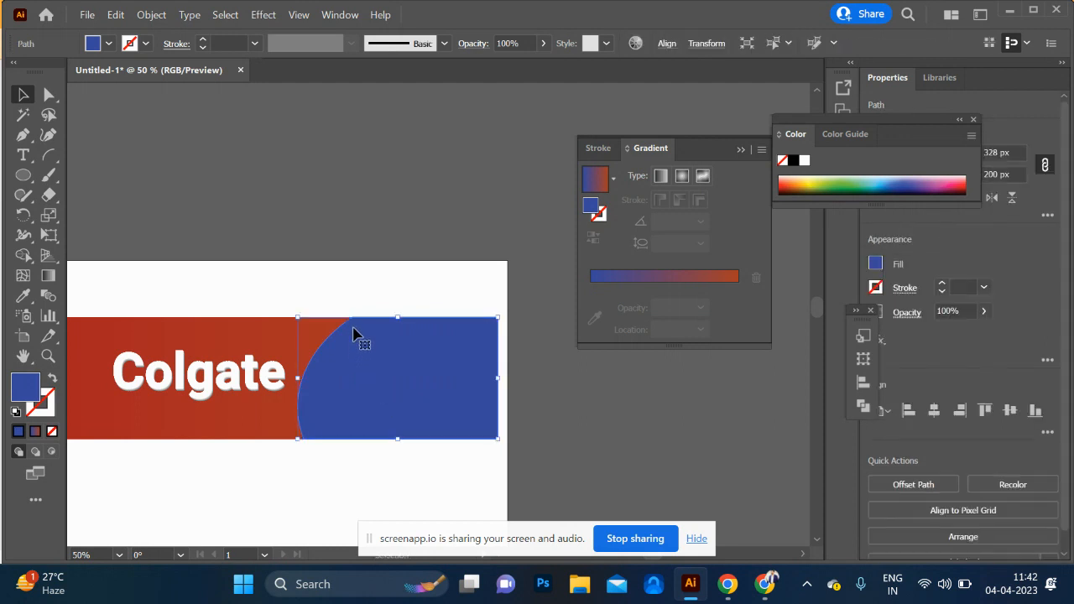
pyautogui.moveTo(298, 318); pyautogui.dragTo(368, 360)
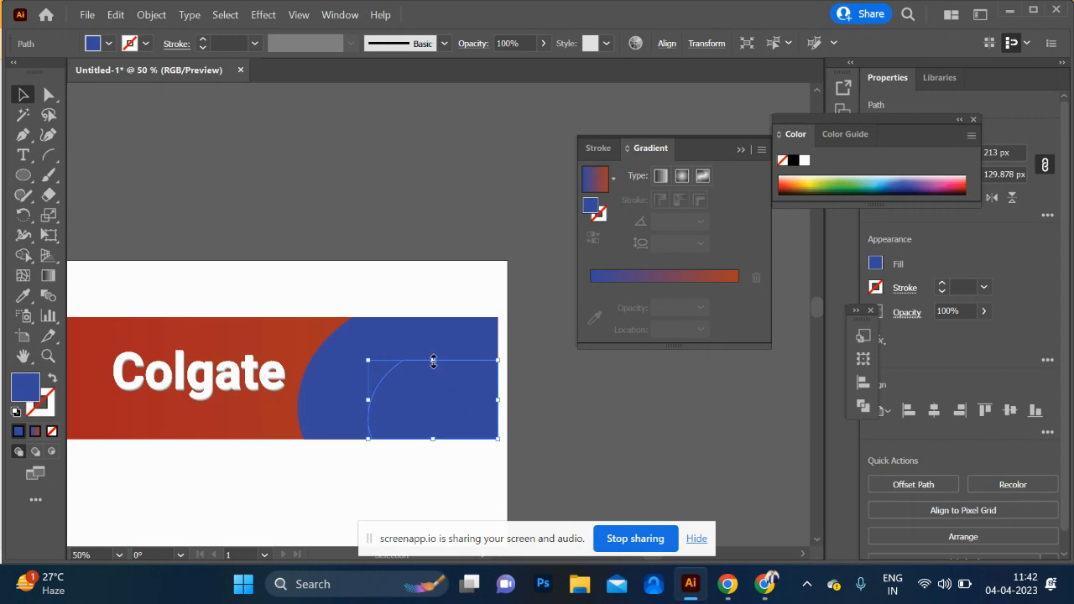
pyautogui.moveTo(433, 361); pyautogui.dragTo(449, 317)
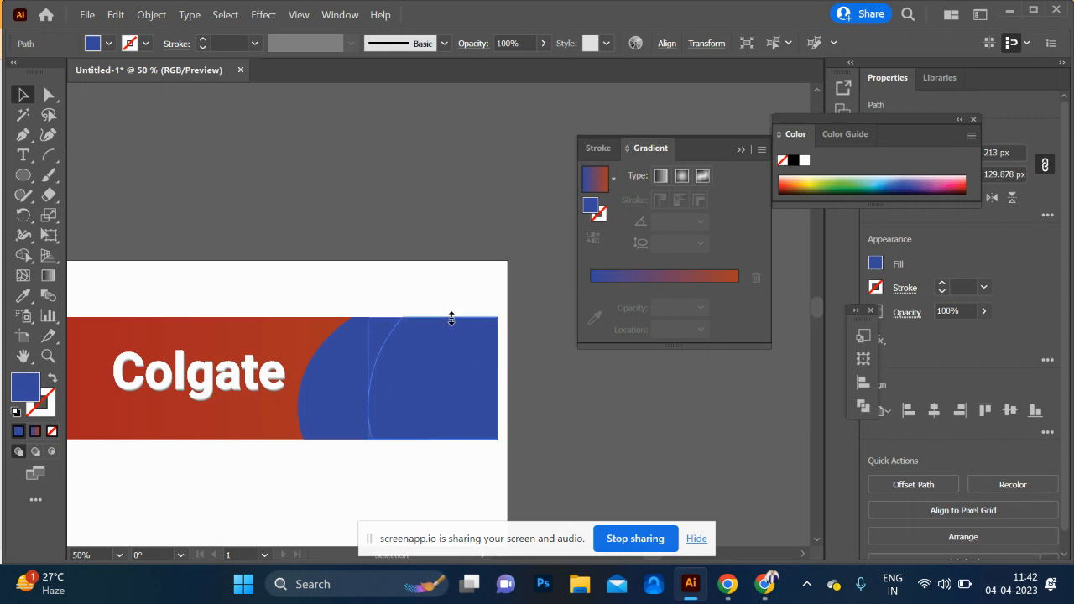
# Change the narrower blue copy's fill to a darker navy blue
pyautogui.doubleClick(23, 386)
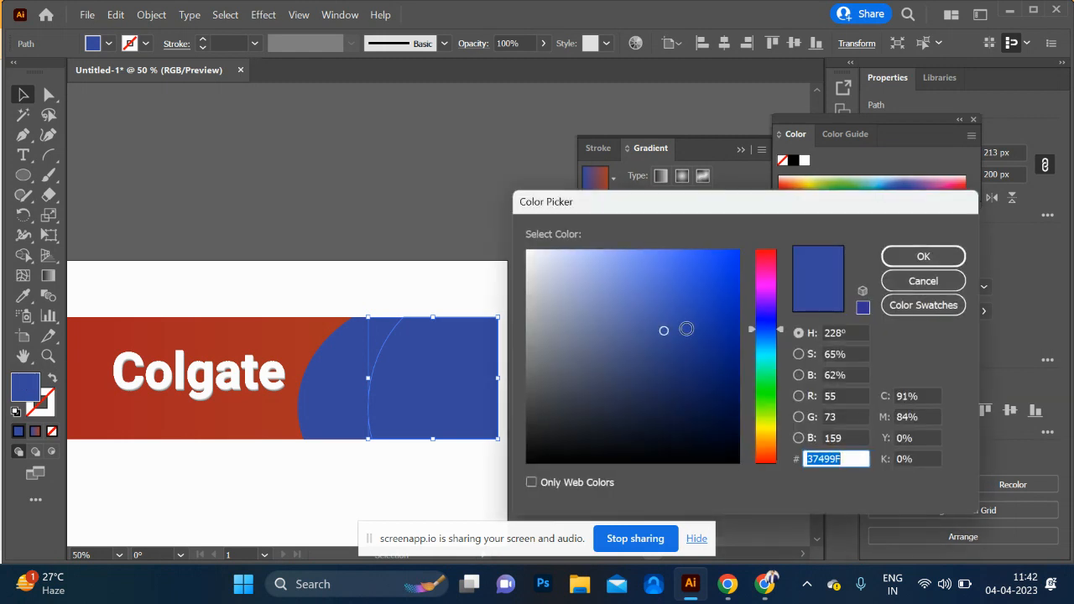
pyautogui.hotkey('ctrl', 'v')
pyautogui.click(907, 255)
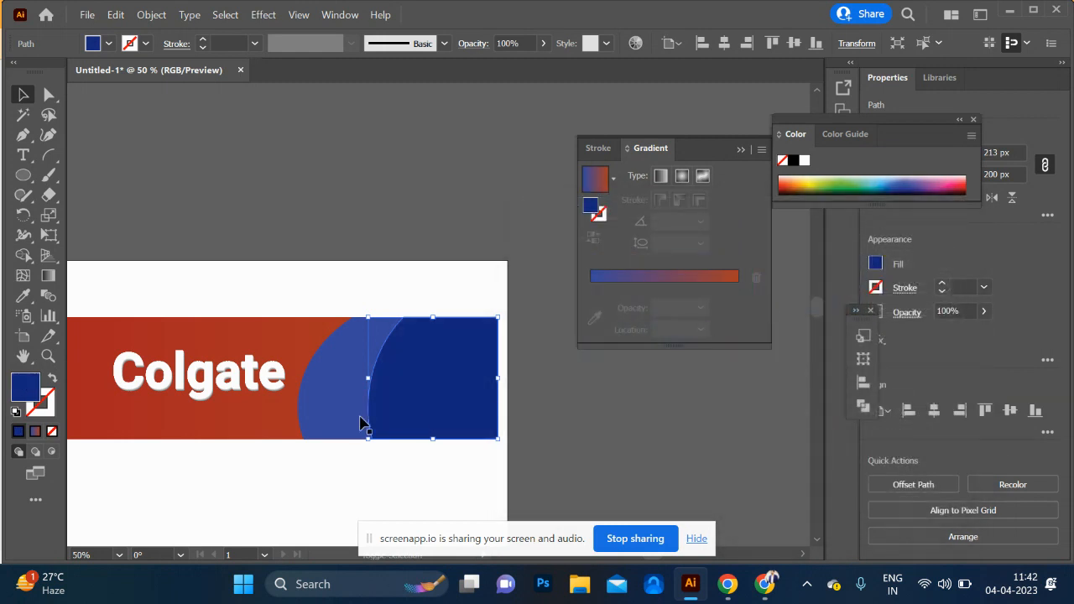
# Blend the navy shape with the wider blue section behind it and deselect the result
pyautogui.keyDown('shift'); pyautogui.click(336, 425); pyautogui.keyUp('shift')
pyautogui.hotkey('ctrl', 'alt', 'b')
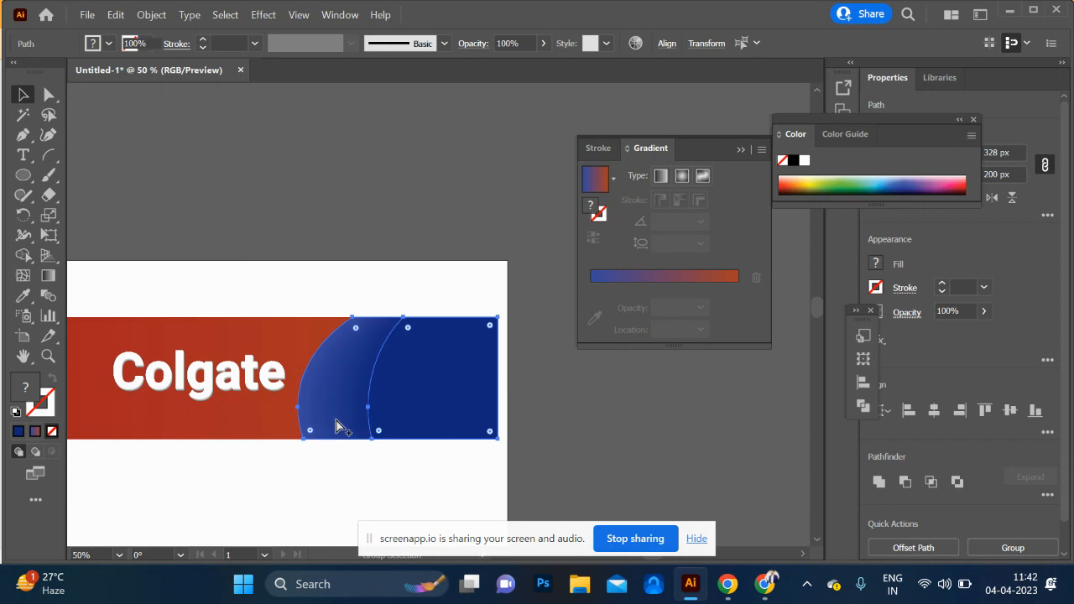
pyautogui.click(352, 274)
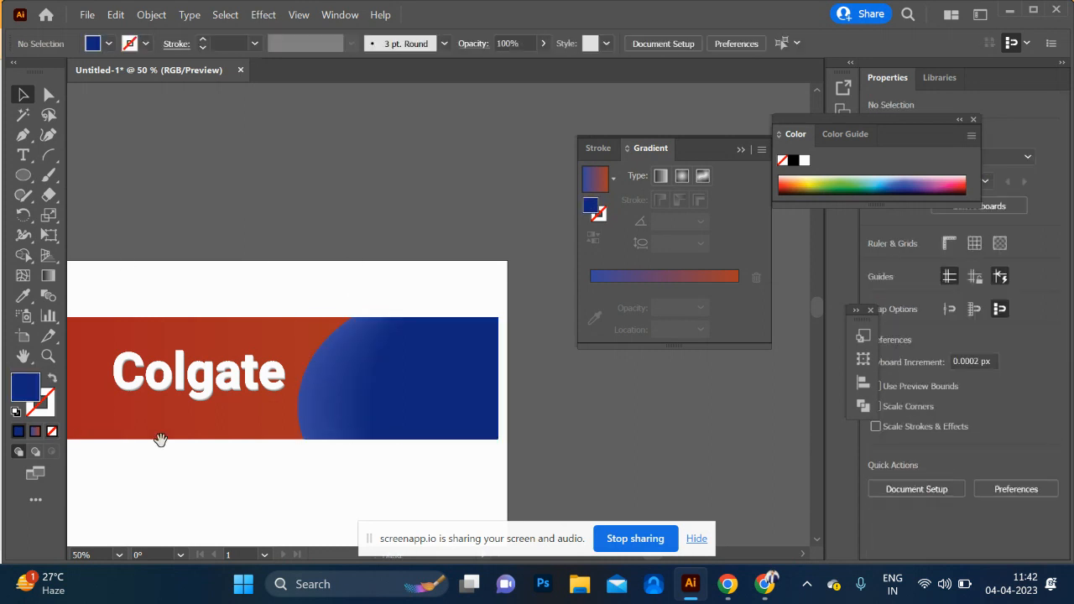
# Move the Colgate lettering about 115 px left and 5 px down on the red part of the banner
pyautogui.moveTo(160, 441); pyautogui.dragTo(329, 442)
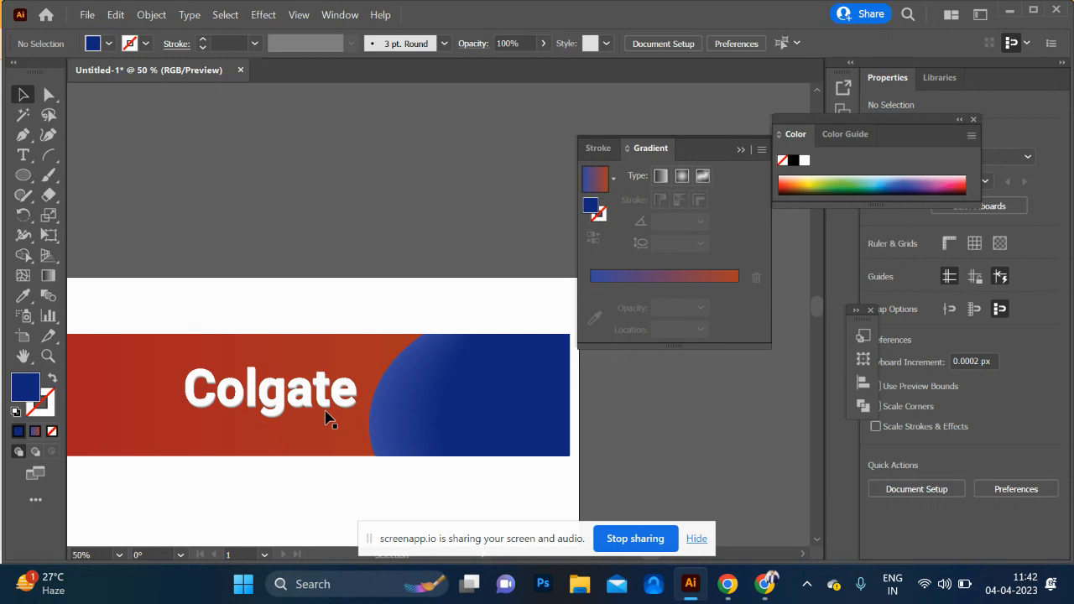
pyautogui.click(48, 298)
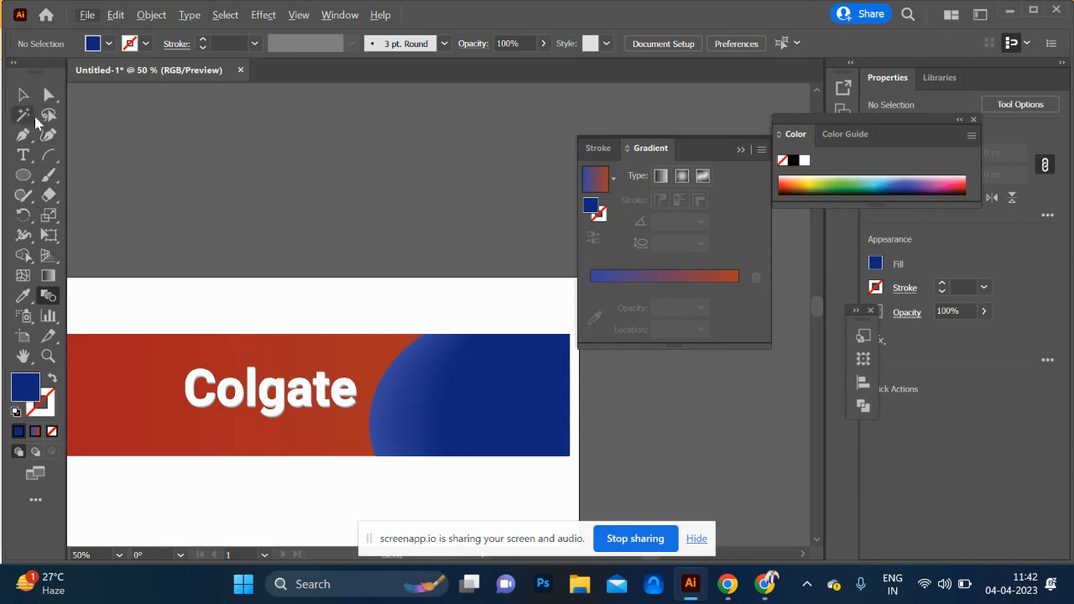
pyautogui.click(24, 95)
pyautogui.click(290, 405)
pyautogui.moveTo(290, 406); pyautogui.dragTo(220, 410)
# Delete the whole Colgate banner design from the artboard, along with the purple spiral flower beside it
pyautogui.scroll(-3, 235, 435)
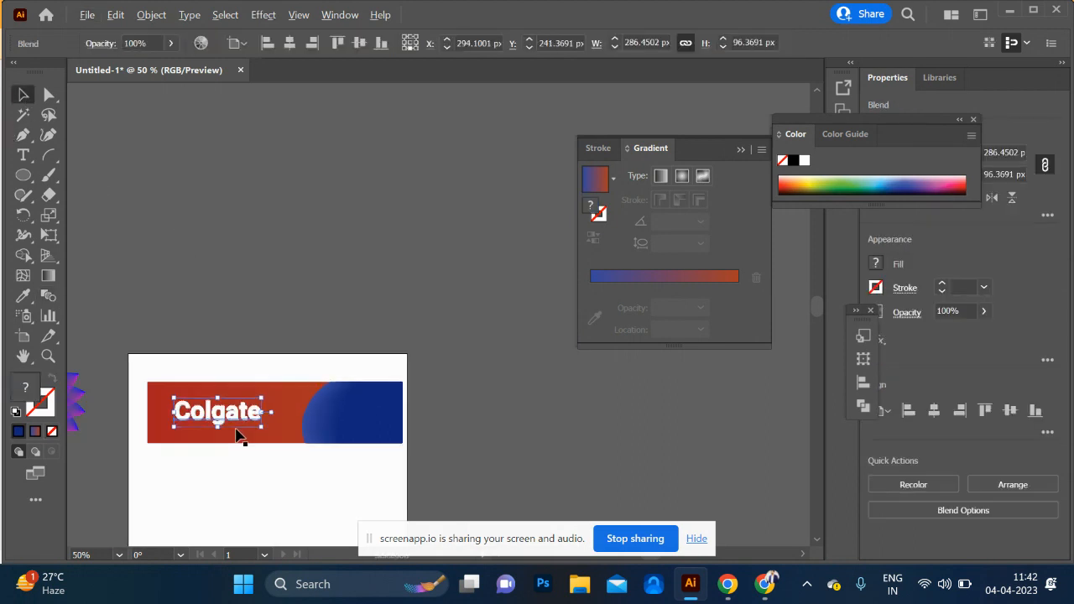
pyautogui.moveTo(172, 358); pyautogui.dragTo(419, 477)
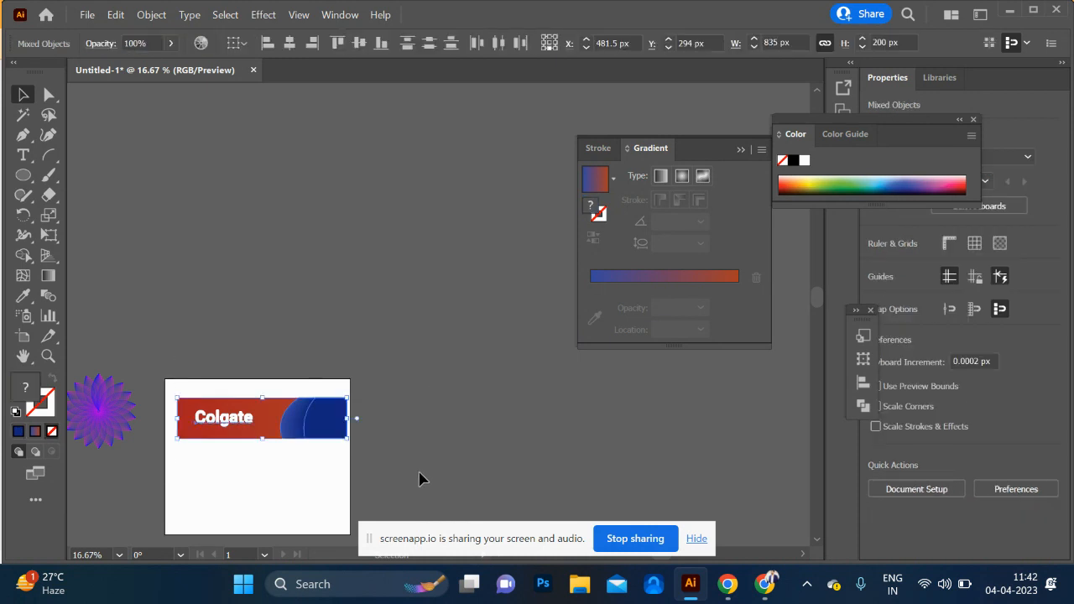
pyautogui.press('p')
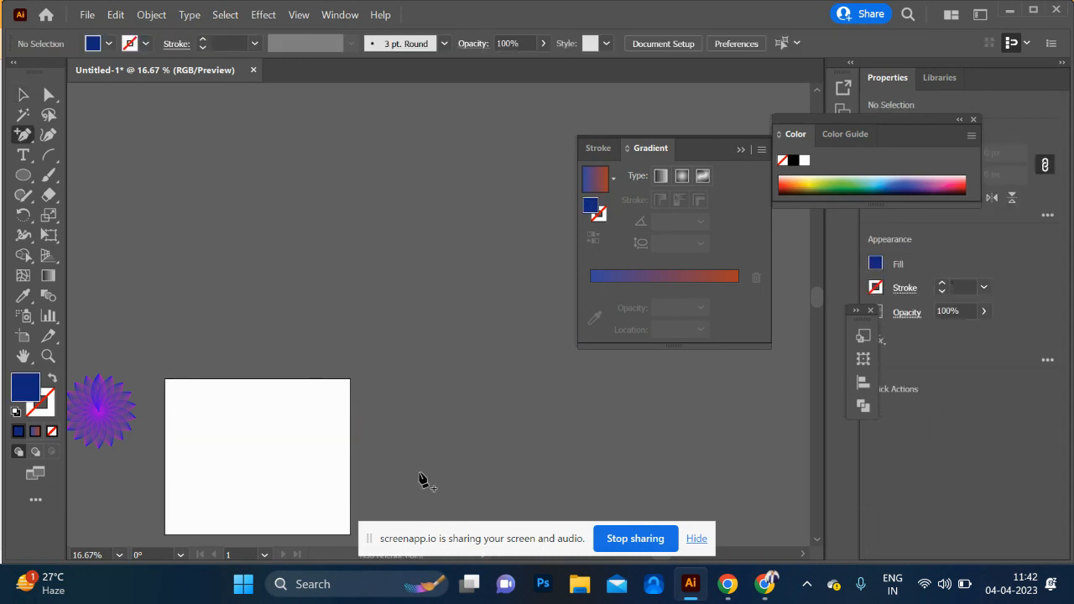
pyautogui.click(118, 417)
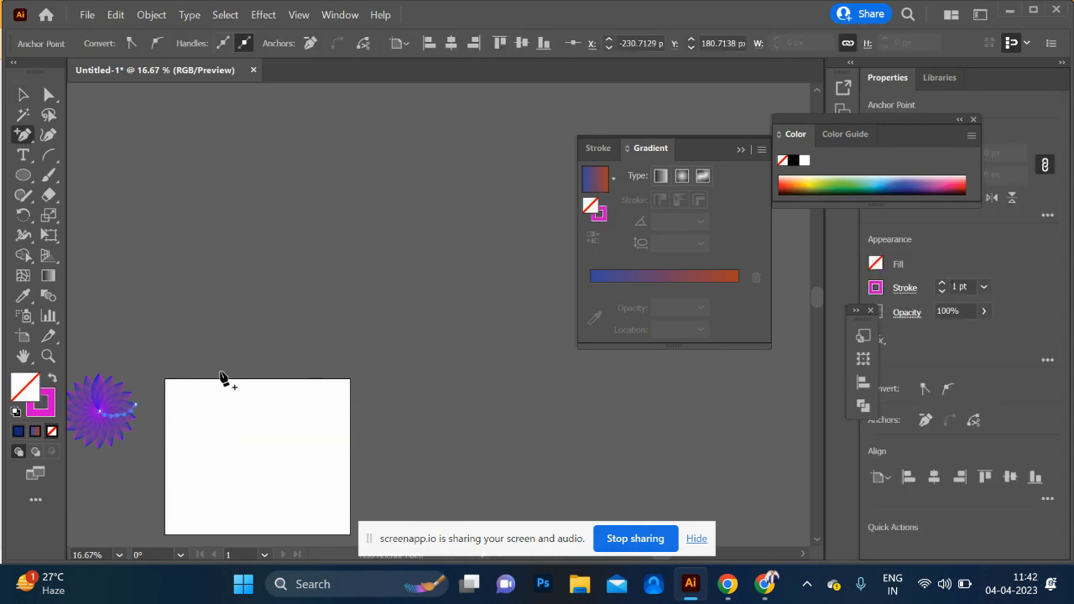
pyautogui.click(23, 94)
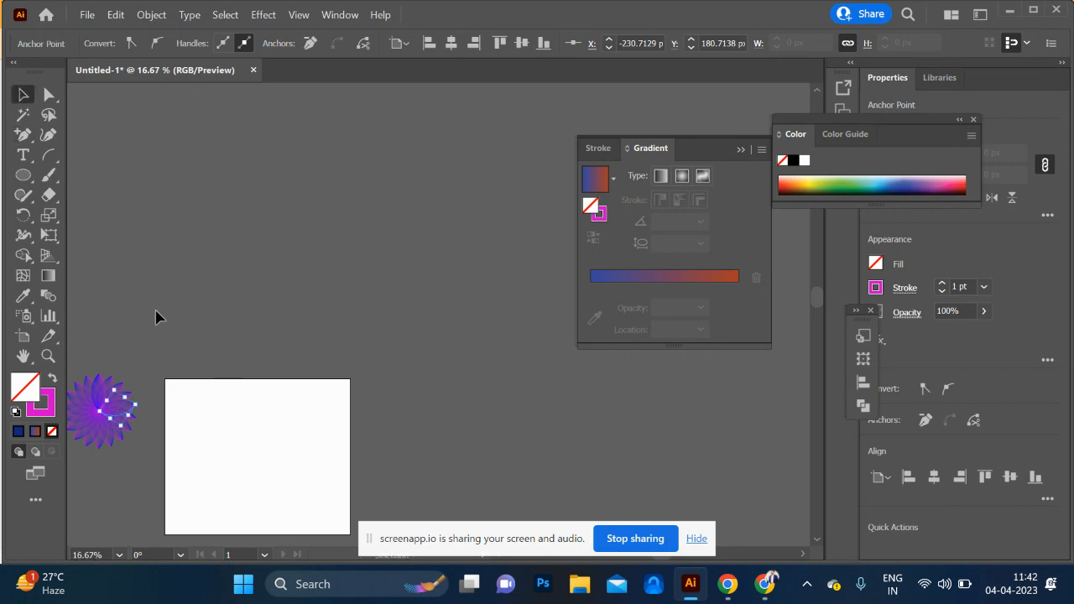
pyautogui.moveTo(197, 329); pyautogui.dragTo(196, 482)
pyautogui.press('Delete')
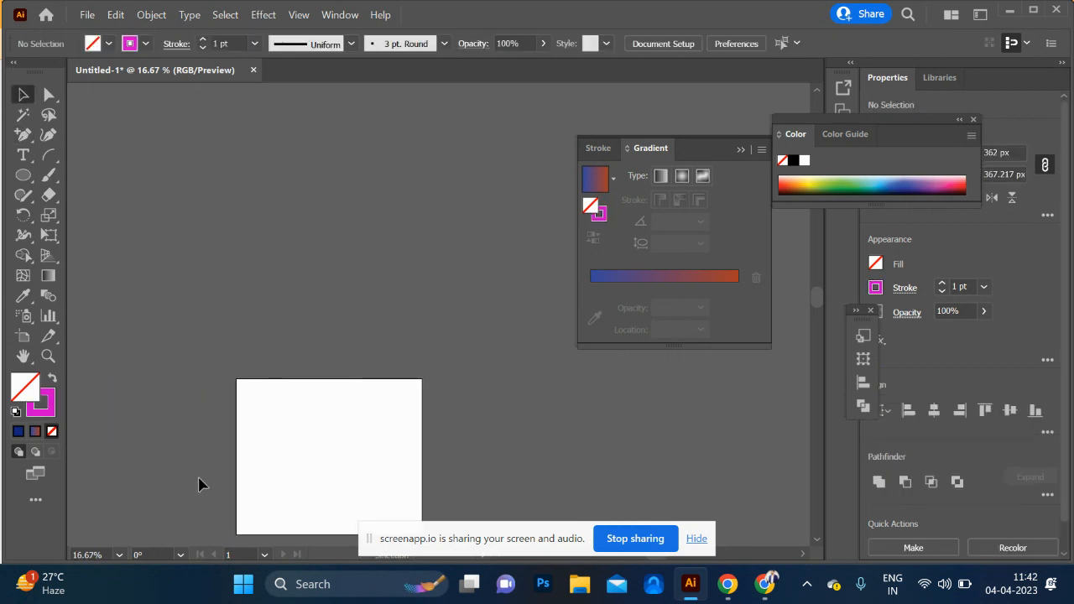
# Draw a circle about 66 px in diameter near the artboard's upper edge and give it a magenta fill with no stroke
pyautogui.hotkey('ctrl', '=')
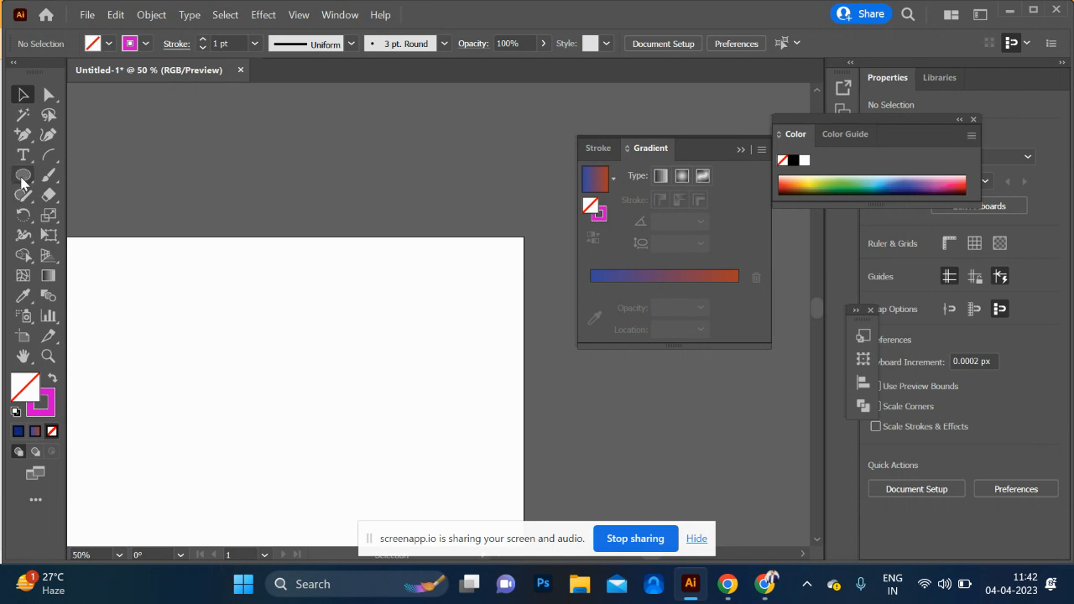
pyautogui.click(22, 178)
pyautogui.moveTo(265, 280); pyautogui.dragTo(286, 300)
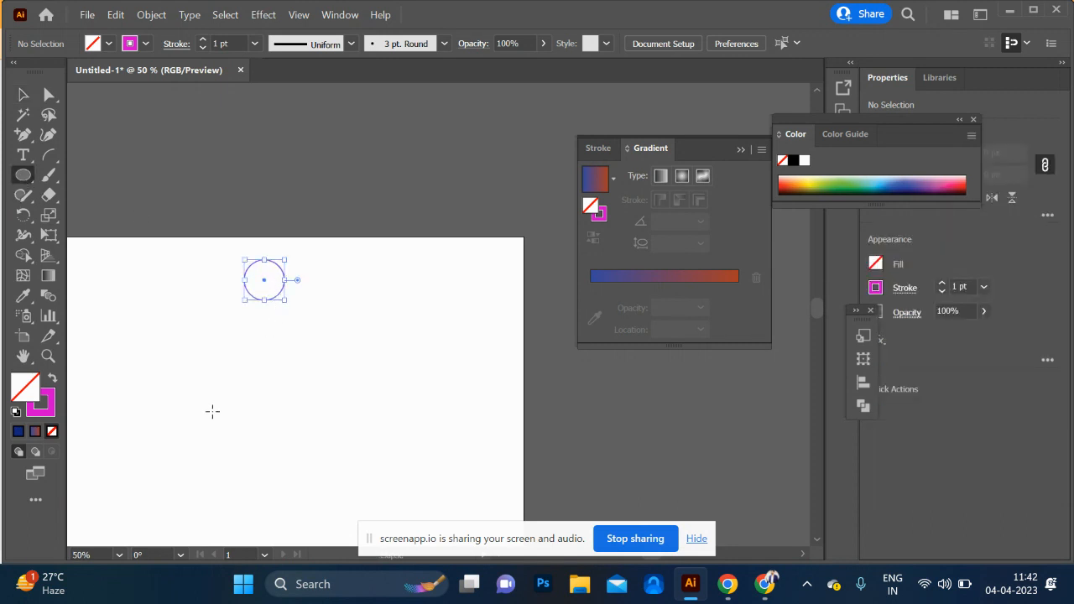
pyautogui.click(50, 413)
pyautogui.click(51, 381)
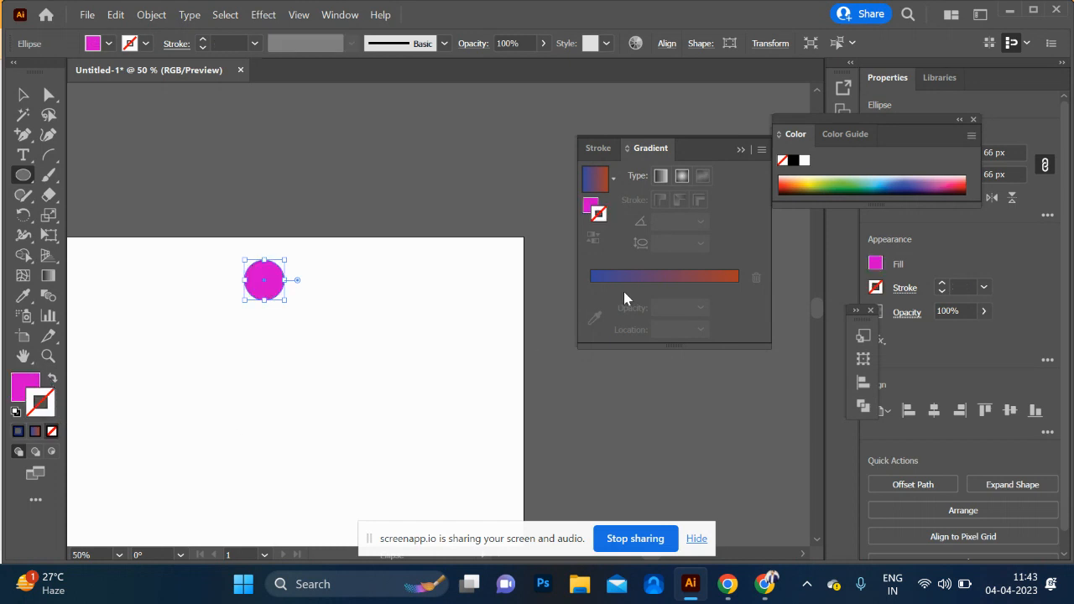
pyautogui.click(16, 392)
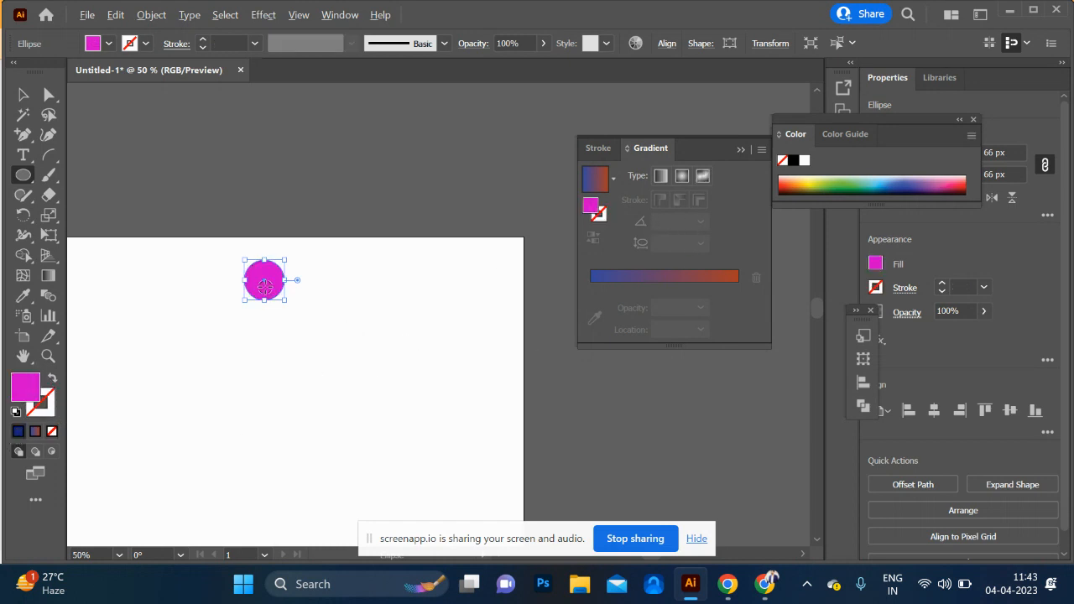
# Duplicate the magenta circle straight below the original, about 266 px lower, and fill the copy with green
pyautogui.moveTo(265, 286); pyautogui.dragTo(261, 442)
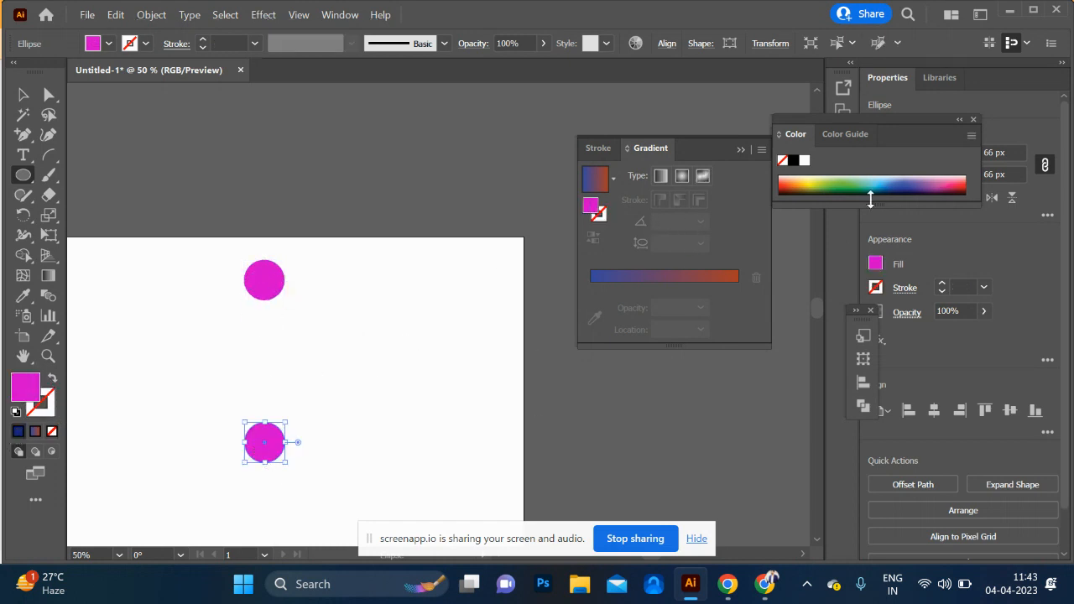
pyautogui.click(816, 177)
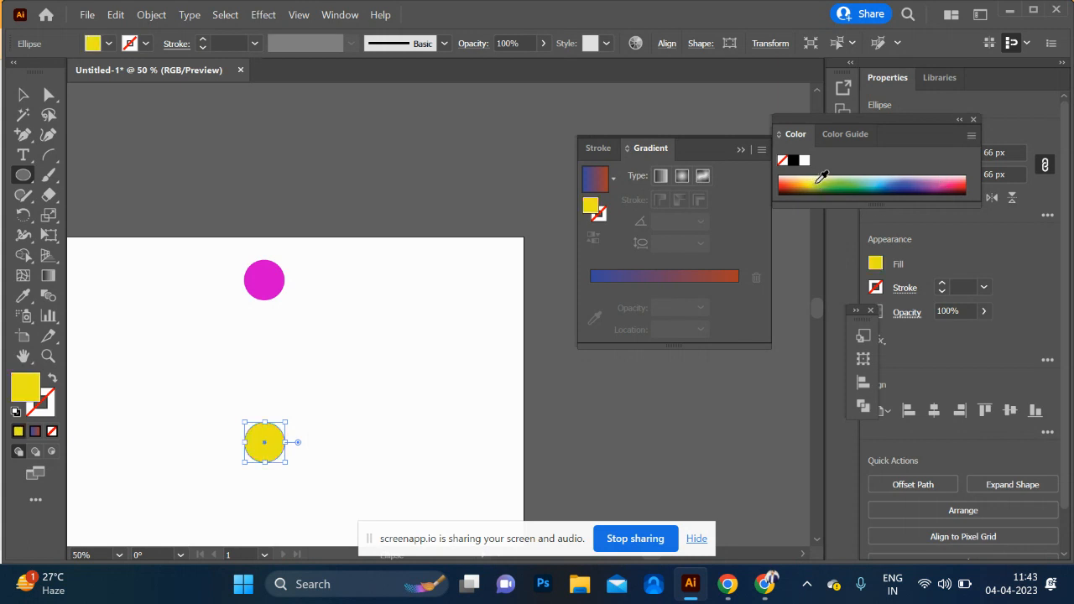
pyautogui.click(831, 177)
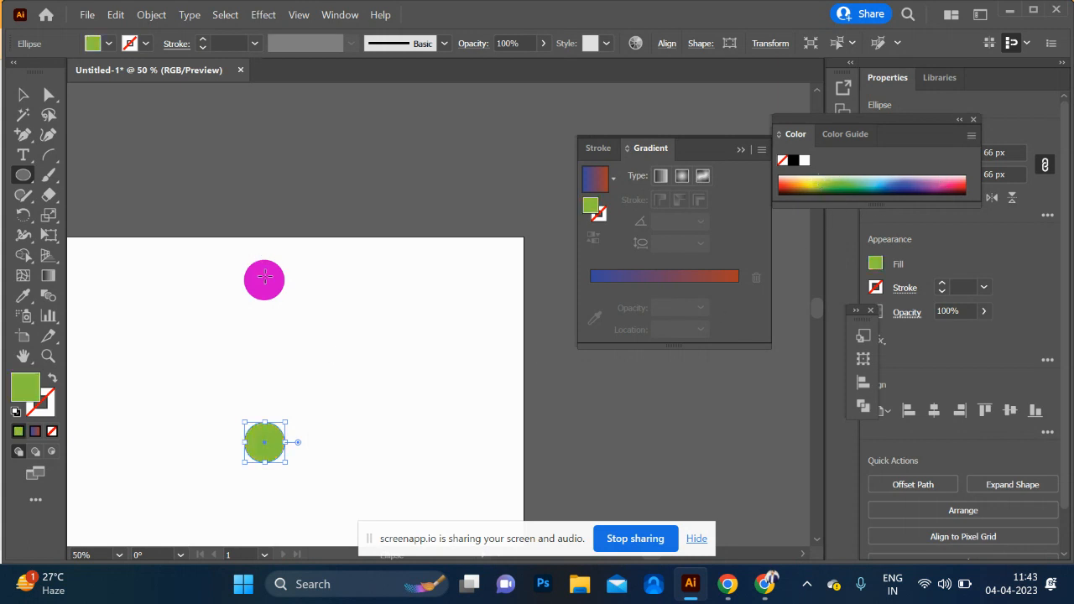
# Select the magenta and green circles together and blend them
pyautogui.press('c')
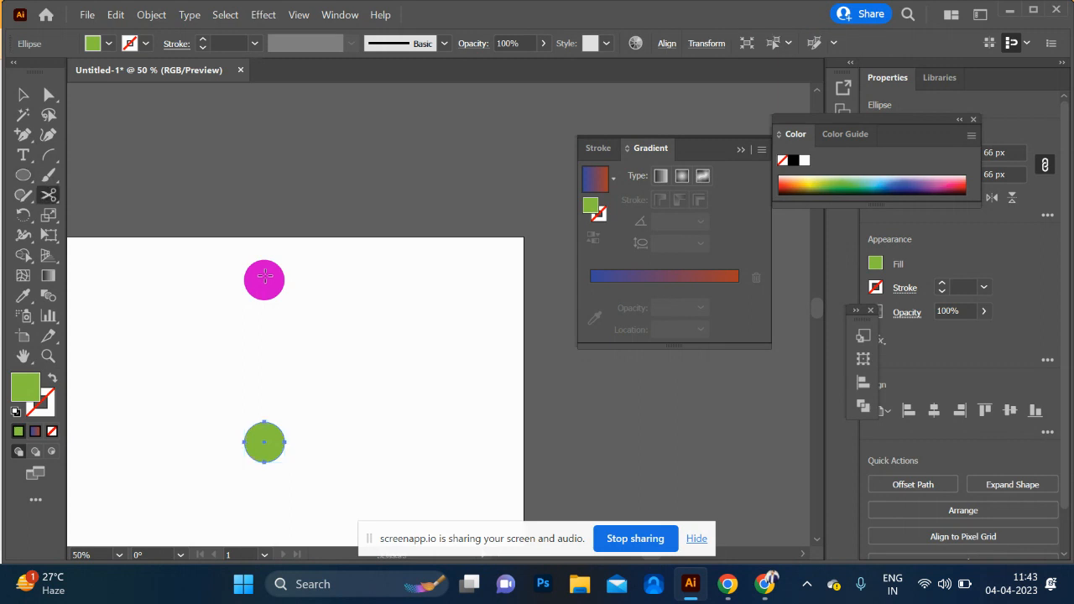
pyautogui.press('v')
pyautogui.click(271, 277)
pyautogui.keyDown('shift'); pyautogui.click(268, 445); pyautogui.keyUp('shift')
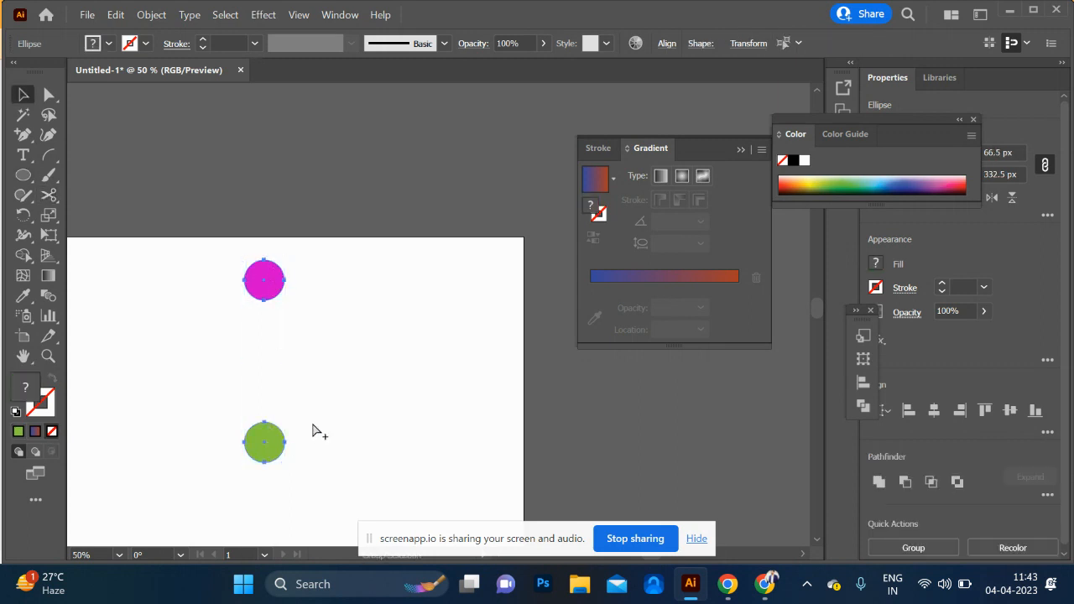
pyautogui.hotkey('ctrl', 'alt', 'b')
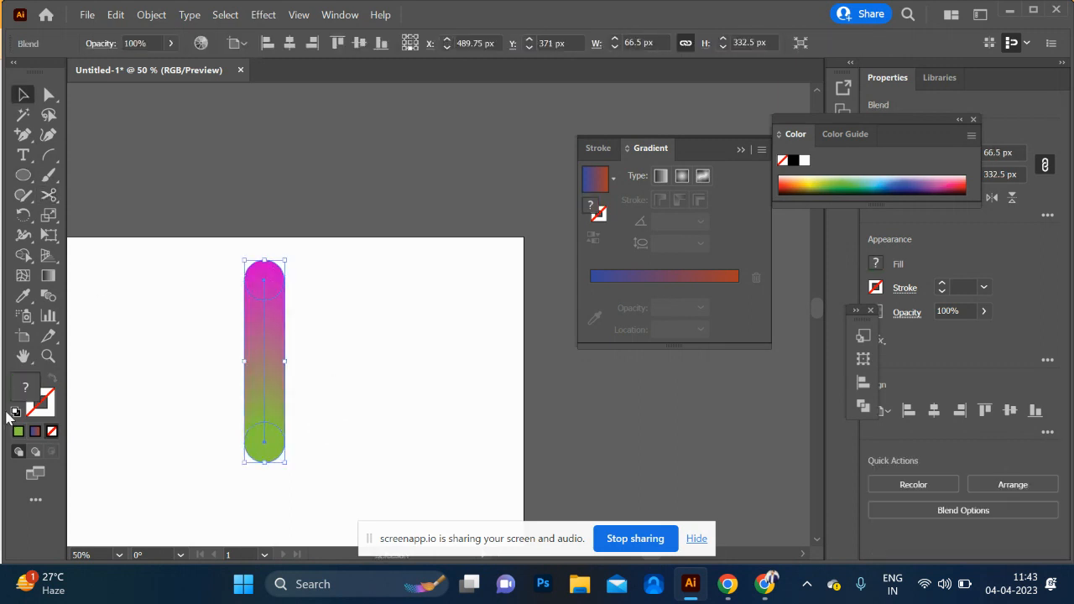
# Set the circle blend's spacing to Specified Steps with 2 steps
pyautogui.doubleClick(49, 295)
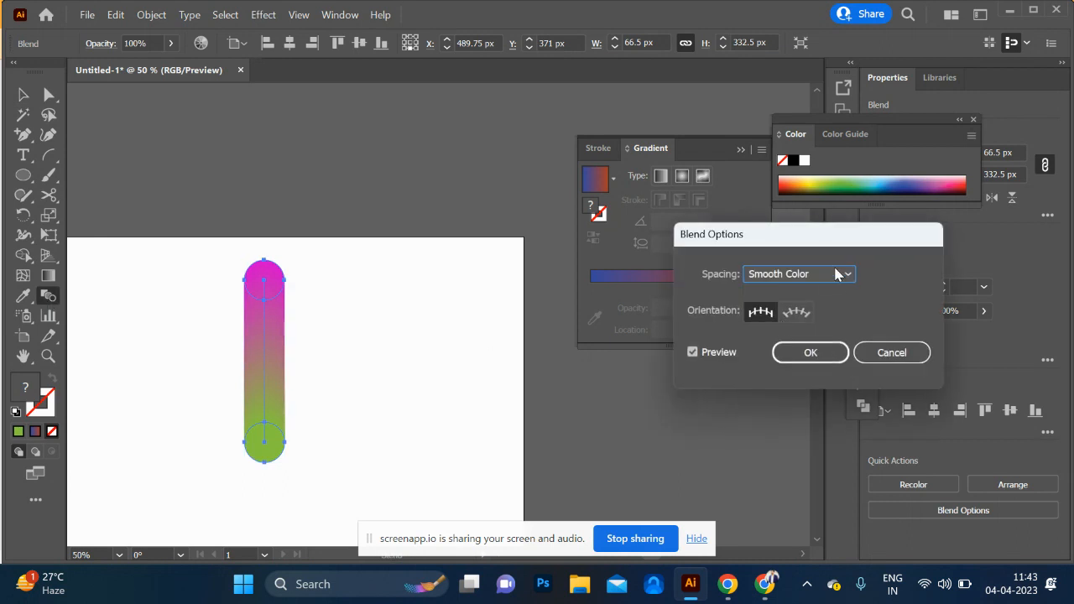
pyautogui.click(837, 274)
pyautogui.click(815, 313)
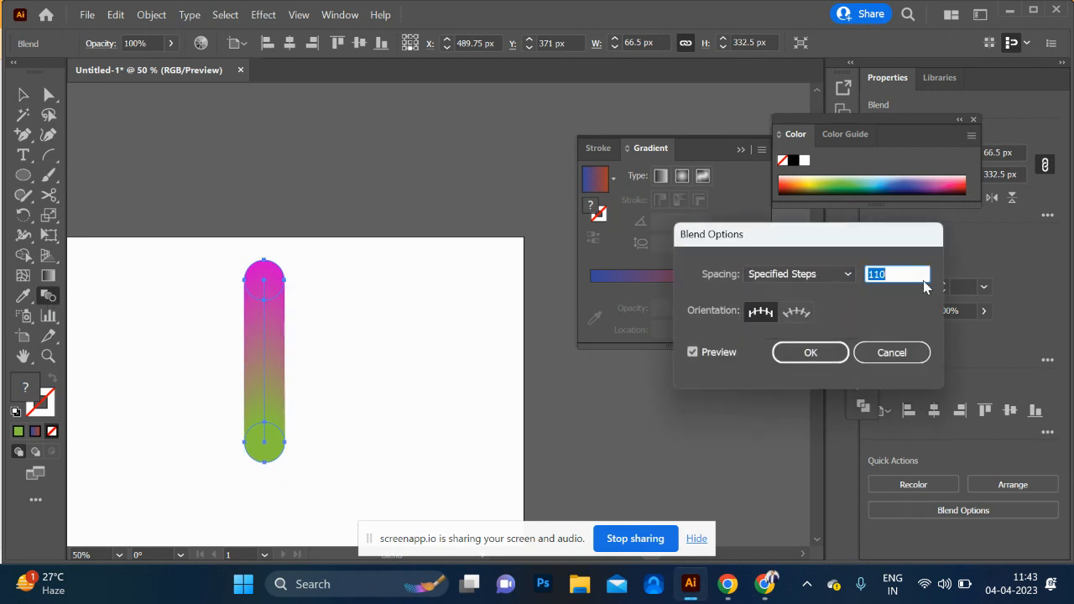
pyautogui.write('1')
pyautogui.hotkey('shift', 'Up')
pyautogui.press('Down')
pyautogui.press('Down')
pyautogui.press('Down')
pyautogui.press('Down')
pyautogui.press('Down')
pyautogui.press('Down')
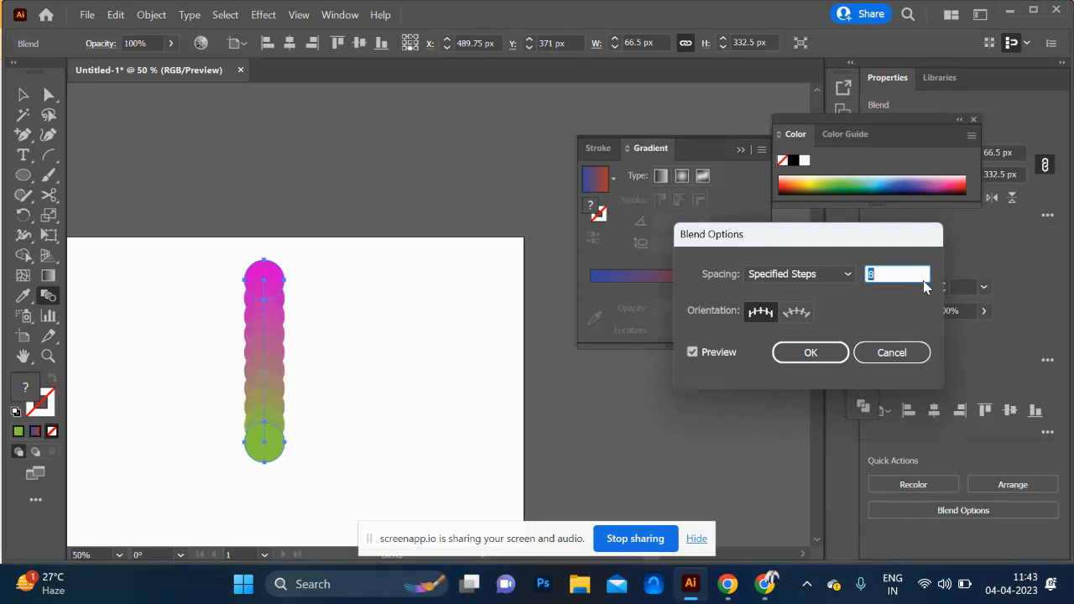
pyautogui.press('Down')
pyautogui.press('Down')
pyautogui.press('Down')
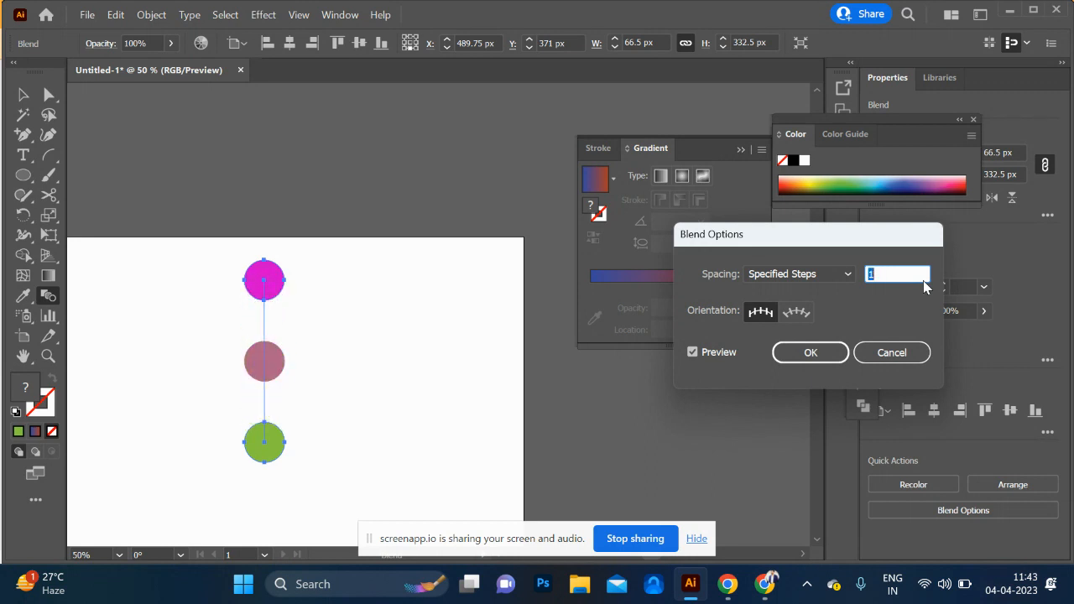
pyautogui.press('Up')
pyautogui.click(798, 360)
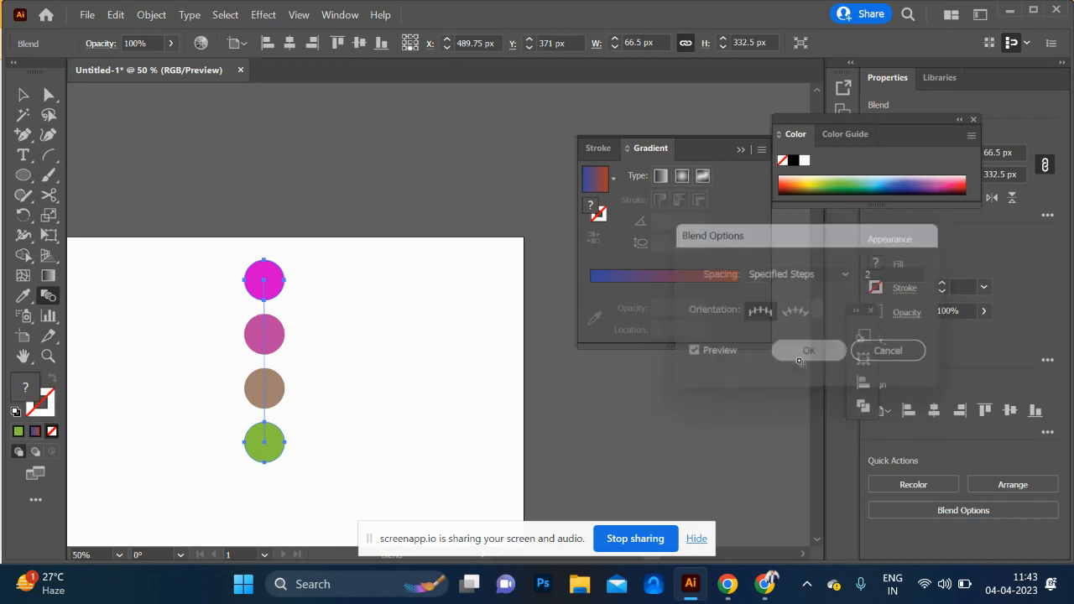
# Move the column of blended circles off the artboard to its left side and deselect it
pyautogui.click(23, 99)
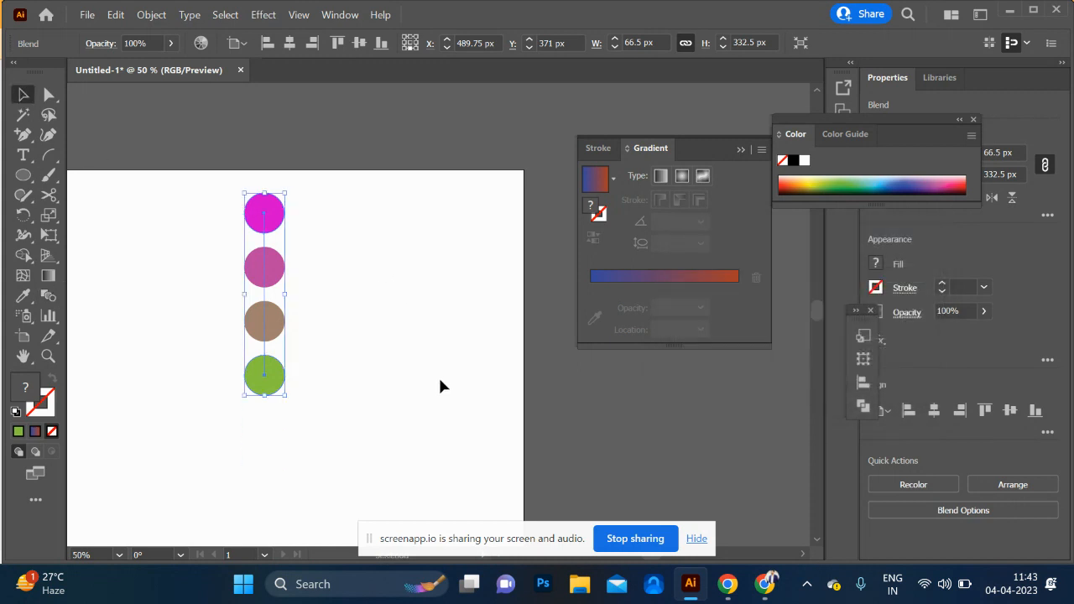
pyautogui.hotkey('ctrl', '-')
pyautogui.click(434, 406)
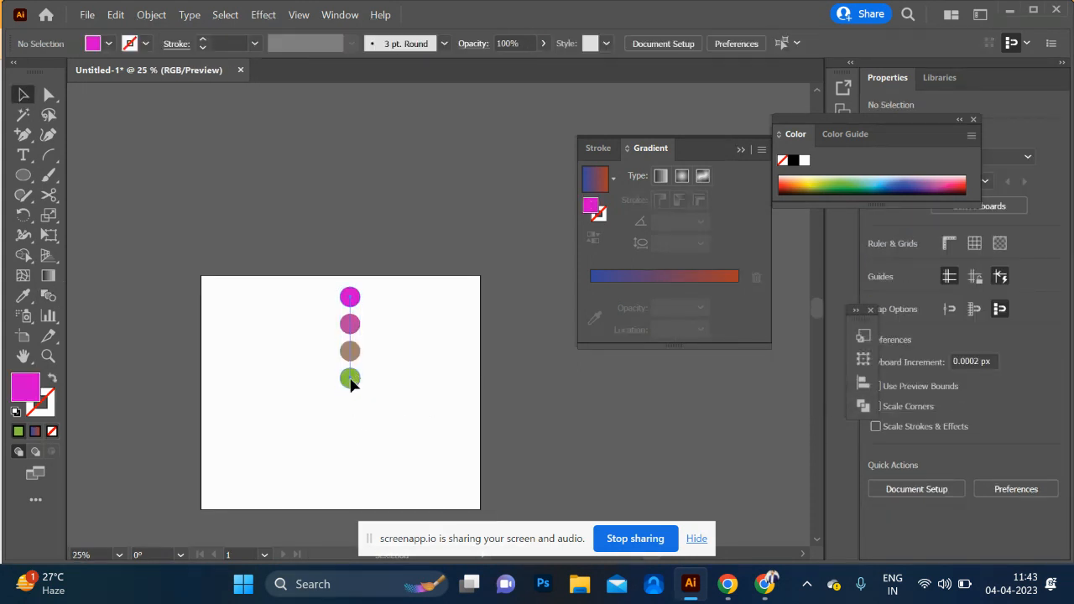
pyautogui.moveTo(351, 383); pyautogui.dragTo(136, 427)
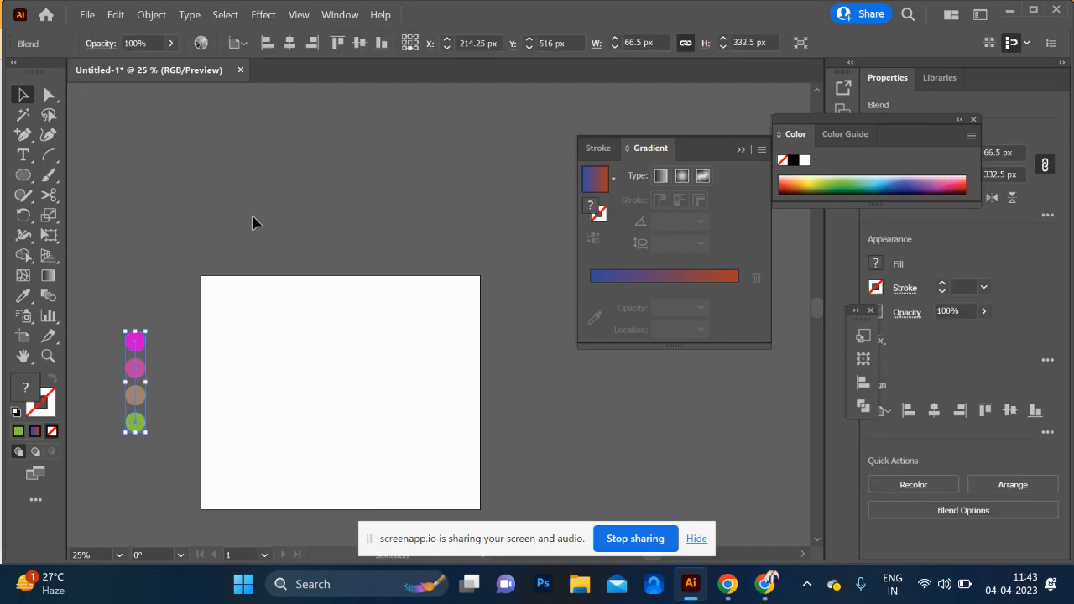
pyautogui.click(264, 327)
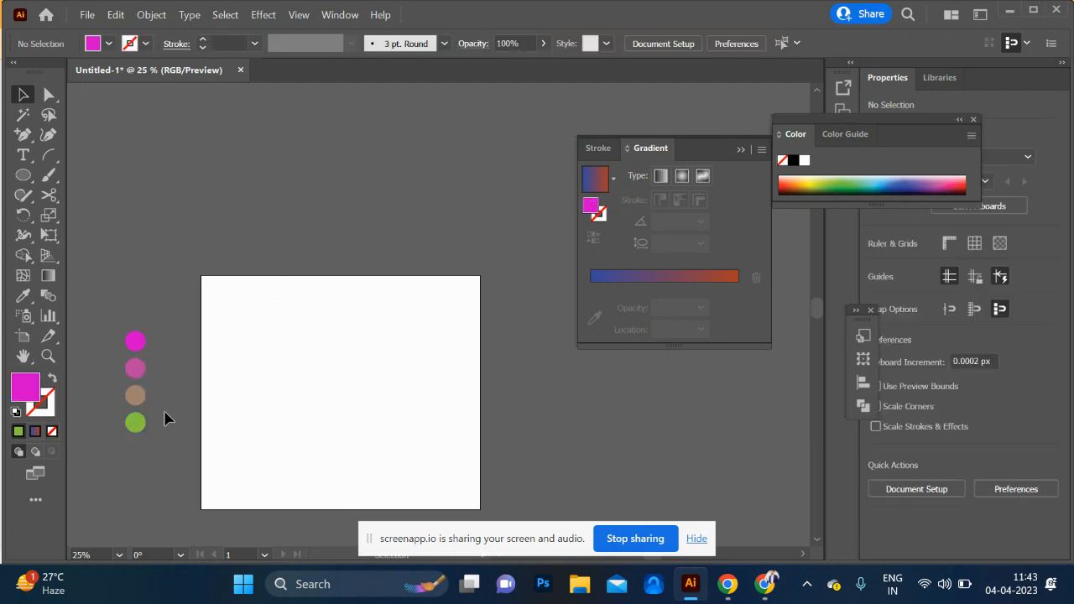
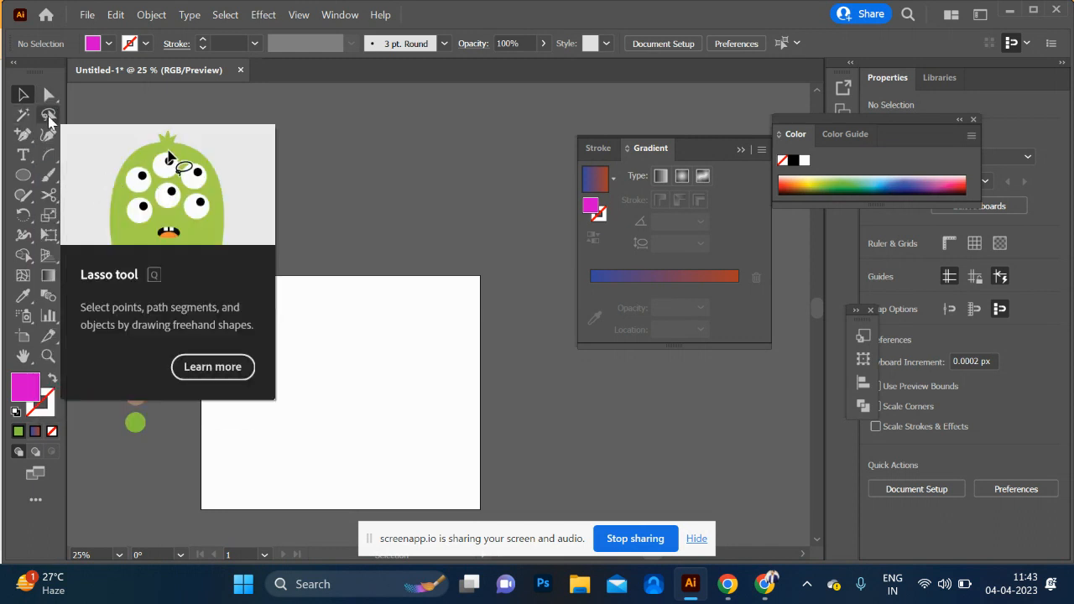
pyautogui.click(23, 134)
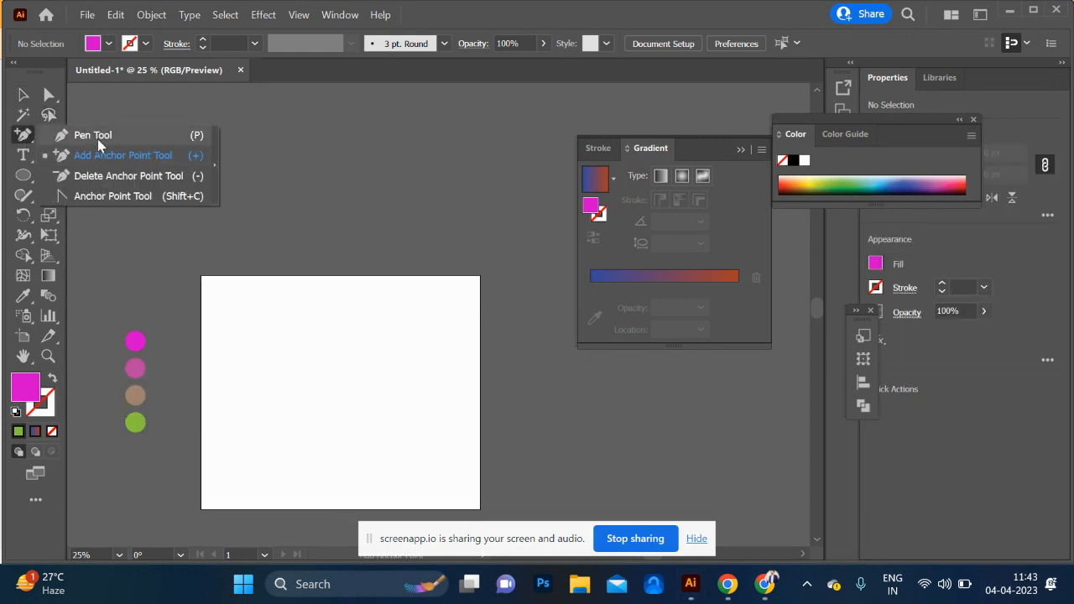
pyautogui.click(109, 195)
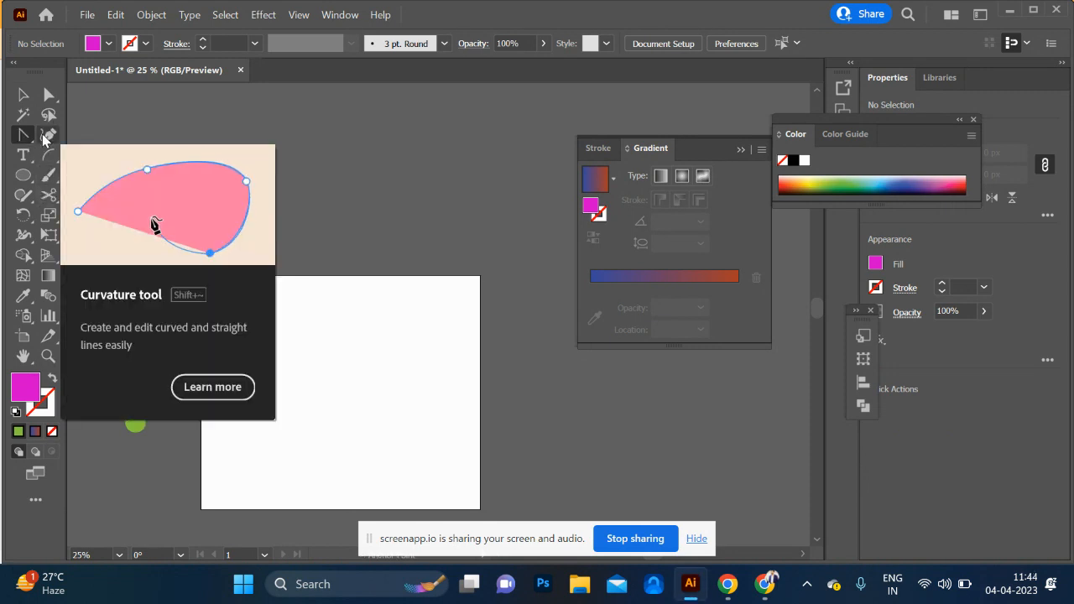
pyautogui.click(27, 162)
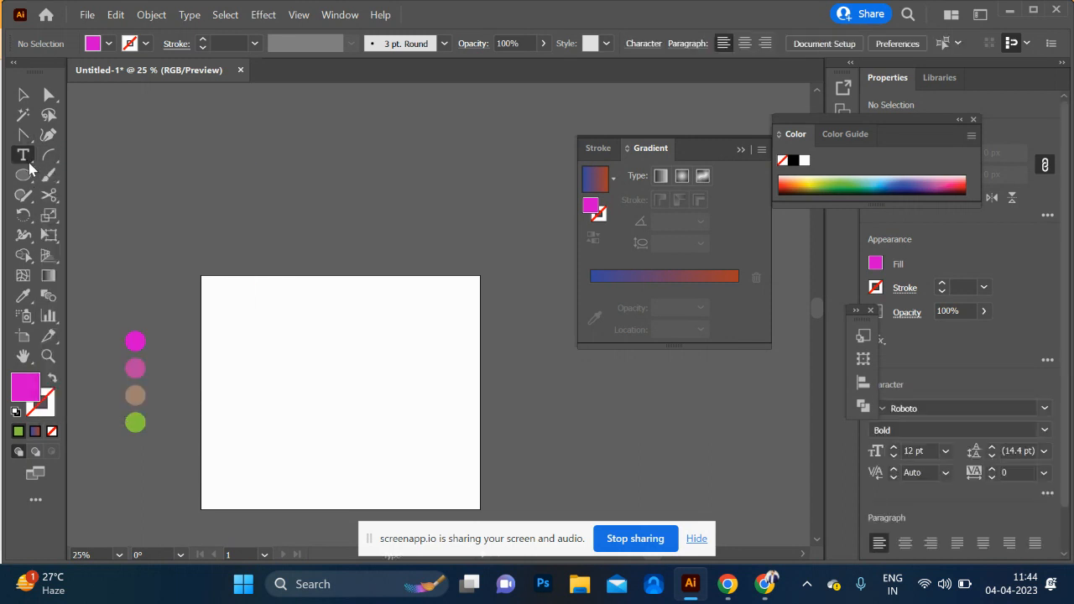
pyautogui.click(24, 155)
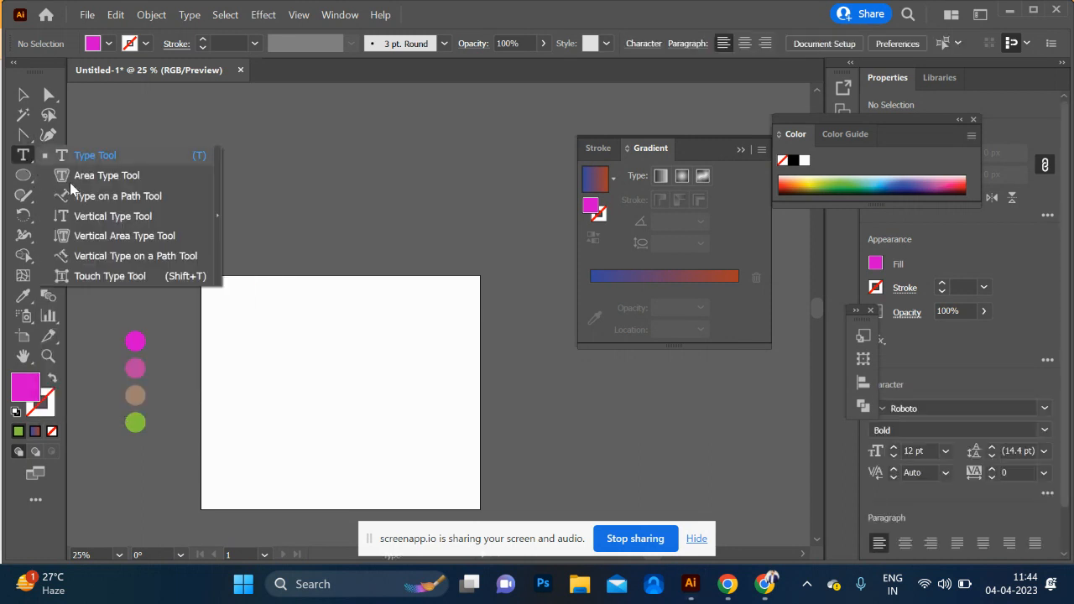
pyautogui.click(17, 164)
pyautogui.click(54, 162)
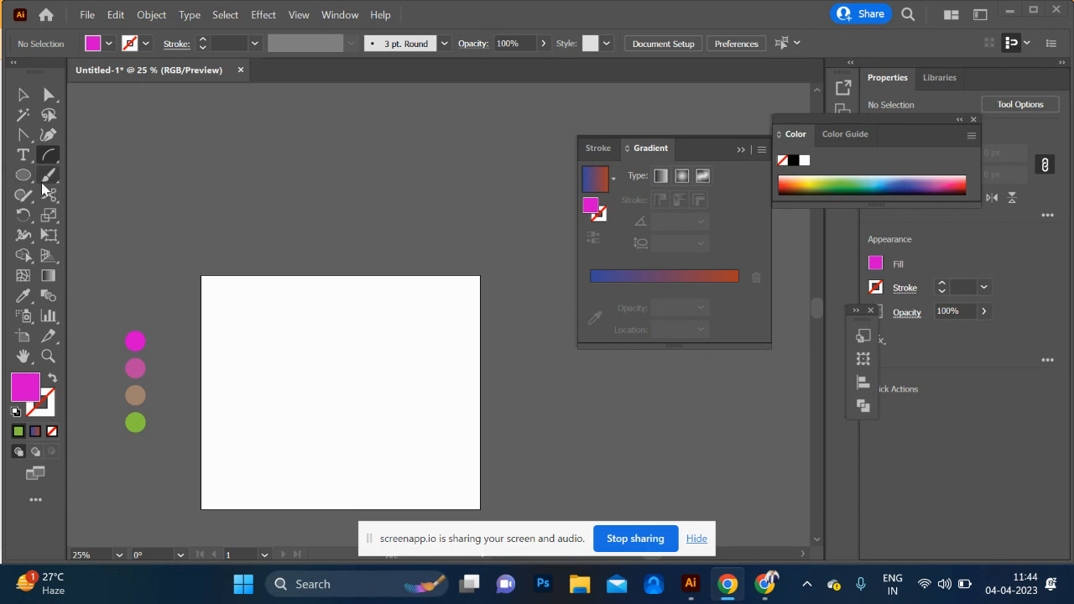
pyautogui.click(26, 181)
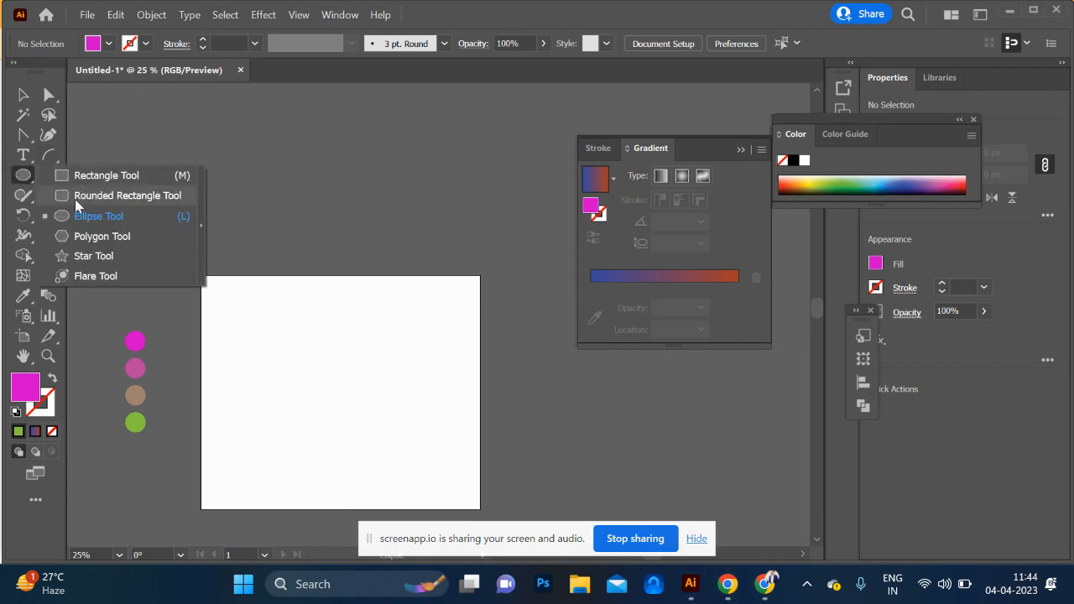
# Try the Paintbrush with a few freehand curved magenta strokes across the artboard, and undo them all
pyautogui.click(48, 175)
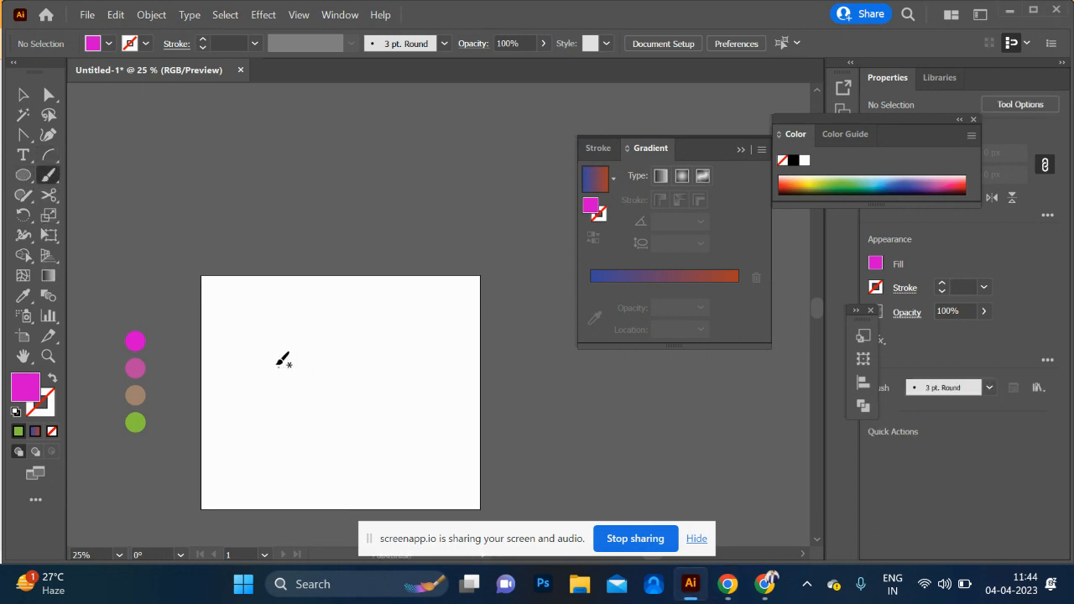
pyautogui.moveTo(279, 371); pyautogui.dragTo(312, 320)
pyautogui.moveTo(317, 460)
pyautogui.mouseDown()
pyautogui.moveTo(352, 376)
pyautogui.moveTo(508, 360)
pyautogui.moveTo(520, 395)
pyautogui.mouseUp()
pyautogui.moveTo(301, 434)
pyautogui.mouseDown()
pyautogui.moveTo(523, 427)
pyautogui.moveTo(527, 378)
pyautogui.mouseUp()
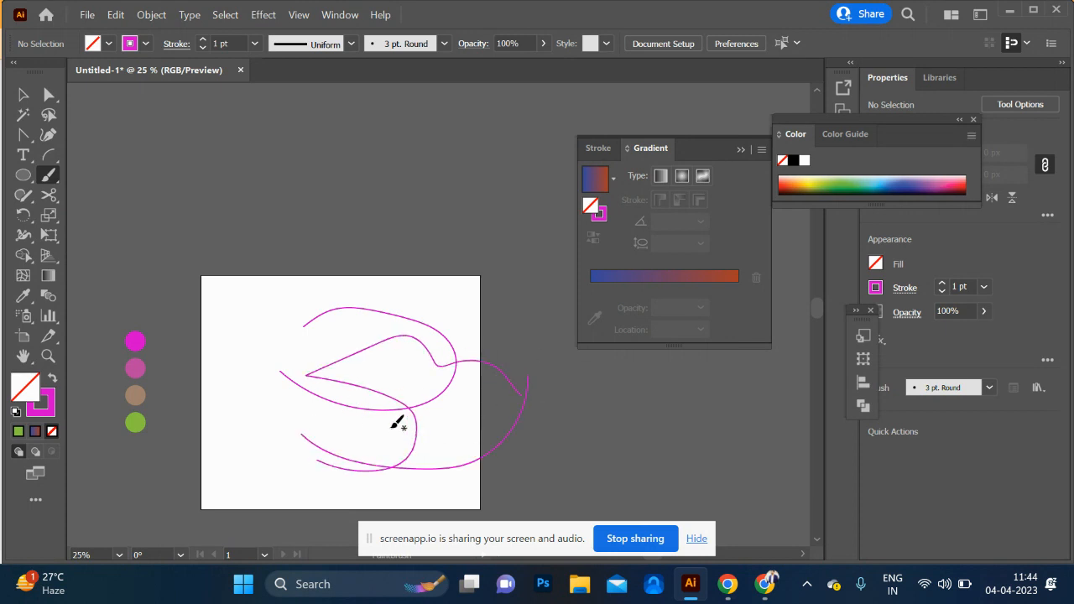
pyautogui.hotkey('ctrl', 'z')
pyautogui.hotkey('ctrl', 'z')
pyautogui.hotkey('ctrl', 'z')
pyautogui.hotkey('ctrl', 'z')
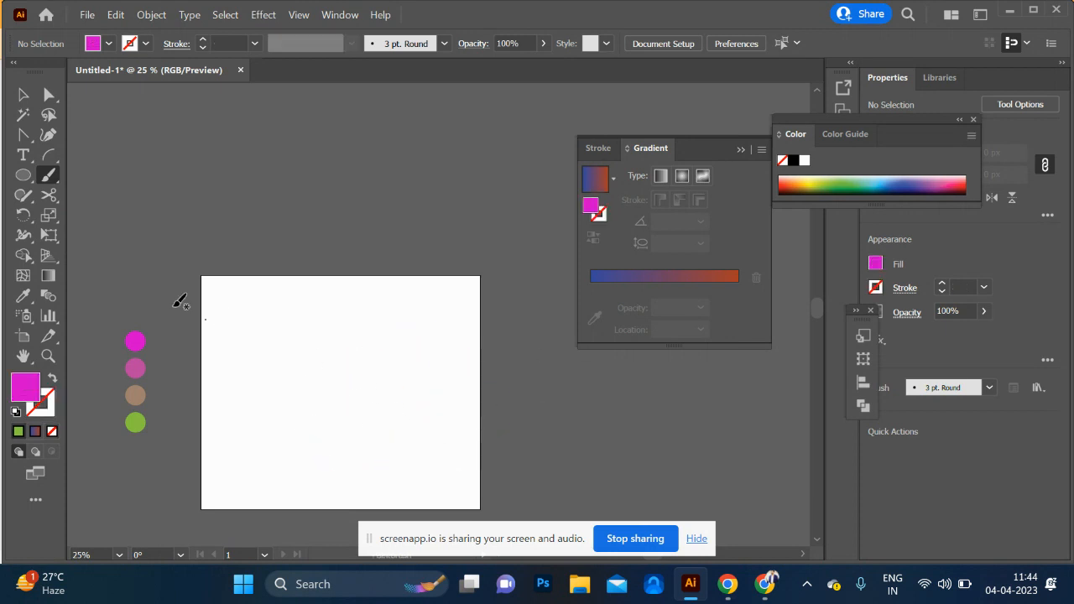
# Draw a freehand circle and, beside it across the artboard's edge, a square with the Shaper tool
pyautogui.moveTo(22, 195); pyautogui.dragTo(79, 196)
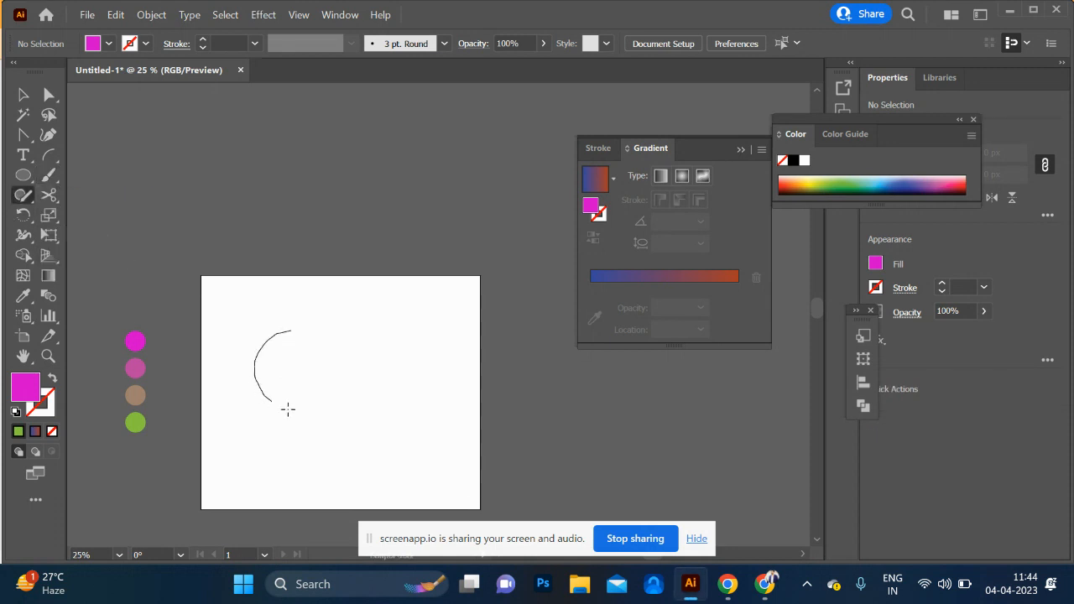
pyautogui.moveTo(288, 410)
pyautogui.mouseDown()
pyautogui.moveTo(350, 348)
pyautogui.moveTo(294, 331)
pyautogui.mouseUp()
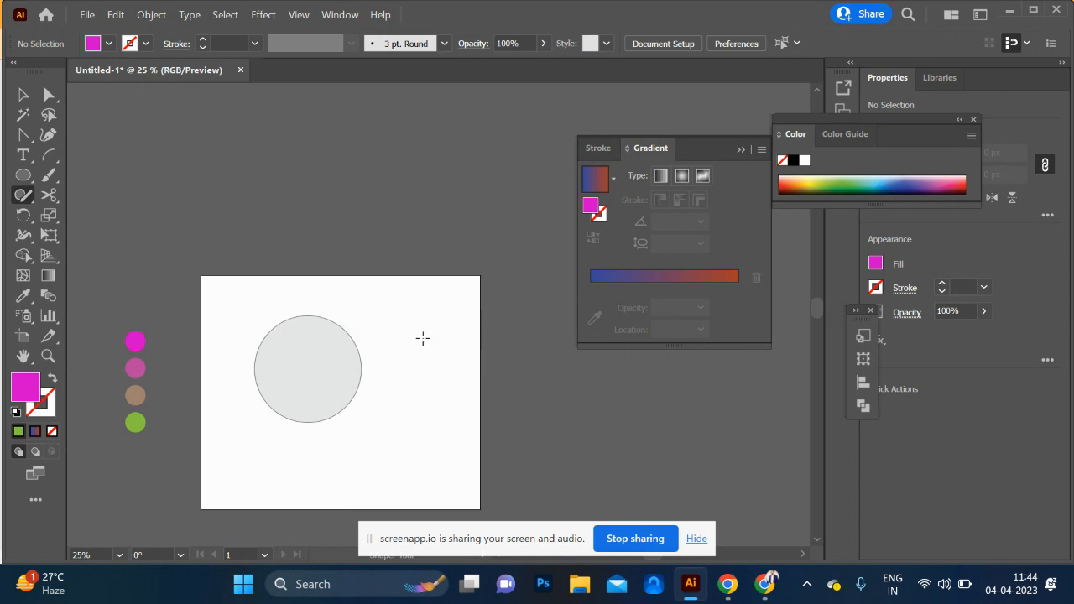
pyautogui.moveTo(420, 434)
pyautogui.mouseDown()
pyautogui.moveTo(505, 418)
pyautogui.moveTo(493, 331)
pyautogui.moveTo(409, 334)
pyautogui.mouseUp()
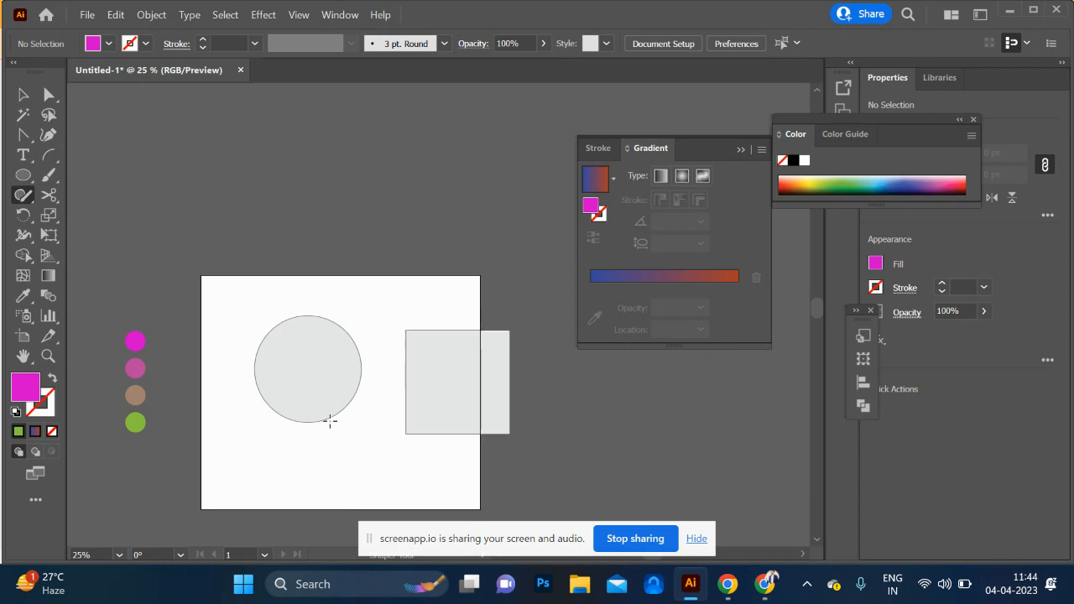
# Draw a long wavy path with the Pencil tool around the artboard's upper edge and smooth its dip above the square with the Smooth tool
pyautogui.click(24, 195)
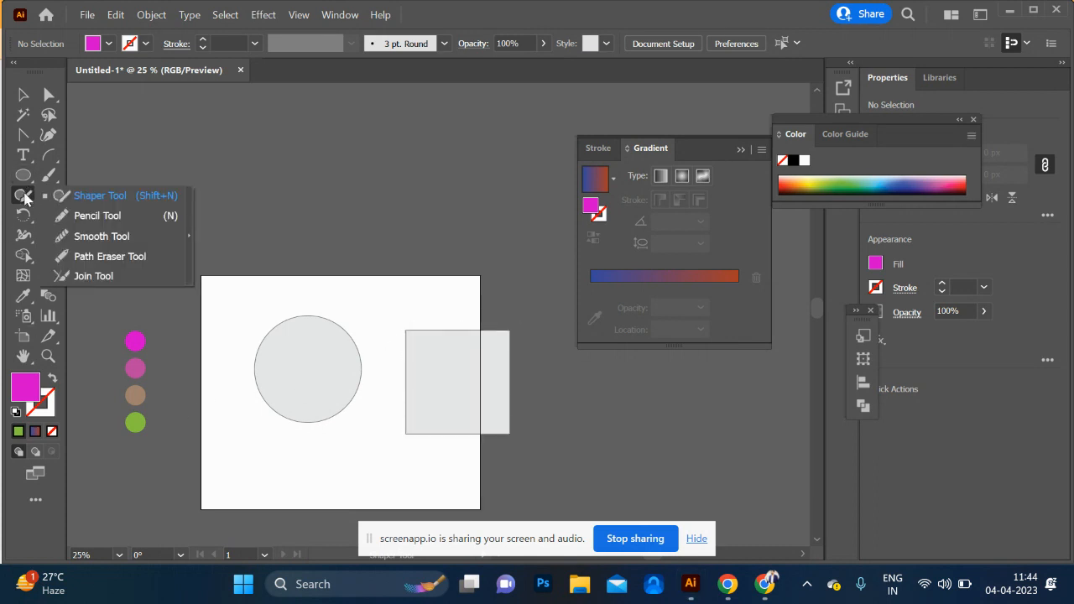
pyautogui.click(97, 216)
pyautogui.moveTo(212, 323)
pyautogui.mouseDown()
pyautogui.moveTo(394, 303)
pyautogui.moveTo(521, 258)
pyautogui.moveTo(239, 189)
pyautogui.moveTo(179, 289)
pyautogui.mouseUp()
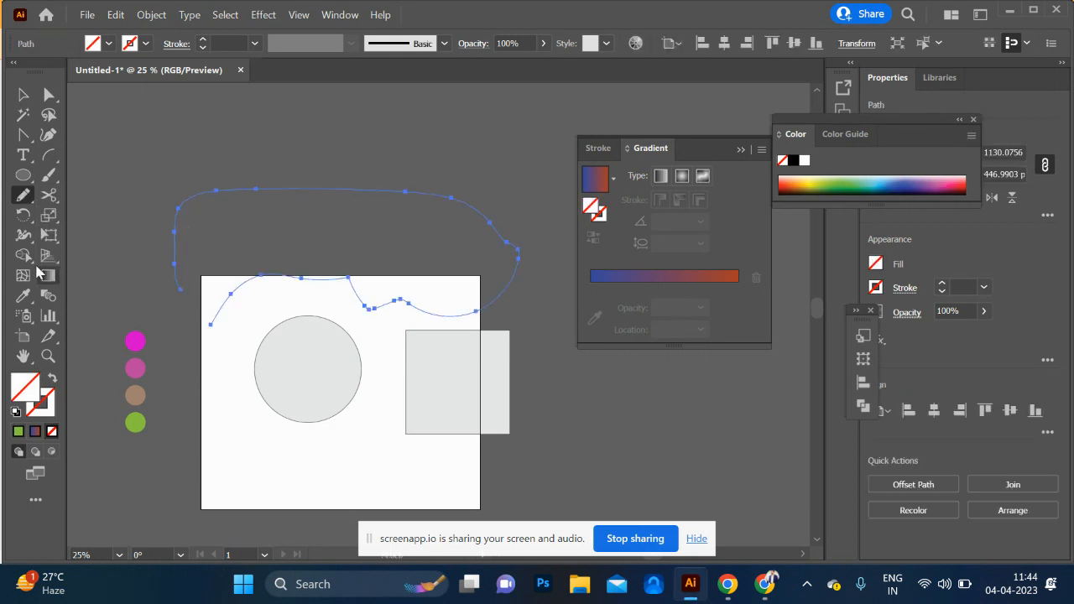
pyautogui.click(22, 196)
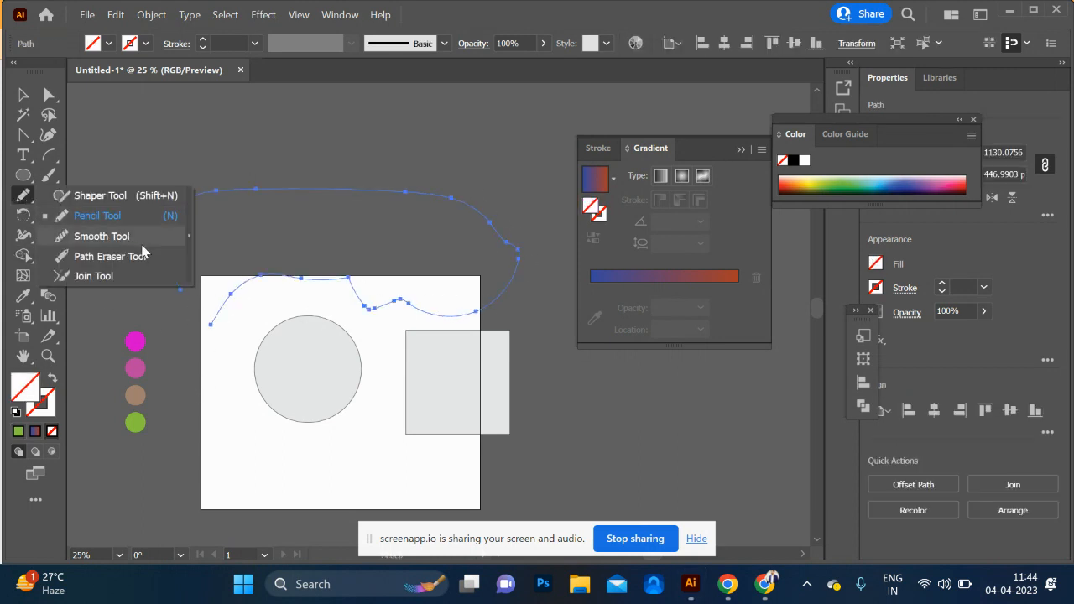
pyautogui.click(100, 238)
pyautogui.moveTo(388, 317)
pyautogui.mouseDown()
pyautogui.moveTo(367, 304)
pyautogui.moveTo(424, 307)
pyautogui.moveTo(360, 312)
pyautogui.moveTo(405, 297)
pyautogui.moveTo(364, 318)
pyautogui.moveTo(426, 308)
pyautogui.moveTo(442, 326)
pyautogui.moveTo(525, 324)
pyautogui.moveTo(424, 315)
pyautogui.moveTo(497, 309)
pyautogui.mouseUp()
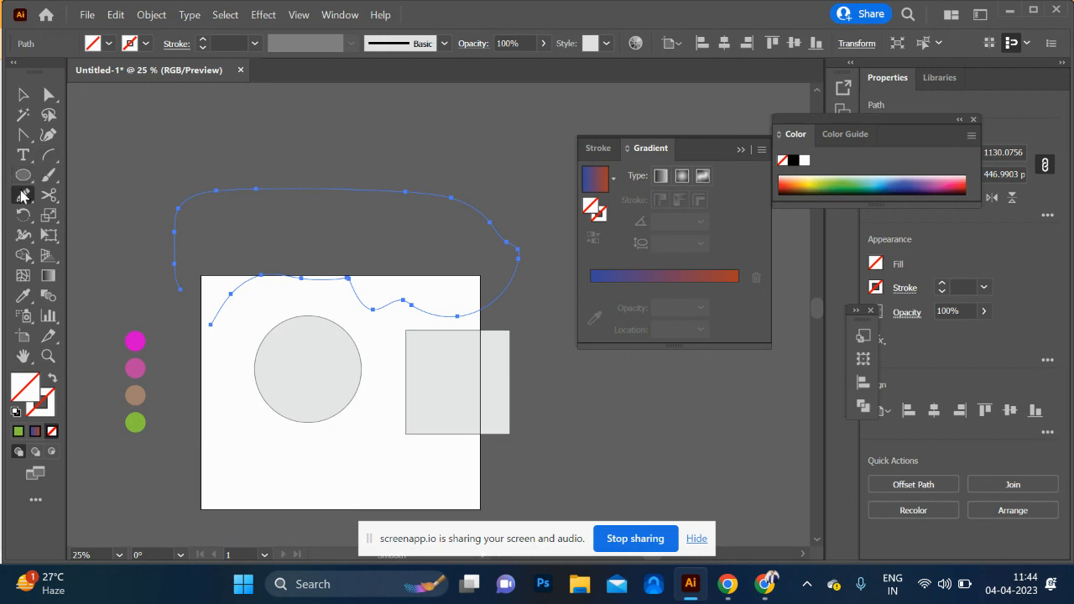
# Erase a stretch of the path's upper segment above the artboard with the Path Eraser tool
pyautogui.click(22, 195)
pyautogui.click(104, 256)
pyautogui.moveTo(404, 191); pyautogui.dragTo(268, 189)
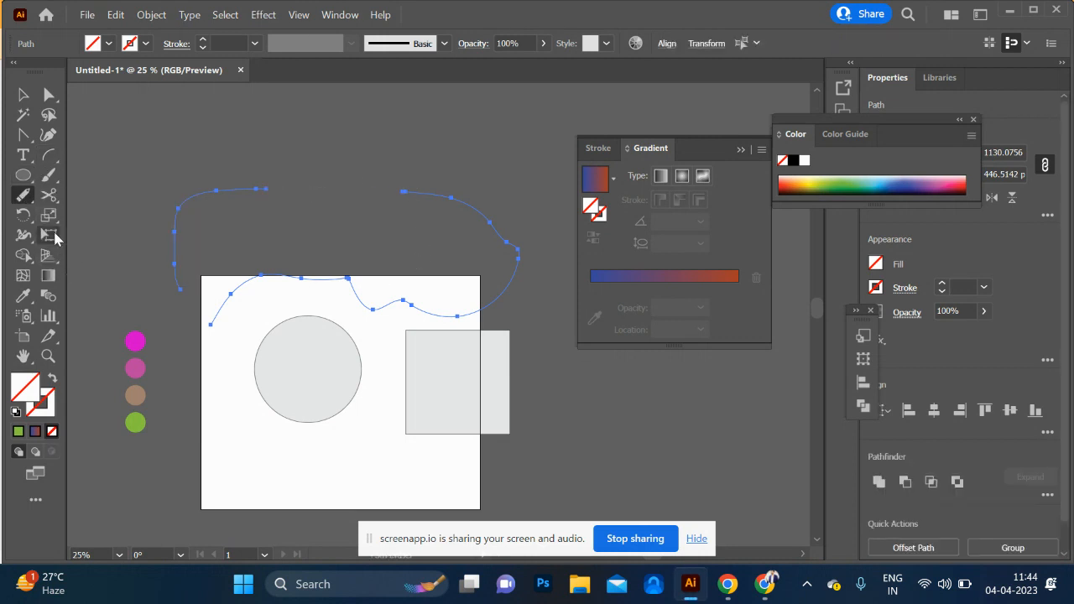
# Try the Join tool across the gap in the path, undo it, and join the two open ends with the Join command
pyautogui.click(23, 200)
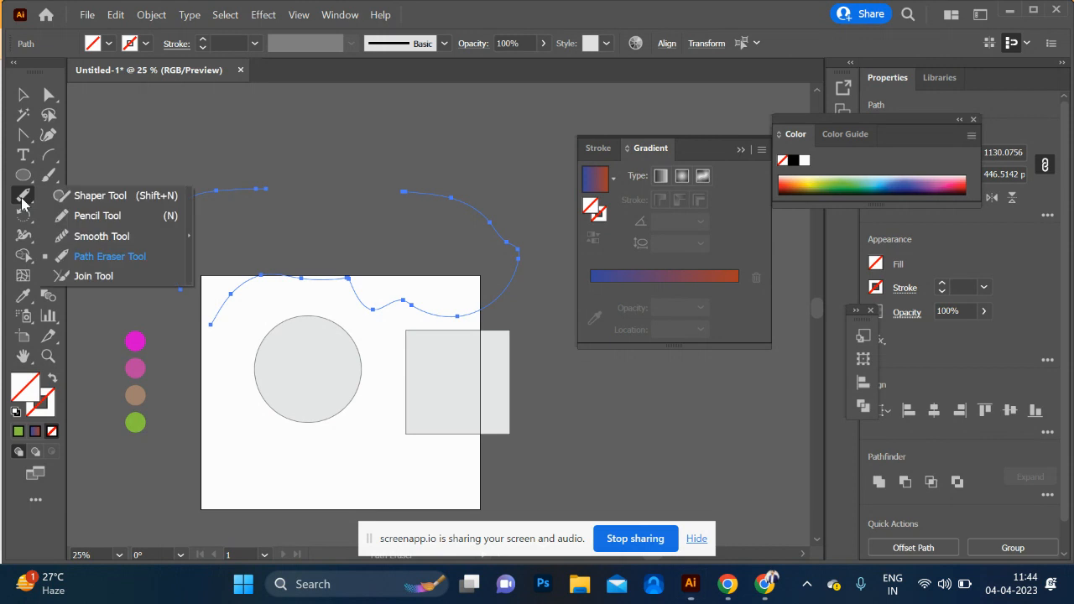
pyautogui.click(96, 276)
pyautogui.moveTo(258, 189); pyautogui.dragTo(417, 192)
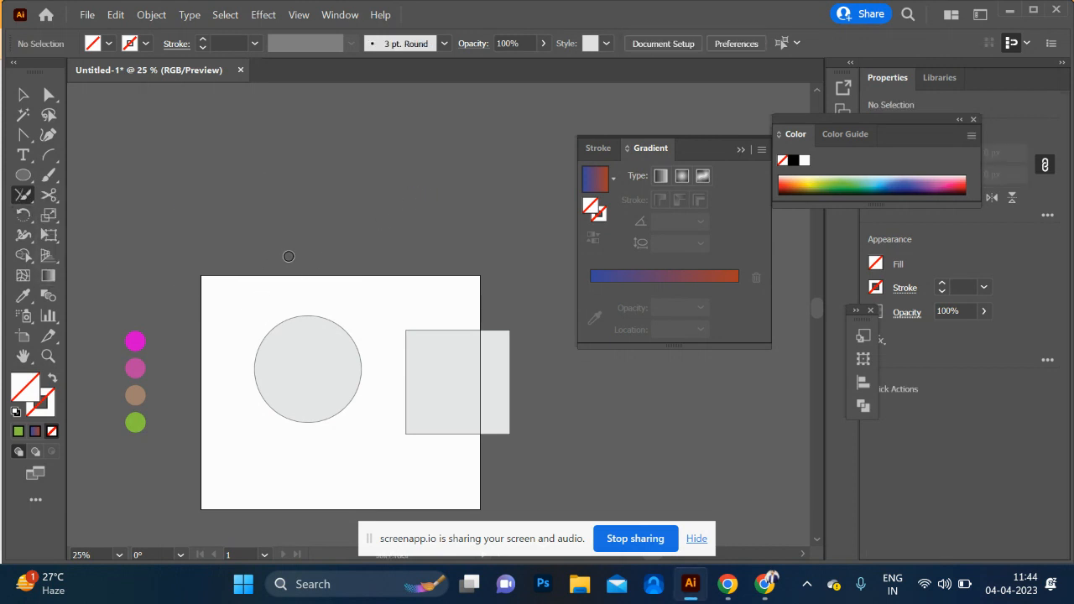
pyautogui.hotkey('ctrl', 'z')
pyautogui.press('a')
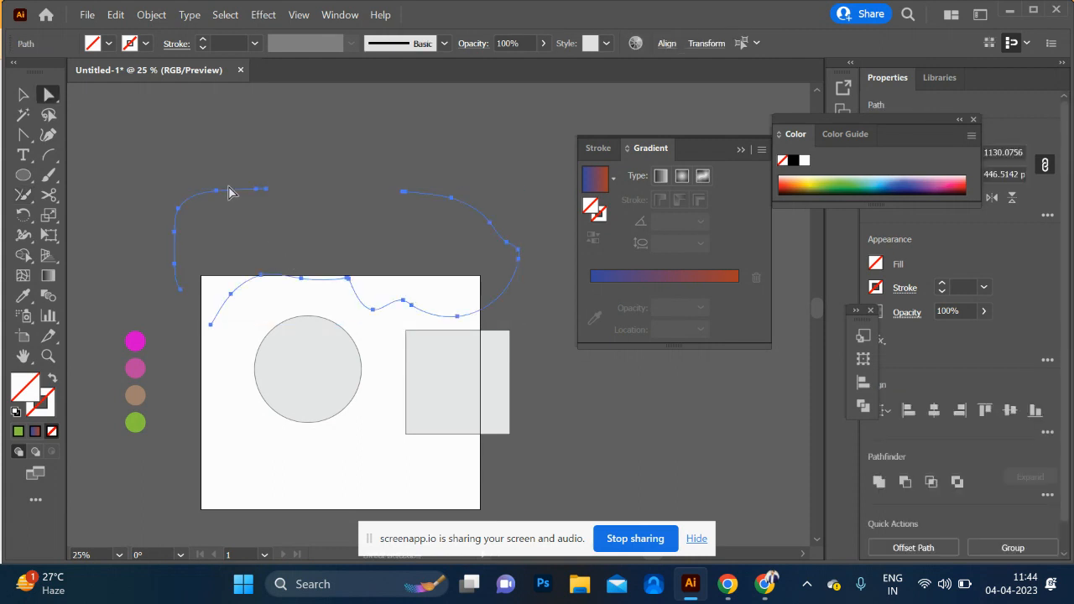
pyautogui.hotkey('ctrl', 'j')
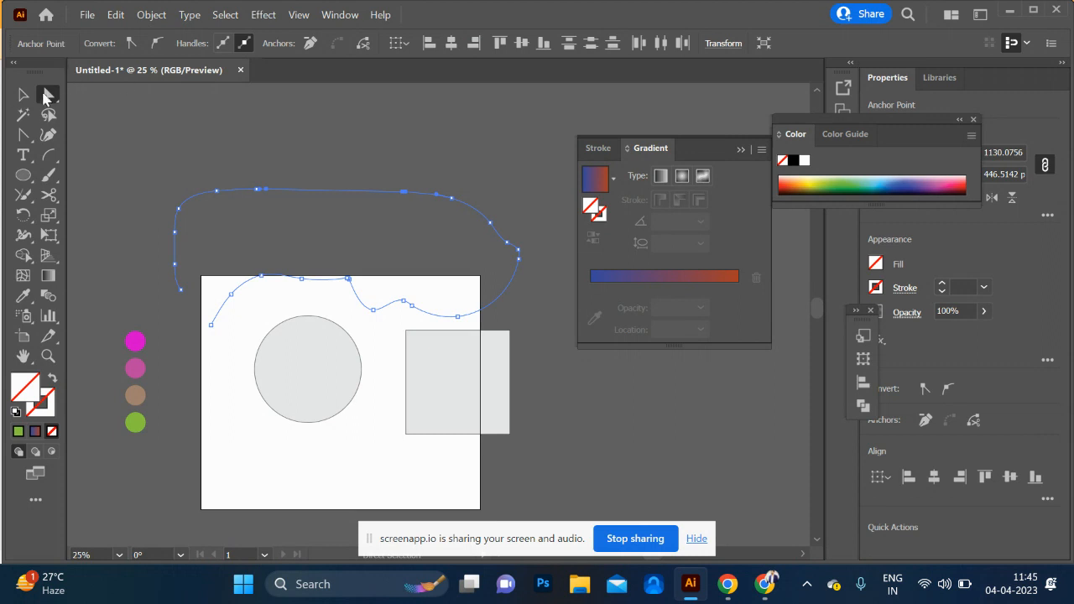
# Cut the circle diagonally at two points with the Scissors tool and move the upper half away over the artboard's top edge
pyautogui.click(48, 198)
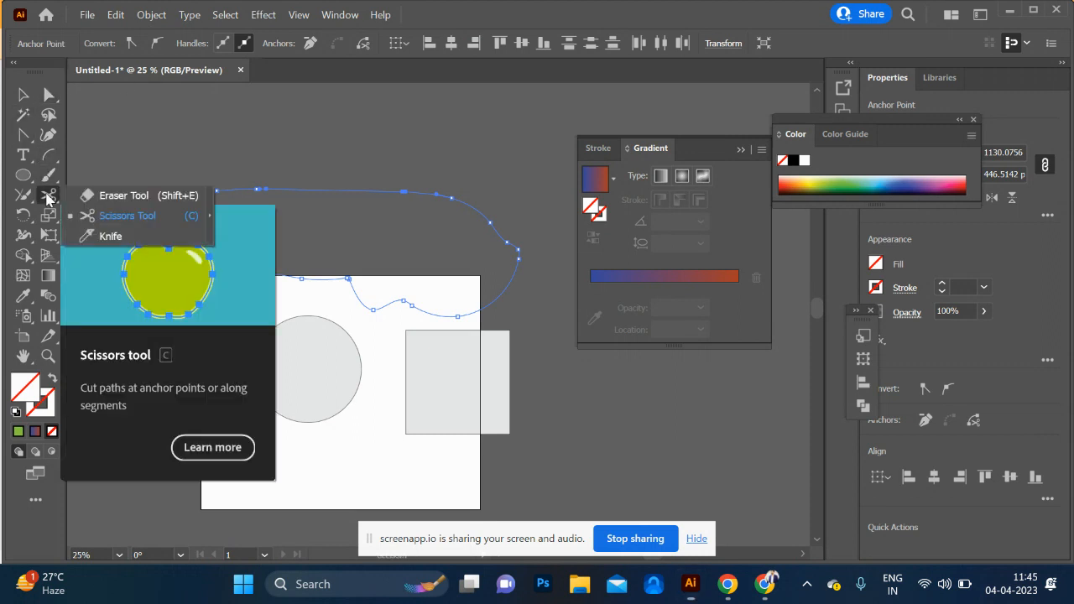
pyautogui.click(127, 219)
pyautogui.click(344, 330)
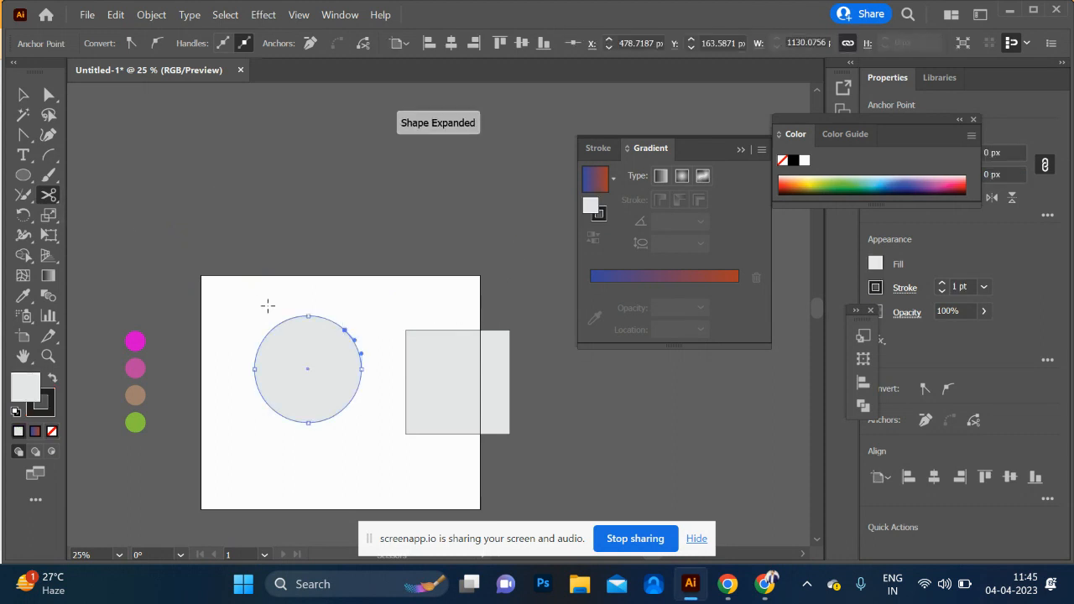
pyautogui.click(272, 412)
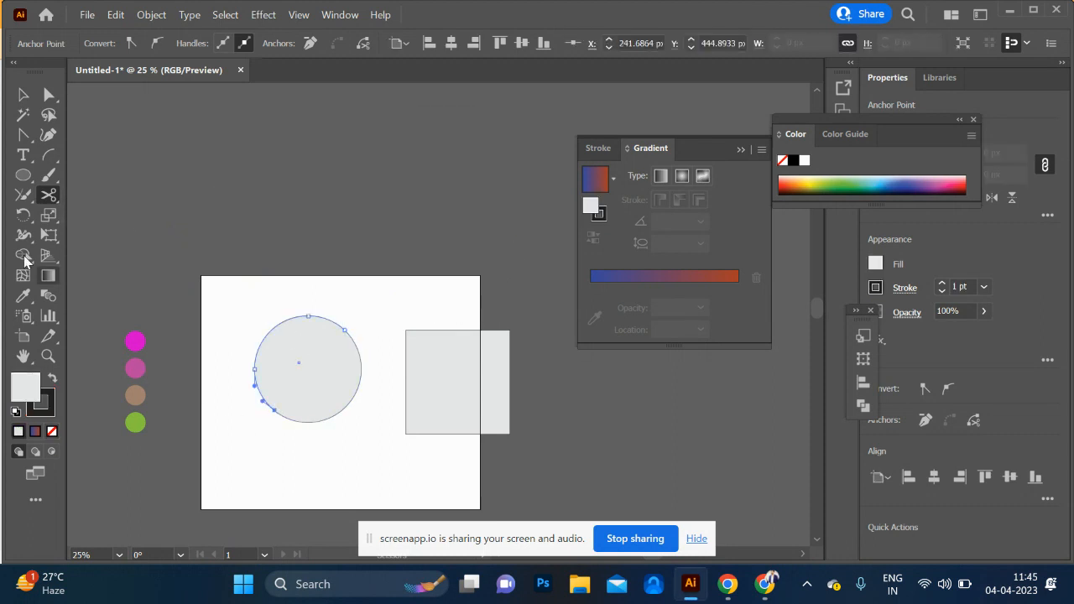
pyautogui.click(22, 94)
pyautogui.click(152, 225)
pyautogui.moveTo(293, 360); pyautogui.dragTo(250, 282)
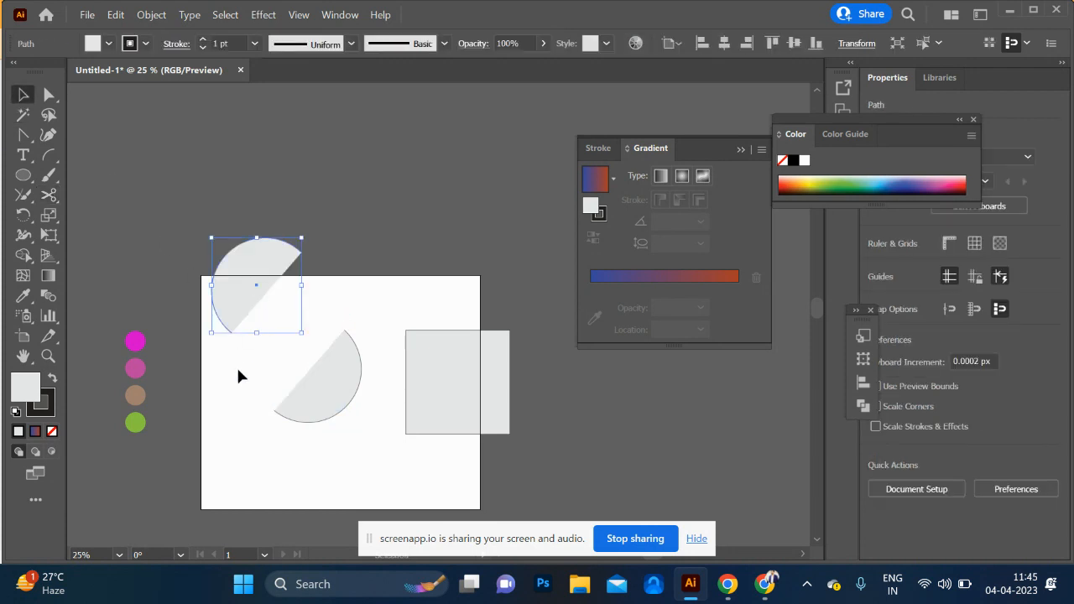
# Slice the moved half circle in two with the Knife and pull the two pieces apart
pyautogui.moveTo(48, 195); pyautogui.dragTo(108, 237)
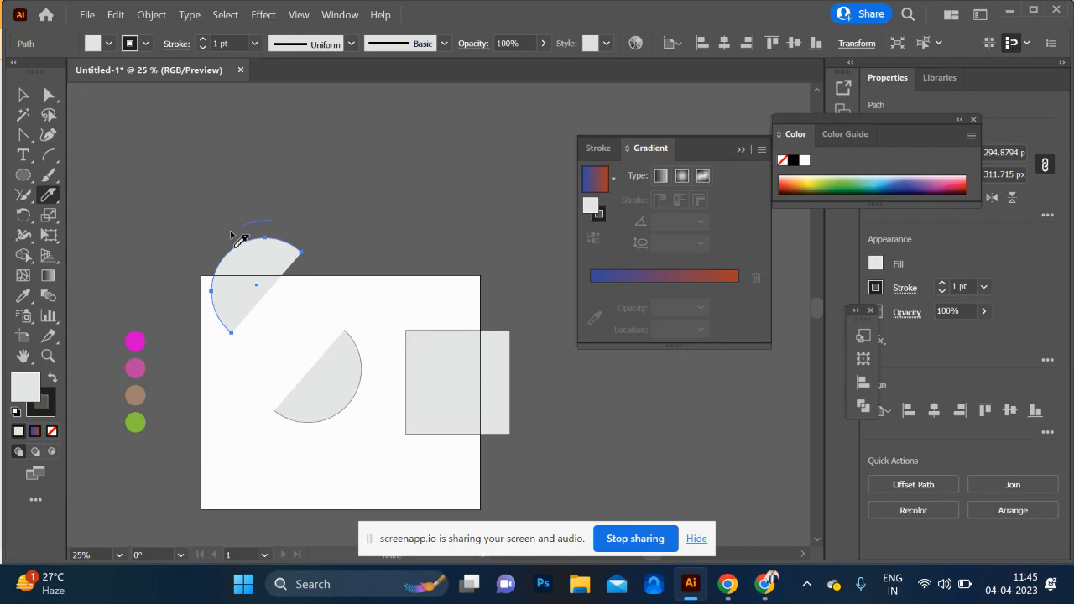
pyautogui.moveTo(235, 240); pyautogui.dragTo(293, 312)
pyautogui.click(23, 96)
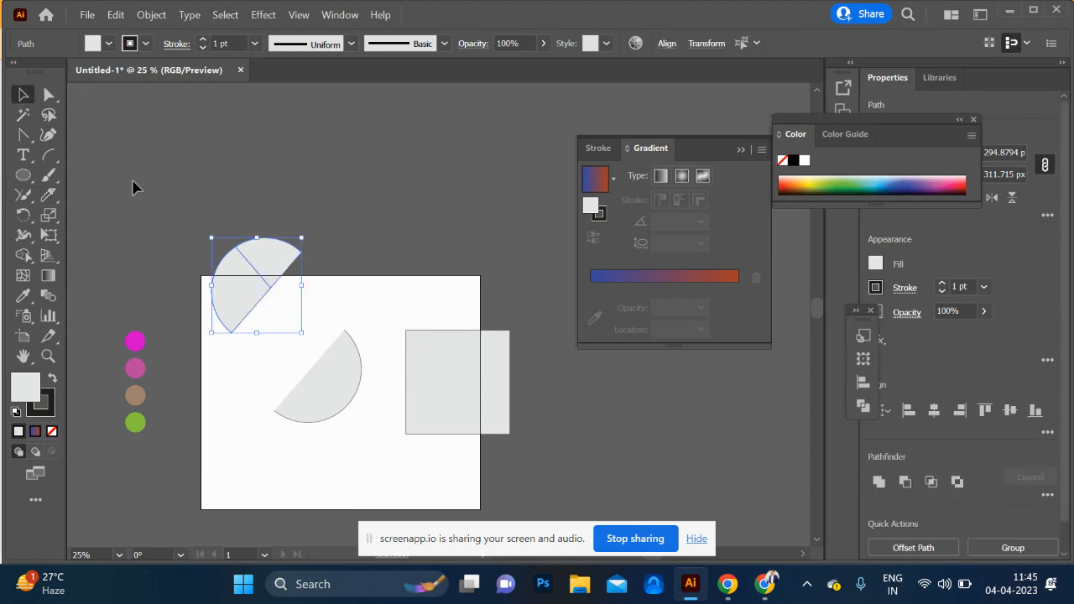
pyautogui.click(134, 185)
pyautogui.moveTo(267, 254); pyautogui.dragTo(295, 225)
pyautogui.moveTo(230, 311); pyautogui.dragTo(217, 330)
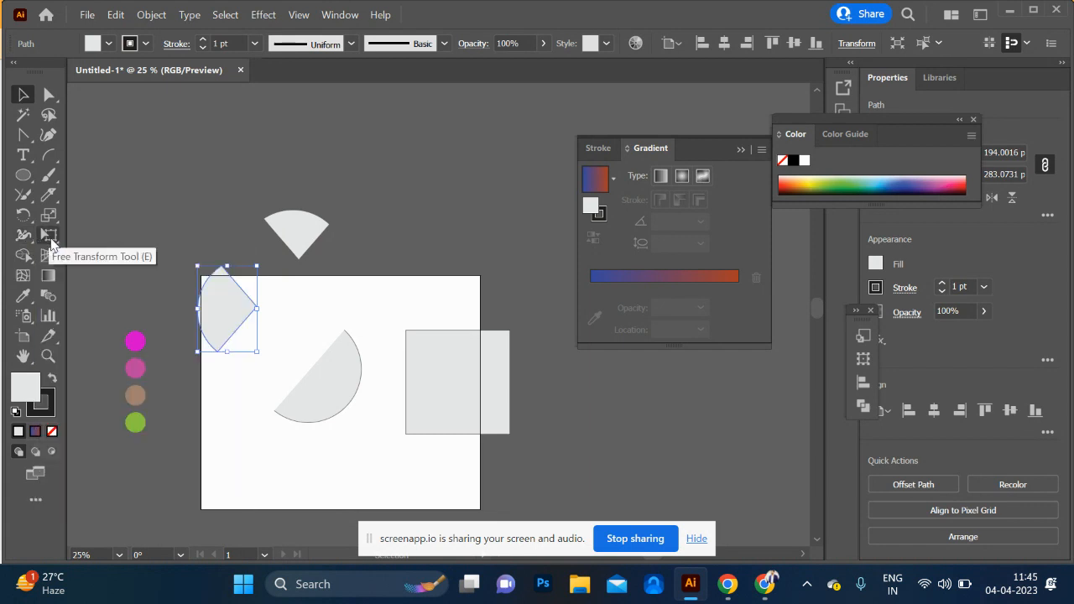
# Draw a circle about 425 px across above the artboard, overlap it with an equal copy, and select both circles
pyautogui.click(26, 259)
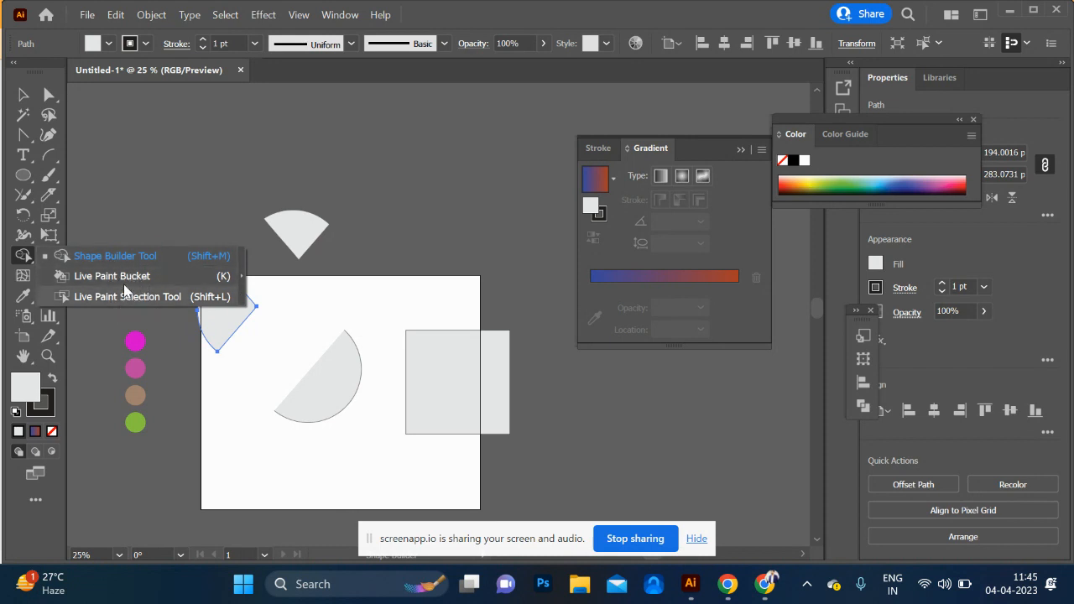
pyautogui.click(94, 285)
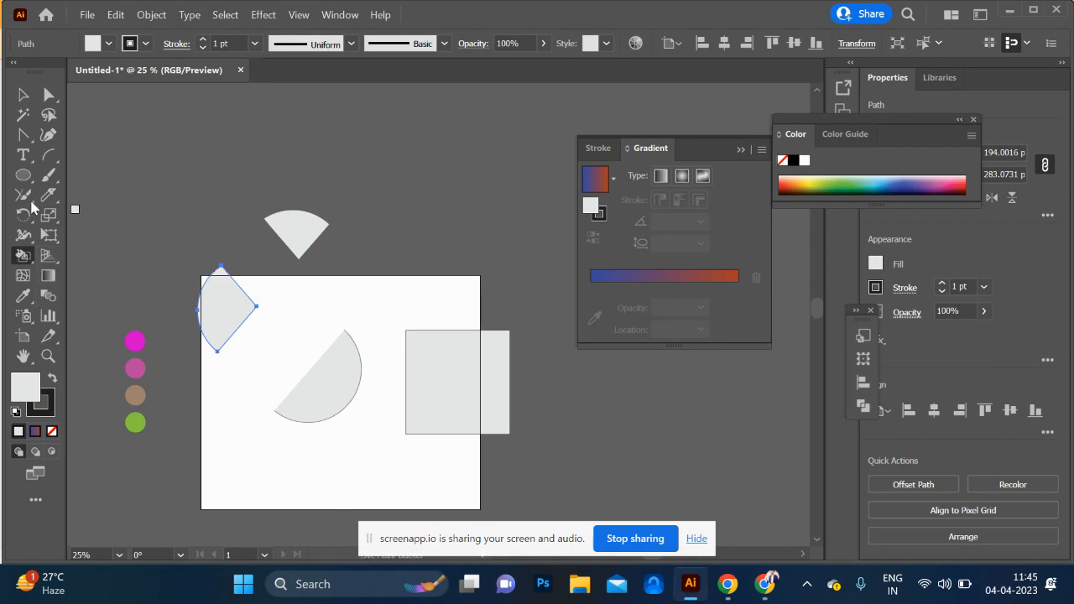
pyautogui.click(23, 175)
pyautogui.moveTo(154, 139); pyautogui.dragTo(285, 270)
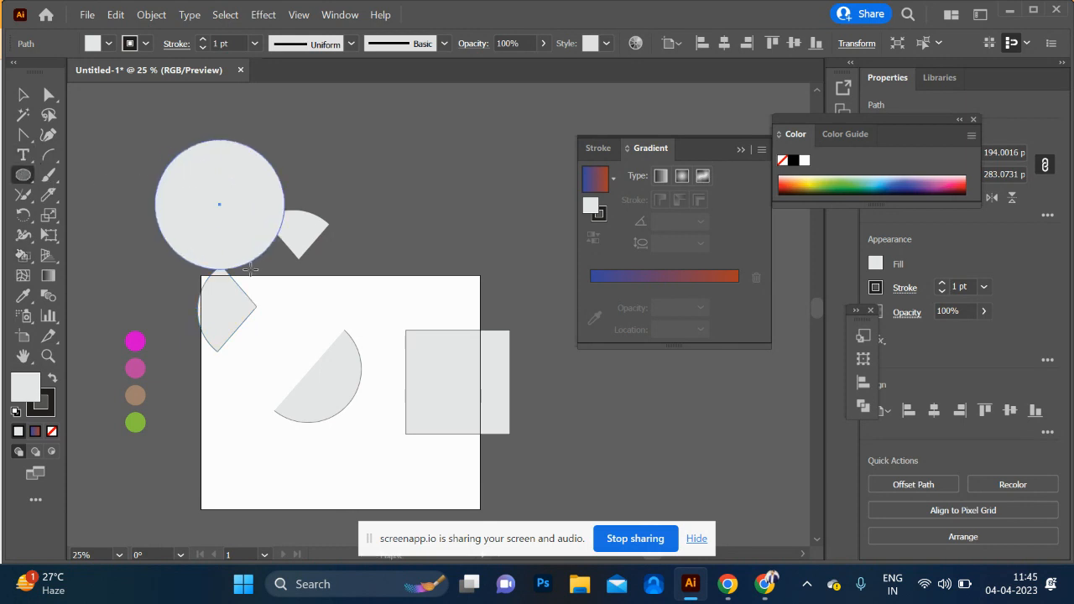
pyautogui.click(22, 96)
pyautogui.moveTo(260, 209); pyautogui.dragTo(496, 237)
pyautogui.keyDown('shift'); pyautogui.click(387, 172); pyautogui.keyUp('shift')
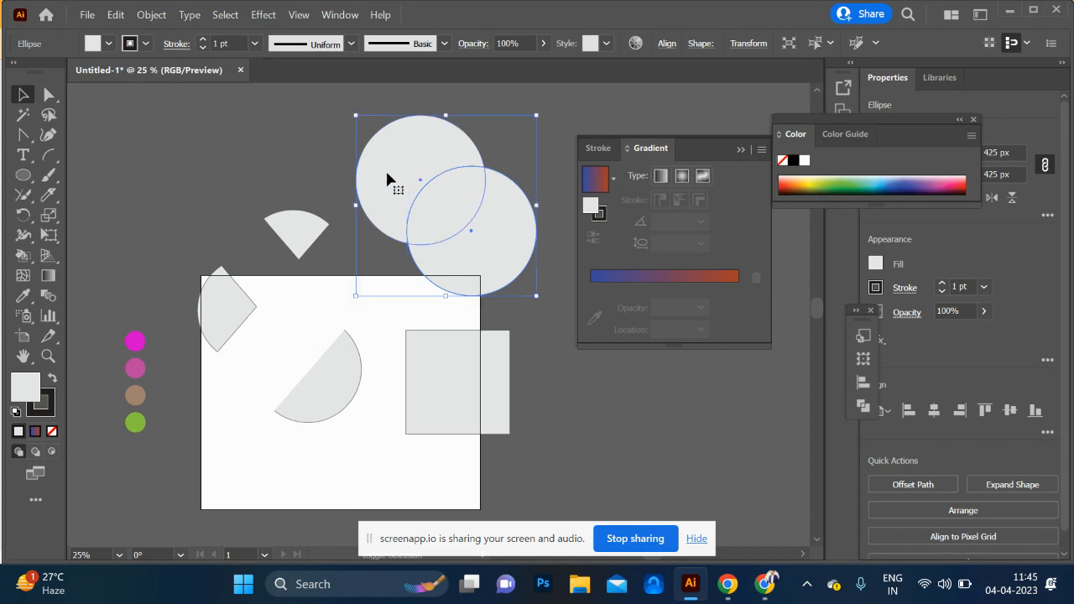
# Turn the two overlapping circles into a Live Paint group and choose a red stroke and a green fill
pyautogui.click(23, 256)
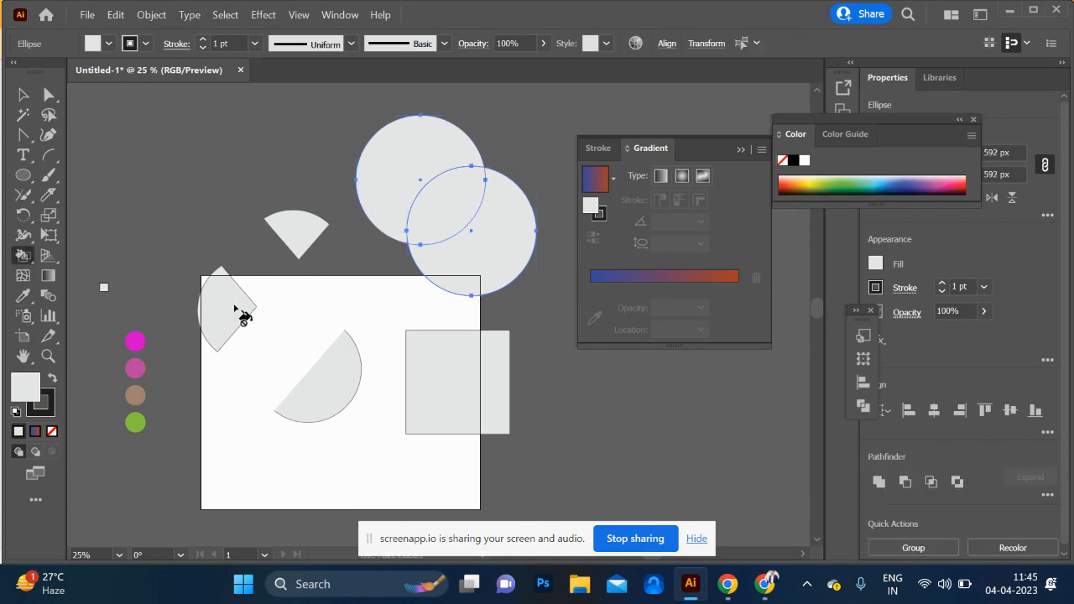
pyautogui.click(445, 211)
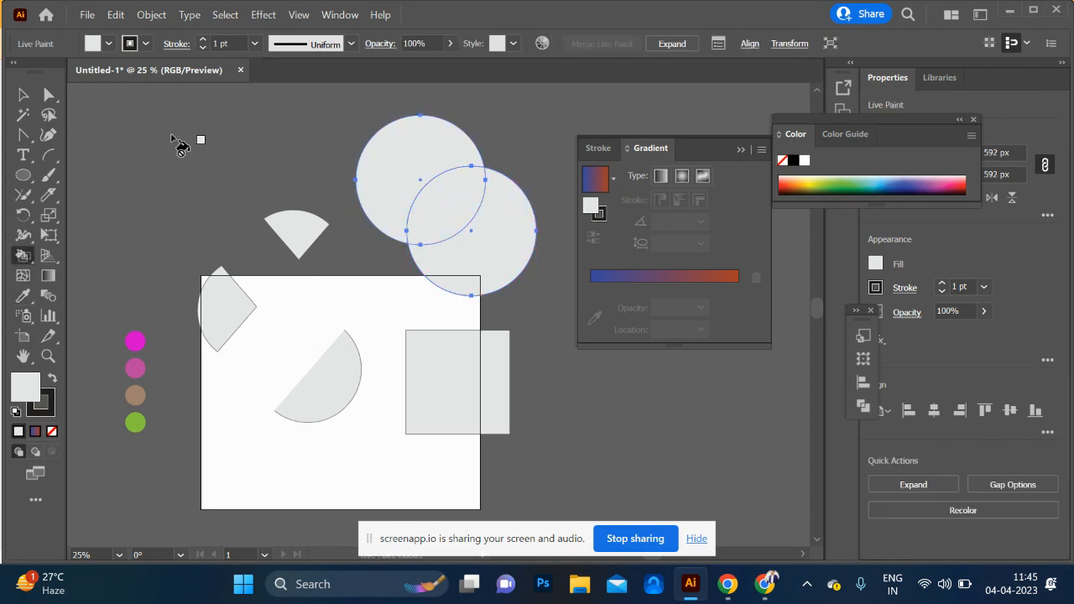
pyautogui.click(130, 43)
pyautogui.click(140, 72)
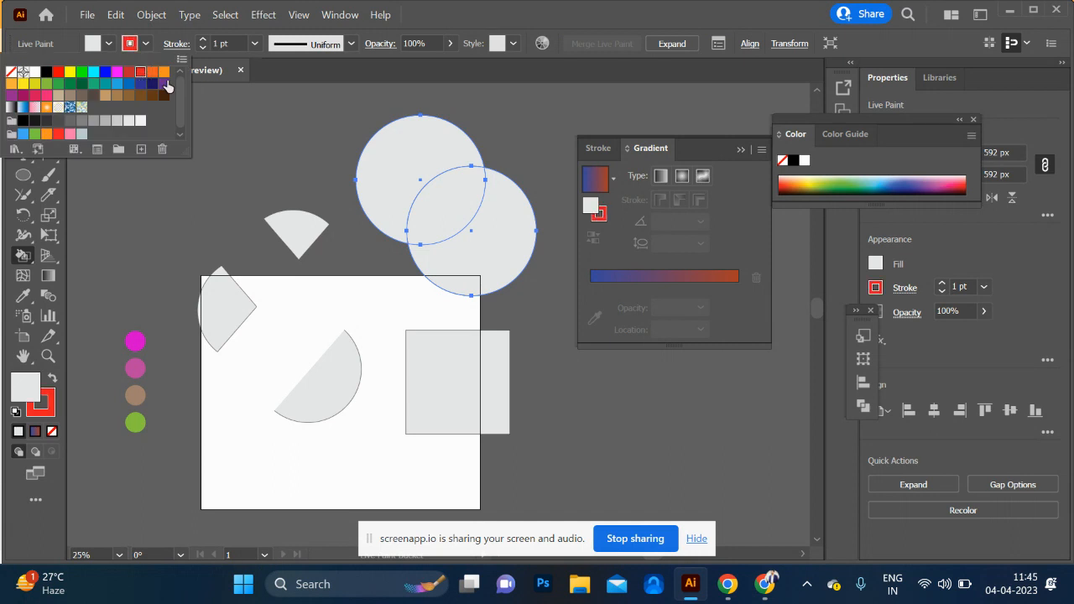
pyautogui.click(108, 44)
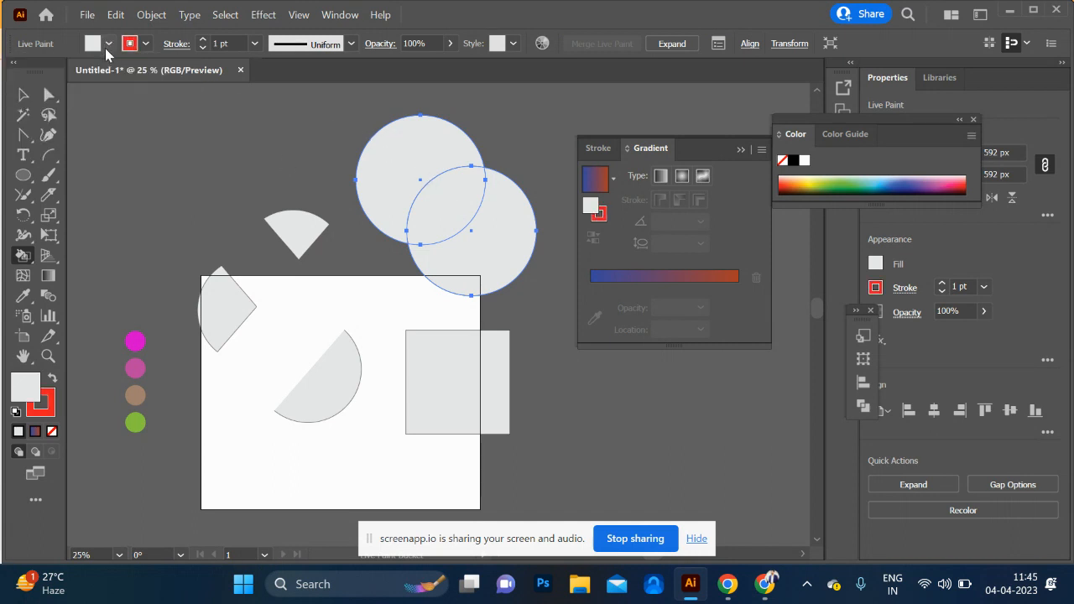
pyautogui.click(107, 43)
pyautogui.click(83, 77)
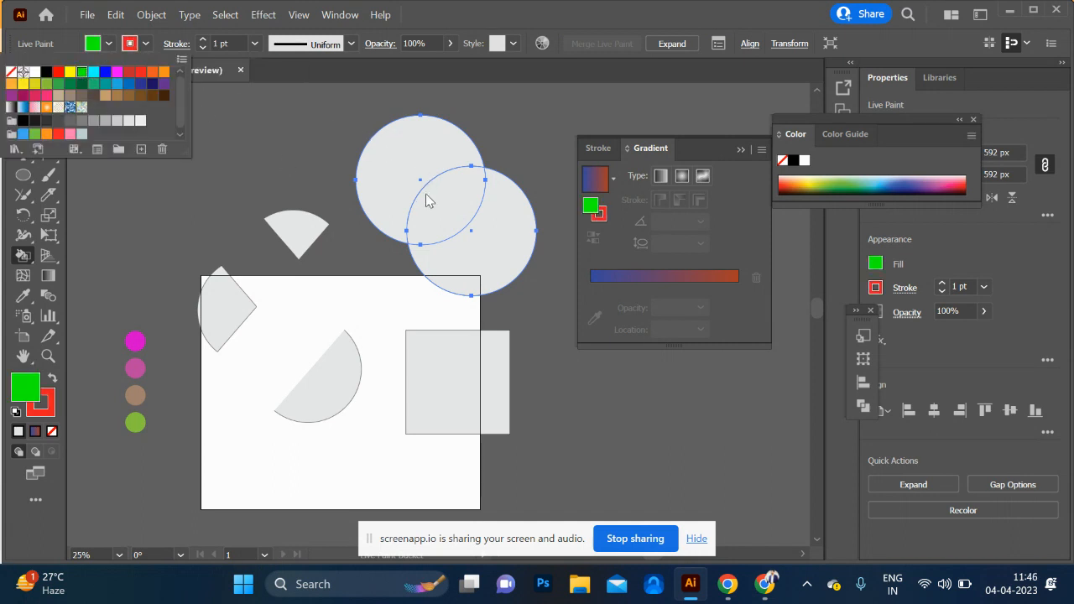
# Try painting areas of the overlapping circles green with the Live Paint Bucket, undo the fills, and sample the circles' grey fill back
pyautogui.click(436, 198)
pyautogui.hotkey('ctrl', 'z')
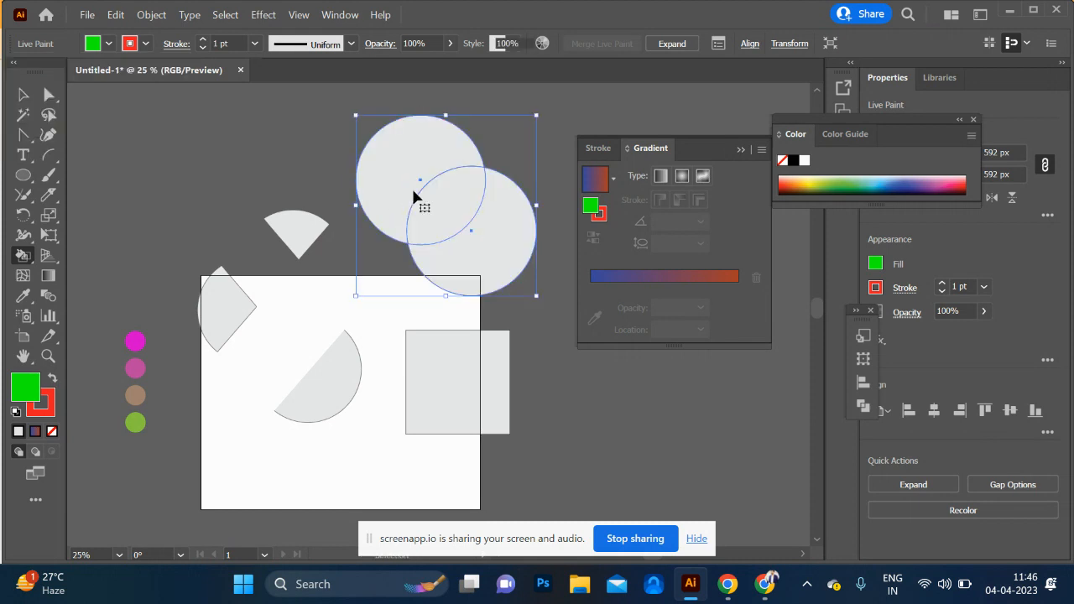
pyautogui.click(415, 193)
pyautogui.hotkey('ctrl', 'z')
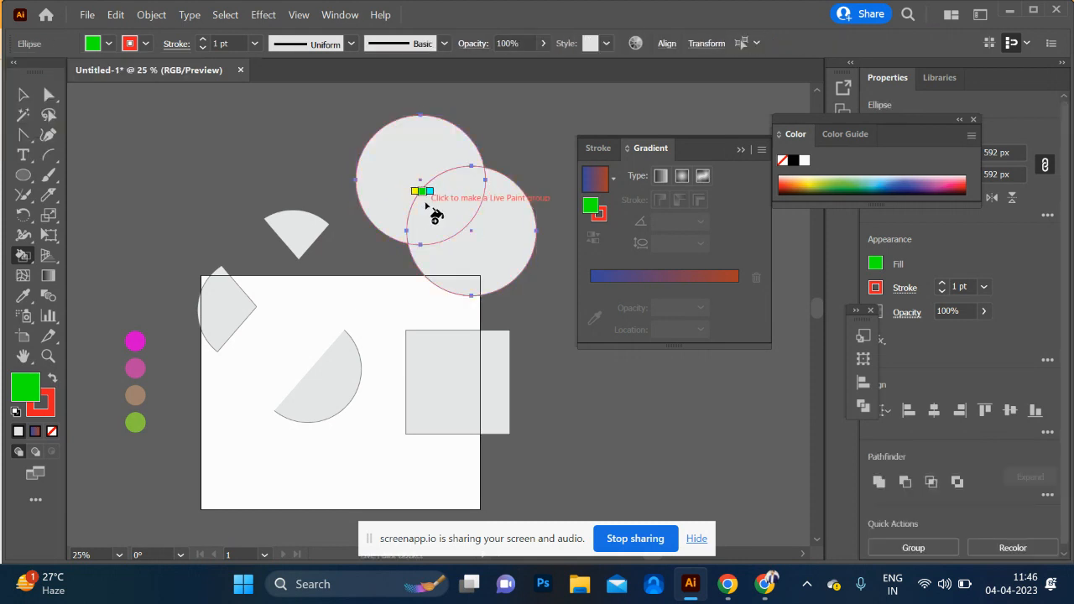
pyautogui.click(430, 208)
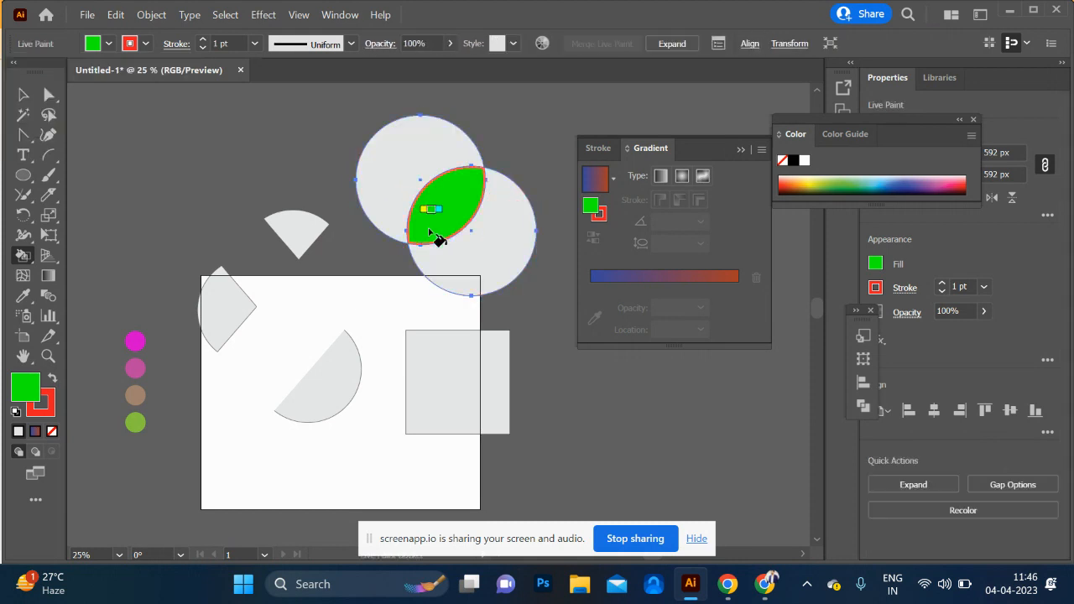
pyautogui.hotkey('ctrl', 'z')
pyautogui.click(494, 272)
pyautogui.hotkey('ctrl', 'z')
pyautogui.hotkey('ctrl', 'z')
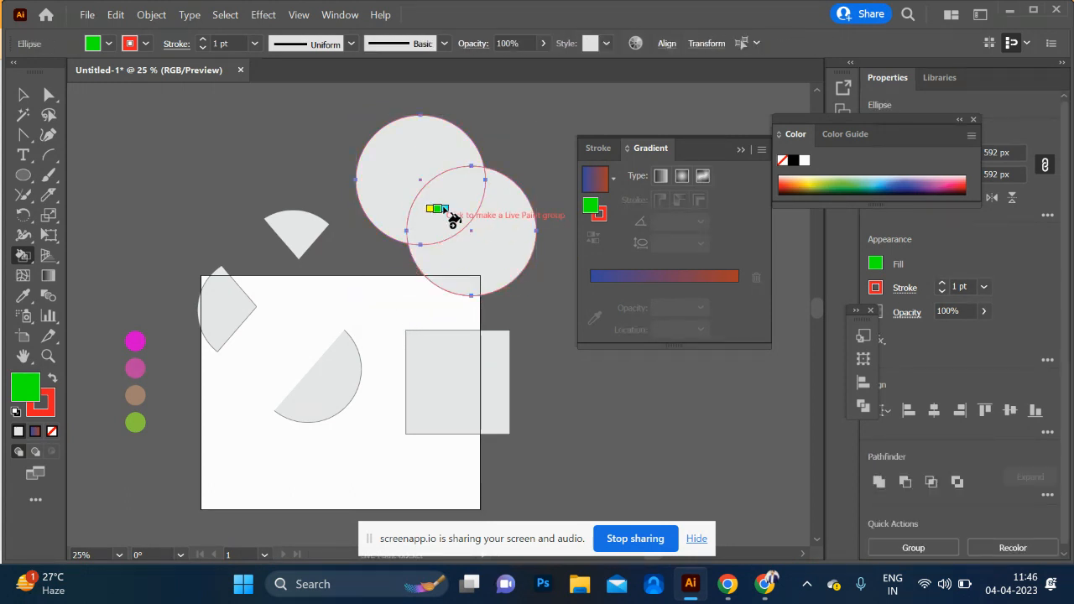
pyautogui.keyDown('alt'); pyautogui.click(453, 195); pyautogui.keyUp('alt')
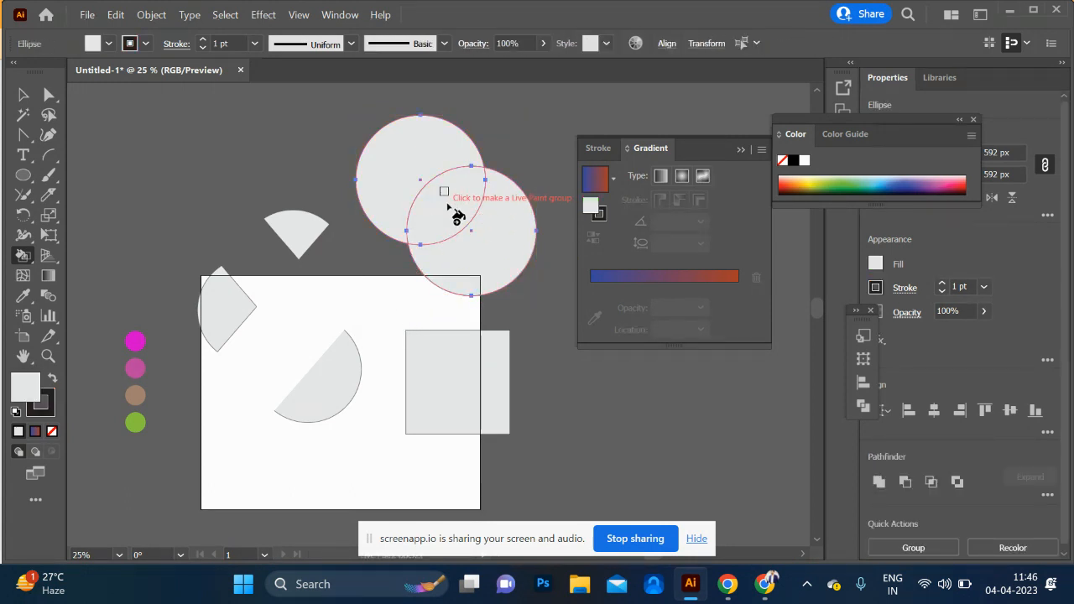
pyautogui.click(23, 255)
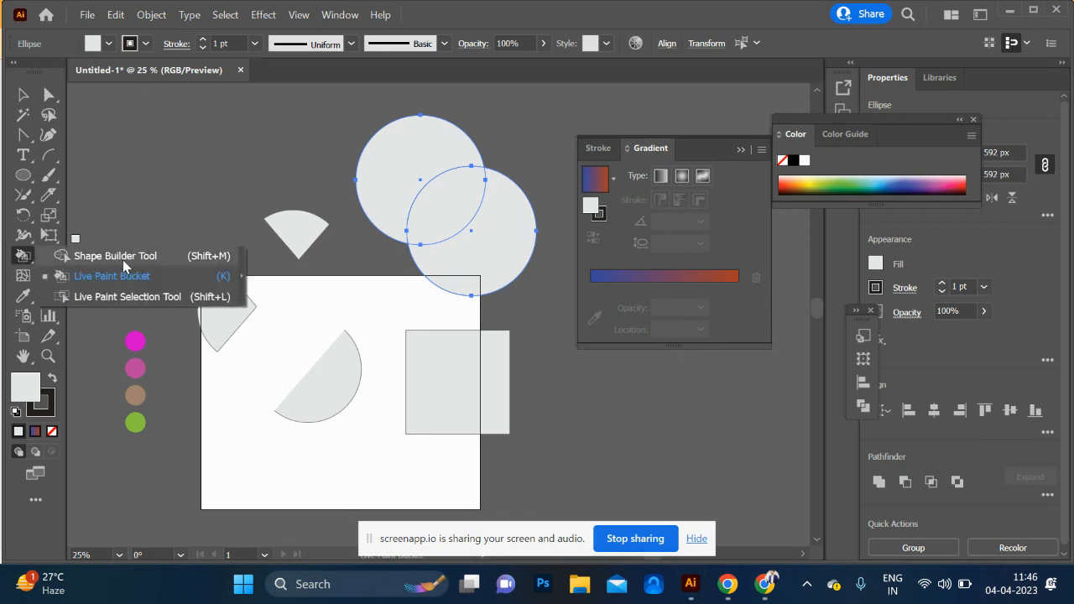
pyautogui.click(18, 259)
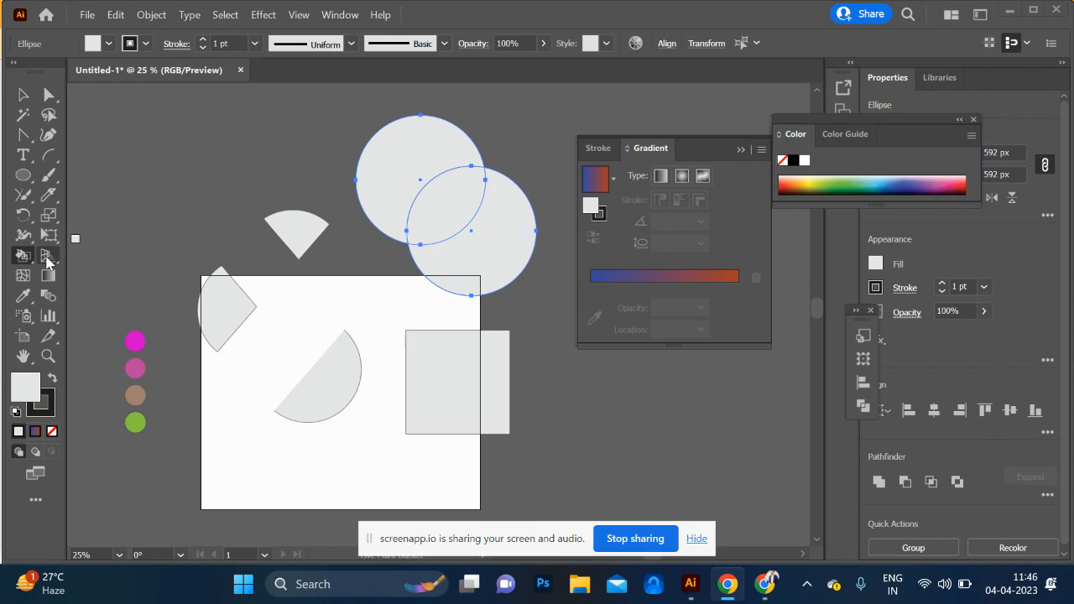
# Delete the leftover circles, cut pieces, square and paths together with the blended column of coloured dots, leaving the canvas empty
pyautogui.click(24, 94)
pyautogui.click(206, 152)
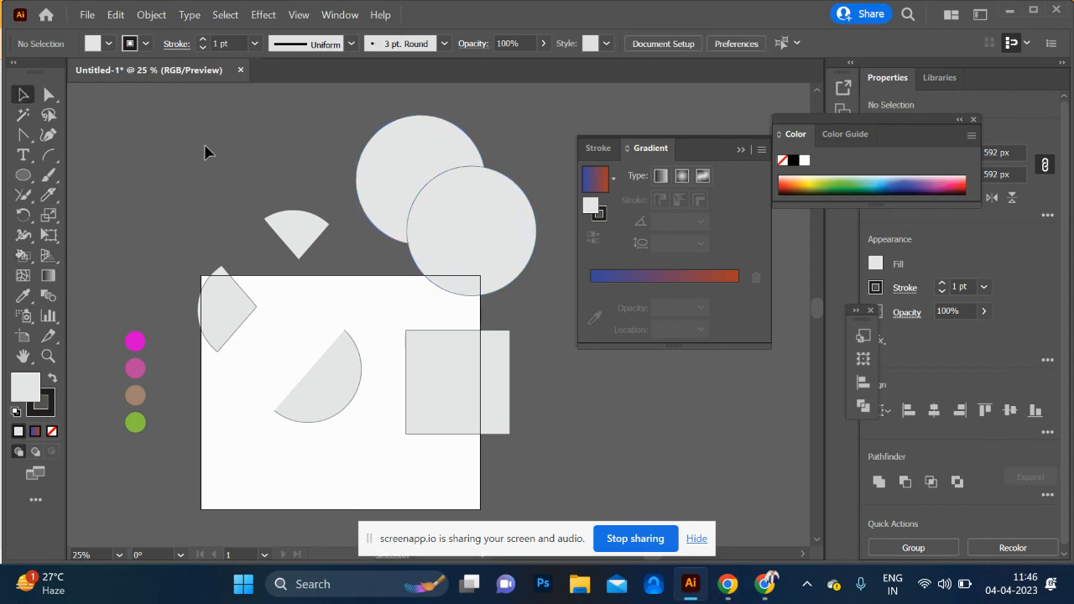
pyautogui.moveTo(404, 265)
pyautogui.mouseDown()
pyautogui.moveTo(585, 486)
pyautogui.moveTo(577, 474)
pyautogui.mouseUp()
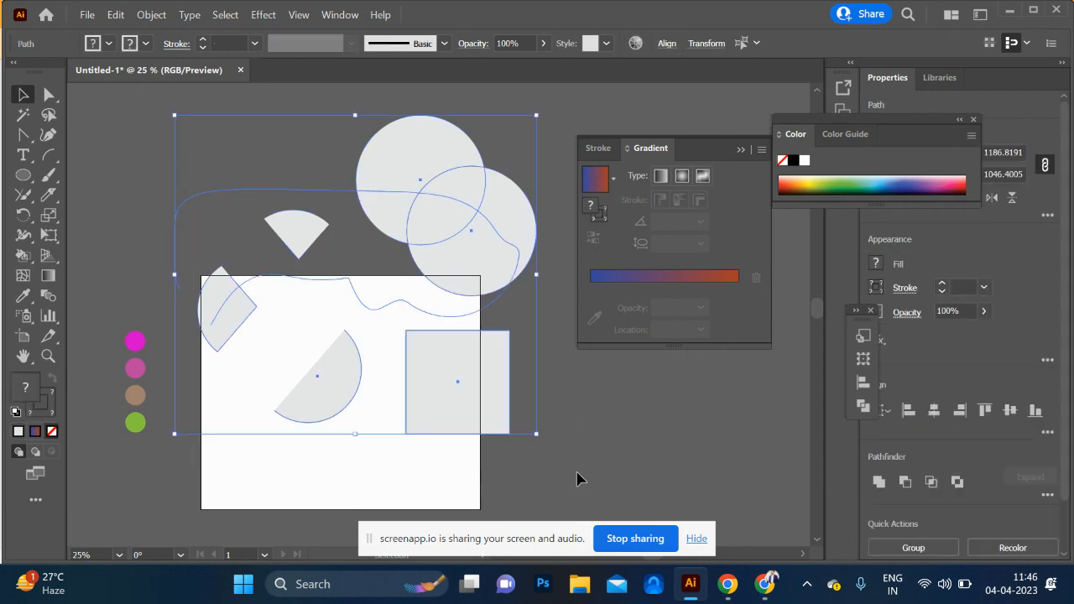
pyautogui.press('Delete')
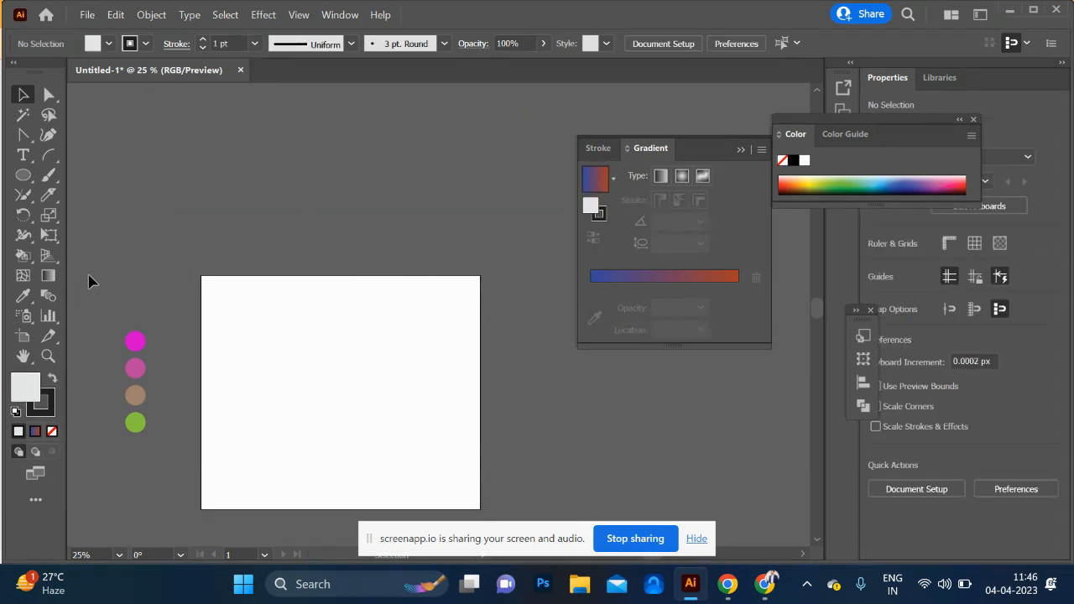
pyautogui.hotkey('ctrl', 'a')
pyautogui.press('Delete')
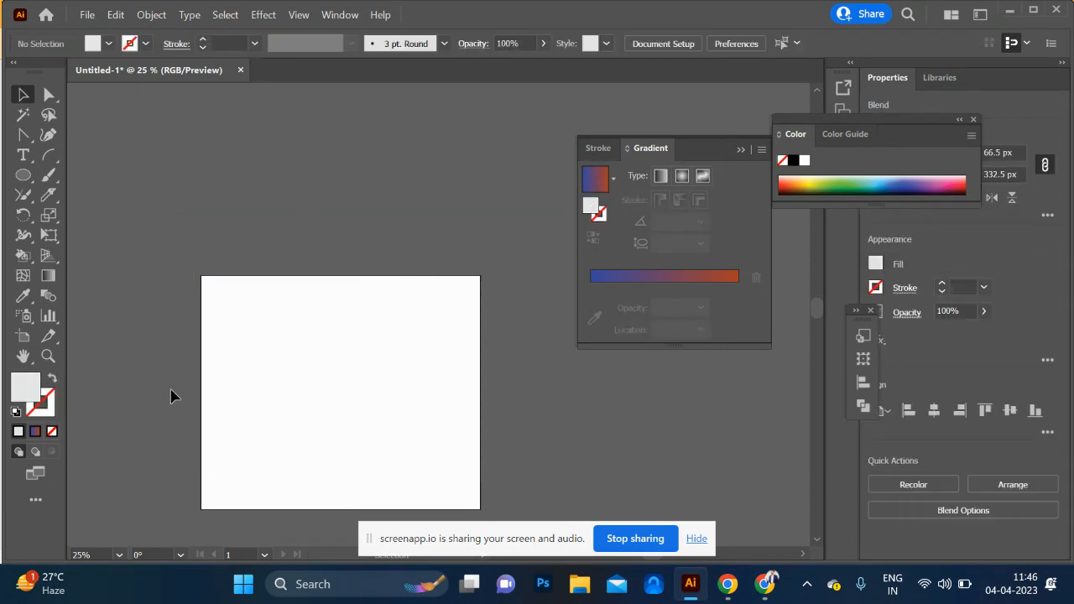
# Show the two-point perspective grid over the empty artboard
pyautogui.scroll(1, 302, 346)
pyautogui.moveTo(243, 366); pyautogui.dragTo(230, 226)
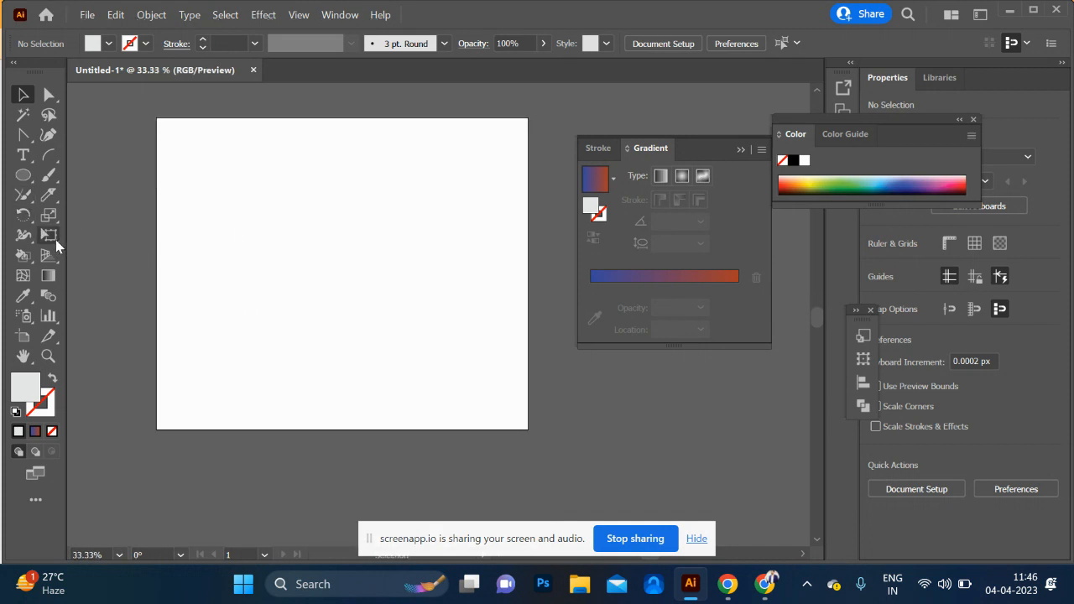
pyautogui.hotkey('ctrl', 'shift', 'i')
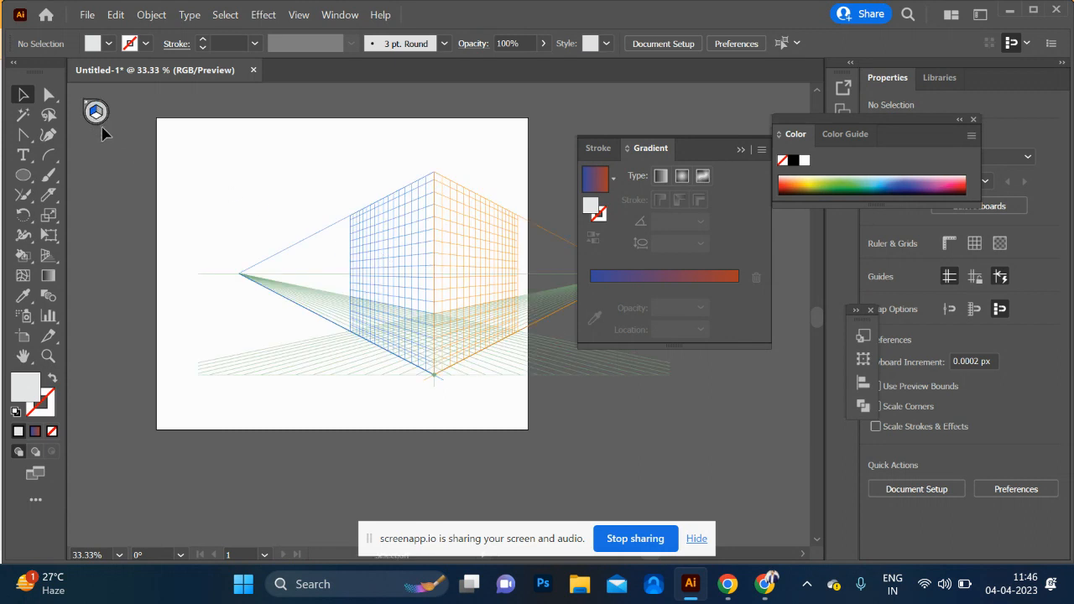
pyautogui.scroll(2, 491, 258)
pyautogui.moveTo(384, 283); pyautogui.dragTo(270, 288)
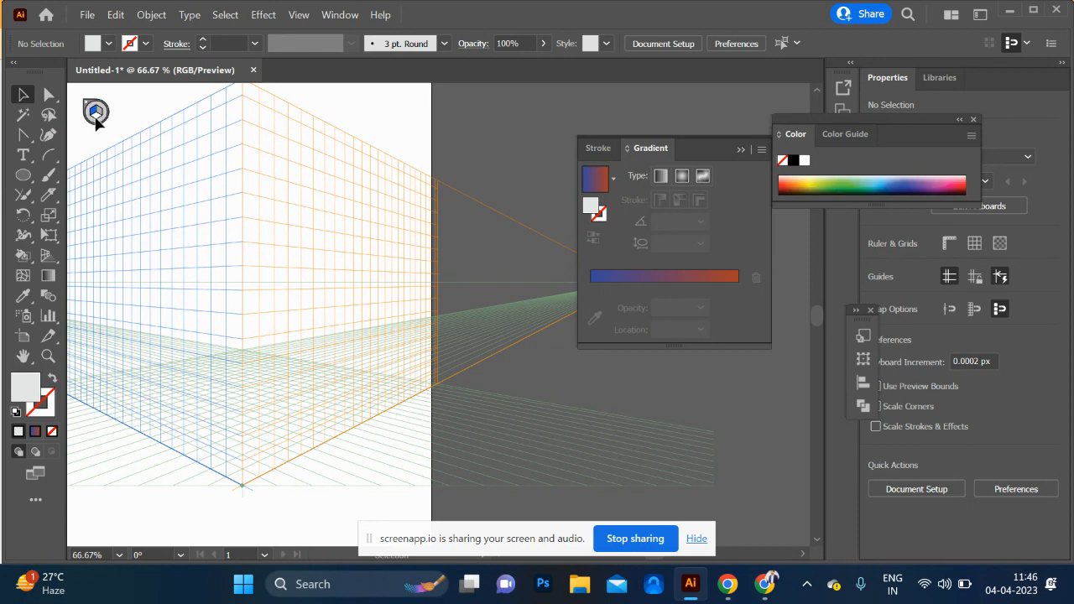
# Draw a rectangle about 255 by 493 px on the left grid plane and fill it with the blue-to-red linear gradient
pyautogui.click(23, 177)
pyautogui.moveTo(25, 187); pyautogui.dragTo(60, 178)
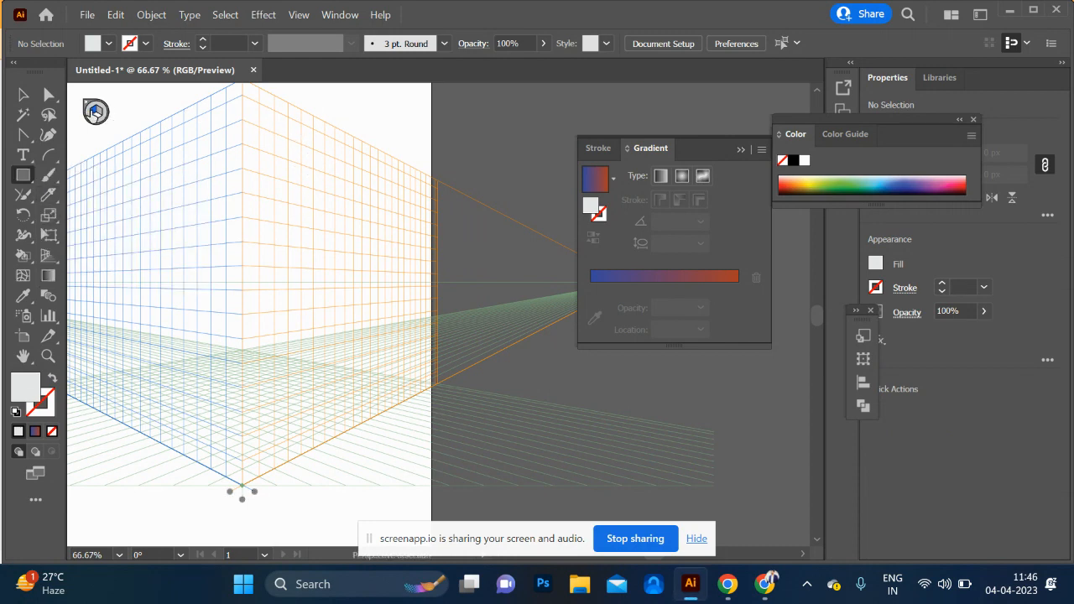
pyautogui.moveTo(192, 230); pyautogui.dragTo(321, 252)
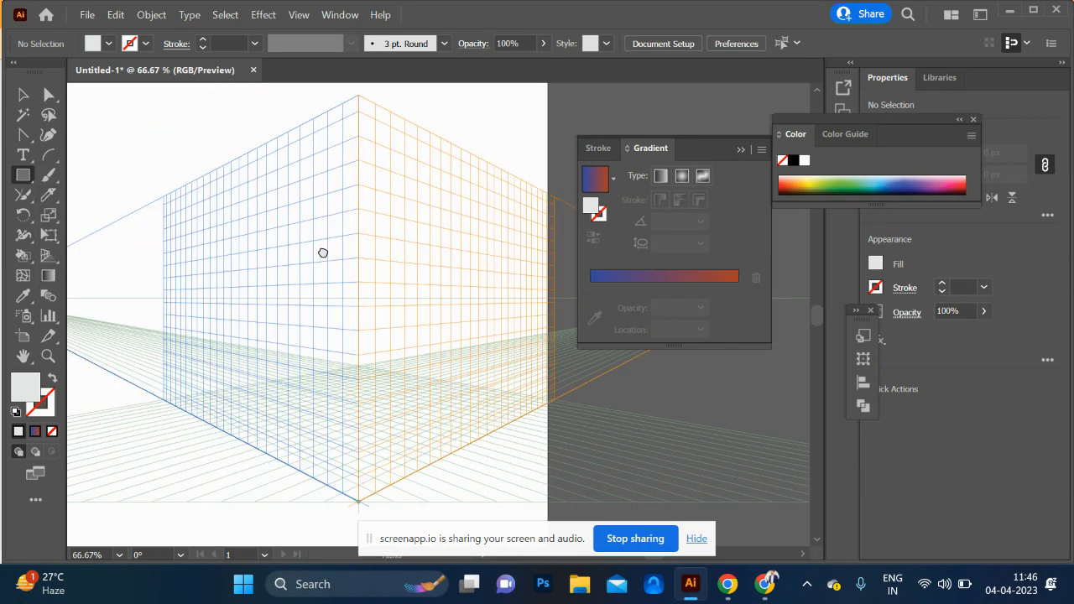
pyautogui.moveTo(371, 100); pyautogui.dragTo(264, 448)
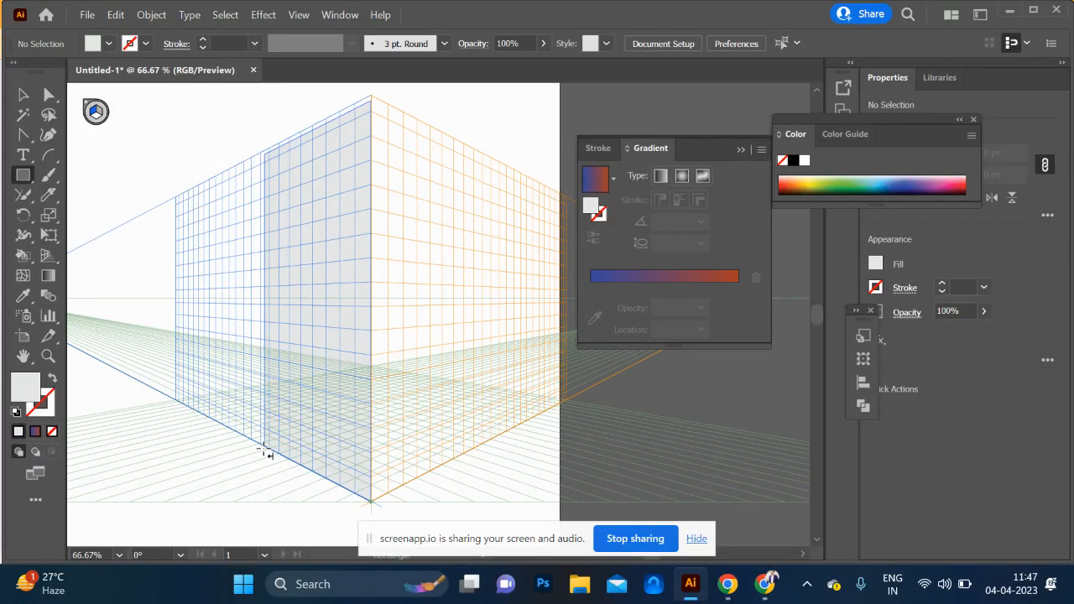
pyautogui.click(652, 278)
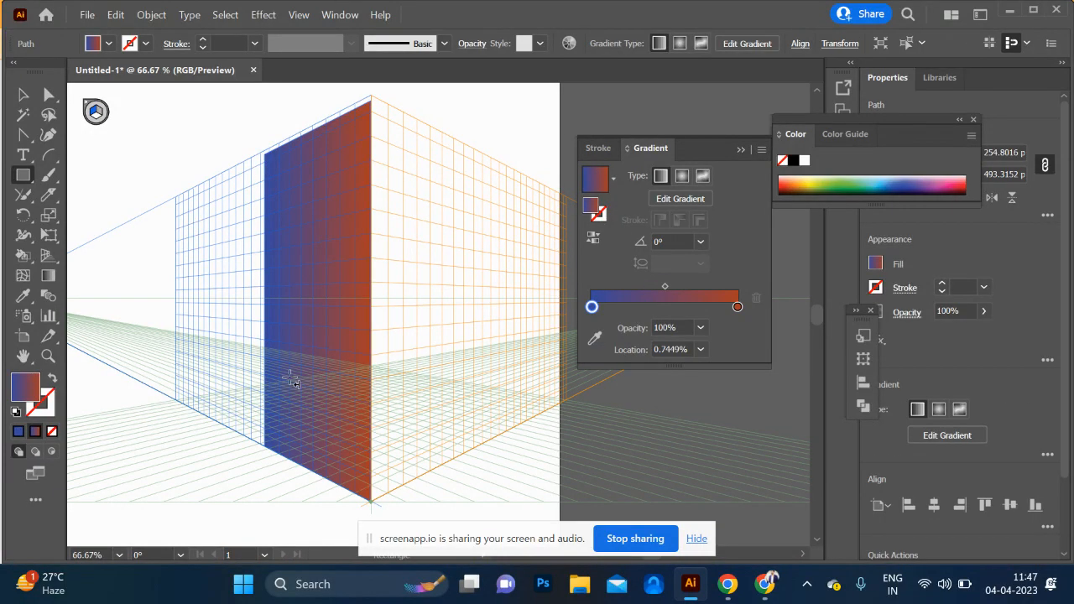
# Draw a second gradient rectangle about 346 by 491 px on the right grid plane, starting from the shared vertical edge
pyautogui.click(100, 114)
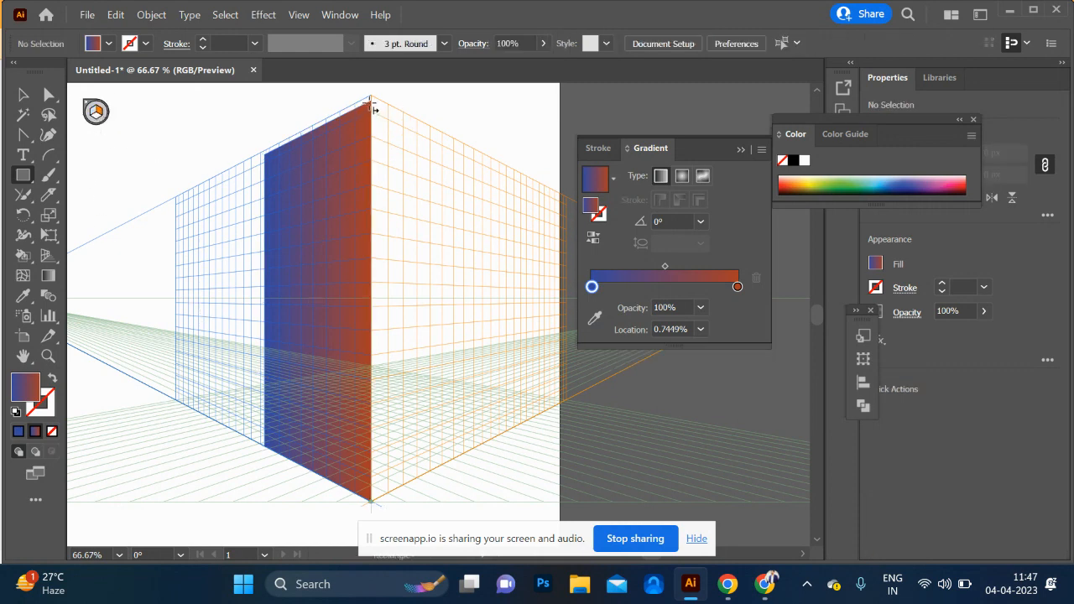
pyautogui.moveTo(371, 107); pyautogui.dragTo(506, 434)
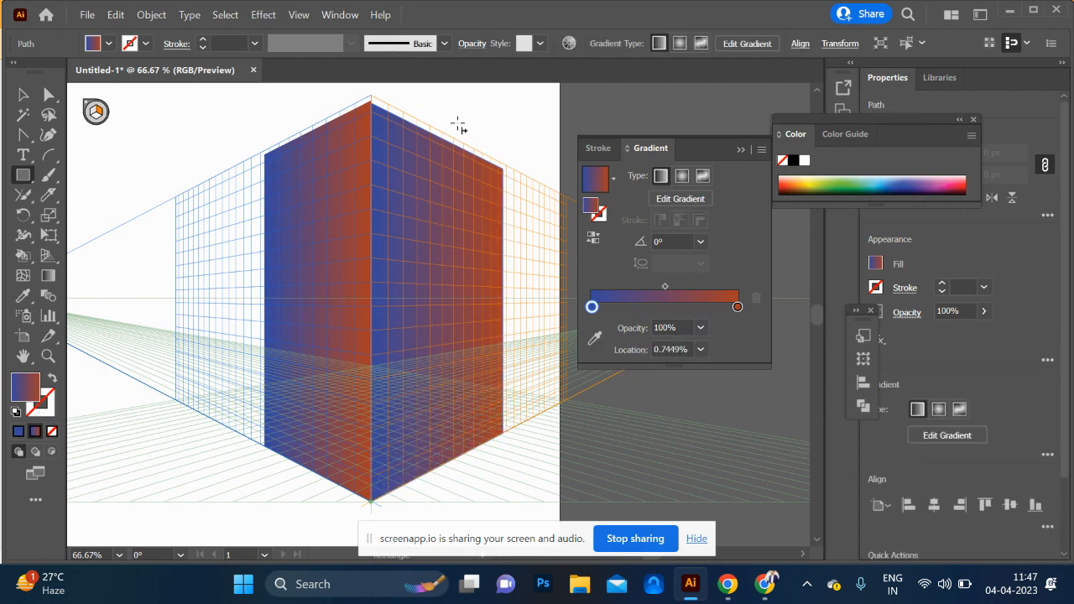
pyautogui.keyDown('alt'); pyautogui.scroll(3, 460, 114); pyautogui.keyUp('alt')
pyautogui.scroll(2, 311, 328)
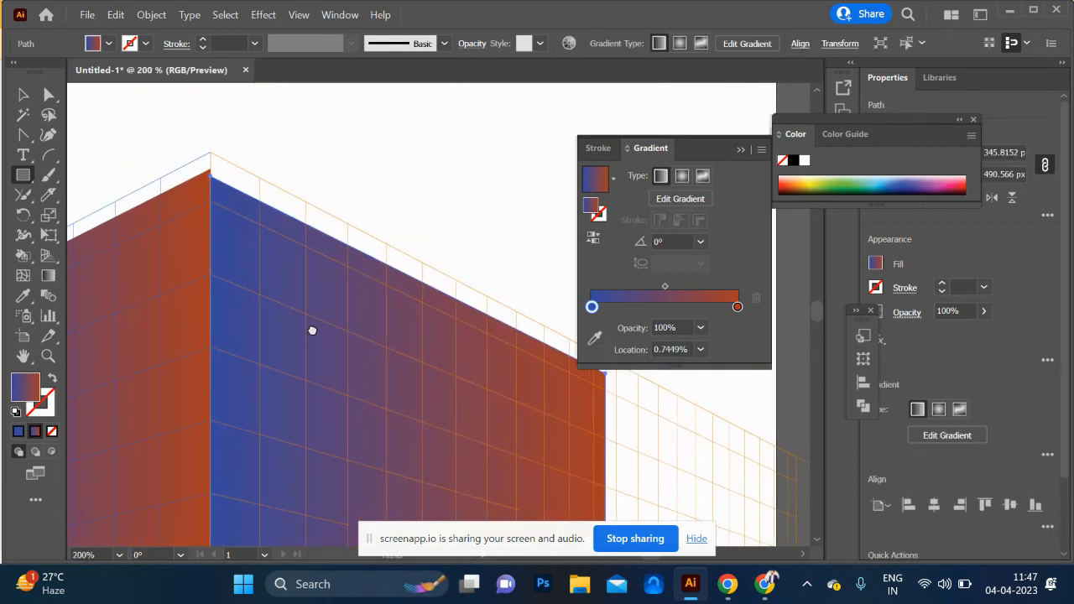
pyautogui.keyDown('alt'); pyautogui.scroll(3, 240, 205); pyautogui.keyUp('alt')
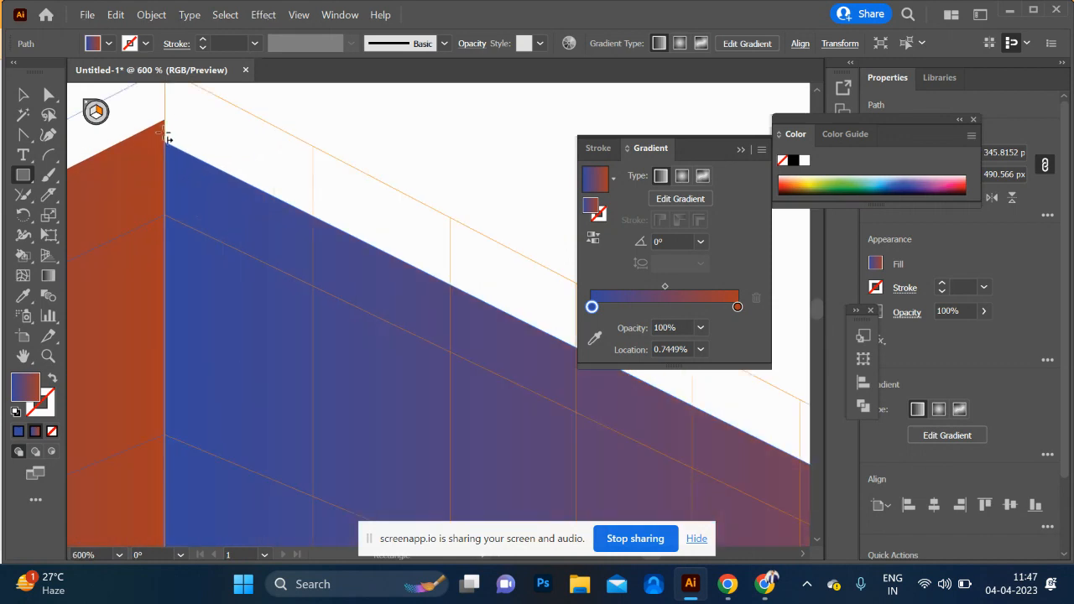
pyautogui.keyDown('alt'); pyautogui.scroll(-3, 296, 254); pyautogui.keyUp('alt')
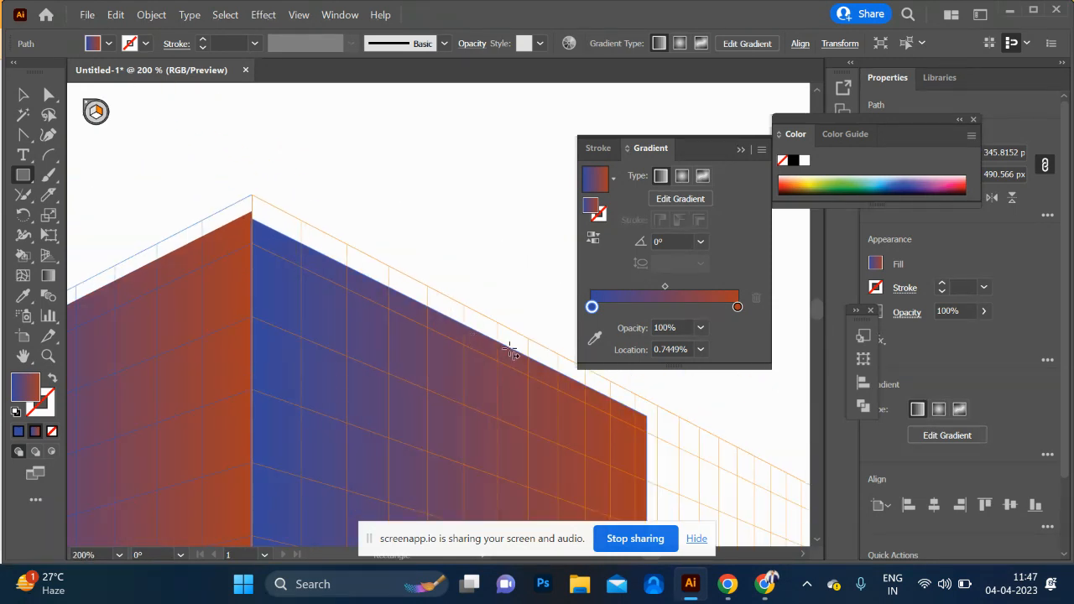
# Try stretching the right-hand face's top edge upward with the Selection tool, and undo the change
pyautogui.click(22, 95)
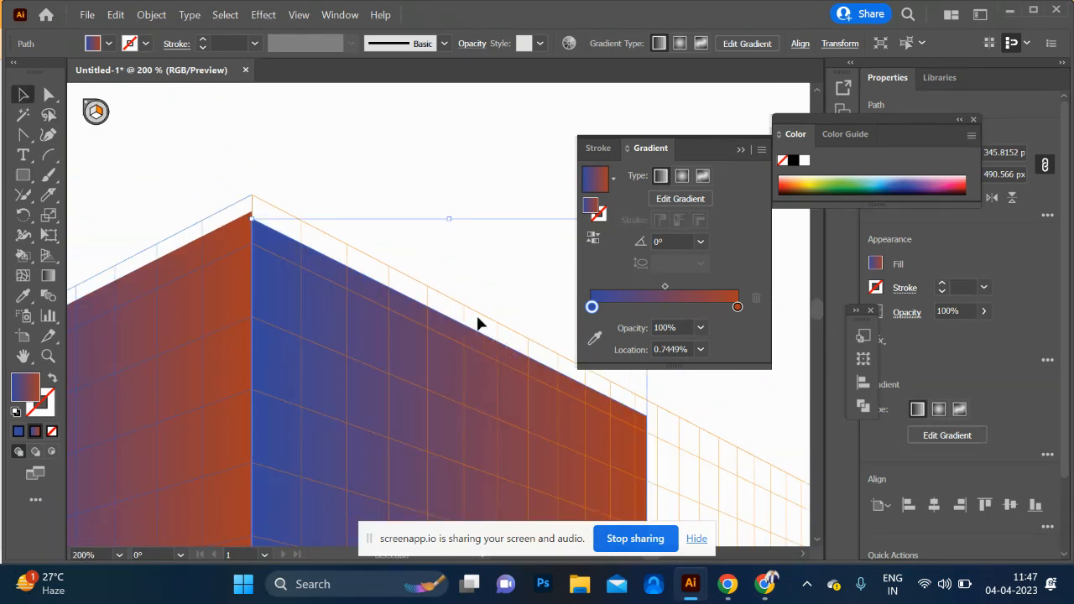
pyautogui.moveTo(449, 220); pyautogui.dragTo(449, 166)
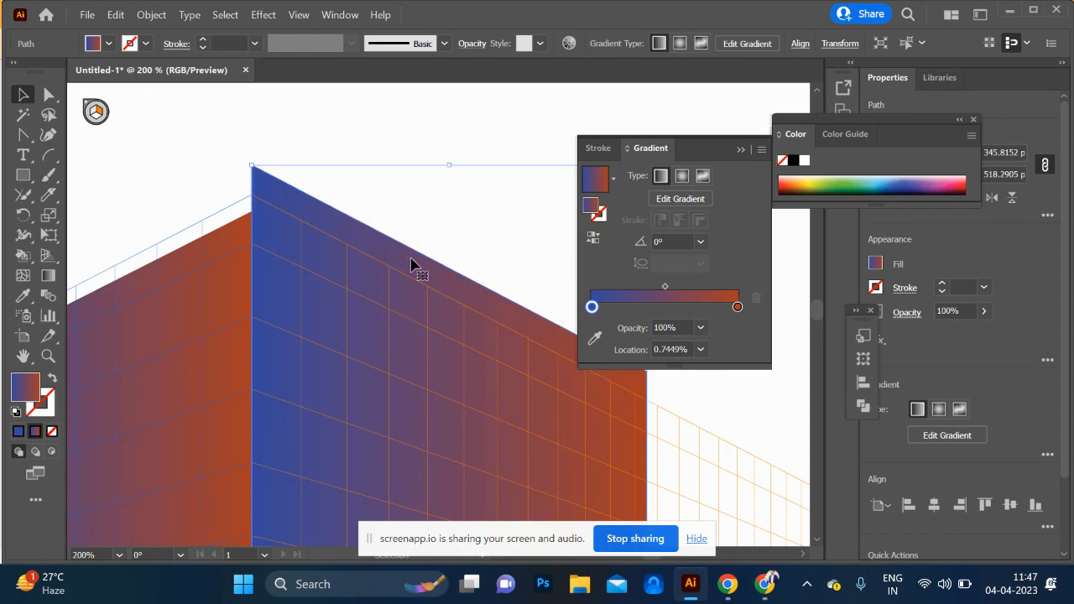
pyautogui.hotkey('ctrl', 'z')
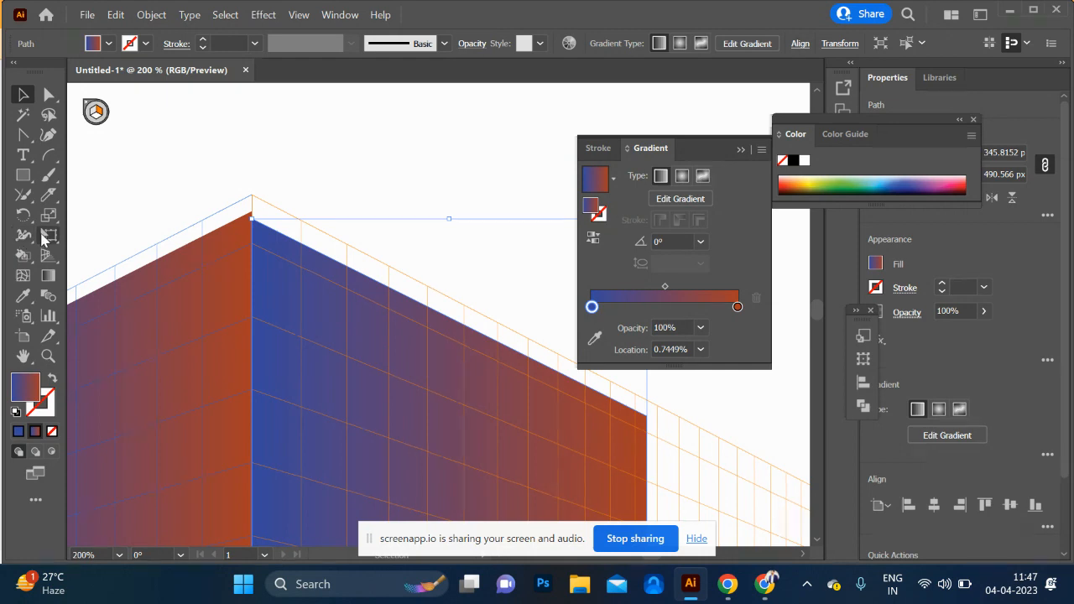
# Raise the right-hand face's top edge in perspective with the Perspective Selection tool to meet the left-hand face's top corner
pyautogui.click(49, 255)
pyautogui.click(81, 271)
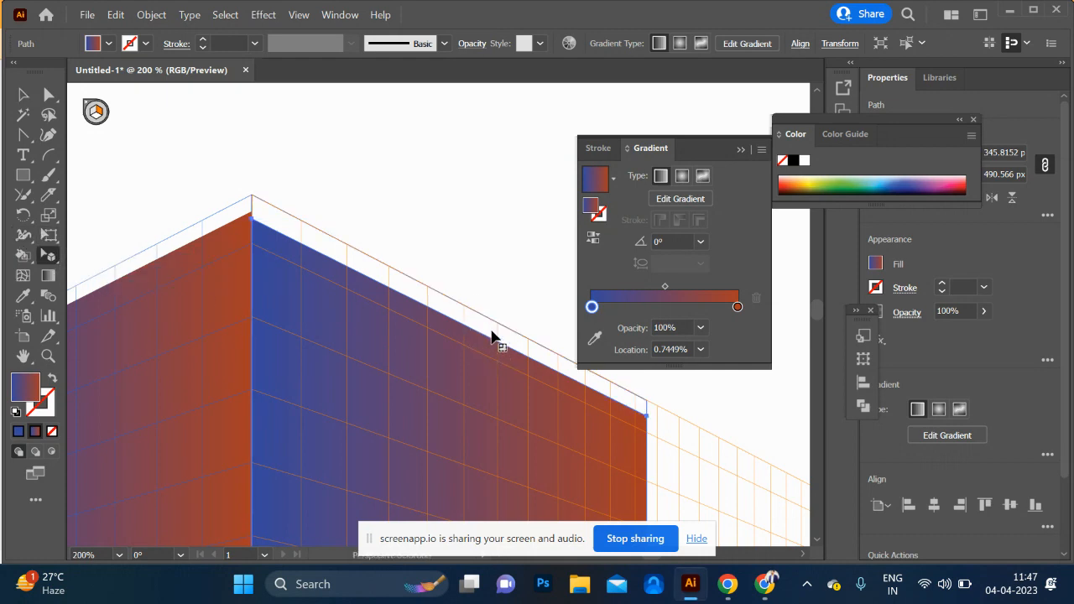
pyautogui.moveTo(492, 334); pyautogui.dragTo(492, 332)
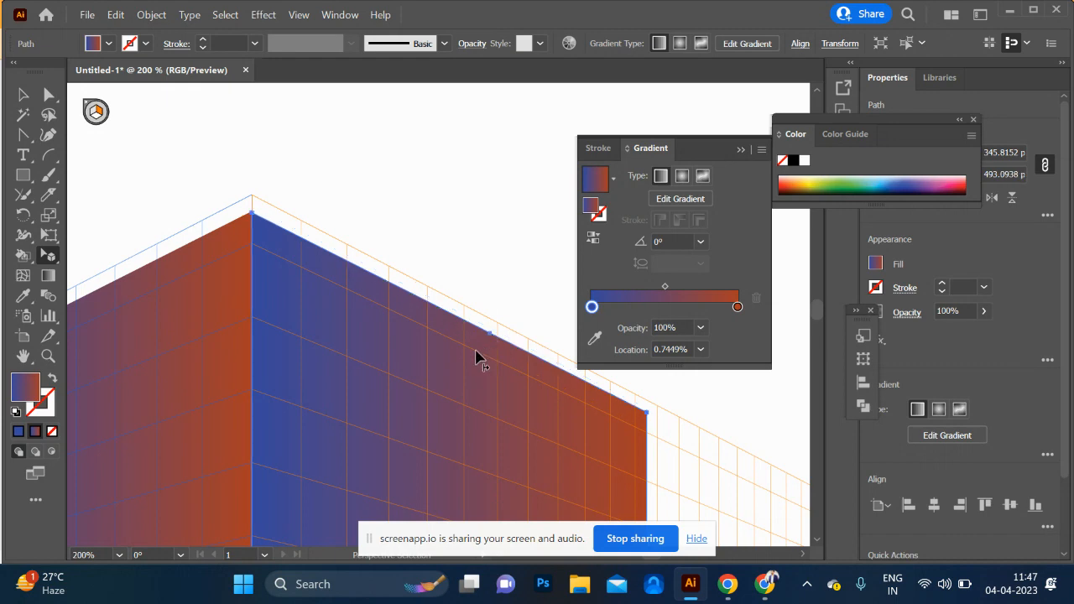
pyautogui.hotkey('ctrl', 'shift', 'a')
pyautogui.scroll(-5, 269, 338)
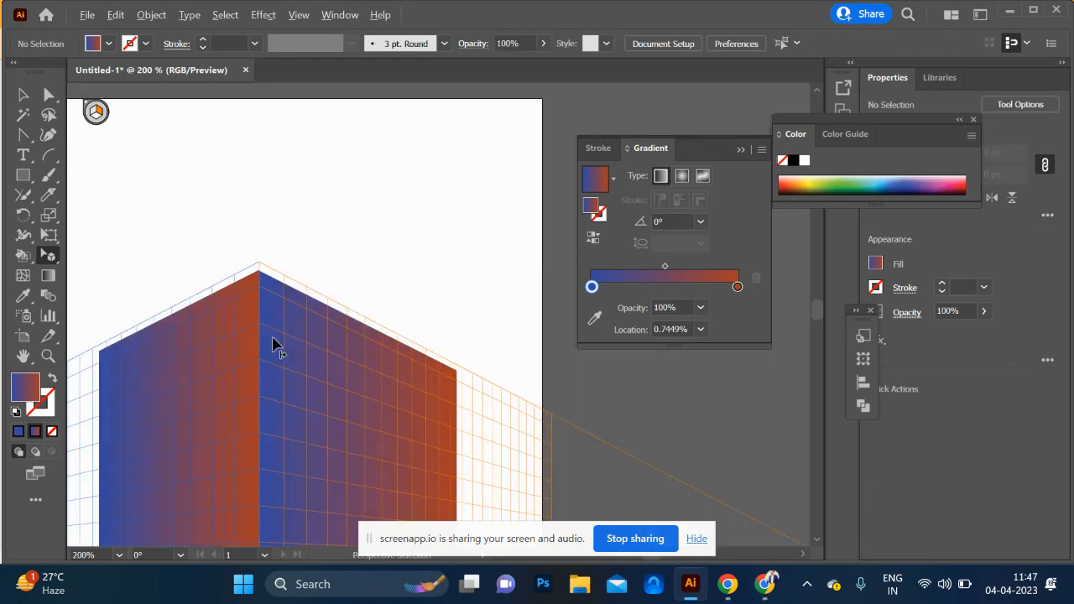
pyautogui.moveTo(345, 333); pyautogui.dragTo(328, 238)
# Replace the right-hand face's gradient with a solid fill, trying green, teal and orange before choosing pink
pyautogui.click(23, 95)
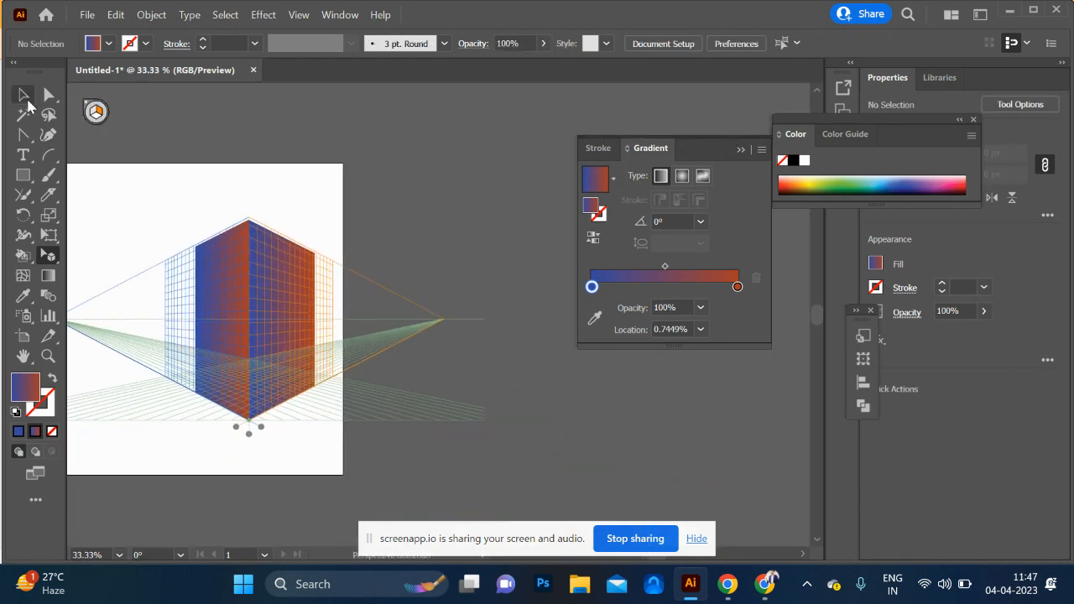
pyautogui.click(302, 345)
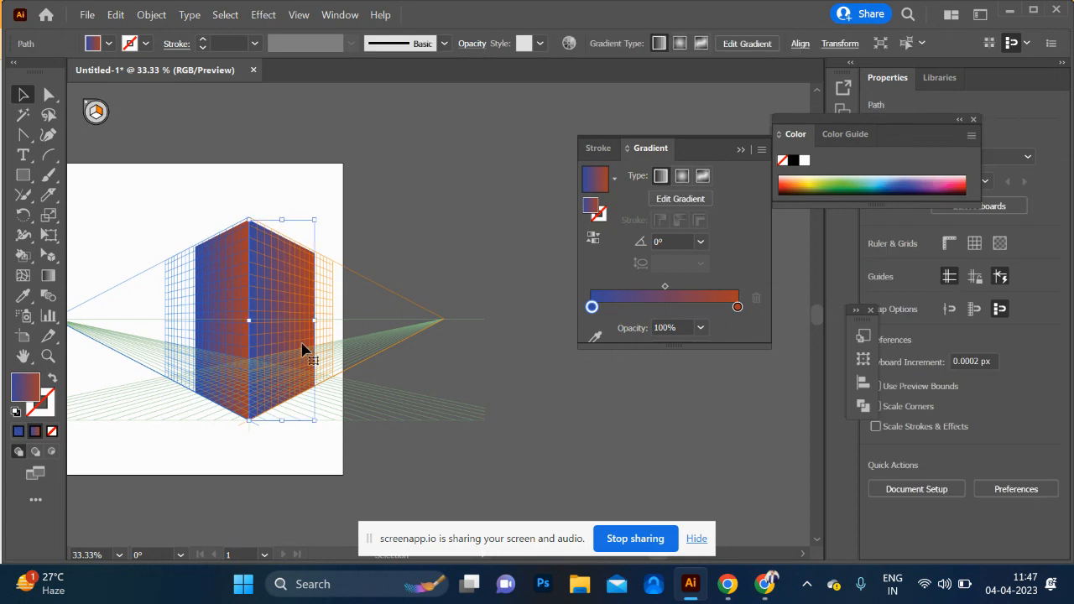
pyautogui.click(829, 179)
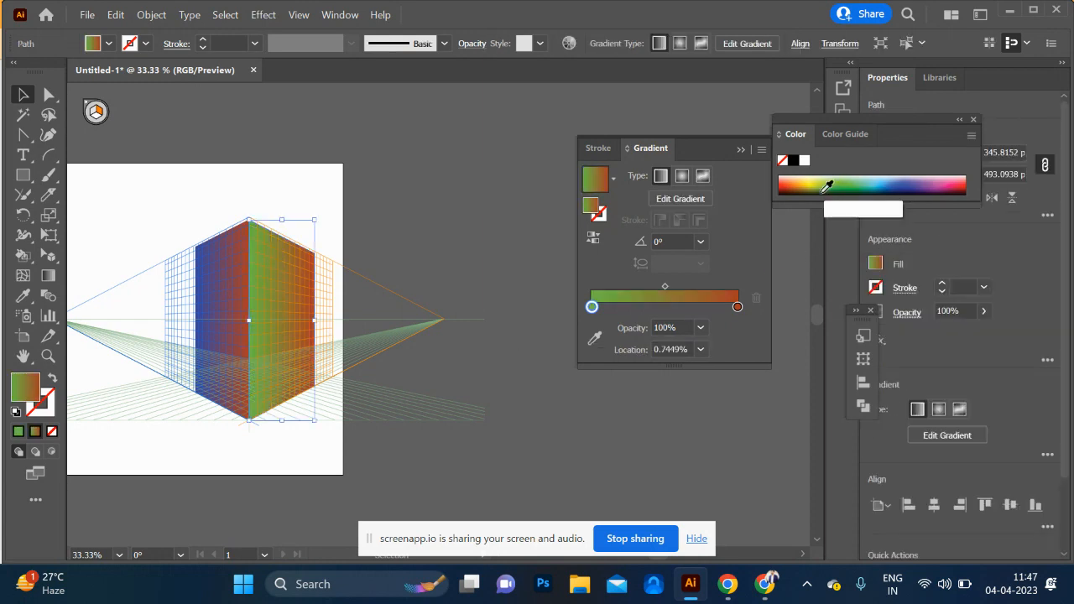
pyautogui.click(18, 432)
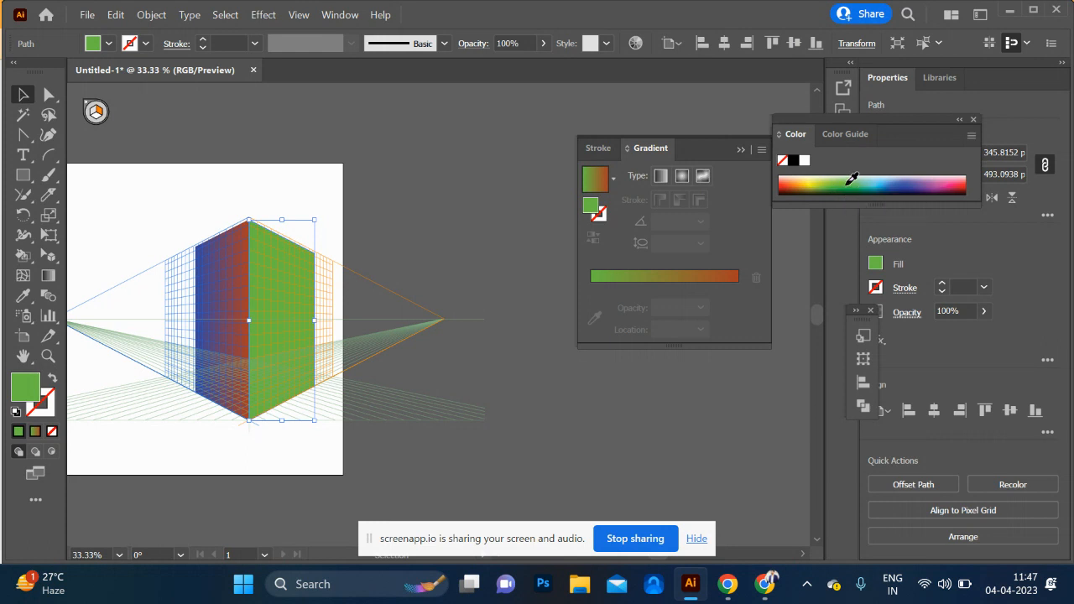
pyautogui.moveTo(851, 178); pyautogui.dragTo(876, 177)
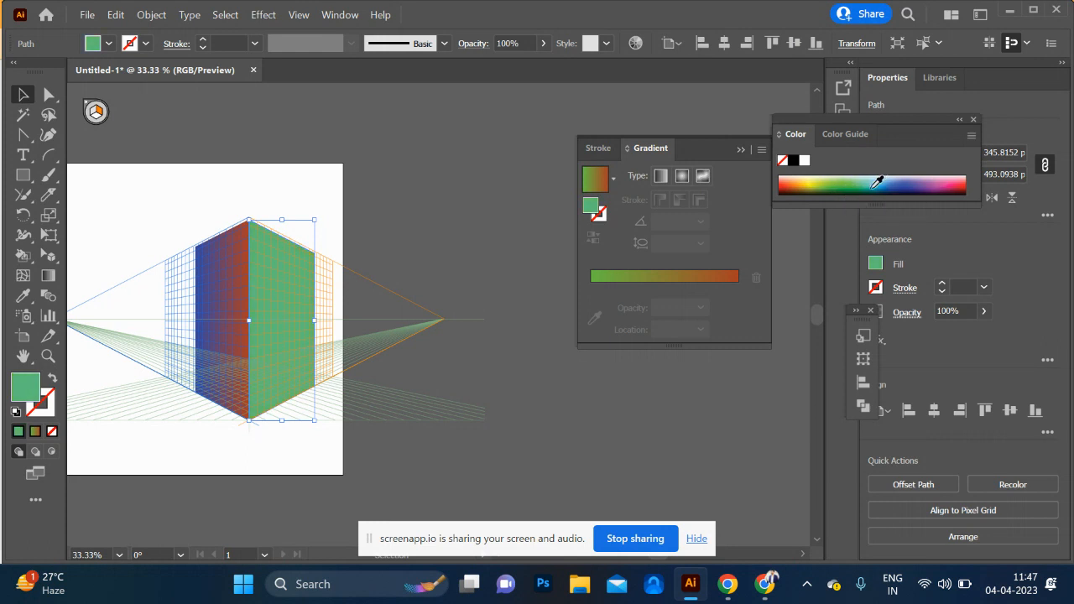
pyautogui.click(799, 180)
pyautogui.moveTo(798, 180); pyautogui.dragTo(785, 183)
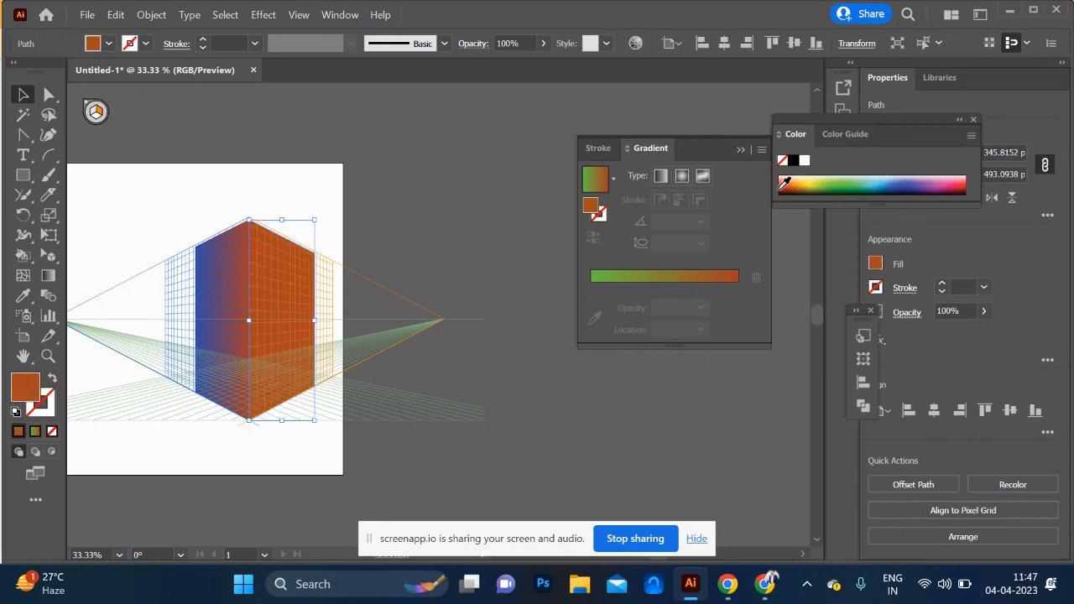
pyautogui.click(796, 179)
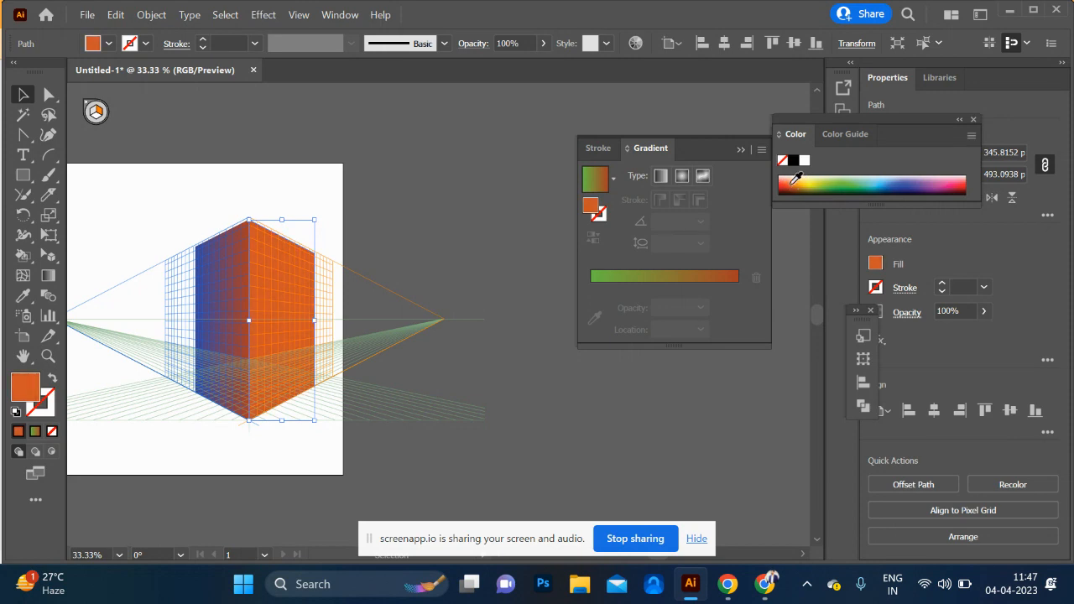
pyautogui.click(960, 182)
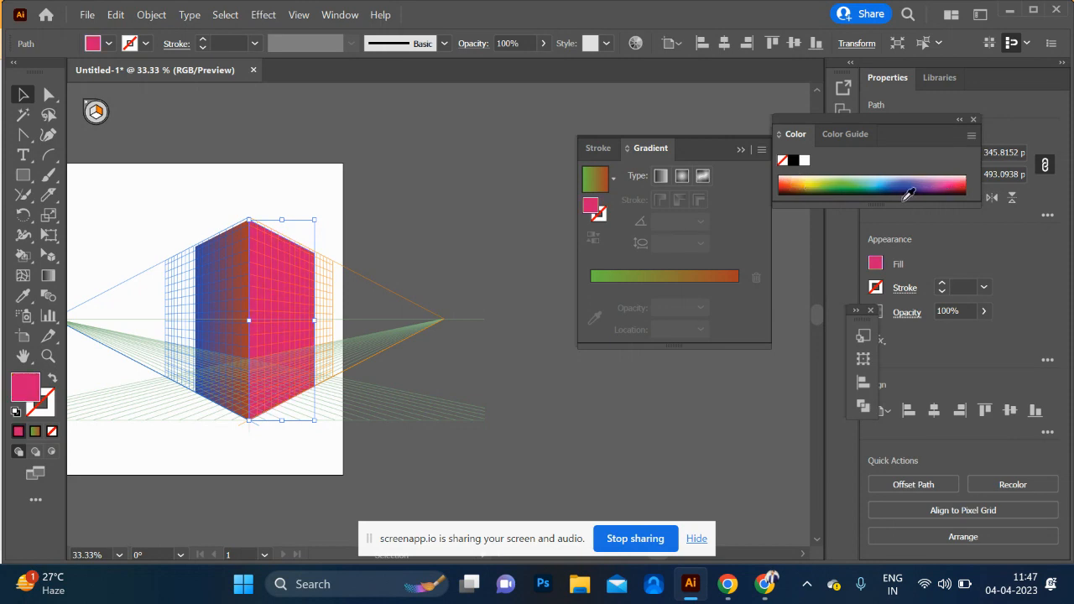
# Change the blue stop of the left-hand face's gradient to bright red and deselect the face
pyautogui.click(227, 310)
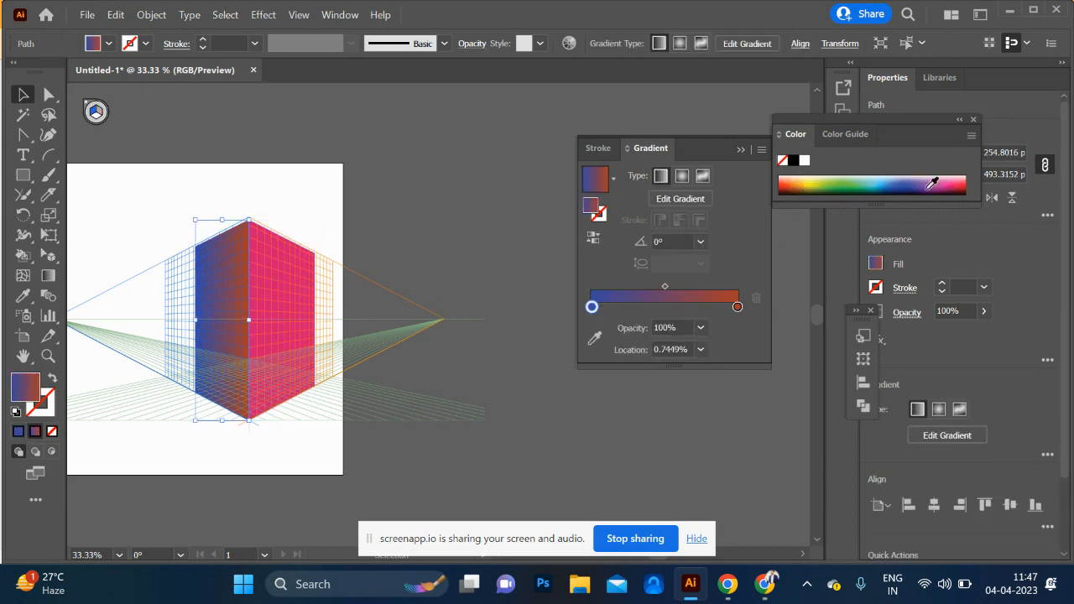
pyautogui.click(965, 178)
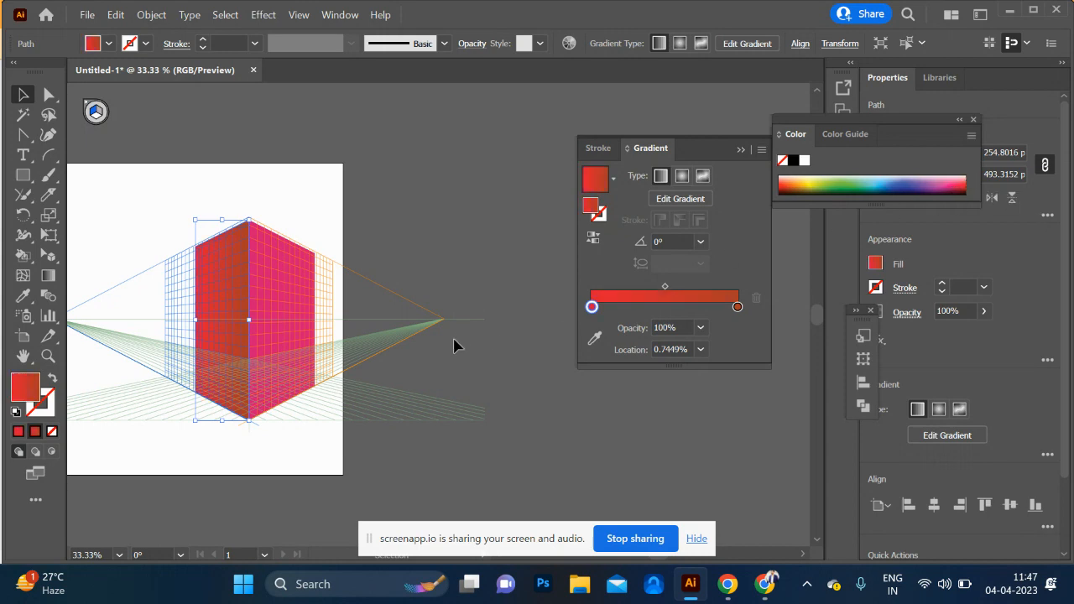
pyautogui.click(361, 397)
# Draw a tall door rectangle in perspective on the right-hand pink face and change its gradient's red stop to olive brown
pyautogui.scroll(6, 269, 365)
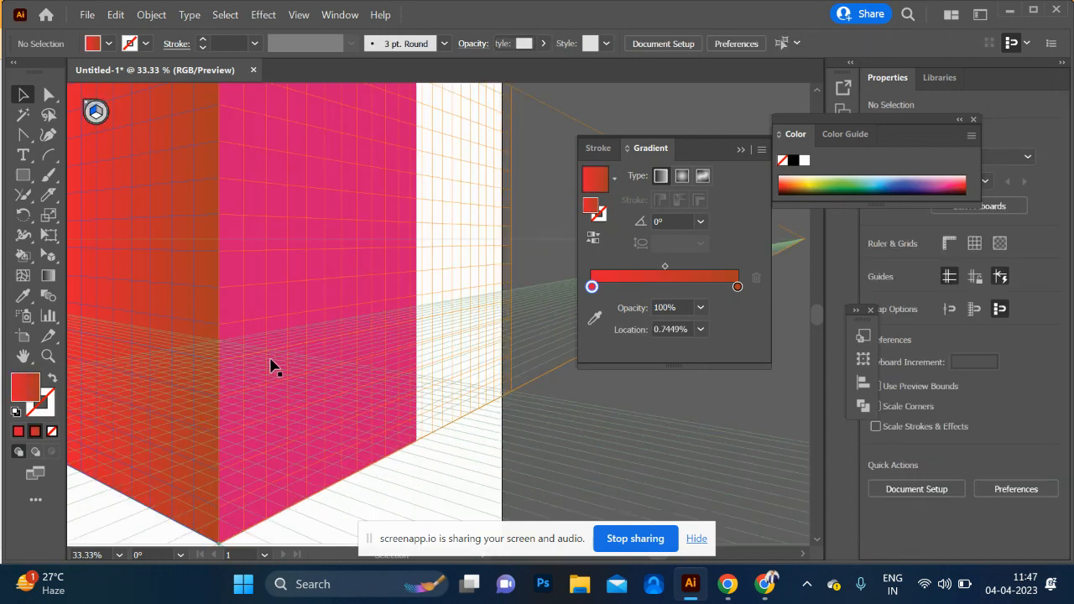
pyautogui.scroll(2, 270, 366)
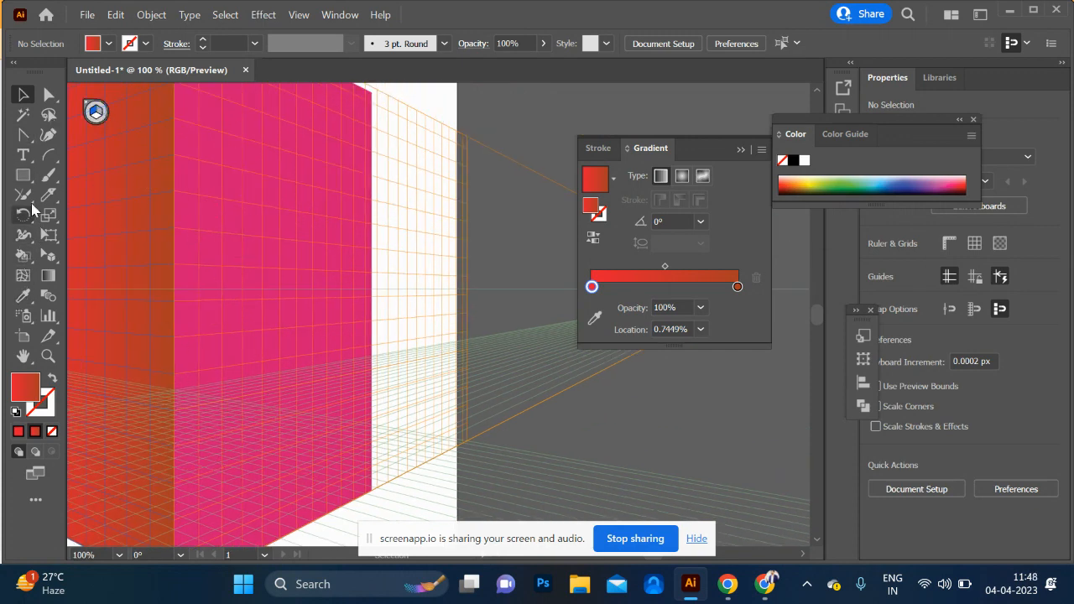
pyautogui.click(23, 174)
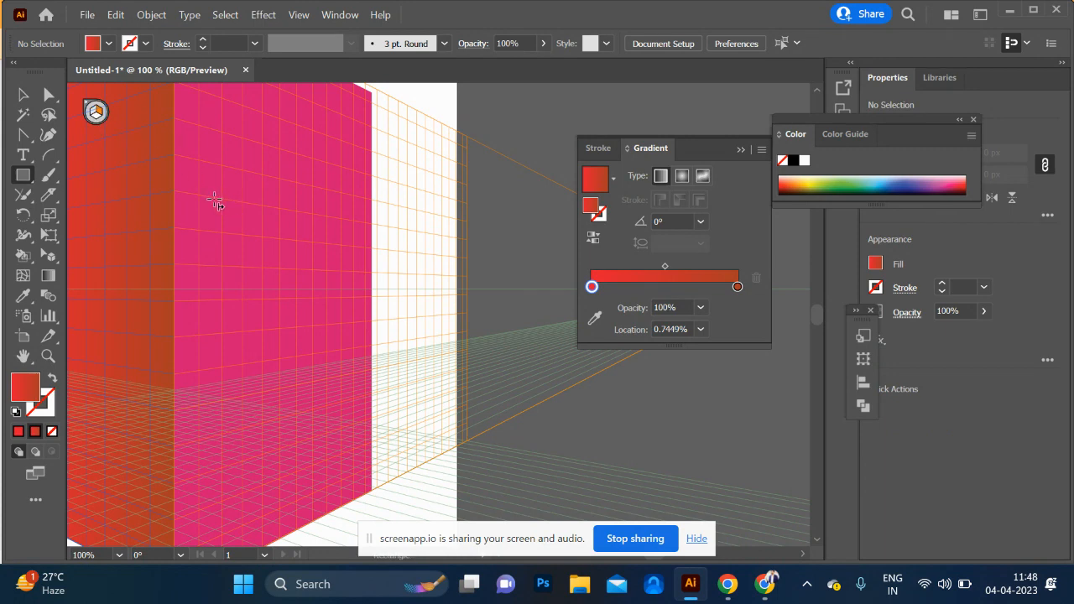
pyautogui.moveTo(227, 218); pyautogui.dragTo(295, 535)
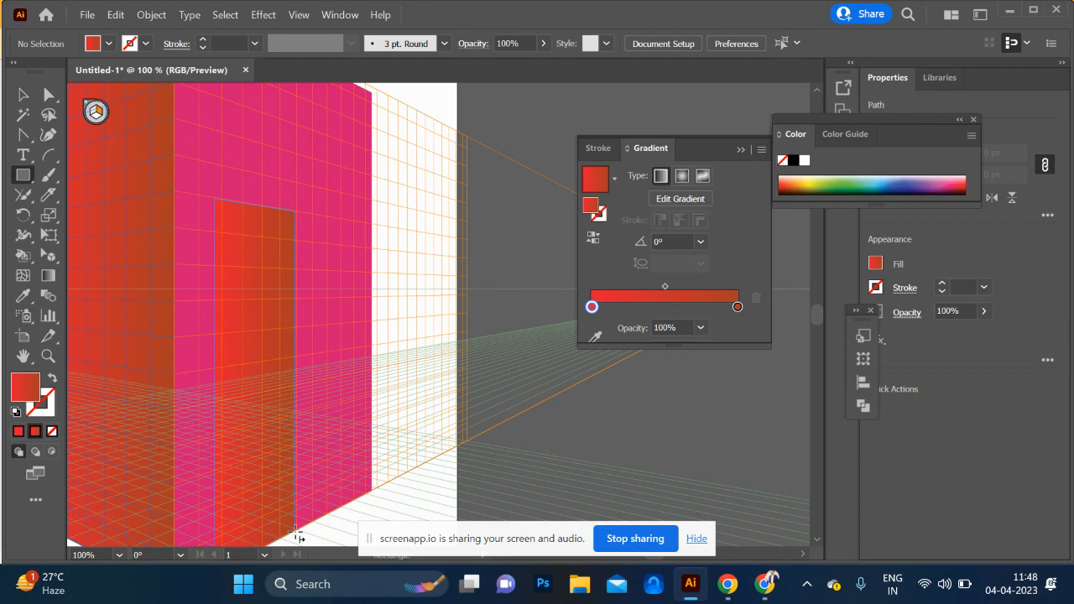
pyautogui.click(803, 185)
pyautogui.scroll(-2, 366, 299)
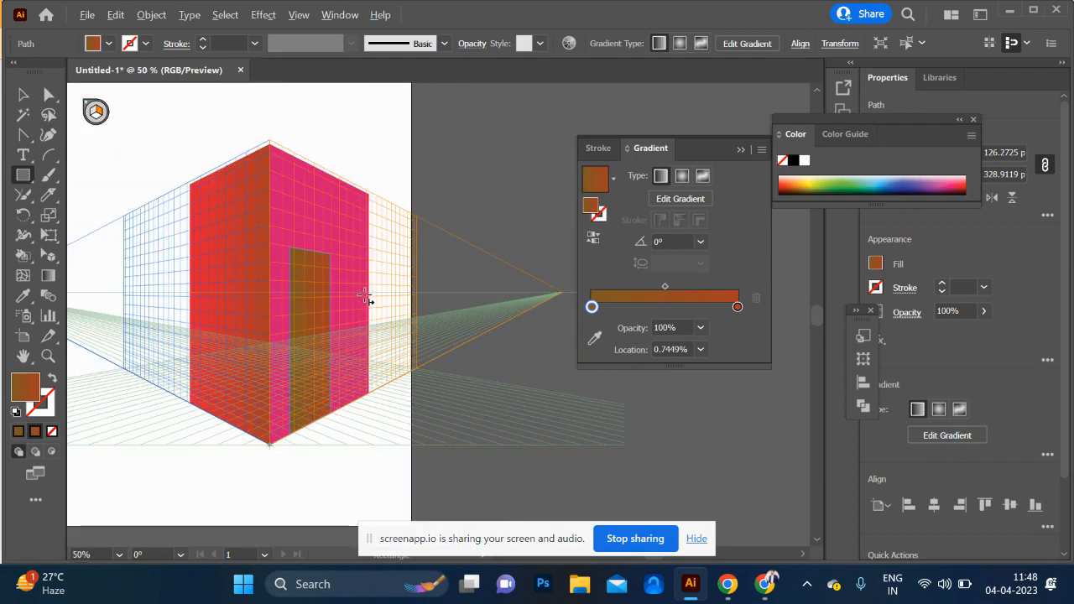
# Draw a small window rectangle in perspective near the outer upper corner of the pink face
pyautogui.scroll(2, 300, 204)
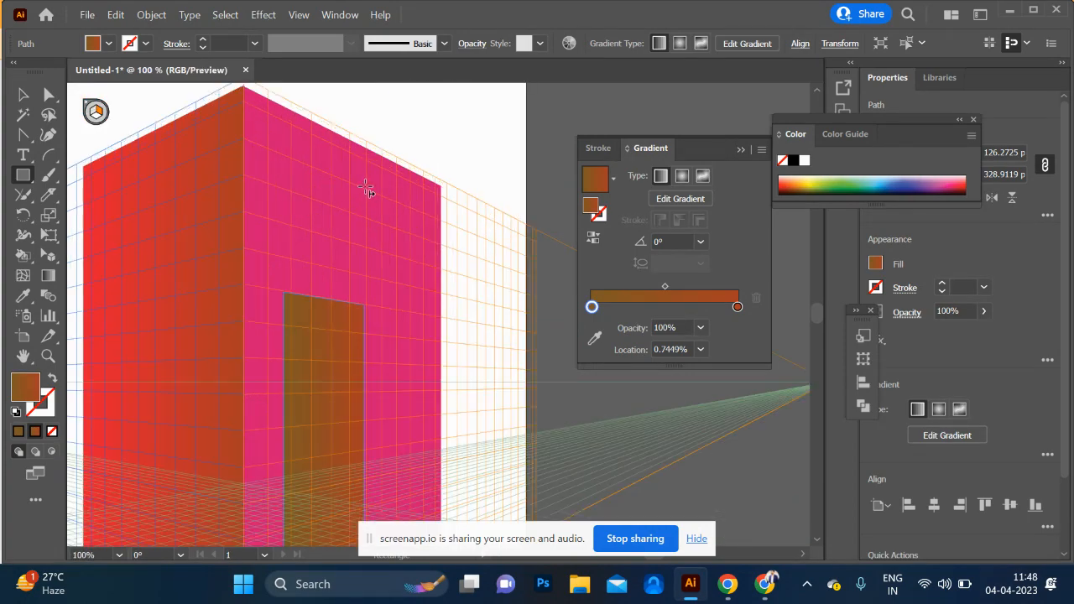
pyautogui.moveTo(386, 217); pyautogui.dragTo(426, 301)
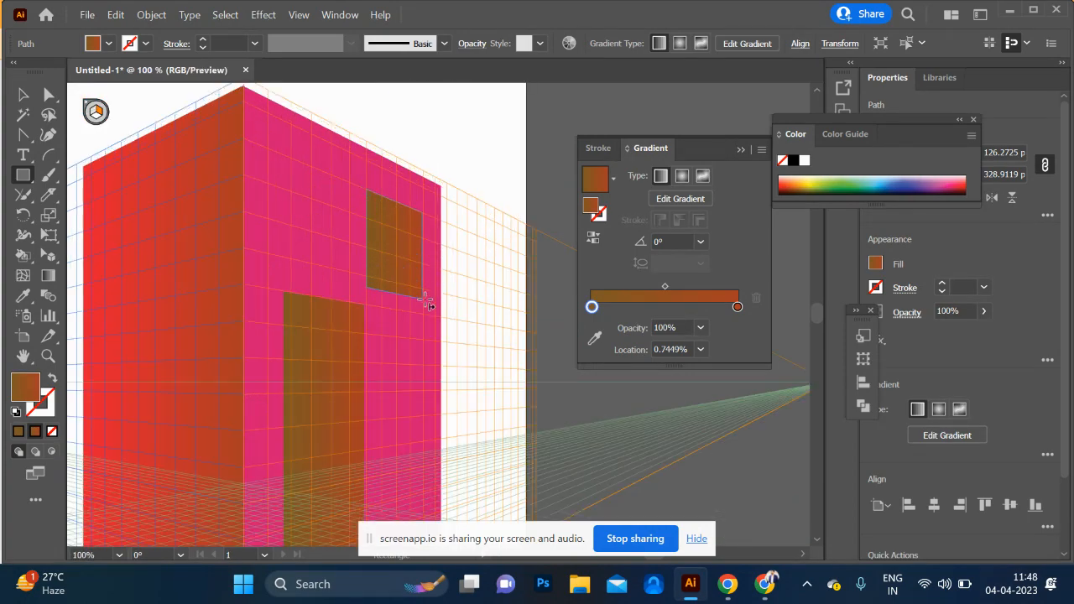
pyautogui.scroll(-3, 293, 259)
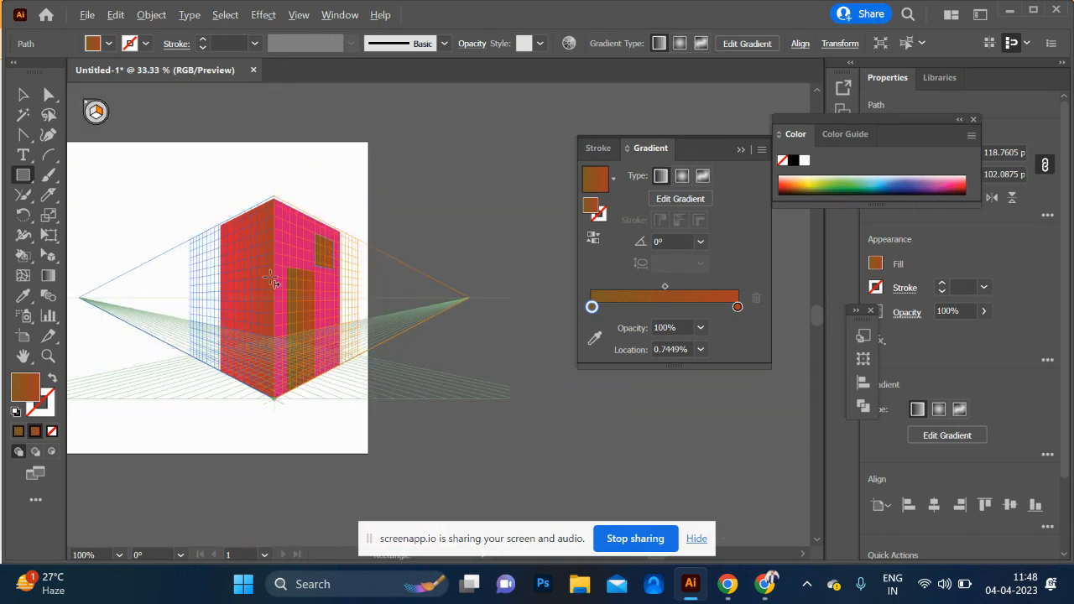
# Activate the left grid plane and draw a tall door and a wide window above it on the red face
pyautogui.click(92, 114)
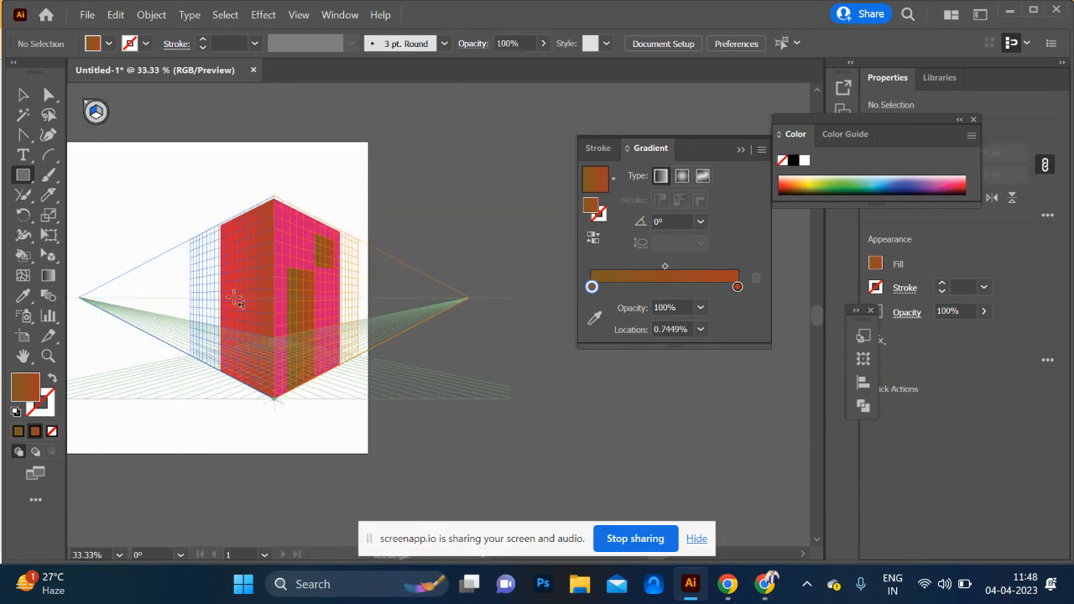
pyautogui.scroll(2, 246, 310)
pyautogui.moveTo(212, 257); pyautogui.dragTo(274, 468)
pyautogui.scroll(2, 243, 172)
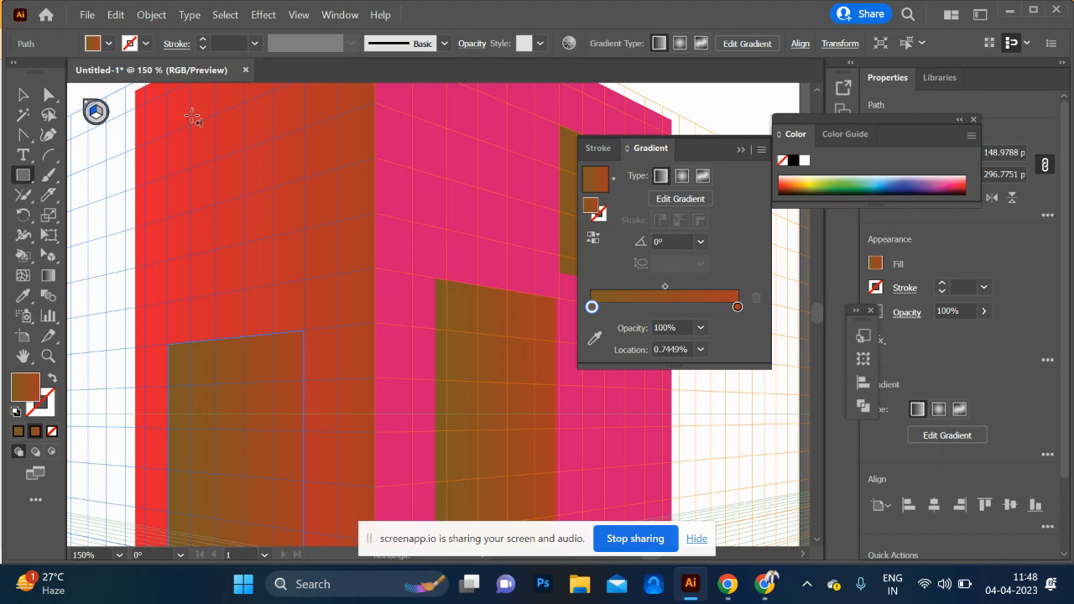
pyautogui.moveTo(192, 118); pyautogui.dragTo(335, 174)
pyautogui.scroll(-3, 320, 199)
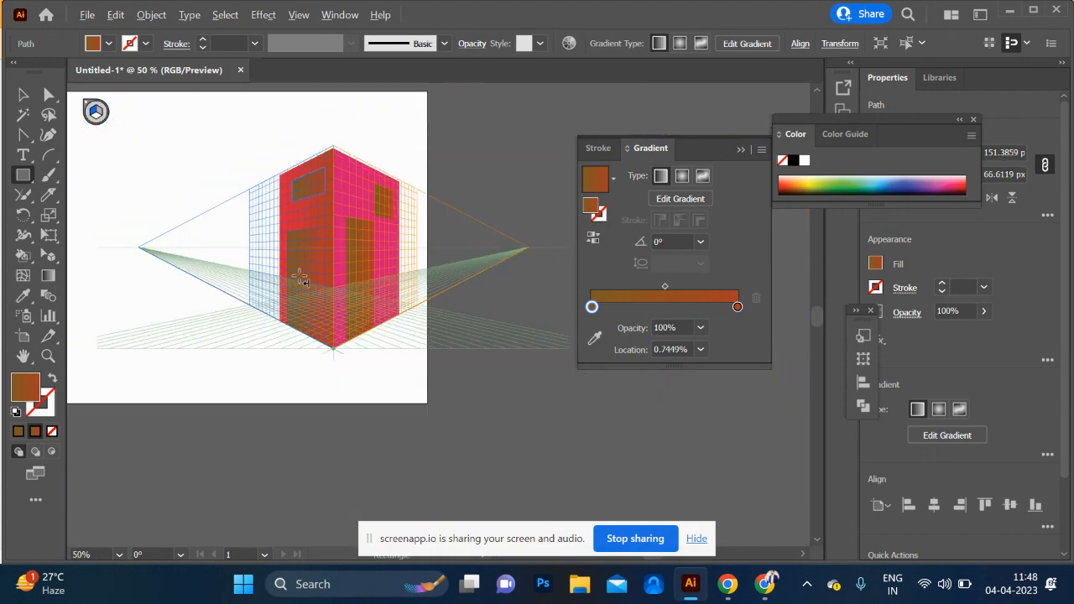
# Hide the perspective grid to preview the building's two faces, and show the grid again
pyautogui.scroll(-1, 463, 195)
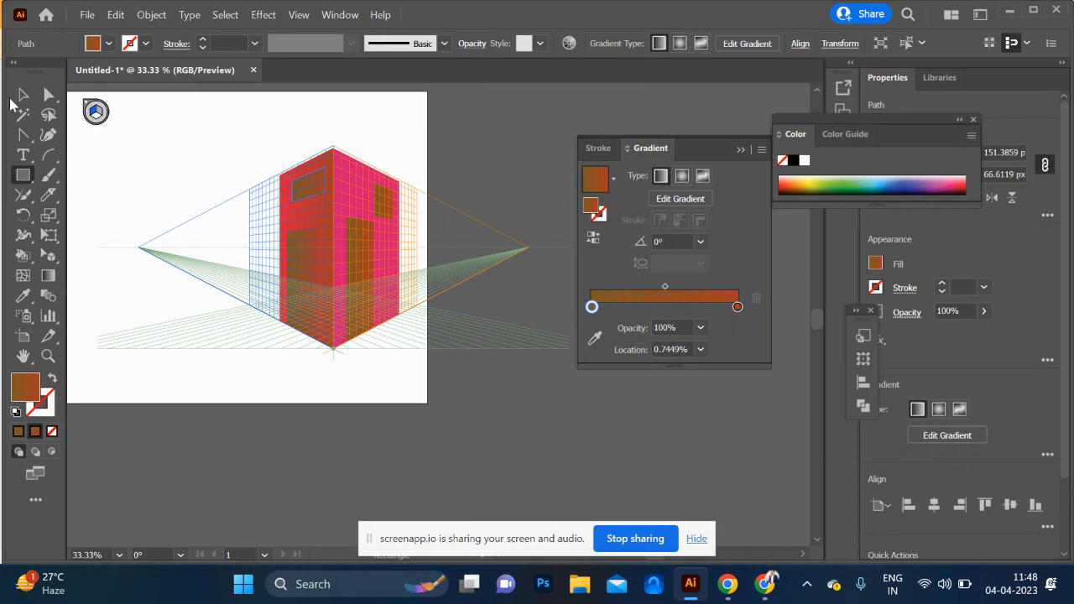
pyautogui.hotkey('ctrl', 'shift', 'i')
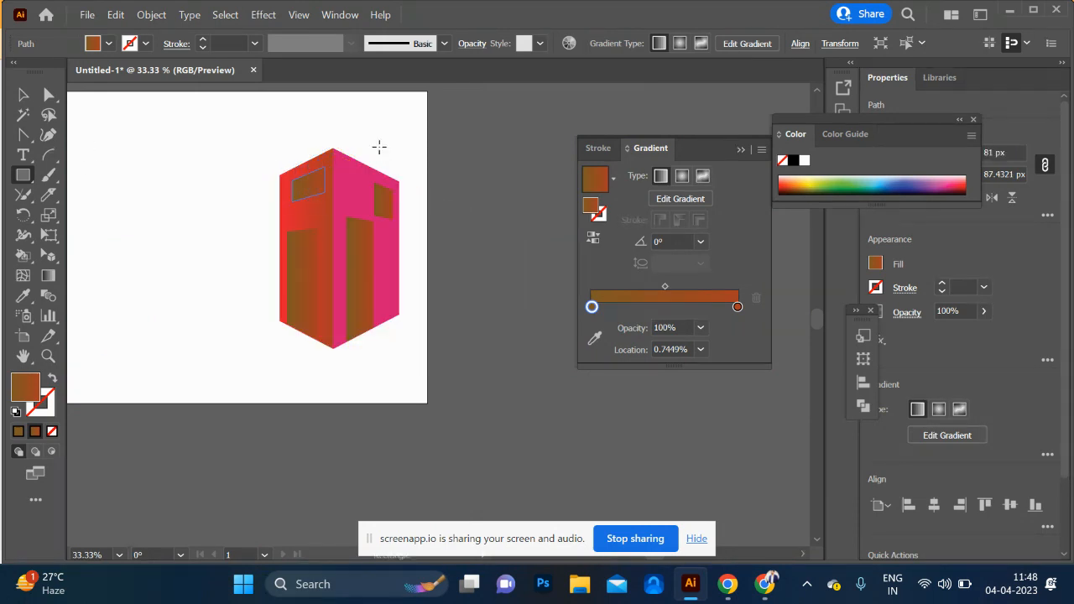
pyautogui.hotkey('shift', 'p')
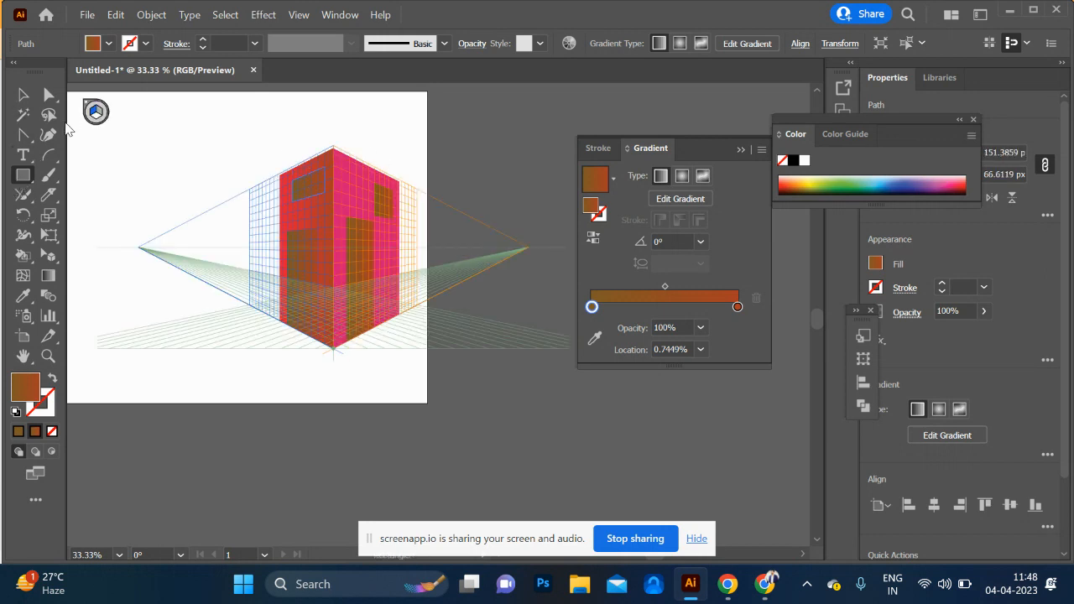
# On the right grid plane, draw a tall wall rectangle for a second building and send it behind the first building
pyautogui.click(100, 112)
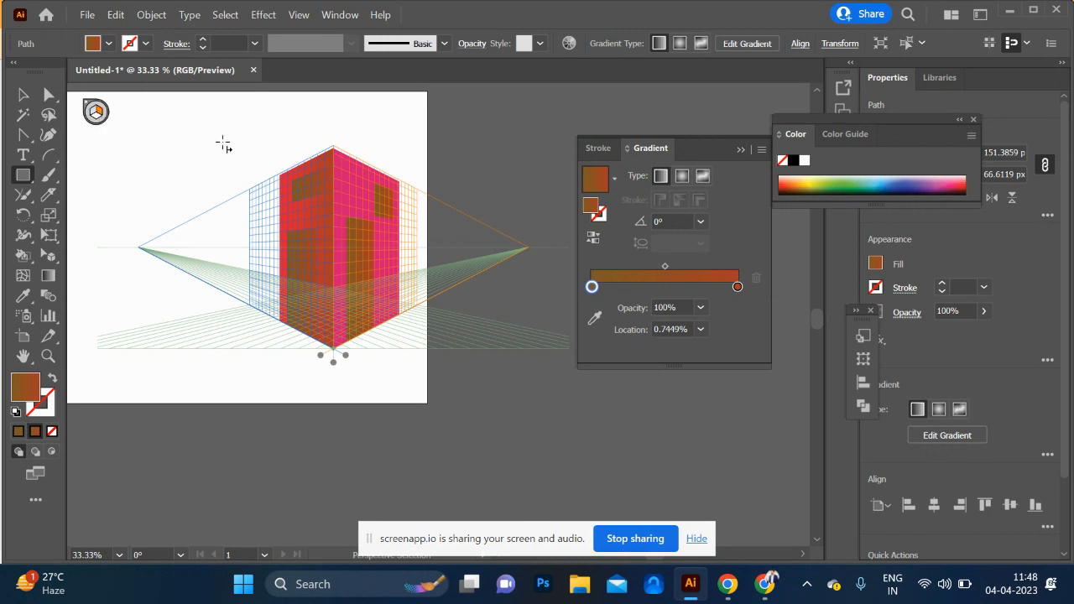
pyautogui.moveTo(238, 135); pyautogui.dragTo(313, 155)
pyautogui.hotkey('ctrl', 'z')
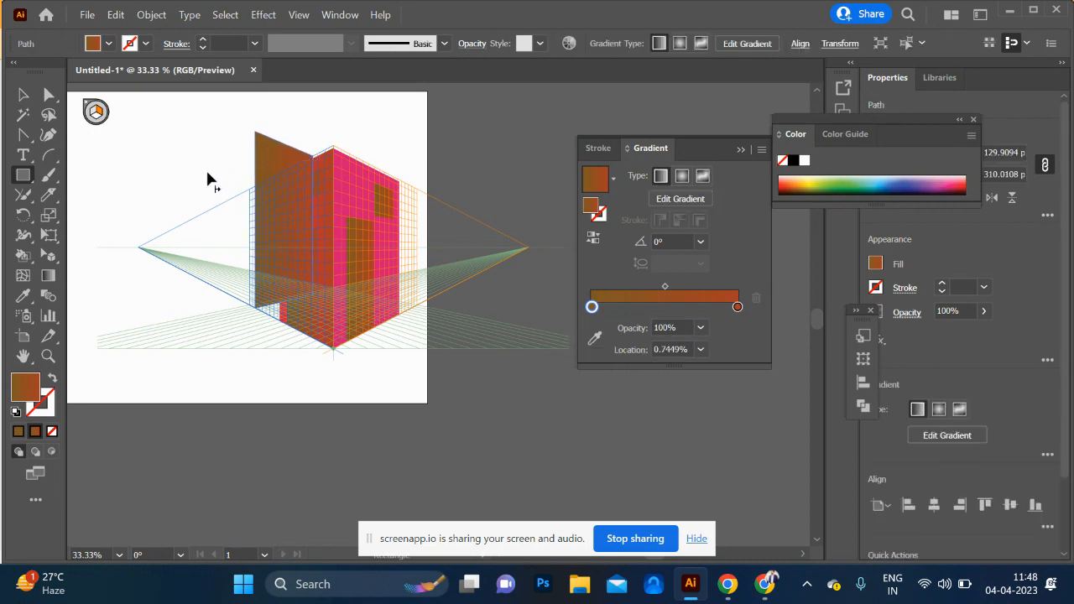
pyautogui.hotkey('ctrl', 'shift', '[')
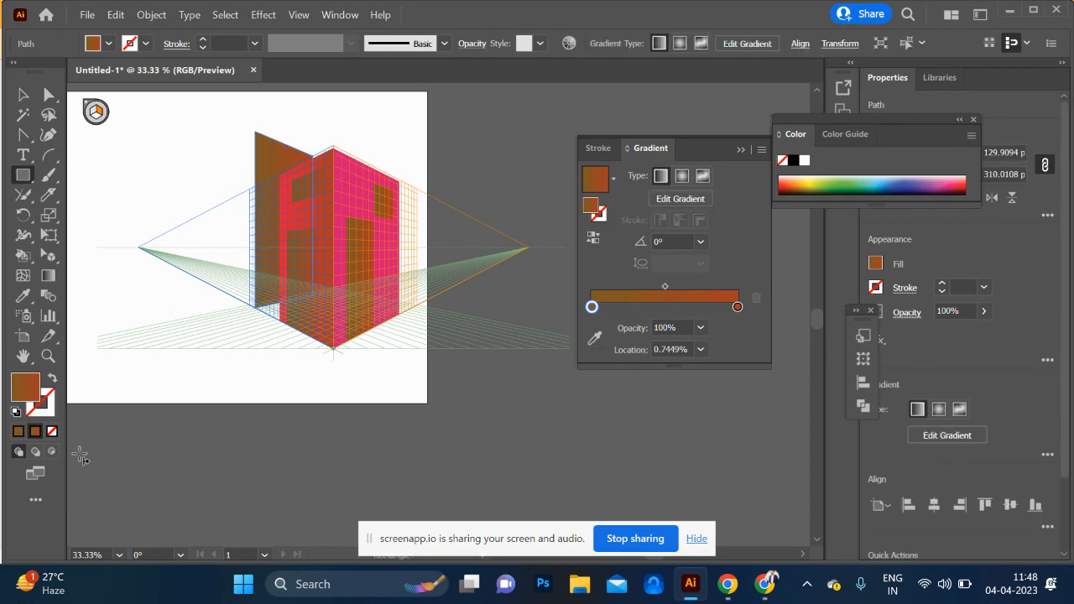
# Fill the second building's wall with solid medium blue, 2F4BAF
pyautogui.doubleClick(29, 399)
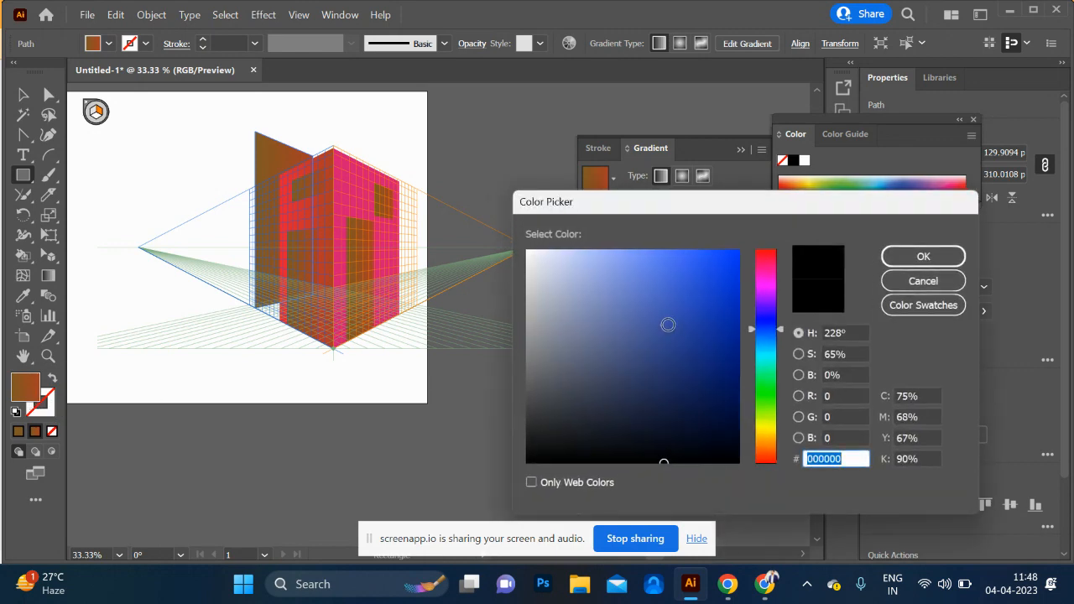
pyautogui.click(682, 317)
pyautogui.click(910, 264)
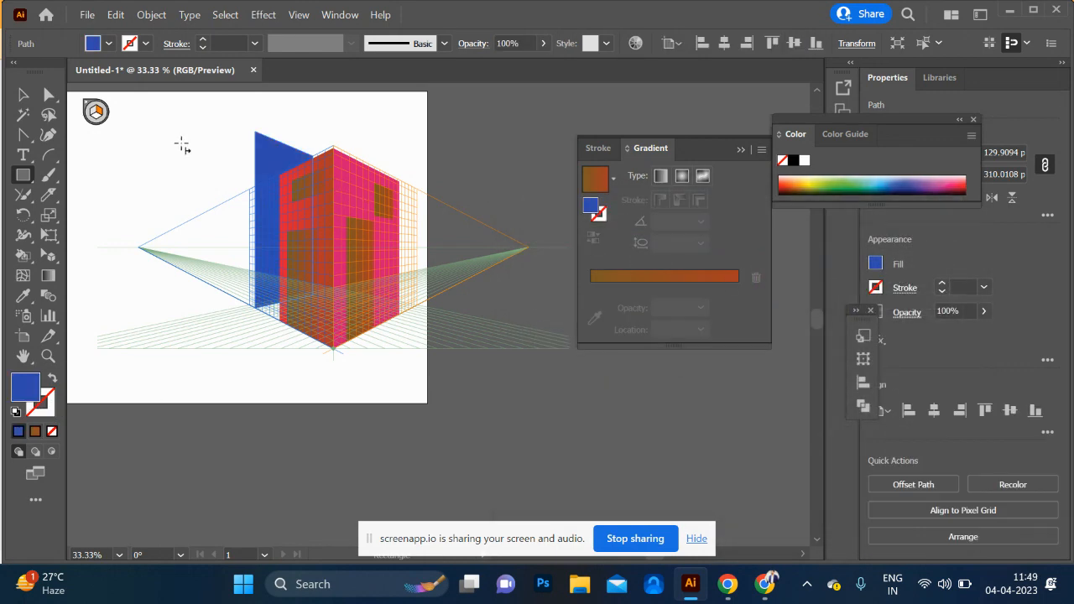
# Draw the second building's adjoining wall on the left grid plane and fill it with dark blue, 1D3372
pyautogui.click(93, 113)
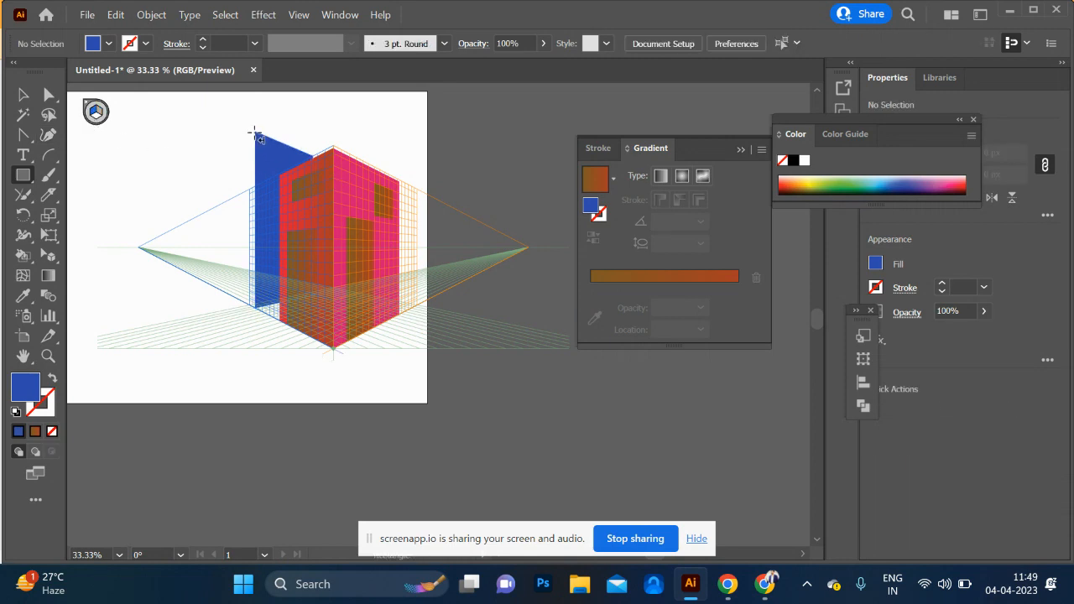
pyautogui.moveTo(255, 134)
pyautogui.mouseDown()
pyautogui.moveTo(167, 278)
pyautogui.moveTo(180, 271)
pyautogui.moveTo(217, 293)
pyautogui.mouseUp()
pyautogui.doubleClick(18, 395)
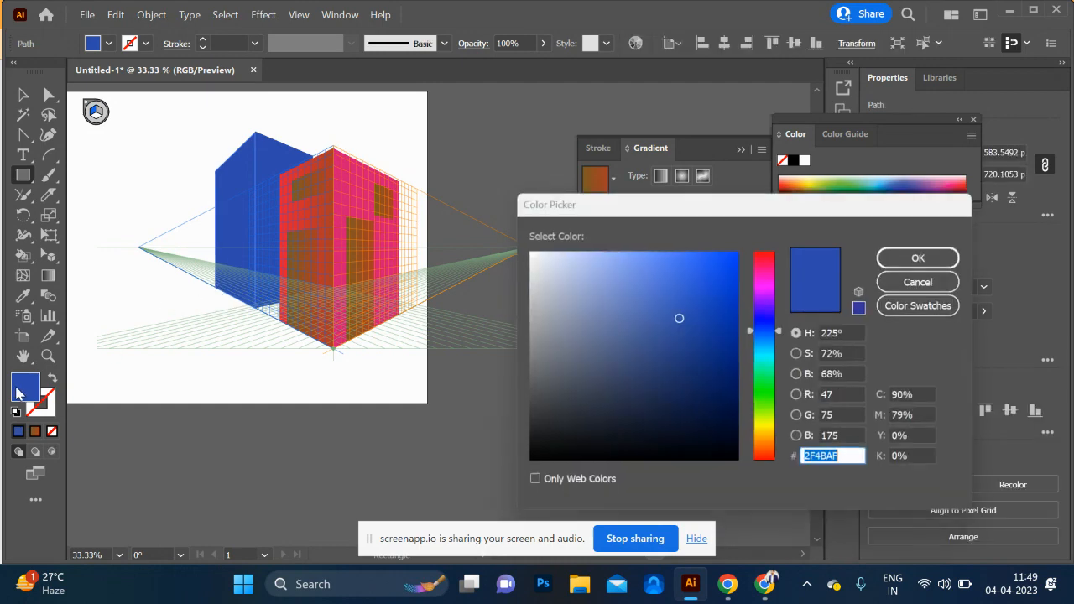
pyautogui.moveTo(621, 331); pyautogui.dragTo(686, 368)
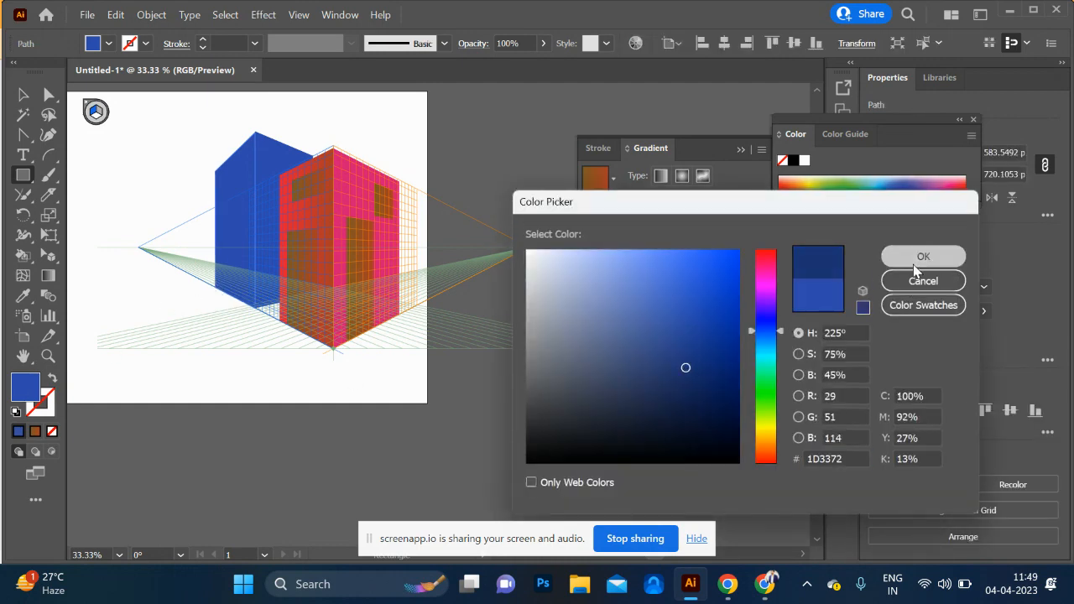
pyautogui.click(915, 258)
# Deselect the dark blue wall and hide the perspective grid
pyautogui.click(23, 95)
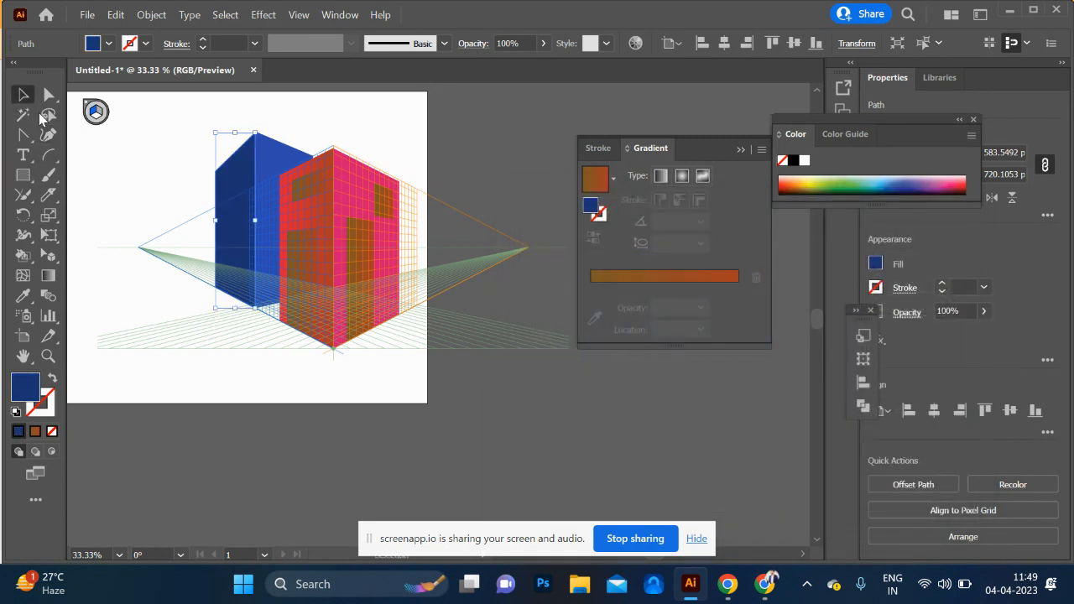
pyautogui.click(167, 197)
pyautogui.hotkey('ctrl', 'shift', 'i')
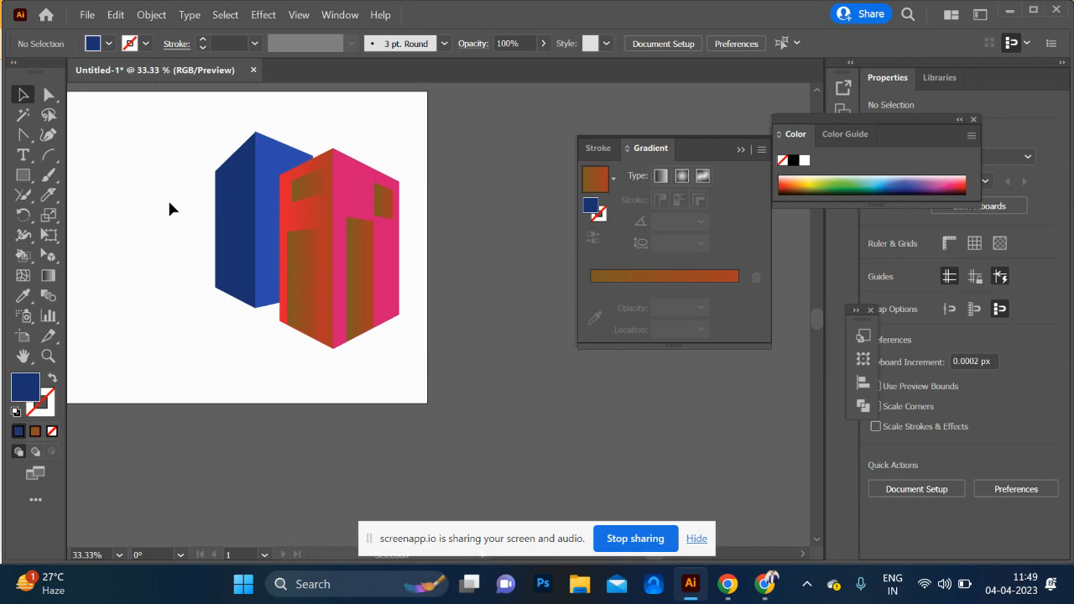
# Switch to Chrome and select the current page's address for replacement with a web search
pyautogui.hotkey('alt', 'Tab')
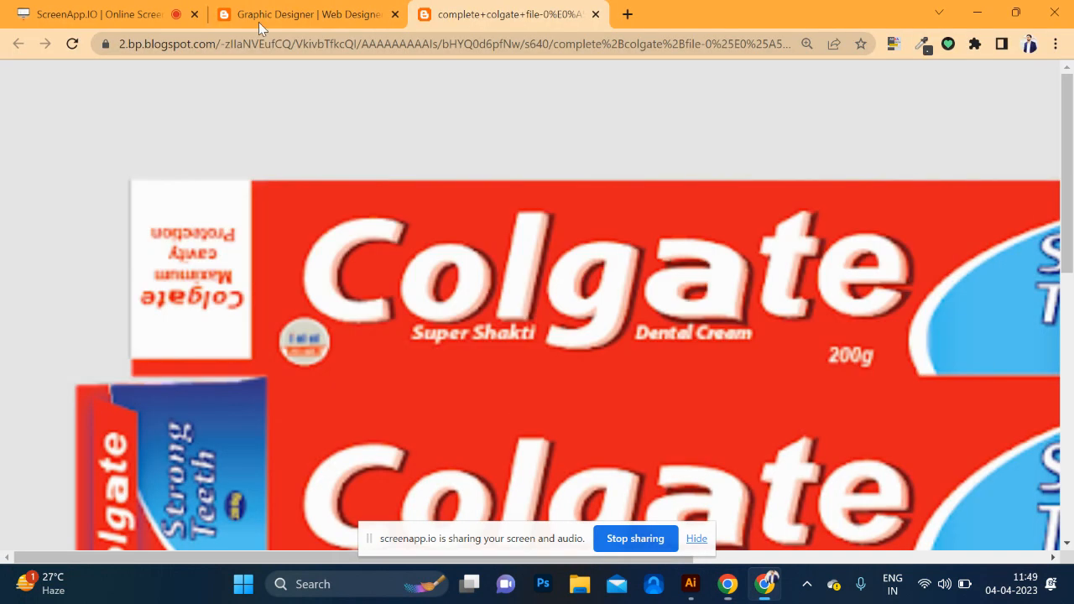
pyautogui.click(333, 44)
pyautogui.write('p')
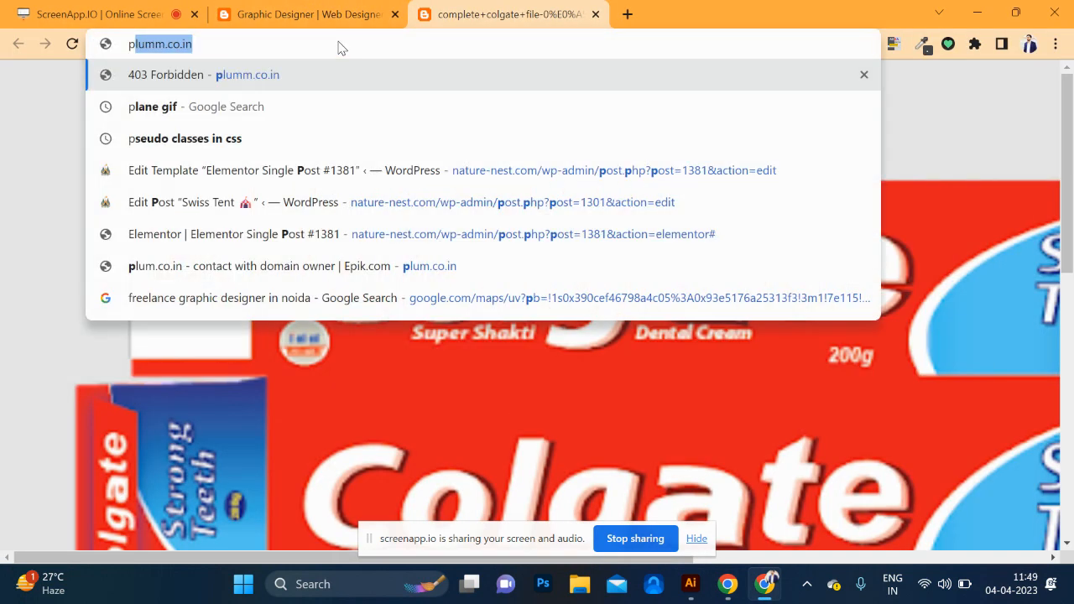
pyautogui.write('respe')
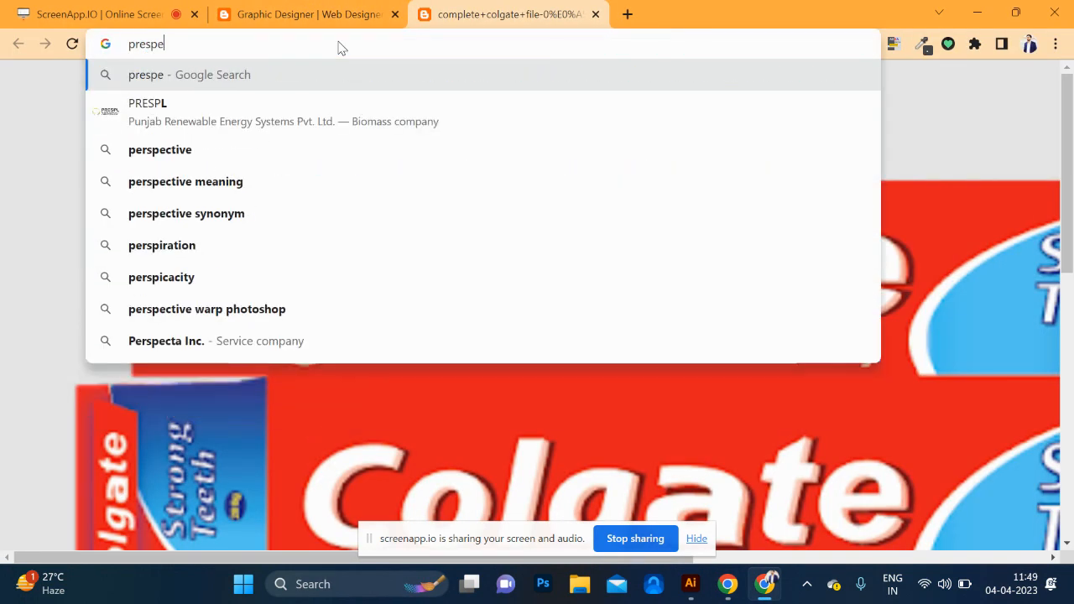
pyautogui.write('ctive ')
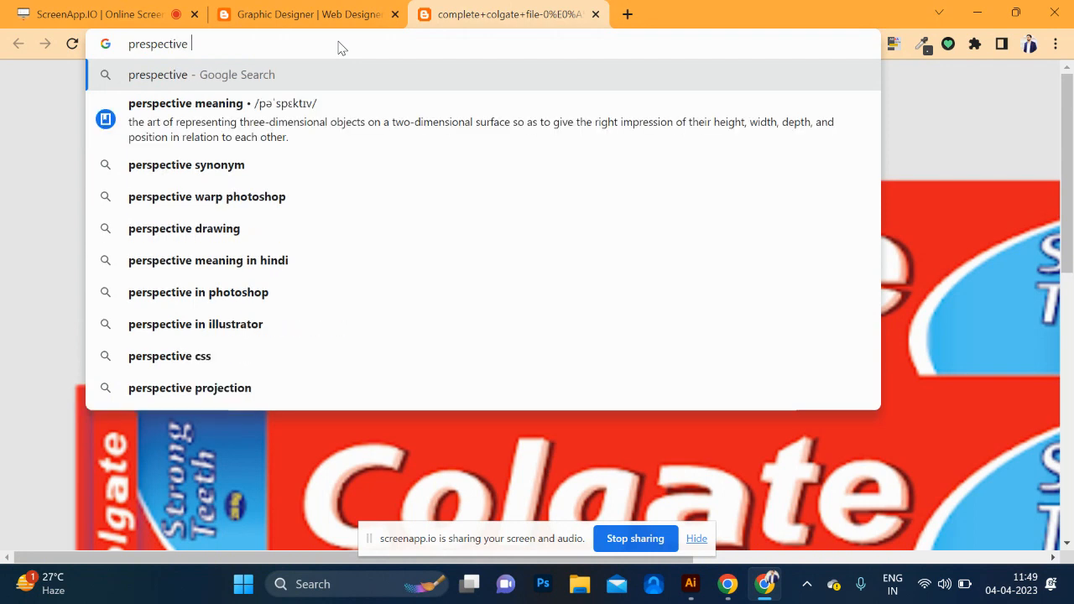
pyautogui.write('i')
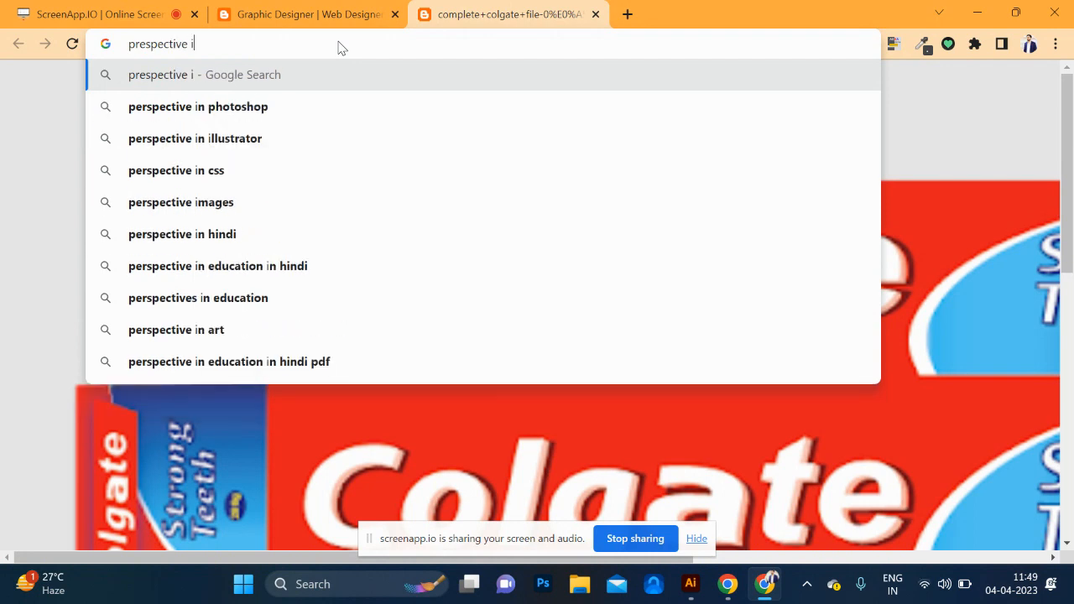
pyautogui.press('BackSpace')
pyautogui.press('BackSpace')
pyautogui.press('BackSpace')
pyautogui.press('BackSpace')
pyautogui.press('BackSpace')
pyautogui.press('BackSpace')
pyautogui.press('BackSpace')
pyautogui.press('BackSpace')
pyautogui.press('BackSpace')
pyautogui.press('BackSpace')
pyautogui.press('BackSpace')
pyautogui.press('BackSpace')
pyautogui.press('BackSpace')
# Search Google for "2 point perspective" and show the image results
pyautogui.write('2')
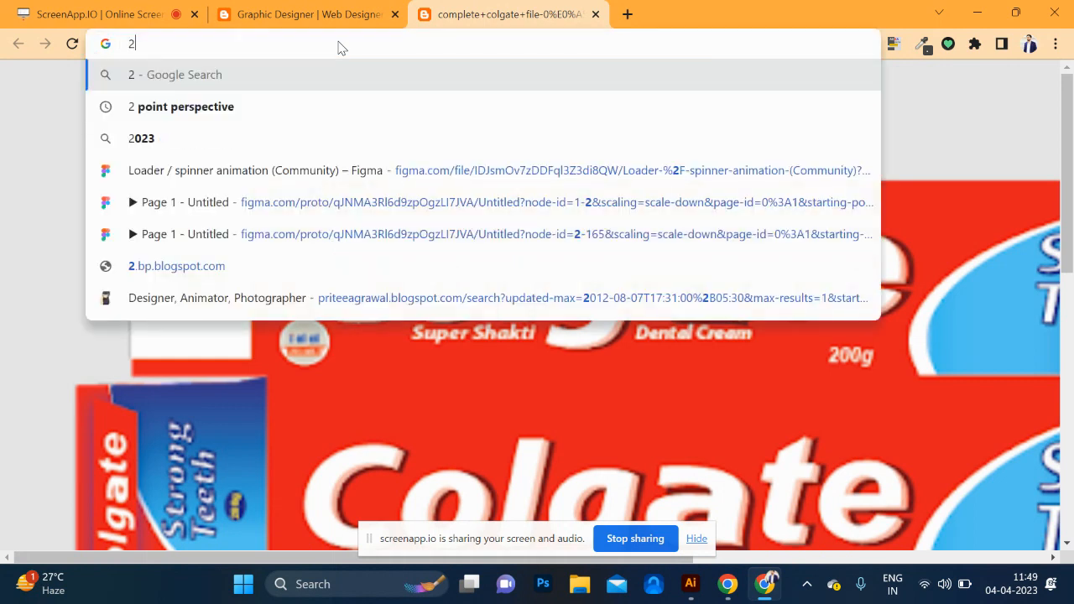
pyautogui.write(' p')
pyautogui.press('Down')
pyautogui.press('Return')
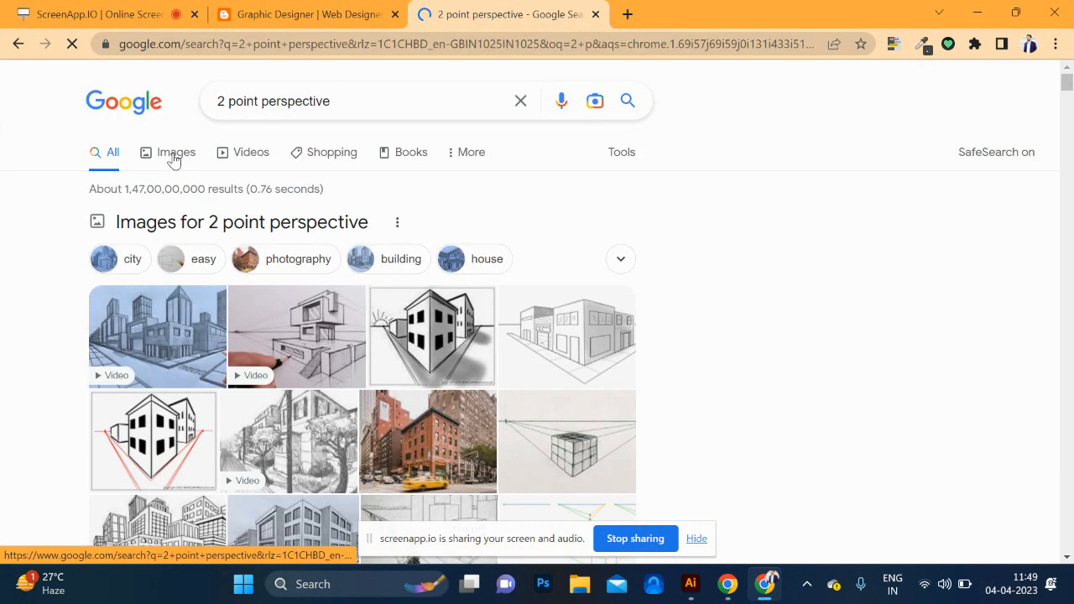
pyautogui.click(174, 158)
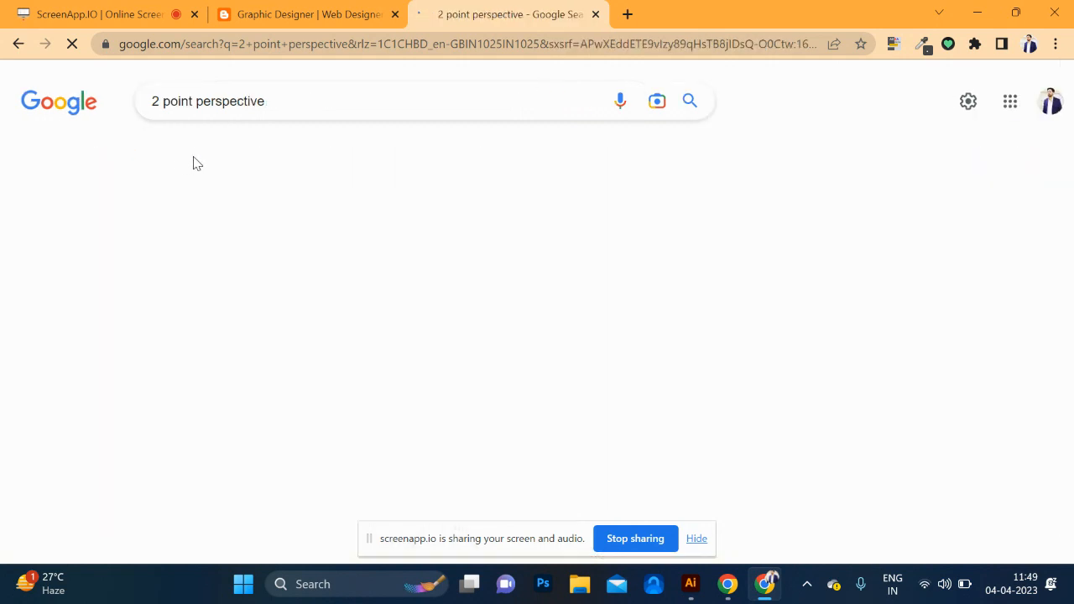
# Search Google Images for "isometric perspective design"
pyautogui.moveTo(280, 103); pyautogui.dragTo(152, 101)
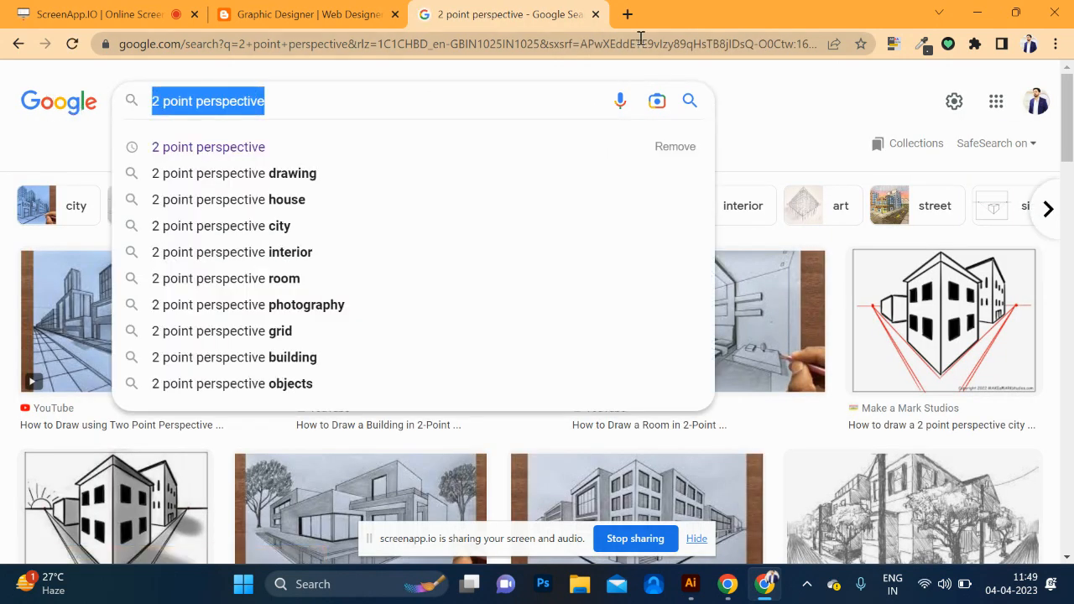
pyautogui.write('isol')
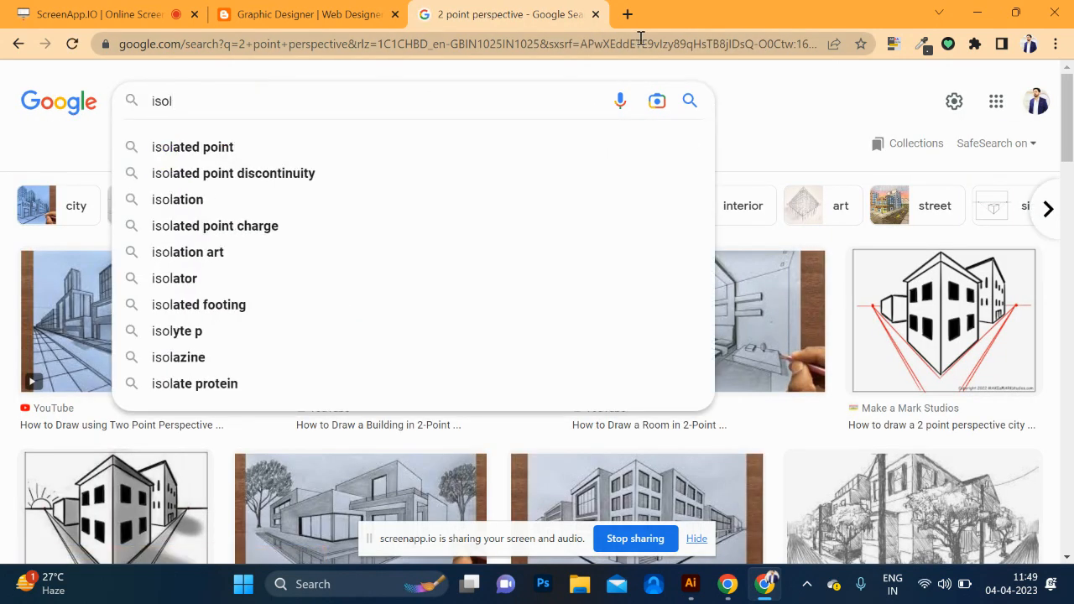
pyautogui.press('BackSpace')
pyautogui.press('Down')
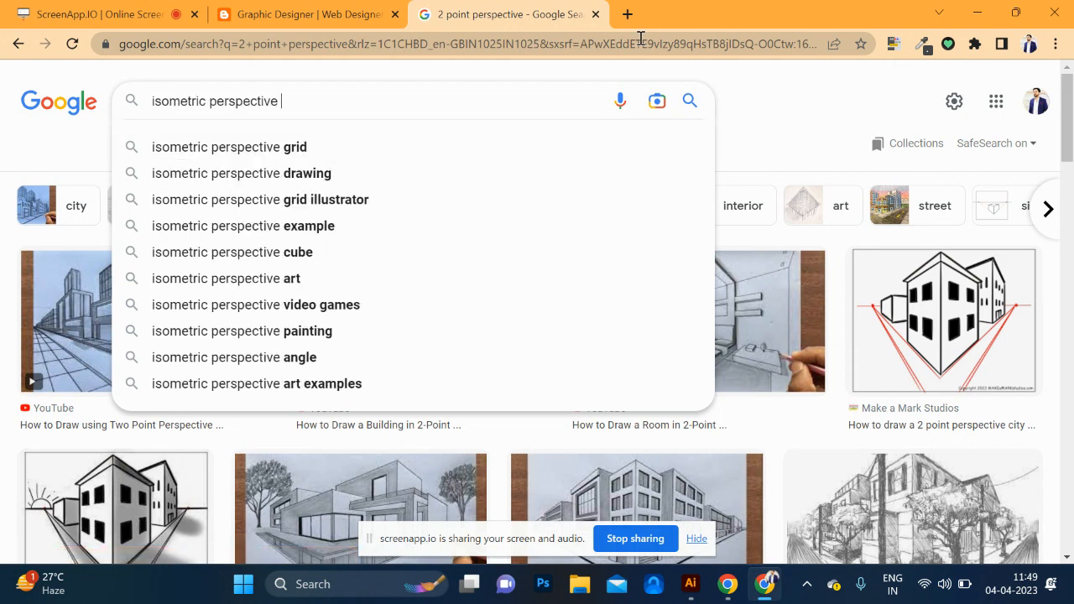
pyautogui.write('design')
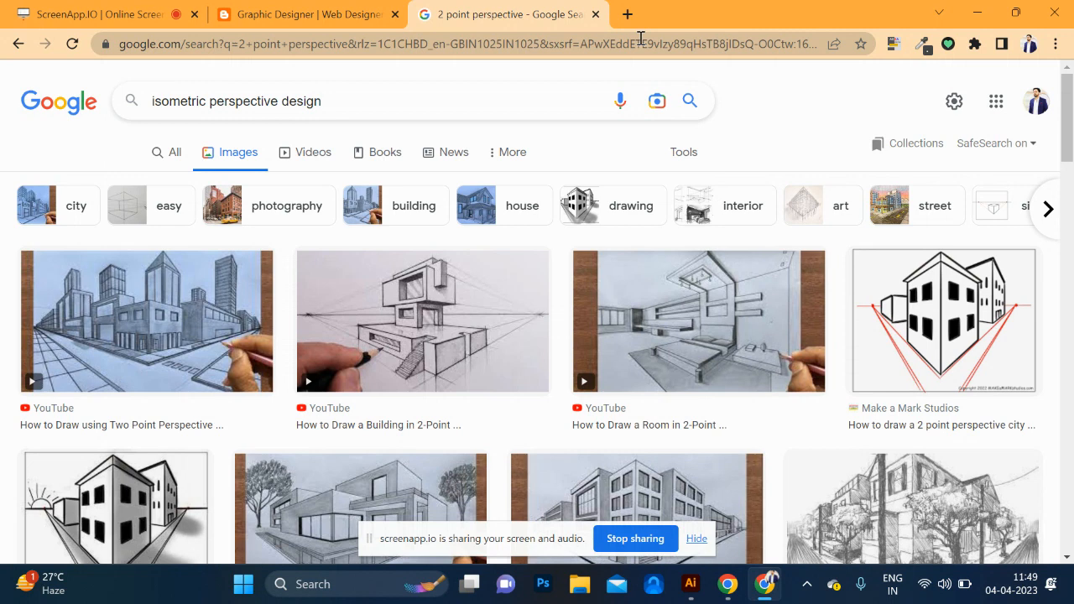
pyautogui.click(684, 106)
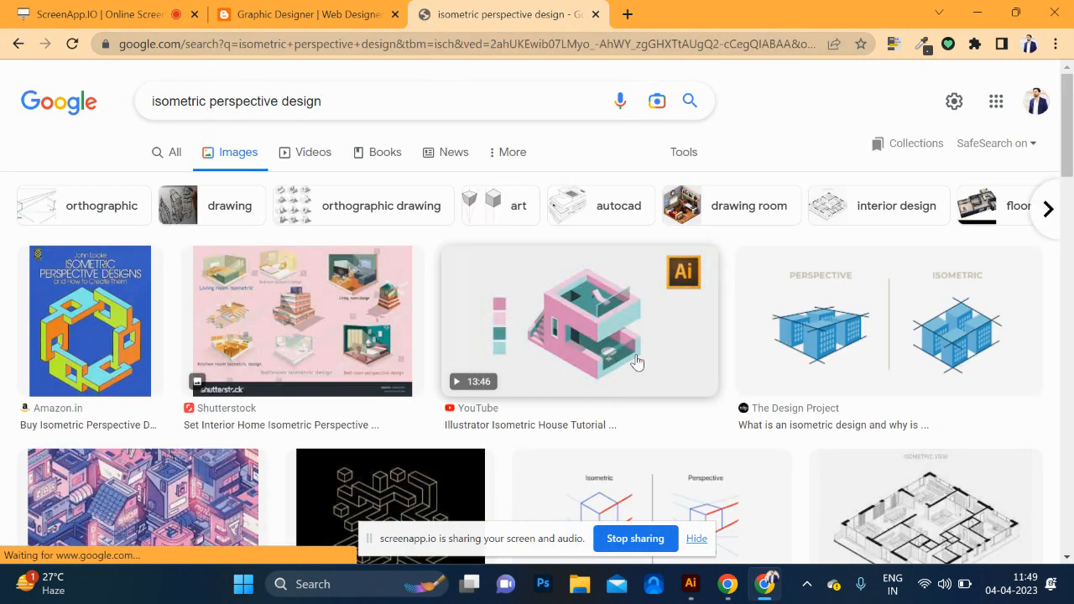
# Open the pink and teal isometric house picture from the image results and copy the image
pyautogui.scroll(-6, 520, 352)
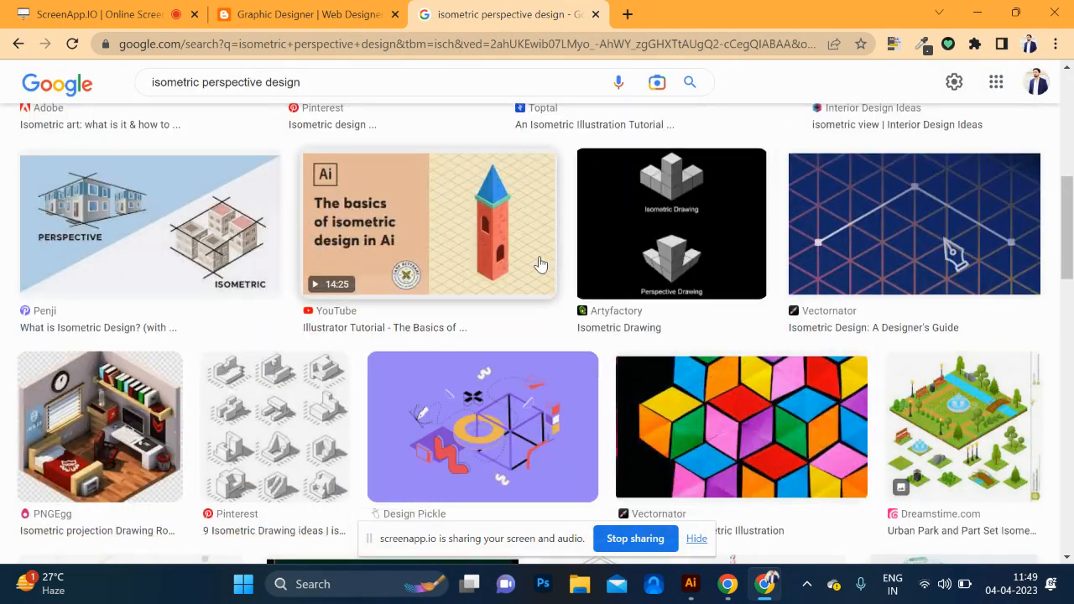
pyautogui.click(504, 256)
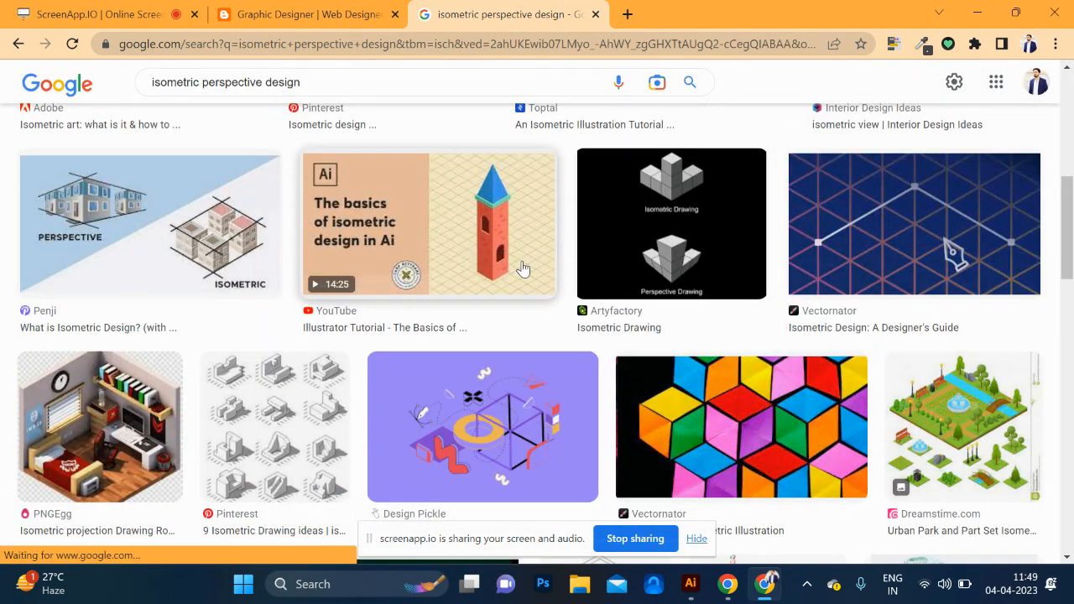
pyautogui.scroll(5, 583, 288)
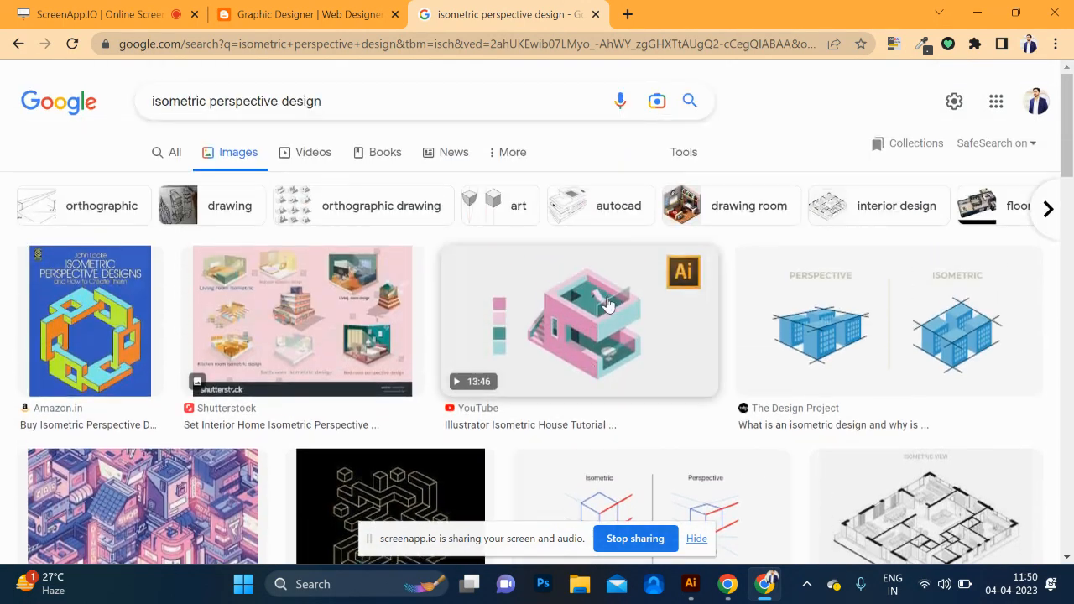
pyautogui.scroll(-3, 594, 302)
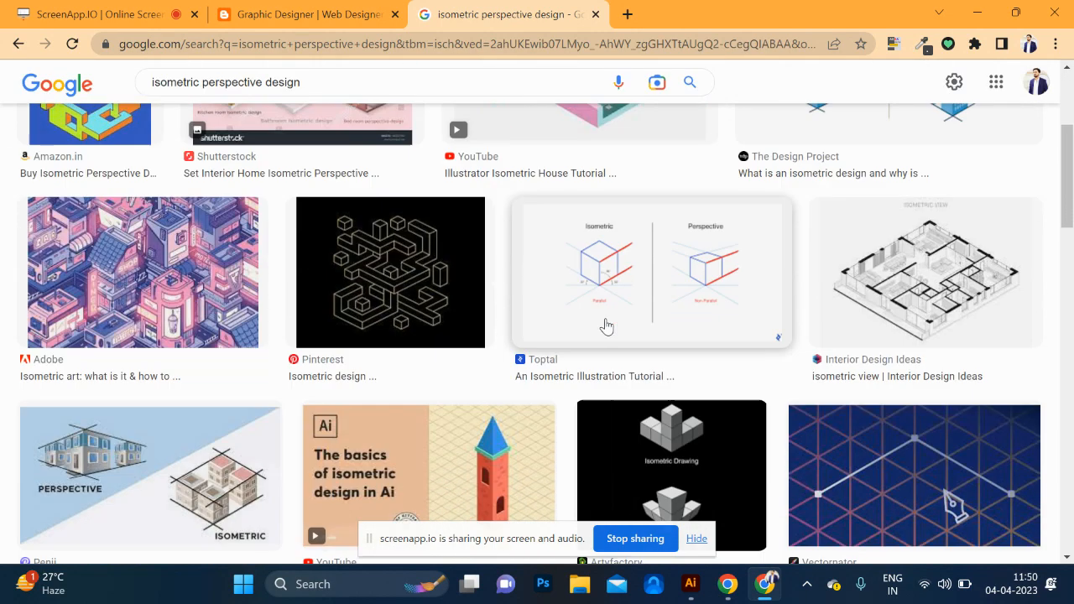
pyautogui.scroll(2, 643, 307)
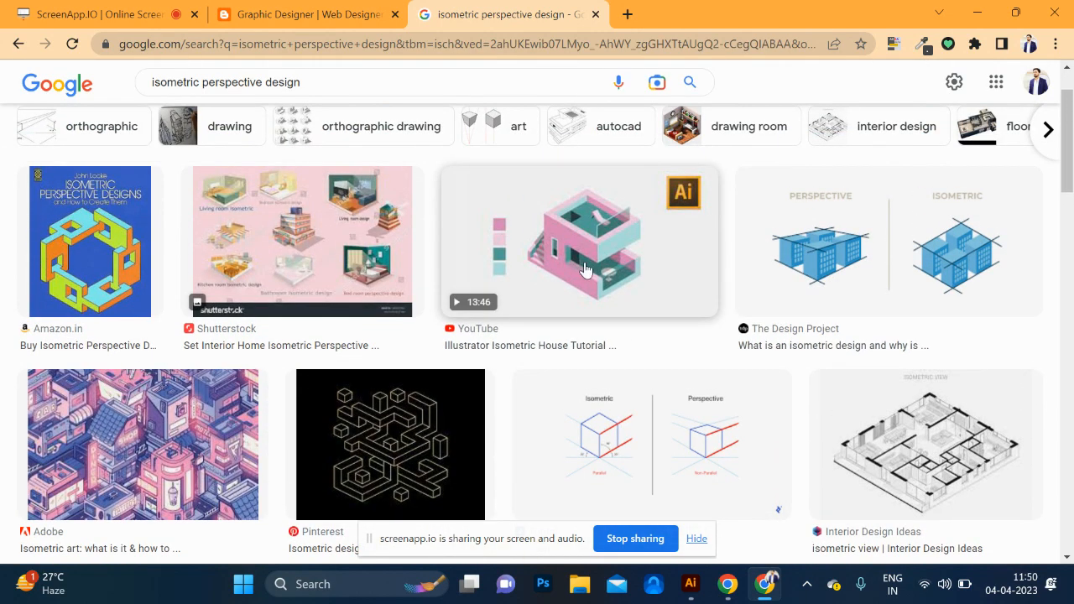
pyautogui.click(585, 269)
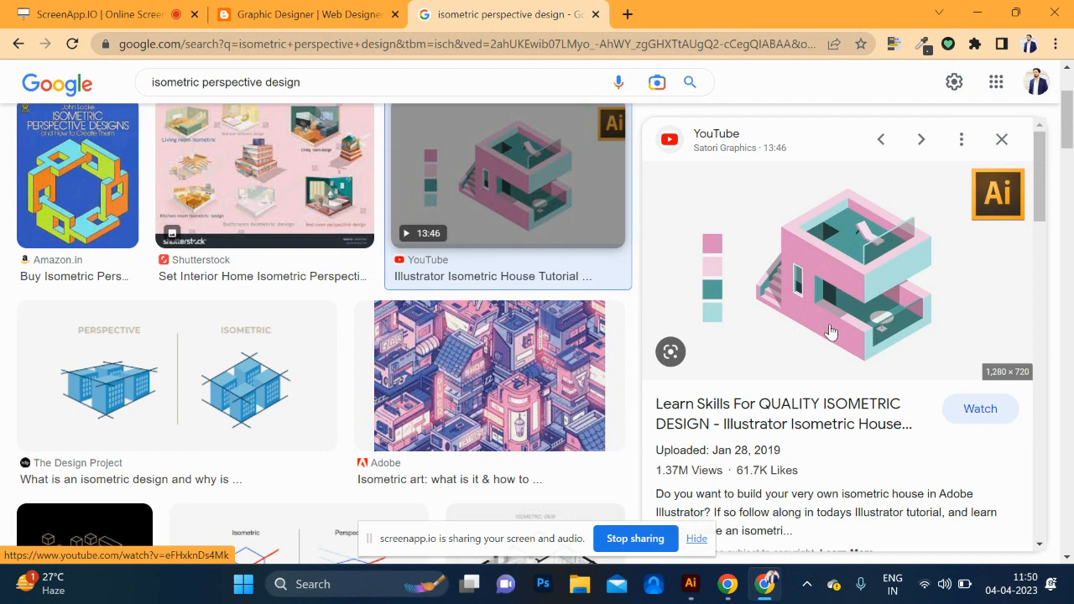
pyautogui.rightClick(838, 288)
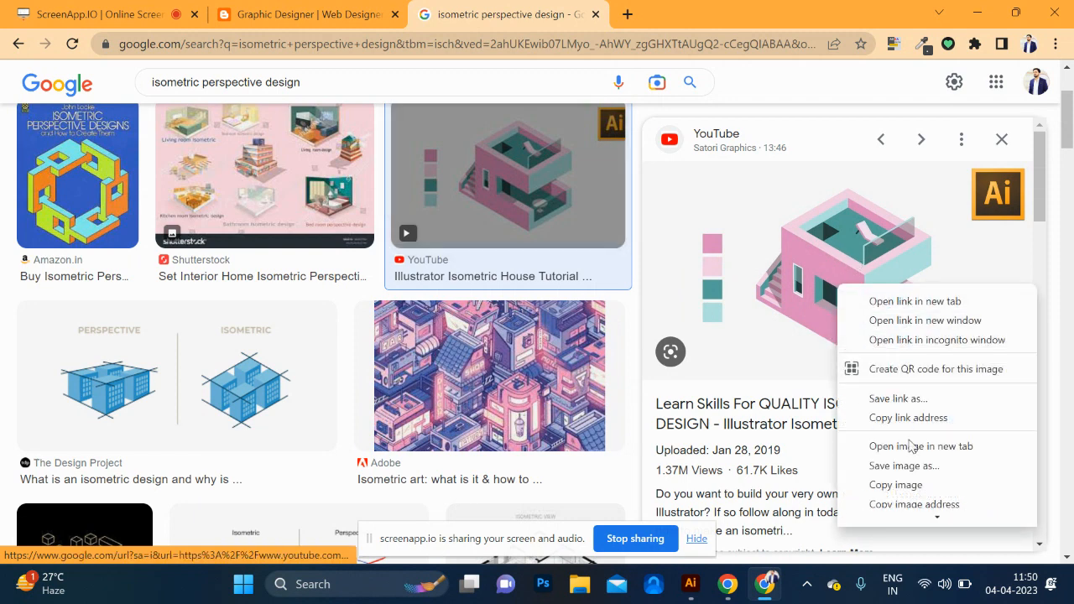
pyautogui.click(913, 486)
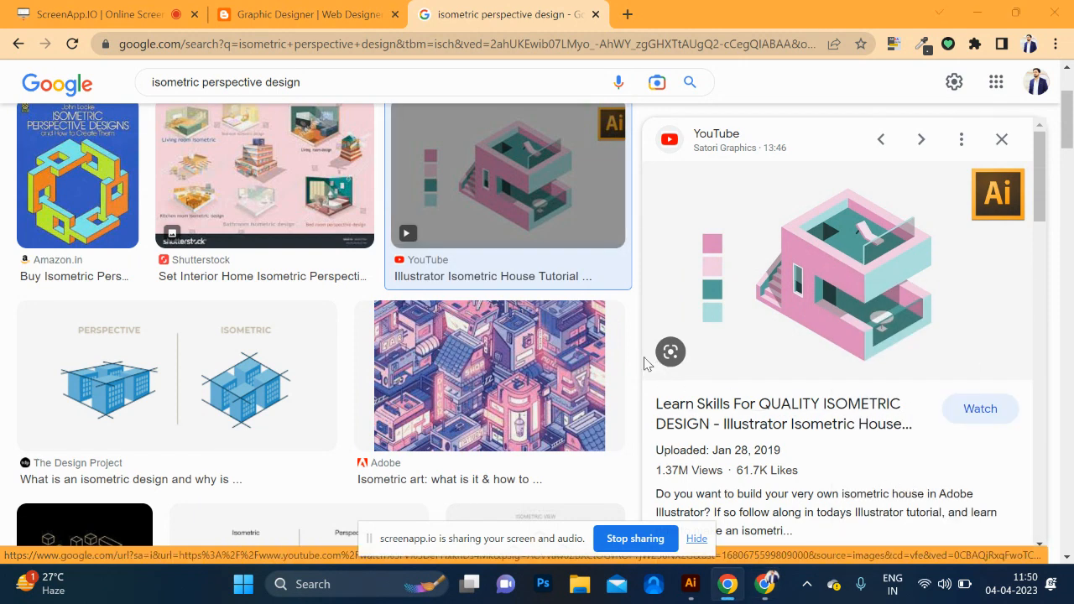
# Switch to Illustrator, replace all the building artwork with the copied house image, and place it below the artboard
pyautogui.hotkey('alt', 'Tab')
pyautogui.hotkey('alt', 'Tab')
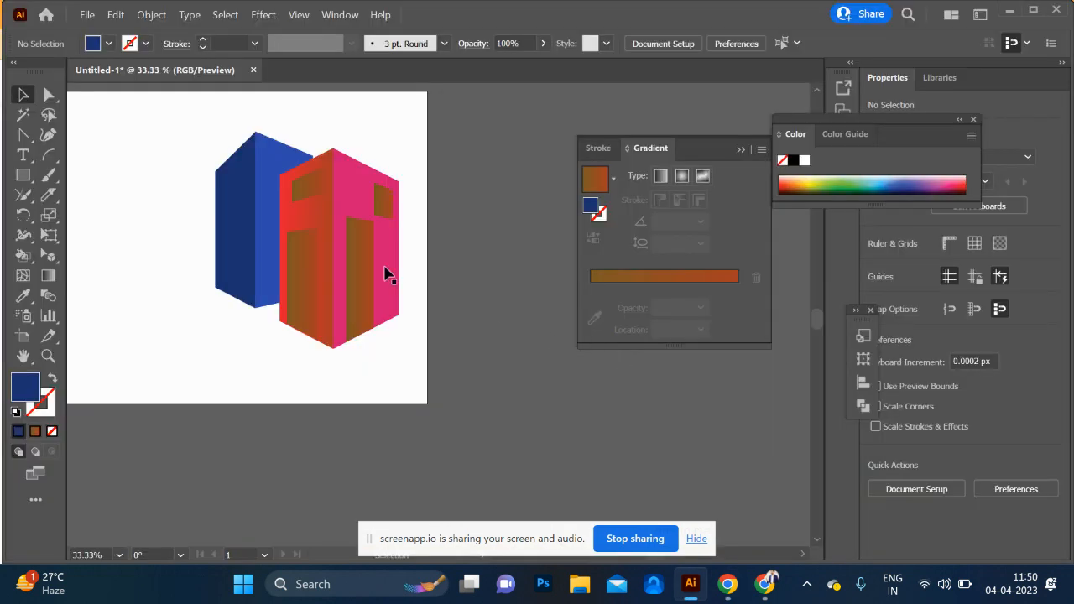
pyautogui.scroll(-2, 386, 274)
pyautogui.hotkey('ctrl', 'a')
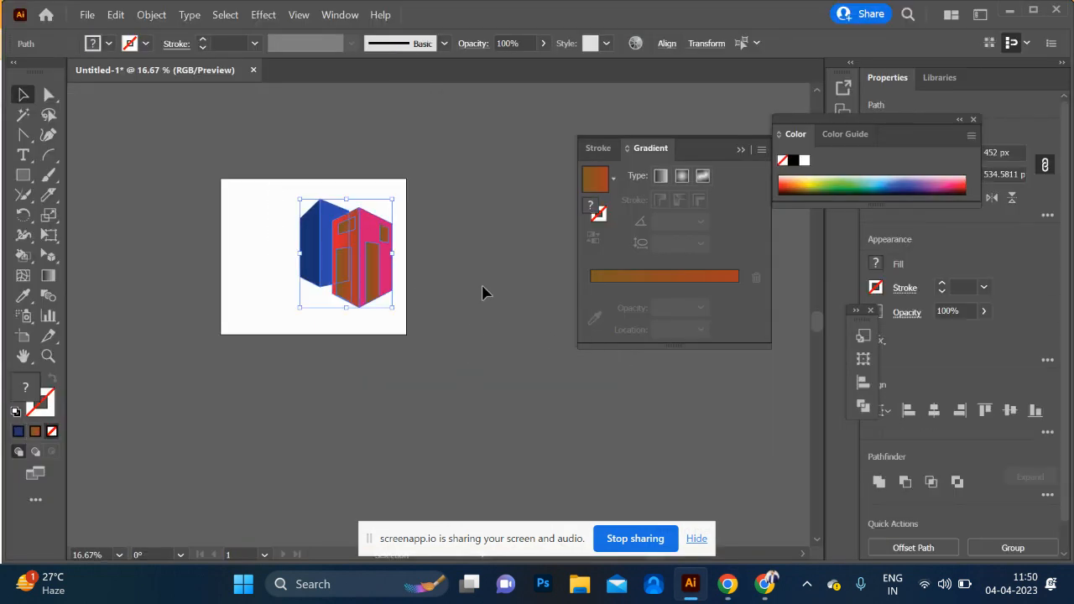
pyautogui.press('Delete')
pyautogui.hotkey('ctrl', 'v')
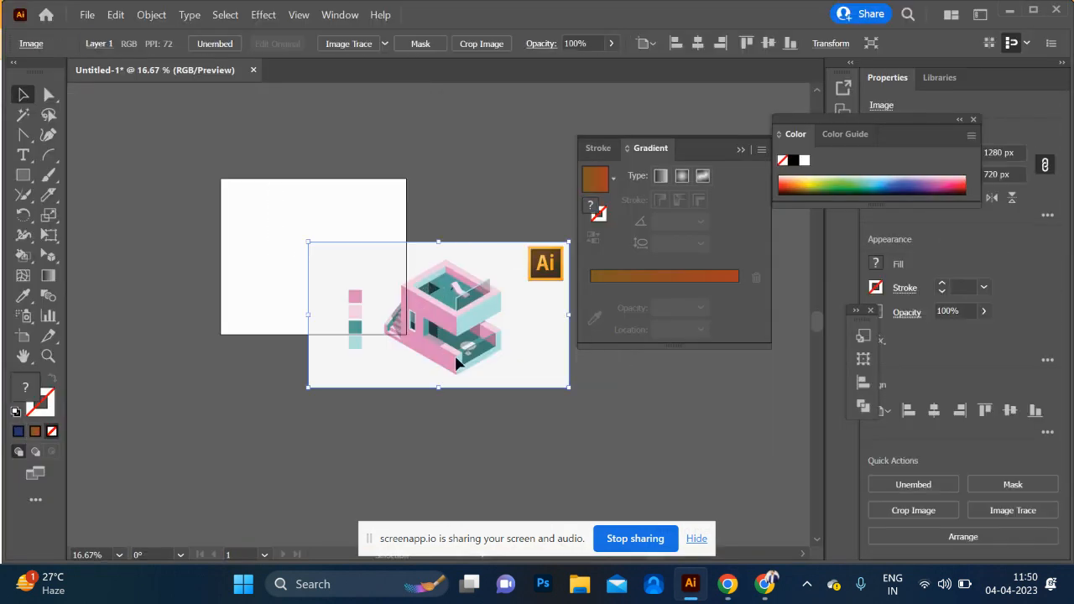
pyautogui.moveTo(455, 360); pyautogui.dragTo(555, 510)
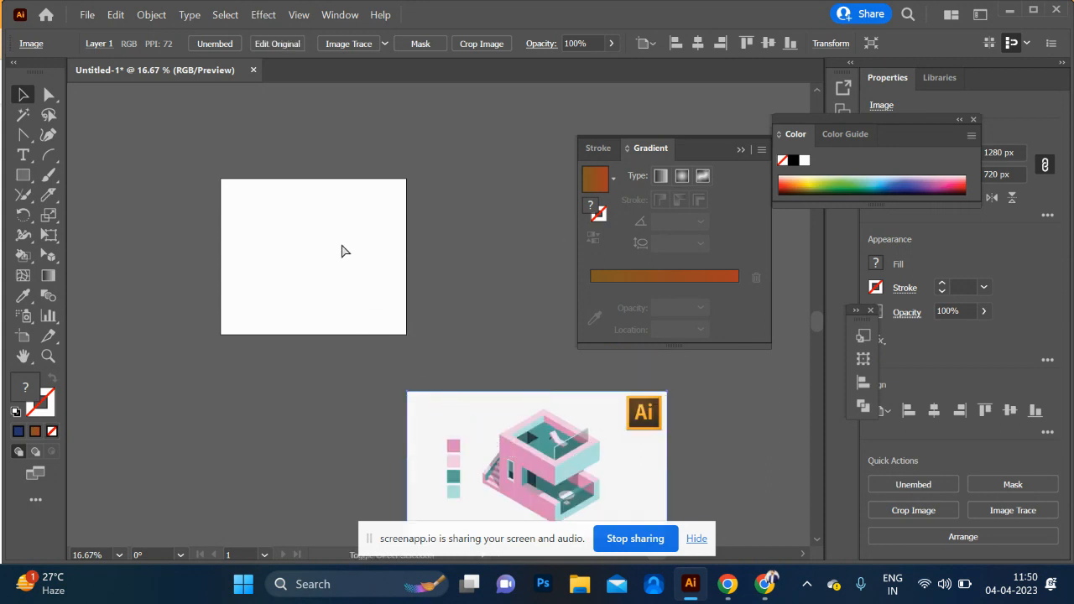
# Apply the three-point perspective grid preset [3P-Normal View] to the document
pyautogui.hotkey('ctrl', 'shift', 'i')
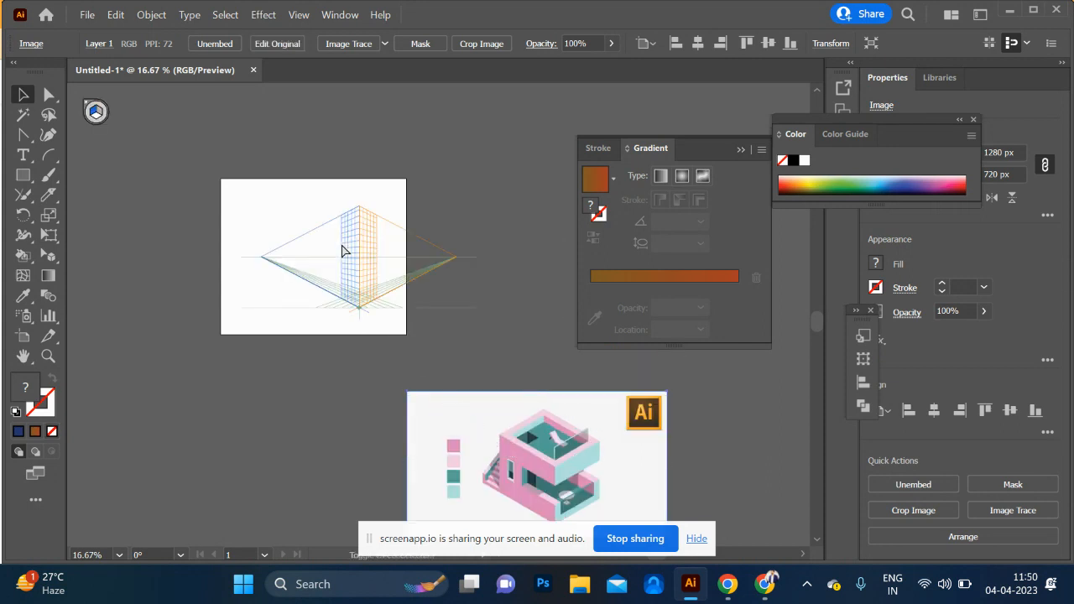
pyautogui.hotkey('ctrl', 'shift', 'i')
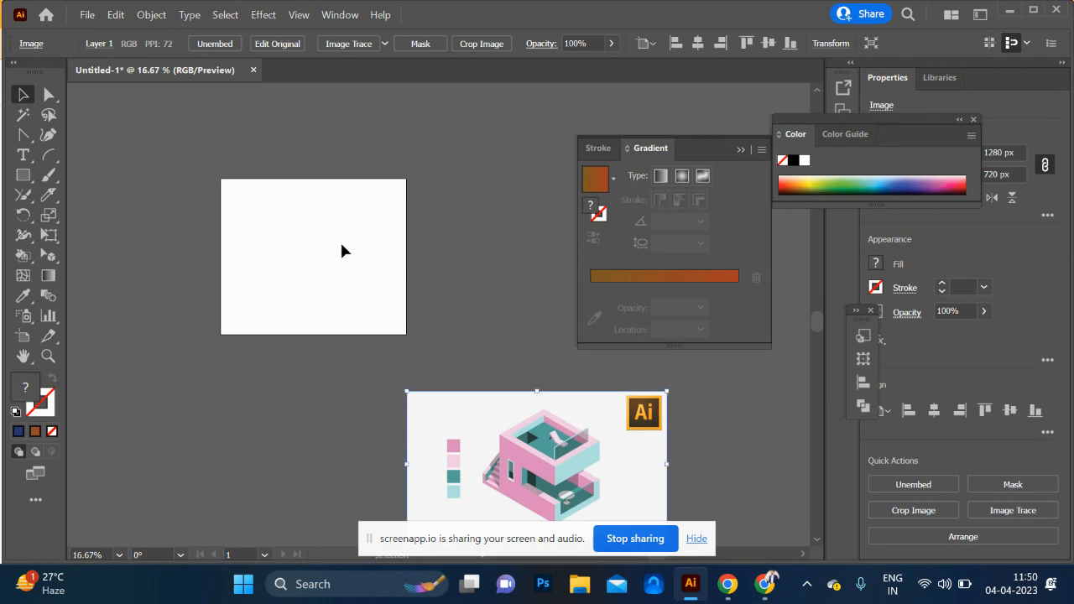
pyautogui.click(298, 14)
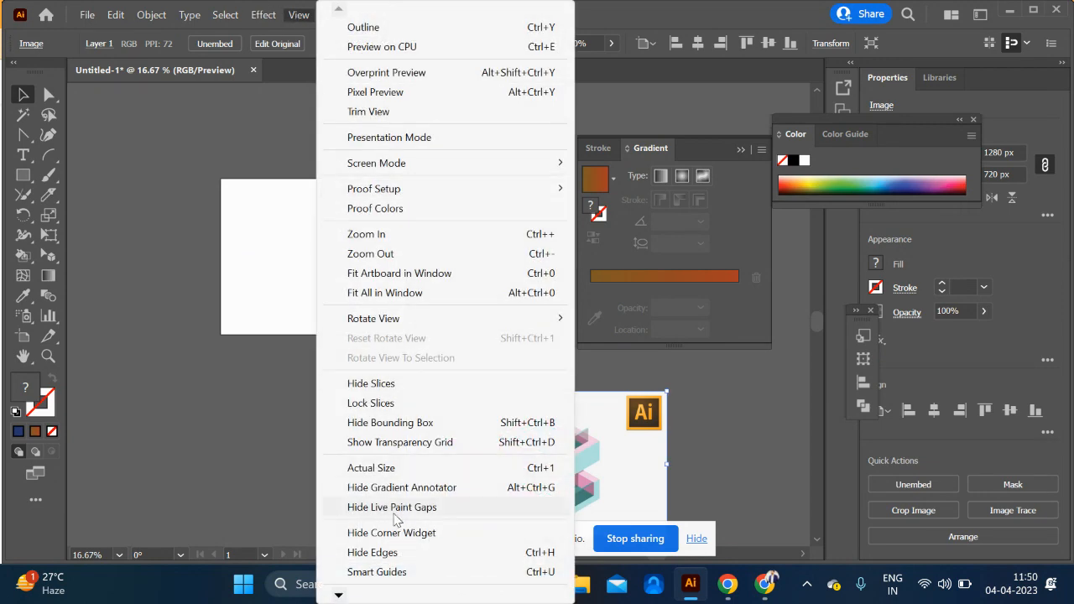
pyautogui.moveTo(339, 597)
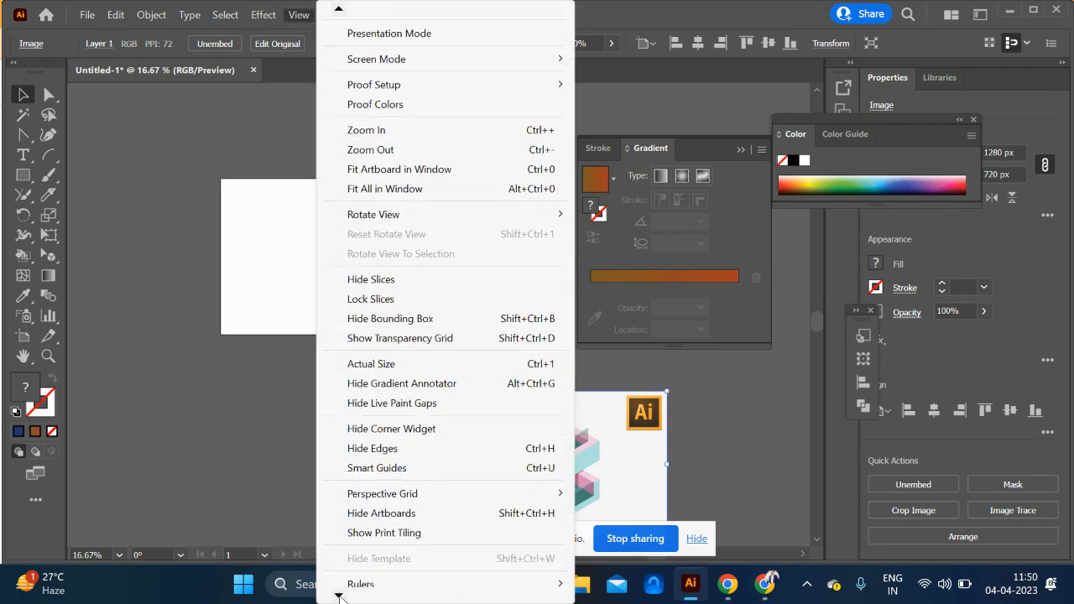
pyautogui.moveTo(508, 467)
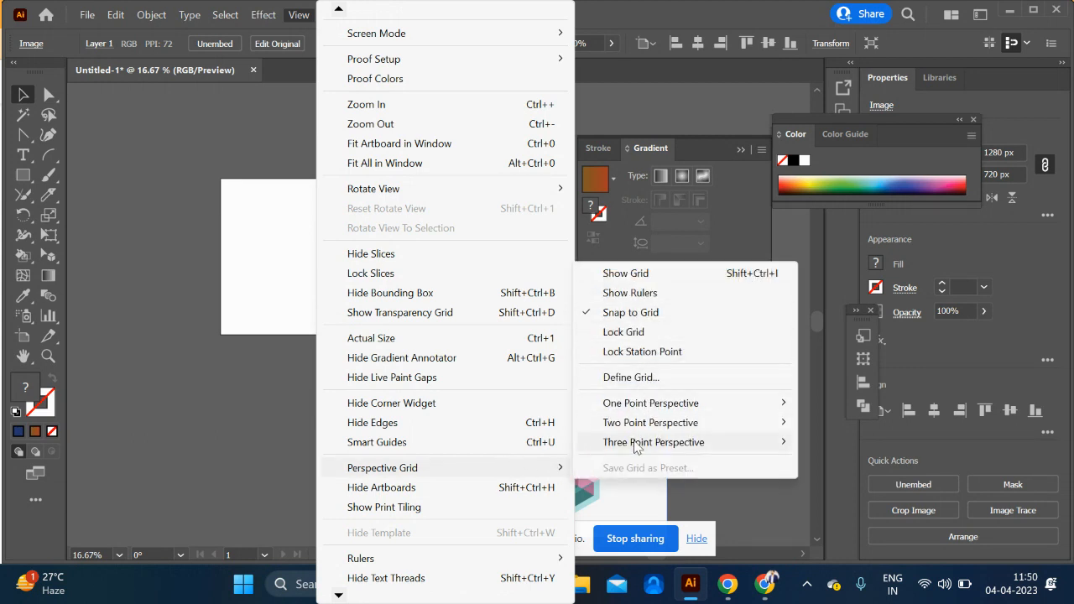
pyautogui.moveTo(635, 447)
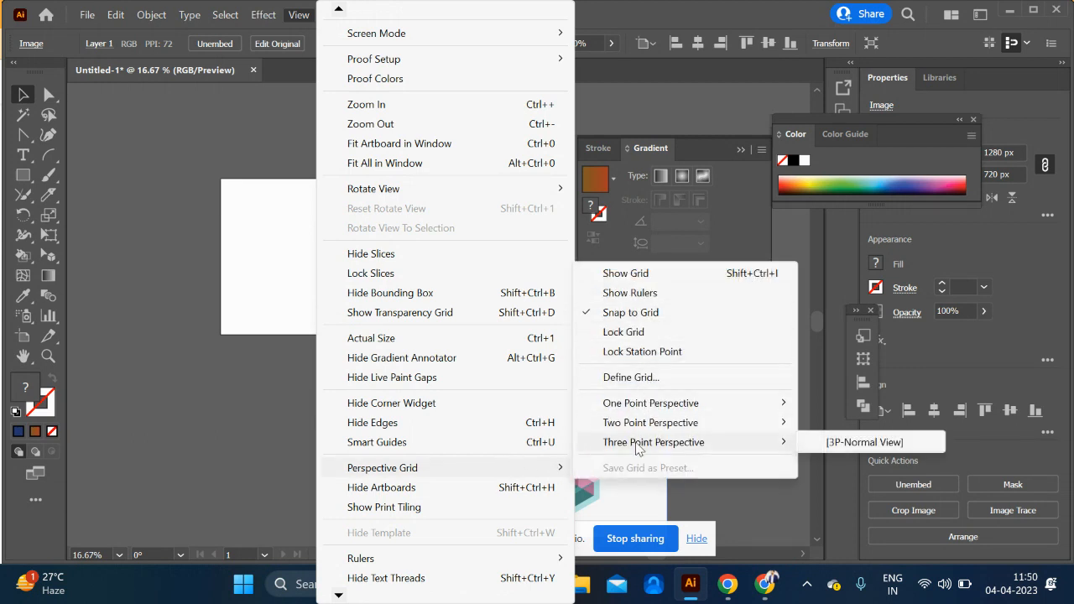
pyautogui.click(837, 442)
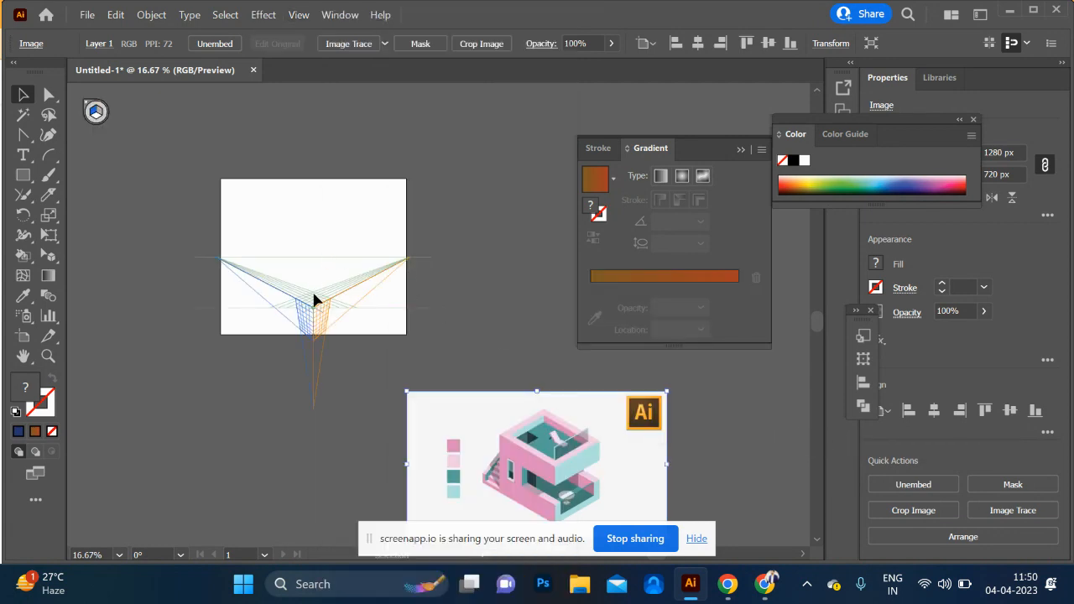
# Move the house reference image up beside the artboard and the perspective grid
pyautogui.hotkey('ctrl', '1')
pyautogui.scroll(-6, 316, 318)
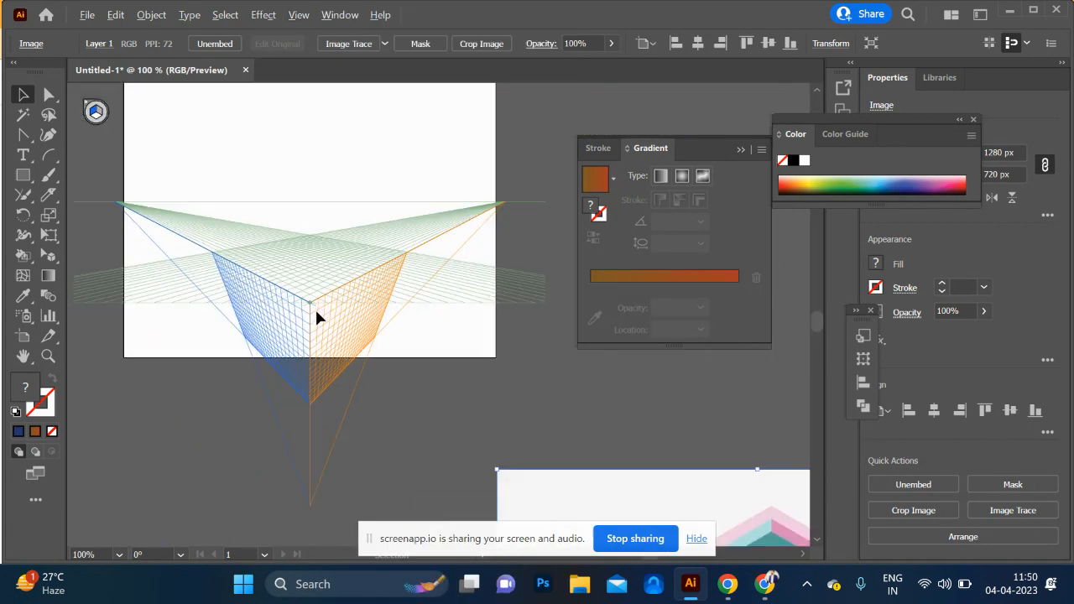
pyautogui.moveTo(530, 457); pyautogui.dragTo(528, 301)
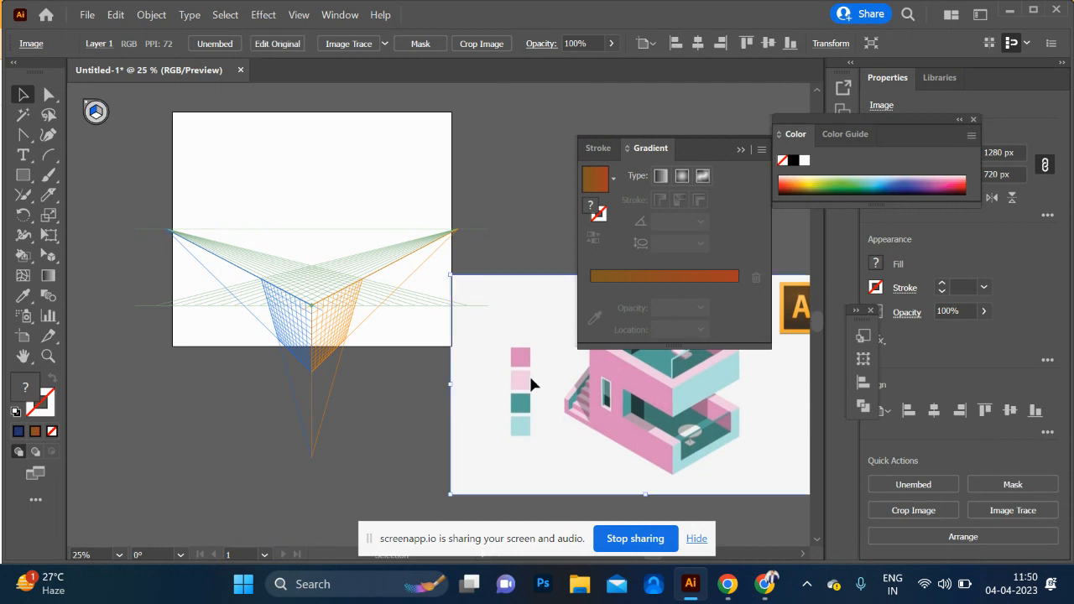
pyautogui.hscroll(2, 246, 413)
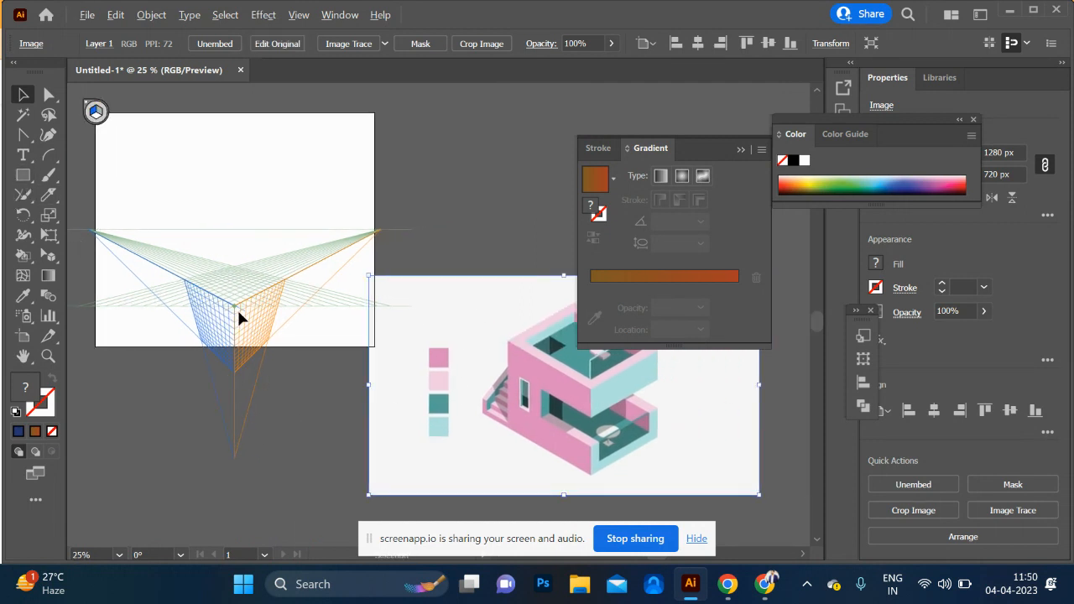
# Draw an upper wall band about 484 by 130 px on the left grid plane and fill it with the house's pink
pyautogui.click(20, 176)
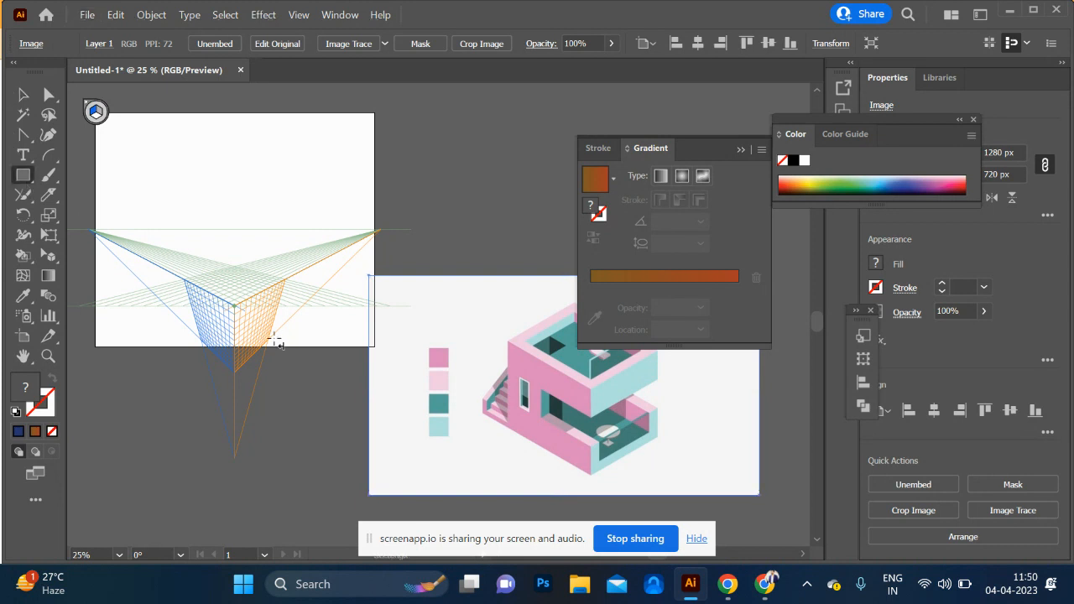
pyautogui.scroll(2, 264, 342)
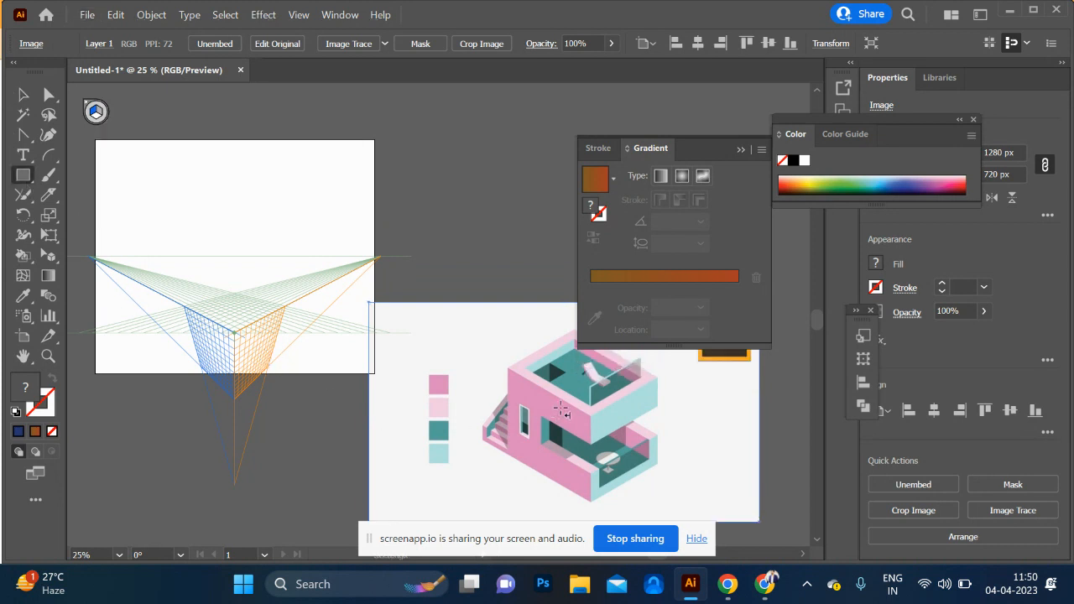
pyautogui.scroll(1, 198, 334)
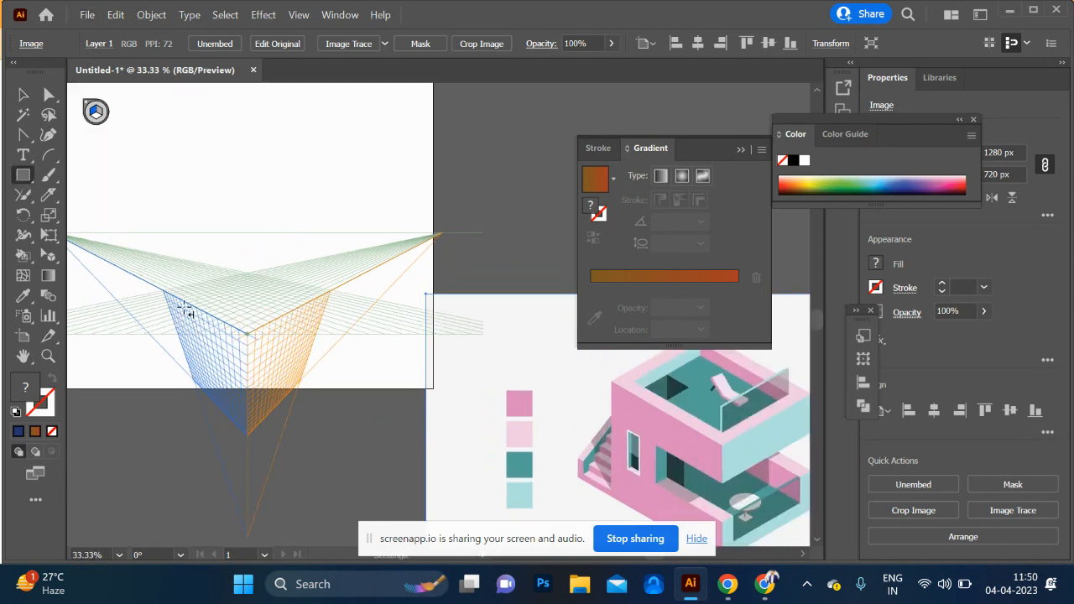
pyautogui.moveTo(165, 294); pyautogui.dragTo(245, 374)
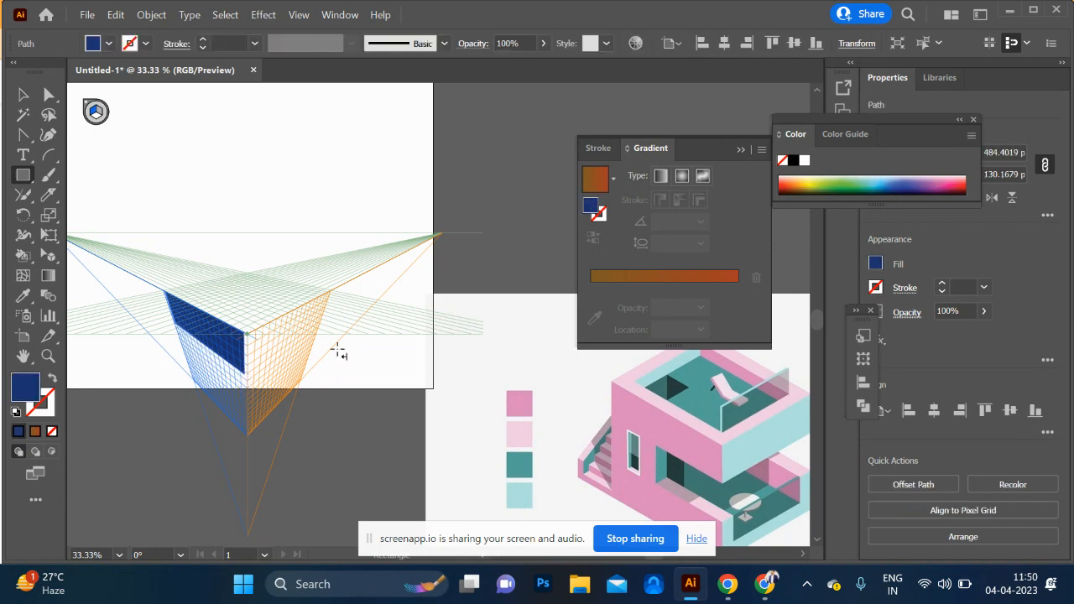
pyautogui.press('i')
pyautogui.click(649, 412)
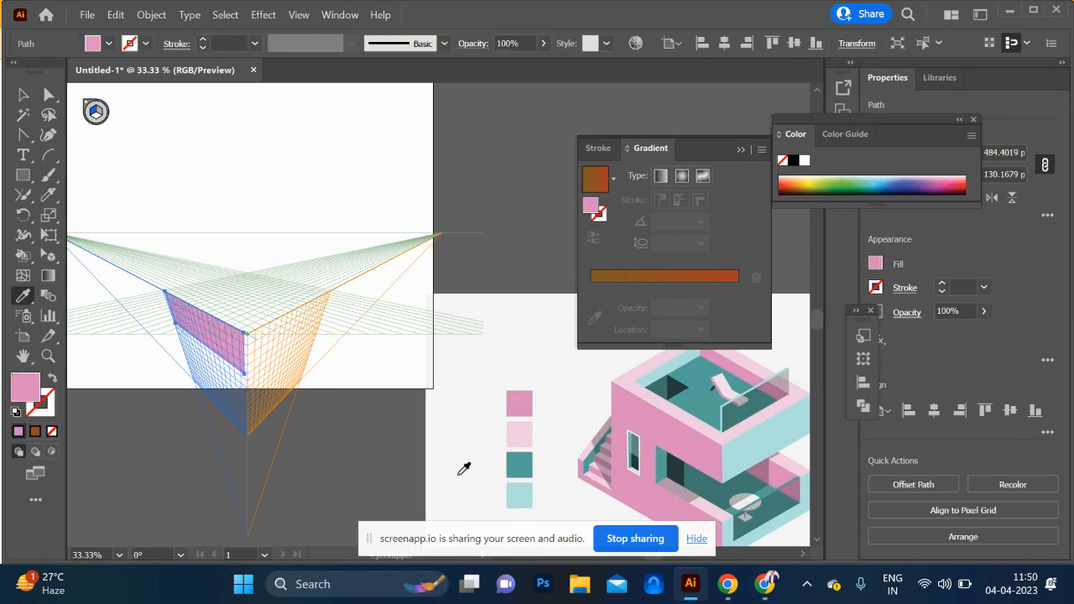
# Draw a narrow upright pink rectangle on the left grid plane beneath the outer end of the upper wall band
pyautogui.scroll(2, 206, 431)
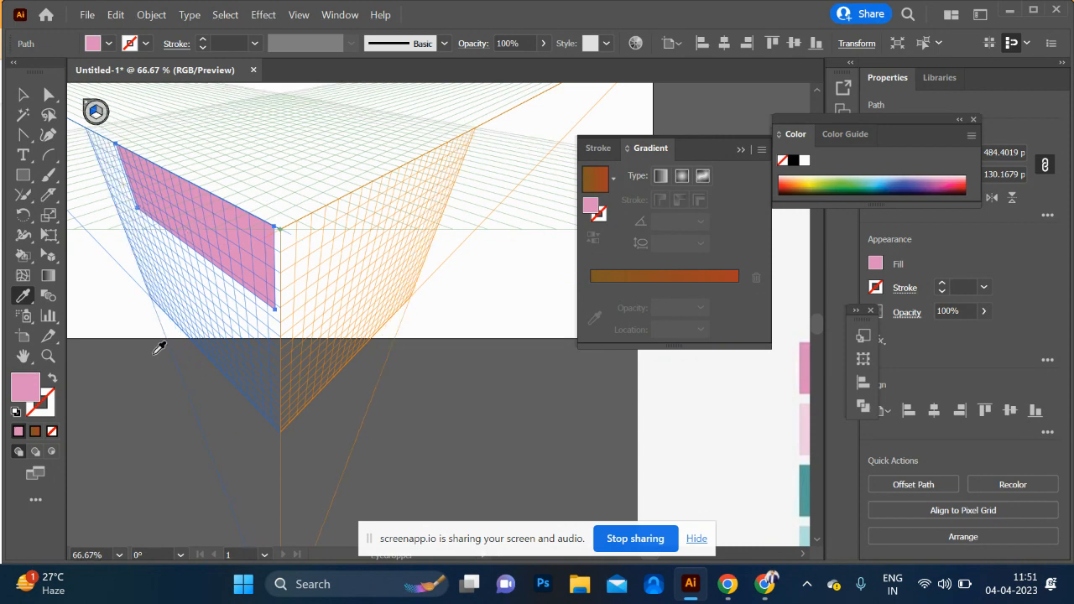
pyautogui.click(23, 175)
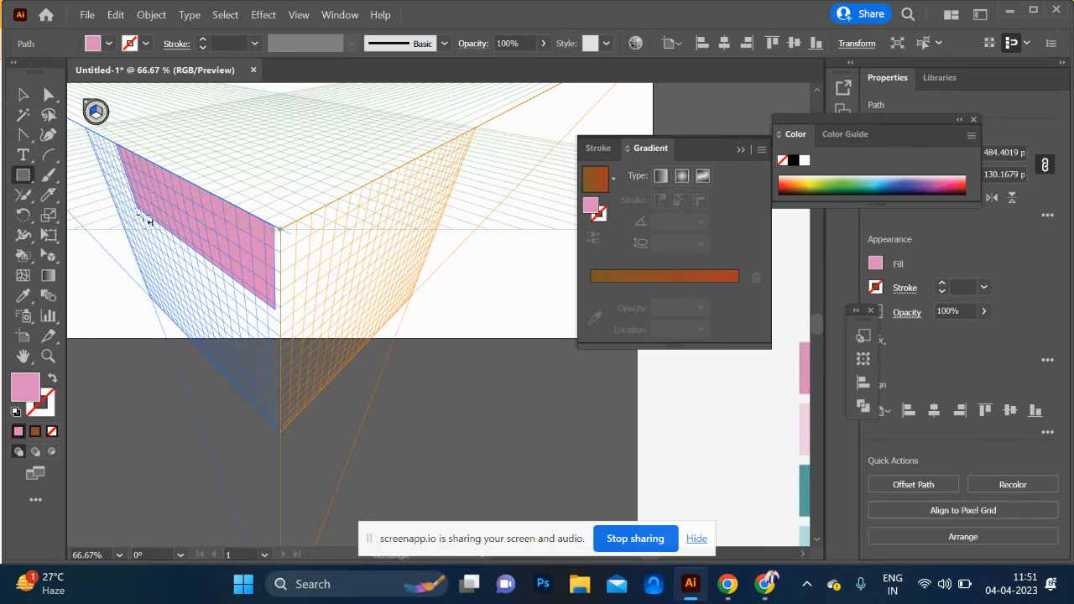
pyautogui.moveTo(138, 213); pyautogui.dragTo(202, 343)
pyautogui.scroll(5, 165, 307)
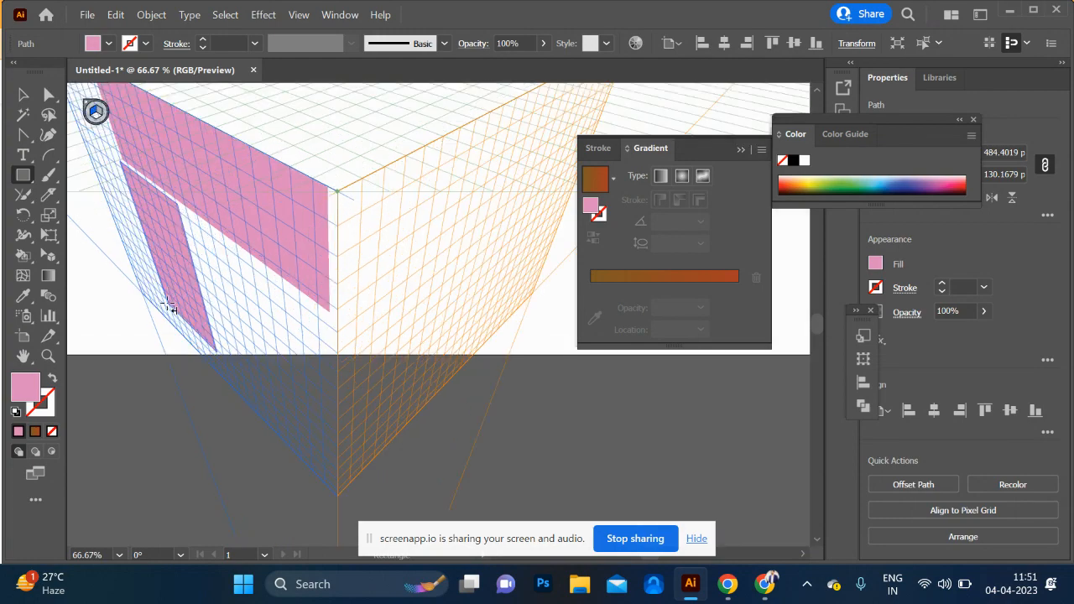
# Move the narrow upright pink rectangle in perspective so it closes the gap beneath the outer end of the upper wall band
pyautogui.scroll(2, 198, 391)
pyautogui.scroll(3, 201, 420)
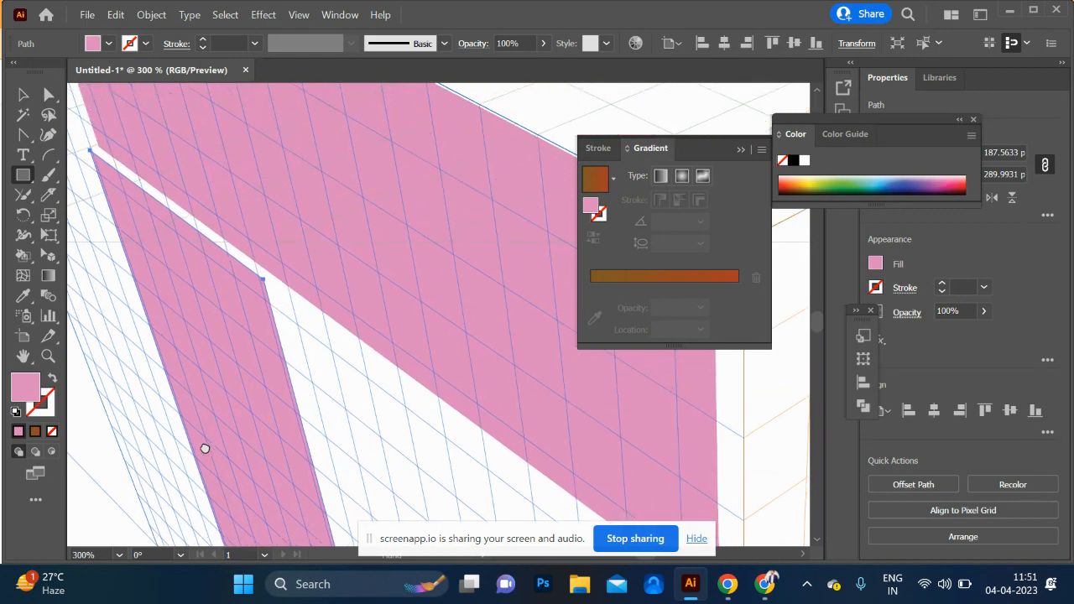
pyautogui.hotkey('shift', 'v')
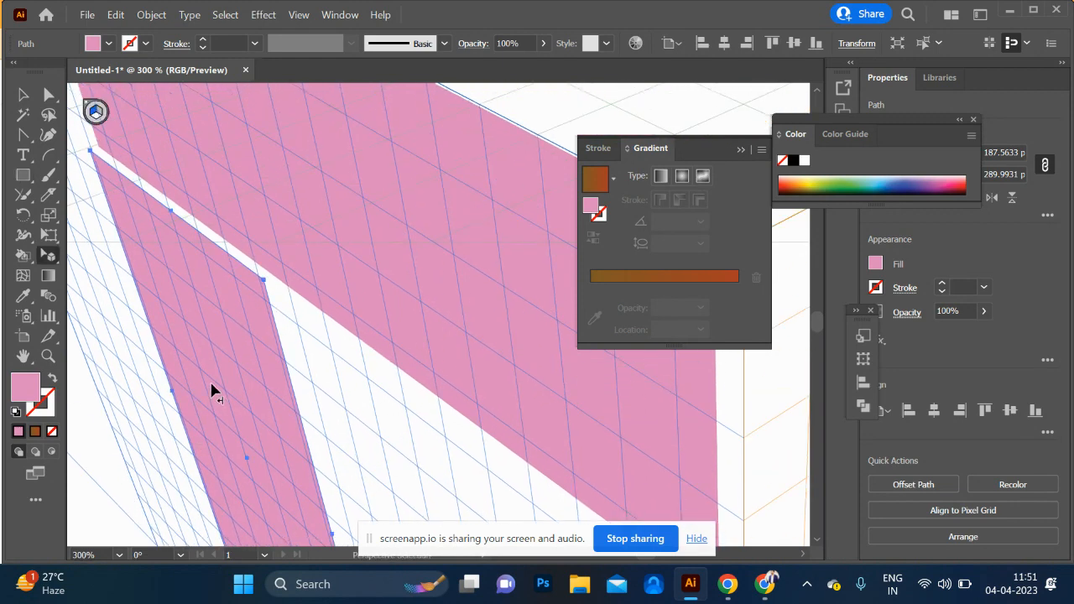
pyautogui.click(211, 387)
pyautogui.moveTo(222, 385); pyautogui.dragTo(221, 385)
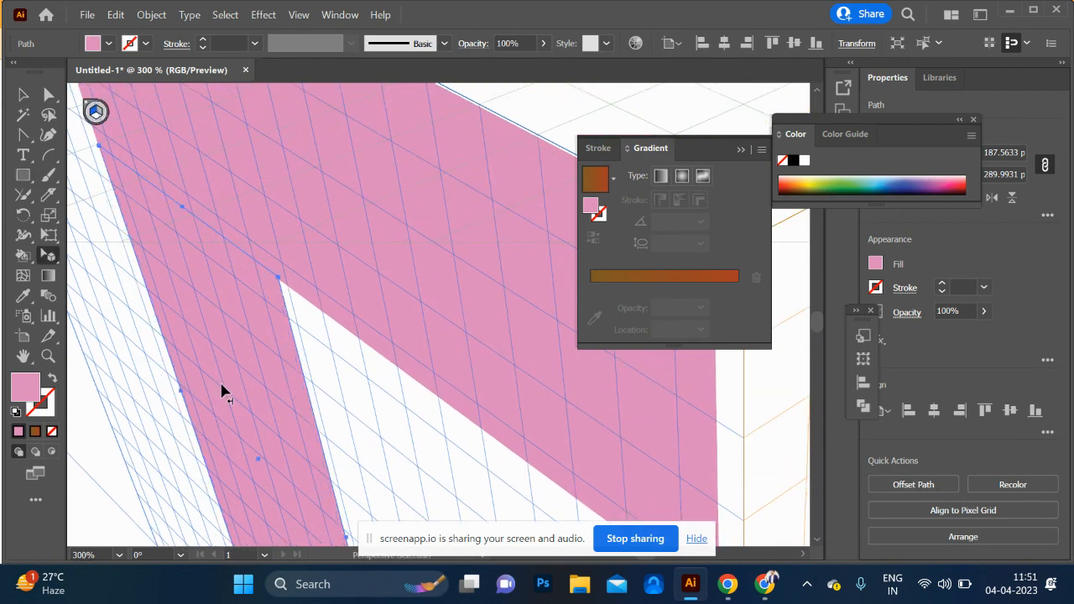
pyautogui.scroll(-5, 221, 391)
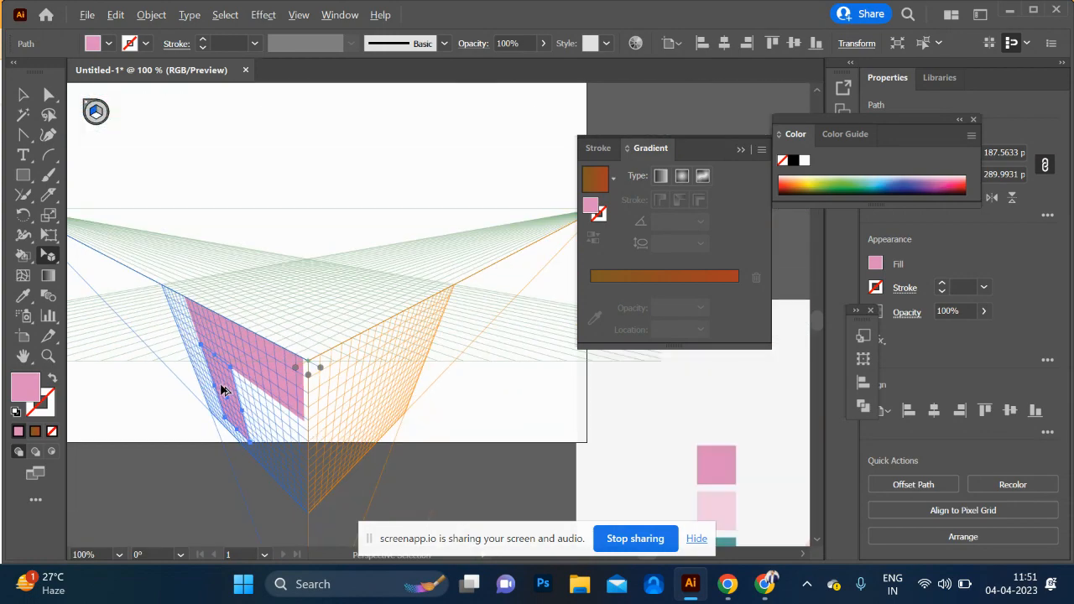
# Duplicate the upper wall band in perspective down to the foot of the left grid plane as the lower wall band
pyautogui.moveTo(331, 416); pyautogui.dragTo(207, 349)
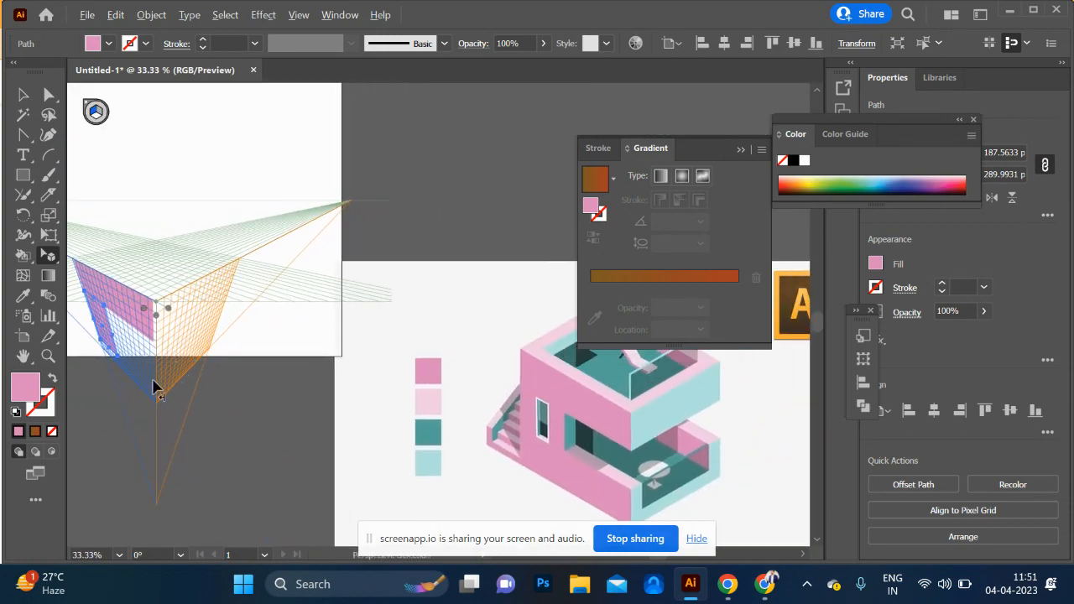
pyautogui.scroll(5, 120, 367)
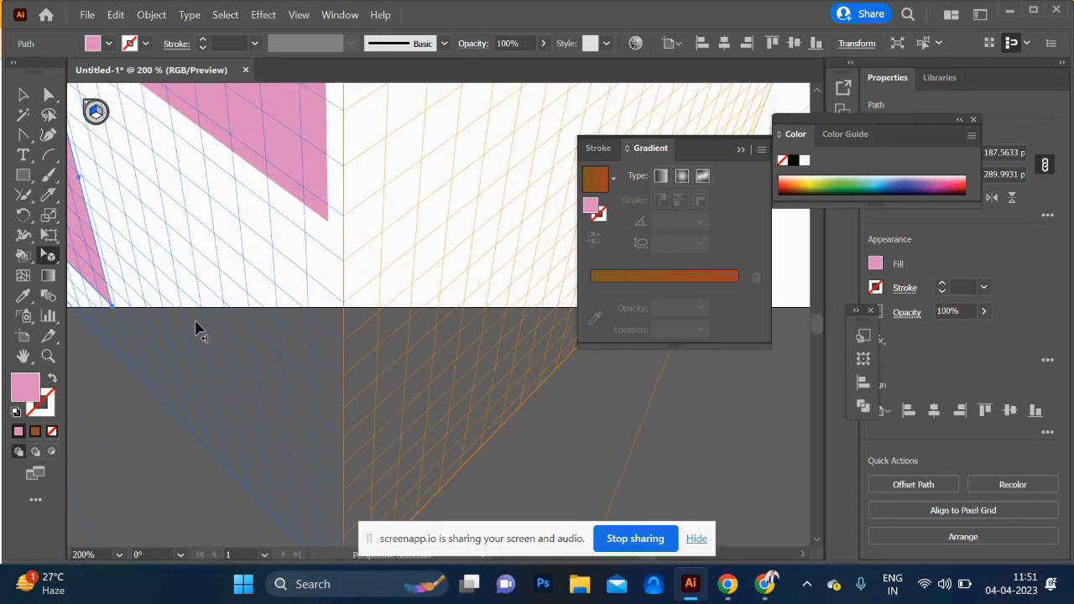
pyautogui.scroll(-3, 196, 328)
pyautogui.click(172, 216)
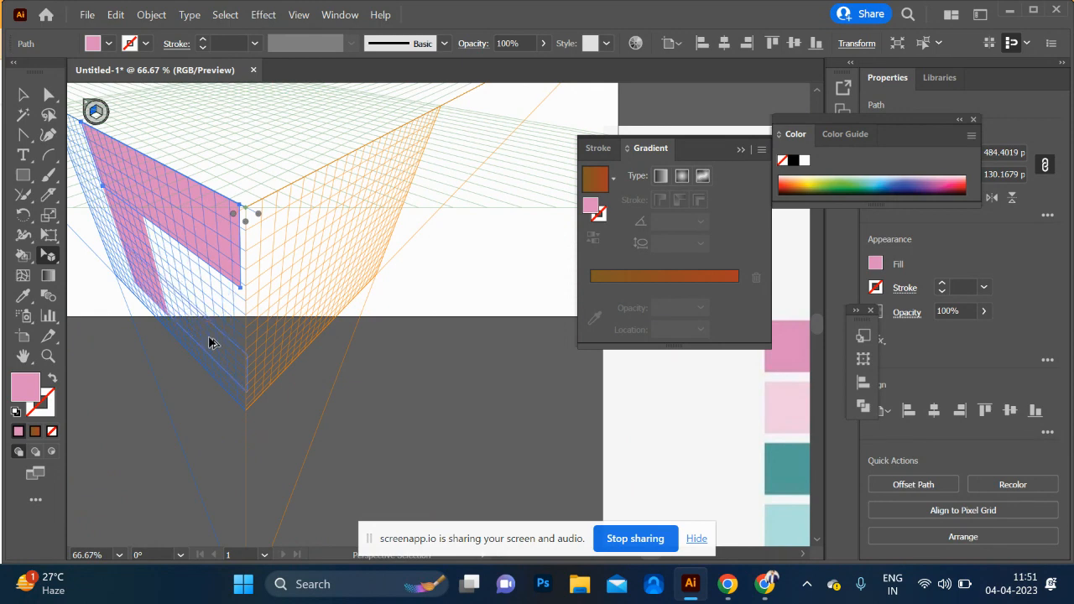
pyautogui.moveTo(209, 337); pyautogui.dragTo(209, 338)
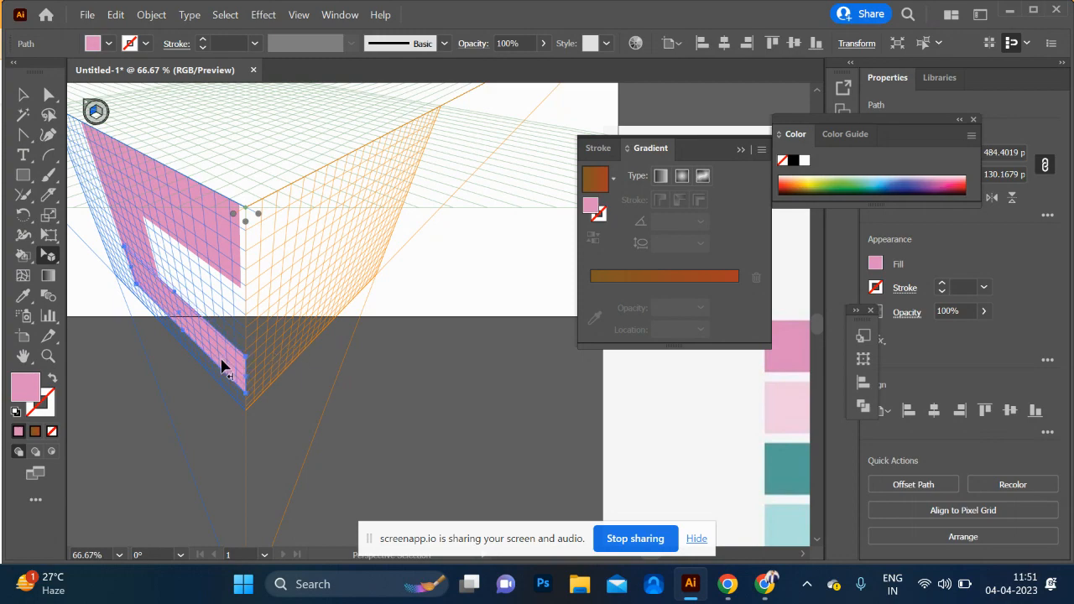
# Shorten the lower wall band to about 464 px at its inner end to line up with the upper band
pyautogui.scroll(6, 225, 369)
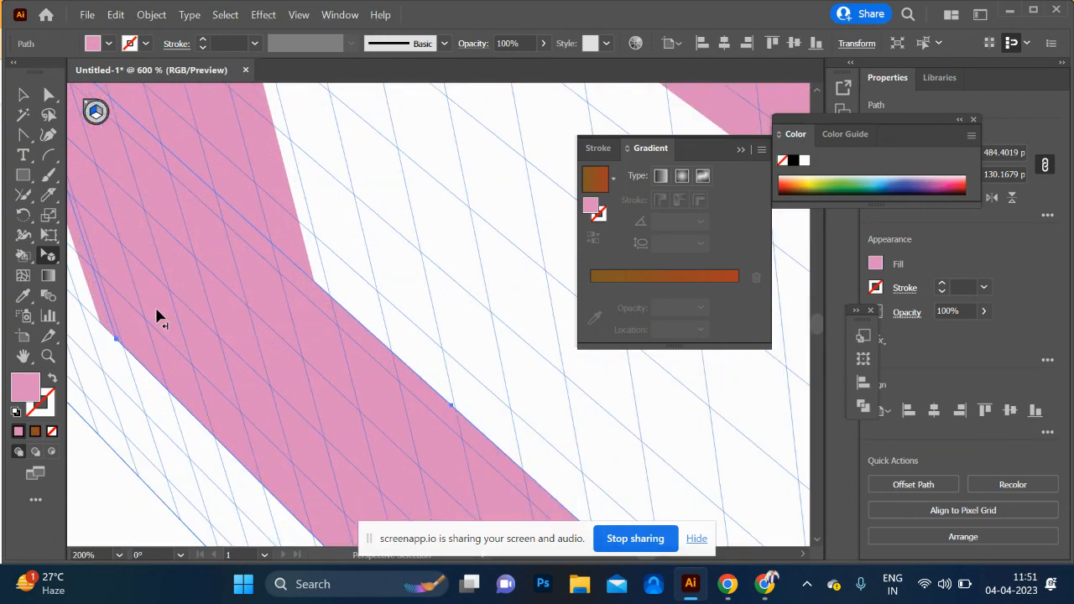
pyautogui.click(166, 342)
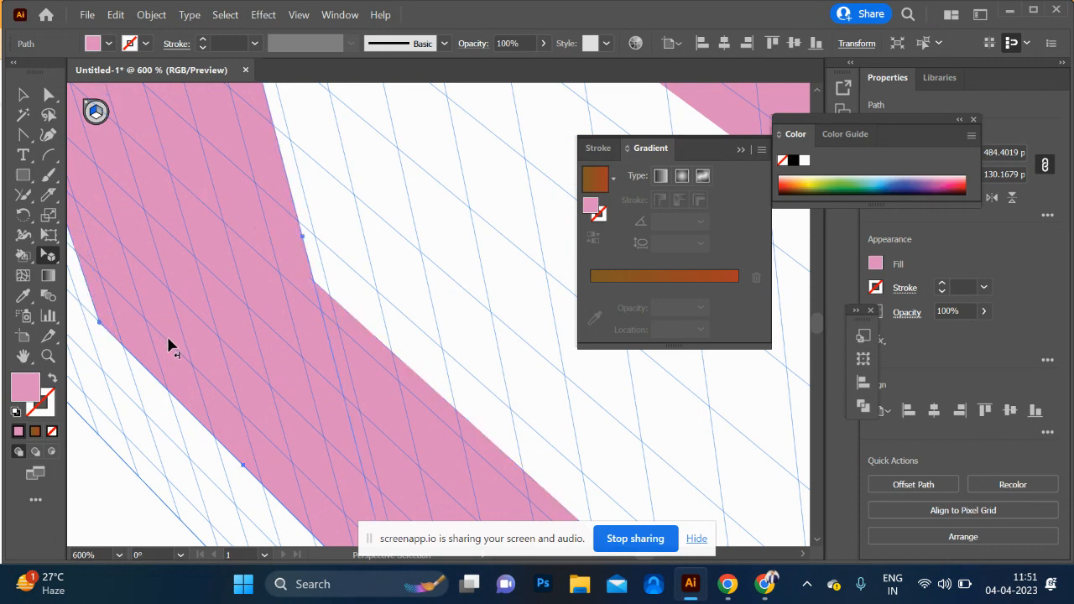
pyautogui.scroll(-3, 174, 341)
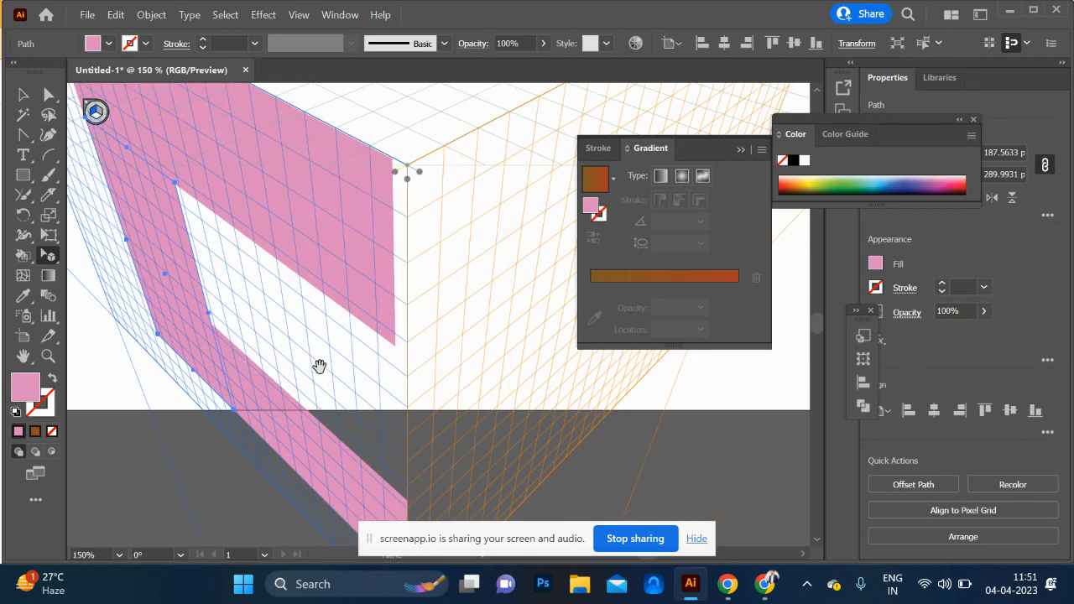
pyautogui.moveTo(319, 366); pyautogui.dragTo(303, 264)
pyautogui.click(392, 437)
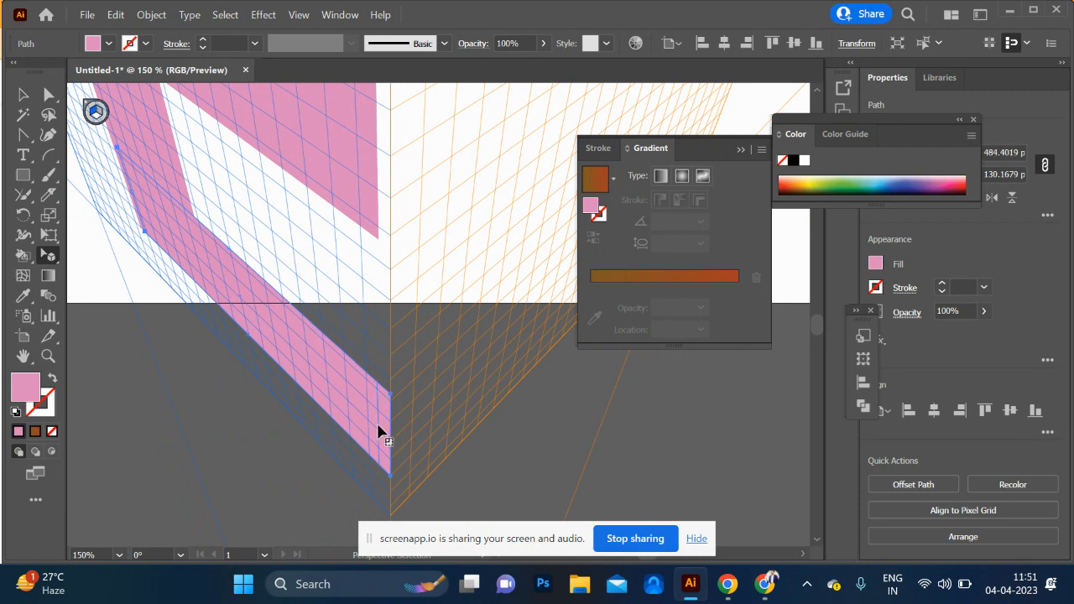
pyautogui.moveTo(377, 425); pyautogui.dragTo(378, 427)
pyautogui.scroll(-3, 391, 411)
pyautogui.moveTo(435, 388); pyautogui.dragTo(267, 370)
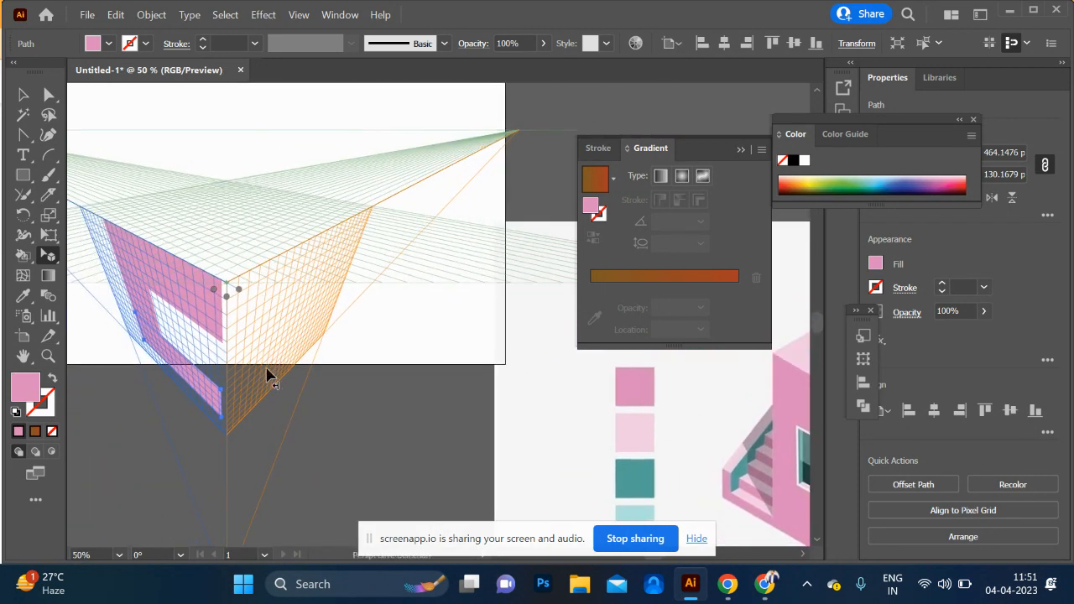
# Draw a band about 291 by 123 px on the right grid plane from the upper band's corner and fill it with the reference's light aqua
pyautogui.scroll(2, 247, 307)
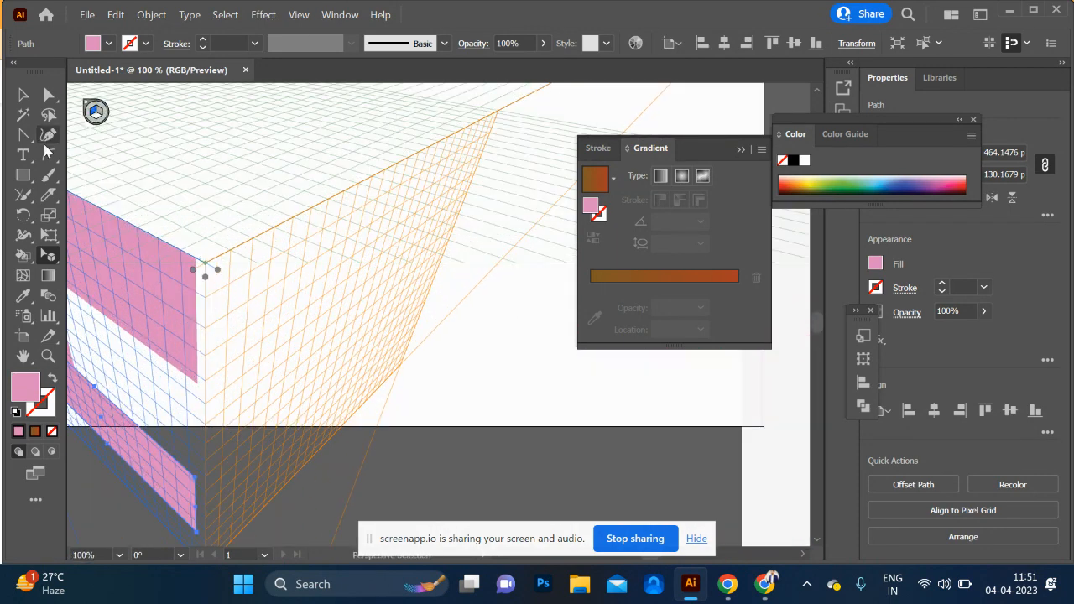
pyautogui.click(23, 174)
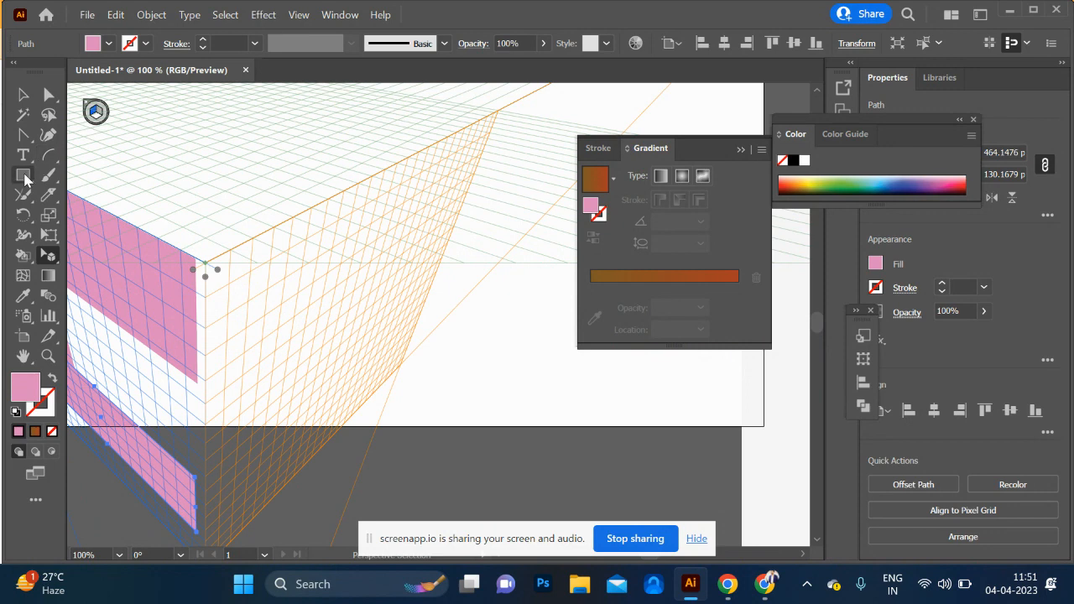
pyautogui.click(102, 112)
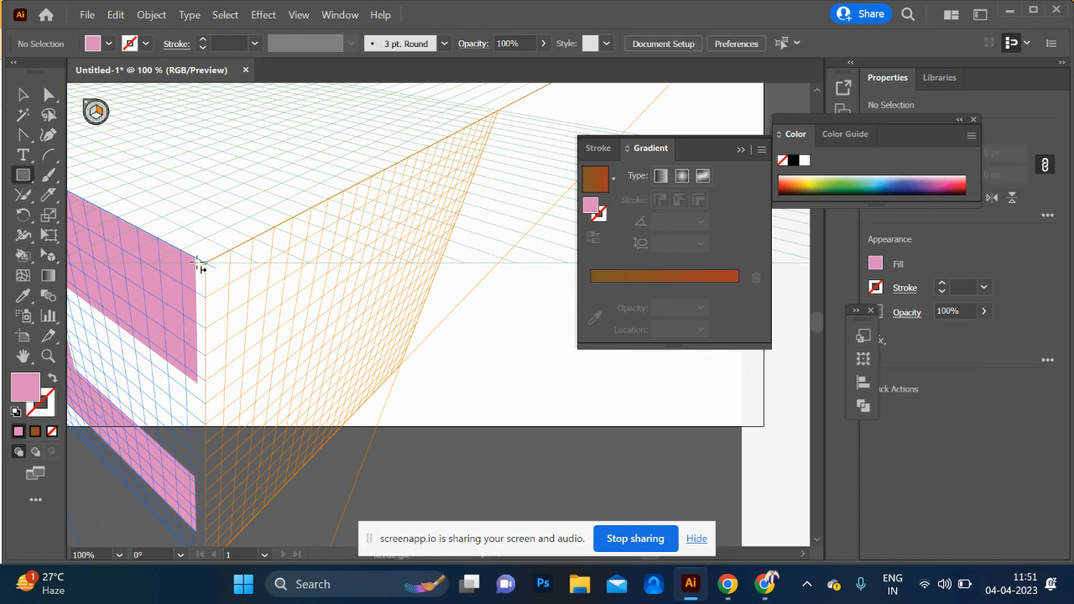
pyautogui.moveTo(256, 286); pyautogui.dragTo(353, 273)
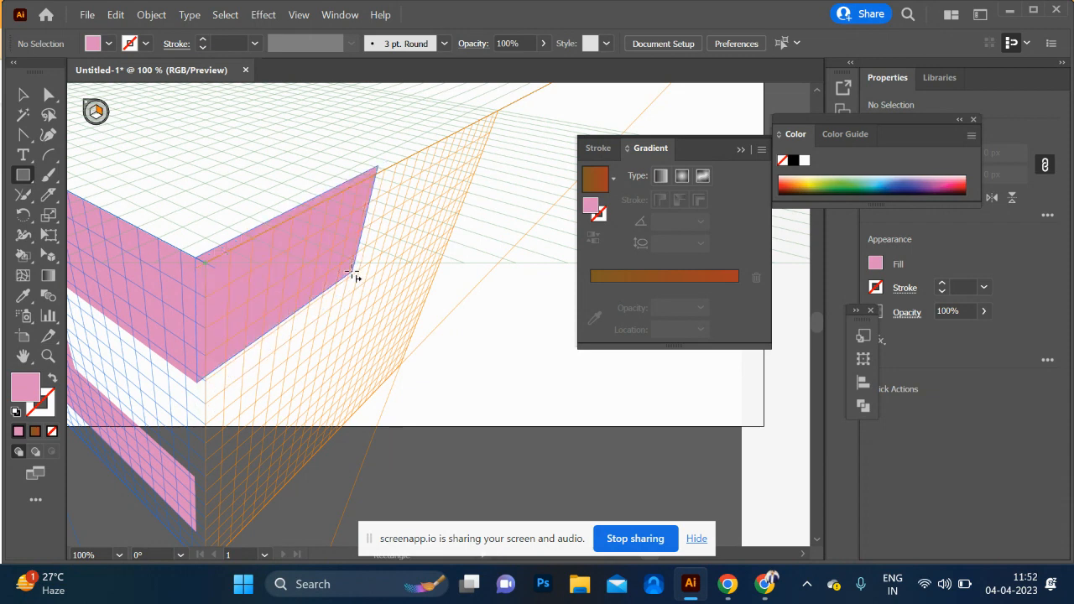
pyautogui.scroll(-3, 348, 290)
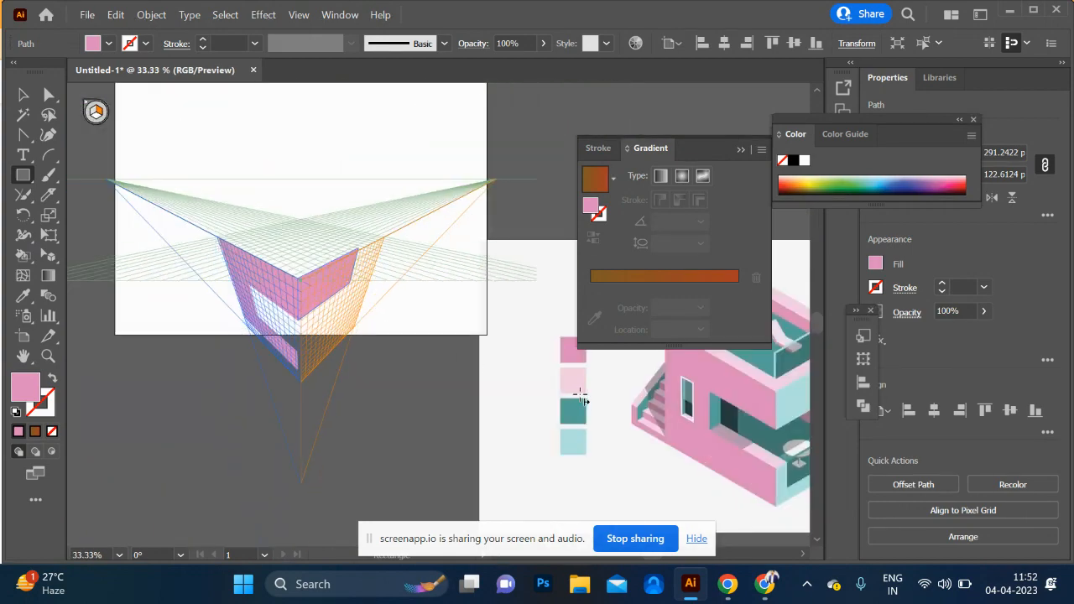
pyautogui.moveTo(547, 379); pyautogui.dragTo(361, 395)
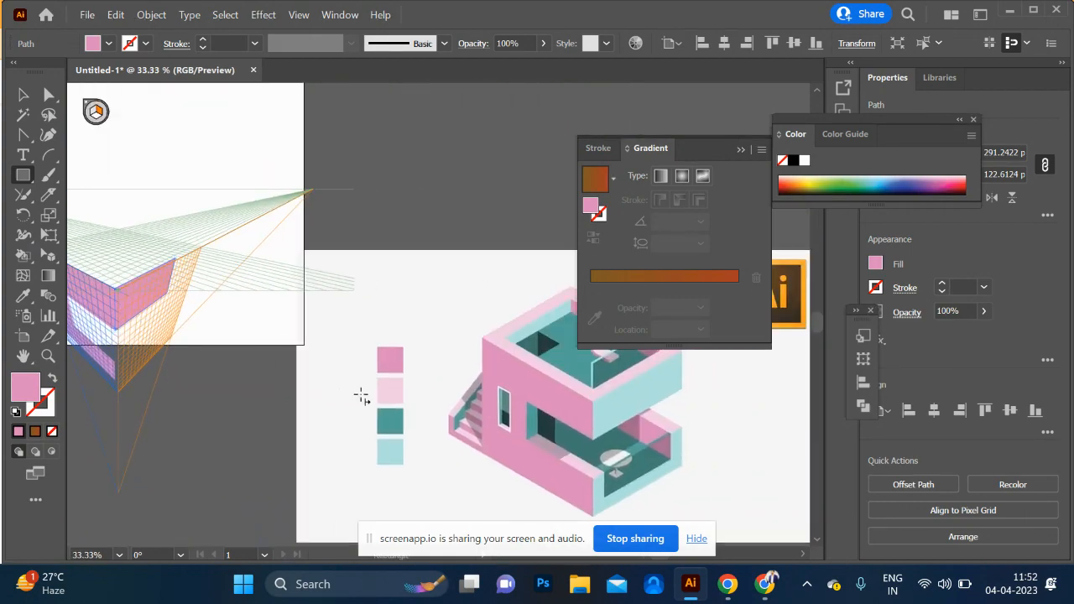
pyautogui.press('i')
pyautogui.click(600, 399)
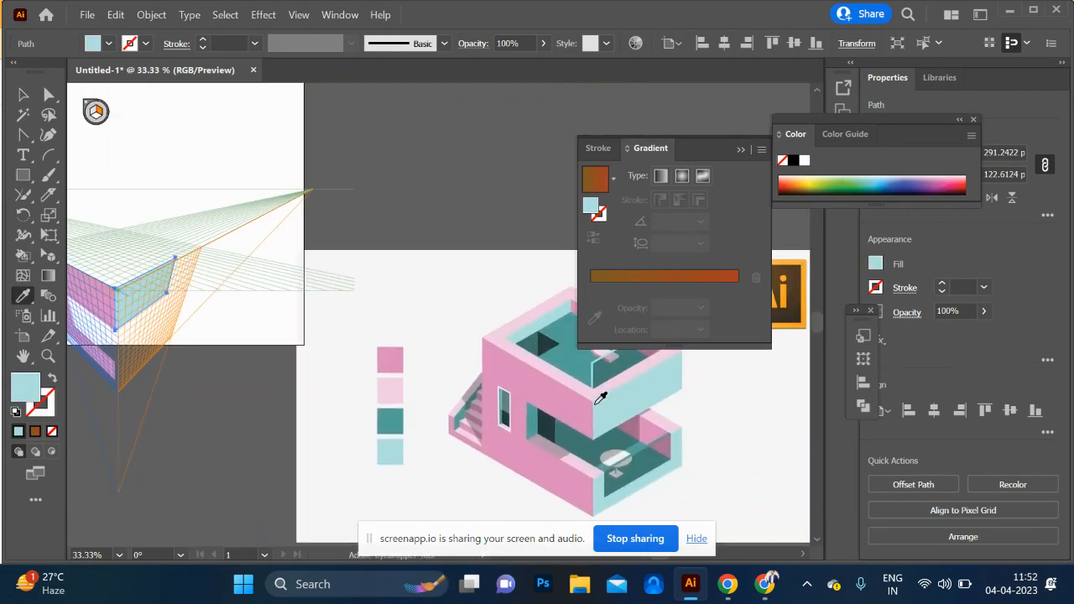
# Widen the aqua band in perspective to about 522 px along the right grid plane
pyautogui.scroll(3, 98, 296)
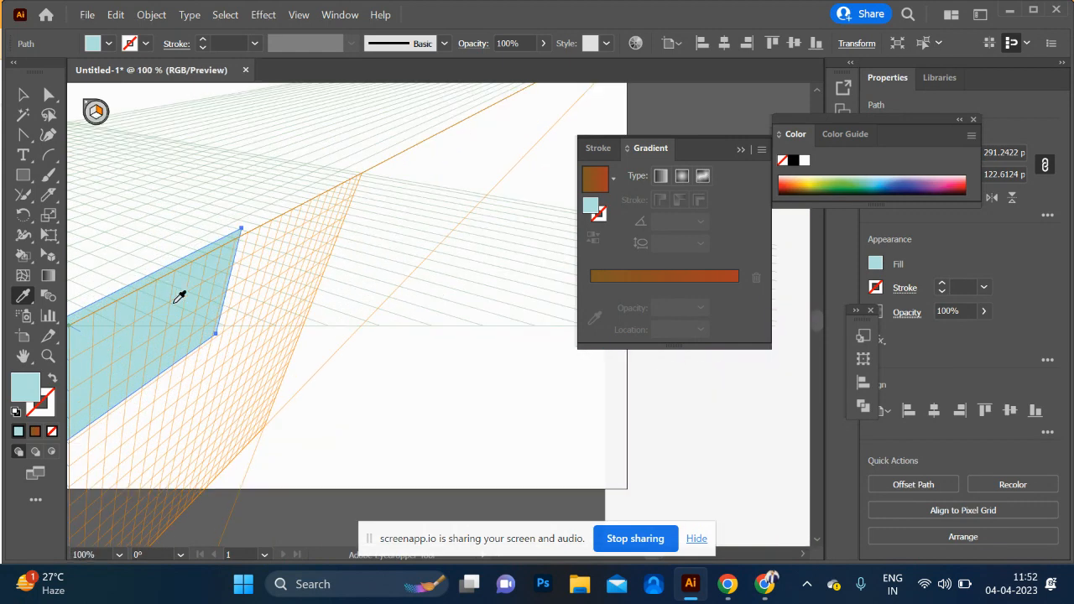
pyautogui.hotkey('shift', 'v')
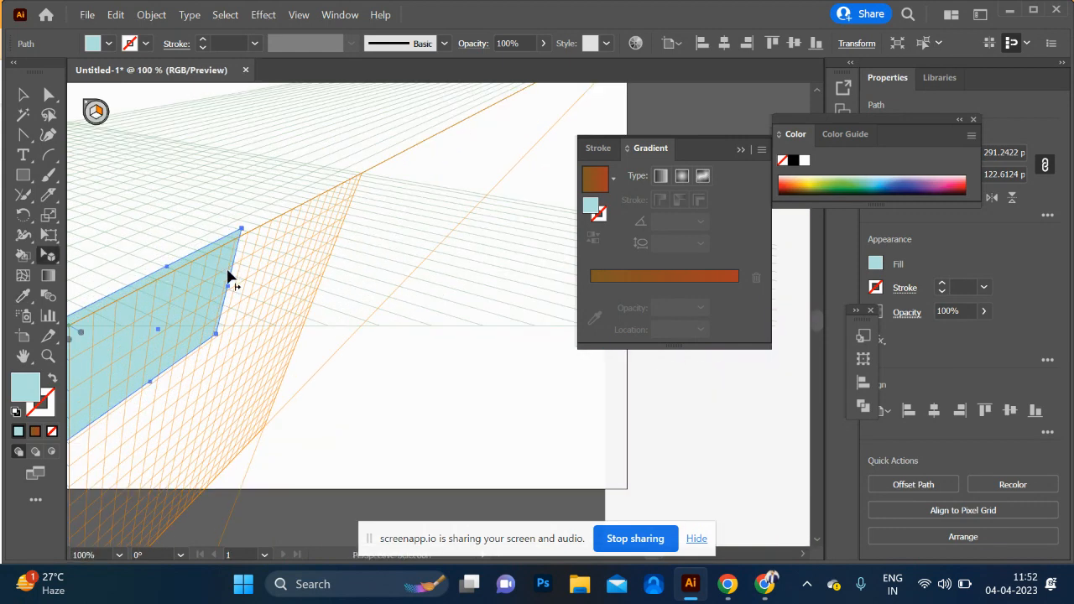
pyautogui.moveTo(229, 290); pyautogui.dragTo(297, 269)
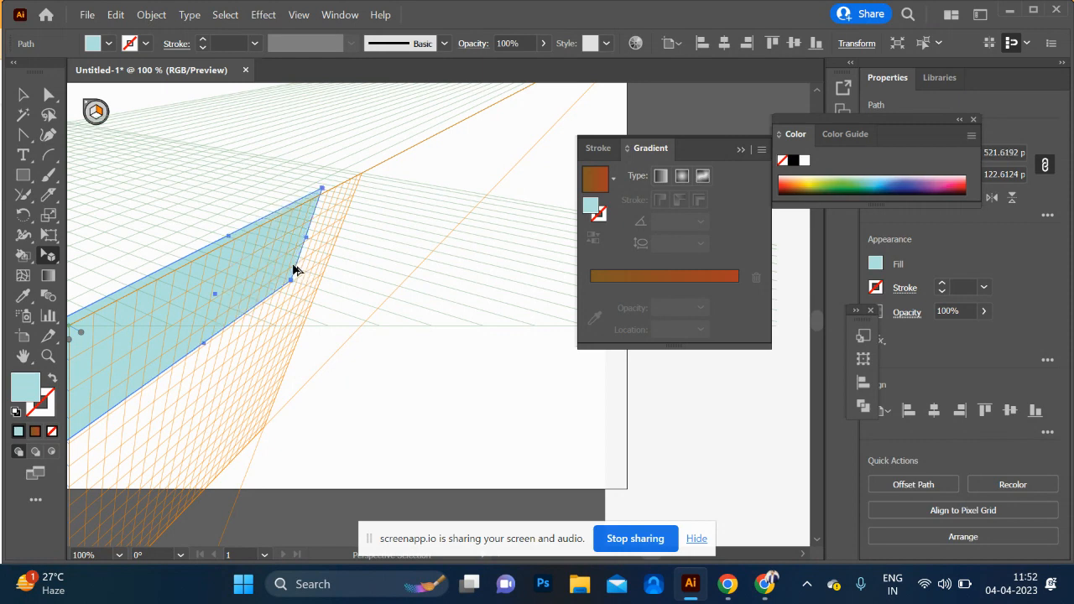
# Draw a strip about 310 by 53 px on the horizontal grid plane along the upper edge of the pink wall
pyautogui.scroll(-4, 294, 268)
pyautogui.moveTo(242, 316); pyautogui.dragTo(219, 373)
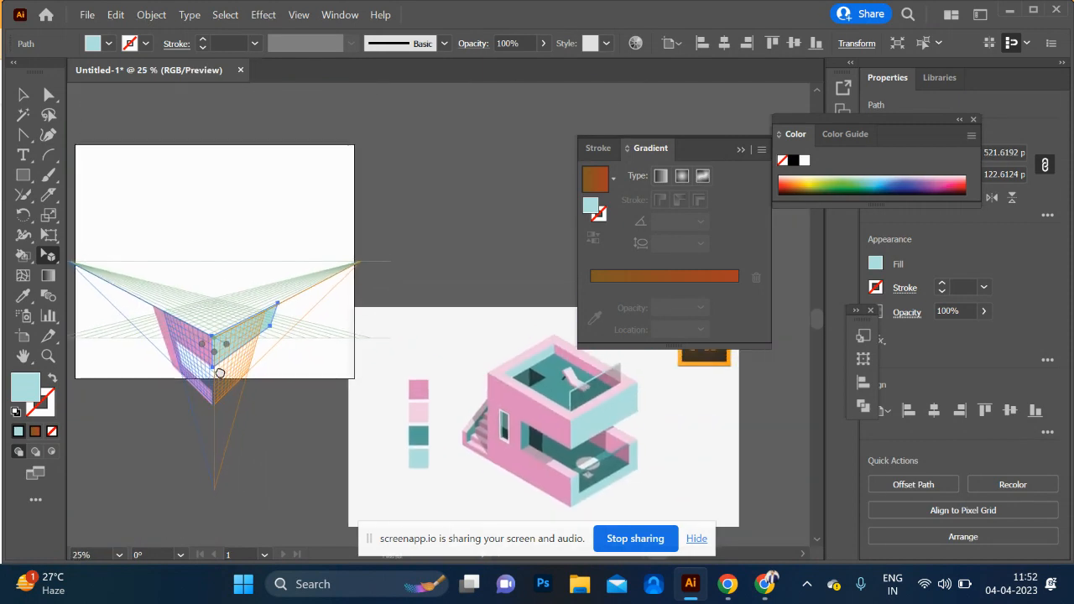
pyautogui.scroll(2, 184, 310)
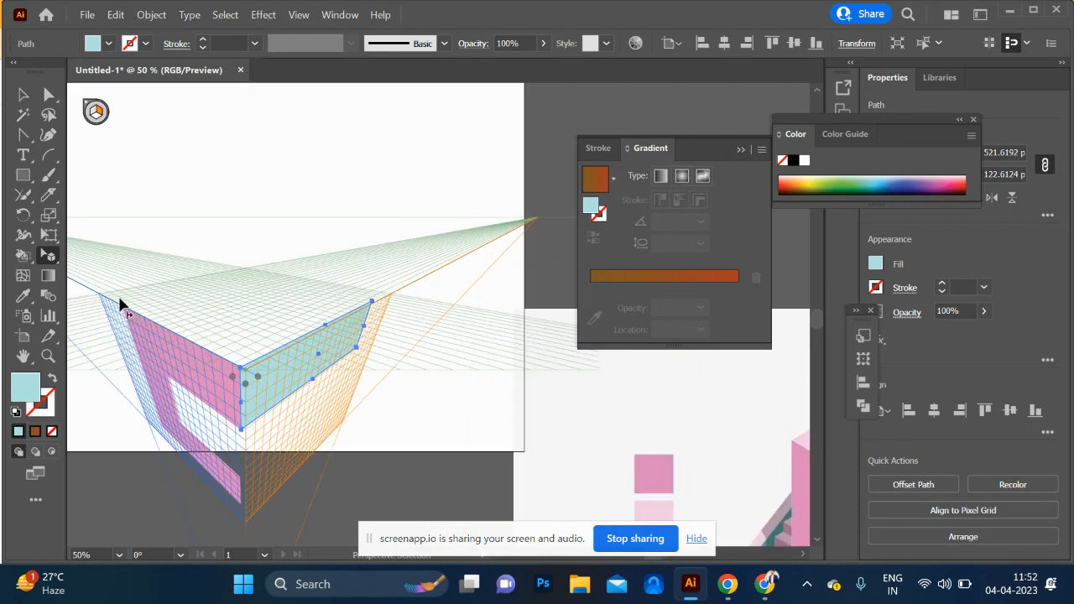
pyautogui.moveTo(490, 401); pyautogui.dragTo(425, 388)
pyautogui.scroll(2, 192, 348)
pyautogui.moveTo(139, 330); pyautogui.dragTo(286, 369)
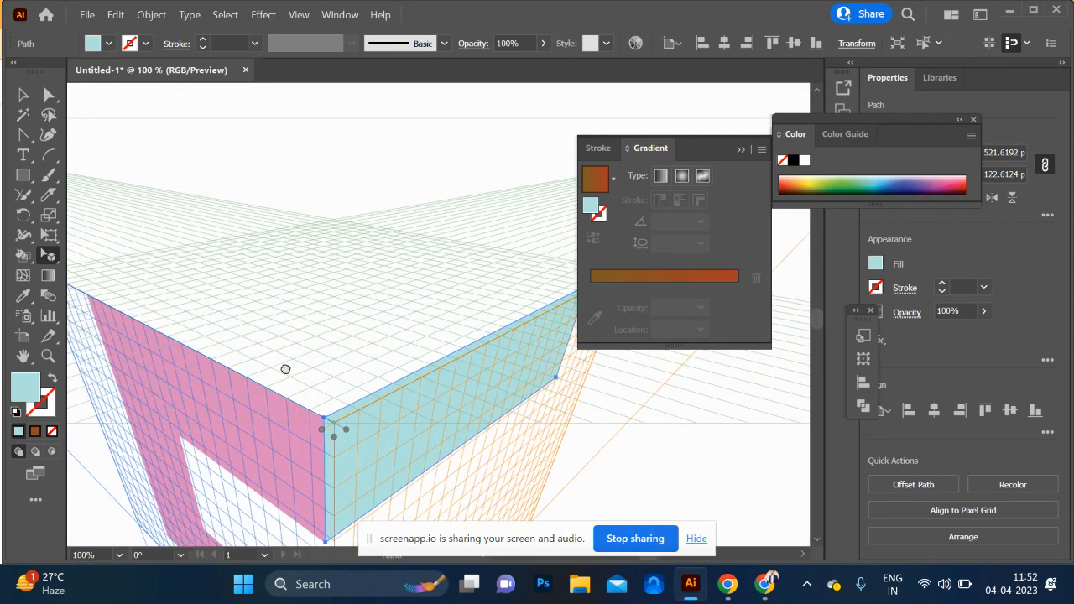
pyautogui.press('m')
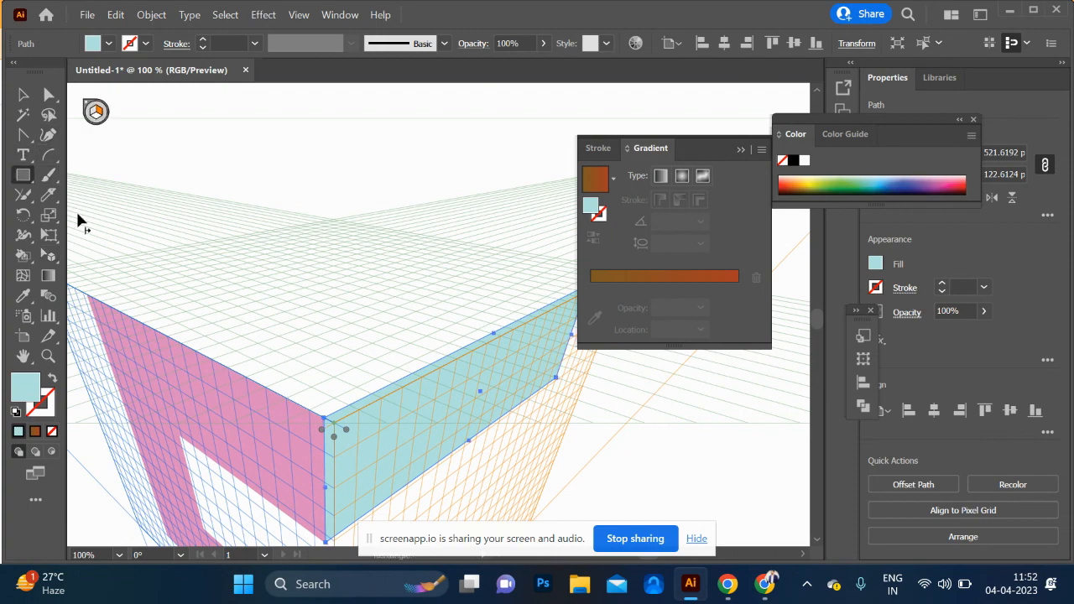
pyautogui.click(97, 118)
pyautogui.scroll(3, 100, 299)
pyautogui.moveTo(87, 311); pyautogui.dragTo(237, 321)
pyautogui.moveTo(344, 344); pyautogui.dragTo(608, 467)
pyautogui.moveTo(493, 380); pyautogui.dragTo(200, 150)
# Extend the horizontal strip to the wall corner, about 480 px long, and fill it with the reference's pale pink swatch
pyautogui.hotkey('shift', 'v')
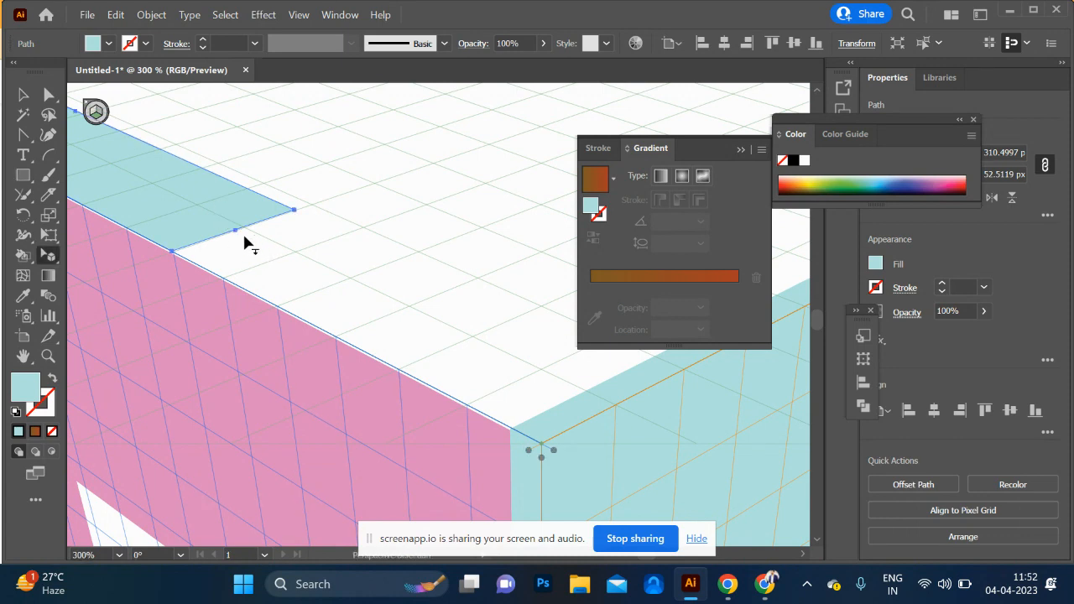
pyautogui.moveTo(238, 236); pyautogui.dragTo(191, 321)
pyautogui.scroll(-6, 511, 420)
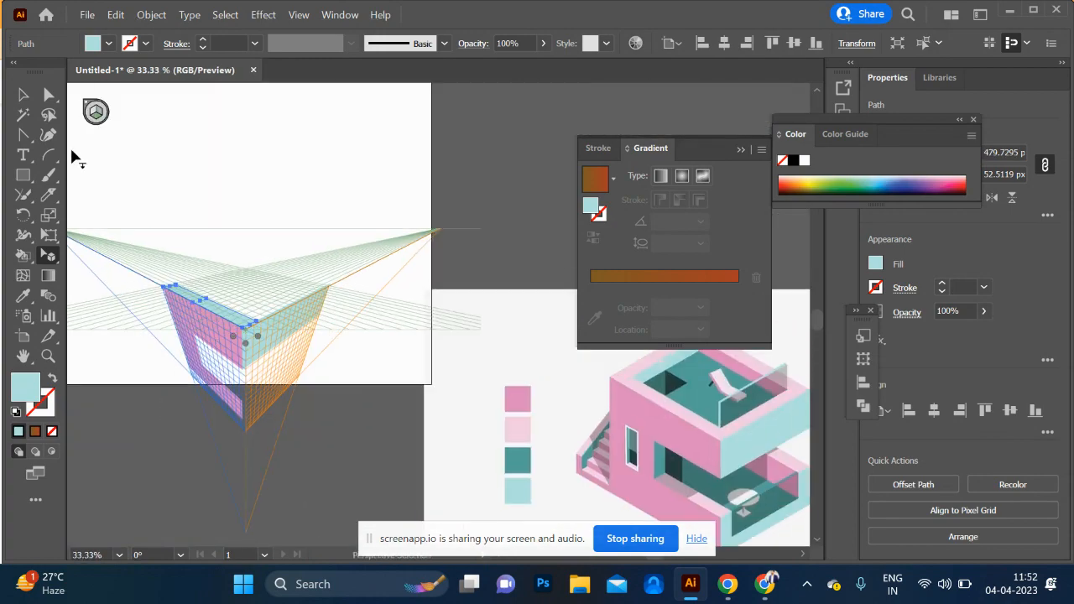
pyautogui.press('i')
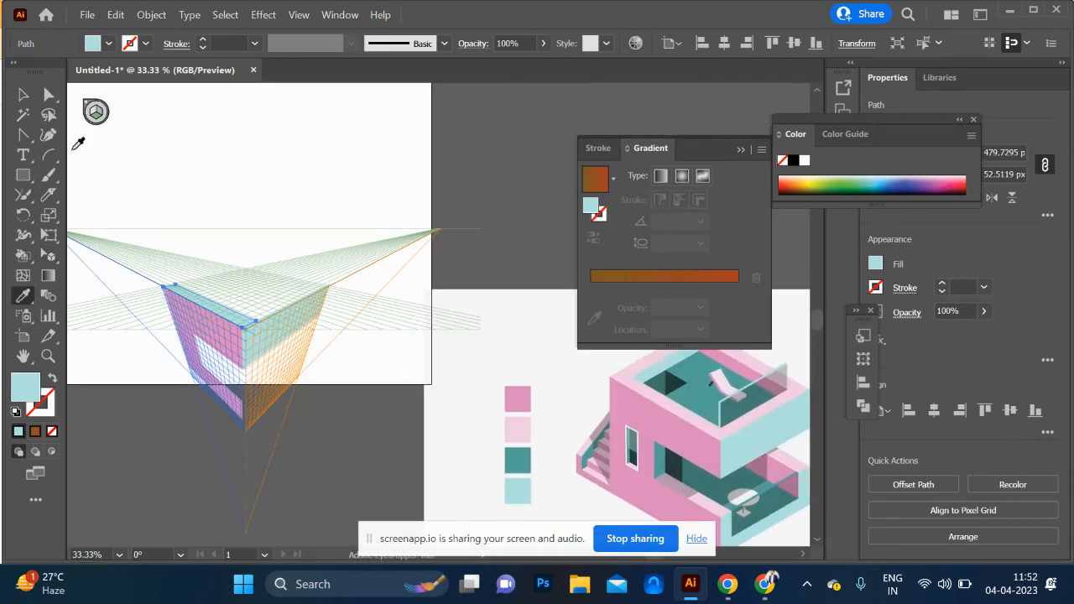
pyautogui.click(531, 425)
pyautogui.scroll(1, 295, 323)
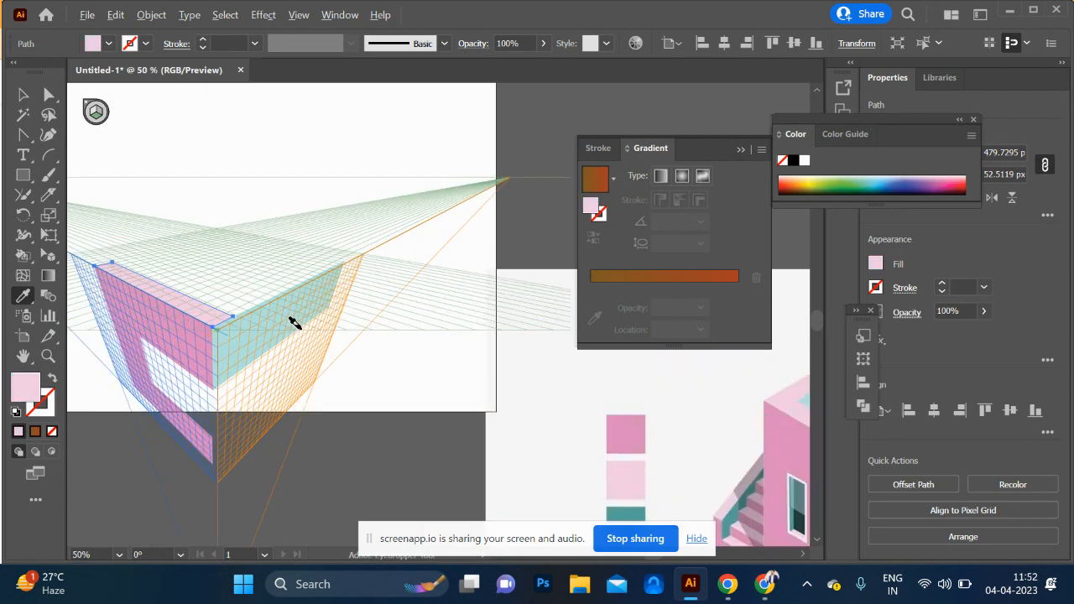
pyautogui.scroll(-1, 294, 323)
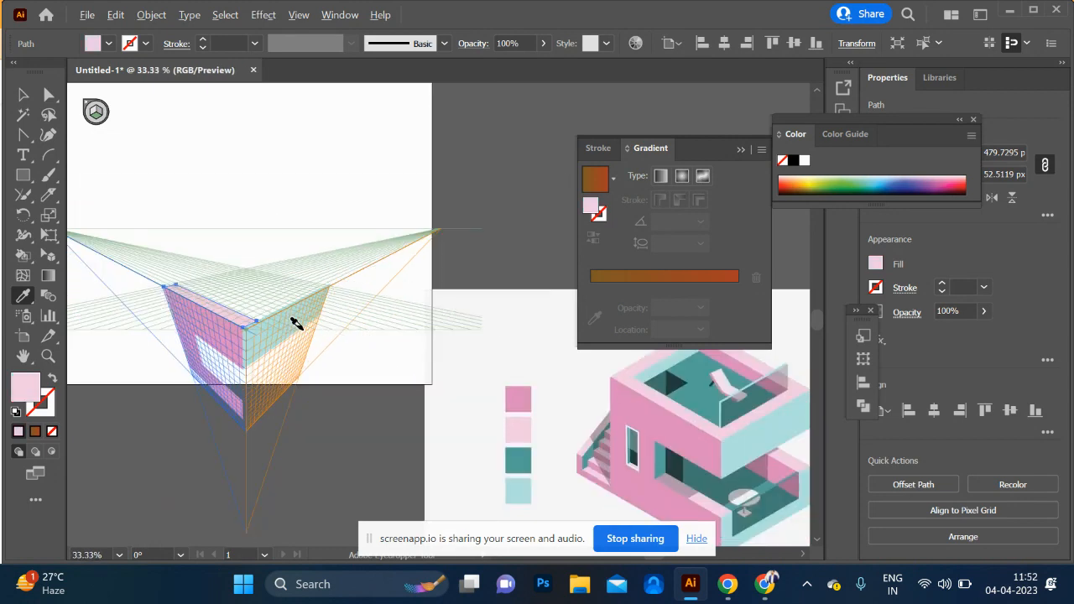
pyautogui.scroll(1, 296, 323)
pyautogui.scroll(3, 224, 336)
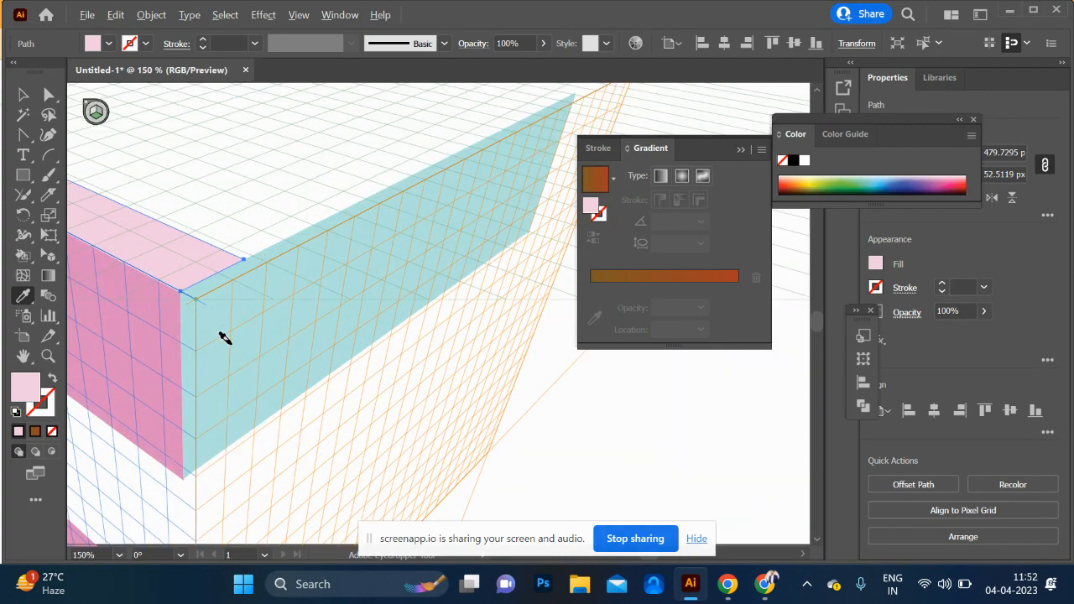
pyautogui.scroll(-3, 224, 337)
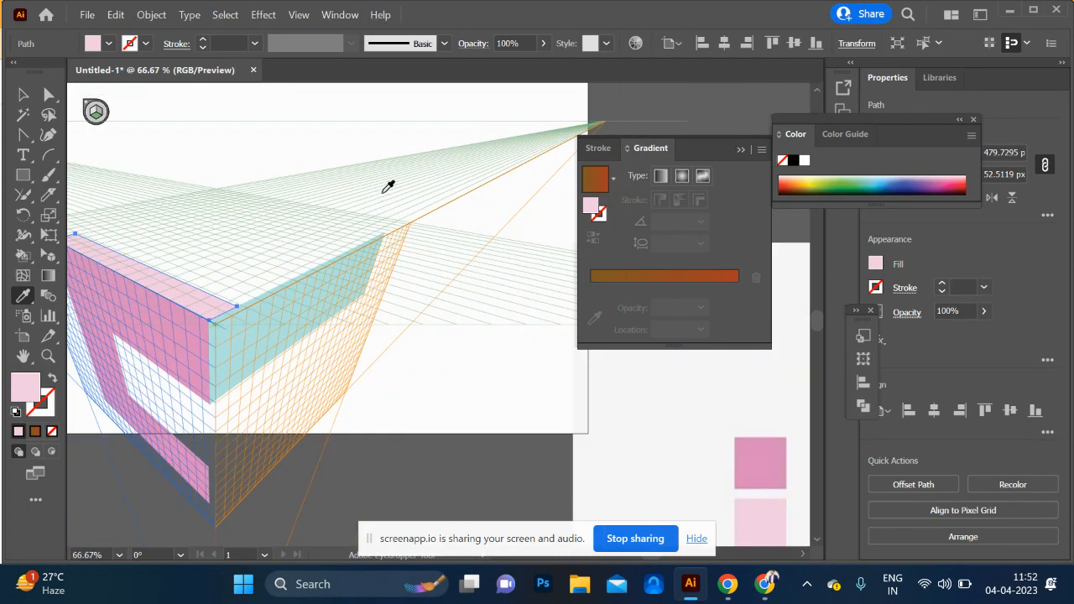
pyautogui.hscroll(5, 319, 327)
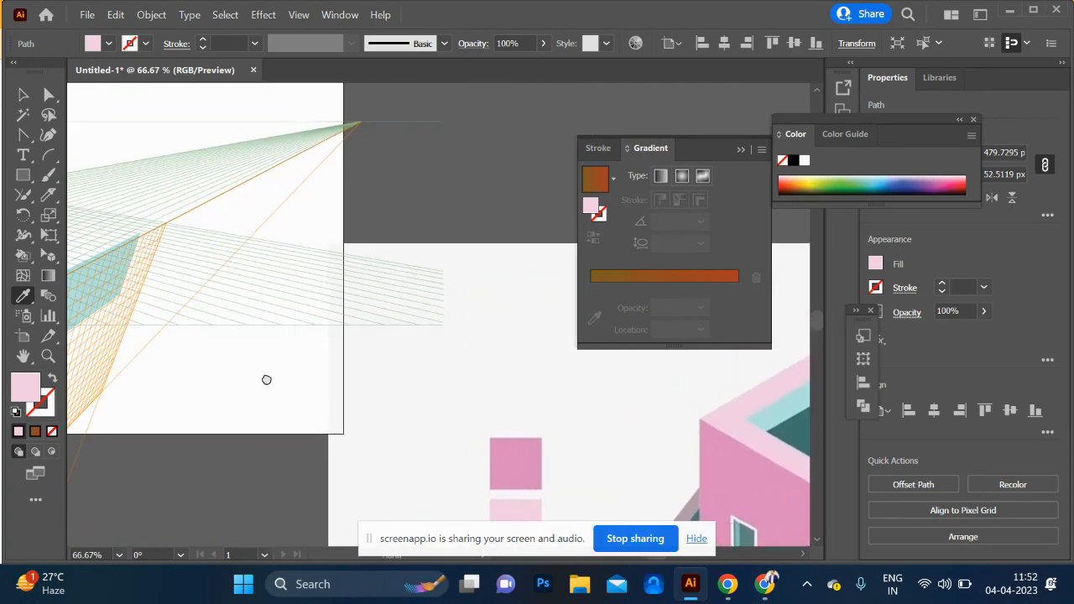
# Draw a pale pink strip about 132 by 593 px on the horizontal grid plane from the pink wall's far upper corner
pyautogui.scroll(4, 223, 250)
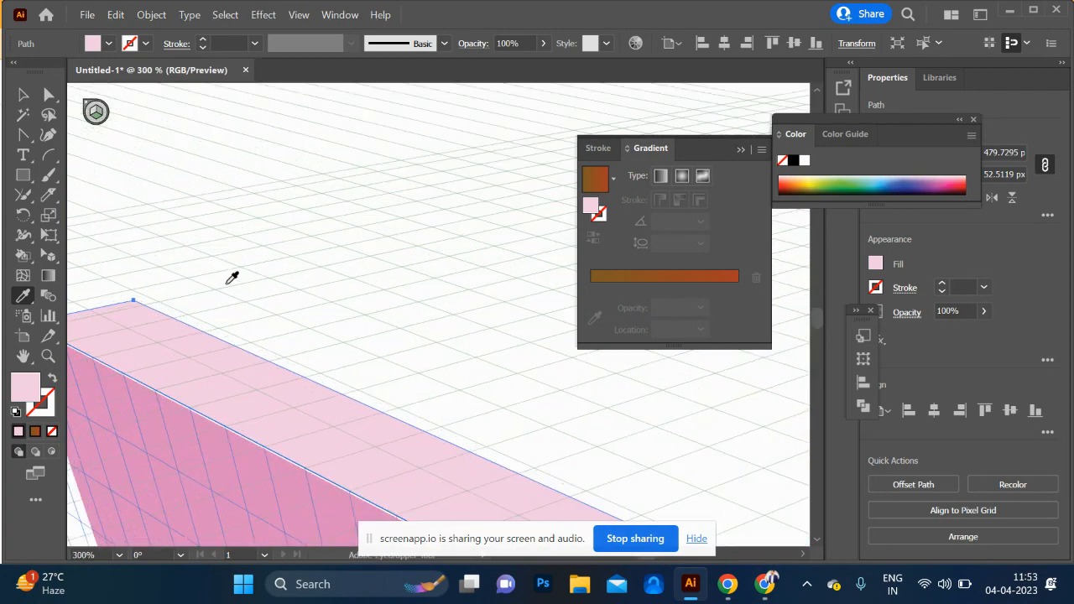
pyautogui.scroll(-2, 232, 277)
pyautogui.press('m')
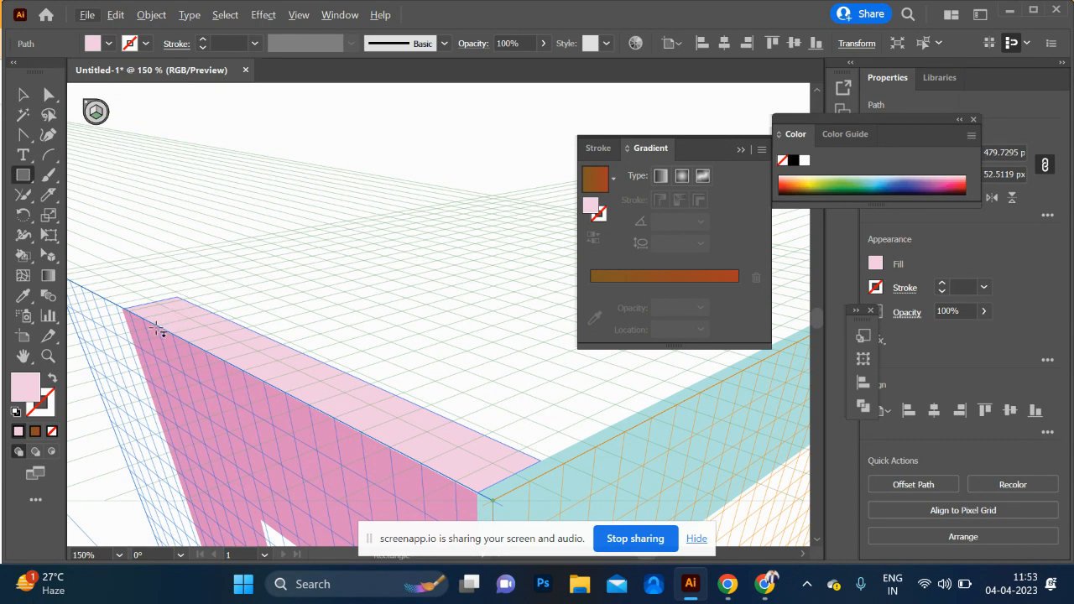
pyautogui.moveTo(179, 336); pyautogui.dragTo(532, 219)
# Draw a strip about 509 by 102 px along the rear edge on the horizontal plane, then move and widen it in perspective to meet the aqua band
pyautogui.press('space')
pyautogui.moveTo(506, 396); pyautogui.dragTo(173, 423)
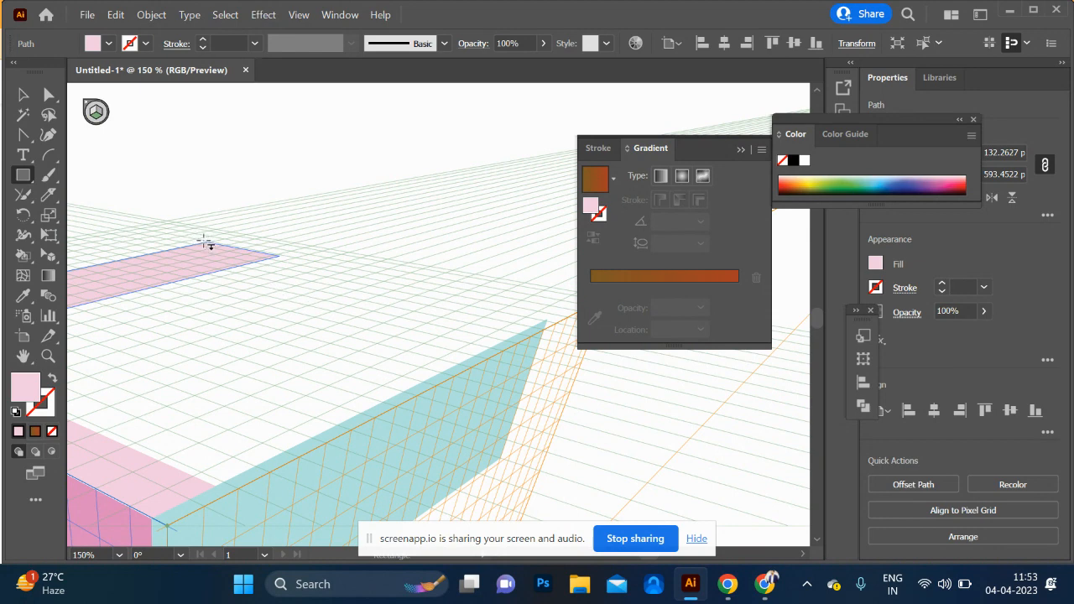
pyautogui.moveTo(206, 244); pyautogui.dragTo(528, 329)
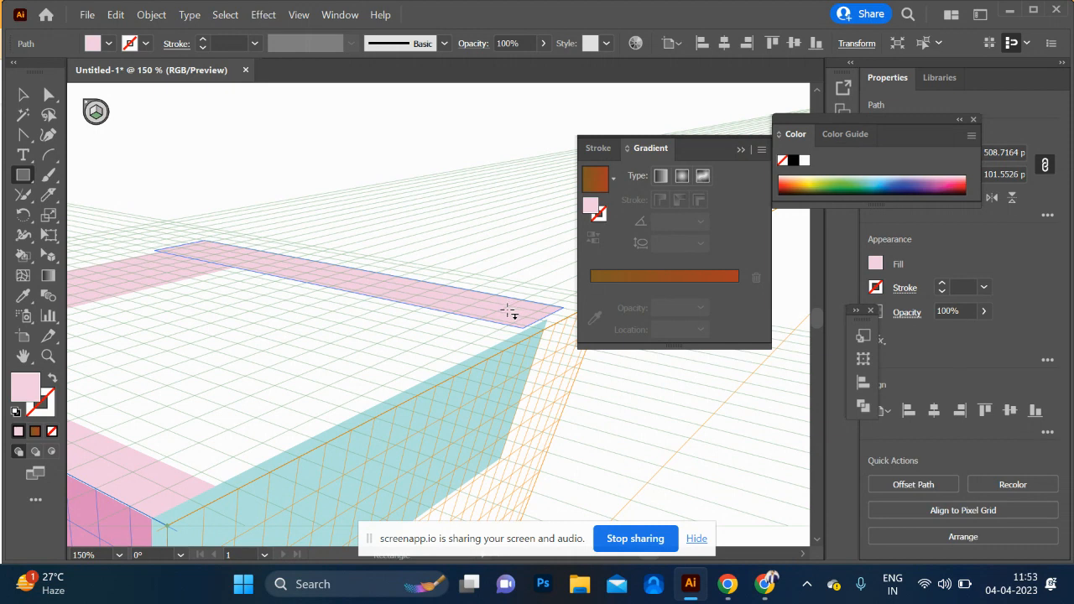
pyautogui.hotkey('shift', 'v')
pyautogui.moveTo(502, 317); pyautogui.dragTo(483, 334)
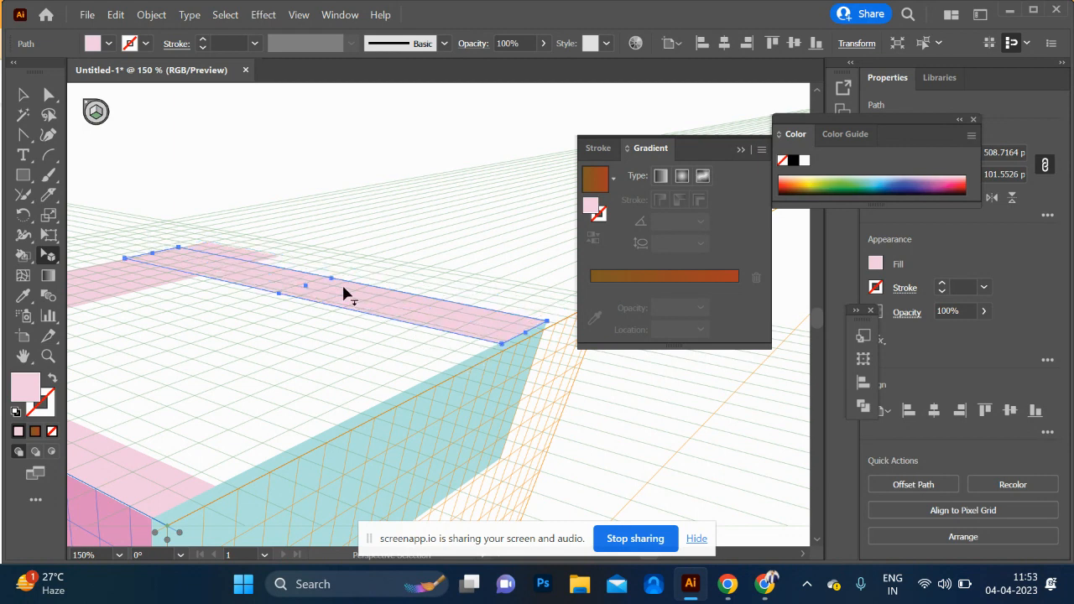
pyautogui.moveTo(330, 276); pyautogui.dragTo(339, 267)
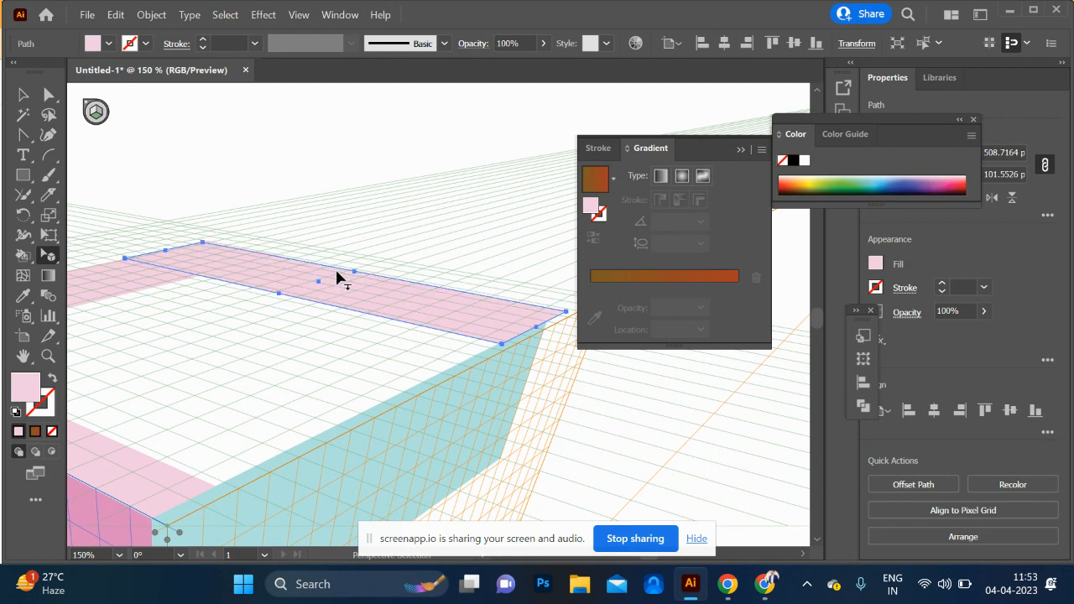
# Extend the aqua band in perspective to about 564 px so it reaches the rear strip's outer corner
pyautogui.click(480, 416)
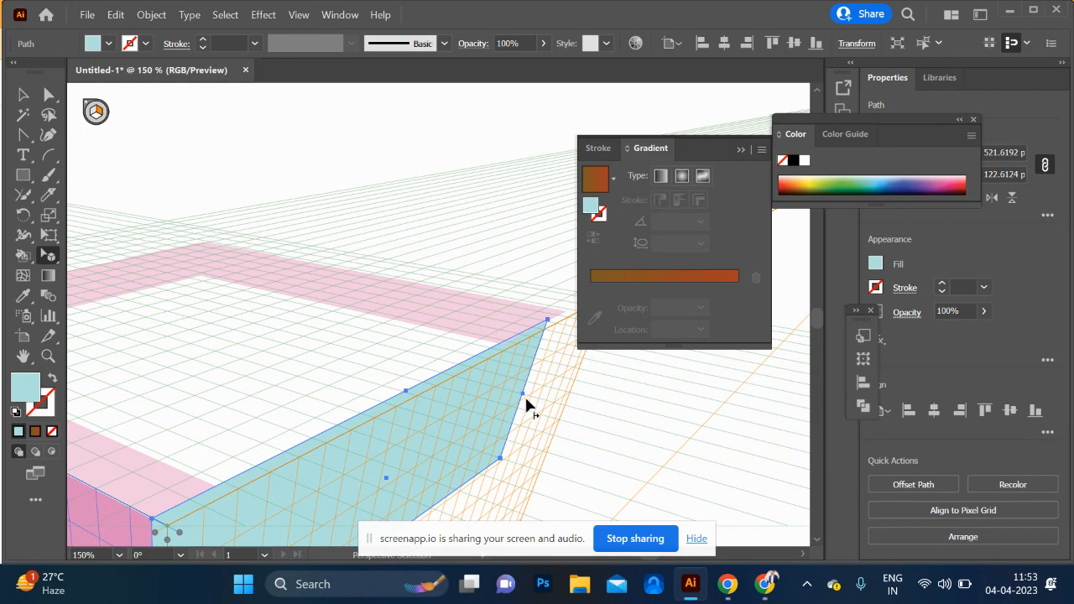
pyautogui.moveTo(527, 394); pyautogui.dragTo(538, 390)
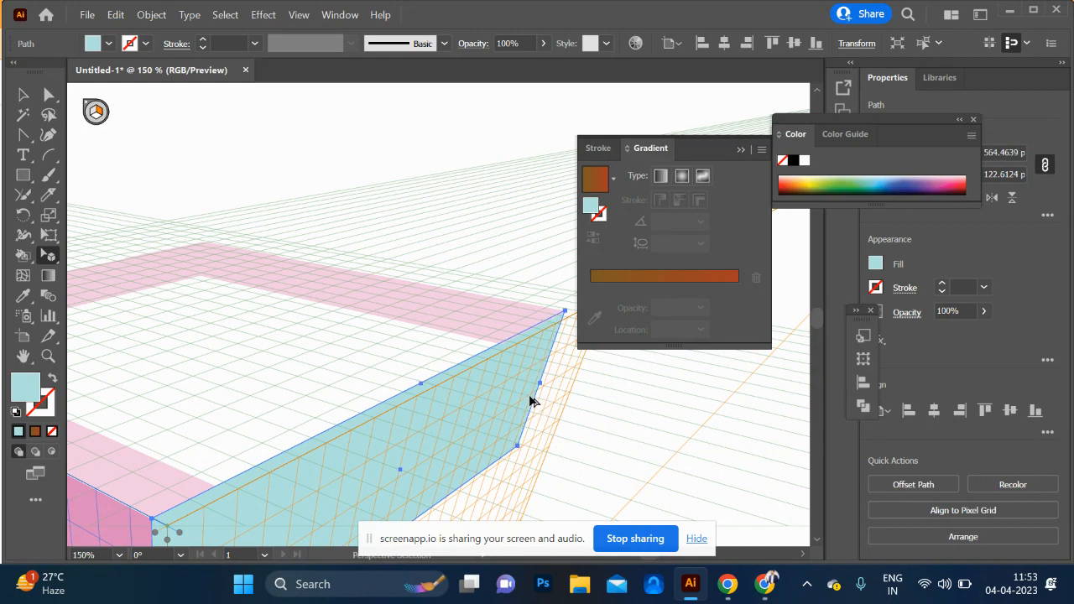
pyautogui.scroll(-3, 528, 400)
pyautogui.click(512, 441)
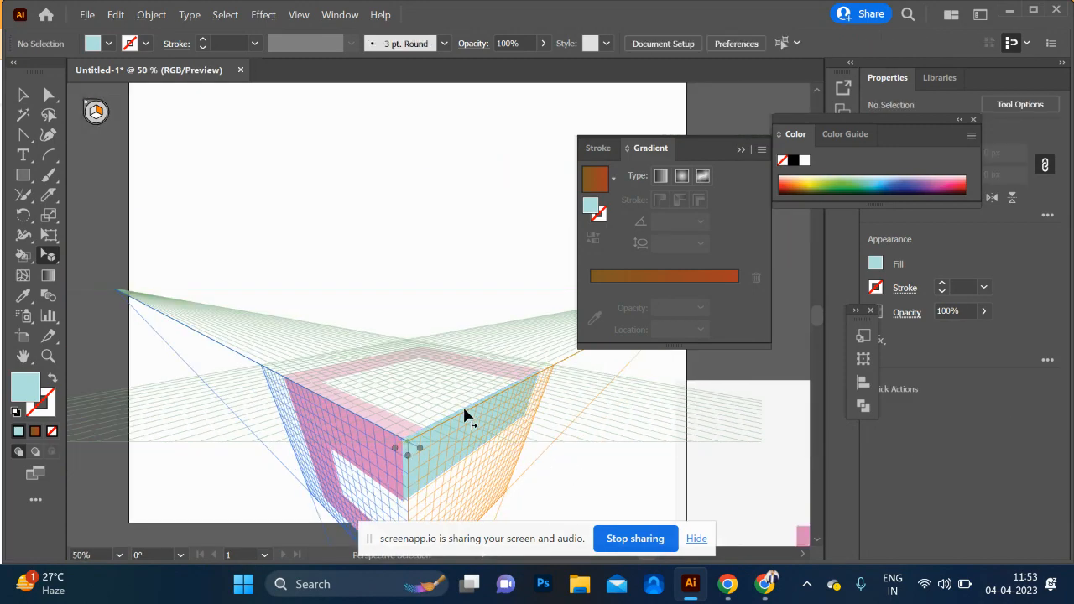
pyautogui.scroll(1, 351, 361)
pyautogui.click(335, 350)
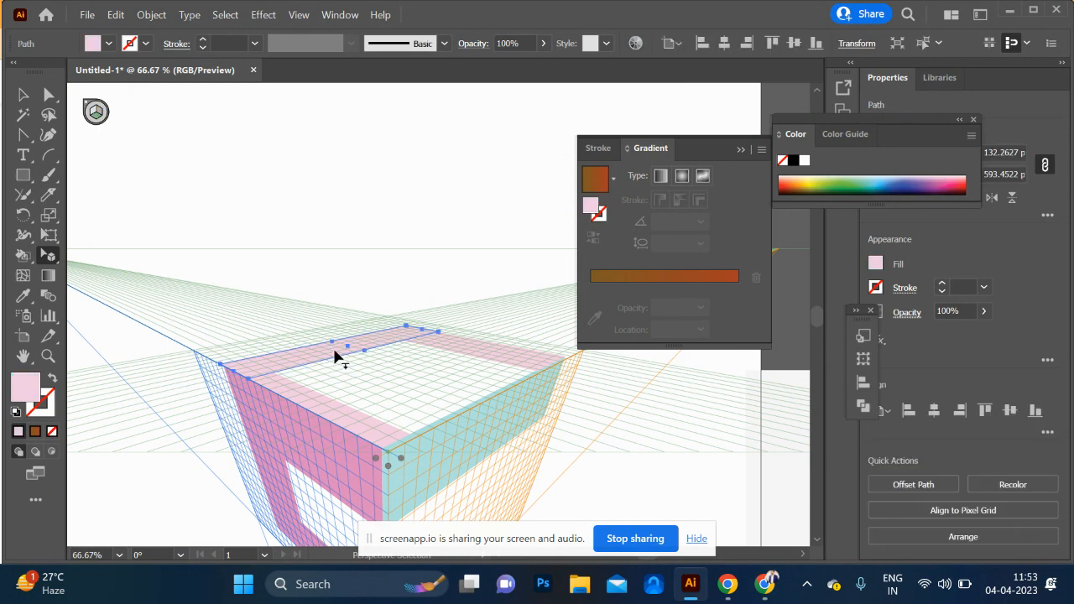
pyautogui.hotkey('ctrl', 'c')
pyautogui.hotkey('ctrl', 'v')
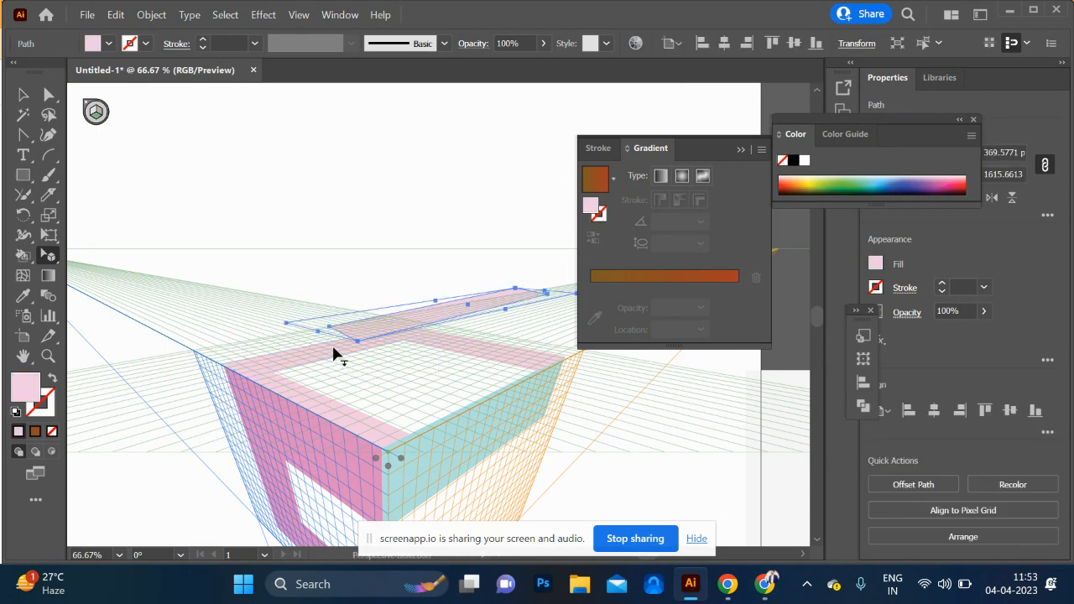
pyautogui.hotkey('ctrl', 'z')
# Duplicate the far strip in perspective along the aqua band's upper edge, shorten it to about 577 px, and narrow it from its inner edge
pyautogui.moveTo(334, 353); pyautogui.dragTo(451, 408)
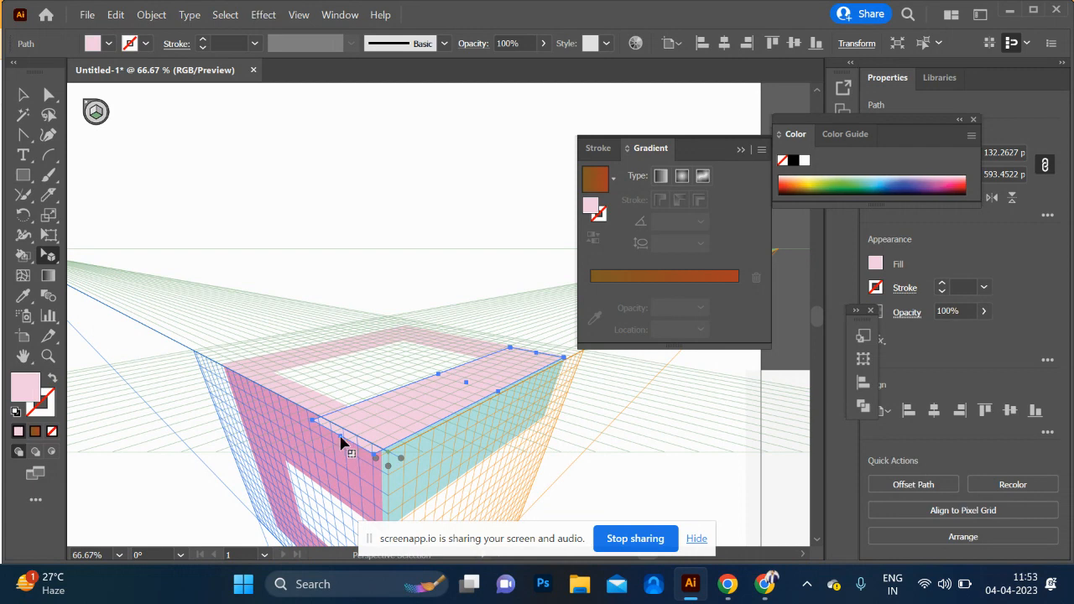
pyautogui.moveTo(353, 433); pyautogui.dragTo(352, 434)
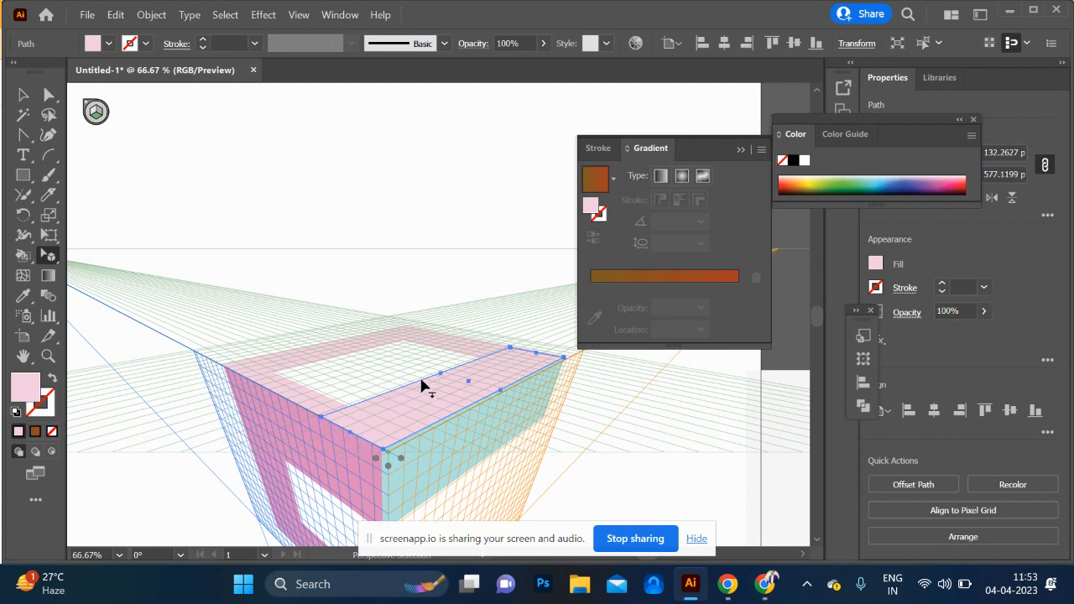
pyautogui.moveTo(440, 375); pyautogui.dragTo(282, 219)
pyautogui.click(605, 444)
# Draw a pale pink sill about 106 by 19 px on the horizontal grid plane along the lower edge of the pink wall's opening
pyautogui.moveTo(396, 360); pyautogui.dragTo(132, 286)
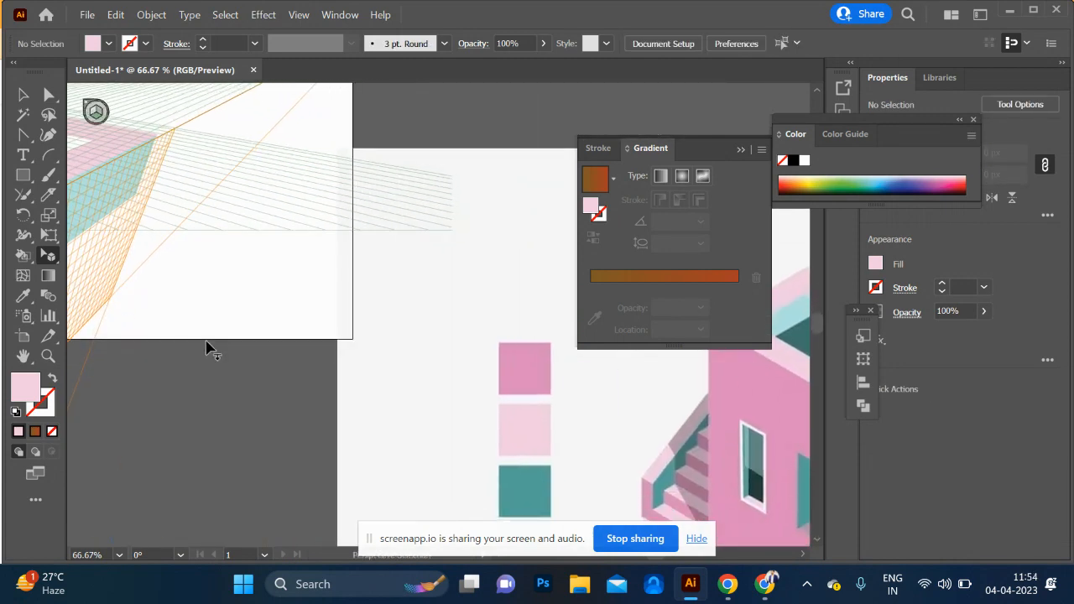
pyautogui.scroll(-2, 209, 351)
pyautogui.moveTo(212, 392); pyautogui.dragTo(268, 403)
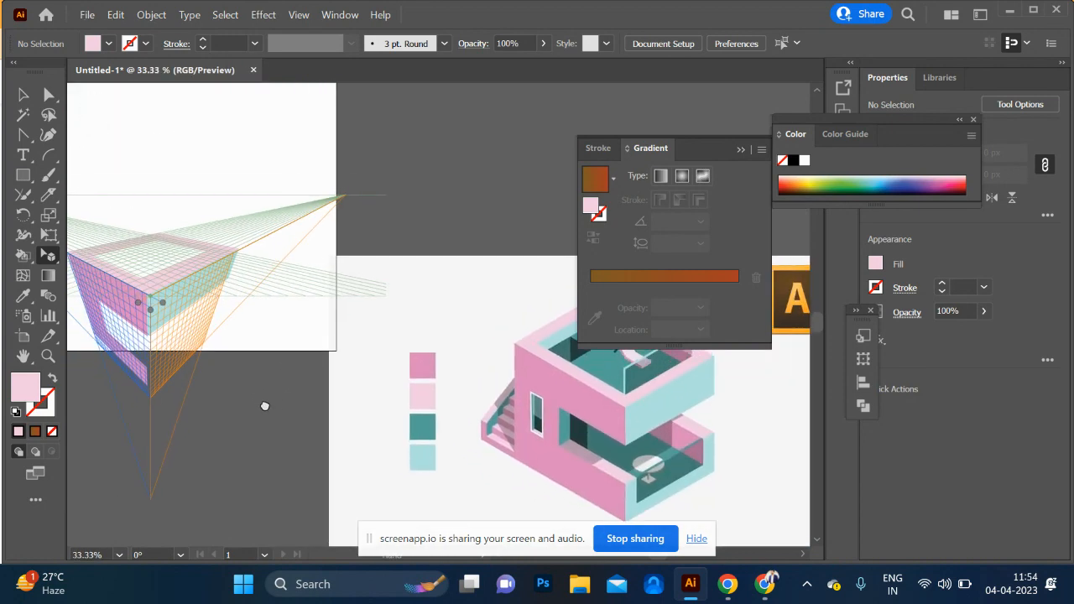
pyautogui.scroll(2, 117, 353)
pyautogui.scroll(1, 118, 351)
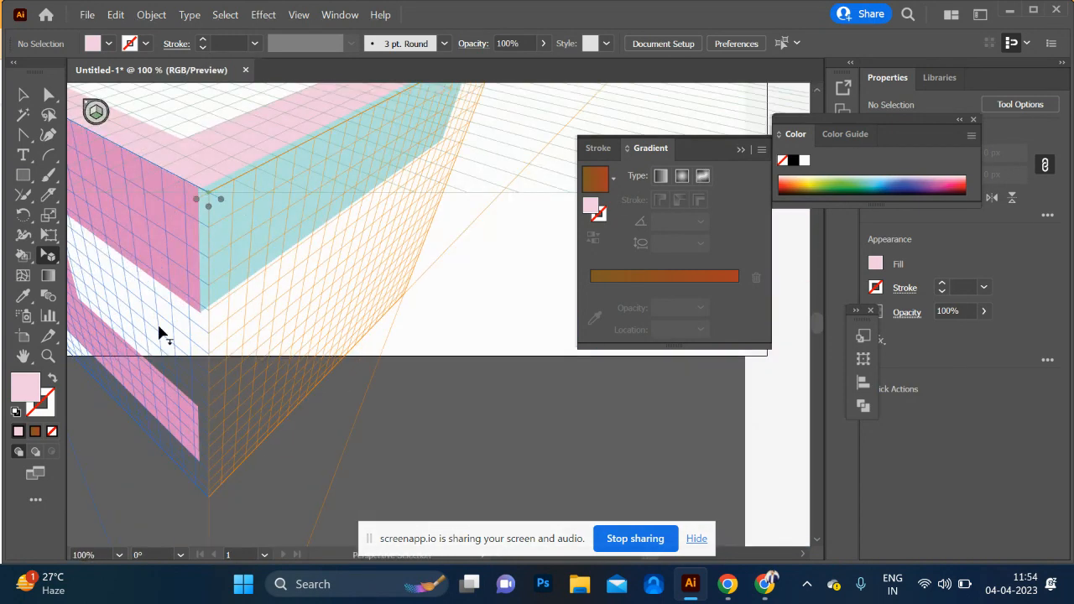
pyautogui.click(22, 176)
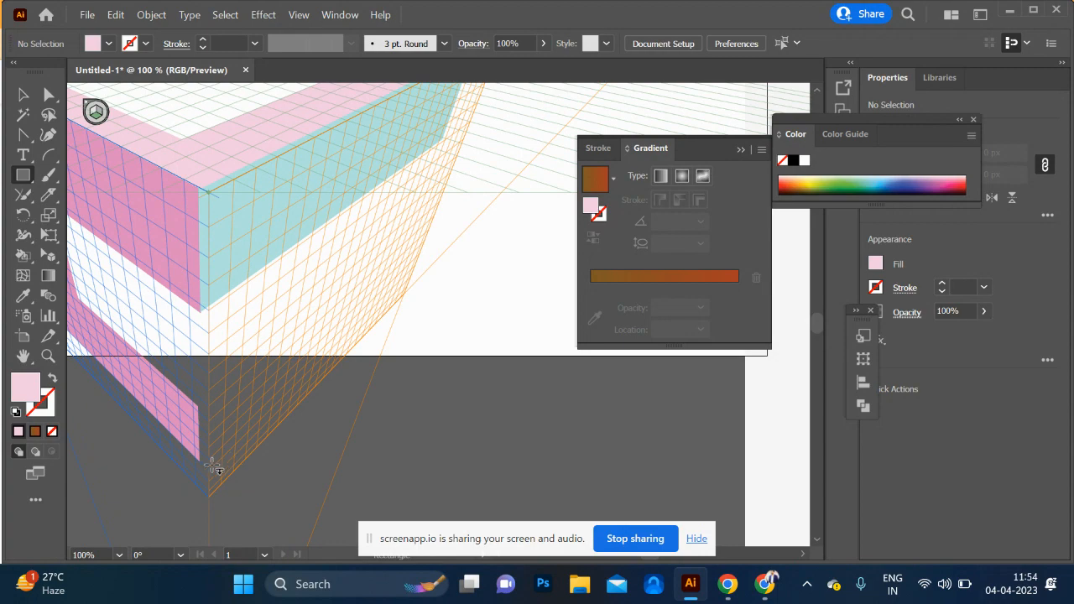
pyautogui.press('space')
pyautogui.moveTo(440, 459); pyautogui.dragTo(26, 304)
pyautogui.scroll(-3, 335, 437)
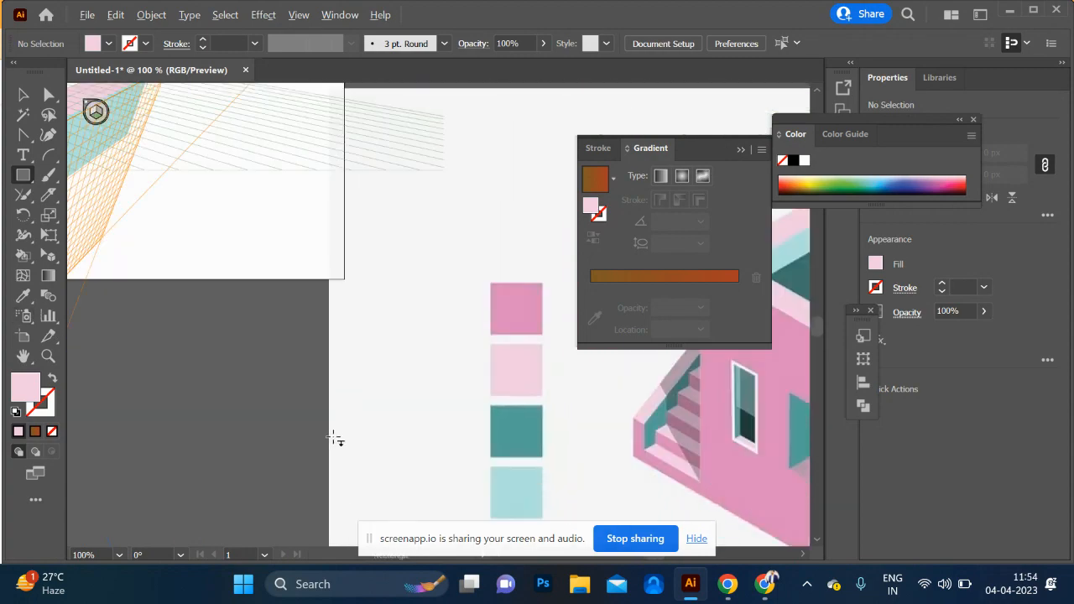
pyautogui.moveTo(286, 440); pyautogui.dragTo(414, 450)
pyautogui.scroll(6, 333, 332)
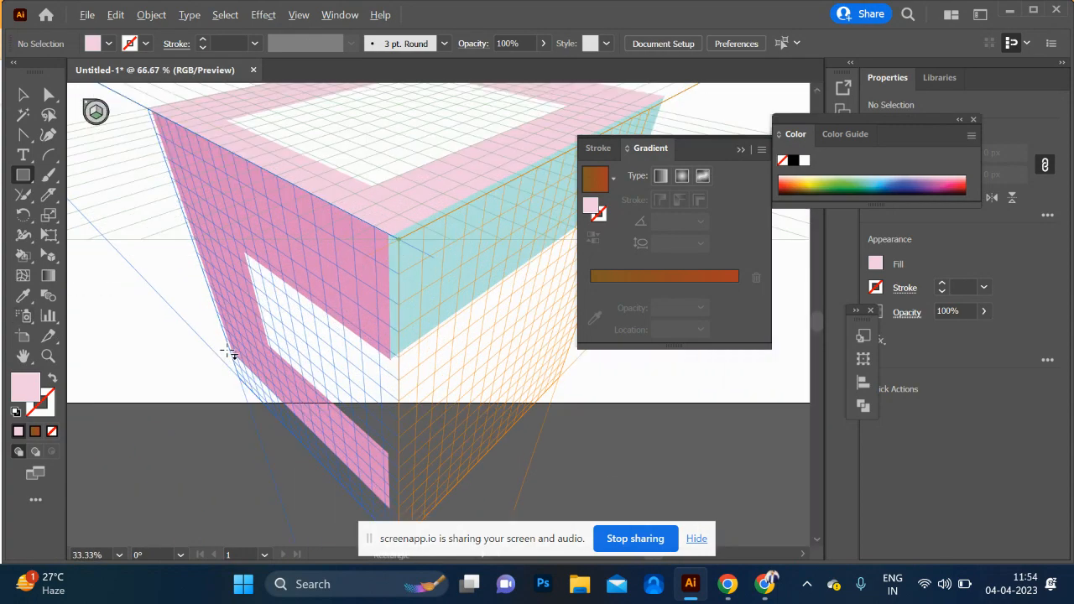
pyautogui.scroll(-2, 333, 332)
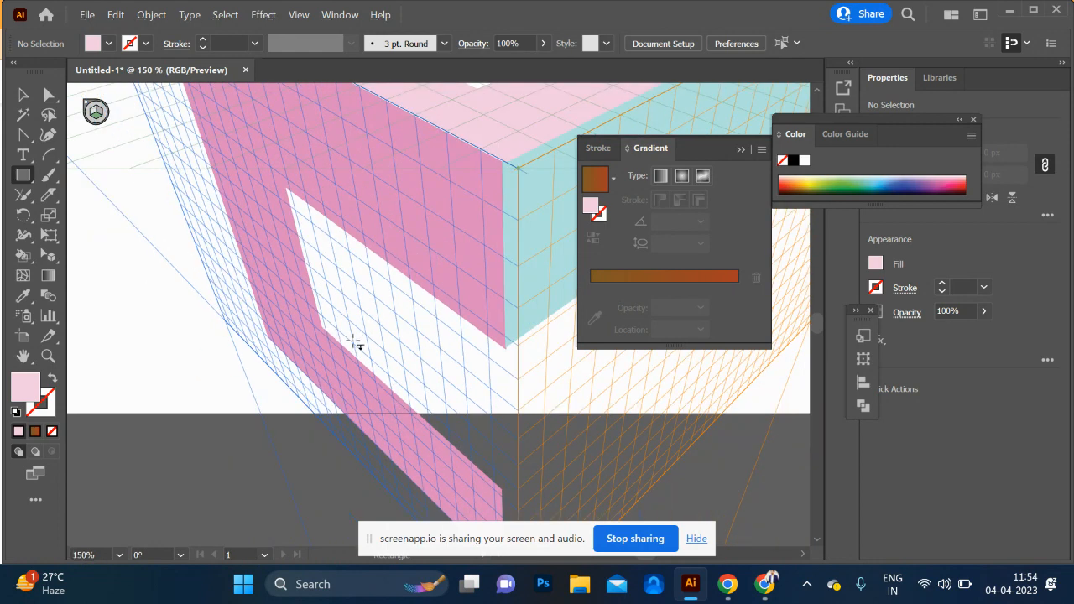
pyautogui.moveTo(323, 330); pyautogui.dragTo(541, 457)
pyautogui.press('alt')
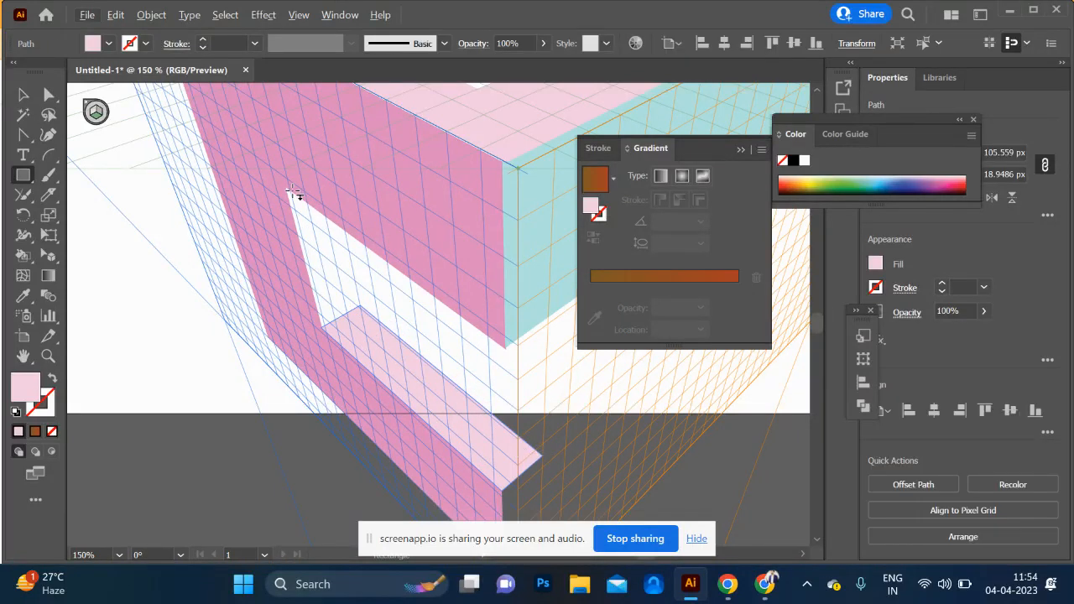
pyautogui.click(91, 113)
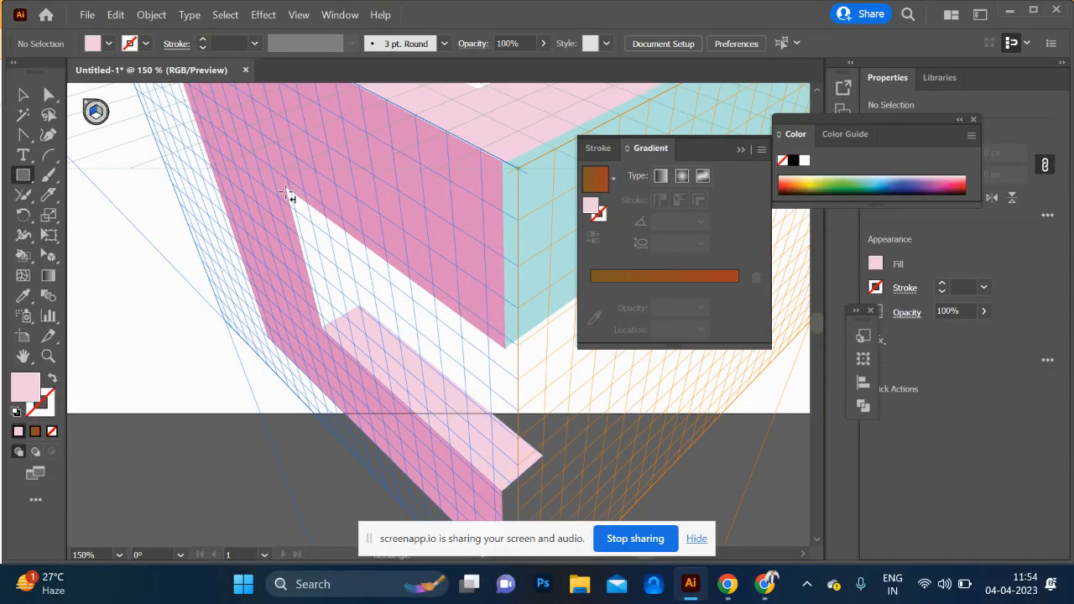
pyautogui.moveTo(334, 217); pyautogui.dragTo(364, 344)
pyautogui.hotkey('ctrl', 'z')
pyautogui.click(99, 122)
# Switch to Chrome and open investolearn.com/layout/ in a new tab
pyautogui.hotkey('alt', 'Tab')
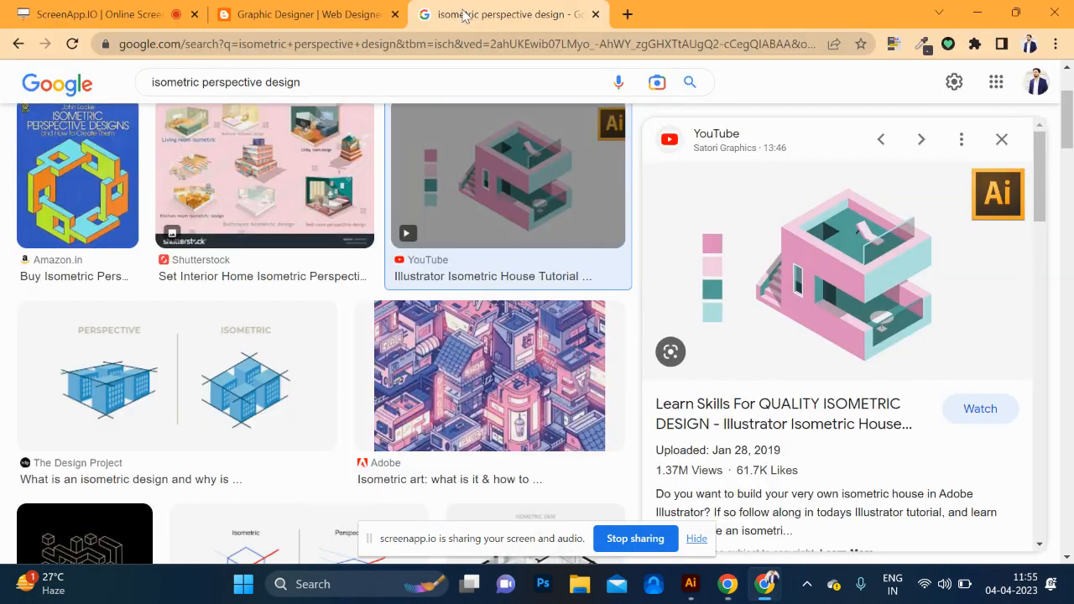
pyautogui.click(451, 44)
pyautogui.write('g')
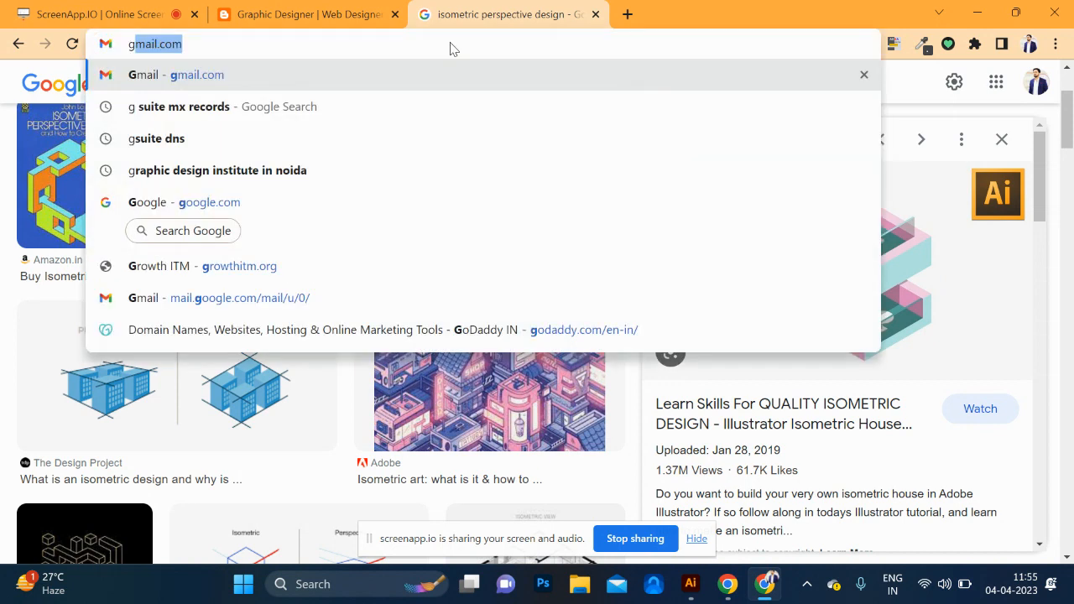
pyautogui.click(628, 15)
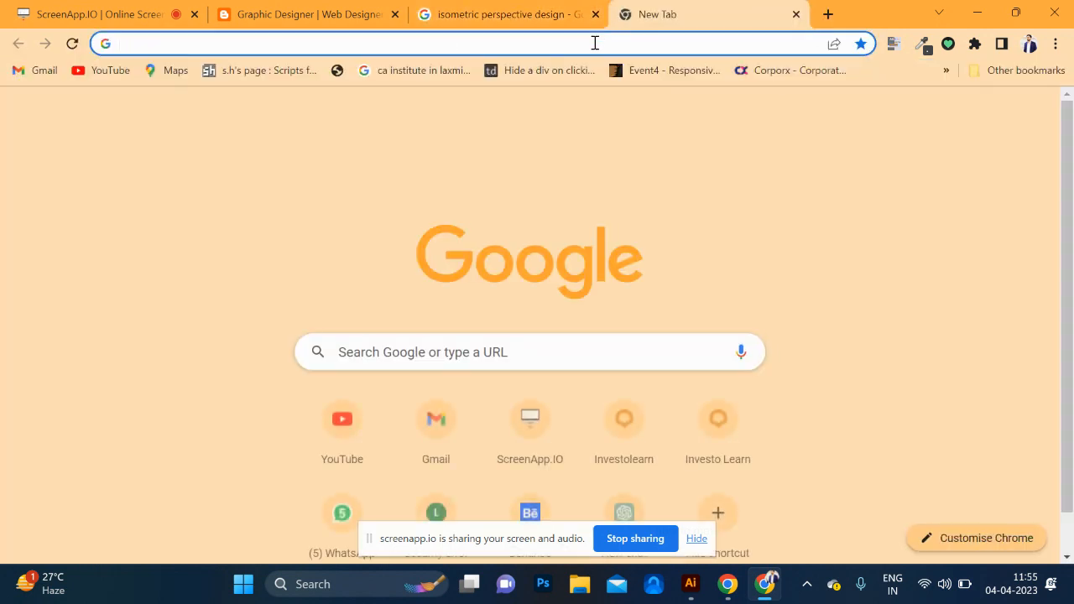
pyautogui.click(595, 42)
pyautogui.write('investolearn.com/layout/')
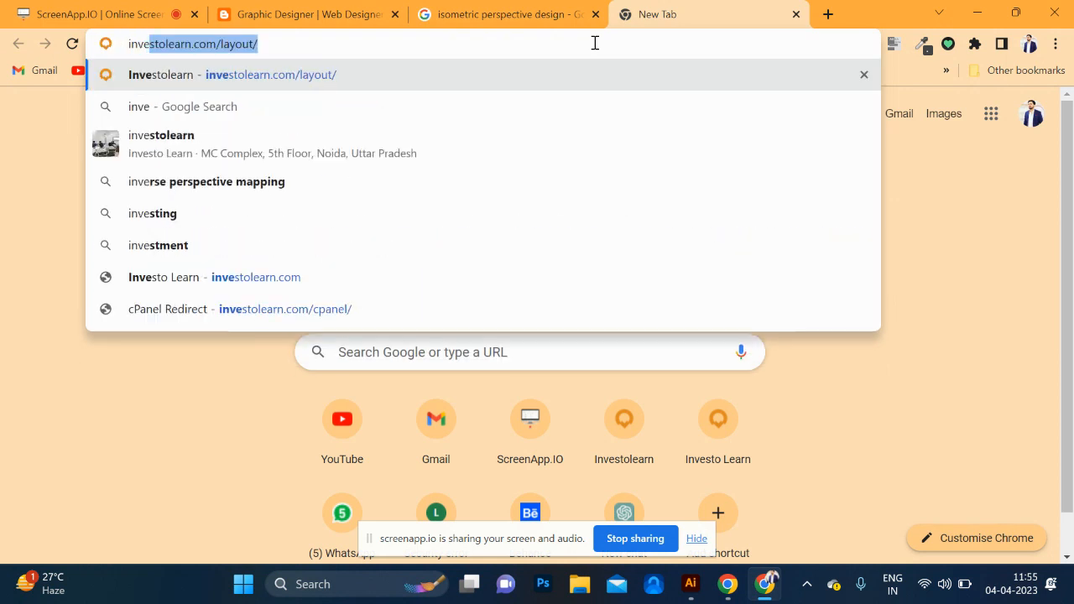
pyautogui.press('Right')
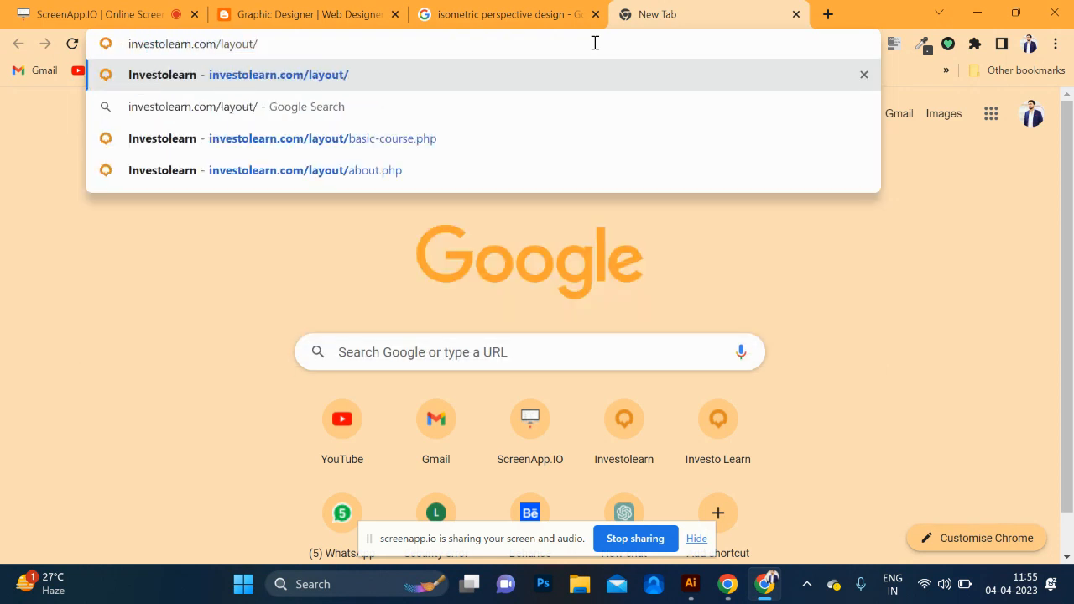
pyautogui.press('Return')
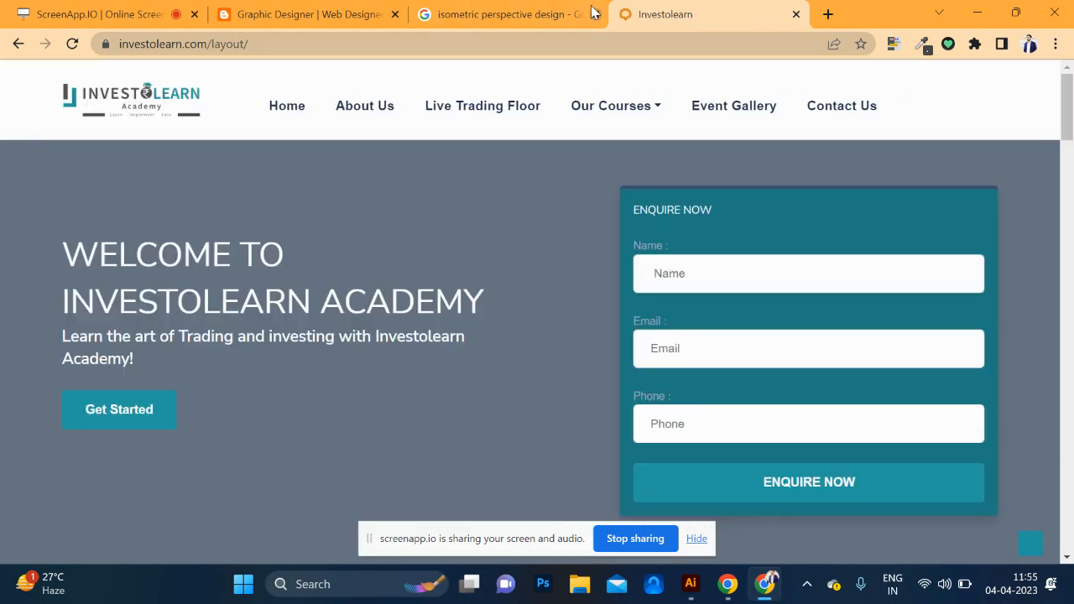
# Open the Investolearn site's About Us page and look through its text
pyautogui.click(370, 113)
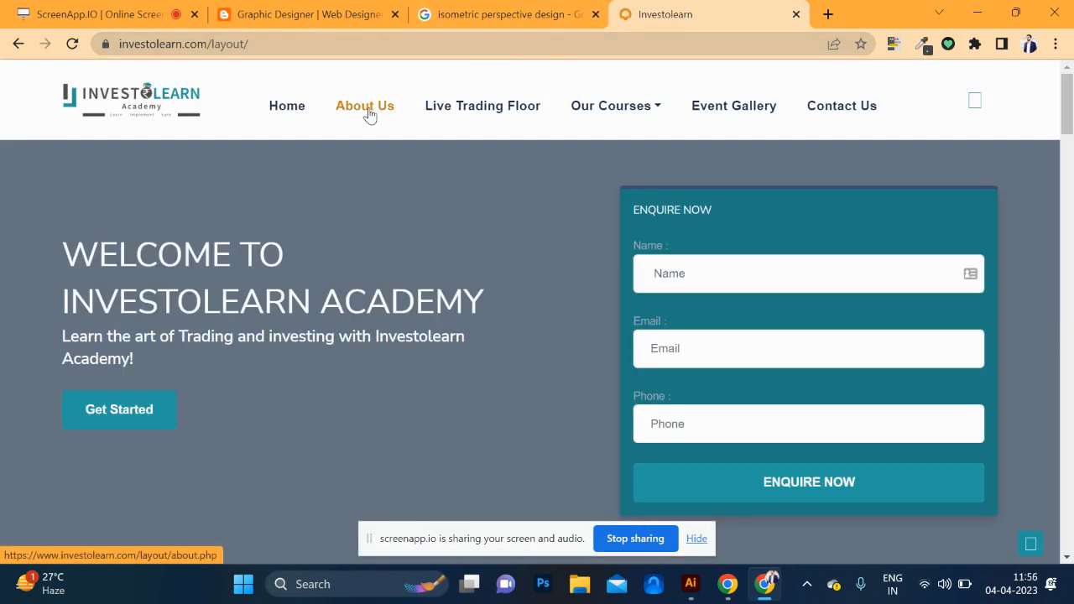
pyautogui.scroll(-10, 425, 223)
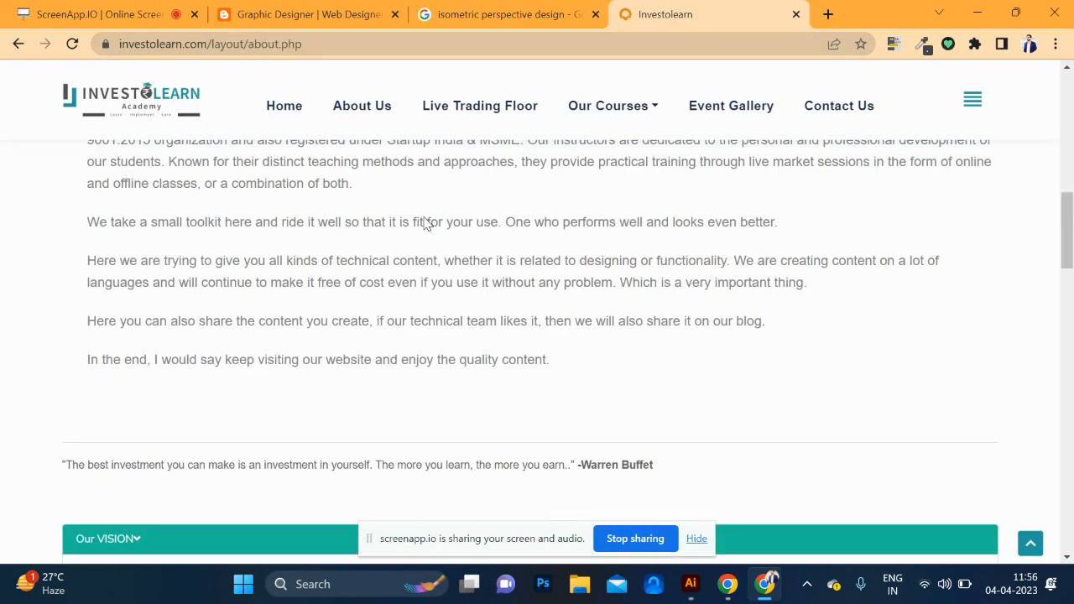
# Look through the Investolearn About Us page, including the team profiles and the e-book download section in the footer
pyautogui.scroll(-8, 425, 223)
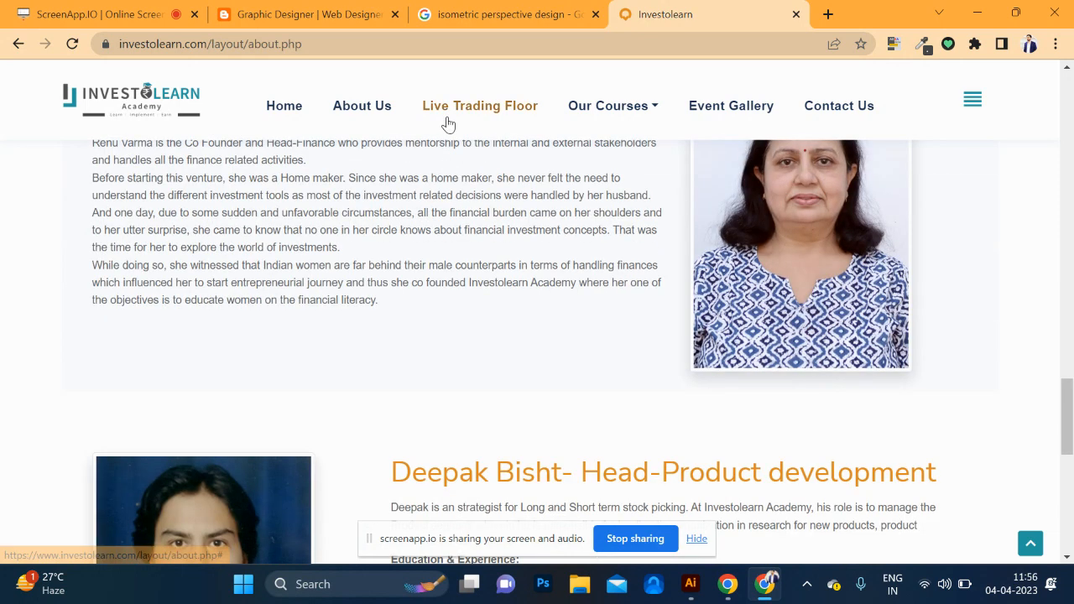
pyautogui.scroll(-1, 460, 144)
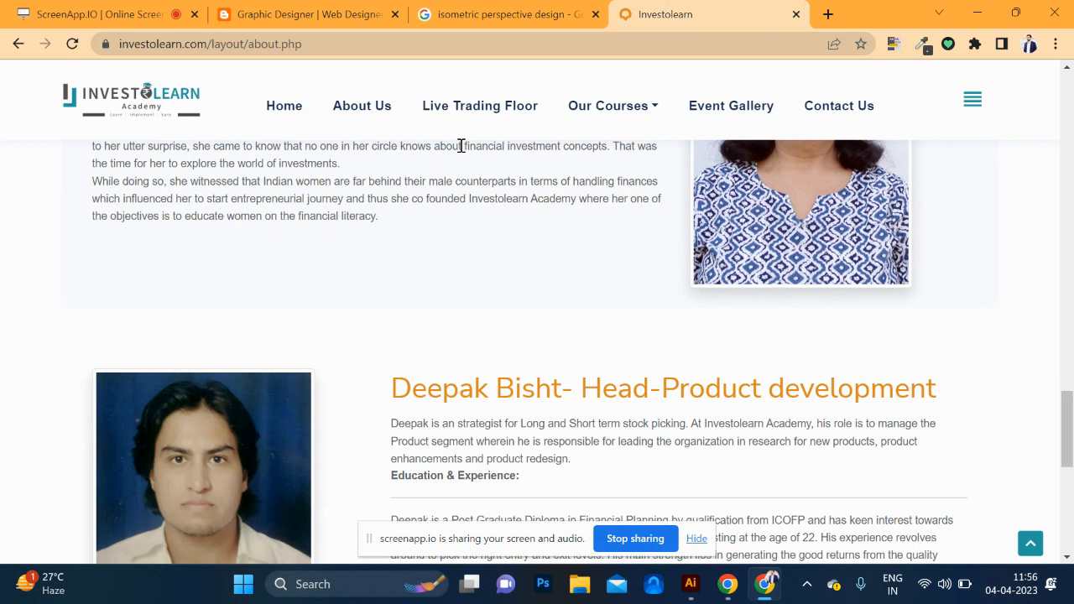
pyautogui.scroll(-6, 462, 202)
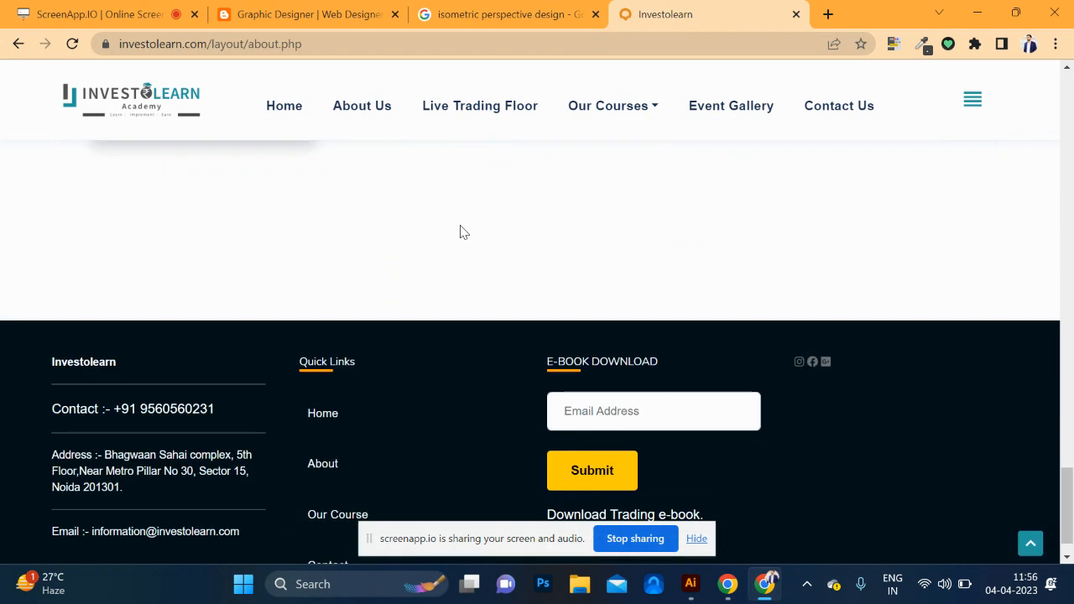
pyautogui.scroll(2, 461, 232)
pyautogui.scroll(-2, 461, 226)
pyautogui.scroll(-1, 460, 234)
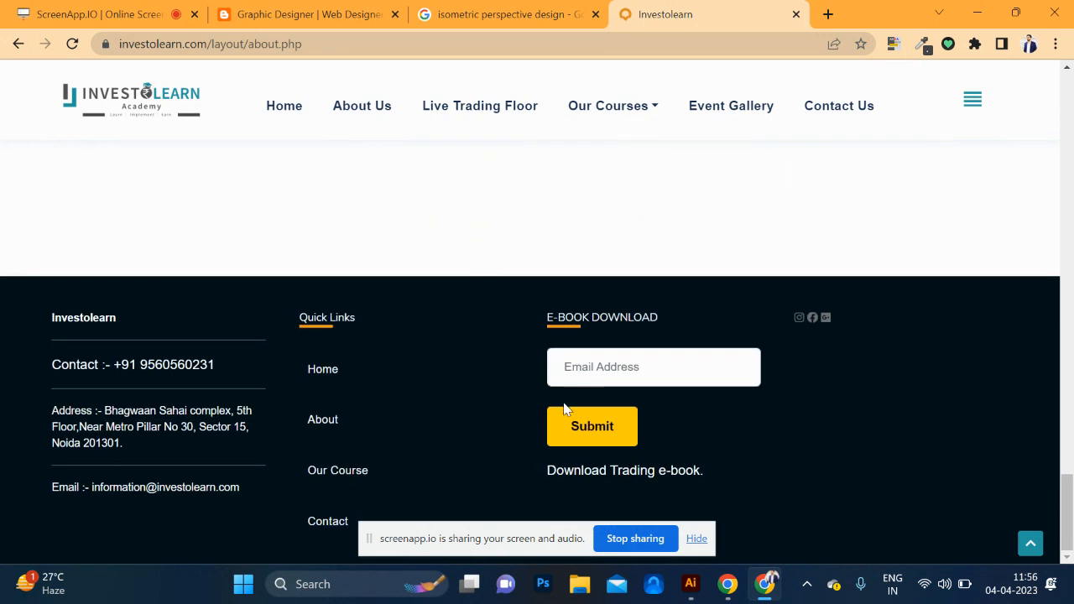
pyautogui.tripleClick(622, 474)
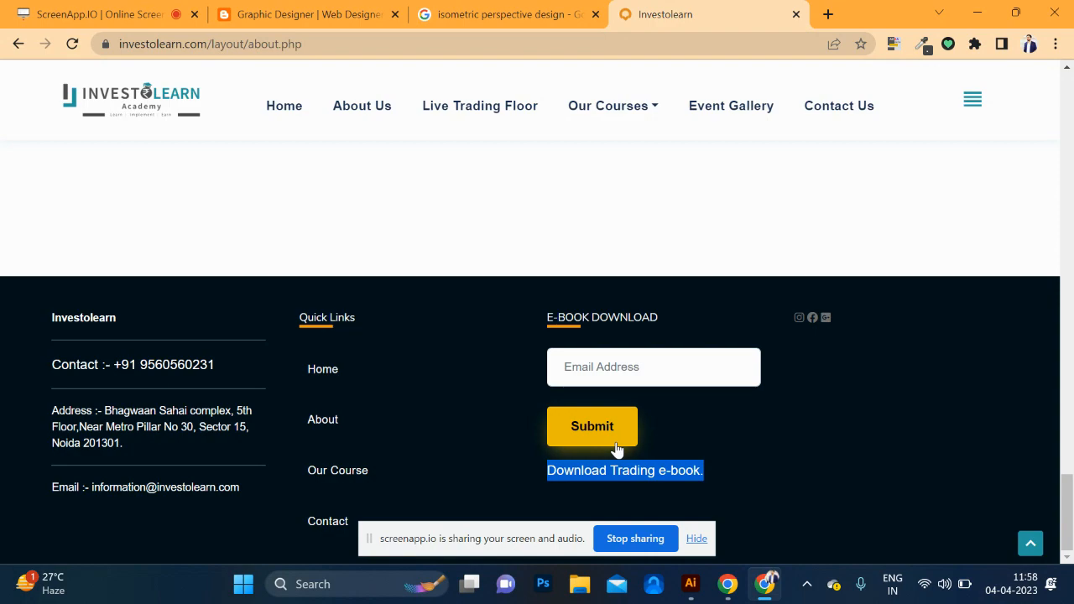
pyautogui.scroll(10, 618, 309)
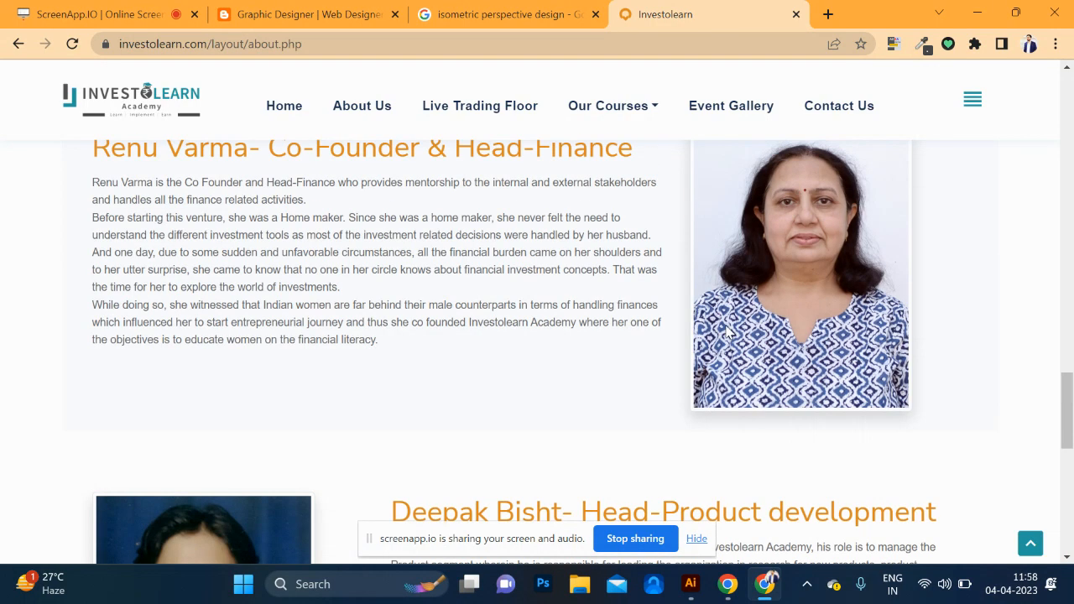
# View the Colgate toothpaste packaging layout on the graphic designer's blog
pyautogui.click(529, 19)
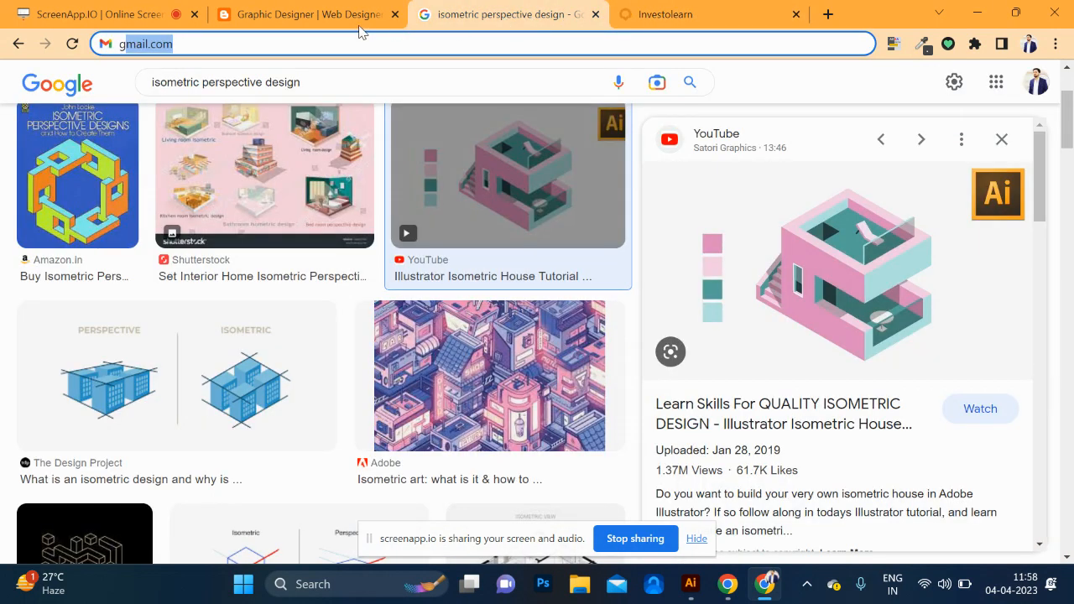
pyautogui.click(277, 13)
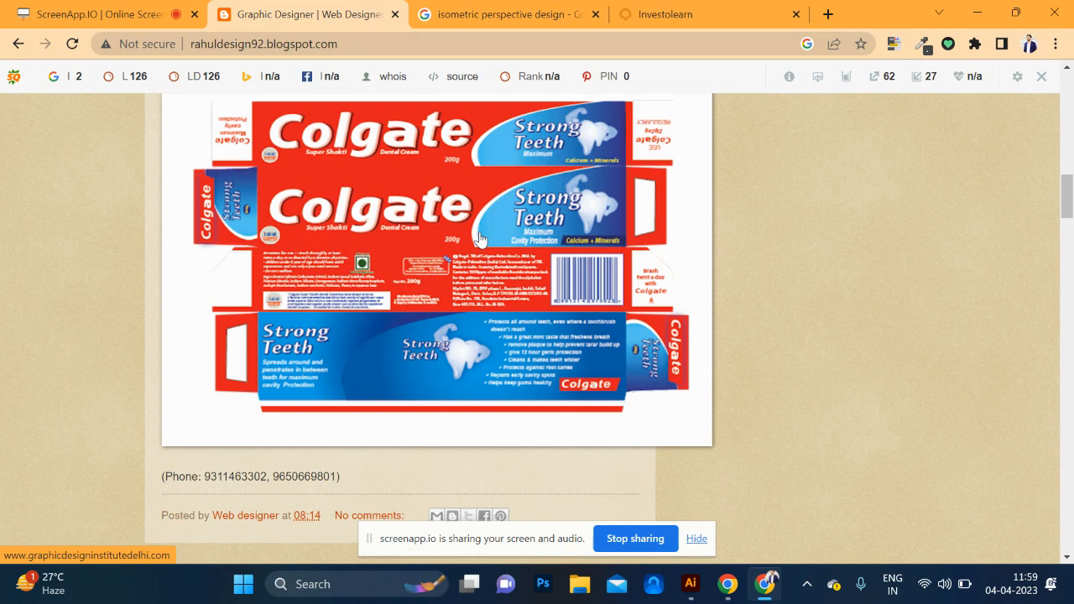
# Browse the isometric perspective design image results and preview the 99Designs city-on-a-phone illustration
pyautogui.click(546, 14)
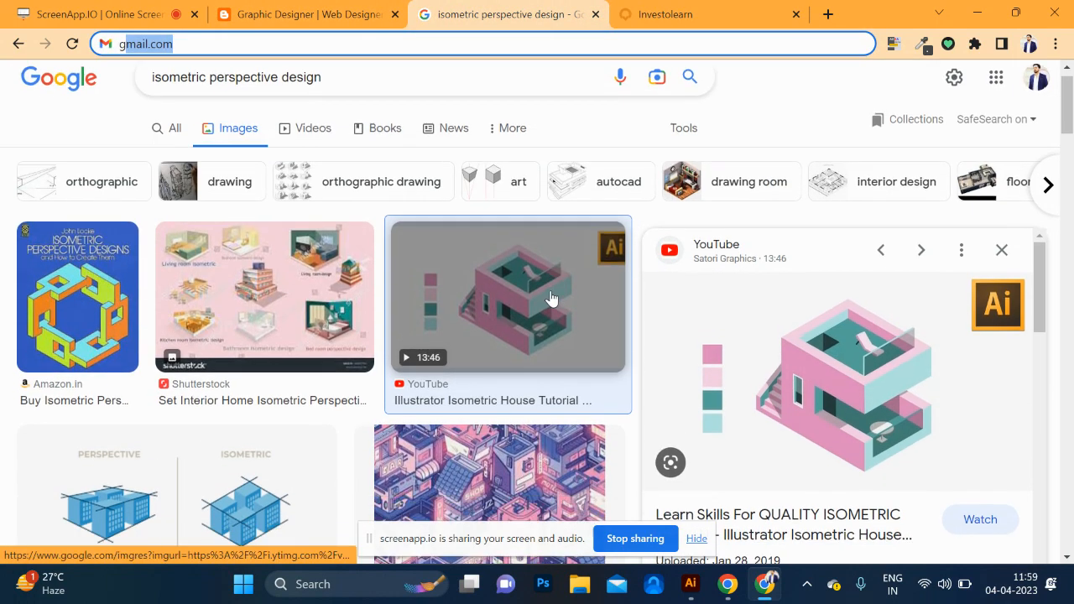
pyautogui.scroll(-2, 550, 298)
pyautogui.scroll(-10, 544, 191)
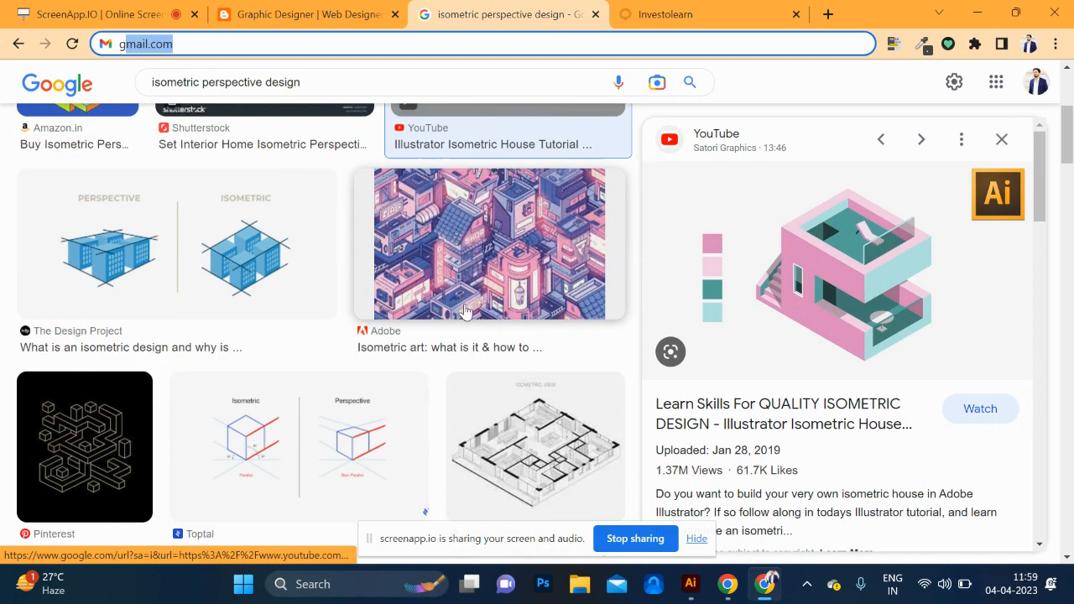
pyautogui.scroll(-3, 507, 356)
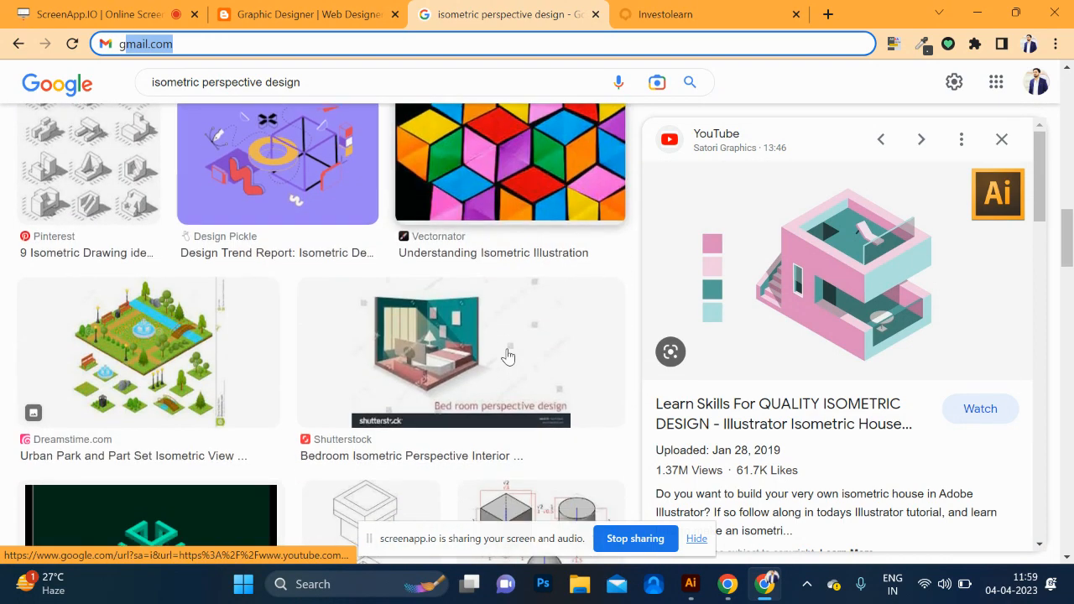
pyautogui.scroll(-4, 475, 322)
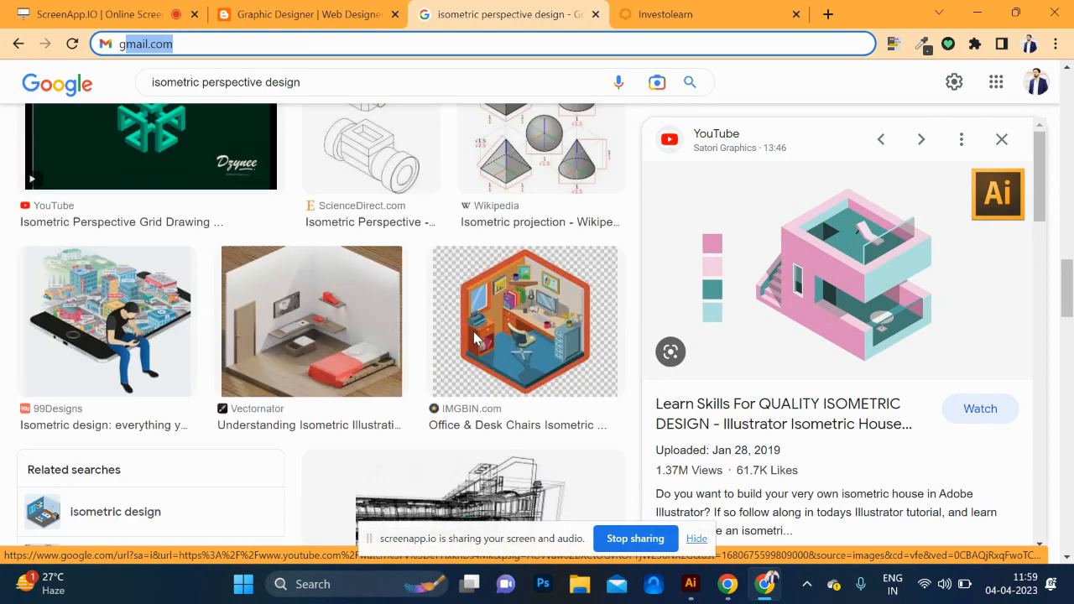
pyautogui.click(120, 216)
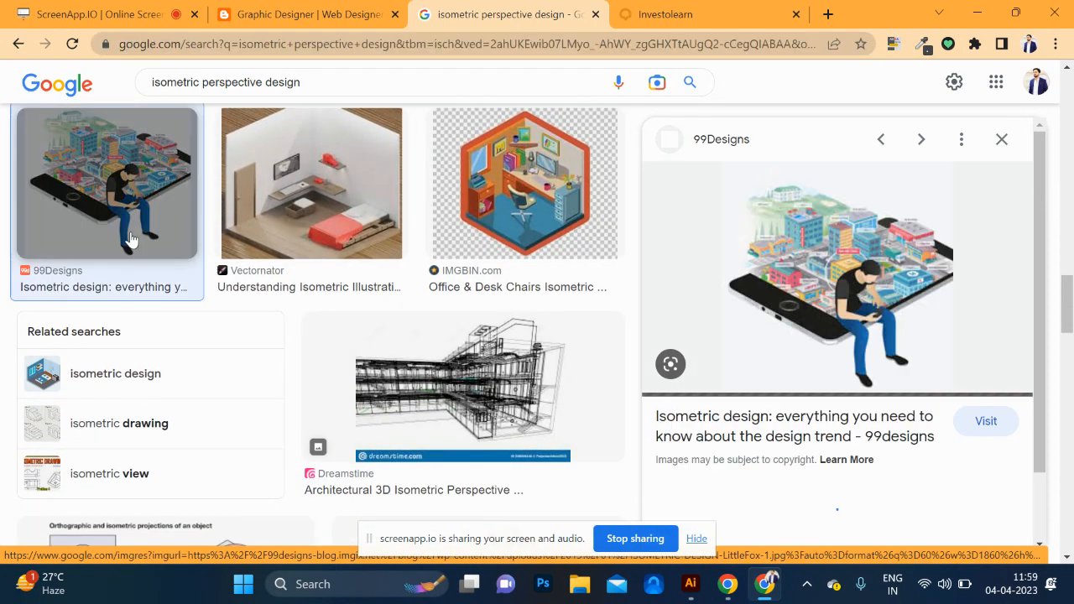
# Browse further through the image results and preview the iStock hospital isometric illustration
pyautogui.scroll(-3, 476, 421)
pyautogui.scroll(-4, 476, 422)
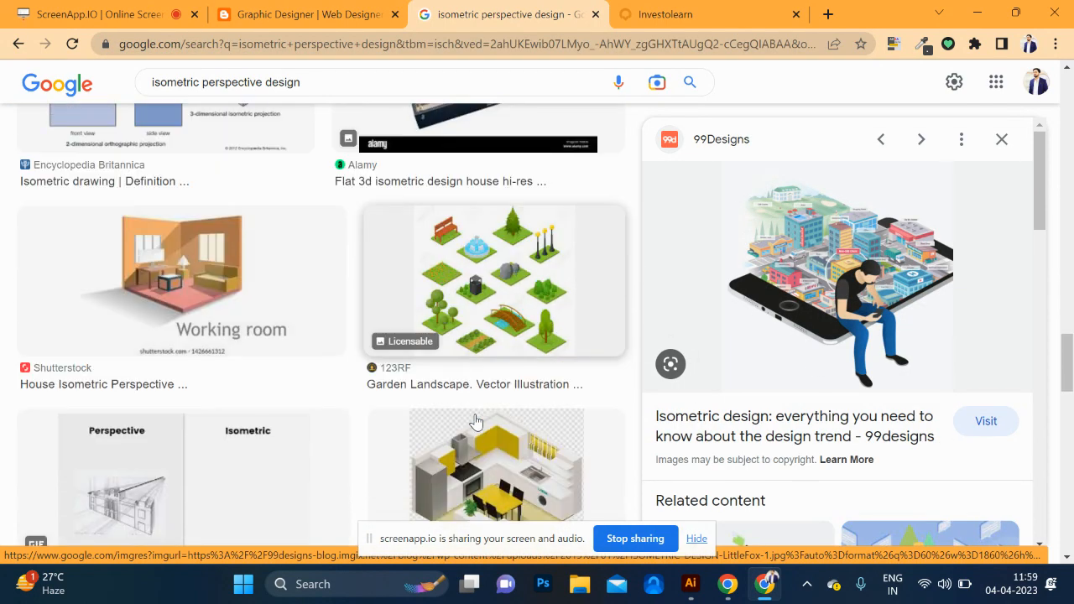
pyautogui.scroll(2, 470, 415)
pyautogui.scroll(-4, 257, 355)
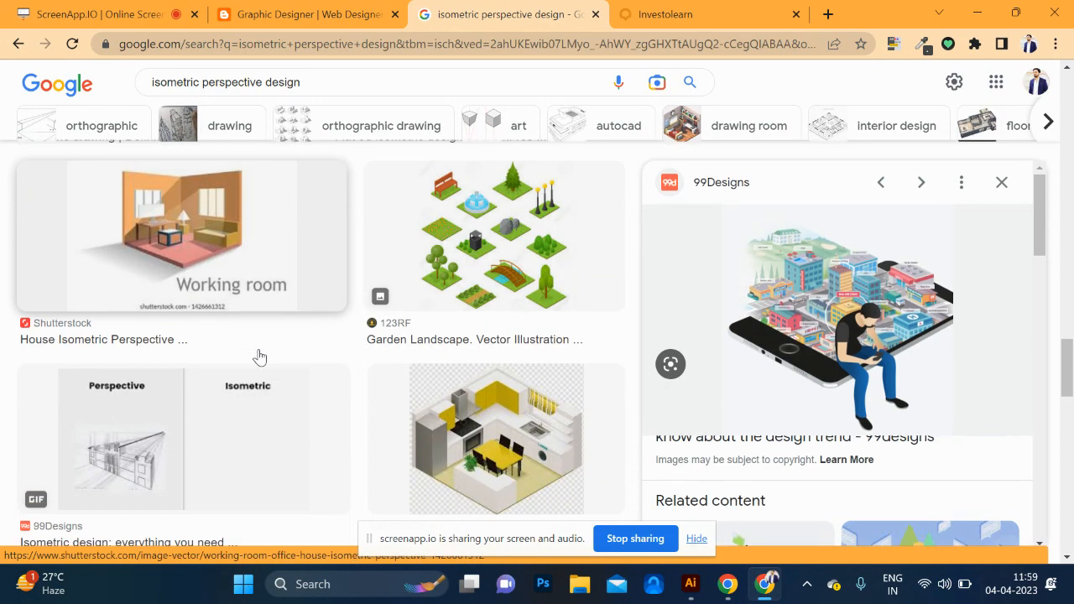
pyautogui.scroll(-3, 259, 357)
pyautogui.scroll(-3, 259, 357)
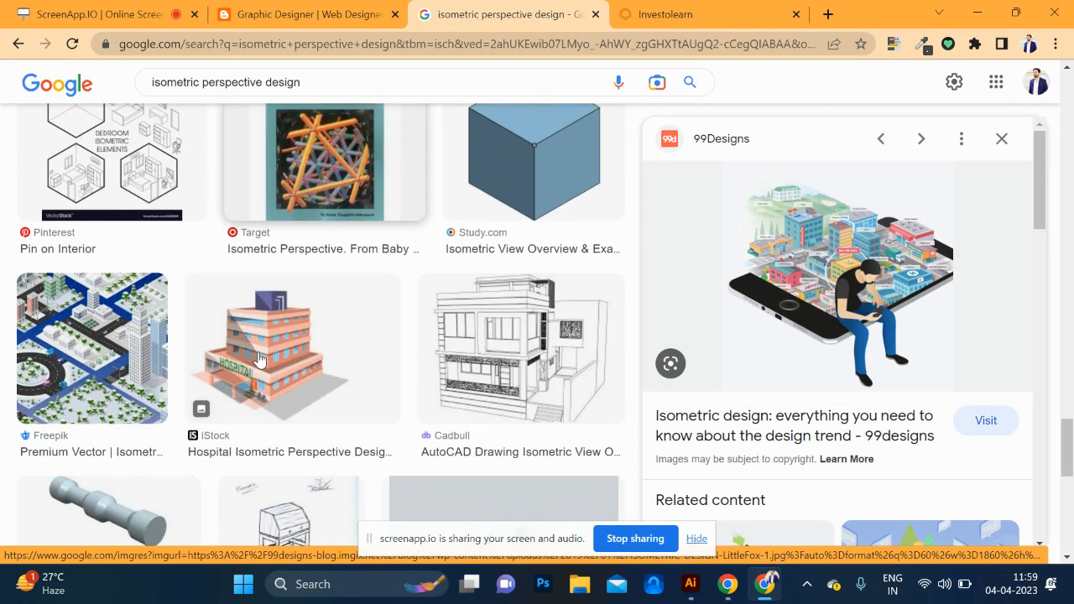
pyautogui.click(312, 334)
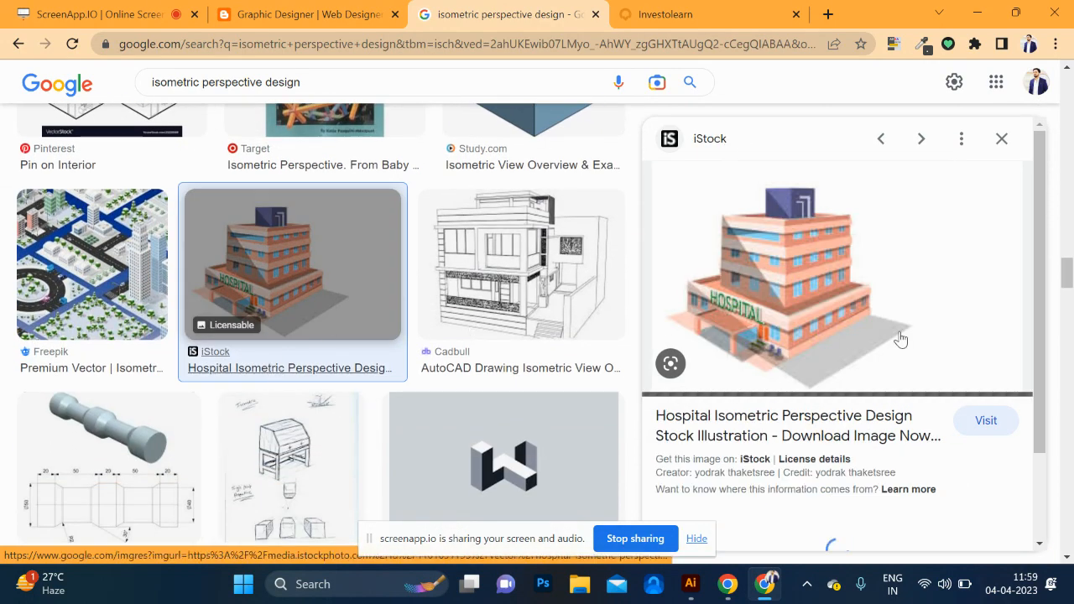
# Look through the related hospital designs, then preview the Vecteezy town house and the Can Stock Photo isometric bedroom
pyautogui.scroll(-4, 713, 378)
pyautogui.scroll(-2, 726, 388)
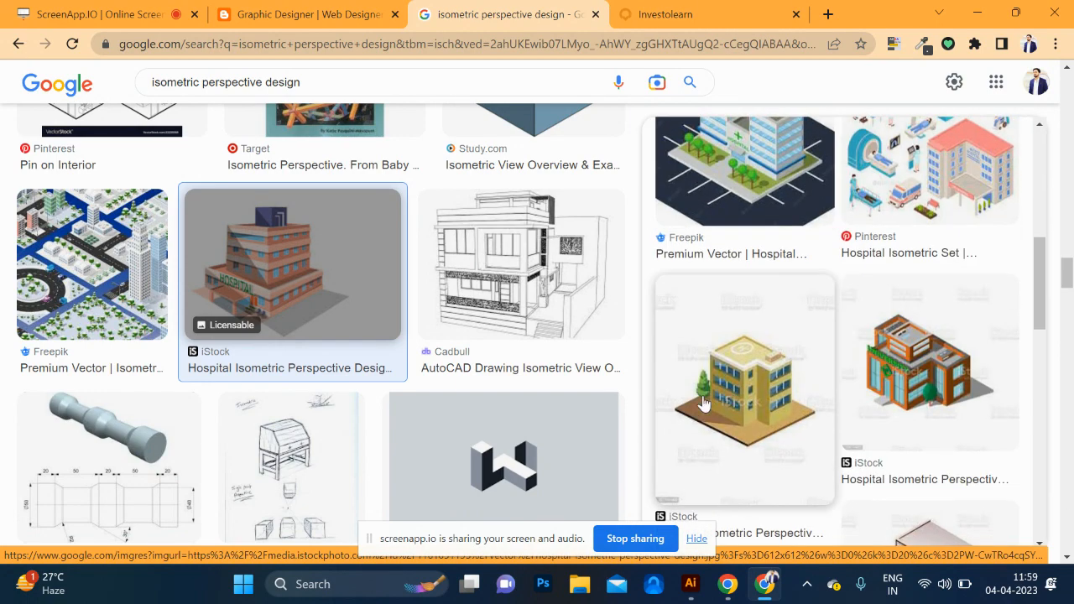
pyautogui.scroll(-6, 571, 410)
pyautogui.scroll(-5, 571, 410)
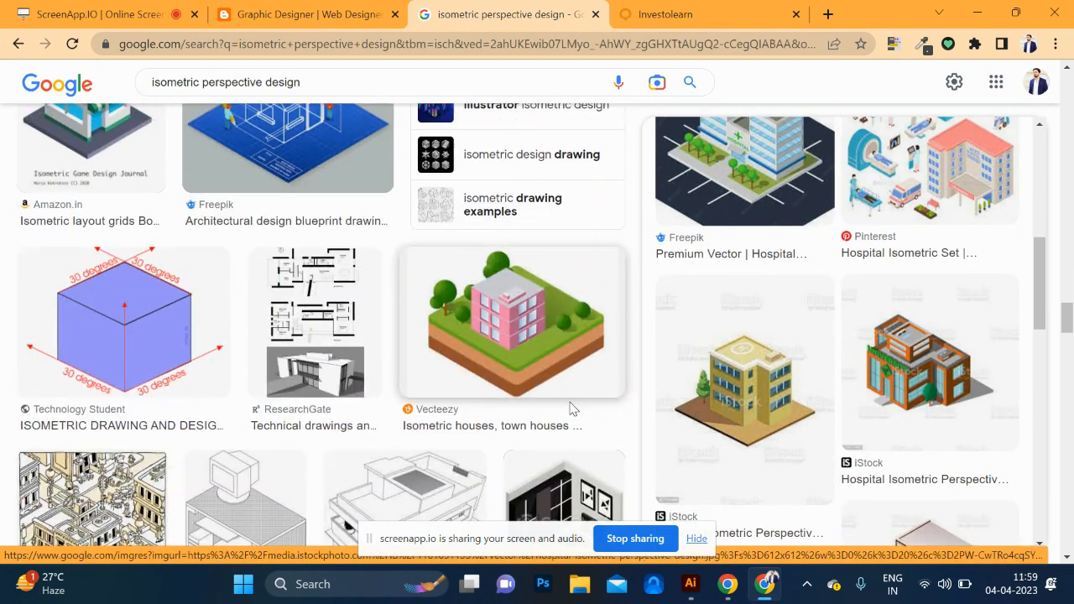
pyautogui.click(520, 198)
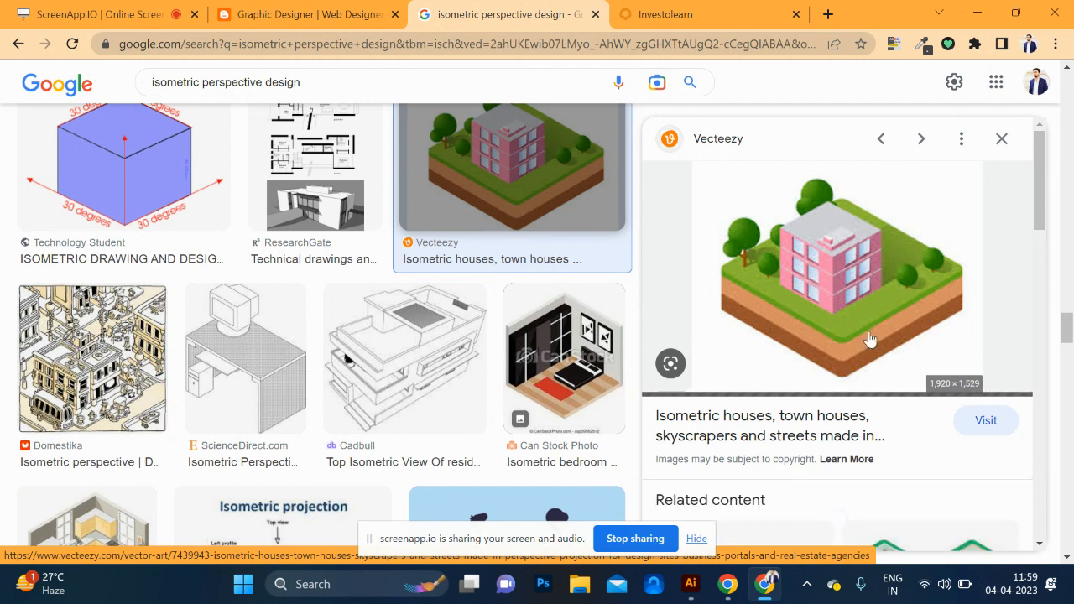
pyautogui.click(564, 361)
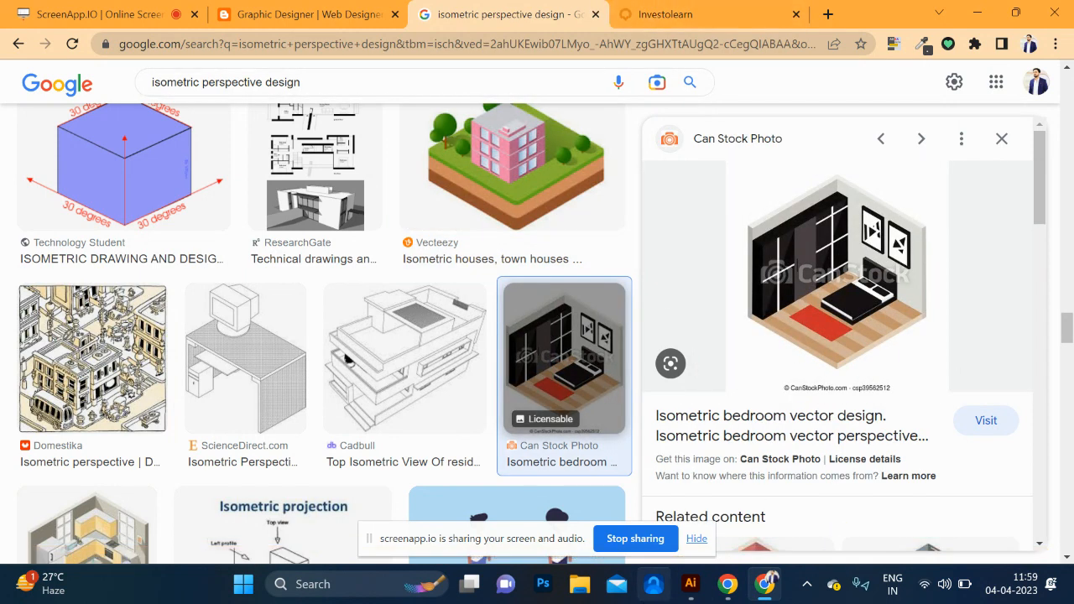
# Switch to Illustrator and bring the whole perspective-grid building drawing into view
pyautogui.click(690, 585)
pyautogui.scroll(2, 495, 394)
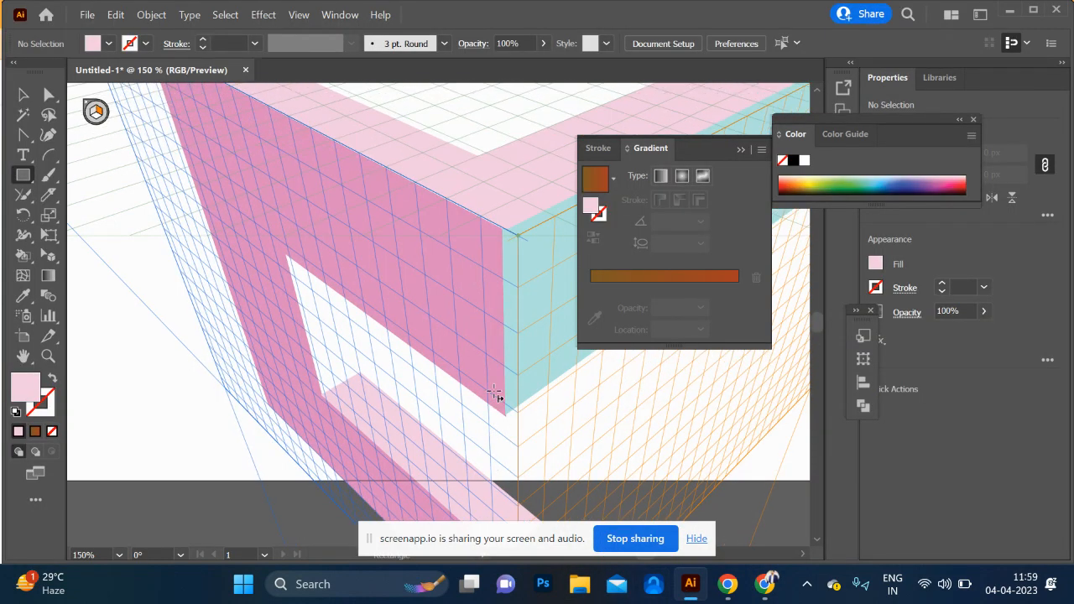
pyautogui.hotkey('ctrl', '-')
pyautogui.hotkey('ctrl', '-')
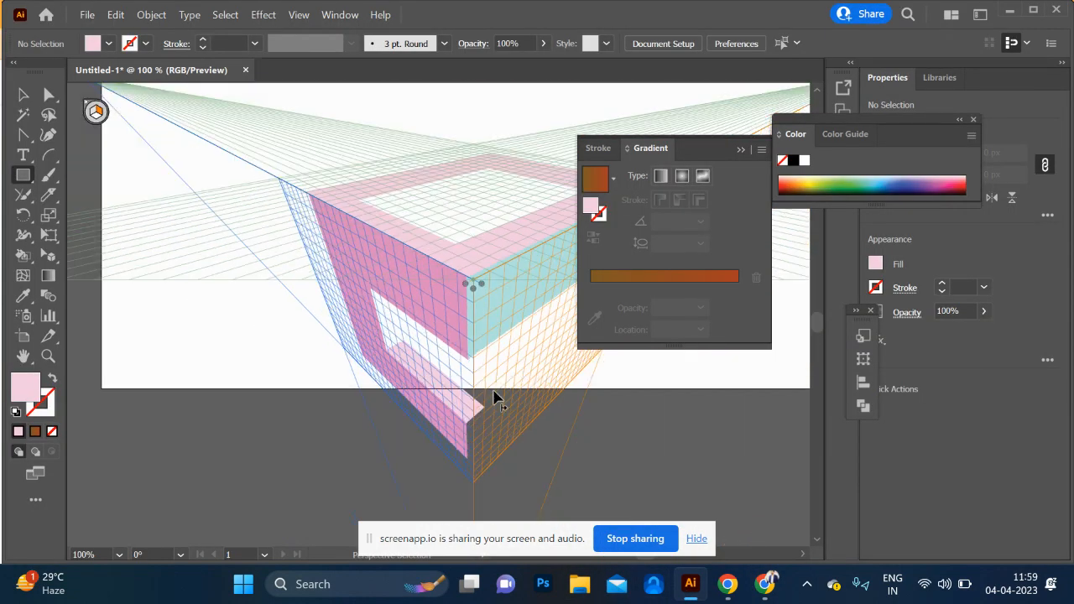
pyautogui.click(432, 386)
pyautogui.click(587, 324)
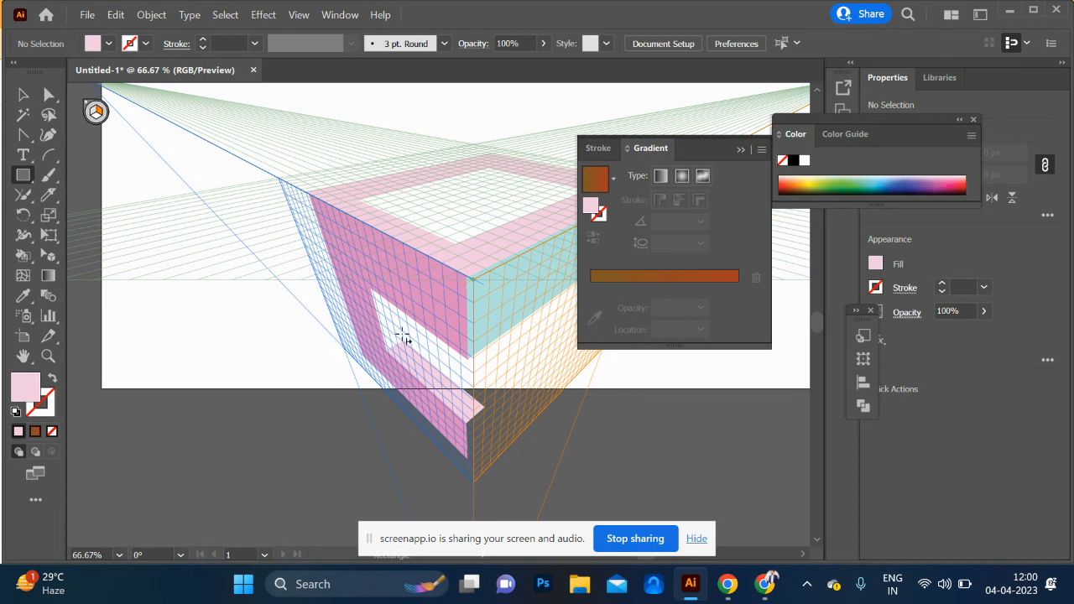
pyautogui.scroll(2, 406, 340)
pyautogui.scroll(1, 411, 383)
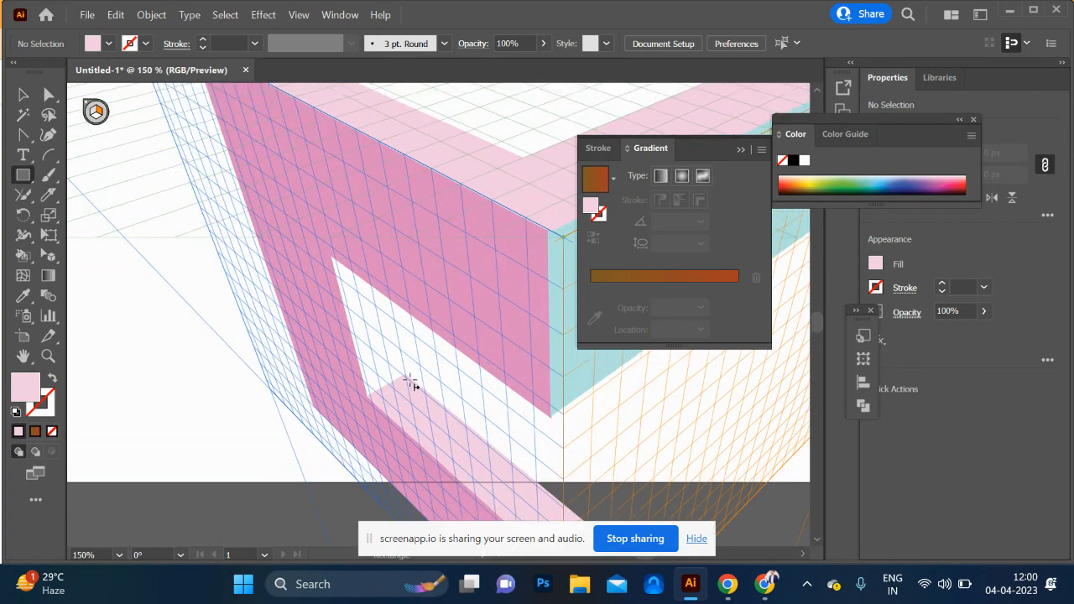
pyautogui.press('space')
pyautogui.moveTo(409, 389); pyautogui.dragTo(355, 270)
pyautogui.click(401, 334)
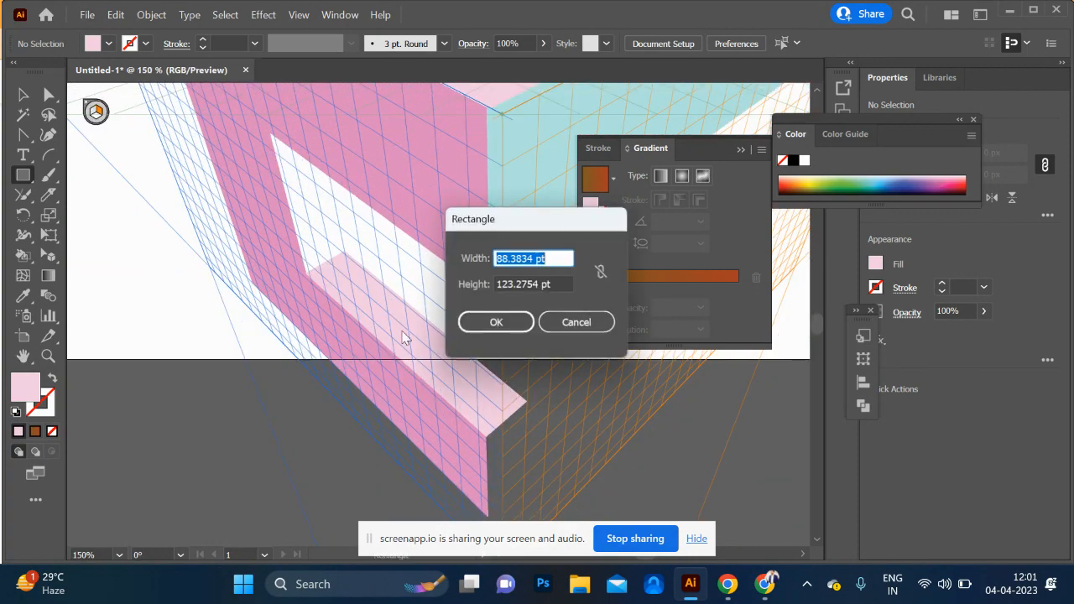
pyautogui.click(577, 324)
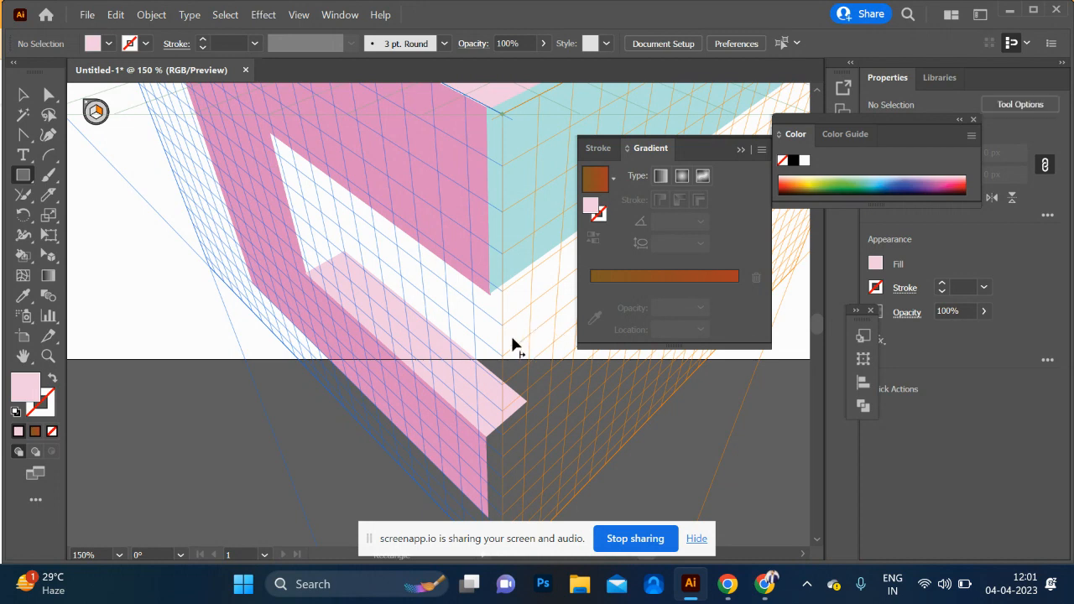
# Narrow the light pink sill at the base of the wall opening to about 16 px high with Perspective Selection
pyautogui.hotkey('shift', 'v')
pyautogui.click(458, 381)
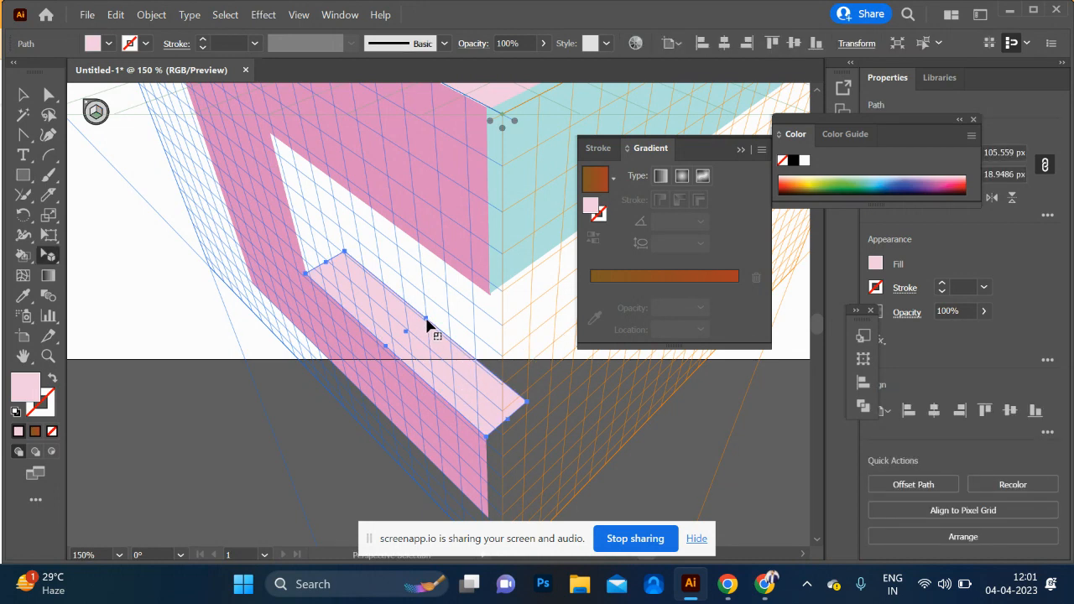
pyautogui.moveTo(425, 318); pyautogui.dragTo(419, 330)
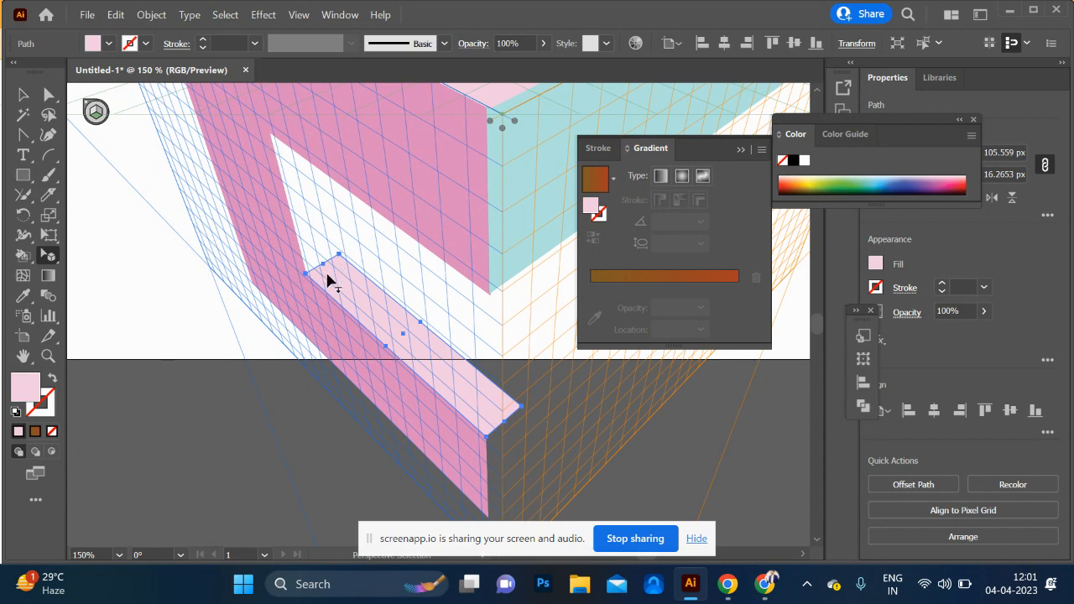
# Draw a light pink rectangle about 16 × 69 px on the right grid plane, rising from the sill's far inner corner
pyautogui.click(99, 112)
pyautogui.click(101, 191)
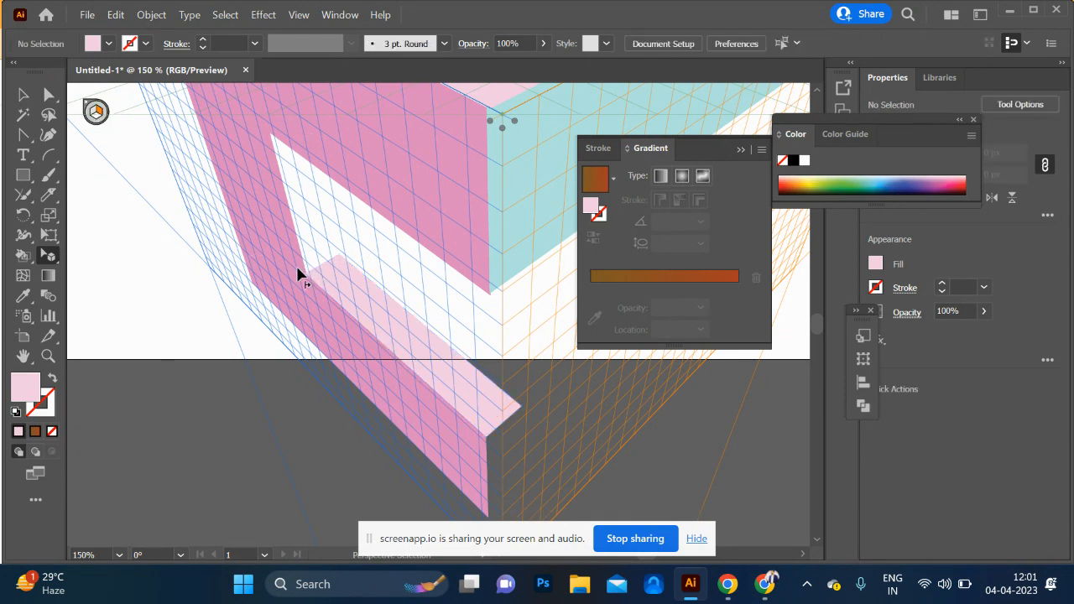
pyautogui.press('m')
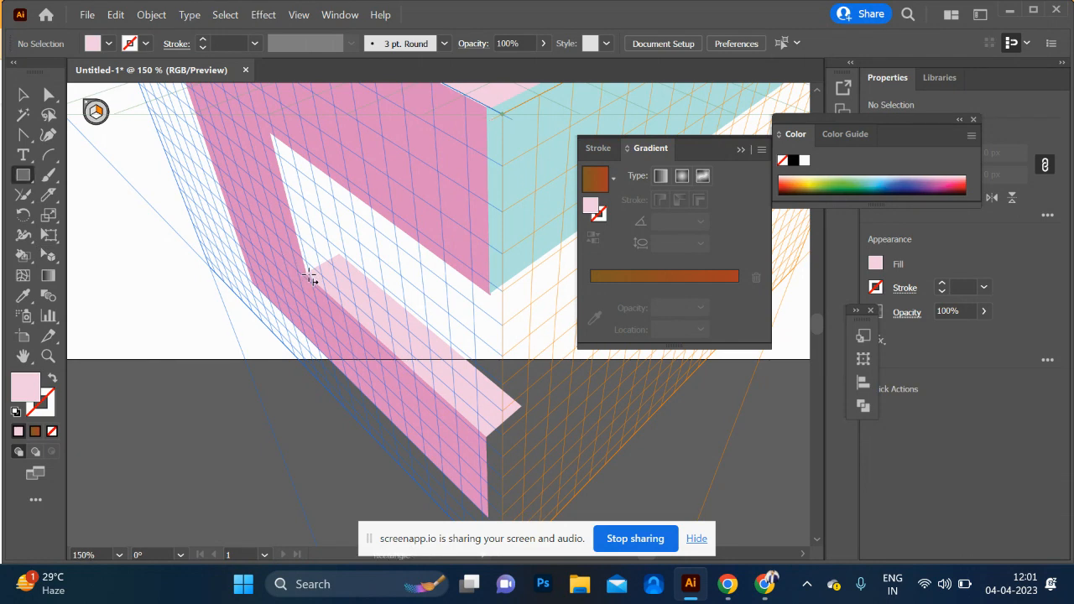
pyautogui.moveTo(308, 273); pyautogui.dragTo(307, 118)
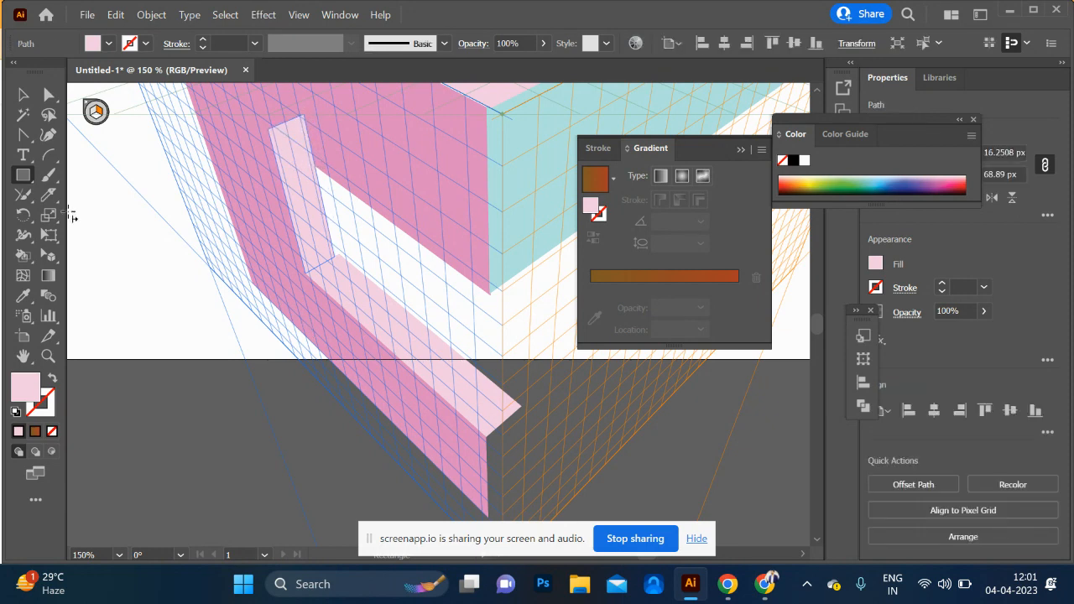
# Bring the dark pink upper wall panel to the front so it overlaps the new light pink strip
pyautogui.click(25, 93)
pyautogui.click(378, 140)
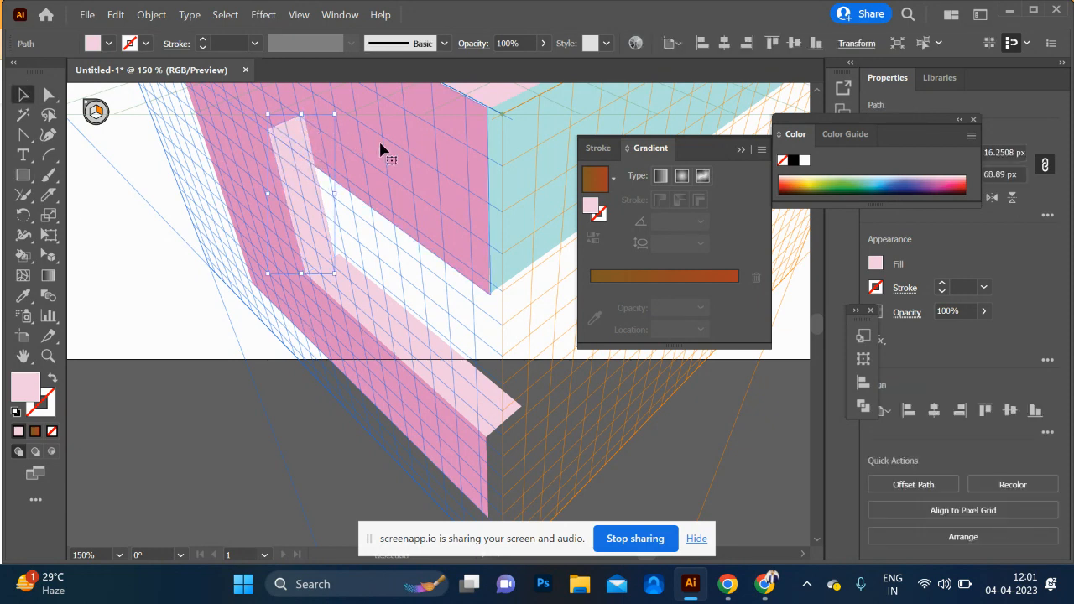
pyautogui.hotkey('ctrl', 'shift', ']')
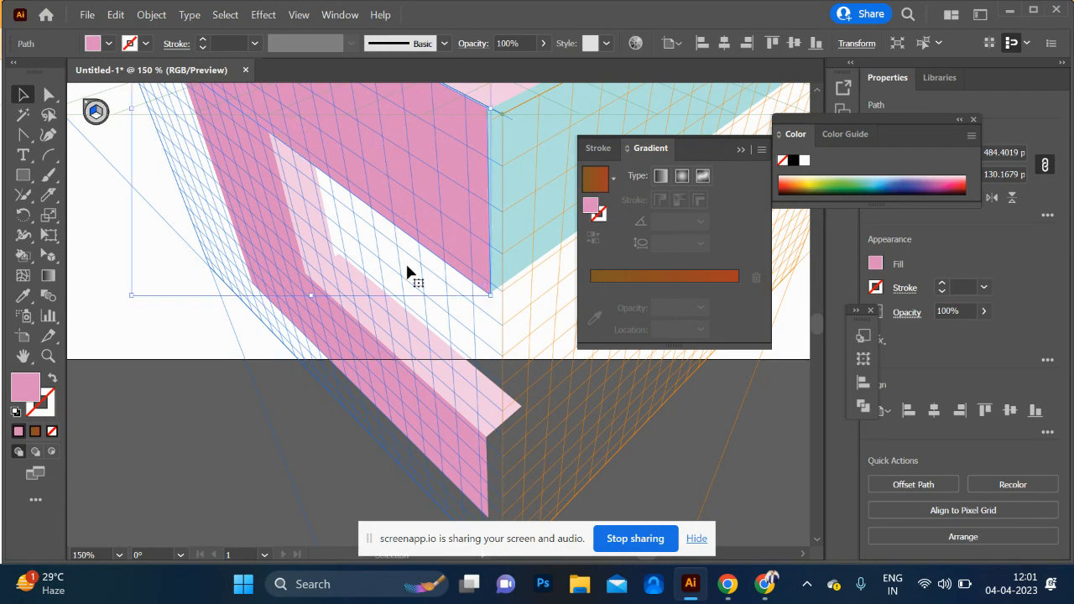
# Widen the light pink upright strip in the wall opening to about 19 px so its lower corner meets the sill's edge
pyautogui.scroll(1, 346, 263)
pyautogui.scroll(5, 347, 267)
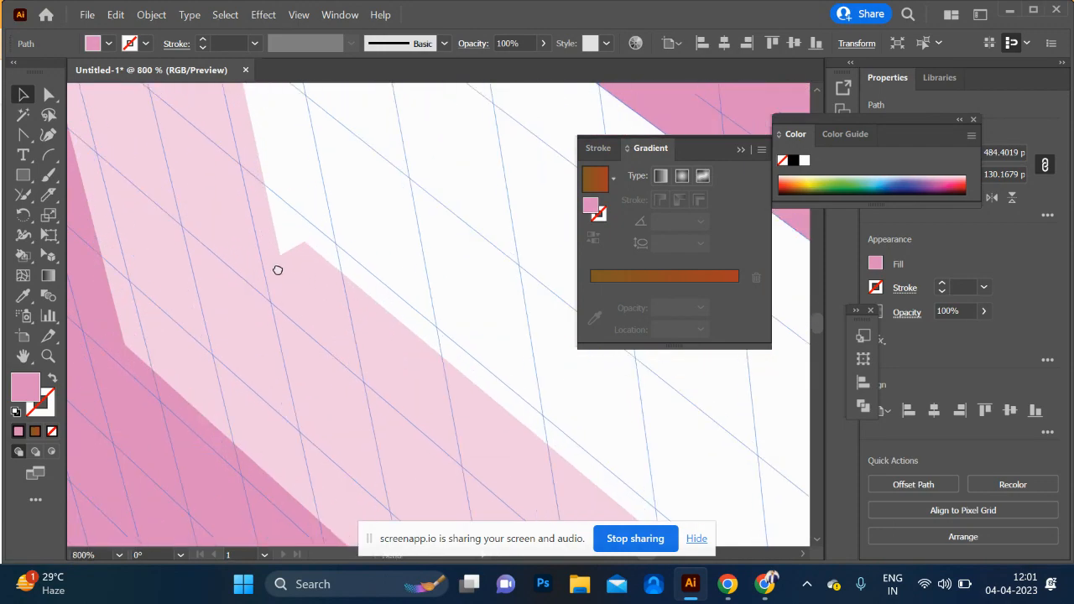
pyautogui.click(236, 260)
pyautogui.scroll(-1, 254, 211)
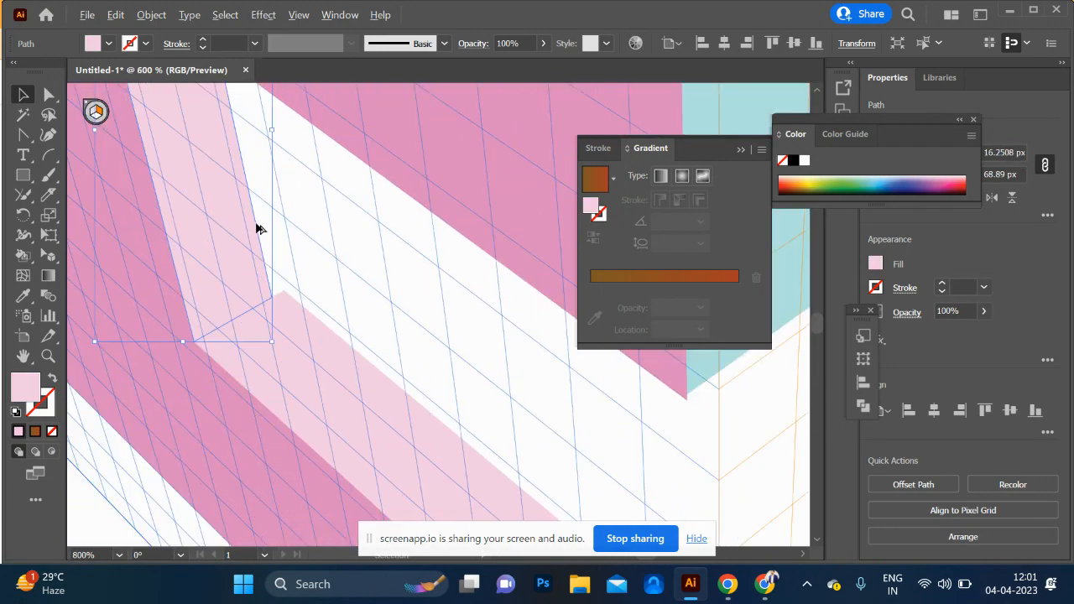
pyautogui.hotkey('shift', 'v')
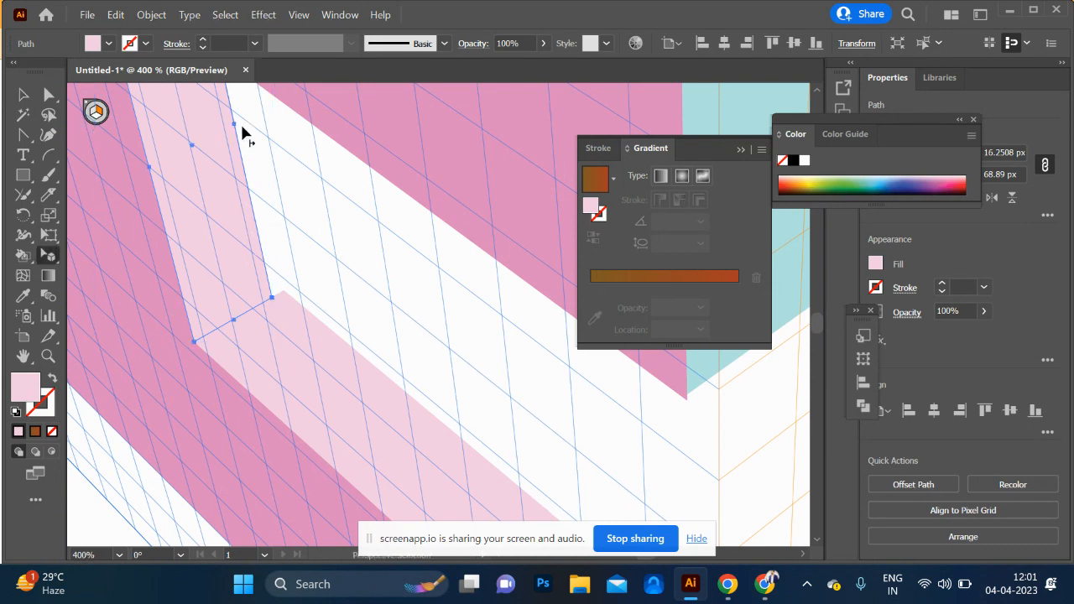
pyautogui.moveTo(235, 125); pyautogui.dragTo(249, 133)
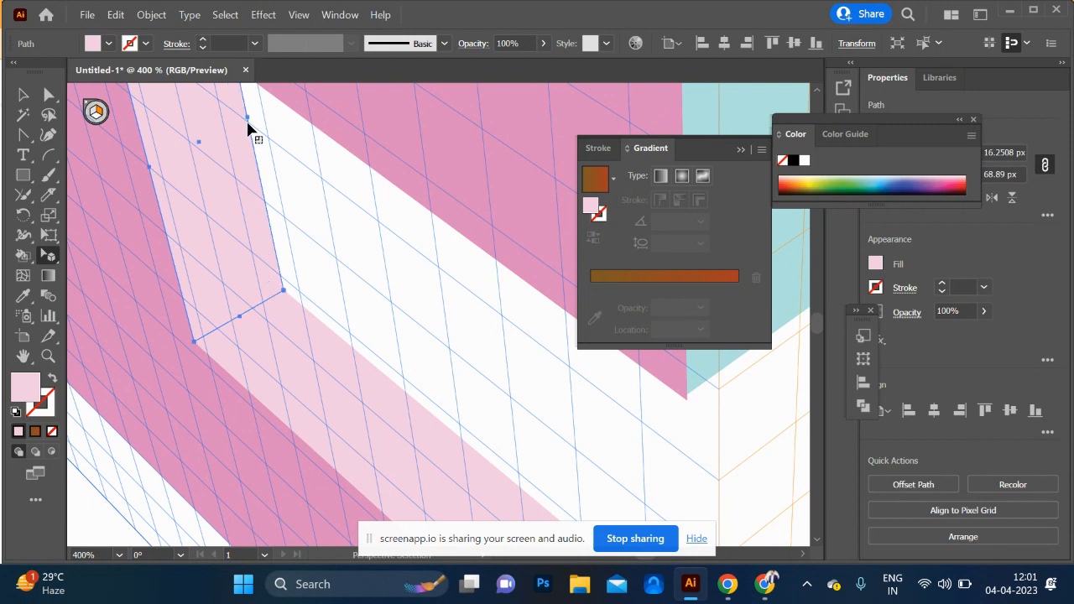
pyautogui.hotkey('ctrl', '0')
pyautogui.click(407, 261)
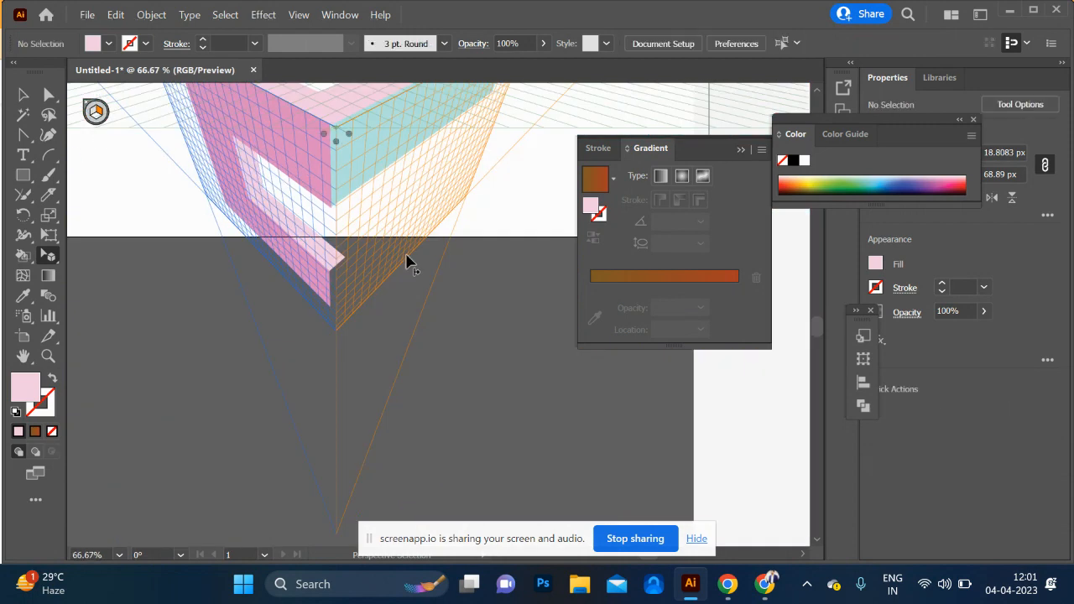
# Hide the perspective grid to compare the drawing with the reference house, and show the grid again
pyautogui.hotkey('ctrl', 'shift', 'i')
pyautogui.moveTo(398, 257); pyautogui.dragTo(52, 286)
pyautogui.scroll(-3, 151, 297)
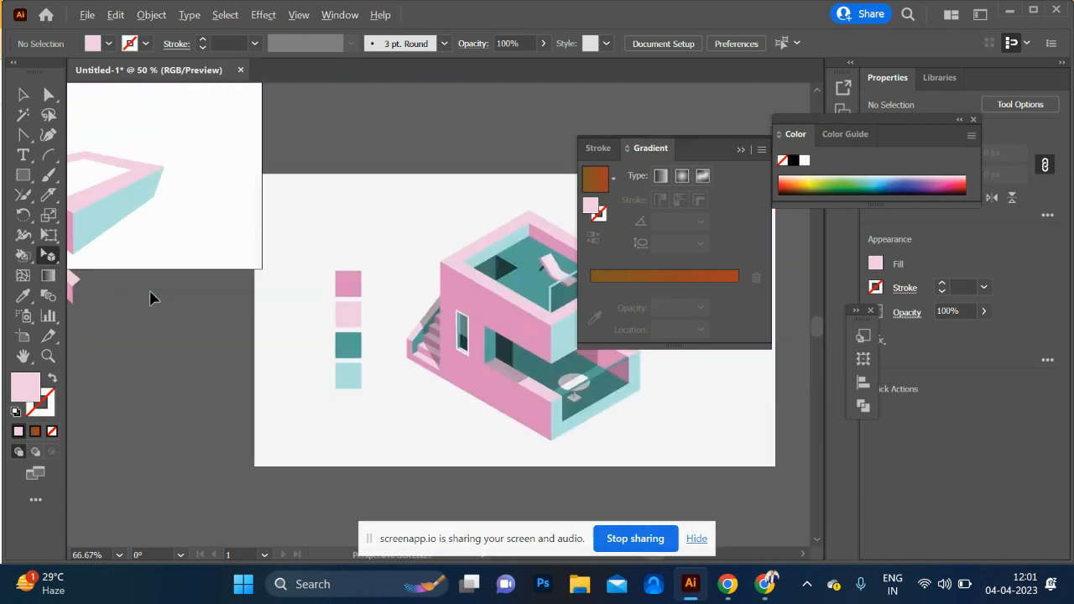
pyautogui.moveTo(265, 343); pyautogui.dragTo(389, 386)
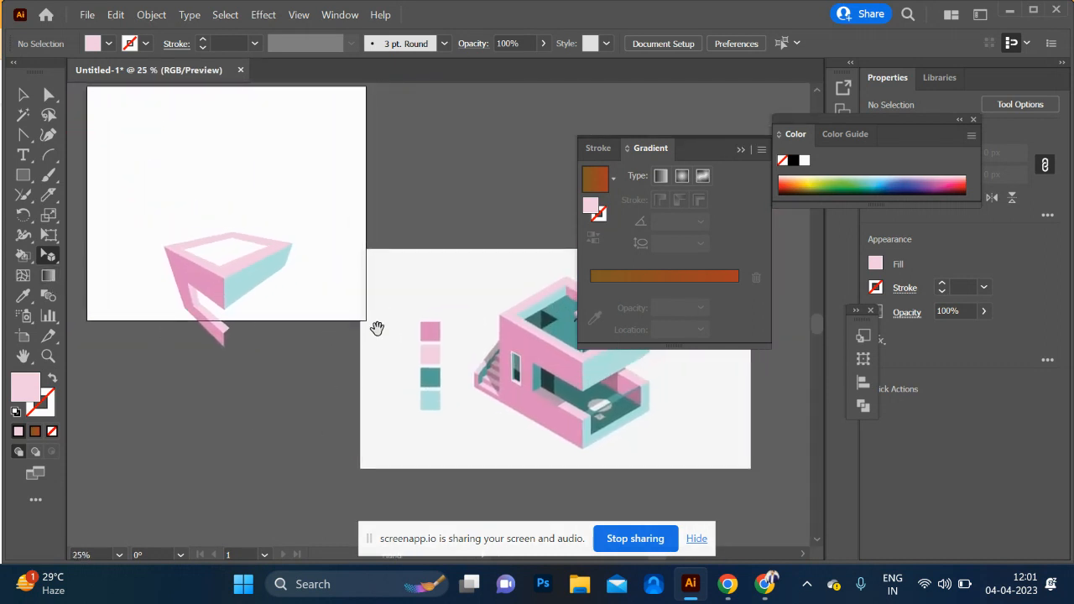
pyautogui.scroll(1, 234, 257)
pyautogui.scroll(-1, 234, 261)
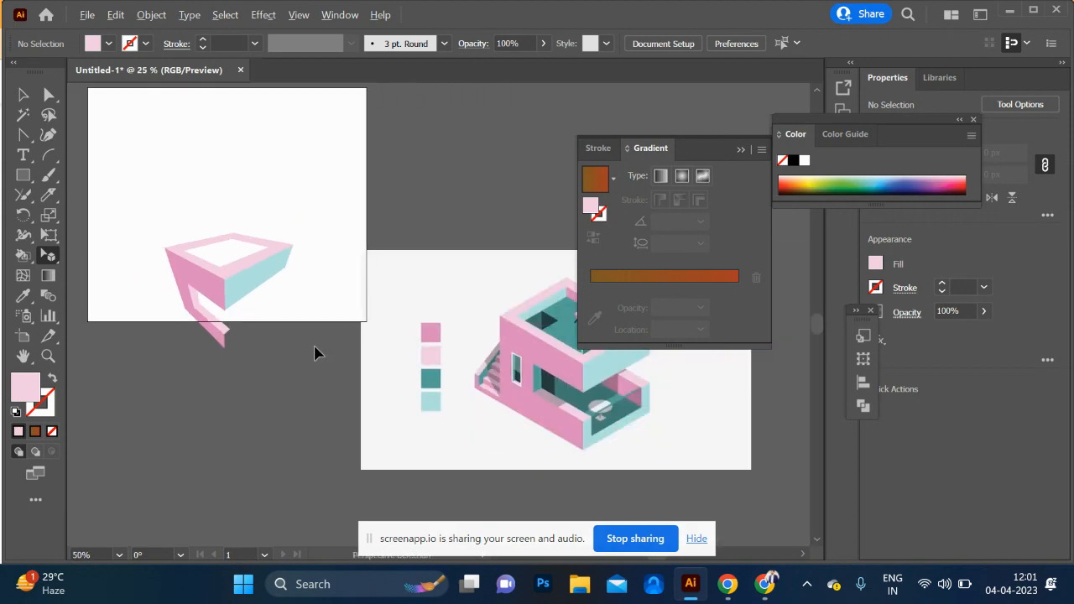
pyautogui.hotkey('ctrl', 'shift', 'i')
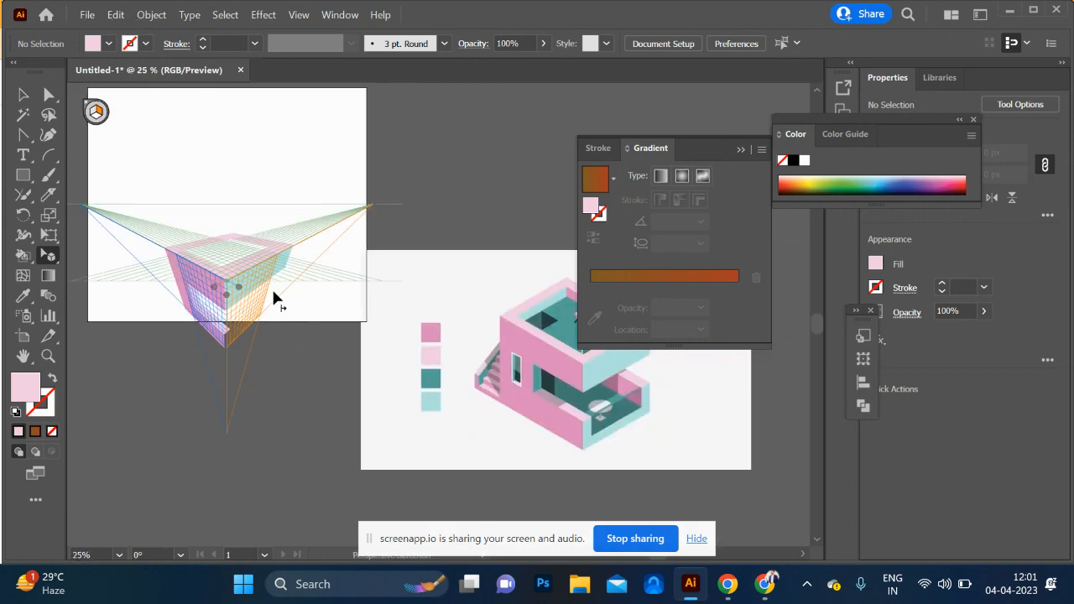
pyautogui.scroll(1, 213, 292)
pyautogui.scroll(3, 212, 291)
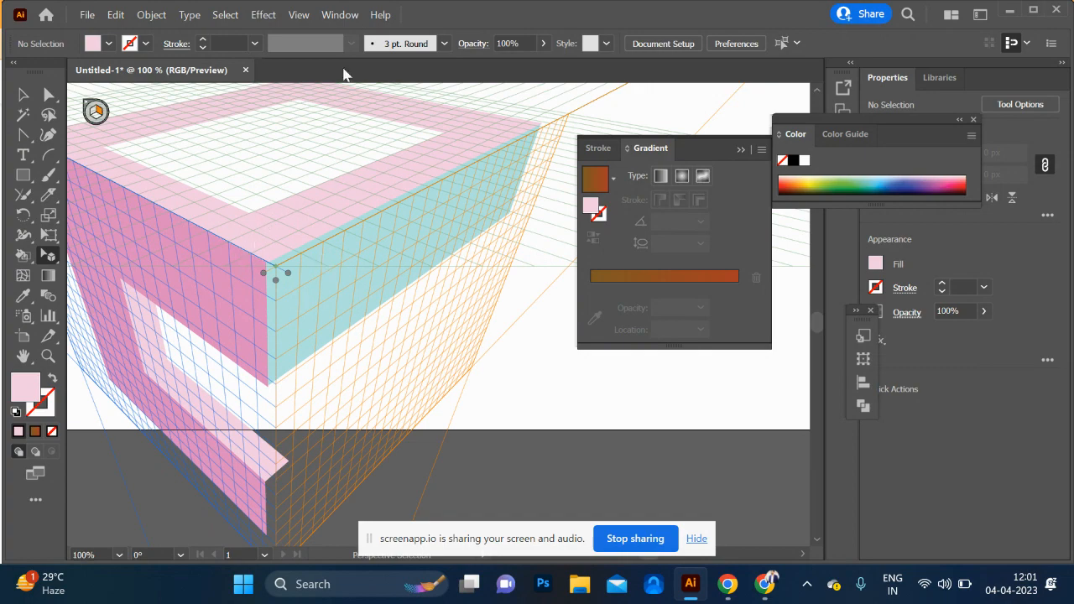
# Switch the perspective grid to the one-point preset [1P-Normal View]
pyautogui.click(304, 15)
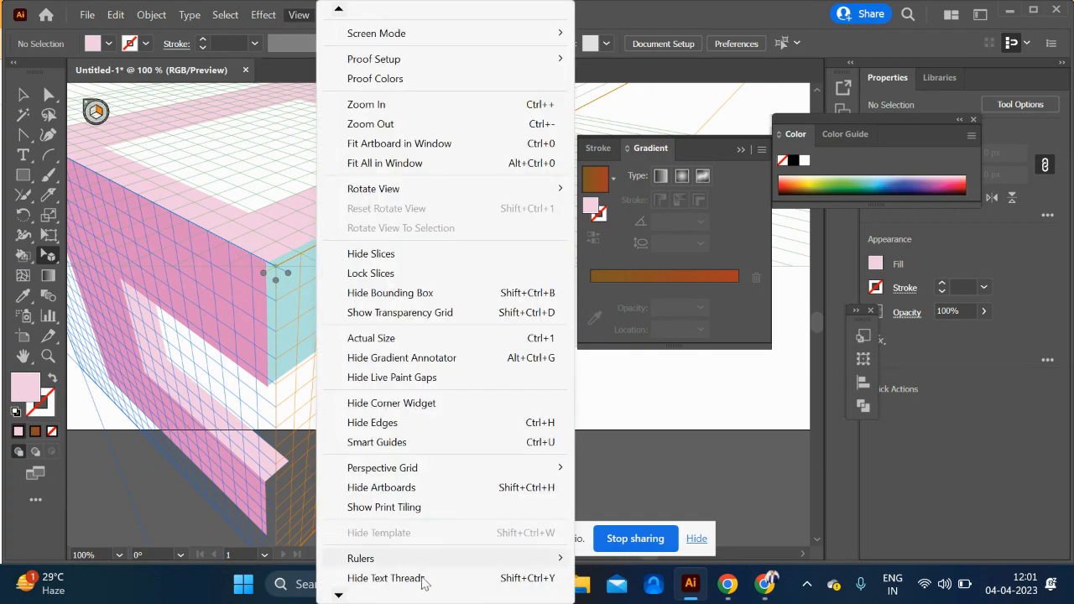
pyautogui.moveTo(339, 595)
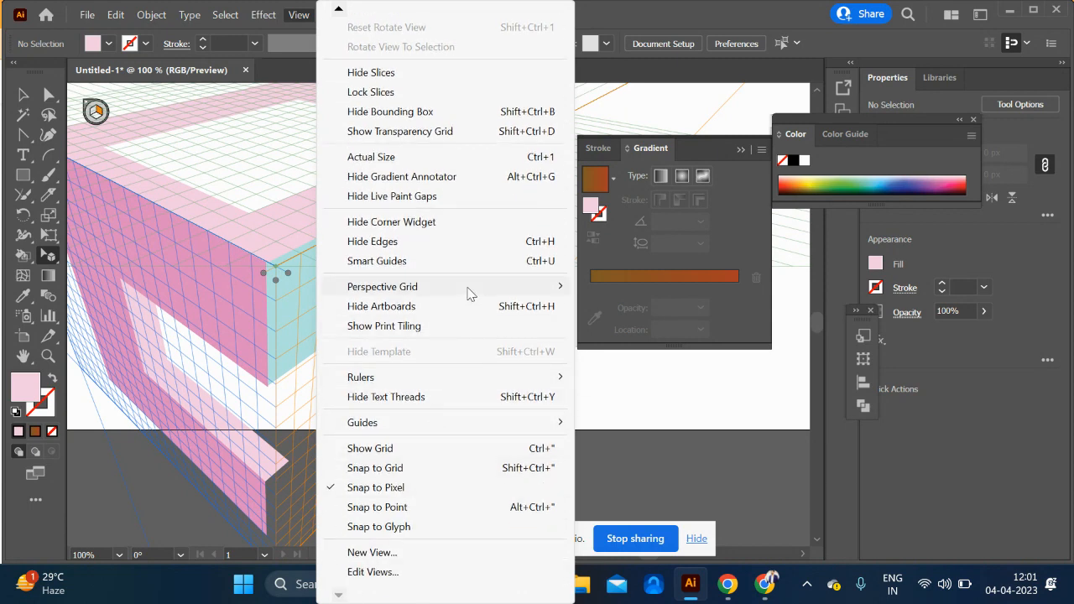
pyautogui.moveTo(530, 284)
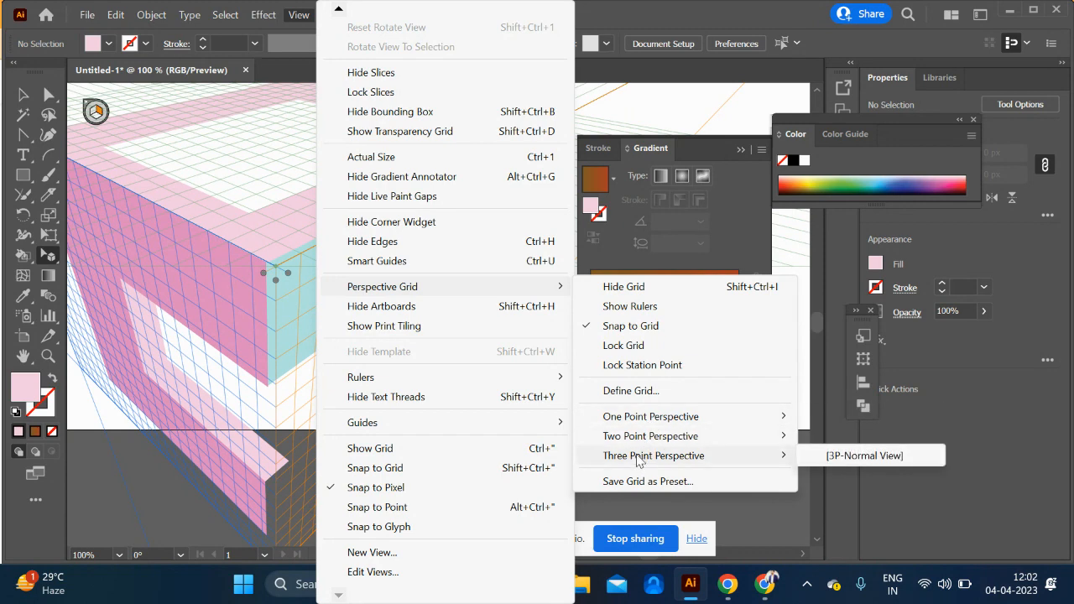
pyautogui.moveTo(628, 427)
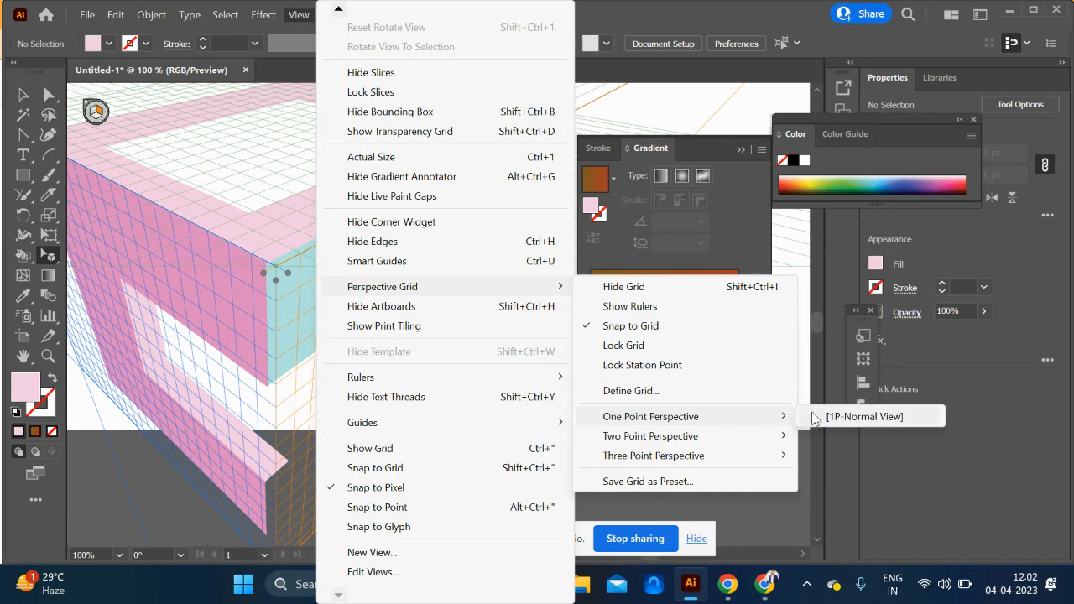
pyautogui.click(856, 417)
pyautogui.scroll(-4, 499, 355)
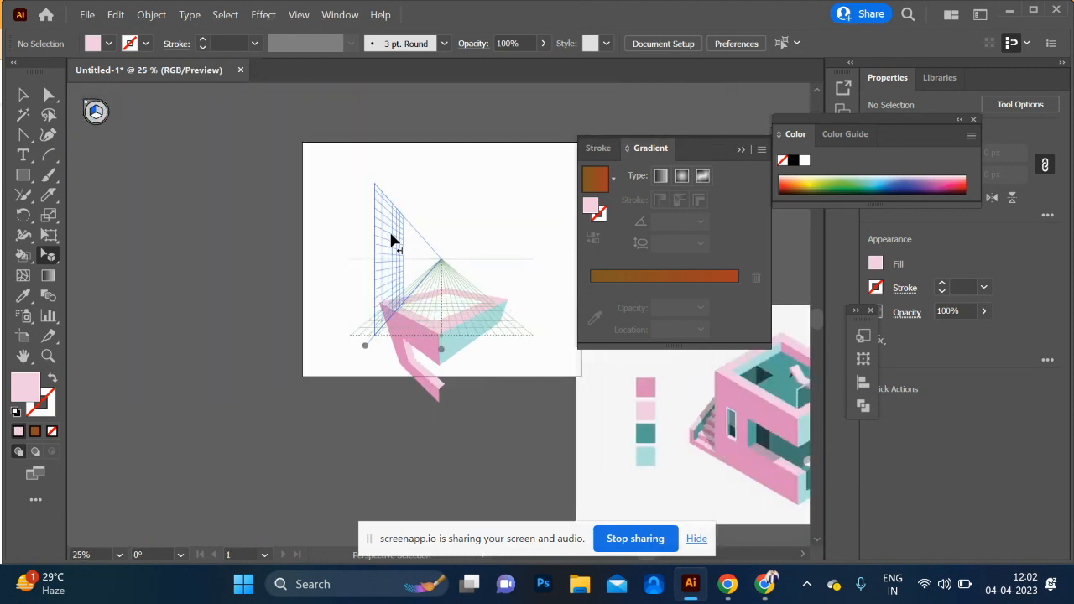
pyautogui.scroll(2, 393, 234)
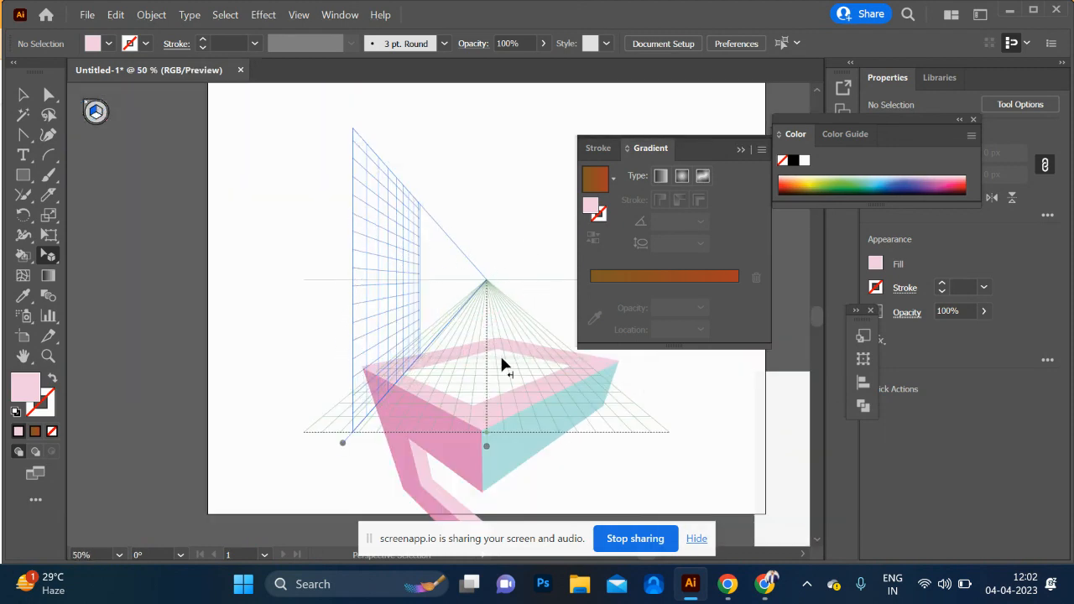
pyautogui.scroll(2, 499, 354)
pyautogui.scroll(-2, 495, 366)
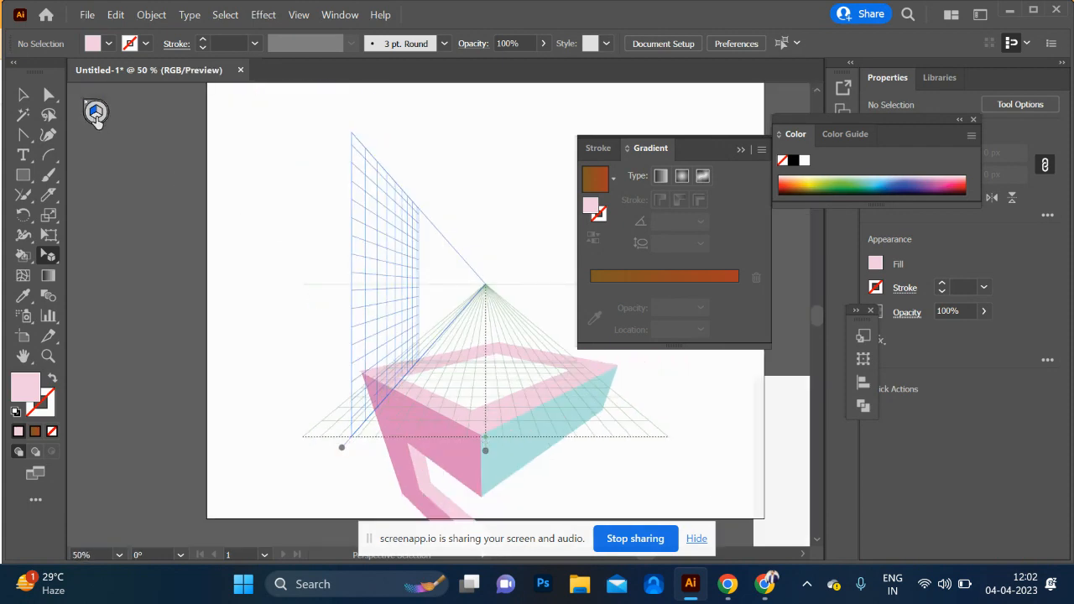
# Draw an orange rectangle about 493 × 59 px across the horizontal plane of the one-point grid
pyautogui.click(24, 174)
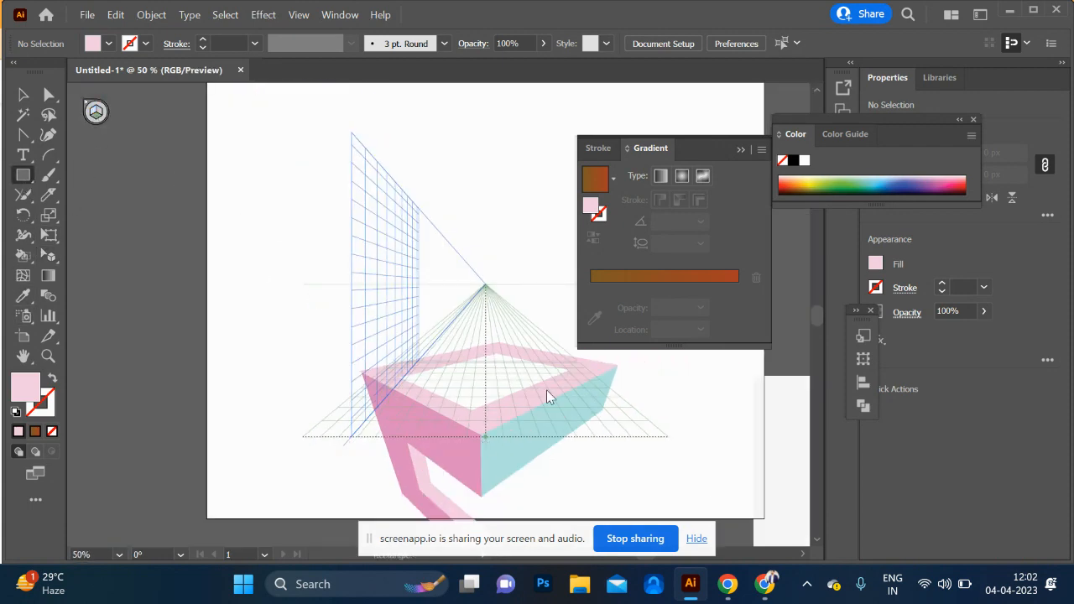
pyautogui.scroll(2, 547, 390)
pyautogui.moveTo(243, 404); pyautogui.dragTo(735, 453)
pyautogui.click(795, 183)
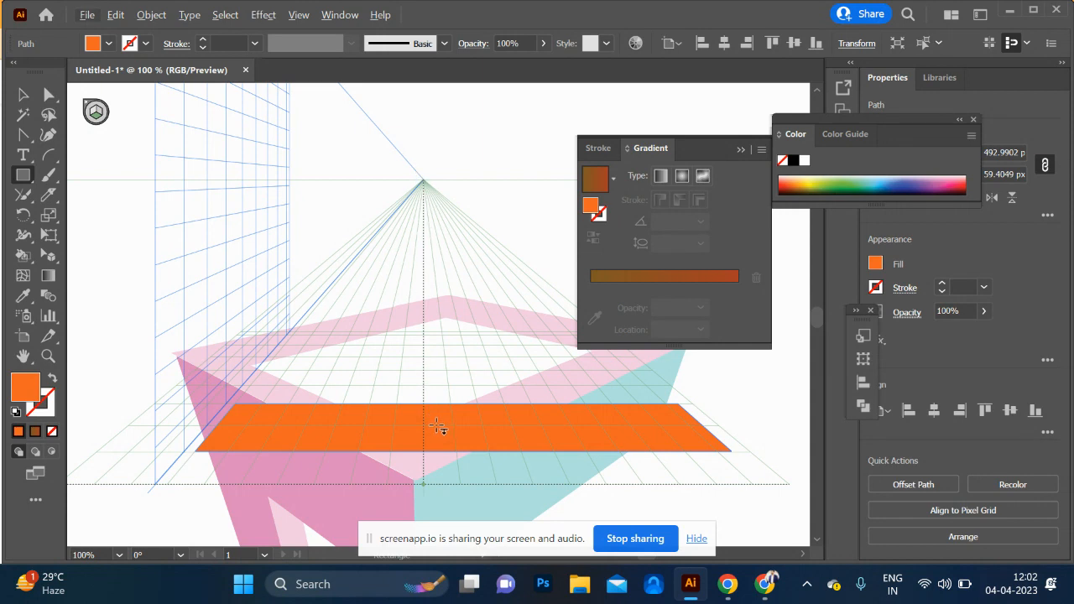
pyautogui.hotkey('alt', 'v')
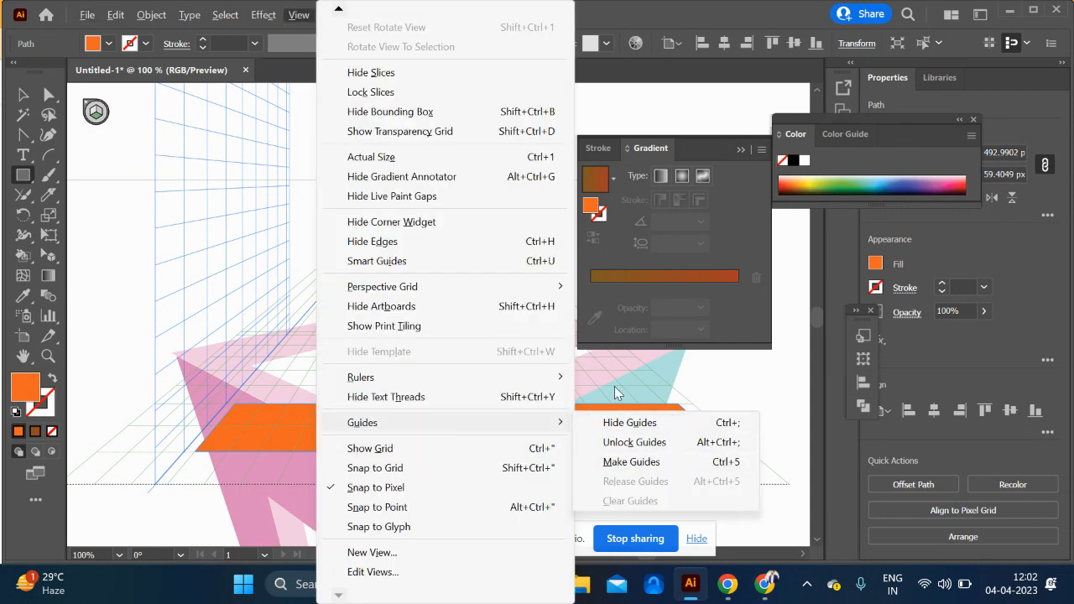
pyautogui.click(616, 391)
pyautogui.click(581, 325)
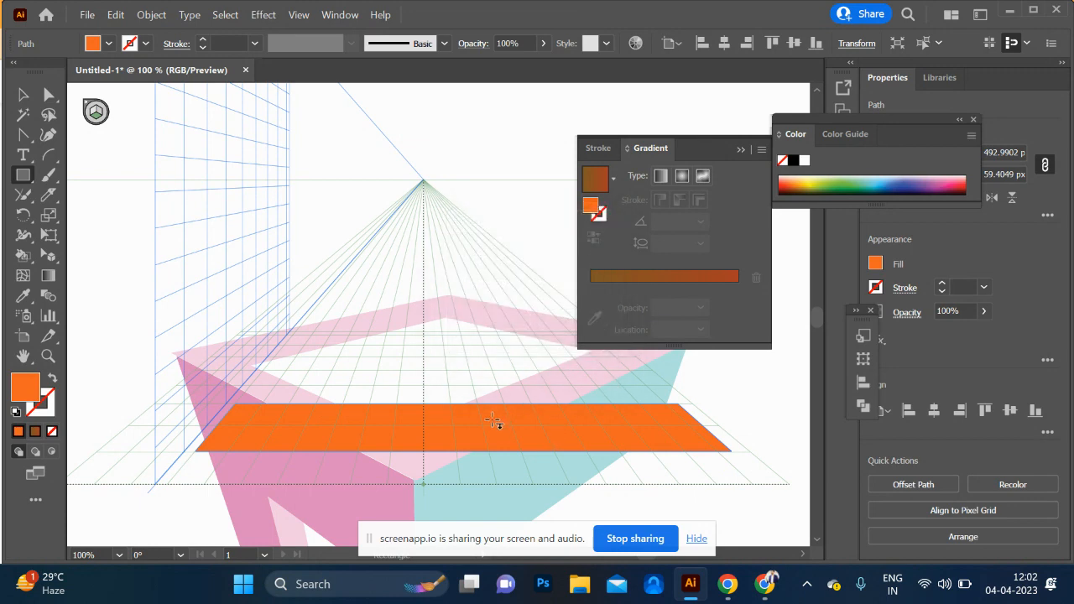
# Copy the orange strip toward the vanishing point in perspective, repeat the copy until the strips reach it, and hide the grid
pyautogui.hotkey('shift', 'v')
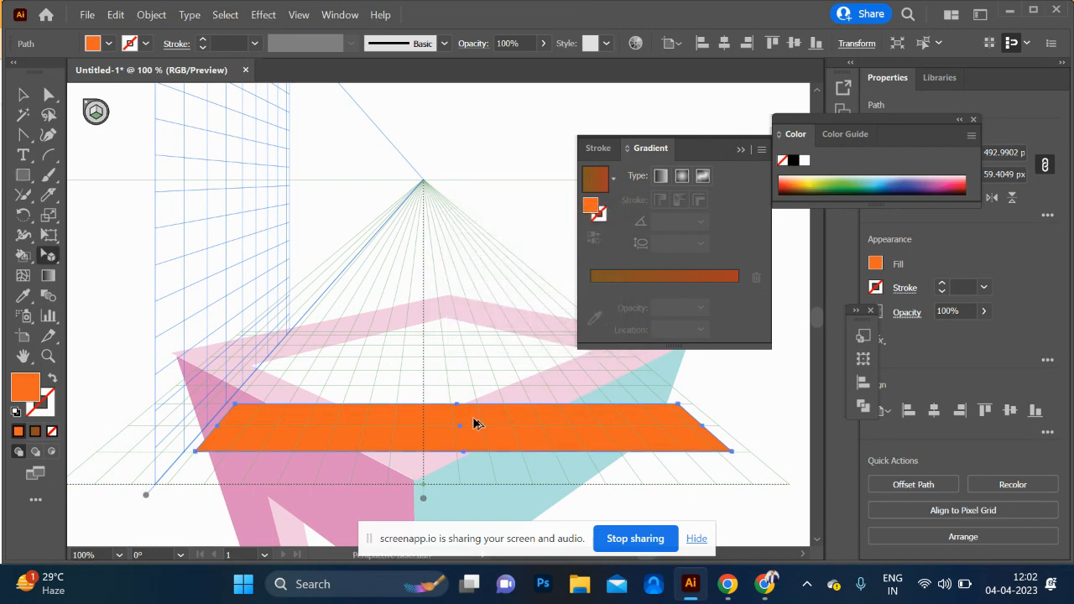
pyautogui.moveTo(475, 423); pyautogui.dragTo(467, 367)
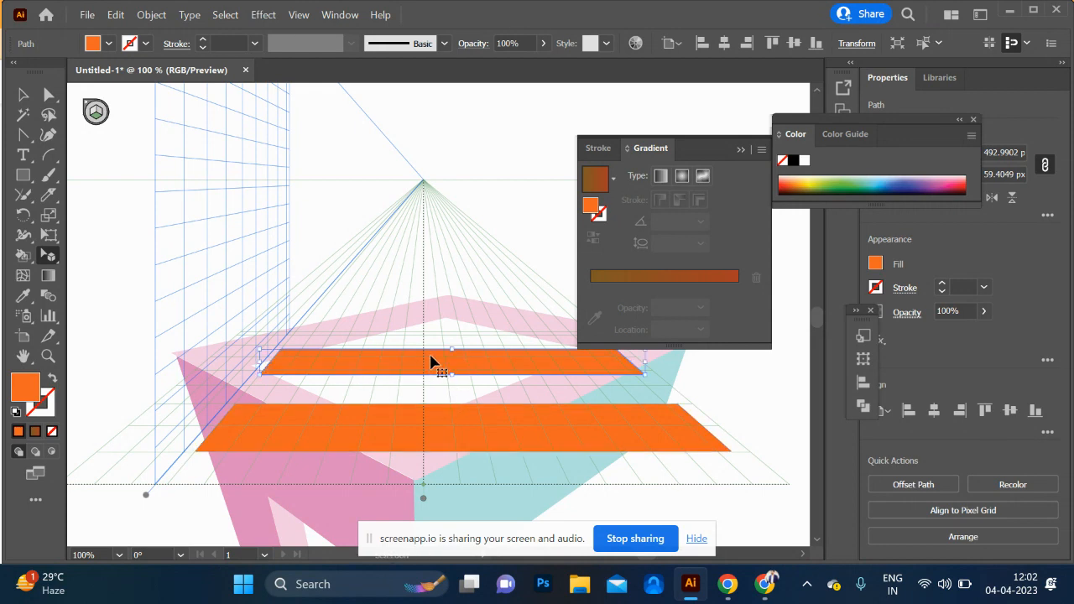
pyautogui.hotkey('ctrl', 'd')
pyautogui.hotkey('ctrl', 'd')
pyautogui.hotkey('ctrl', 'd')
pyautogui.hotkey('ctrl', 'd')
pyautogui.hotkey('ctrl', 'd')
pyautogui.hotkey('ctrl', 'd')
pyautogui.hotkey('ctrl', 'd')
pyautogui.hotkey('ctrl', 'd')
pyautogui.hotkey('ctrl', 'd')
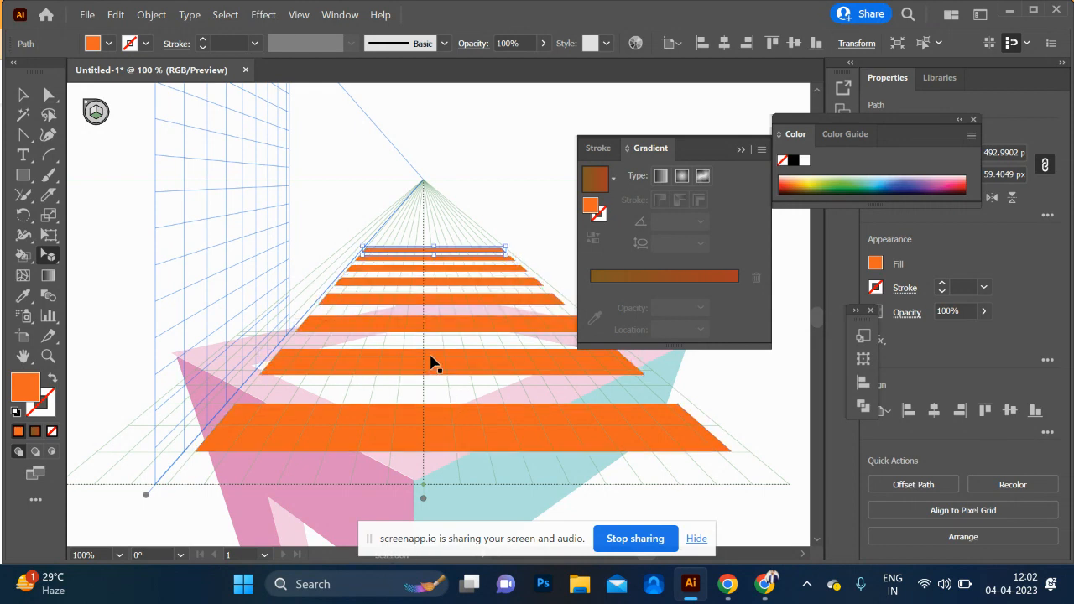
pyautogui.hotkey('ctrl', 'd')
pyautogui.hotkey('ctrl', 'd')
pyautogui.hotkey('ctrl', 'd')
pyautogui.hotkey('ctrl', 'd')
pyautogui.hotkey('ctrl', 'd')
pyautogui.hotkey('ctrl', 'd')
pyautogui.hotkey('ctrl', 'd')
pyautogui.hotkey('ctrl', 'd')
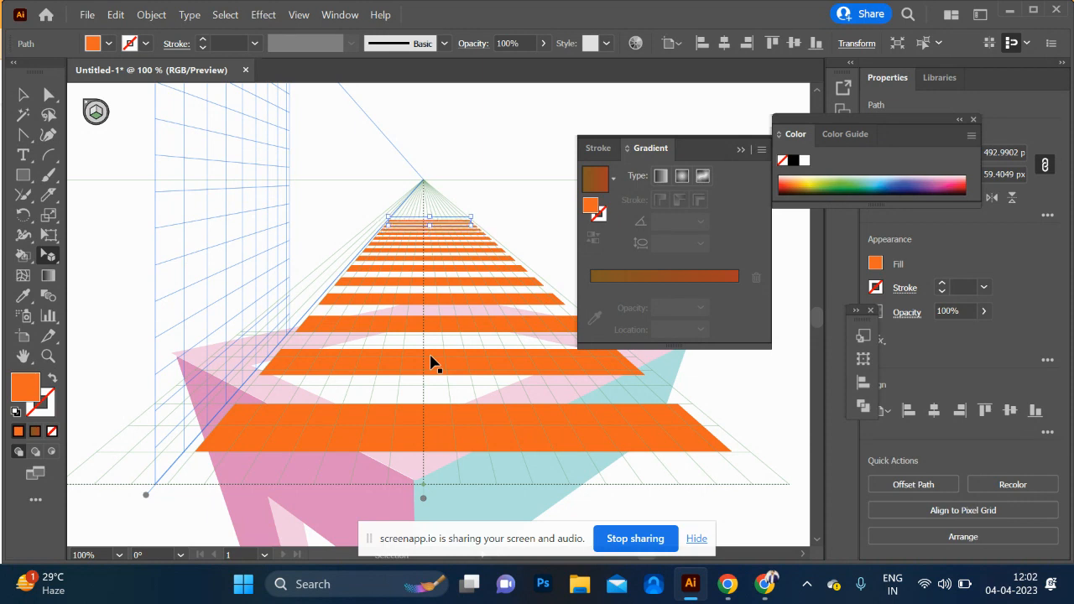
pyautogui.hotkey('ctrl', 'd')
pyautogui.hotkey('ctrl', 'd')
pyautogui.hotkey('ctrl', 'd')
pyautogui.hotkey('ctrl', 'd')
pyautogui.hotkey('ctrl', 'd')
pyautogui.hotkey('ctrl', 'd')
pyautogui.hotkey('ctrl', 'd')
pyautogui.hotkey('ctrl', 'd')
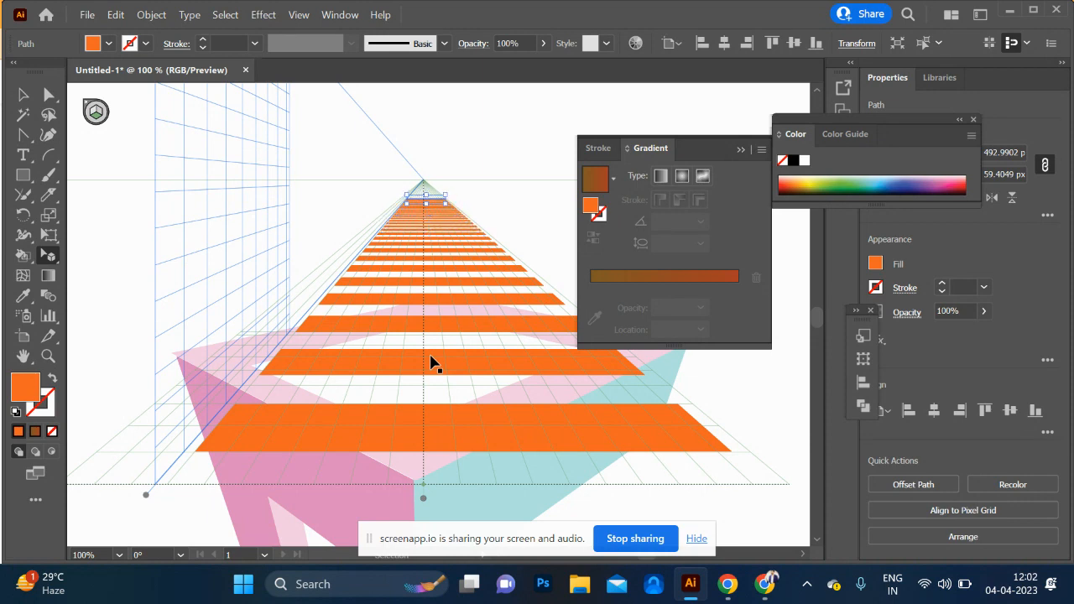
pyautogui.hotkey('ctrl', 'd')
pyautogui.hotkey('ctrl', 'd')
pyautogui.hotkey('ctrl', 'd')
pyautogui.hotkey('ctrl', 'd')
pyautogui.hotkey('ctrl', 'd')
pyautogui.hotkey('ctrl', 'shift', 'i')
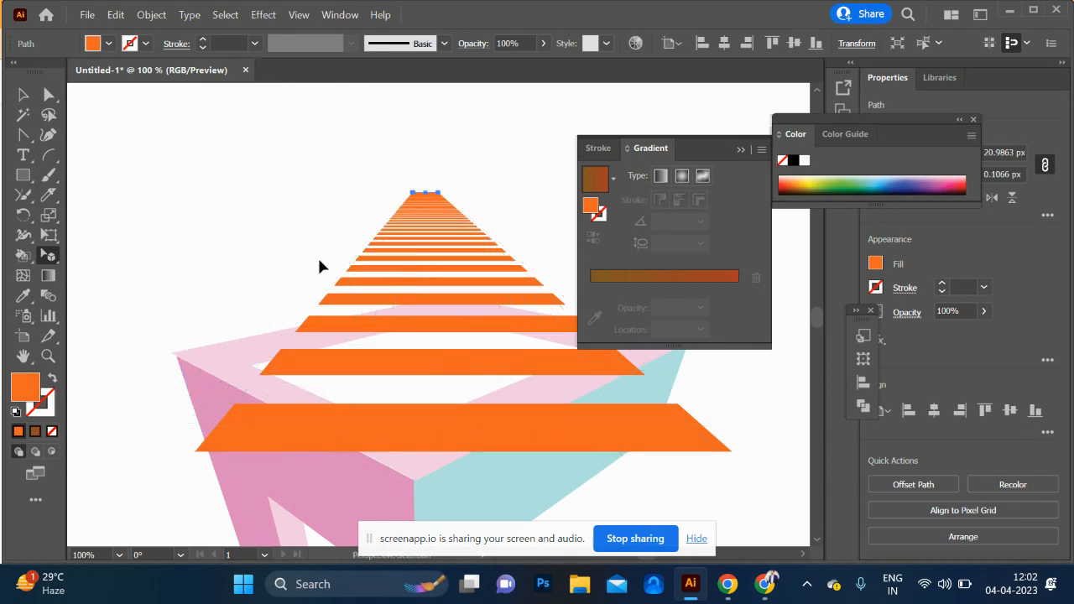
pyautogui.click(24, 94)
pyautogui.click(177, 278)
pyautogui.scroll(-3, 200, 294)
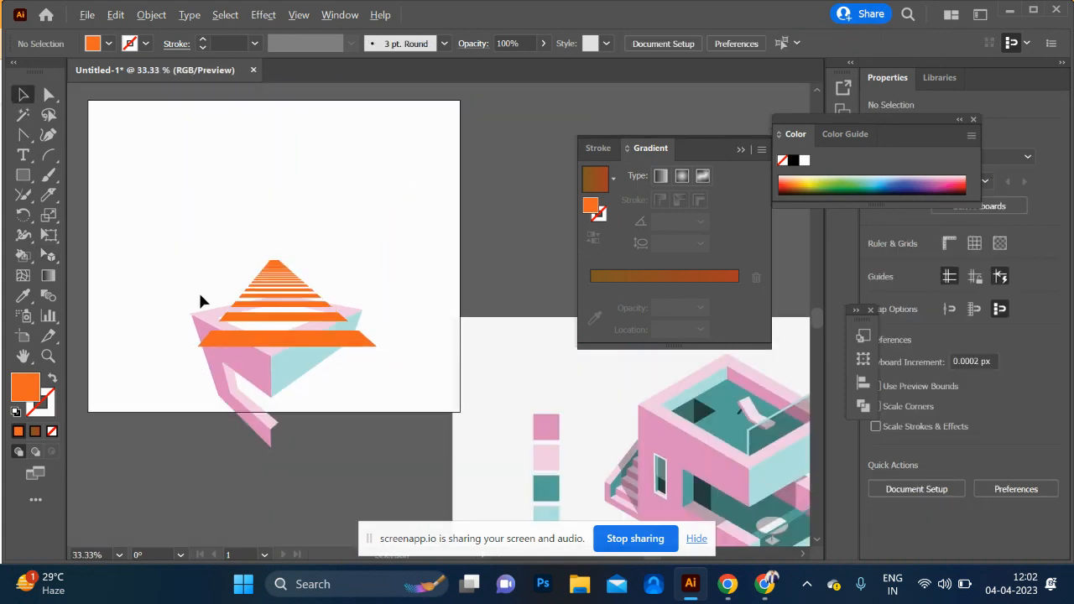
# Try to group the house shapes and move them down, away from the orange strips
pyautogui.click(193, 379)
pyautogui.moveTo(250, 366); pyautogui.dragTo(212, 346)
pyautogui.hotkey('ctrl', 'g')
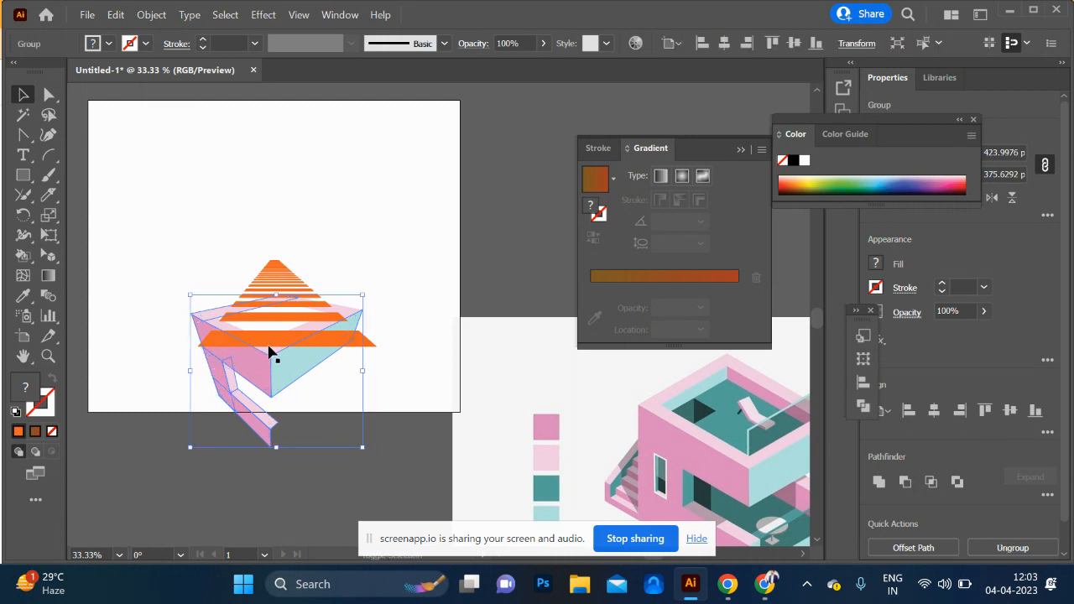
pyautogui.moveTo(269, 352); pyautogui.dragTo(252, 454)
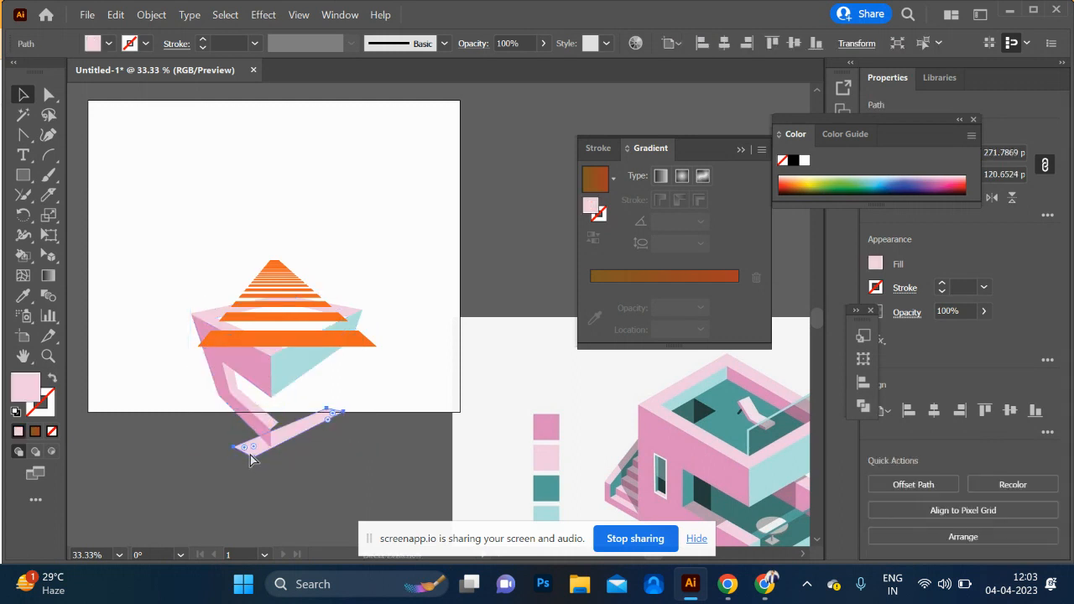
pyautogui.hotkey('ctrl', 'z')
pyautogui.click(281, 286)
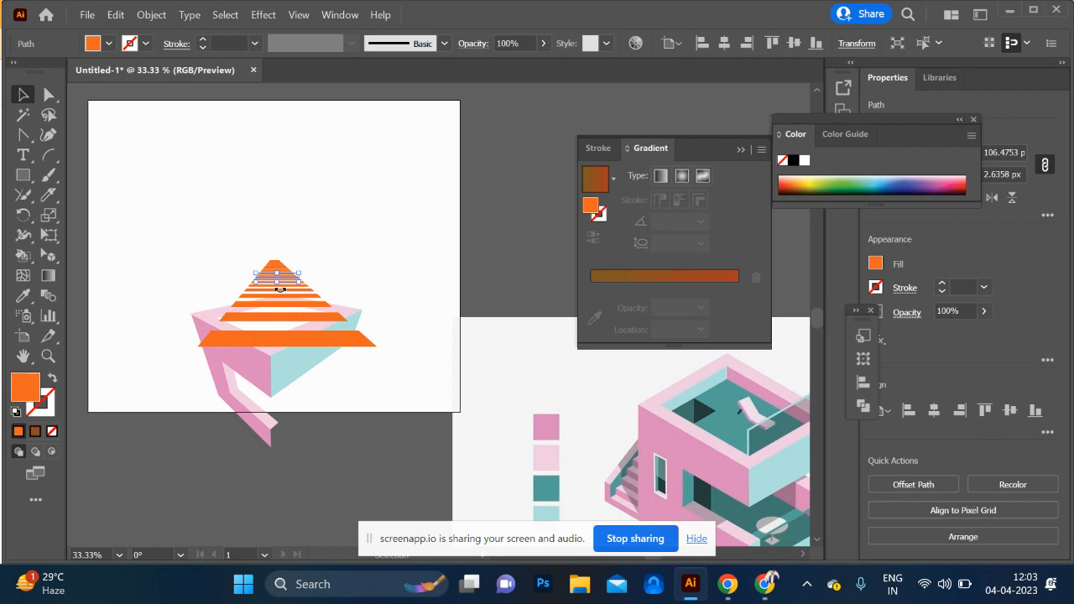
pyautogui.click(303, 330)
# Undo the grouping and all the orange strips, keeping the house with the light pink upright strip
pyautogui.hotkey('ctrl', 'z')
pyautogui.hotkey('ctrl', 'z')
pyautogui.hotkey('ctrl', 'z')
pyautogui.hotkey('ctrl', 'z')
pyautogui.hotkey('ctrl', 'z')
pyautogui.hotkey('ctrl', 'z')
pyautogui.hotkey('ctrl', 'z')
pyautogui.hotkey('ctrl', 'z')
pyautogui.hotkey('ctrl', 'z')
pyautogui.hotkey('ctrl', 'z')
pyautogui.hotkey('ctrl', 'z')
pyautogui.hotkey('ctrl', 'z')
pyautogui.hotkey('ctrl', 'z')
pyautogui.hotkey('ctrl', 'z')
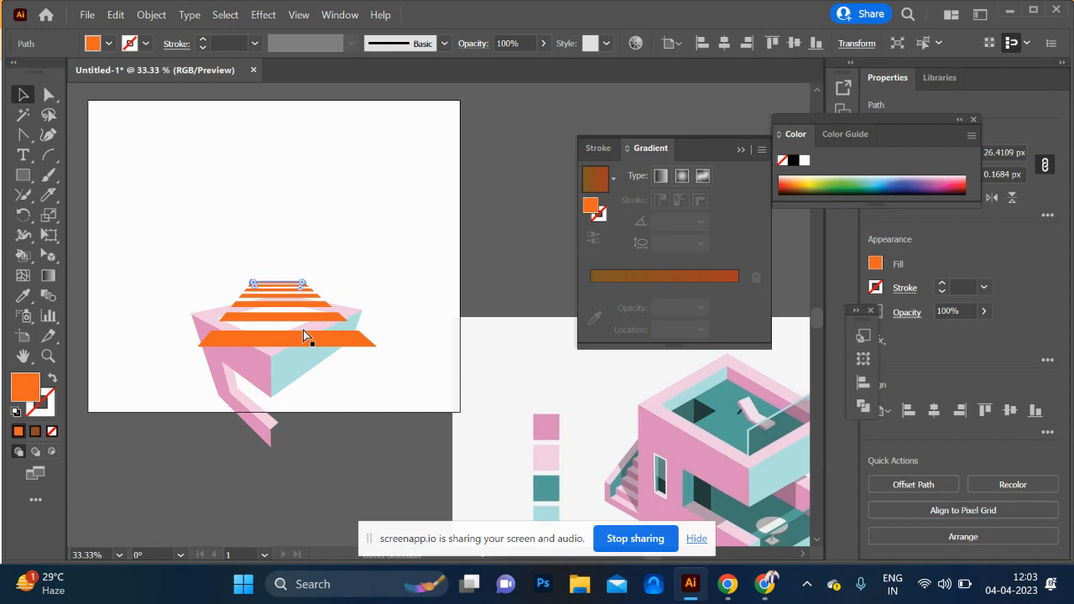
pyautogui.hotkey('ctrl', 'z')
pyautogui.hotkey('ctrl', 'z')
pyautogui.hotkey('ctrl', 'z')
pyautogui.hotkey('ctrl', 'z')
pyautogui.hotkey('ctrl', 'z')
pyautogui.hotkey('ctrl', 'z')
pyautogui.hotkey('ctrl', 'z')
pyautogui.hotkey('ctrl', 'z')
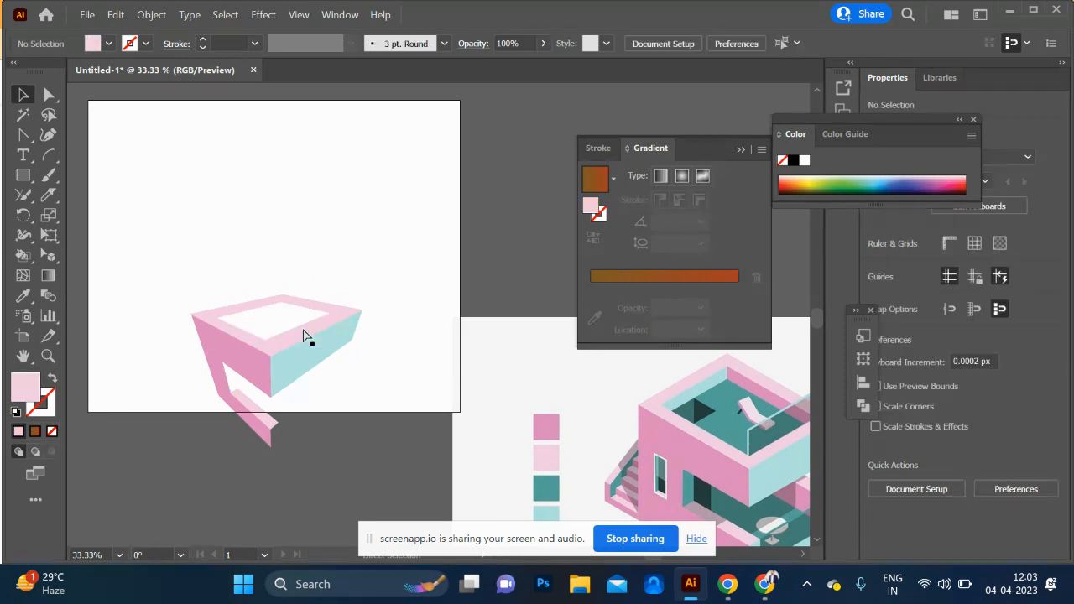
pyautogui.hotkey('ctrl', 'z')
pyautogui.hotkey('ctrl', 'z')
pyautogui.hotkey('ctrl', 'z')
pyautogui.hotkey('ctrl', 'z')
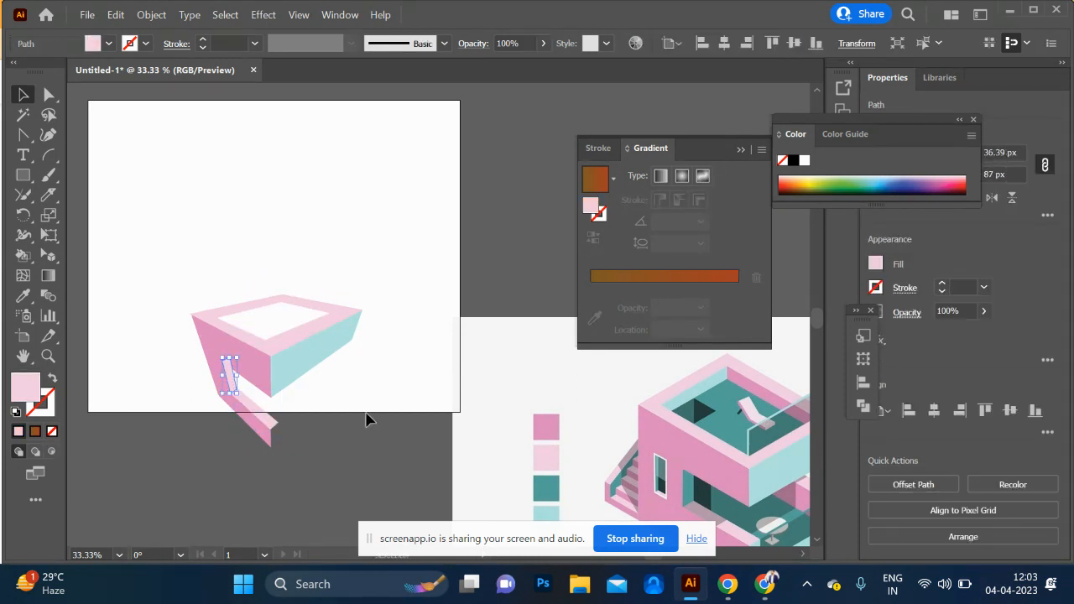
# Move all the house shapes off the artboard onto the reference image beside it
pyautogui.click(366, 413)
pyautogui.moveTo(171, 260); pyautogui.dragTo(378, 416)
pyautogui.moveTo(266, 368); pyautogui.dragTo(587, 419)
pyautogui.scroll(1, 186, 135)
pyautogui.scroll(-1, 208, 256)
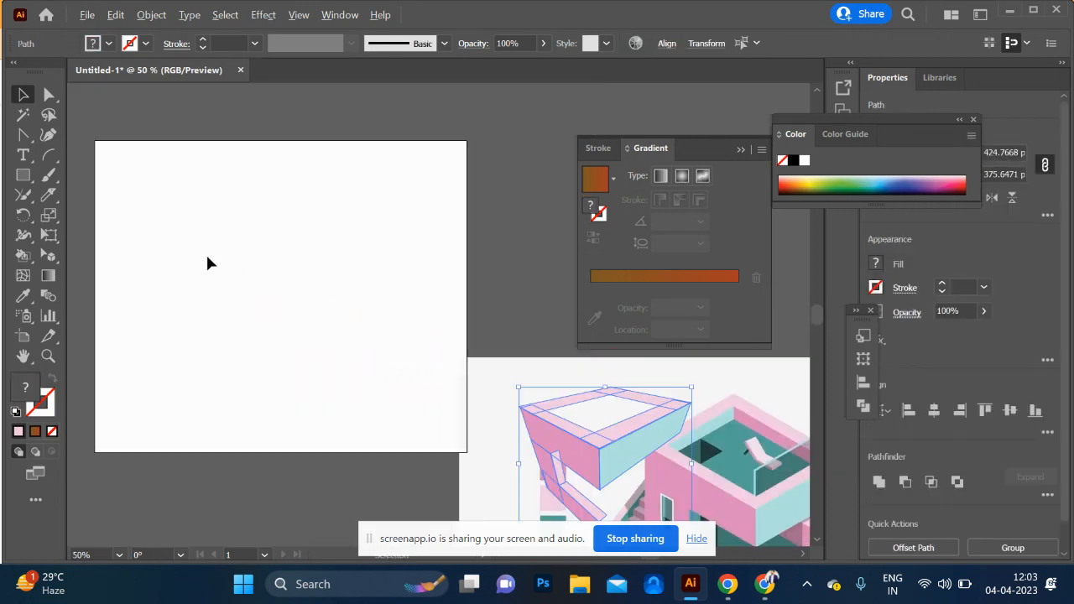
# Show the perspective grid and add the character "3" as point text on the artboard above it
pyautogui.scroll(-1, 207, 263)
pyautogui.hotkey('ctrl', 'shift', 'i')
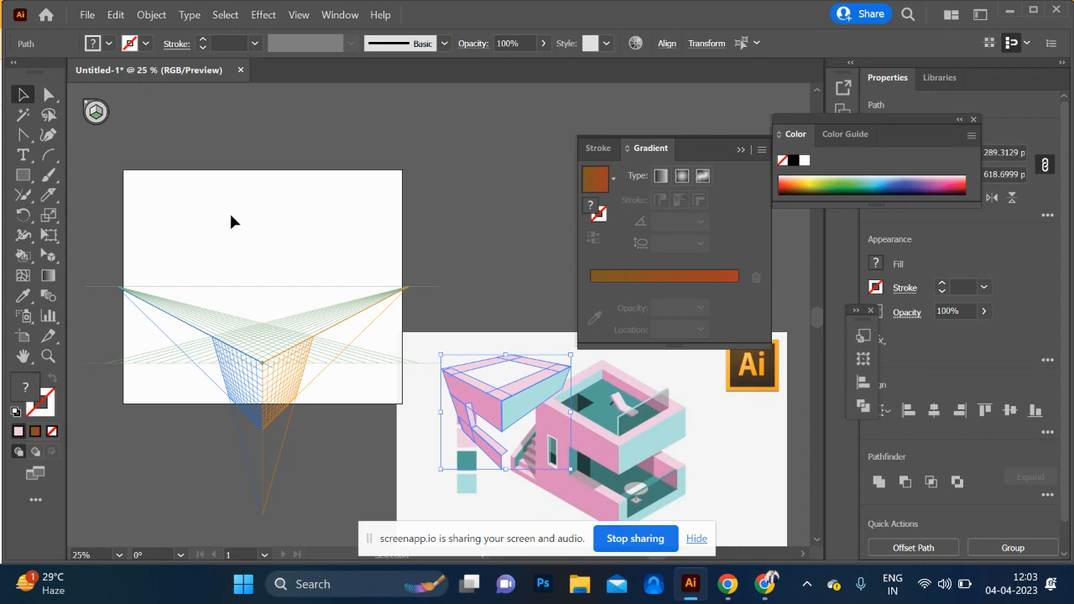
pyautogui.scroll(1, 294, 395)
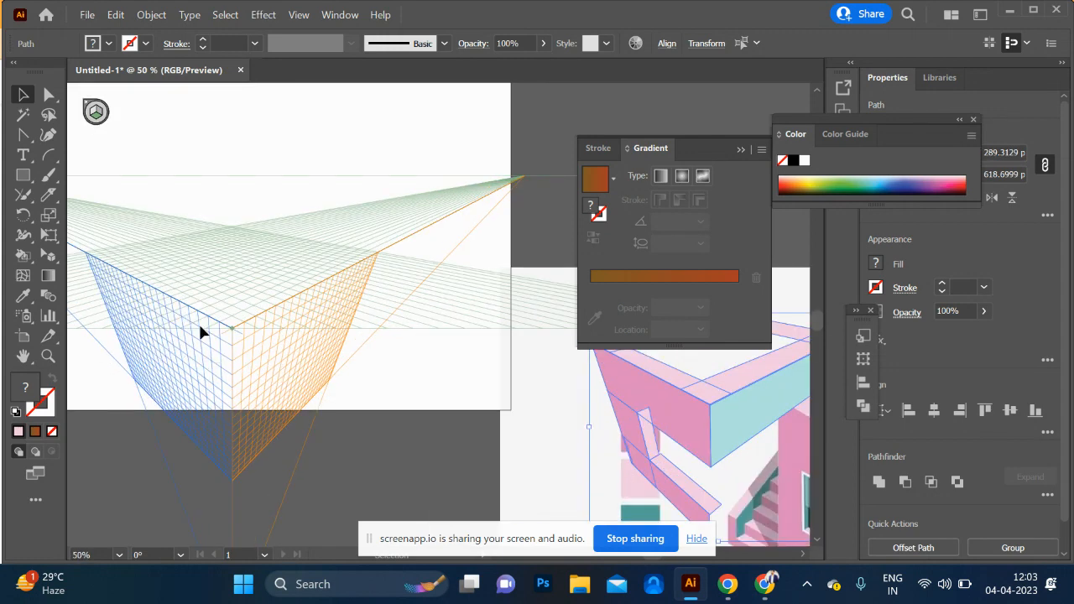
pyautogui.moveTo(177, 249); pyautogui.dragTo(194, 300)
pyautogui.press('t')
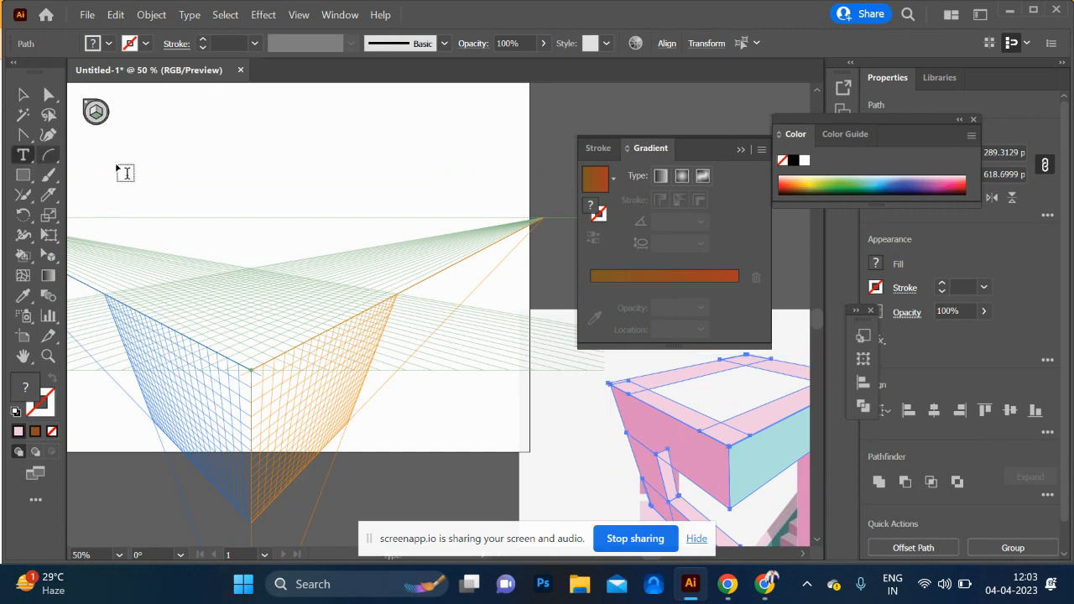
pyautogui.click(188, 172)
pyautogui.write('a')
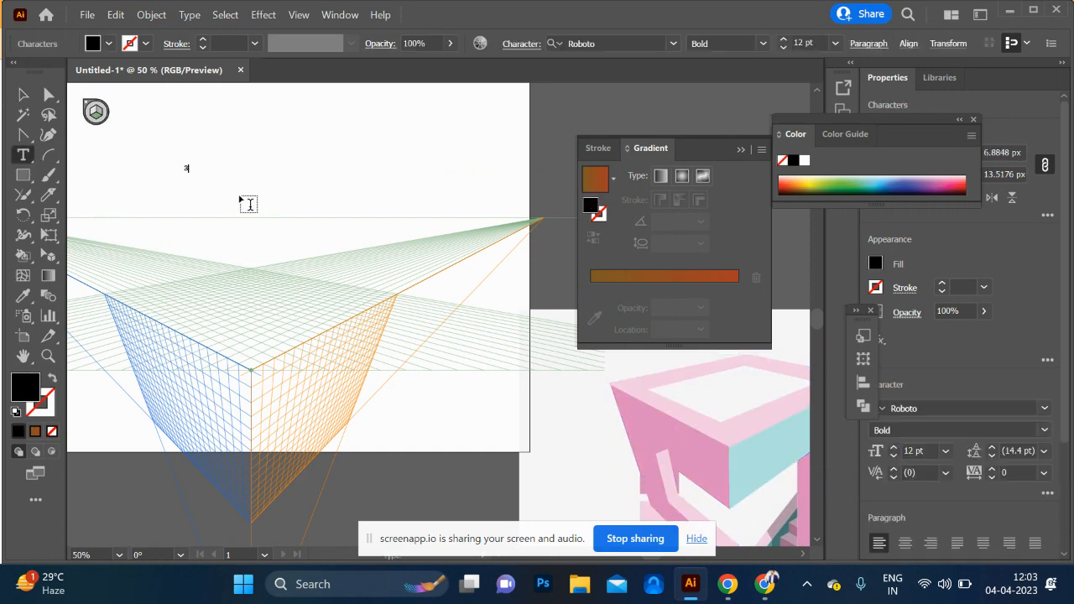
pyautogui.press('Escape')
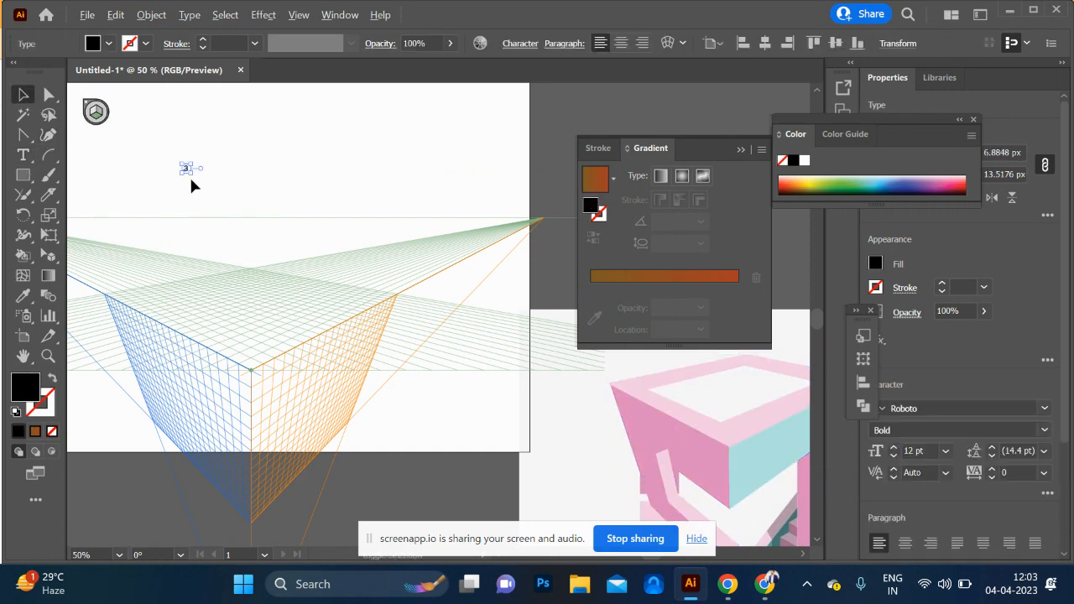
# Enlarge the "3" to about 271 pt and attach it in perspective to the blue left grid plane
pyautogui.moveTo(193, 173); pyautogui.dragTo(229, 317)
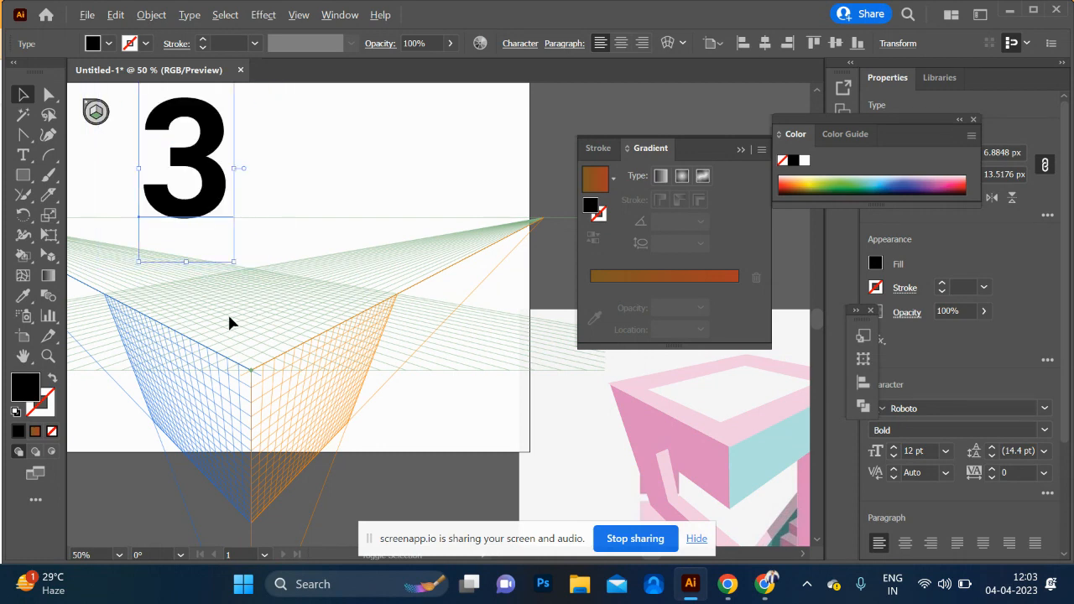
pyautogui.moveTo(210, 205); pyautogui.dragTo(206, 294)
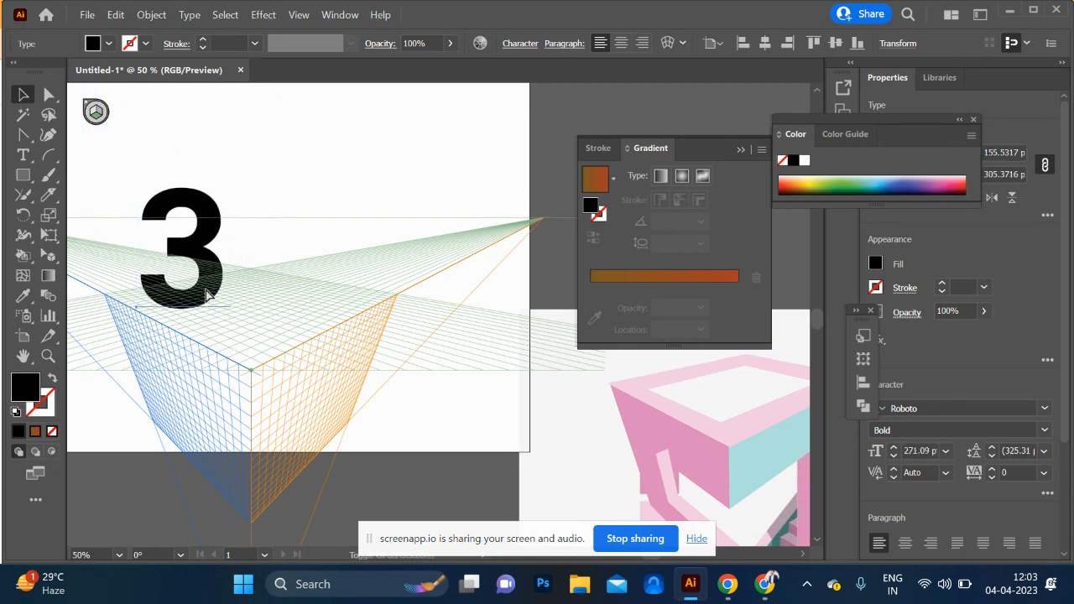
pyautogui.hotkey('shift', 'v')
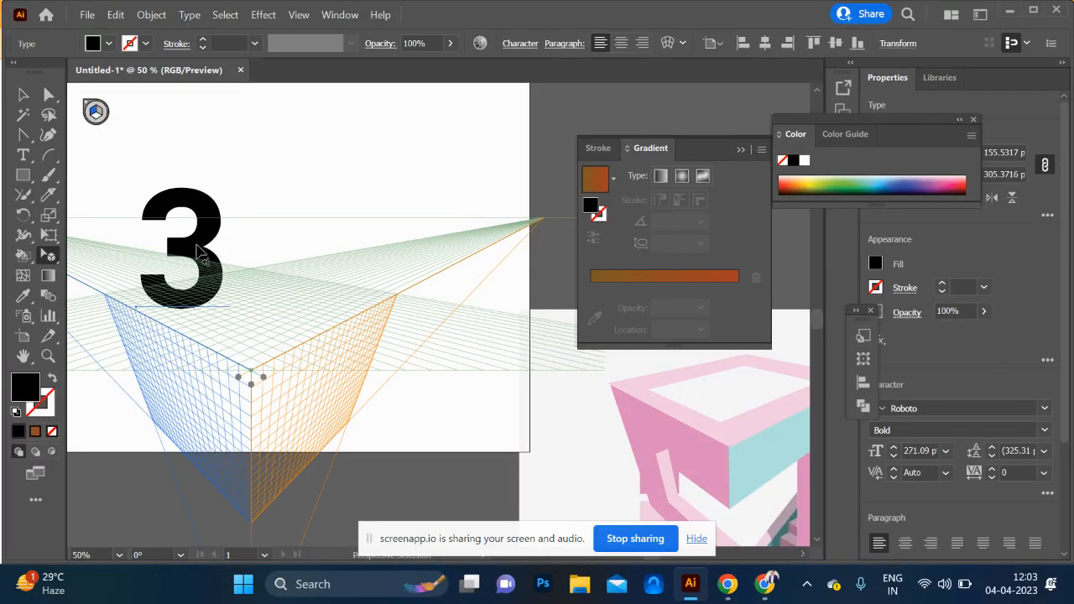
pyautogui.moveTo(201, 252); pyautogui.dragTo(148, 338)
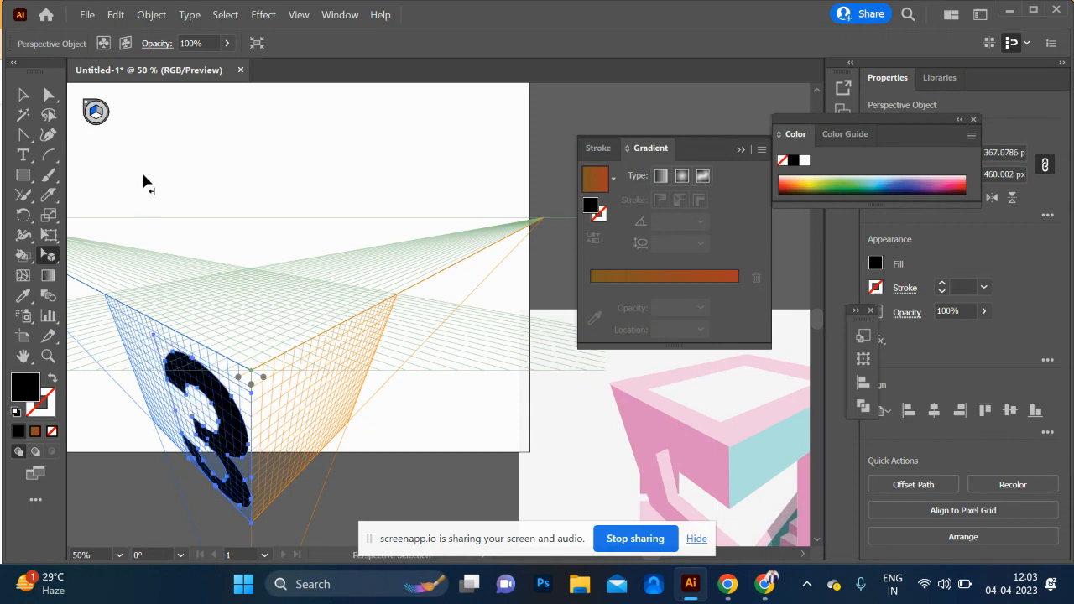
# Add the letter "D" as text and place it enlarged in perspective on the orange right grid plane, beside the "3"
pyautogui.press('t')
pyautogui.click(196, 183)
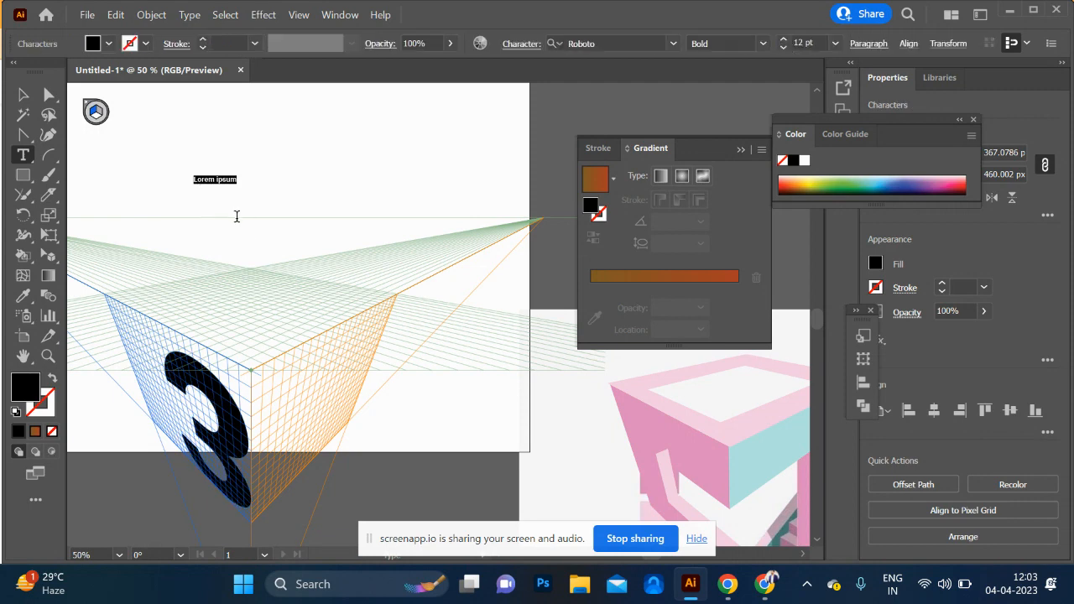
pyautogui.write('D')
pyautogui.click(26, 98)
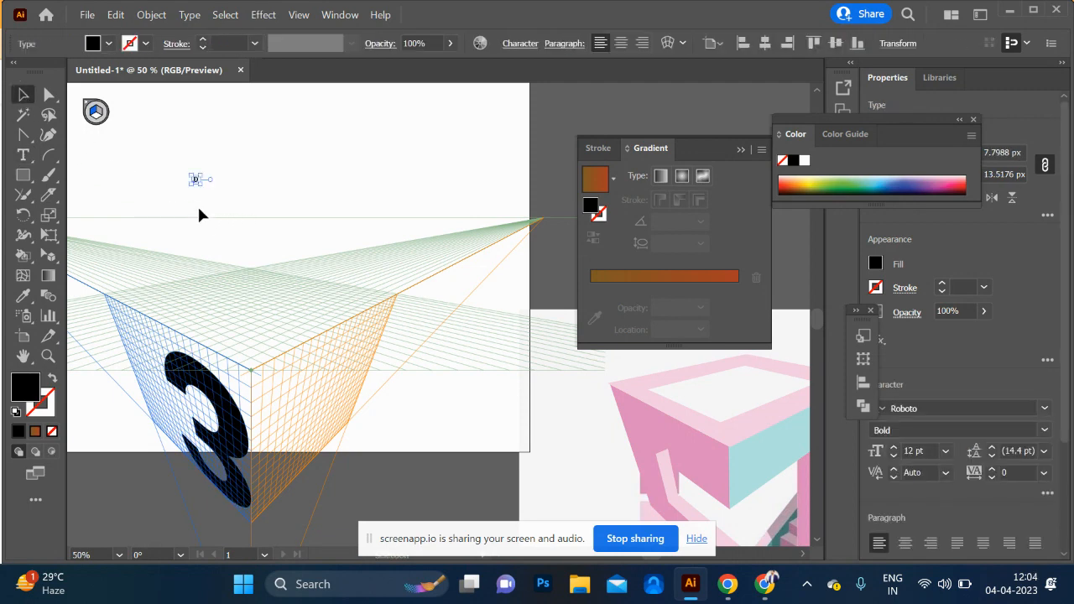
pyautogui.hotkey('shift', 'v')
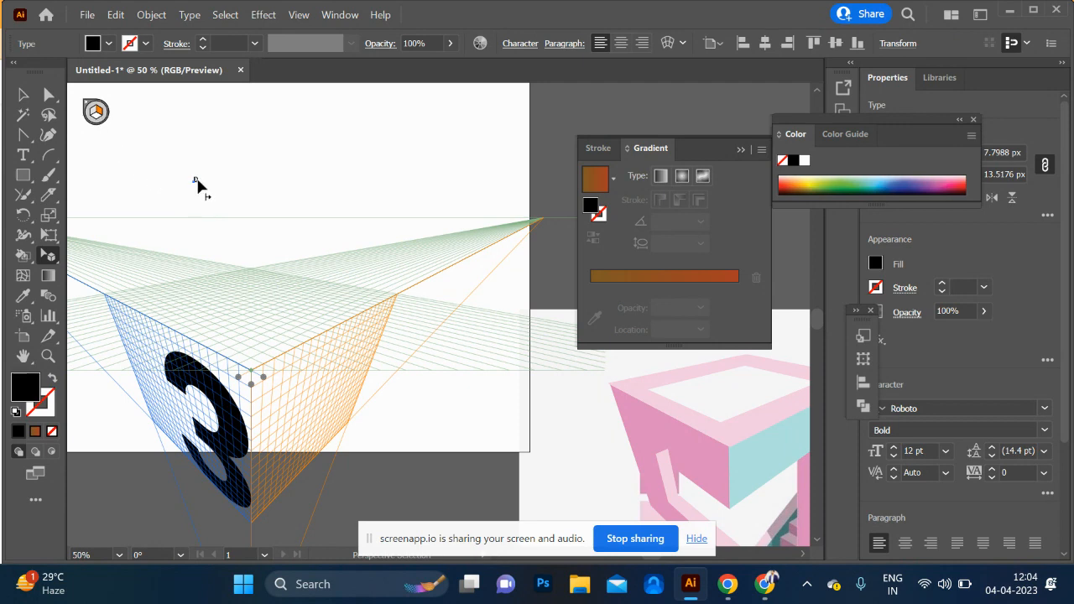
pyautogui.moveTo(298, 453); pyautogui.dragTo(266, 391)
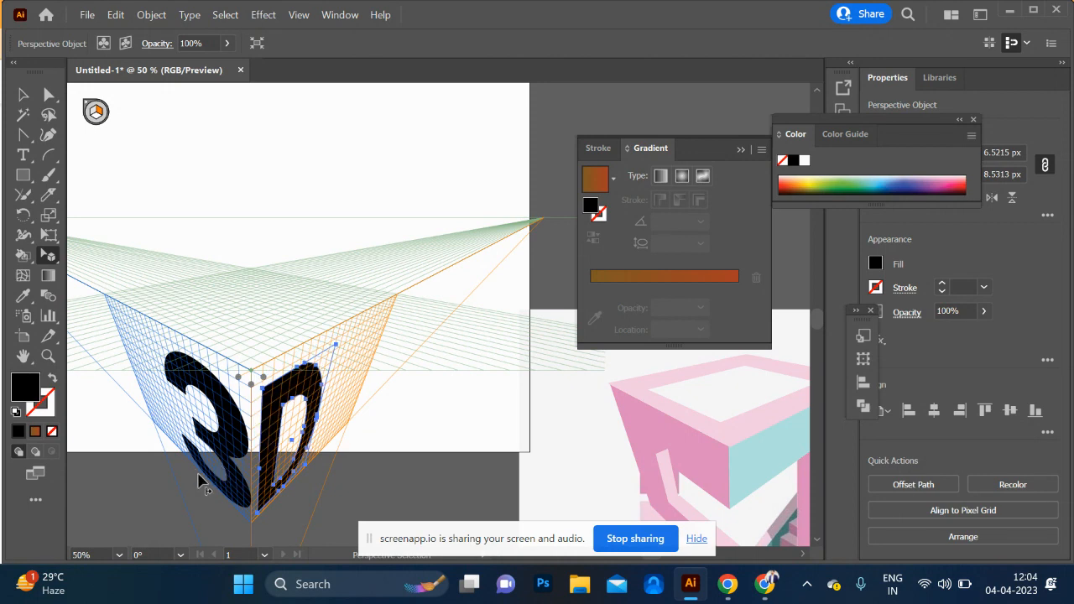
# Hide the perspective grid and move the "3" and "D" together up onto the artboard, accepting the expansion of the perspective objects
pyautogui.hotkey('ctrl', 'shift', 'i')
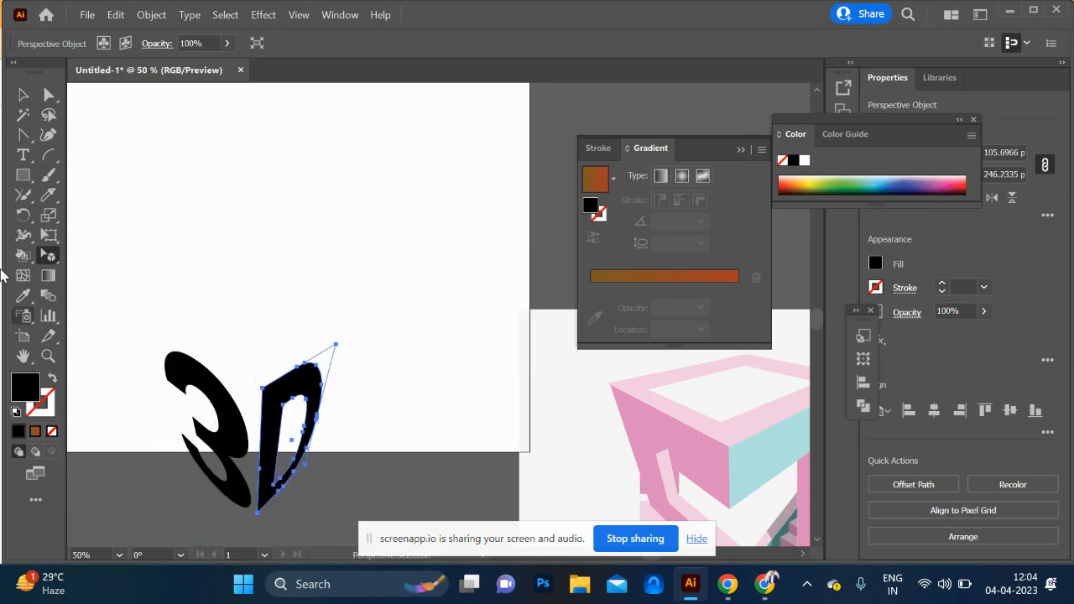
pyautogui.click(24, 95)
pyautogui.keyDown('shift'); pyautogui.click(218, 445); pyautogui.keyUp('shift')
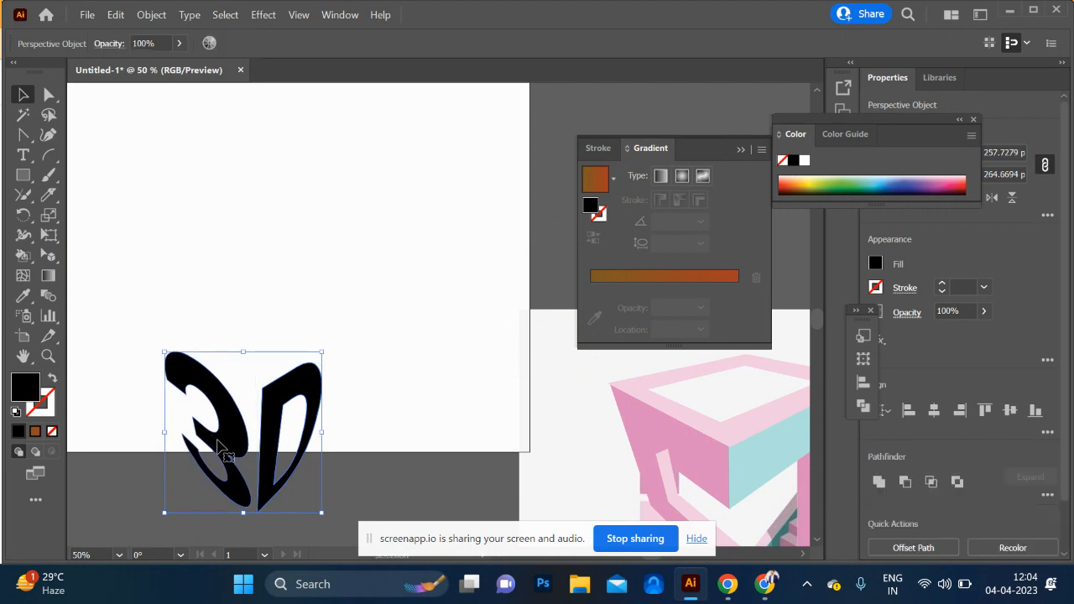
pyautogui.moveTo(220, 446); pyautogui.dragTo(219, 303)
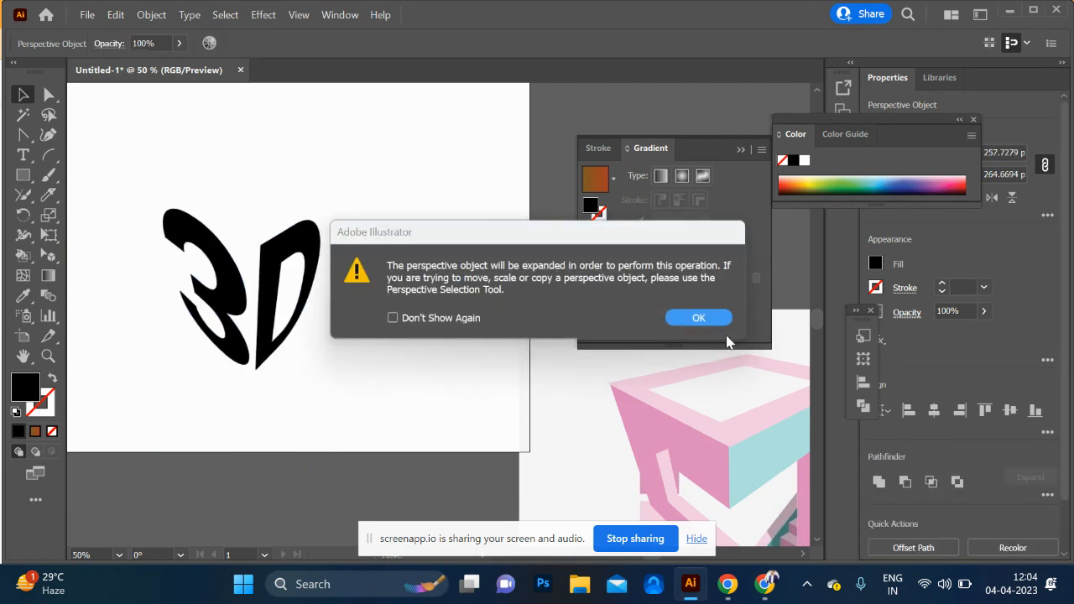
pyautogui.click(705, 319)
pyautogui.click(379, 411)
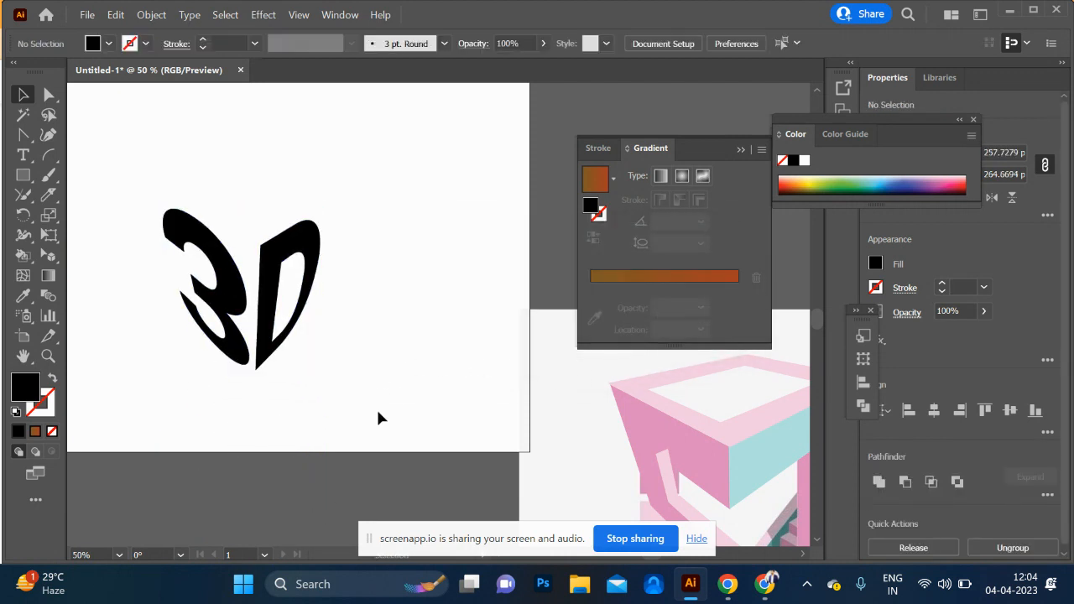
# Switch to Chrome and search Google Images for "prespetive grid tool illustrator"
pyautogui.hotkey('alt', 'Tab')
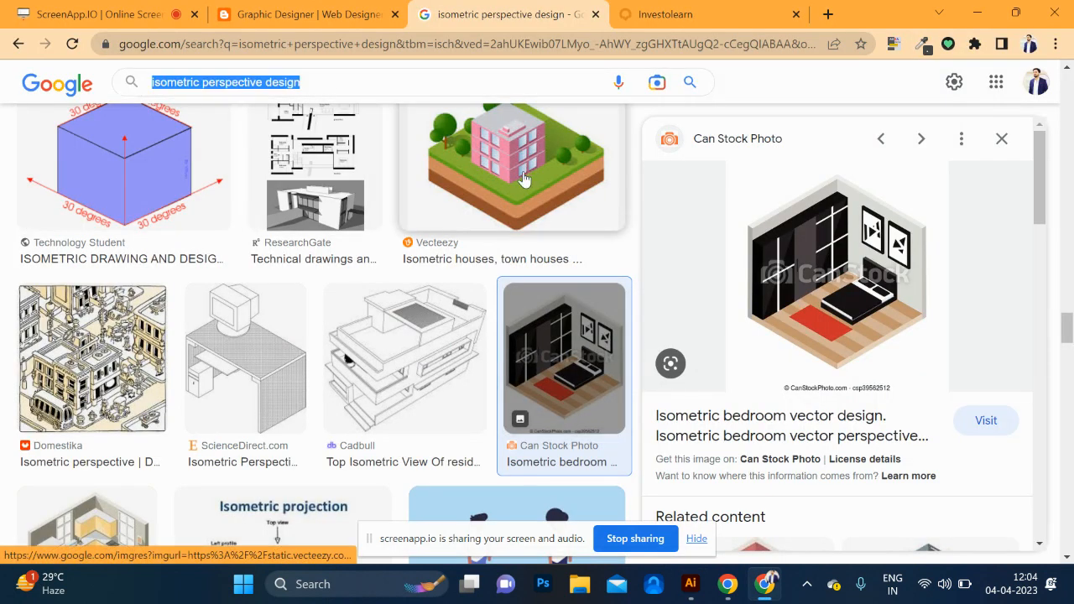
pyautogui.write('pres')
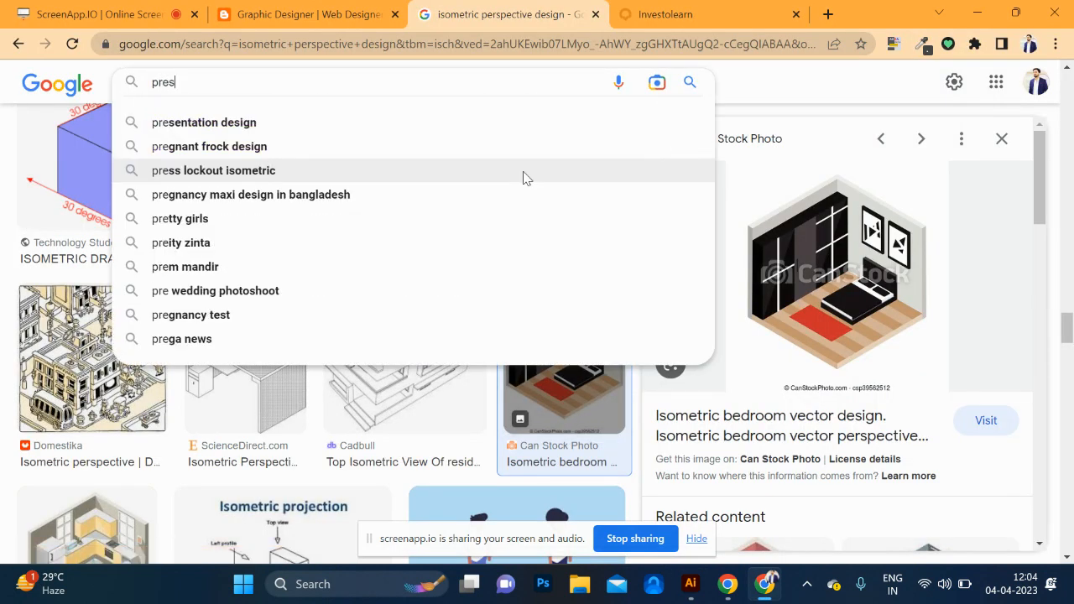
pyautogui.write('pe')
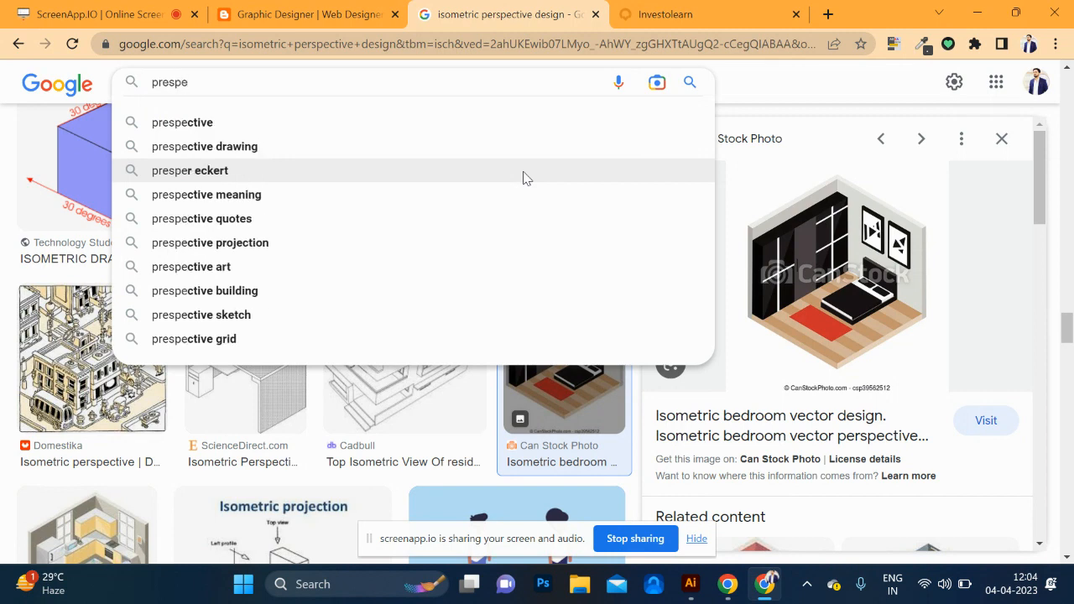
pyautogui.write('tive ')
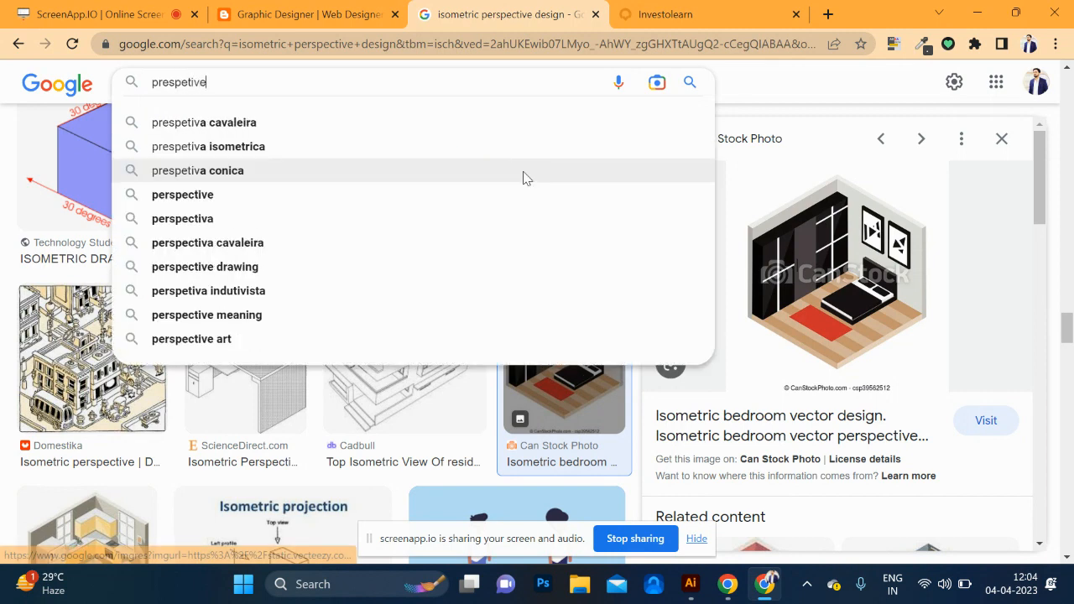
pyautogui.write('grid t')
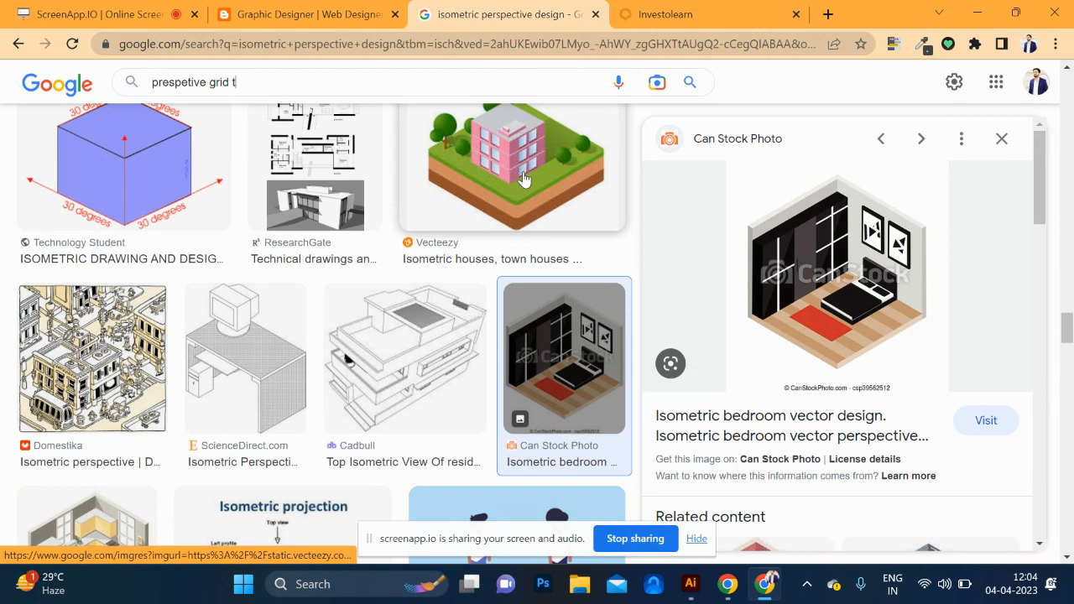
pyautogui.write('ool illustrator')
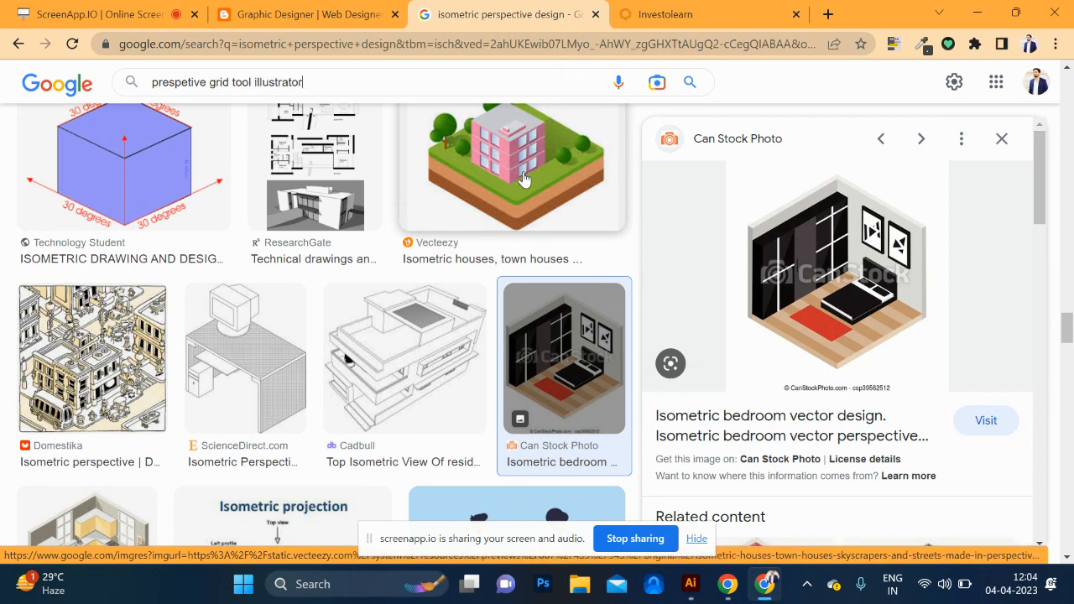
pyautogui.press('Return')
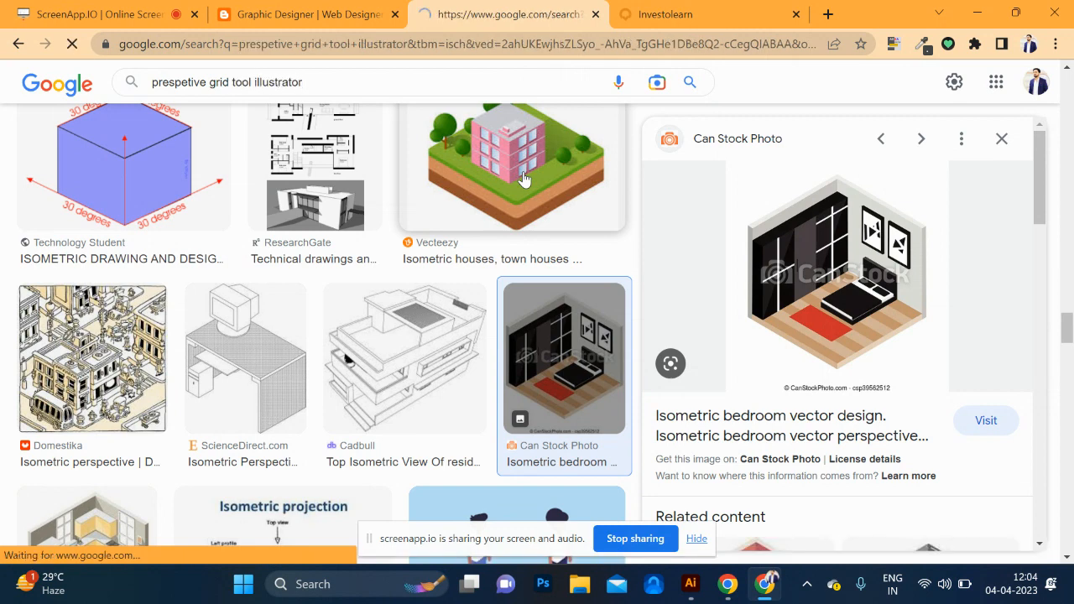
# Look through the image results for examples of artwork made with Illustrator's perspective grid
pyautogui.scroll(-2, 600, 414)
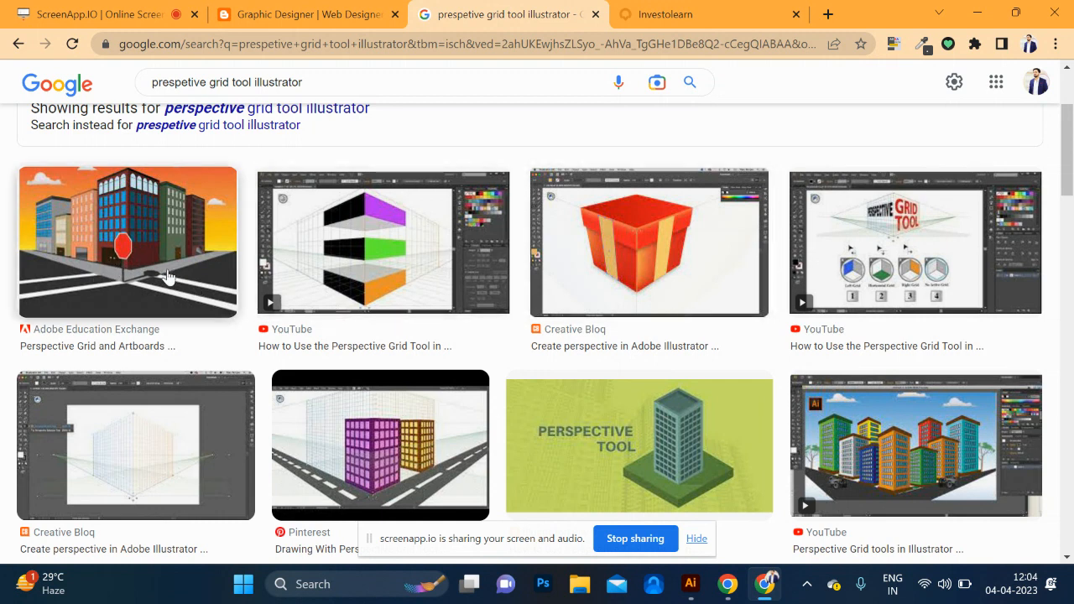
pyautogui.scroll(-5, 168, 277)
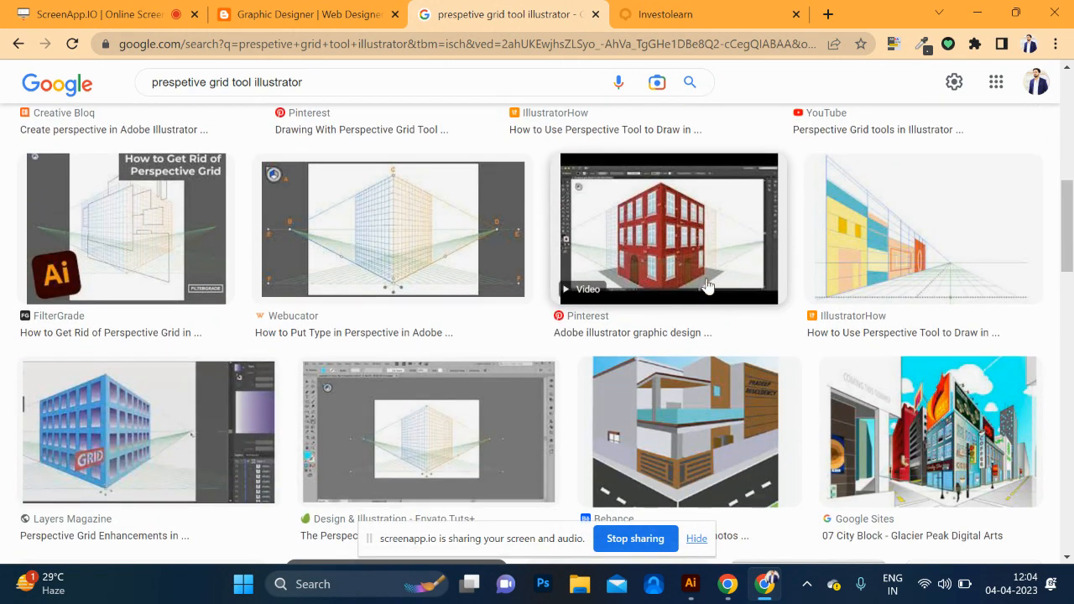
pyautogui.scroll(-2, 691, 253)
pyautogui.scroll(-1, 703, 274)
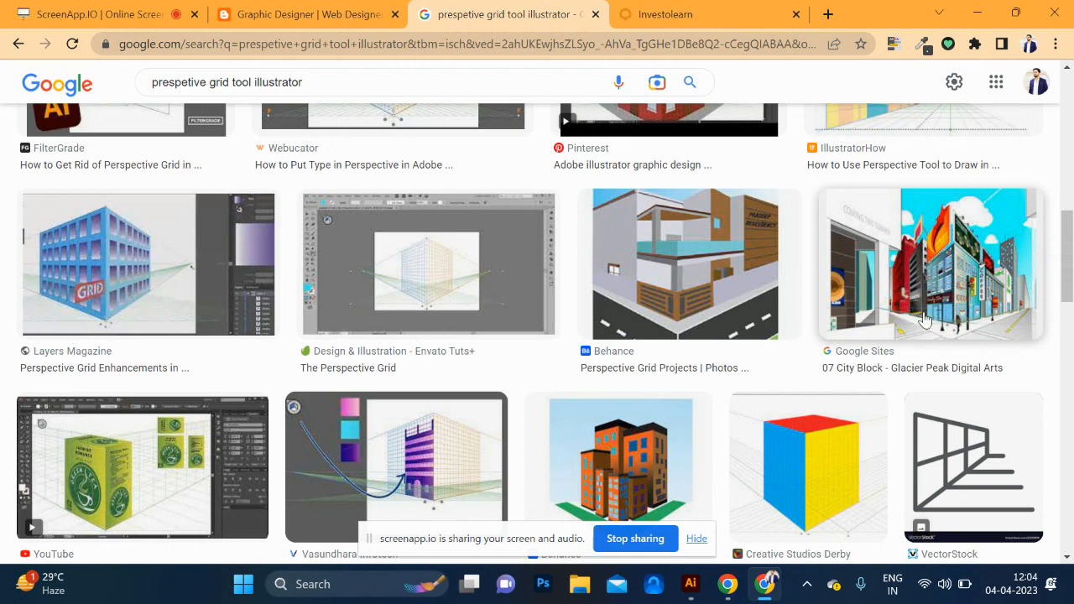
pyautogui.scroll(-3, 961, 382)
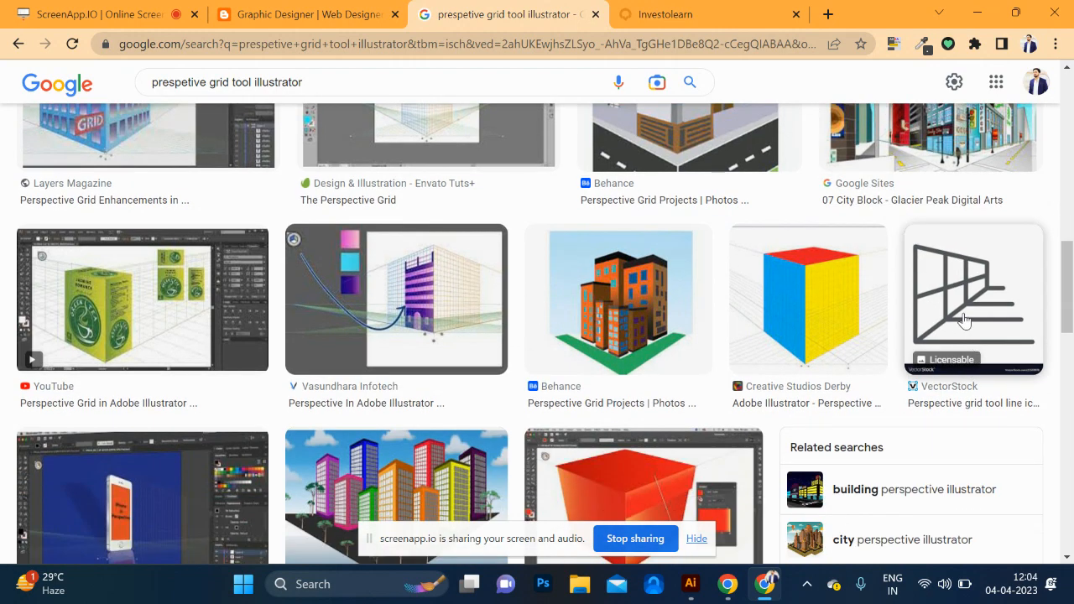
pyautogui.scroll(-3, 518, 355)
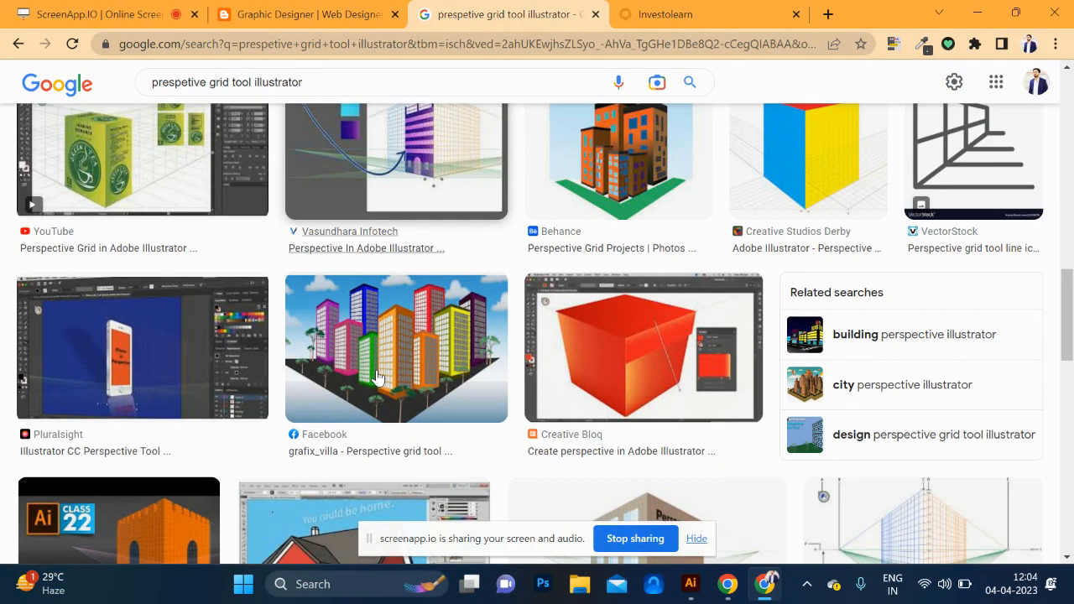
pyautogui.scroll(2, 92, 485)
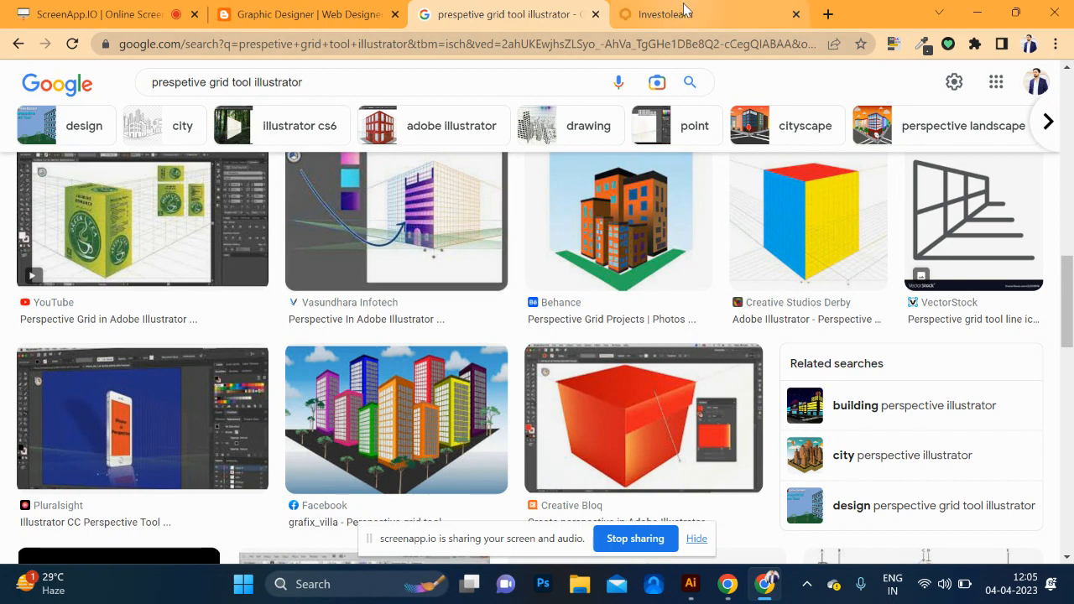
# Switch back to Illustrator and delete the black "3D" lettering from the artboard
pyautogui.hotkey('alt', 'Tab')
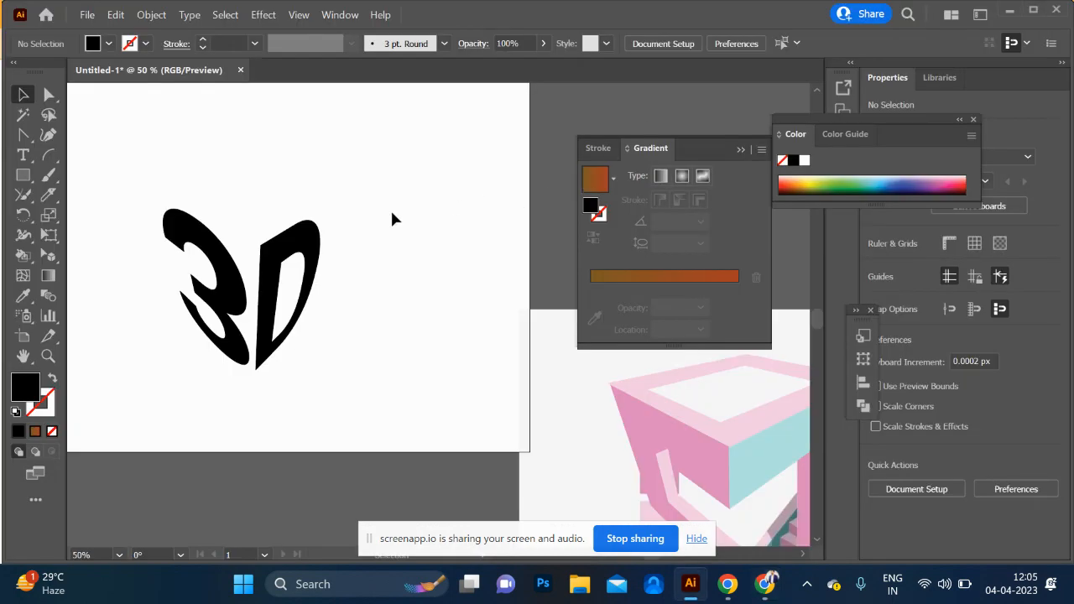
pyautogui.click(24, 95)
pyautogui.moveTo(161, 146); pyautogui.dragTo(374, 414)
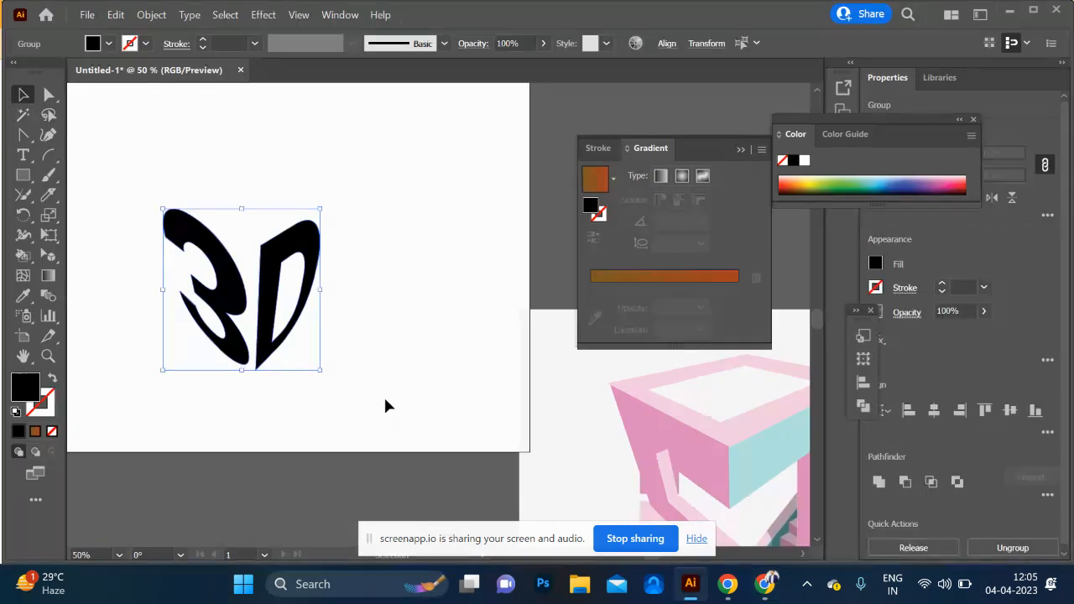
pyautogui.press('Delete')
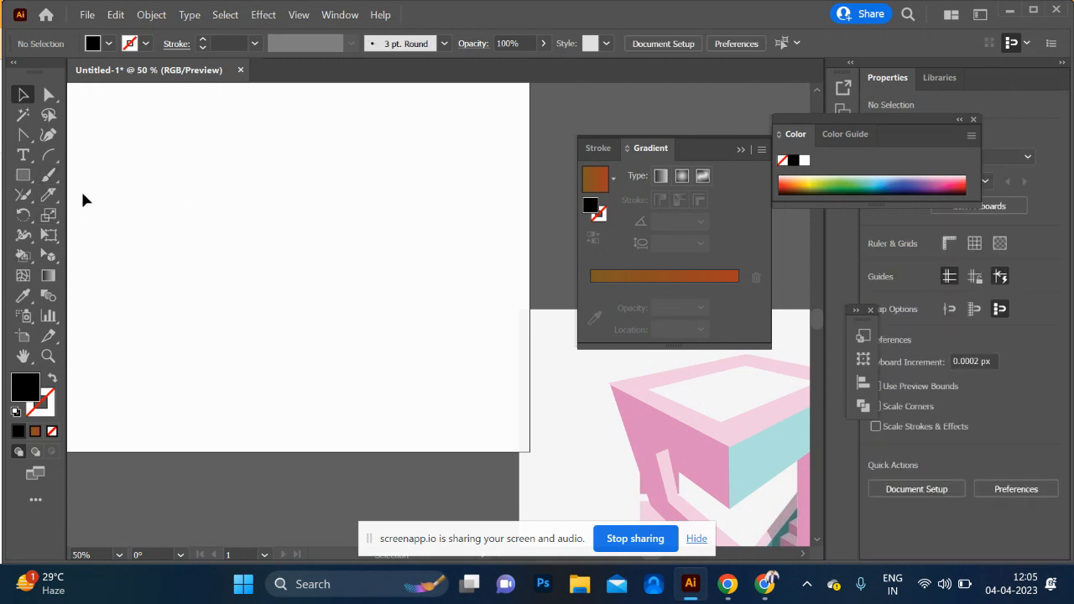
# Show the perspective grid on the artboard with the Rectangle tool active
pyautogui.click(24, 175)
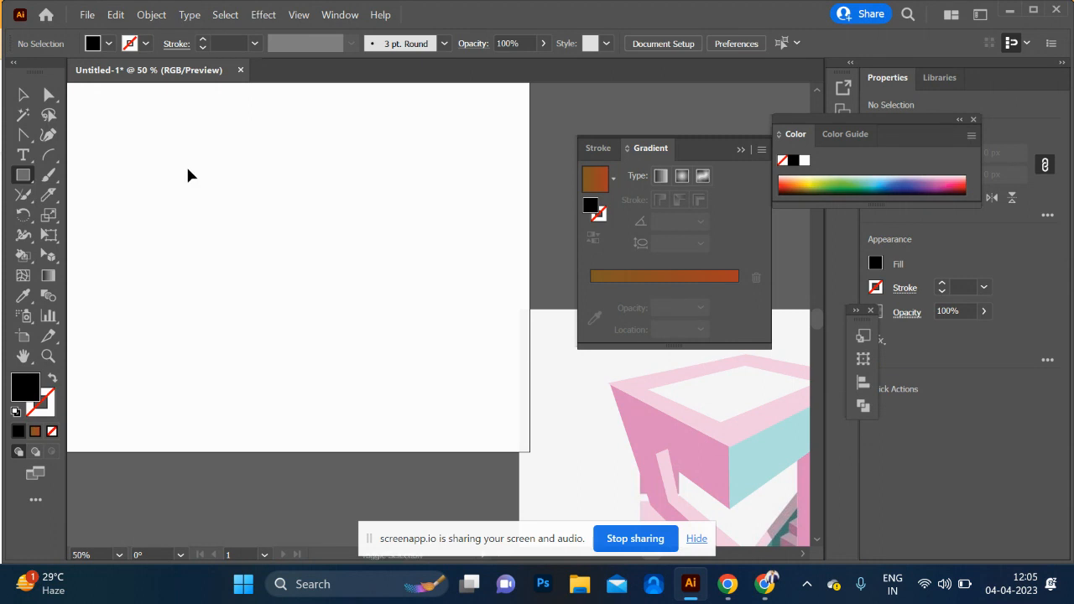
pyautogui.hotkey('ctrl', 'shift', 'i')
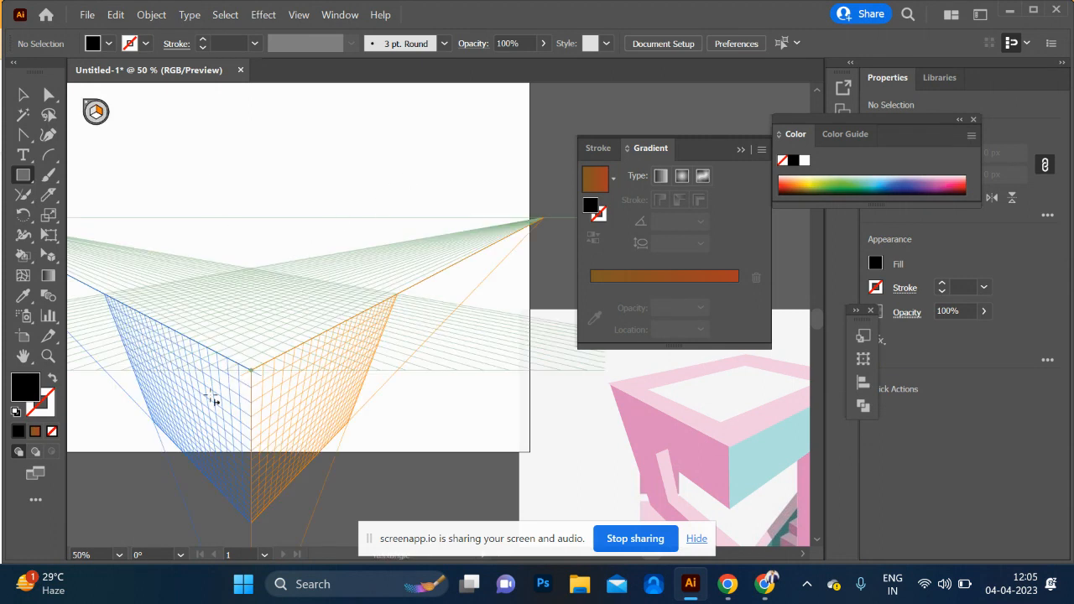
pyautogui.moveTo(162, 327)
pyautogui.mouseDown()
pyautogui.moveTo(231, 446)
pyautogui.moveTo(250, 514)
pyautogui.mouseUp()
pyautogui.hotkey('ctrl', 'z')
pyautogui.click(91, 116)
pyautogui.moveTo(172, 331); pyautogui.dragTo(250, 529)
pyautogui.hotkey('ctrl', 'z')
# Change the perspective grid to the two-point preset [2P-Normal View]
pyautogui.click(295, 15)
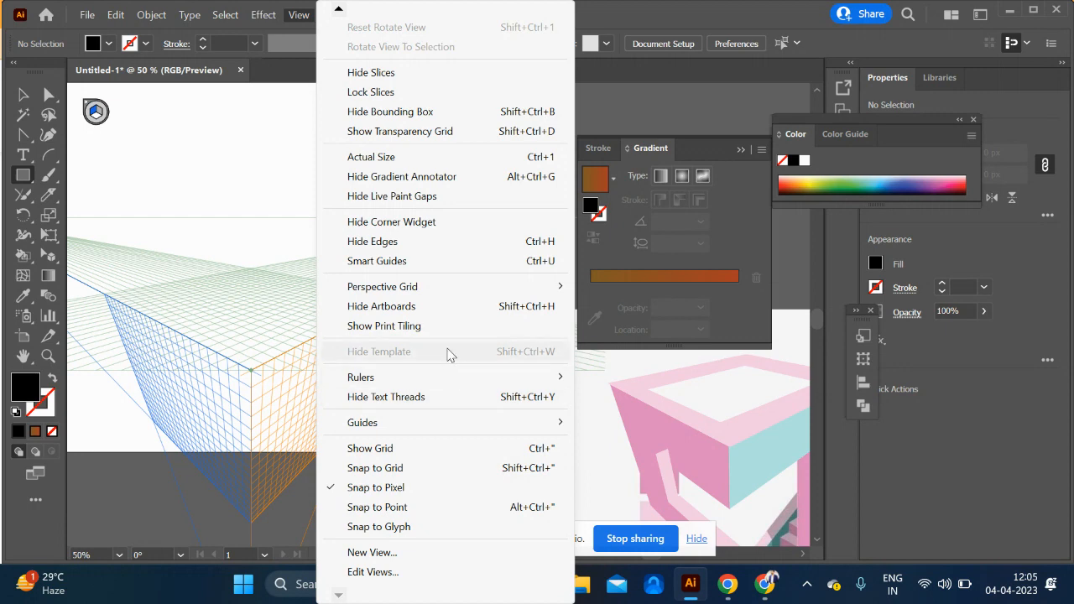
pyautogui.moveTo(483, 289)
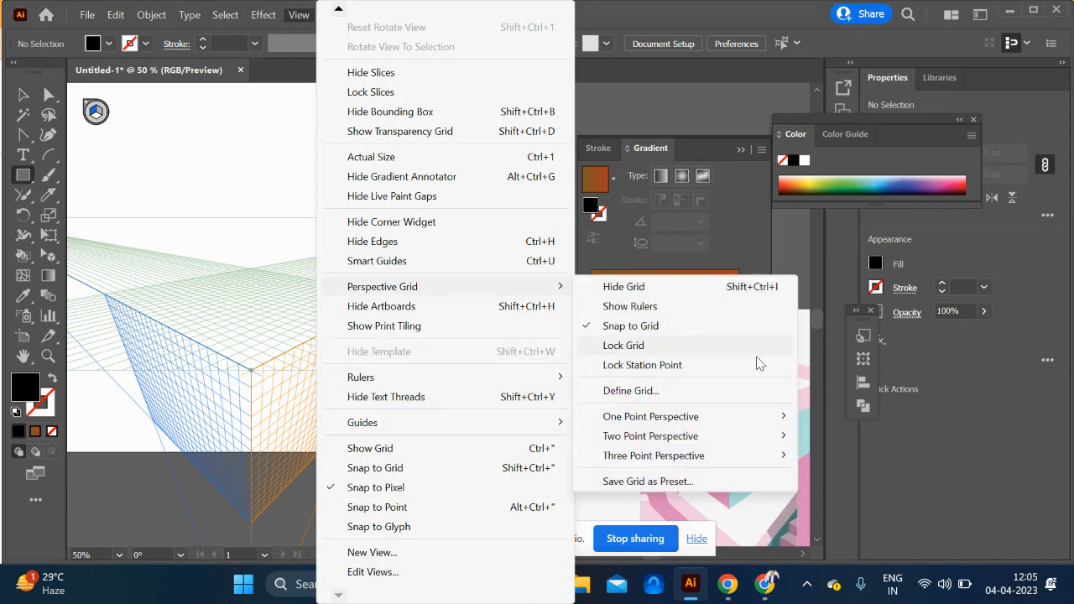
pyautogui.moveTo(684, 442)
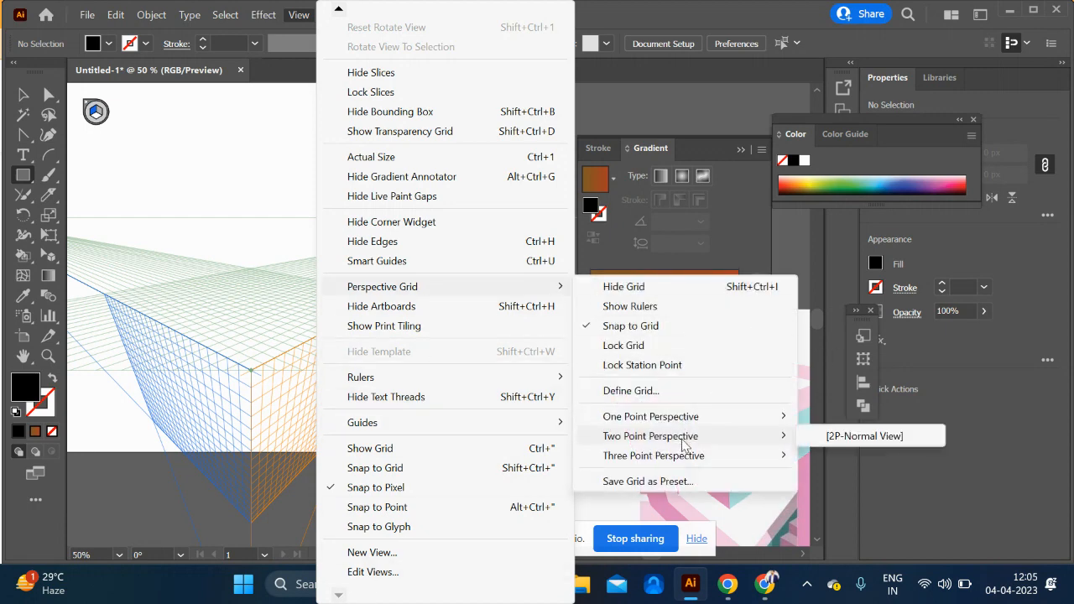
pyautogui.click(848, 438)
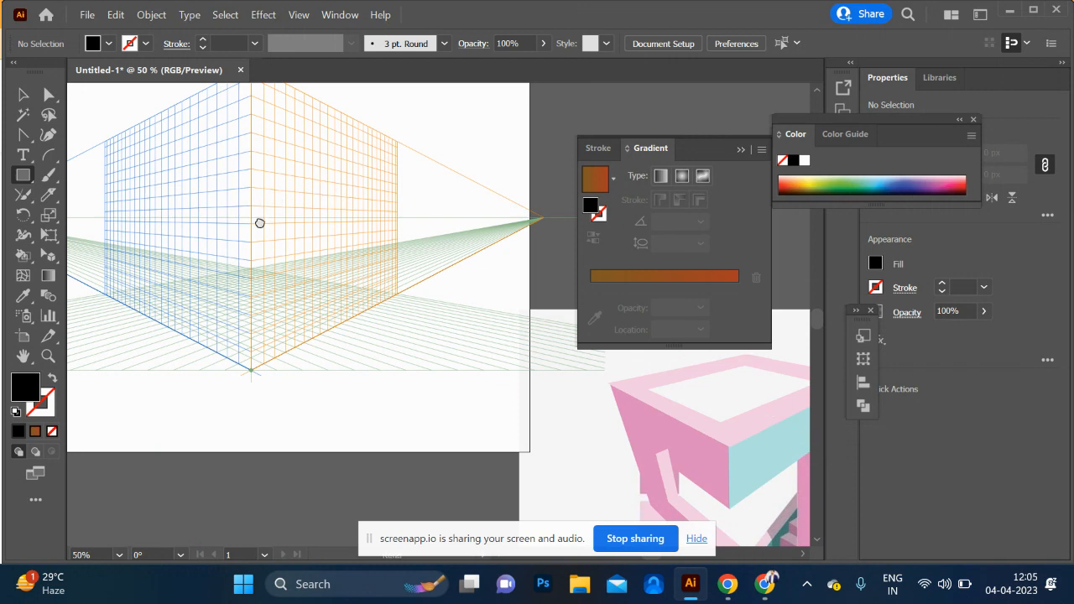
# Draw full-height rectangles meeting at the grid's central edge, about 241 px wide on the left plane and about 157 px wide on the right plane
pyautogui.moveTo(260, 223); pyautogui.dragTo(274, 312)
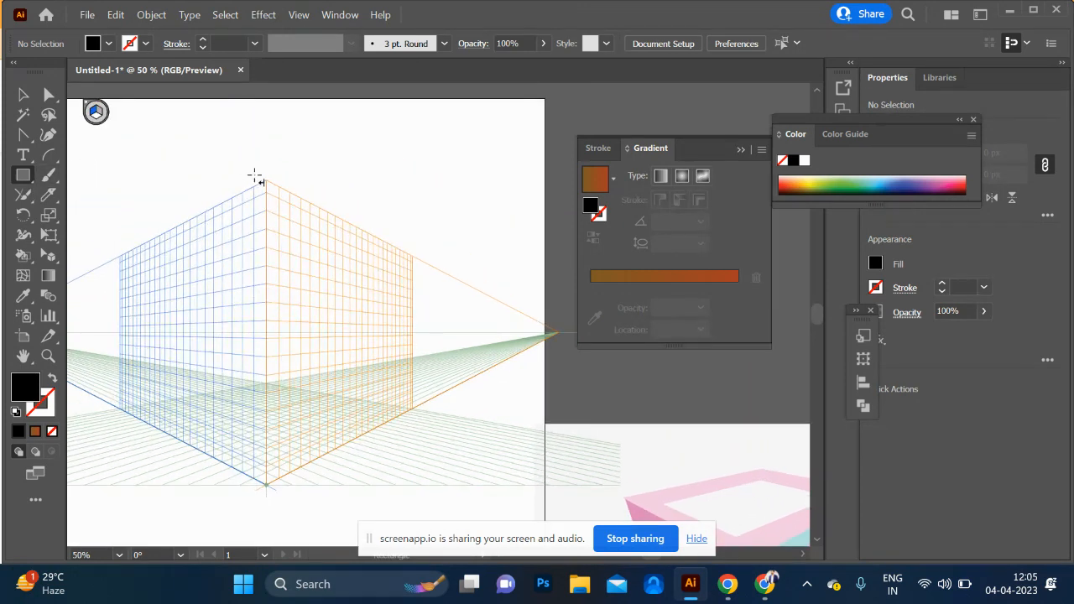
pyautogui.moveTo(206, 389); pyautogui.dragTo(191, 450)
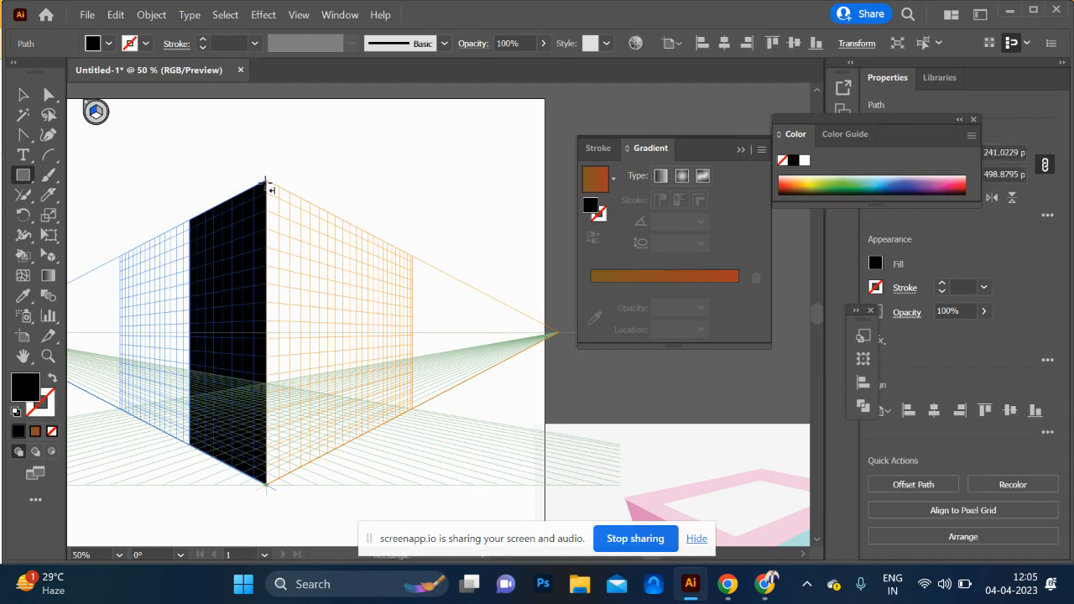
pyautogui.click(100, 113)
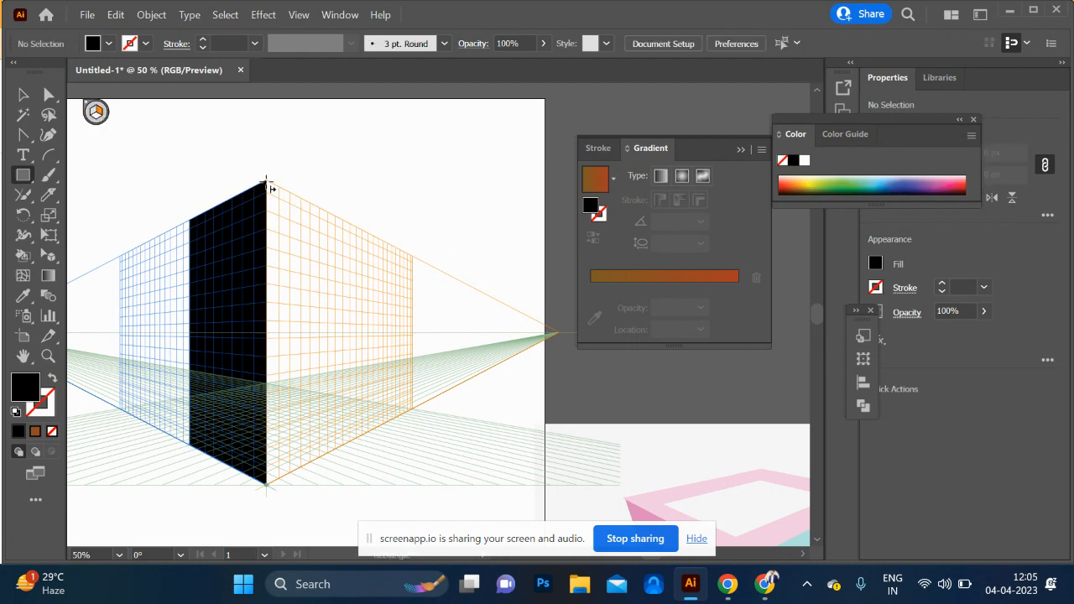
pyautogui.moveTo(267, 184)
pyautogui.mouseDown()
pyautogui.moveTo(321, 288)
pyautogui.moveTo(314, 267)
pyautogui.mouseUp()
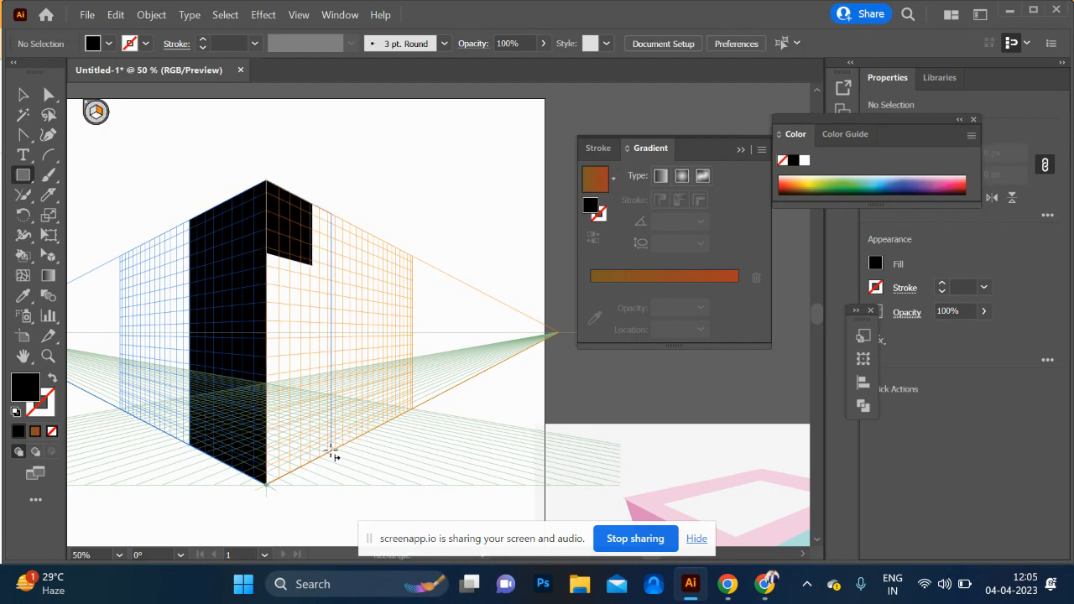
pyautogui.moveTo(323, 462); pyautogui.dragTo(324, 461)
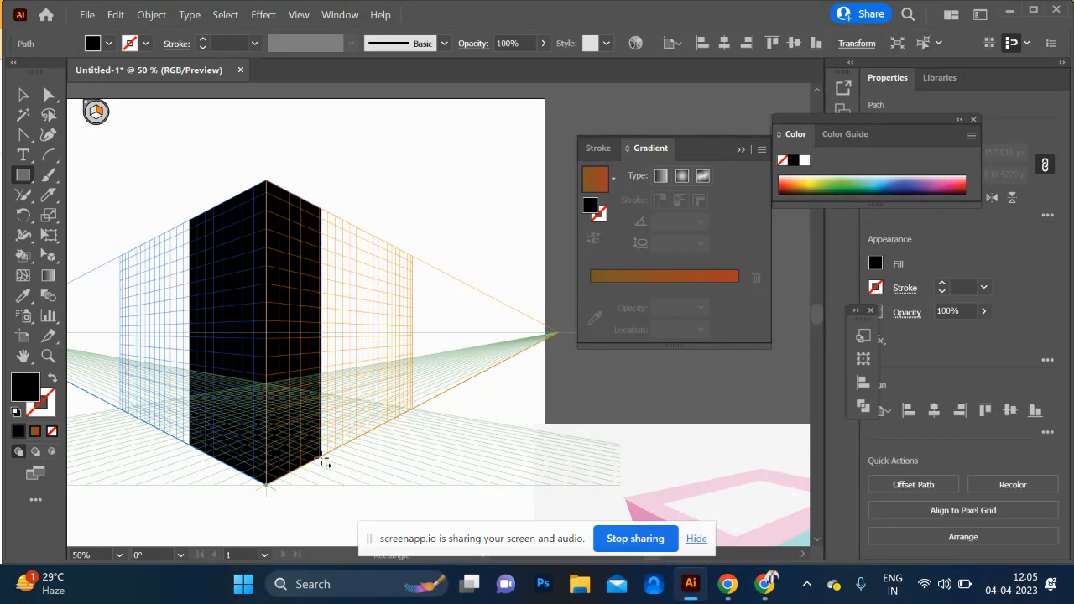
# Fill the box's right face with bright red and its left face with a darker brownish red
pyautogui.click(24, 95)
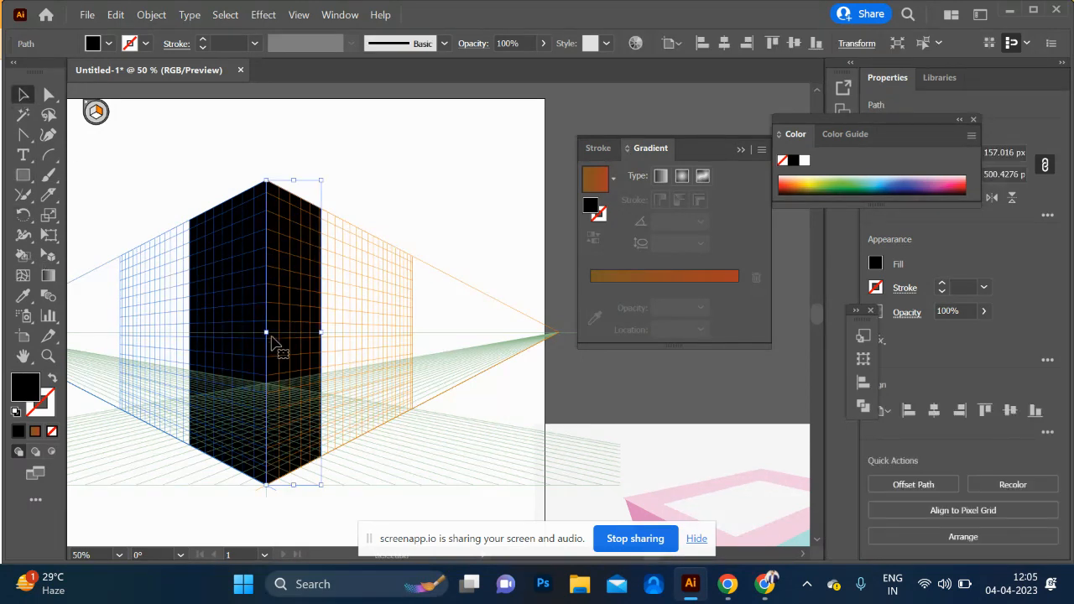
pyautogui.click(950, 182)
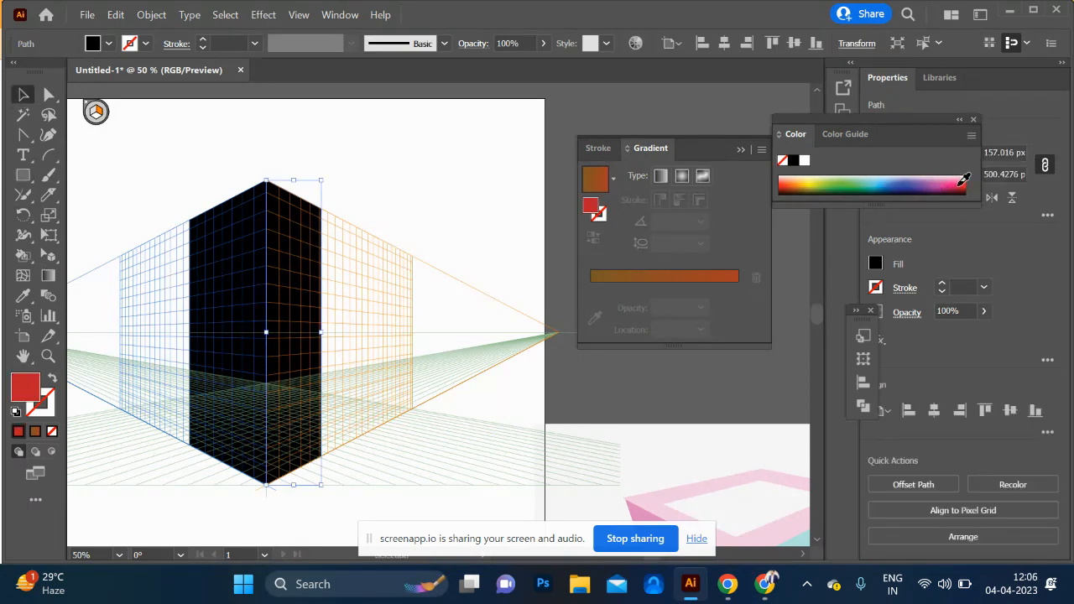
pyautogui.click(252, 366)
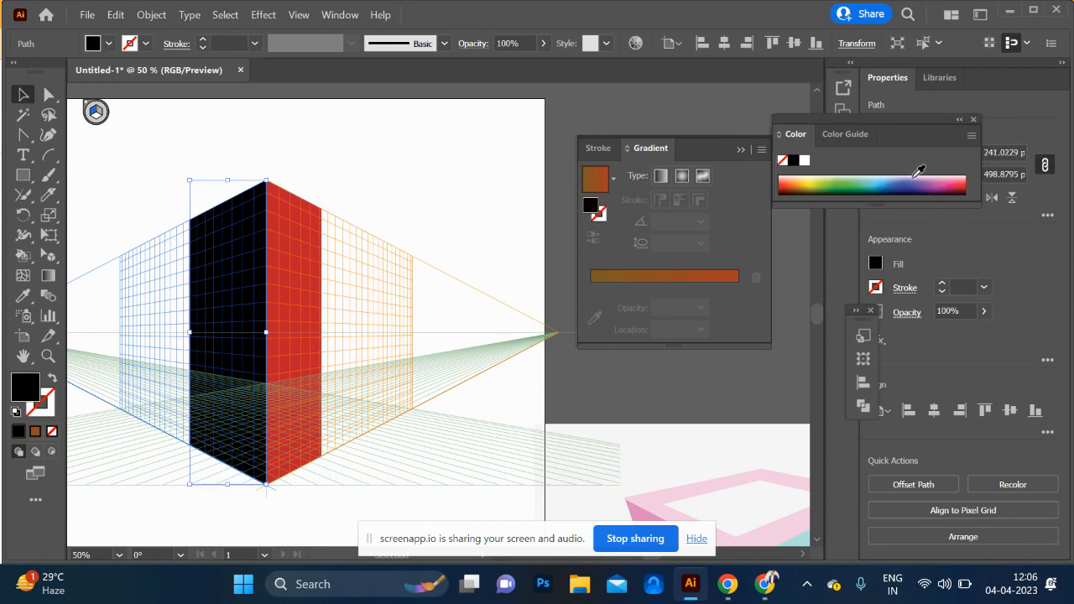
pyautogui.click(790, 183)
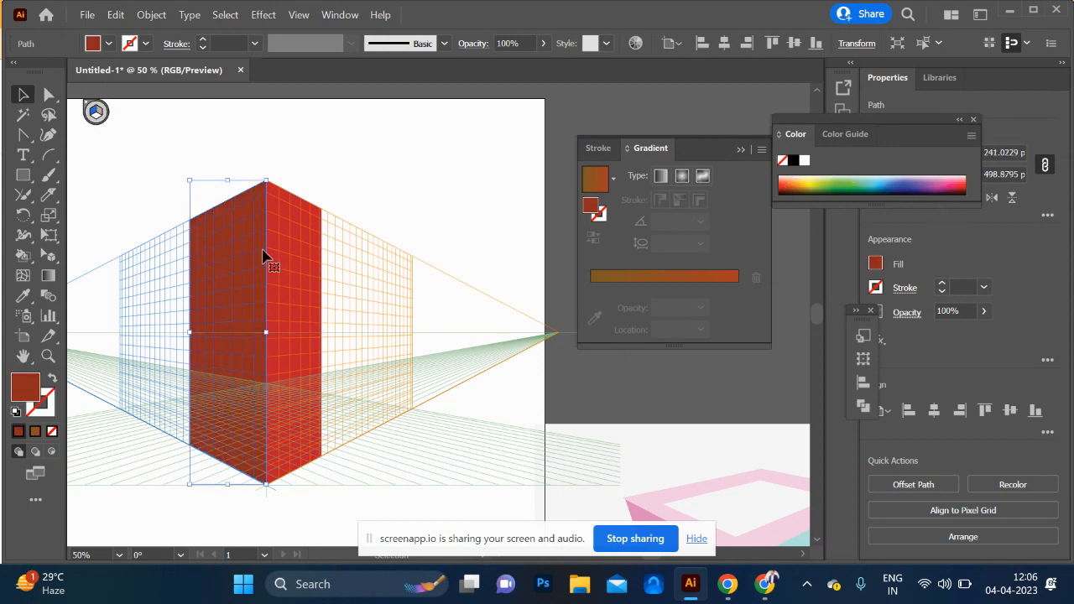
# Stretch both faces of the box wider together towards the right, and hide the perspective grid
pyautogui.keyDown('shift'); pyautogui.click(317, 286); pyautogui.keyUp('shift')
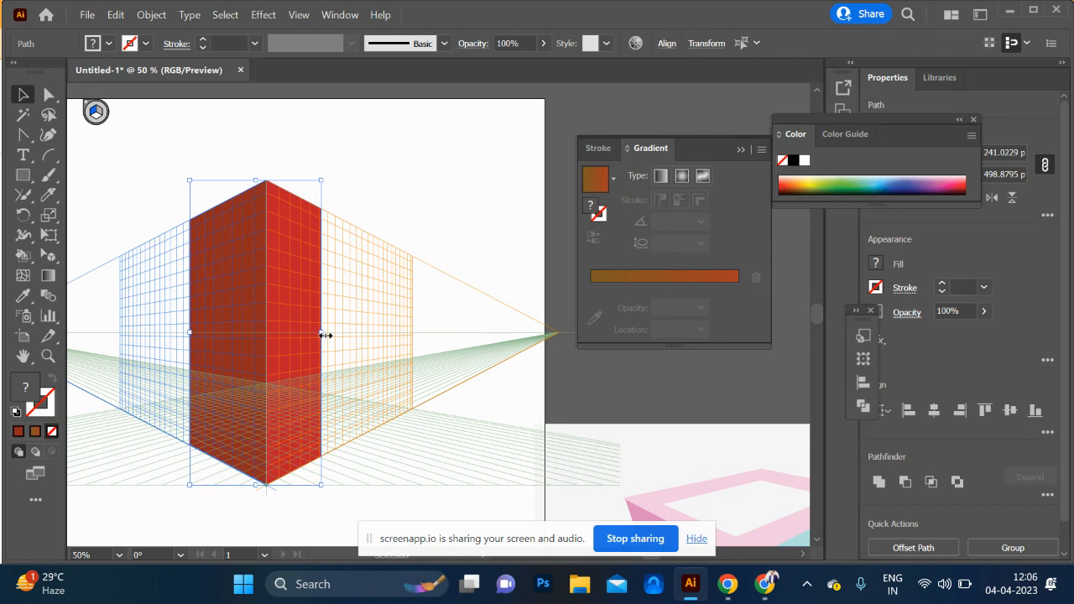
pyautogui.moveTo(324, 335); pyautogui.dragTo(361, 334)
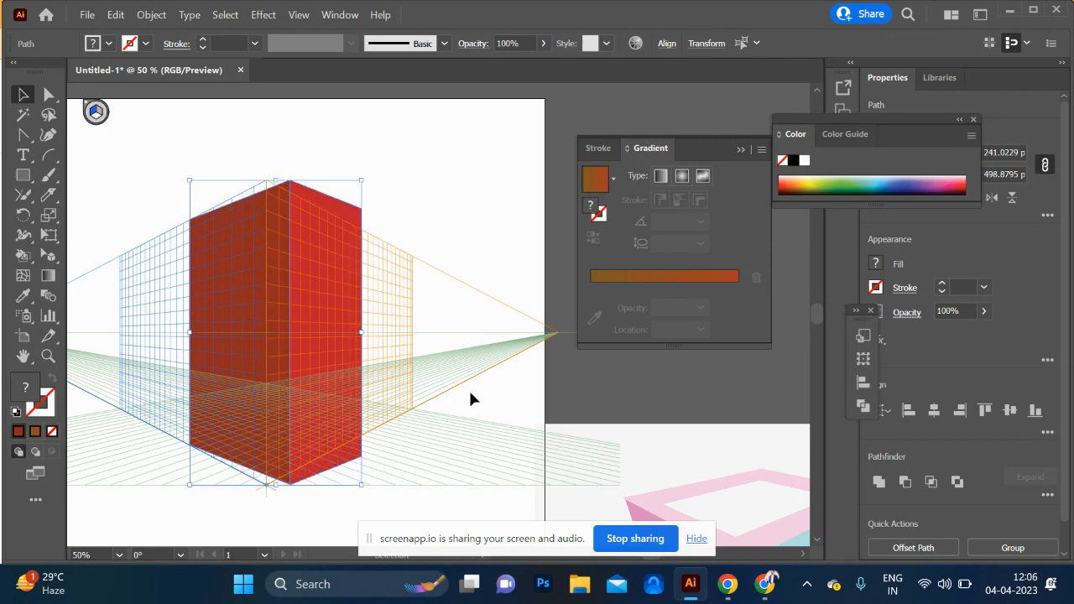
pyautogui.click(466, 388)
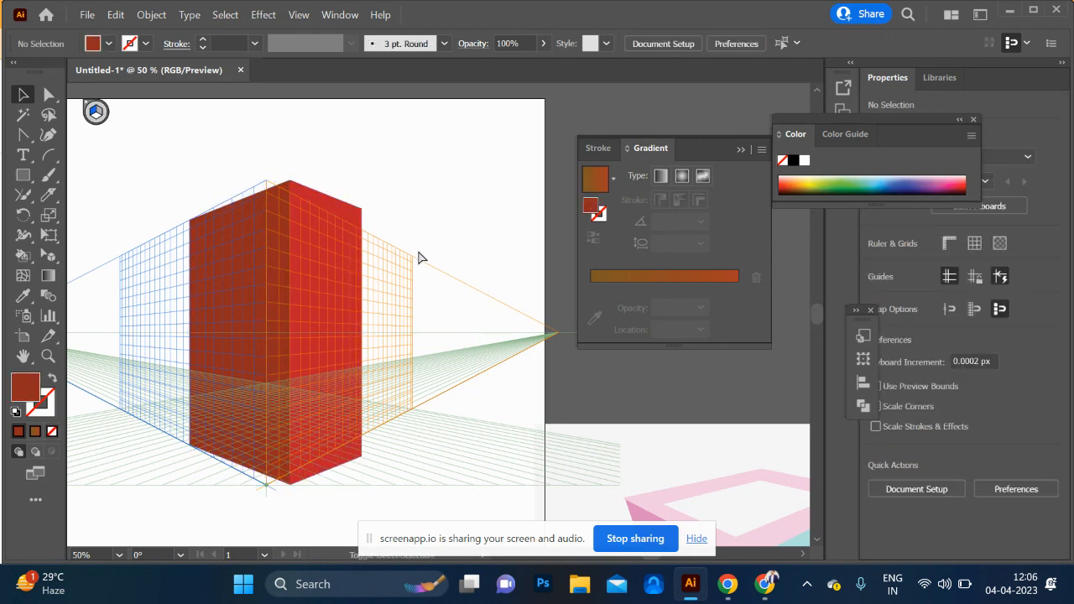
pyautogui.hotkey('ctrl', 'shift', 'i')
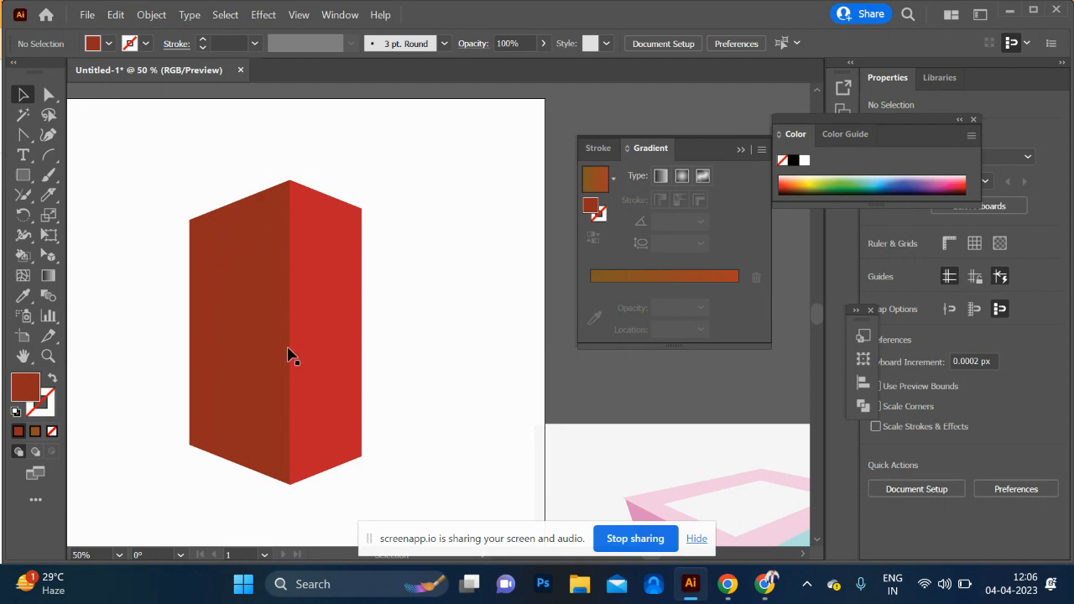
# Switch to Chrome and search Google Images for "mdh masala"
pyautogui.hotkey('alt', 'Tab')
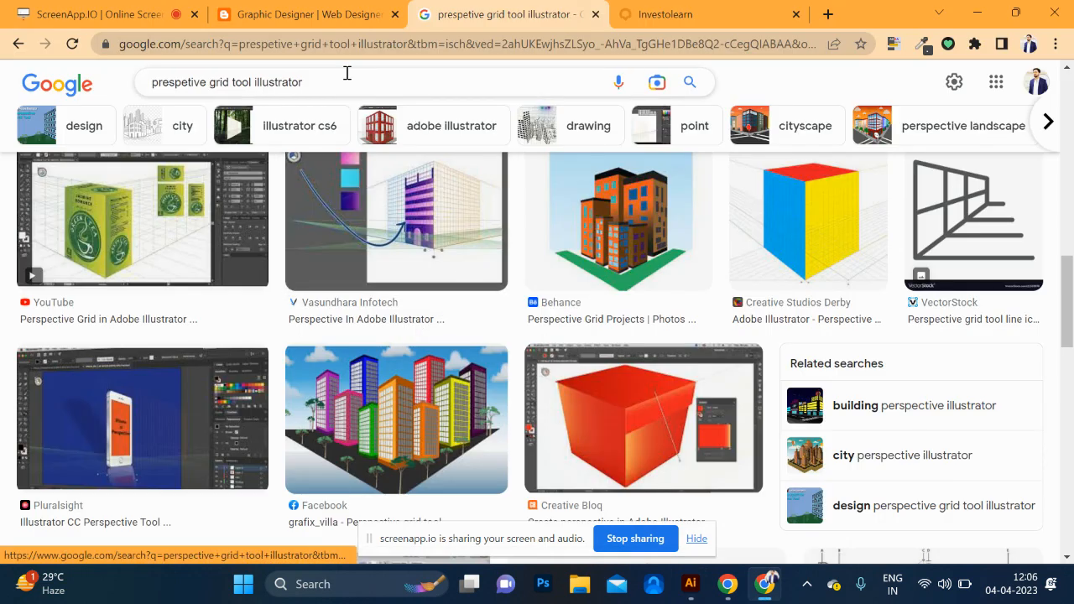
pyautogui.click(194, 80)
pyautogui.write('m')
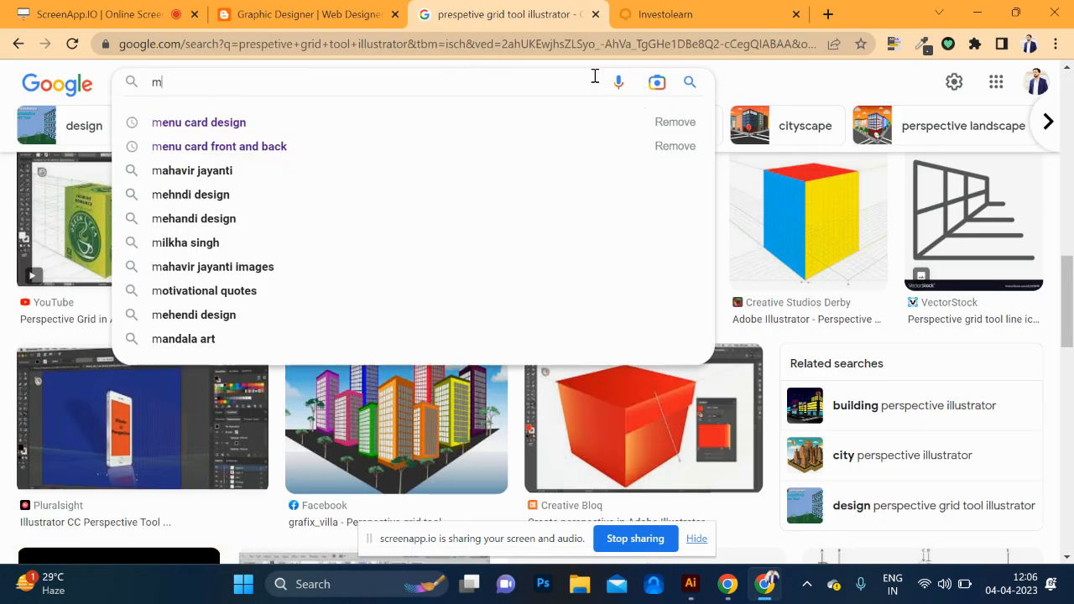
pyautogui.write('dh')
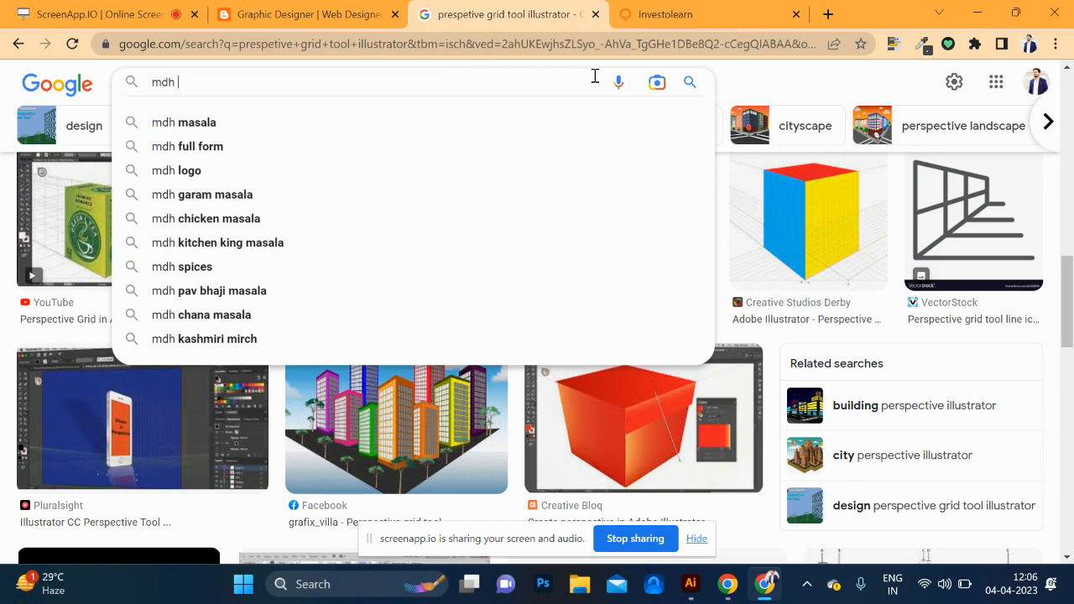
pyautogui.press('Down')
pyautogui.press('Return')
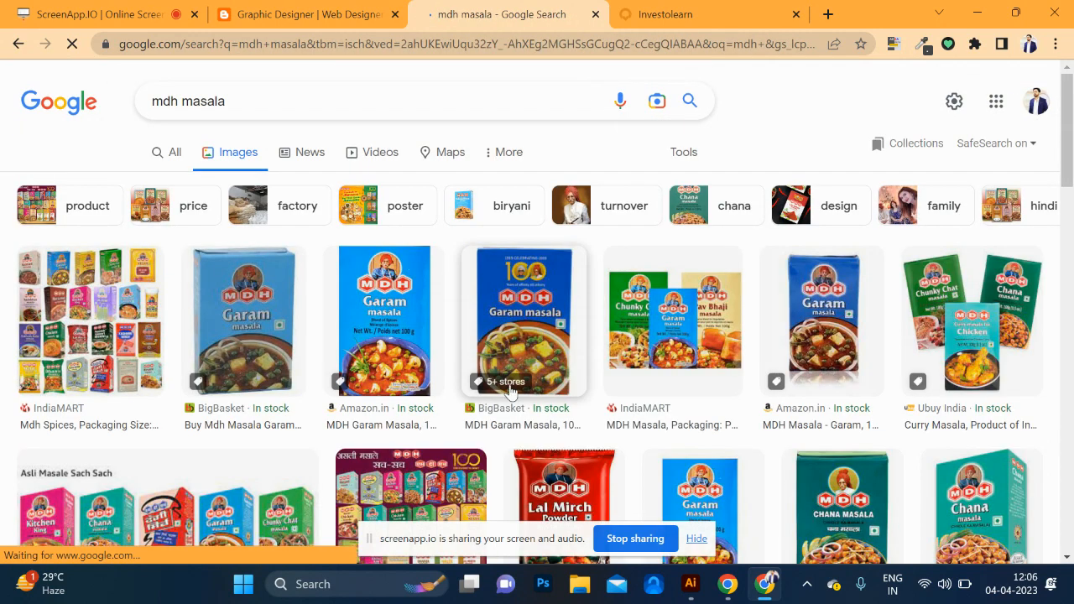
# Open the BigBasket MDH Garam Masala 100g picture in its own tab and copy the image
pyautogui.click(514, 332)
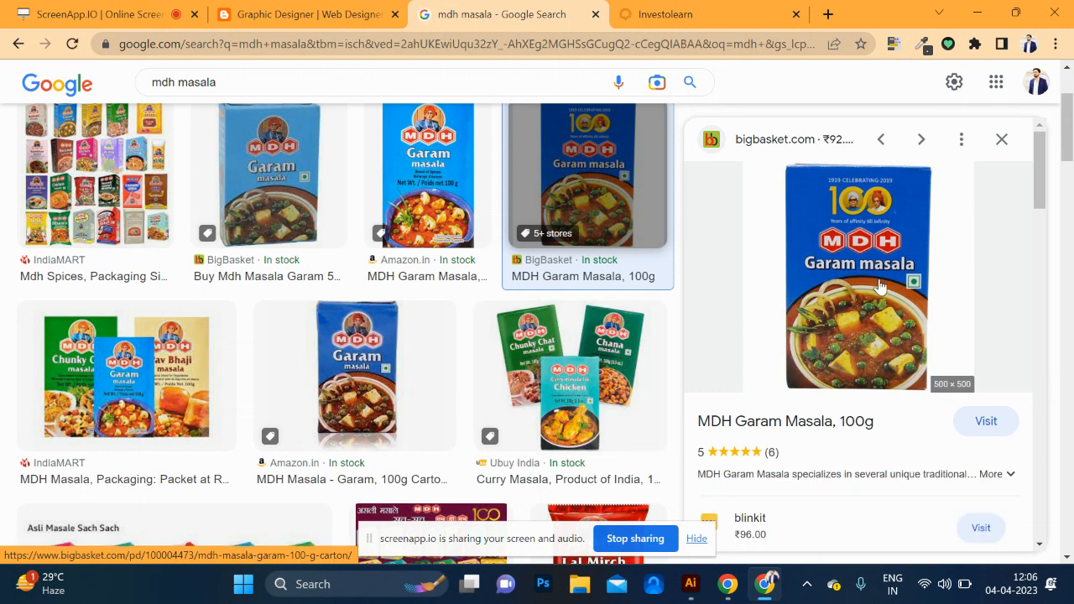
pyautogui.rightClick(880, 286)
pyautogui.click(799, 443)
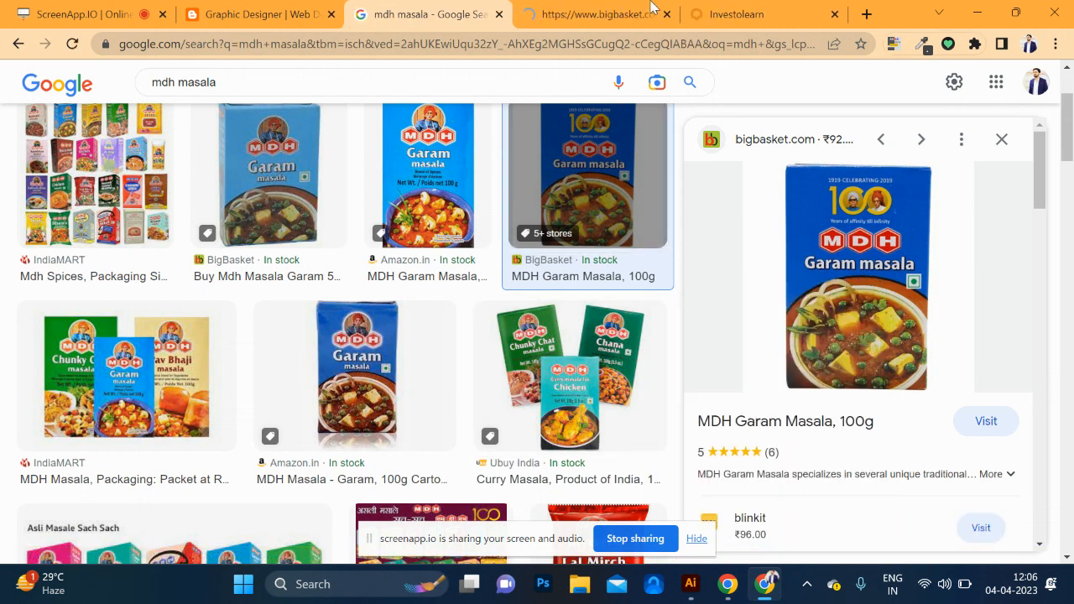
pyautogui.click(614, 27)
pyautogui.rightClick(630, 299)
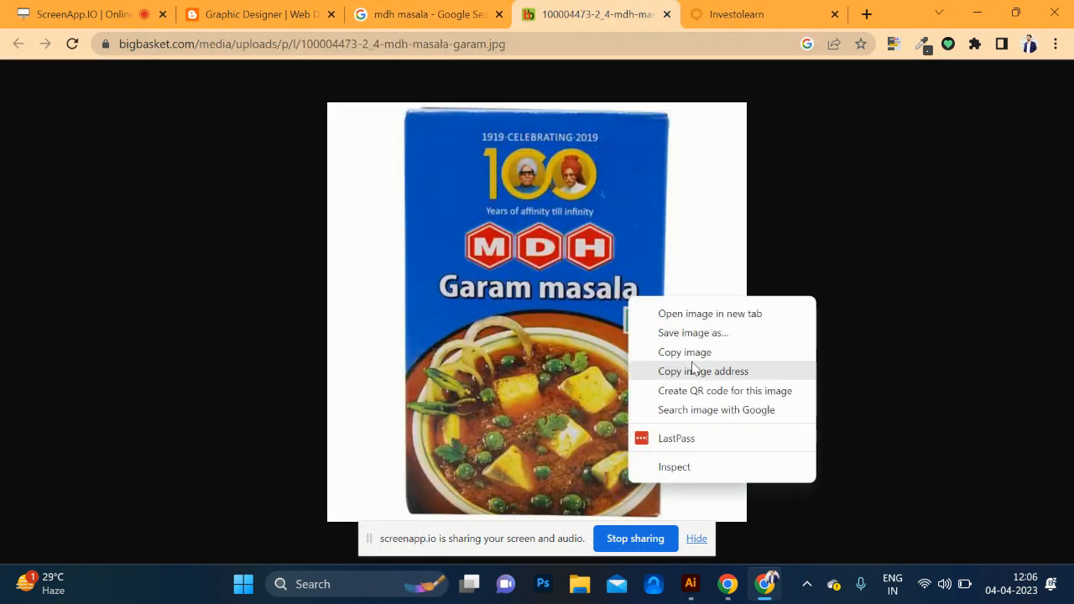
pyautogui.click(693, 359)
# Switch back to Illustrator, paste the pack image, and crop it to the front of the pack, about 310 by 471 px
pyautogui.hotkey('alt', 'Tab')
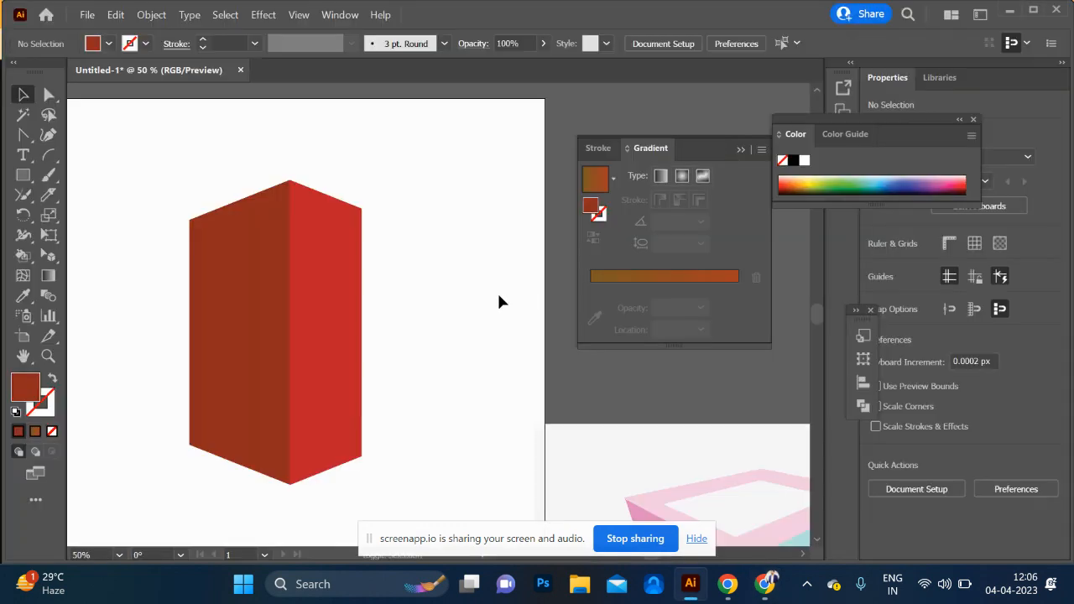
pyautogui.hotkey('ctrl', 'v')
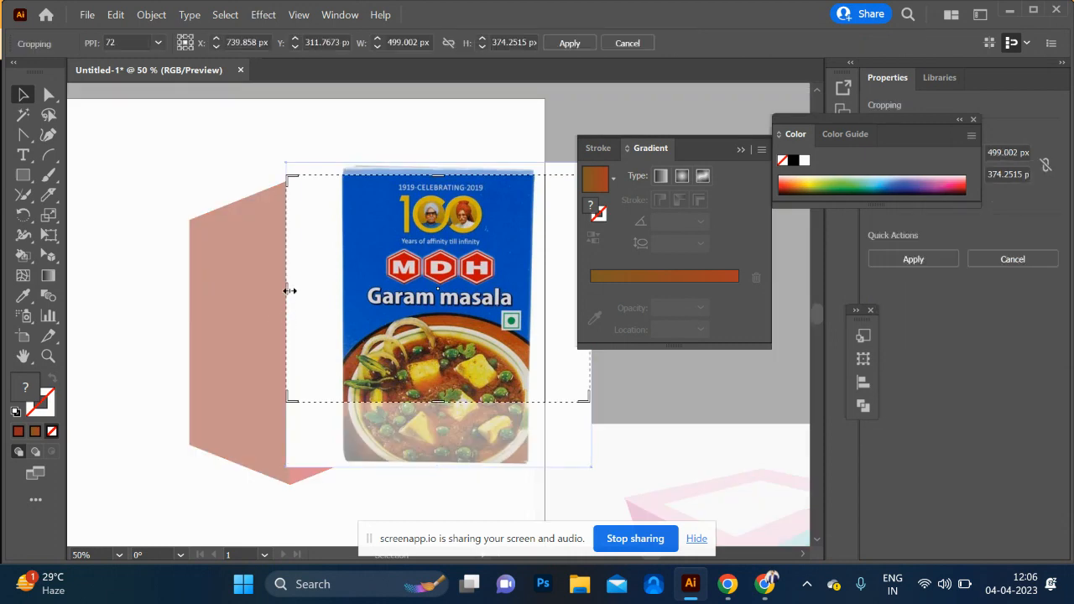
pyautogui.moveTo(289, 291); pyautogui.dragTo(347, 293)
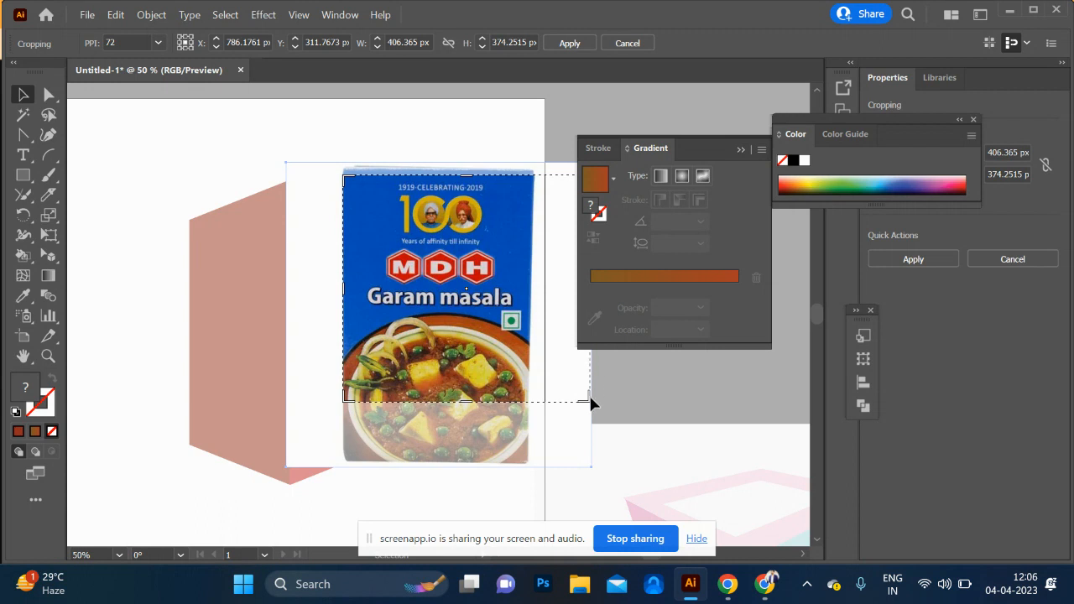
pyautogui.moveTo(587, 397); pyautogui.dragTo(530, 411)
pyautogui.moveTo(439, 412); pyautogui.dragTo(450, 460)
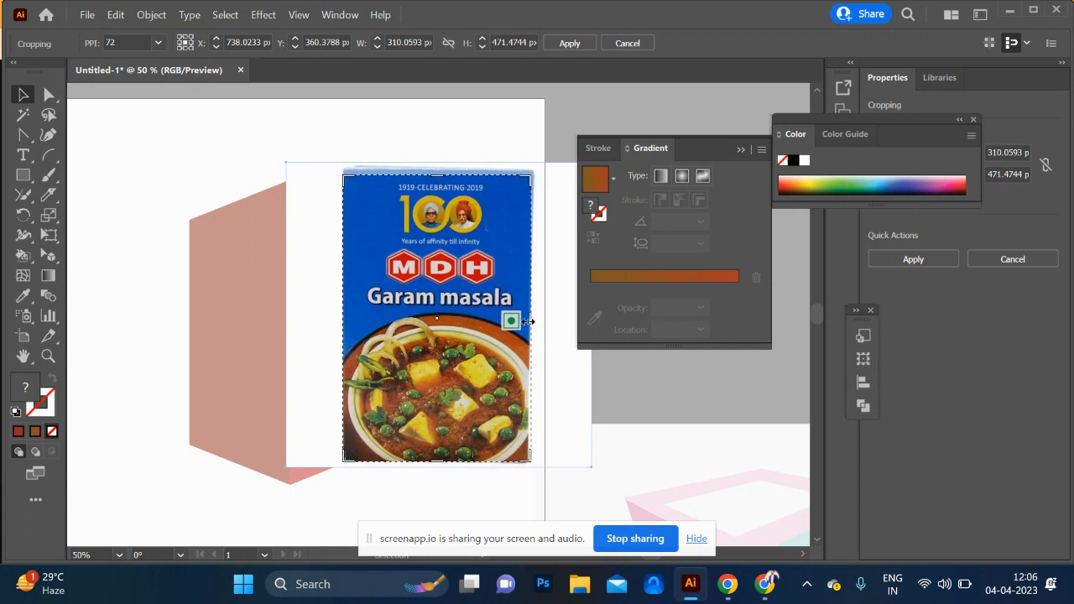
pyautogui.press('Return')
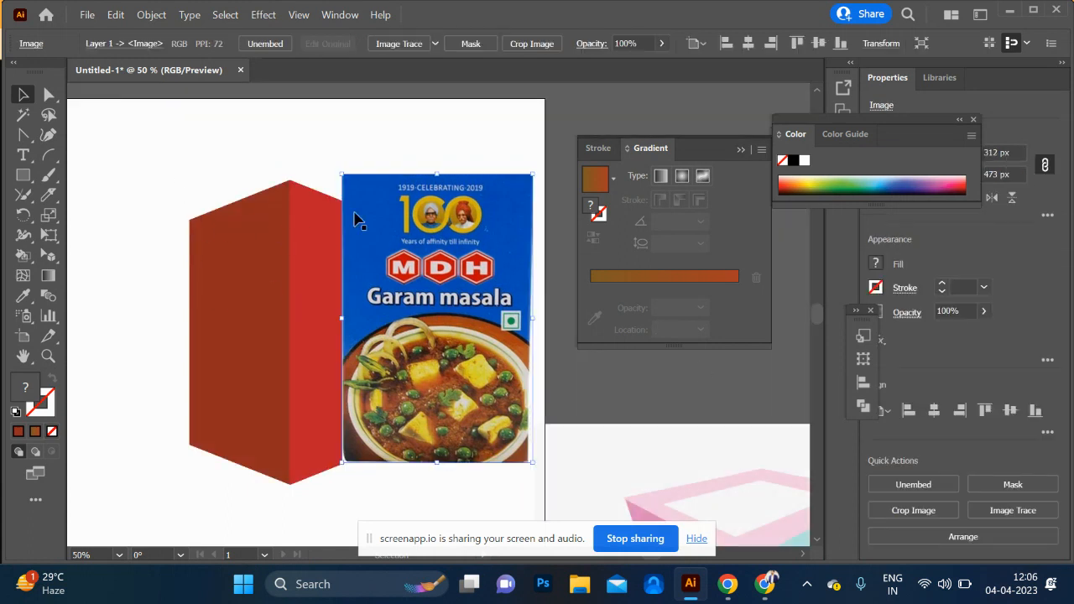
# Warp the cropped pack image into the shape of the box's left face using a top-object envelope, and select the red right face
pyautogui.click(228, 326)
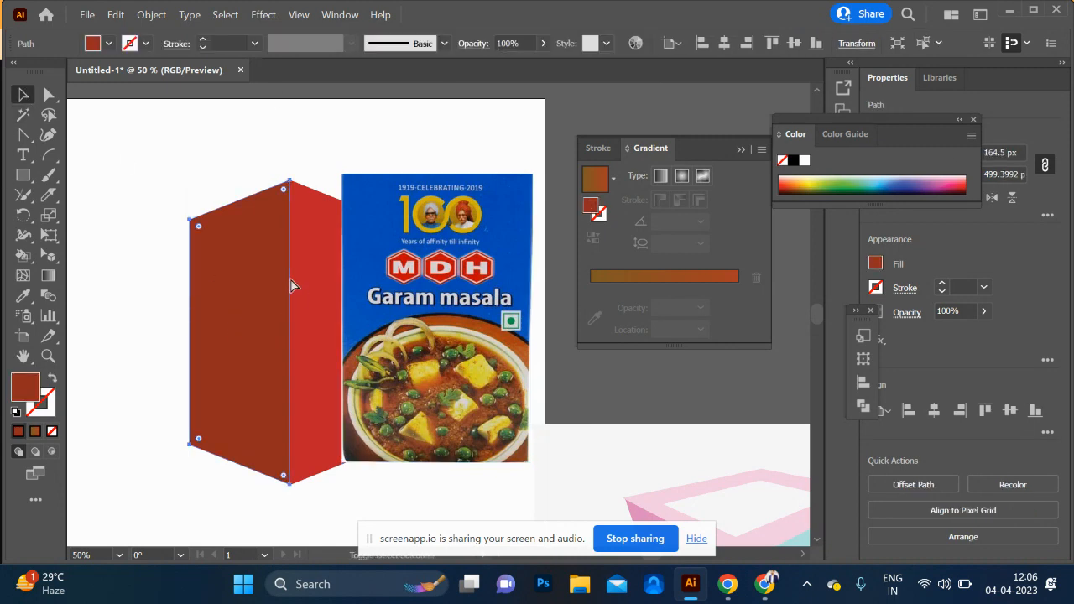
pyautogui.keyDown('shift'); pyautogui.click(424, 300); pyautogui.keyUp('shift')
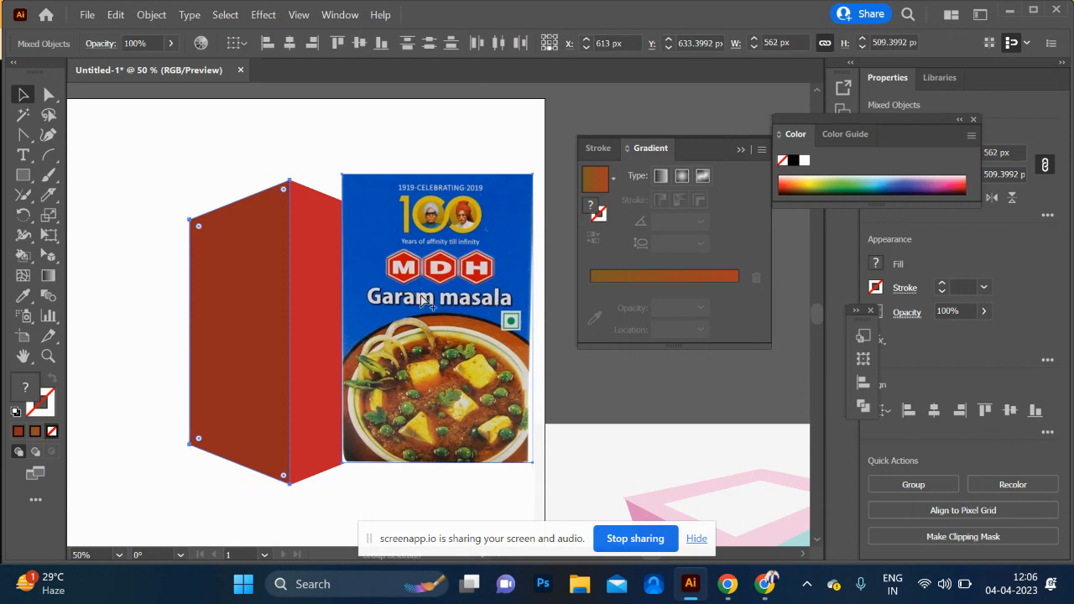
pyautogui.hotkey('ctrl', 'alt', 'c')
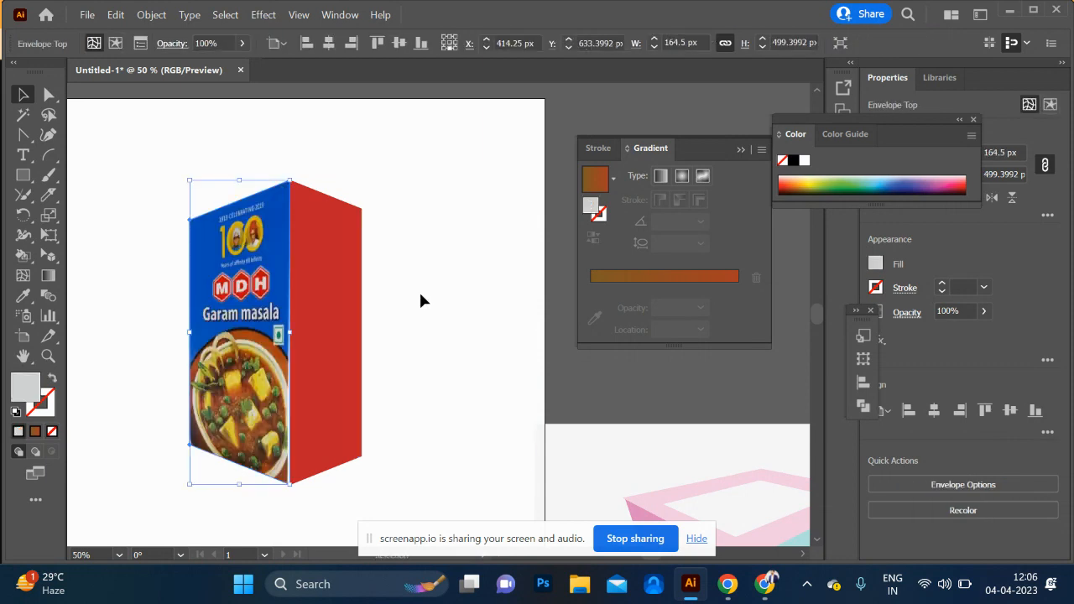
pyautogui.click(419, 297)
pyautogui.click(321, 341)
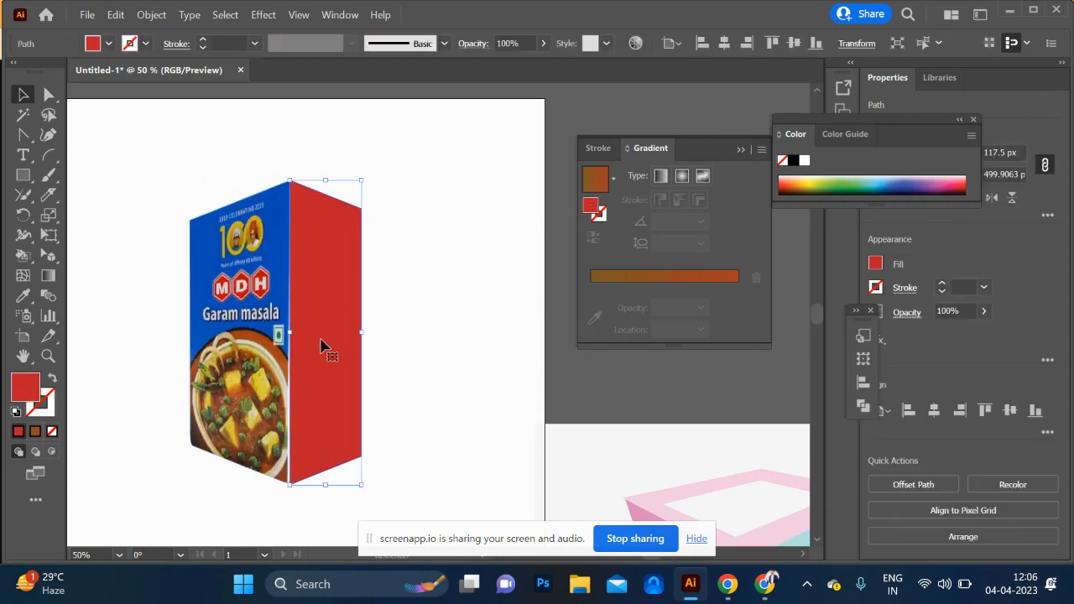
# Fill the box's right face with the pack's blue sampled from its front, darkened to 04438E
pyautogui.press('i')
pyautogui.click(279, 224)
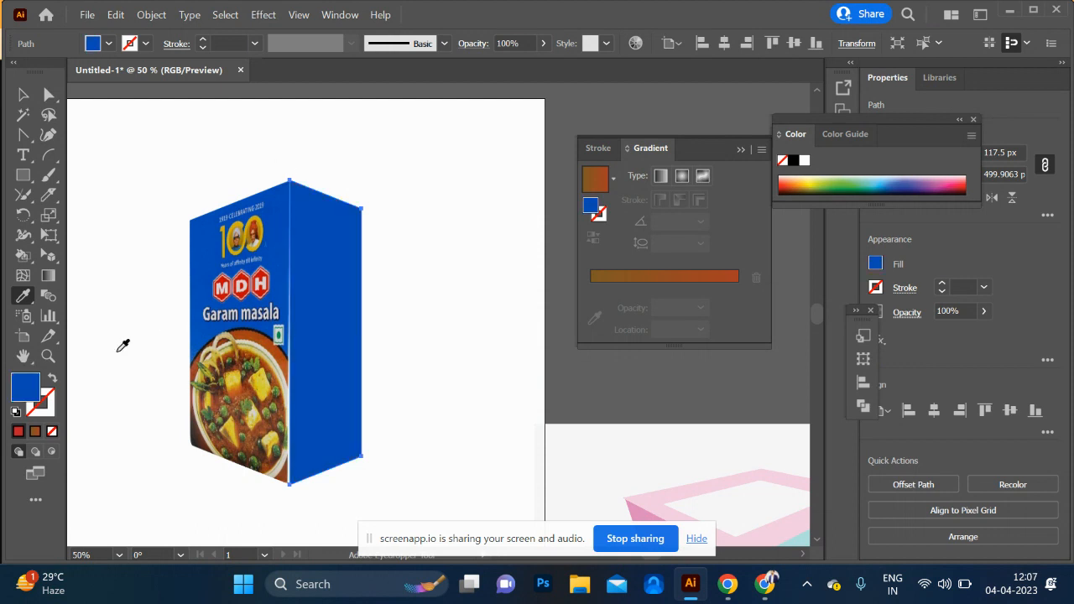
pyautogui.doubleClick(27, 388)
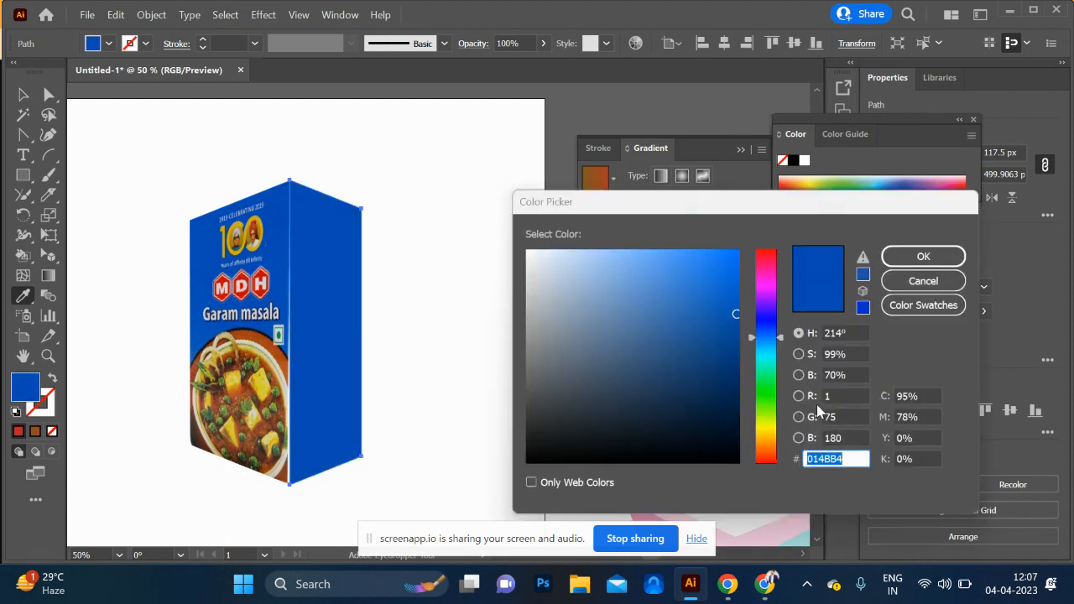
pyautogui.click(733, 343)
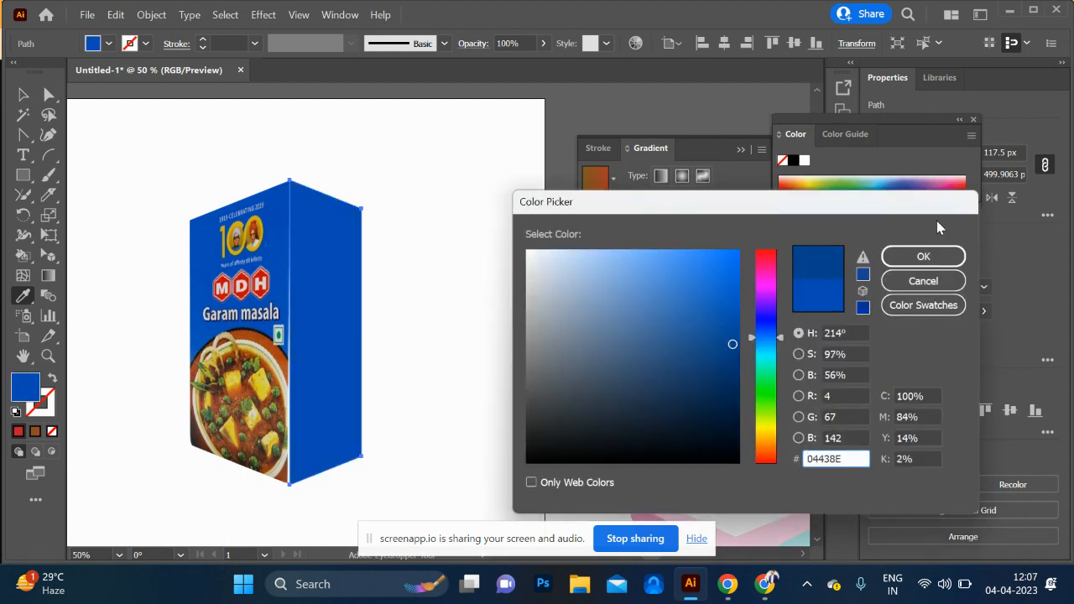
pyautogui.click(915, 256)
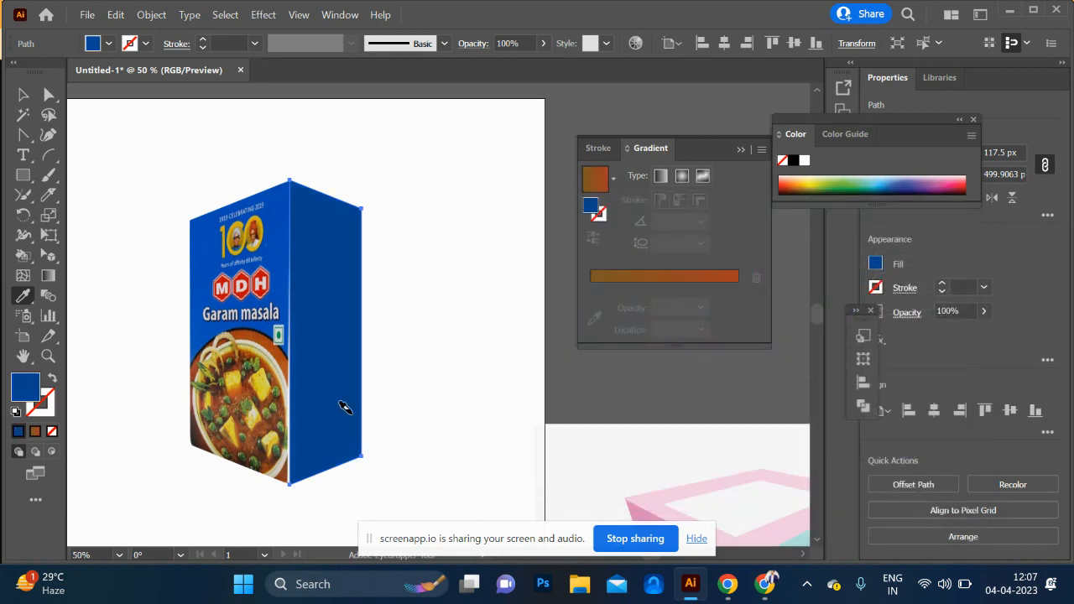
# Move the blue side face's lower inner corner onto the pack image's bottom corner to close the gap, and deselect it
pyautogui.scroll(2, 343, 403)
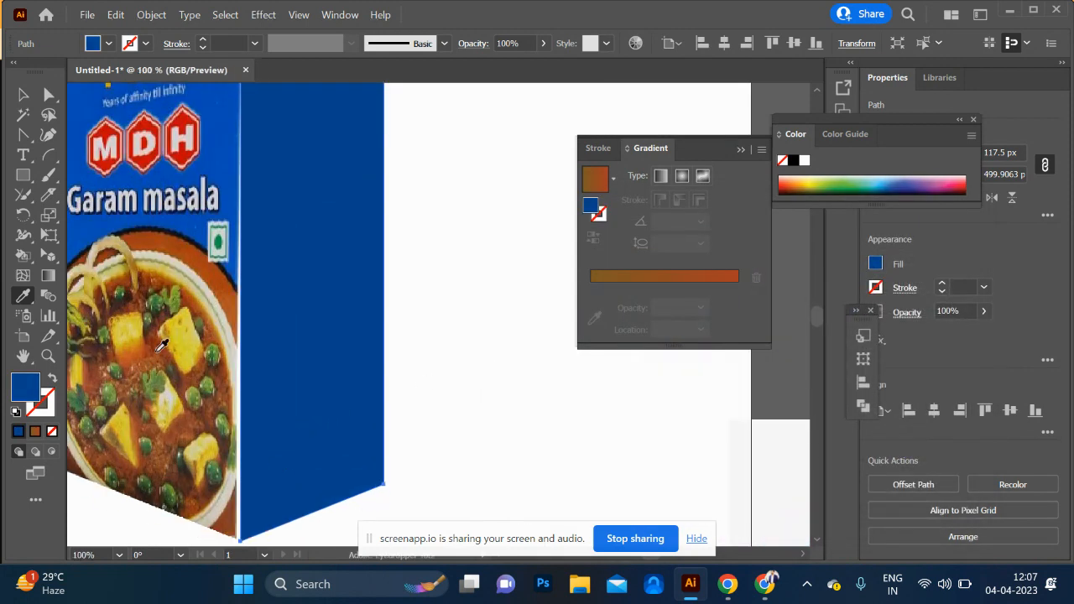
pyautogui.click(49, 97)
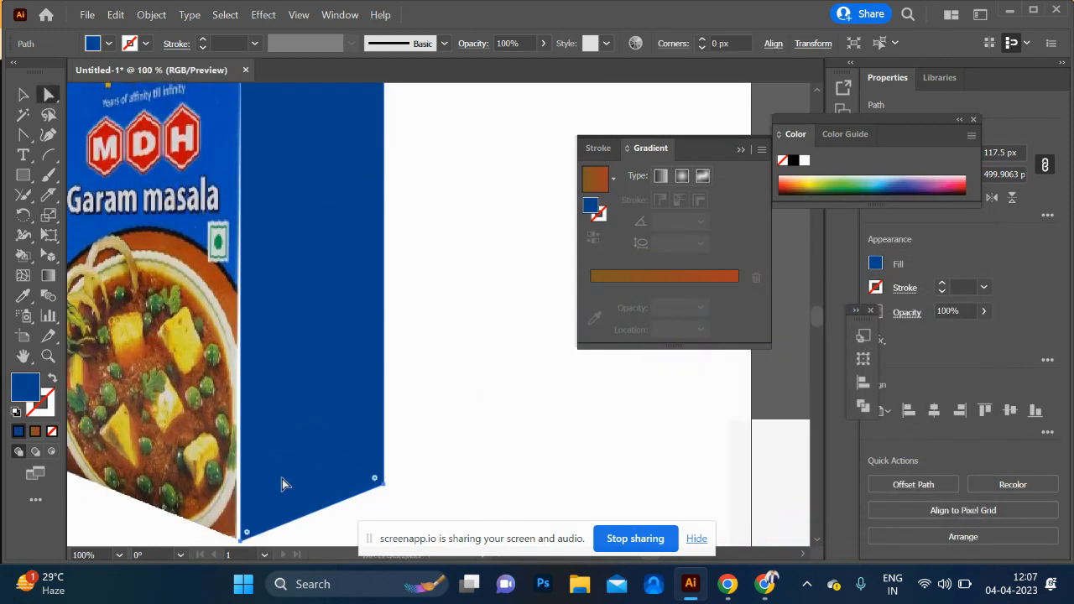
pyautogui.click(240, 541)
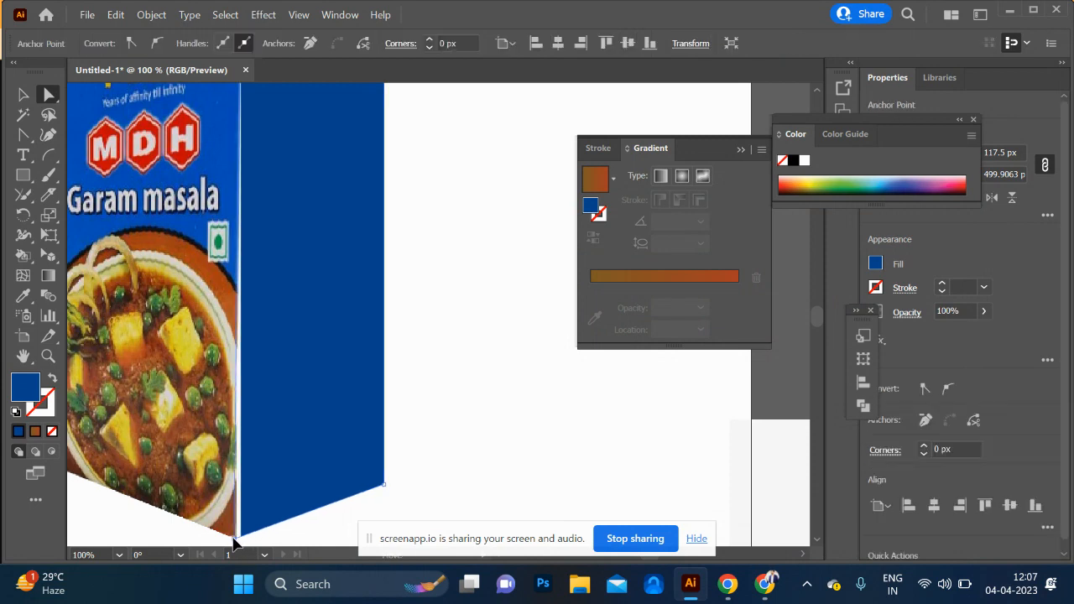
pyautogui.moveTo(237, 541); pyautogui.dragTo(235, 538)
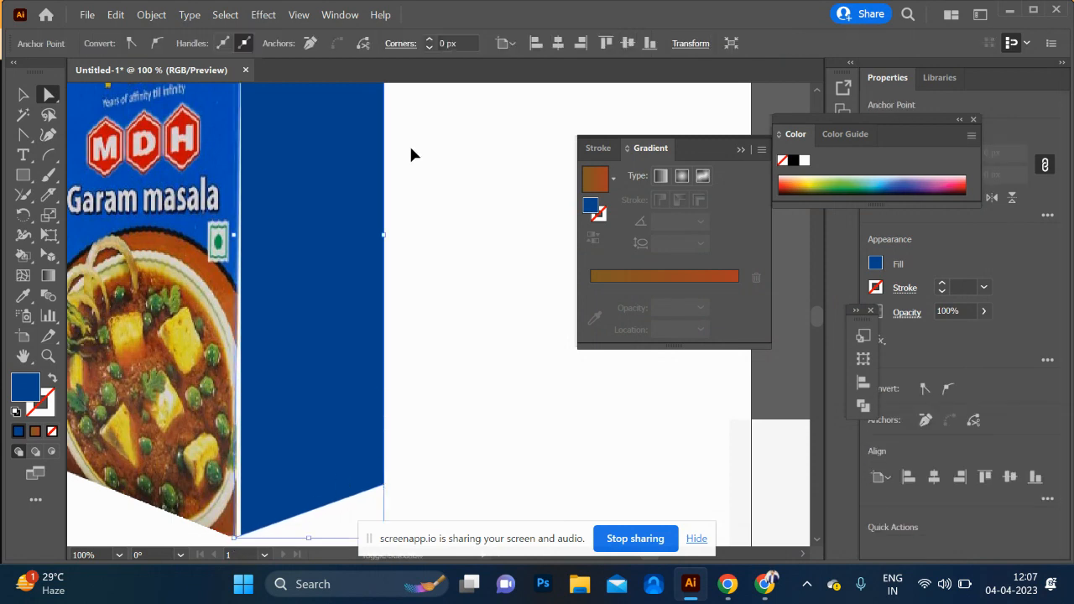
pyautogui.click(412, 176)
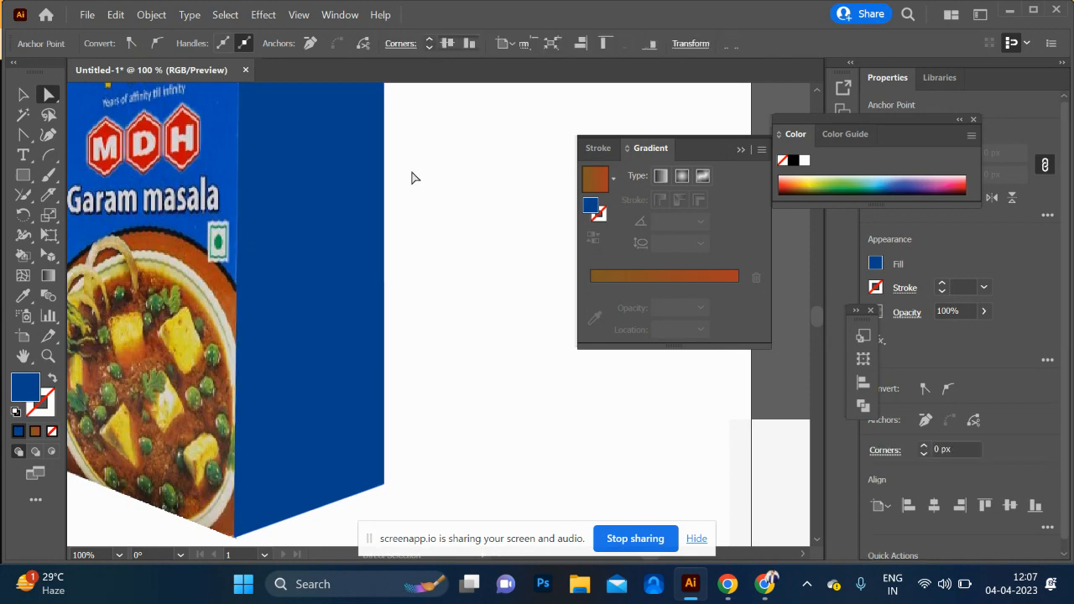
pyautogui.moveTo(412, 176); pyautogui.dragTo(410, 350)
pyautogui.scroll(-3, 420, 329)
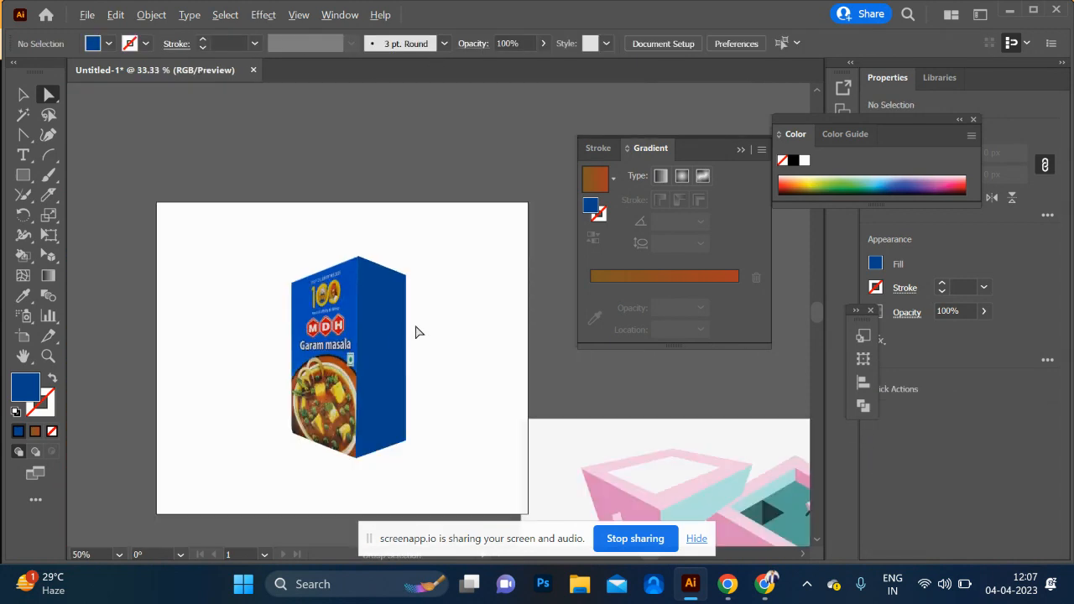
# Move the complete box mockup off the artboard, above the pink reference boxes on the right
pyautogui.click(24, 95)
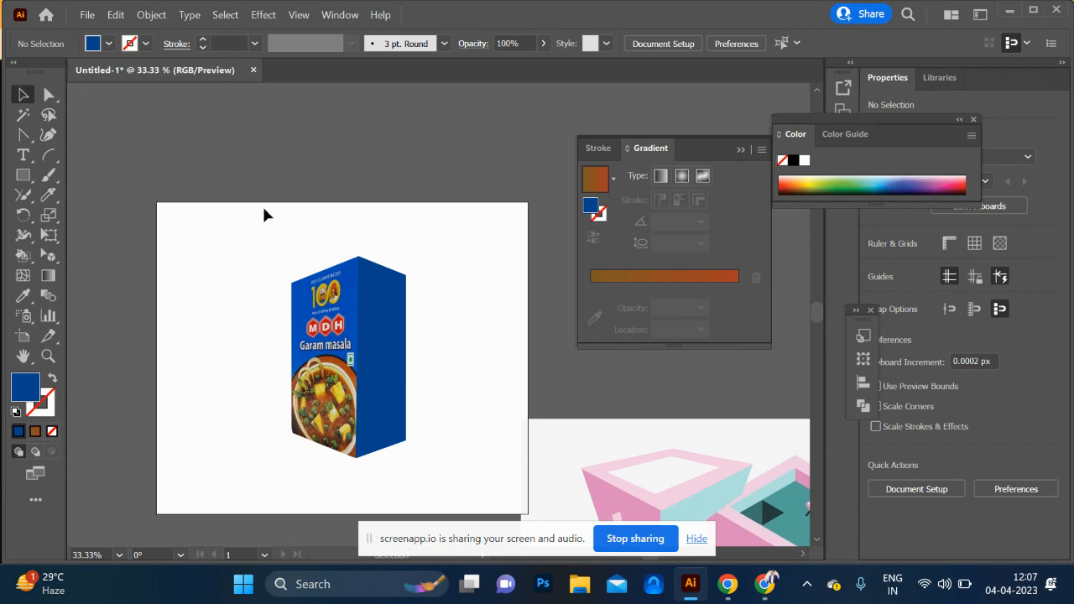
pyautogui.moveTo(263, 215); pyautogui.dragTo(398, 479)
pyautogui.moveTo(345, 391); pyautogui.dragTo(631, 407)
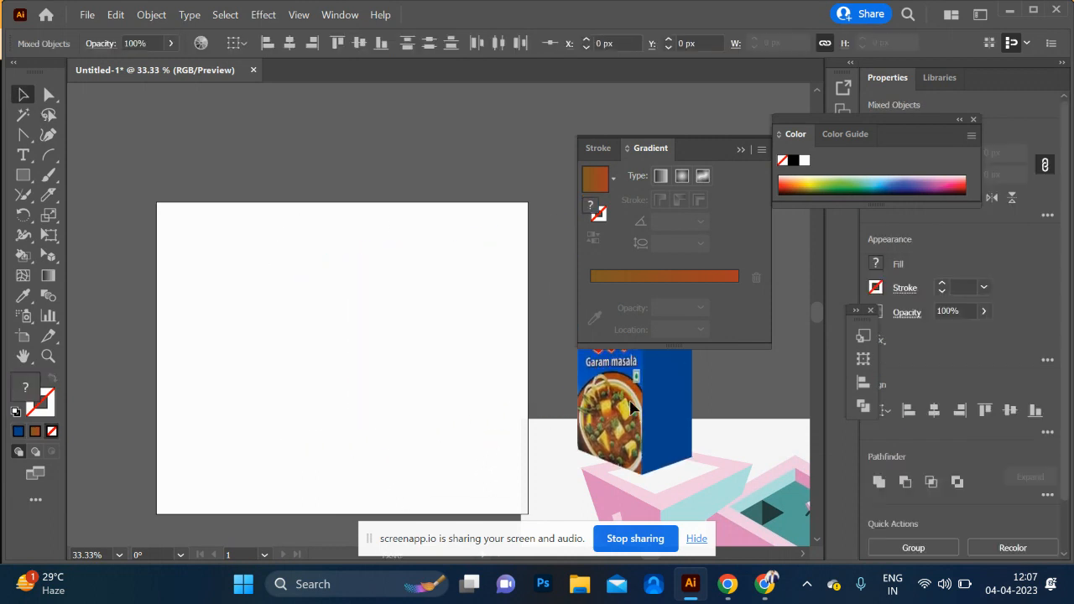
pyautogui.scroll(1, 295, 388)
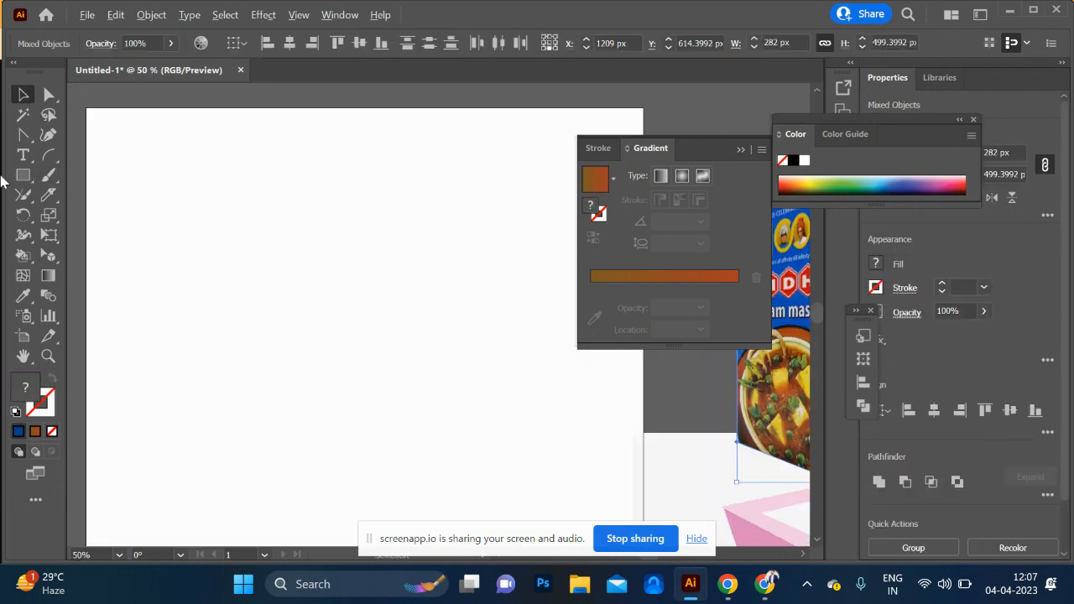
# Draw a hexagon about 246 by 213 px on the empty artboard and rotate it so a corner points up
pyautogui.moveTo(23, 175); pyautogui.dragTo(95, 236)
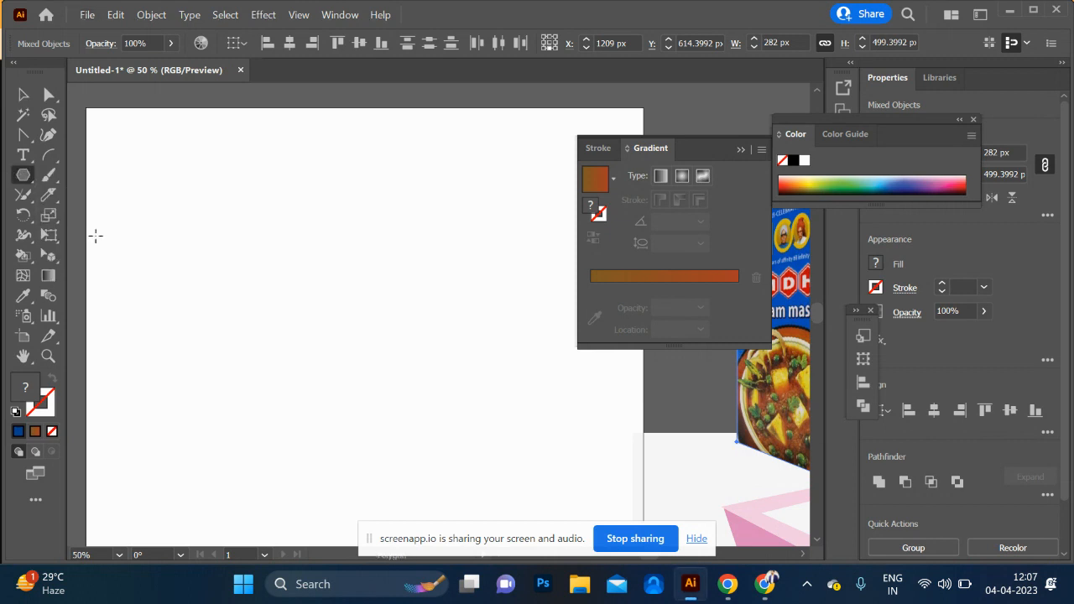
pyautogui.moveTo(278, 319); pyautogui.dragTo(327, 377)
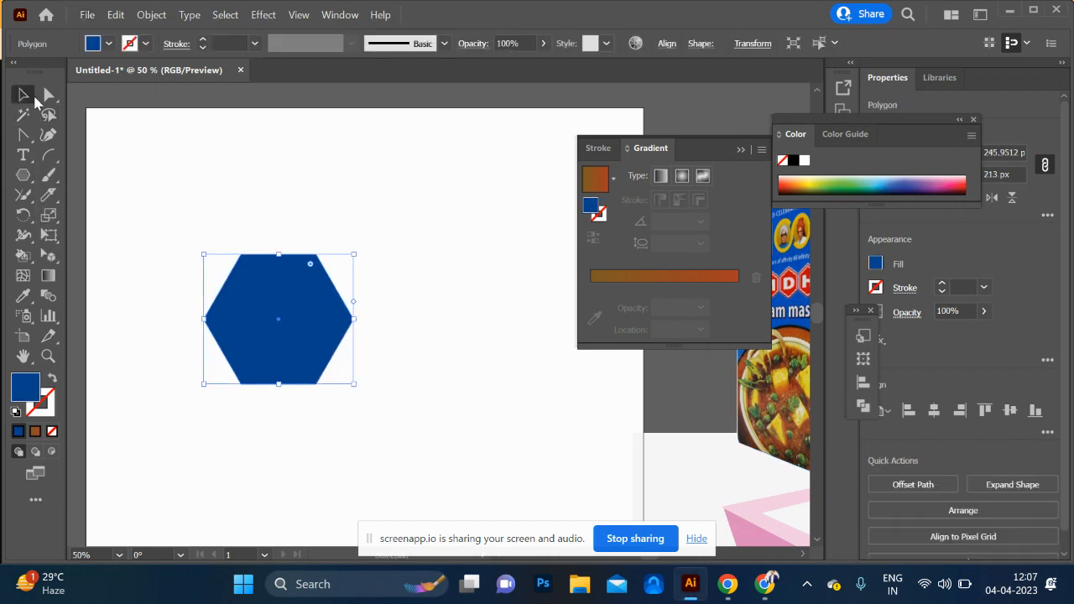
pyautogui.moveTo(357, 245); pyautogui.dragTo(386, 401)
# Draw three lines joining the hexagon's opposite corners through its centre, with a brown-to-red gradient stroke
pyautogui.moveTo(47, 159); pyautogui.dragTo(133, 156)
pyautogui.moveTo(210, 356); pyautogui.dragTo(343, 283)
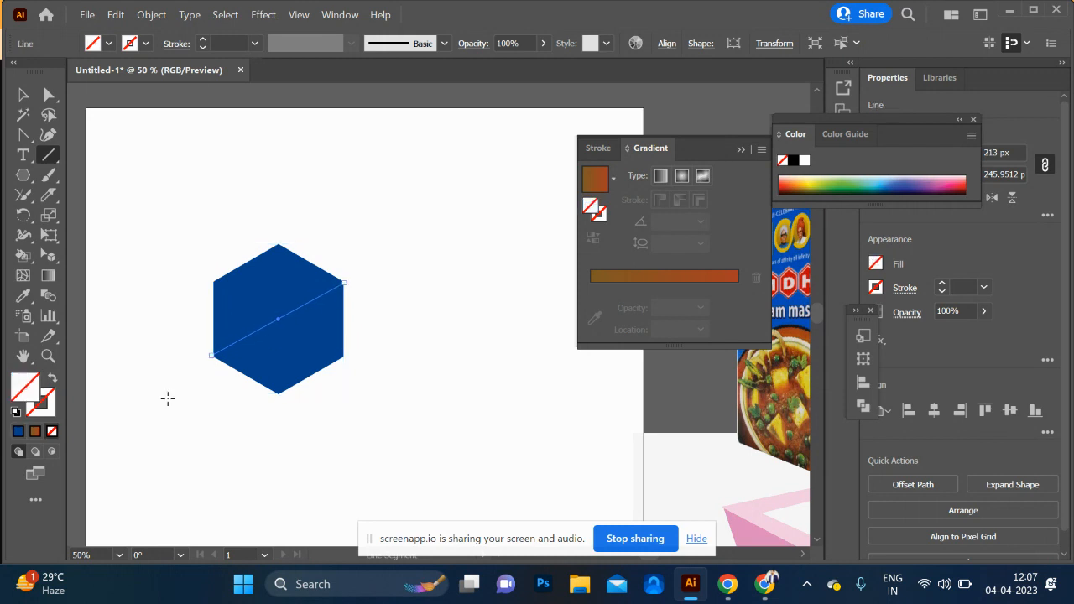
pyautogui.click(35, 431)
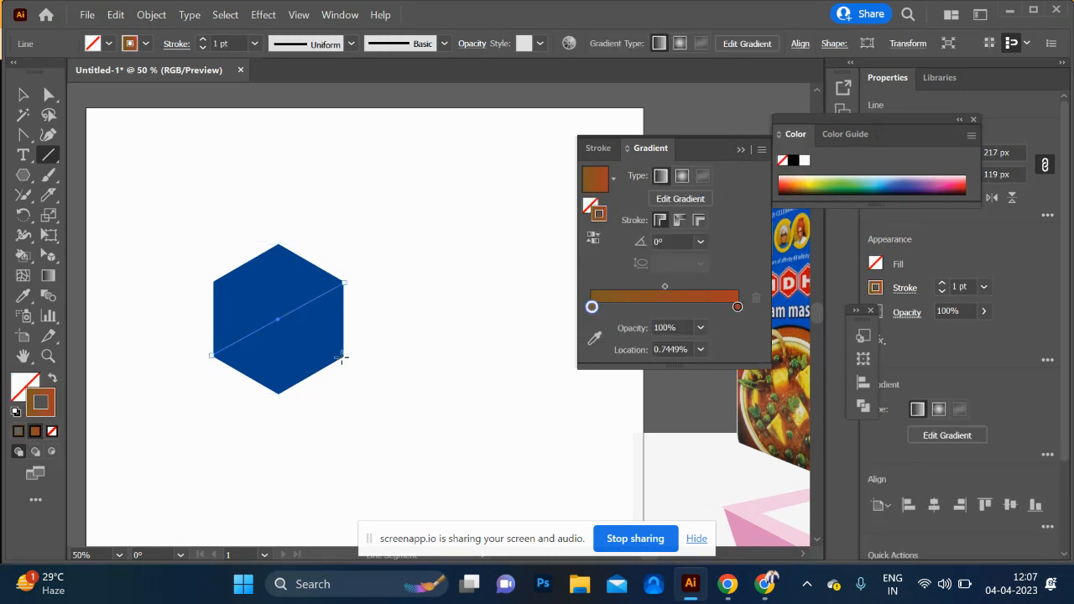
pyautogui.moveTo(344, 356); pyautogui.dragTo(216, 282)
pyautogui.moveTo(279, 391); pyautogui.dragTo(279, 249)
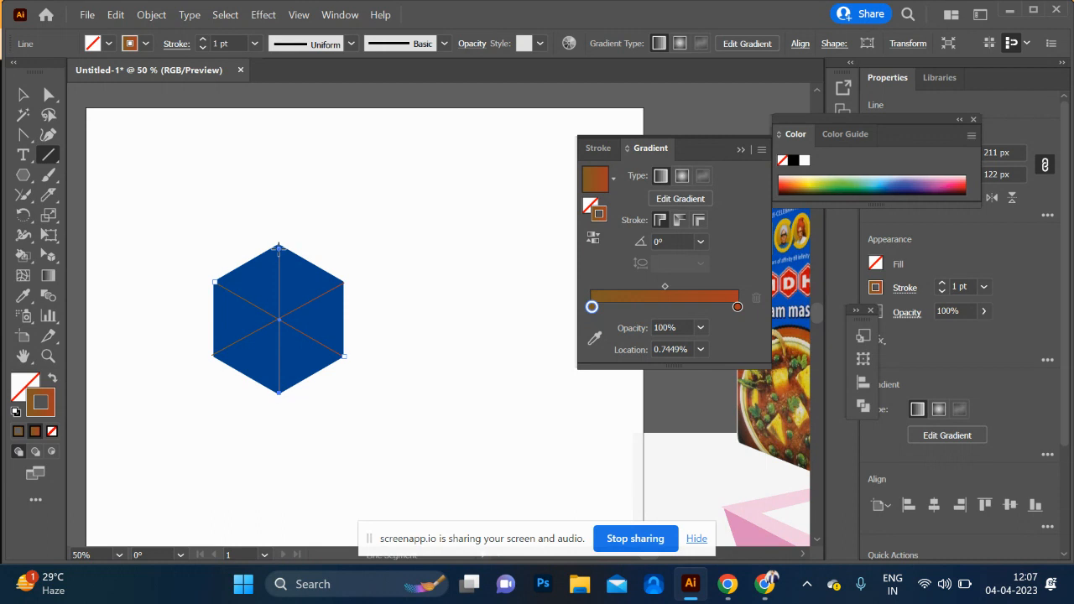
# Extend both ends of the vertical line past the hexagon's top and bottom corners
pyautogui.scroll(4, 280, 238)
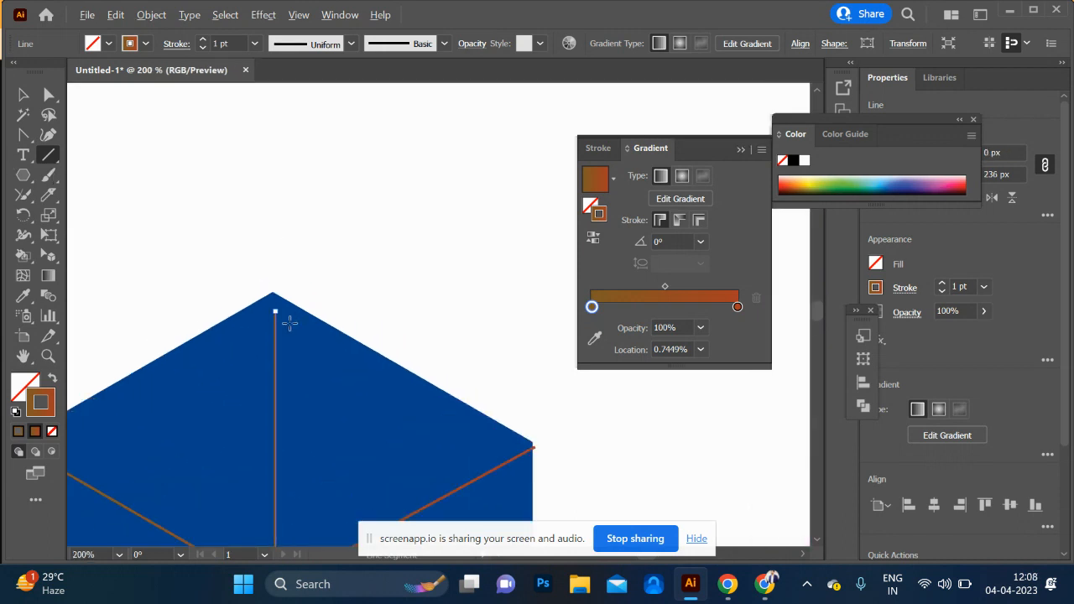
pyautogui.click(49, 95)
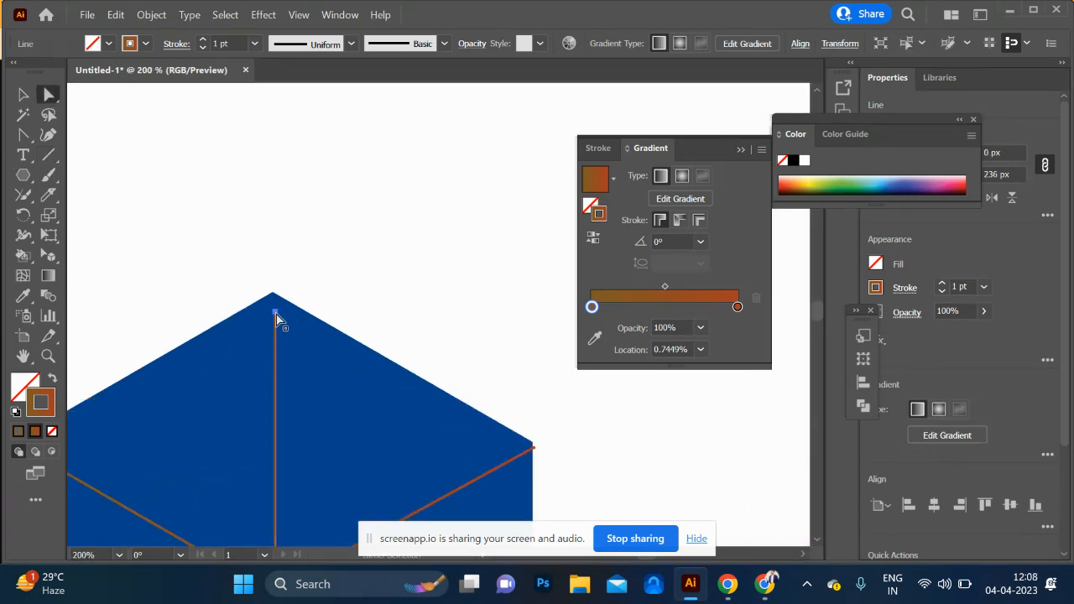
pyautogui.moveTo(276, 312); pyautogui.dragTo(273, 253)
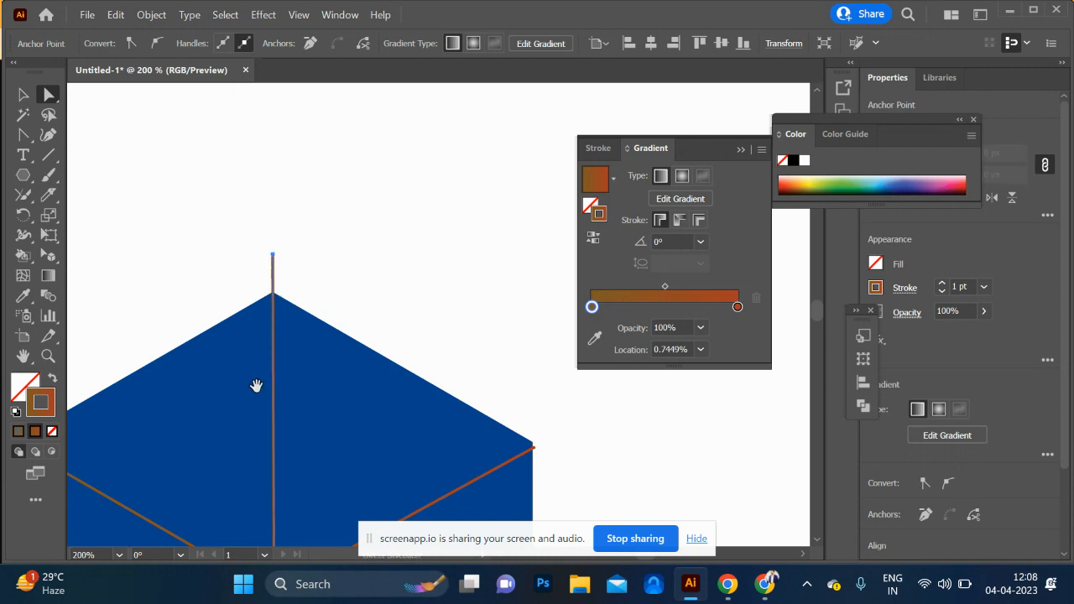
pyautogui.moveTo(257, 386); pyautogui.dragTo(276, 42)
pyautogui.moveTo(308, 308); pyautogui.dragTo(325, 145)
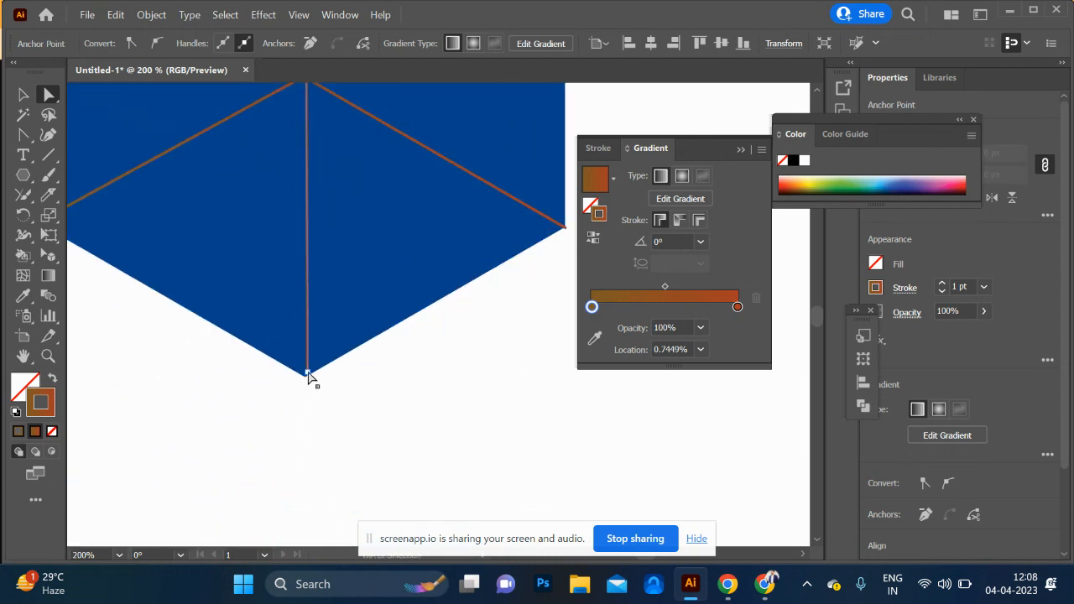
pyautogui.moveTo(307, 373); pyautogui.dragTo(307, 436)
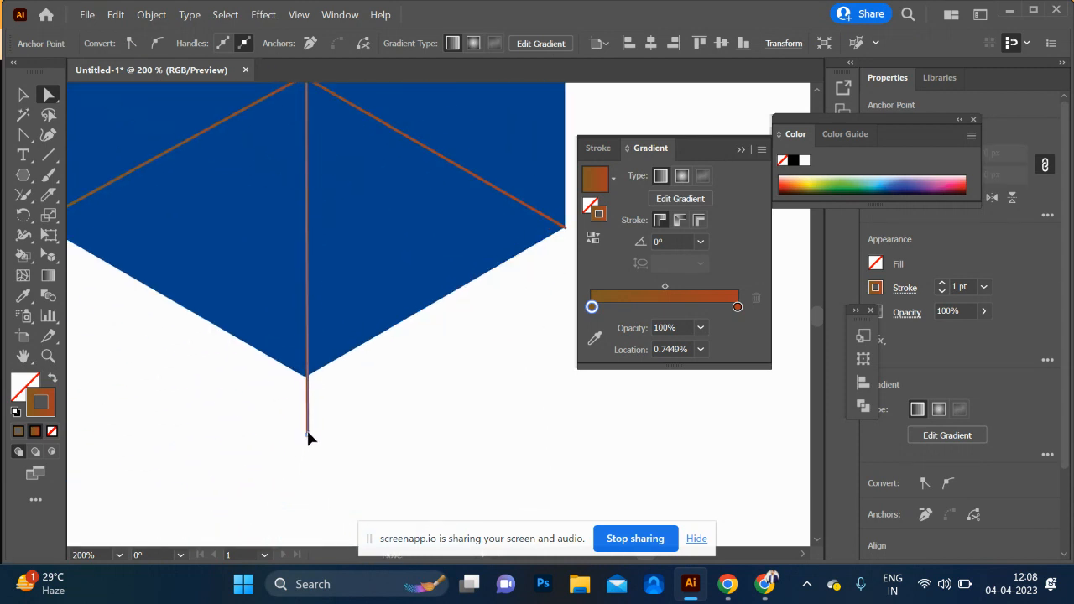
# Extend the upper ends of the two diagonal lines past the hexagon's upper side corners
pyautogui.moveTo(325, 368); pyautogui.dragTo(554, 475)
pyautogui.click(256, 361)
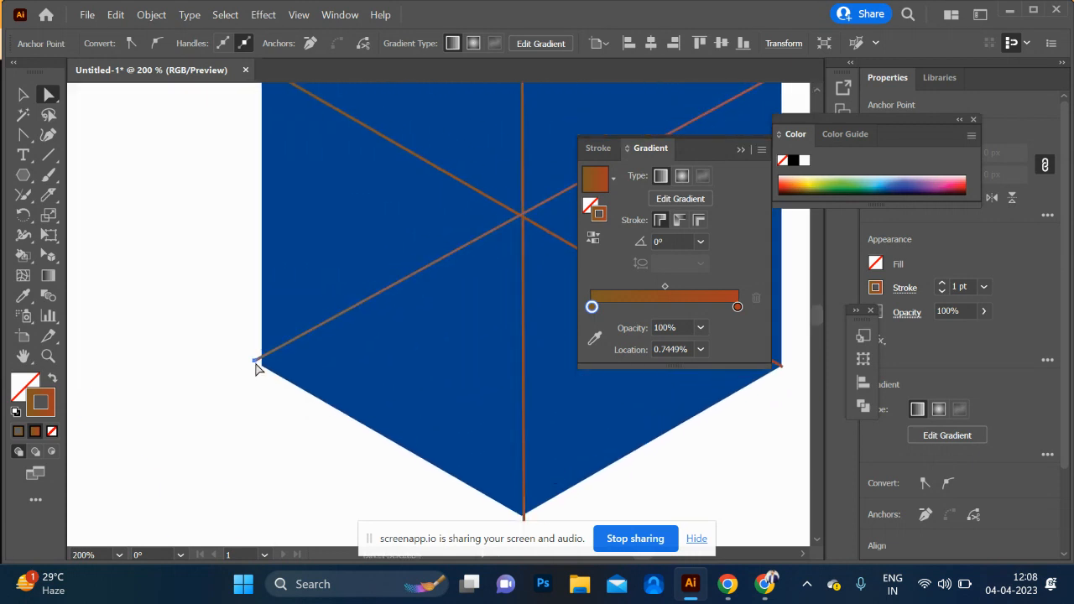
pyautogui.scroll(4, 264, 352)
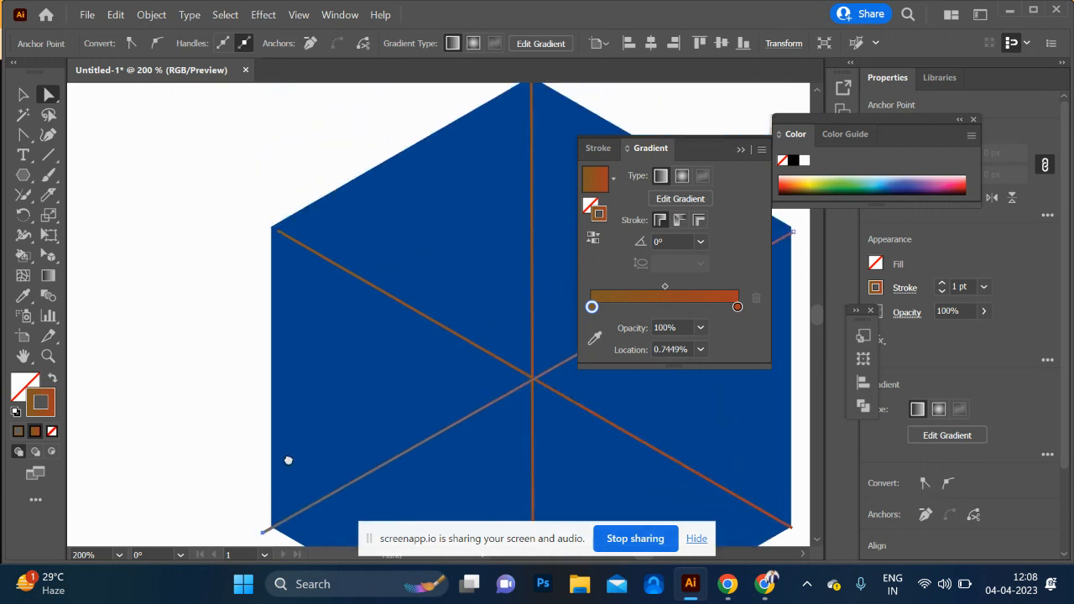
pyautogui.click(284, 268)
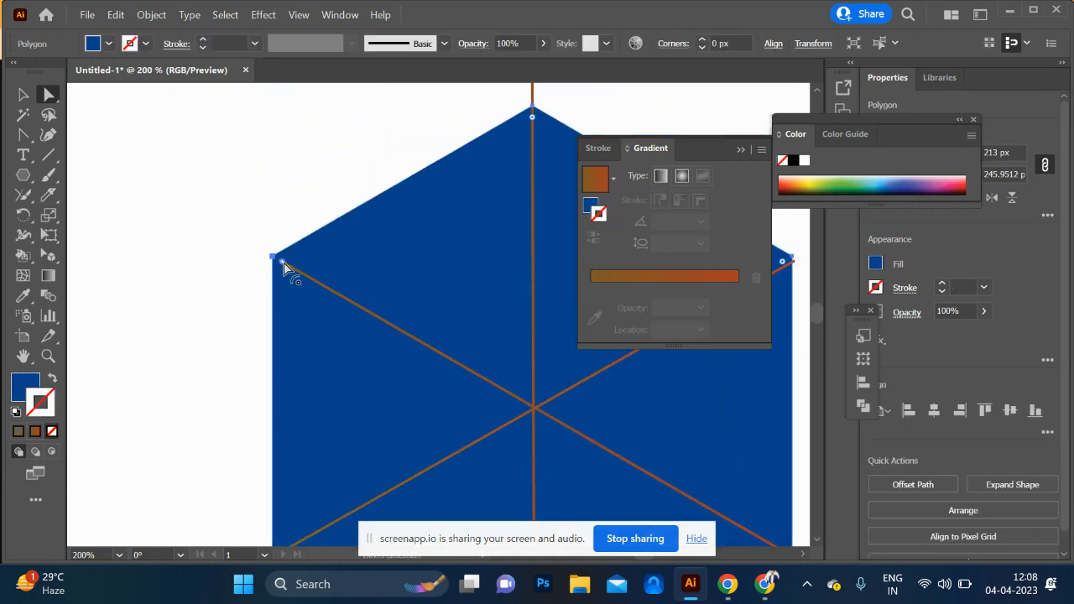
pyautogui.click(250, 254)
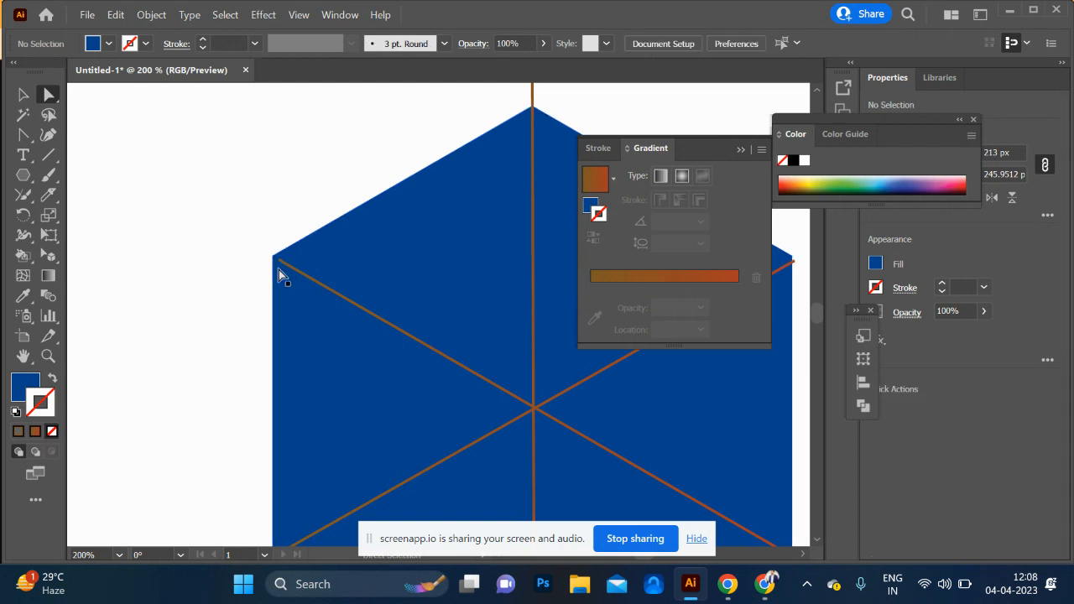
pyautogui.click(278, 261)
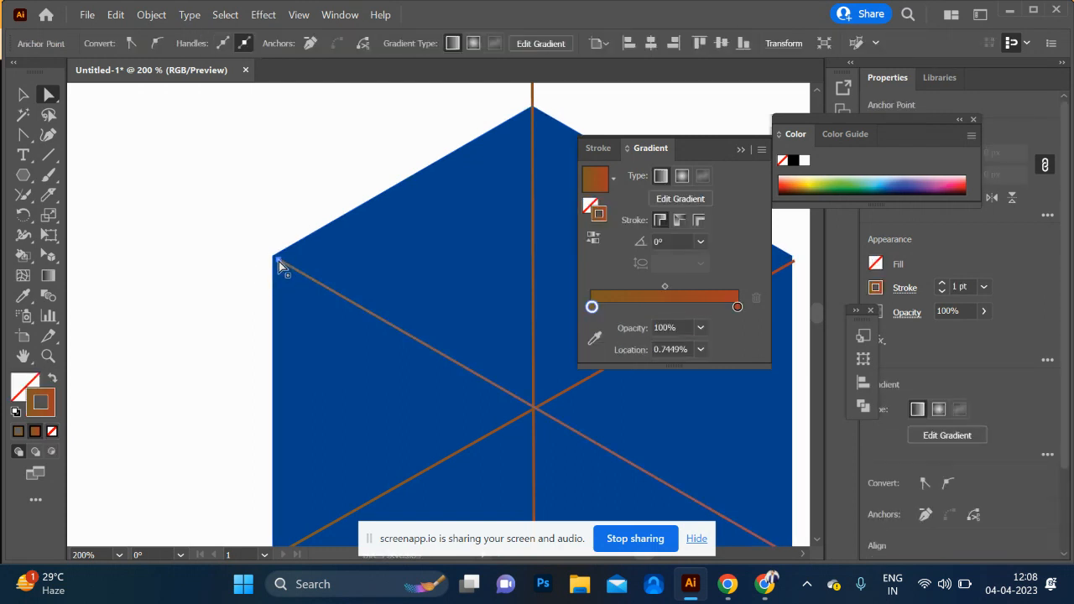
pyautogui.moveTo(279, 261); pyautogui.dragTo(235, 235)
pyautogui.hscroll(6, 110, 257)
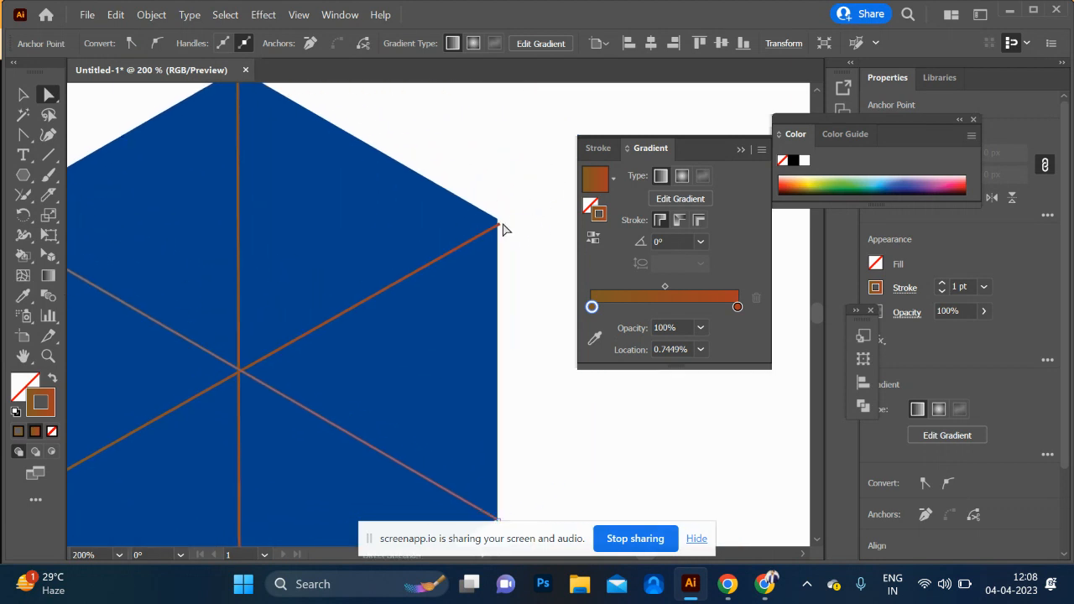
pyautogui.moveTo(500, 225); pyautogui.dragTo(523, 207)
pyautogui.scroll(-3, 508, 235)
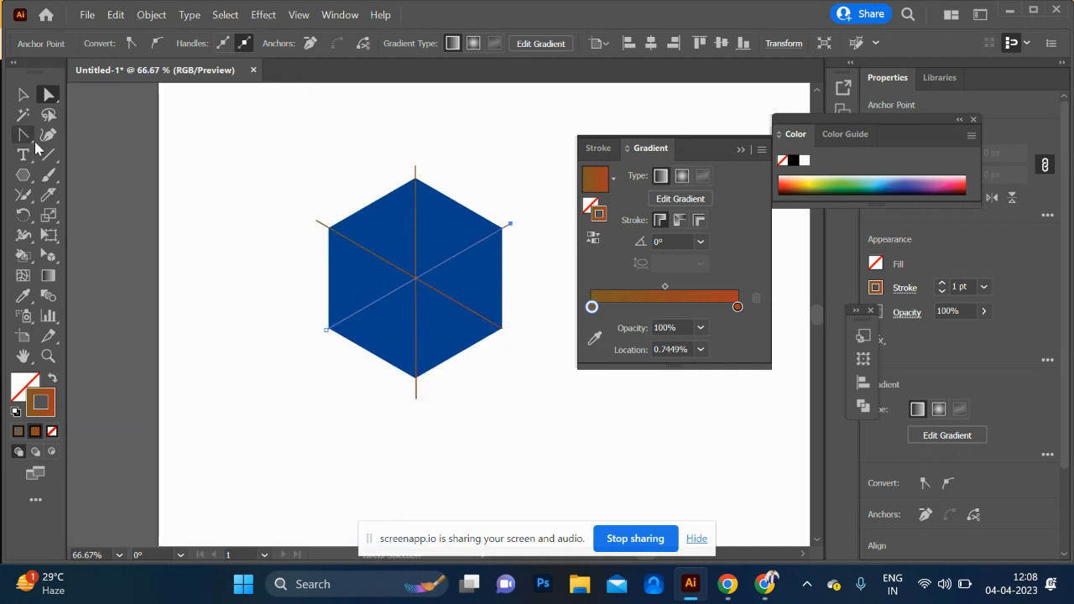
# Select the hexagon with its lines and merge the triangles in pairs with Shape Builder into three cube faces
pyautogui.click(23, 95)
pyautogui.moveTo(316, 173); pyautogui.dragTo(556, 412)
pyautogui.hotkey('shift', 'm')
pyautogui.moveTo(441, 331)
pyautogui.mouseDown()
pyautogui.moveTo(475, 269)
pyautogui.moveTo(451, 347)
pyautogui.moveTo(372, 302)
pyautogui.mouseUp()
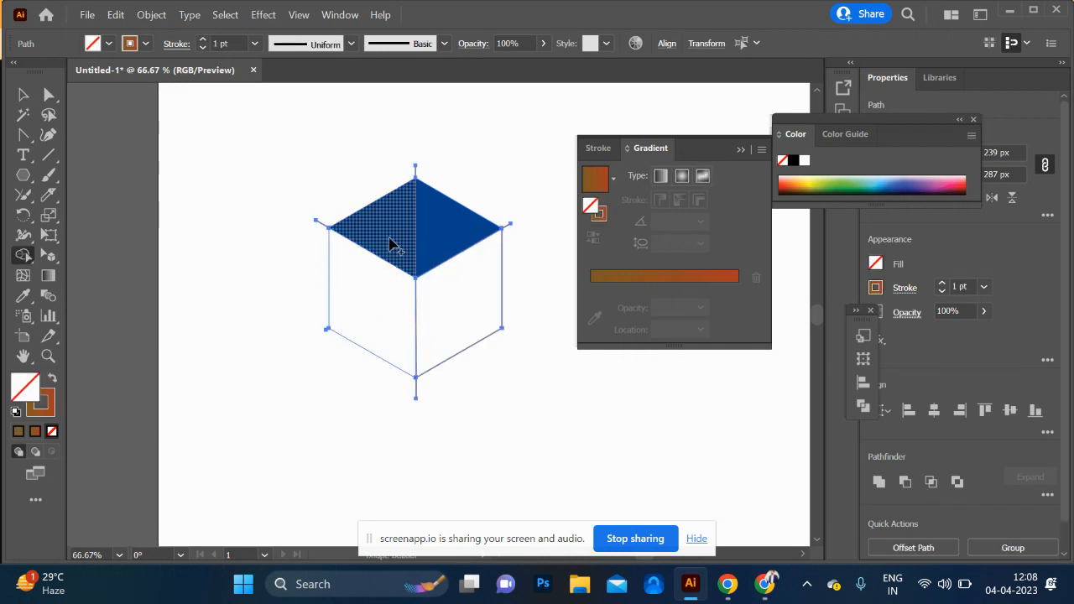
pyautogui.moveTo(391, 242); pyautogui.dragTo(426, 273)
# Fill the cube's right face with green and its left face with red
pyautogui.click(23, 95)
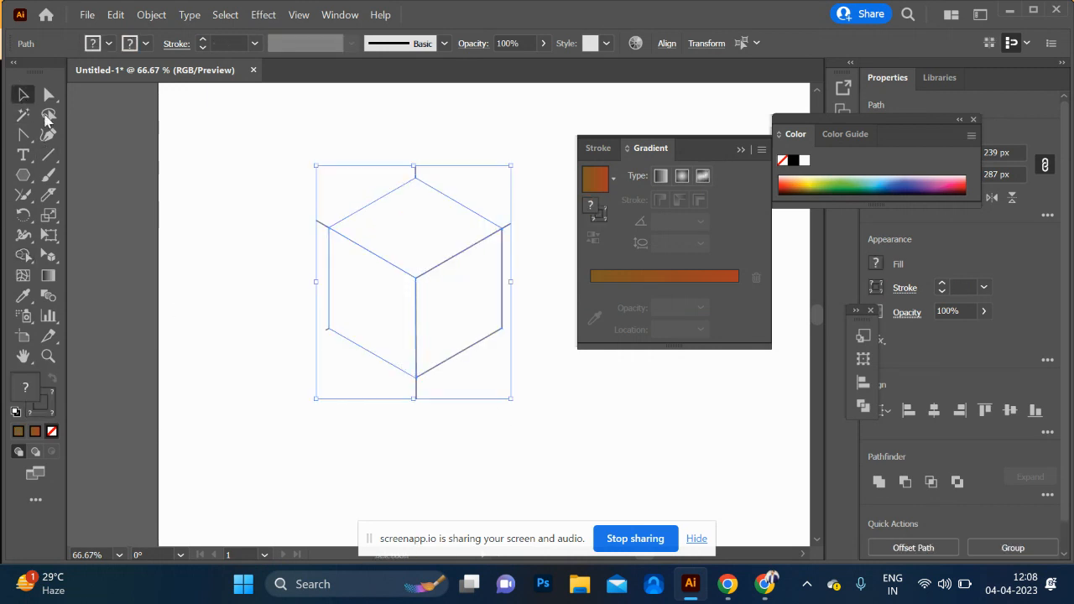
pyautogui.click(483, 391)
pyautogui.click(460, 315)
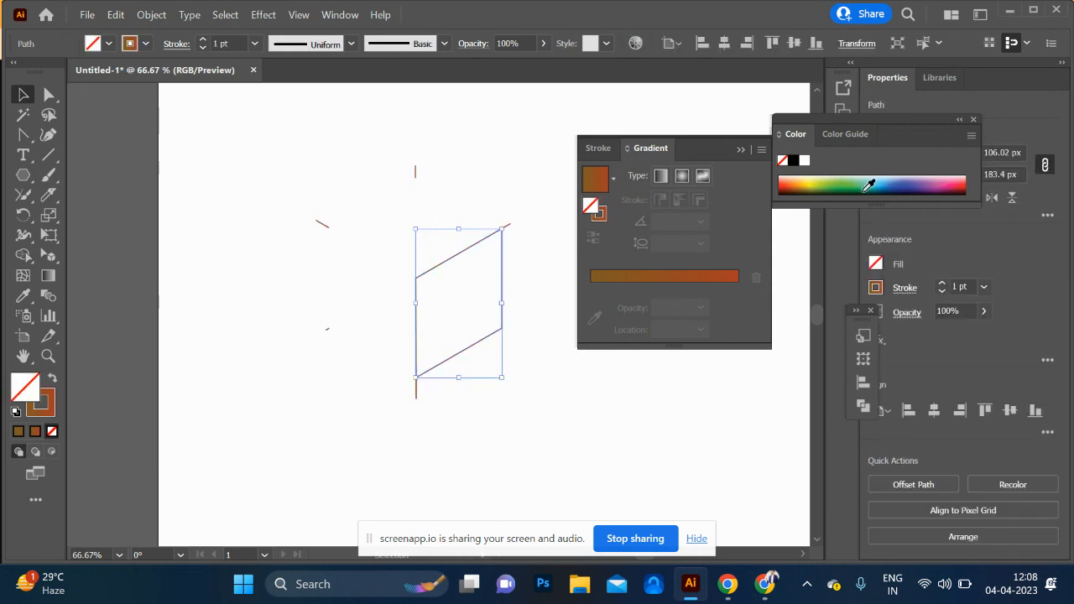
pyautogui.click(858, 181)
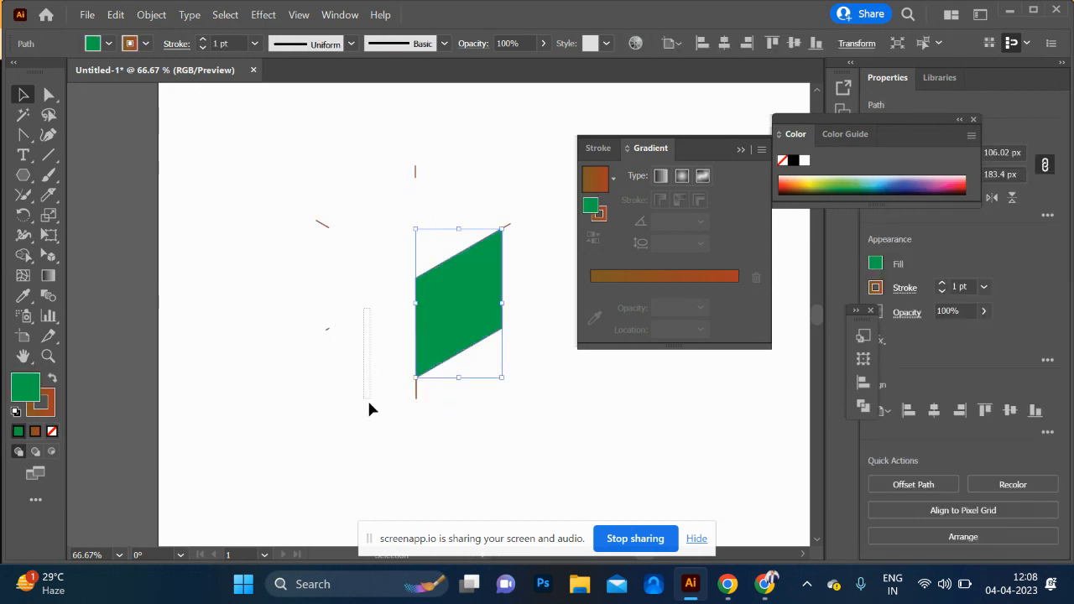
pyautogui.moveTo(370, 409); pyautogui.dragTo(371, 409)
pyautogui.click(961, 183)
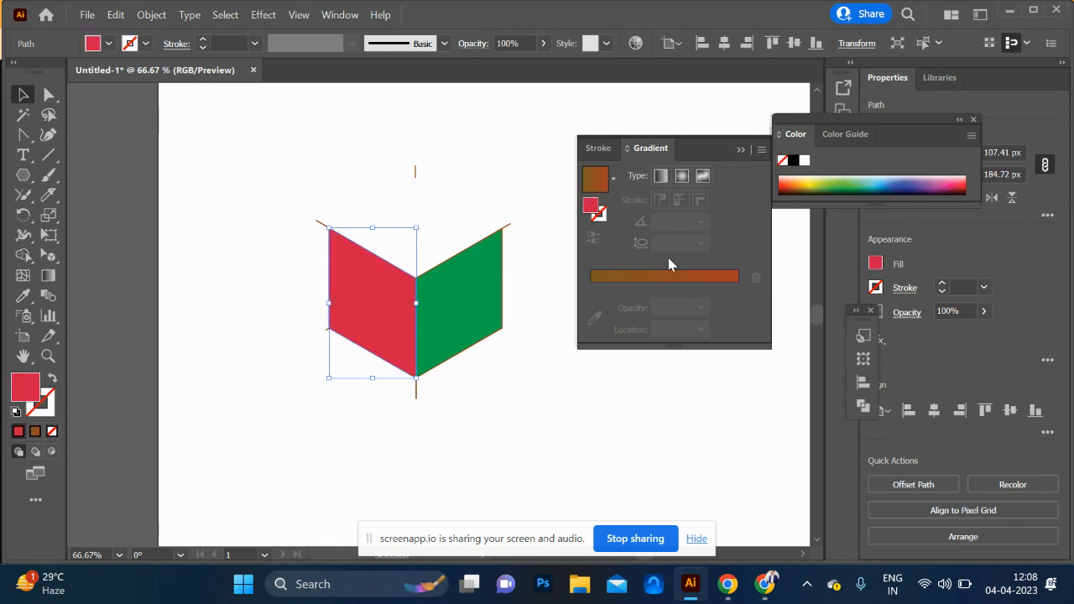
# Fill the cube's top face with olive green
pyautogui.moveTo(496, 171); pyautogui.dragTo(447, 210)
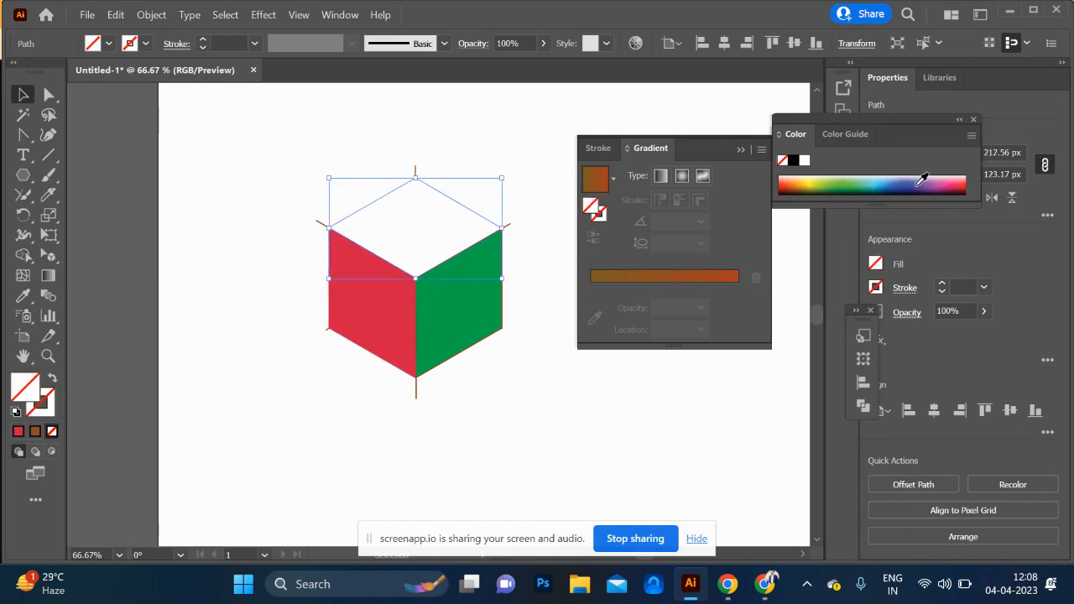
pyautogui.click(864, 181)
pyautogui.click(849, 179)
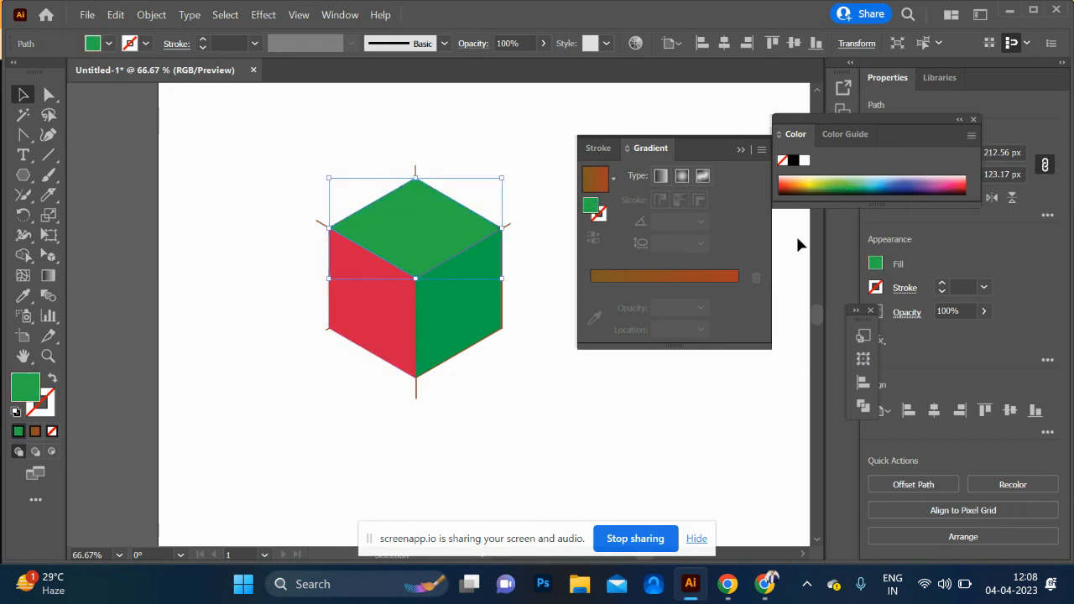
pyautogui.click(806, 184)
pyautogui.click(794, 184)
pyautogui.click(824, 180)
pyautogui.click(529, 402)
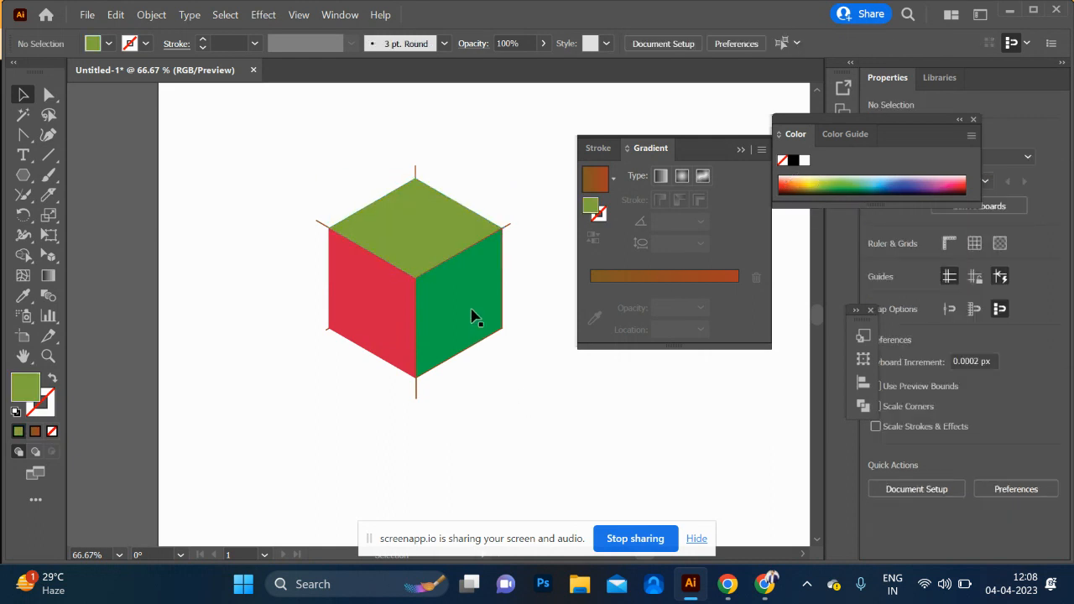
# Move the three cube faces together away from the leftover line ends and delete those remnants
pyautogui.click(472, 310)
pyautogui.keyDown('shift'); pyautogui.click(422, 227); pyautogui.keyUp('shift')
pyautogui.keyDown('shift'); pyautogui.click(380, 293); pyautogui.keyUp('shift')
pyautogui.moveTo(390, 334); pyautogui.dragTo(156, 403)
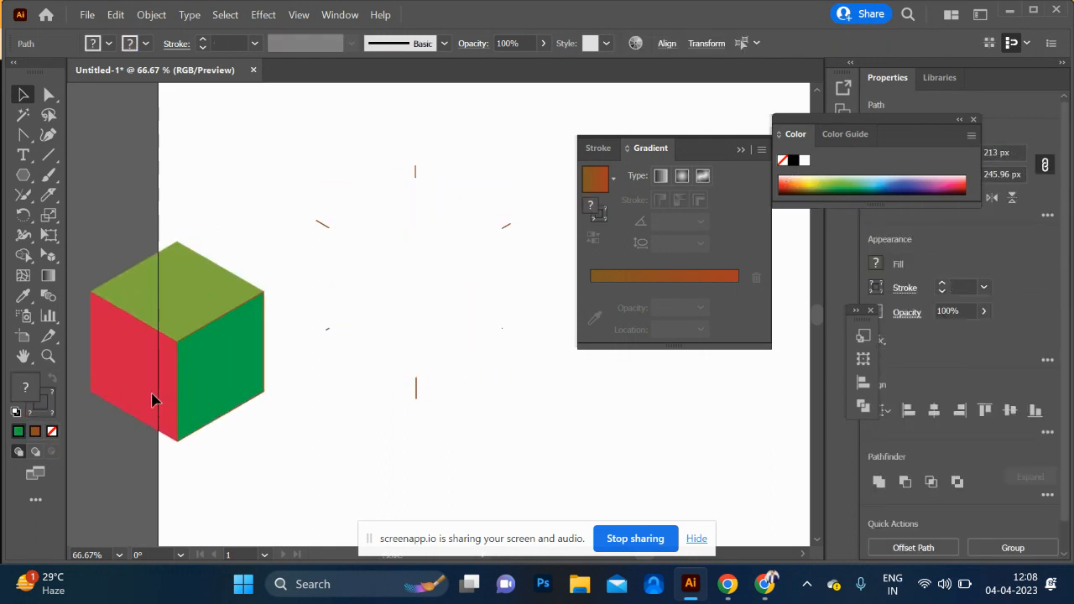
pyautogui.click(270, 507)
pyautogui.moveTo(417, 208); pyautogui.dragTo(566, 432)
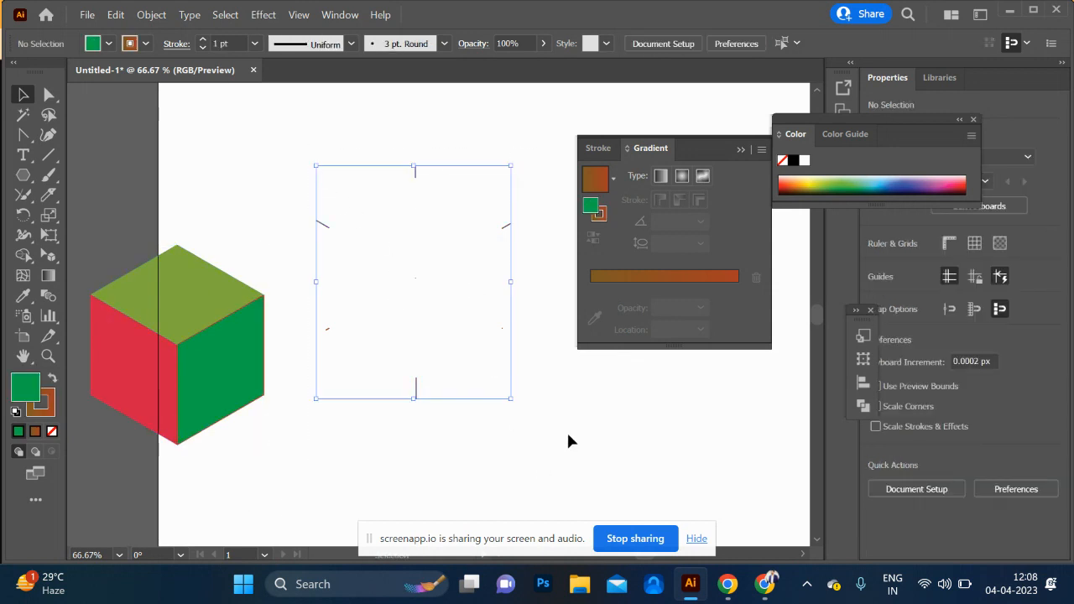
pyautogui.press('Delete')
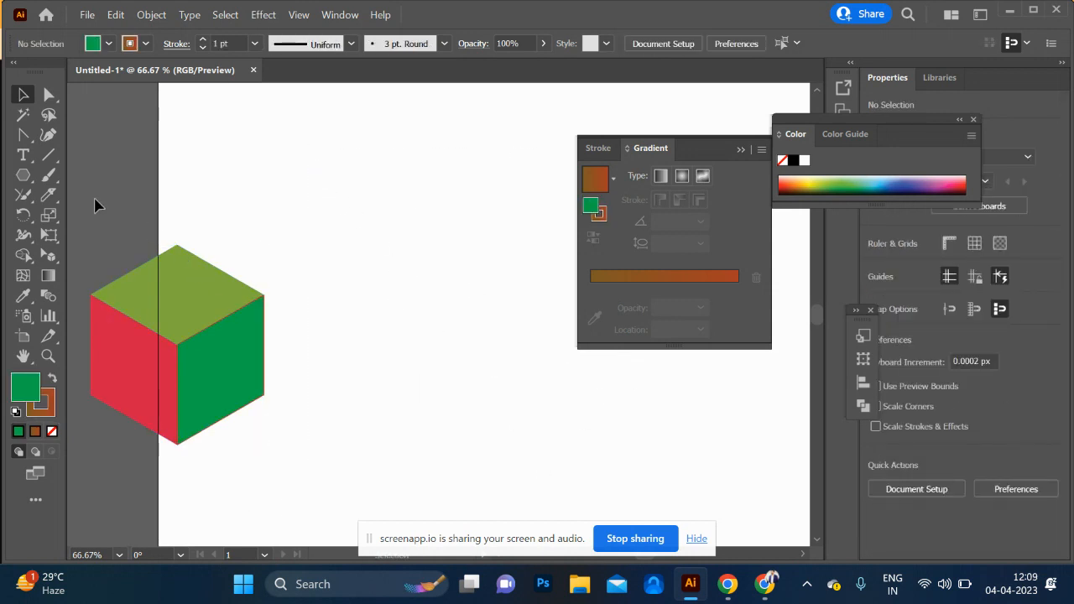
# Move the whole cube back onto the artboard and remove the stroke from its green right face
pyautogui.moveTo(94, 201); pyautogui.dragTo(231, 386)
pyautogui.moveTo(216, 426); pyautogui.dragTo(419, 426)
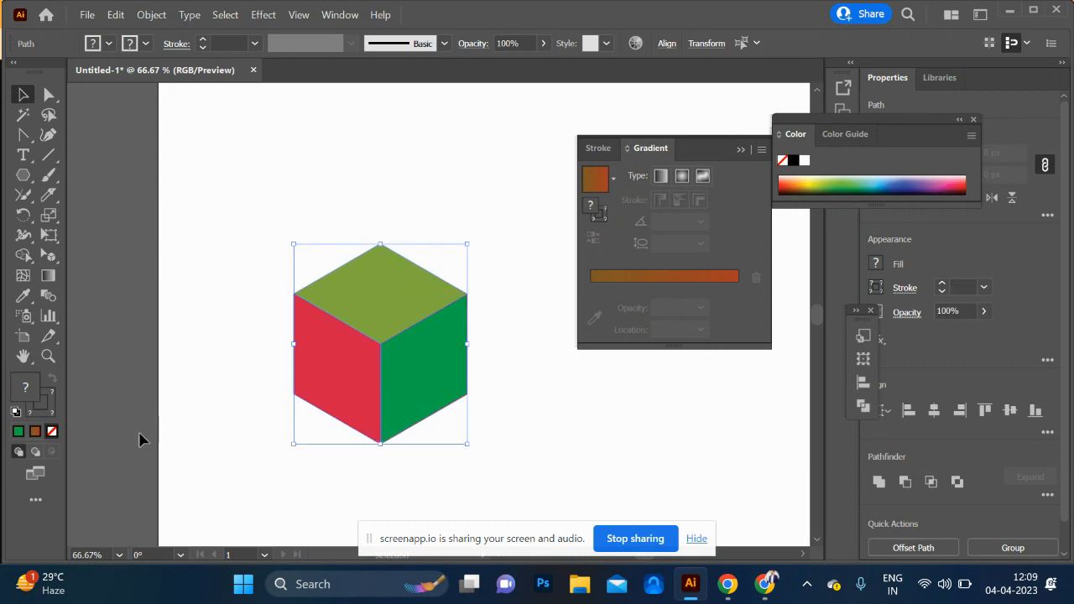
pyautogui.click(479, 363)
pyautogui.click(431, 384)
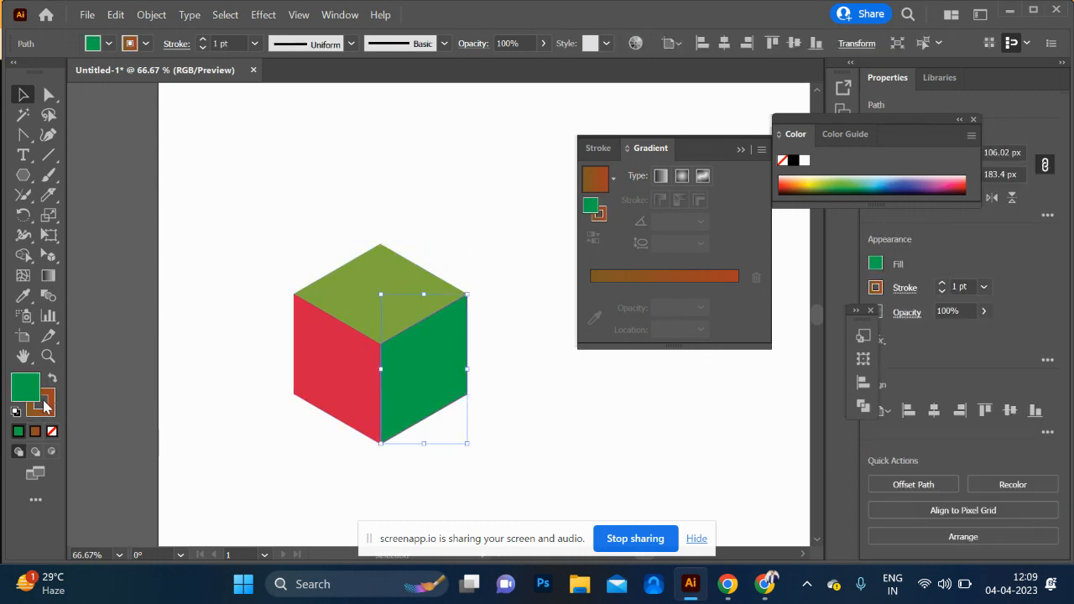
pyautogui.click(53, 431)
pyautogui.click(239, 463)
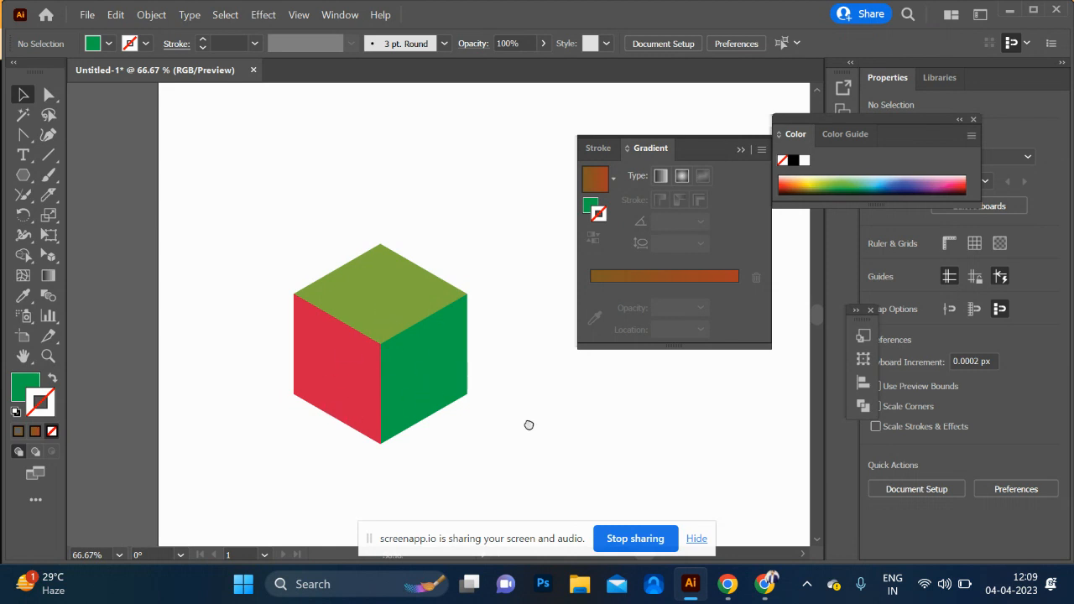
# Add the text AI below the cube and enlarge its text frame to about 67 by 201 px
pyautogui.moveTo(529, 425); pyautogui.dragTo(393, 304)
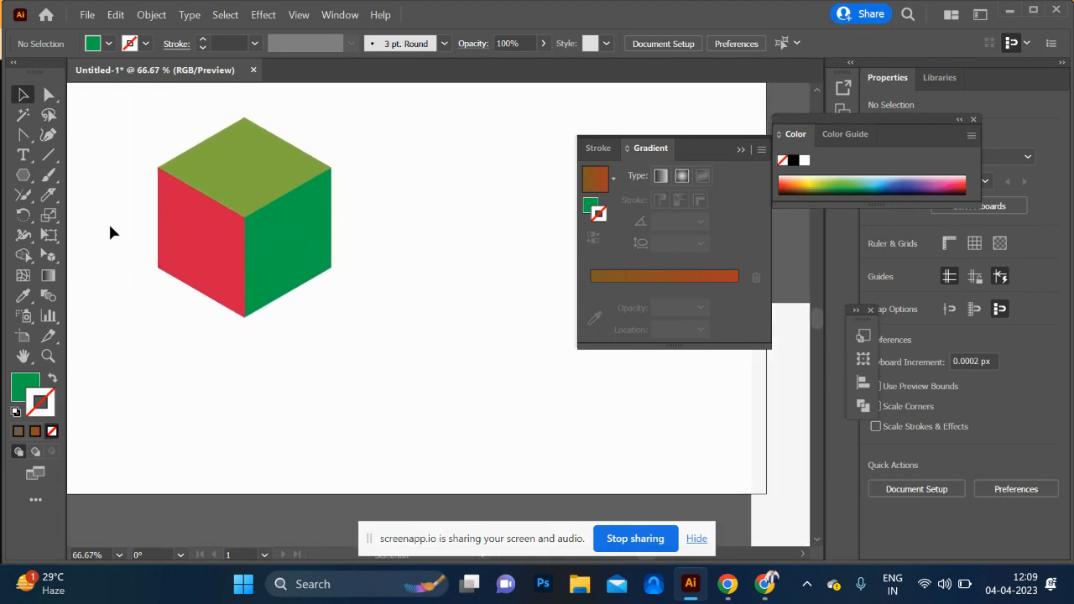
pyautogui.click(22, 155)
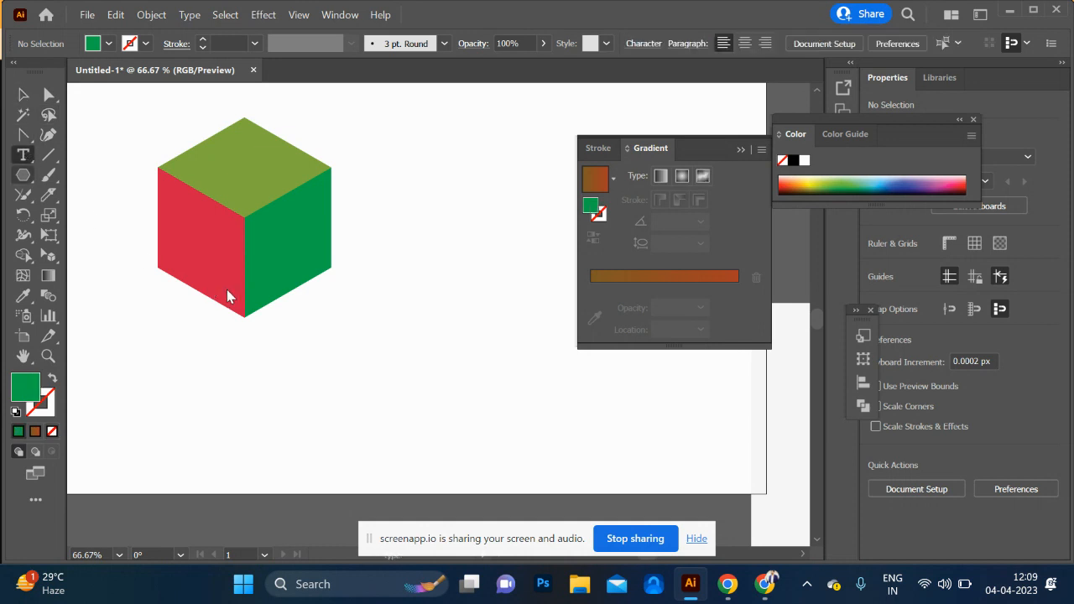
pyautogui.press('capslock')
pyautogui.click(356, 402)
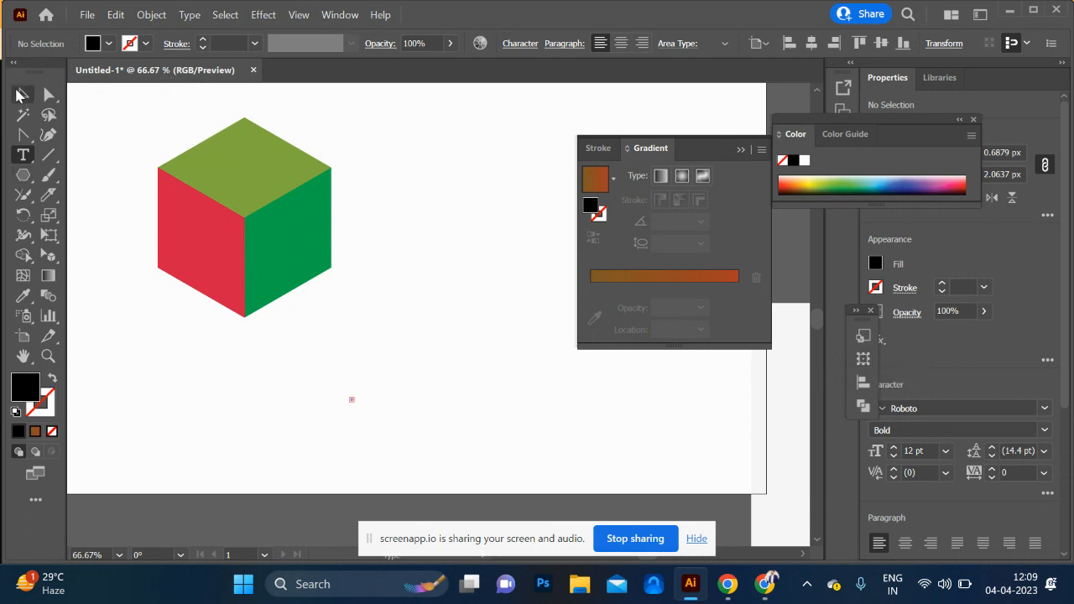
pyautogui.press('Escape')
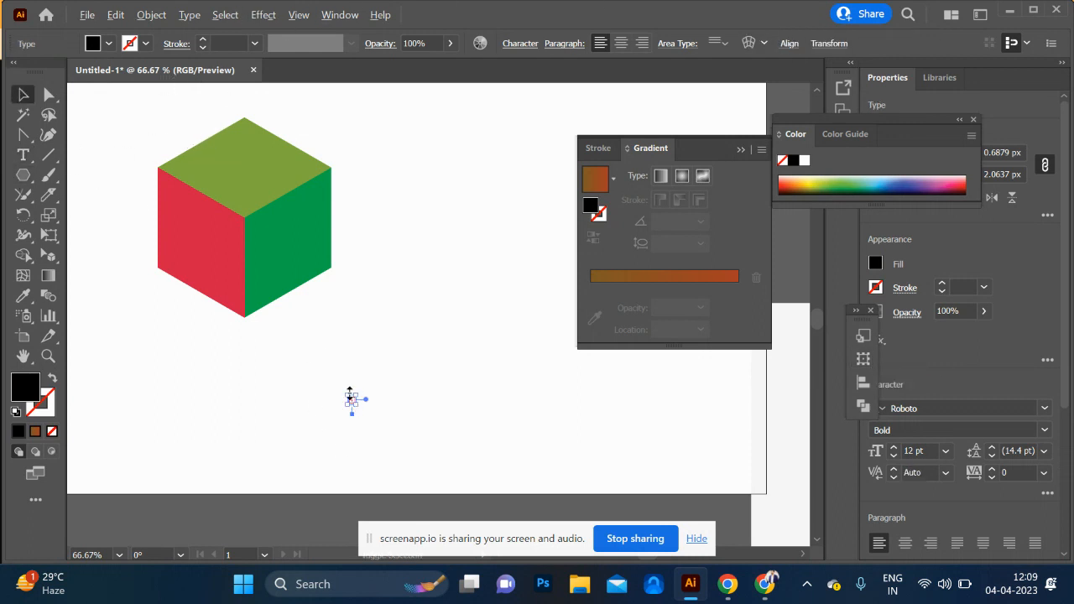
pyautogui.moveTo(353, 395); pyautogui.dragTo(454, 319)
pyautogui.moveTo(361, 386); pyautogui.dragTo(447, 324)
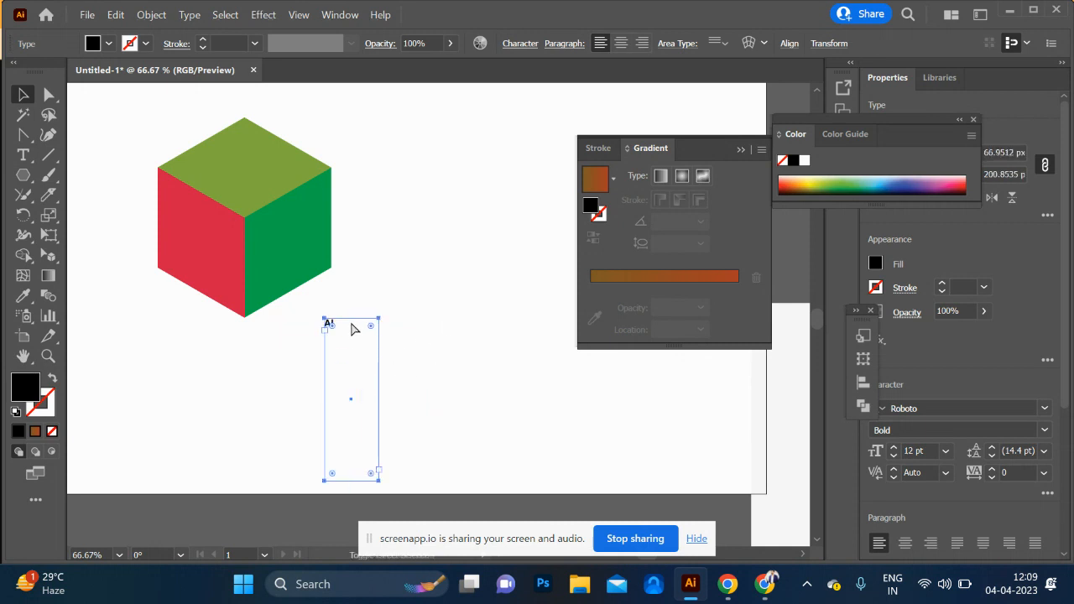
# Increase the font size of the AI text to 64 pt
pyautogui.hotkey('ctrl', 'shift', '.')
pyautogui.hotkey('ctrl', 'shift', '.')
pyautogui.hotkey('ctrl', 'shift', '.')
pyautogui.hotkey('ctrl', 'shift', '.')
pyautogui.hotkey('ctrl', 'shift', '.')
pyautogui.hotkey('ctrl', 'shift', '.')
pyautogui.hotkey('ctrl', 'shift', '.')
pyautogui.hotkey('ctrl', 'shift', '.')
pyautogui.hotkey('ctrl', 'shift', '.')
pyautogui.hotkey('ctrl', 'shift', '.')
pyautogui.hotkey('ctrl', 'shift', '.')
pyautogui.hotkey('ctrl', 'shift', '.')
pyautogui.hotkey('ctrl', 'shift', '.')
pyautogui.hotkey('ctrl', 'shift', '.')
pyautogui.hotkey('ctrl', 'shift', '.')
pyautogui.hotkey('ctrl', 'shift', '.')
pyautogui.hotkey('ctrl', 'shift', '.')
pyautogui.hotkey('ctrl', 'shift', '.')
pyautogui.hotkey('ctrl', 'shift', '.')
pyautogui.hotkey('ctrl', 'shift', '.')
pyautogui.hotkey('ctrl', 'shift', '.')
pyautogui.hotkey('ctrl', 'shift', '.')
pyautogui.hotkey('ctrl', 'shift', '.')
pyautogui.hotkey('ctrl', 'shift', '.')
pyautogui.hotkey('ctrl', 'shift', '.')
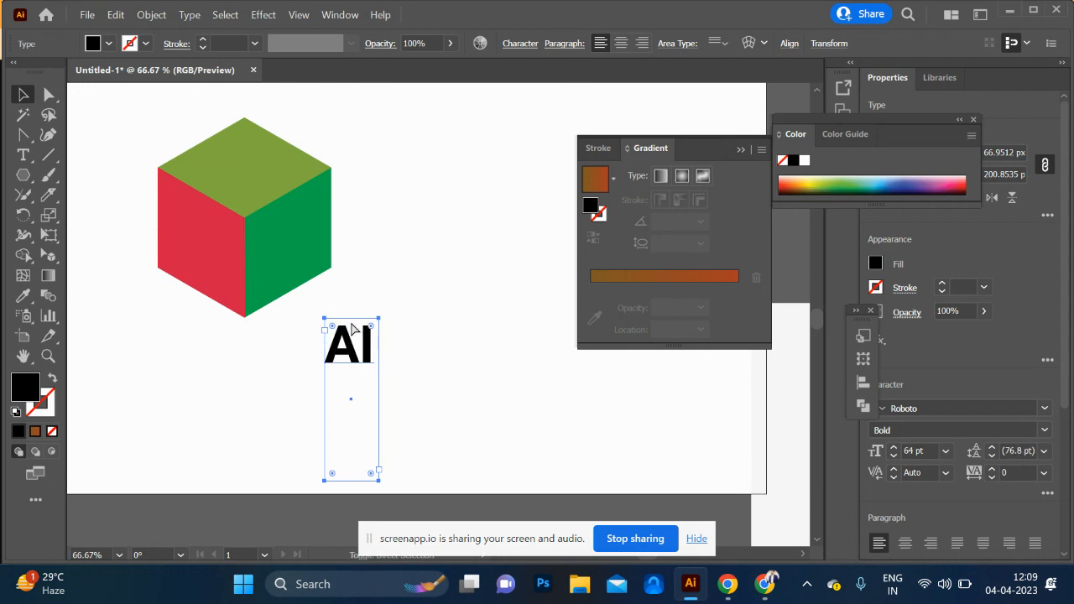
# Convert the AI text to outlines and scale it up to about 105 by 84 px
pyautogui.hotkey('ctrl', 'shift', 'i')
pyautogui.hotkey('ctrl', 'shift', 'i')
pyautogui.hotkey('ctrl', 'shift', 'o')
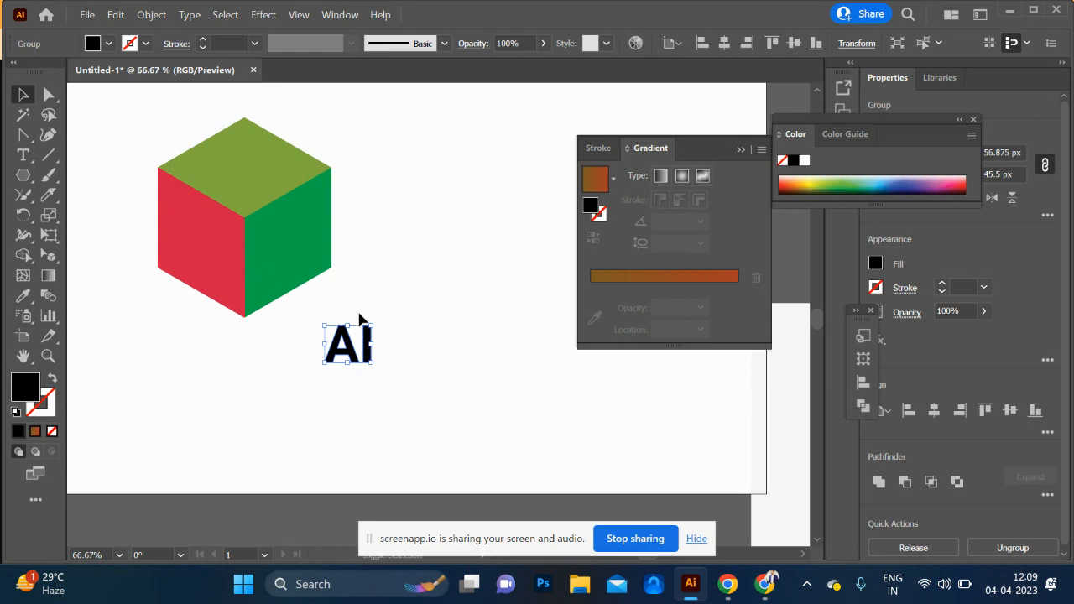
pyautogui.moveTo(369, 331); pyautogui.dragTo(391, 309)
# Add the text PSD beside the AI lettering and scale it up to about 118 pt
pyautogui.click(23, 155)
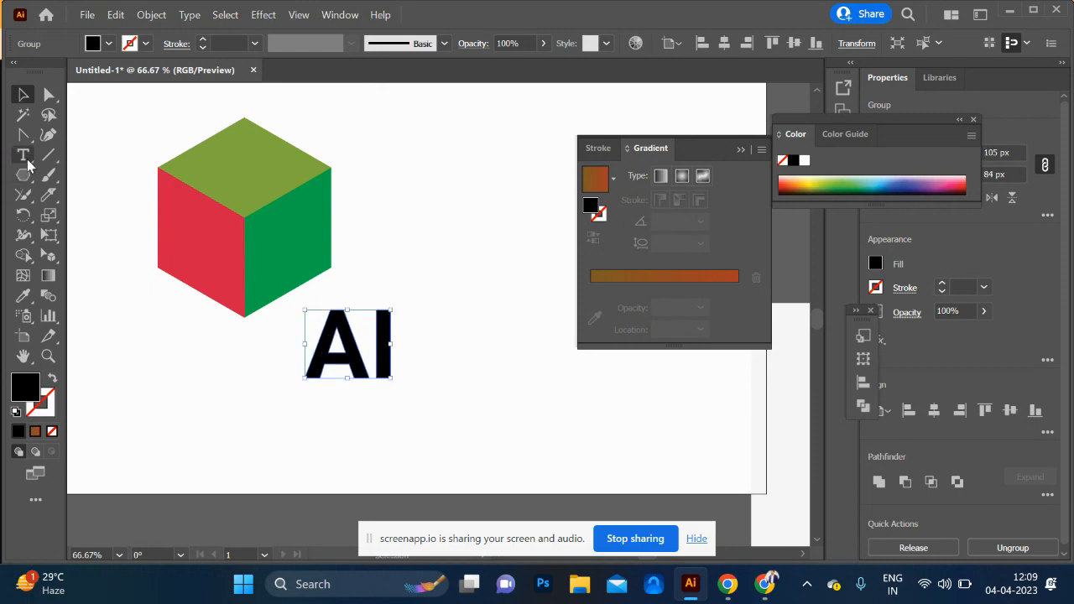
pyautogui.click(481, 353)
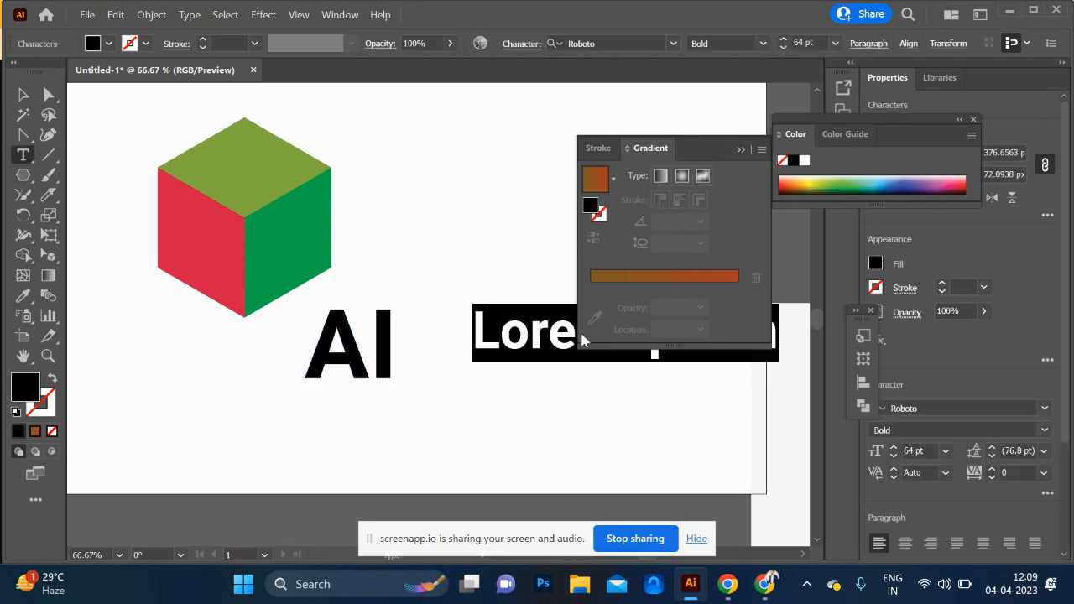
pyautogui.write('PSD')
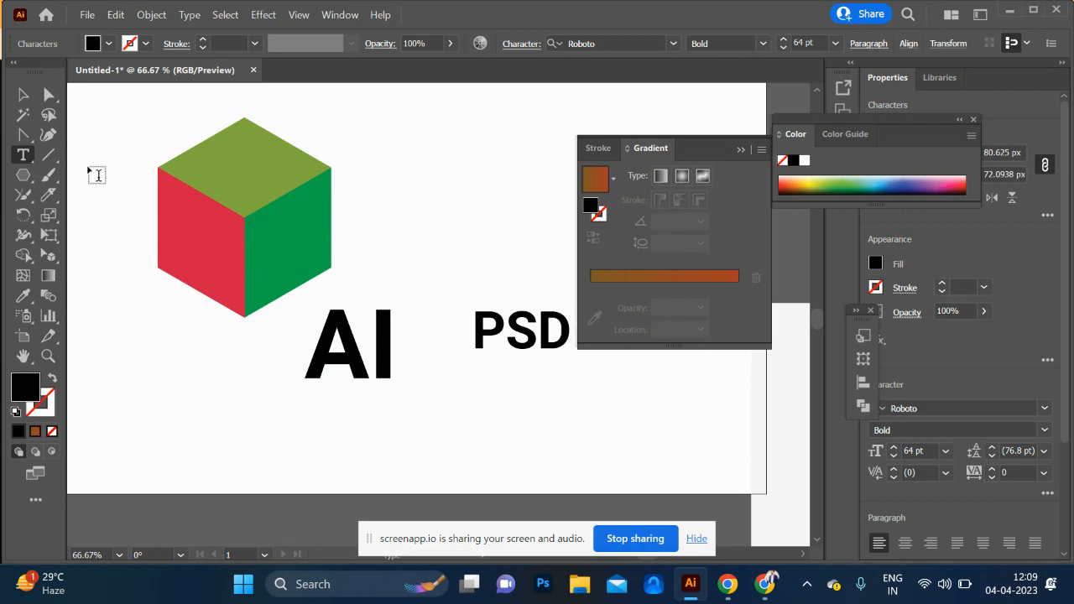
pyautogui.click(24, 95)
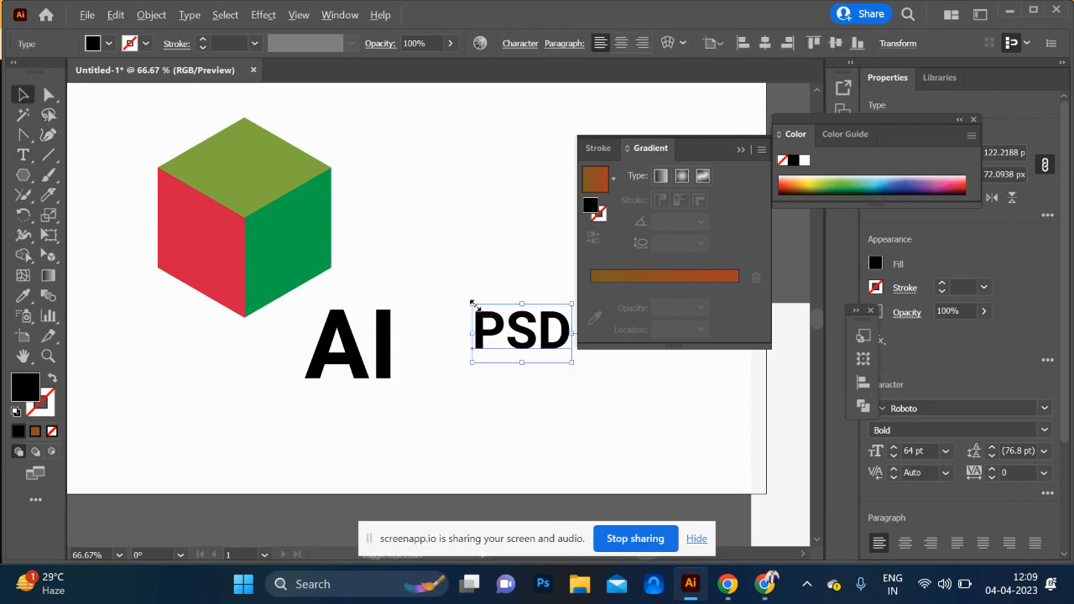
pyautogui.moveTo(473, 304); pyautogui.dragTo(430, 277)
# Duplicate the PSD text below itself and change the copy to CDR
pyautogui.moveTo(446, 350); pyautogui.dragTo(430, 464)
pyautogui.doubleClick(440, 457)
pyautogui.hotkey('ctrl', 'a')
pyautogui.write('C')
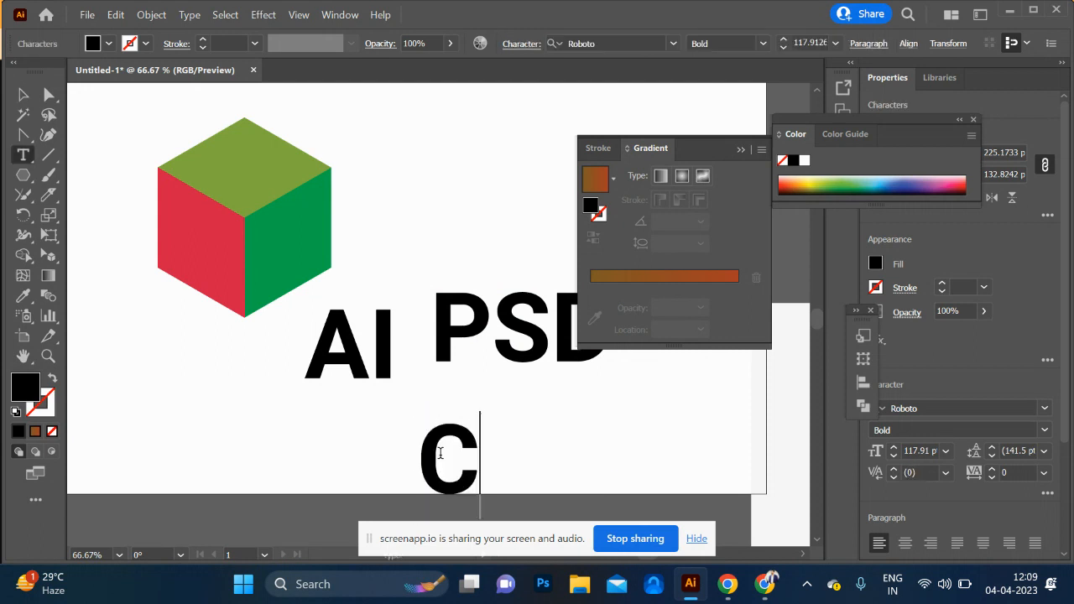
pyautogui.write('DR')
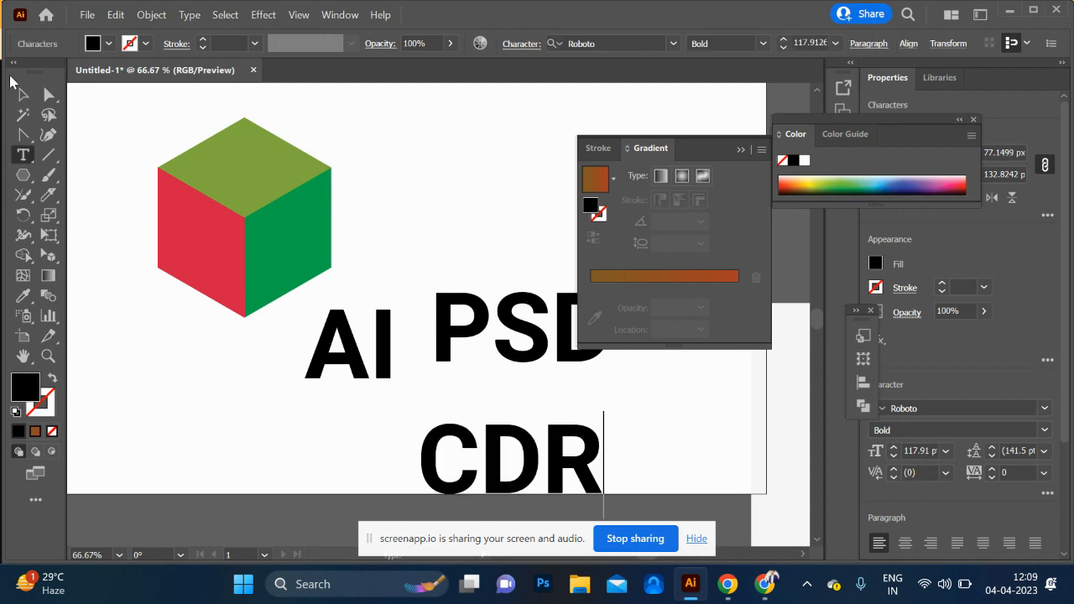
pyautogui.click(23, 94)
# Move the AI lettering down and to the left, farther away from the cube
pyautogui.click(236, 371)
pyautogui.click(349, 374)
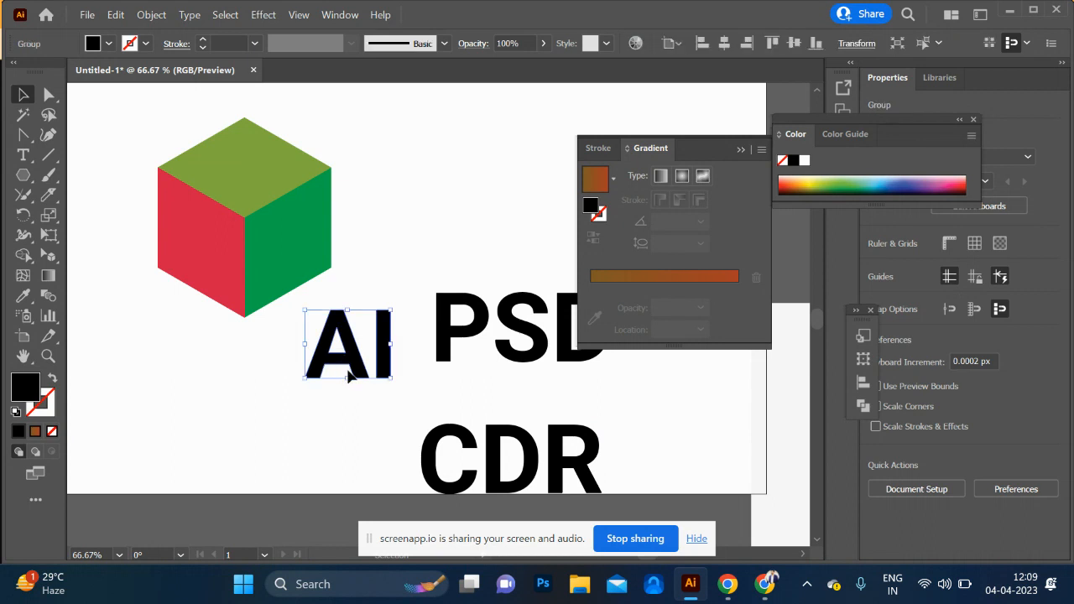
pyautogui.moveTo(349, 374); pyautogui.dragTo(312, 415)
# Offset the path of the cube's olive top face by -10 px with Miter joins
pyautogui.click(272, 196)
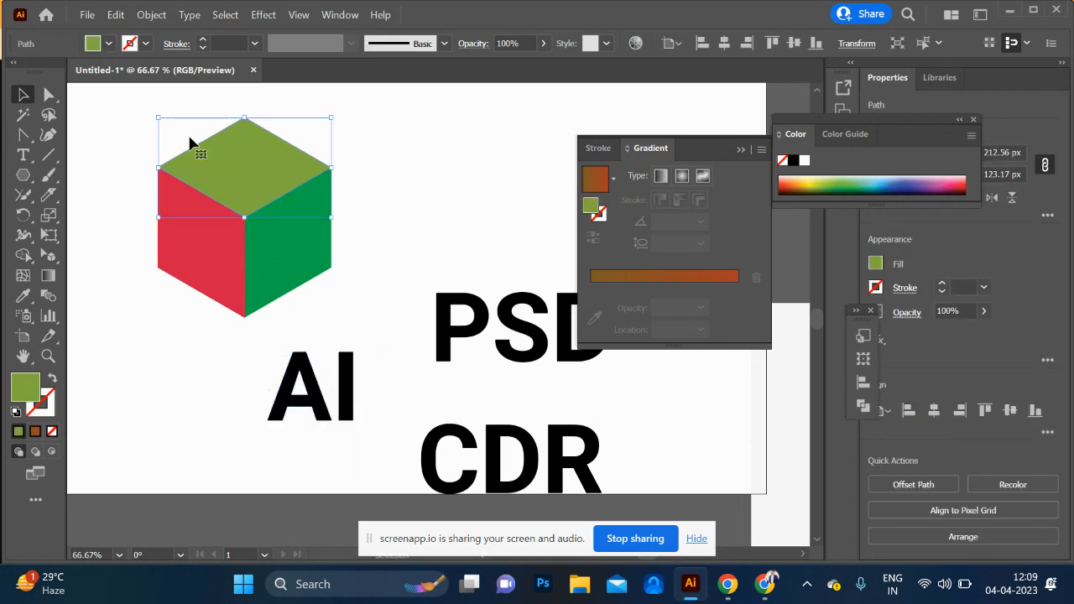
pyautogui.click(151, 15)
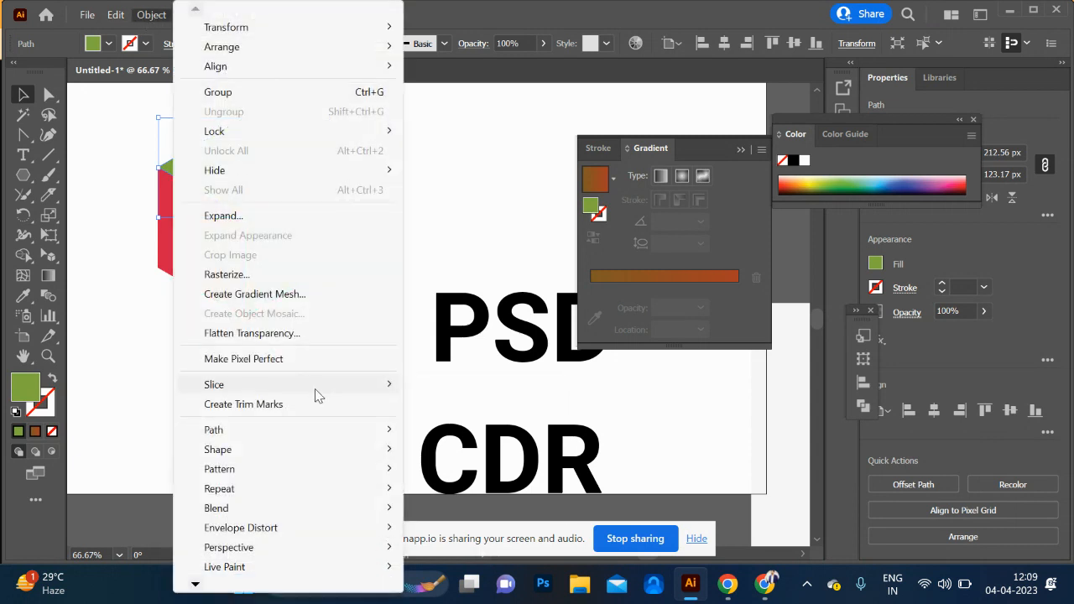
pyautogui.moveTo(305, 430)
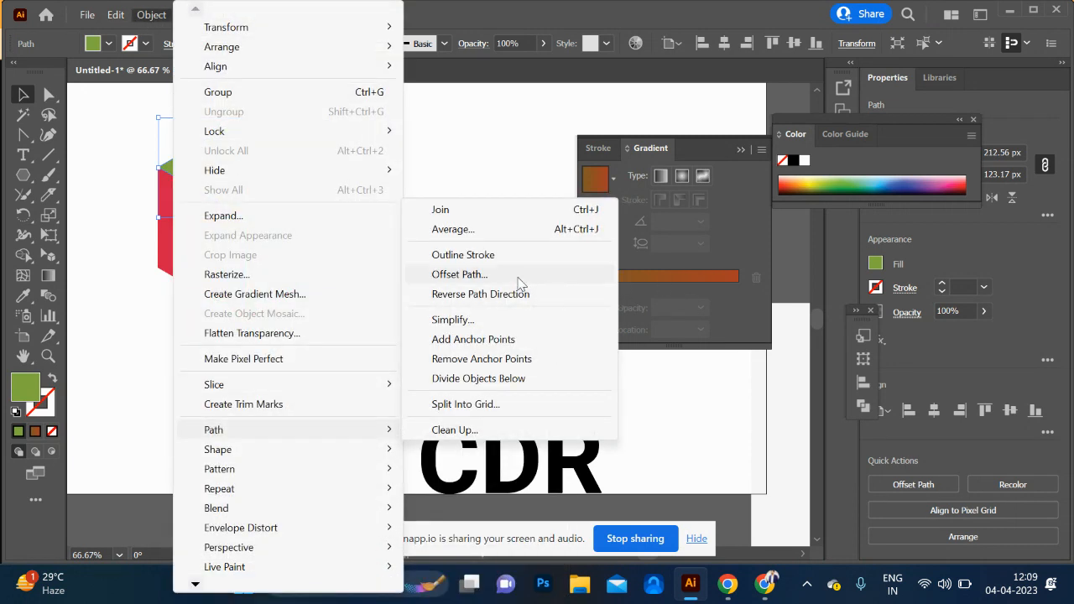
pyautogui.click(470, 276)
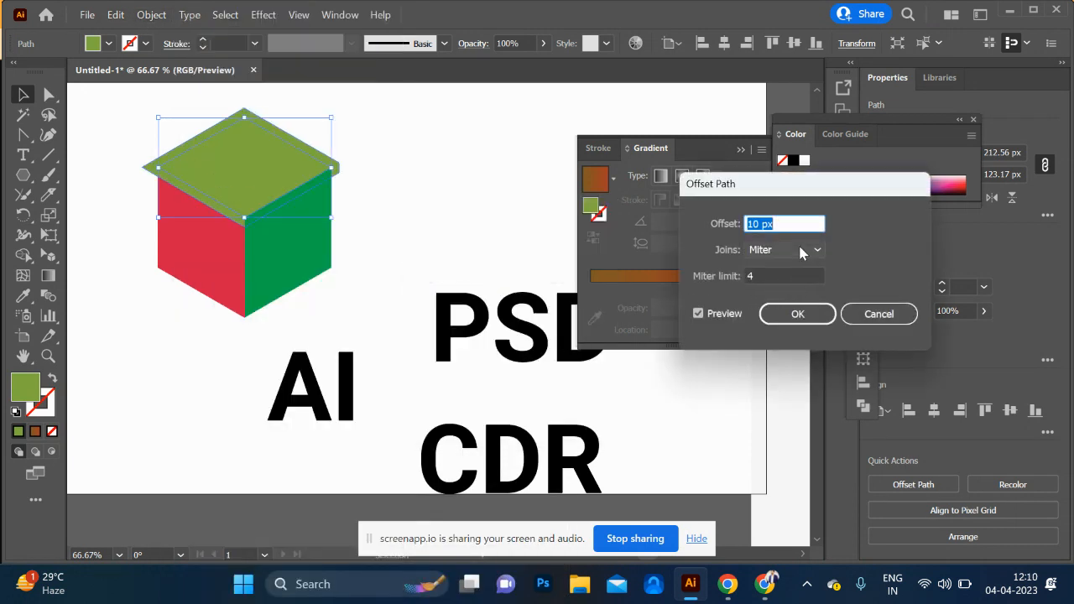
pyautogui.write('-10')
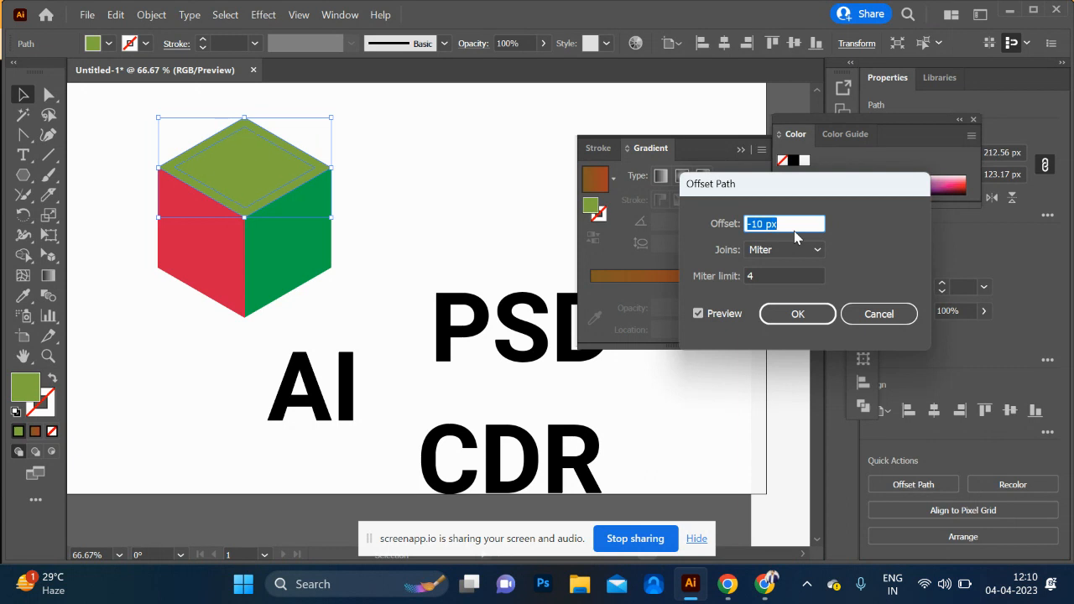
pyautogui.click(795, 314)
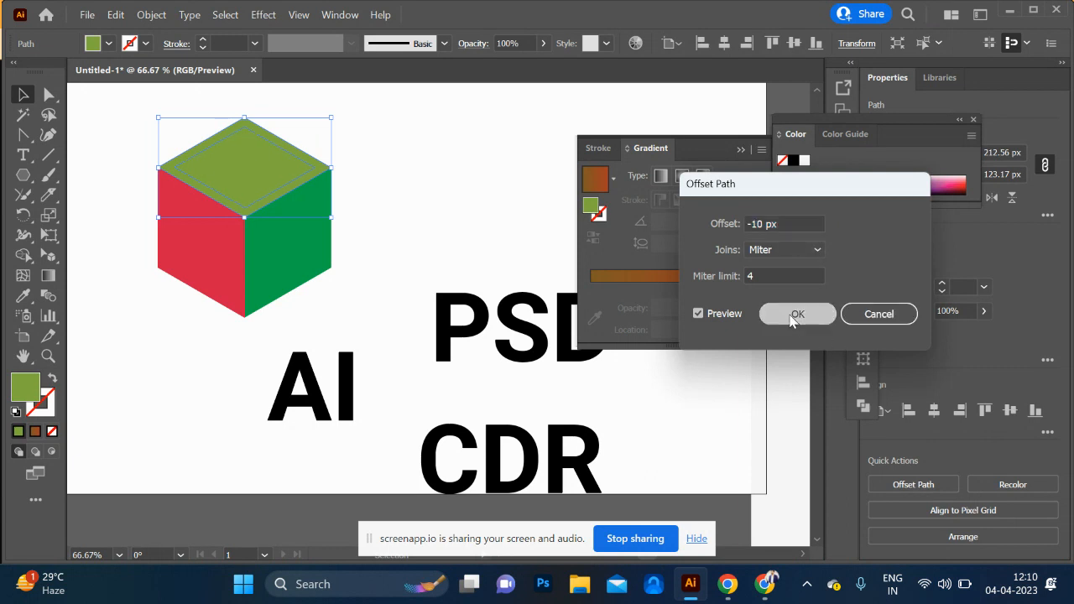
# Offset the path of the cube's green right face by -10 px with Miter joins
pyautogui.click(273, 277)
pyautogui.click(152, 14)
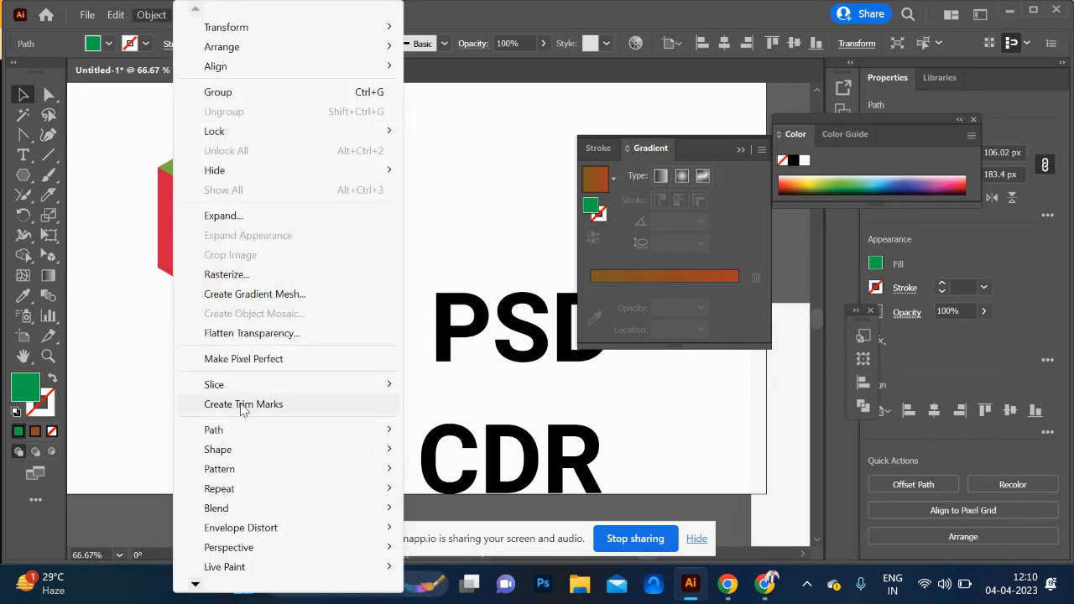
pyautogui.moveTo(262, 435)
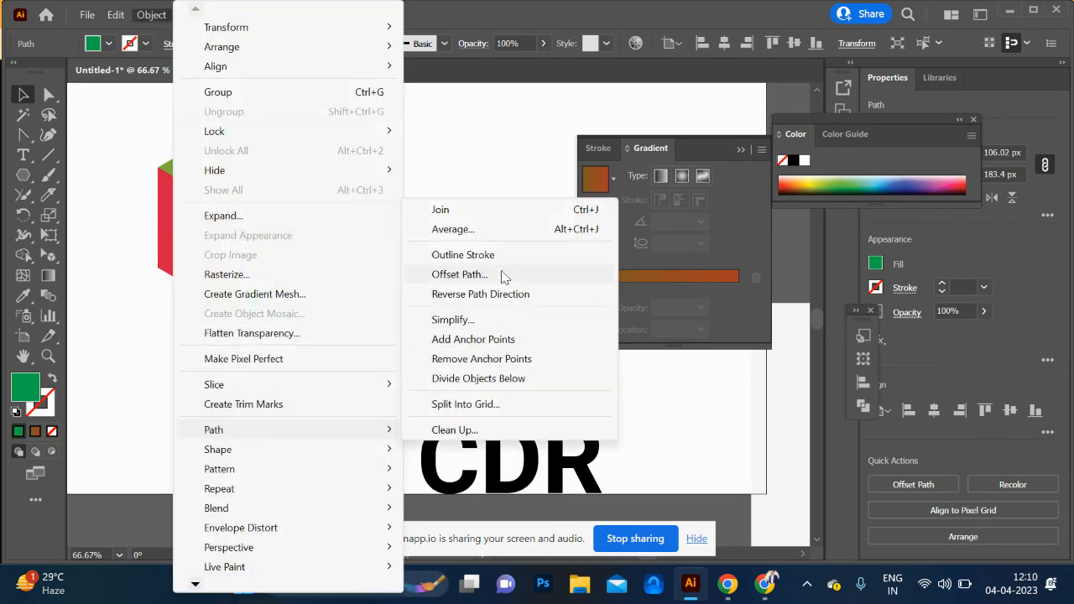
pyautogui.click(460, 275)
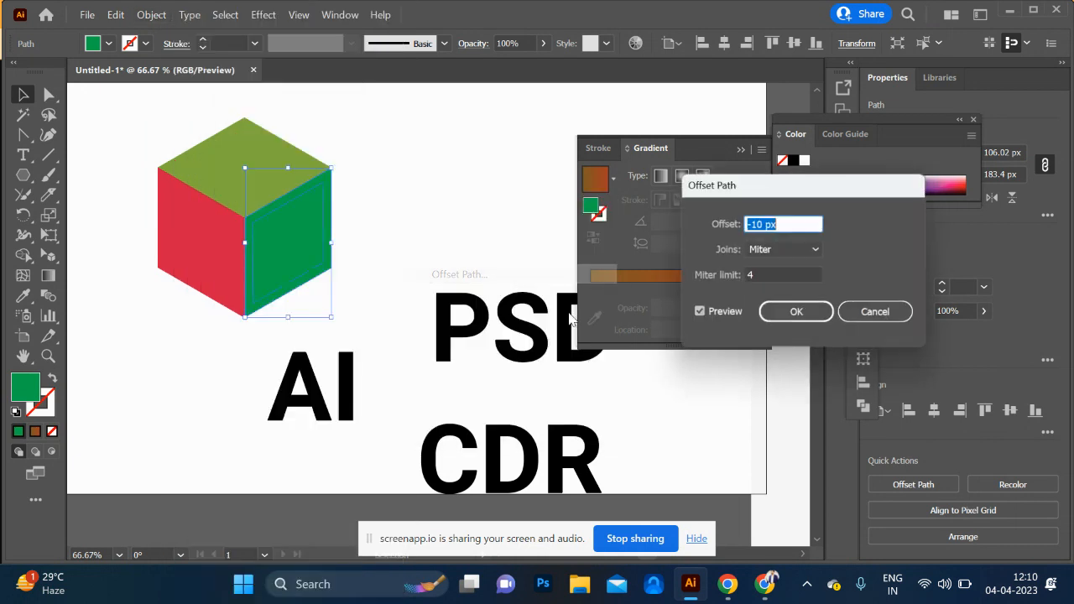
pyautogui.click(781, 319)
# Offset the path of the cube's red left face by -10 px
pyautogui.click(188, 260)
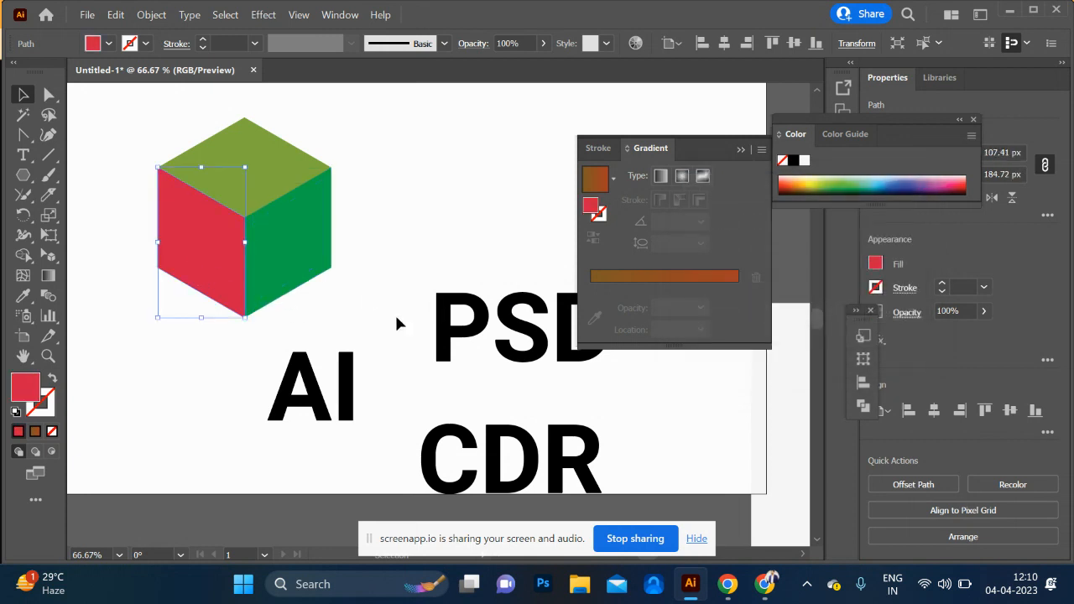
pyautogui.click(150, 14)
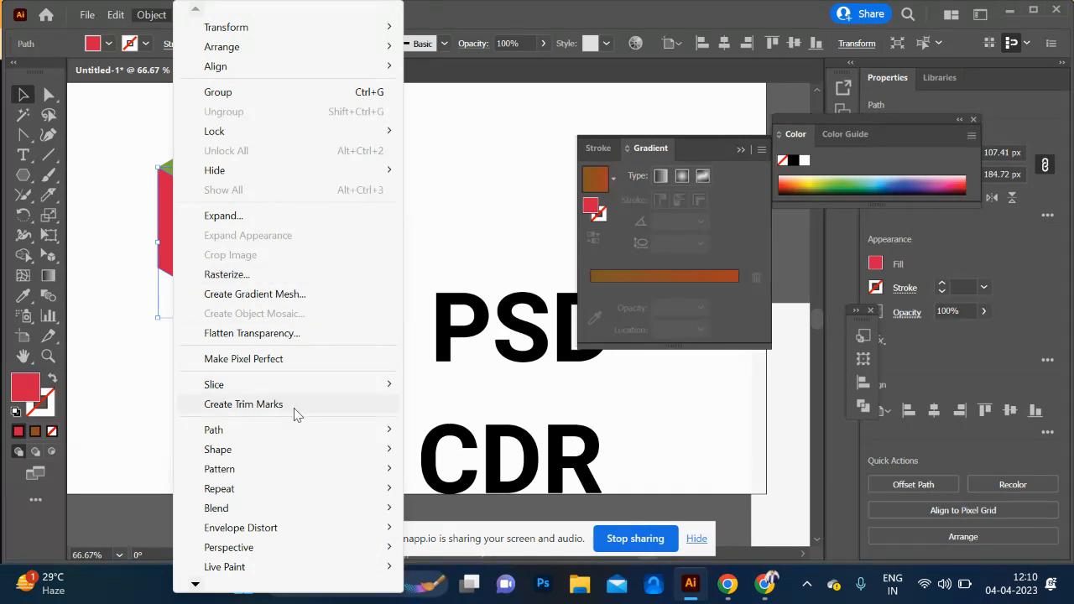
pyautogui.moveTo(290, 436)
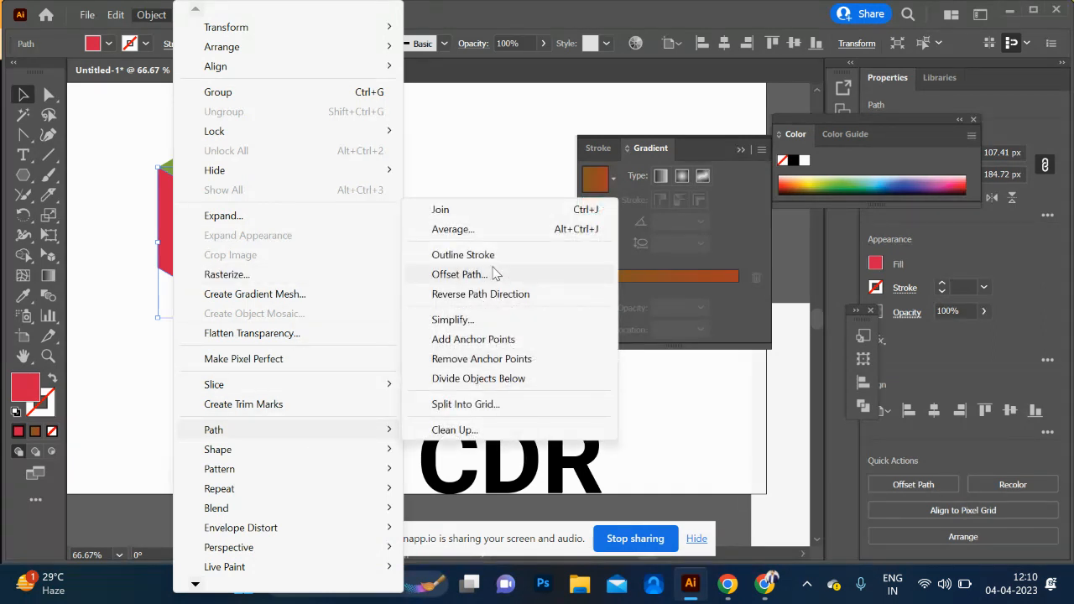
pyautogui.click(459, 274)
pyautogui.click(780, 312)
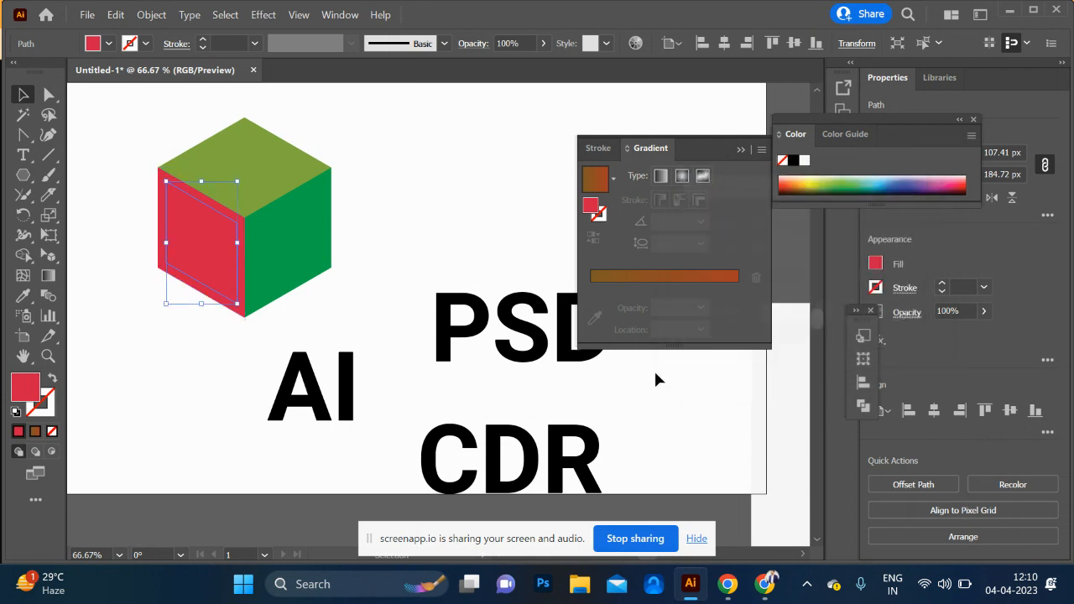
# Try to fit the AI lettering into the red face's inset shape with Envelope Distort, Make with Top Object
pyautogui.click(519, 336)
pyautogui.click(225, 288)
pyautogui.keyDown('shift'); pyautogui.click(302, 378); pyautogui.keyUp('shift')
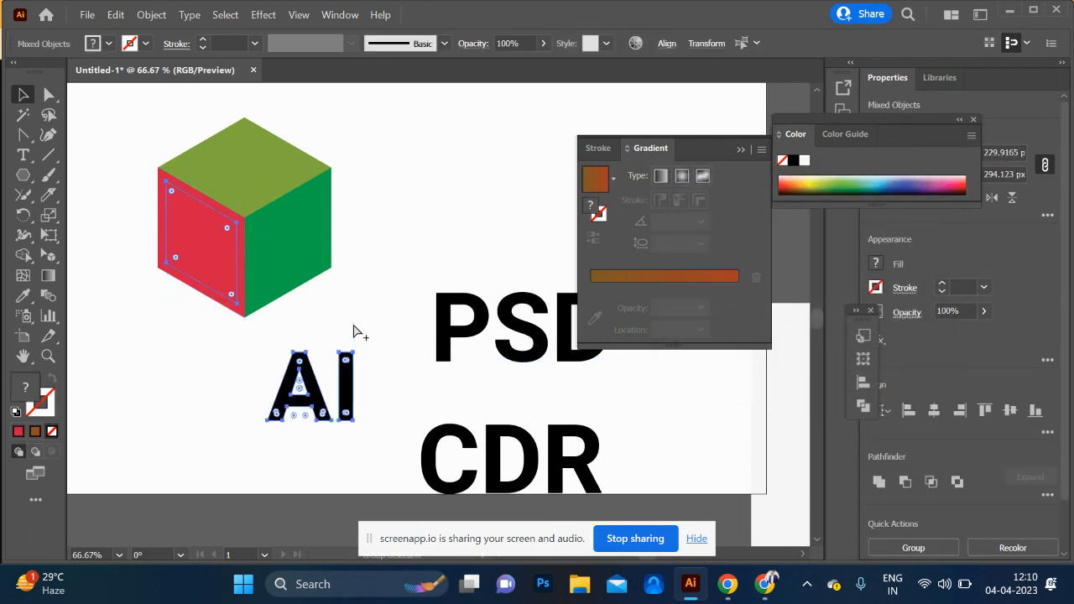
pyautogui.hotkey('ctrl', 'alt', 'c')
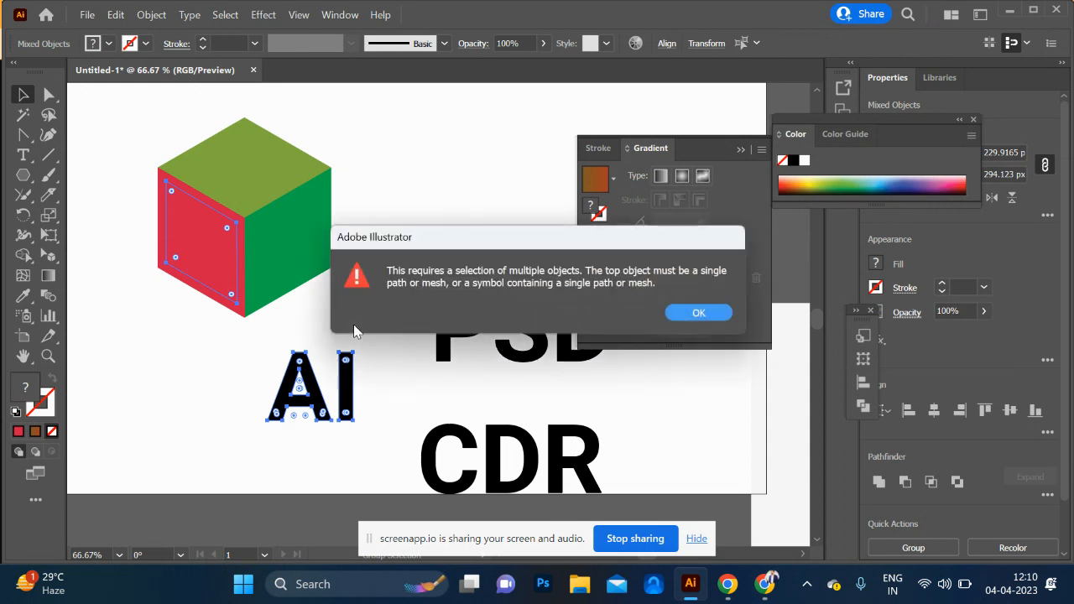
pyautogui.click(699, 314)
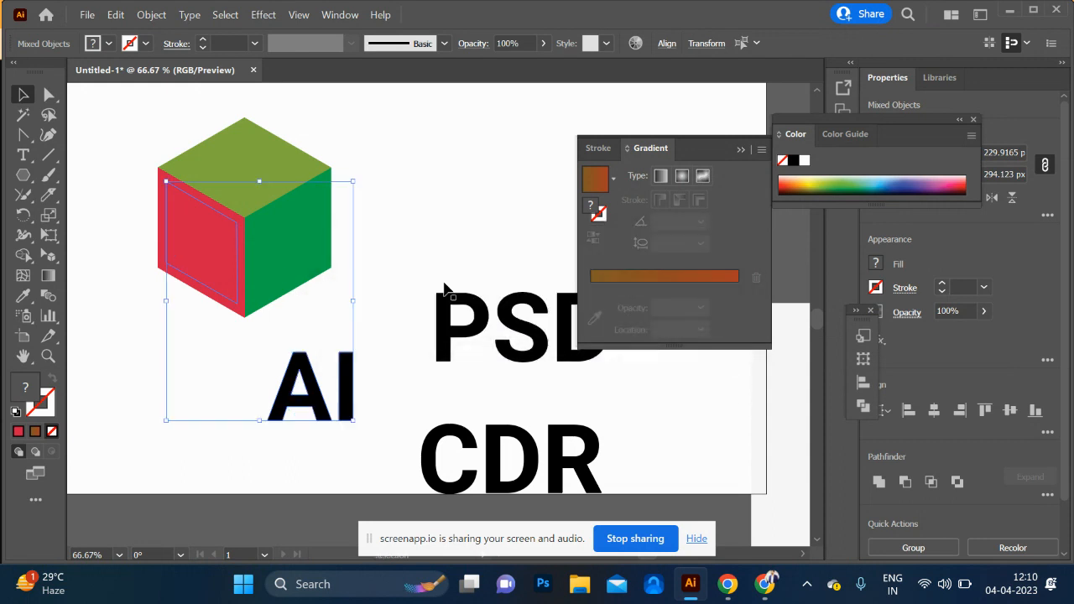
# Bring the red face's inset shape to the front and envelope-distort the AI lettering into it as the top object
pyautogui.click(439, 302)
pyautogui.click(233, 276)
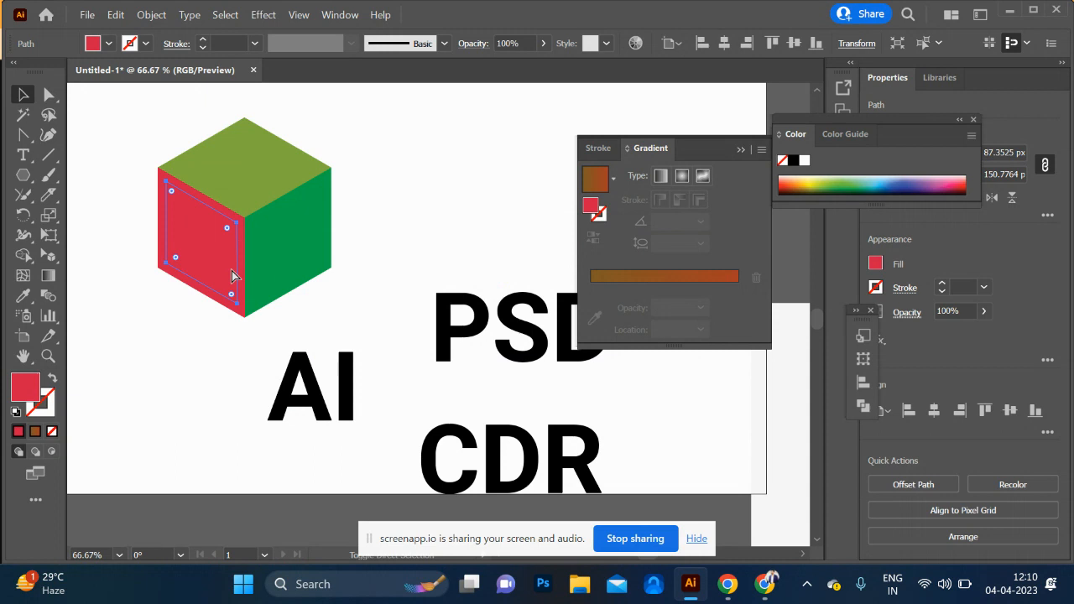
pyautogui.hotkey('ctrl', 'shift', ']')
pyautogui.keyDown('shift'); pyautogui.click(317, 409); pyautogui.keyUp('shift')
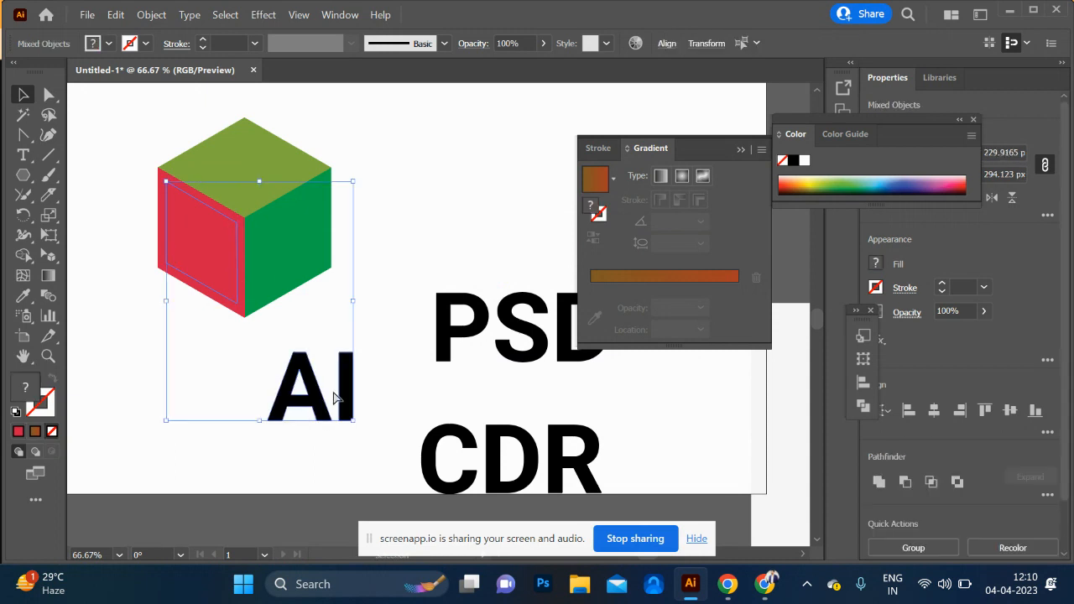
pyautogui.hotkey('ctrl', 'alt', 'c')
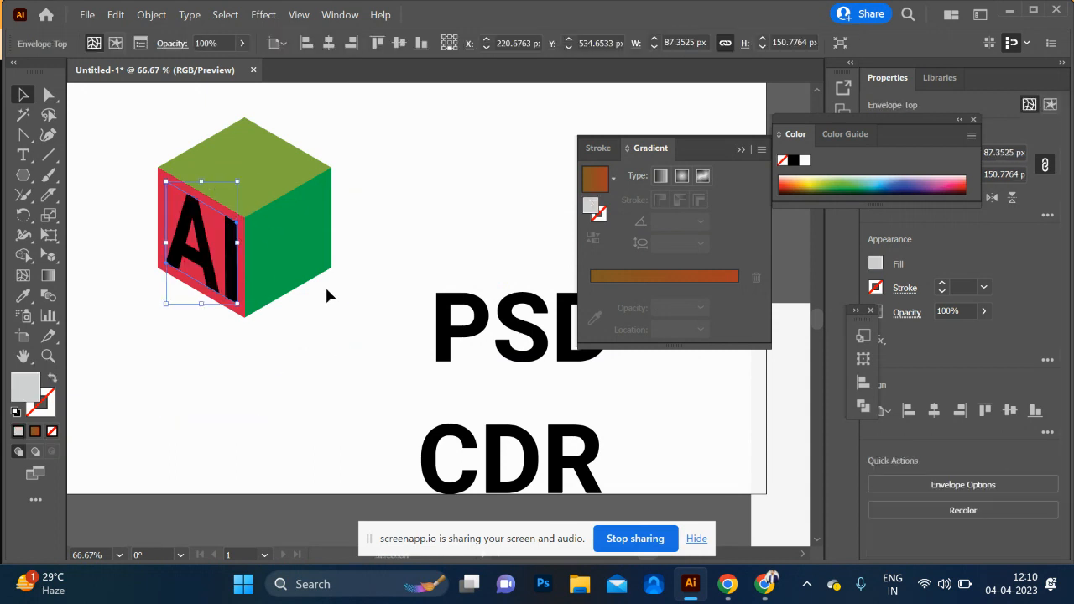
pyautogui.click(296, 342)
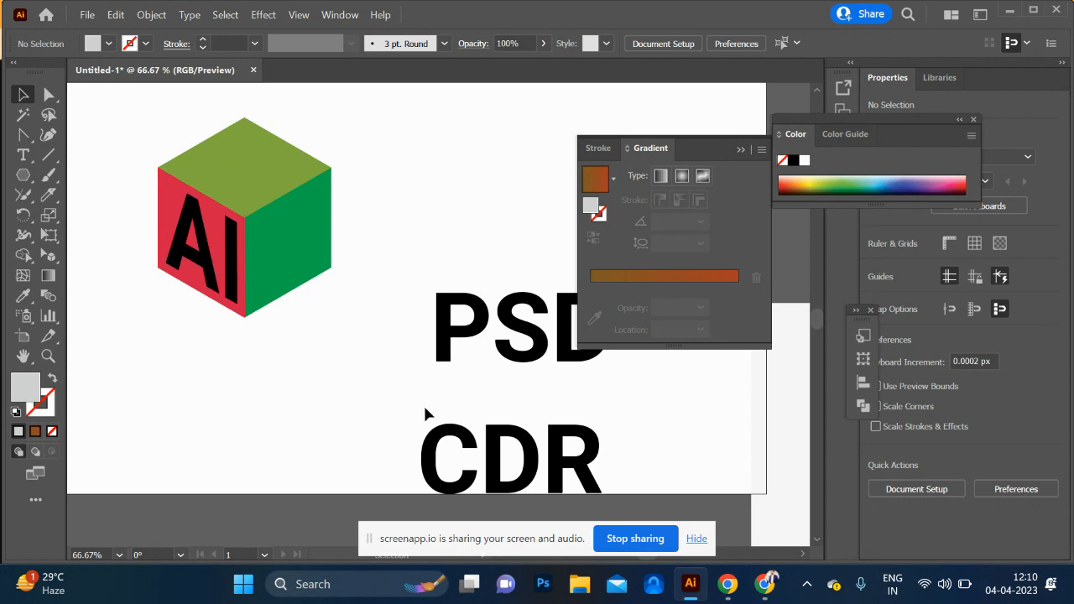
# Move the PSD text slightly up and to the left, and recolor the distorted AI lettering white inside its envelope
pyautogui.moveTo(478, 329); pyautogui.dragTo(458, 262)
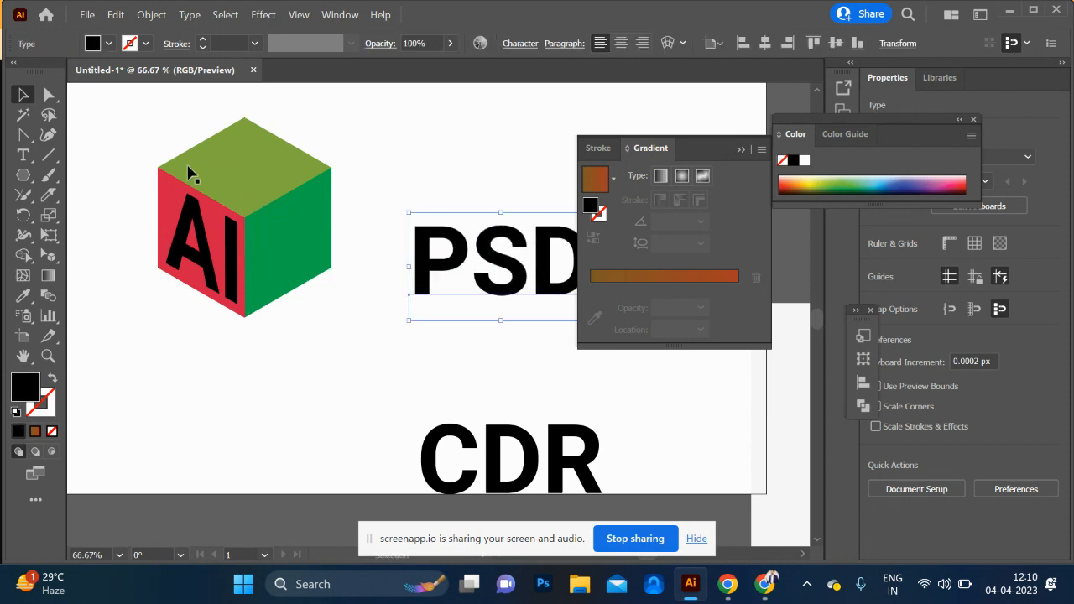
pyautogui.click(210, 252)
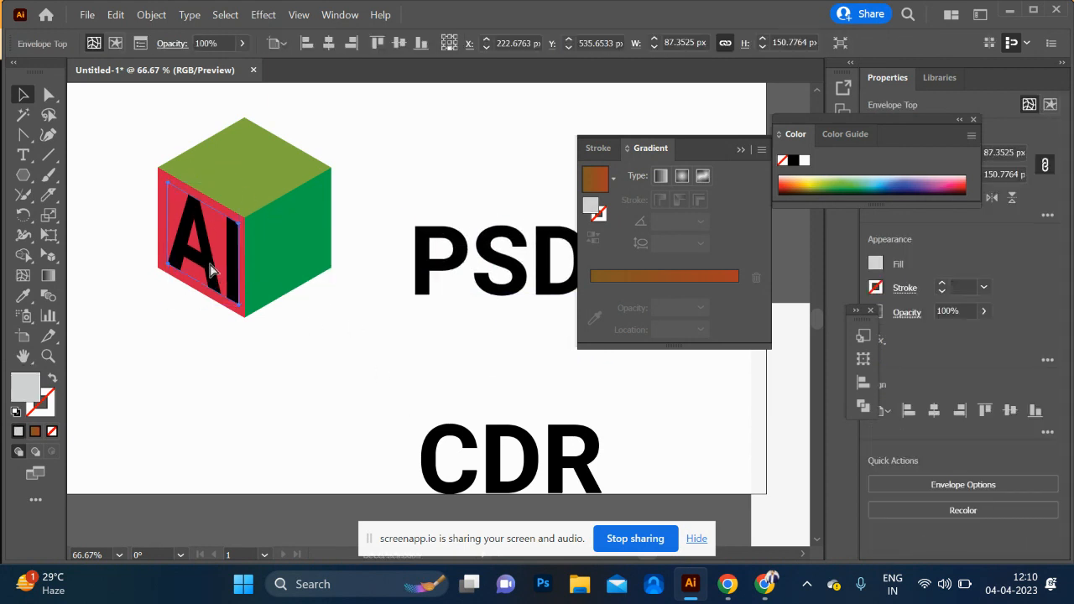
pyautogui.doubleClick(211, 269)
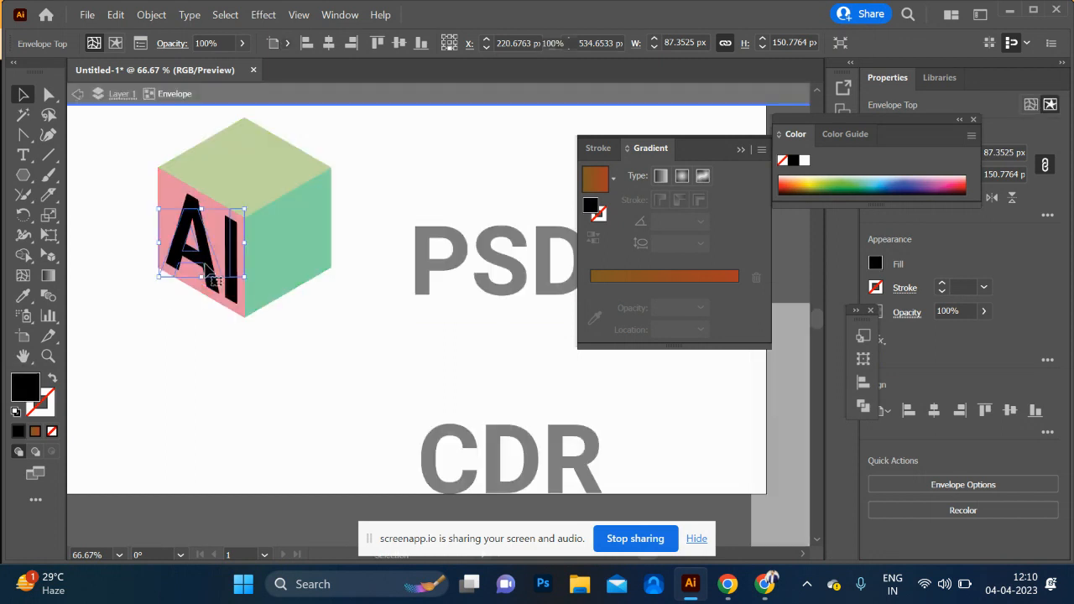
pyautogui.click(805, 162)
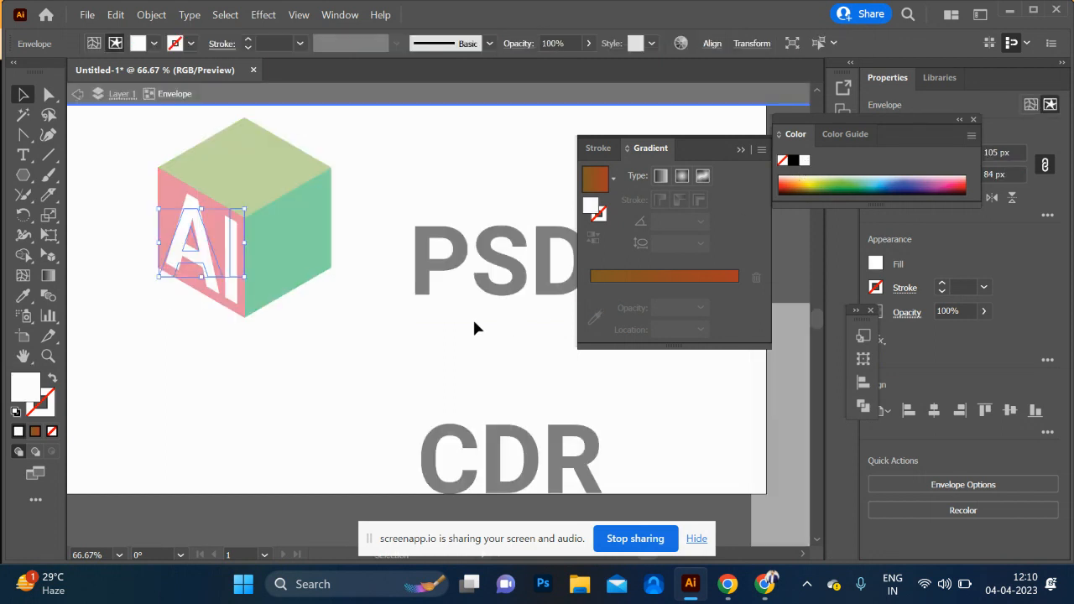
pyautogui.doubleClick(366, 309)
pyautogui.scroll(-2, 353, 328)
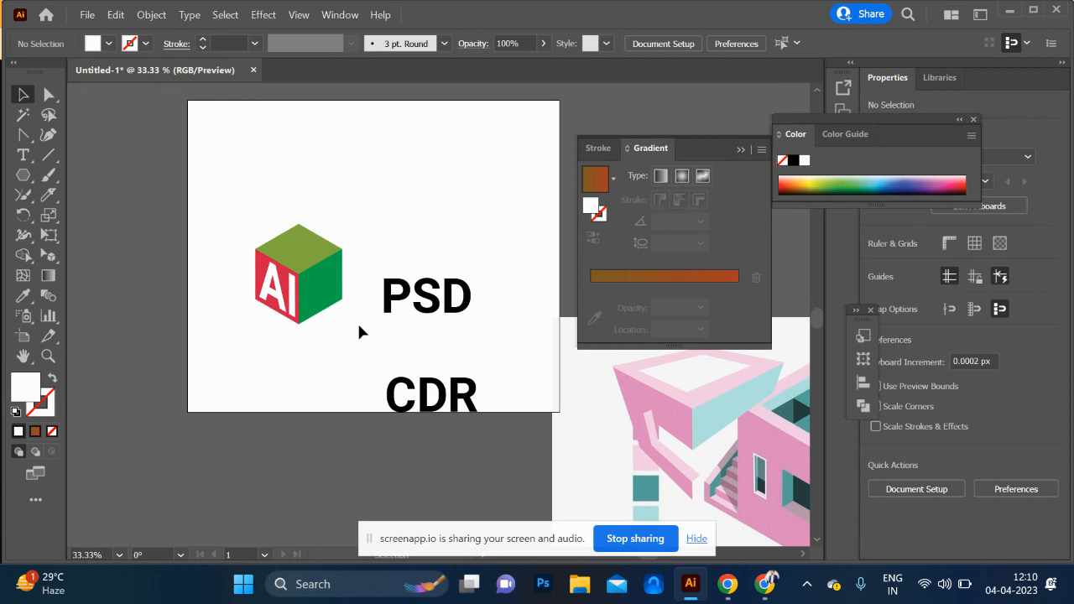
pyautogui.scroll(-1, 394, 266)
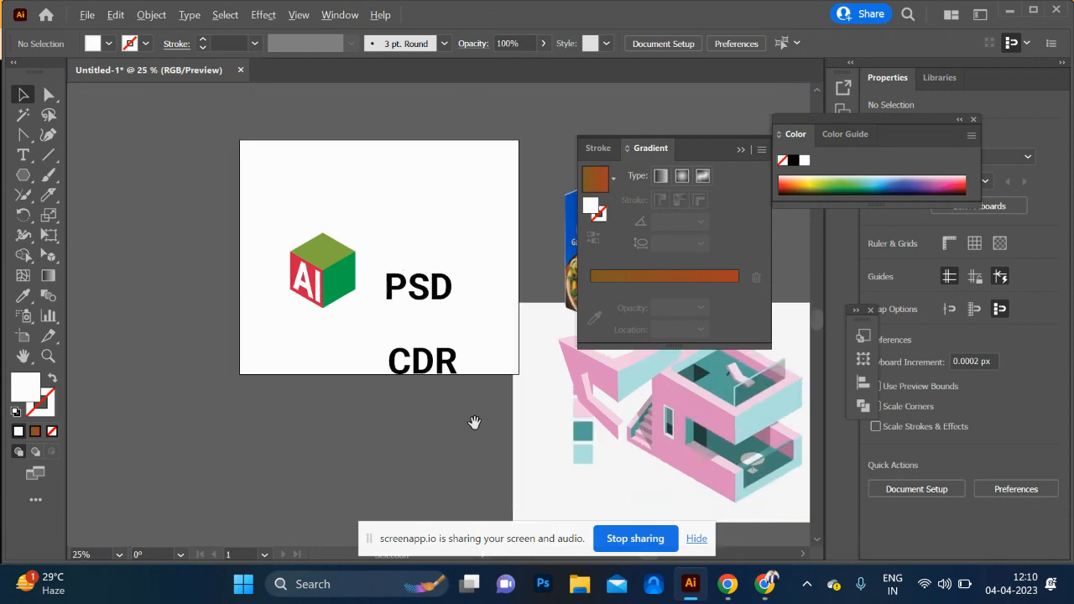
pyautogui.moveTo(478, 460); pyautogui.dragTo(230, 423)
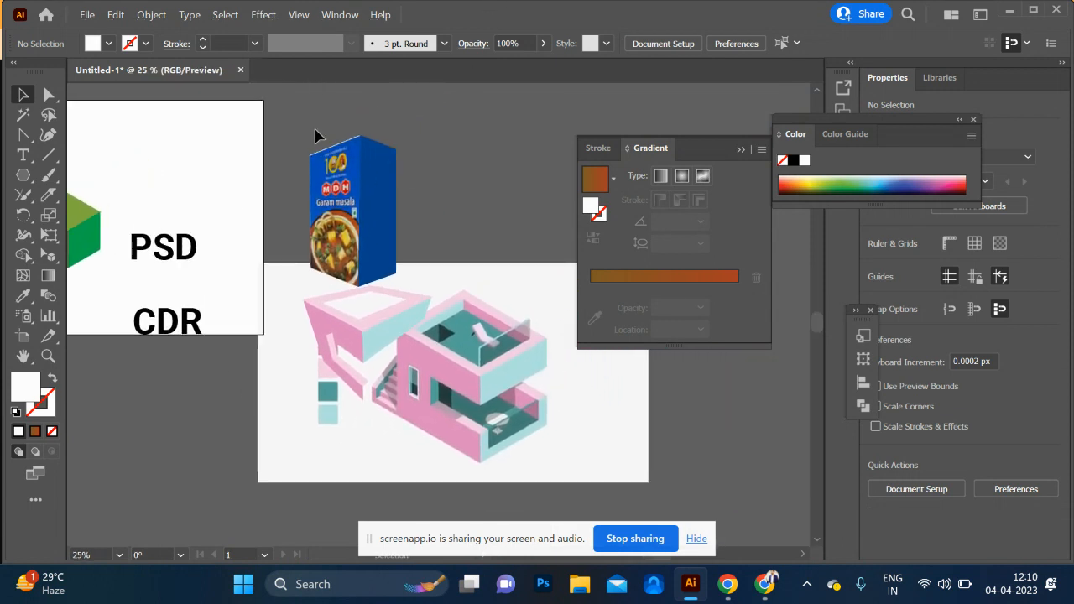
pyautogui.click(403, 209)
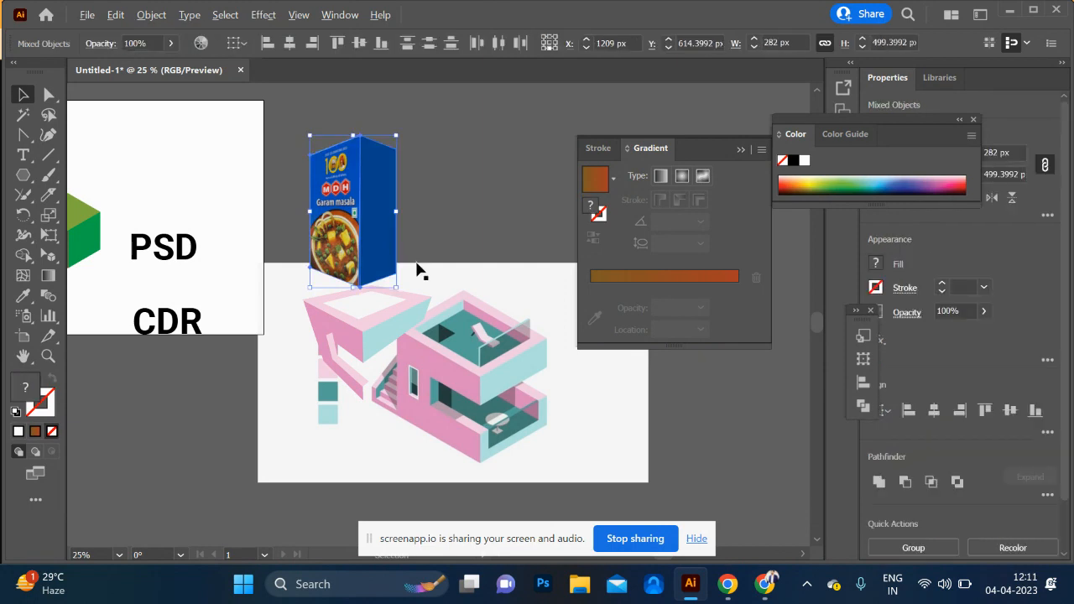
# Switch to Chrome and search Google Images for "blend tool illustrator"
pyautogui.hotkey('alt', 'Tab')
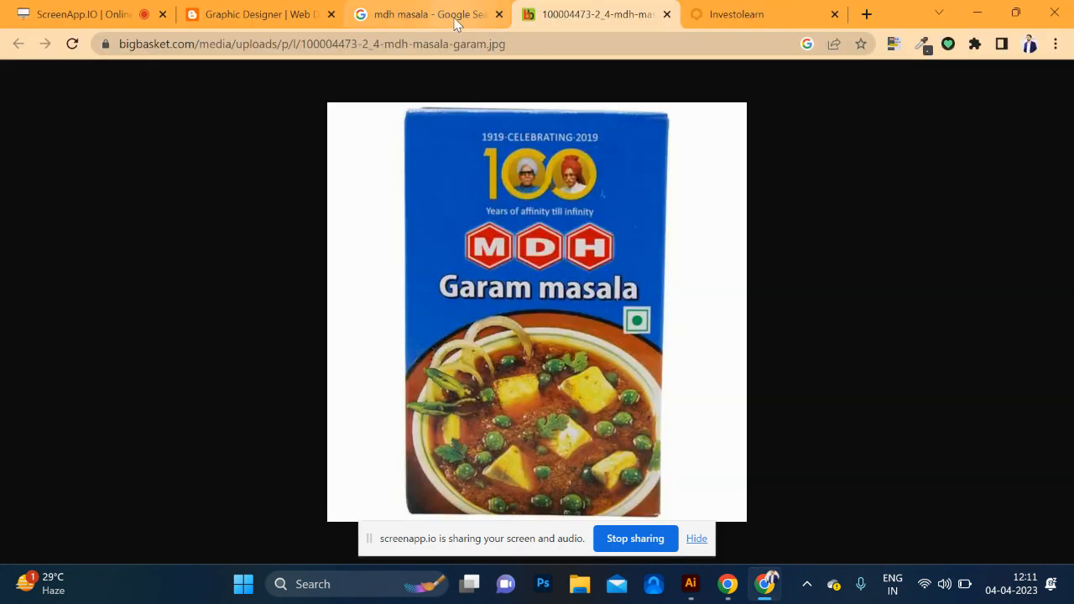
pyautogui.click(412, 14)
pyautogui.click(415, 84)
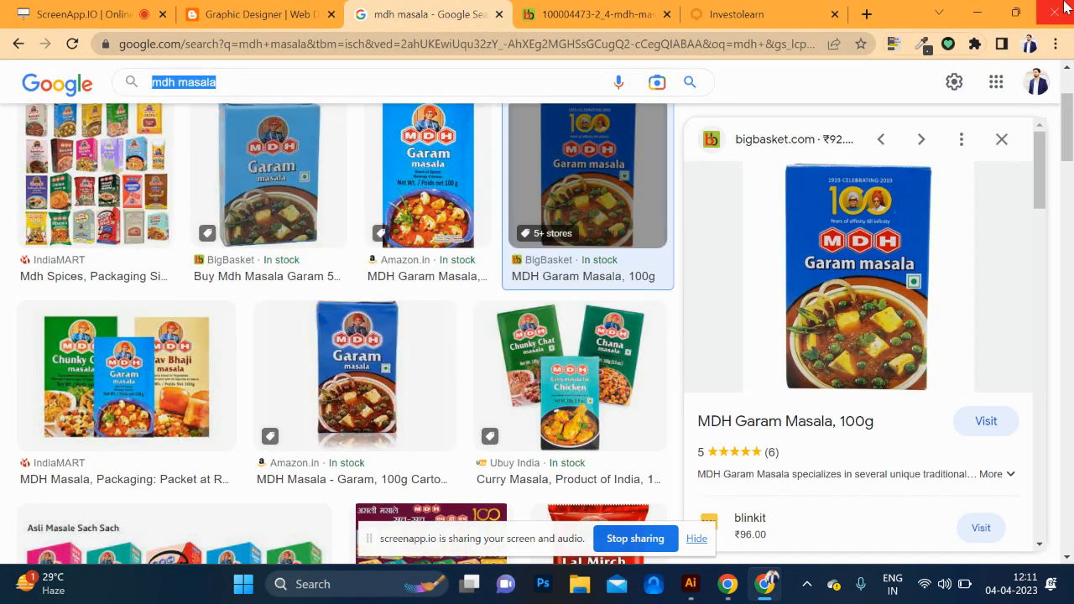
pyautogui.write('blend')
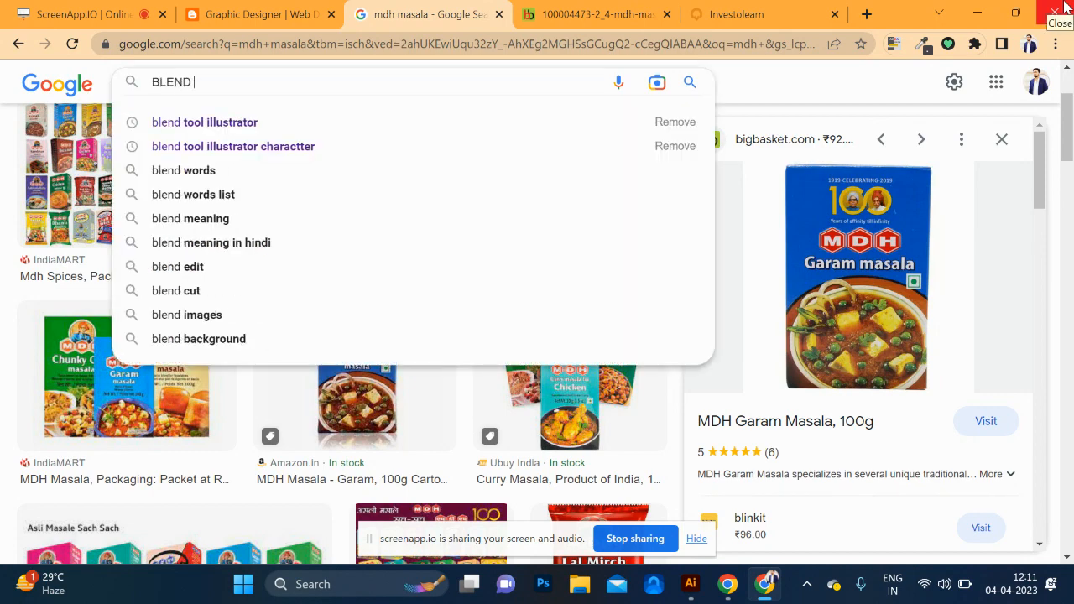
pyautogui.press('Down')
pyautogui.press('Return')
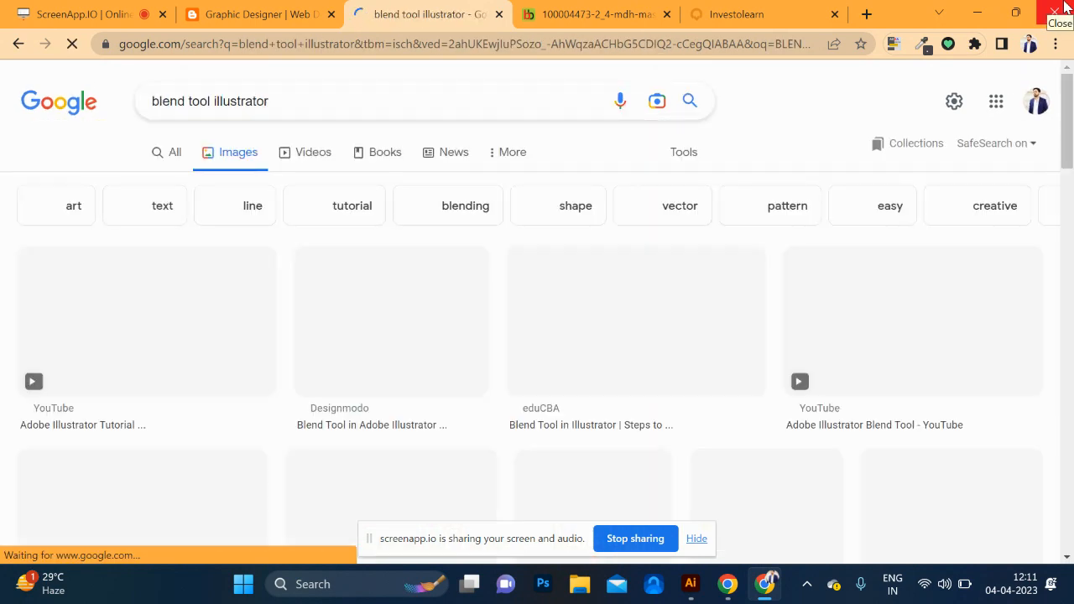
# Examine the image results for blend tool artwork, previewing the Ideosprocess colorful fluid stroke example and its related images
pyautogui.press('Down')
pyautogui.press('Down')
pyautogui.press('Down')
pyautogui.press('Down')
pyautogui.press('Down')
pyautogui.press('Down')
pyautogui.press('Down')
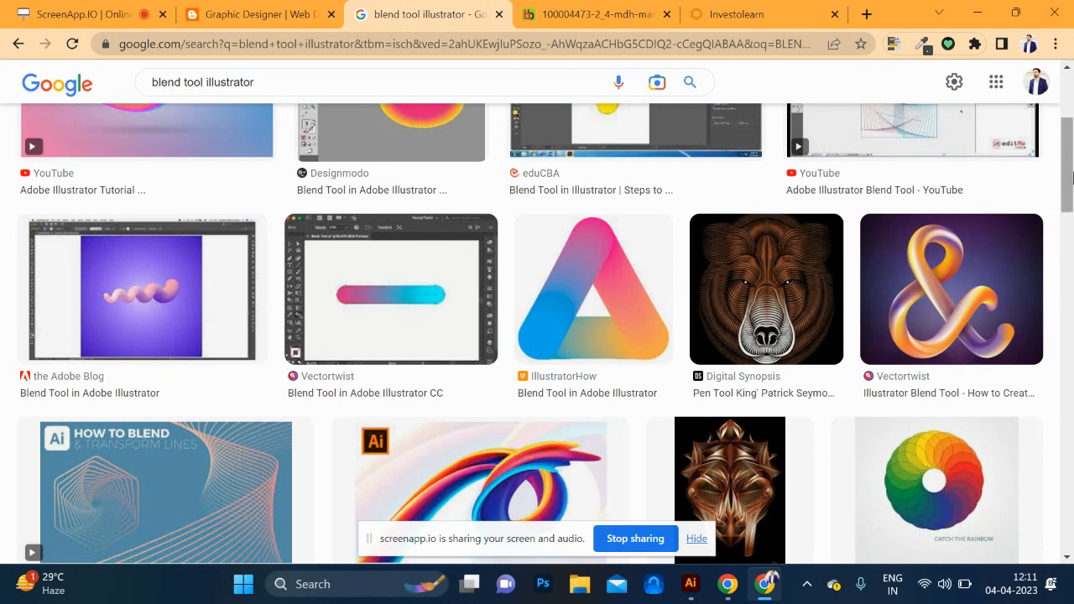
pyautogui.scroll(-4, 700, 277)
pyautogui.scroll(1, 527, 256)
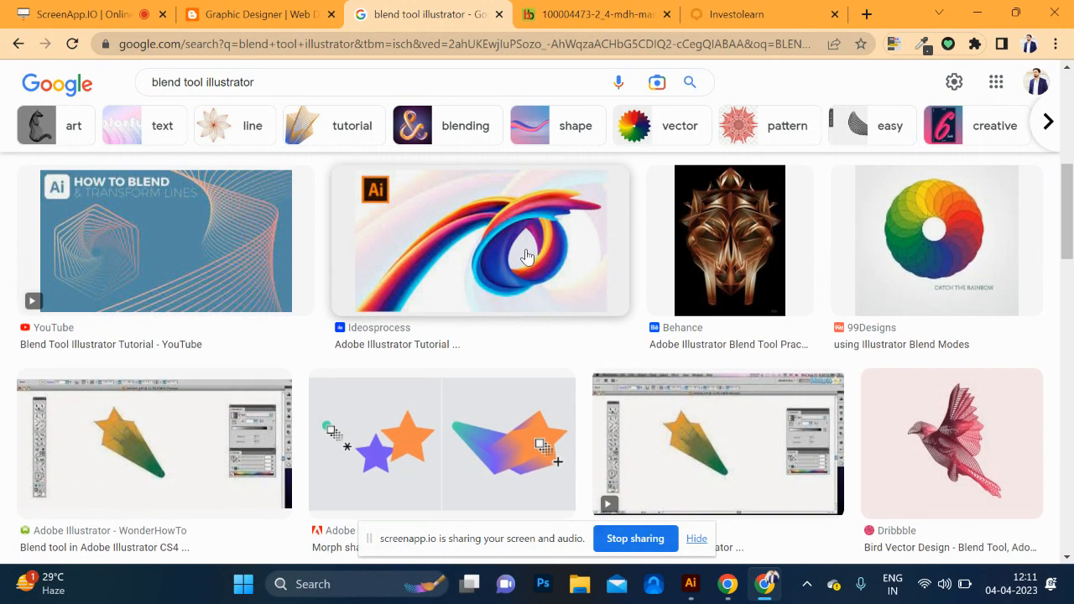
pyautogui.click(529, 259)
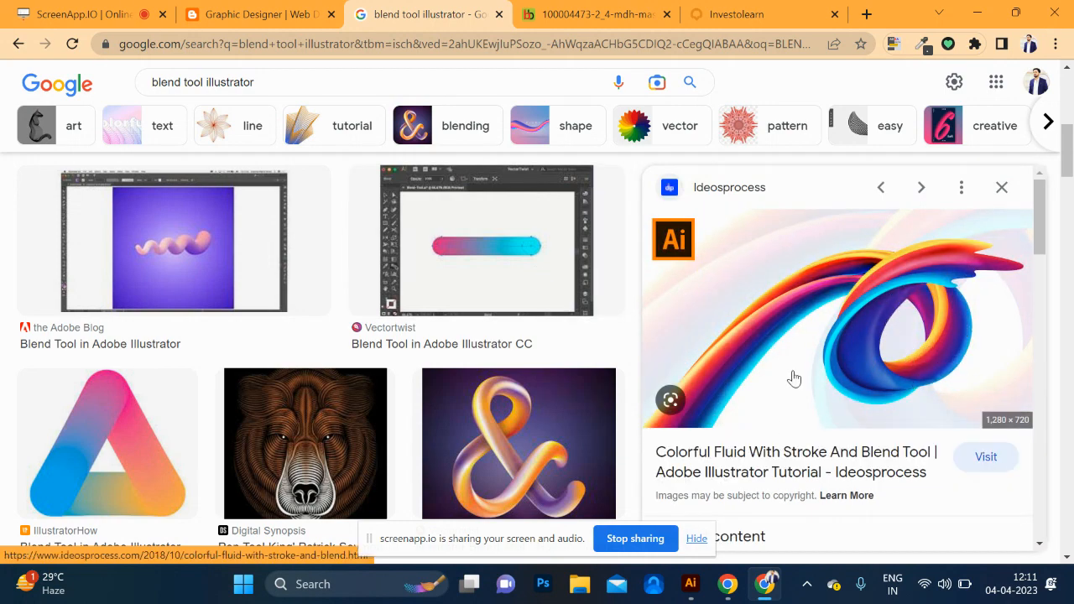
pyautogui.scroll(-5, 686, 399)
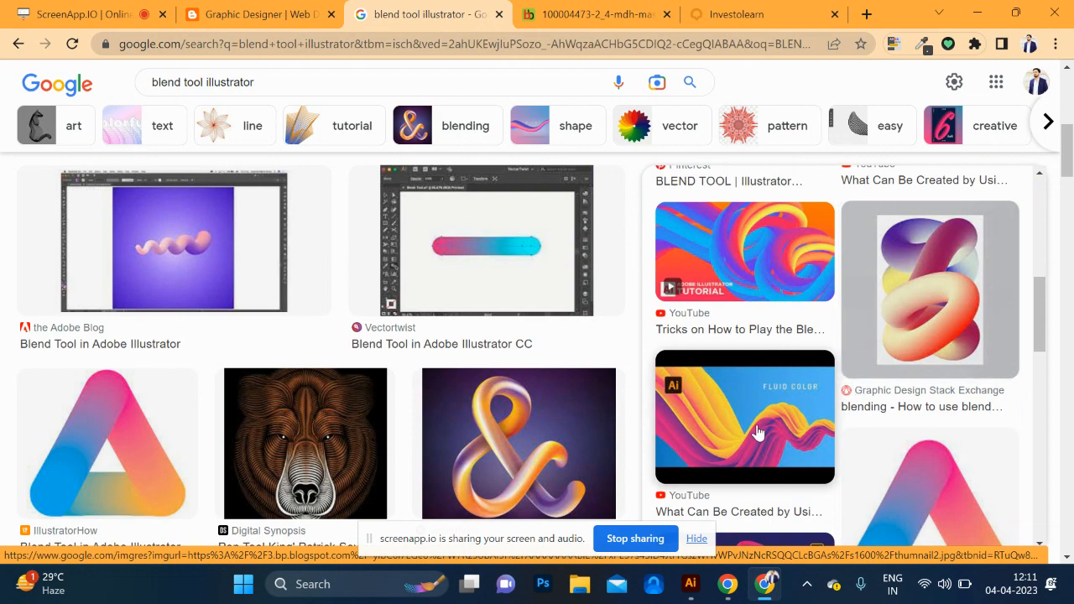
pyautogui.click(758, 431)
pyautogui.scroll(3, 767, 412)
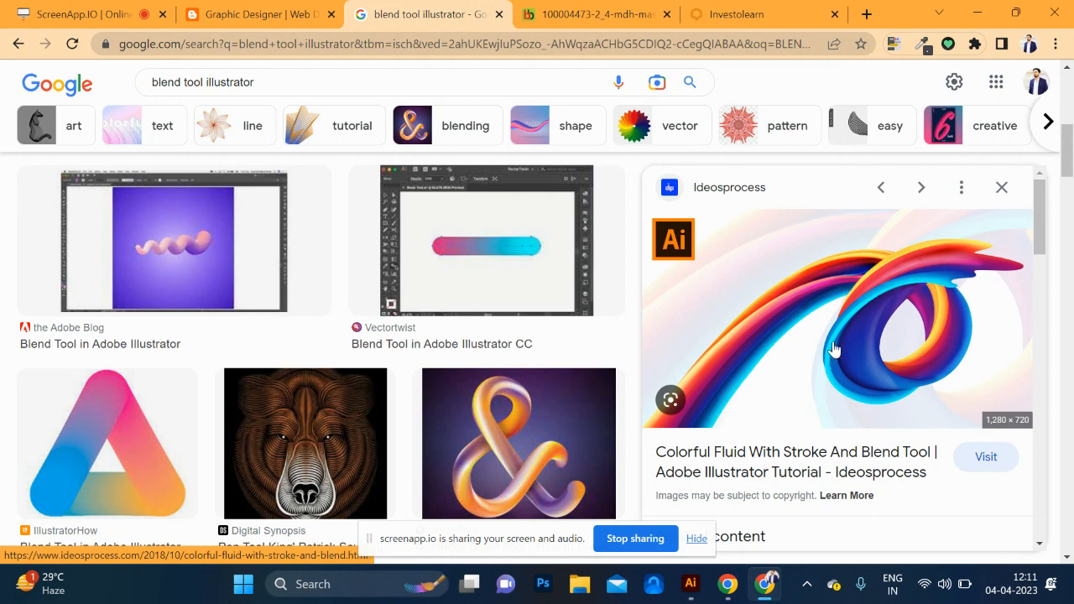
# Switch back to Illustrator, draw a circle about 172 px across in the empty canvas area and fill it red
pyautogui.hotkey('alt', 'Tab')
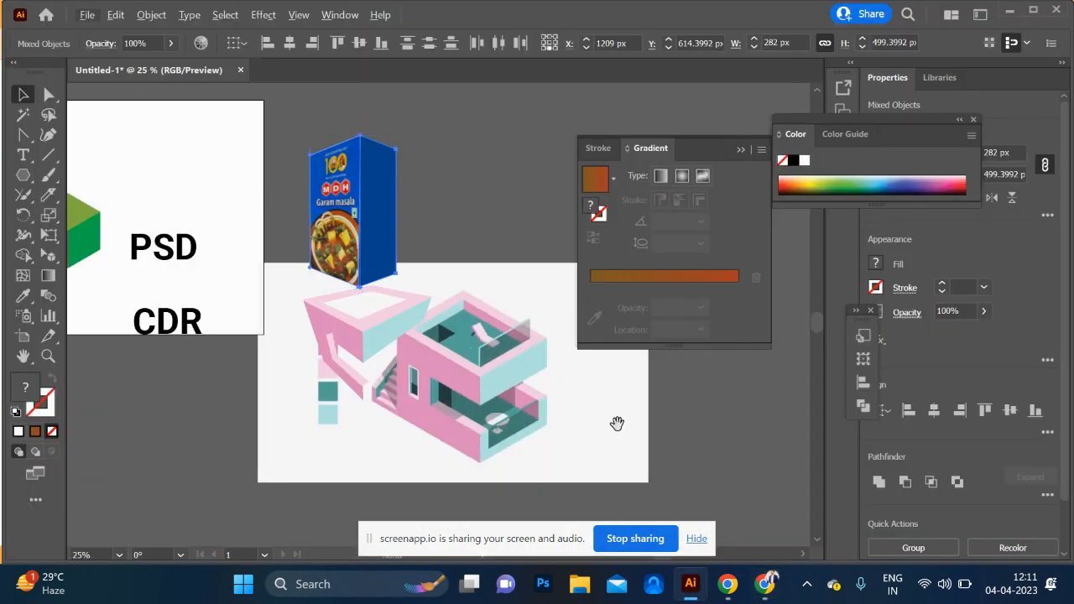
pyautogui.moveTo(617, 424); pyautogui.dragTo(3, 370)
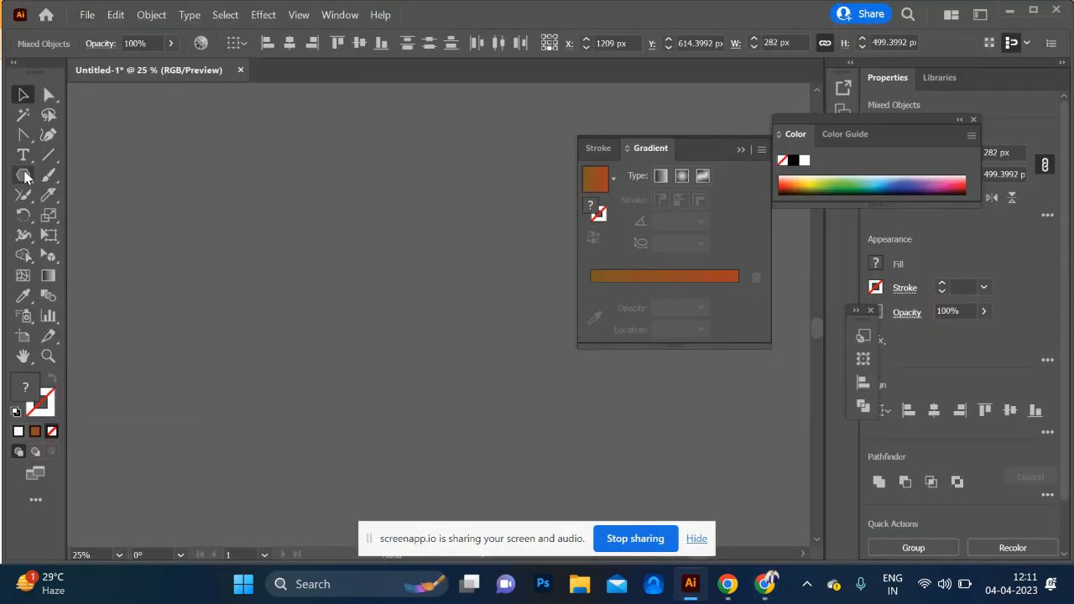
pyautogui.moveTo(24, 173); pyautogui.dragTo(92, 216)
pyautogui.moveTo(344, 357); pyautogui.dragTo(344, 365)
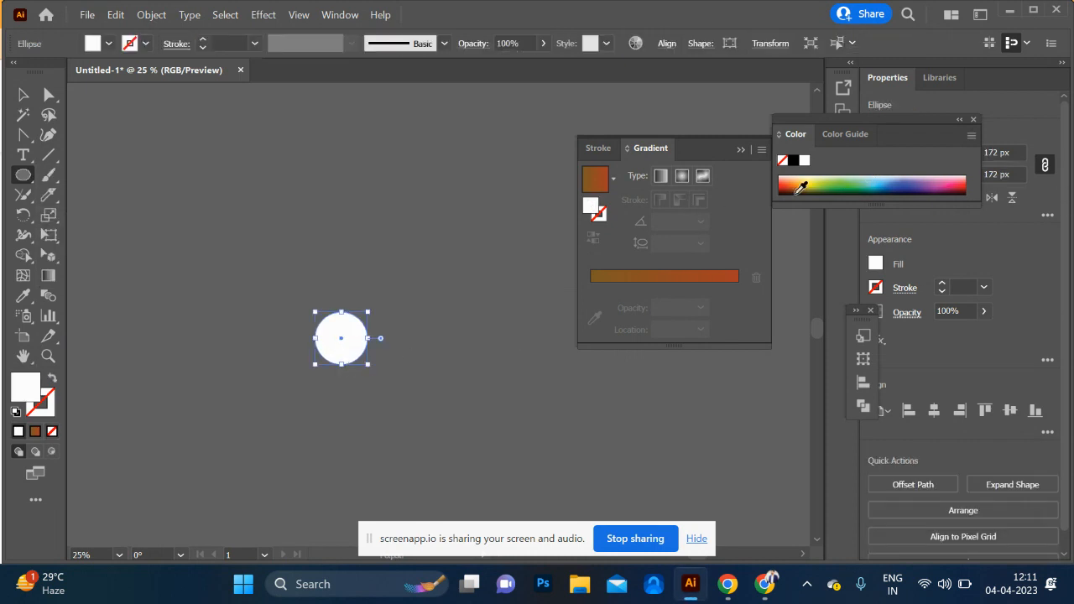
pyautogui.click(799, 185)
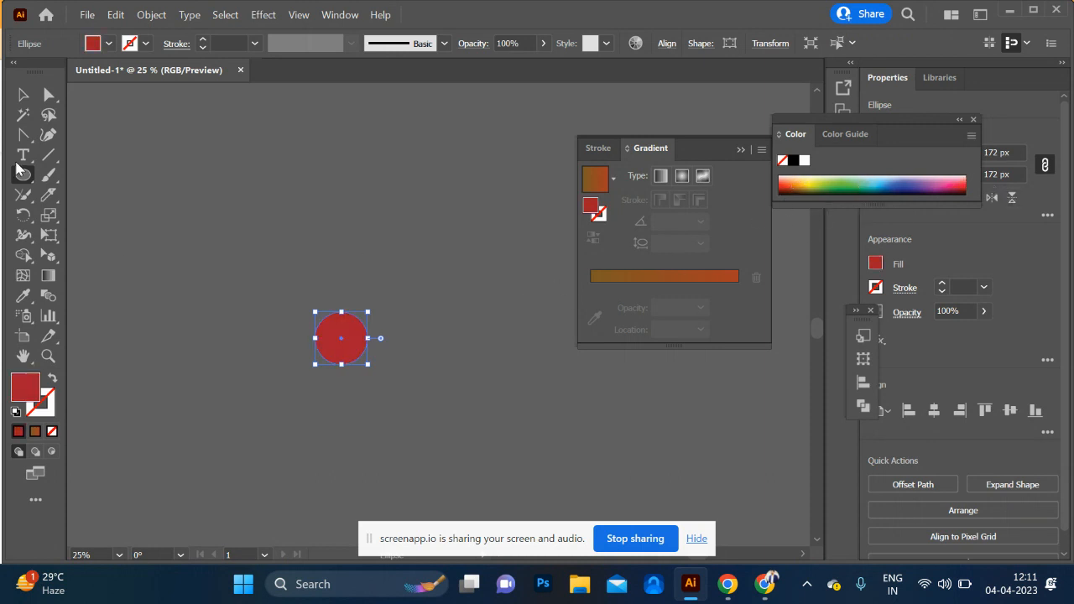
# Place a purple copy of the red circle to its lower right, scaled down to about half the original diameter
pyautogui.click(23, 95)
pyautogui.moveTo(339, 346); pyautogui.dragTo(750, 412)
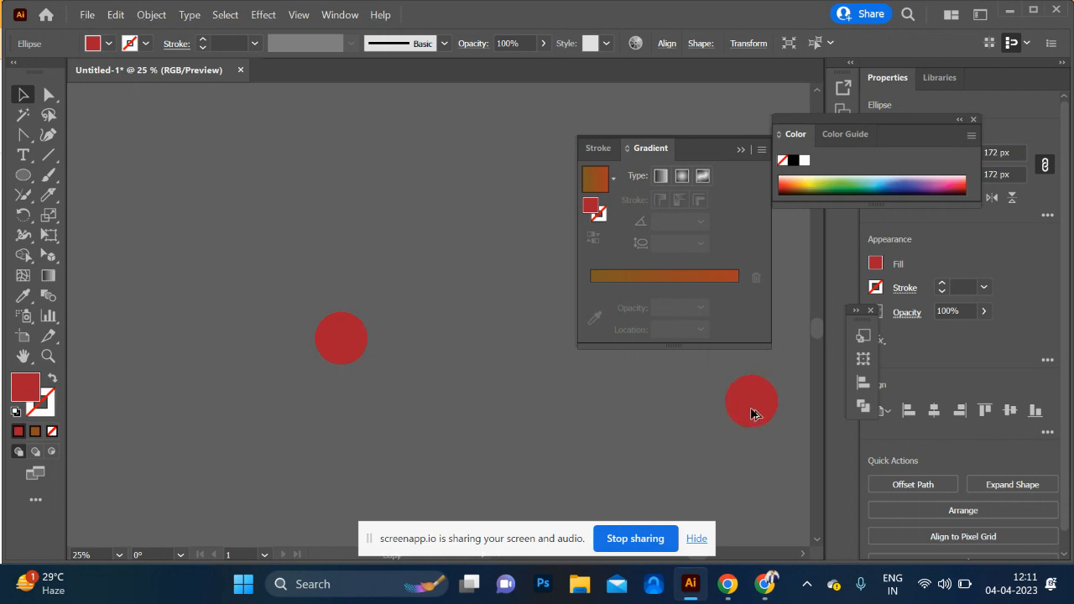
pyautogui.click(942, 176)
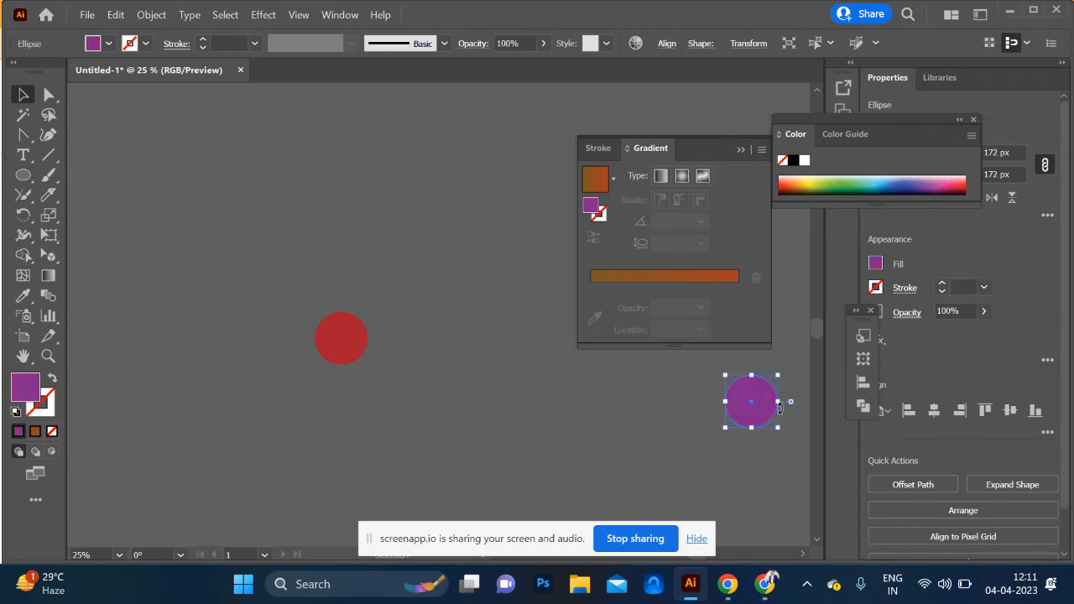
pyautogui.moveTo(726, 374); pyautogui.dragTo(738, 388)
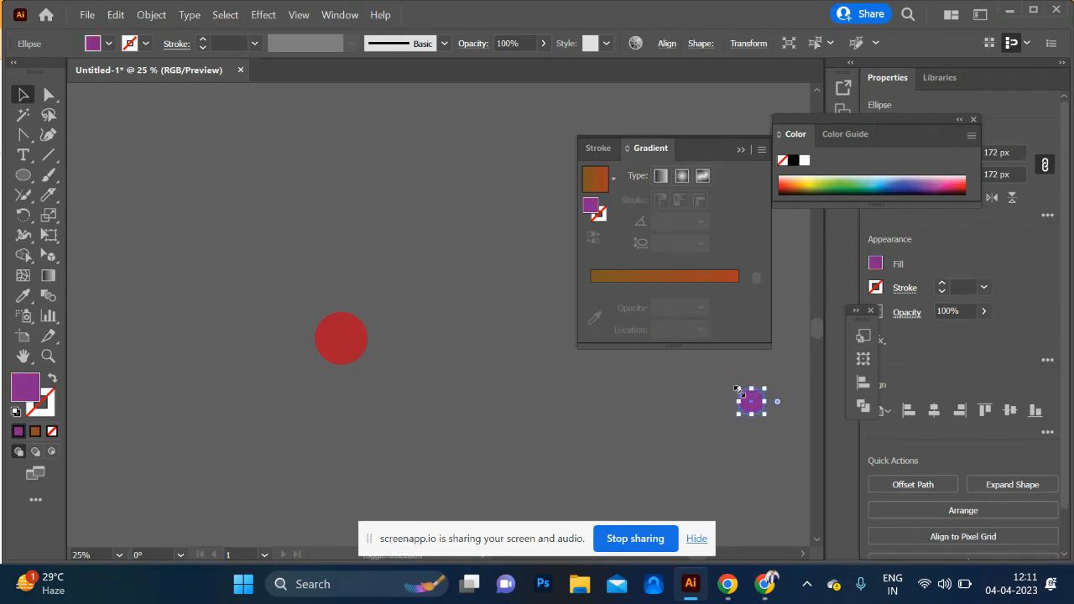
# Try a blend between the red circle and the small purple circle, and undo it
pyautogui.keyDown('shift'); pyautogui.click(327, 347); pyautogui.keyUp('shift')
pyautogui.hotkey('ctrl', 'alt', 'b')
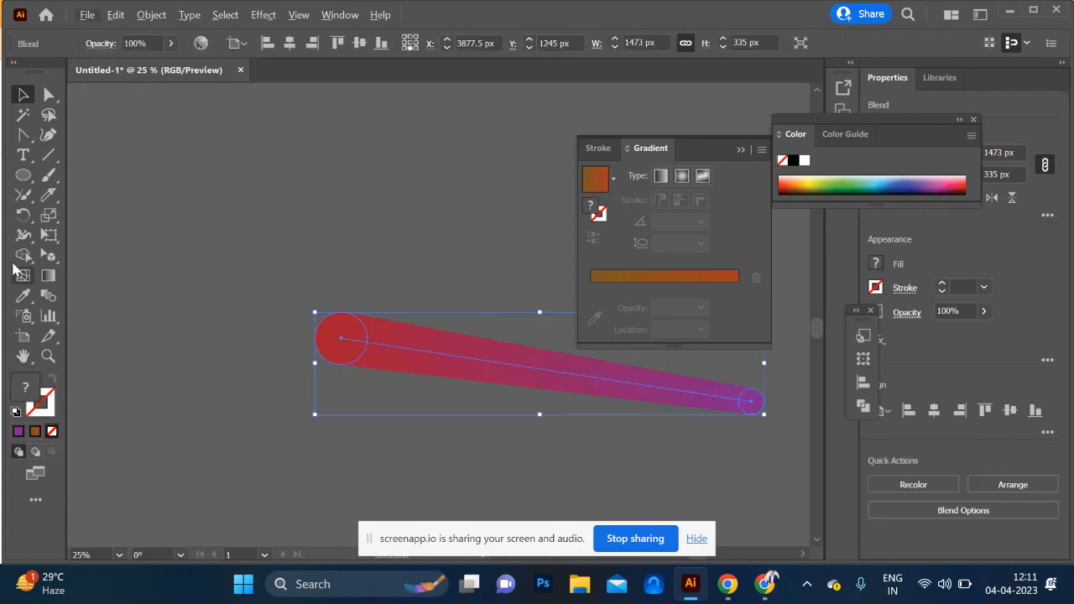
pyautogui.press('a')
pyautogui.hotkey('ctrl', 'z')
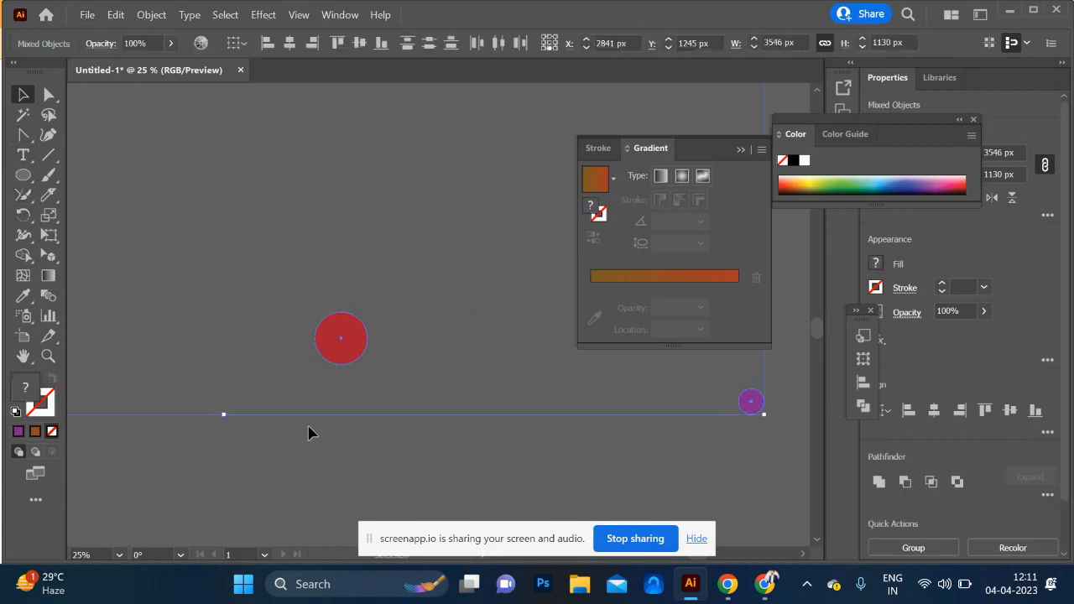
# Fill the large red circle with a linear gradient running from yellow, in a stop added near the start, to dark blue
pyautogui.click(355, 338)
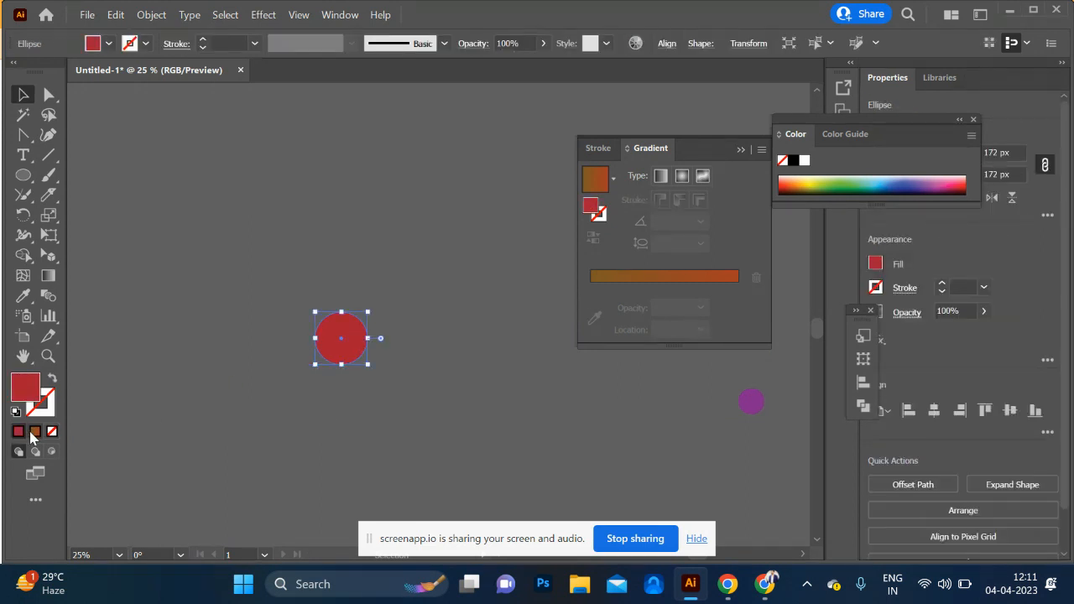
pyautogui.click(34, 431)
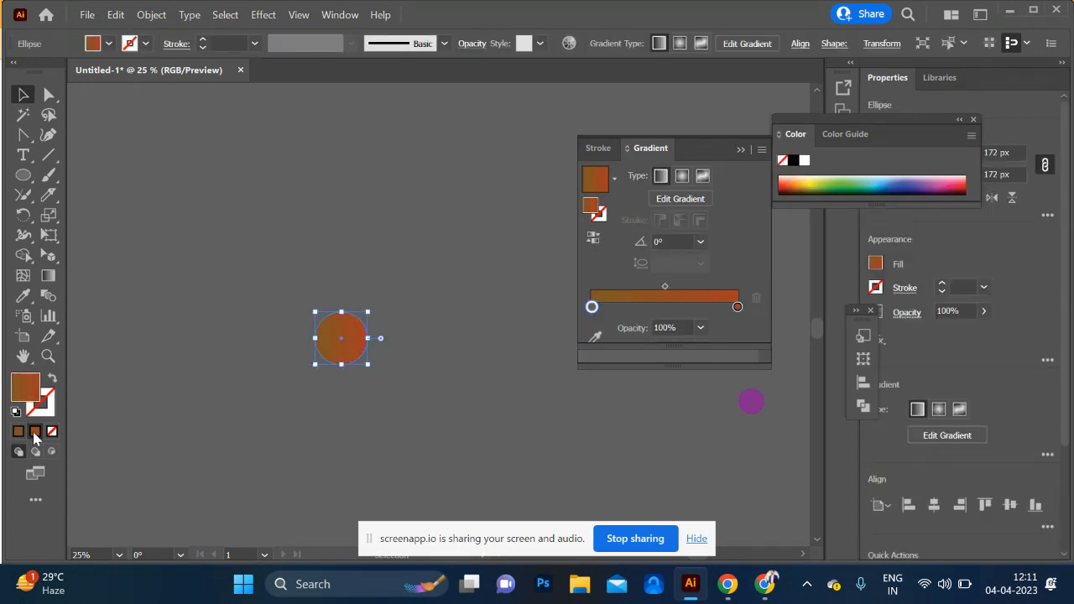
pyautogui.click(738, 307)
pyautogui.click(908, 181)
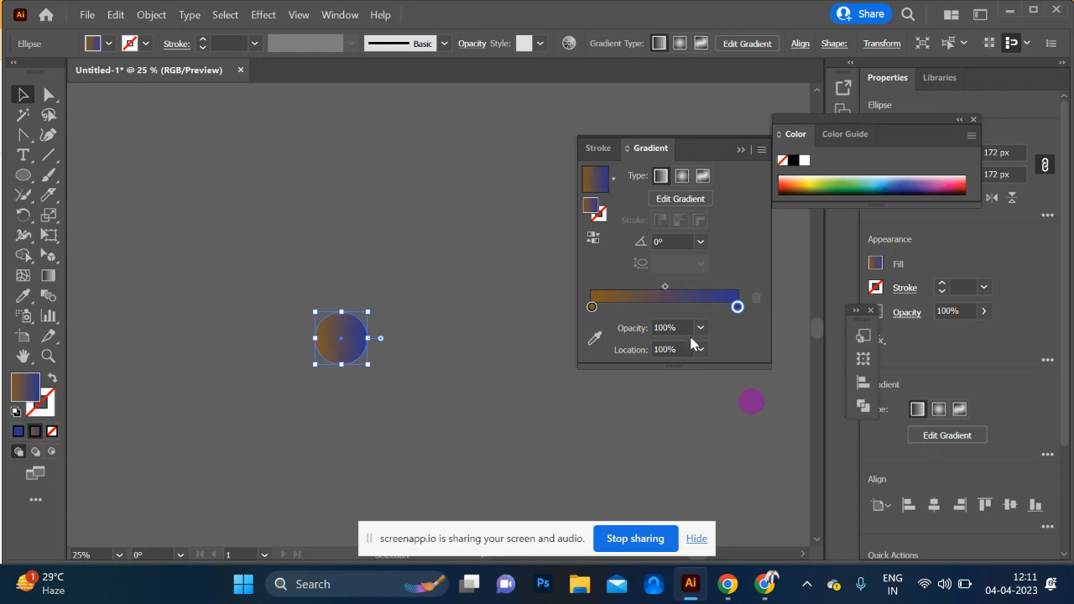
pyautogui.click(597, 307)
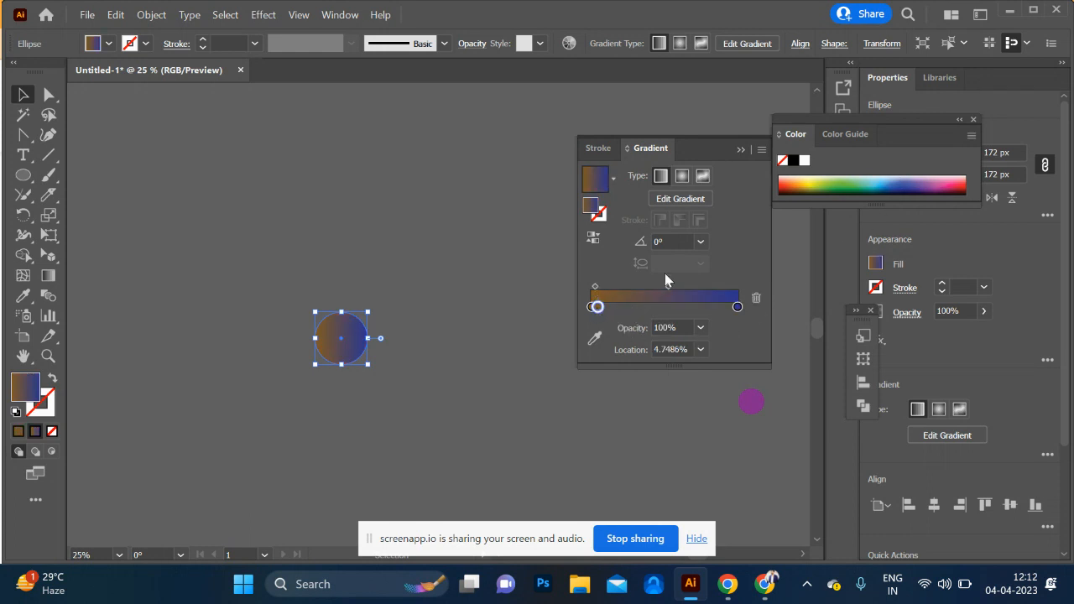
pyautogui.click(812, 176)
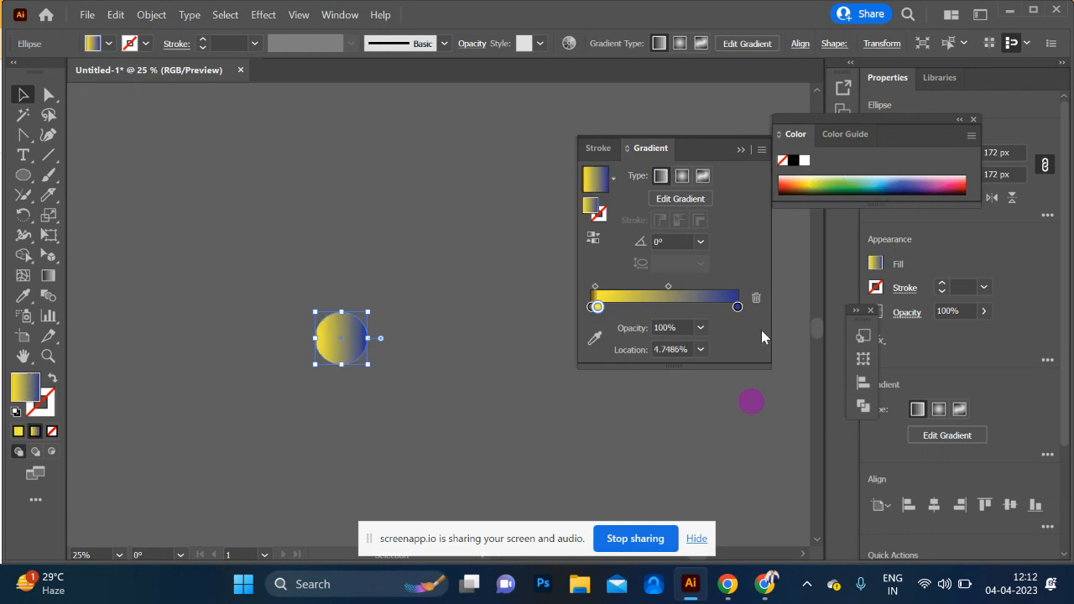
# Apply the same gradient to the small purple circle, remove its brown starting stop and recolor the yellow stop orange-red
pyautogui.click(751, 402)
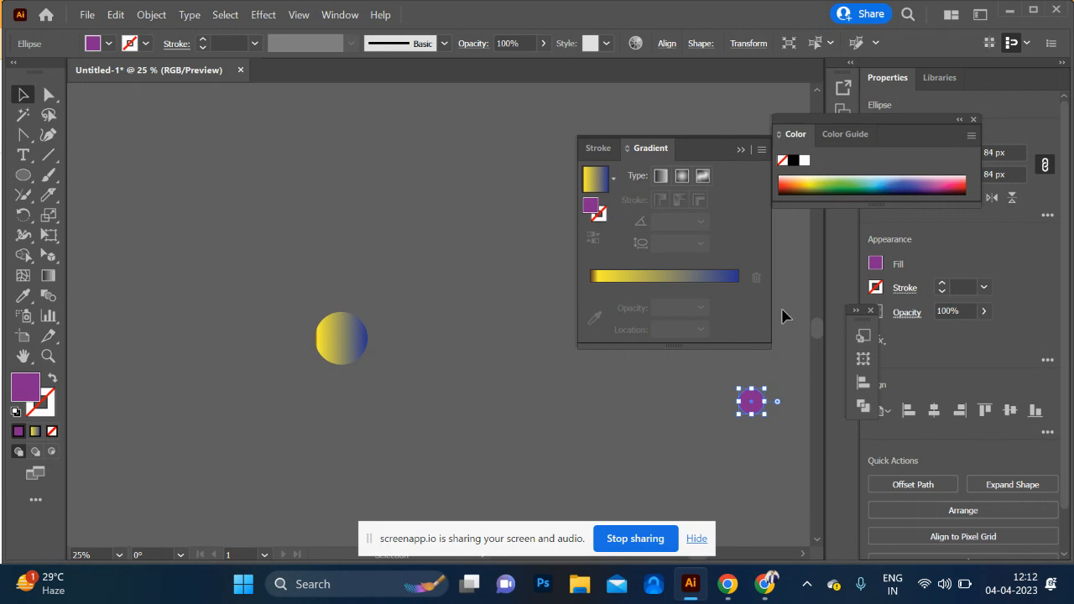
pyautogui.click(721, 275)
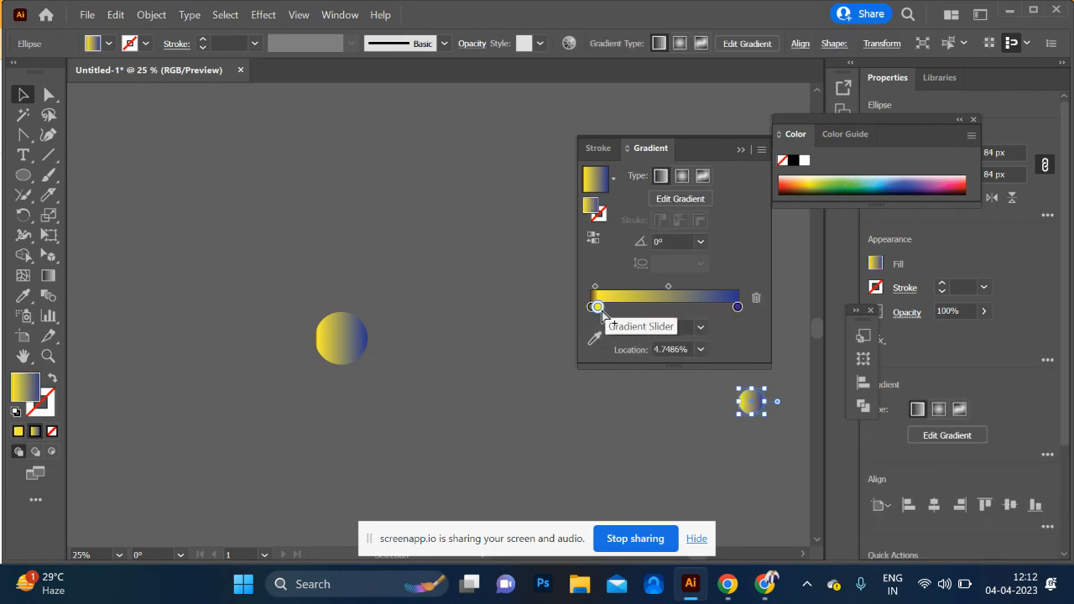
pyautogui.click(600, 346)
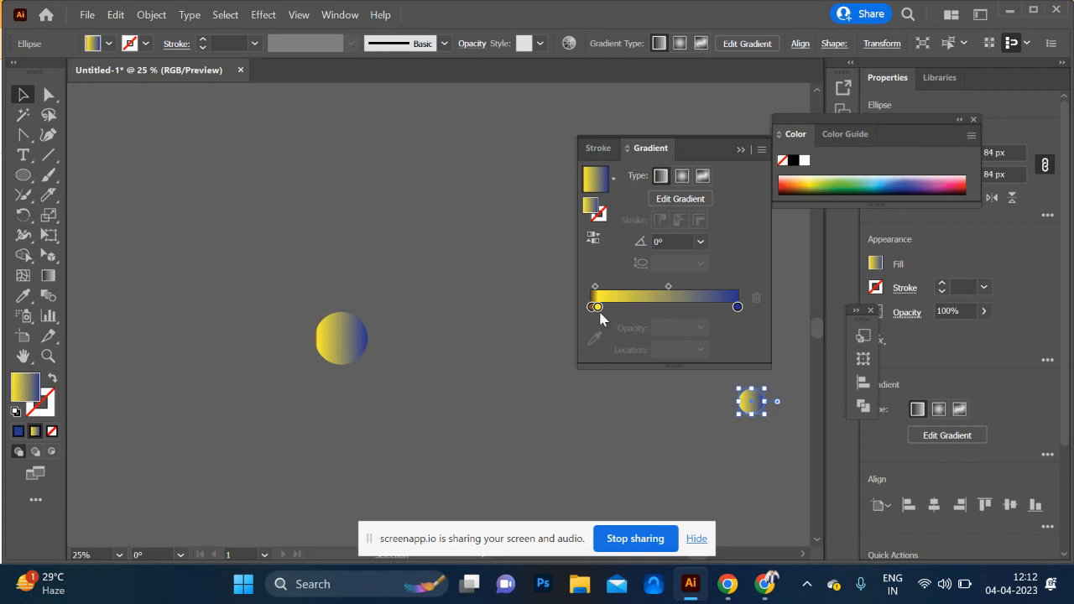
pyautogui.moveTo(591, 307); pyautogui.dragTo(596, 352)
pyautogui.click(597, 308)
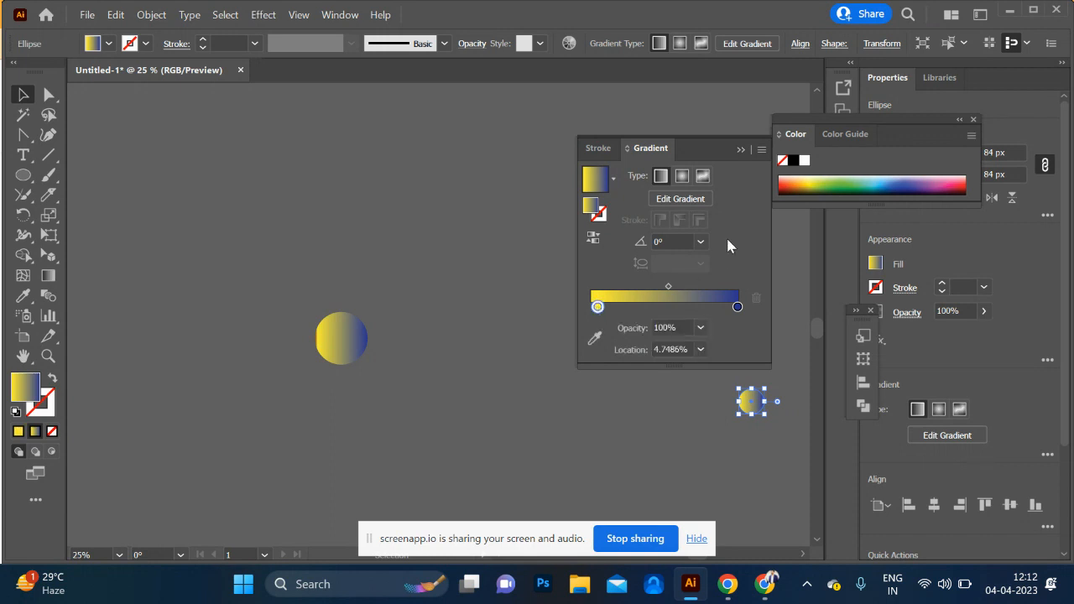
pyautogui.click(786, 180)
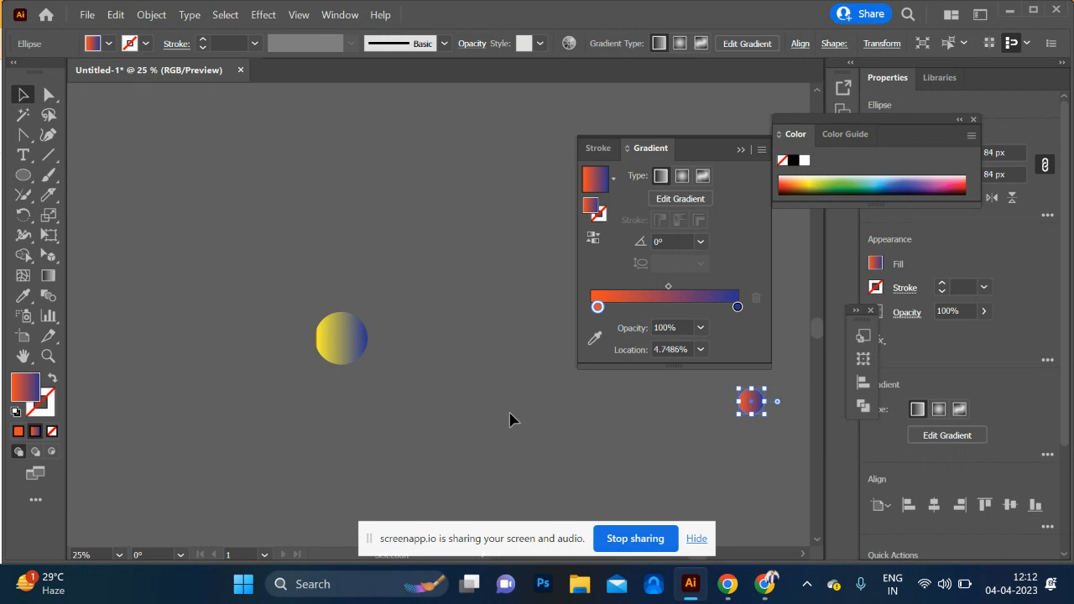
# Make a blend between the large yellow-blue circle and the small orange-blue circle
pyautogui.keyDown('shift'); pyautogui.click(344, 351); pyautogui.keyUp('shift')
pyautogui.hotkey('ctrl', 'alt', 'b')
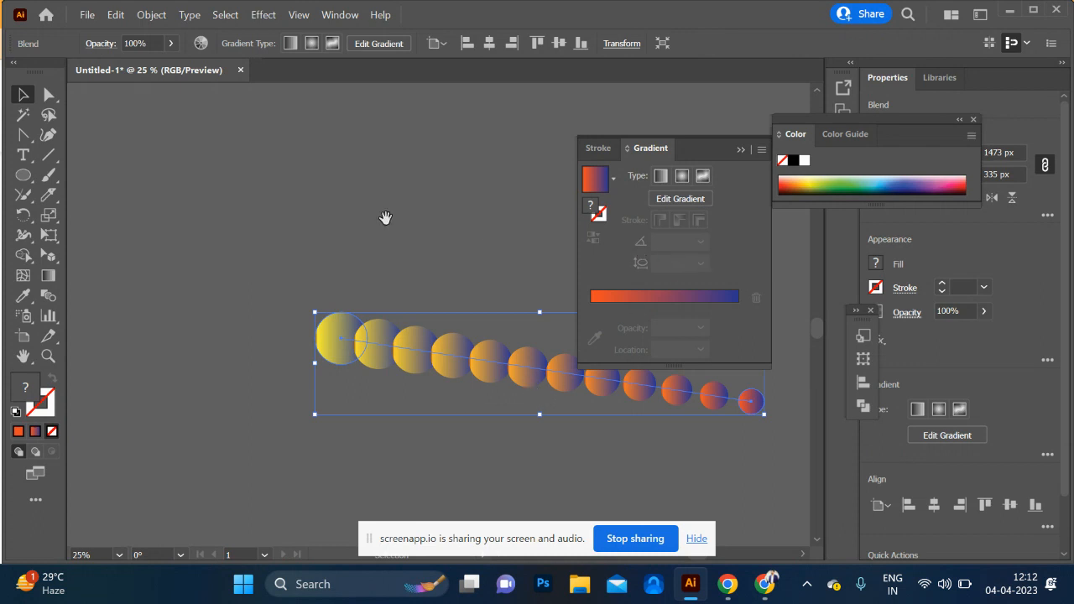
pyautogui.scroll(-1, 291, 222)
pyautogui.moveTo(293, 302); pyautogui.dragTo(205, 435)
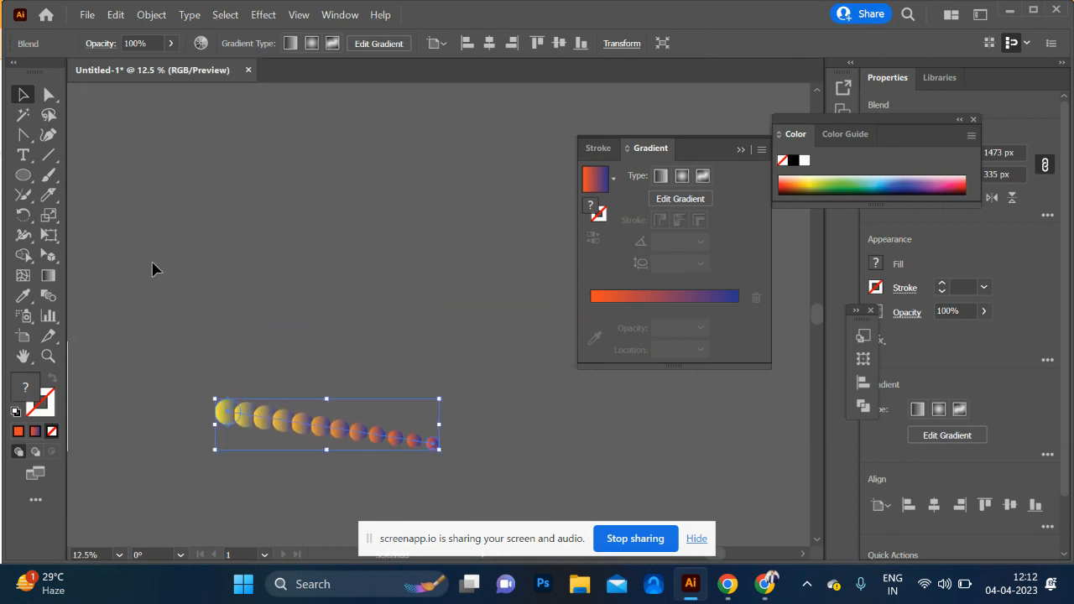
# Draw an open S-shaped curve above the blend with the Pen tool and swap its gradient fill to the stroke
pyautogui.click(46, 134)
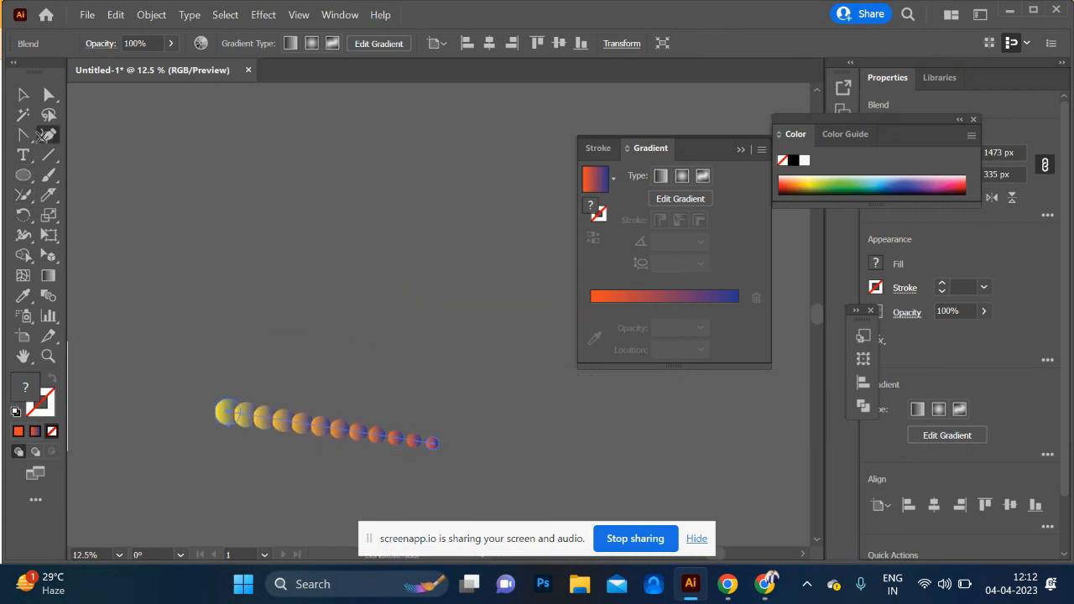
pyautogui.click(28, 135)
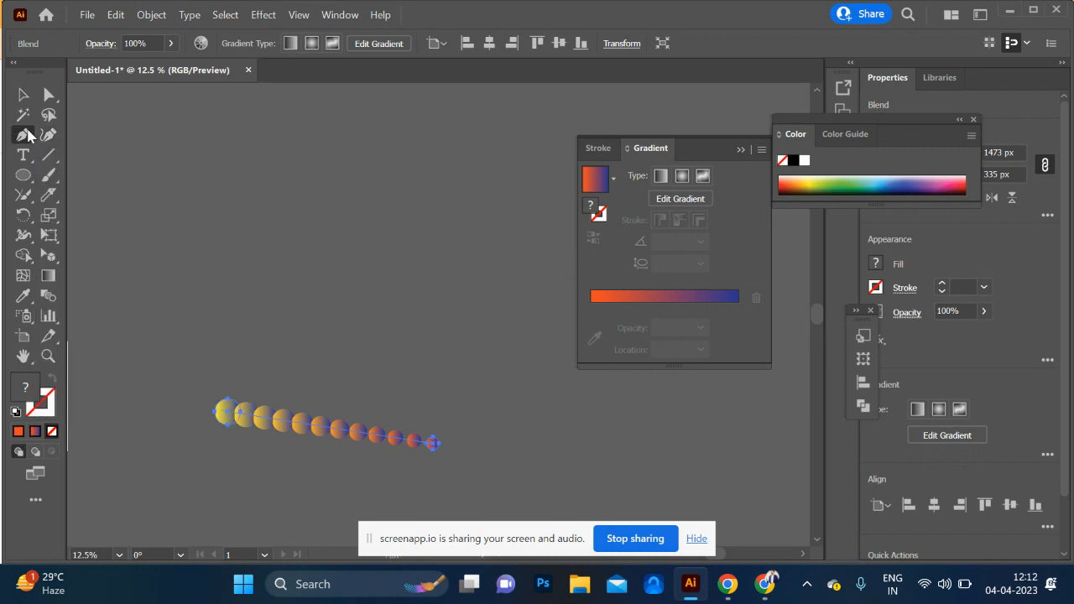
pyautogui.click(207, 297)
pyautogui.press('capslock')
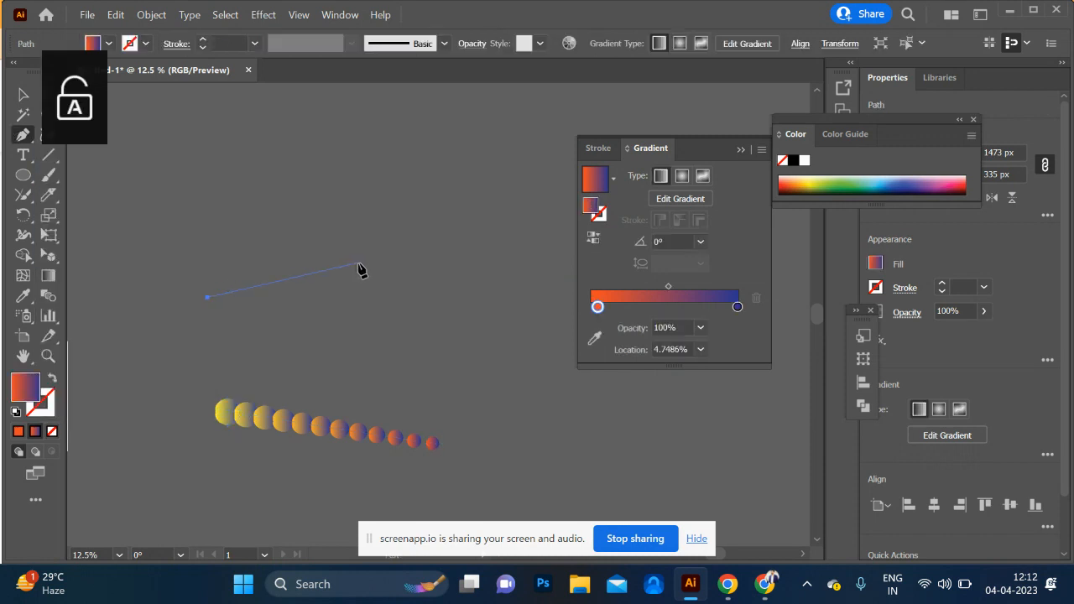
pyautogui.moveTo(358, 265); pyautogui.dragTo(476, 345)
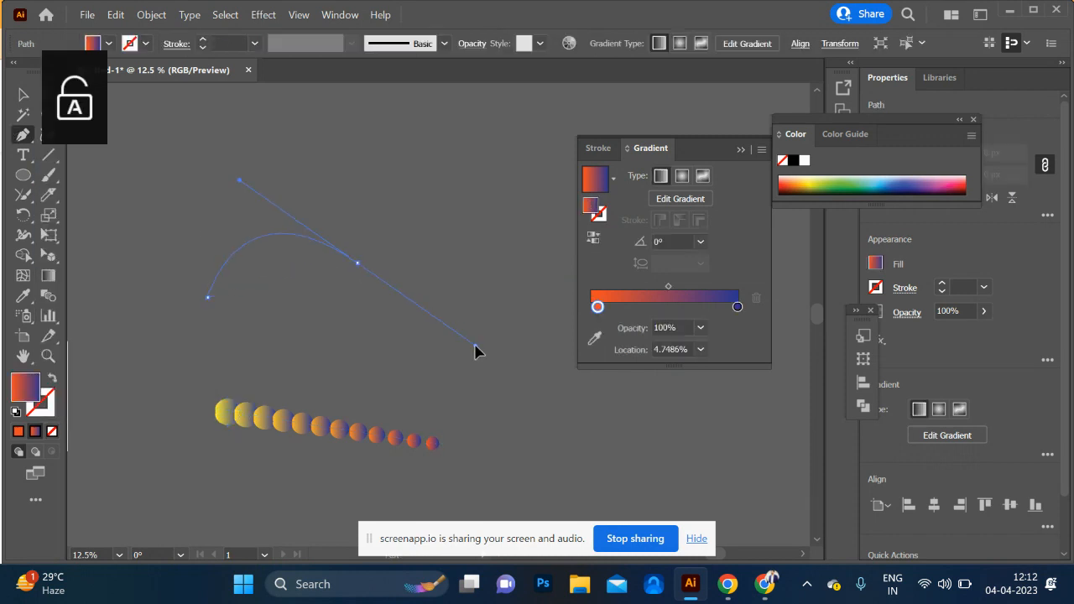
pyautogui.click(526, 210)
pyautogui.click(23, 94)
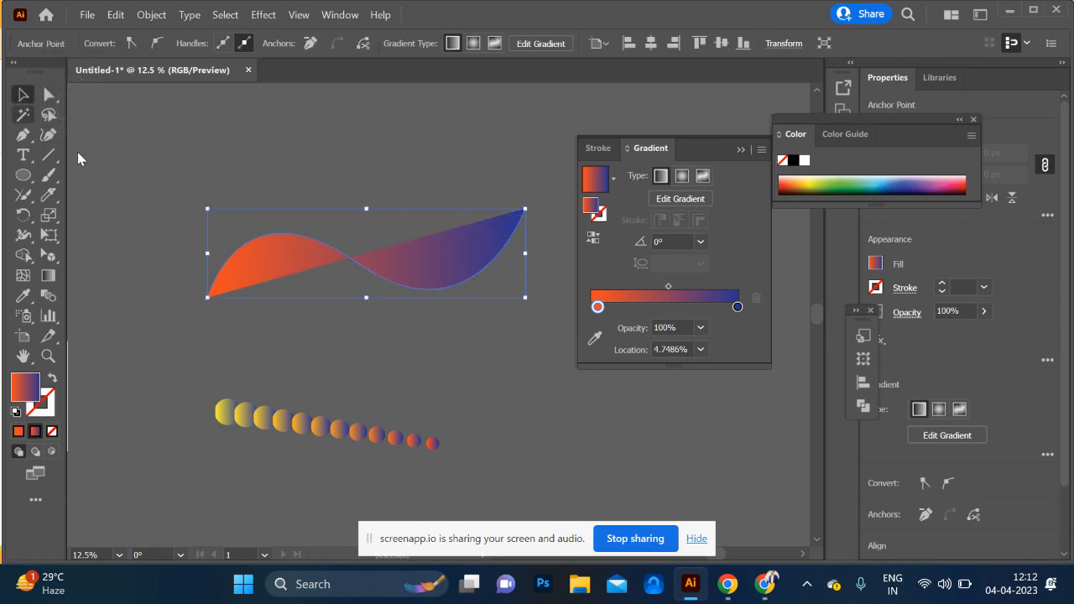
pyautogui.hotkey('shift', 'x')
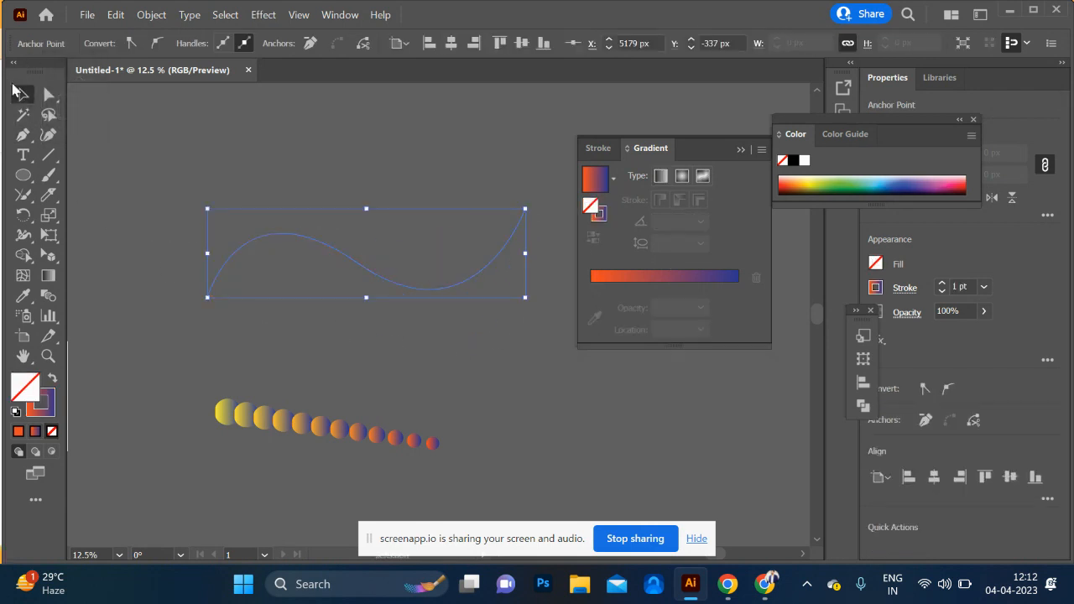
# Replace the spine of the circle blend with the S-shaped curve
pyautogui.keyDown('shift'); pyautogui.click(292, 436); pyautogui.keyUp('shift')
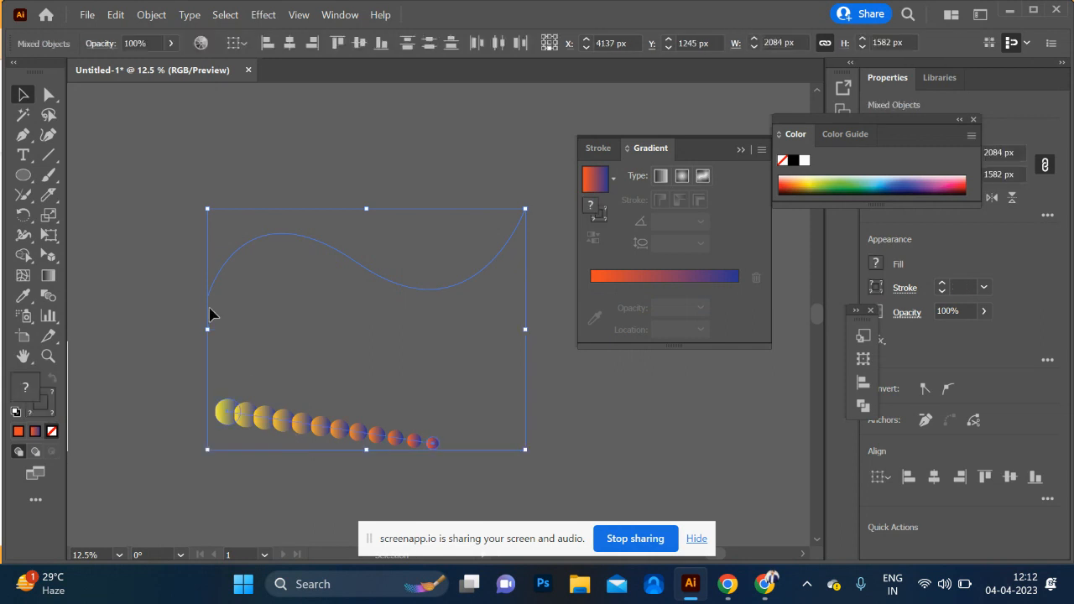
pyautogui.click(152, 15)
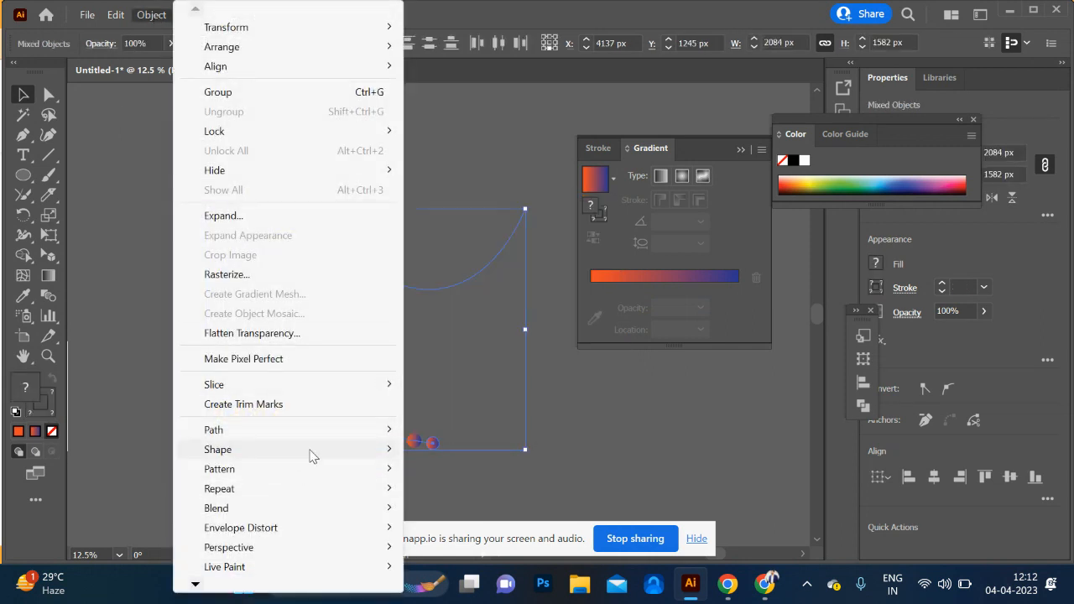
pyautogui.moveTo(319, 508)
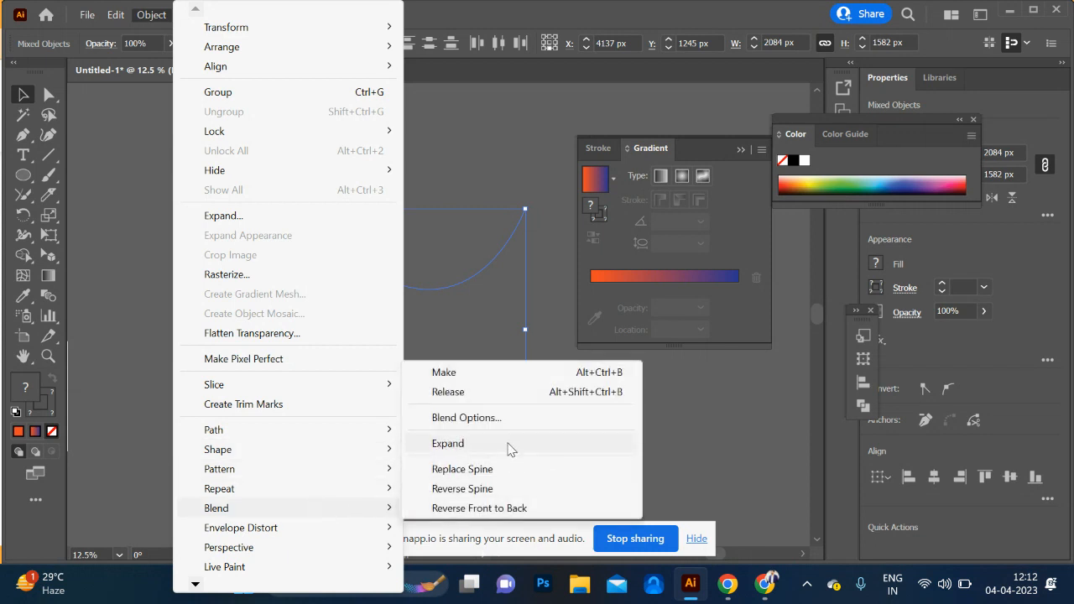
pyautogui.click(508, 475)
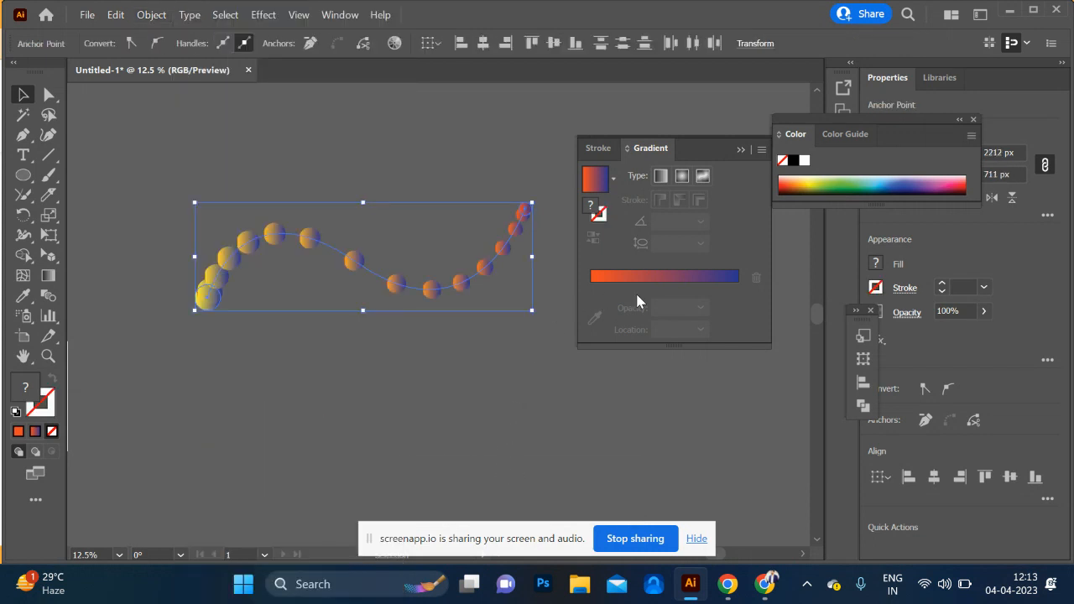
# Set the blend spacing of the S-shaped circle blend to Specified Steps and raise the number of steps to 200
pyautogui.doubleClick(48, 295)
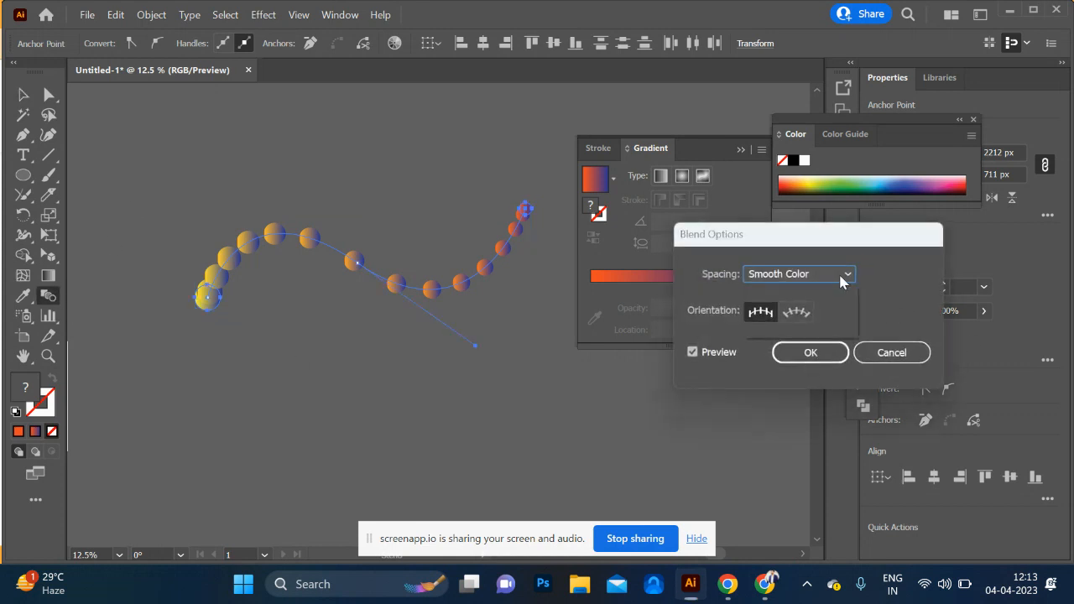
pyautogui.click(843, 275)
pyautogui.click(846, 312)
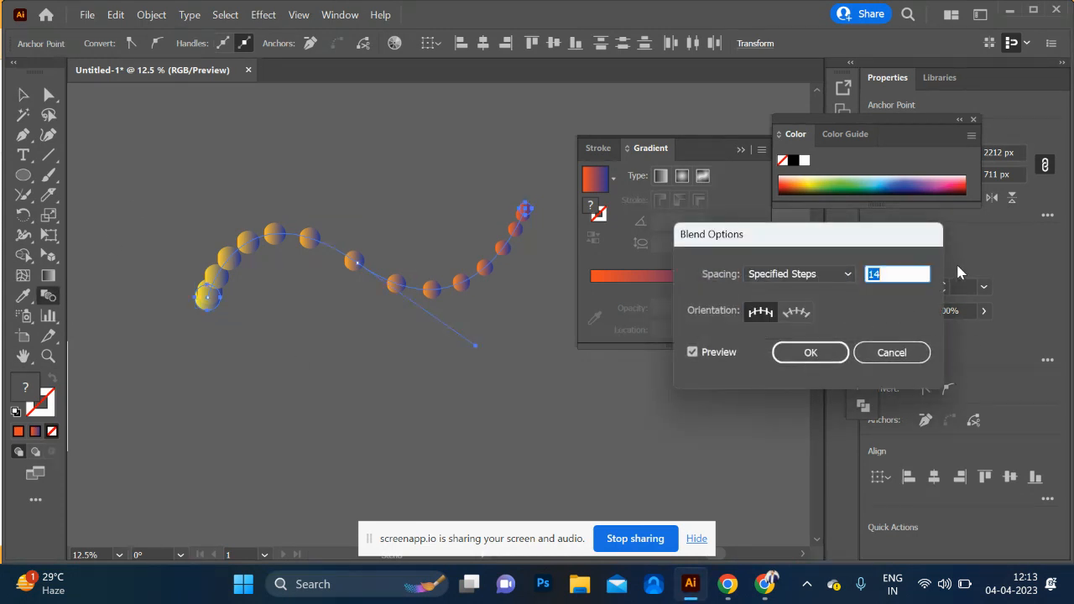
pyautogui.press('Up')
pyautogui.press('Up')
pyautogui.press('Up')
pyautogui.press('Up')
pyautogui.press('Up')
pyautogui.press('Up')
pyautogui.press('Up')
pyautogui.press('Up')
pyautogui.press('Up')
pyautogui.press('Up')
pyautogui.press('Up')
pyautogui.press('Up')
pyautogui.press('Up')
pyautogui.press('Up')
pyautogui.press('Up')
pyautogui.press('Up')
pyautogui.press('Up')
pyautogui.press('Up')
pyautogui.press('Up')
pyautogui.press('Up')
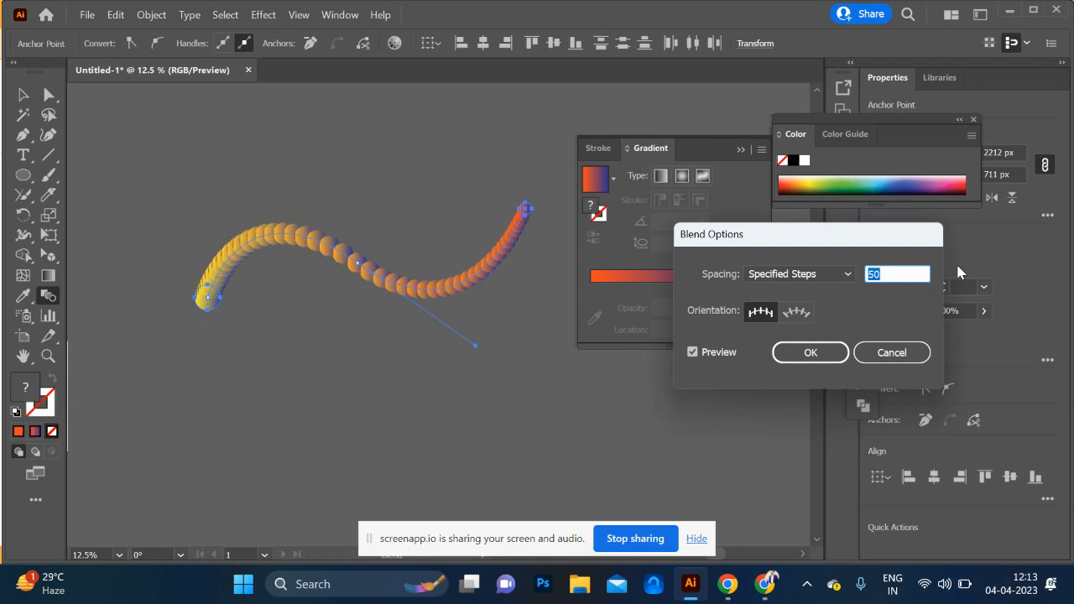
pyautogui.press('Up')
pyautogui.press('Up')
pyautogui.press('Up')
pyautogui.press('Up')
pyautogui.press('Up')
pyautogui.press('Up')
pyautogui.press('Up')
pyautogui.press('Up')
pyautogui.press('Up')
pyautogui.press('Up')
pyautogui.press('Up')
pyautogui.press('Up')
pyautogui.press('Up')
pyautogui.press('Up')
pyautogui.press('Up')
pyautogui.press('Up')
pyautogui.press('Up')
pyautogui.press('Up')
pyautogui.press('Up')
pyautogui.press('Up')
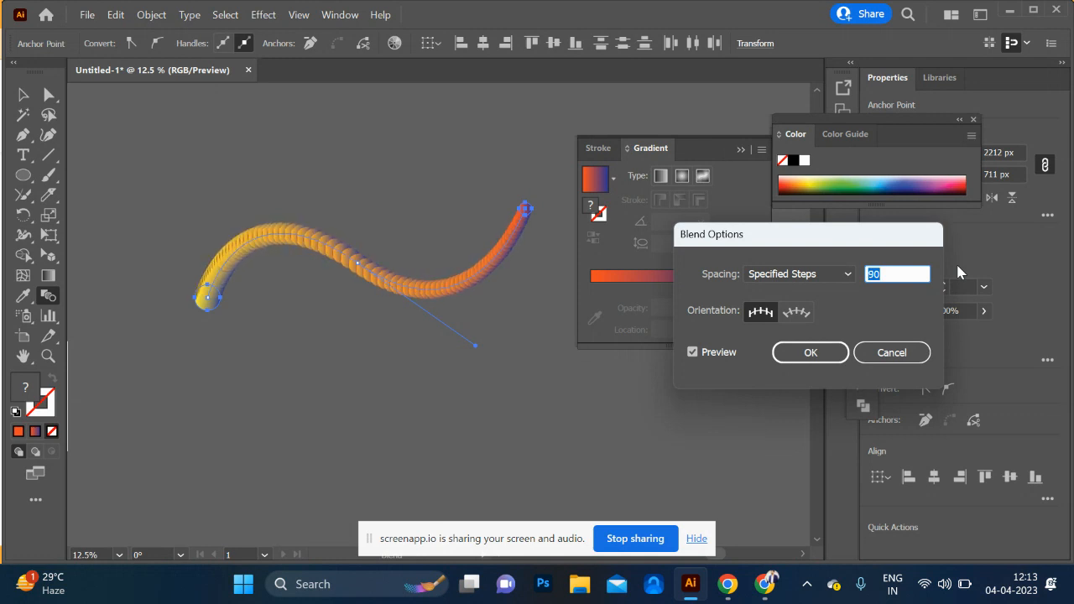
pyautogui.press('Up')
pyautogui.press('Up')
pyautogui.press('Up')
pyautogui.press('Up')
pyautogui.press('Up')
pyautogui.press('Up')
pyautogui.press('Up')
pyautogui.press('Up')
pyautogui.press('Up')
pyautogui.press('Up')
pyautogui.press('Up')
pyautogui.press('Up')
pyautogui.press('Up')
pyautogui.press('Up')
pyautogui.press('Up')
pyautogui.press('Up')
pyautogui.press('Up')
pyautogui.press('Up')
pyautogui.press('Up')
pyautogui.press('Up')
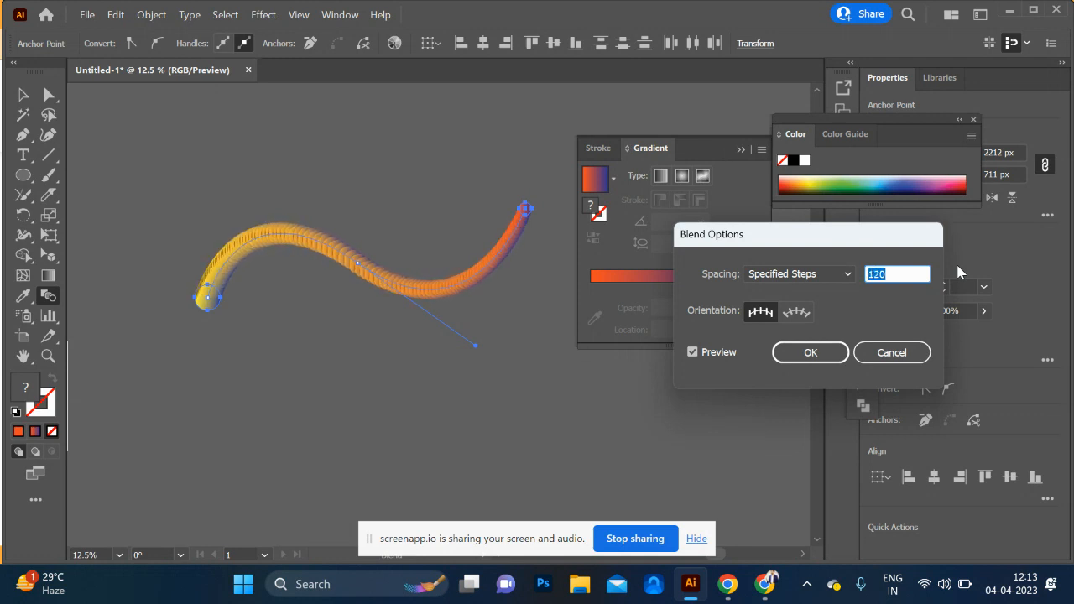
pyautogui.press('Up')
pyautogui.press('Up')
pyautogui.press('Up')
pyautogui.press('Up')
pyautogui.press('Up')
pyautogui.press('Up')
pyautogui.press('Up')
pyautogui.press('Up')
pyautogui.press('Up')
pyautogui.press('Up')
pyautogui.press('Up')
pyautogui.press('Up')
pyautogui.press('Up')
pyautogui.press('Up')
pyautogui.press('Up')
pyautogui.press('Up')
pyautogui.press('Up')
pyautogui.press('Up')
pyautogui.press('Up')
pyautogui.press('Up')
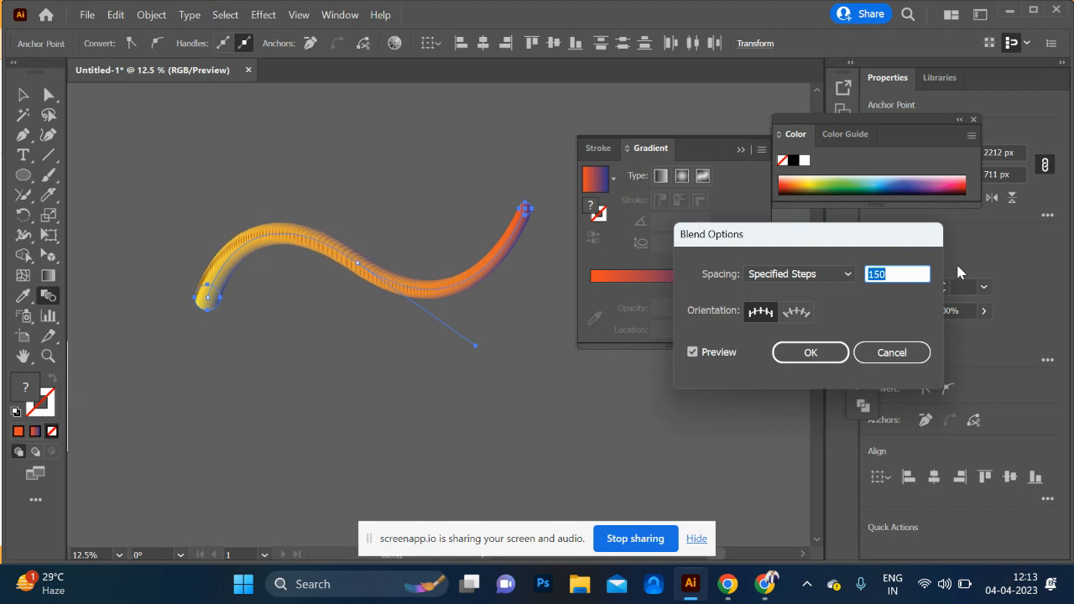
pyautogui.press('Up')
pyautogui.press('Up')
pyautogui.press('Up')
pyautogui.press('Up')
pyautogui.press('Up')
pyautogui.press('Up')
pyautogui.press('Up')
pyautogui.press('Up')
pyautogui.press('Up')
pyautogui.press('Up')
pyautogui.press('Up')
pyautogui.press('Up')
pyautogui.press('Up')
pyautogui.press('Up')
pyautogui.press('Up')
pyautogui.press('Up')
pyautogui.press('Up')
pyautogui.press('Up')
pyautogui.press('Up')
pyautogui.press('Up')
pyautogui.press('Up')
pyautogui.press('Up')
pyautogui.press('Up')
pyautogui.press('Up')
pyautogui.press('Up')
pyautogui.press('Up')
pyautogui.press('Up')
pyautogui.press('Up')
pyautogui.press('Up')
pyautogui.press('Up')
pyautogui.press('Up')
pyautogui.press('Up')
pyautogui.press('Up')
pyautogui.press('Up')
pyautogui.press('Up')
pyautogui.press('Up')
pyautogui.press('Up')
pyautogui.press('Up')
pyautogui.press('Up')
pyautogui.press('Up')
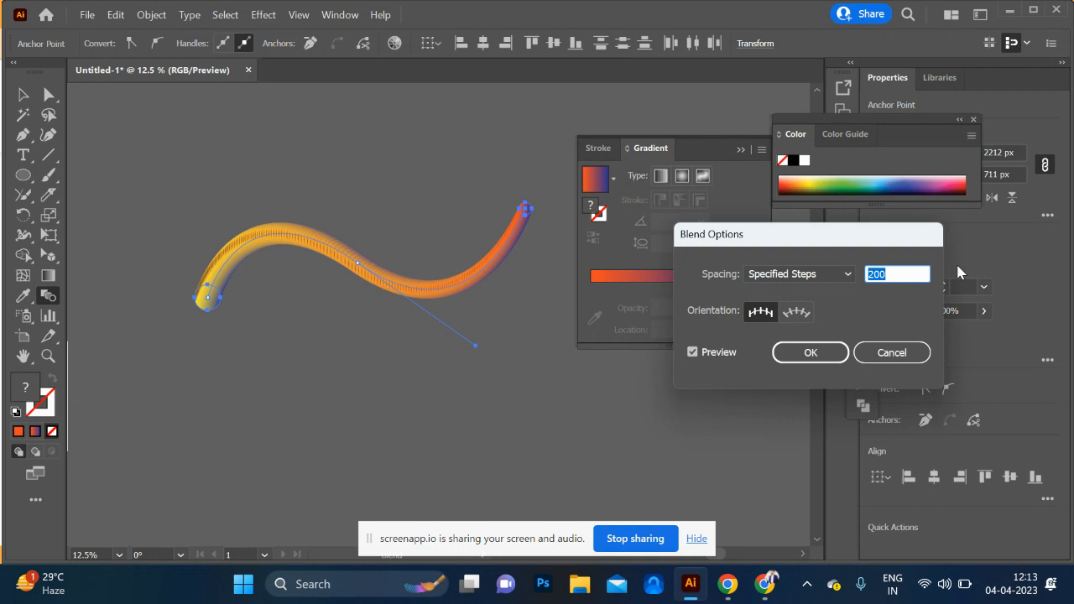
# Increase the number of specified steps of the S-shaped circle blend beyond 200 and apply the blend options
pyautogui.press('Up')
pyautogui.press('Up')
pyautogui.press('Up')
pyautogui.press('Up')
pyautogui.press('Up')
pyautogui.press('Up')
pyautogui.press('Up')
pyautogui.press('Up')
pyautogui.press('Up')
pyautogui.press('Up')
pyautogui.press('Up')
pyautogui.press('Up')
pyautogui.press('Up')
pyautogui.press('Up')
pyautogui.press('Up')
pyautogui.press('Up')
pyautogui.press('Up')
pyautogui.press('Up')
pyautogui.press('Up')
pyautogui.press('Up')
pyautogui.press('Up')
pyautogui.press('Up')
pyautogui.press('Up')
pyautogui.press('Up')
pyautogui.press('Up')
pyautogui.press('Up')
pyautogui.press('Up')
pyautogui.press('Up')
pyautogui.press('Up')
pyautogui.press('Up')
pyautogui.press('Up')
pyautogui.press('Up')
pyautogui.press('Up')
pyautogui.press('Up')
pyautogui.press('Up')
pyautogui.press('Up')
pyautogui.press('Up')
pyautogui.press('Up')
pyautogui.press('Up')
pyautogui.press('Up')
pyautogui.click(808, 354)
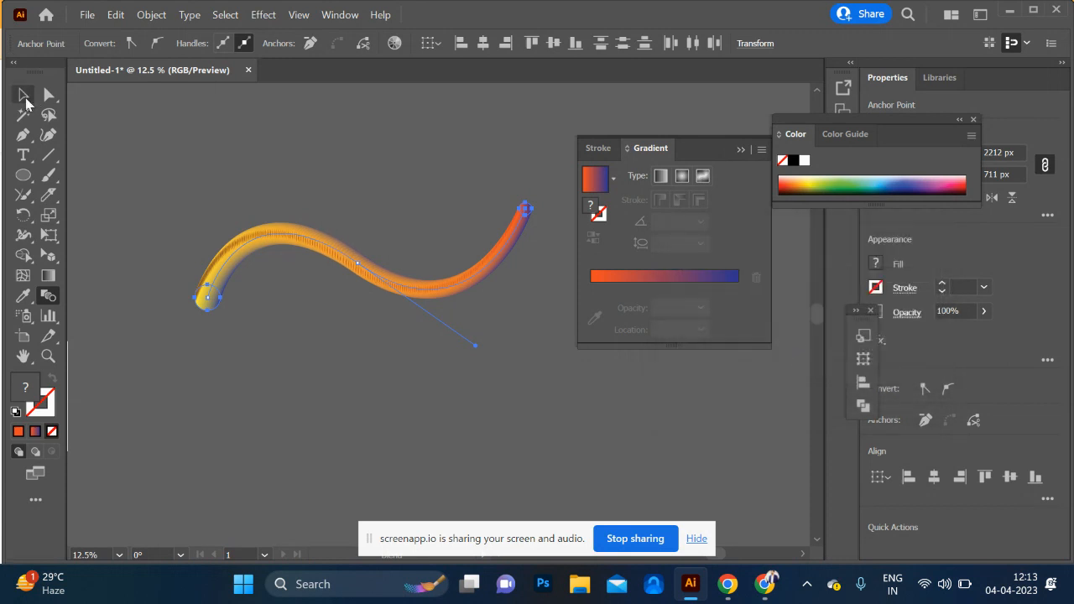
# Add a point text reading "H" in the empty area below the S-shaped blend
pyautogui.click(24, 96)
pyautogui.moveTo(367, 282); pyautogui.dragTo(410, 148)
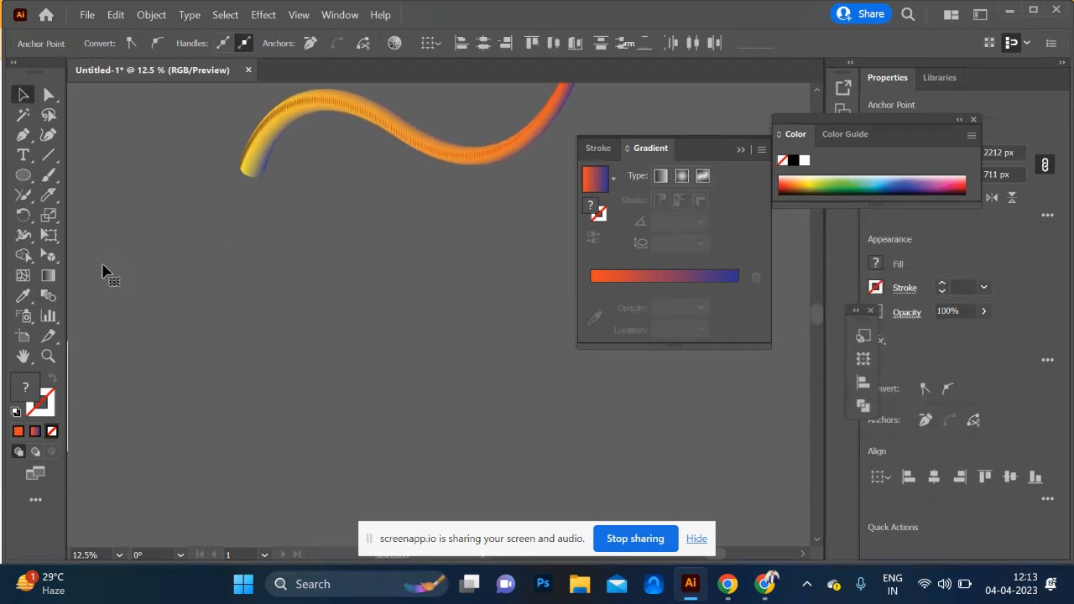
pyautogui.click(22, 157)
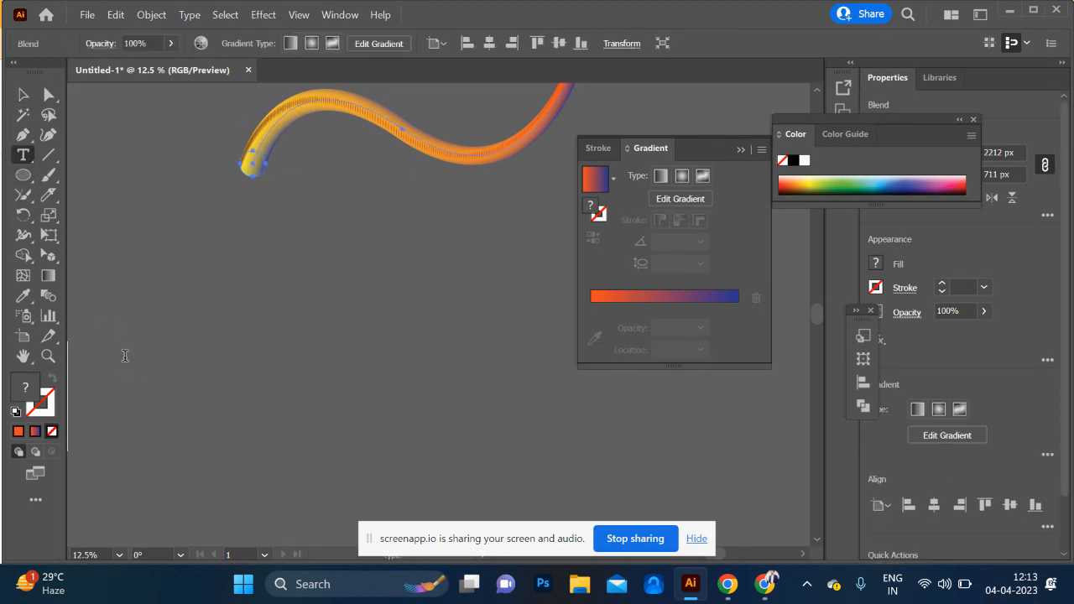
pyautogui.click(126, 358)
pyautogui.press('capslock')
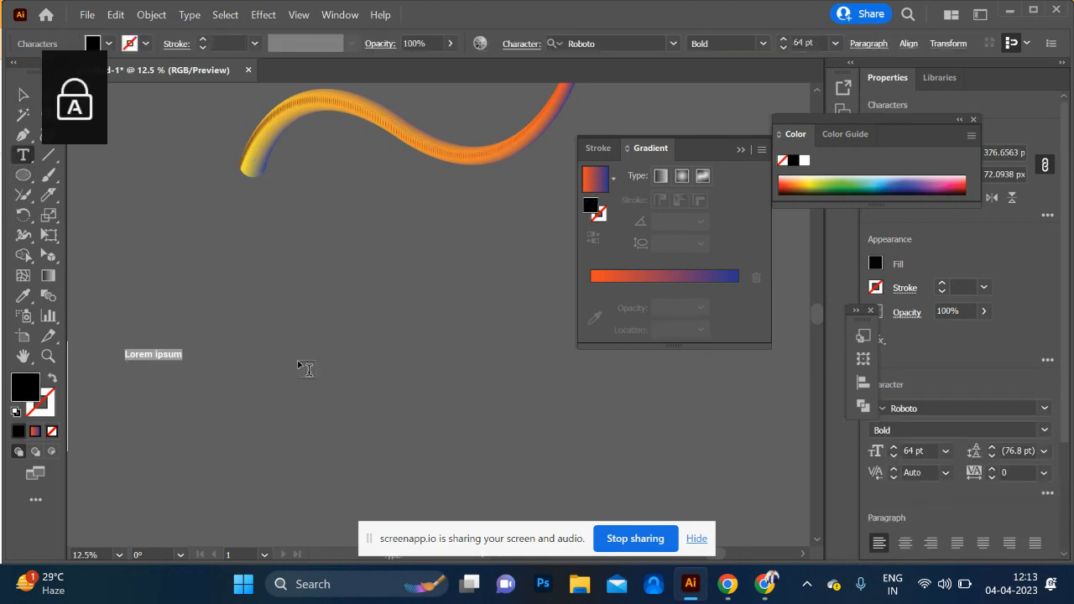
pyautogui.write('H')
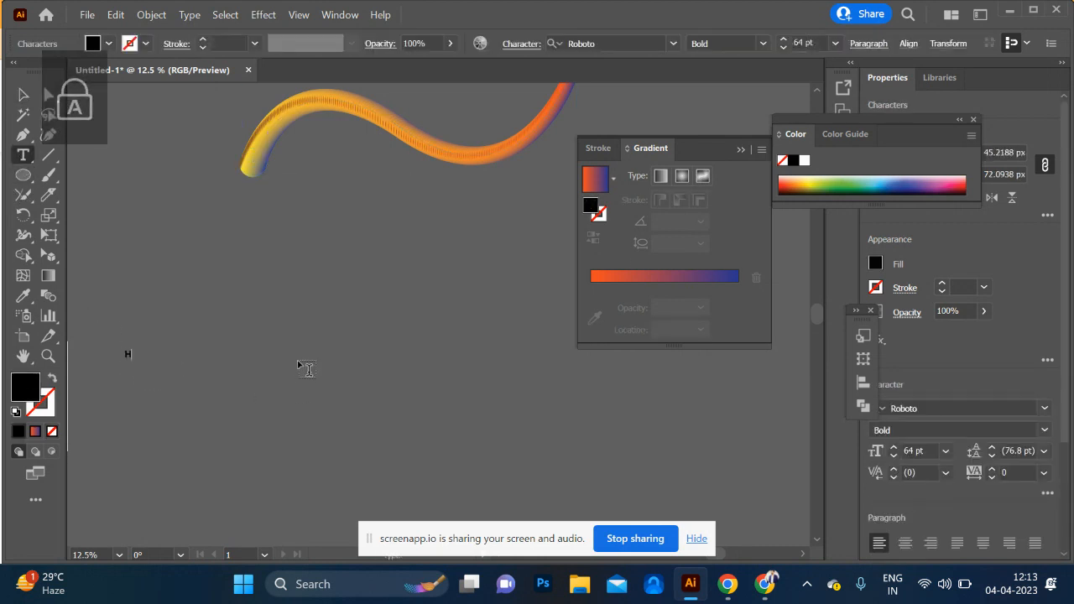
# Enlarge the letter H to about 1003 pt and place a copy a few letter widths to its right
pyautogui.click(25, 92)
pyautogui.moveTo(134, 362); pyautogui.dragTo(204, 443)
pyautogui.moveTo(170, 378); pyautogui.dragTo(540, 372)
# Change the copied letter to "E" and try to make a blend between the H and the E
pyautogui.press('t')
pyautogui.doubleClick(531, 359)
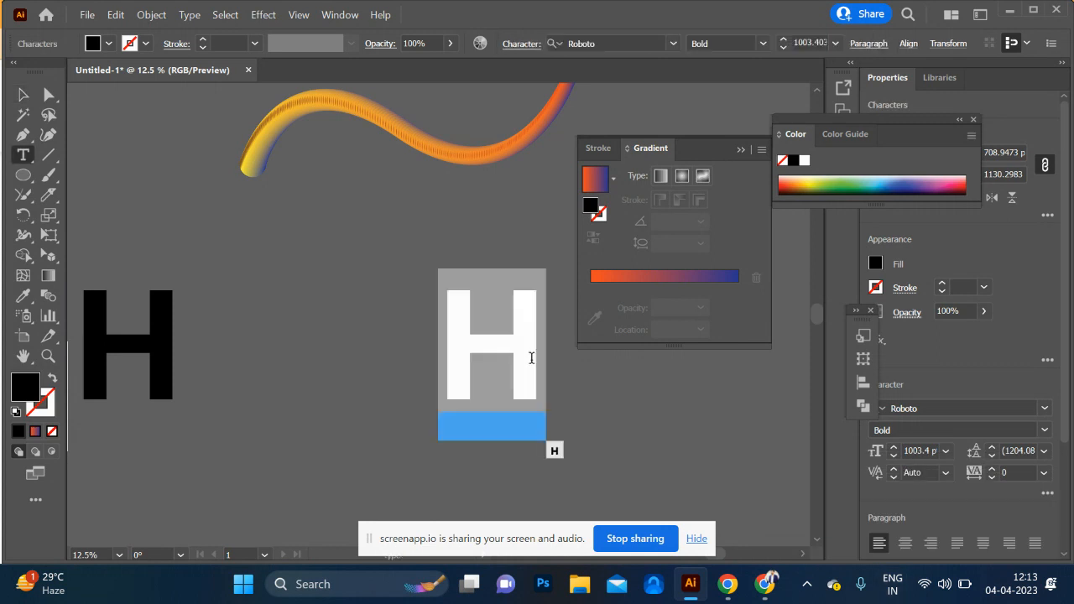
pyautogui.write('E')
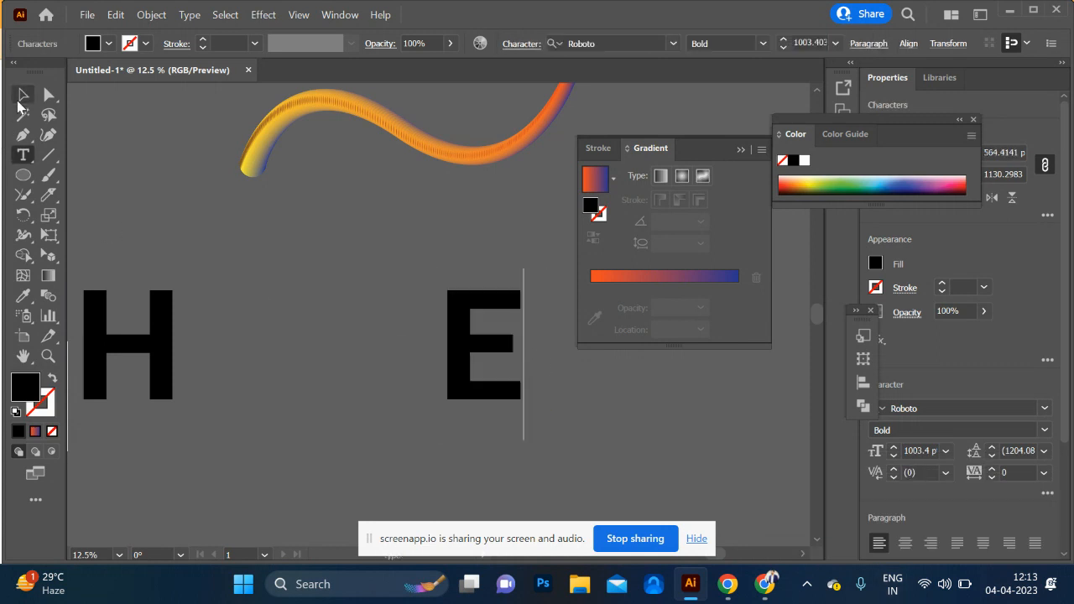
pyautogui.press('Escape')
pyautogui.keyDown('shift'); pyautogui.click(162, 342); pyautogui.keyUp('shift')
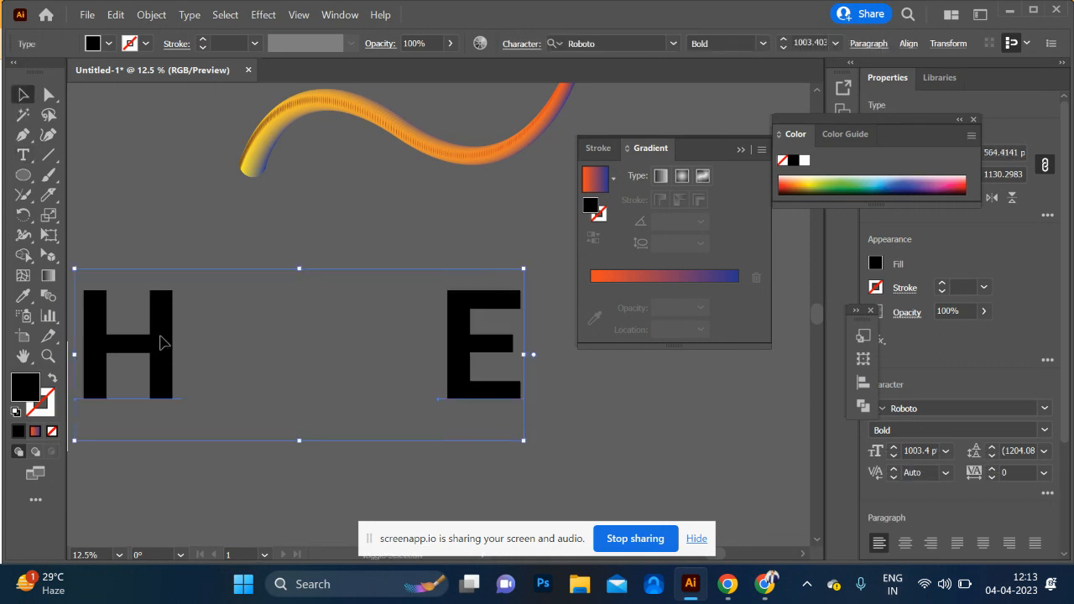
pyautogui.hotkey('ctrl', 'alt', 'b')
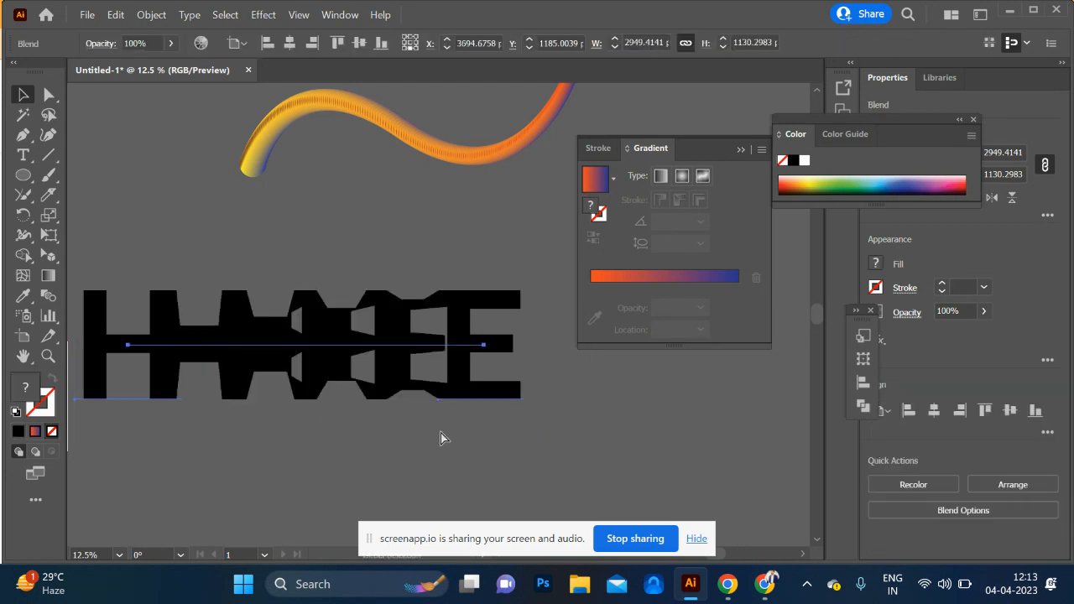
# Undo the blend and the letter change on the copied text
pyautogui.hotkey('ctrl', 'z')
pyautogui.doubleClick(474, 366)
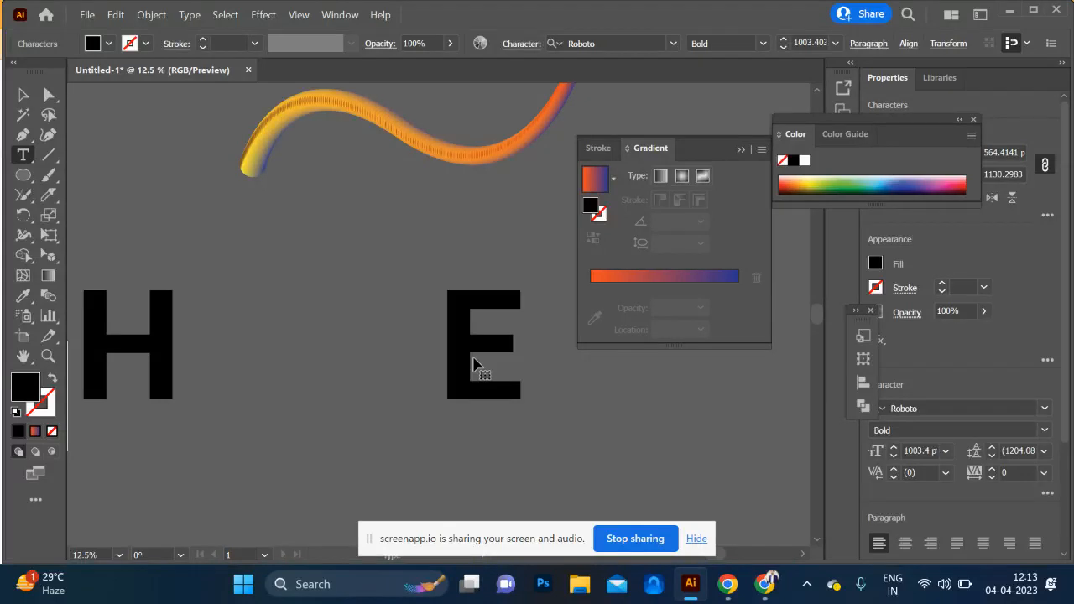
pyautogui.click(25, 95)
pyautogui.hotkey('ctrl', 'z')
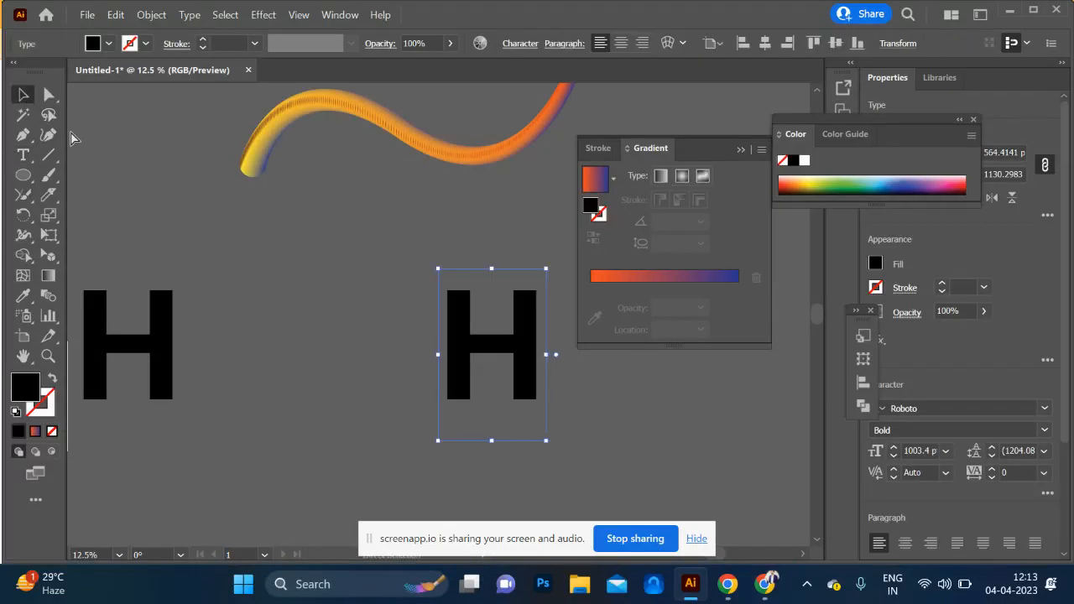
# Make a blend between the two black H letters
pyautogui.click(154, 360)
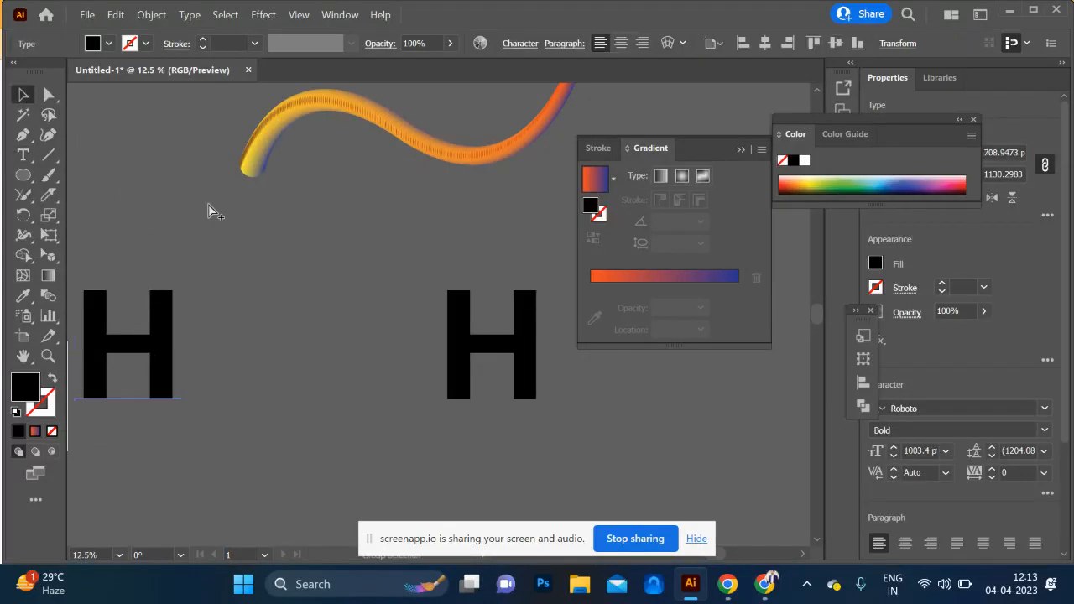
pyautogui.keyDown('shift'); pyautogui.click(485, 348); pyautogui.keyUp('shift')
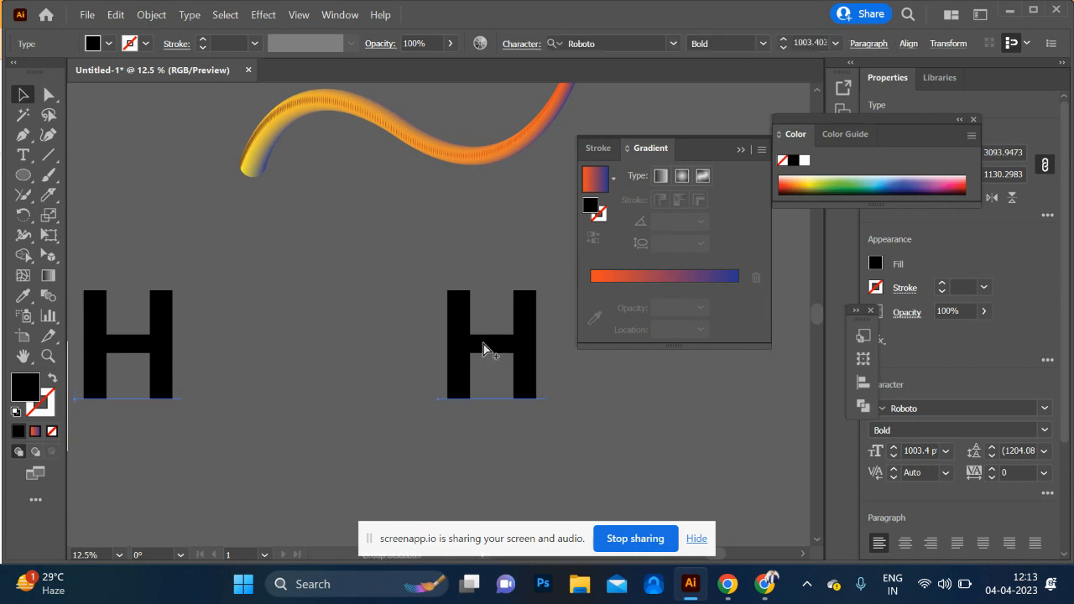
pyautogui.hotkey('ctrl', 'alt', 'b')
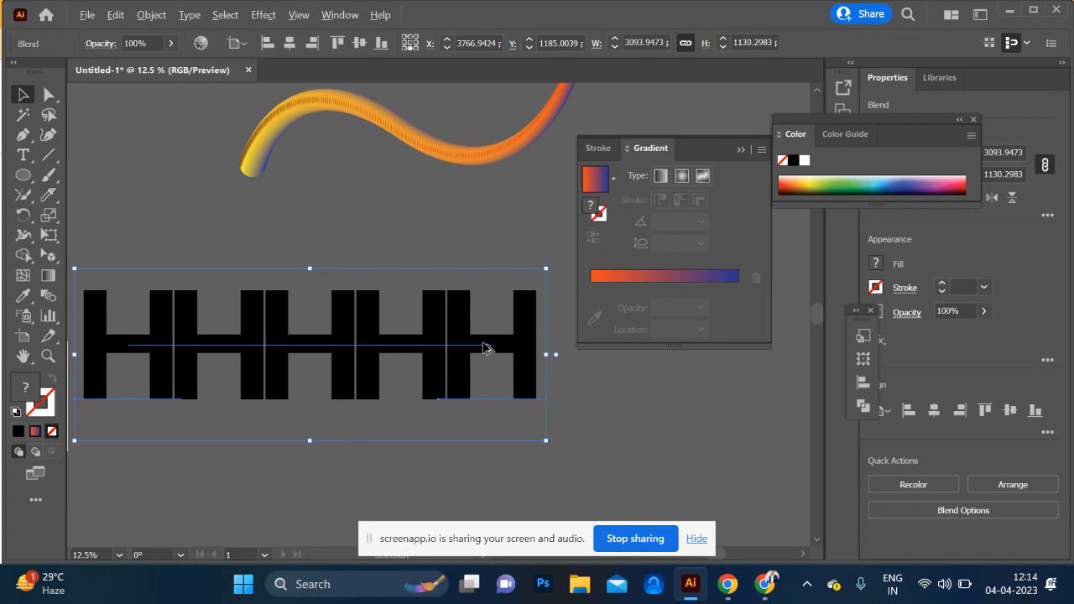
# Isolate the H blend, convert its first H to outlines and fill it with the orange-to-blue linear gradient
pyautogui.scroll(-3, 487, 349)
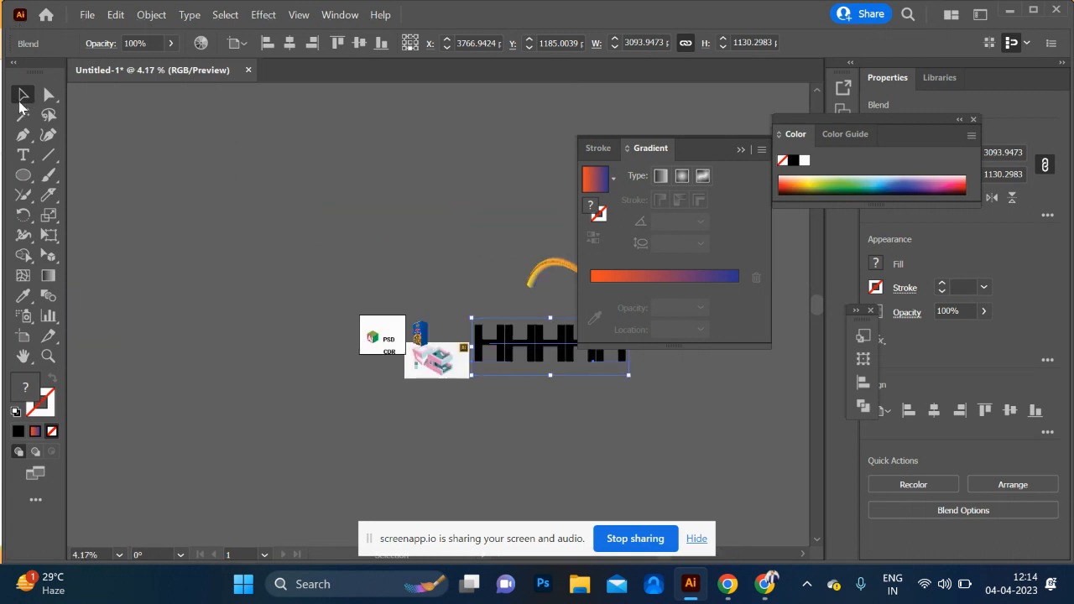
pyautogui.moveTo(241, 294); pyautogui.dragTo(2, 235)
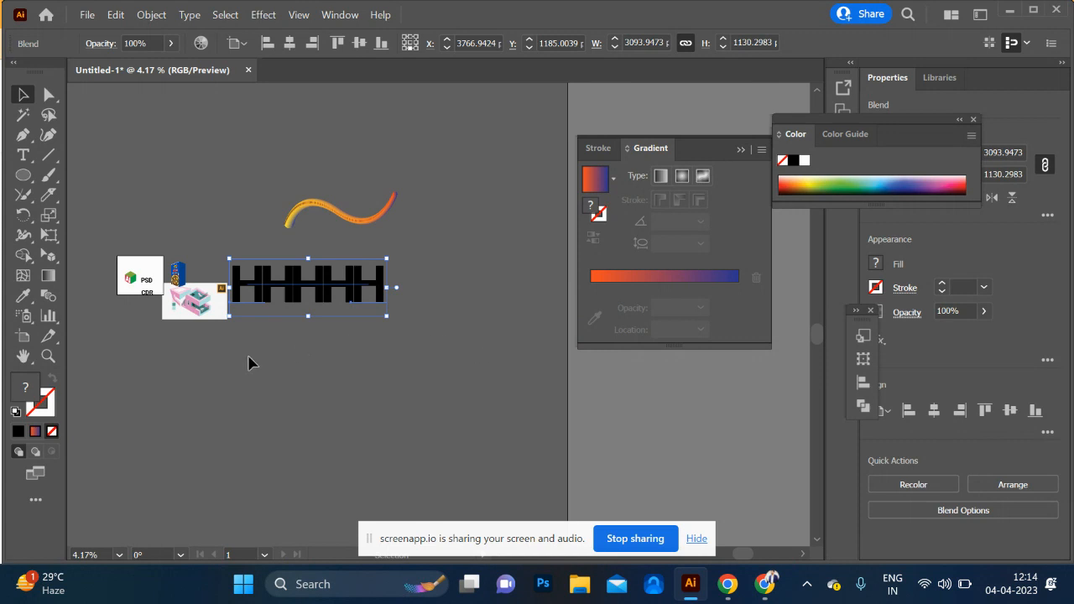
pyautogui.click(248, 363)
pyautogui.click(238, 290)
pyautogui.doubleClick(238, 290)
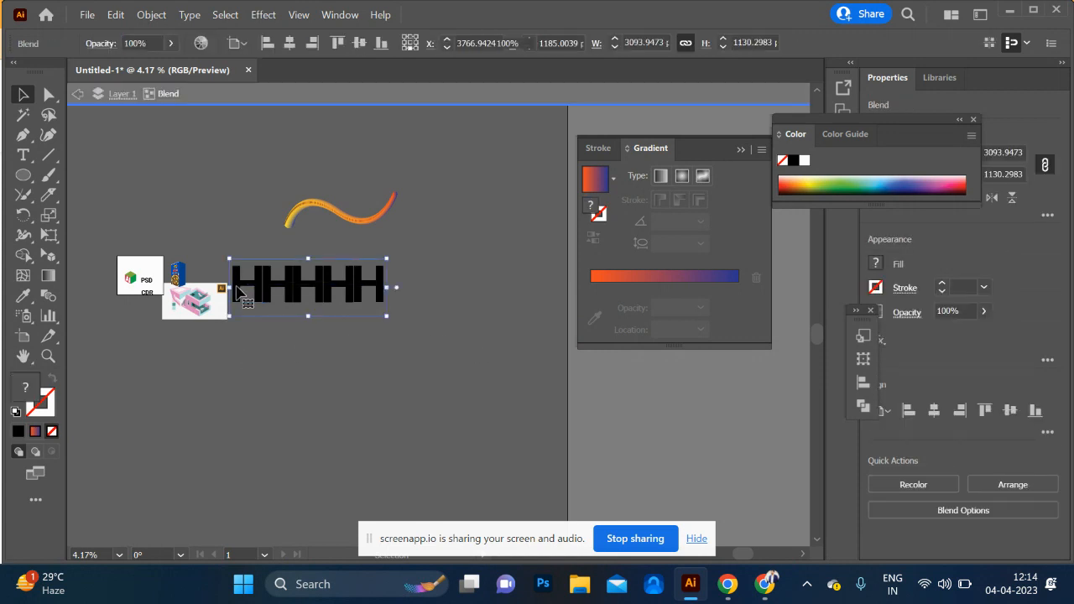
pyautogui.click(238, 290)
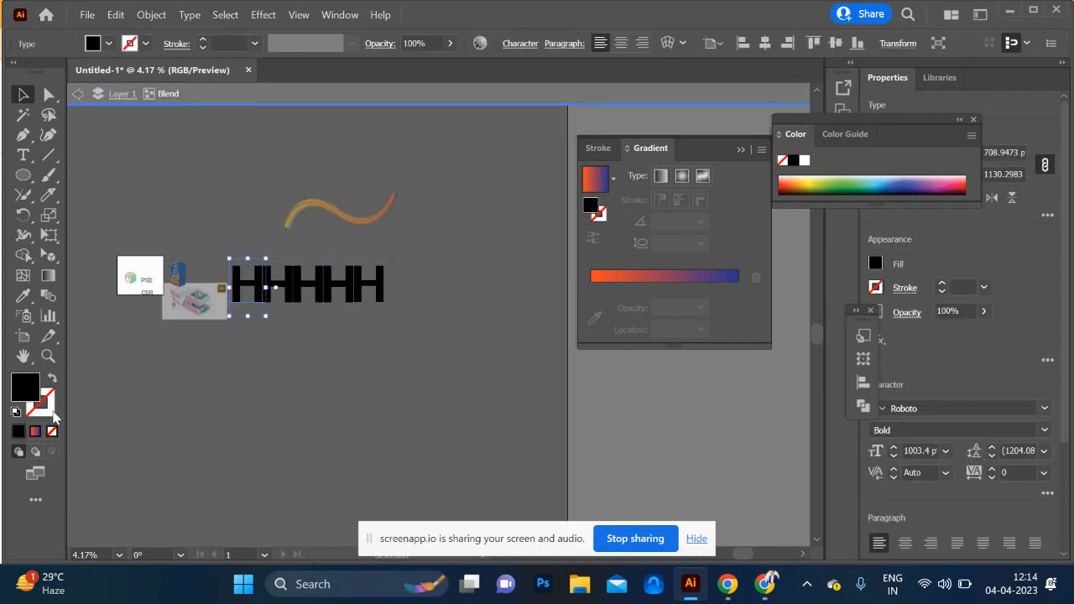
pyautogui.hotkey('ctrl', 'shift', 'o')
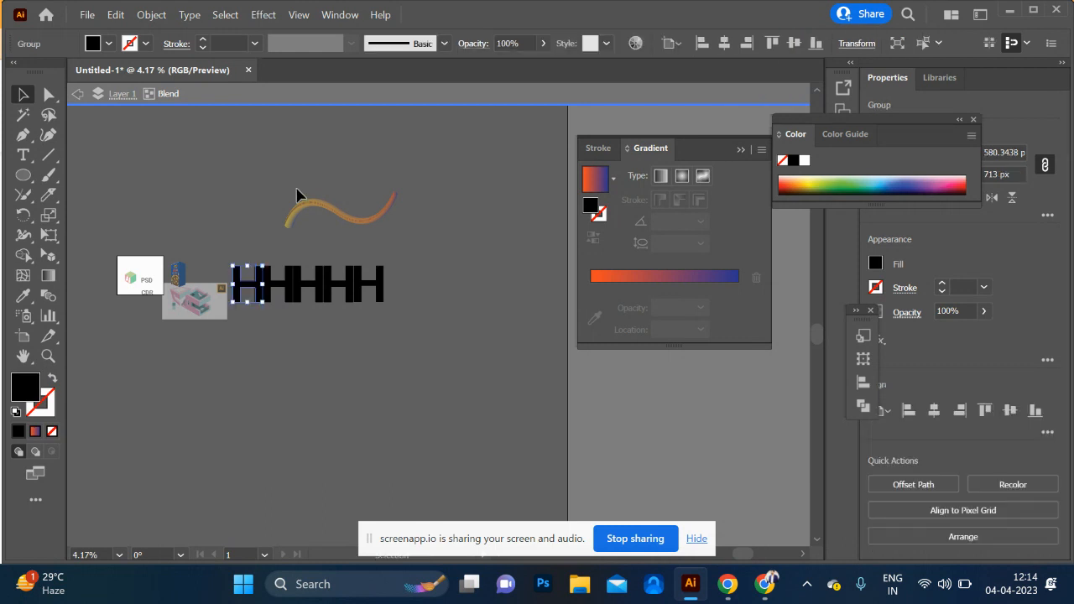
pyautogui.click(671, 276)
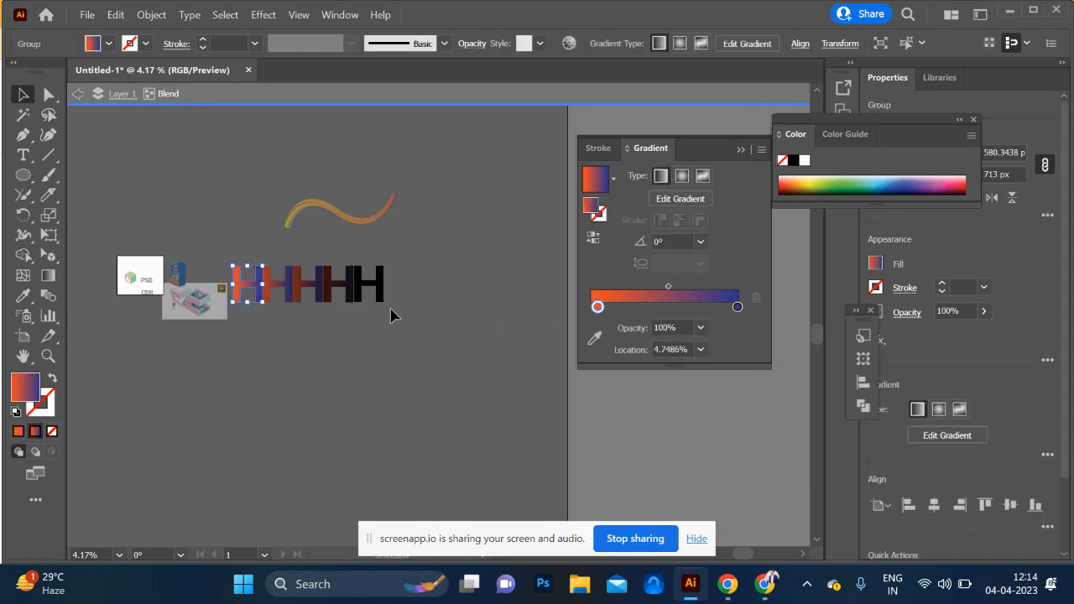
# Convert the last H of the blend to outlines and fill it with the orange-to-blue linear gradient
pyautogui.scroll(2, 390, 309)
pyautogui.moveTo(502, 379); pyautogui.dragTo(98, 371)
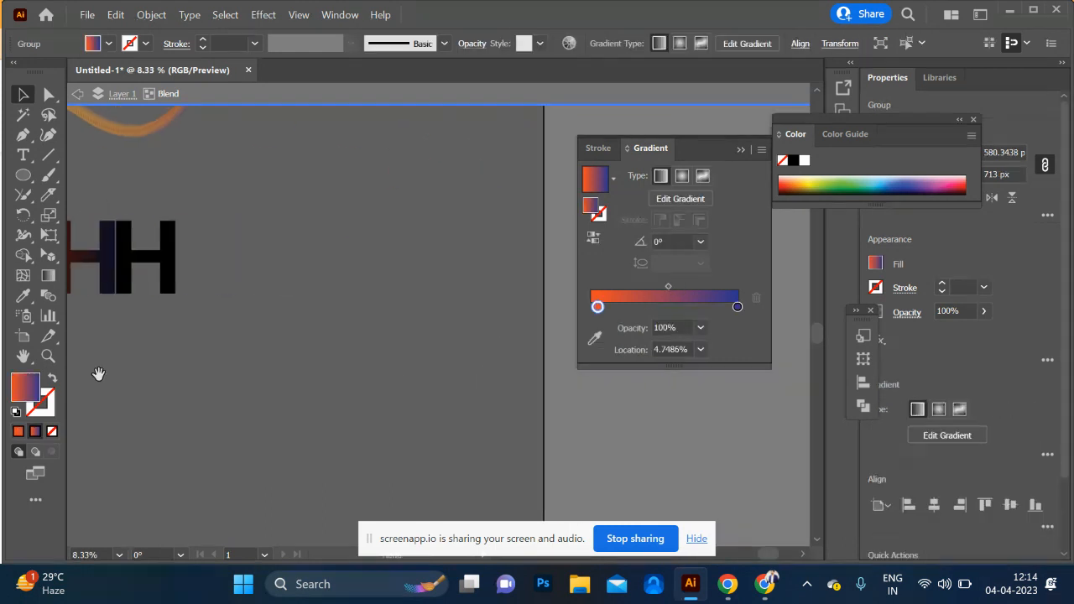
pyautogui.click(168, 261)
pyautogui.hotkey('ctrl', 'shift', 'o')
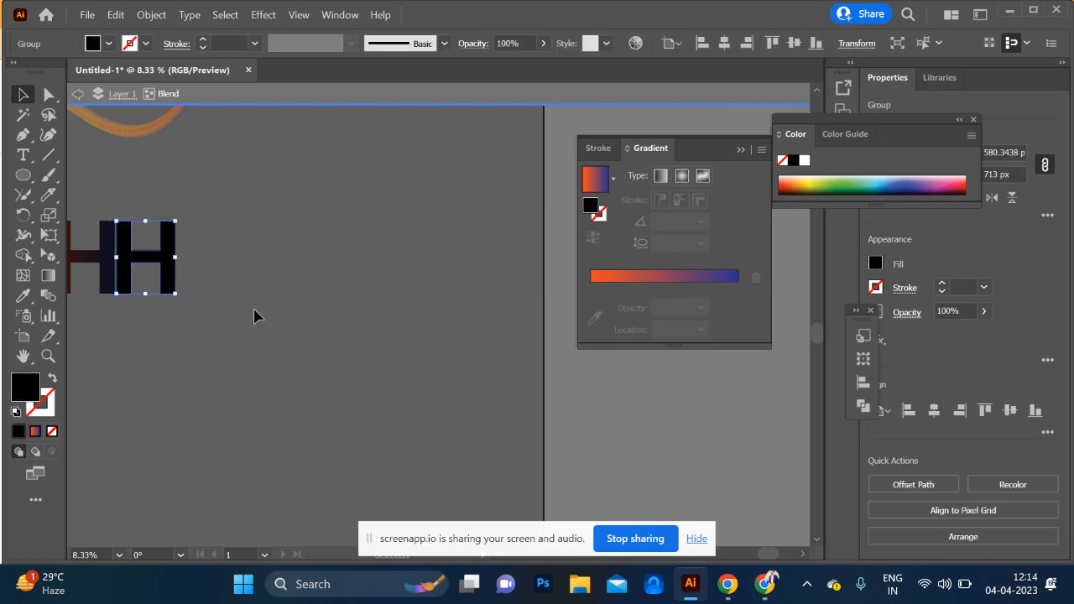
pyautogui.click(631, 274)
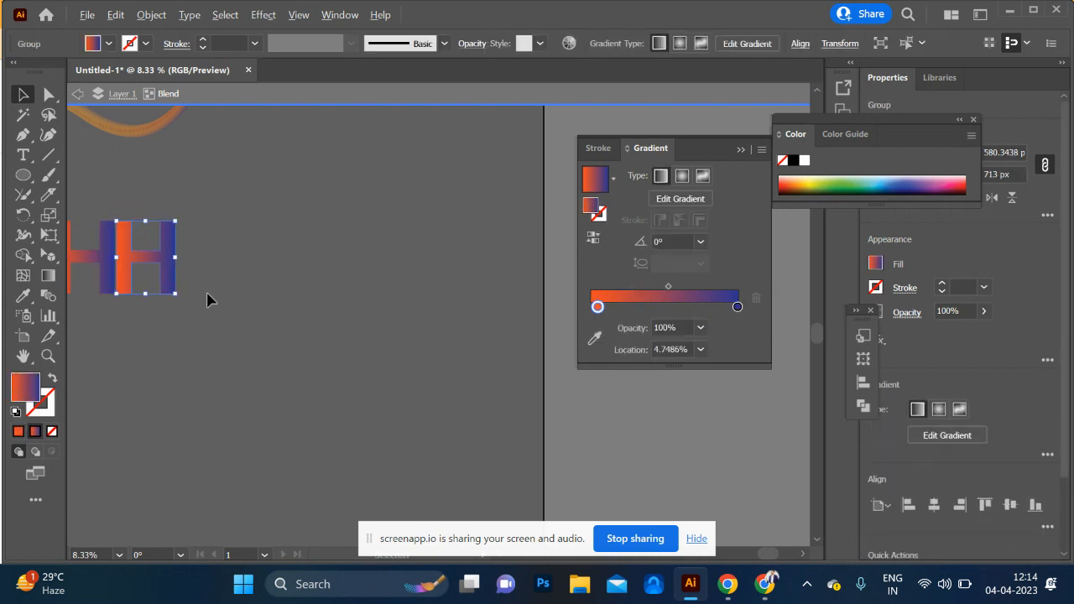
# Reverse the gradient on the last H so it runs from blue to orange
pyautogui.scroll(-3, 218, 303)
pyautogui.scroll(2, 219, 303)
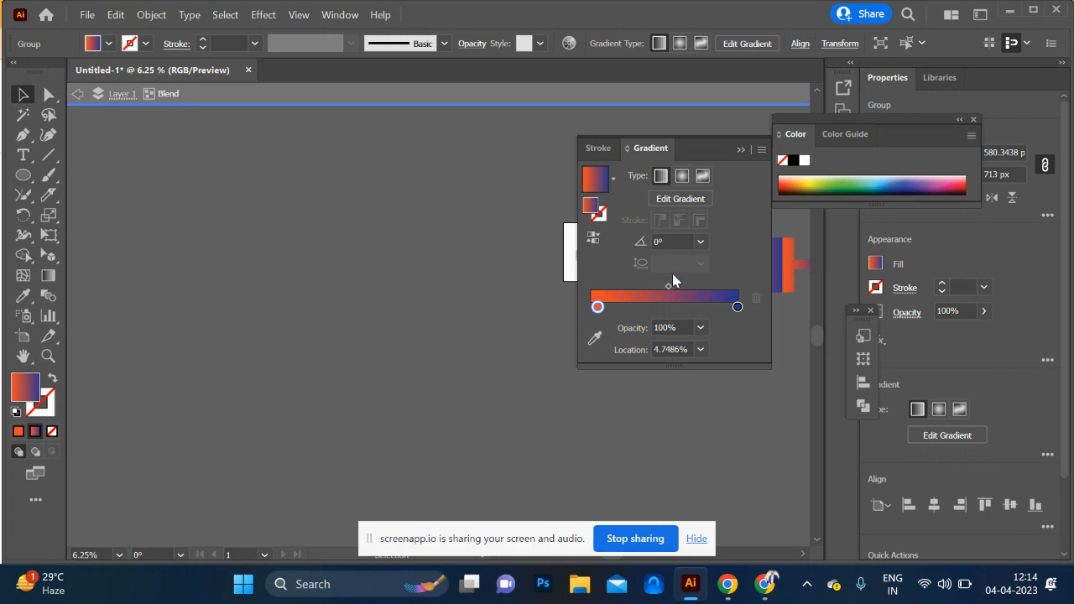
pyautogui.click(596, 238)
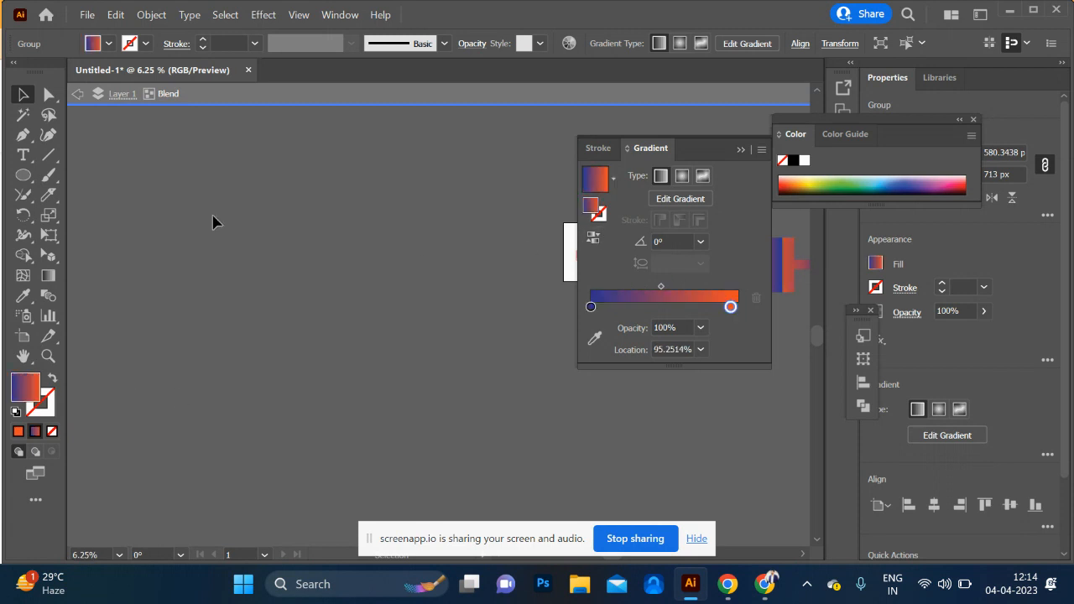
# Move the last H farther right to lengthen the blend and exit isolation mode
pyautogui.click(321, 300)
pyautogui.moveTo(538, 357); pyautogui.dragTo(170, 283)
pyautogui.moveTo(444, 326); pyautogui.dragTo(211, 355)
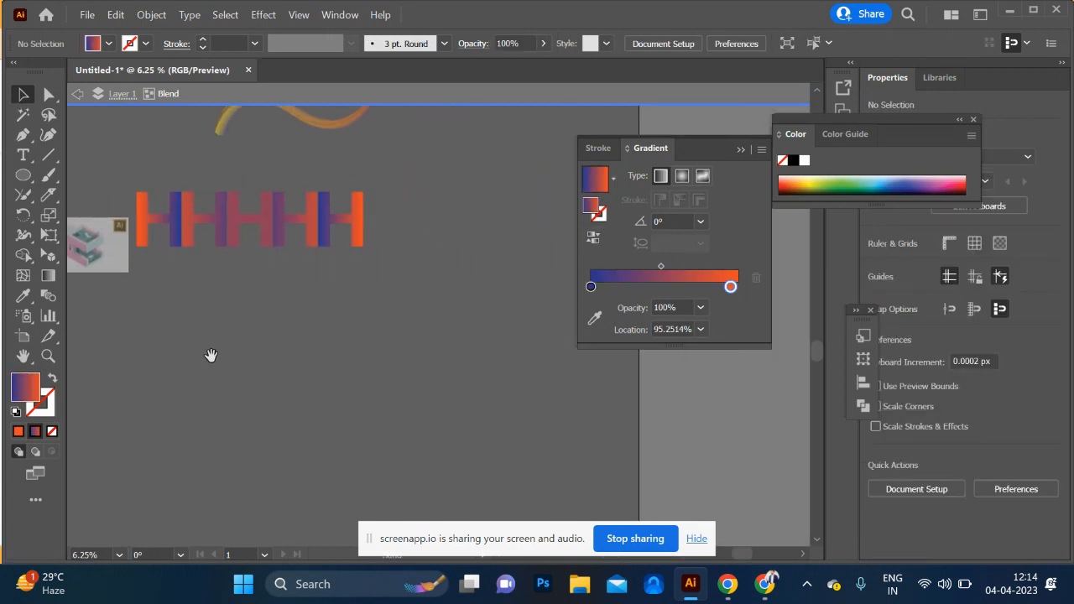
pyautogui.click(334, 216)
pyautogui.moveTo(334, 215); pyautogui.dragTo(477, 220)
pyautogui.click(353, 314)
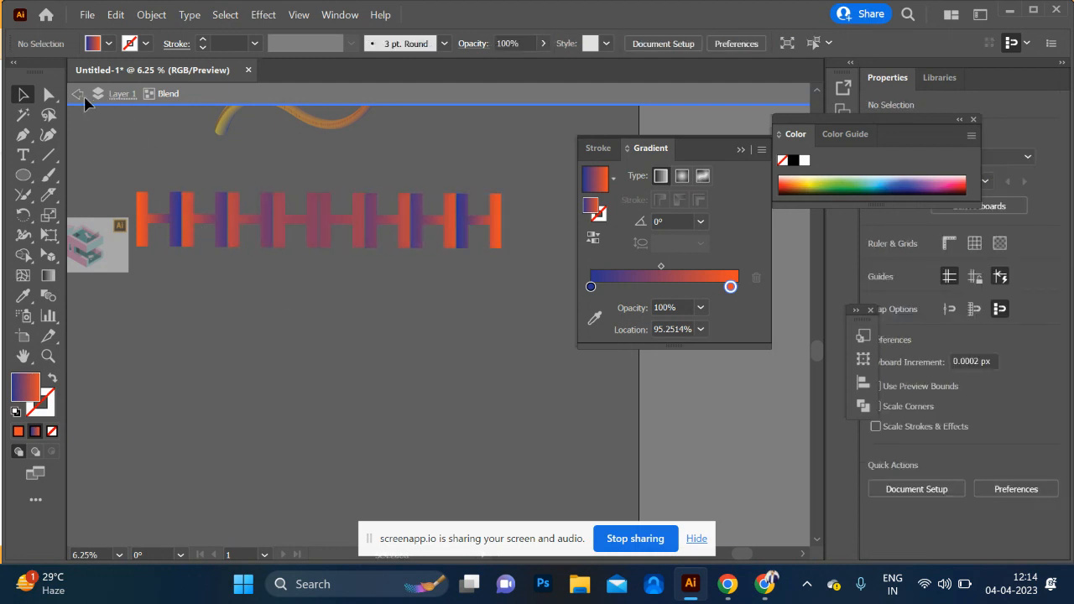
pyautogui.click(82, 95)
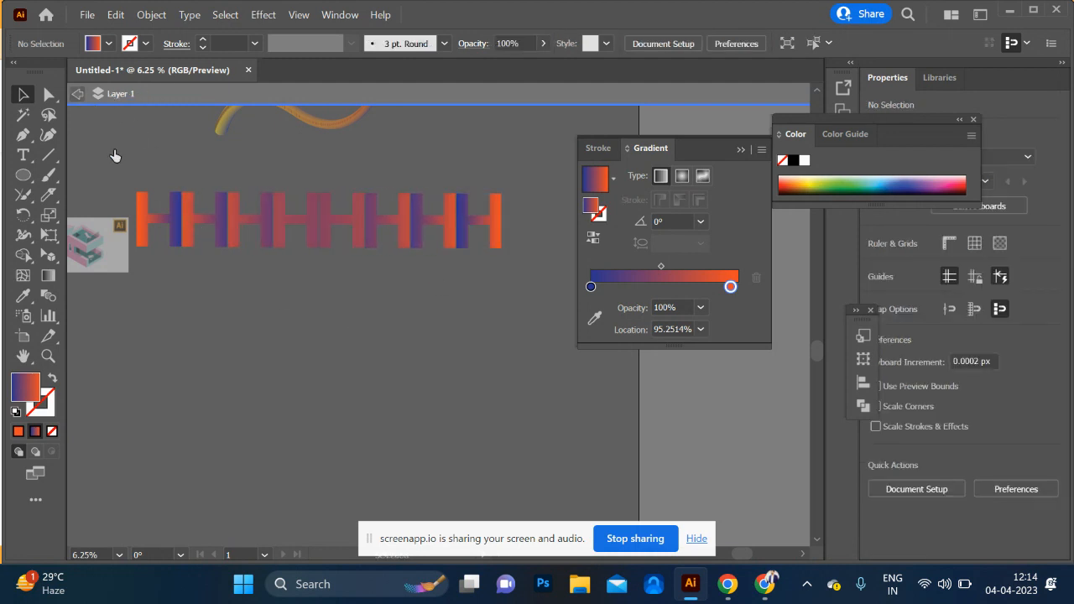
pyautogui.click(77, 94)
# Draw an open wavy curve below the H blend with the Pen tool and swap its gradient fill to the stroke
pyautogui.click(24, 136)
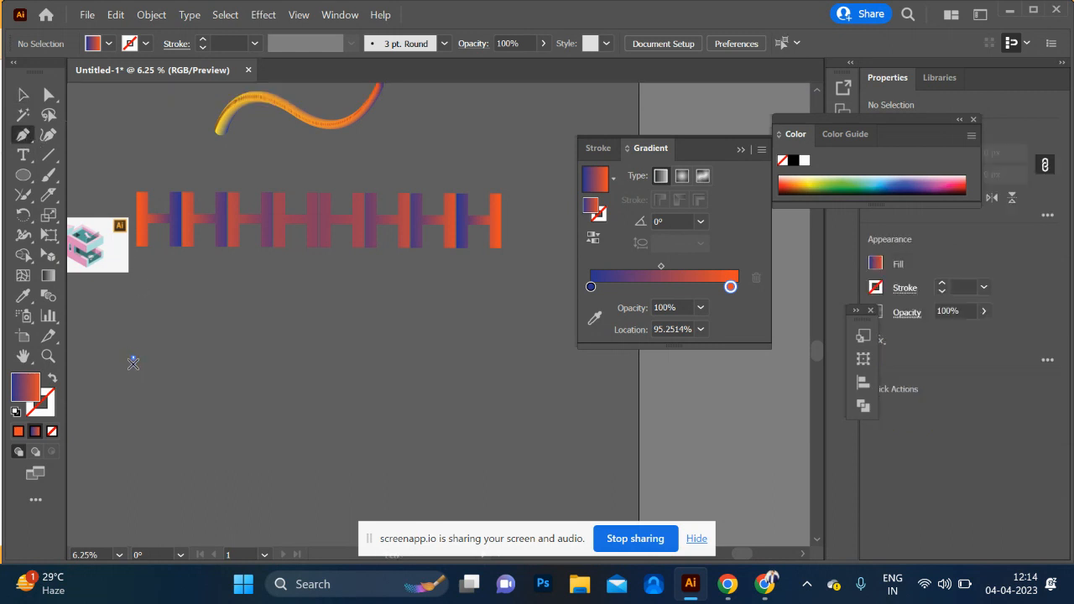
pyautogui.click(132, 362)
pyautogui.moveTo(262, 448)
pyautogui.mouseDown()
pyautogui.moveTo(355, 391)
pyautogui.moveTo(374, 364)
pyautogui.mouseUp()
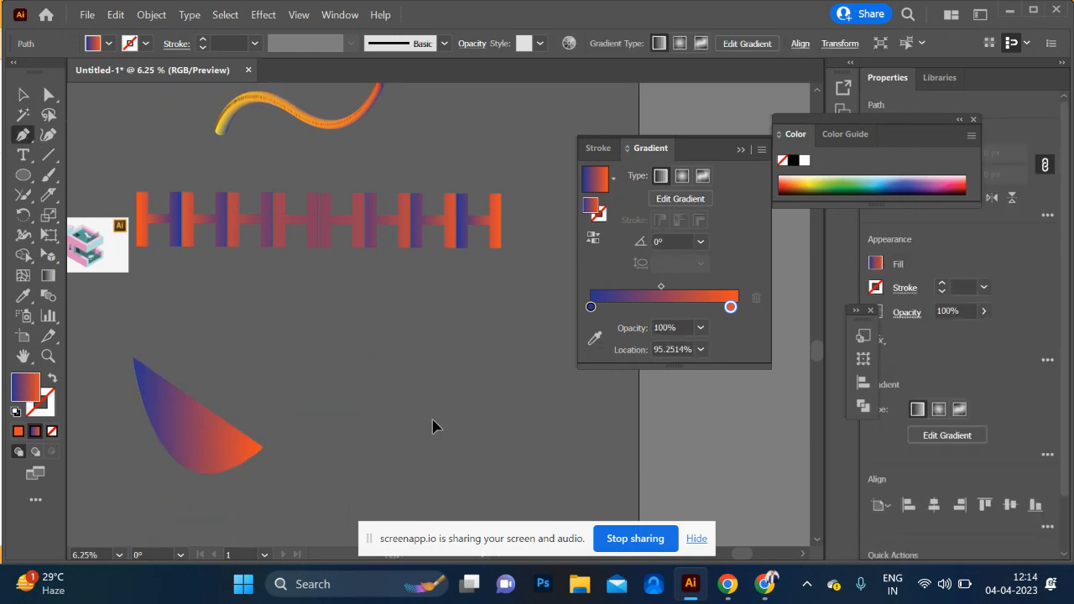
pyautogui.moveTo(424, 399); pyautogui.dragTo(458, 466)
pyautogui.moveTo(552, 391); pyautogui.dragTo(549, 304)
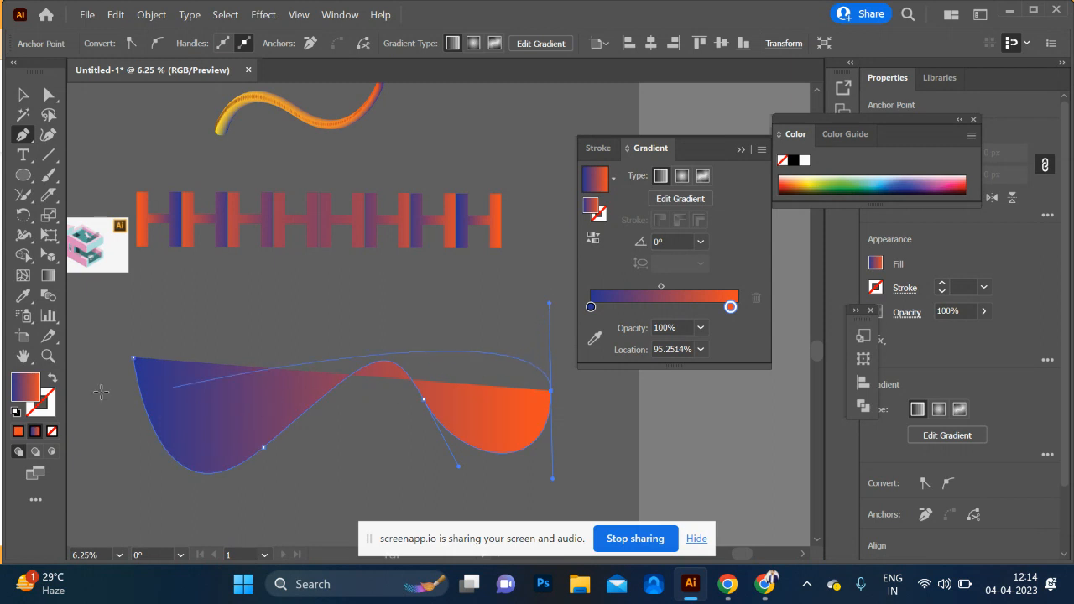
pyautogui.click(50, 380)
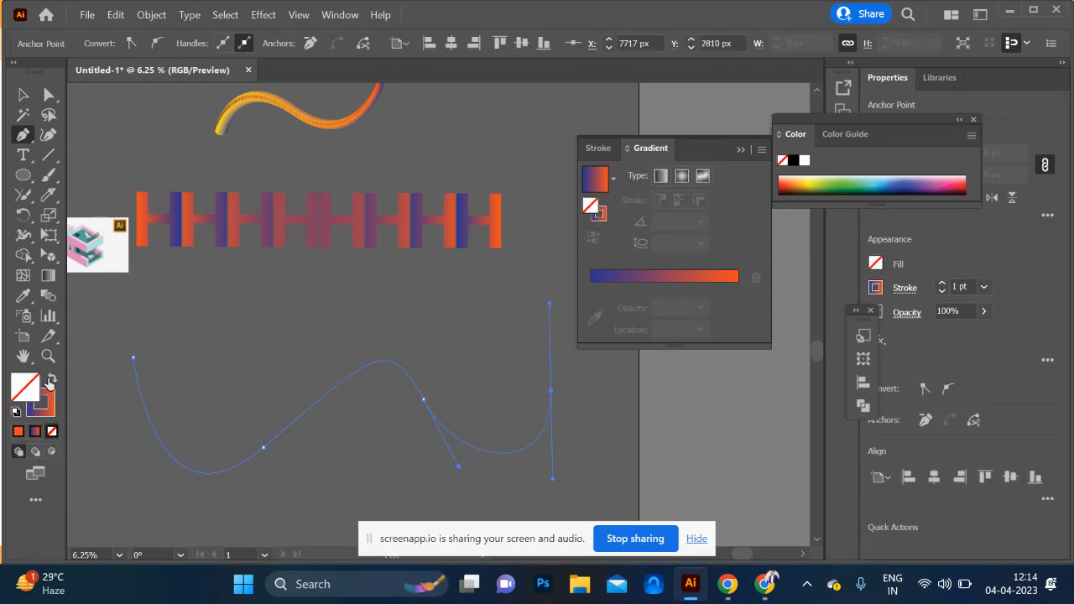
# Replace the spine of the gradient H blend with the wavy curve below it
pyautogui.click(24, 95)
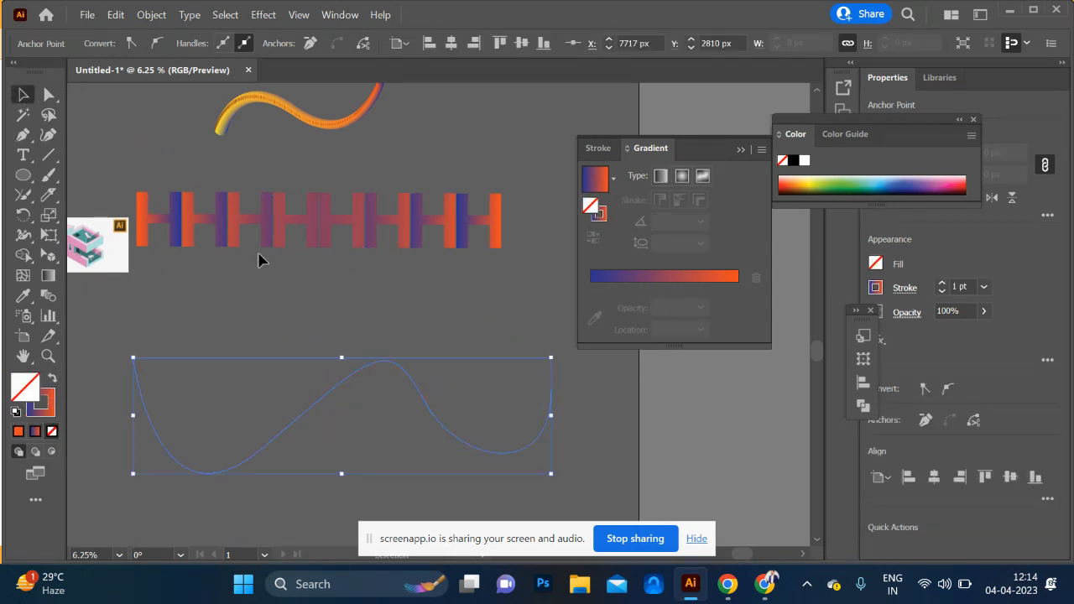
pyautogui.keyDown('shift'); pyautogui.click(266, 233); pyautogui.keyUp('shift')
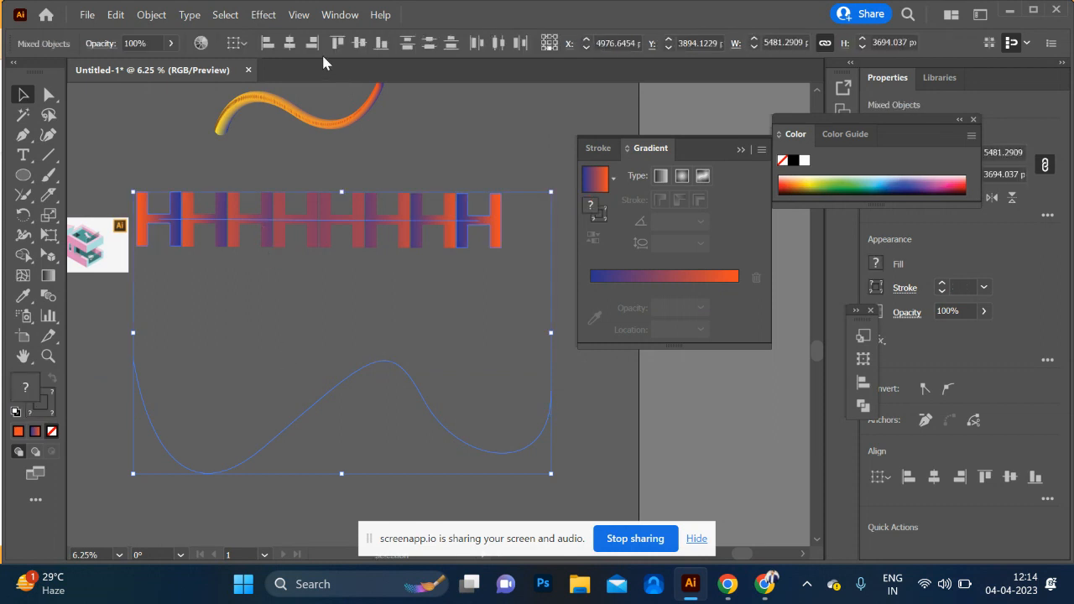
pyautogui.click(152, 15)
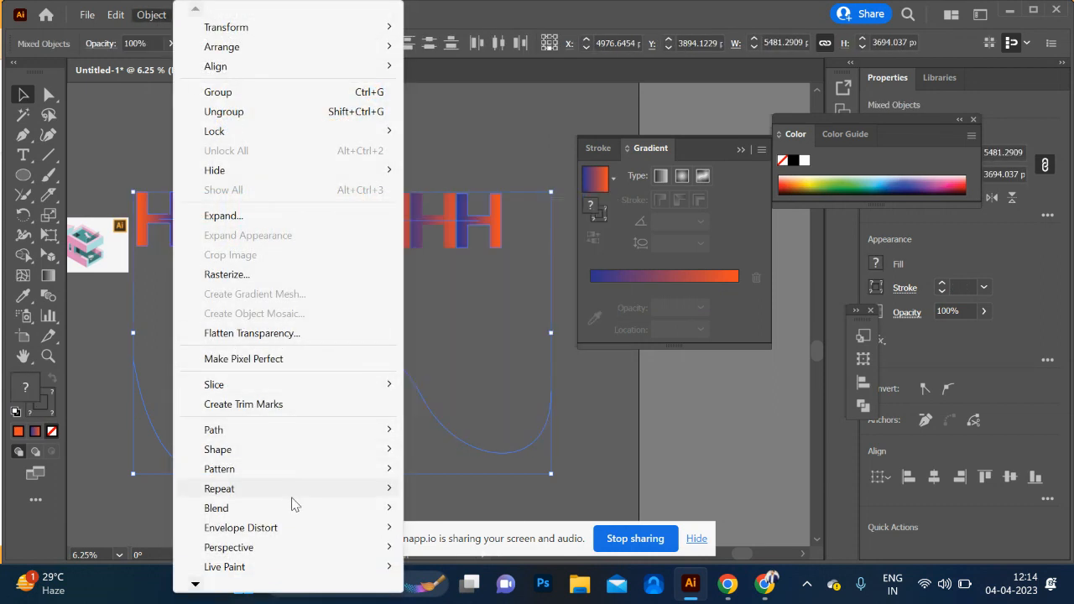
pyautogui.moveTo(299, 516)
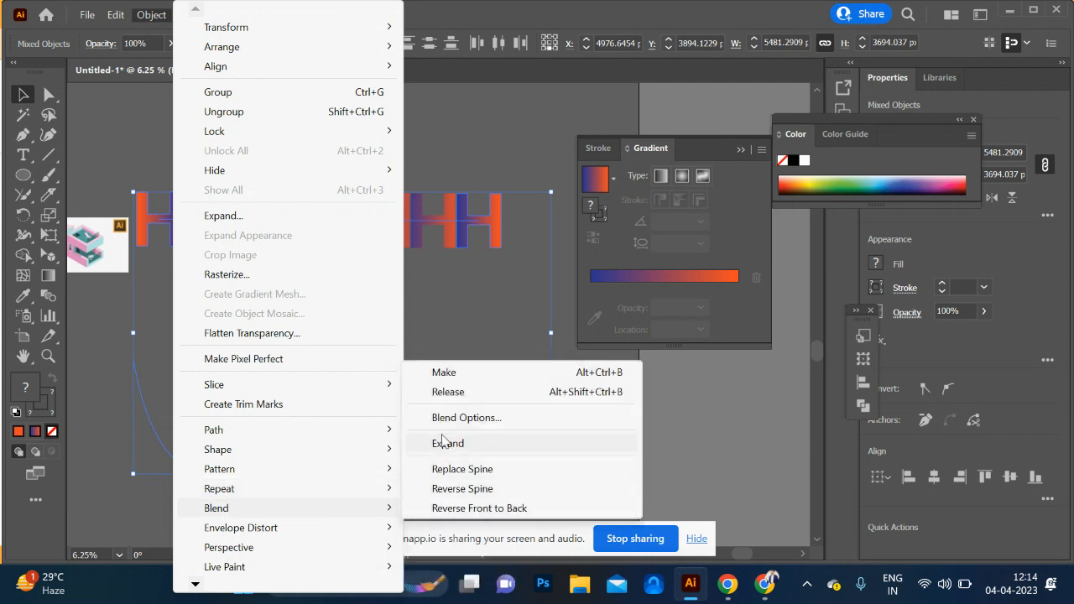
pyautogui.click(480, 471)
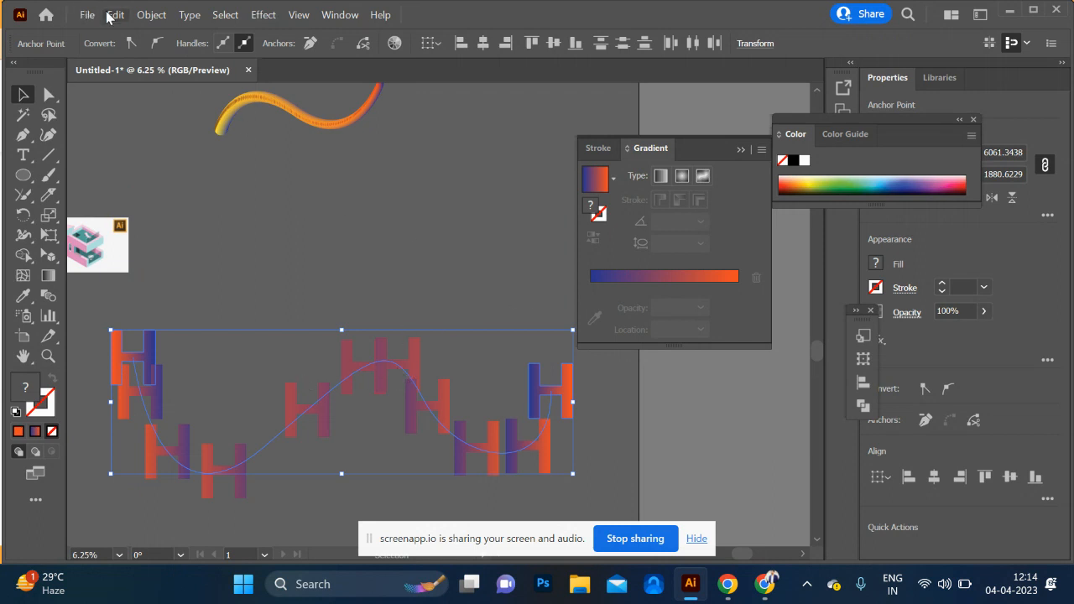
pyautogui.click(141, 16)
pyautogui.moveTo(267, 439)
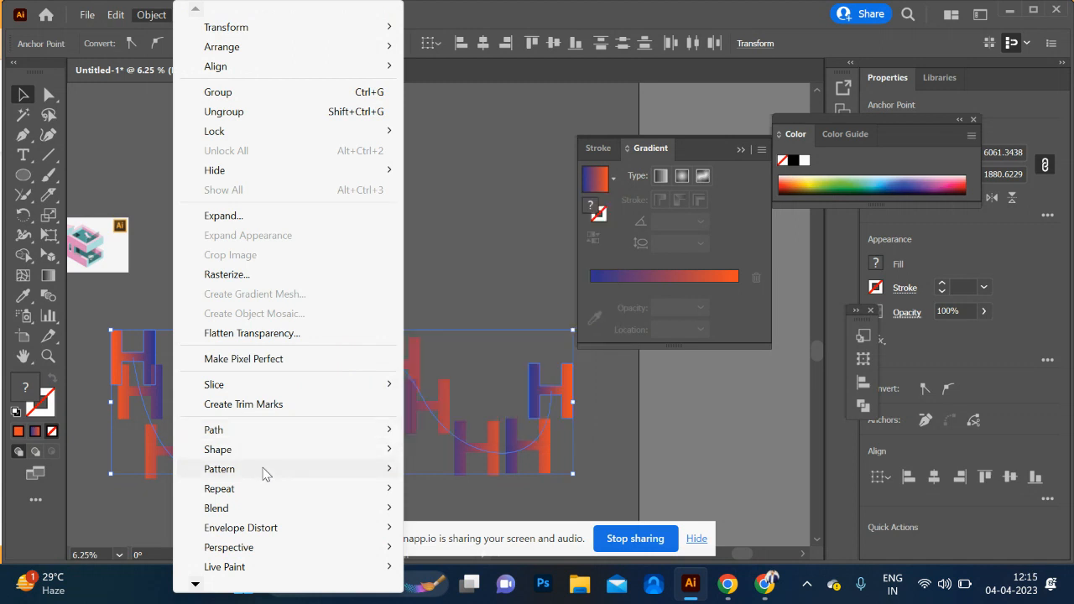
pyautogui.moveTo(263, 471)
pyautogui.click(33, 109)
pyautogui.click(220, 235)
# Undo the spine replacement, the wavy curve and the whole H blend, back to the placeholder text
pyautogui.hotkey('ctrl', 'z')
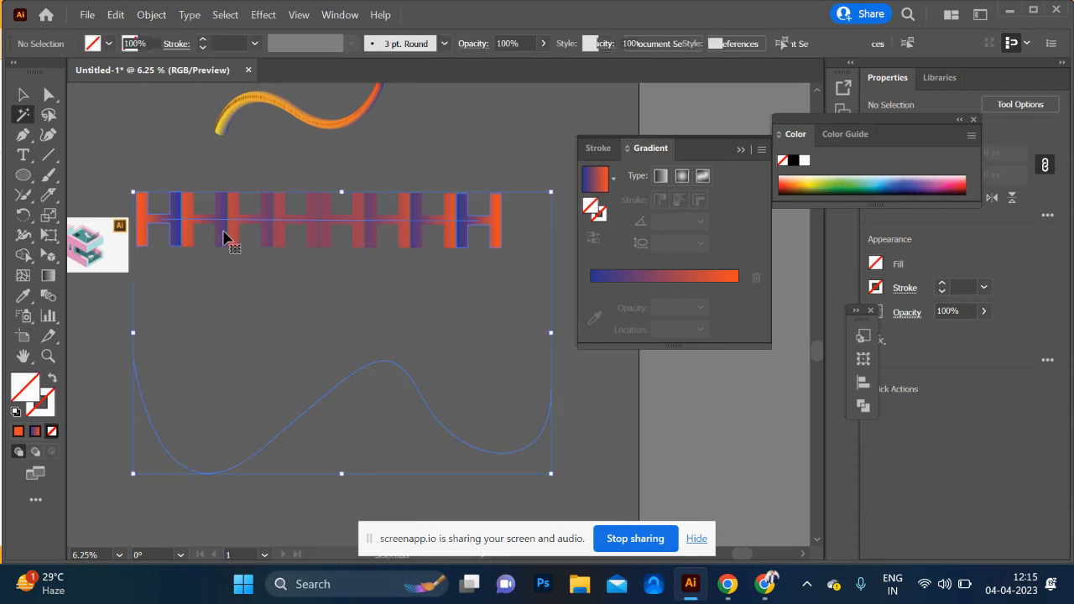
pyautogui.hotkey('ctrl', 'z')
pyautogui.hotkey('ctrl', 'z')
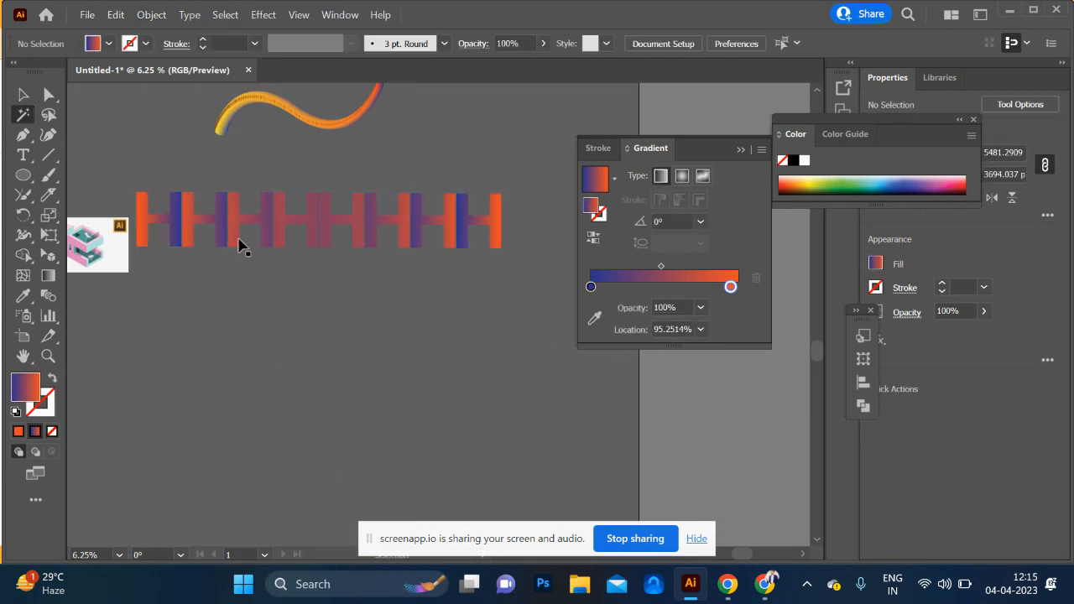
pyautogui.hotkey('ctrl', 'z')
pyautogui.hotkey('ctrl', 'z')
pyautogui.hotkey('ctrl', 'z')
pyautogui.hotkey('ctrl', 'z')
pyautogui.hotkey('ctrl', 'z')
pyautogui.hotkey('ctrl', 'z')
pyautogui.hotkey('ctrl', 'z')
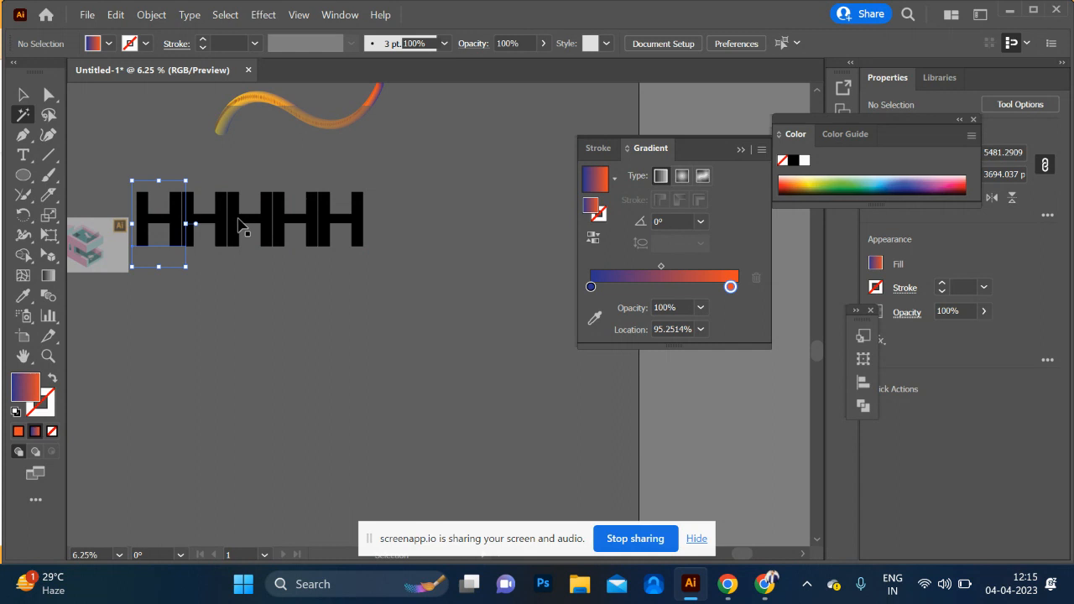
pyautogui.click(23, 91)
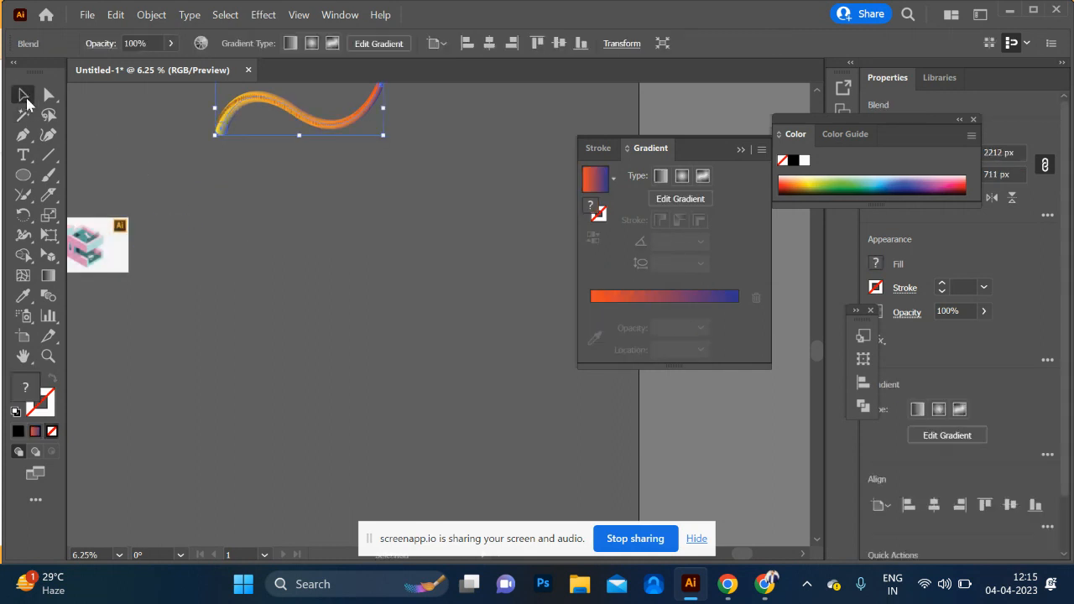
pyautogui.hotkey('ctrl', 'z')
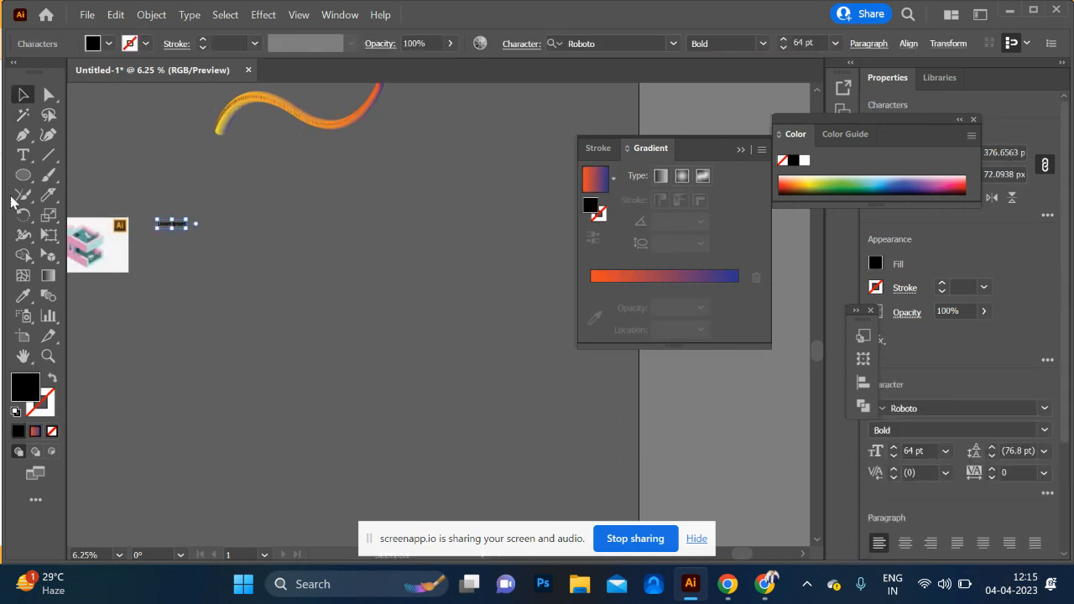
# Add a new point text reading "H" in the empty area below the orange wave
pyautogui.click(23, 154)
pyautogui.click(383, 252)
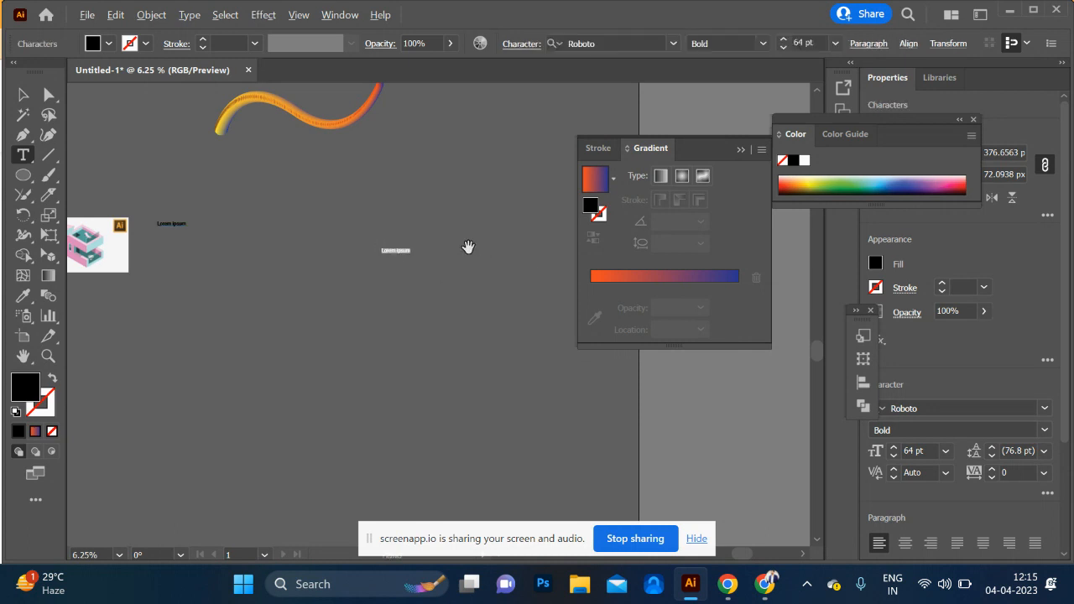
pyautogui.scroll(1, 468, 247)
pyautogui.scroll(4, 494, 267)
pyautogui.scroll(4, 497, 270)
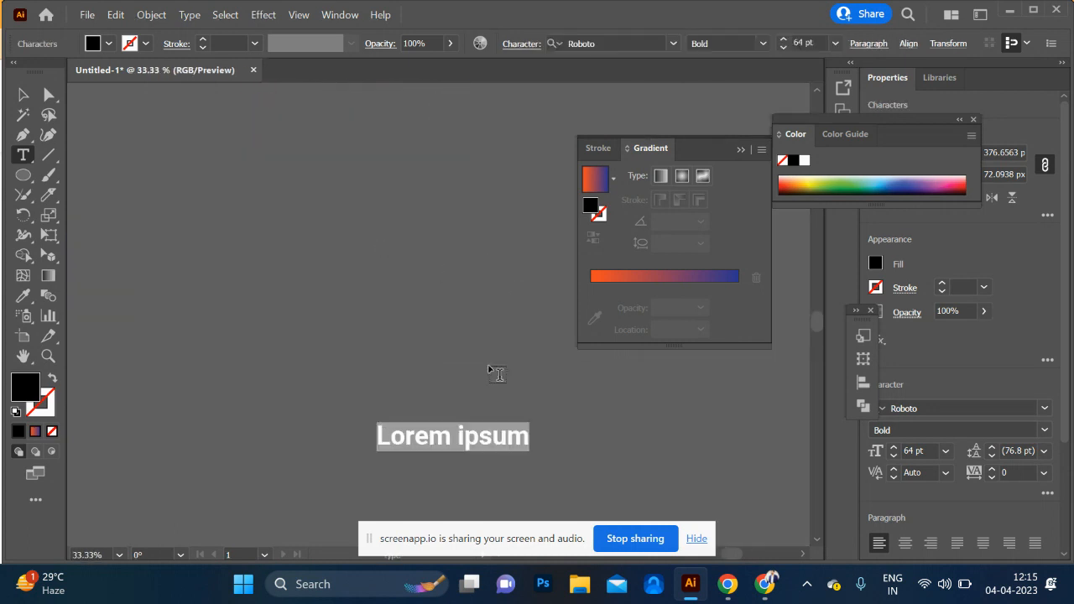
pyautogui.write('H')
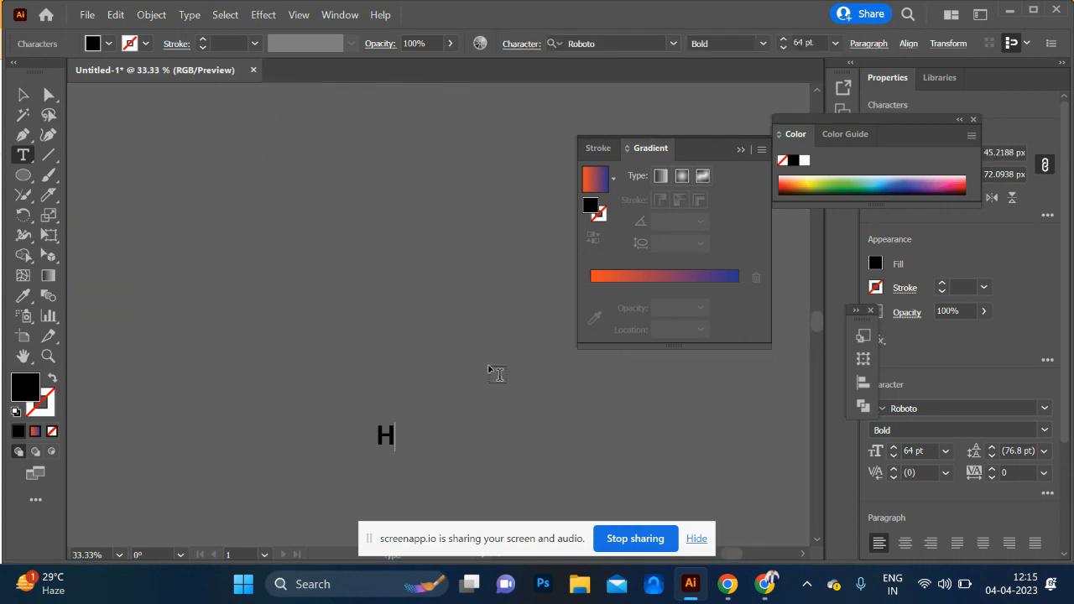
# Scale the letter H up to about 1165 pt
pyautogui.click(26, 97)
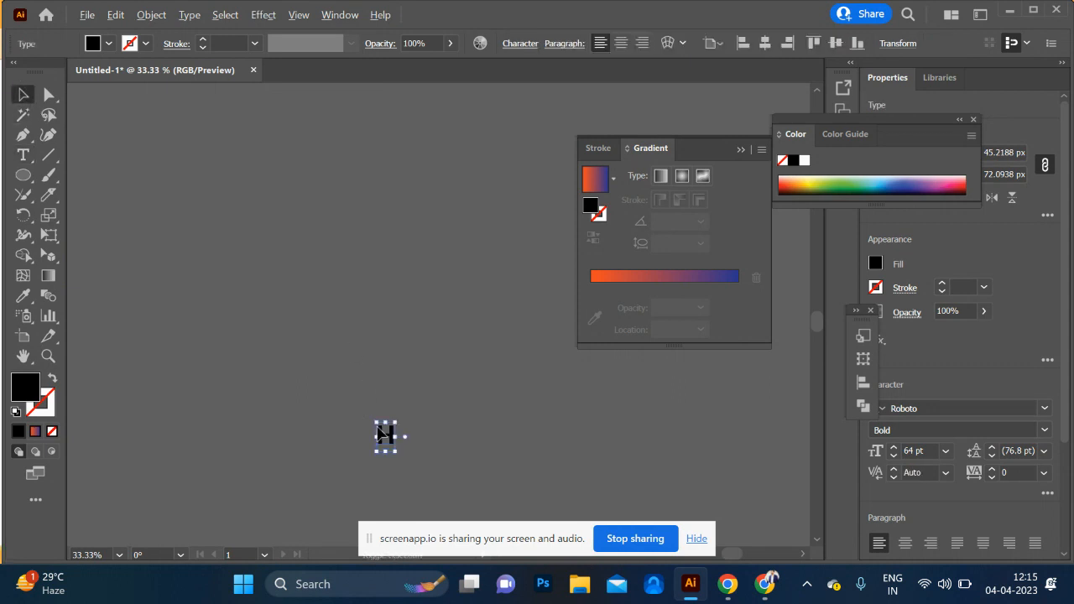
pyautogui.moveTo(376, 422); pyautogui.dragTo(118, 170)
pyautogui.moveTo(326, 363); pyautogui.dragTo(252, 220)
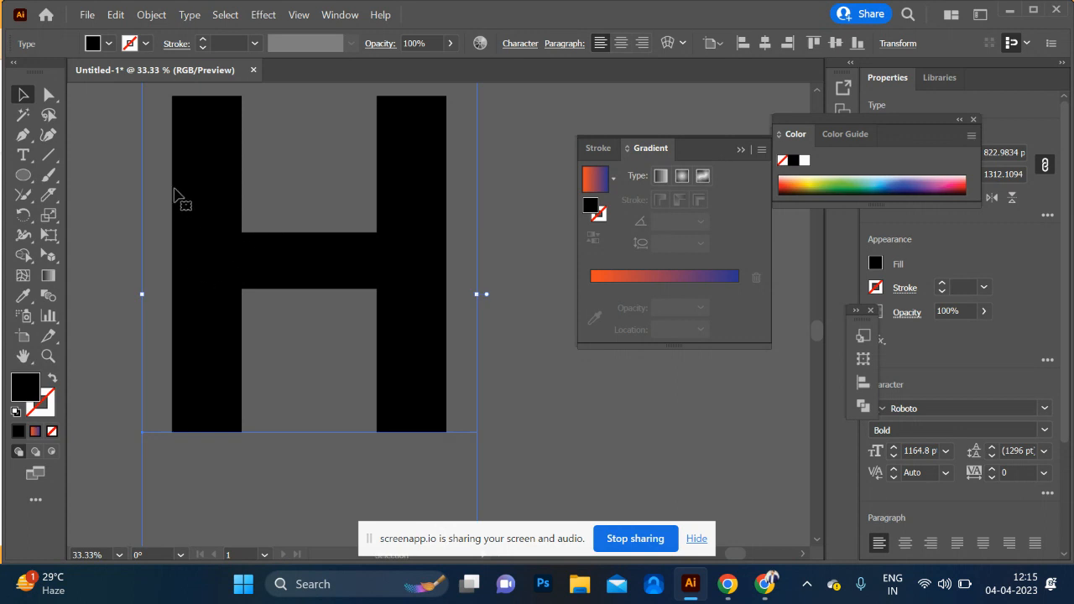
pyautogui.scroll(-2, 333, 368)
pyautogui.moveTo(497, 398); pyautogui.dragTo(418, 381)
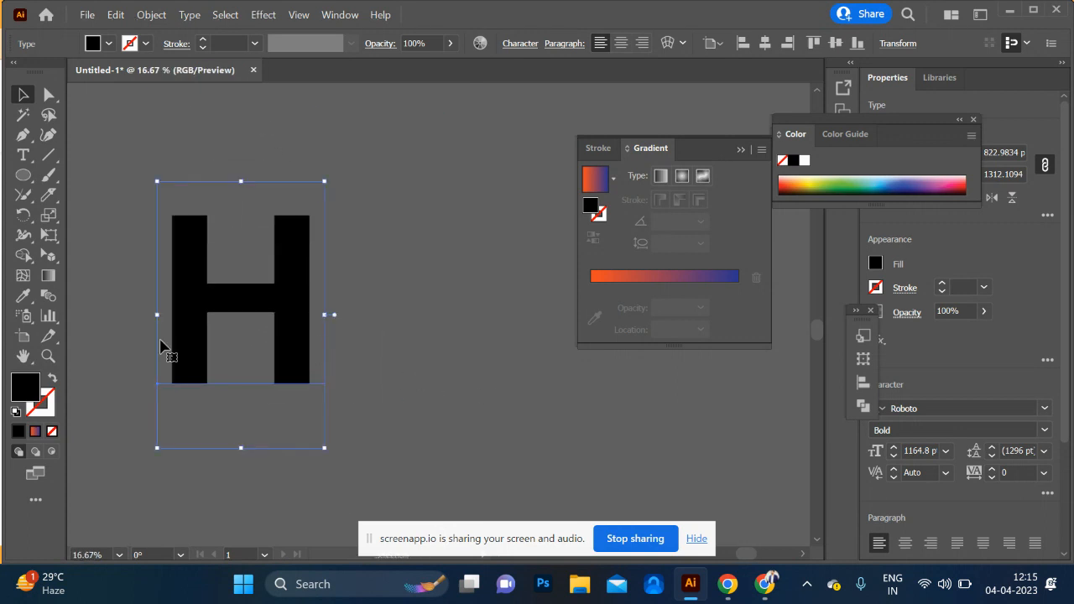
# Draw a circle about 138 px wide beside the H and fill it with the orange-to-blue linear gradient
pyautogui.click(25, 177)
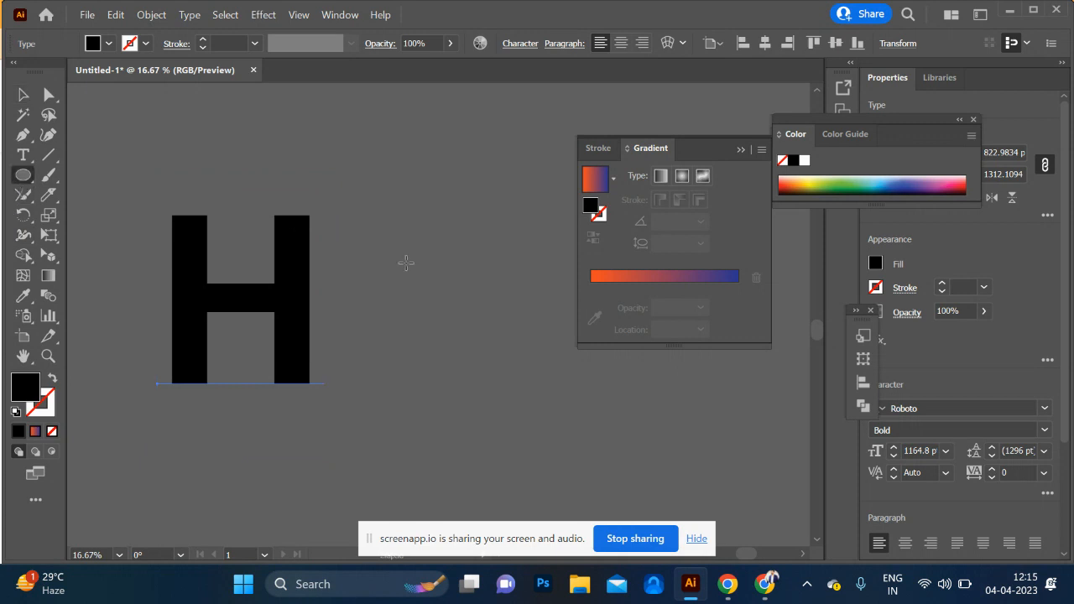
pyautogui.moveTo(406, 263); pyautogui.dragTo(420, 276)
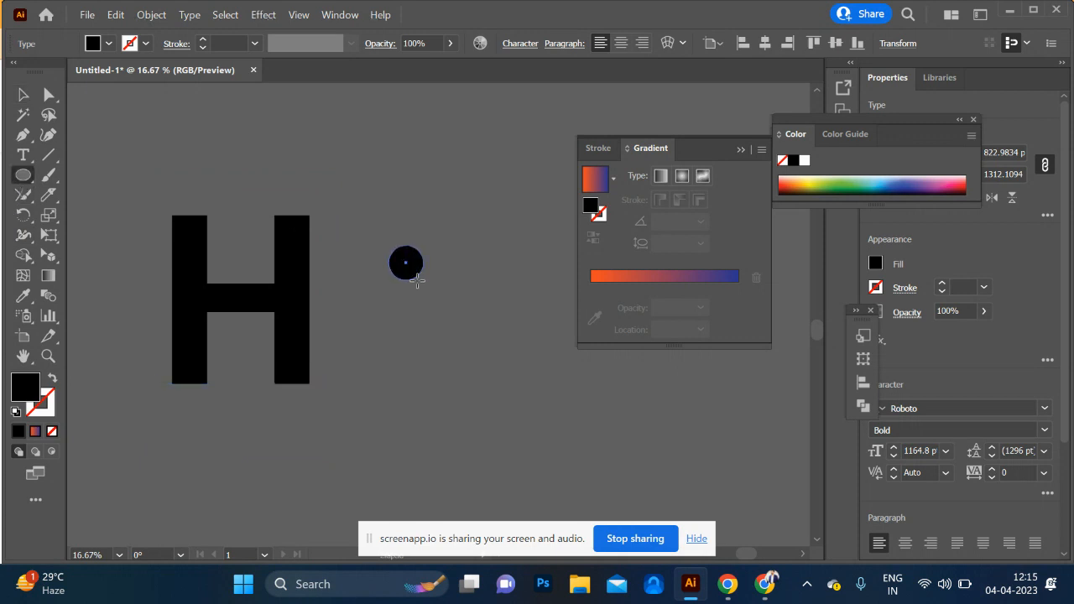
pyautogui.click(640, 282)
pyautogui.press('v')
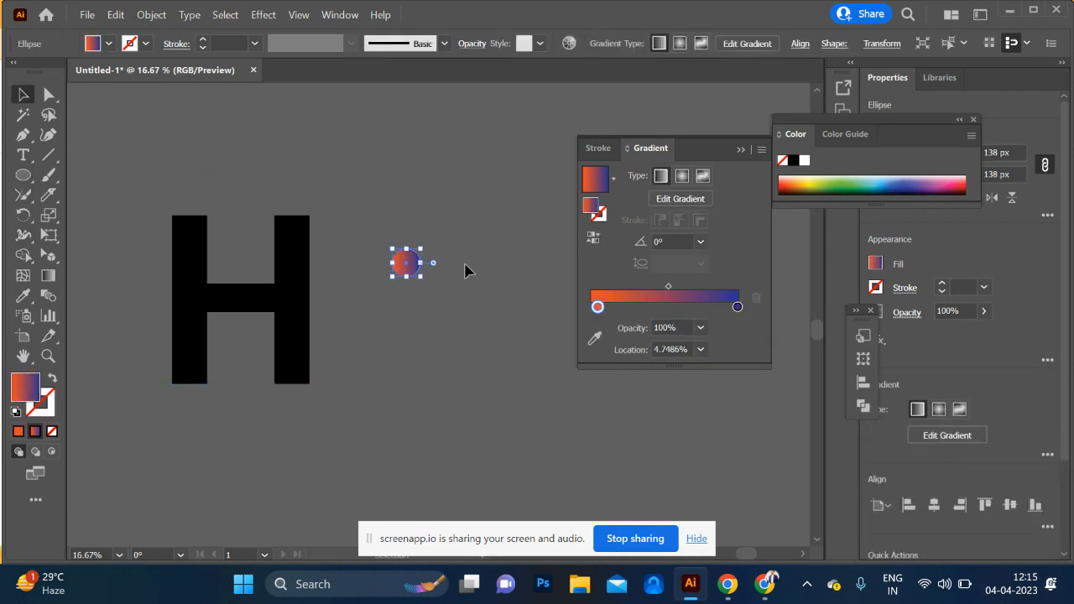
# Duplicate the gradient circle straight below the original and blend the two circles into a vertical chain
pyautogui.moveTo(408, 264); pyautogui.dragTo(409, 476)
pyautogui.keyDown('shift'); pyautogui.click(408, 261); pyautogui.keyUp('shift')
pyautogui.hotkey('ctrl', 'alt', 'b')
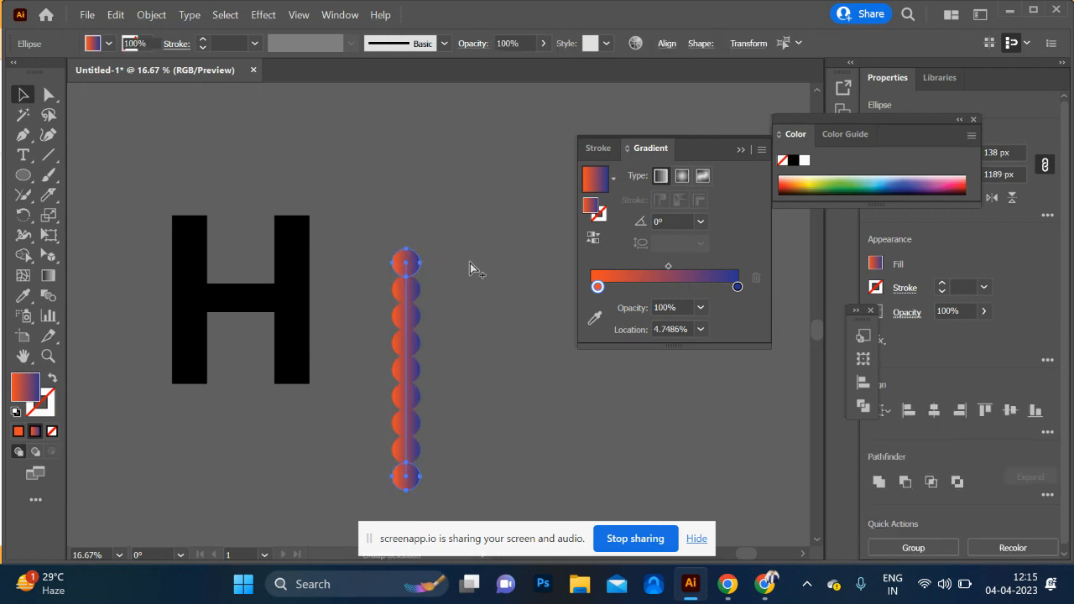
# Convert the black H text to outlines and ungroup it
pyautogui.click(288, 319)
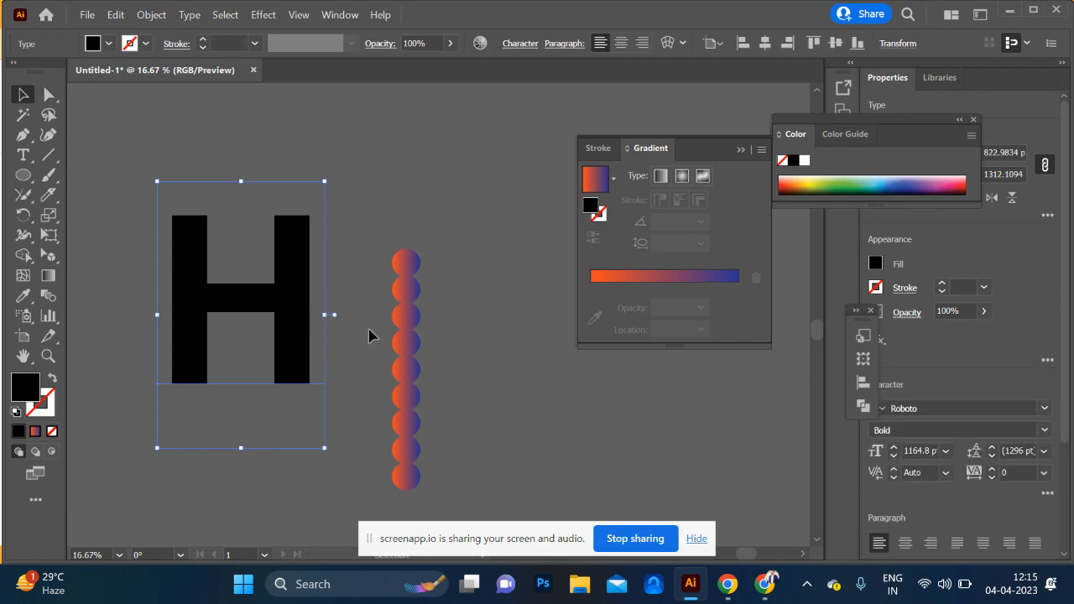
pyautogui.hotkey('ctrl', 'shift', 'o')
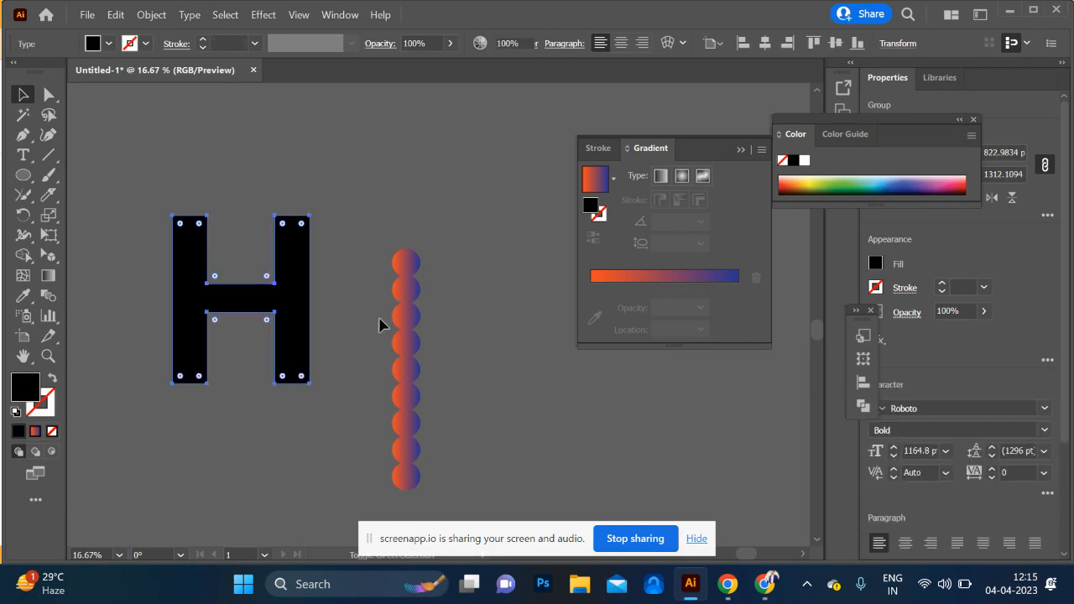
pyautogui.click(150, 15)
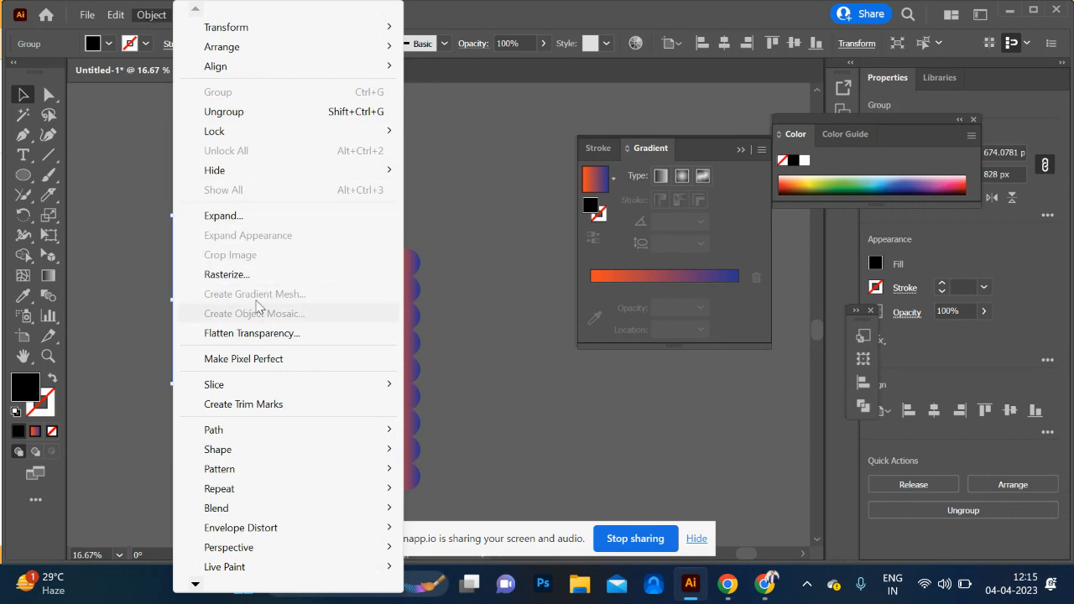
pyautogui.click(153, 258)
pyautogui.rightClick(248, 299)
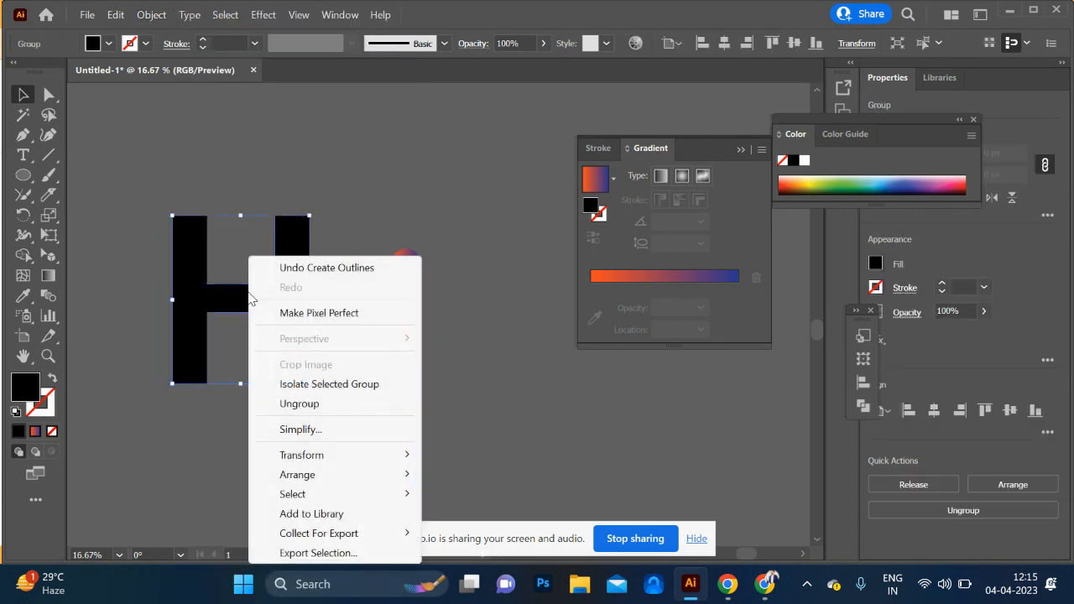
pyautogui.click(336, 405)
# Release the compound path of the black H
pyautogui.click(321, 318)
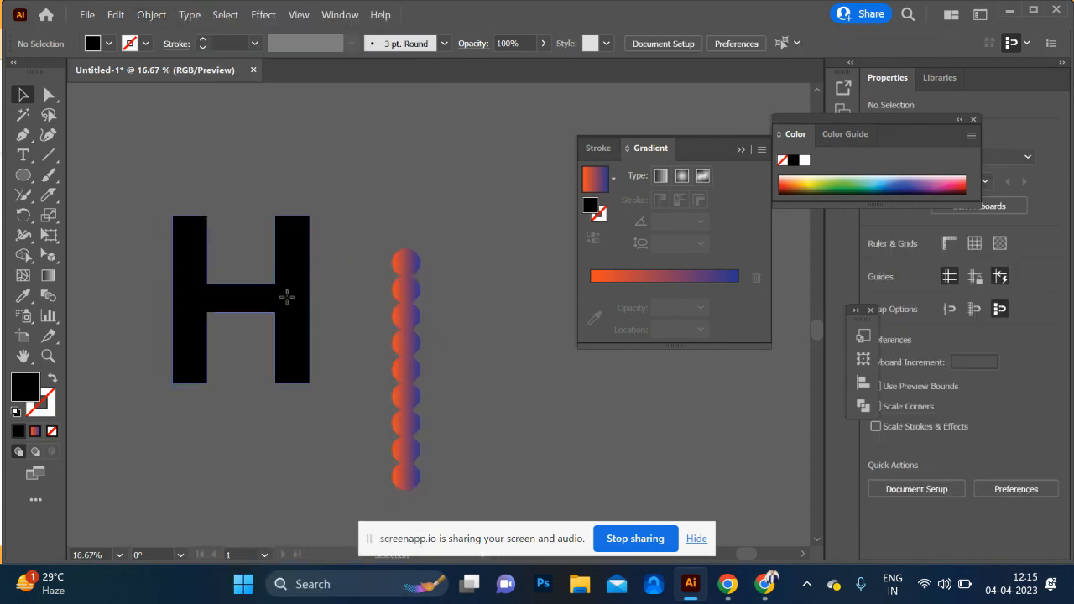
pyautogui.rightClick(288, 297)
pyautogui.click(389, 138)
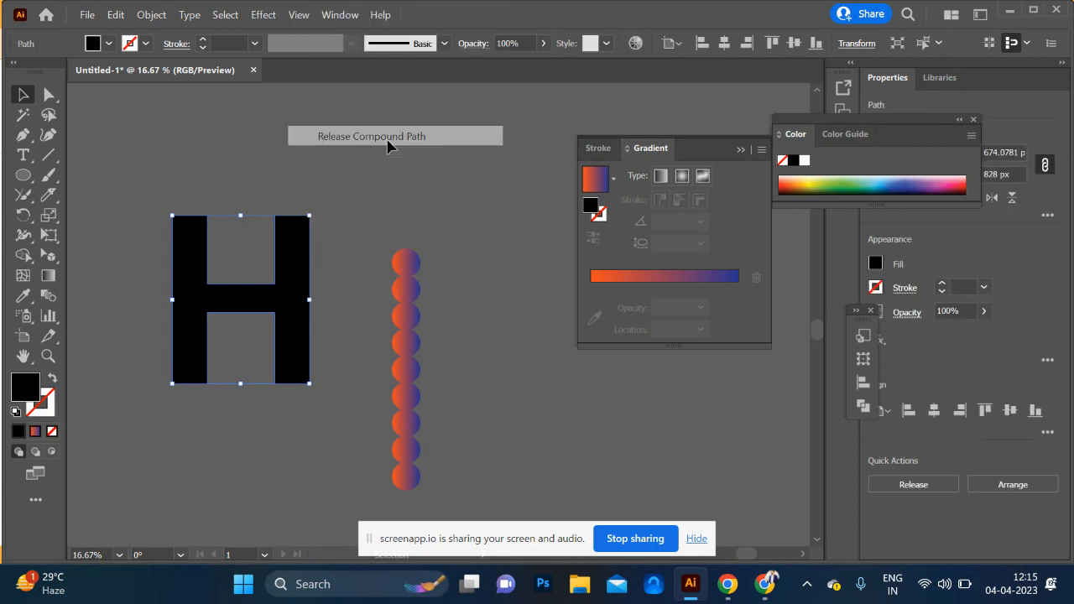
pyautogui.click(361, 277)
# Replace the spine of the circle blend with the H outline so the circles follow the letter
pyautogui.click(395, 346)
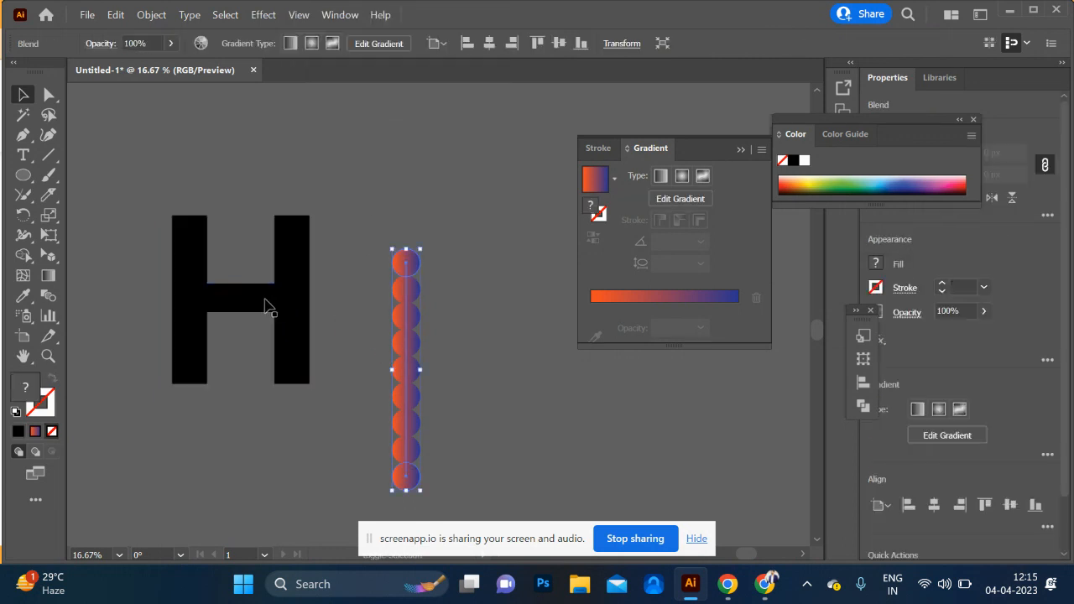
pyautogui.keyDown('shift'); pyautogui.click(269, 307); pyautogui.keyUp('shift')
pyautogui.click(152, 15)
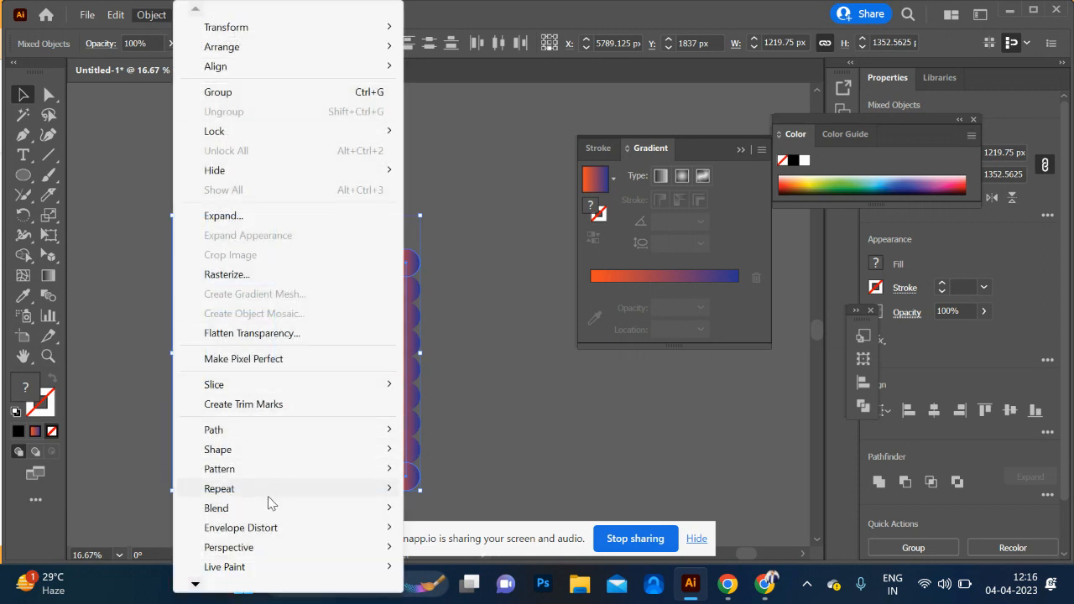
pyautogui.moveTo(271, 510)
pyautogui.click(475, 473)
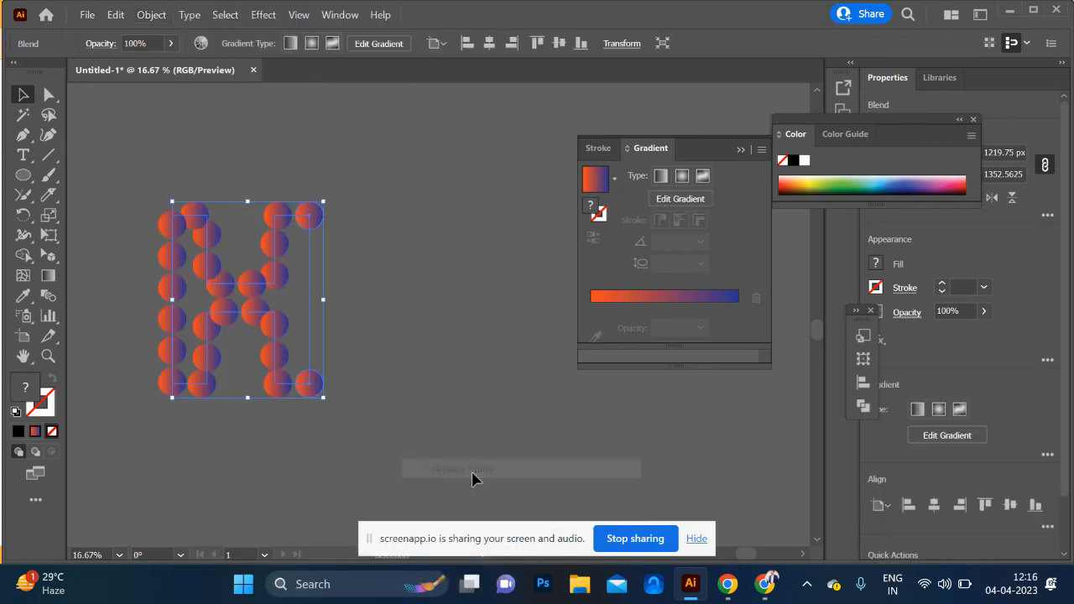
pyautogui.click(235, 401)
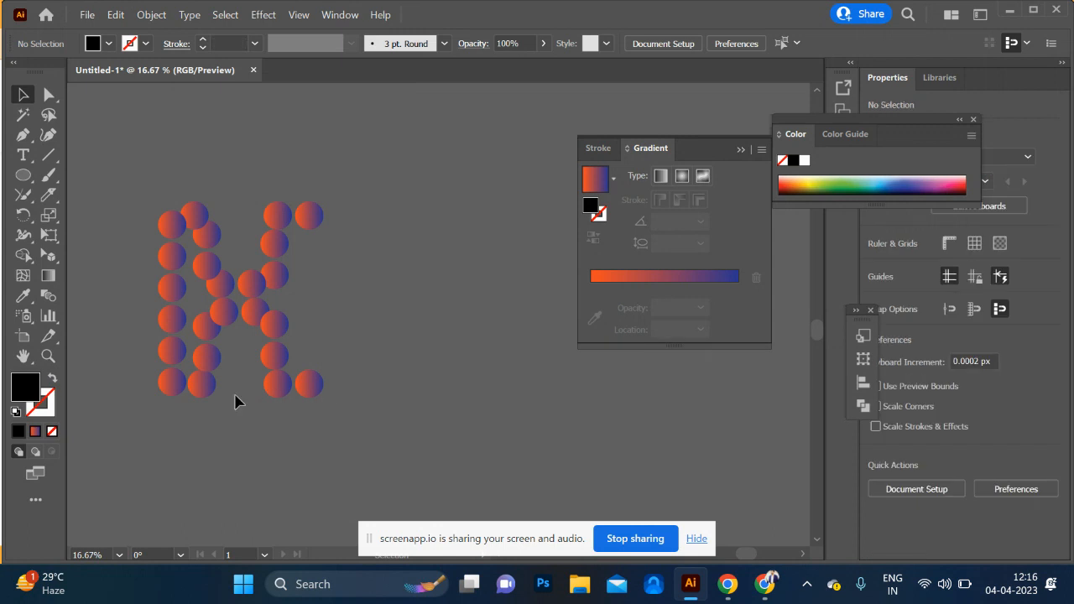
# Isolate the H blend, shrink its lower end circle to about 45 px and its upper end circle further, and exit isolation mode
pyautogui.click(291, 394)
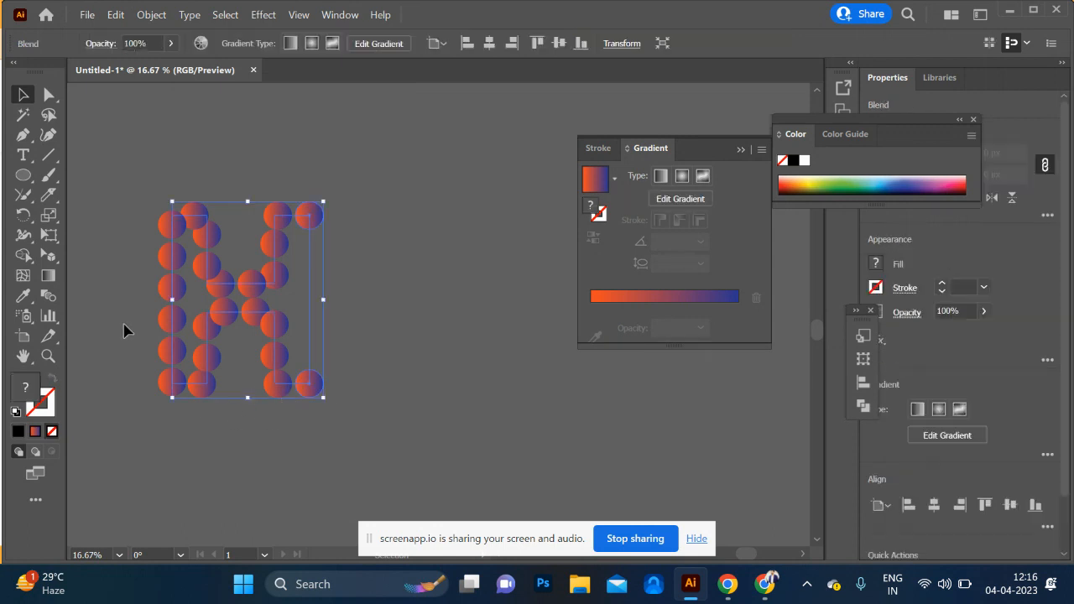
pyautogui.doubleClick(319, 384)
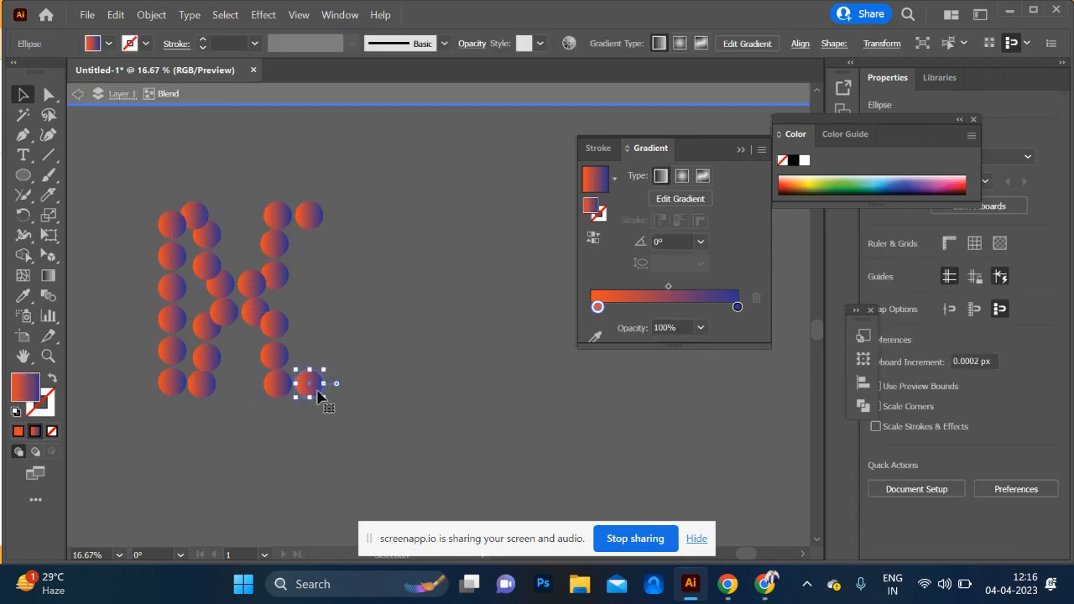
pyautogui.moveTo(321, 403); pyautogui.dragTo(313, 388)
pyautogui.click(319, 219)
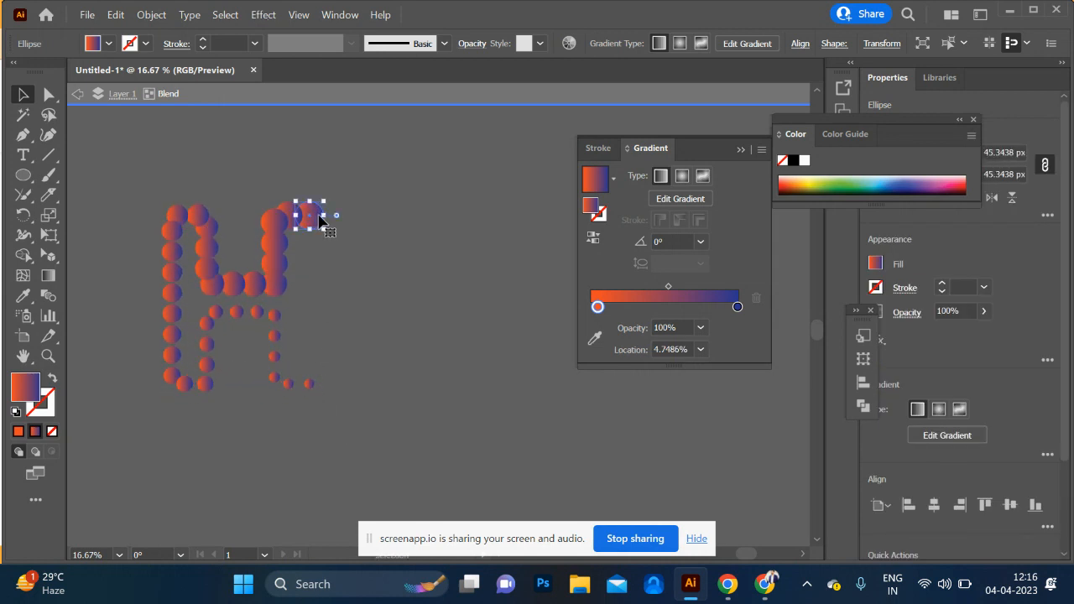
pyautogui.moveTo(328, 202); pyautogui.dragTo(312, 216)
pyautogui.doubleClick(360, 304)
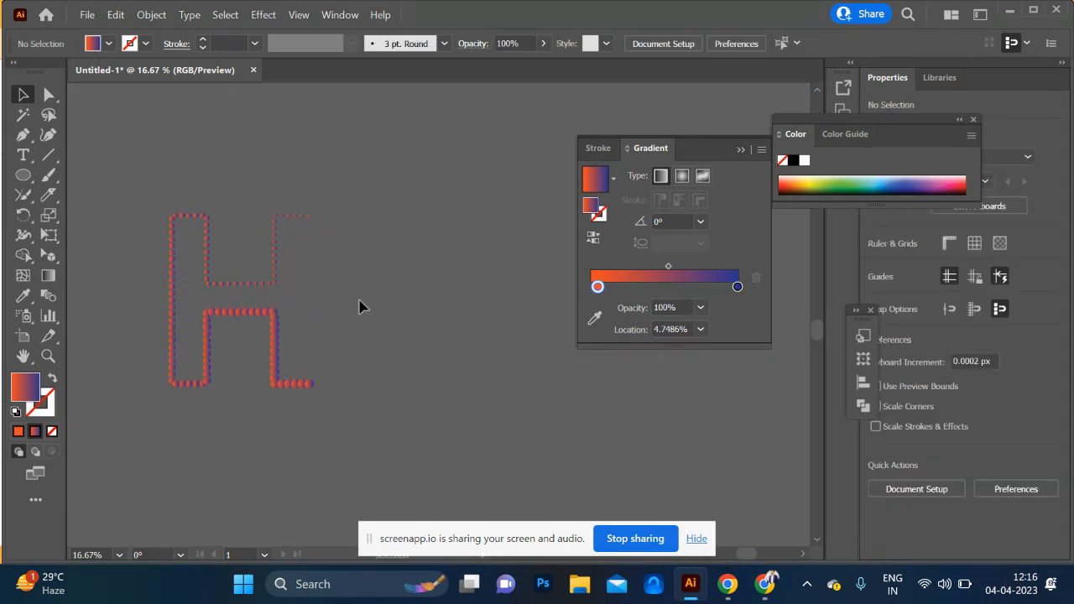
# Set the H blend's spacing to Specified Steps with 360 steps
pyautogui.click(240, 317)
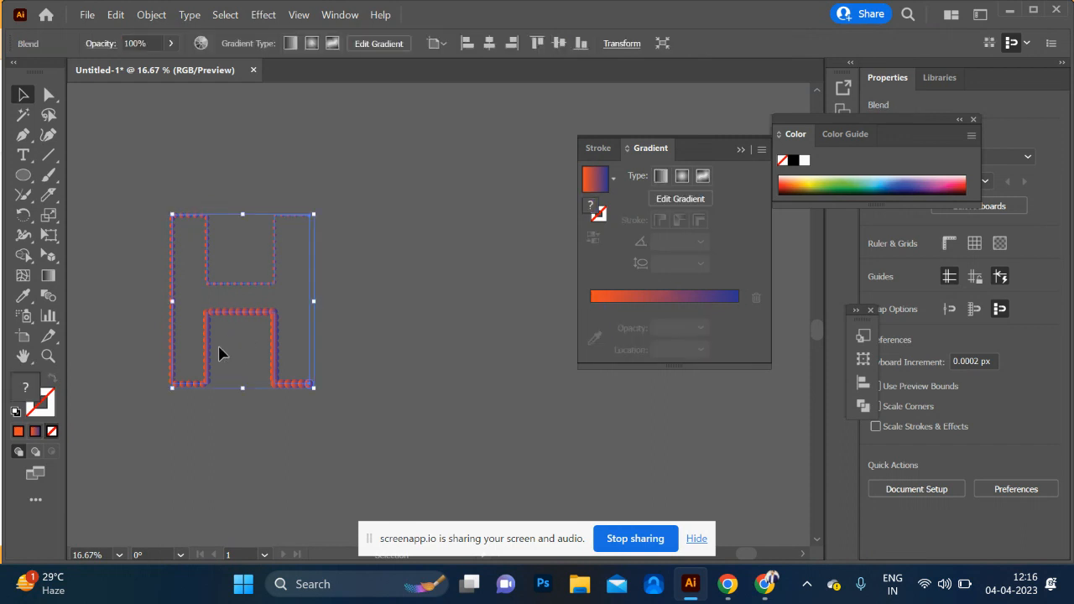
pyautogui.doubleClick(48, 298)
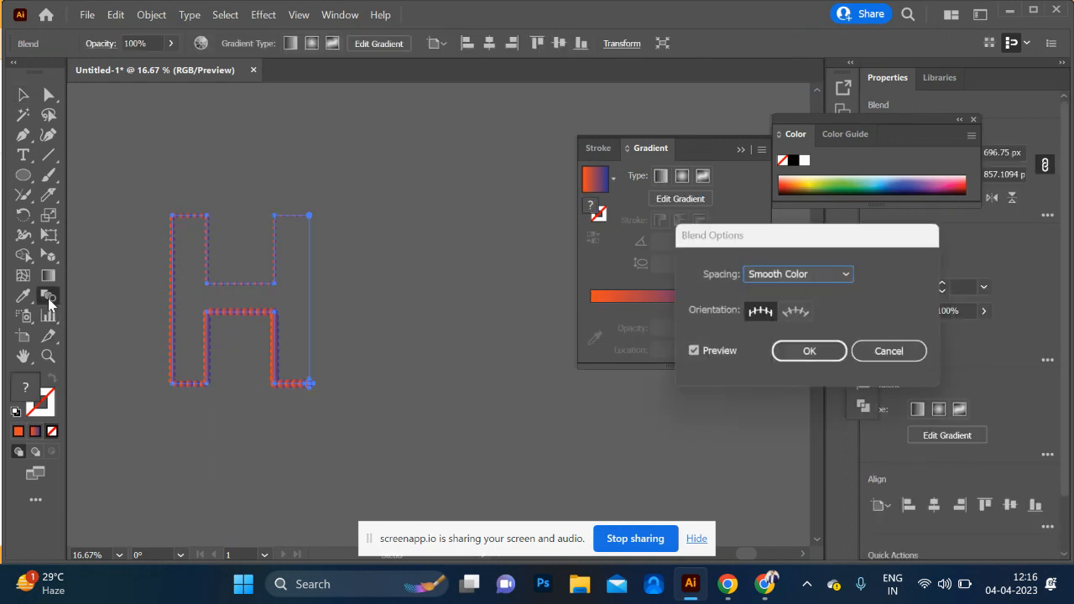
pyautogui.click(791, 274)
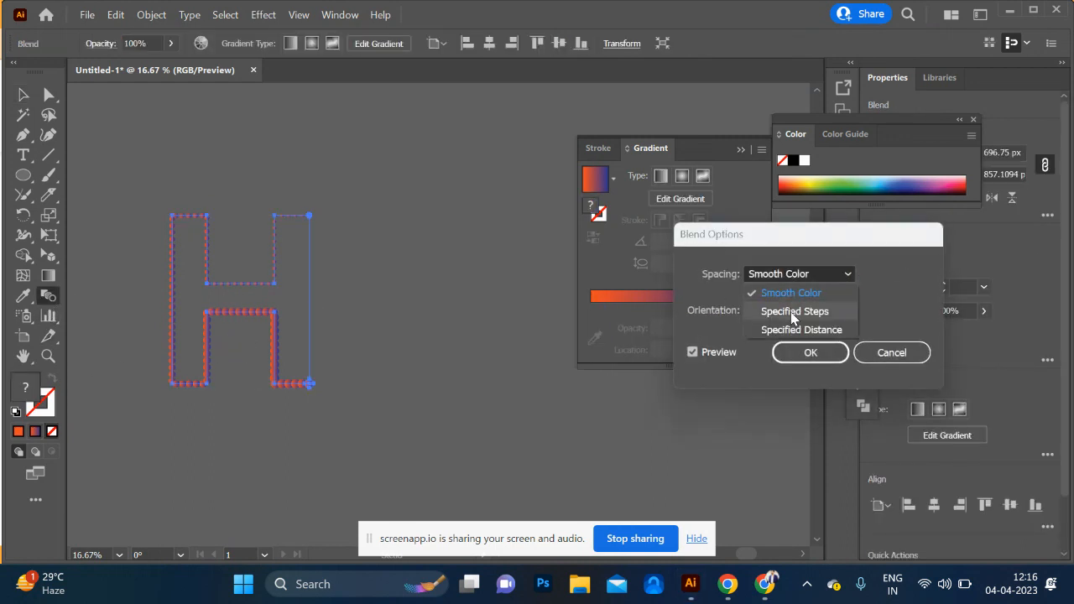
pyautogui.click(794, 311)
pyautogui.write('160')
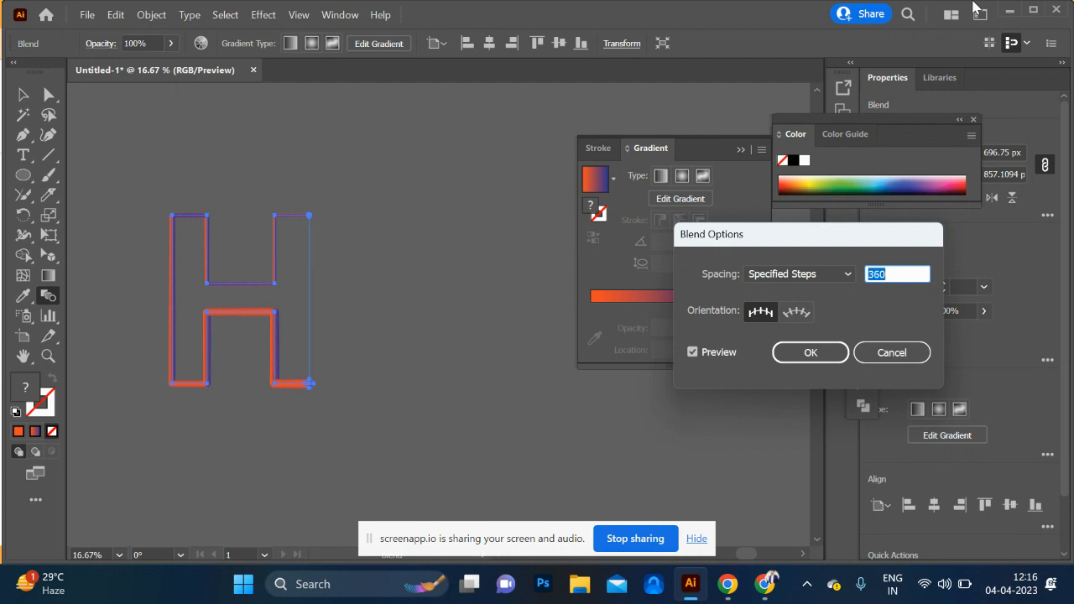
pyautogui.click(807, 352)
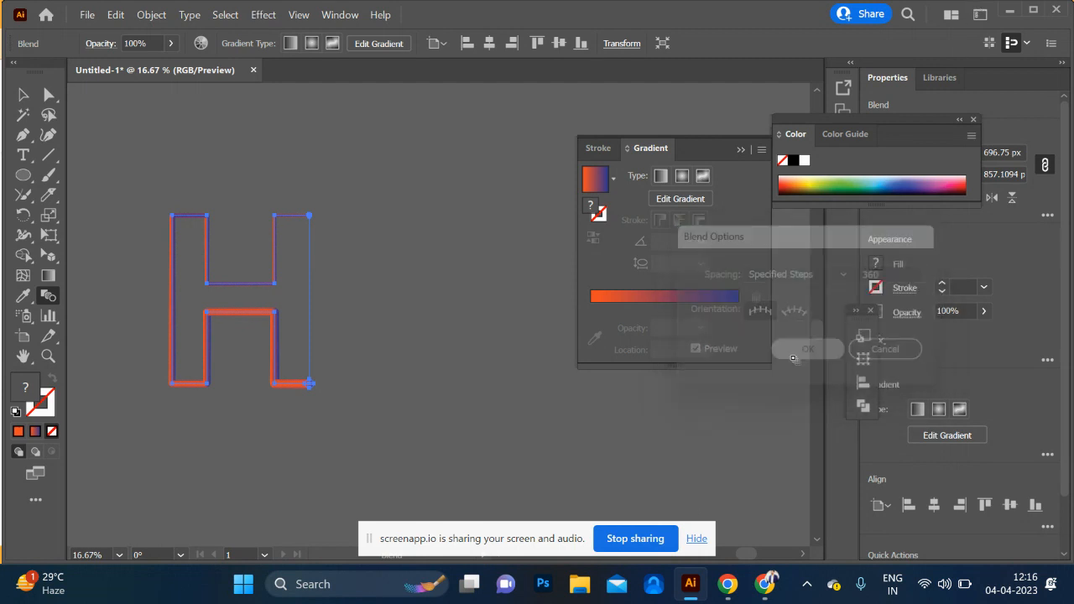
# Add two anchor points to the uncovered right edge of the H spine, one about midway and one just above the lower end circle
pyautogui.scroll(2, 294, 322)
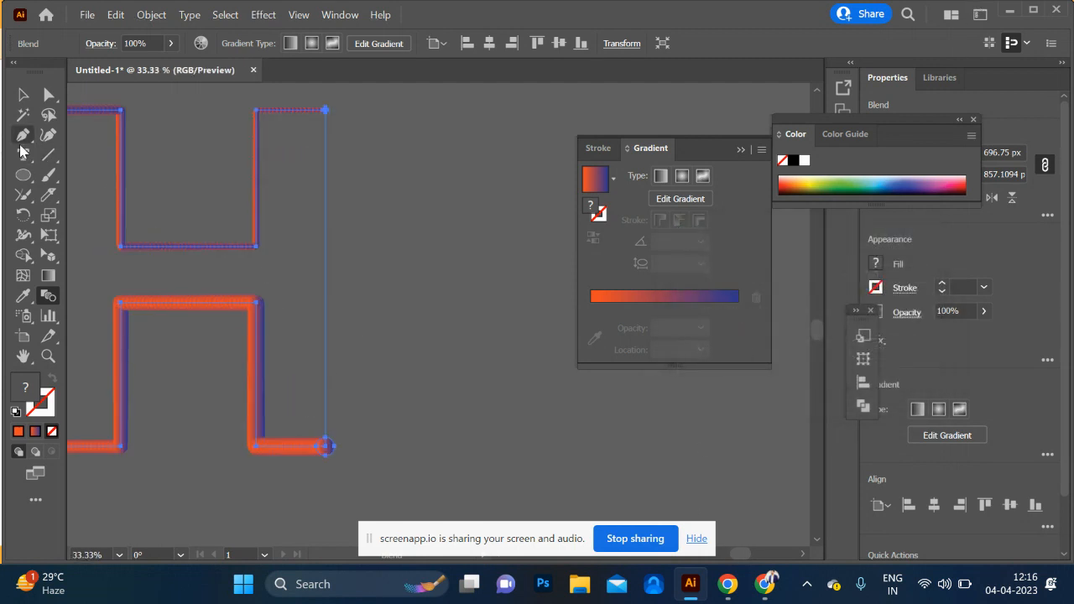
pyautogui.moveTo(23, 135); pyautogui.dragTo(84, 158)
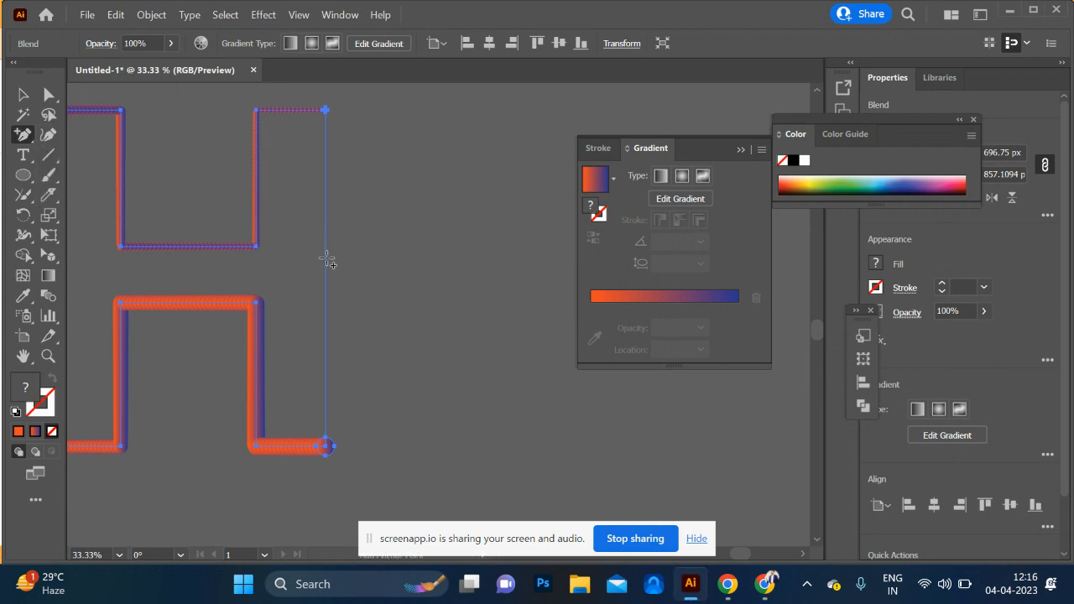
pyautogui.scroll(4, 327, 260)
pyautogui.click(318, 270)
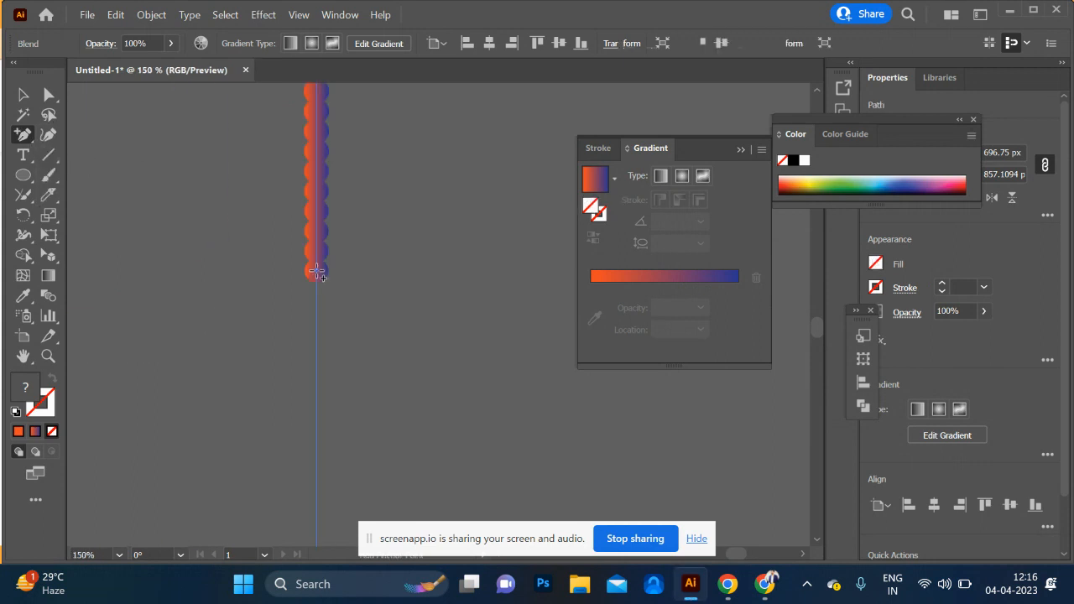
pyautogui.scroll(-6, 326, 347)
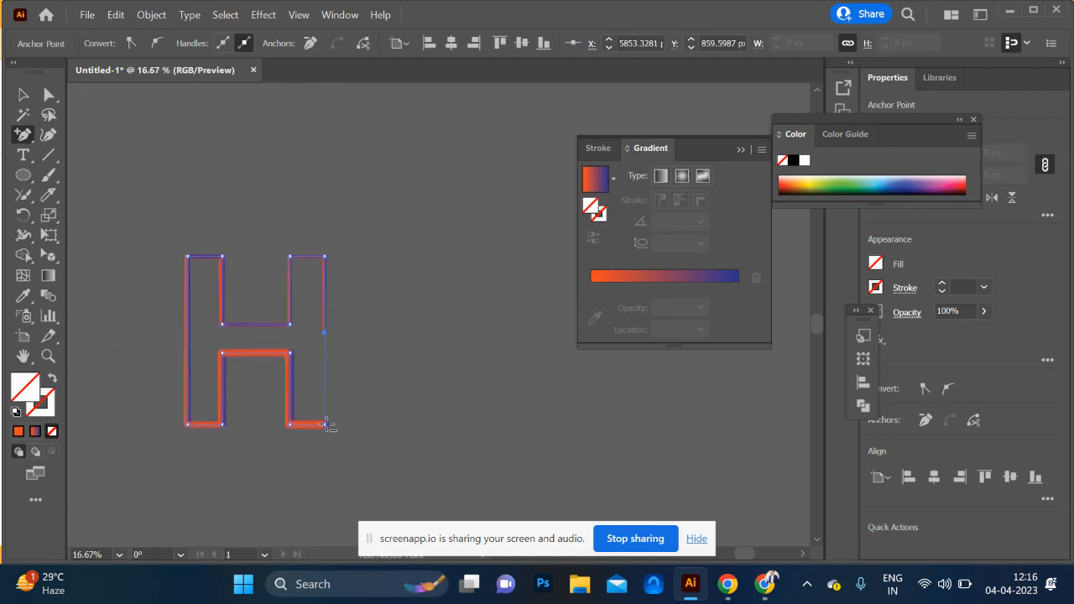
pyautogui.scroll(8, 327, 424)
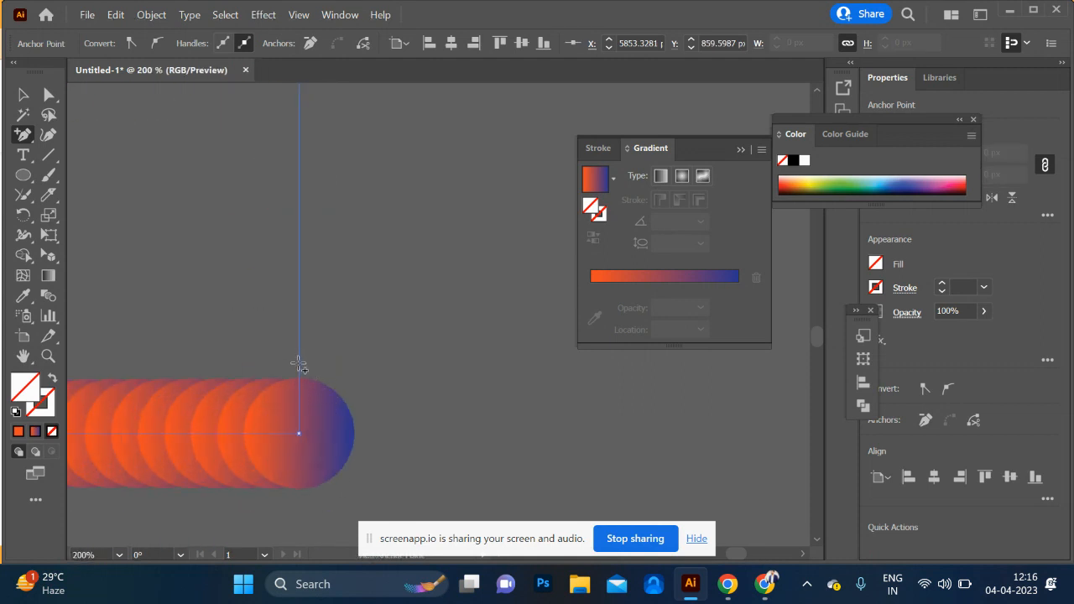
pyautogui.click(300, 365)
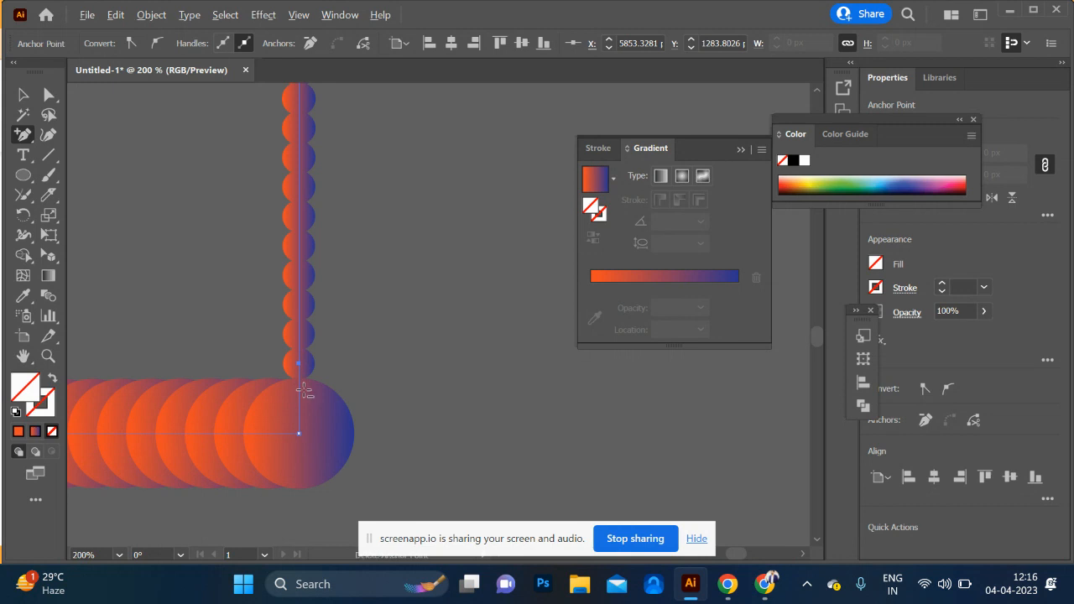
pyautogui.scroll(-3, 304, 390)
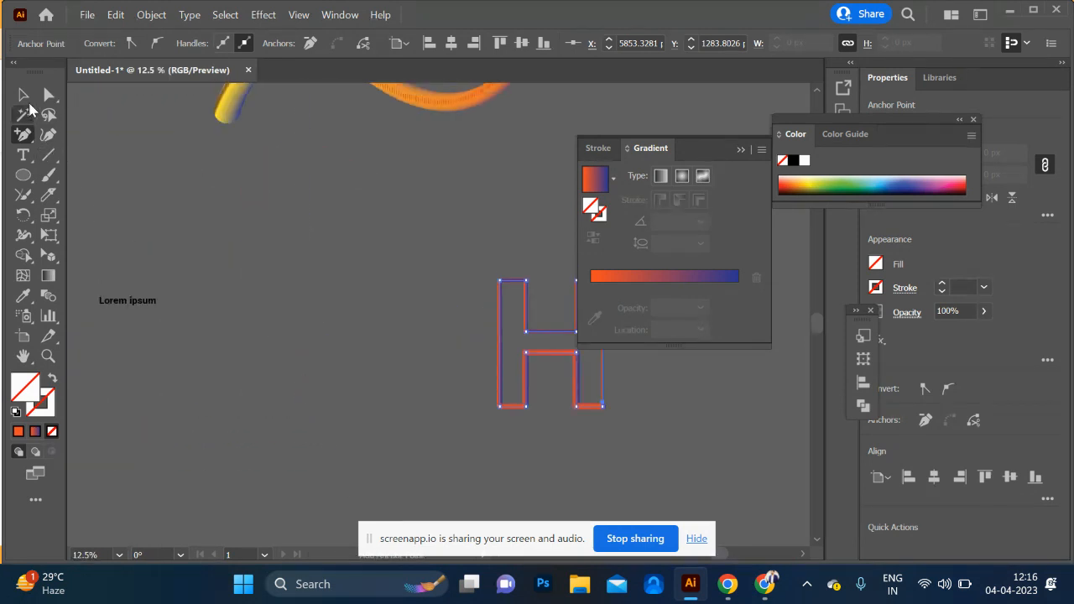
pyautogui.click(23, 96)
pyautogui.click(188, 246)
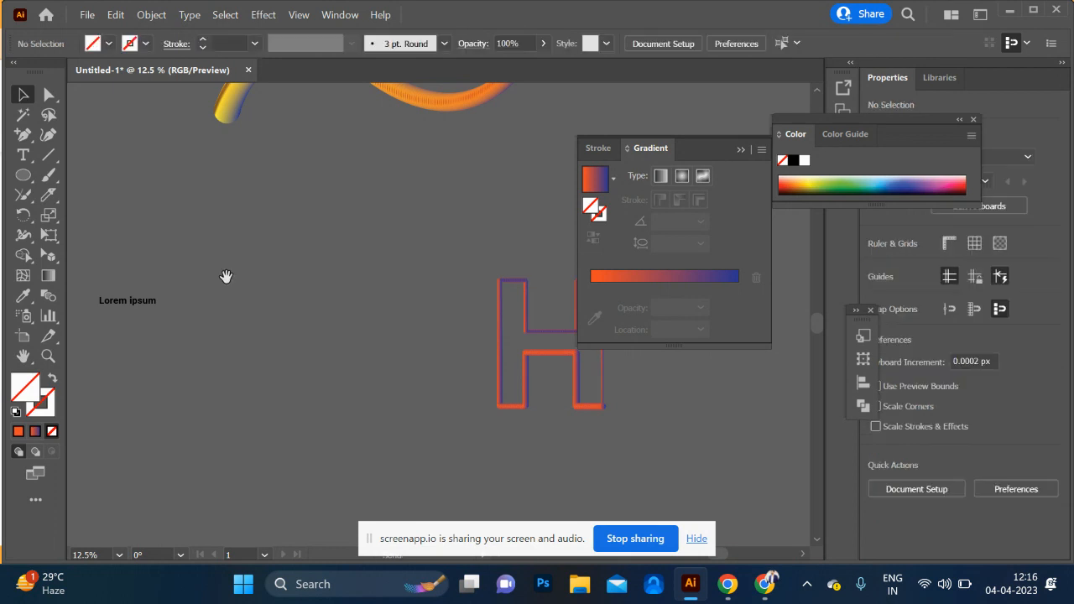
# Apply a Roughen effect to the H blend with a relative size of 84%, detail of 36/in and corner points
pyautogui.scroll(2, 380, 339)
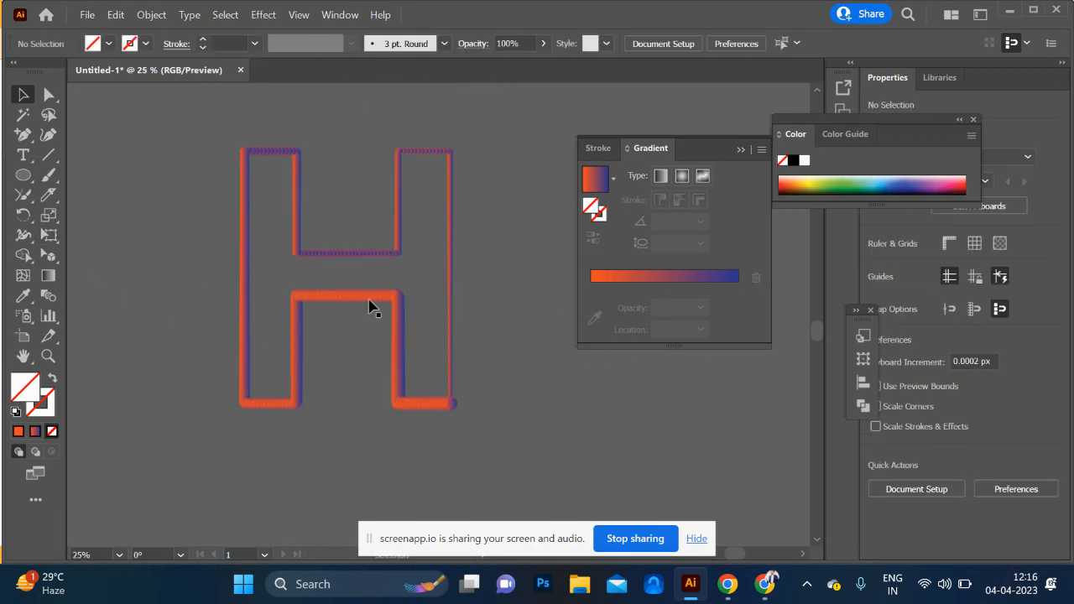
pyautogui.click(372, 305)
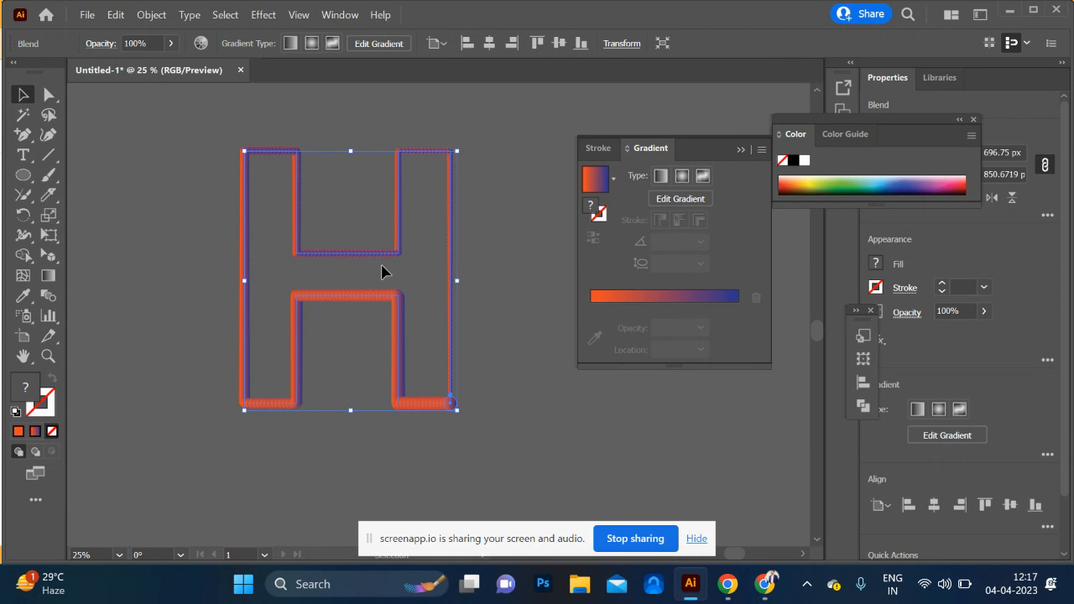
pyautogui.click(262, 14)
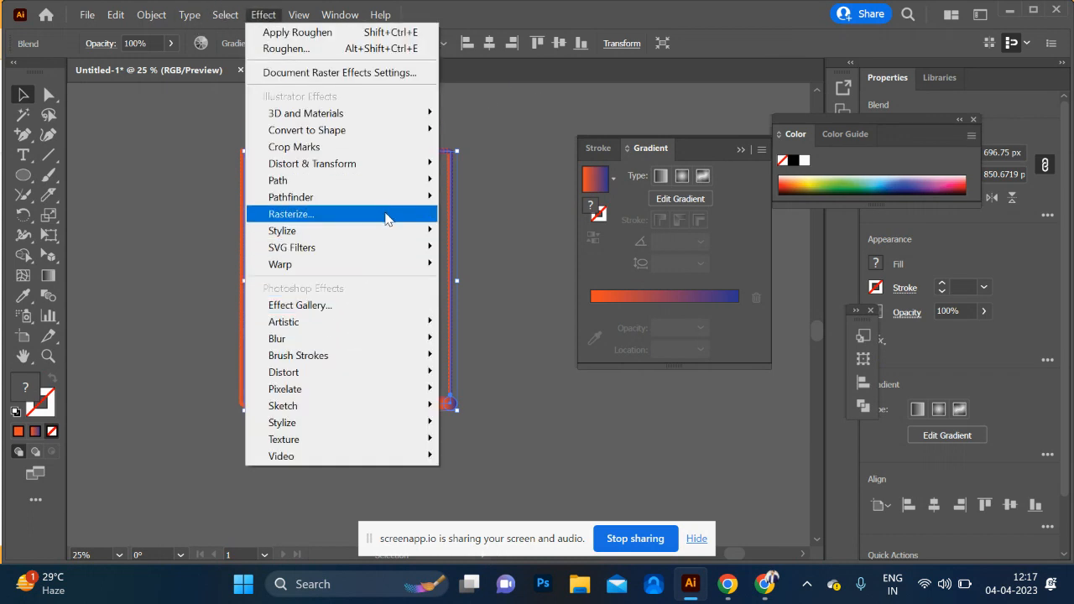
pyautogui.moveTo(388, 235)
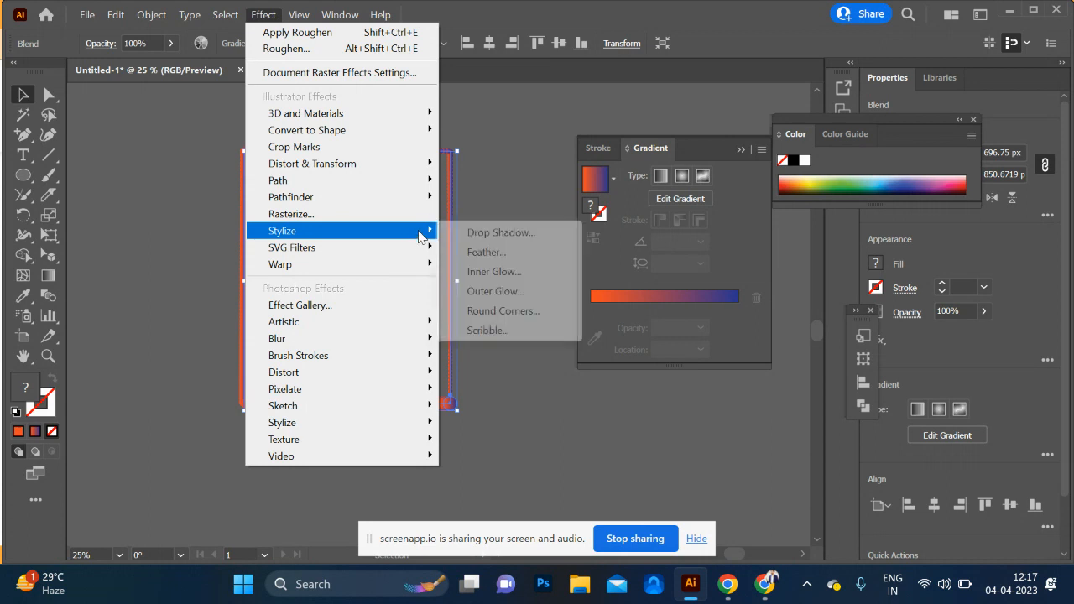
pyautogui.moveTo(427, 164)
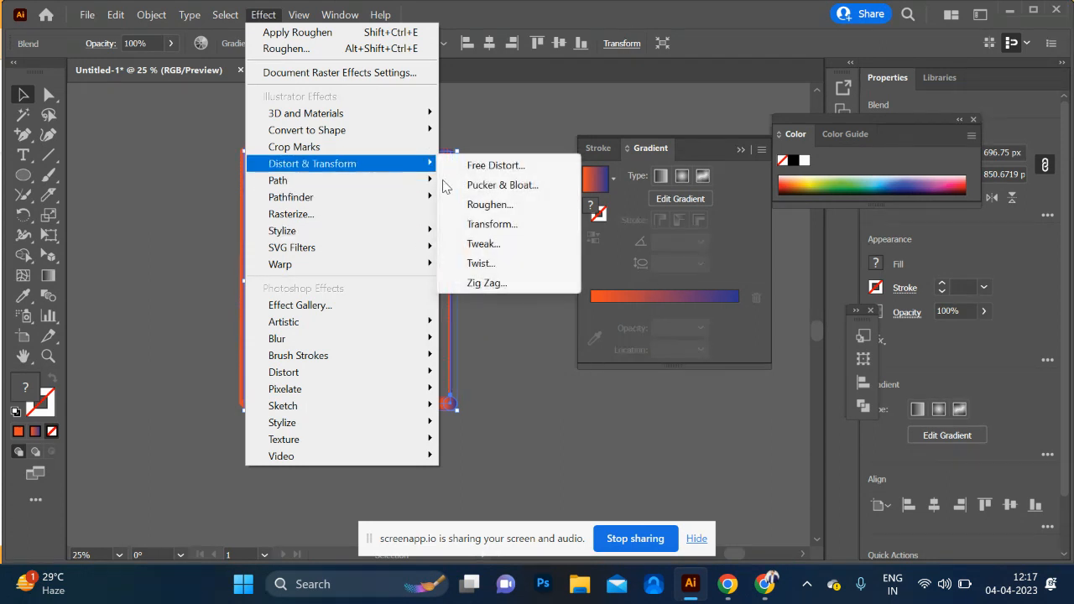
pyautogui.click(491, 205)
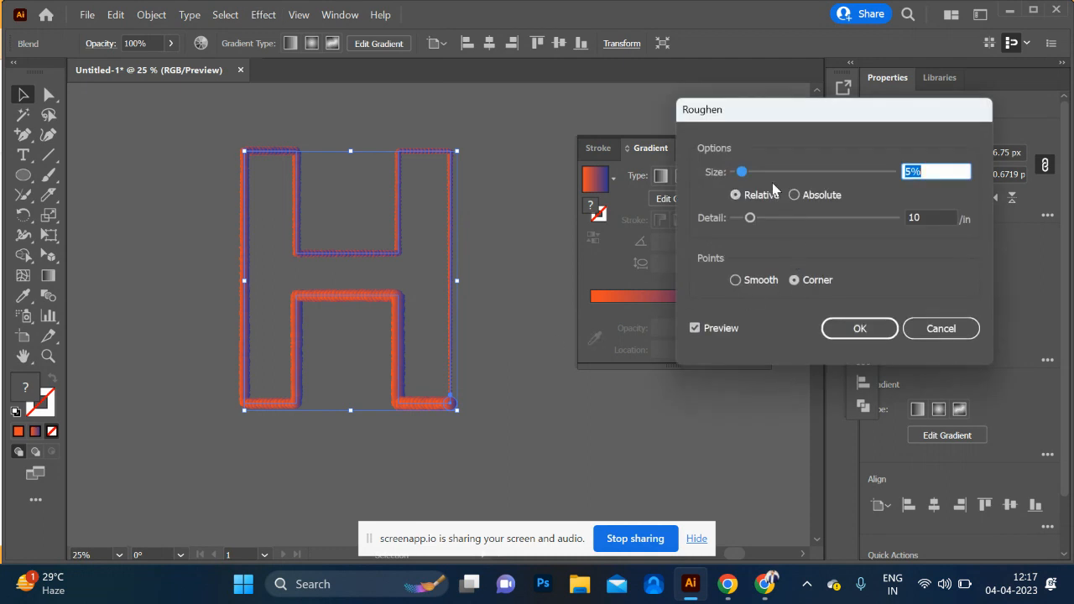
pyautogui.click(760, 172)
pyautogui.moveTo(770, 218); pyautogui.dragTo(794, 218)
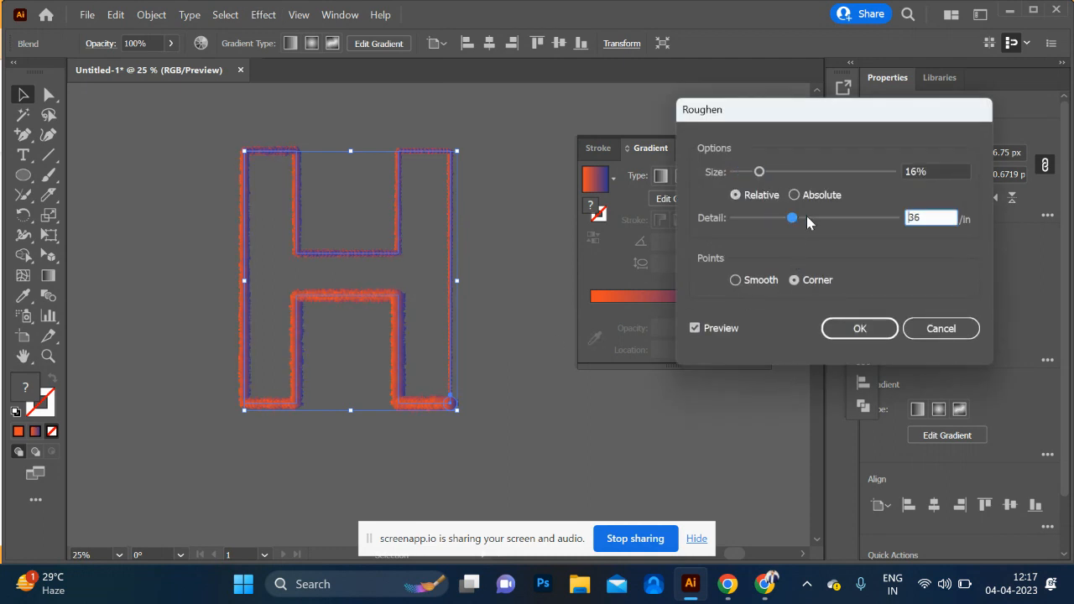
pyautogui.click(789, 172)
pyautogui.click(807, 172)
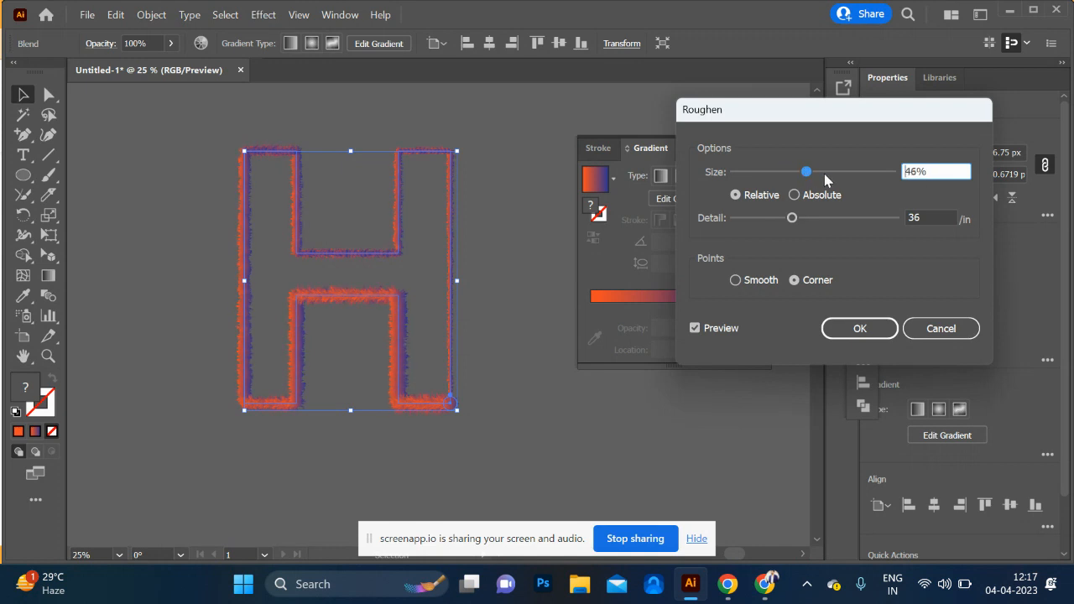
pyautogui.click(825, 173)
pyautogui.click(831, 173)
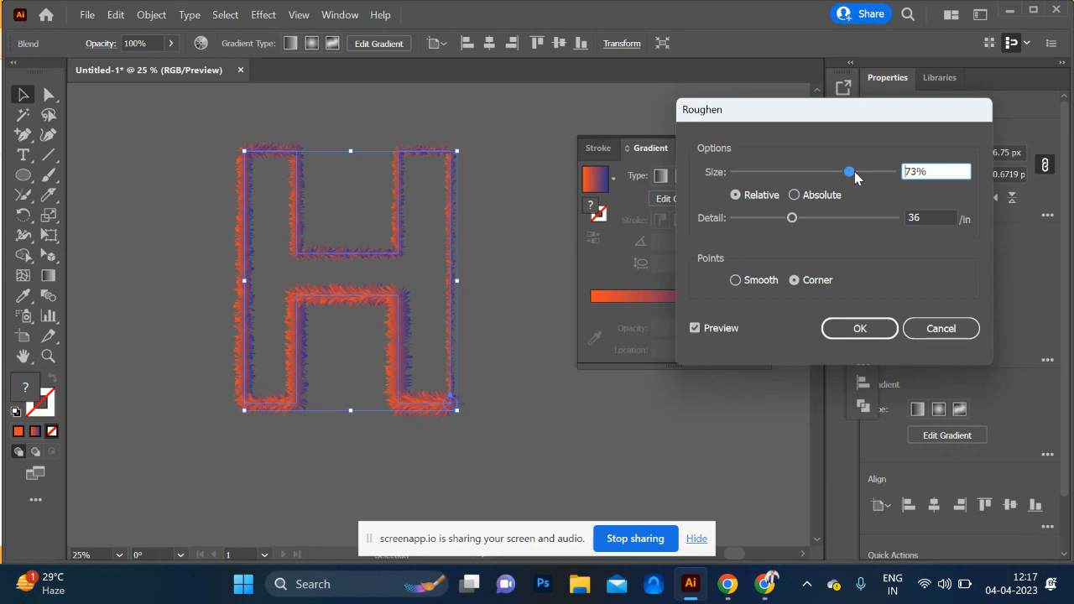
pyautogui.click(867, 172)
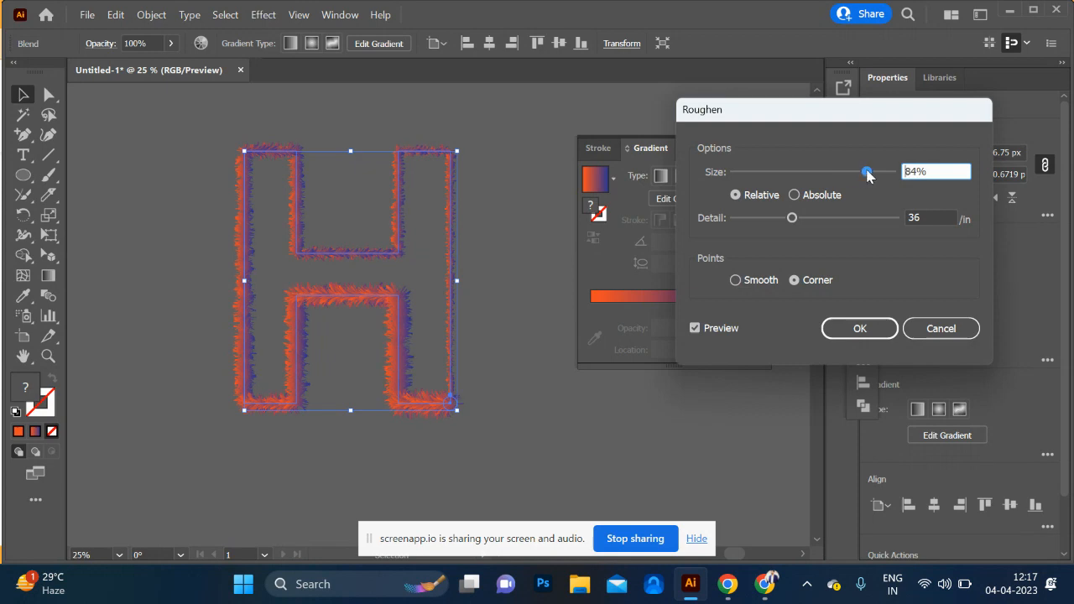
pyautogui.click(881, 331)
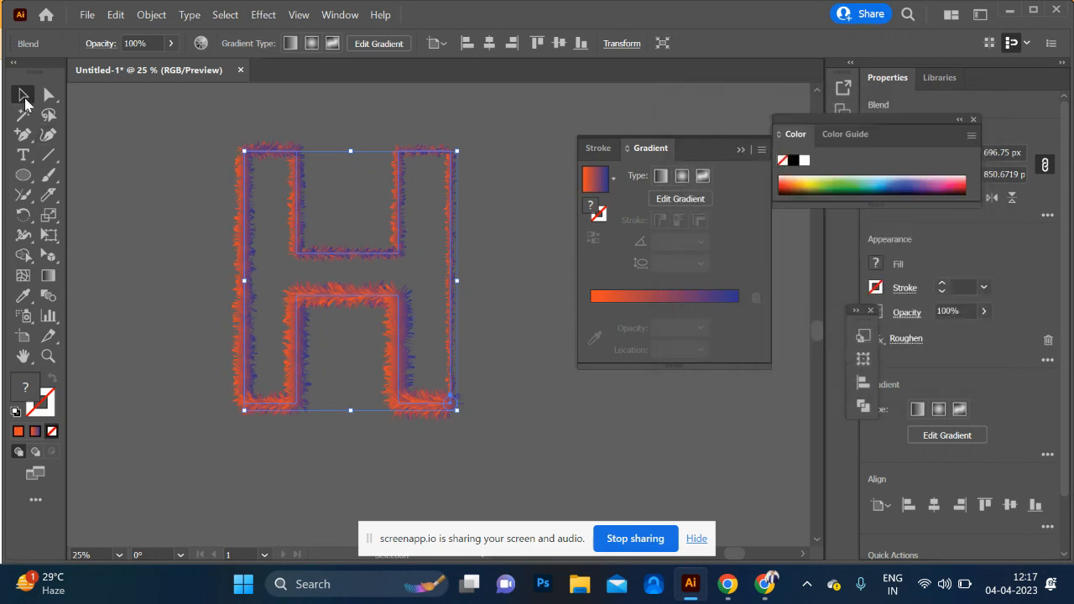
pyautogui.click(176, 244)
# Move the PSD, CDR and Lorem ipsum texts, the blue box and the pink reference picture together to the empty area well below the artboard
pyautogui.scroll(2, 176, 244)
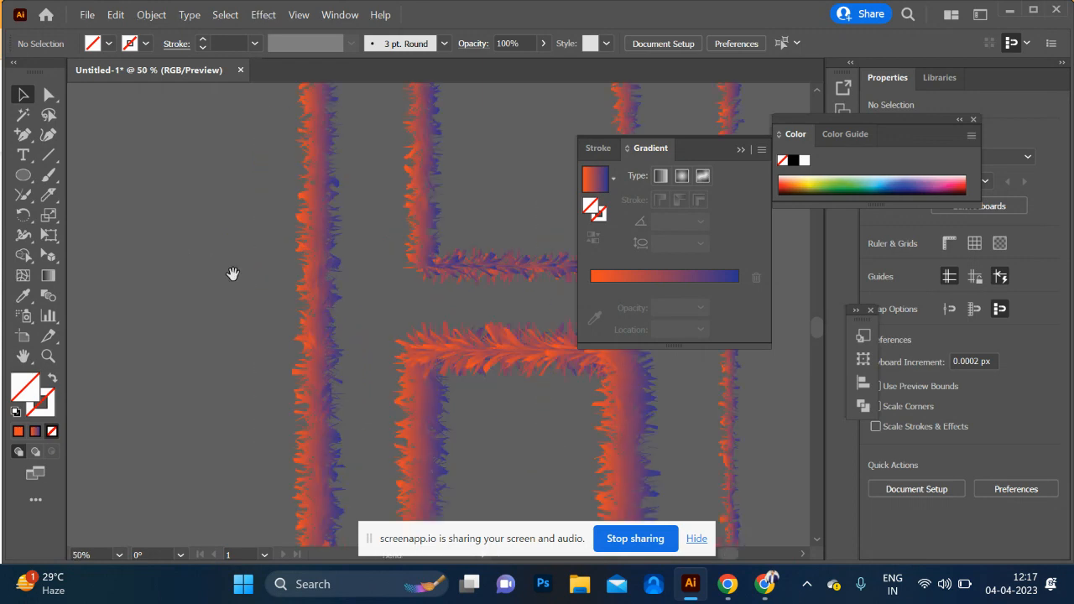
pyautogui.moveTo(234, 274); pyautogui.dragTo(91, 235)
pyautogui.scroll(-2, 108, 245)
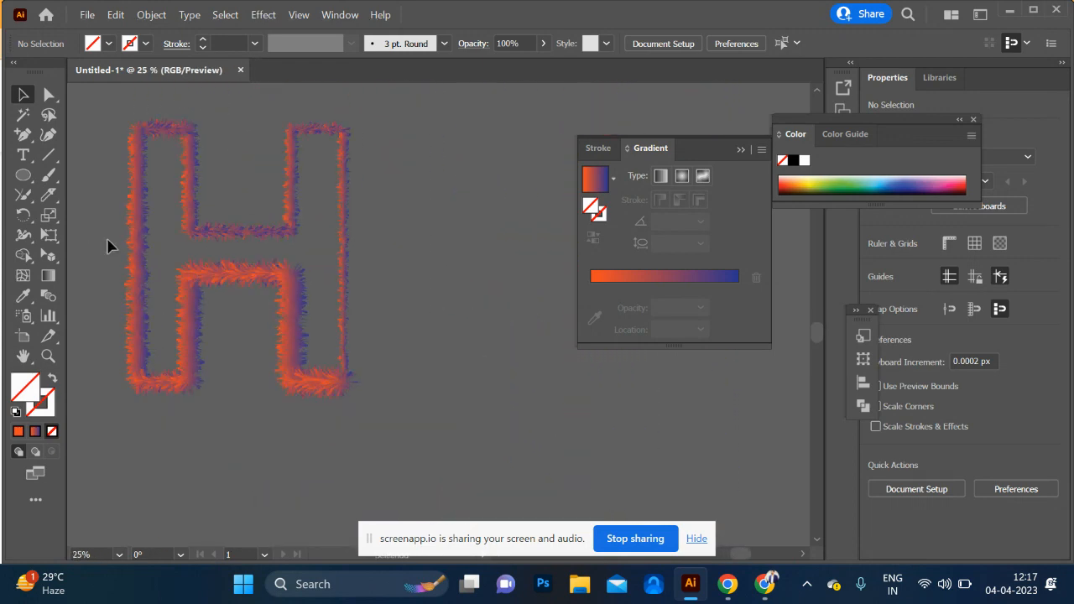
pyautogui.scroll(-3, 109, 247)
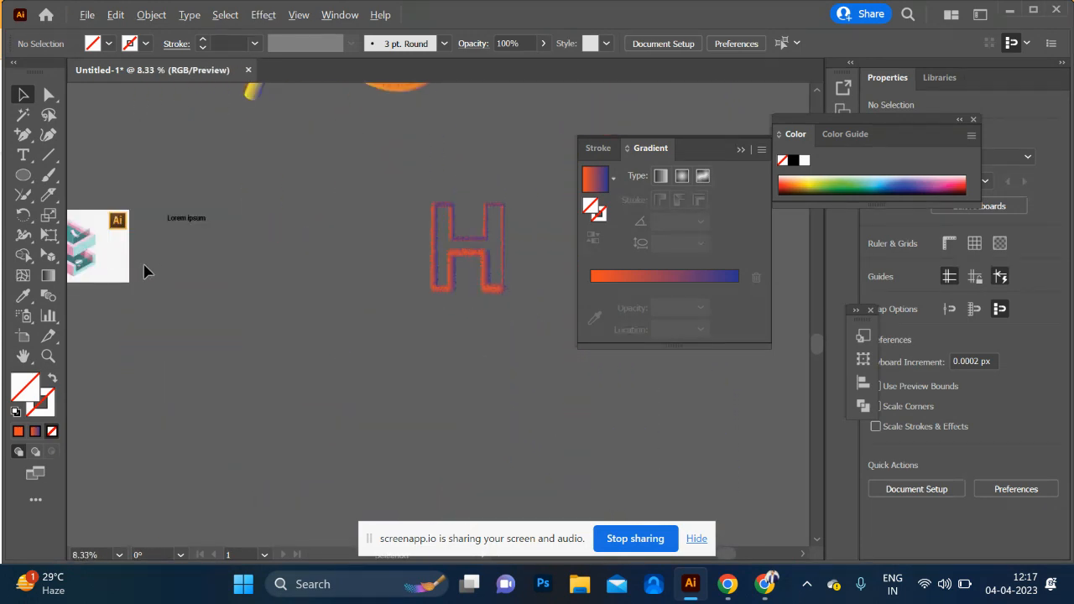
pyautogui.scroll(-1, 144, 272)
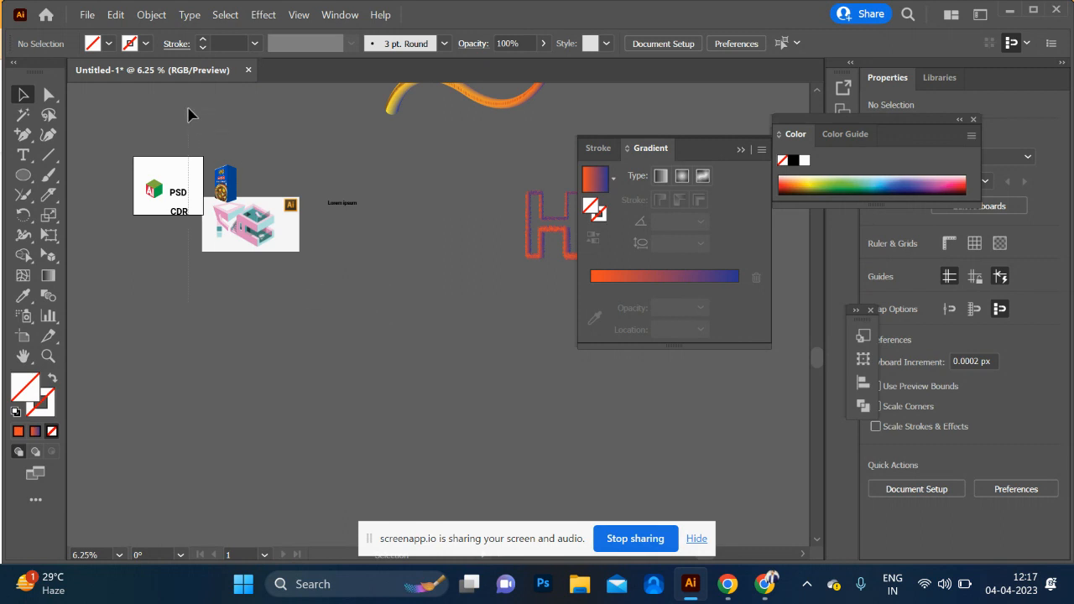
pyautogui.moveTo(170, 134); pyautogui.dragTo(120, 132)
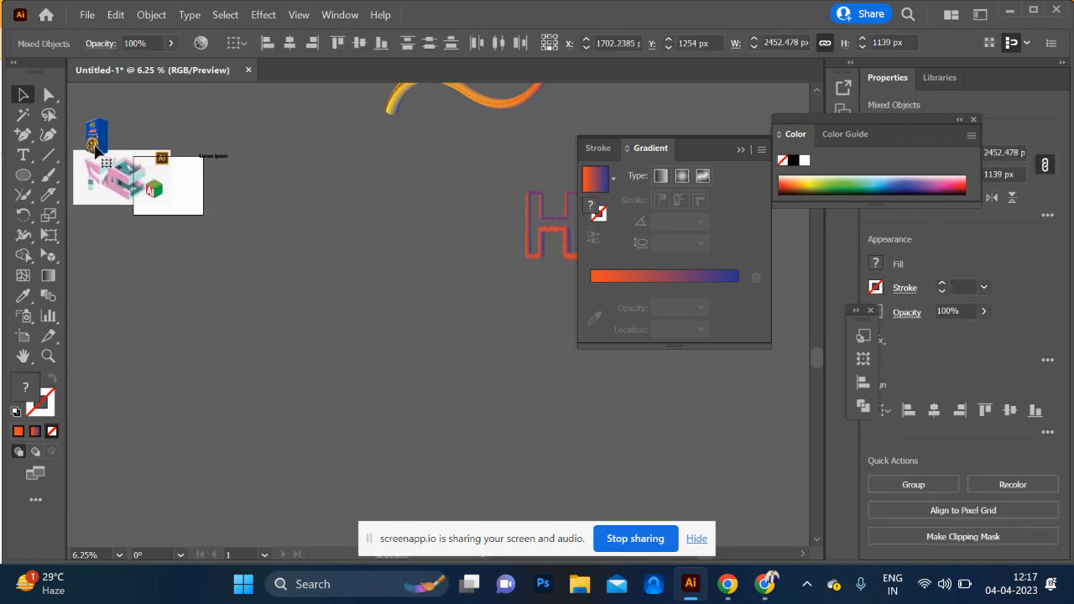
pyautogui.moveTo(139, 178); pyautogui.dragTo(188, 432)
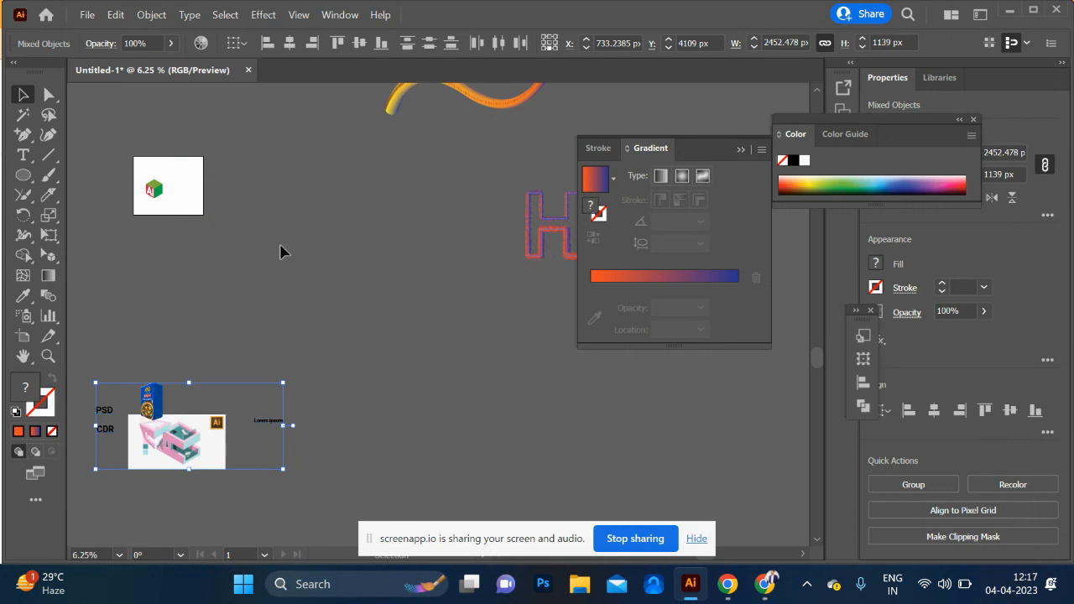
# Place the roughened H blend on the artboard beside the AI cube, scale it down to about a third of its size, and deselect it
pyautogui.click(557, 244)
pyautogui.moveTo(554, 239); pyautogui.dragTo(147, 162)
pyautogui.scroll(4, 147, 162)
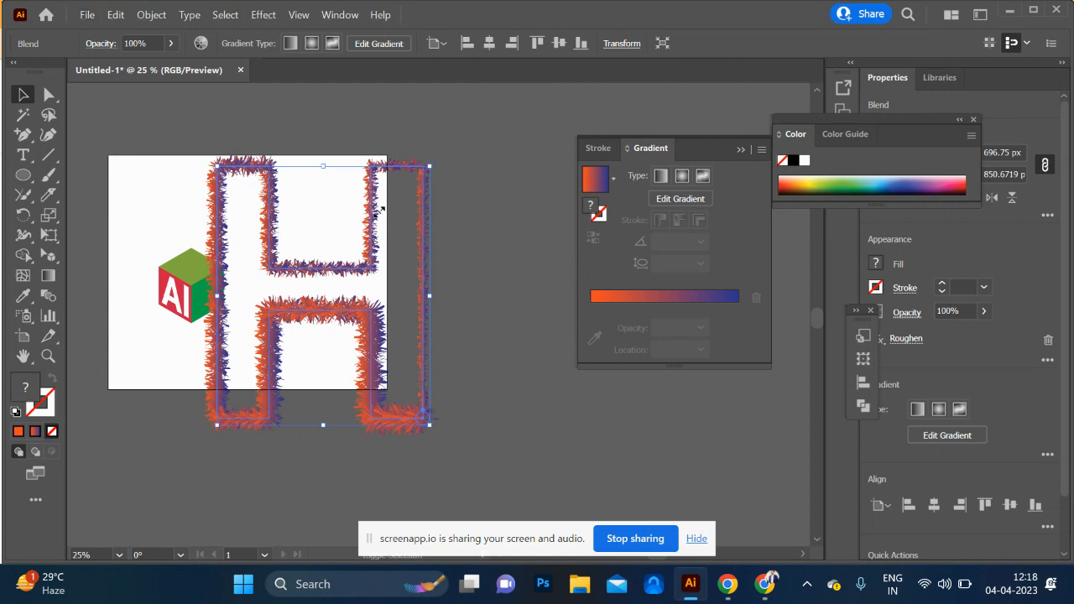
pyautogui.moveTo(379, 212); pyautogui.dragTo(361, 220)
pyautogui.click(410, 300)
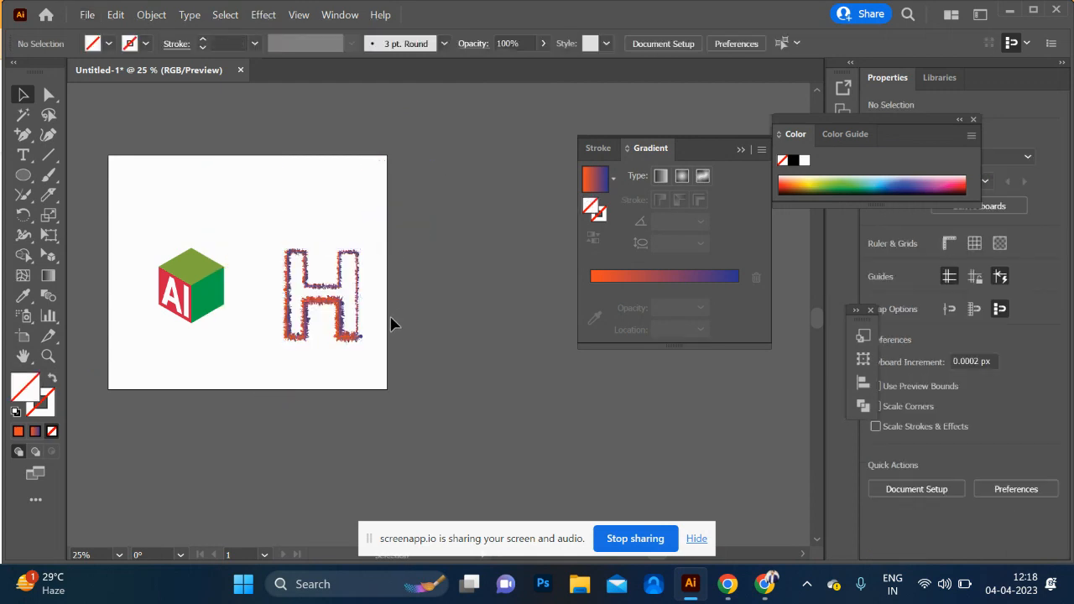
pyautogui.scroll(4, 333, 291)
pyautogui.scroll(-2, 333, 291)
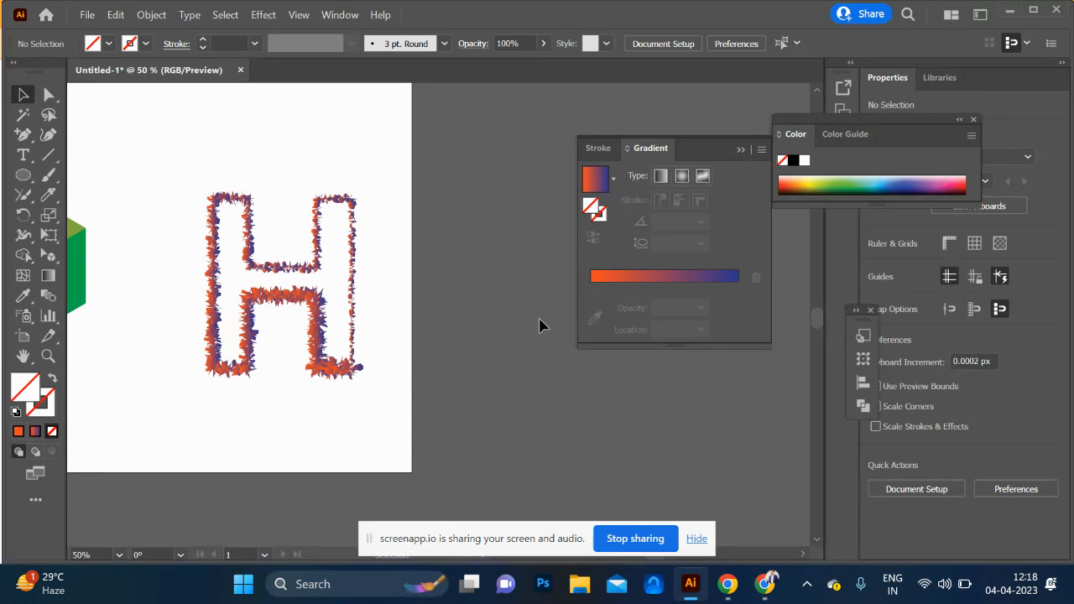